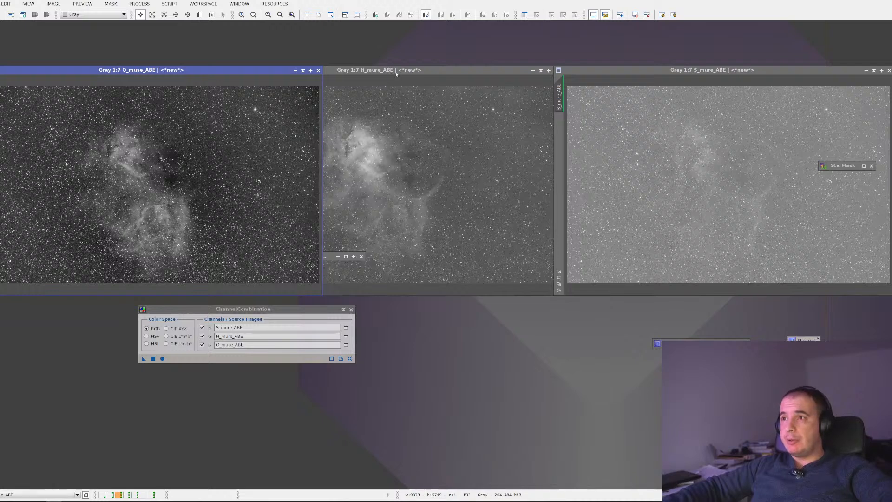
Step: Combine S_mure_ABE, H_mure_ABE and O_muse_ABE as red, green and blue into a new image, and auto-stretch its display with 24-bit lookup tables
left_click_drag(396, 74, 437, 74)
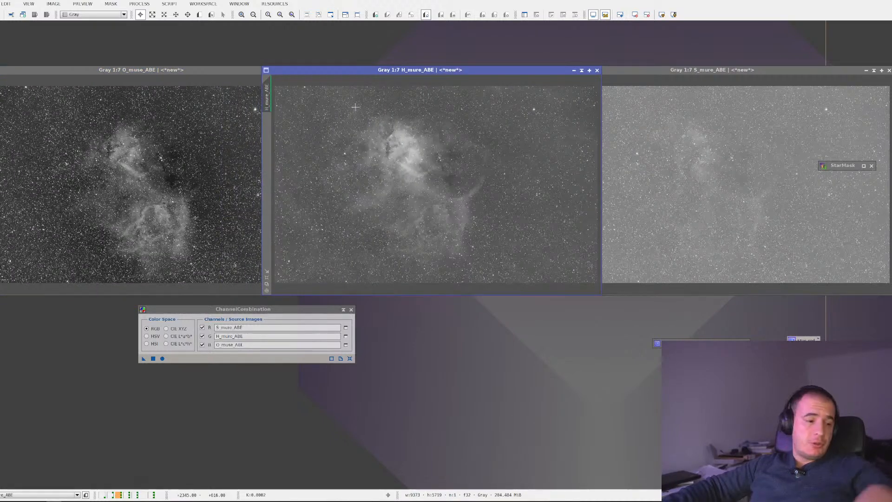
left_click(229, 160)
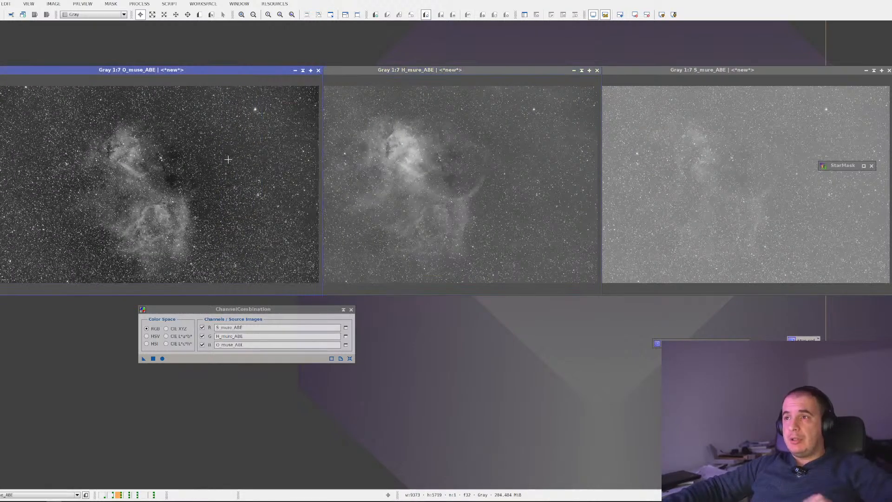
left_click(390, 175)
left_click(691, 164)
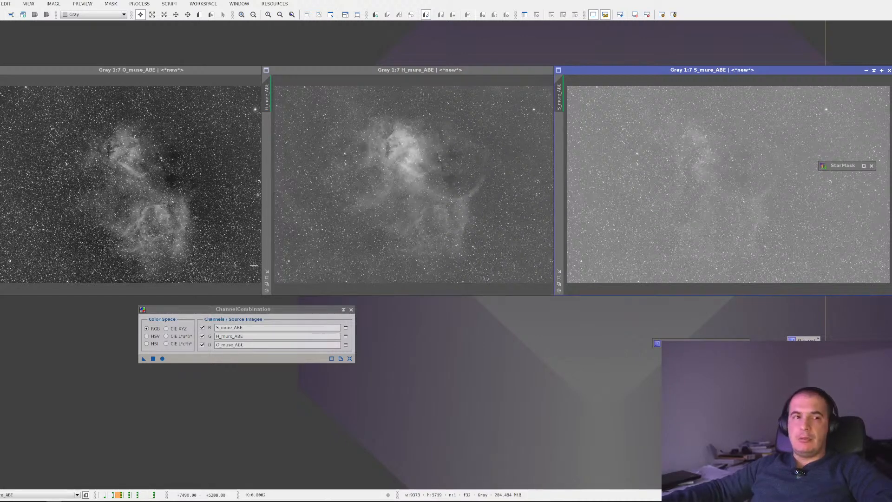
left_click(163, 359)
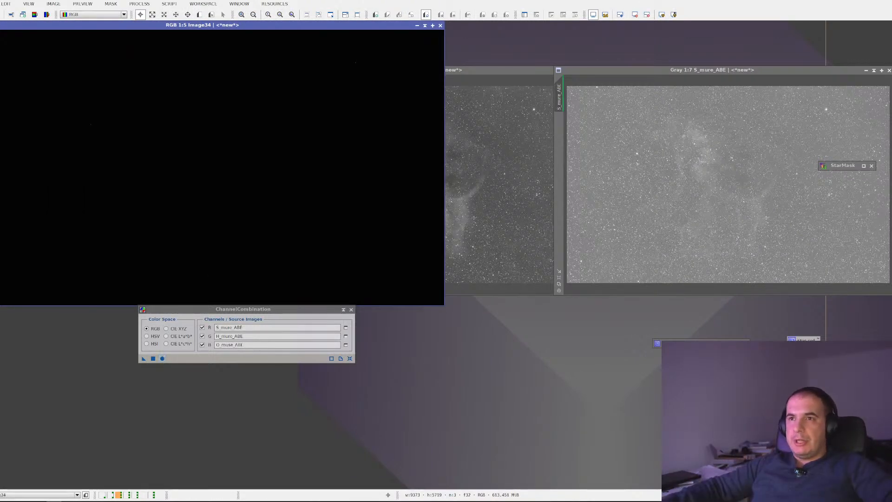
key("ctrl+a")
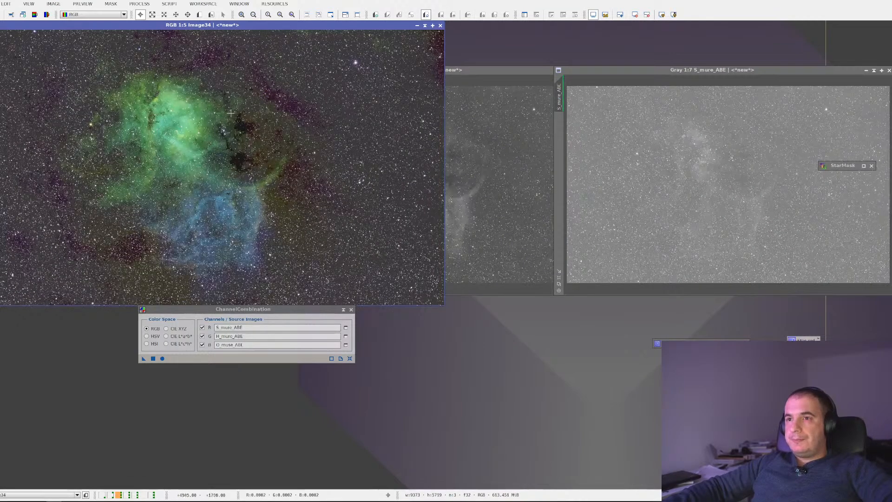
left_click(606, 14)
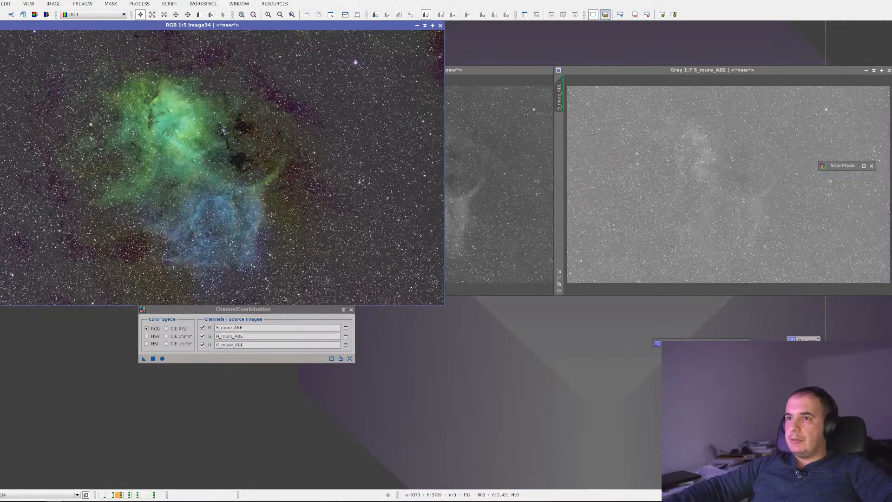
Step: Move the combined image to the middle of the workspace, collapse ChannelCombination, and inspect the nebula and star colours
left_click_drag(266, 26, 492, 103)
scroll(438, 206, "up", 3)
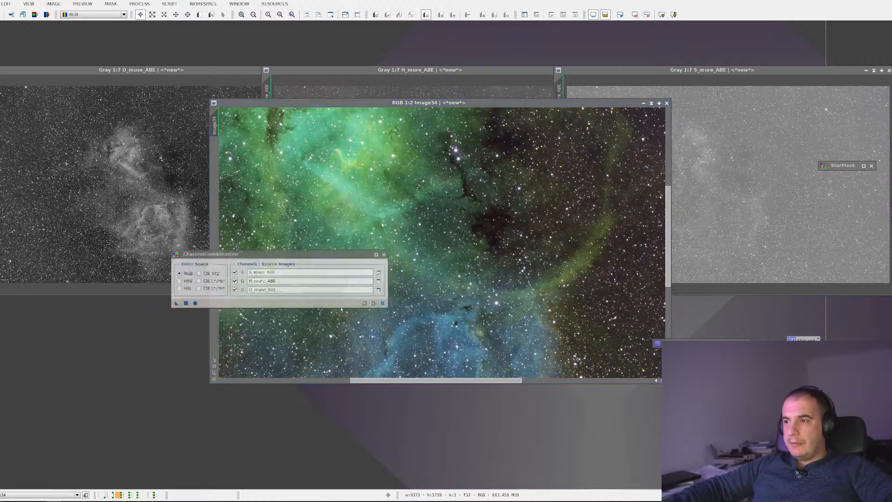
left_click(343, 309)
scroll(377, 253, "down", 2)
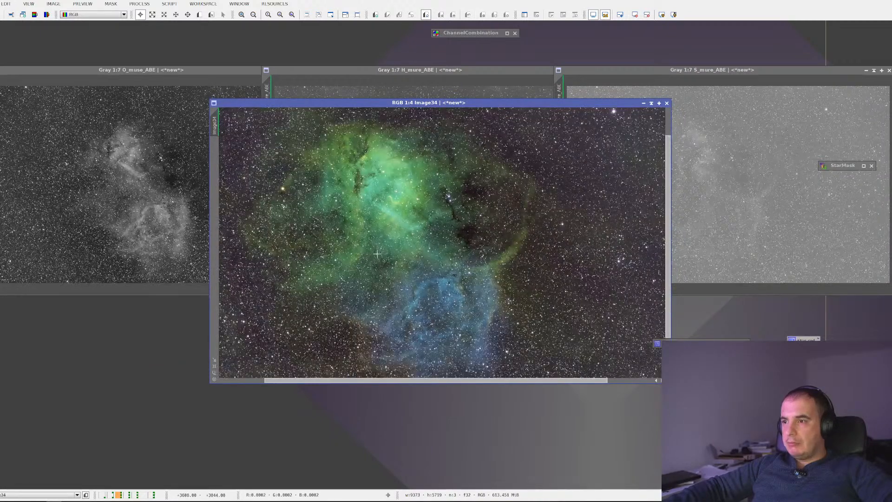
scroll(377, 253, "down", 1)
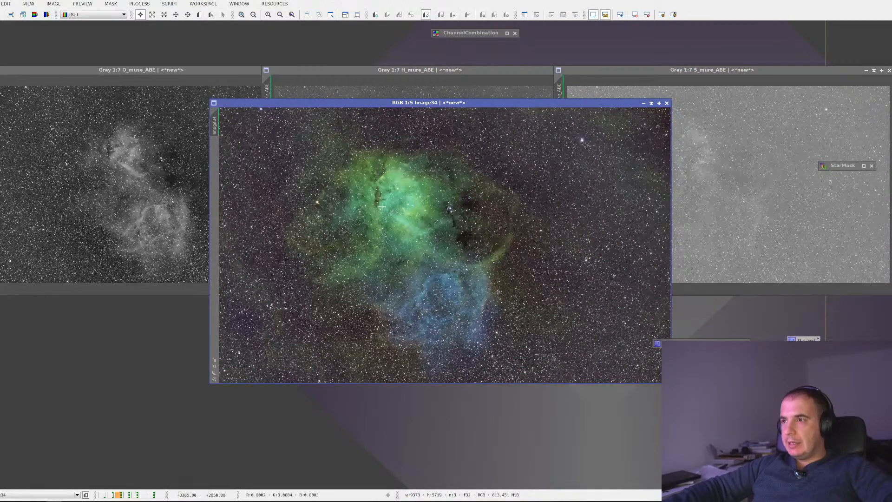
scroll(541, 184, "up", 3)
left_click_drag(547, 158, 349, 331)
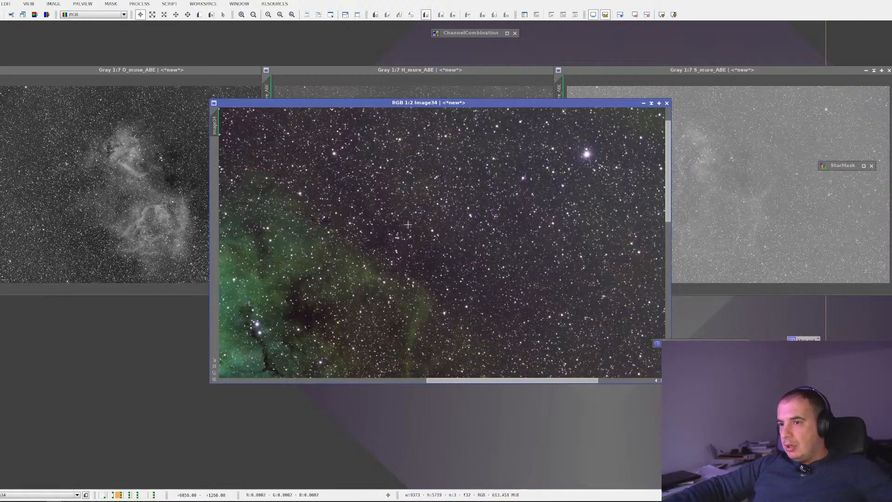
scroll(407, 225, "down", 1)
scroll(408, 226, "down", 1)
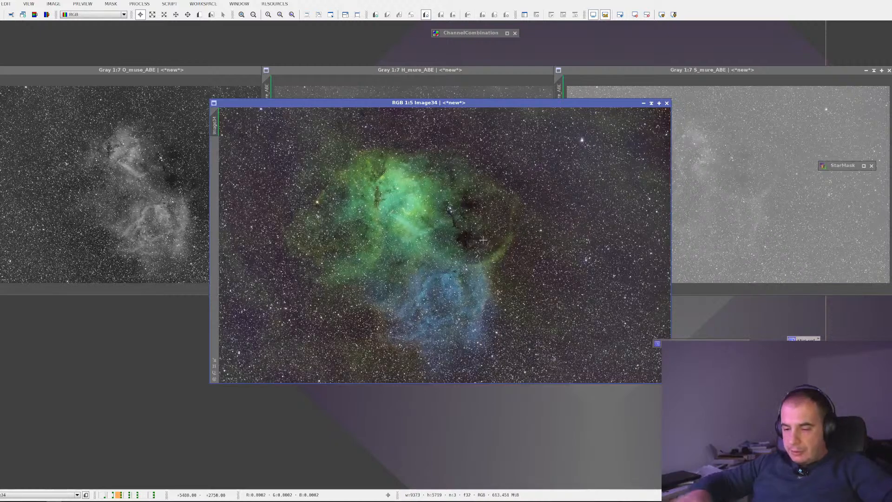
Step: Invert the combined RGB image and open the SCNR process
key("ctrl+a")
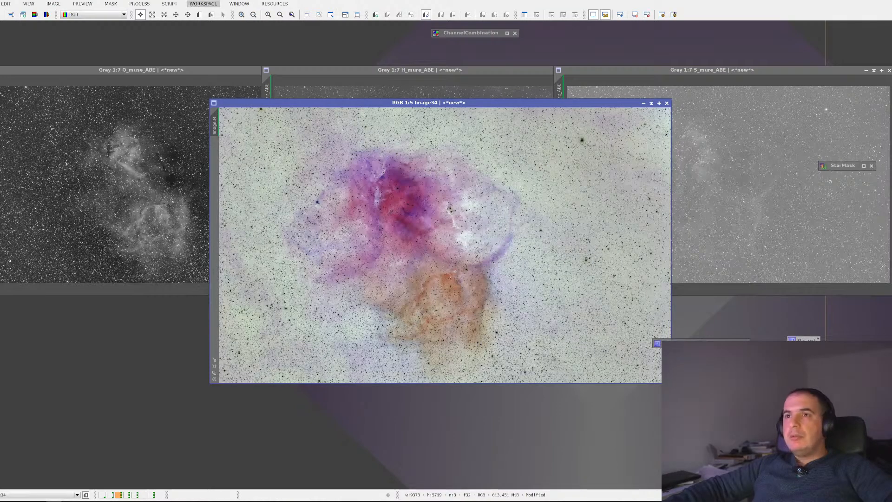
left_click(140, 4)
mouse_move(155, 15)
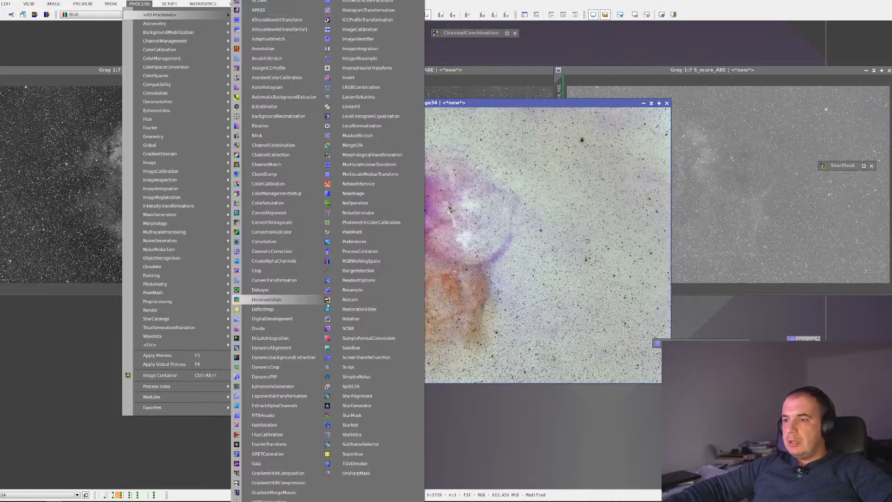
left_click(346, 324)
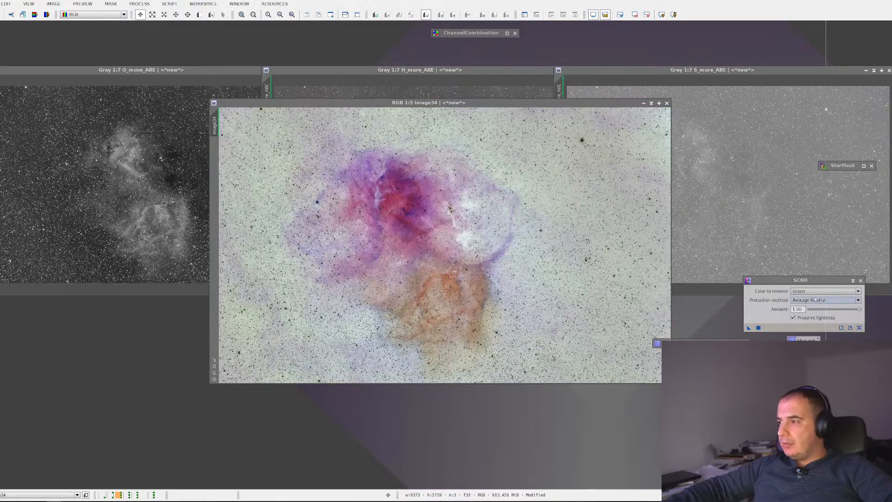
Step: Examine the star and background colours at full scale across the inverted image
mouse_move(748, 328)
left_mouse_down()
mouse_move(623, 310)
mouse_move(750, 317)
left_mouse_up()
scroll(598, 219, "up", 2)
scroll(598, 219, "up", 1)
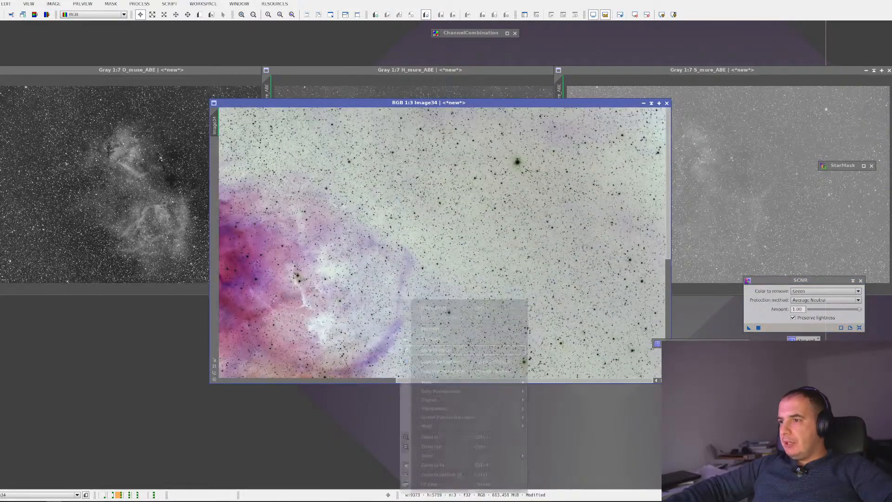
scroll(490, 188, "up", 1)
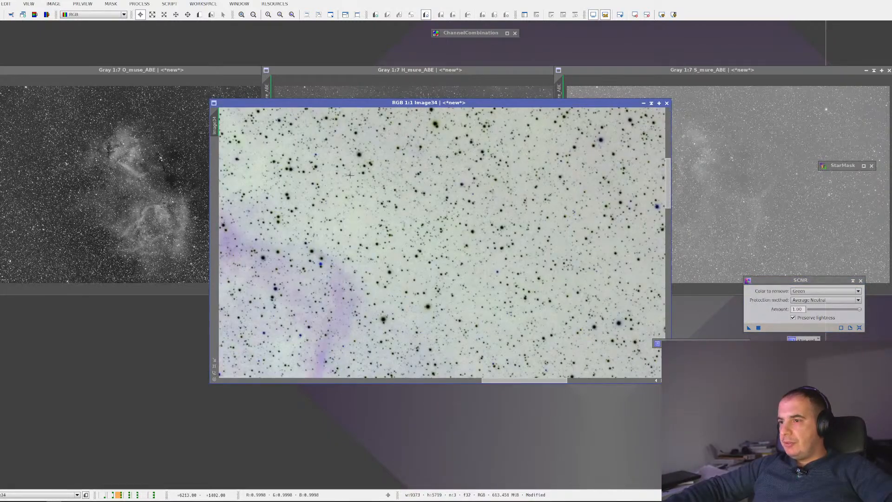
left_click_drag(351, 175, 563, 333)
left_click_drag(378, 206, 657, 266)
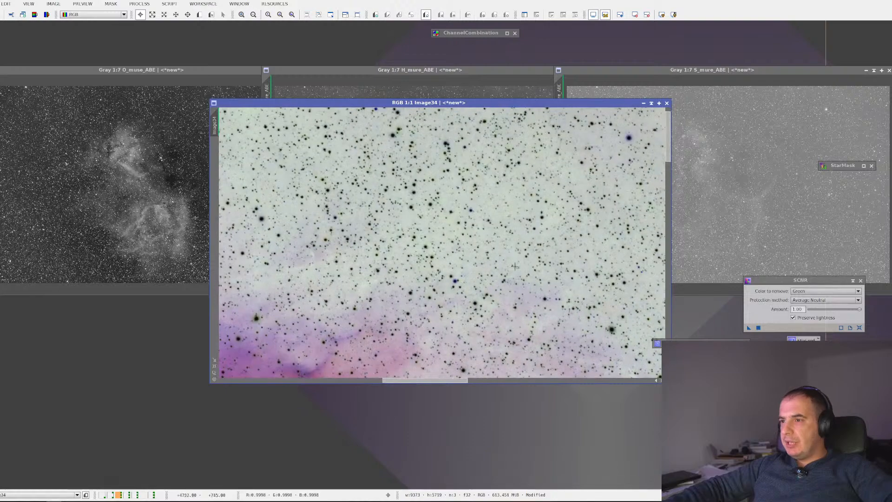
left_click_drag(343, 224, 637, 308)
left_click_drag(400, 298, 613, 182)
scroll(298, 267, "down", 1)
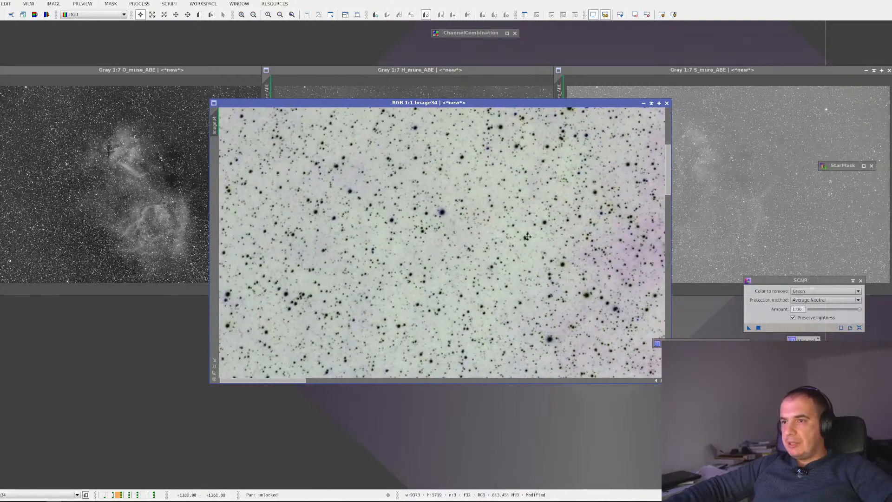
scroll(415, 264, "down", 3)
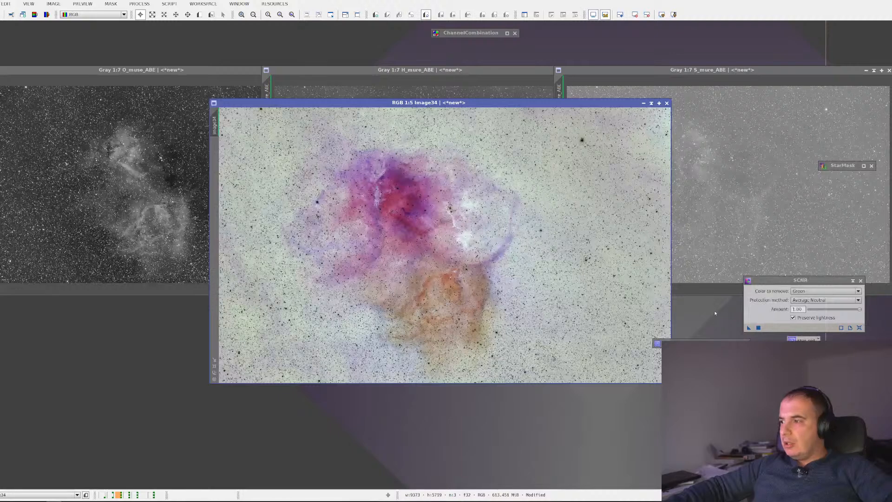
Step: Remove green from the inverted image with SCNR, using Average Neutral protection, amount 1.00 and preserved lightness, and check the stars
left_click_drag(749, 328, 609, 306)
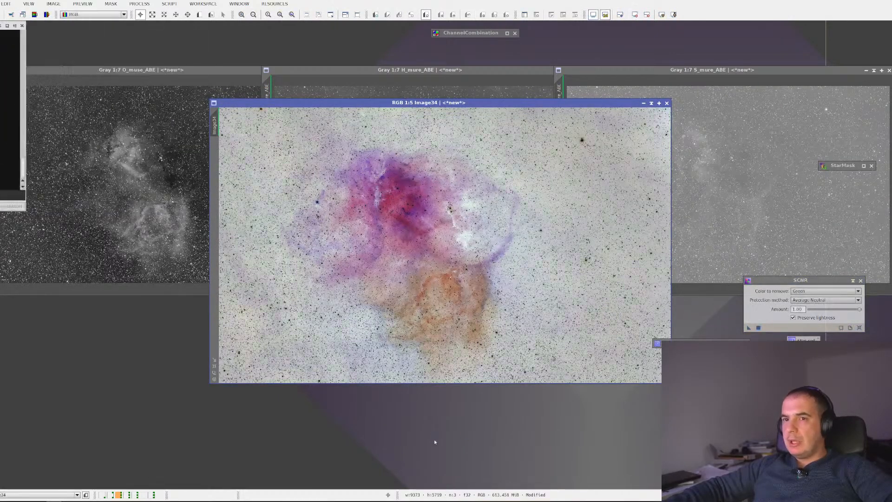
scroll(531, 245, "up", 2)
scroll(530, 244, "up", 3)
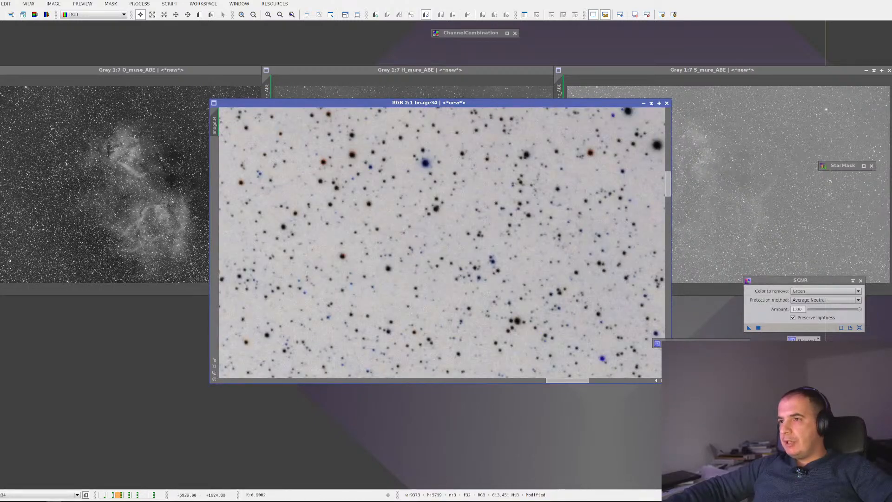
scroll(405, 232, "down", 3)
scroll(396, 237, "down", 2)
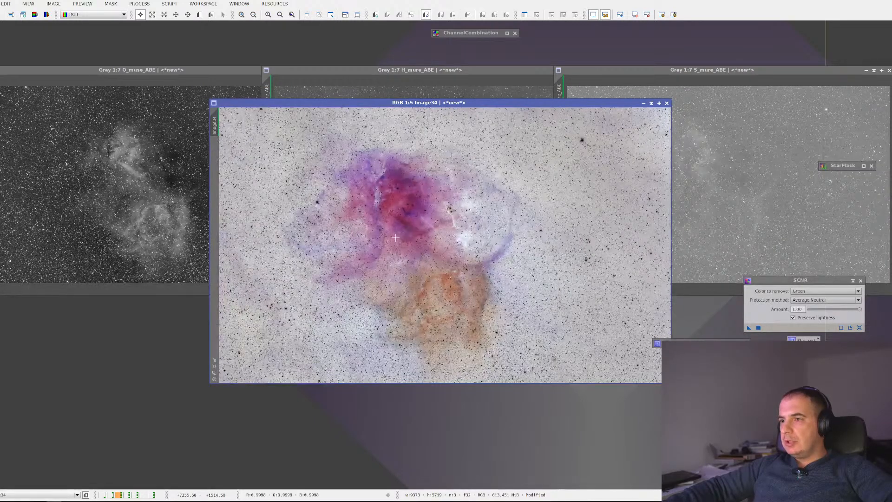
Step: Invert the image back to its normal colours and auto-stretch its display
key("ctrl+i")
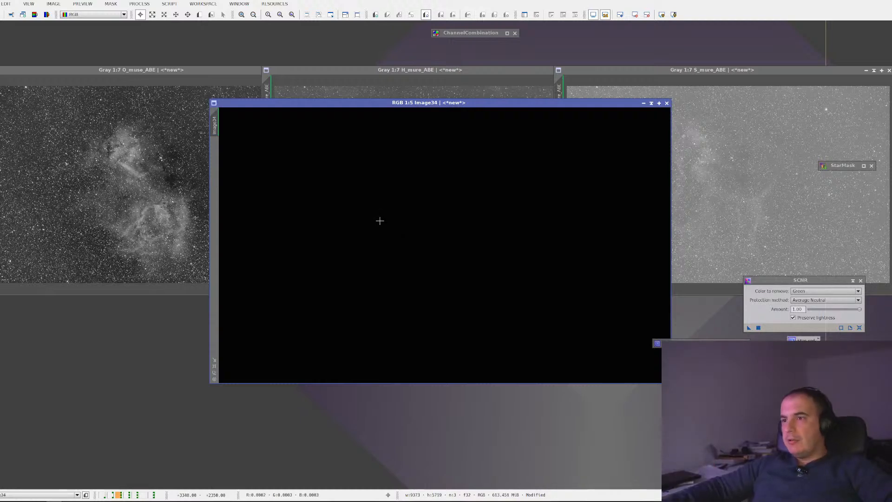
key("ctrl+a")
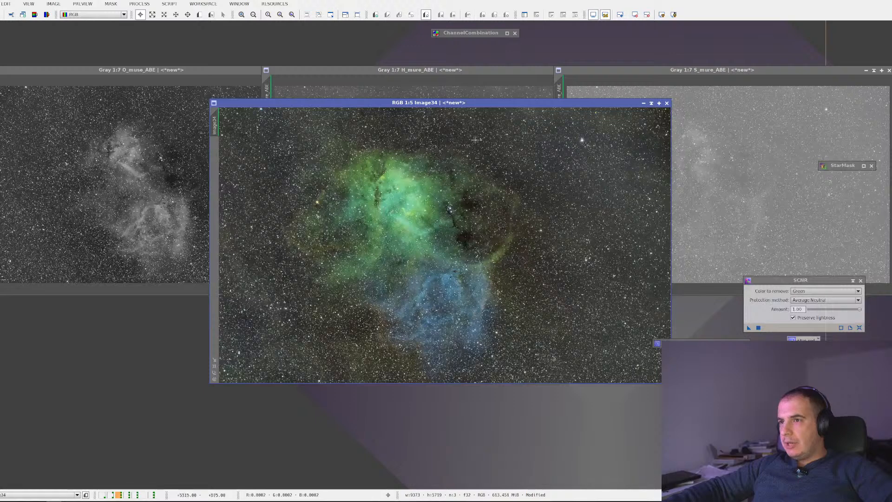
Step: Examine the star colours and dark background around the nebula up close, and return to the whole image
scroll(511, 195, "up", 3)
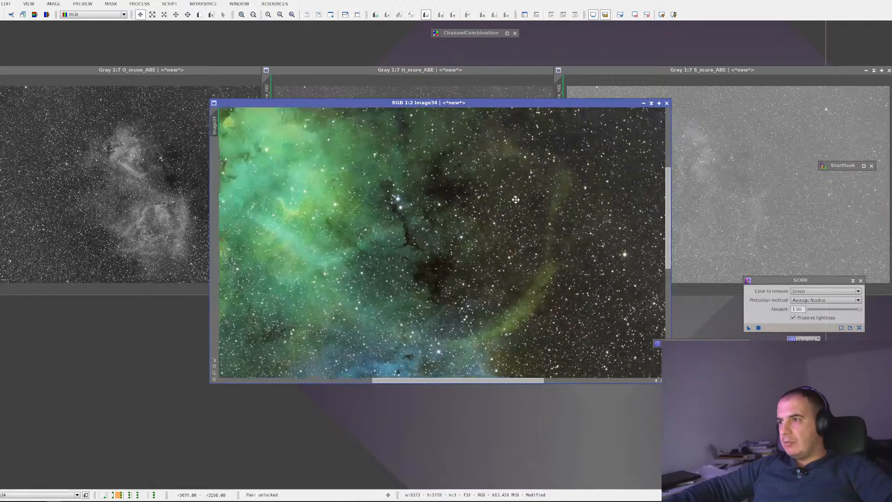
left_click_drag(516, 199, 342, 348)
left_click_drag(480, 204, 433, 335)
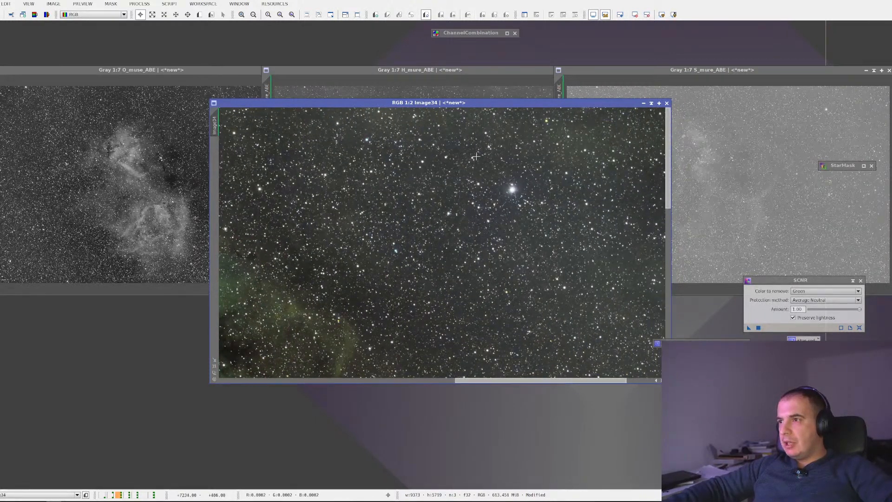
scroll(476, 156, "up", 2)
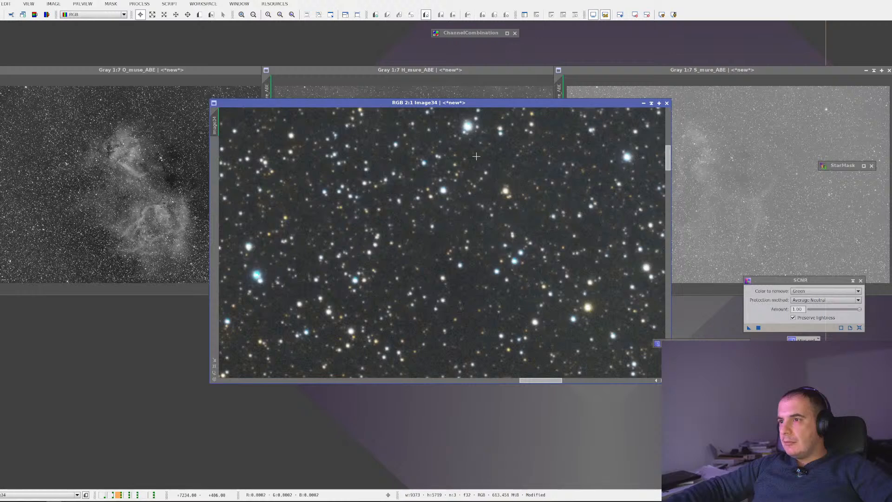
scroll(387, 168, "up", 1)
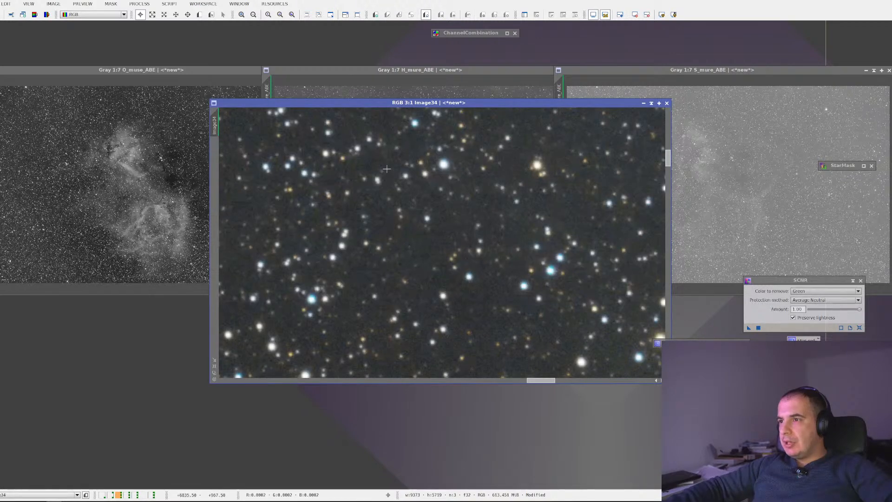
scroll(386, 169, "down", 1)
scroll(382, 180, "down", 1)
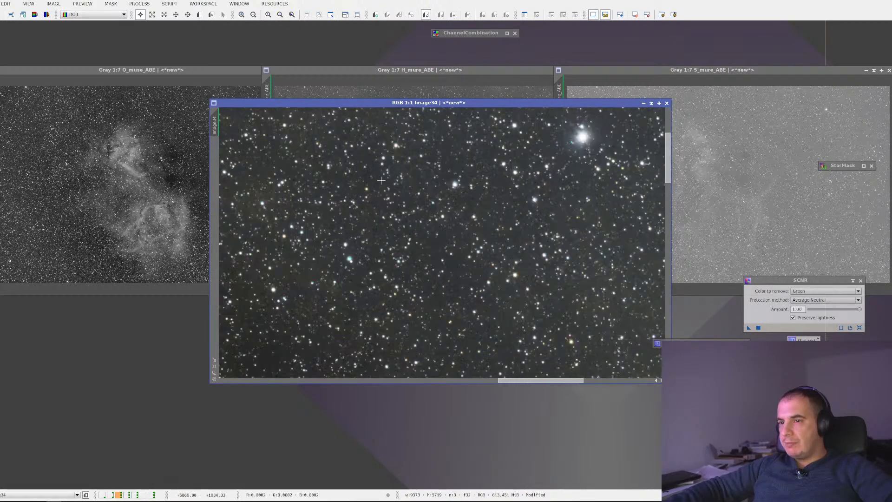
scroll(379, 186, "up", 2)
left_click_drag(273, 222, 392, 178)
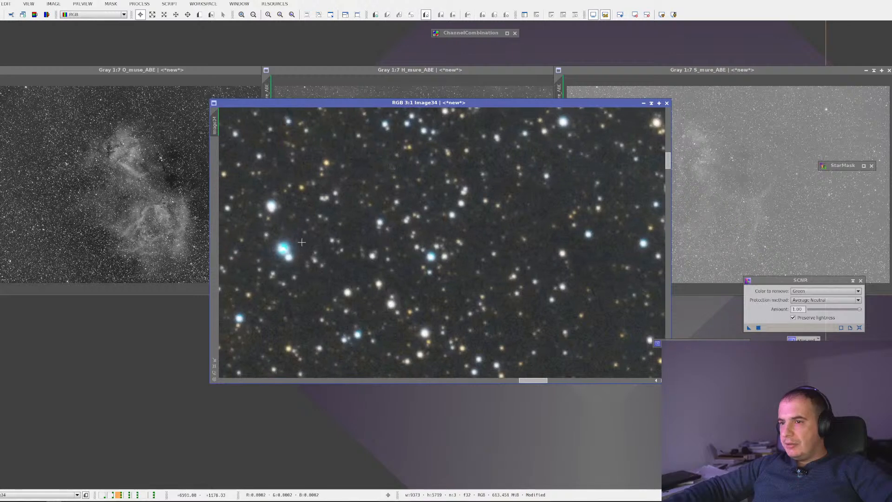
scroll(439, 254, "down", 6)
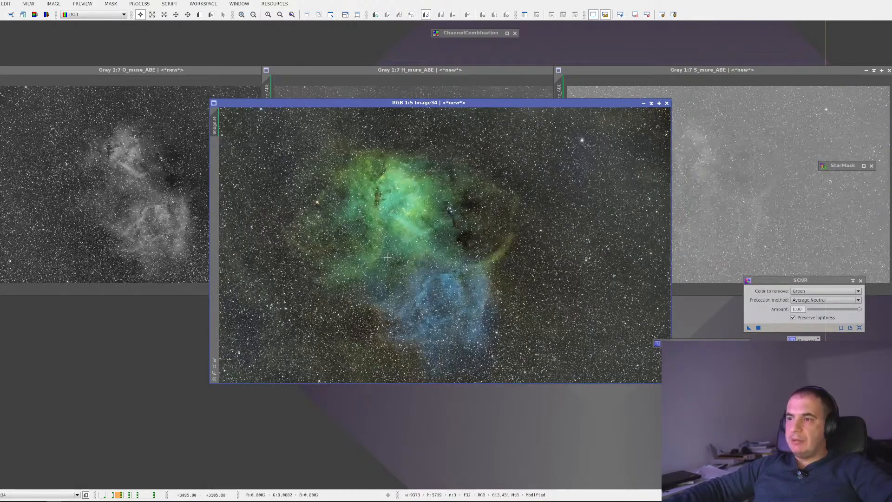
scroll(394, 285, "down", 1)
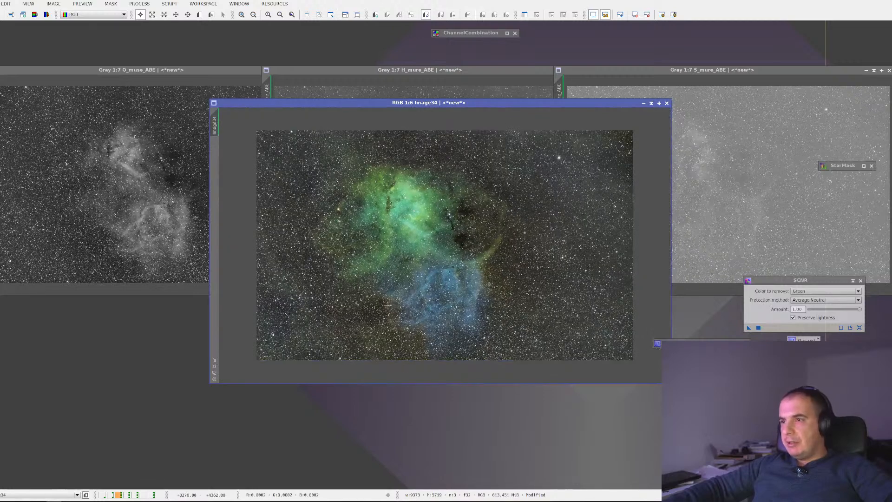
Step: Apply the same green-removing SCNR to the restored RGB image and inspect the nebula core
left_click(748, 328)
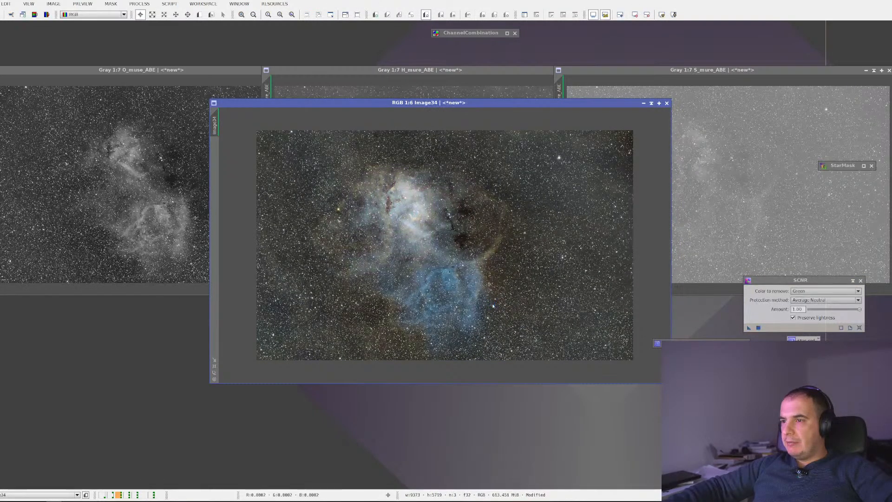
scroll(414, 241, "up", 3)
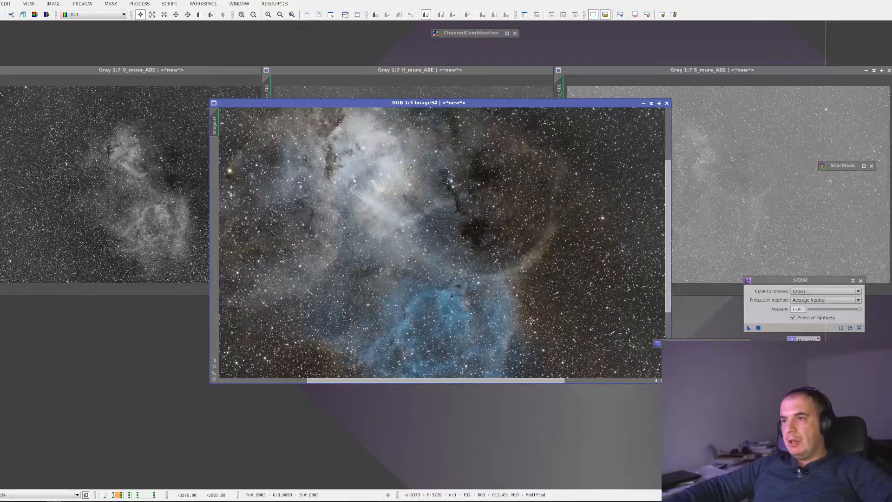
left_click_drag(353, 177, 446, 293)
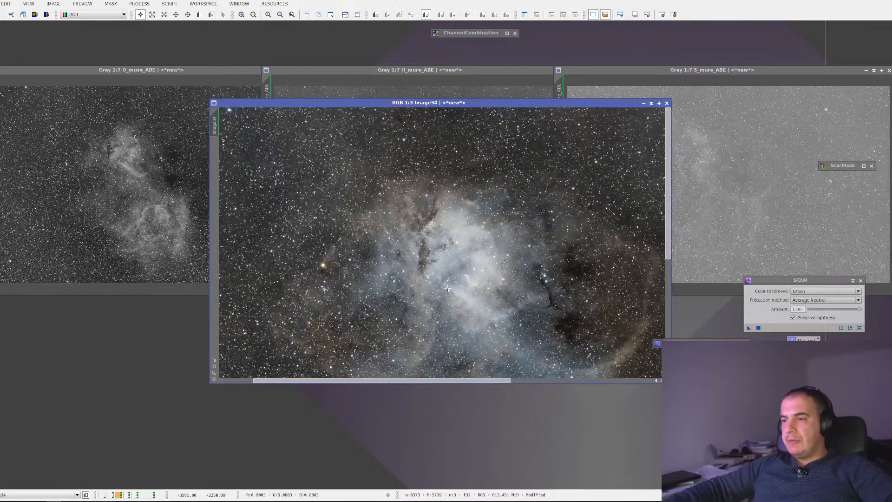
Step: Reposition and enlarge the RGB image window so the whole nebula fits, and check its overall colours
left_click_drag(436, 103, 339, 43)
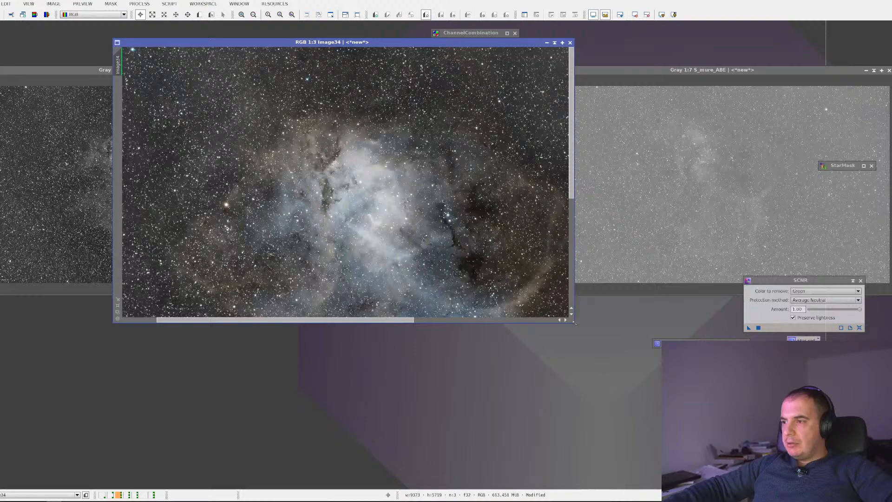
left_click_drag(575, 322, 765, 462)
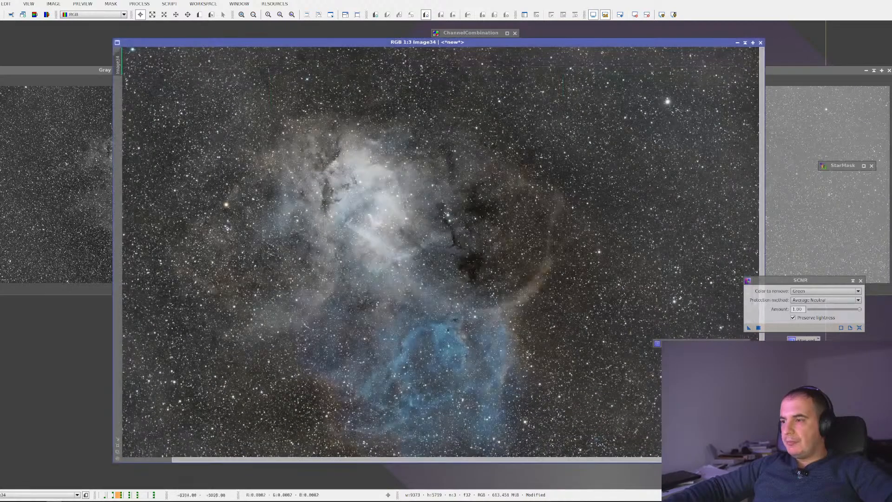
scroll(395, 312, "up", 2)
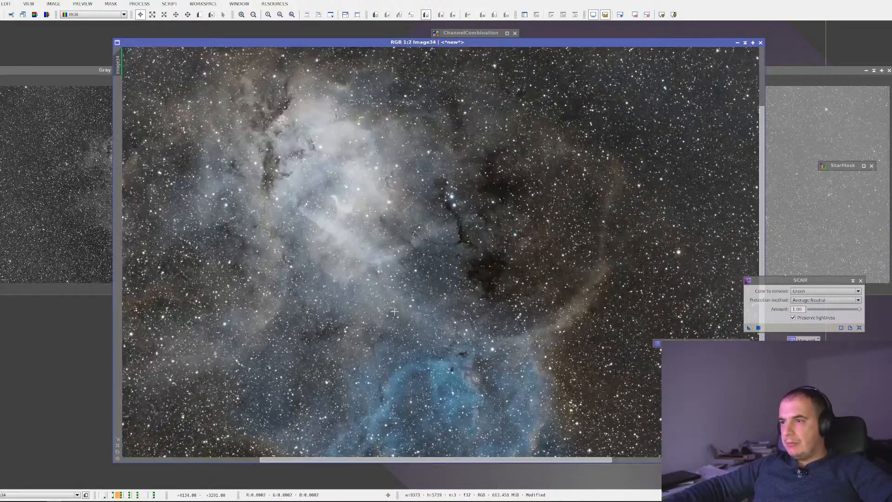
scroll(395, 312, "down", 2)
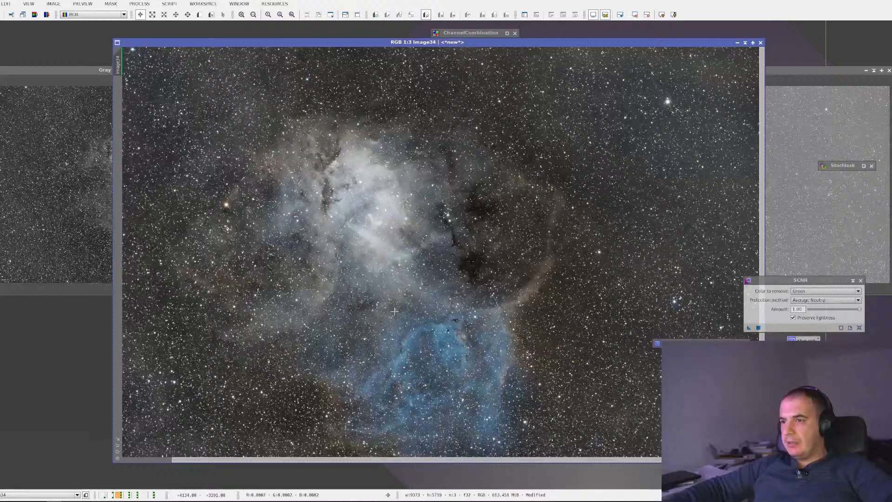
scroll(388, 312, "down", 1)
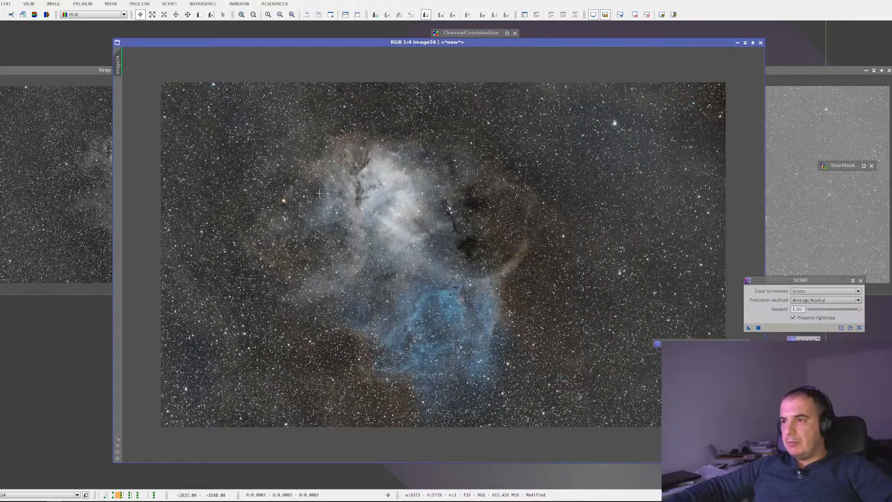
Step: Inspect the blue lower shell and the bright nebula core of the RGB image up close
scroll(348, 163, "up", 2)
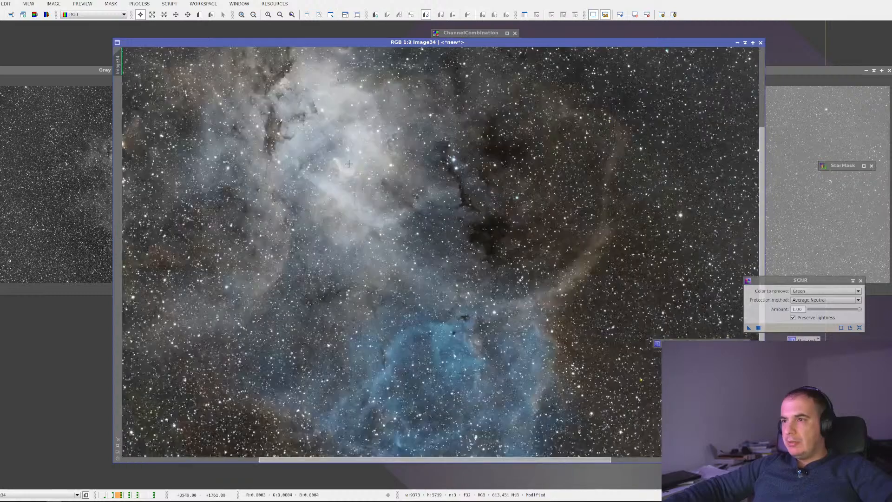
left_click_drag(344, 164, 412, 51)
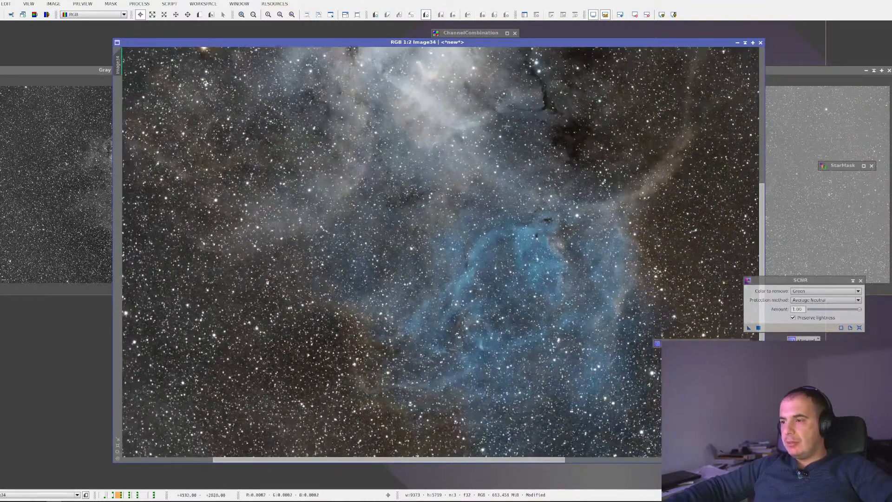
scroll(609, 267, "down", 1)
scroll(608, 267, "down", 1)
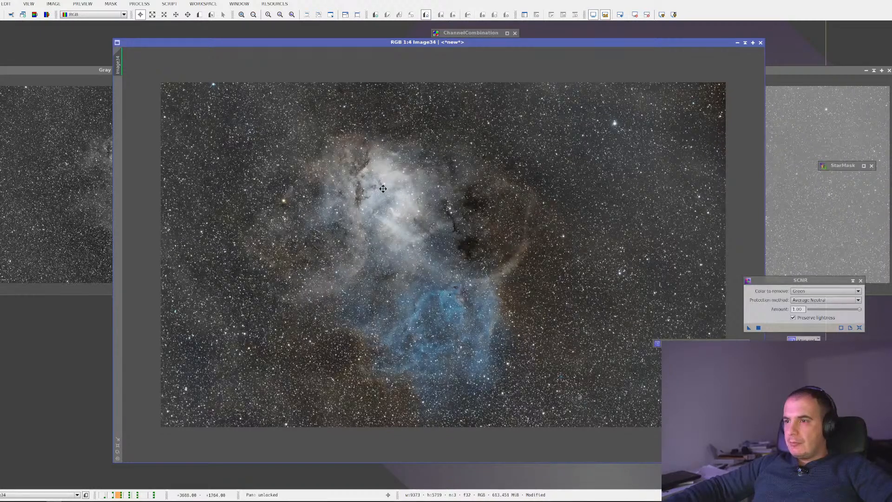
scroll(393, 200, "up", 2)
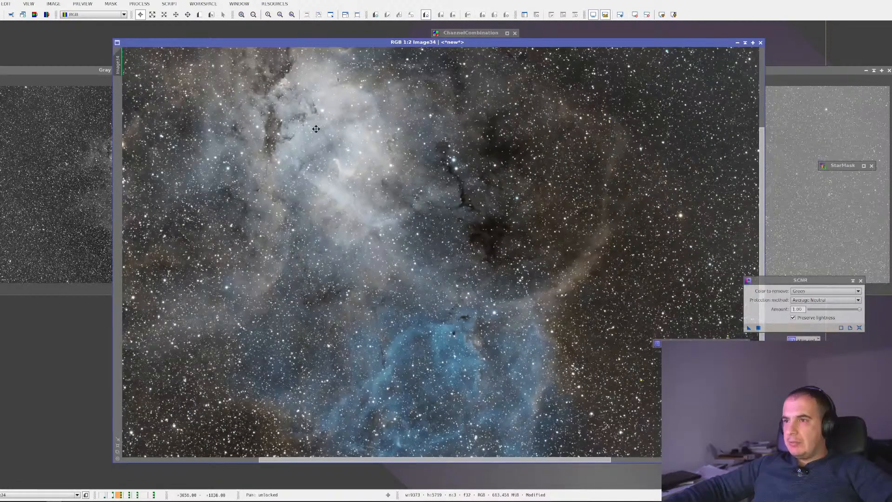
left_click_drag(316, 129, 400, 213)
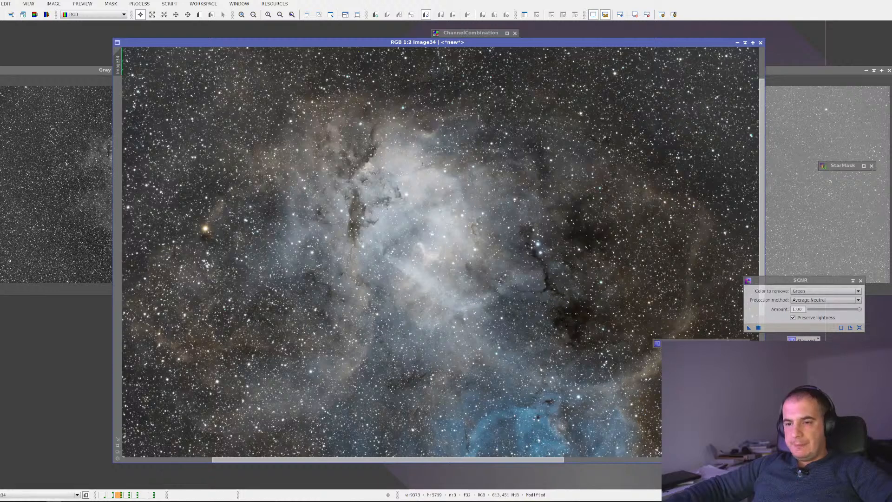
Step: Create a new workspace and enable the Edit toolbar
right_click(166, 494)
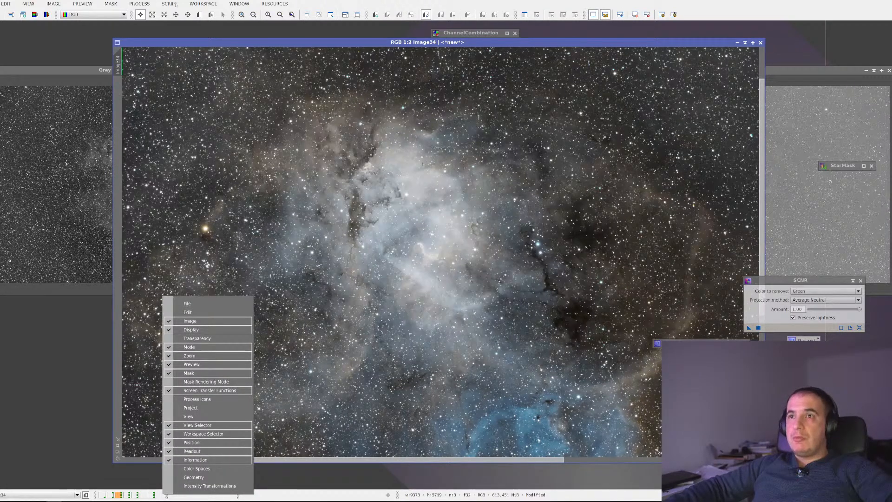
left_click(203, 4)
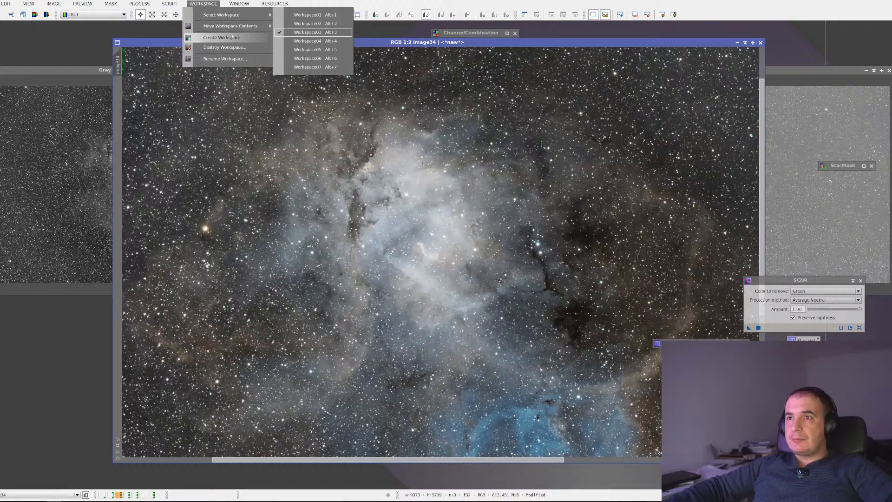
left_click(232, 37)
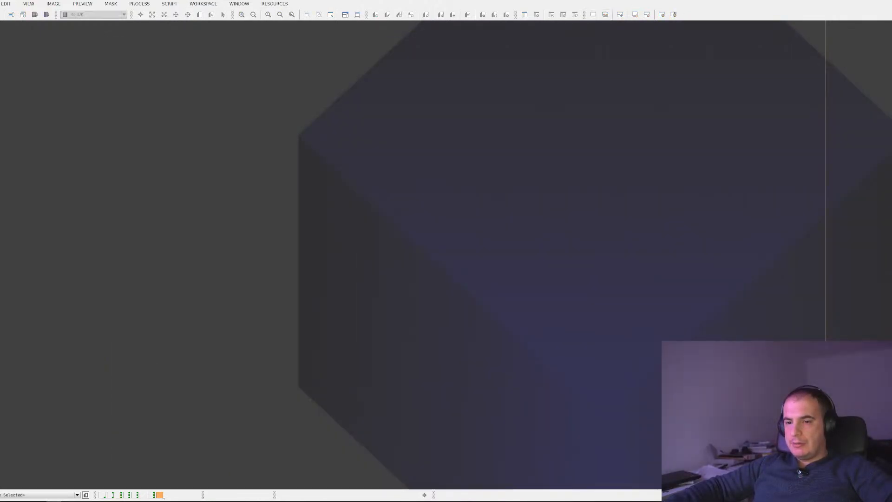
right_click(164, 496)
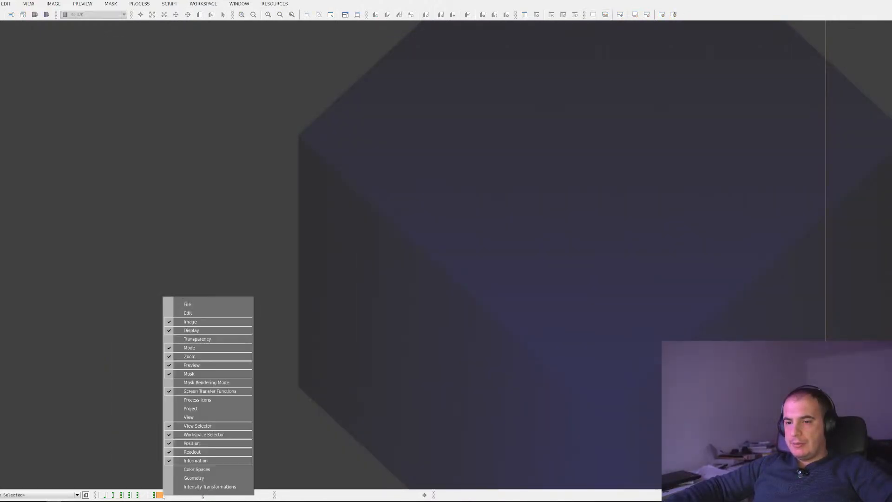
left_click(215, 313)
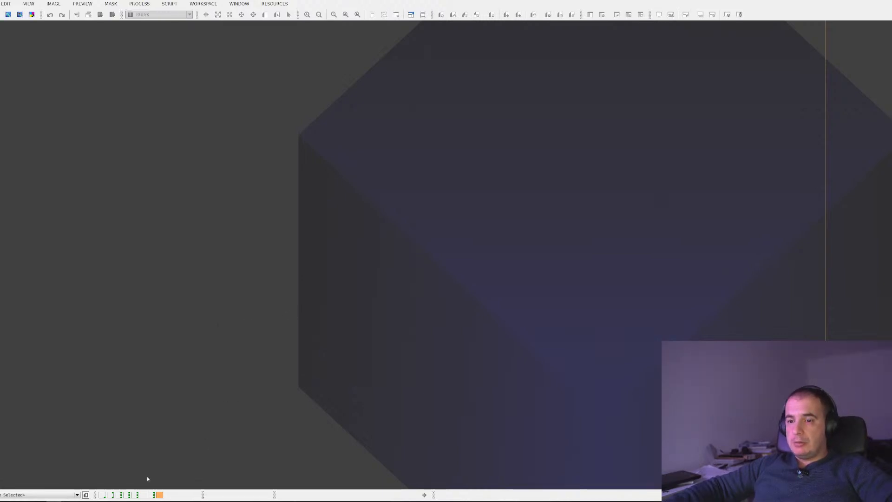
Step: Move the RGB image from the current workspace to Workspace08 and switch to that workspace
mouse_move(159, 496)
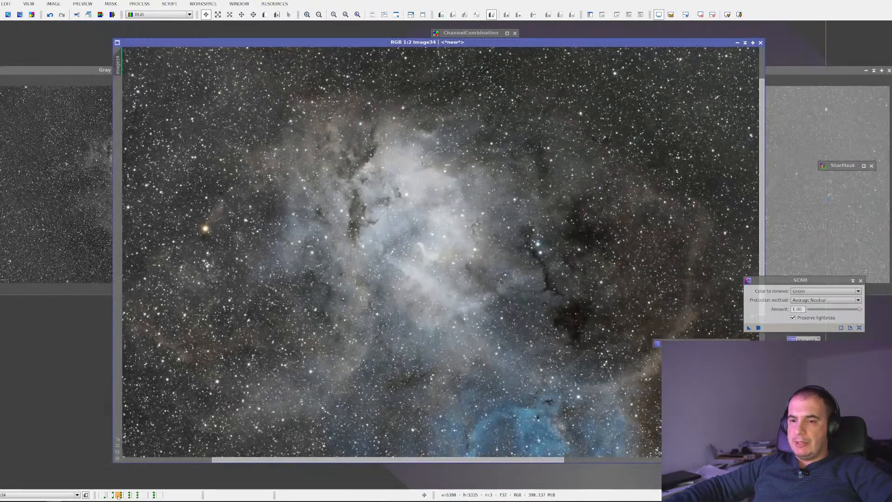
scroll(292, 342, "down", 2)
right_click(381, 40)
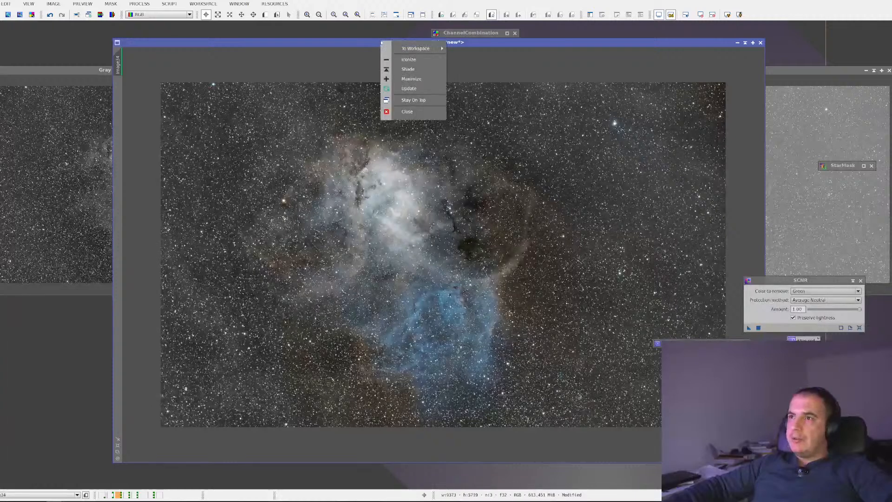
mouse_move(426, 48)
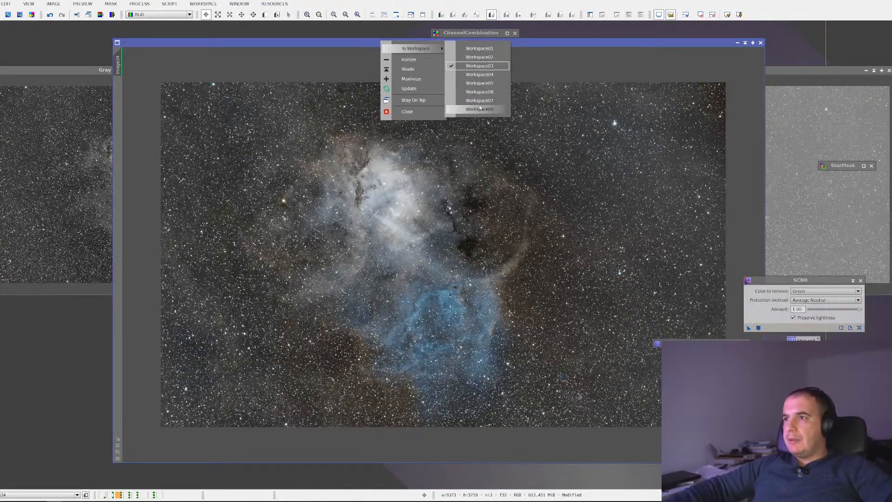
left_click(472, 110)
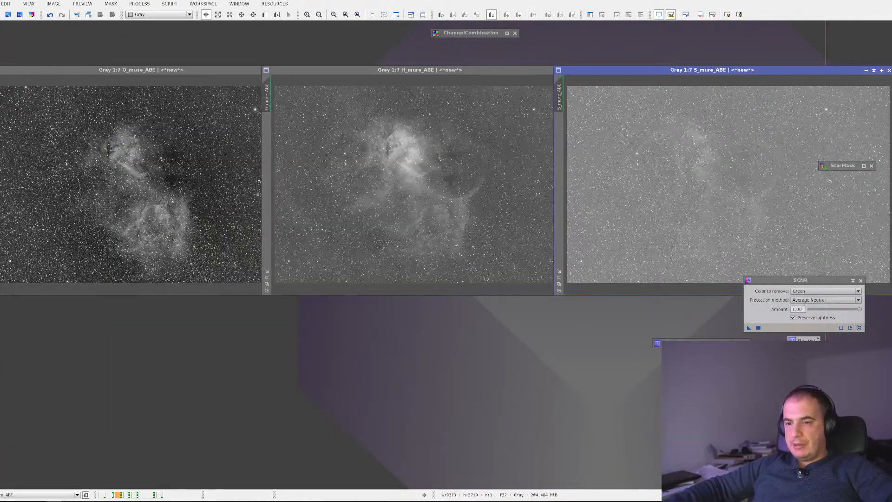
left_click(160, 495)
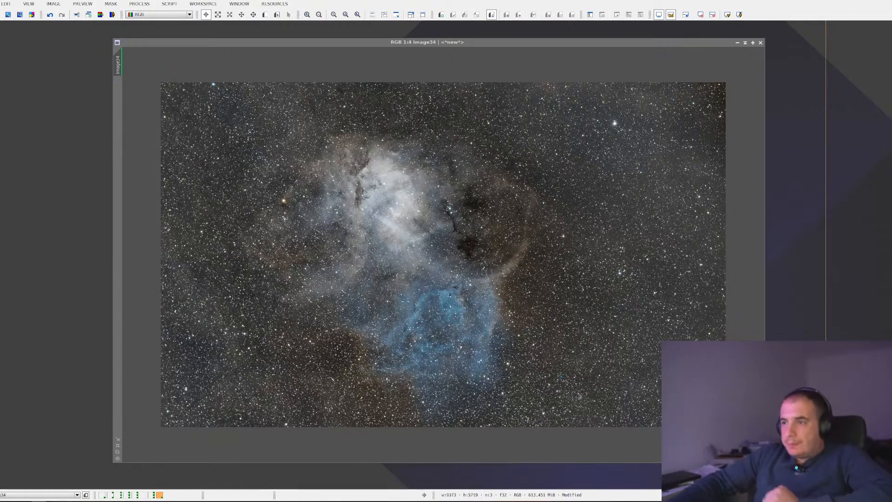
Step: Examine the stars and dark dust beside the nebula core at 1:1, comparing them with the whole image
scroll(521, 248, "up", 2)
scroll(521, 248, "up", 1)
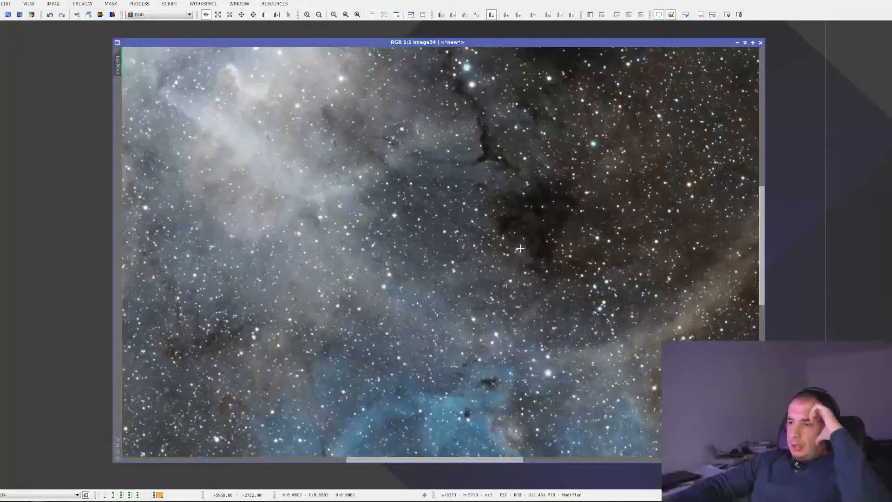
scroll(521, 249, "up", 2)
scroll(521, 248, "down", 4)
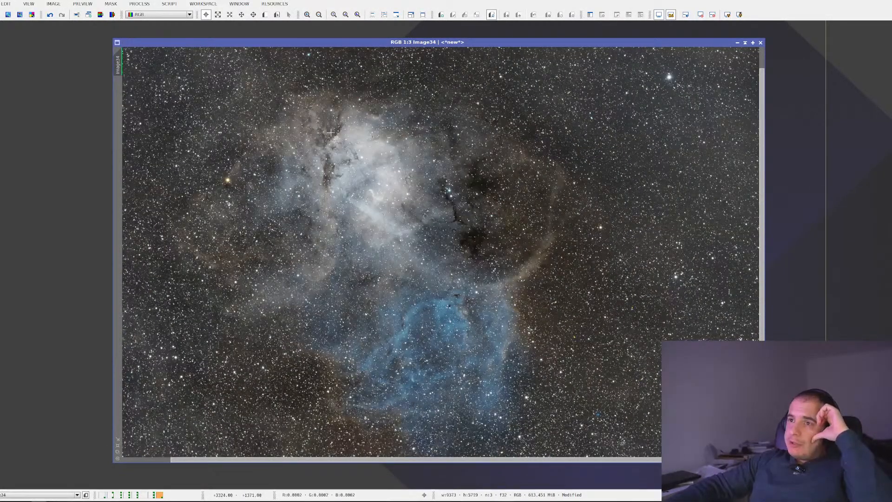
scroll(475, 197, "down", 3)
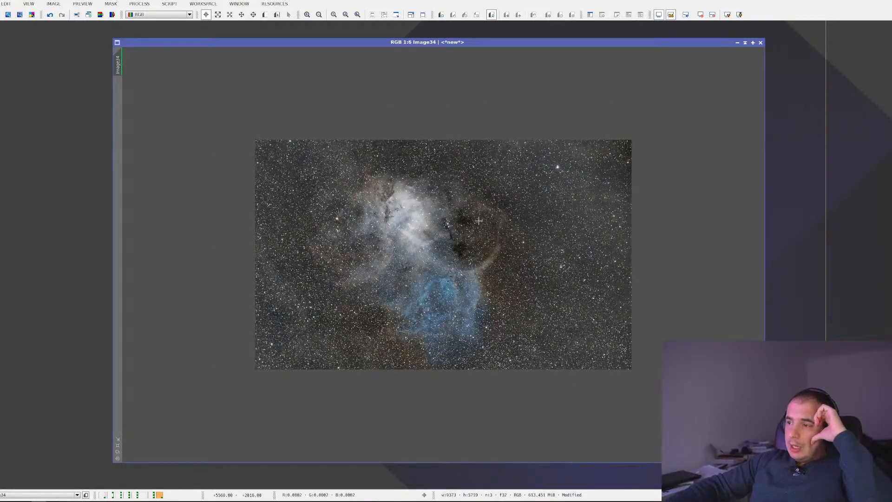
scroll(479, 221, "up", 5)
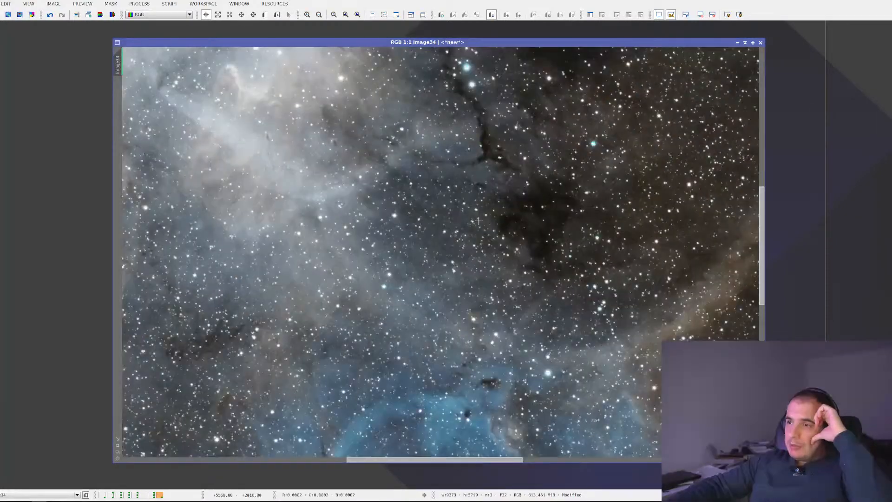
Step: Inspect the star colours and dark dust lanes in the bright nebula core at up to 3:1 magnification
left_click_drag(160, 101, 380, 375)
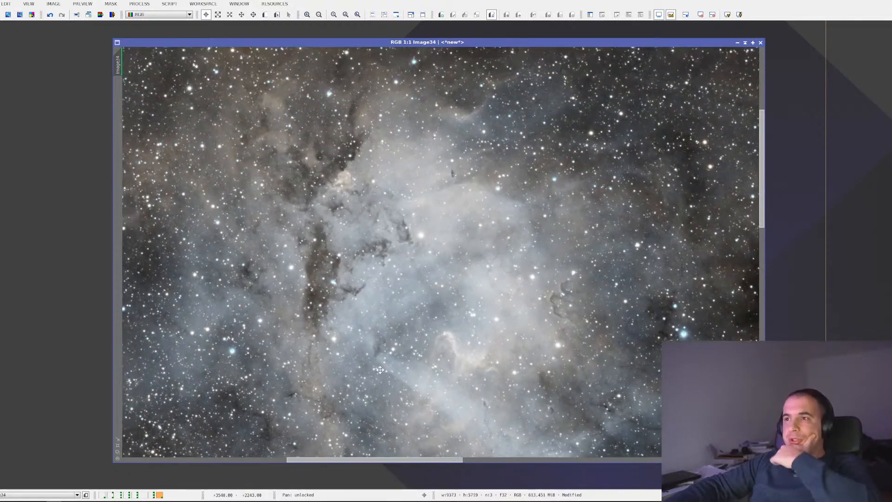
left_click_drag(342, 167, 410, 276)
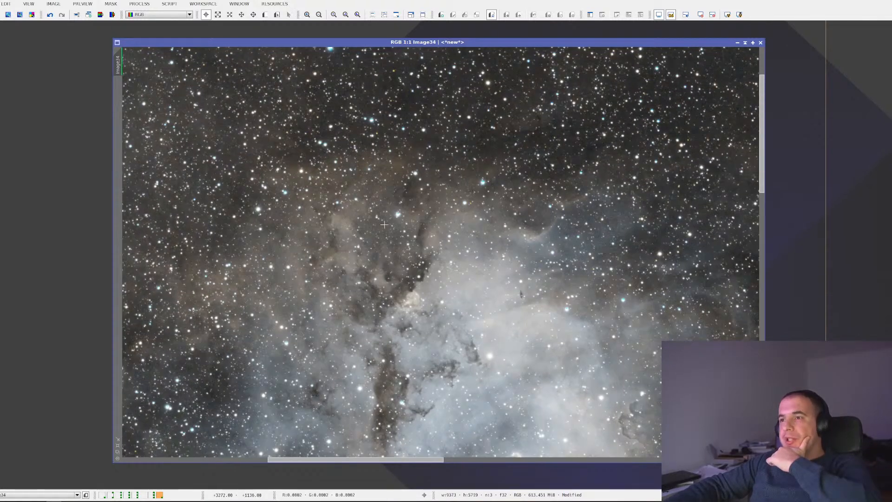
scroll(385, 224, "down", 1)
scroll(385, 224, "up", 3)
left_click_drag(353, 121, 374, 225)
left_click_drag(311, 107, 385, 311)
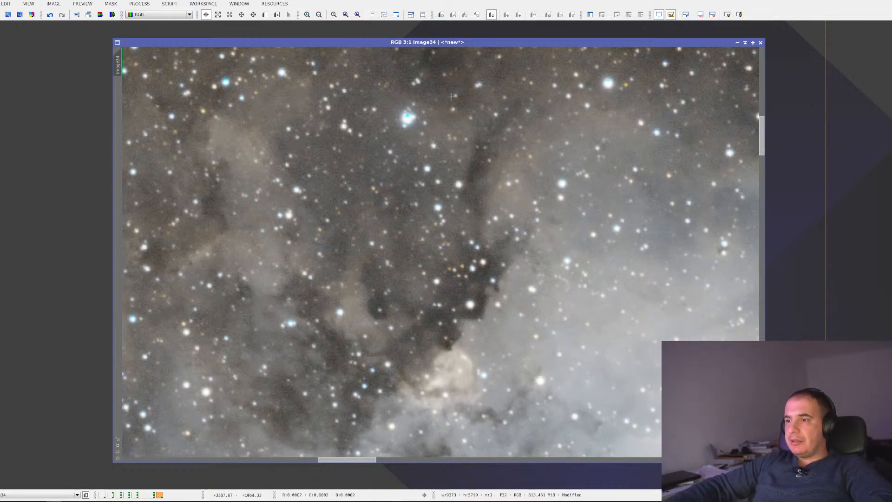
scroll(414, 130, "down", 3)
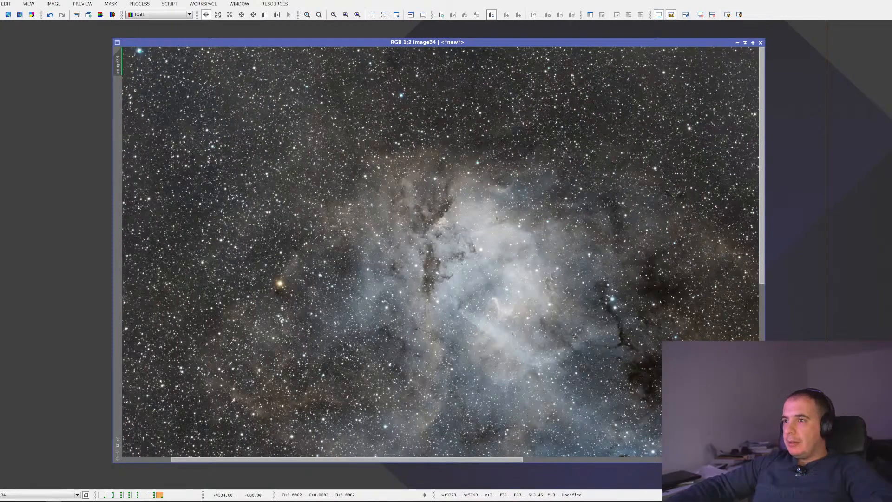
scroll(493, 224, "up", 2)
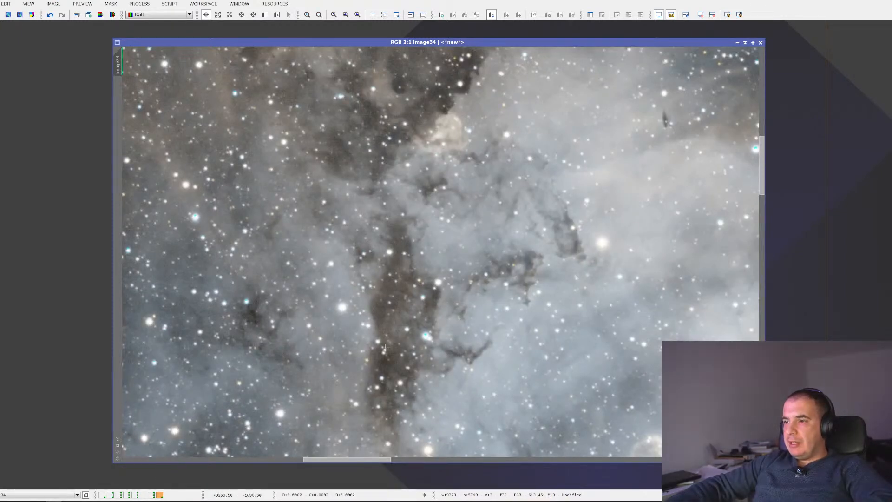
scroll(569, 354, "down", 1)
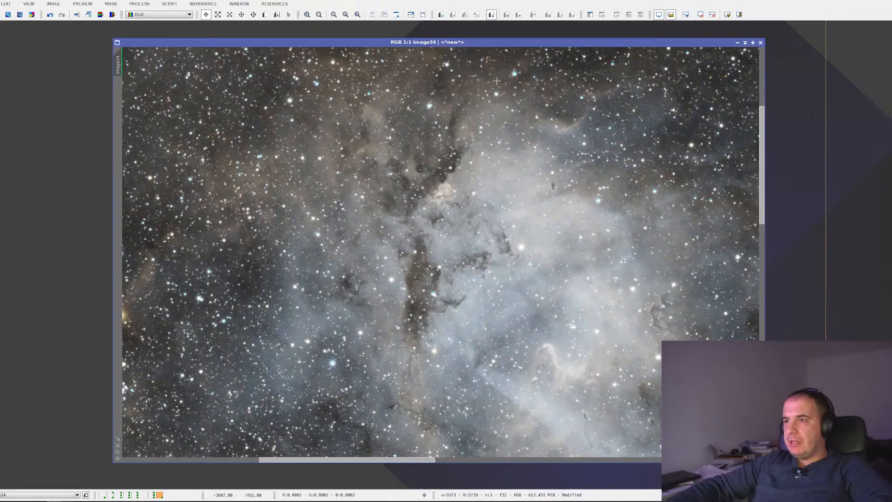
Step: Review the colour balance of the whole RGB image, and look closer at the nebula's centre
scroll(491, 394, "down", 2)
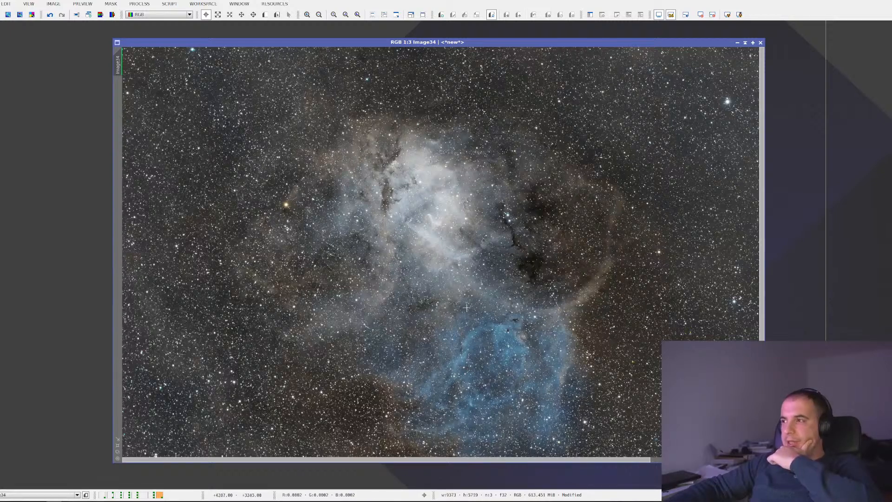
scroll(467, 307, "down", 1)
scroll(467, 306, "up", 1)
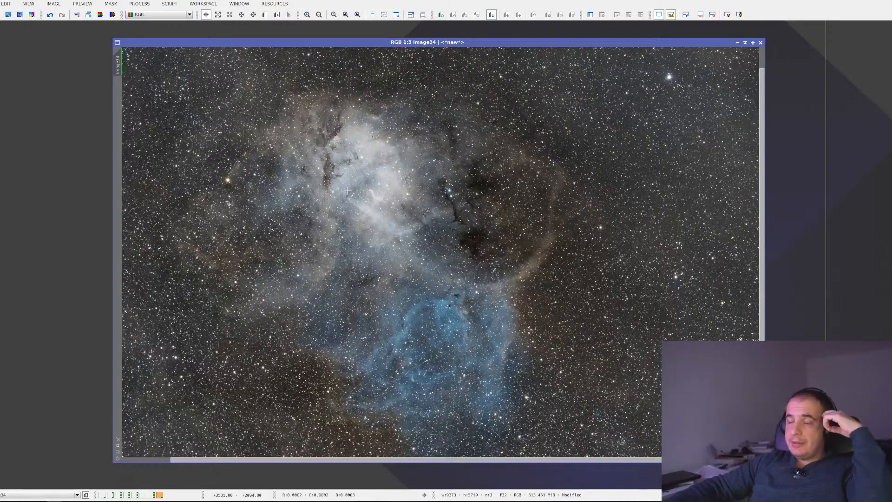
scroll(347, 191, "down", 2)
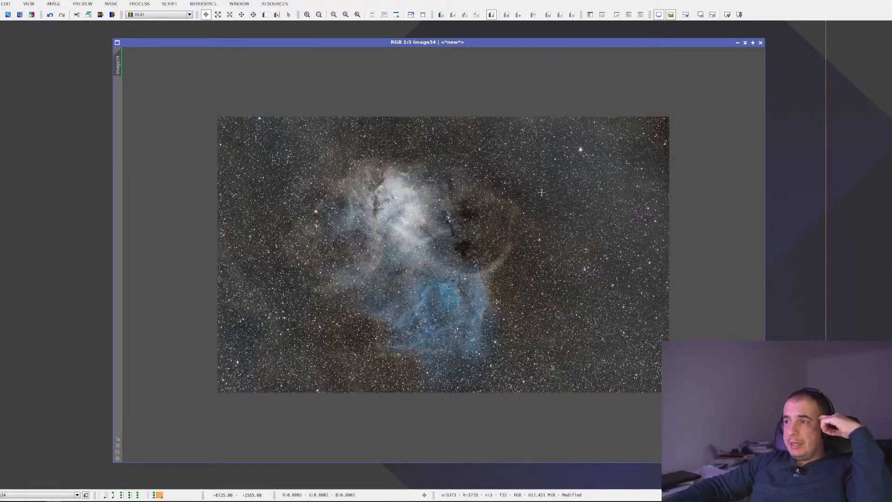
left_click(659, 14)
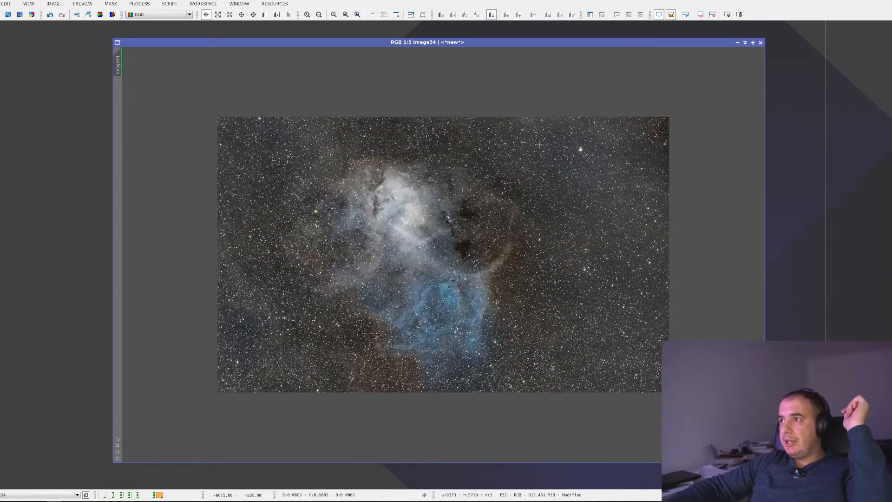
scroll(431, 185, "up", 3)
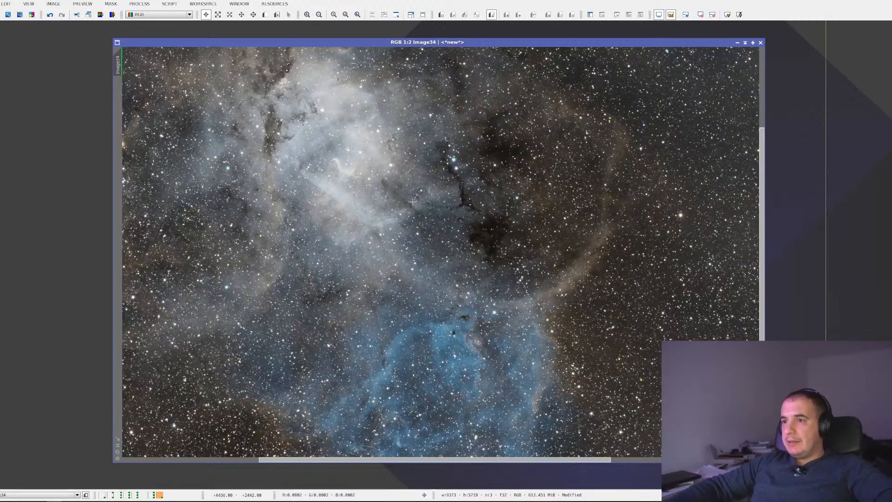
Step: Examine the nebula core and the blue region below it at up to 1:1, comparing them with the whole image
scroll(314, 115, "up", 1)
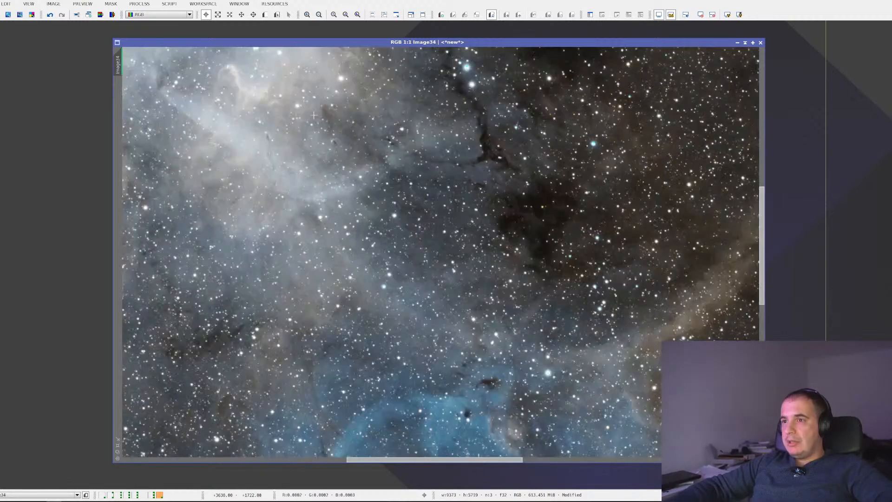
scroll(314, 115, "down", 4)
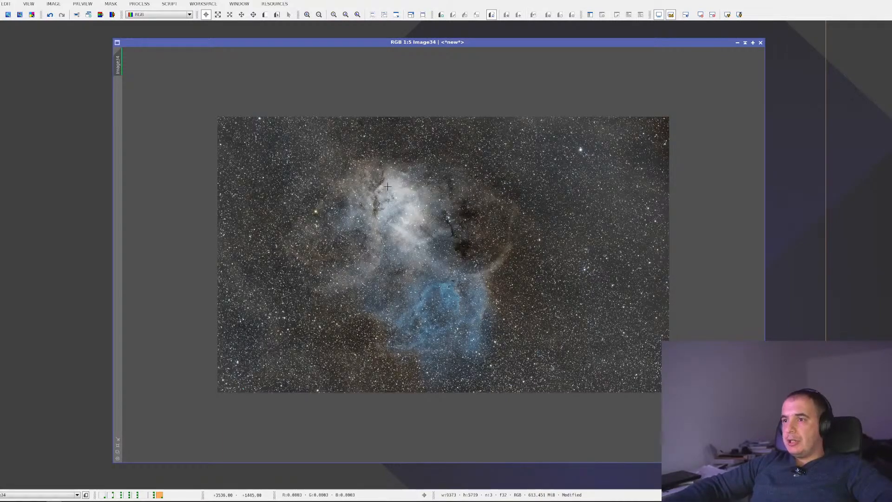
scroll(387, 186, "up", 1)
scroll(388, 186, "up", 3)
scroll(387, 186, "down", 3)
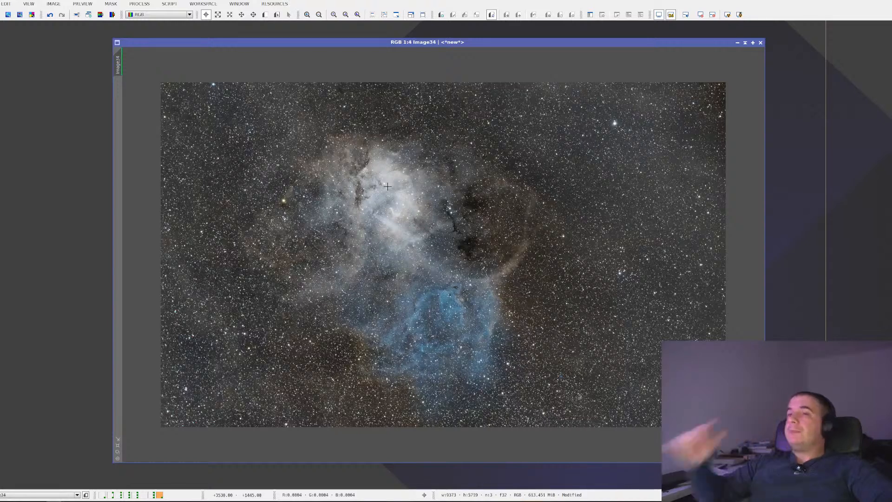
scroll(475, 234, "up", 1)
scroll(422, 195, "down", 4)
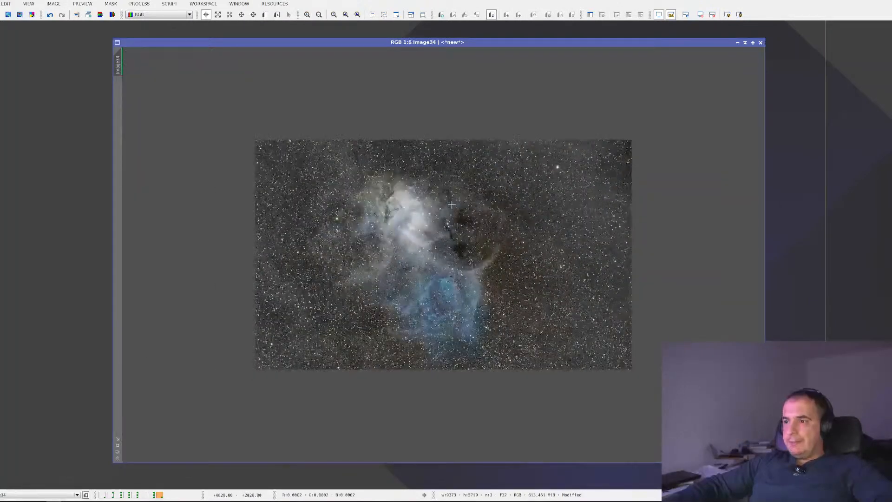
Step: Duplicate the RGB image Image34 and arrange the original and its clone so both are accessible in the workspace
left_click(118, 440)
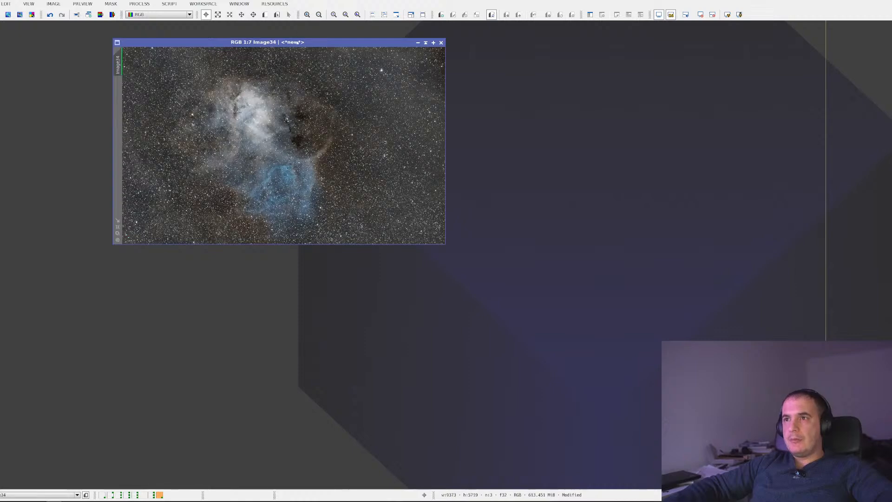
left_click_drag(297, 42, 185, 38)
right_click(130, 93)
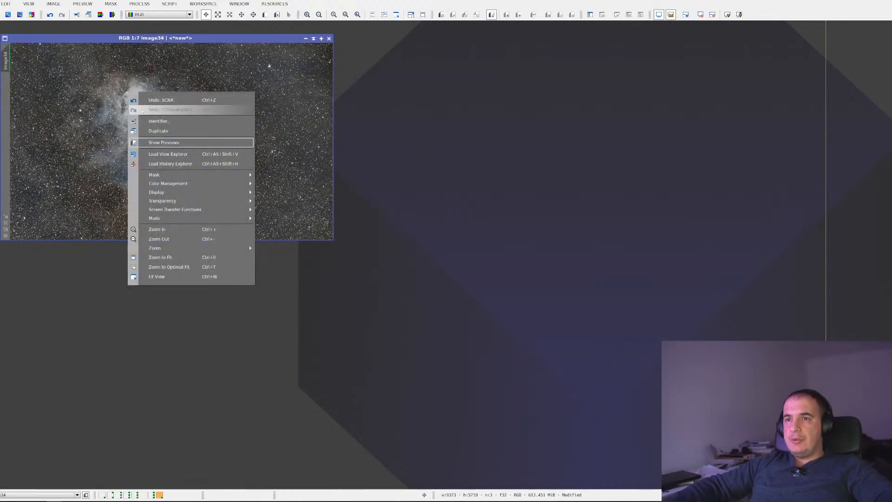
left_click(174, 131)
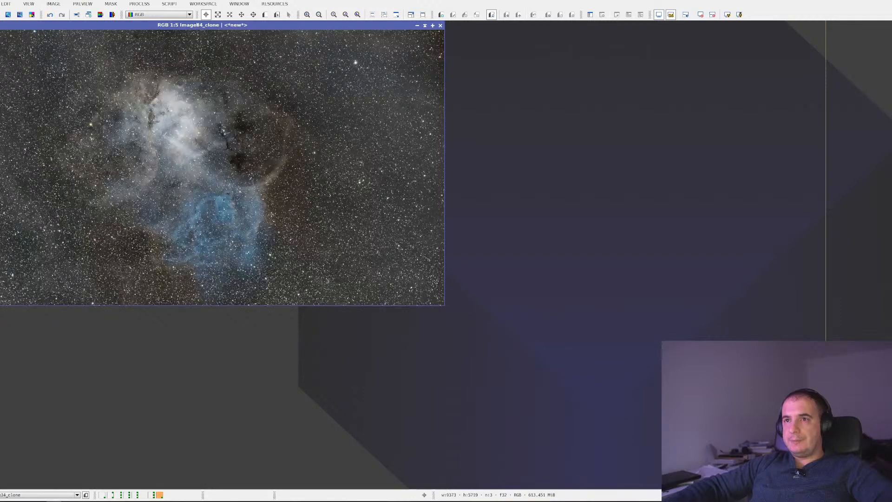
mouse_move(247, 25)
left_mouse_down()
mouse_move(315, 63)
mouse_move(478, 75)
left_mouse_up()
scroll(464, 162, "down", 2)
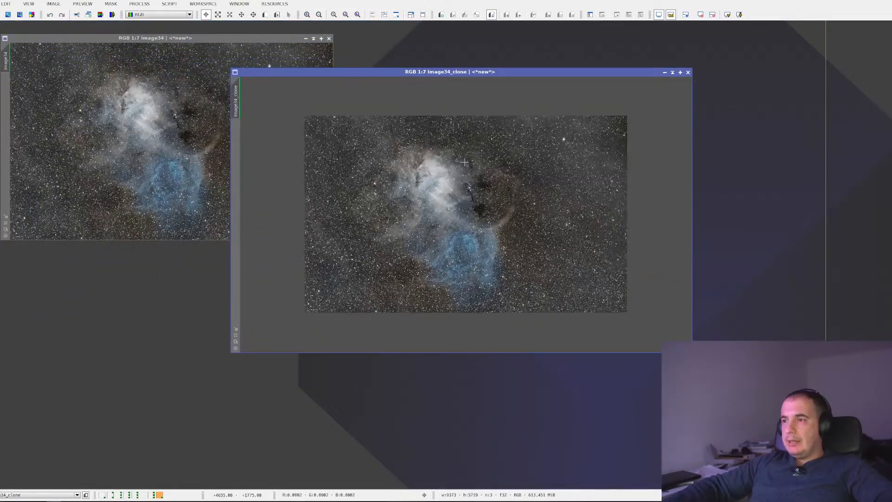
Step: Run the DeLinear script on the cloned RGB image and check the stretched result
left_click(169, 4)
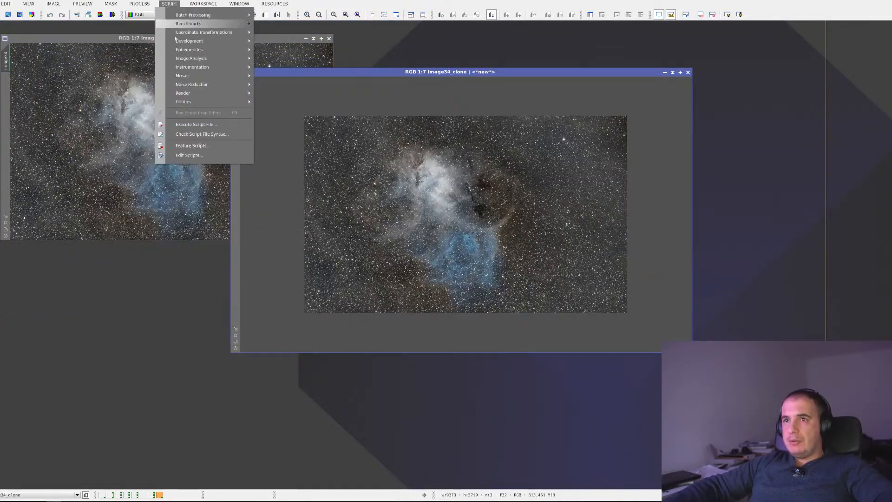
mouse_move(195, 102)
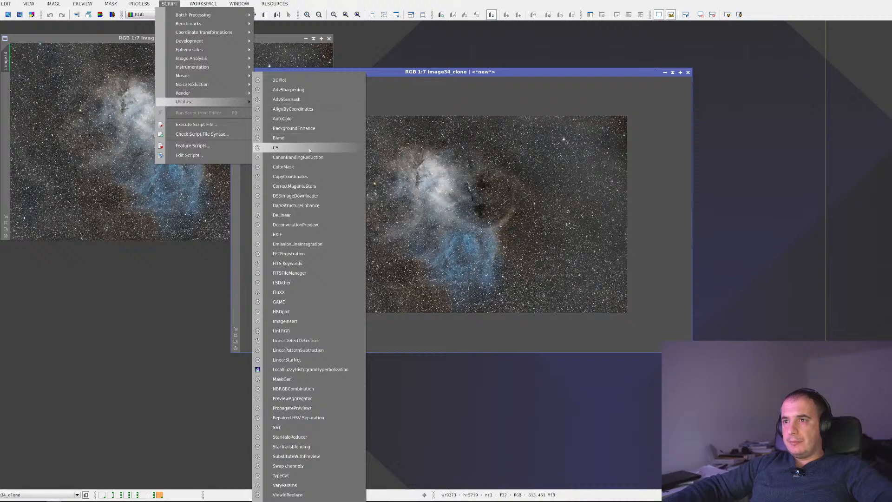
left_click(310, 215)
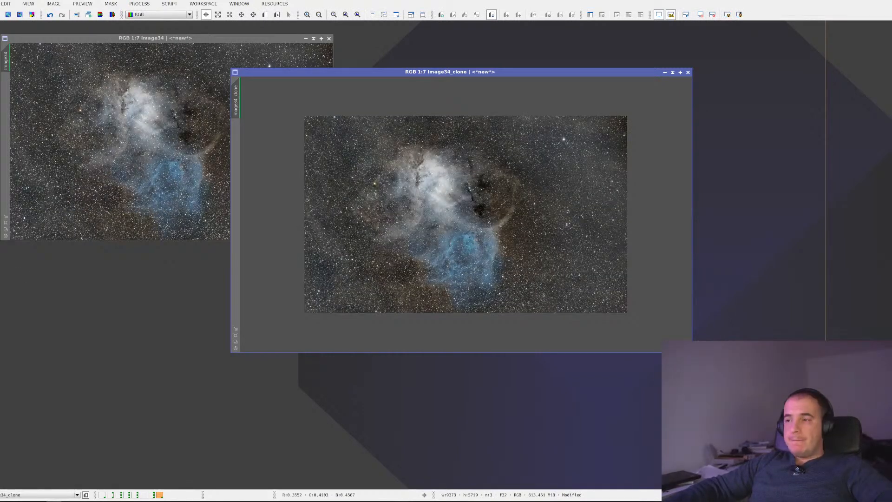
scroll(554, 167, "up", 2)
scroll(428, 134, "down", 2)
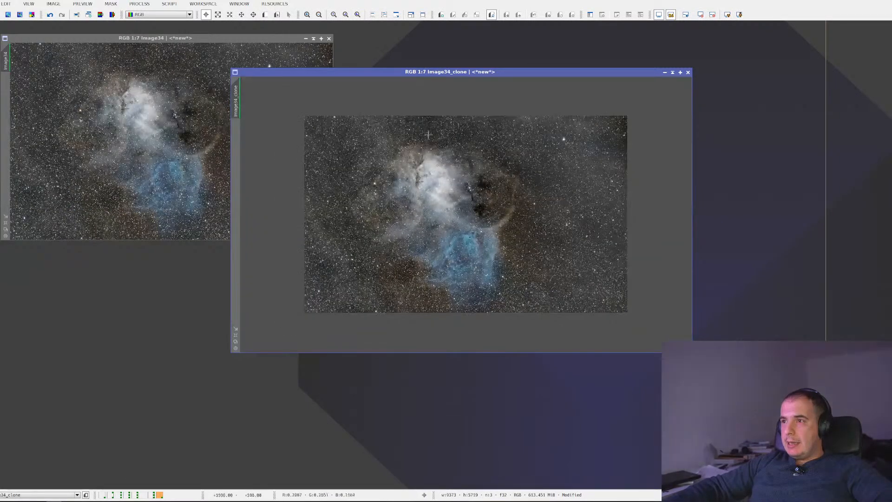
Step: Change the identifier of the stretched clone to SHO_NL
right_click(436, 146)
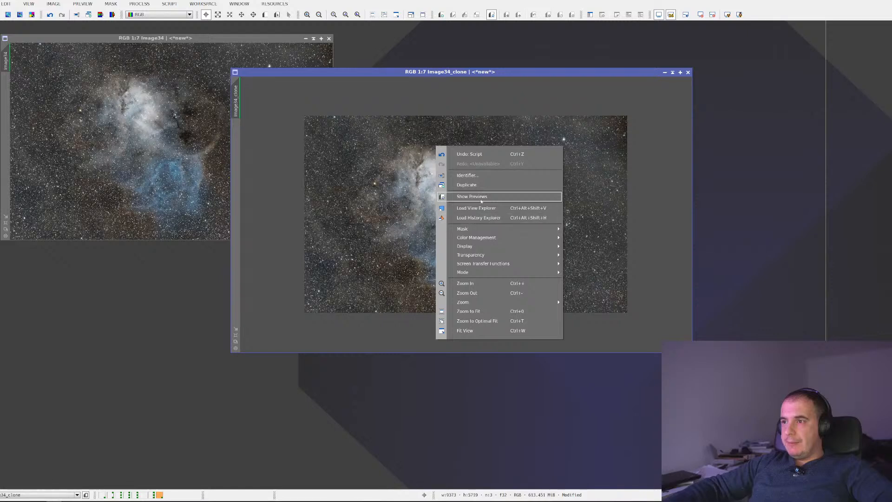
left_click(483, 176)
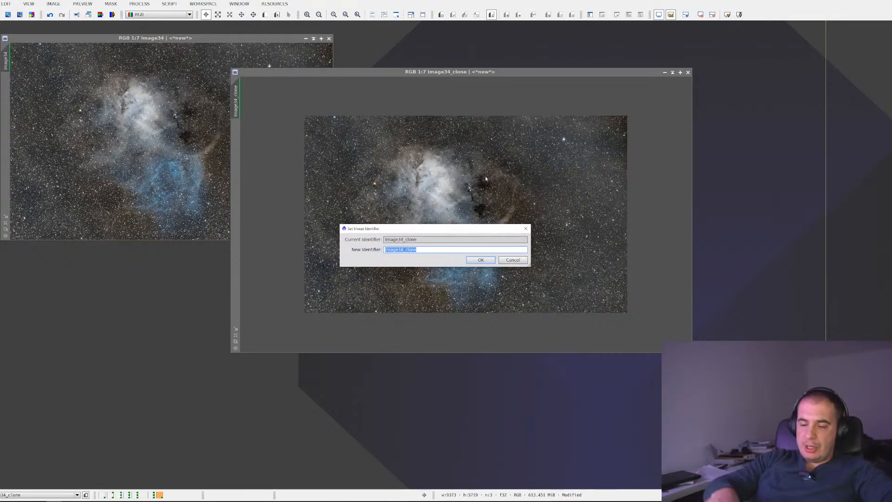
type("SH")
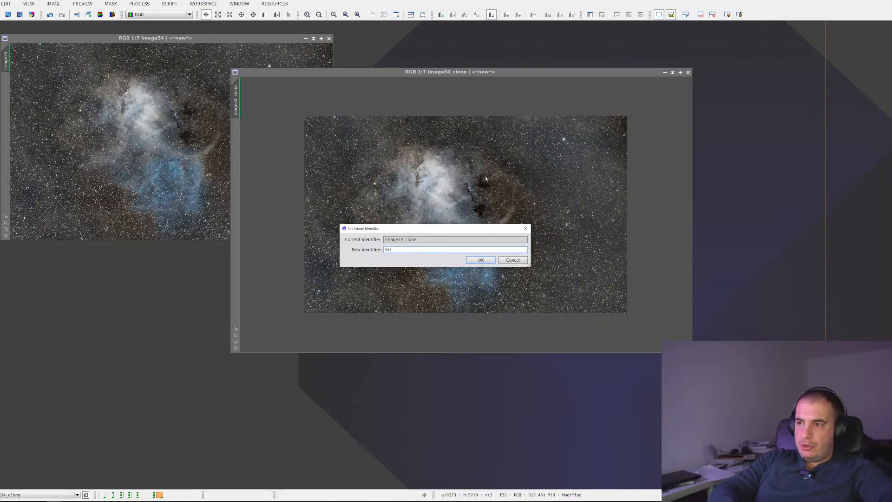
type("O_NI")
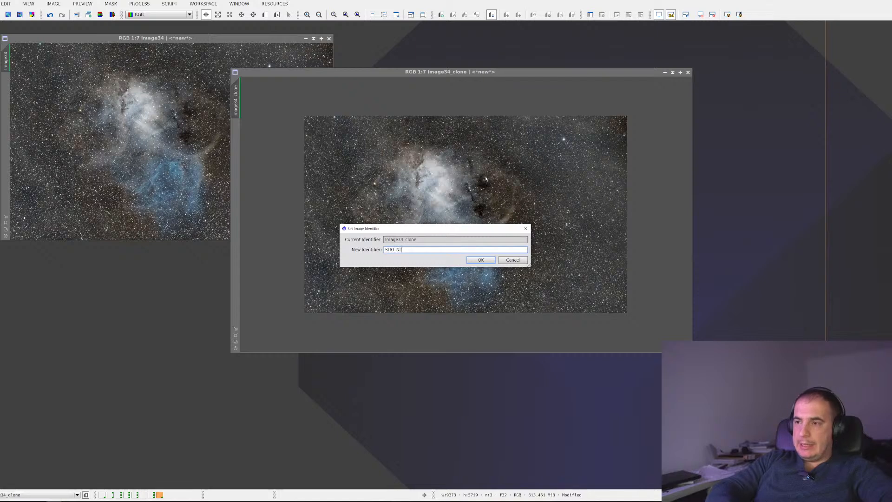
key("Return")
Step: Change the identifier of the original linear image to SHO_L
right_click(162, 107)
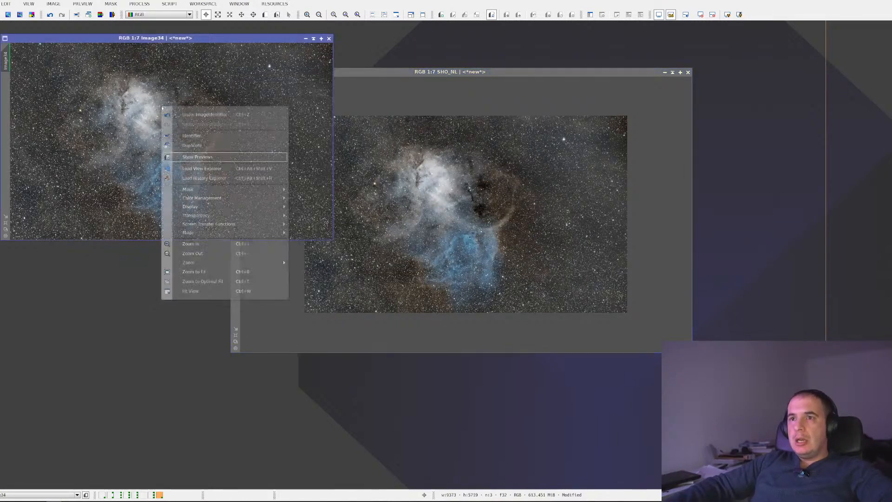
left_click(192, 136)
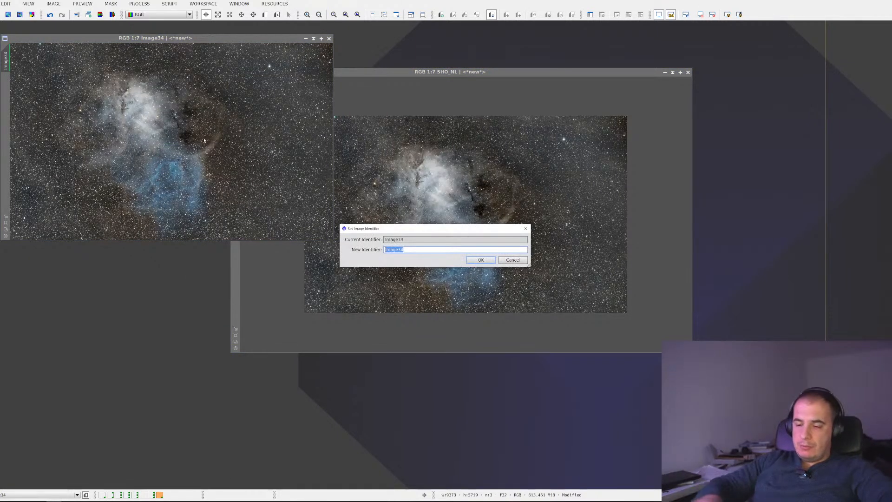
type("SHO_L")
key("Return")
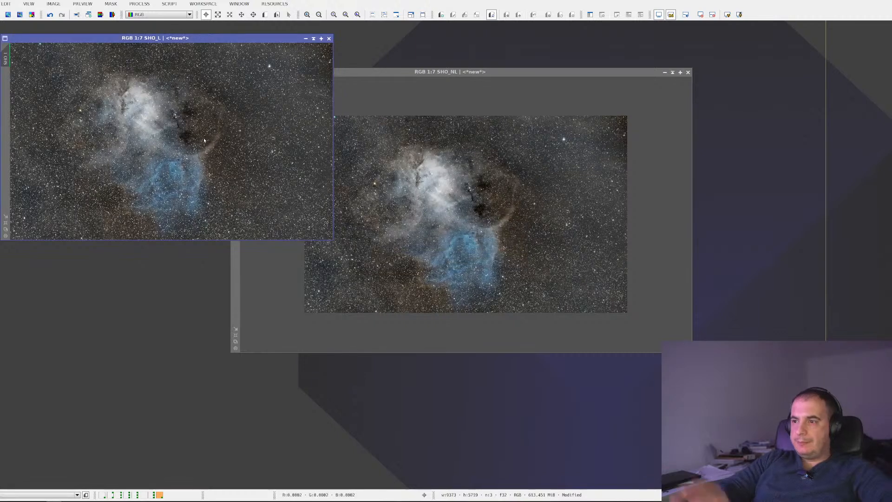
Step: Run StarNet on SHO_NL with a stride of 128 and star mask creation enabled
left_click(478, 213)
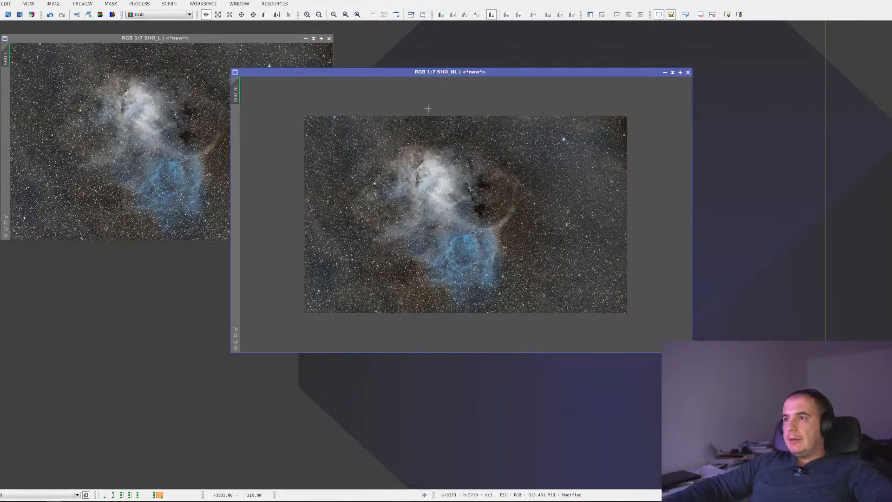
left_click(169, 3)
mouse_move(140, 3)
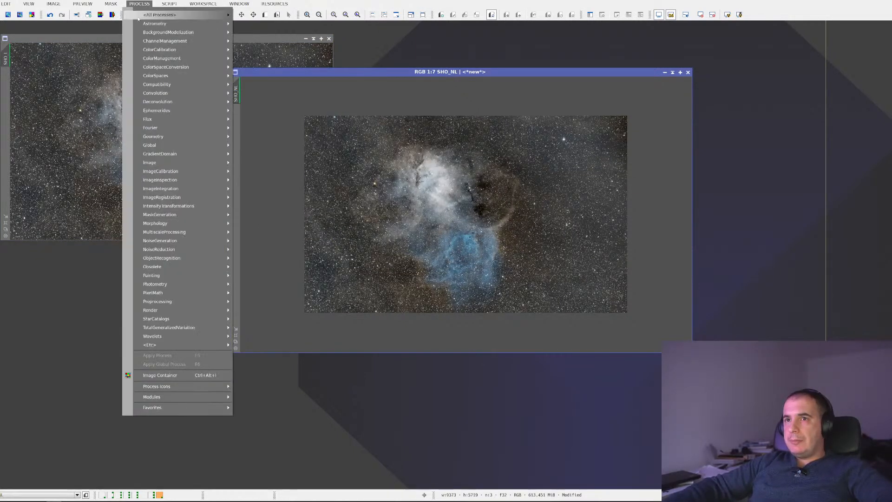
mouse_move(160, 15)
left_click(355, 424)
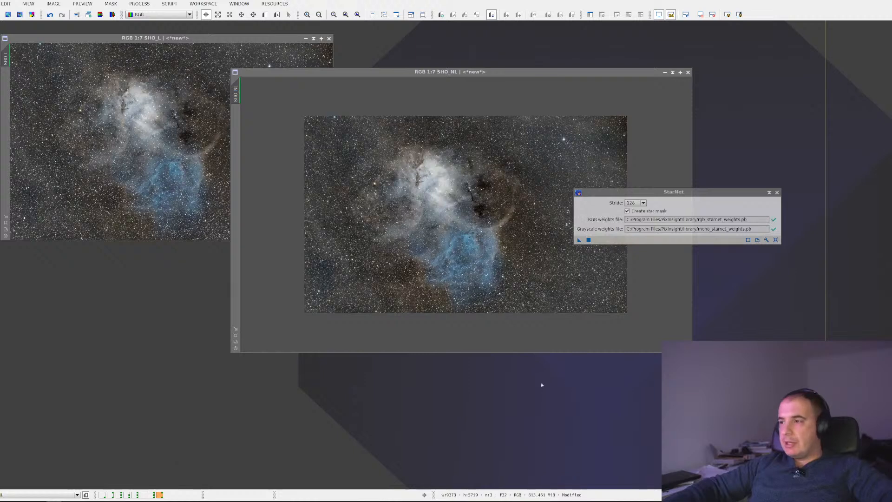
left_click(580, 240)
left_click_drag(483, 238, 483, 237)
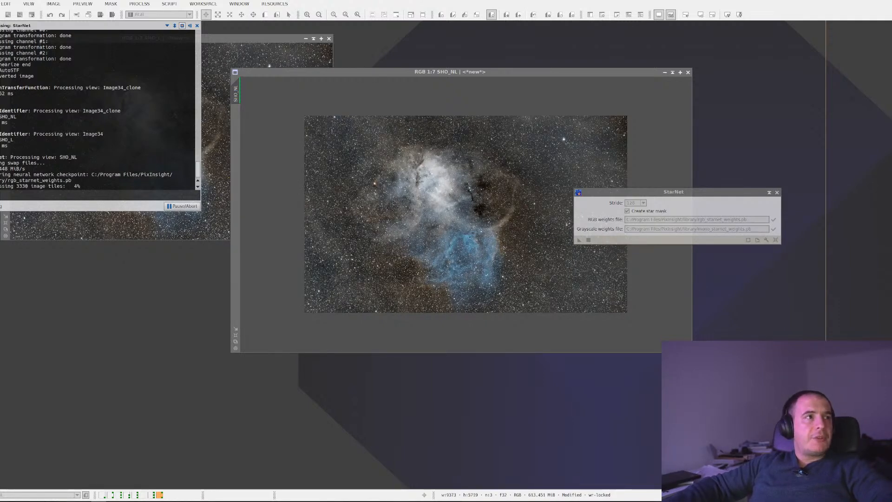
Step: Switch to Chrome, enlarge its window, and log in to AstroBin with the saved credentials
left_click_drag(0, 194, 443, 8)
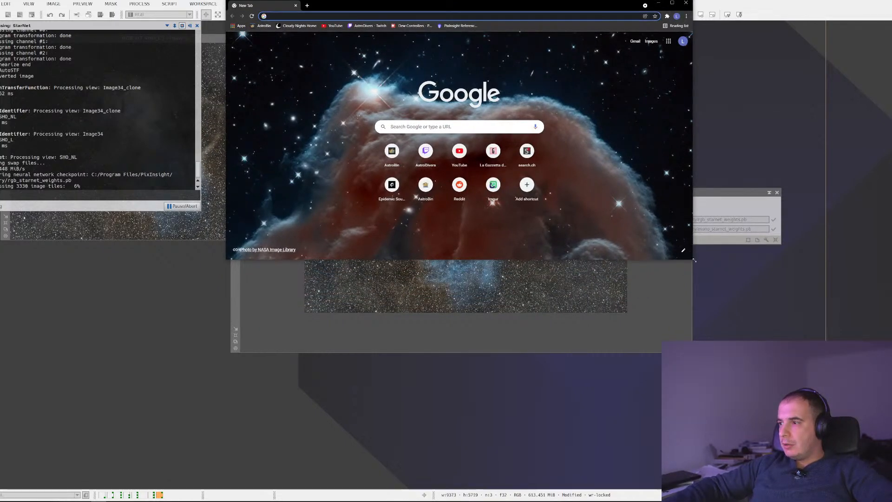
left_click_drag(695, 260, 866, 484)
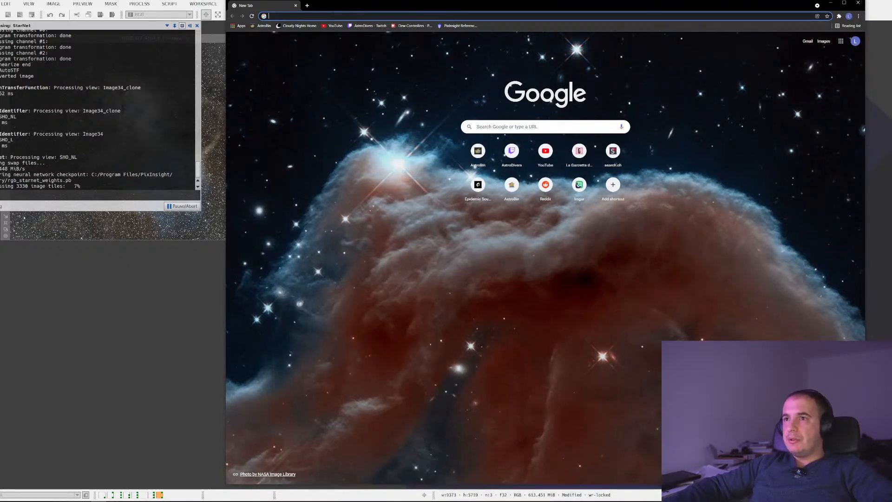
left_click(263, 26)
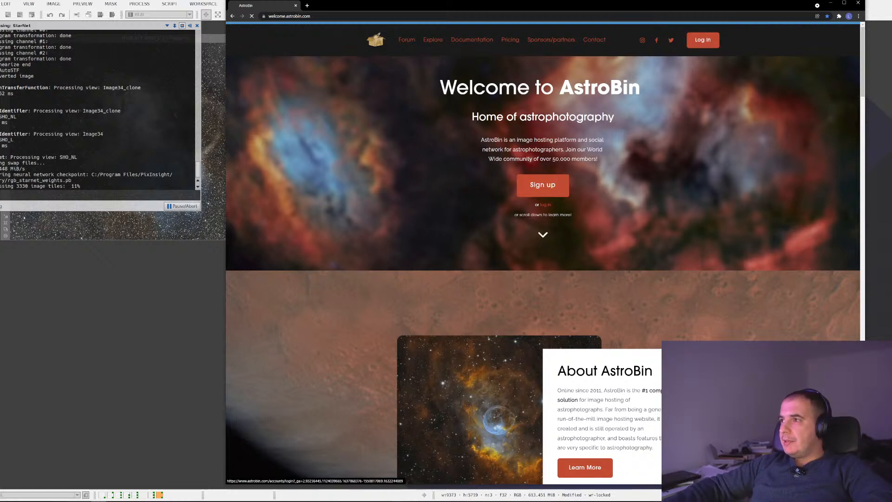
left_click(702, 40)
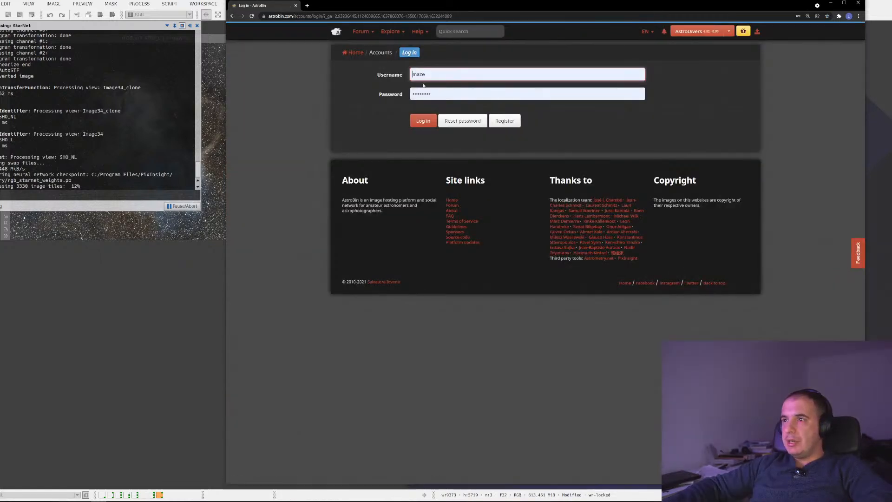
left_click(414, 124)
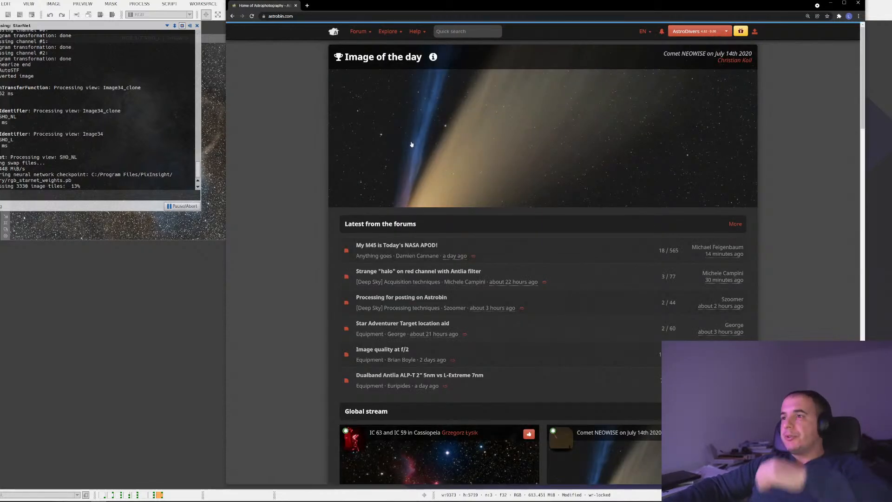
Step: Open the AstroBin image of the day, Comet NEOWISE on July 14th 2020, and look over its page
left_click(474, 141)
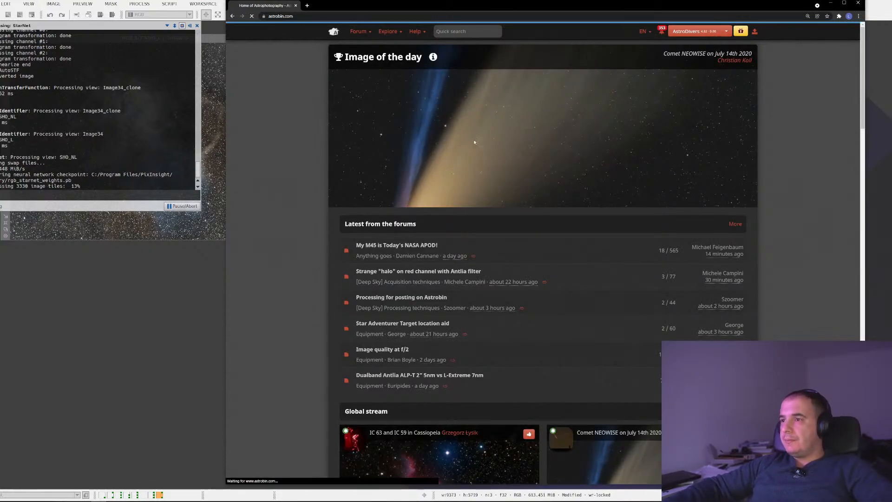
scroll(563, 217, "down", 1)
scroll(564, 218, "down", 3)
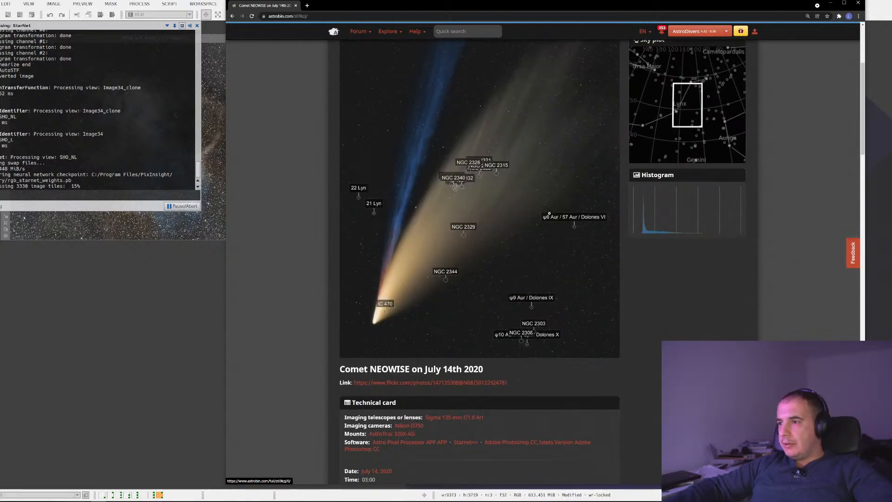
scroll(549, 213, "up", 3)
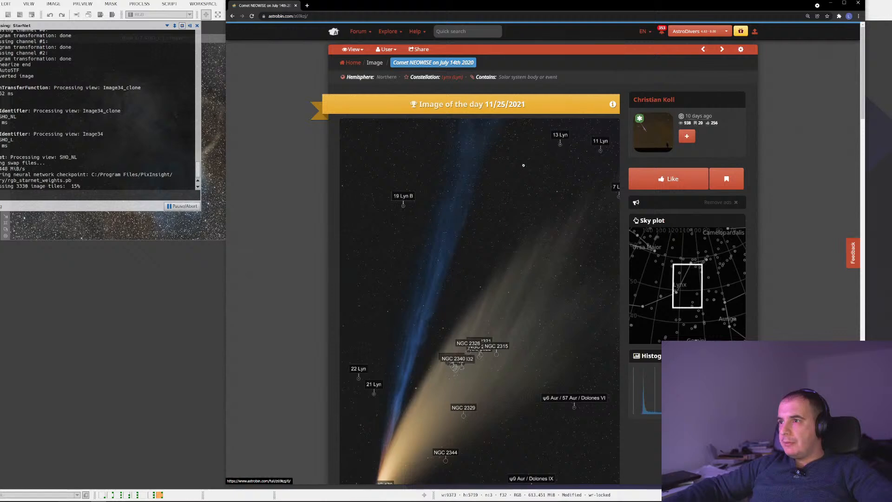
scroll(523, 165, "down", 3)
Step: Open the enlarged view of the comet image and examine its head and tails
left_click(390, 328)
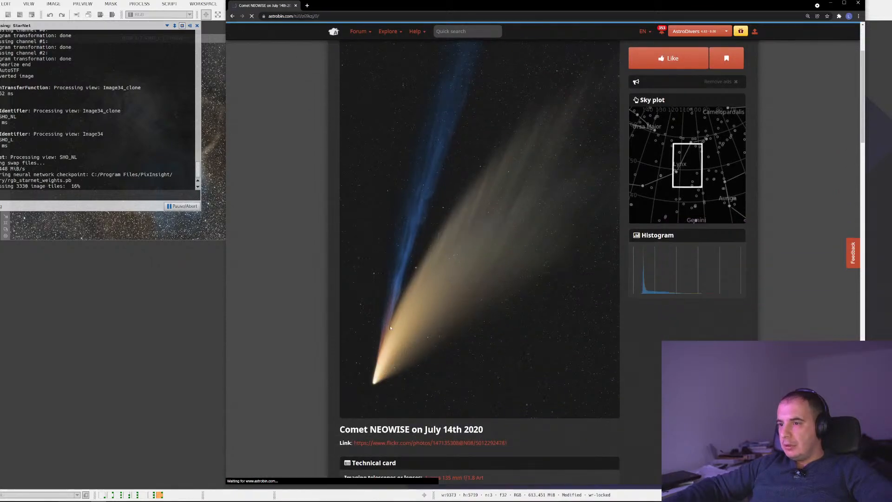
scroll(476, 270, "down", 3)
scroll(477, 269, "down", 3)
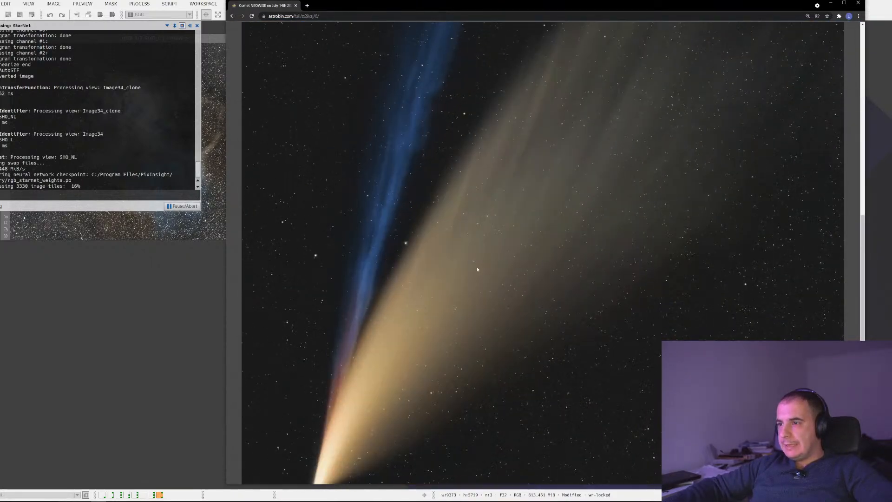
scroll(477, 269, "down", 2)
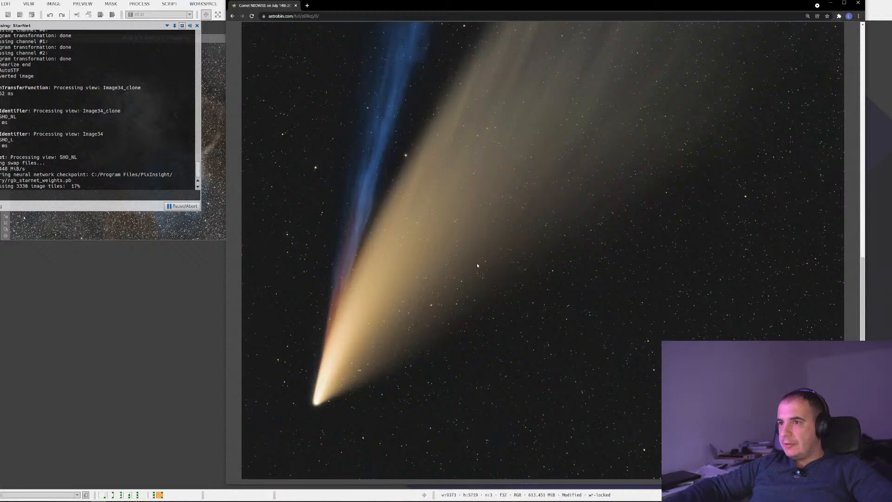
left_click(478, 265)
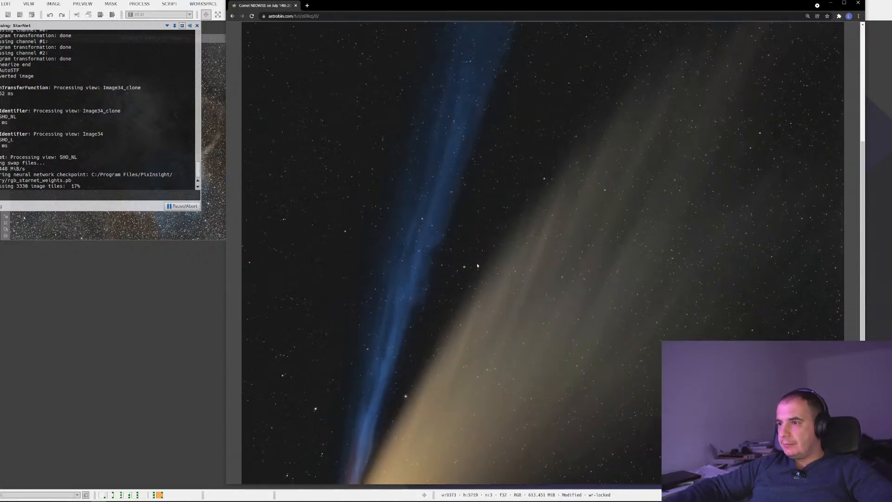
Step: Examine the comet's blue and dust tails up close, magnifying the area just above its head
scroll(477, 265, "up", 5)
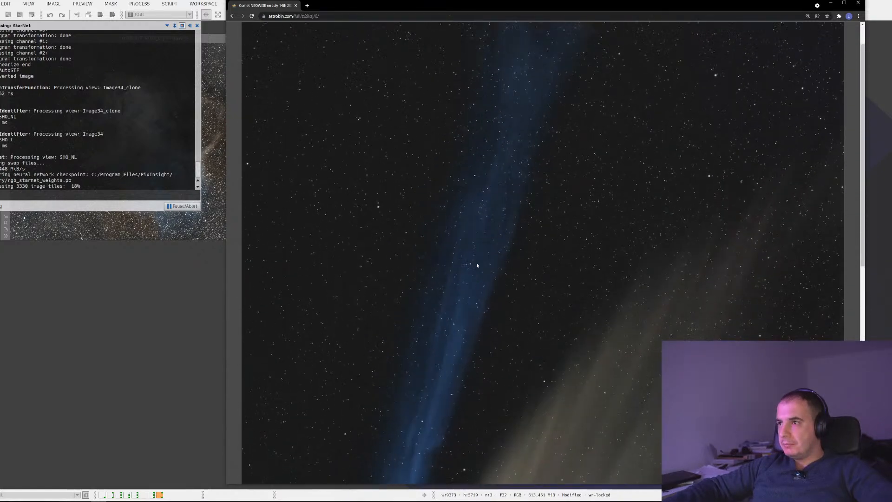
scroll(478, 266, "down", 5)
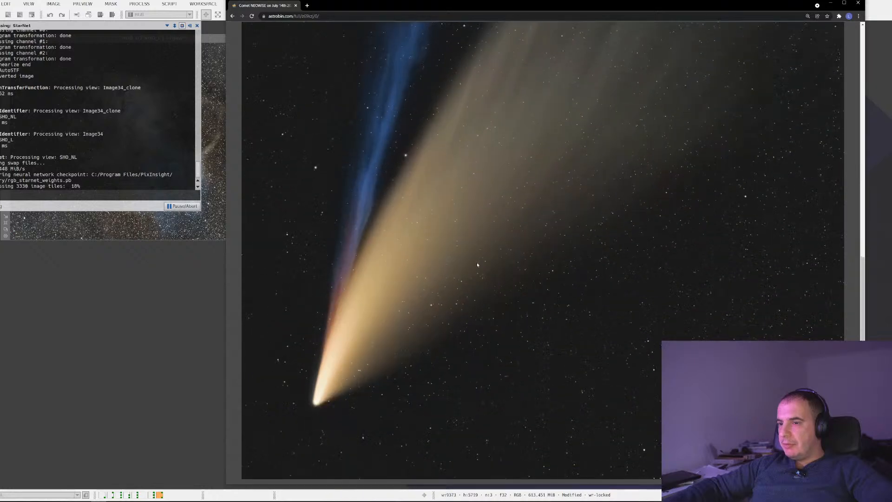
left_click(332, 290)
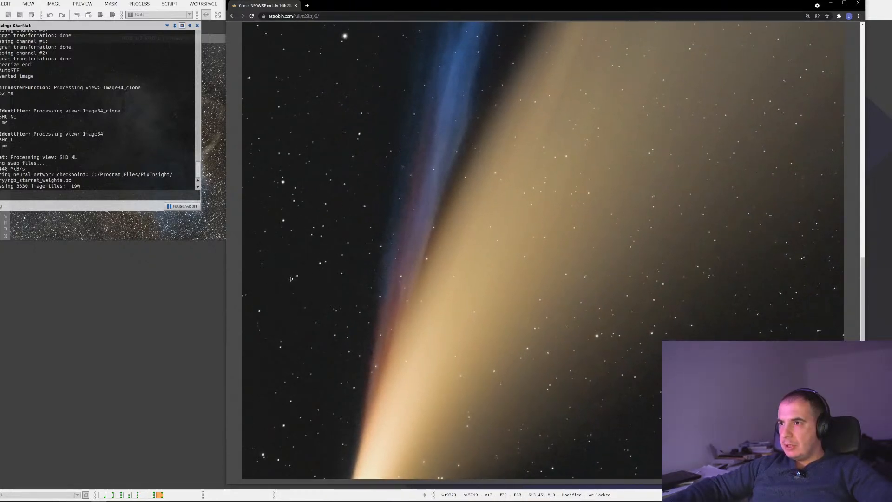
left_click(291, 279)
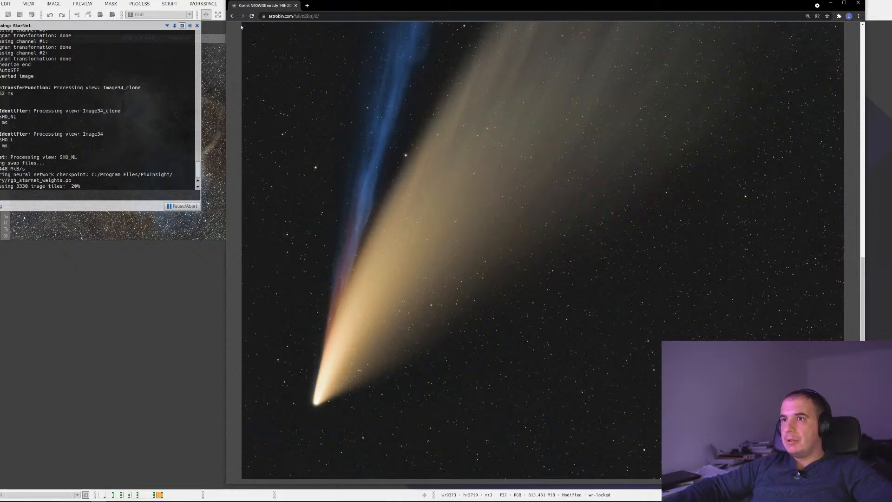
Step: Return to the comet's image page and look over its technical card and description
left_click(232, 17)
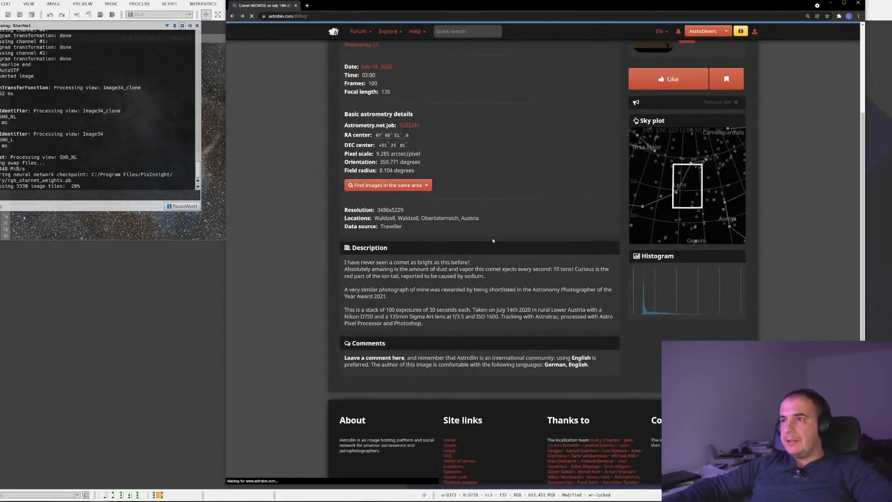
scroll(495, 318, "down", 3)
scroll(496, 319, "down", 1)
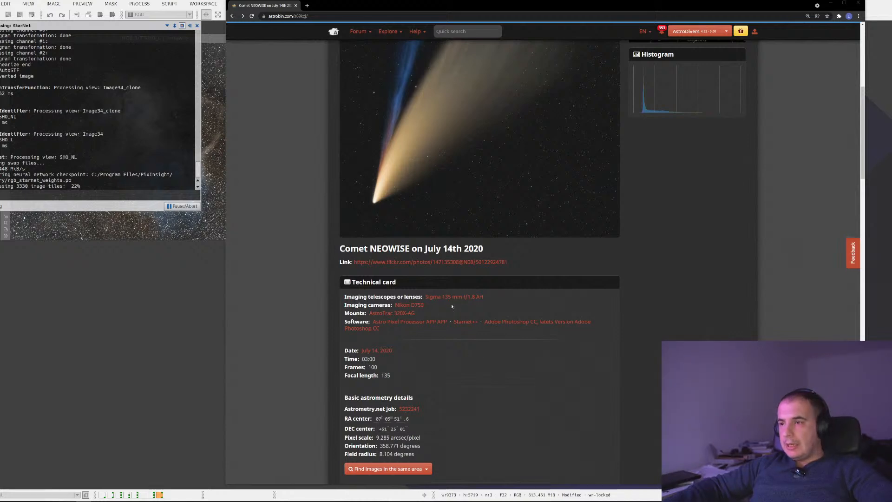
scroll(468, 266, "up", 8)
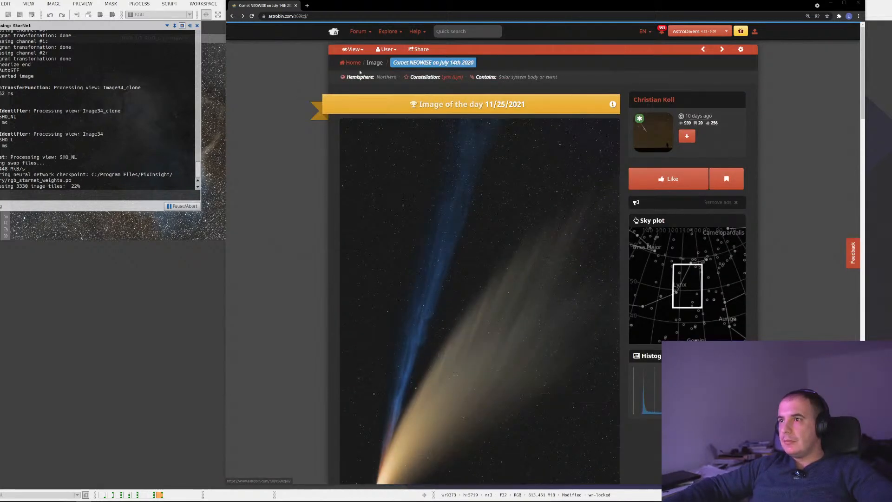
Step: Search AstroBin for "lion's nebula" and open the blue-and-orange image titled The lion nebula
left_click(442, 32)
type("lio")
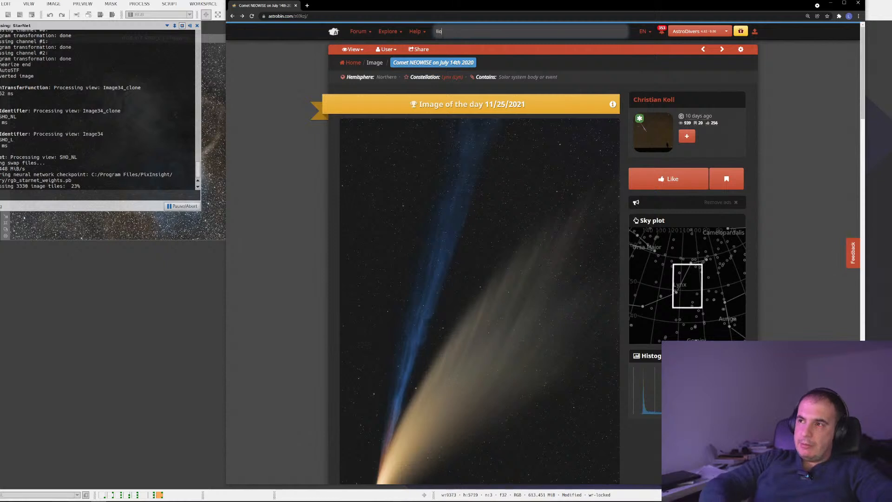
type("n's nebula")
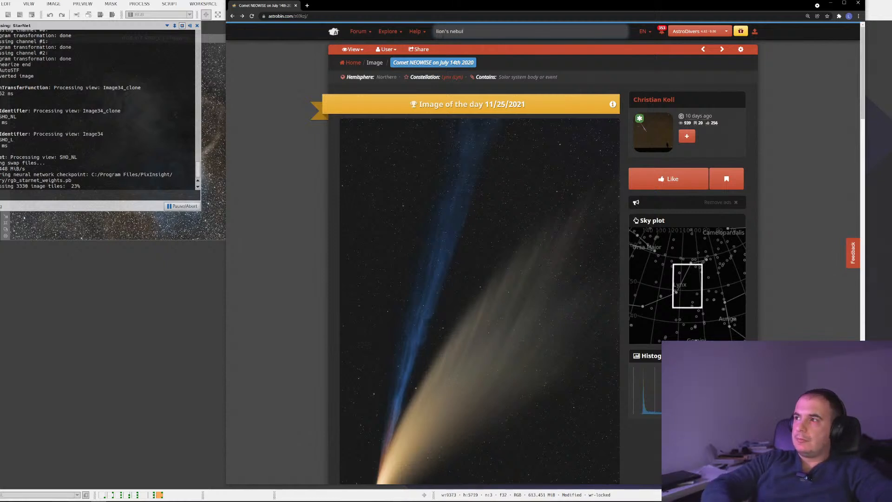
key("Return")
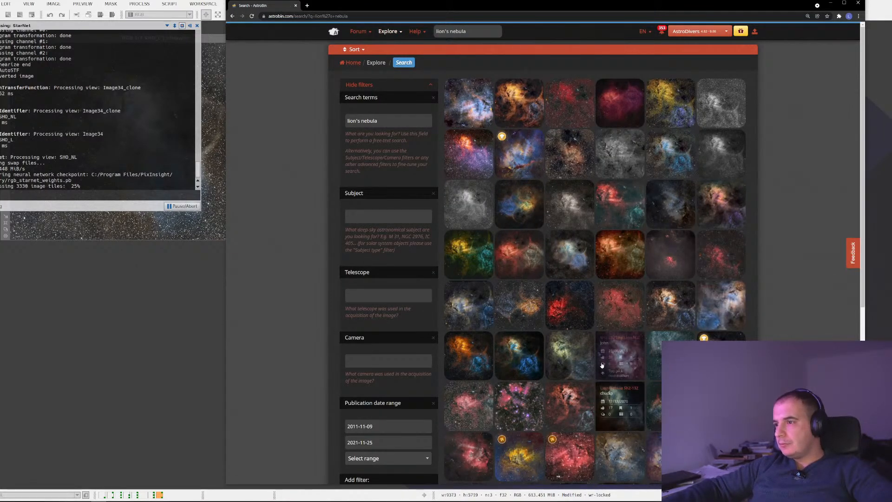
left_click(709, 306)
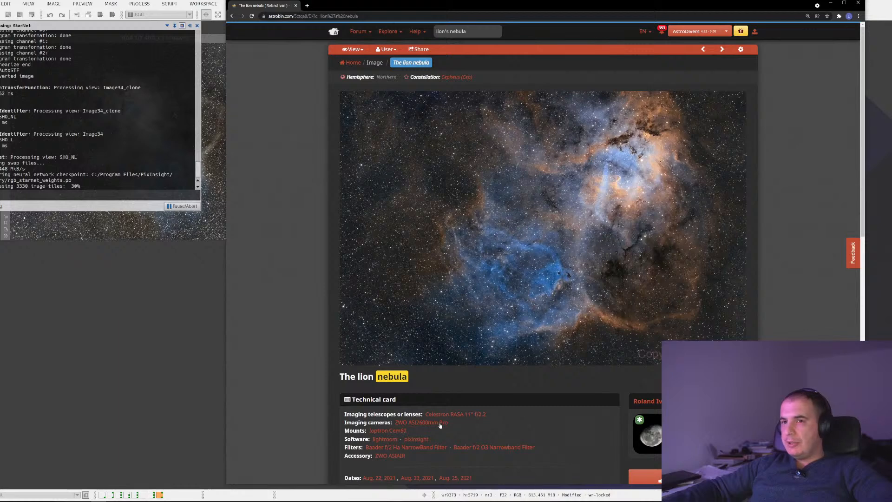
Step: Open the original revision of The lion nebula and examine its red-and-blue rendering and technical card
scroll(557, 299, "down", 5)
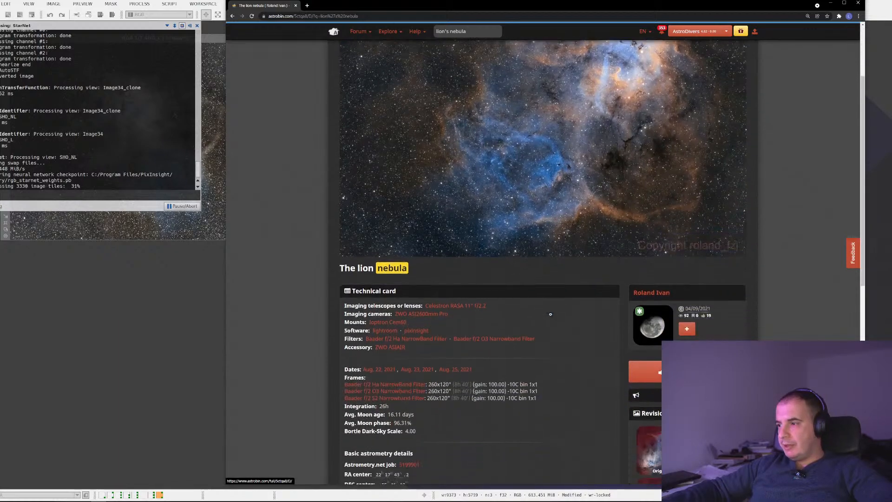
left_click(650, 311)
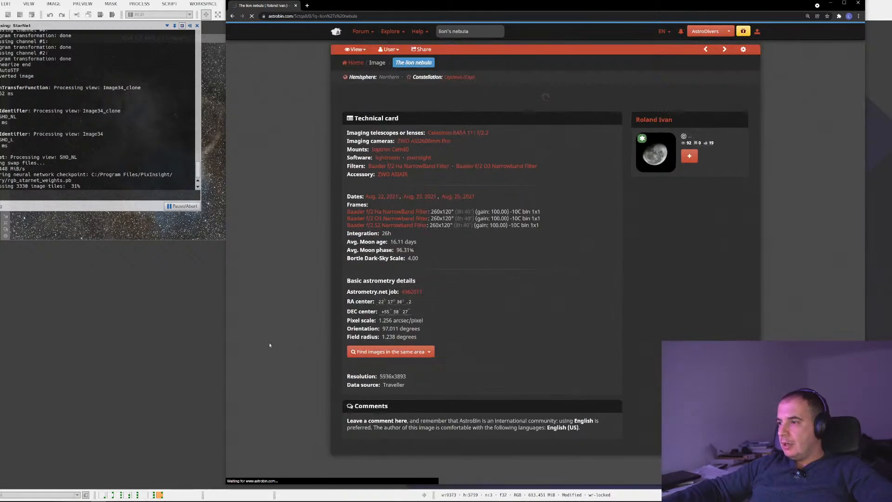
scroll(427, 314, "down", 1)
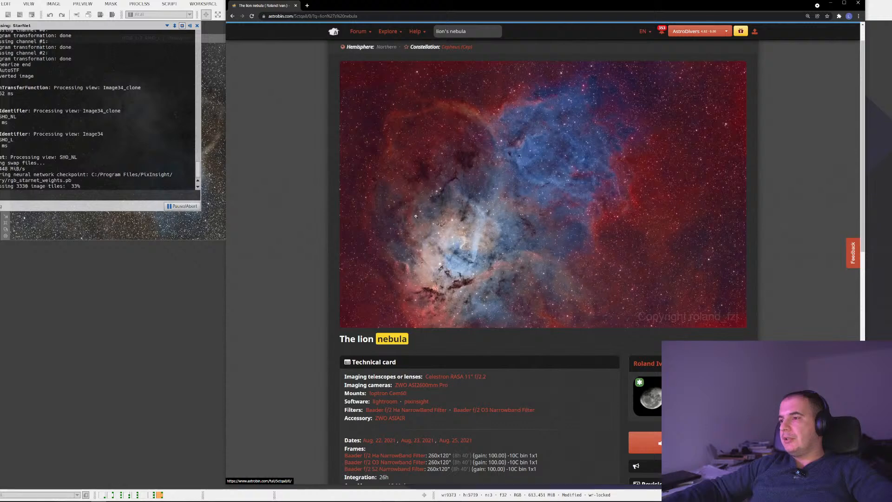
scroll(684, 285, "down", 4)
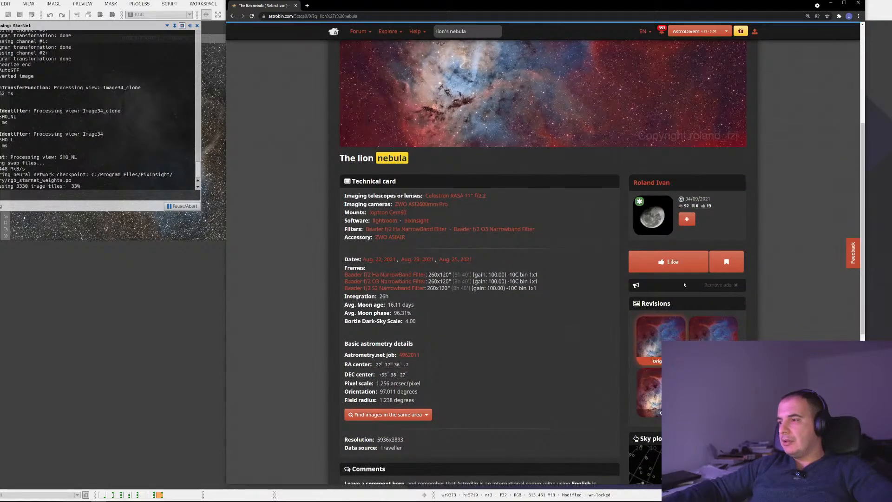
scroll(684, 283, "up", 4)
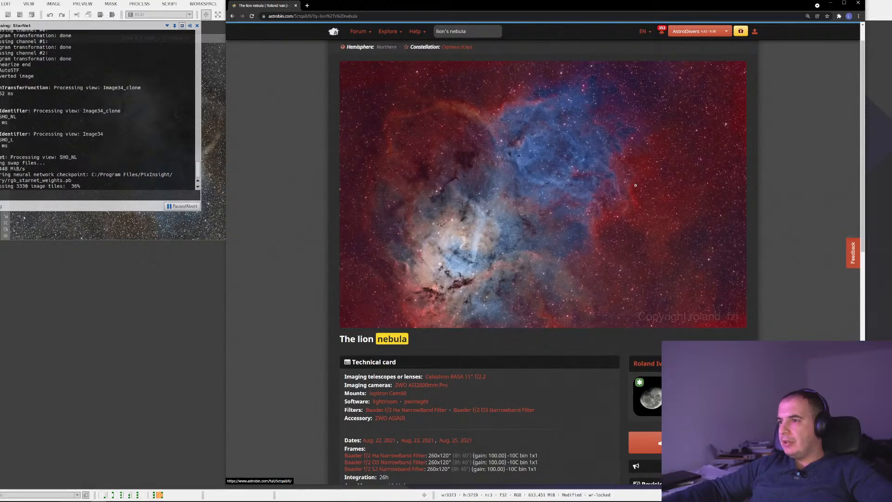
scroll(669, 218, "down", 3)
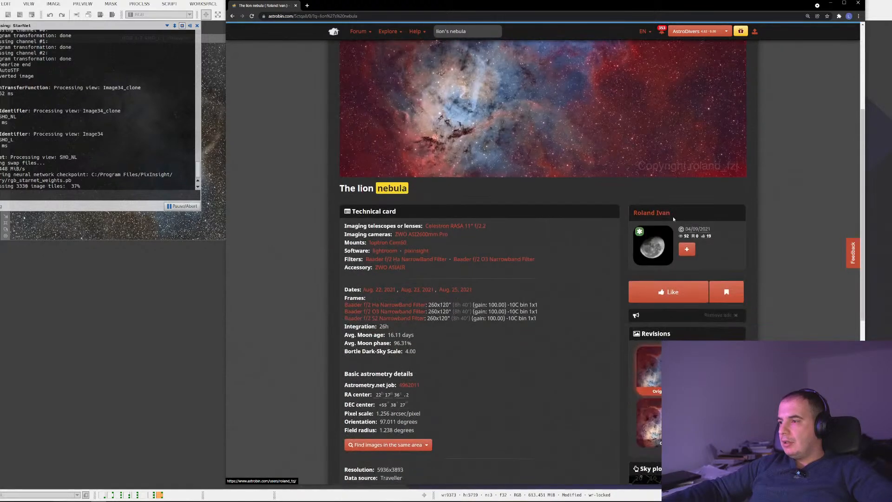
Step: Open final revision D of The lion nebula and read its technical card and comments
left_click(714, 421)
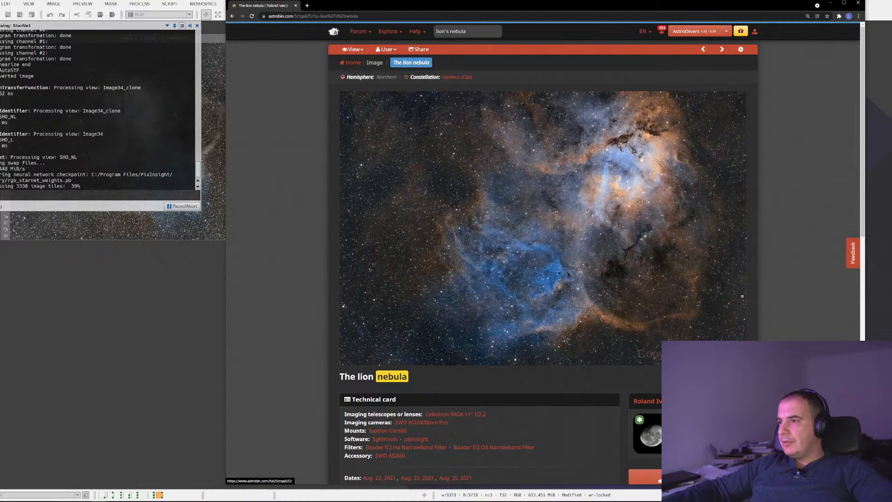
scroll(621, 374, "down", 7)
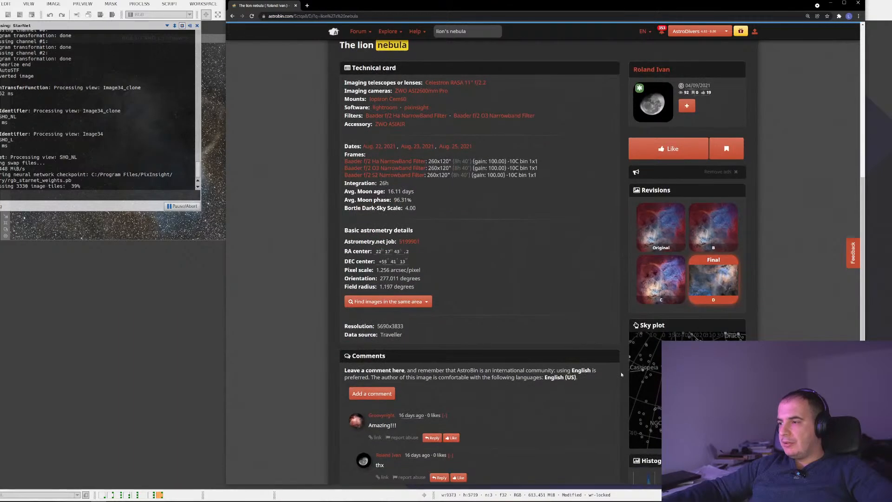
scroll(621, 372, "down", 3)
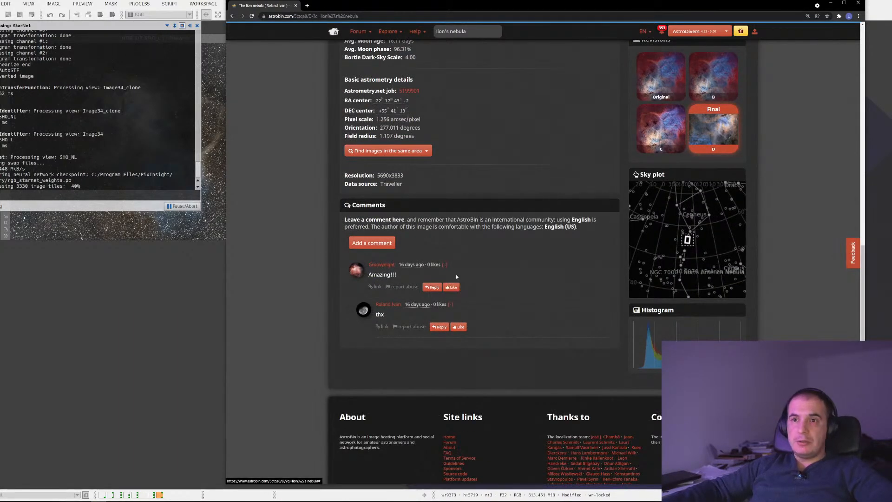
scroll(536, 150, "up", 5)
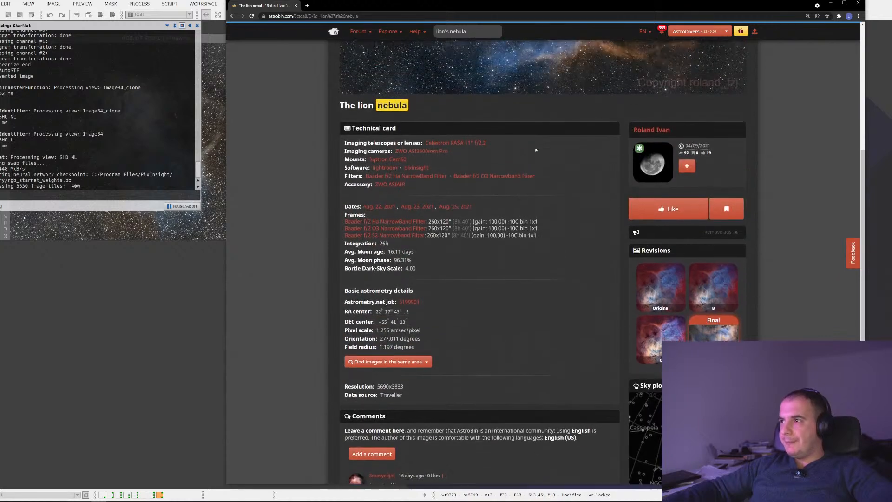
scroll(310, 174, "up", 6)
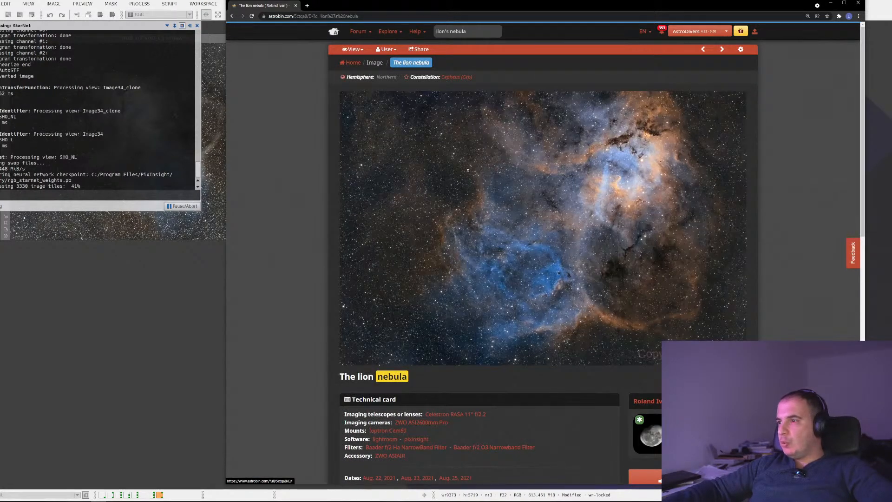
Step: Examine the final revision in its enlarged view, then return to its page and review the technical card and revisions
left_click(657, 125)
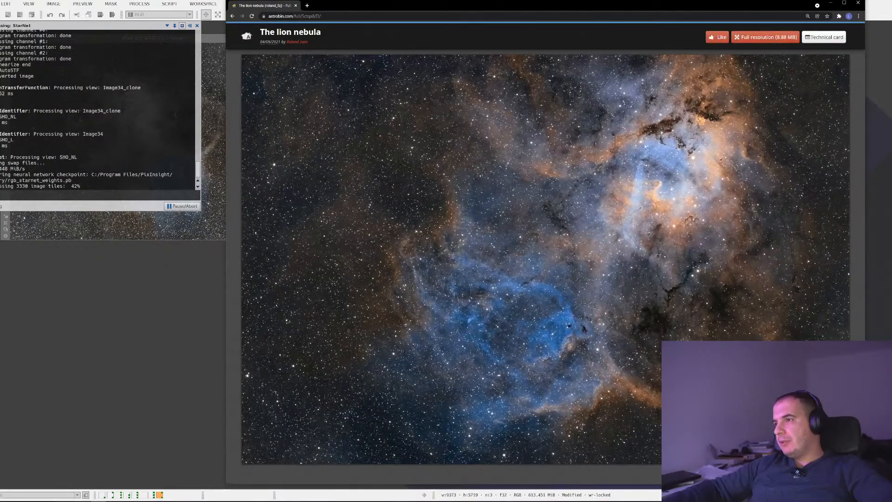
left_click(658, 125)
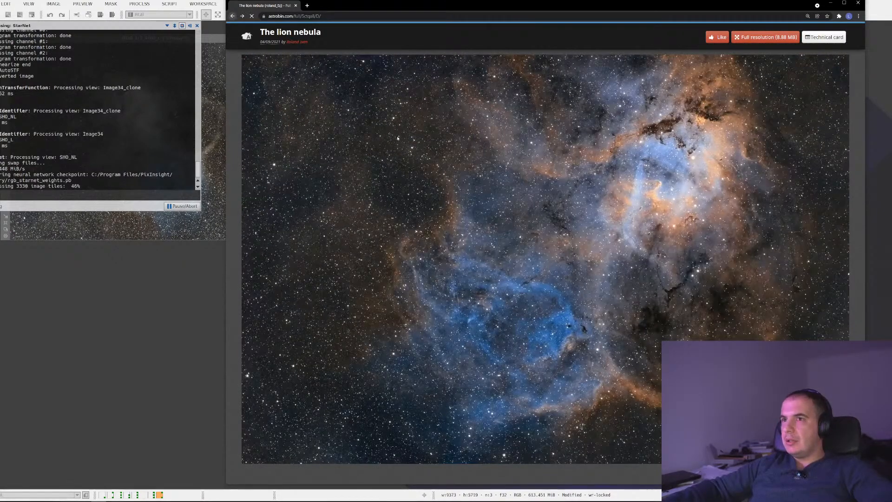
scroll(396, 282, "down", 1)
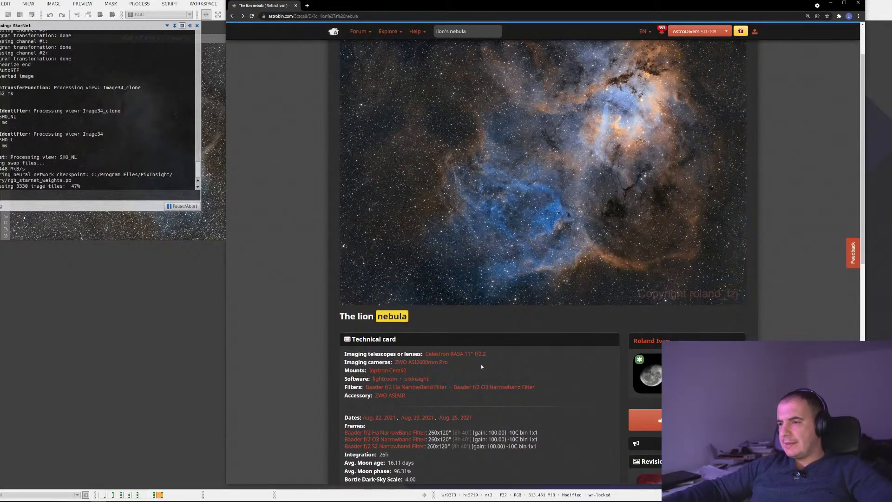
scroll(461, 360, "down", 2)
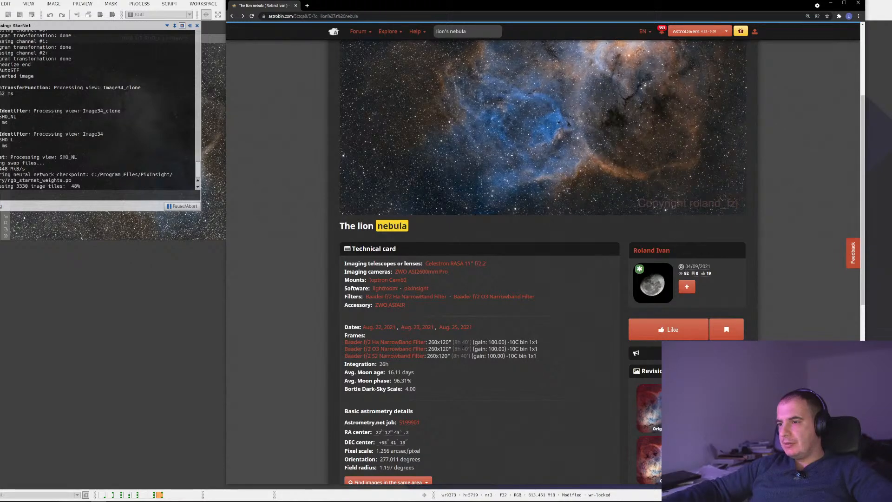
scroll(511, 279, "down", 3)
Step: Open revision C of The lion nebula and like the image
left_click(660, 335)
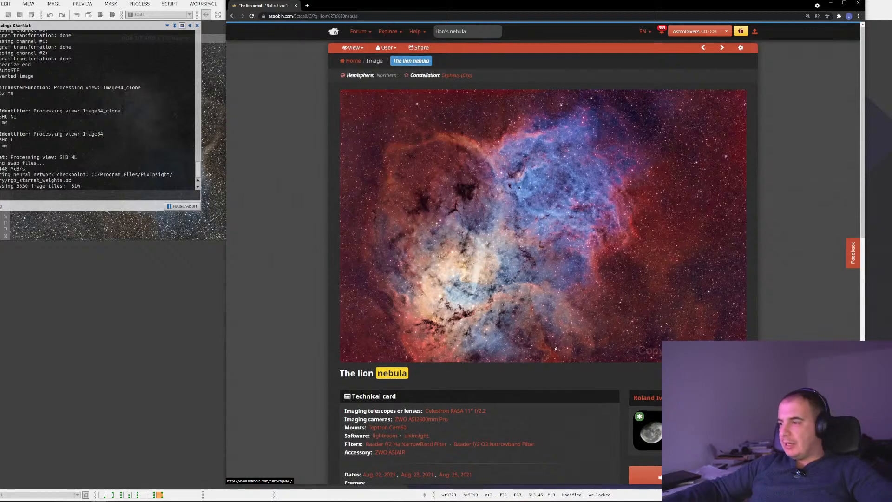
scroll(508, 317, "down", 5)
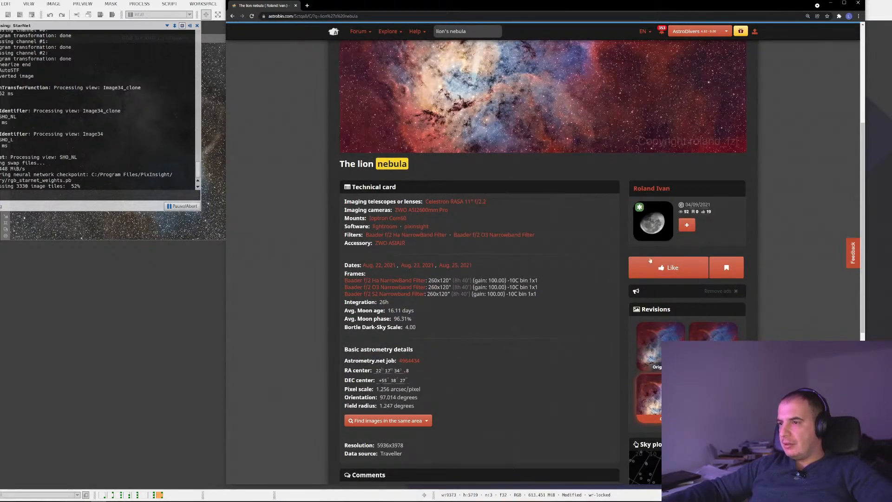
left_click(665, 268)
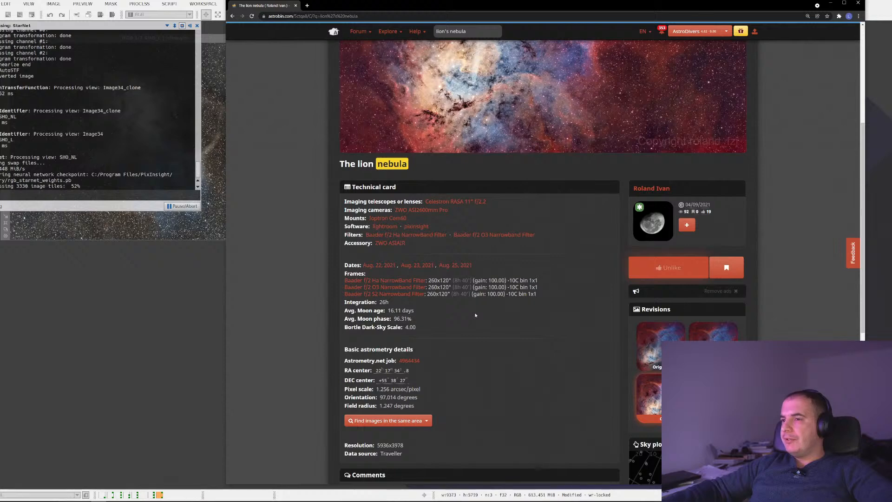
scroll(475, 314, "up", 4)
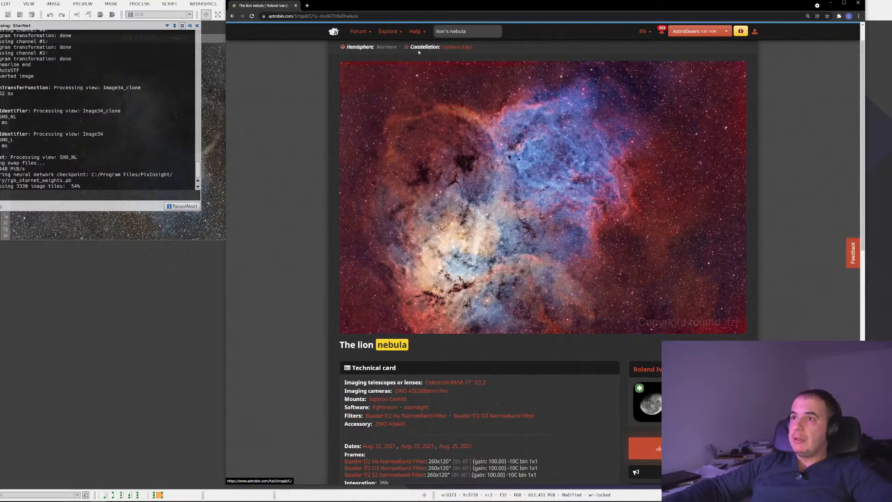
Step: Go back to final revision D, review its acquisition details and comments, and return to the original revision
left_click(233, 16)
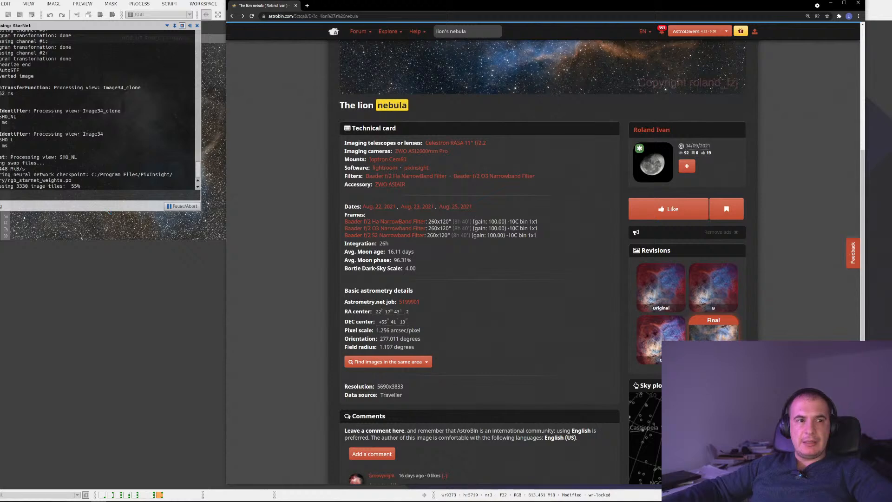
scroll(542, 288, "down", 3)
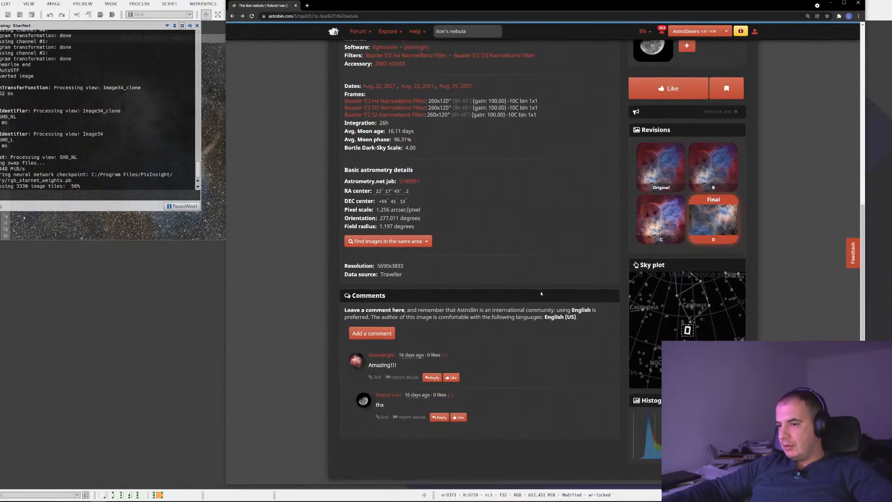
scroll(541, 293, "up", 5)
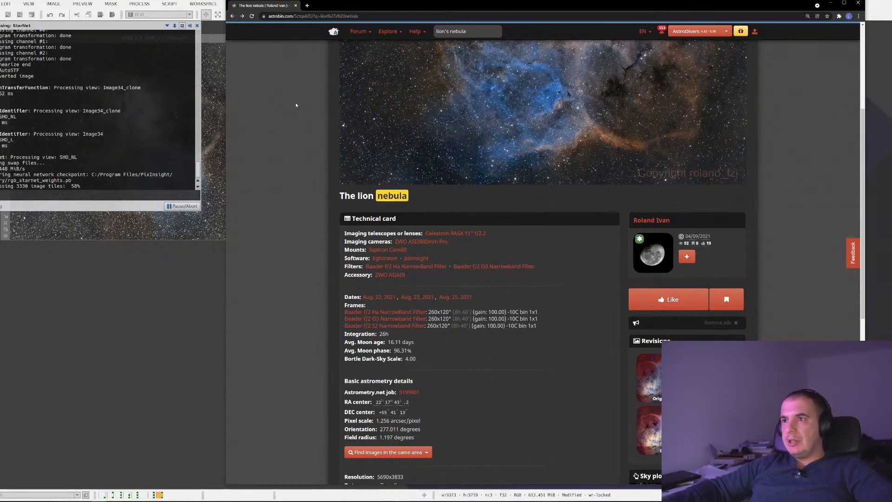
scroll(585, 203, "down", 2)
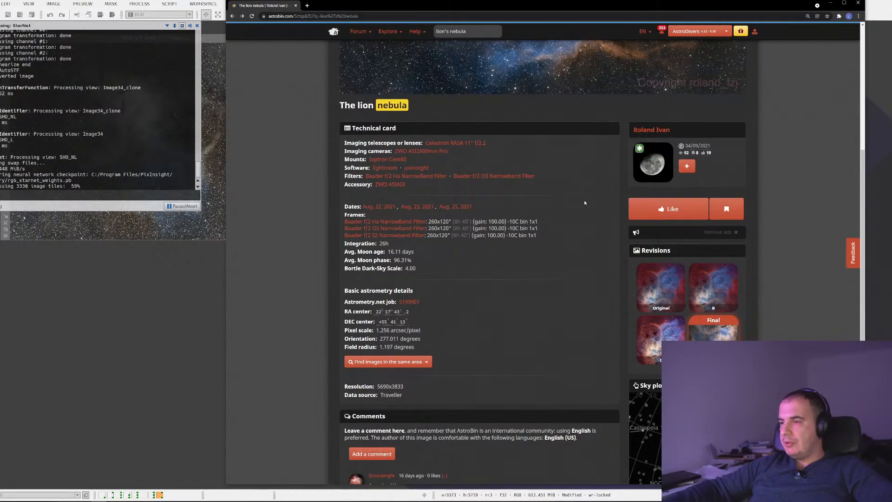
left_click(233, 16)
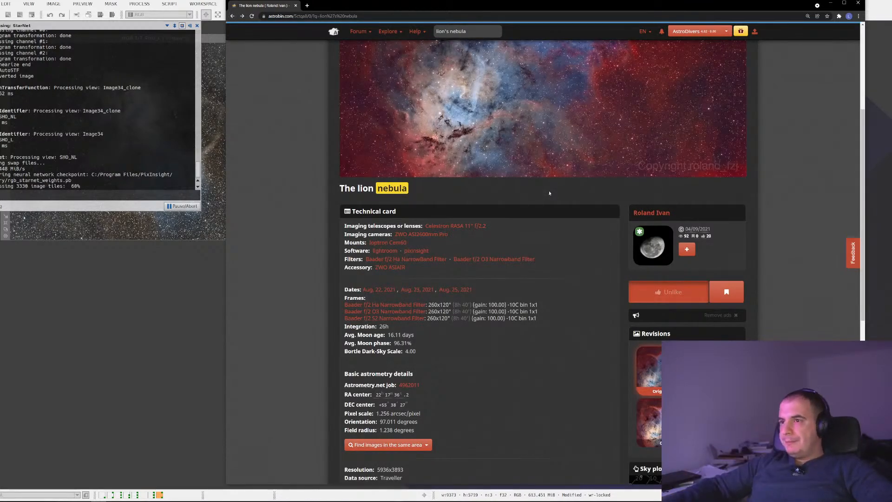
Step: Return to the lion nebula search results, open the yellow, green and teal SH2-132 Lion Nebula image and read its technical card
left_click(233, 16)
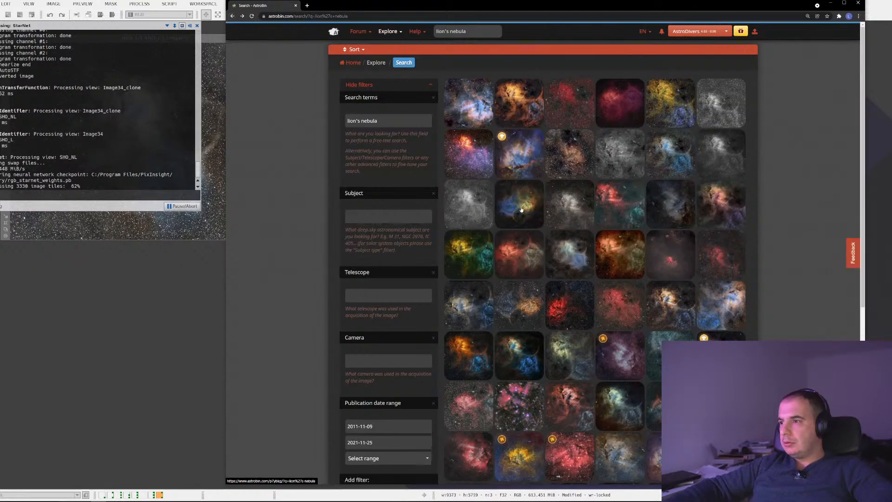
left_click(478, 250)
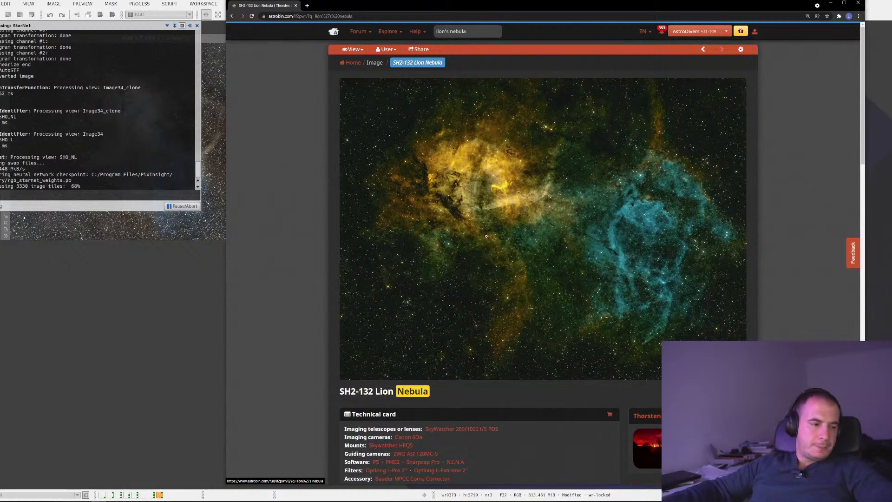
scroll(665, 268, "down", 6)
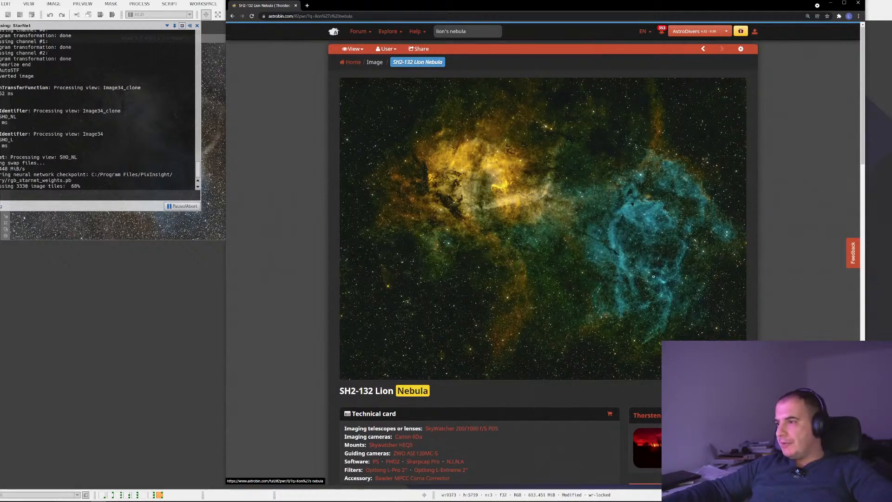
scroll(561, 249, "up", 5)
scroll(561, 250, "down", 1)
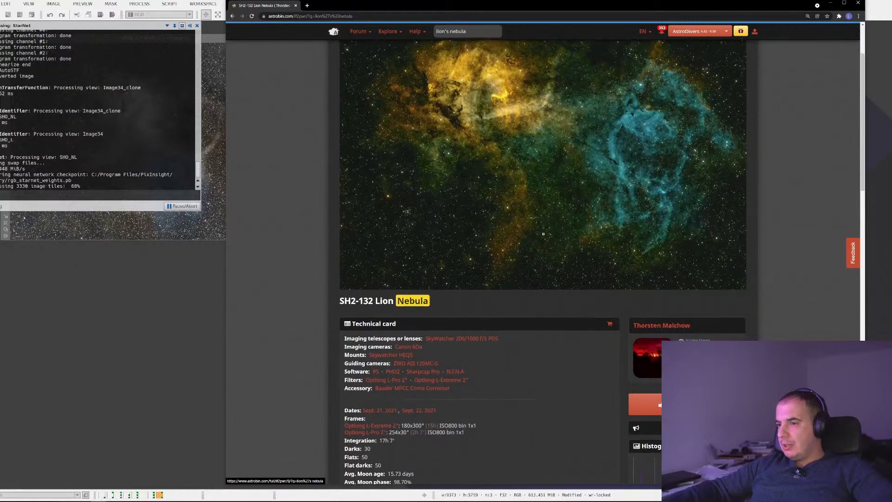
left_click(560, 250)
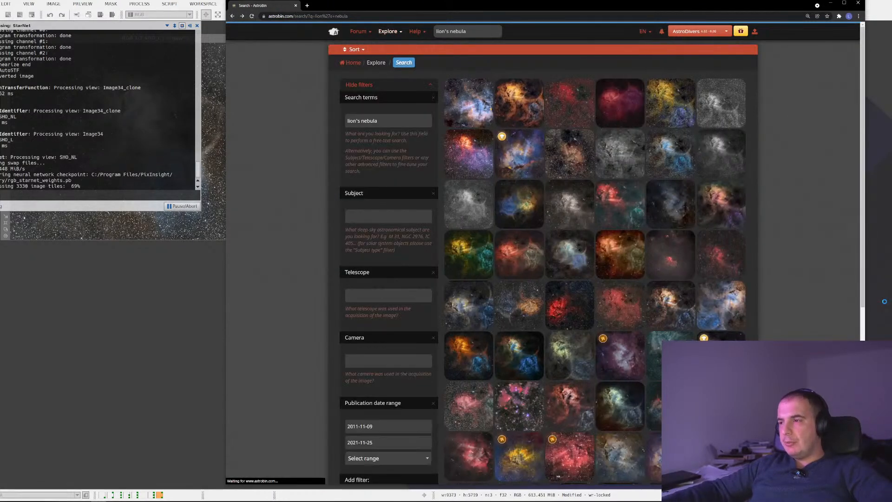
Step: Open the red and blue Lion Nebula SH2-132 image from the results, examine it in its enlarged view, and return to the results
scroll(561, 261, "down", 3)
left_click(538, 250)
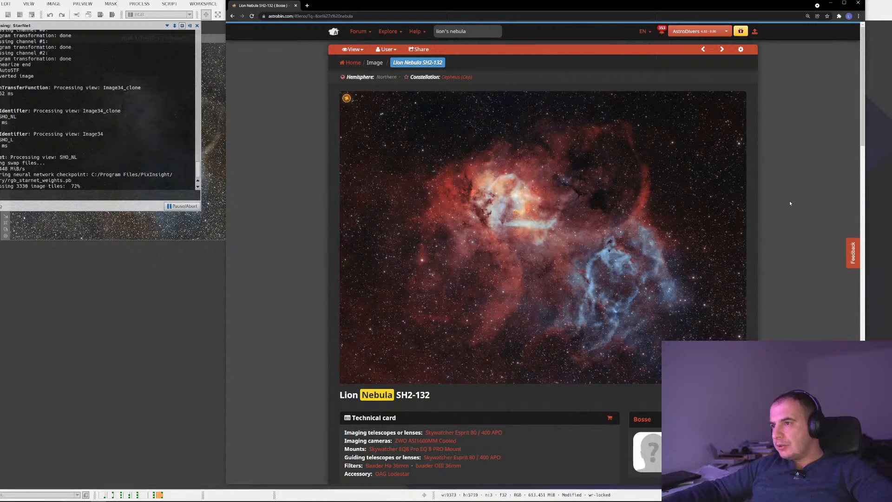
left_click(578, 167)
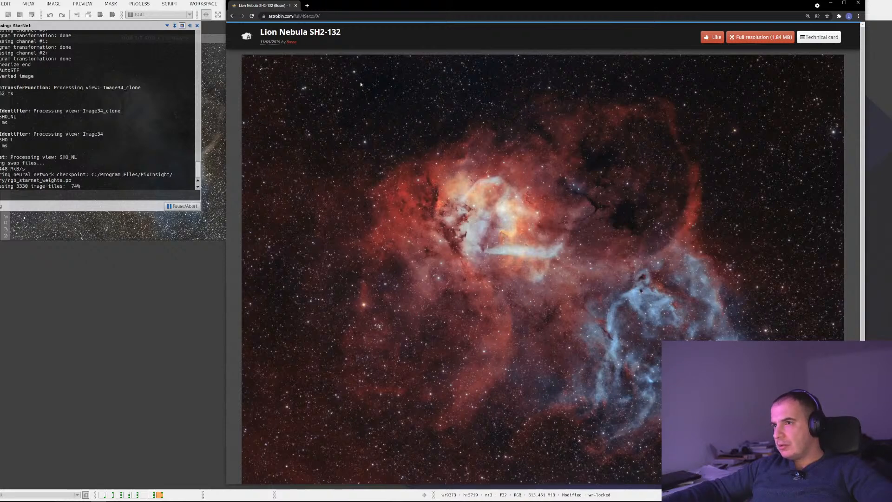
left_click(233, 17)
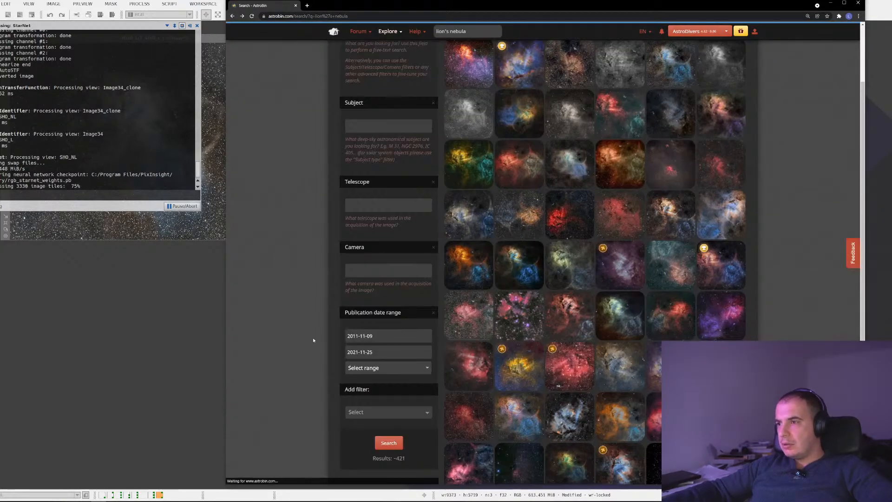
Step: View the green and blue image SH2-132, The Lion Nebula, from further down the results, and return to the results
scroll(320, 323, "down", 3)
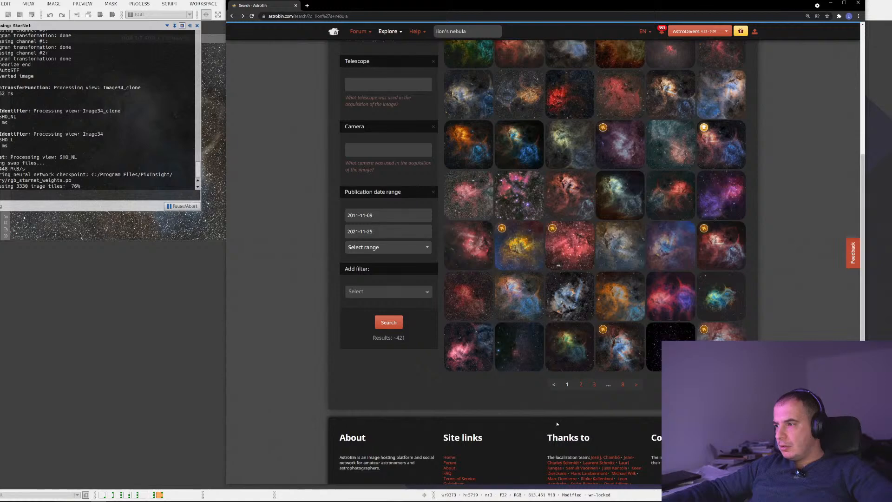
left_click(711, 298)
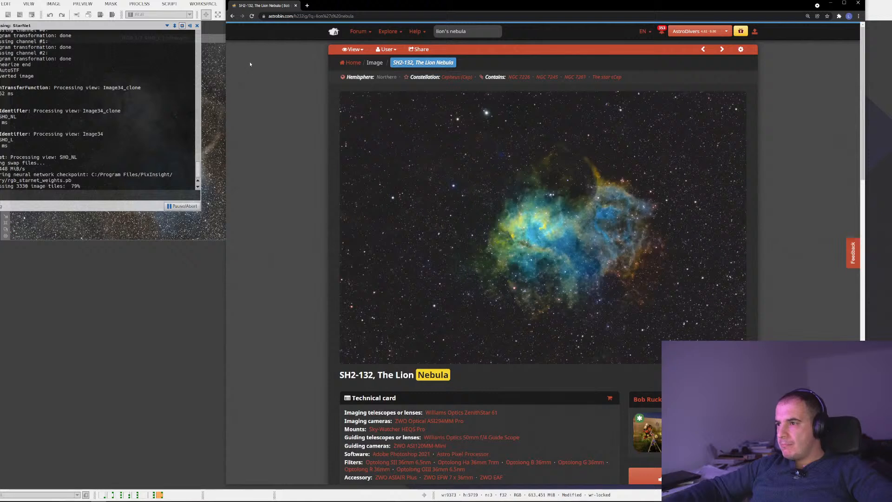
left_click(252, 15)
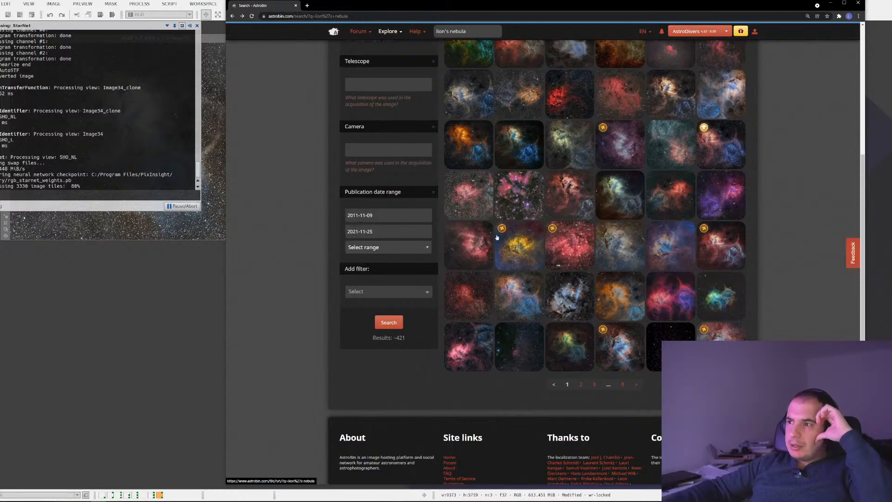
Step: Look through the additional search filters and add an Award filter to the lion nebula search
scroll(464, 253, "down", 1)
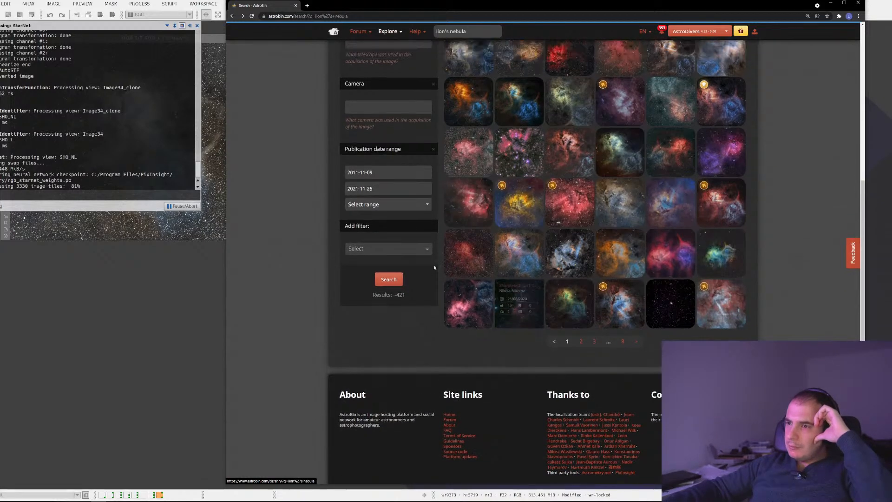
scroll(435, 268, "up", 2)
left_click(370, 320)
scroll(390, 359, "down", 1)
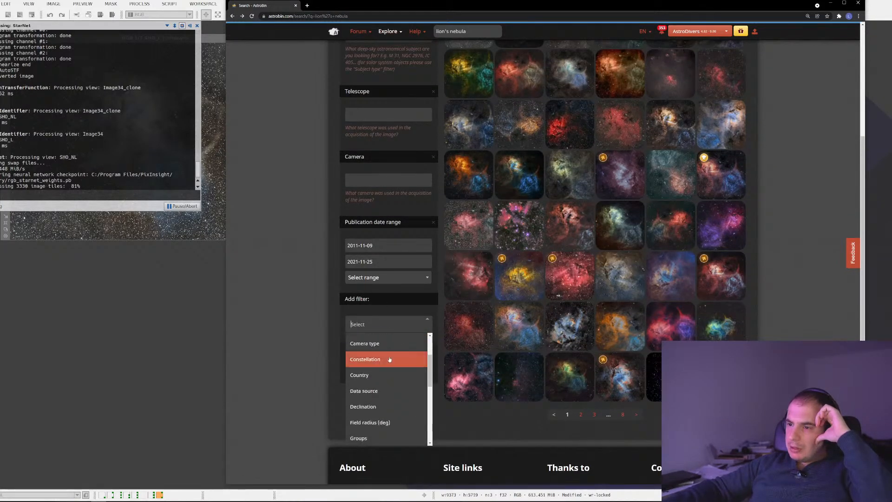
left_click(332, 312)
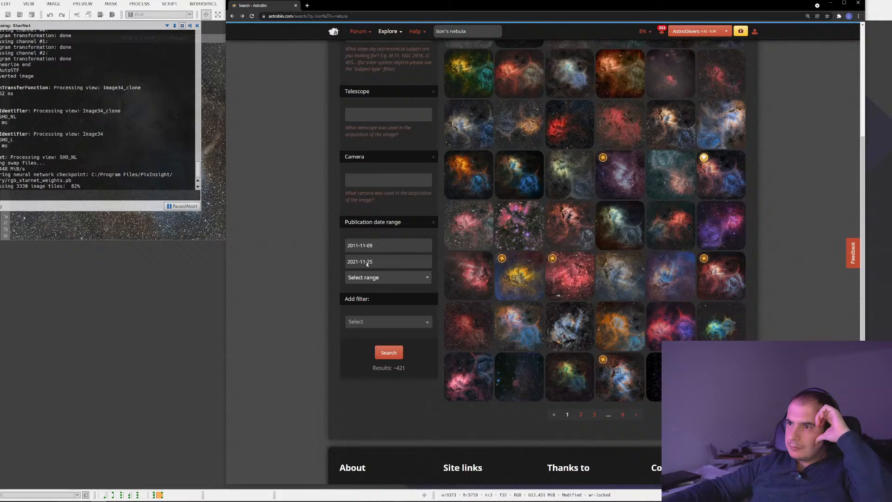
left_click(390, 321)
scroll(393, 355, "down", 5)
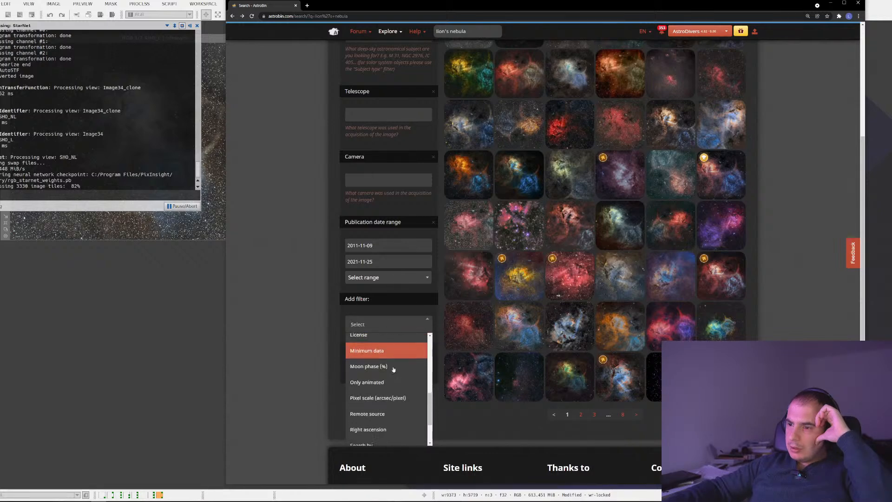
scroll(382, 326, "up", 5)
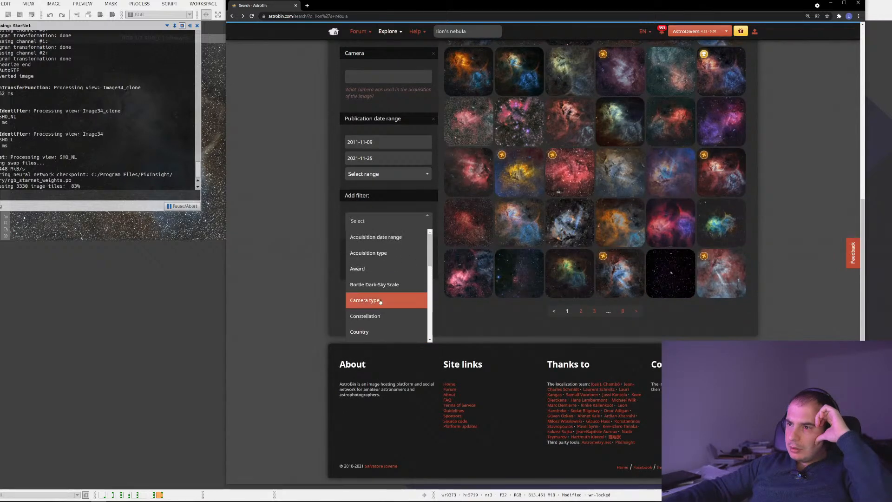
left_click(382, 273)
left_click(382, 269)
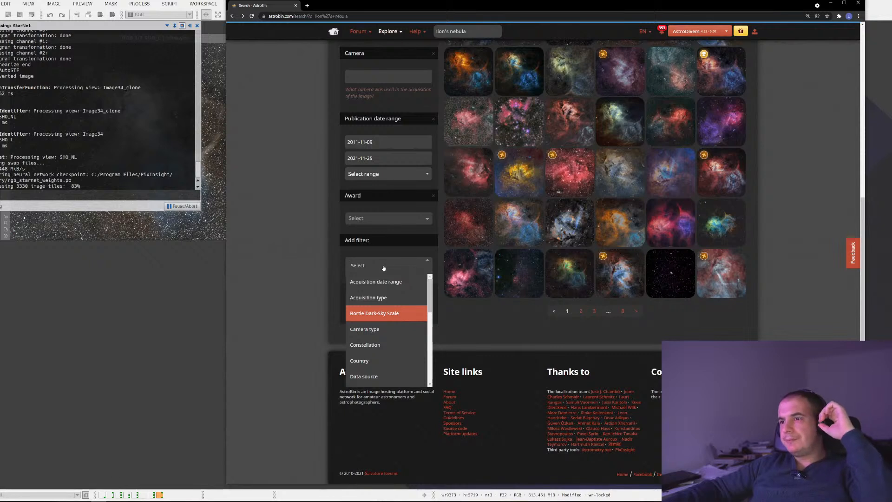
left_click(364, 265)
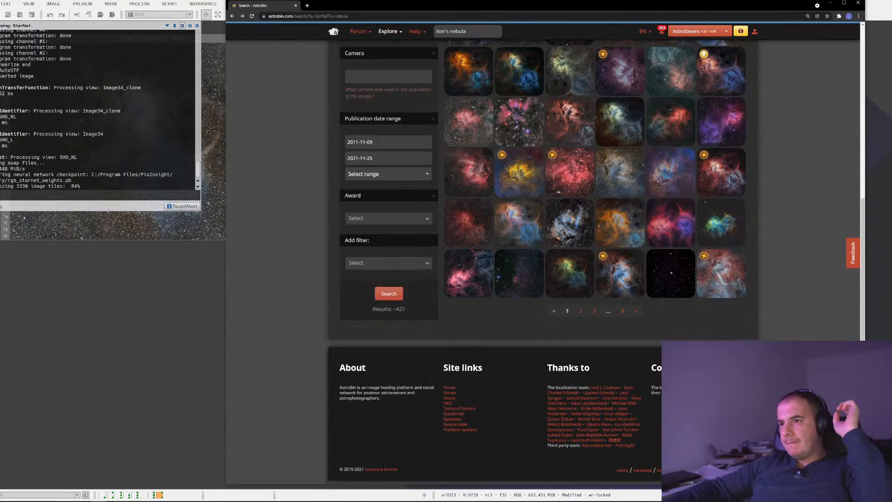
Step: Set the Award filter to Top pick and Image of the Day and rerun the search
left_click(364, 219)
left_click(382, 249)
left_click(392, 221)
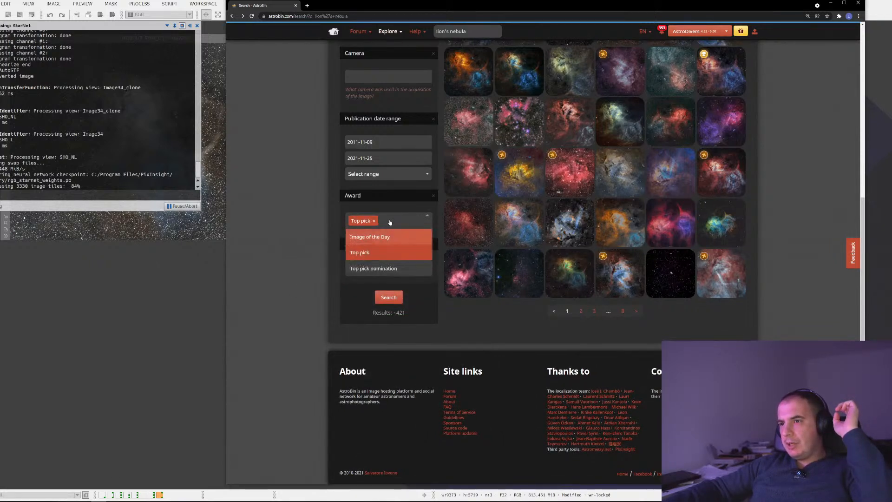
left_click(388, 235)
left_click(389, 310)
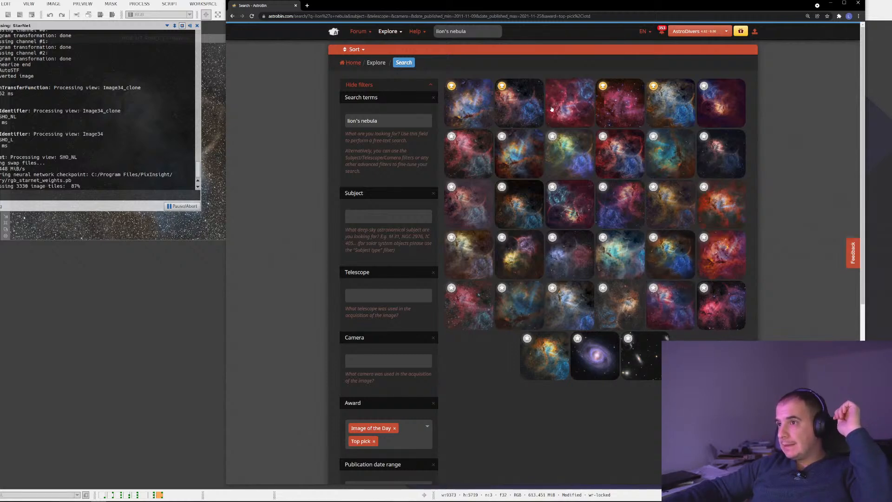
Step: Open the Image of the Day LBN471 The Lion Nebula and read its technical card, description and comments
left_click(483, 115)
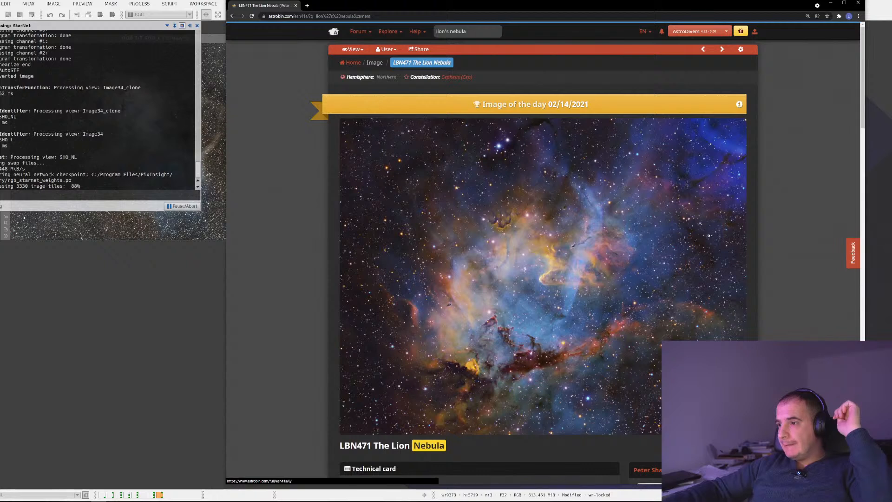
scroll(666, 263, "down", 2)
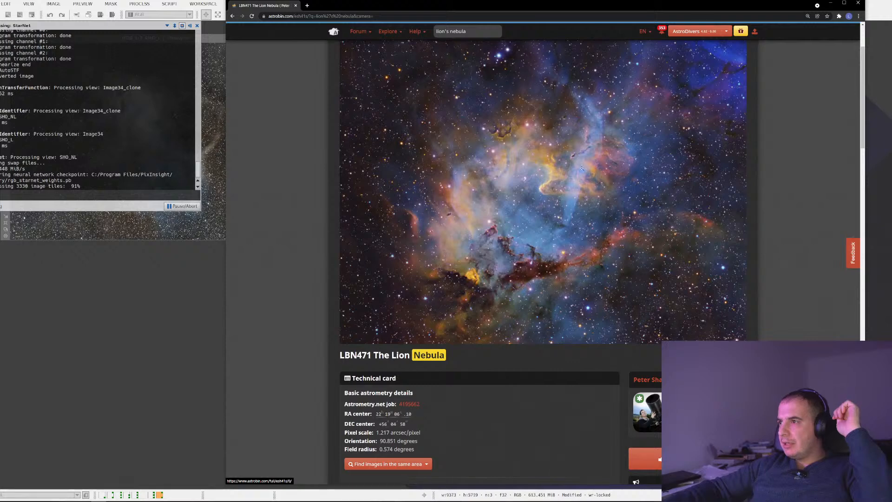
scroll(500, 240, "down", 3)
scroll(500, 240, "down", 1)
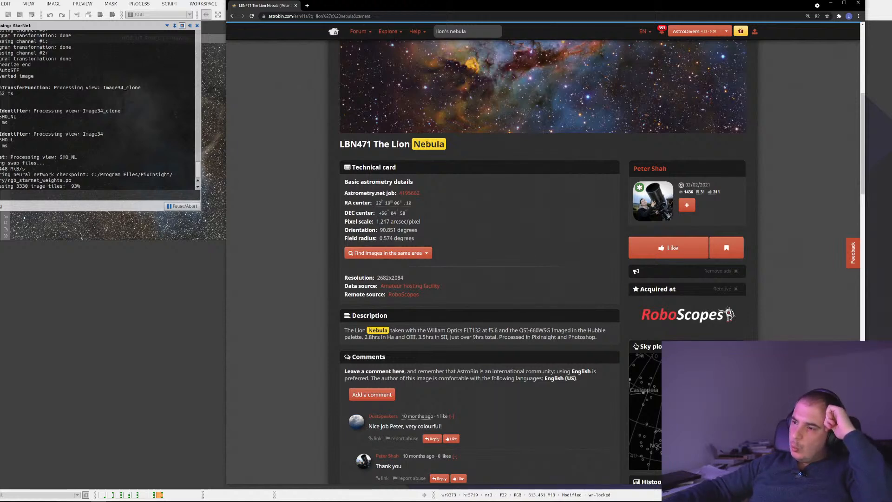
scroll(542, 260, "down", 2)
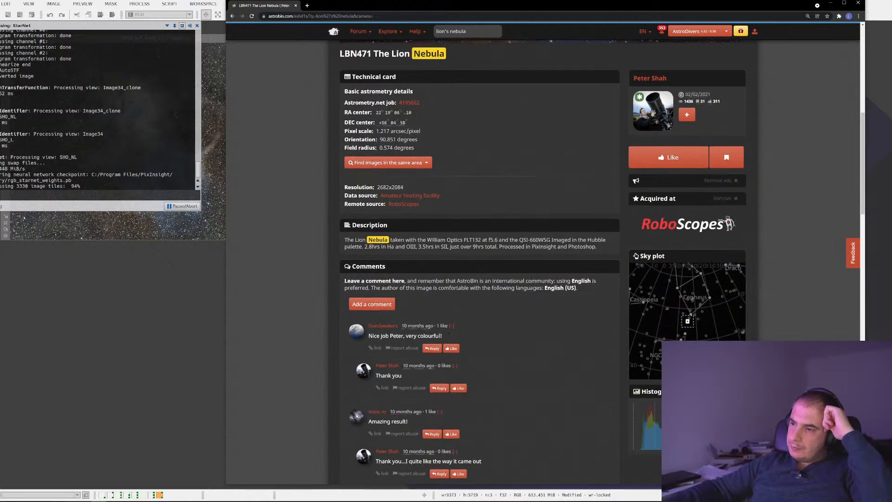
scroll(456, 313, "up", 5)
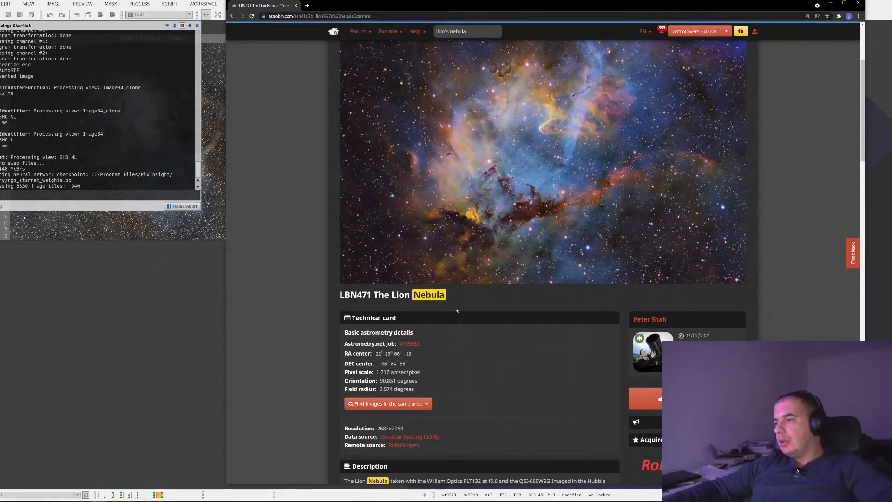
scroll(411, 179, "up", 3)
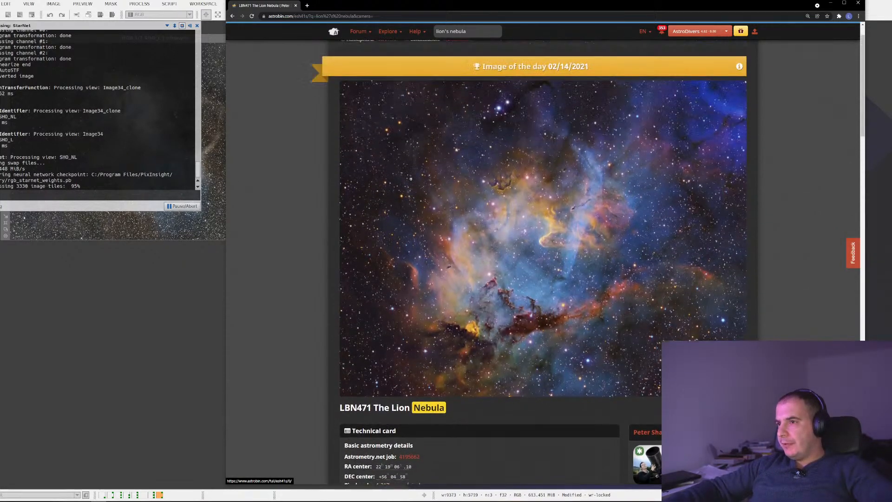
scroll(411, 179, "down", 3)
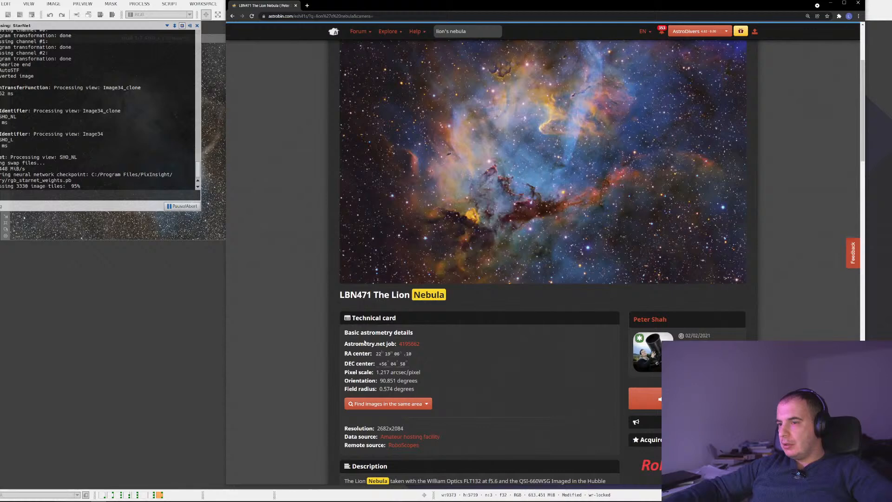
scroll(311, 230, "down", 3)
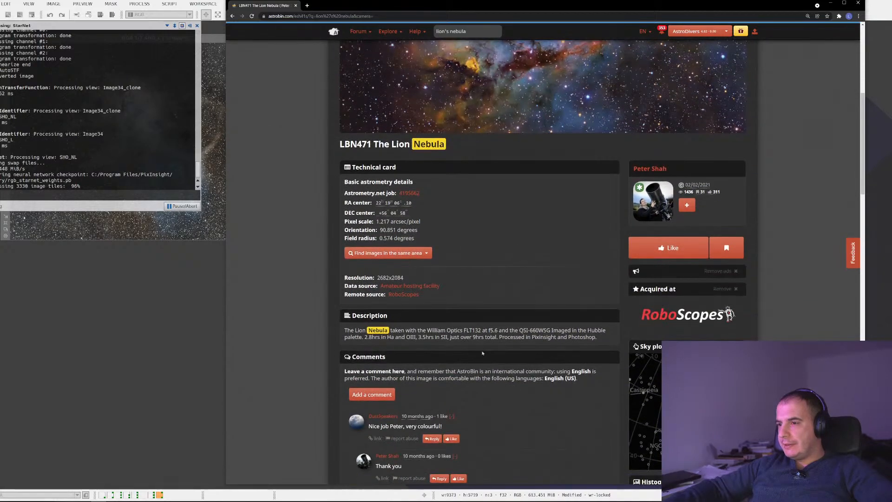
scroll(505, 286, "up", 4)
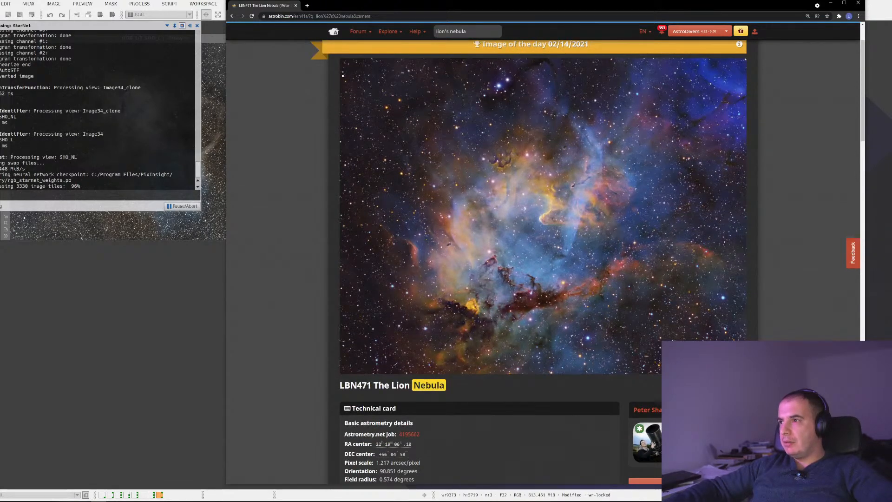
Step: Examine LBN471 The Lion Nebula in its enlarged view, then return to its page and review the technical card and description
left_click(572, 190)
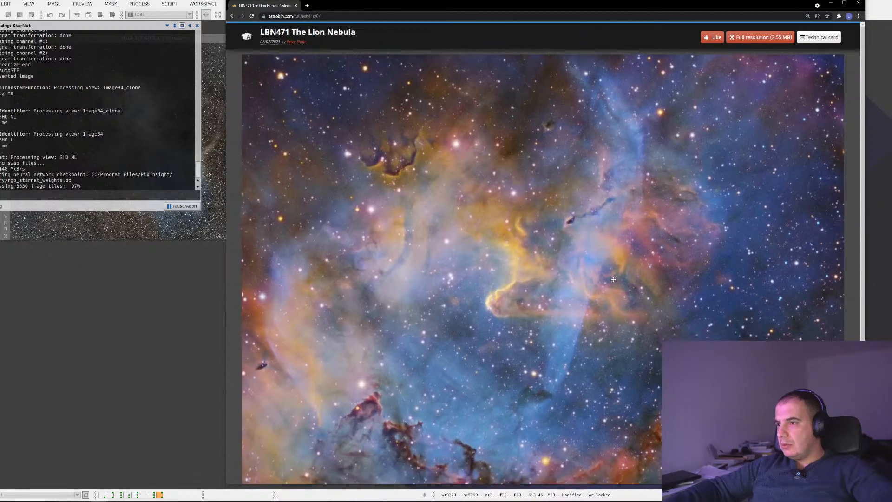
left_click(647, 269)
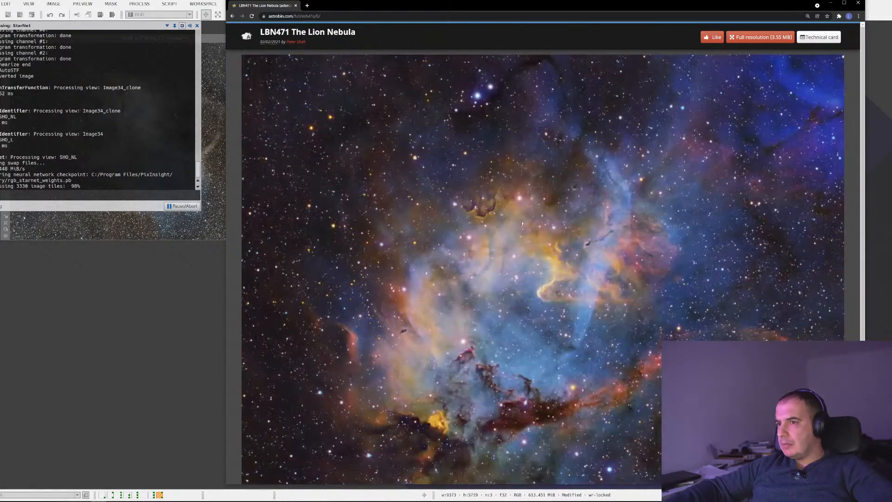
left_click(232, 16)
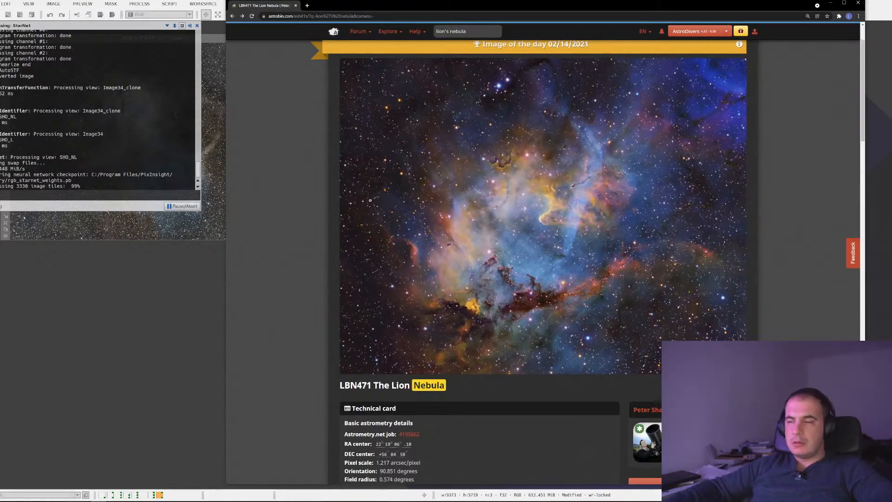
scroll(308, 221, "down", 3)
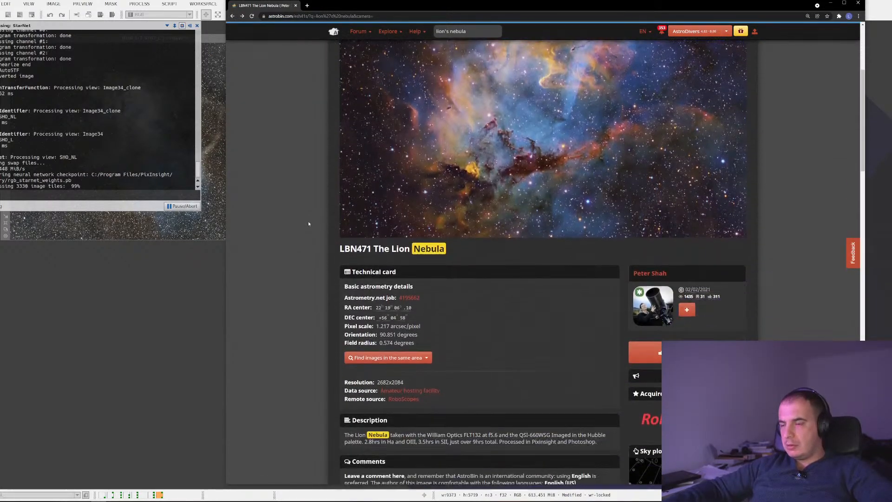
scroll(309, 221, "up", 2)
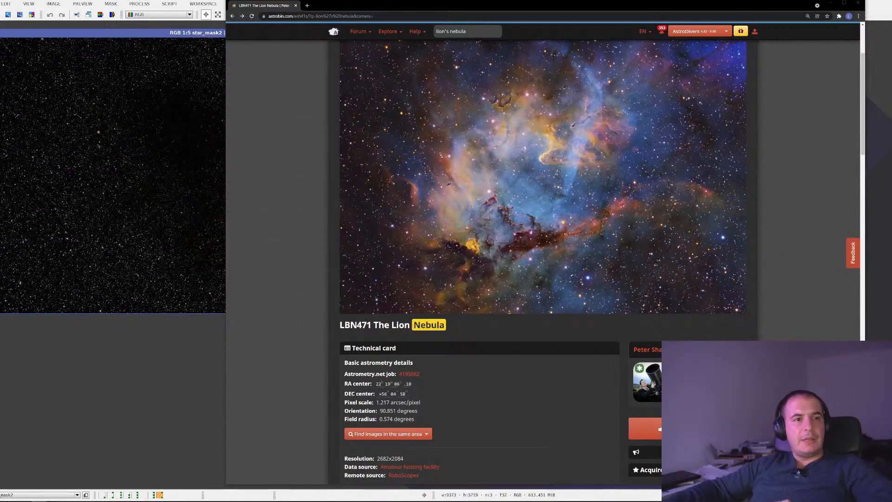
Step: Switch back to PixInsight and bring the starless SHO_NL image to the front
left_click(828, 5)
left_click(481, 208)
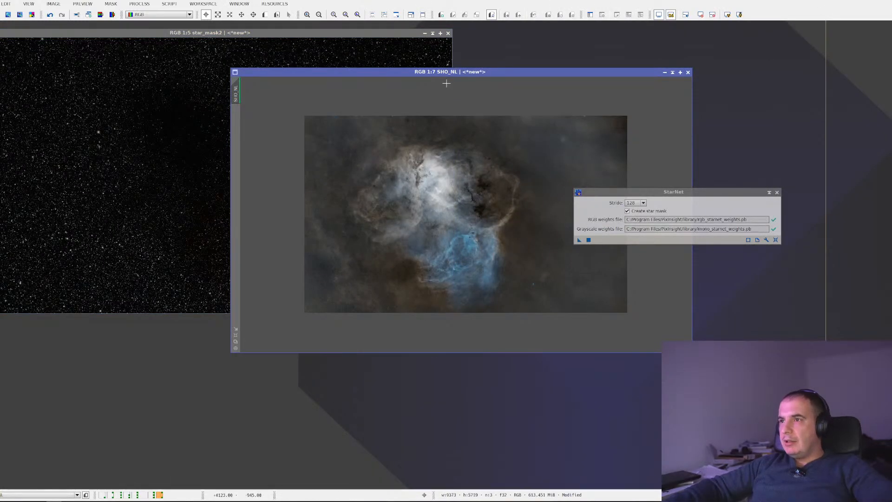
Step: Examine the starless SHO_NL image at 1:1 and as a whole, enlarging its window to show more of the nebula
left_click_drag(459, 73, 364, 44)
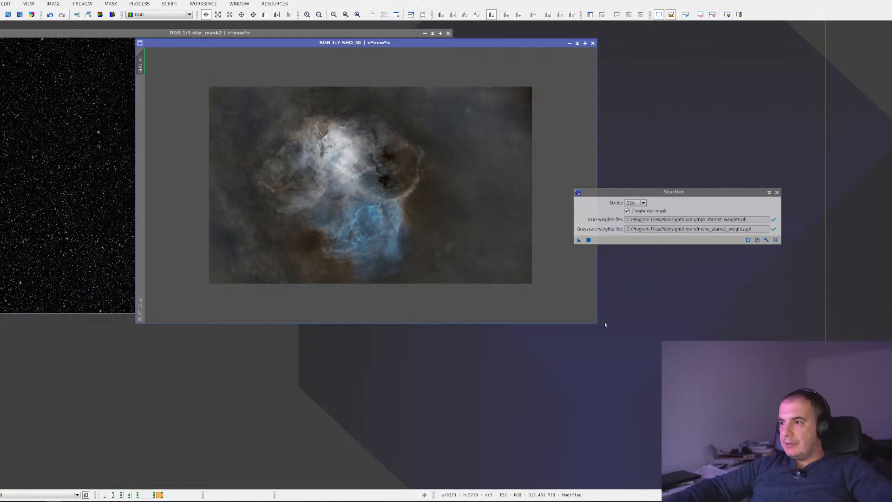
scroll(477, 231, "up", 5)
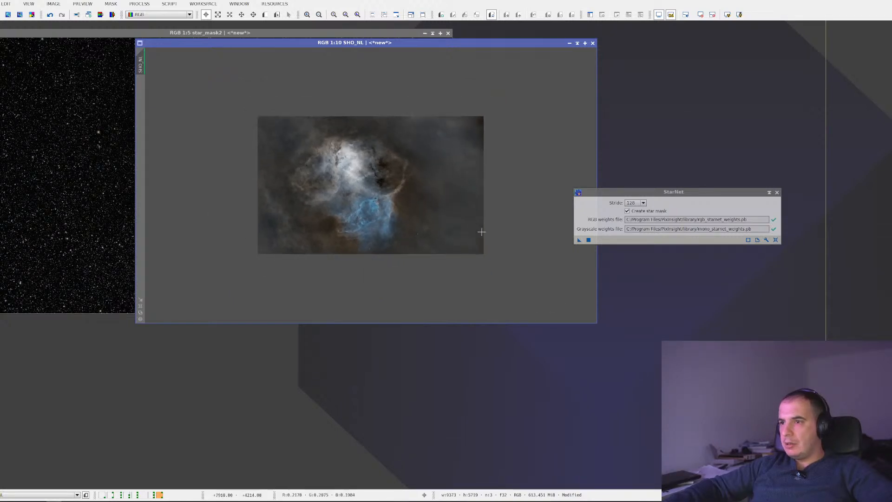
scroll(476, 231, "up", 1)
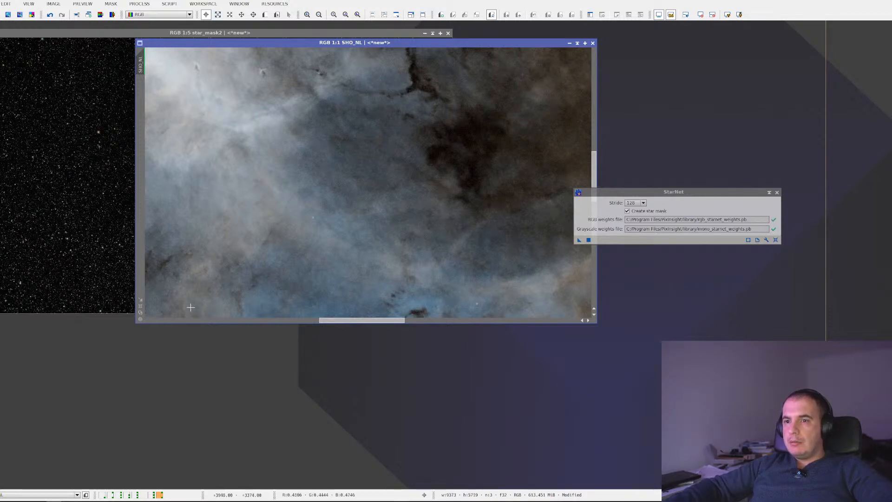
left_click(140, 301)
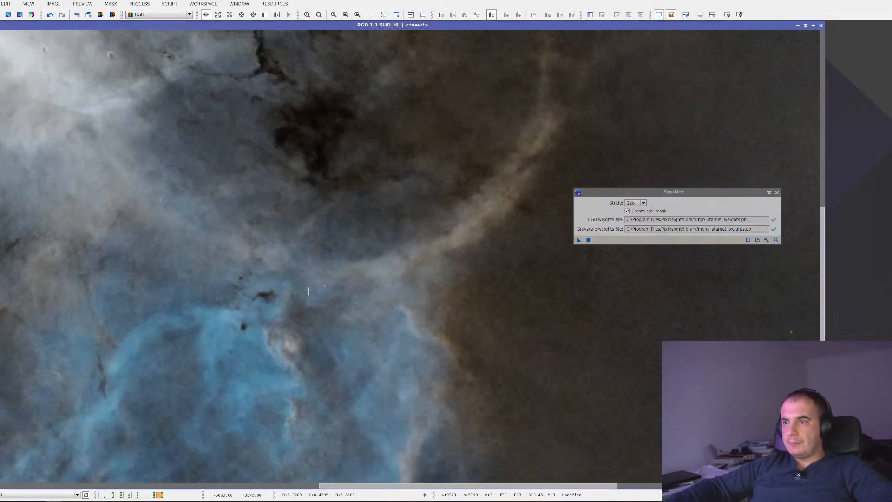
scroll(309, 291, "down", 3)
scroll(309, 290, "up", 1)
scroll(279, 270, "down", 1)
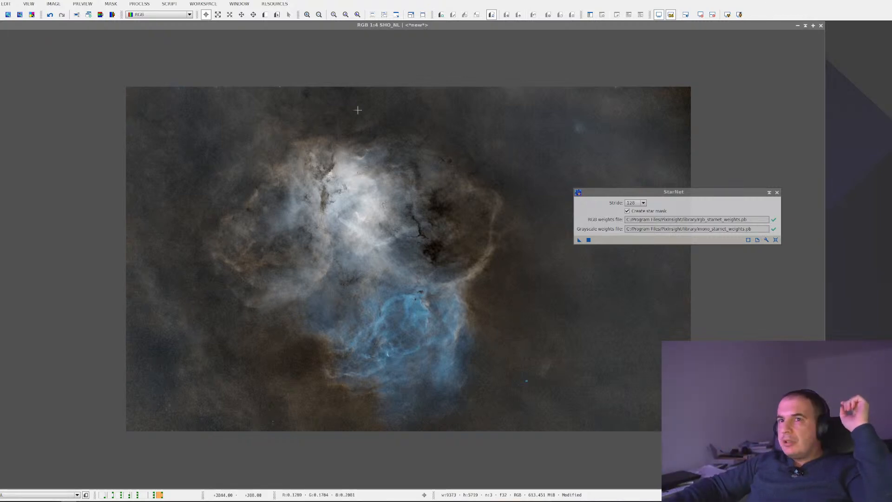
scroll(361, 169, "up", 1)
scroll(362, 170, "down", 1)
scroll(362, 171, "up", 1)
scroll(362, 170, "down", 3)
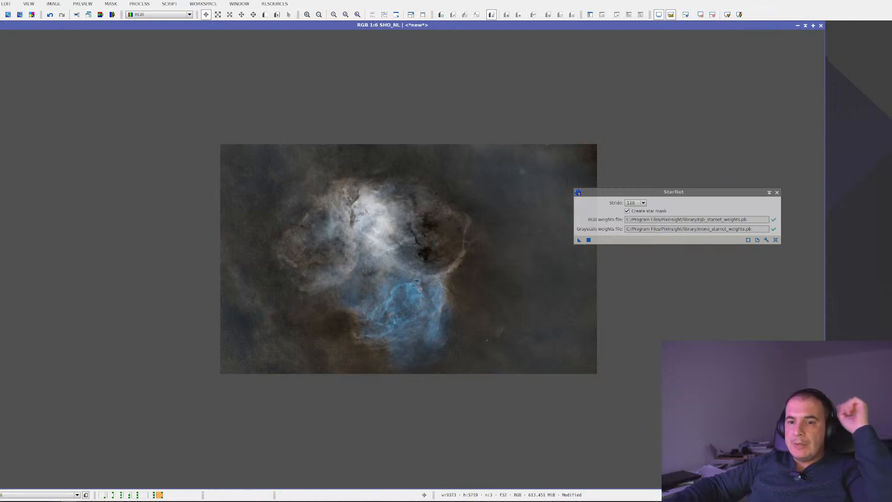
Step: Fit the SHO_NL window to its image beside the star mask, and collapse the StarNet dialog clear of the images
key("ctrl+f")
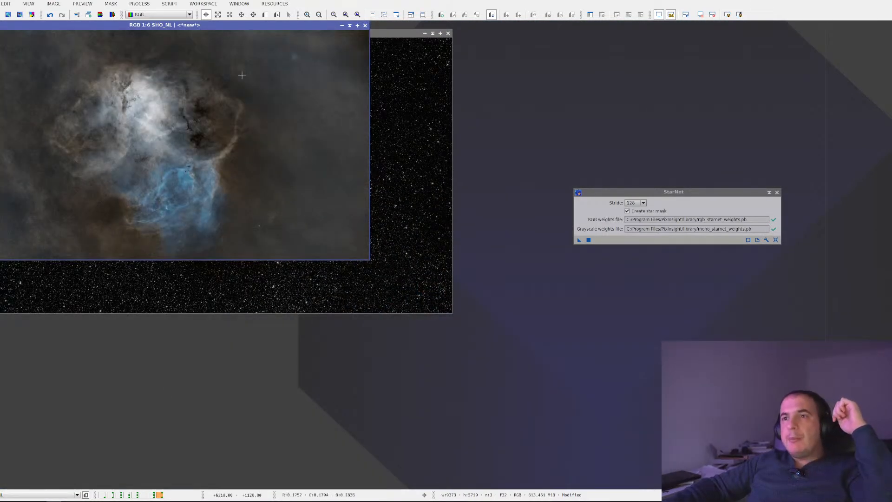
left_click_drag(200, 25, 543, 95)
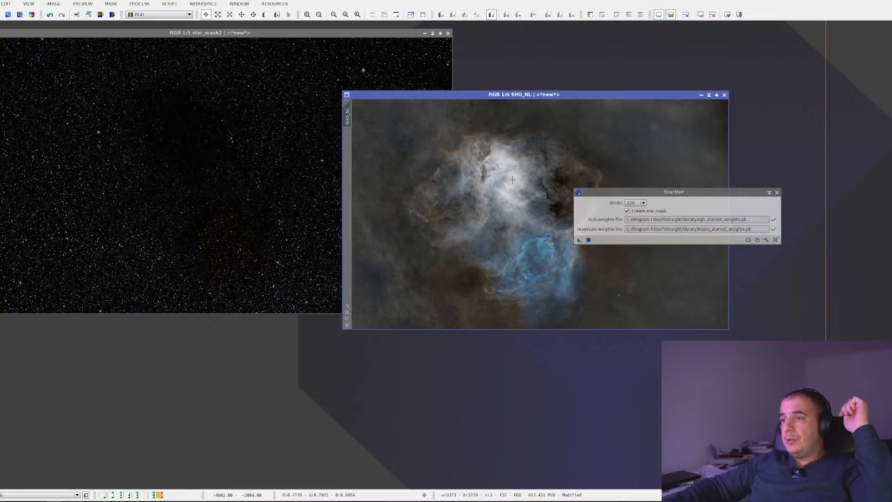
left_click(770, 191)
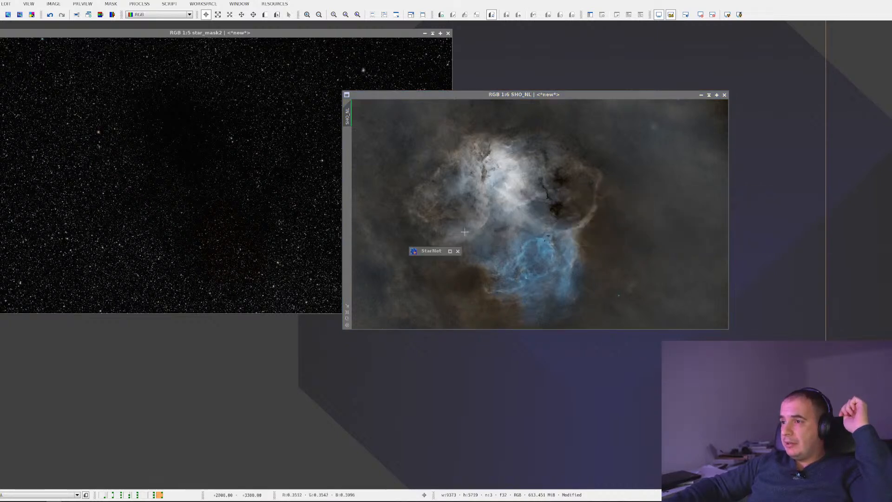
left_click_drag(434, 256, 758, 75)
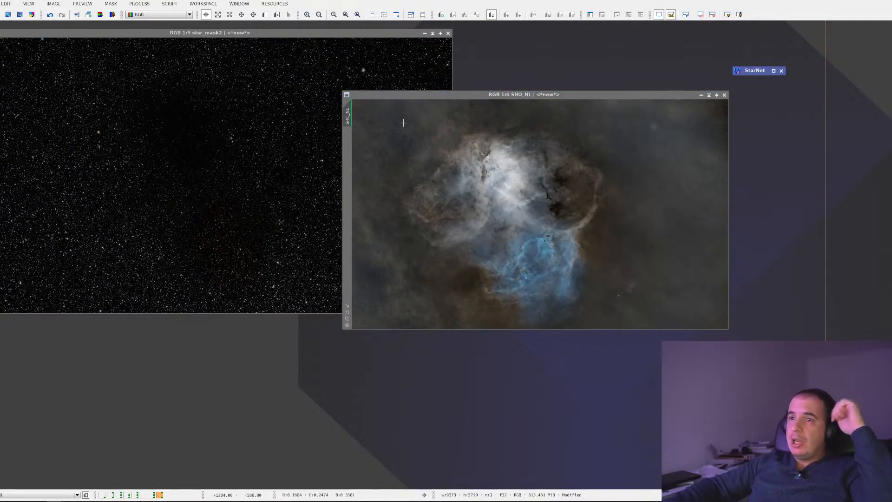
Step: Inspect the extracted stars in star_mask2 up close and across the whole frame
left_click(244, 170)
scroll(244, 170, "up", 6)
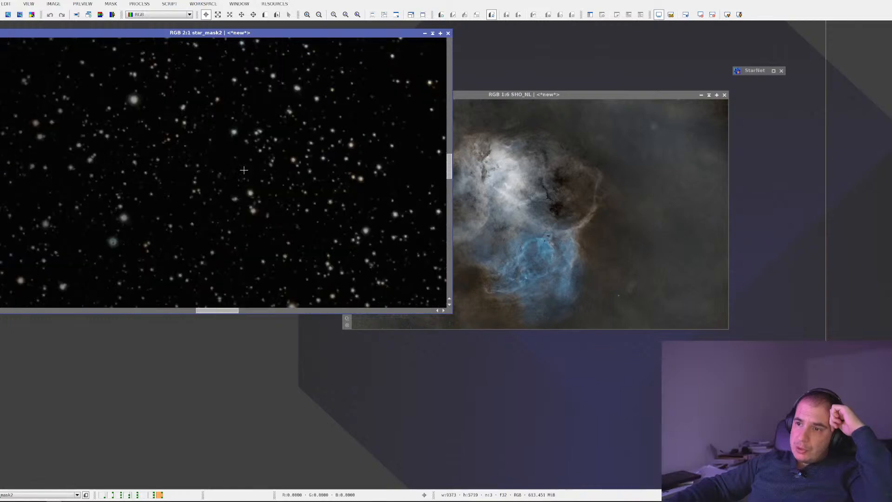
scroll(244, 171, "down", 6)
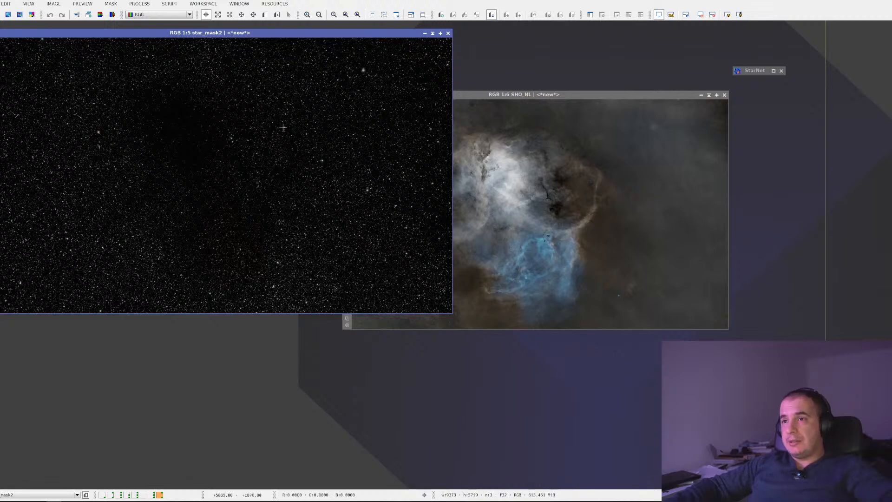
Step: Close the starless SHO_NL image without saving it
left_click(701, 95)
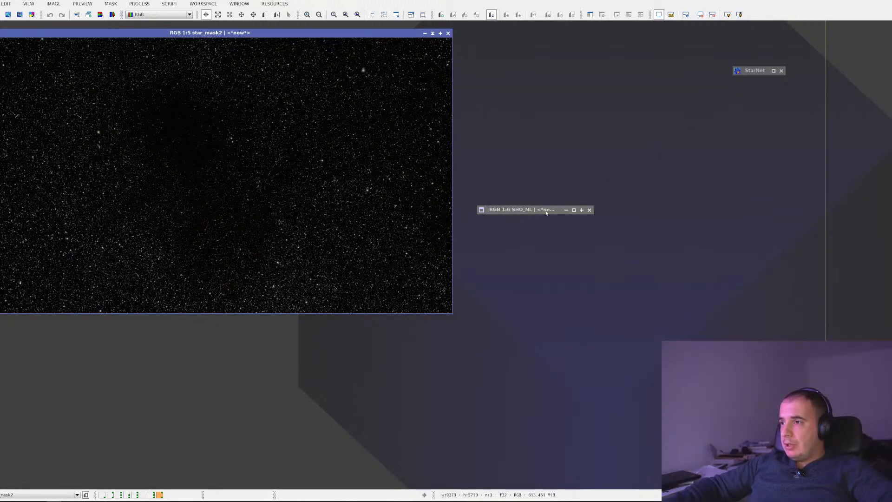
double_click(549, 211)
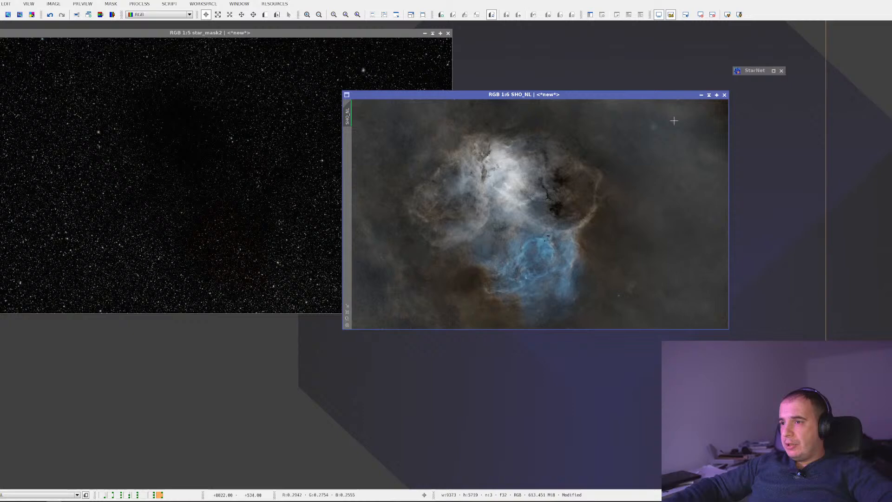
left_click(725, 95)
left_click(420, 266)
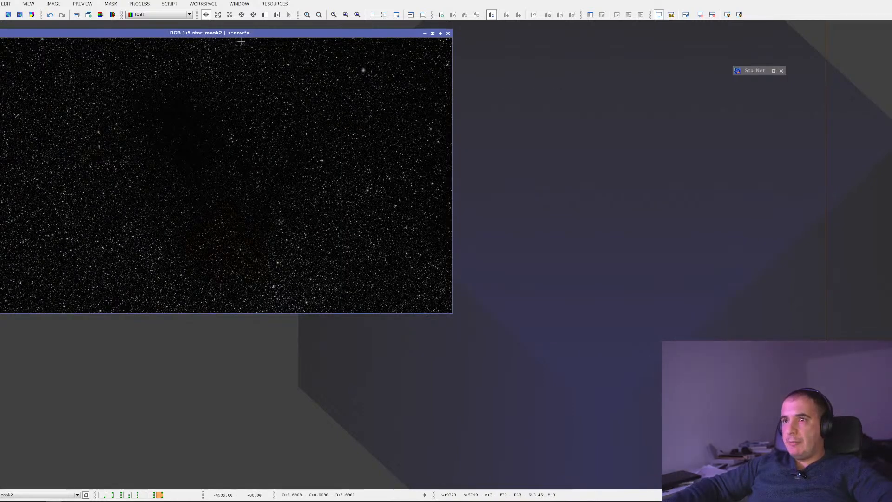
Step: Rename the star_mask2 image as star_mask_NL and minimize it out of the way
left_click_drag(241, 34, 566, 47)
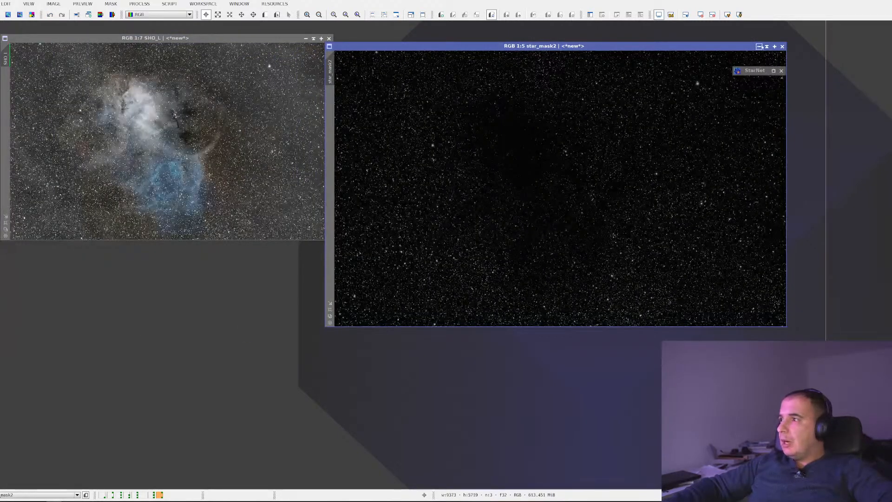
right_click(651, 104)
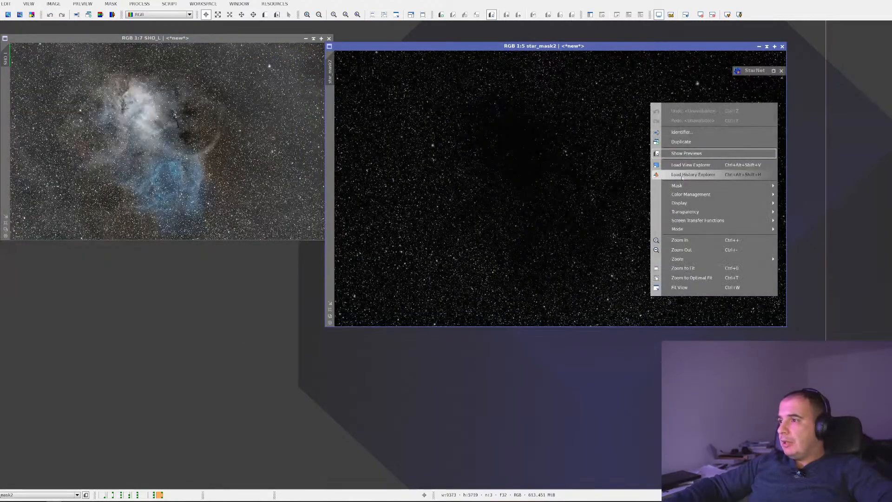
left_click(713, 134)
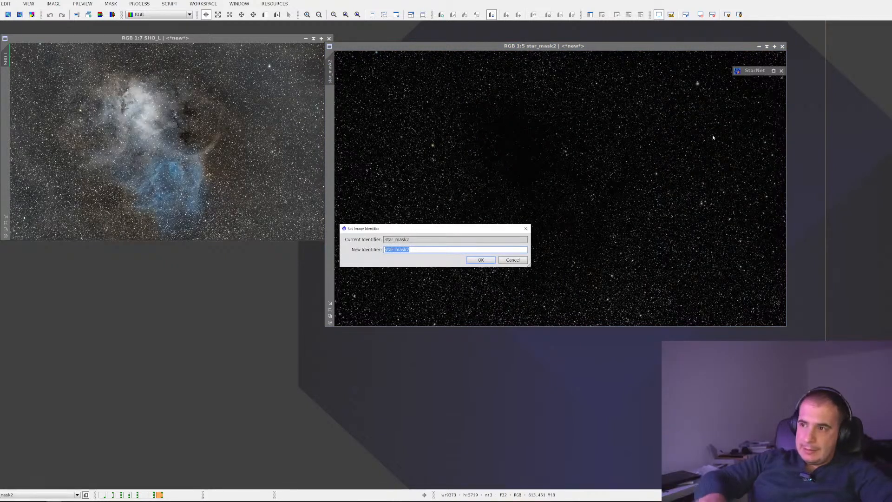
left_click(436, 247)
key("BackSpace")
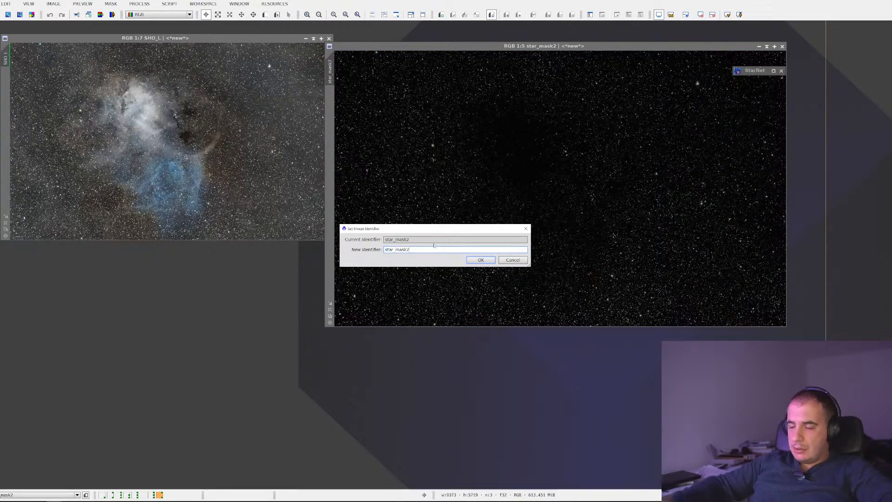
type("_Mc")
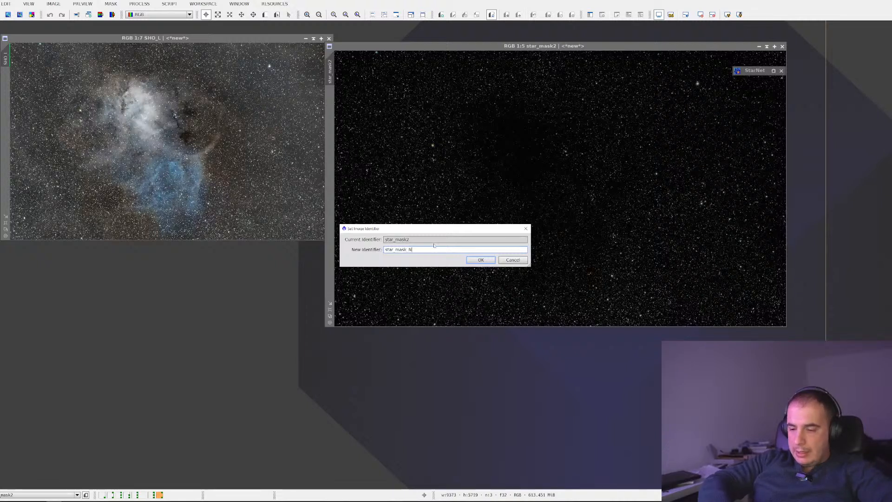
type("c")
key("Return")
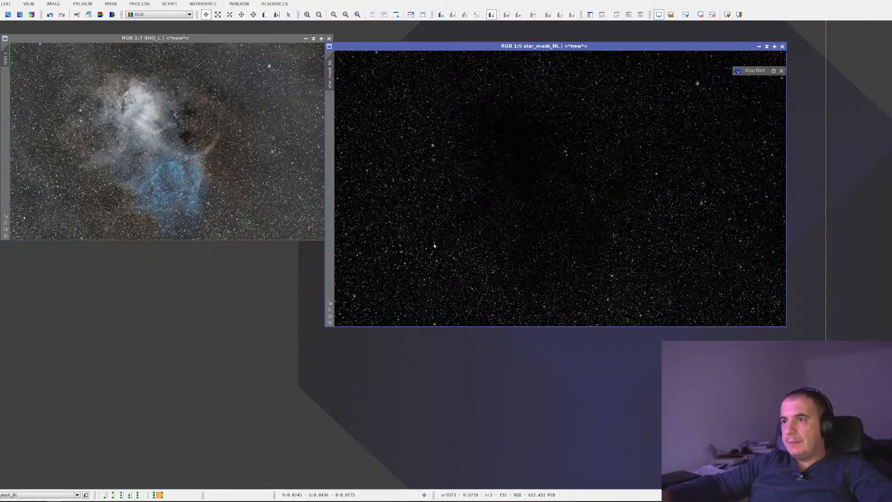
left_click(760, 46)
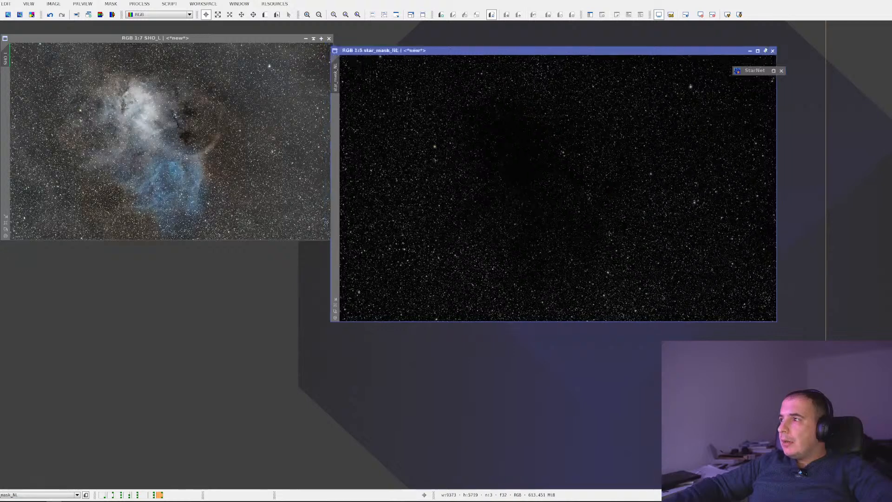
left_click_drag(559, 184, 678, 38)
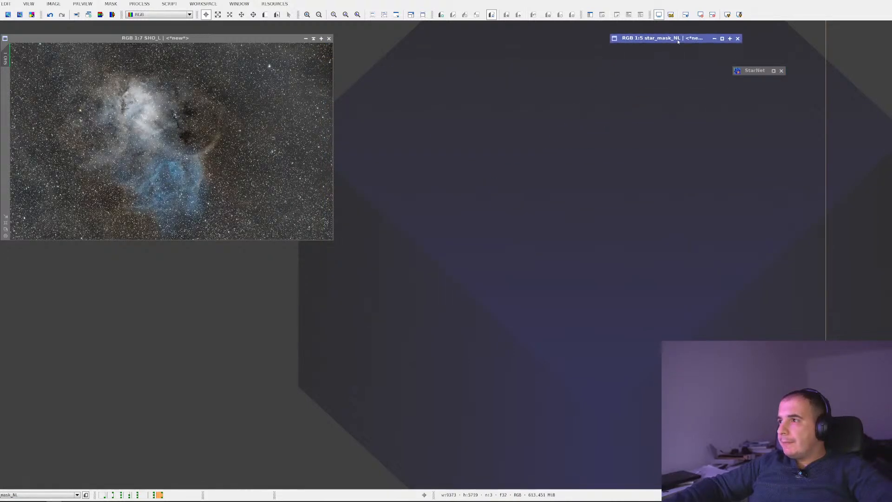
Step: Duplicate the SHO_L image, minimize the original out of the way and bring the copy to the middle of the workspace
left_click_drag(192, 40, 239, 73)
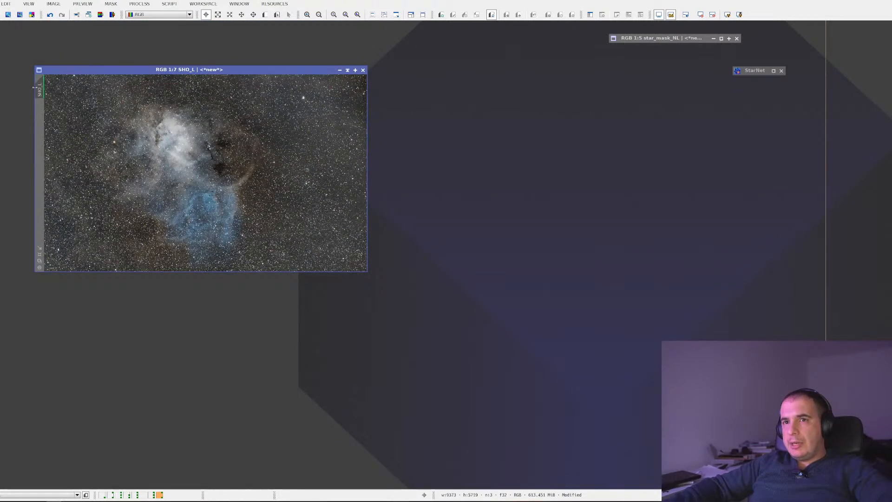
left_click_drag(42, 88, 401, 142)
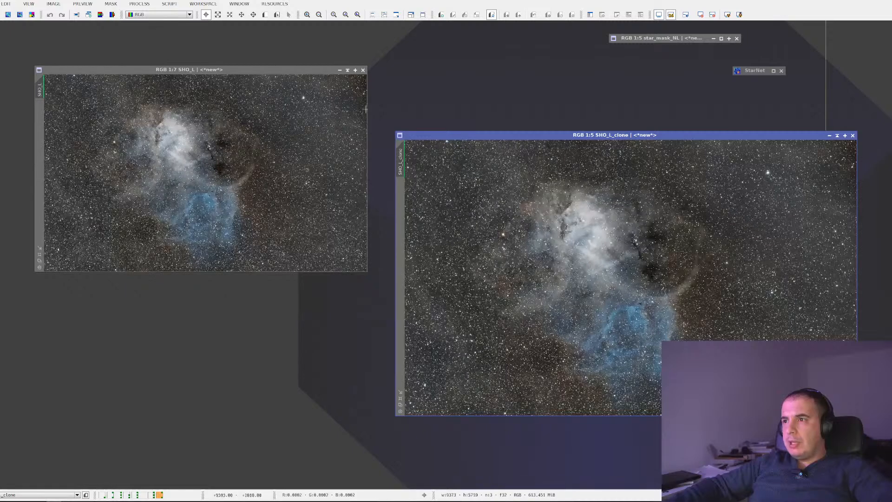
left_click(340, 69)
left_click_drag(187, 164, 85, 34)
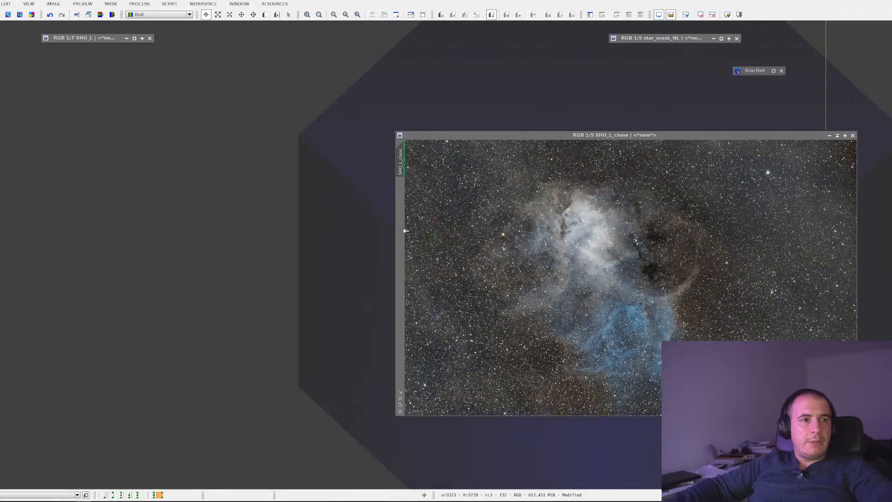
left_click_drag(617, 135, 330, 97)
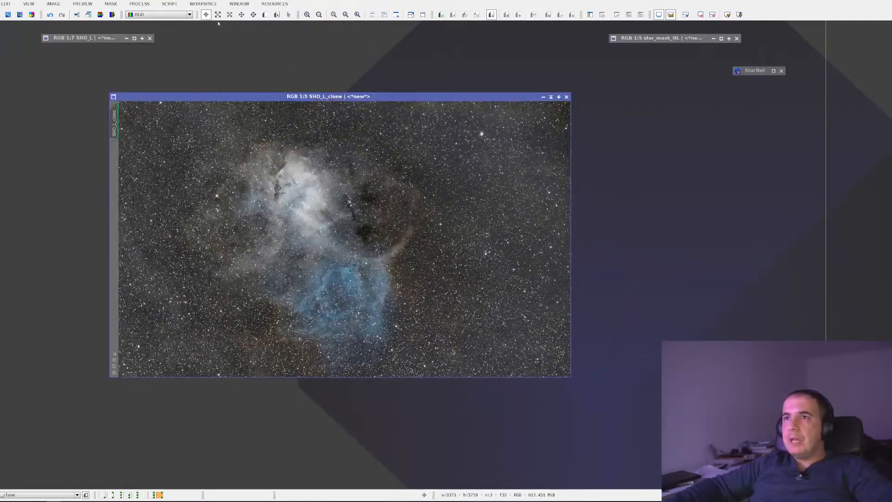
left_click(170, 4)
mouse_move(191, 102)
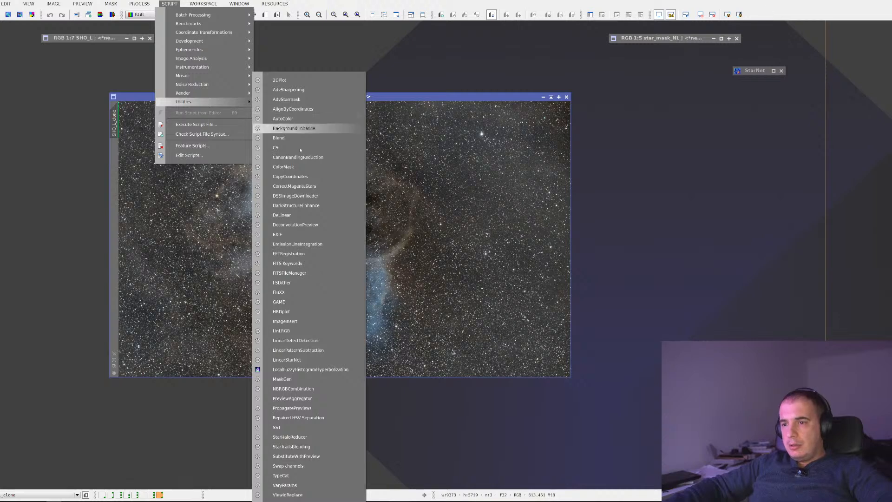
left_click(314, 360)
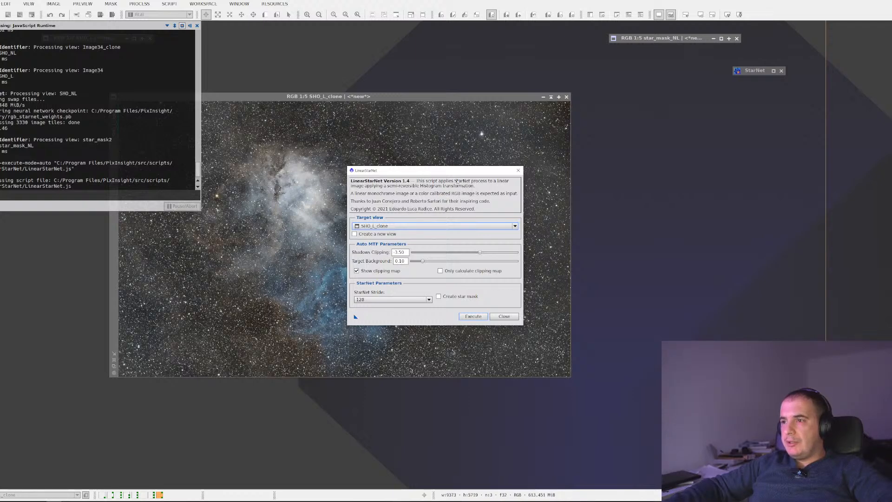
left_click_drag(432, 171, 666, 119)
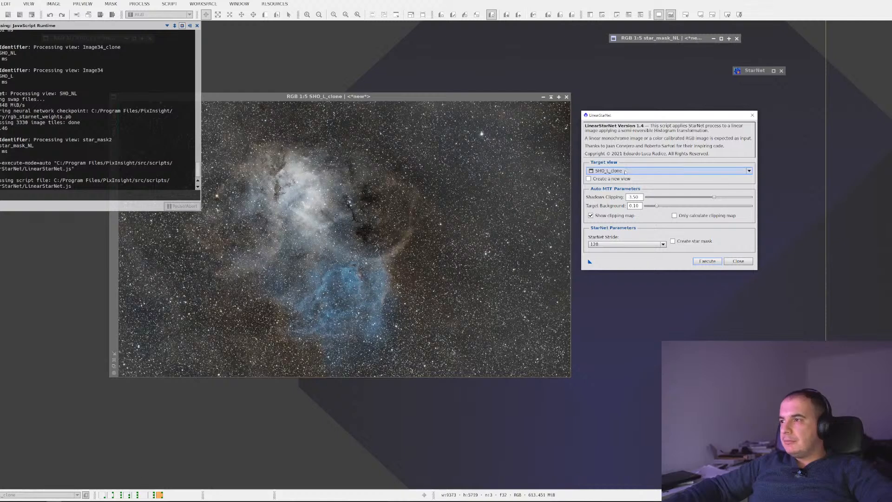
mouse_move(625, 170)
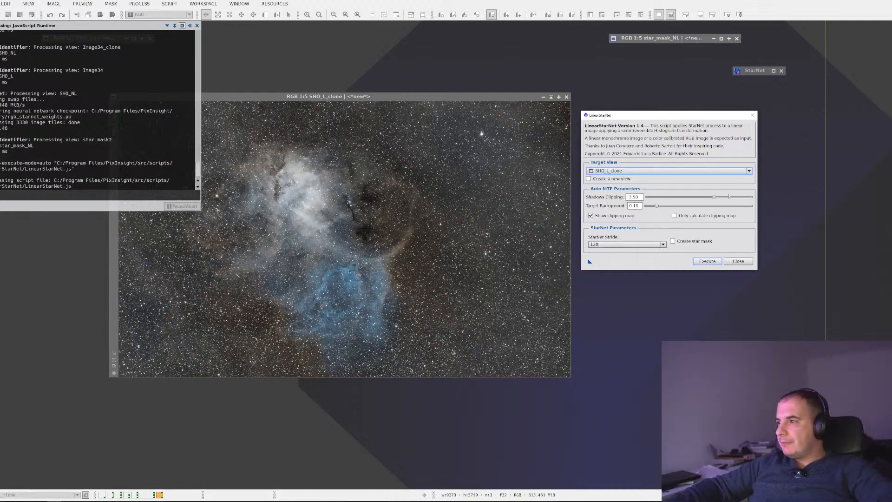
left_click(640, 207)
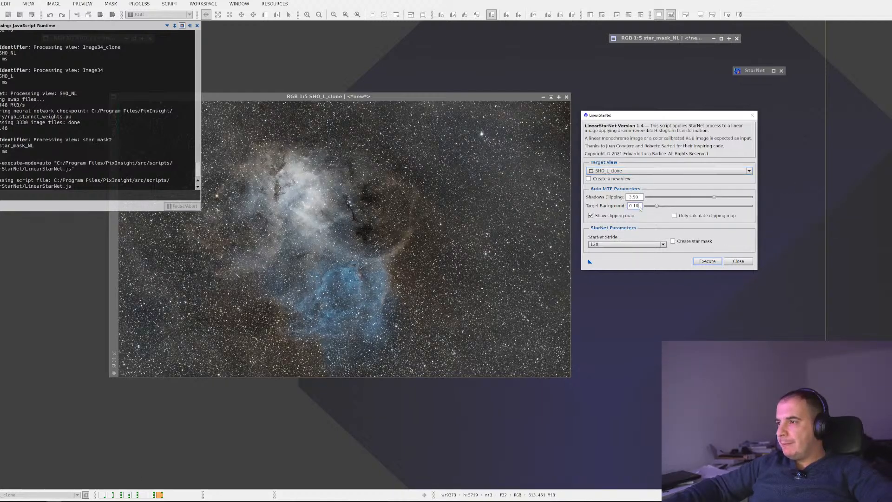
type("4")
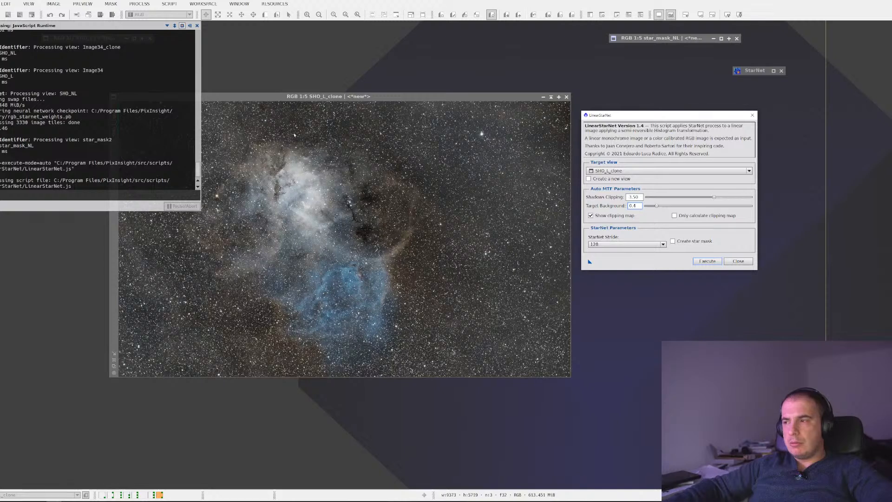
left_click(743, 260)
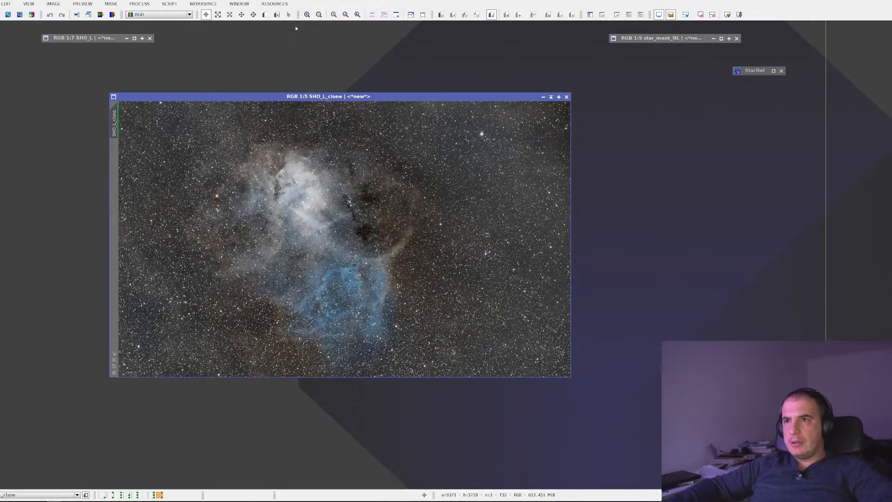
Step: Open the LinearStarNet script with SHO_L_clone as target view and move its dialog clear of the image
left_click(169, 3)
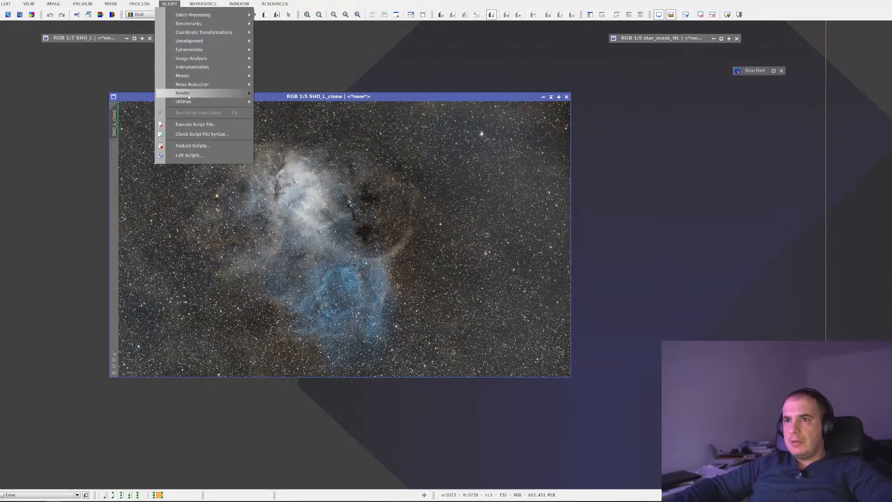
mouse_move(210, 101)
left_click(316, 360)
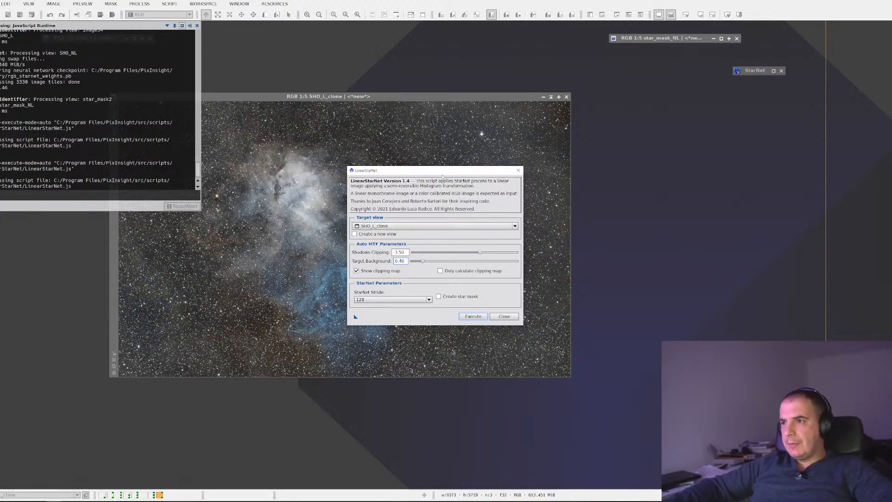
left_click_drag(443, 176, 650, 140)
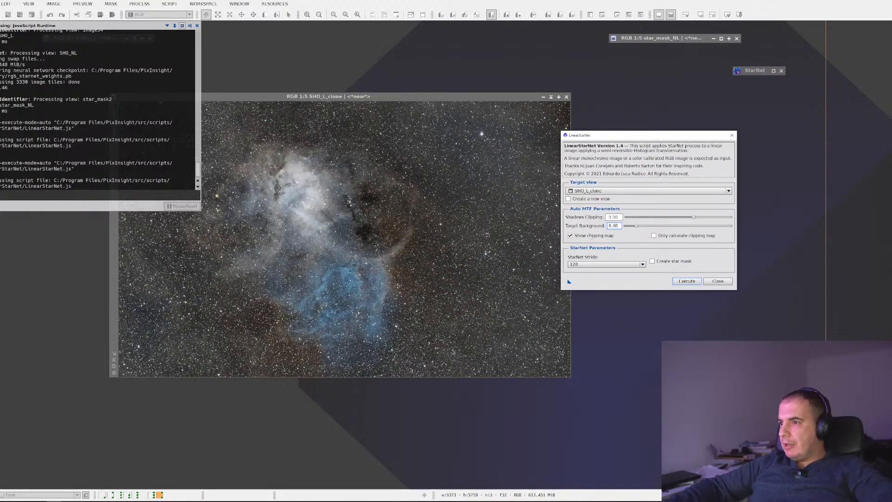
Step: Turn off the clipping map display, keep star mask creation off, and run LinearStarNet on SHO_L_clone with stride 128
left_click(591, 235)
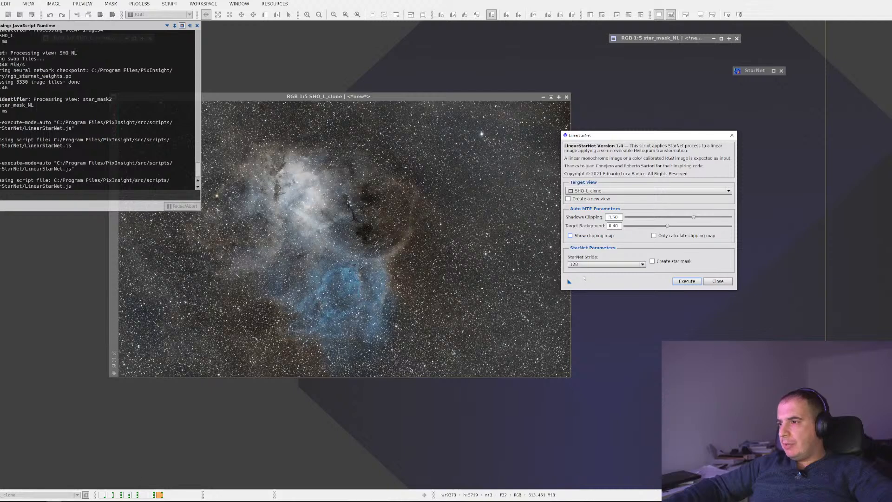
left_click(661, 261)
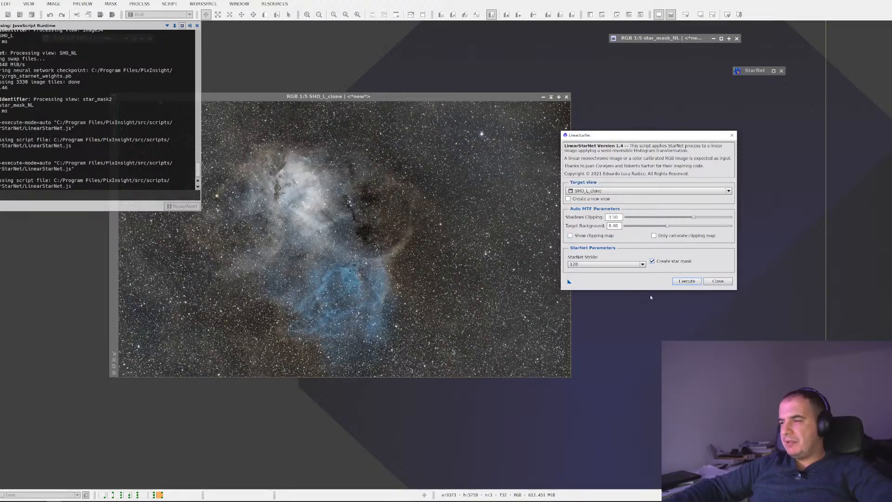
left_click(672, 262)
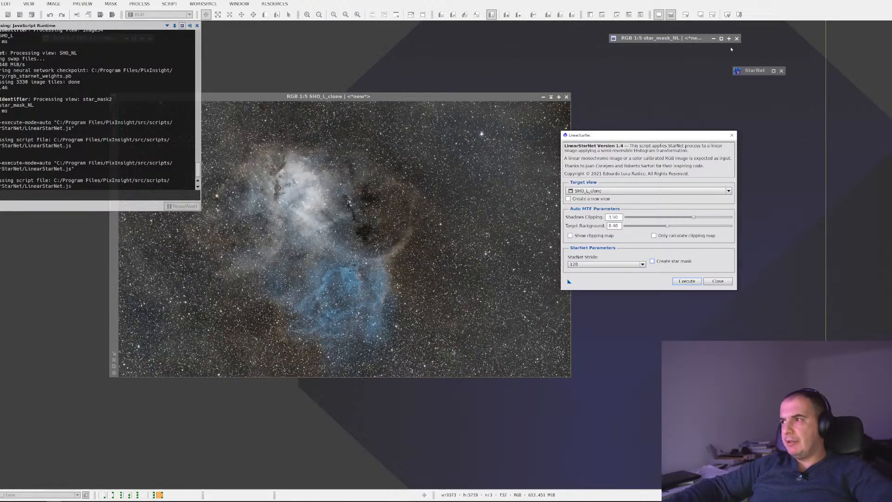
left_click(688, 281)
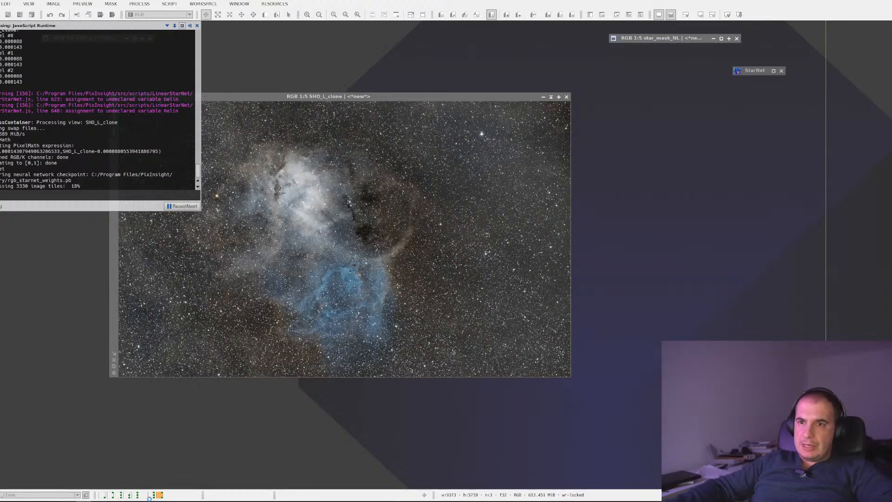
Step: Switch to AstroBin in the browser and open the blue-and-red Lion Nebula - Sh2-132 image from the "lion's nebula" search results
key("alt+Tab")
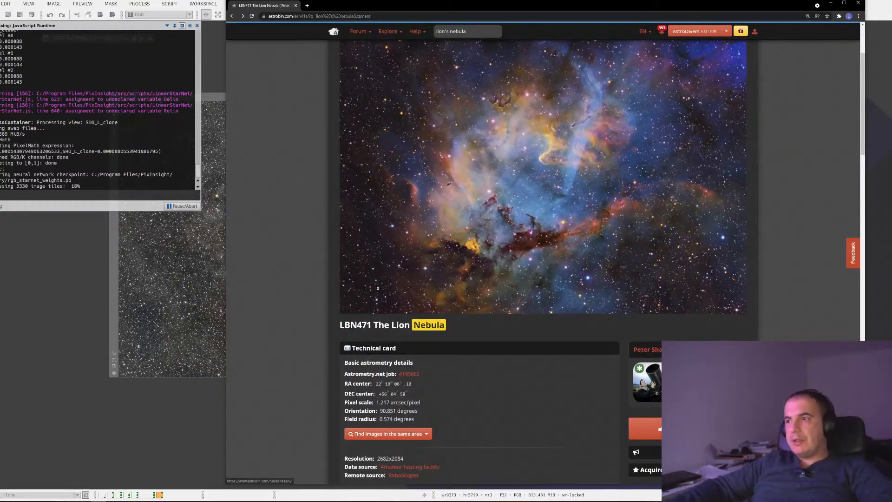
left_click(232, 17)
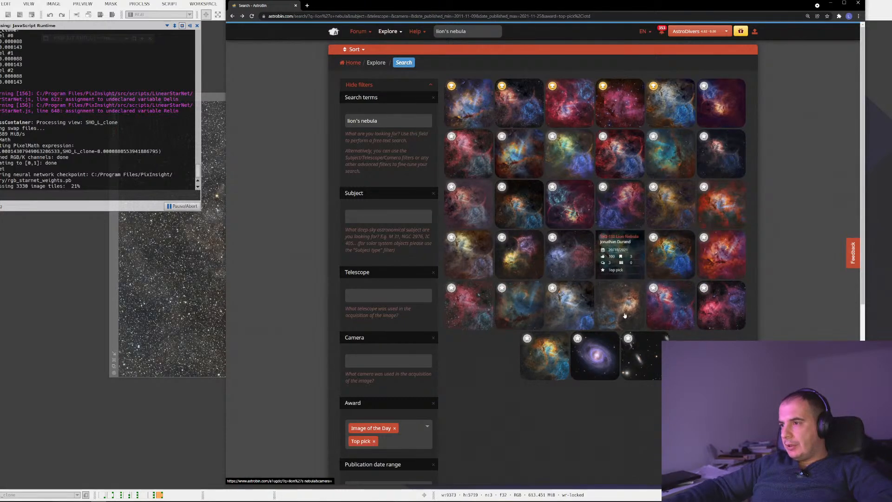
left_click(587, 271)
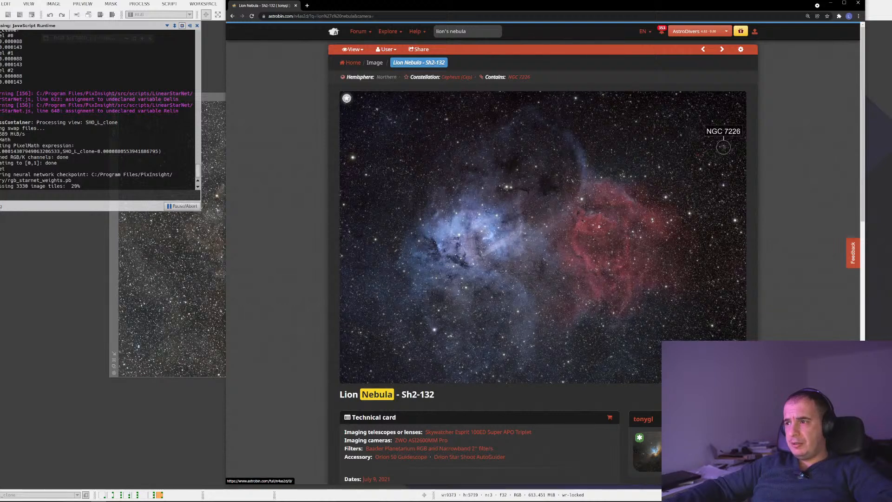
scroll(599, 227, "down", 3)
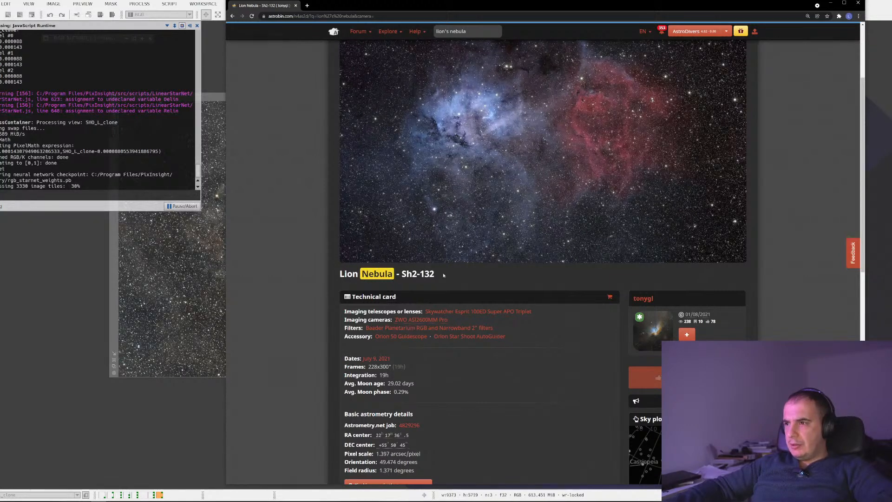
scroll(524, 198, "up", 2)
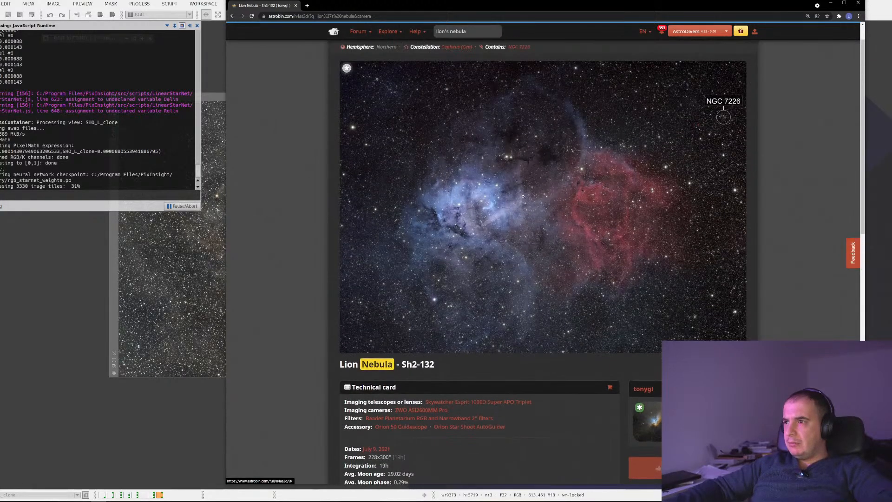
Step: View the Lion Nebula - Sh2-132 image enlarged and examine the dark dust structures in its blue core up close
left_click(524, 199)
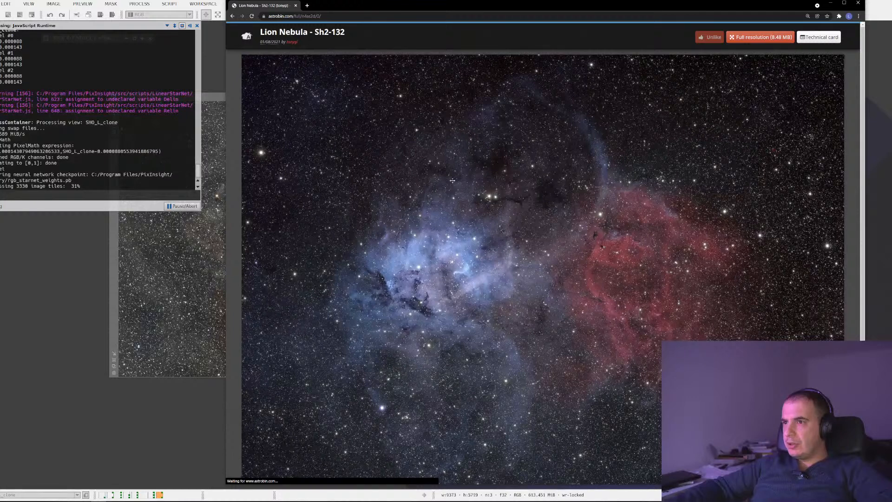
left_click(453, 180)
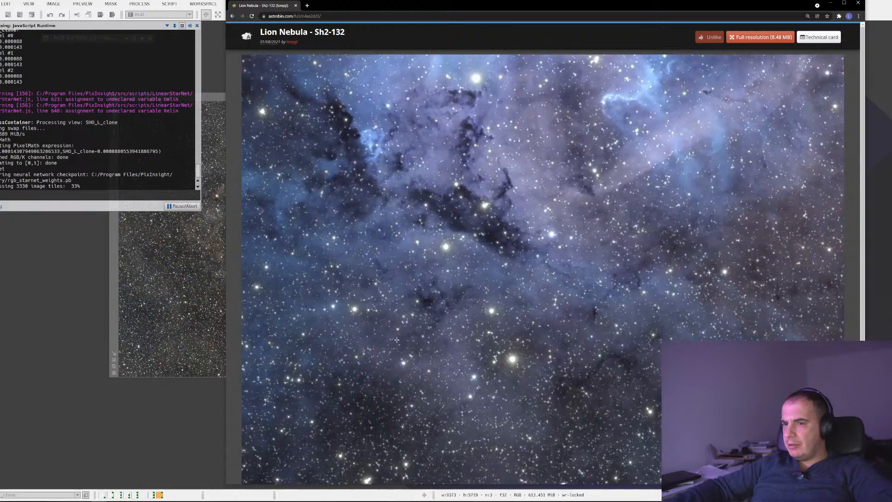
left_click(397, 340)
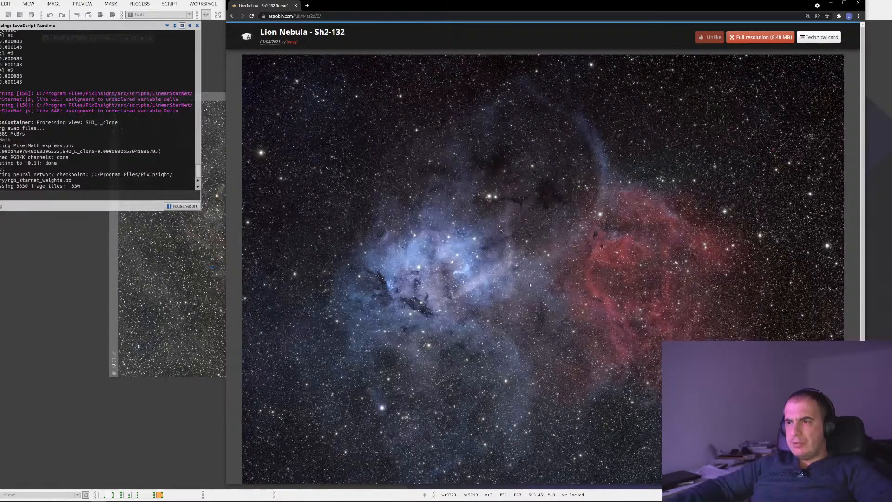
scroll(559, 264, "down", 1)
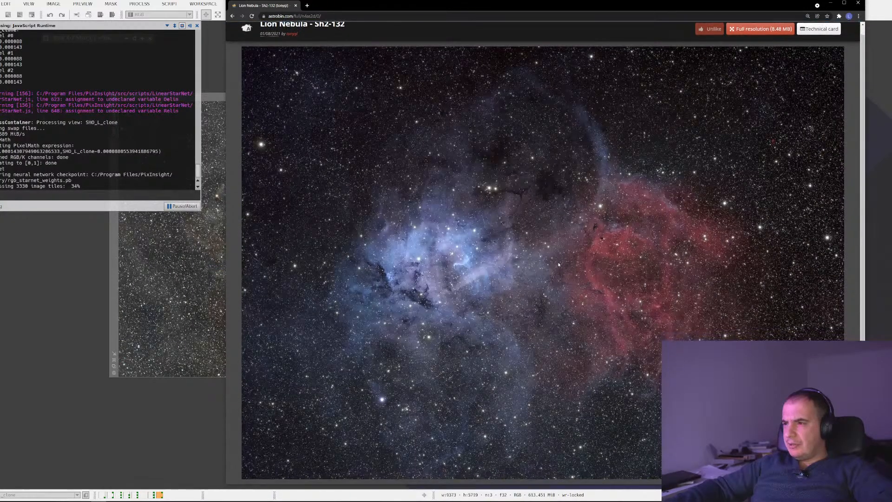
Step: Read the image's technical card and channel-combination description, and compare them with the enlarged picture
left_click(233, 17)
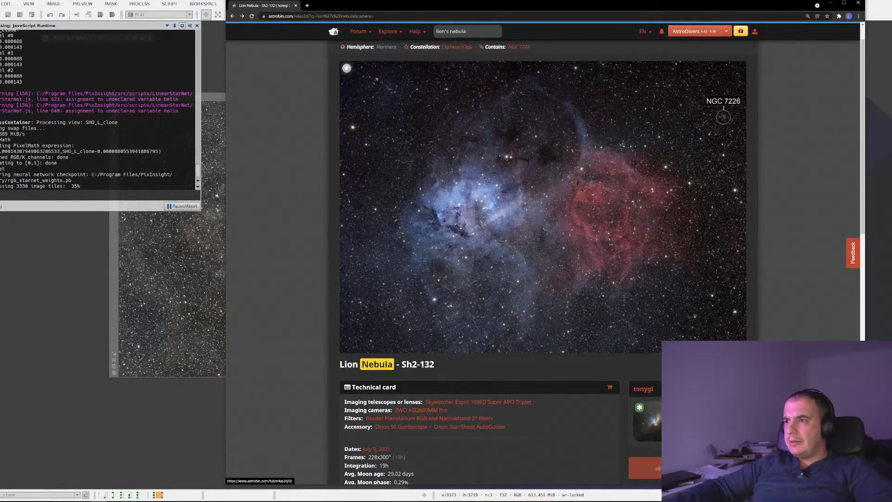
scroll(513, 245, "down", 3)
scroll(514, 244, "down", 3)
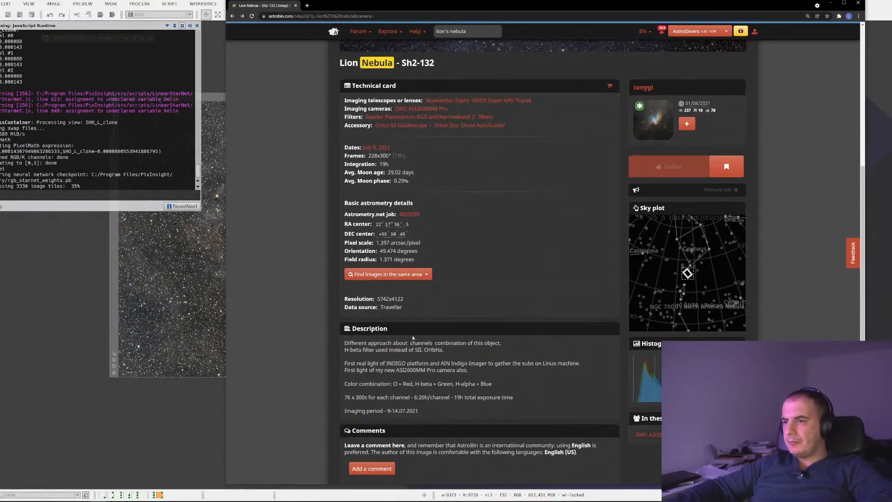
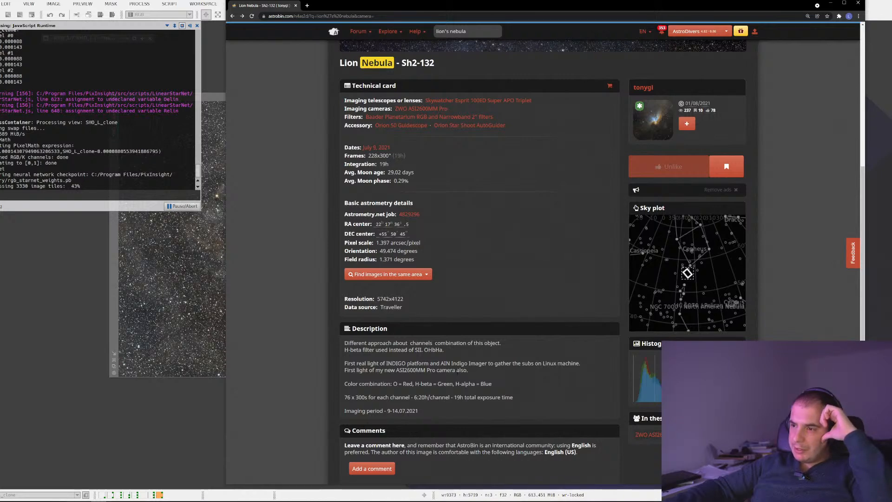
scroll(458, 372, "up", 7)
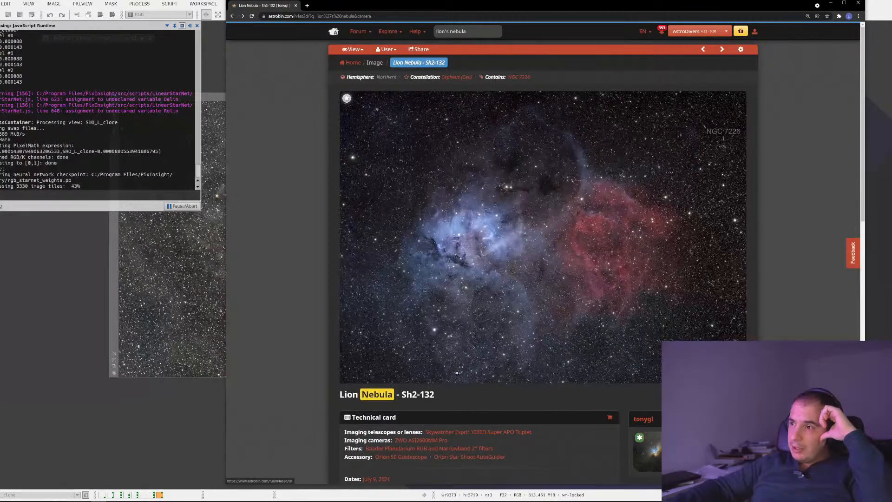
left_click(492, 253)
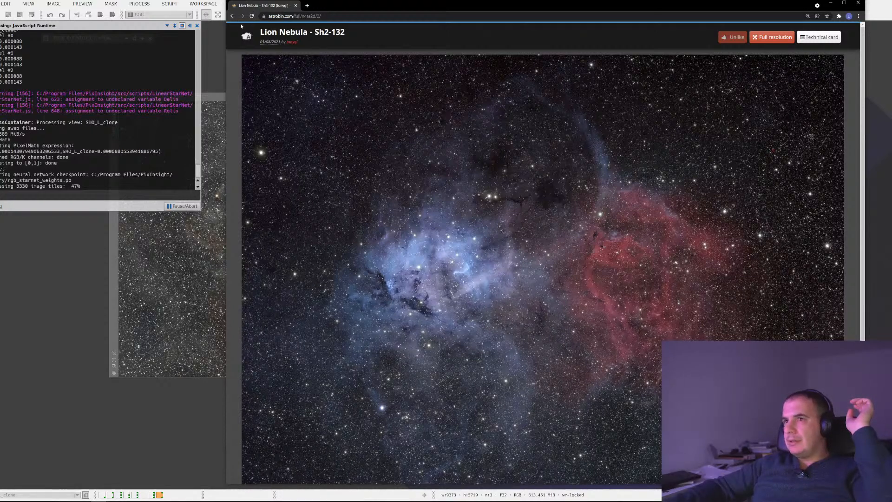
left_click(233, 16)
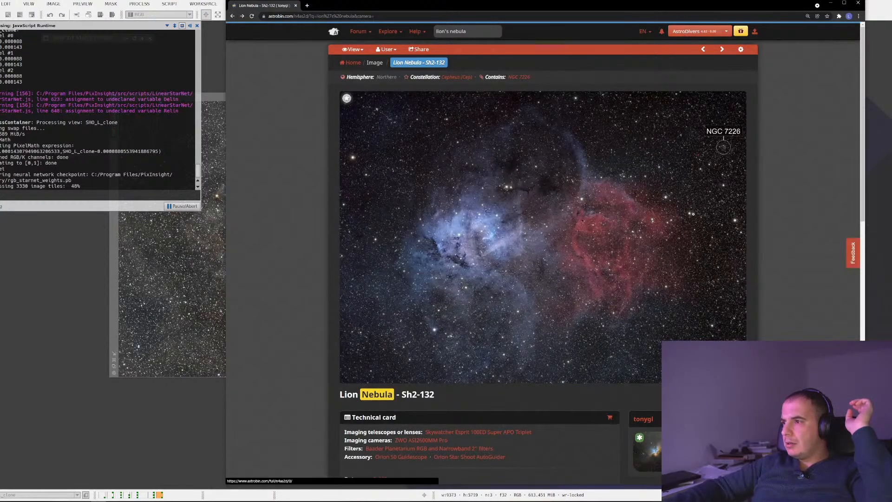
Step: Open the photographer's gallery from the Lion Nebula page, view the IC1396 Elephant's Trunk Nebula image, and return to the gallery
scroll(693, 213, "down", 5)
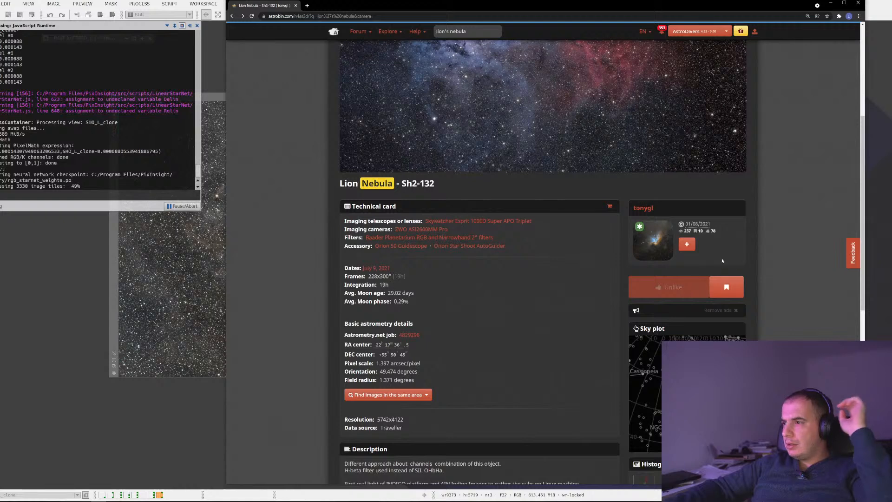
scroll(721, 258, "down", 1)
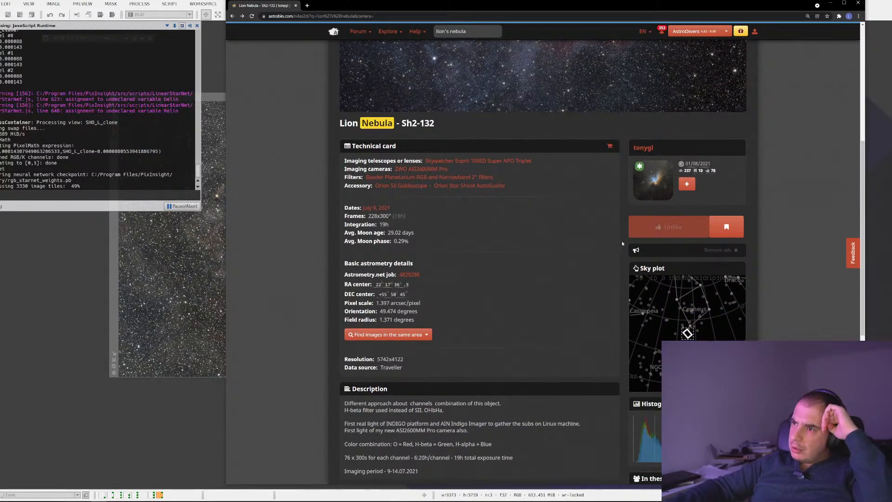
left_click(643, 148)
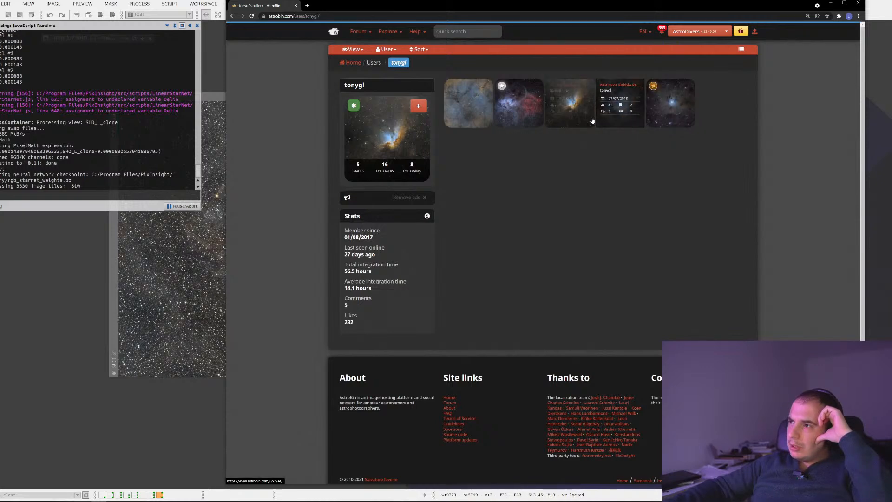
left_click(484, 116)
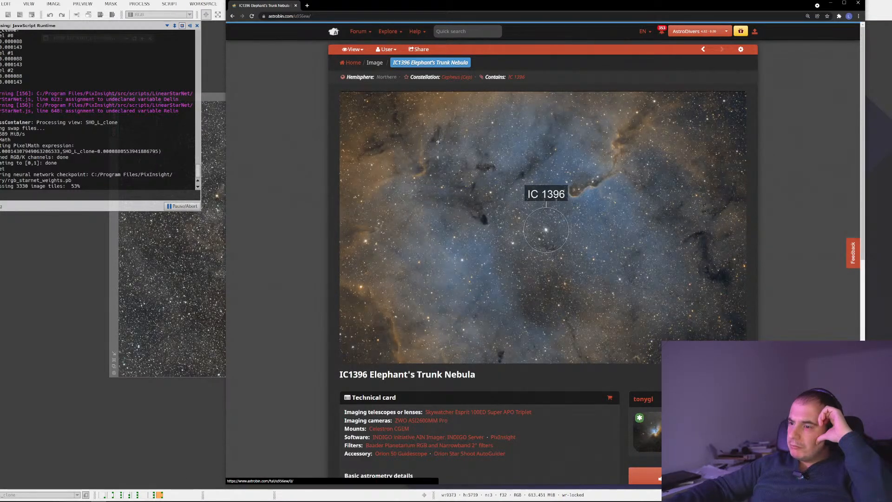
left_click(405, 116)
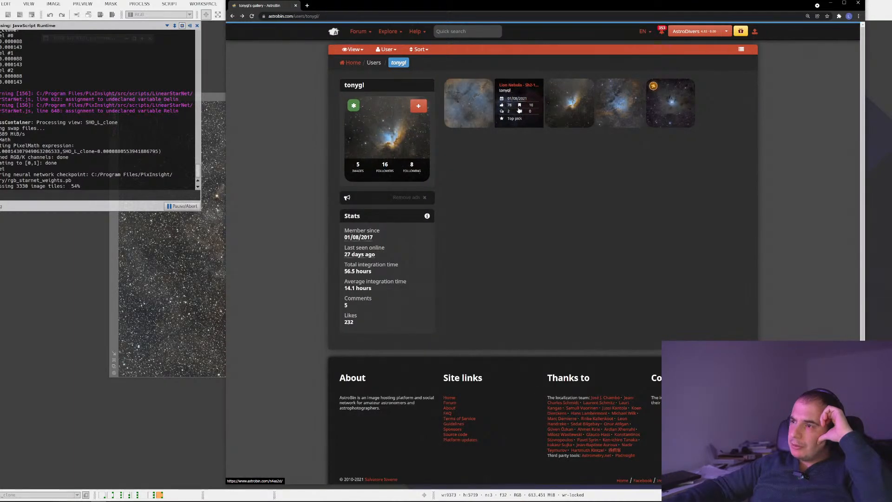
Step: Go back to the Lion Nebula - Sh2-132 page and review its technical card, description and comments section
left_click(519, 110)
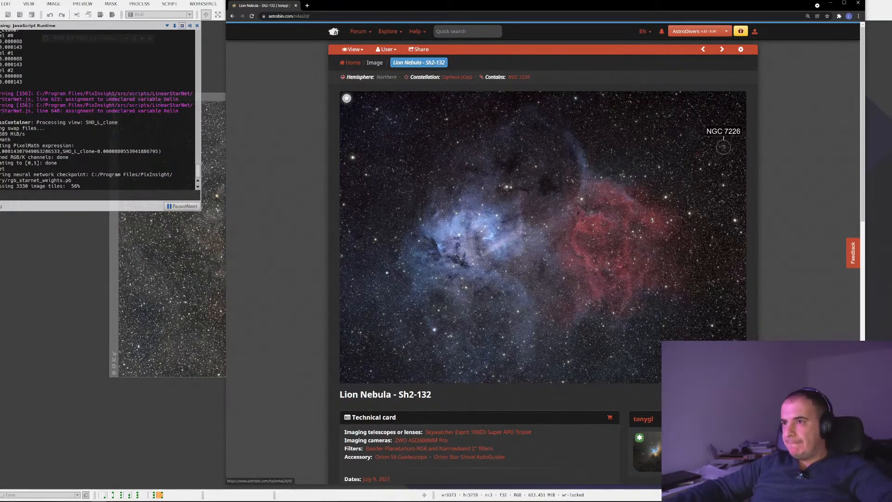
left_click(232, 16)
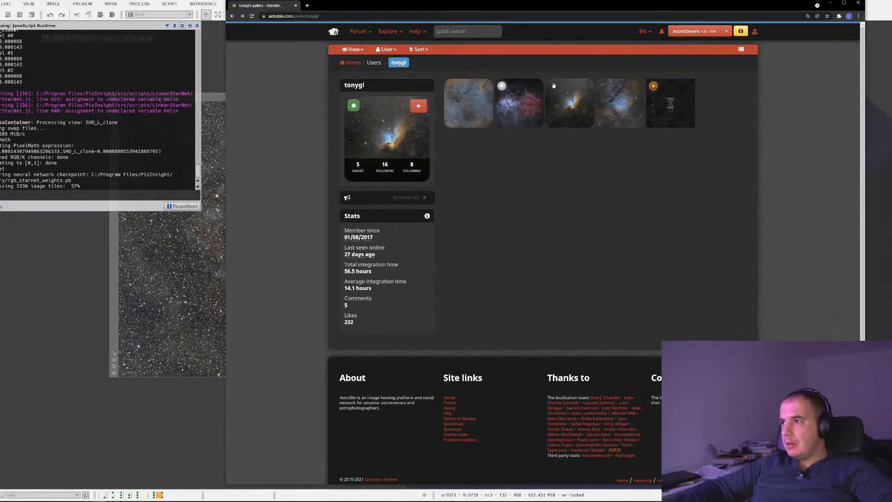
left_click(242, 17)
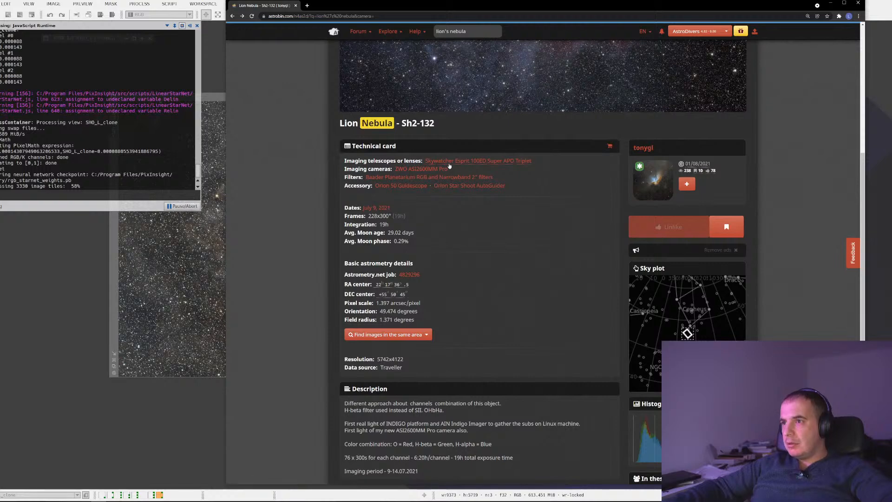
scroll(446, 163, "down", 1)
scroll(450, 166, "down", 4)
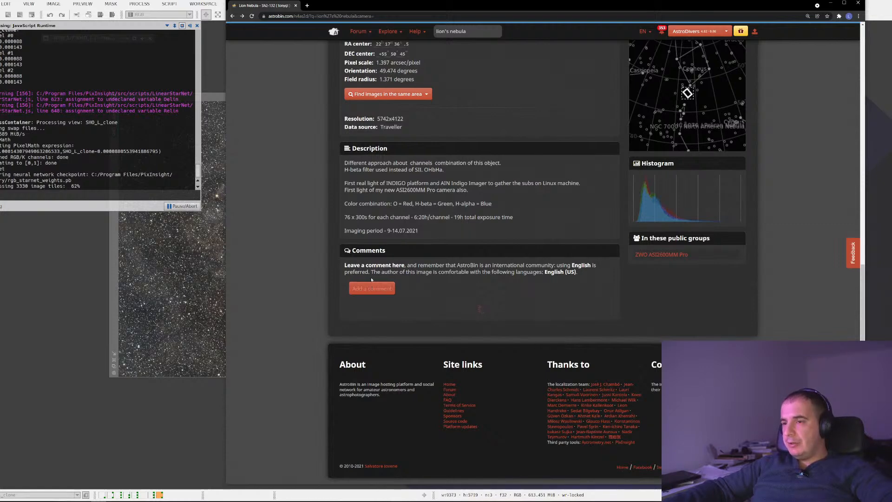
scroll(465, 232, "up", 5)
scroll(498, 225, "up", 4)
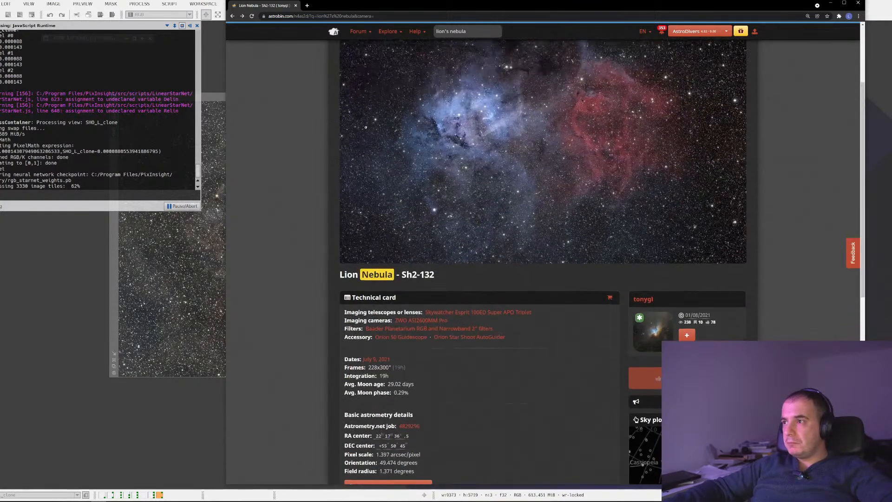
Step: Enlarge the Lion Nebula image and examine the star field in its upper-right corner at full magnification
scroll(466, 88, "up", 1)
scroll(561, 166, "up", 2)
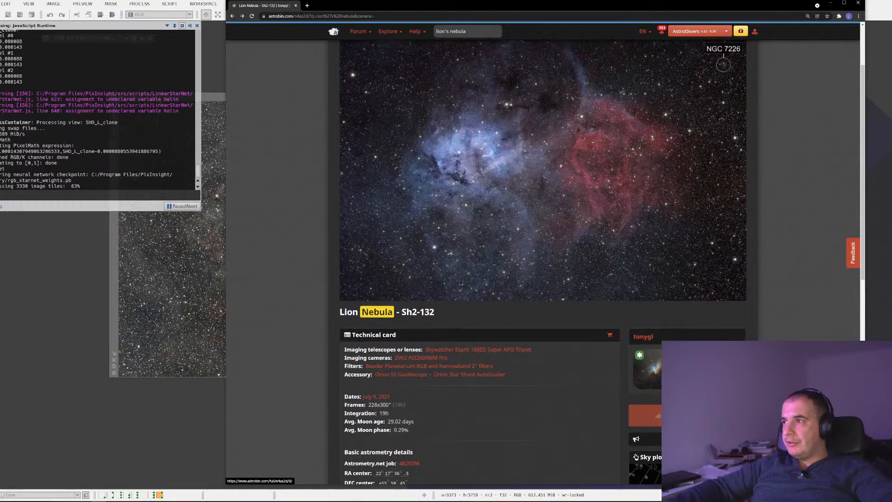
left_click(691, 127)
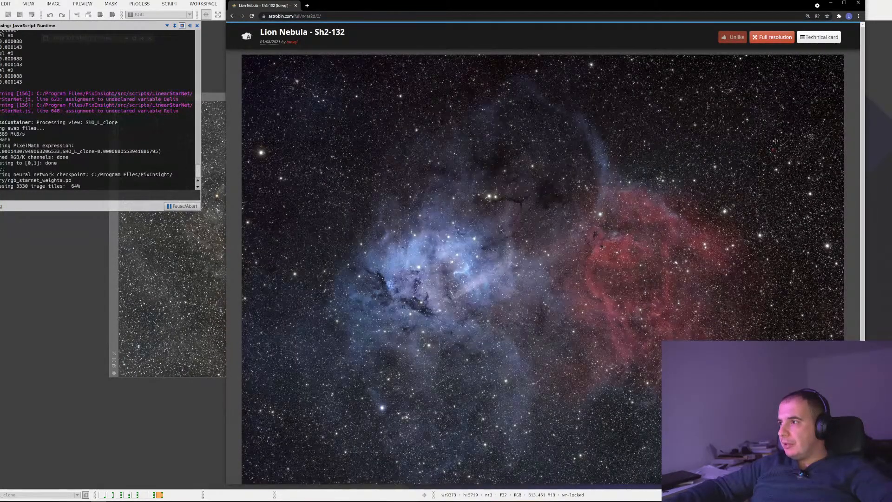
left_click(756, 139)
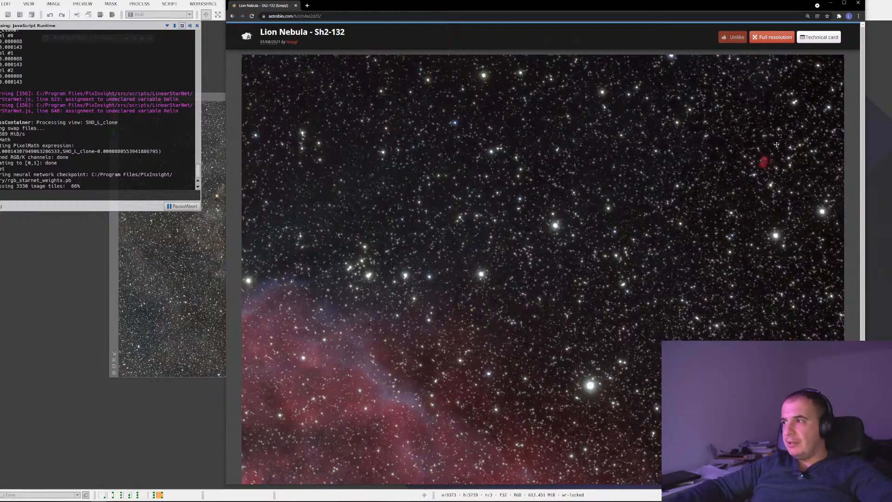
Step: Leave the enlarged Lion Nebula - Sh2-132 picture and go back through its page to the "lion's nebula" search results
left_click(776, 145)
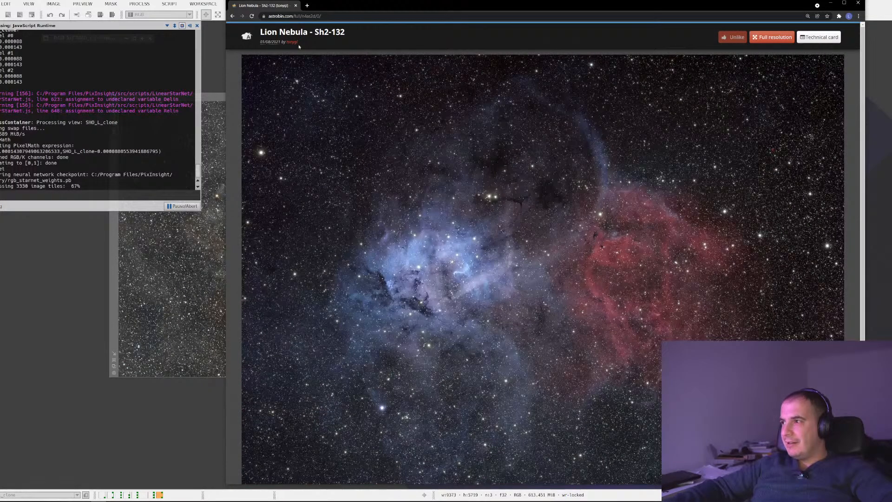
left_click(233, 17)
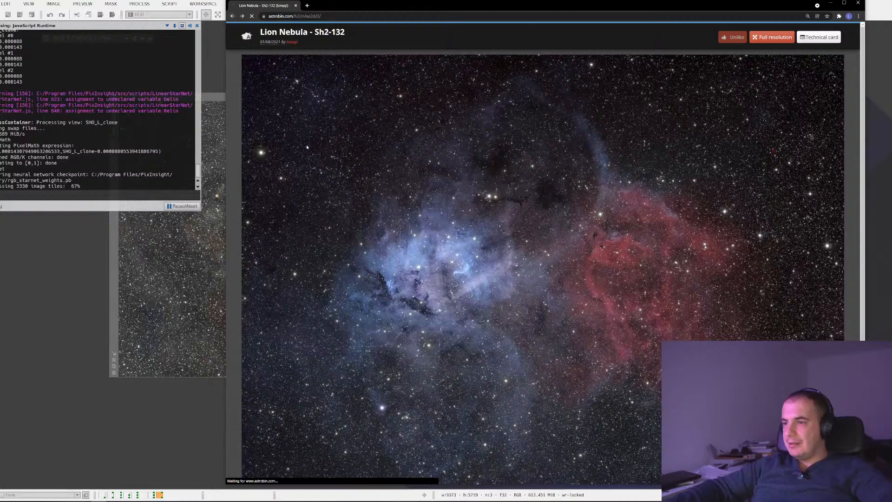
scroll(340, 142, "down", 3)
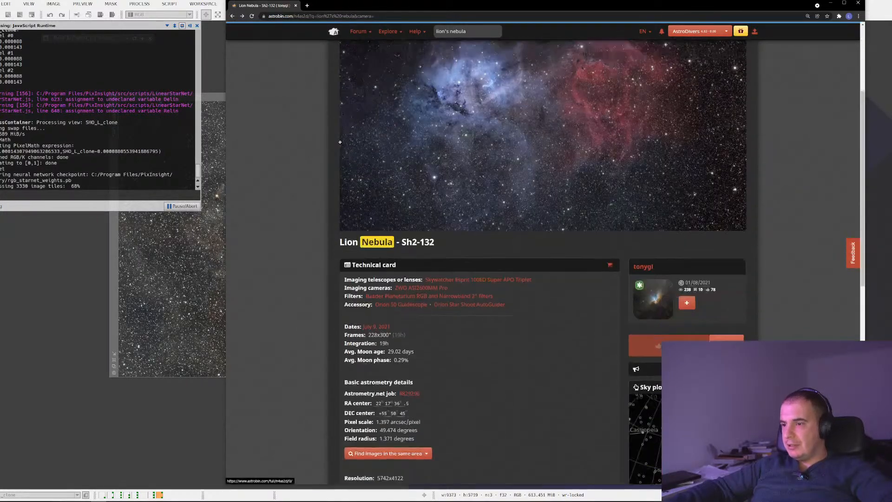
left_click(233, 16)
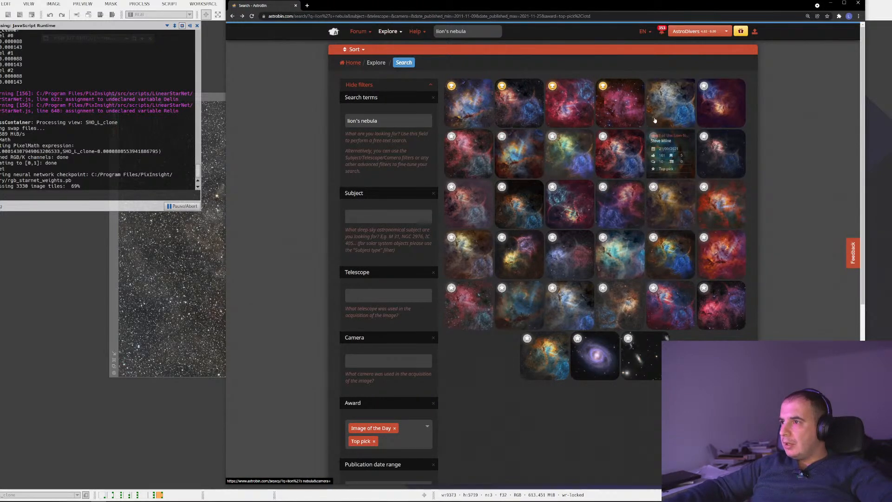
Step: Open the award-winning SH2-132, Lion's mane image from the search results and read its technical card and description
left_click(617, 108)
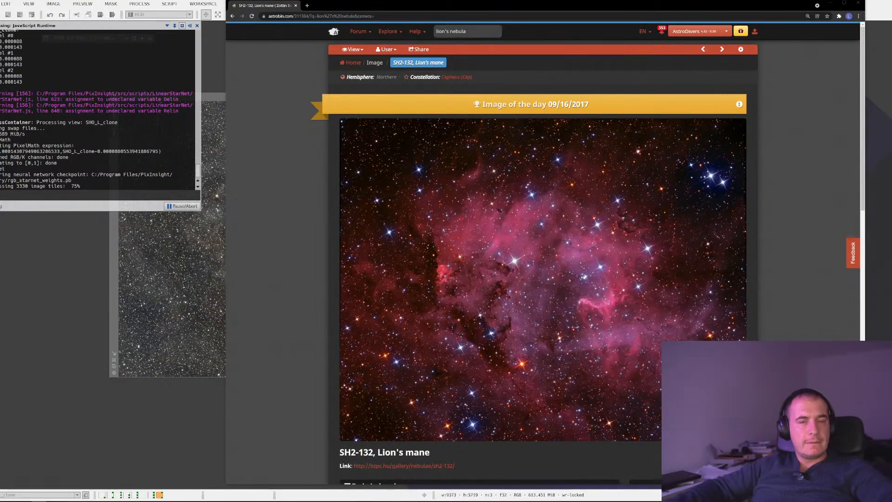
scroll(571, 250, "down", 1)
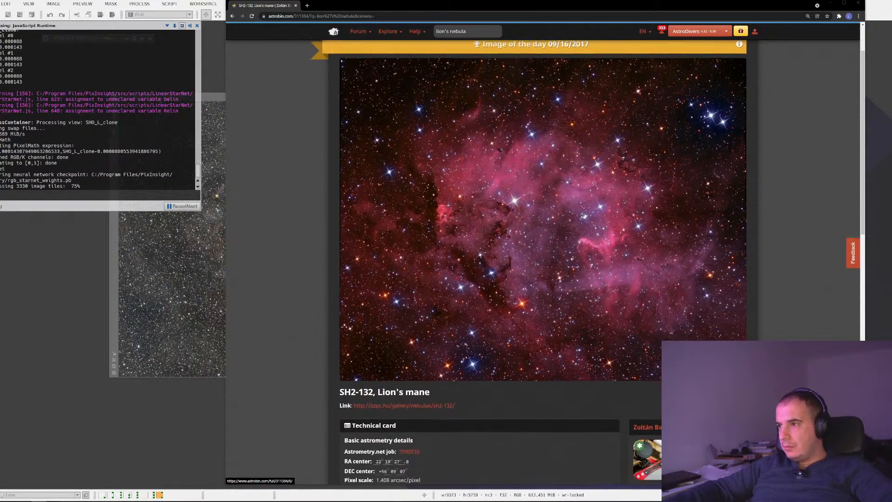
scroll(572, 258, "down", 3)
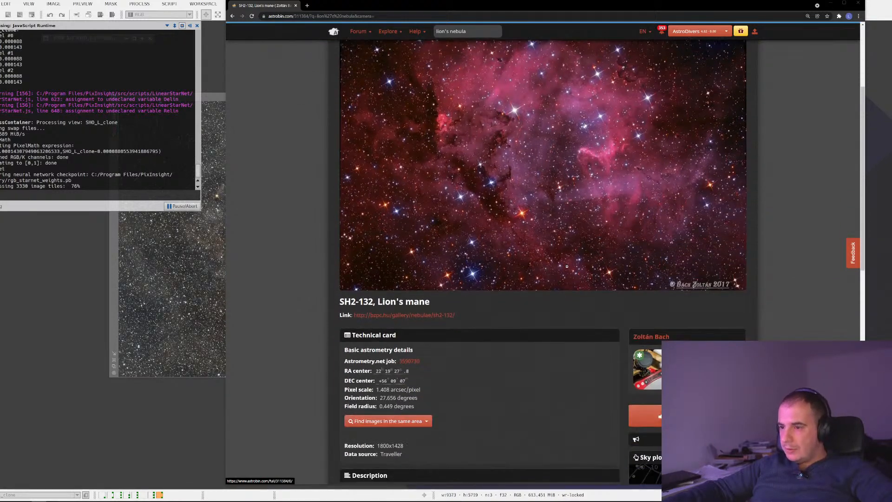
scroll(567, 266, "down", 1)
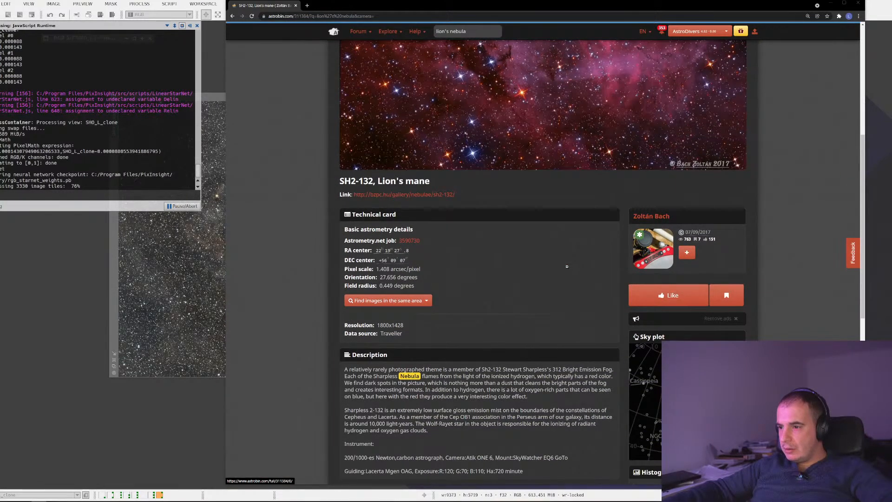
scroll(567, 266, "down", 1)
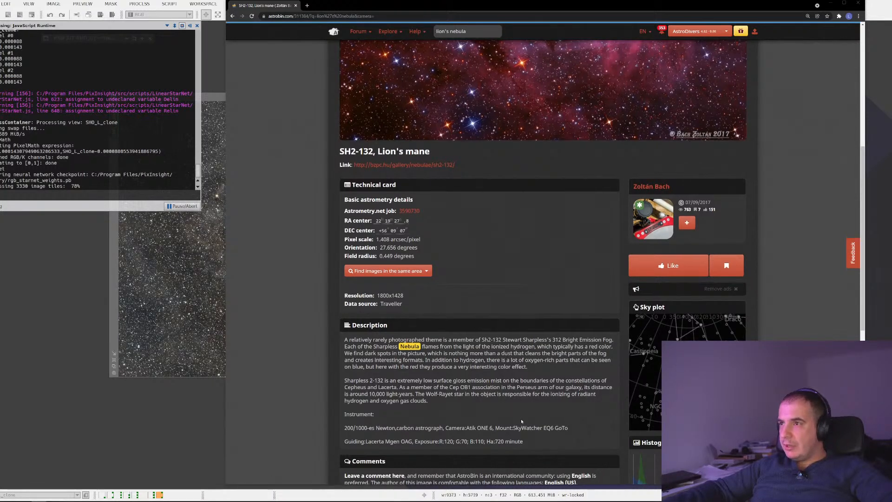
scroll(522, 421, "up", 4)
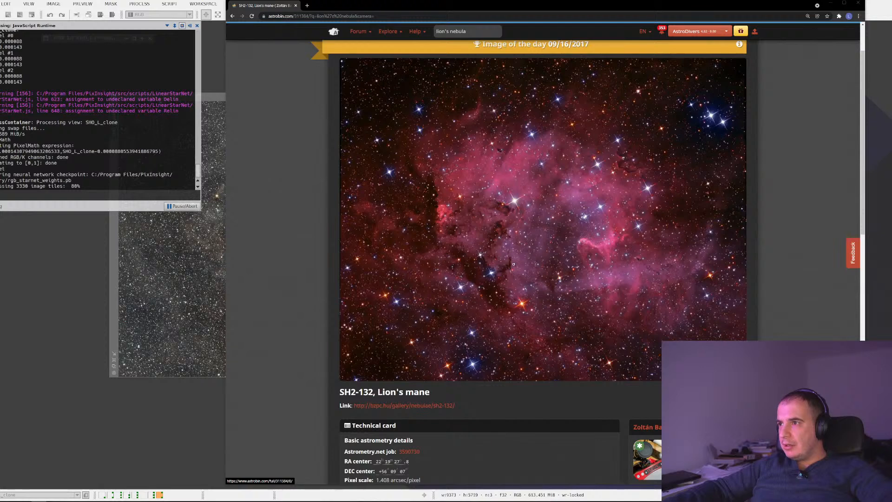
Step: Check the Lion's mane instrument and exposure details against the picture, and return to the search results
scroll(522, 264, "down", 1)
scroll(522, 264, "down", 3)
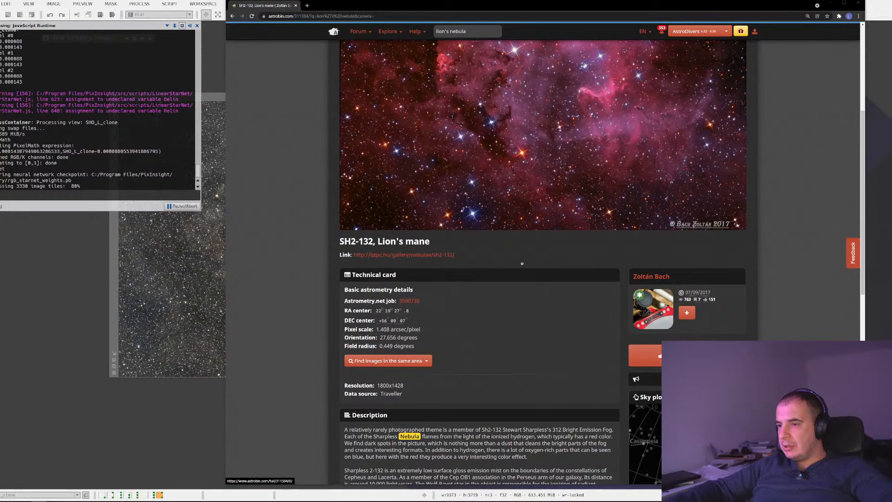
scroll(522, 267, "down", 2)
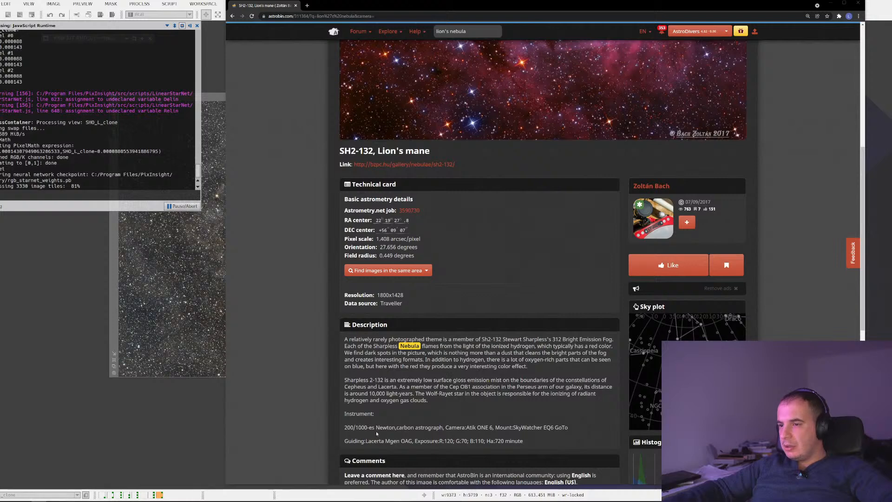
scroll(522, 263, "down", 1)
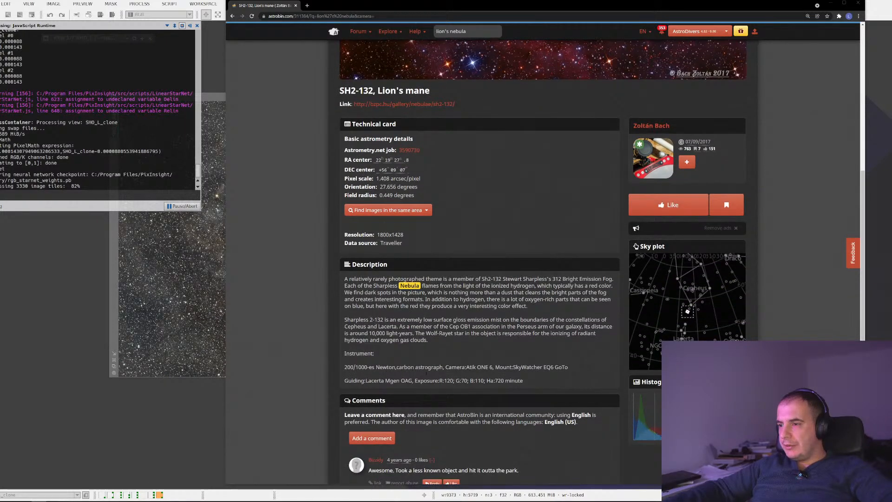
scroll(426, 371, "up", 4)
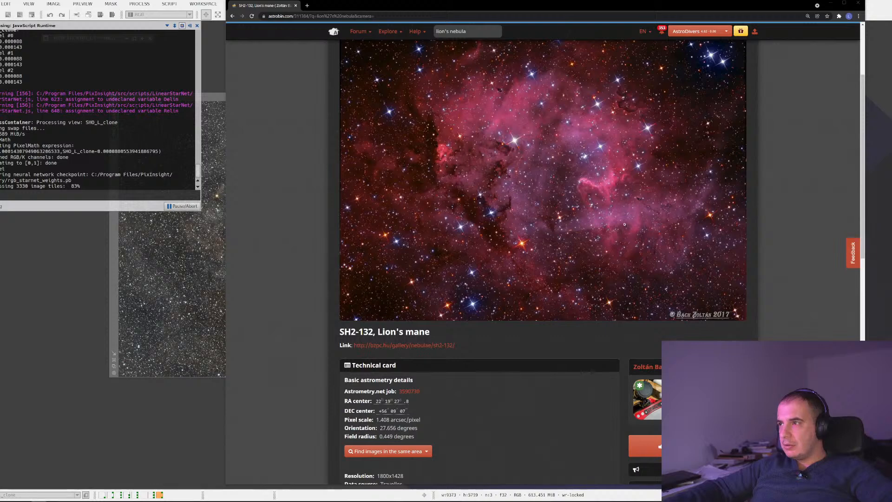
scroll(545, 169, "up", 2)
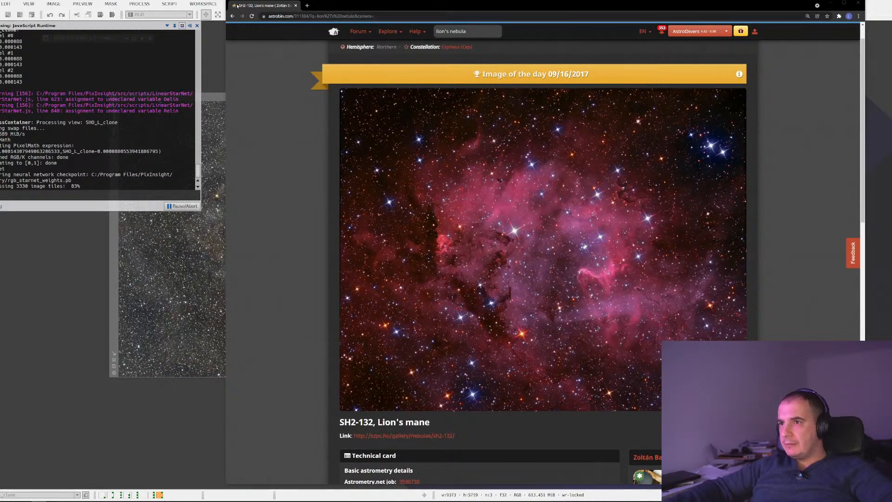
left_click(233, 17)
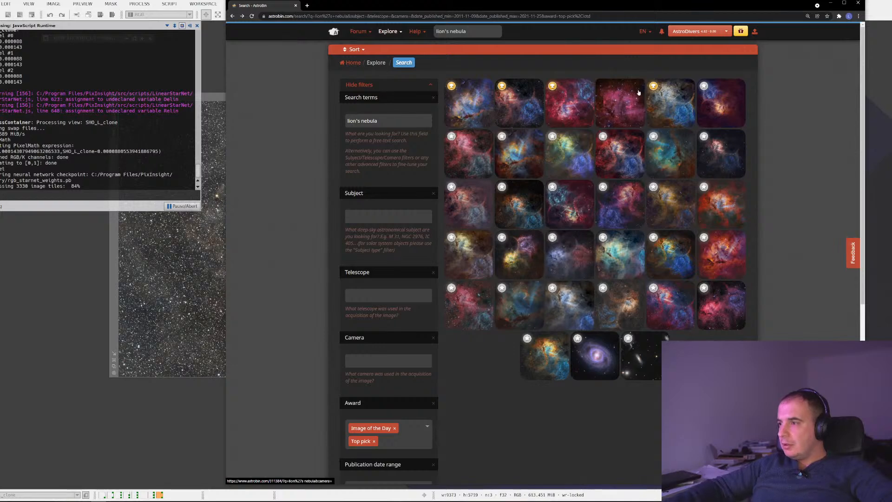
Step: Open the Sh2-132 · Lion Nebula in Cepheus image, check its technical card, and enlarge the picture
left_click(570, 104)
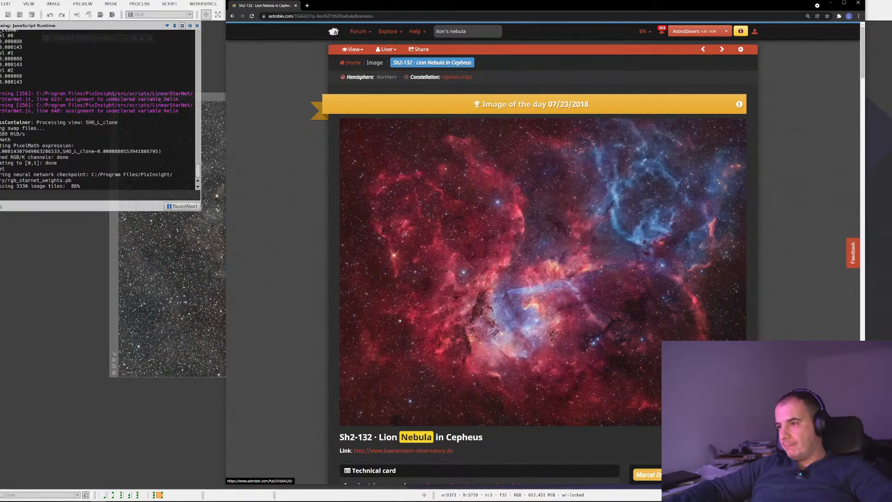
scroll(471, 354, "down", 3)
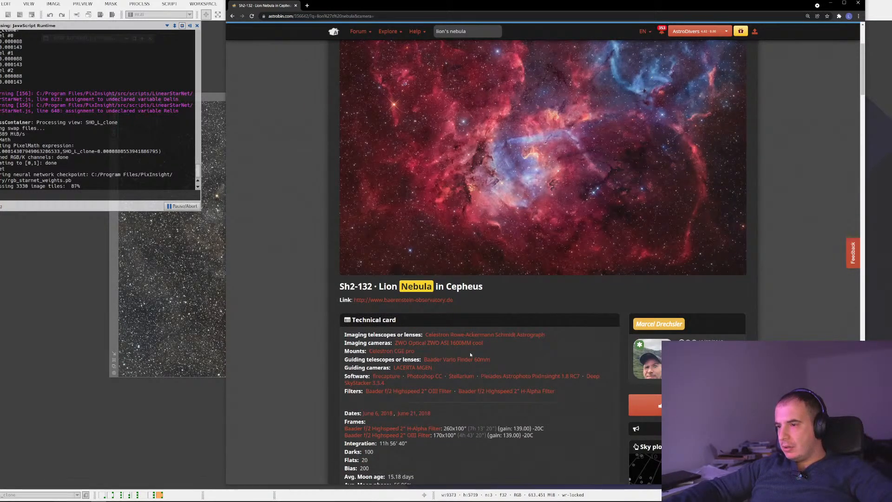
left_click(554, 146)
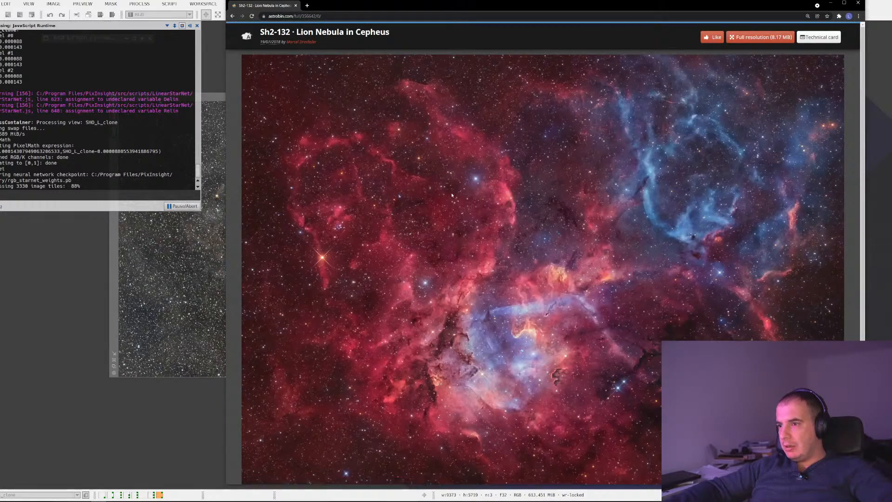
Step: Examine the red nebulosity, blue arc, bright orange star and nebula core at full magnification, returning to the fitted view each time
left_click(495, 336)
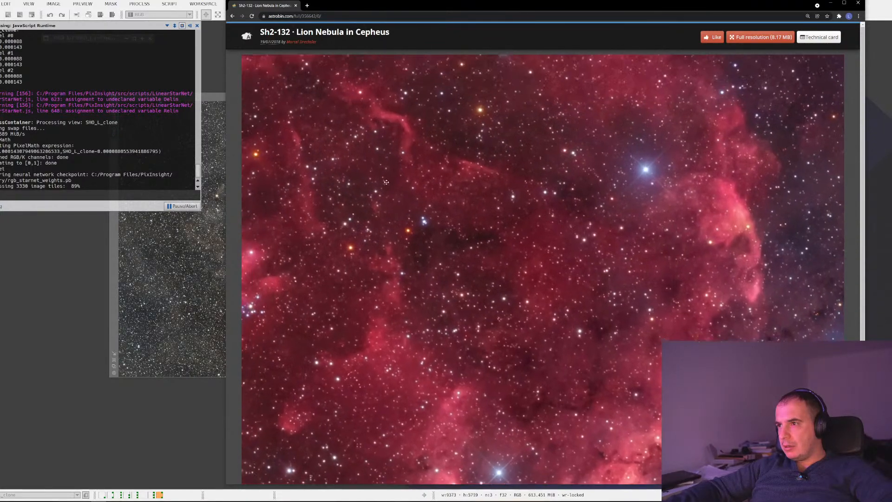
left_click(521, 221)
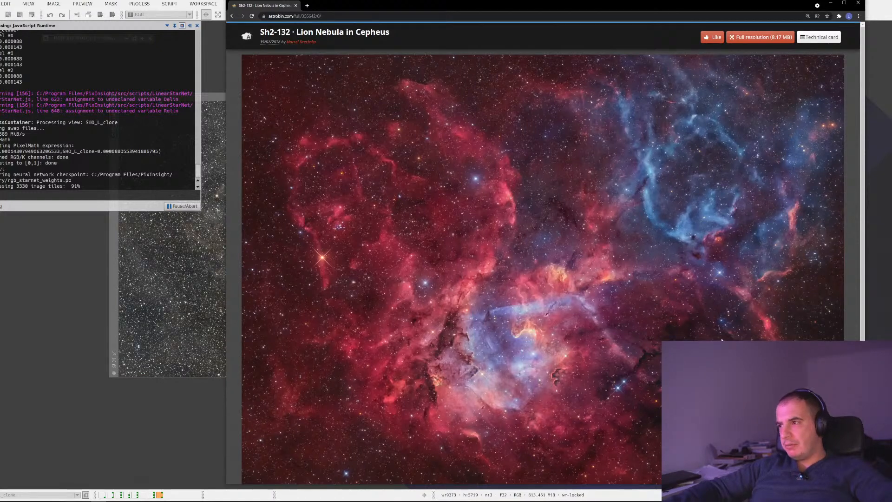
left_click(722, 193)
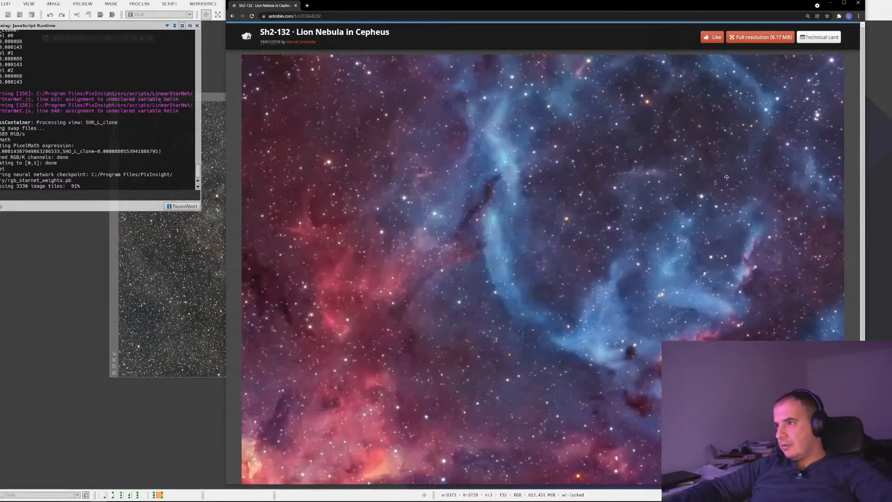
left_click(727, 177)
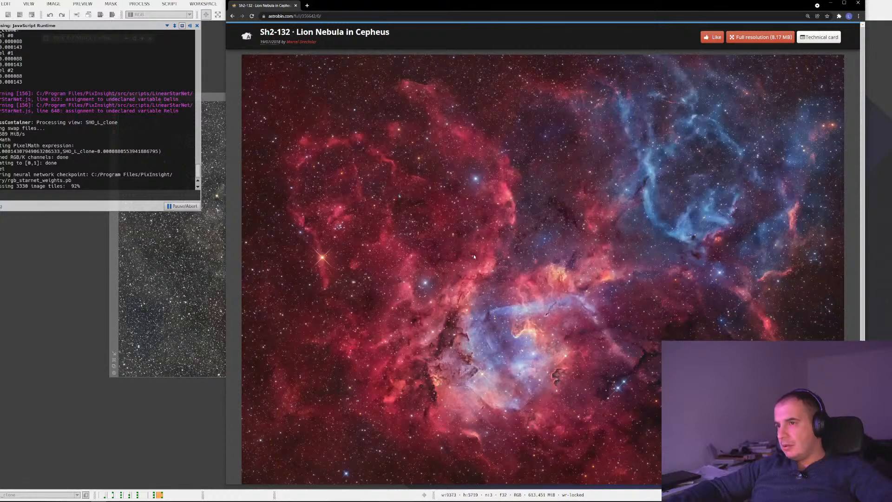
left_click(343, 250)
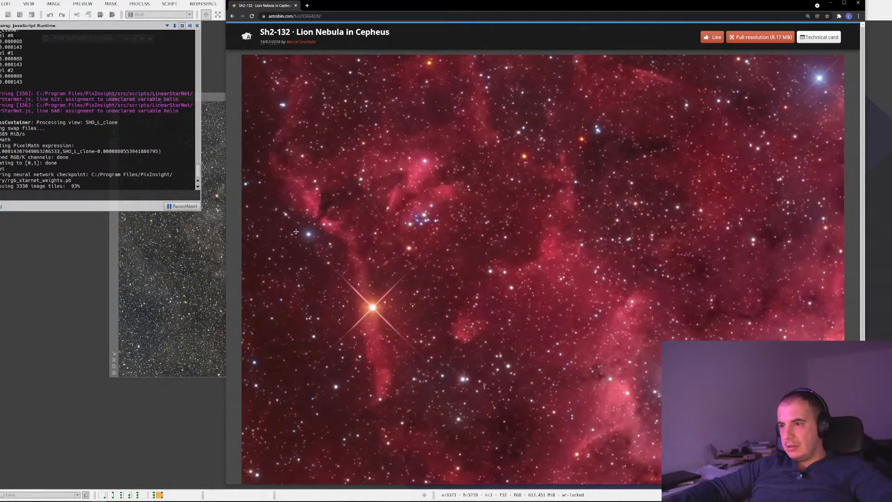
left_click(296, 232)
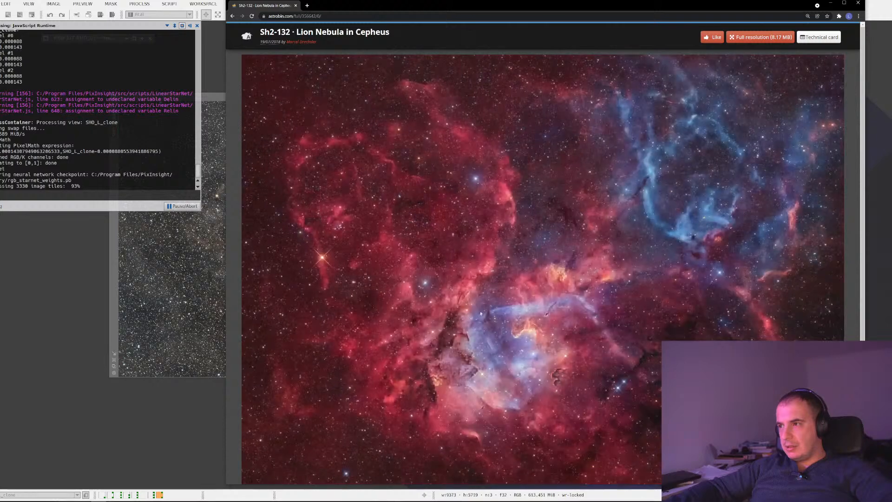
left_click(539, 367)
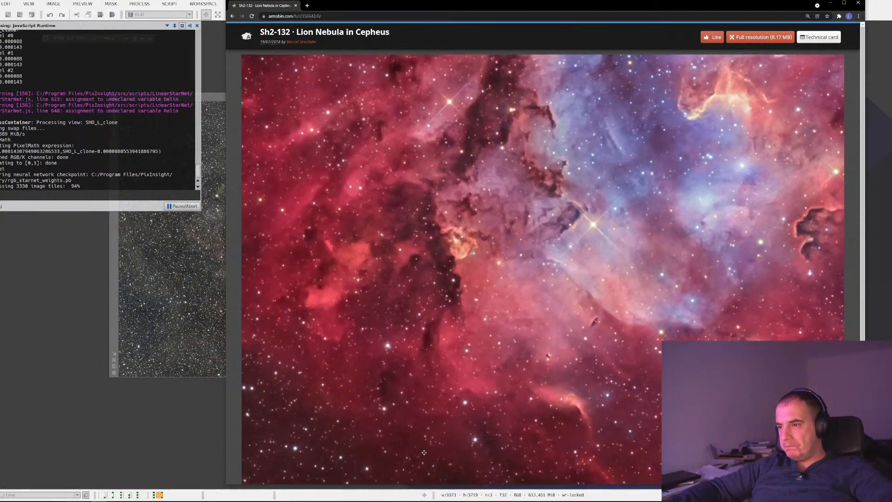
left_click(419, 459)
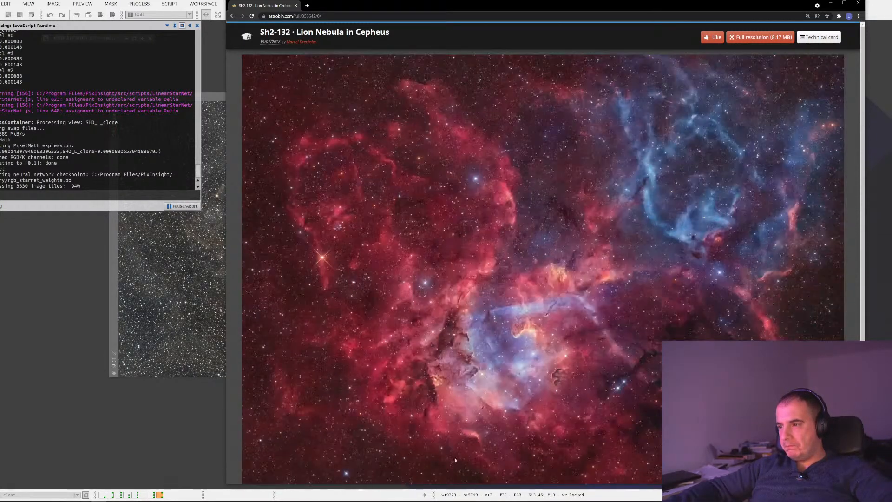
Step: Like the Lion Nebula in Cepheus image, return to its page, and review the filters and frames in its technical card
left_click(712, 37)
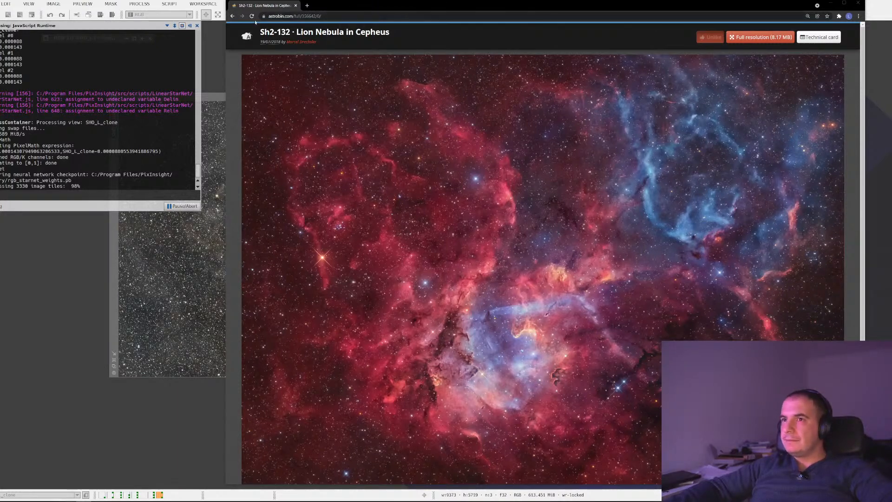
left_click(233, 16)
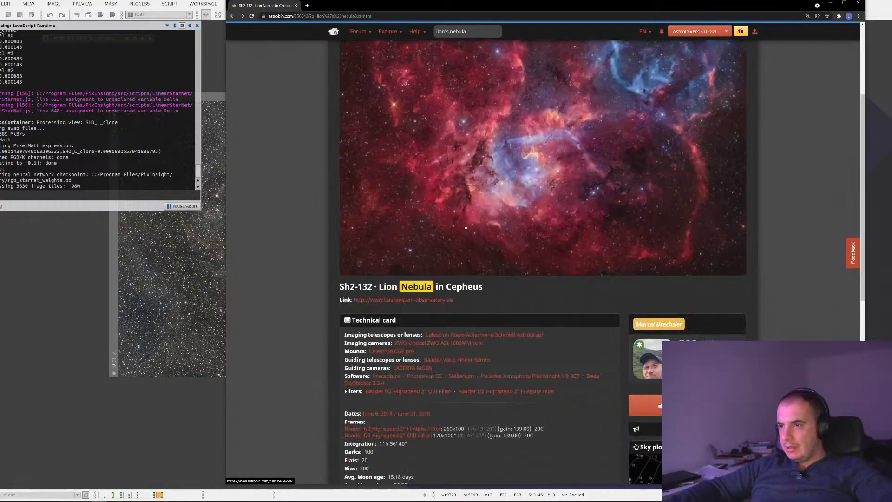
scroll(466, 227, "down", 4)
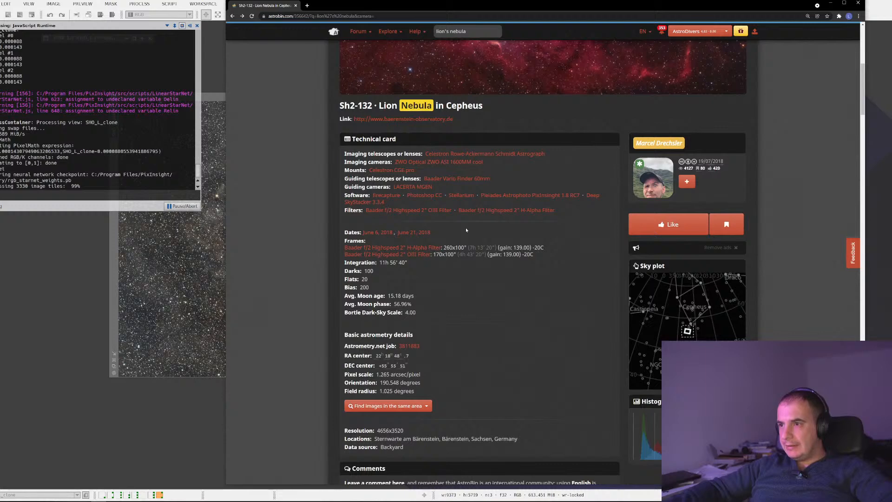
scroll(465, 263, "up", 4)
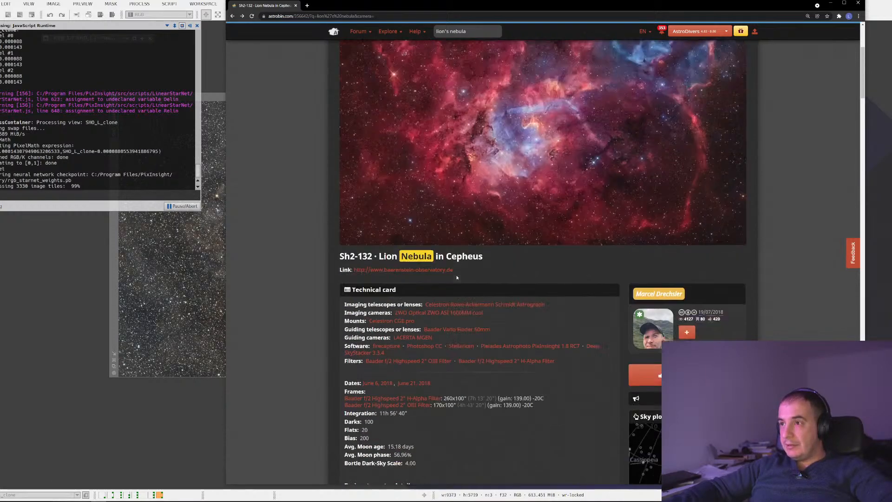
scroll(456, 273, "down", 3)
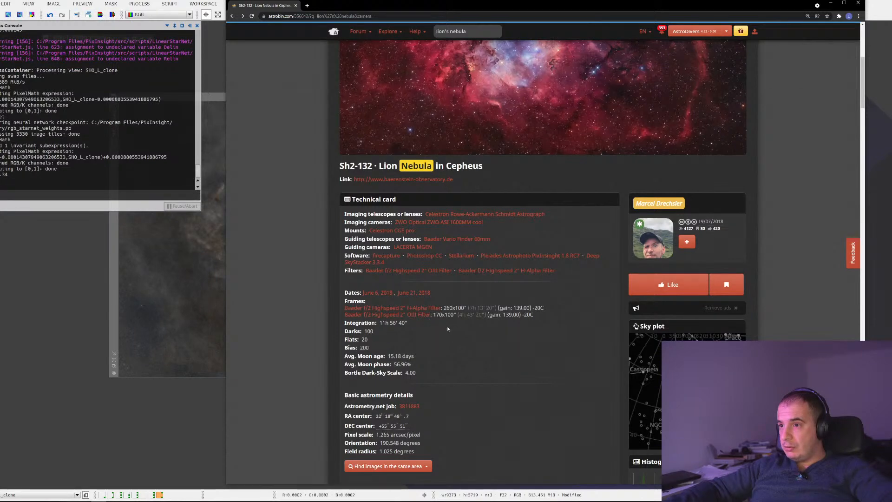
scroll(499, 273, "up", 5)
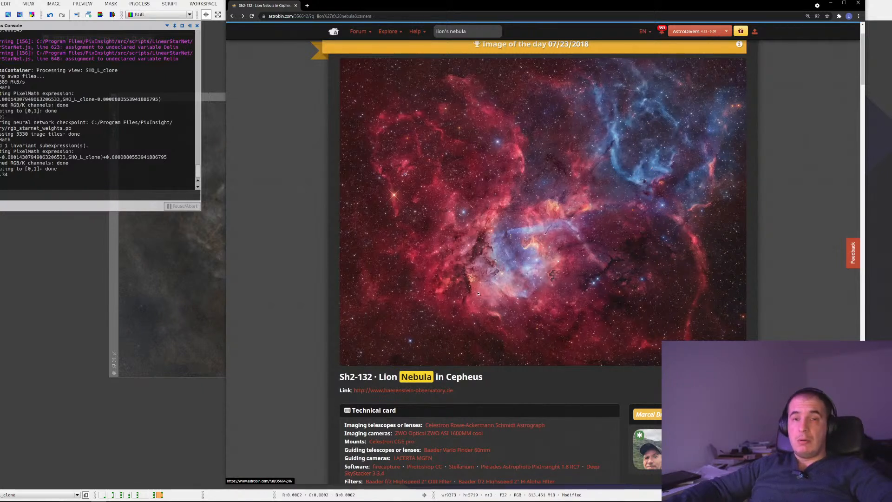
Step: Switch to PixInsight and inspect the outer background of the starless SHO_L_clone image for leftover stars at up to 2:1 magnification
left_click(163, 255)
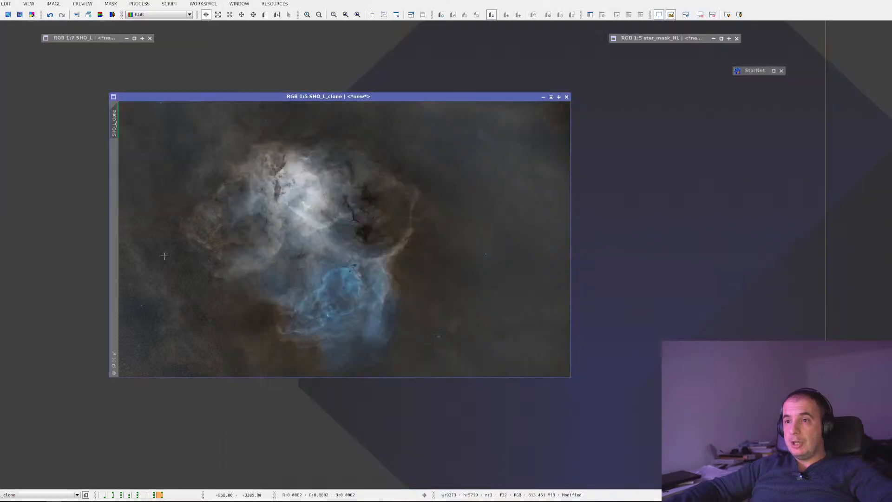
scroll(388, 303, "up", 4)
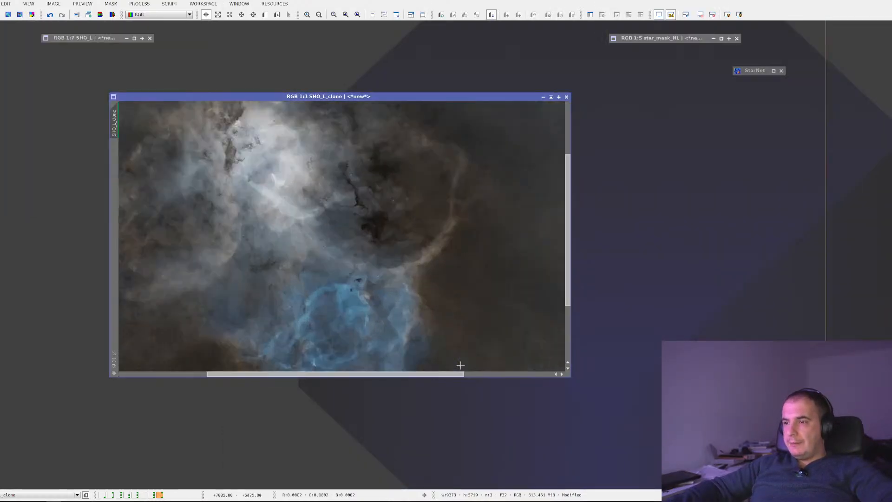
left_click_drag(485, 355, 261, 95)
left_click_drag(491, 214, 170, 27)
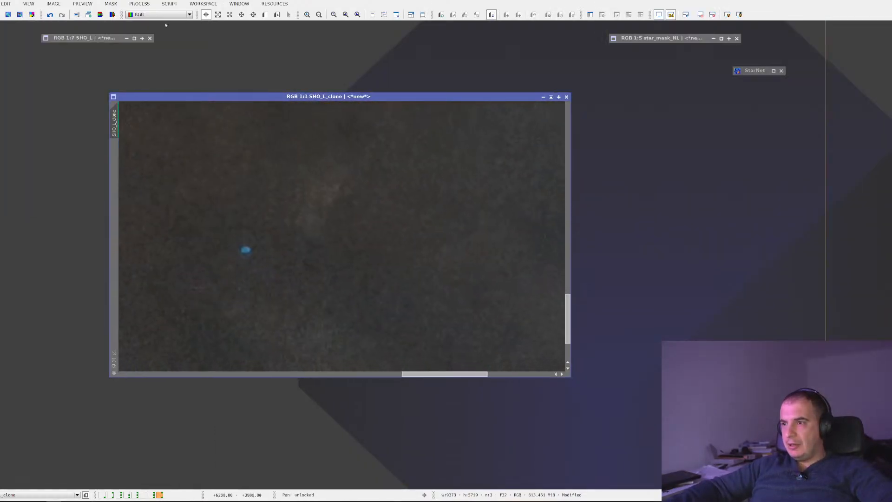
scroll(223, 219, "up", 1)
left_click_drag(225, 265, 474, 223)
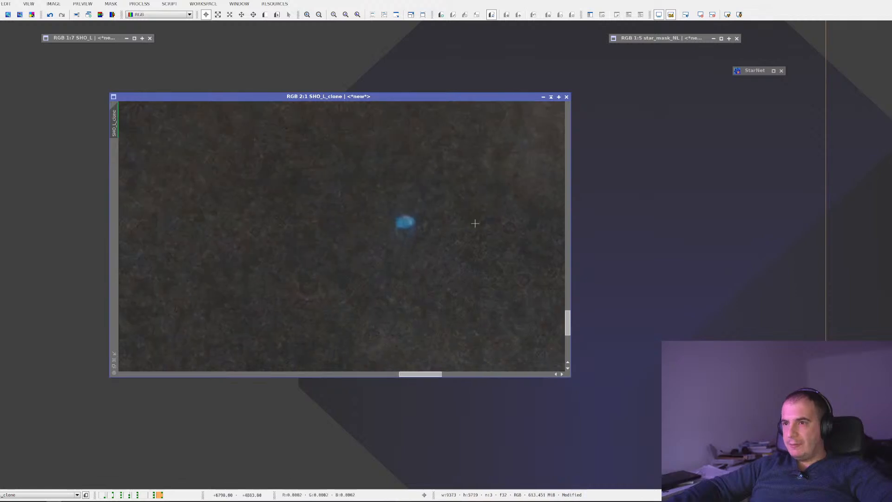
scroll(446, 218, "down", 4)
scroll(209, 206, "down", 1)
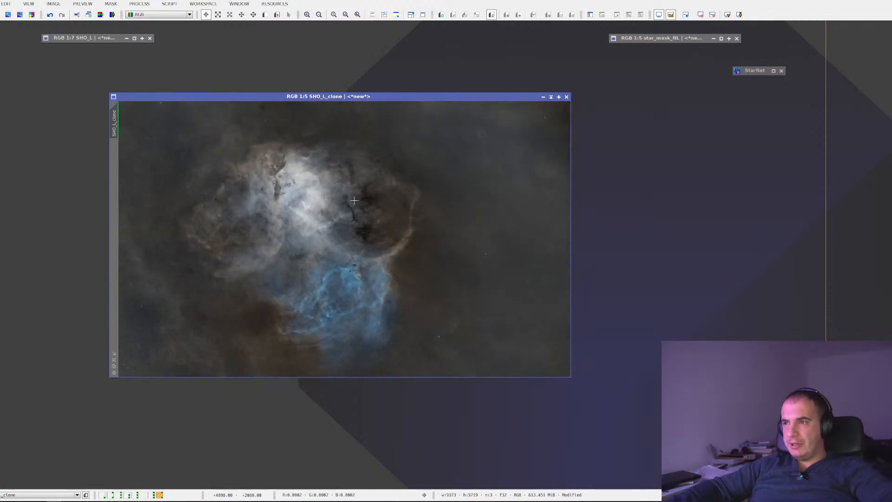
Step: Inspect the dark dust lanes beside the nebula core in SHO_L_clone at 1:1 for star removal residue
scroll(355, 200, "down", 1)
scroll(351, 209, "up", 1)
scroll(411, 207, "up", 1)
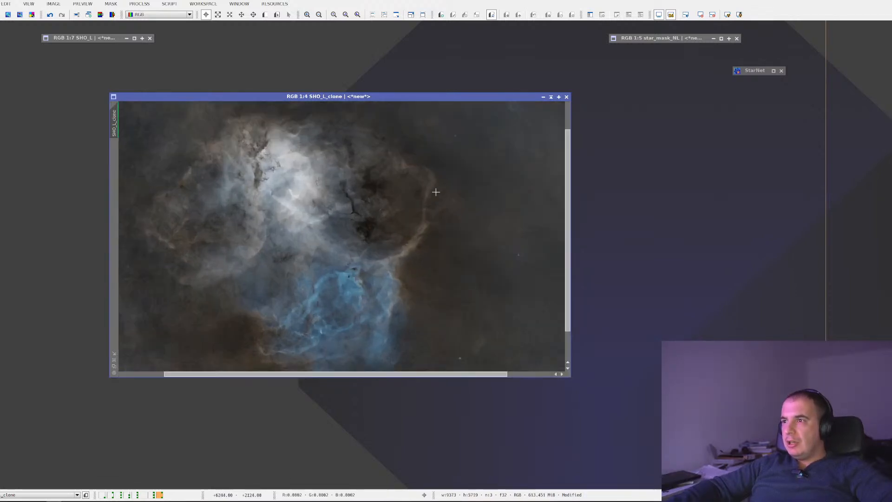
scroll(436, 192, "up", 3)
left_click_drag(508, 153, 155, 400)
left_click_drag(299, 310, 587, 119)
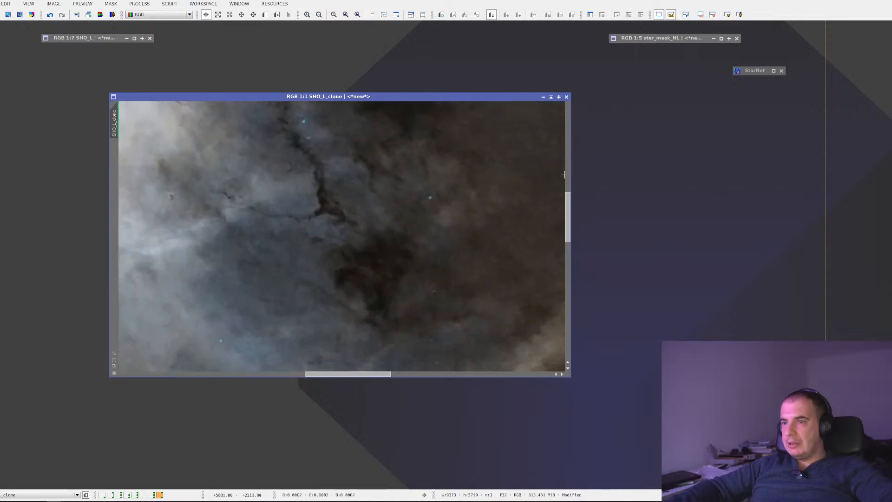
left_click_drag(389, 188, 524, 294)
scroll(467, 261, "down", 2)
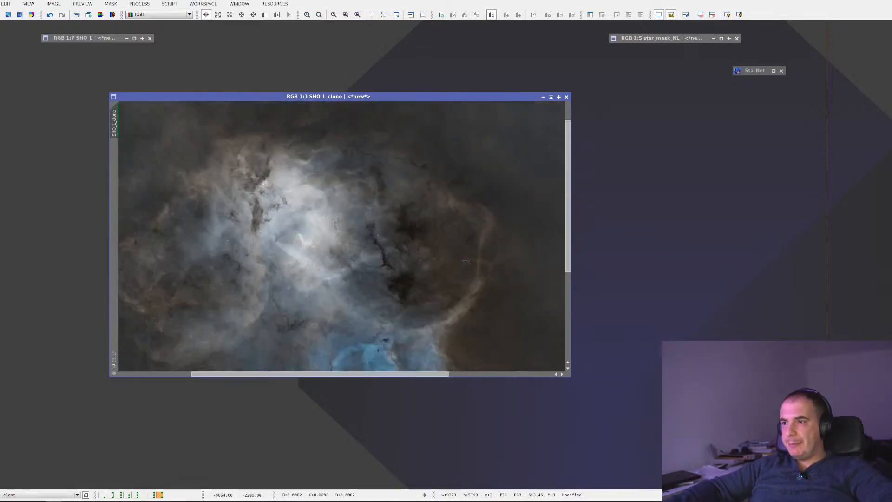
scroll(425, 267, "down", 1)
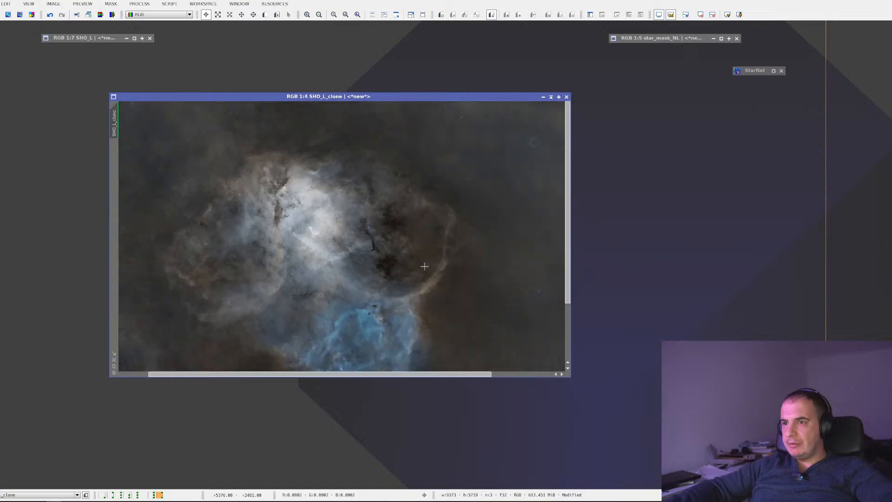
Step: Examine the bright core and adjacent blue-grey nebulosity of SHO_L_clone up close for star remnants
scroll(389, 272, "up", 2)
scroll(200, 228, "up", 2)
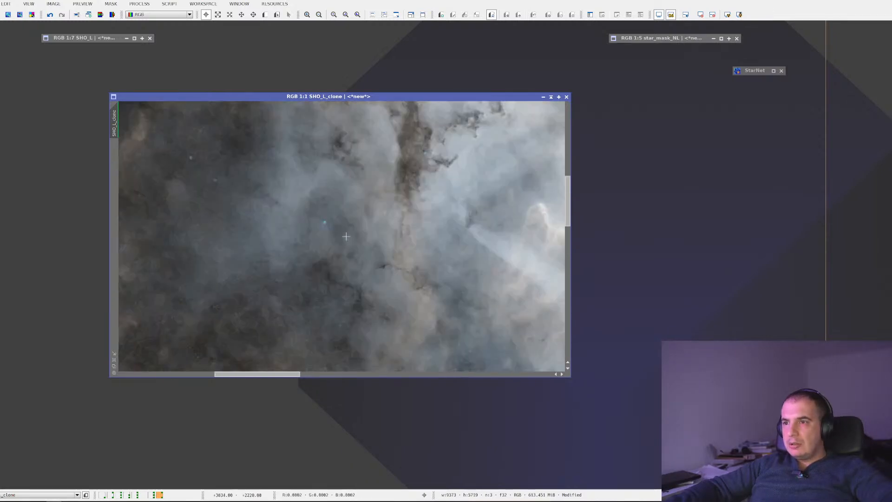
scroll(334, 234, "down", 2)
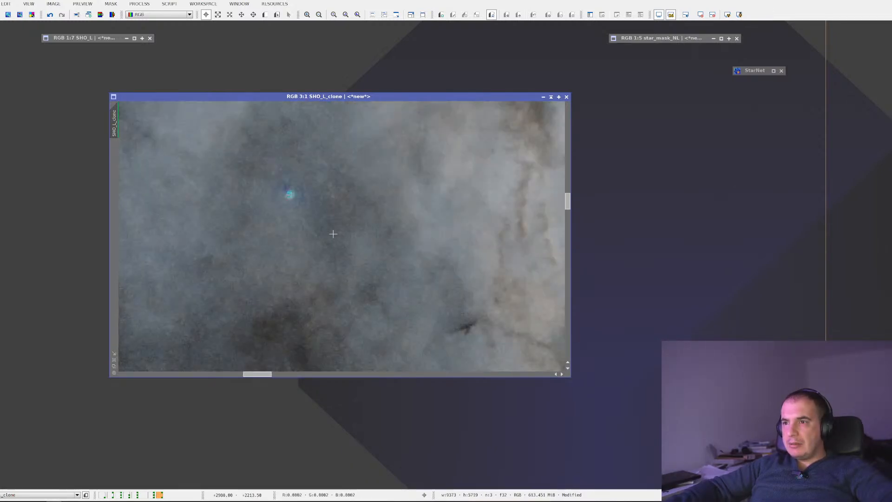
left_click_drag(398, 200, 310, 185)
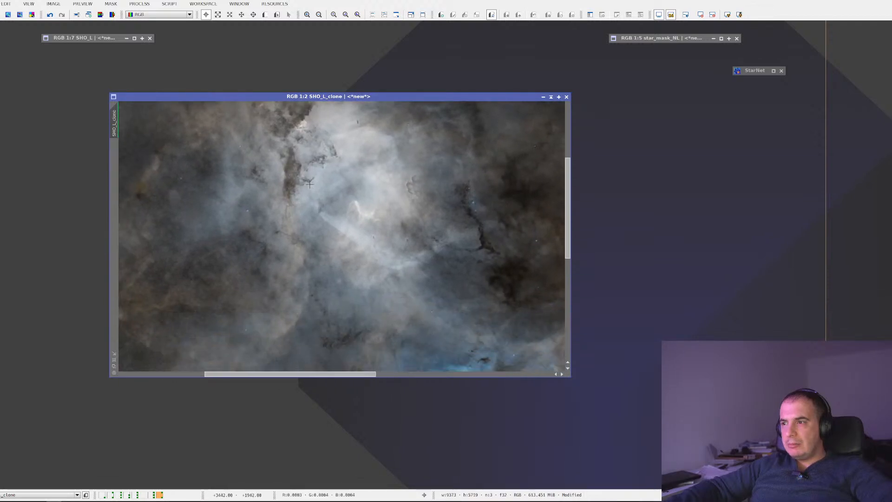
scroll(359, 194, "down", 1)
scroll(404, 159, "up", 1)
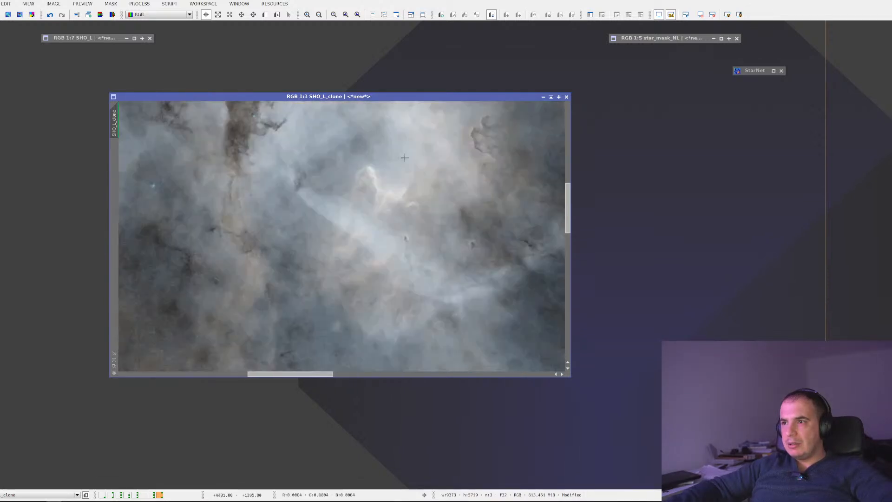
scroll(403, 159, "down", 1)
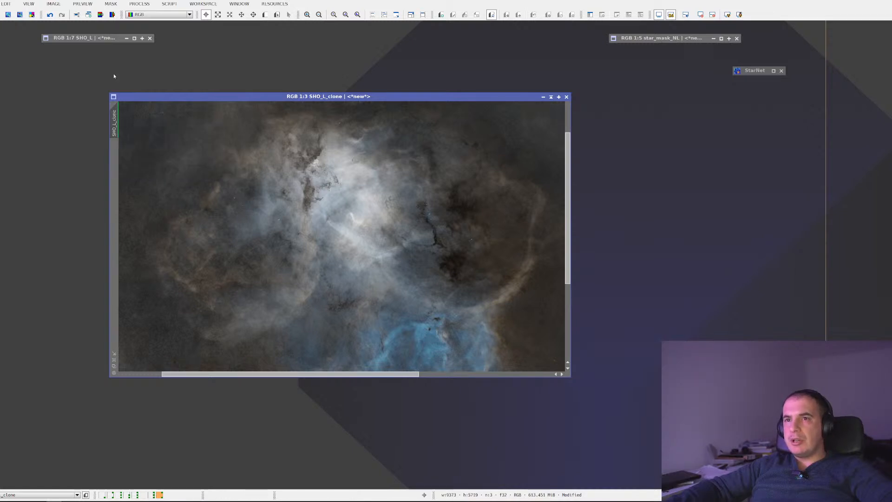
Step: Duplicate the SHO_L image with stars and arrange the copy beside the starless SHO_L_clone, with the original iconized
double_click(95, 38)
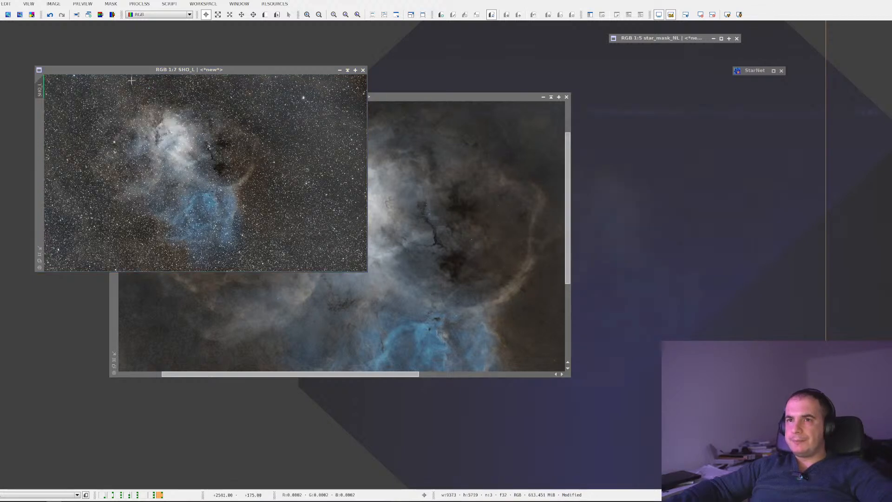
left_click(348, 71)
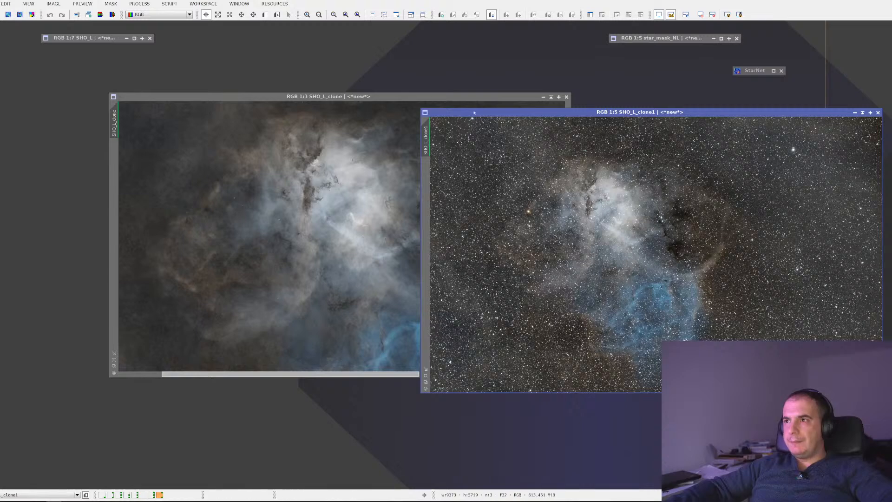
left_click_drag(475, 112, 202, 92)
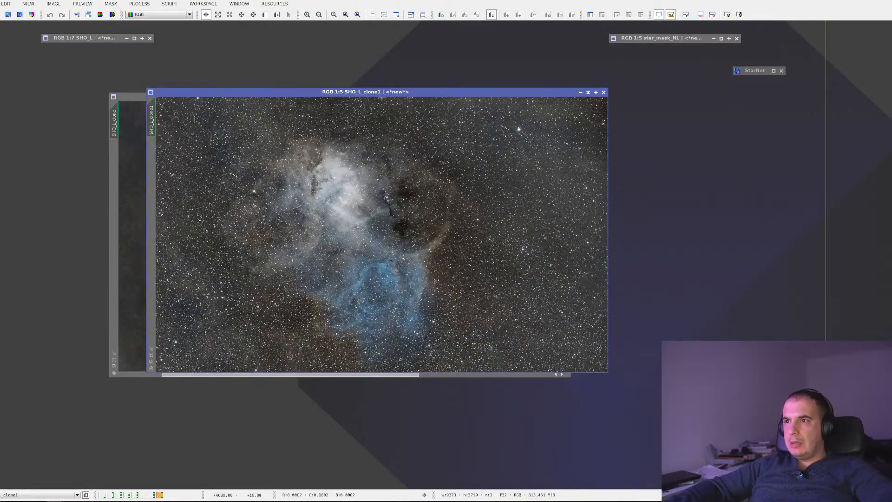
left_click_drag(403, 92, 615, 132)
left_click_drag(241, 100, 96, 100)
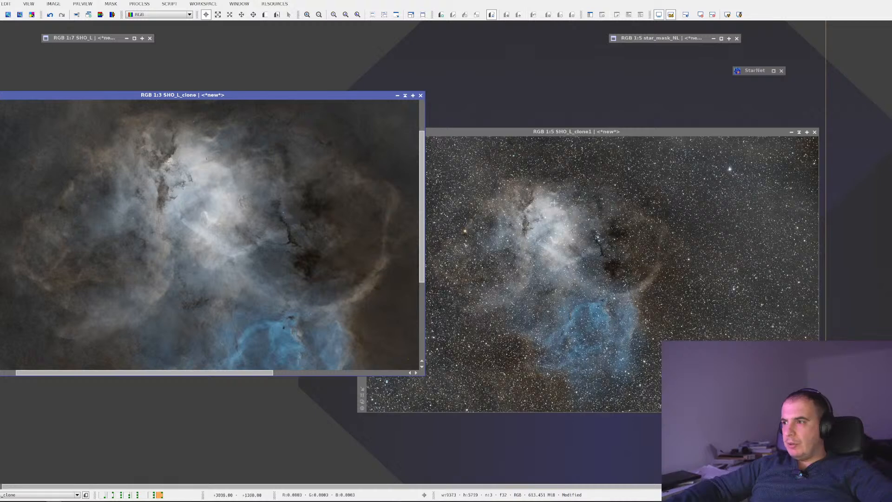
left_click_drag(610, 133, 487, 95)
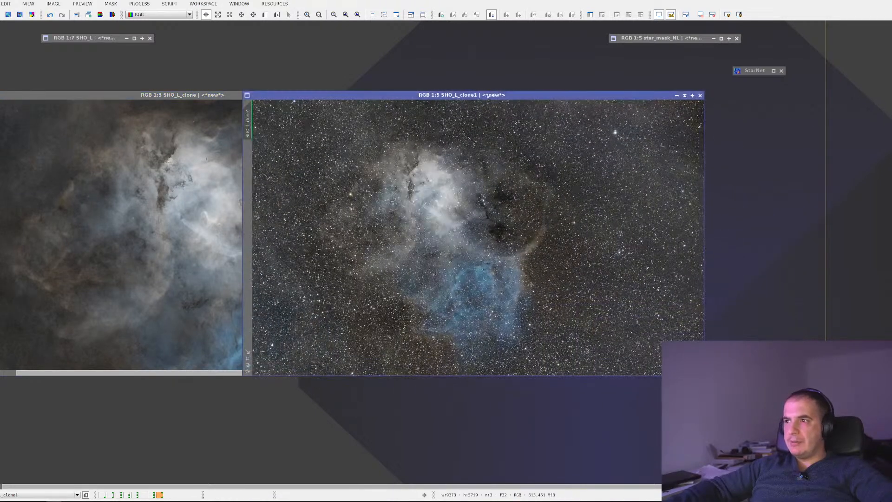
left_click(149, 5)
mouse_move(160, 15)
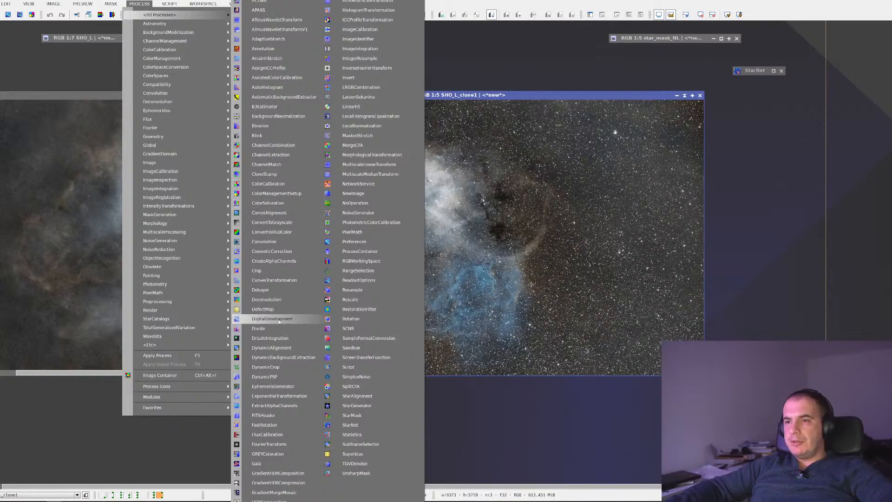
left_click(266, 367)
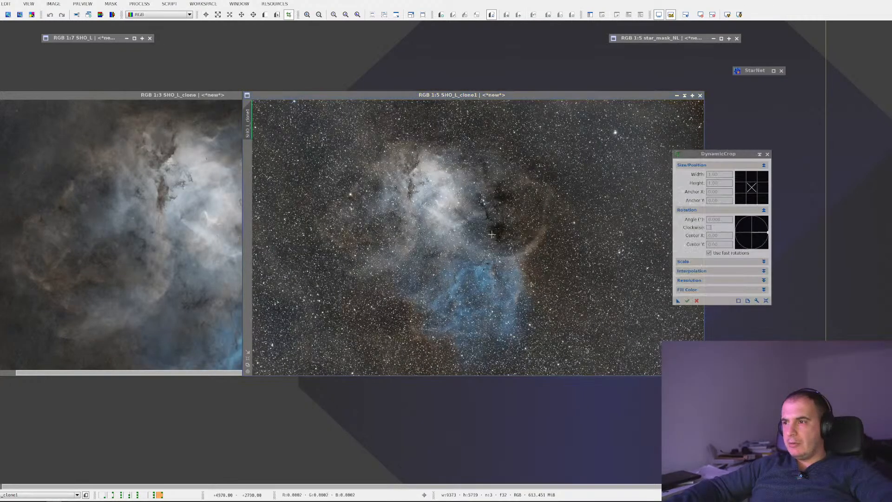
left_click(579, 264)
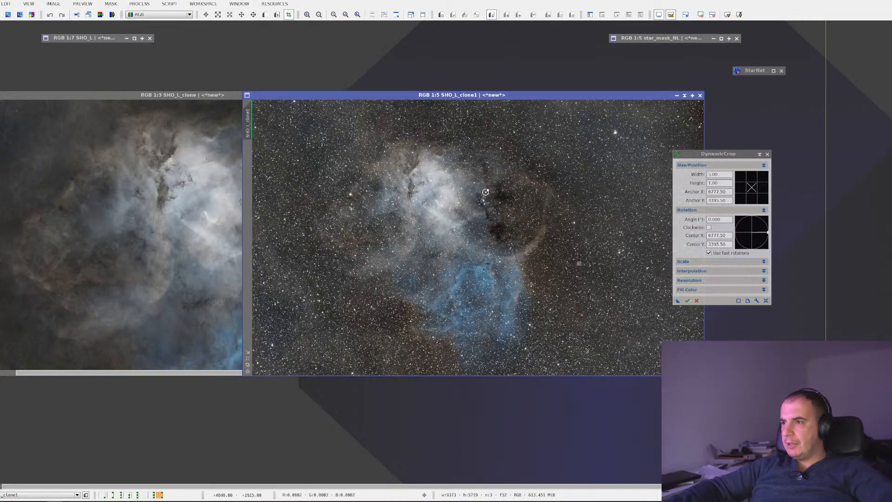
left_click(696, 301)
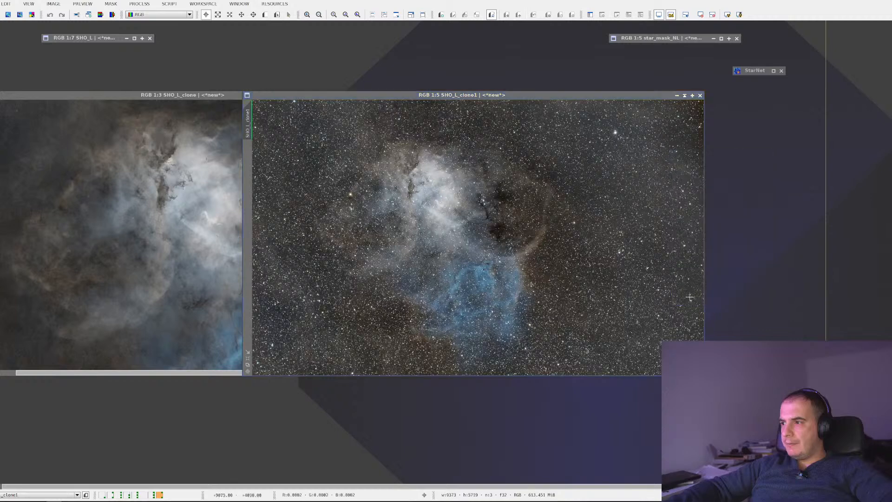
Step: Crop SHO_L_clone1 with DynamicCrop to about 495 × 535 pixels around the bright blue stars by the dark lane
left_click(495, 208)
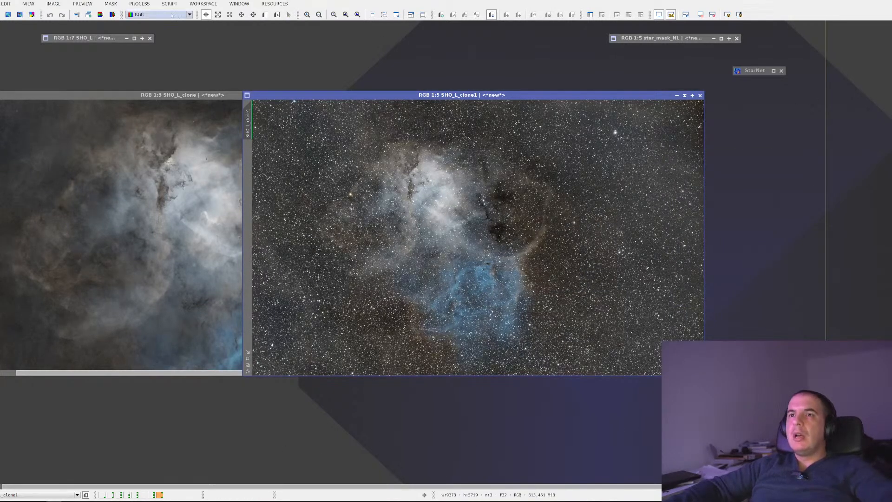
left_click(148, 7)
mouse_move(161, 14)
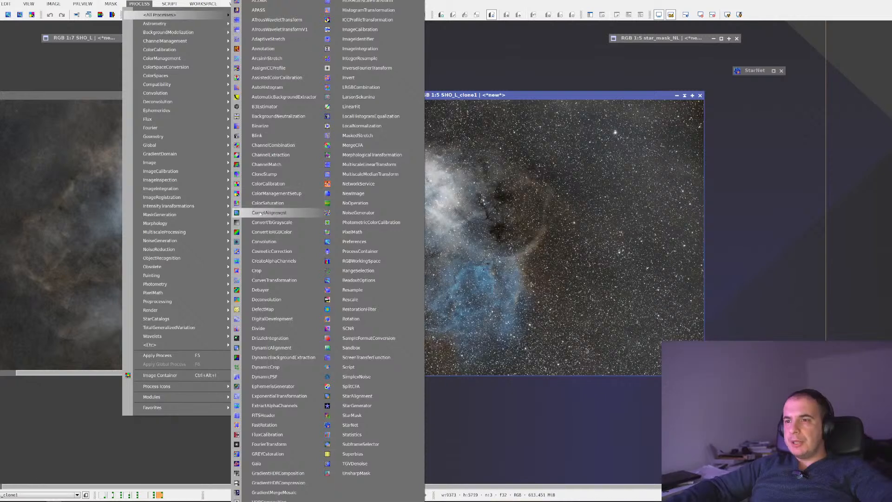
left_click(279, 367)
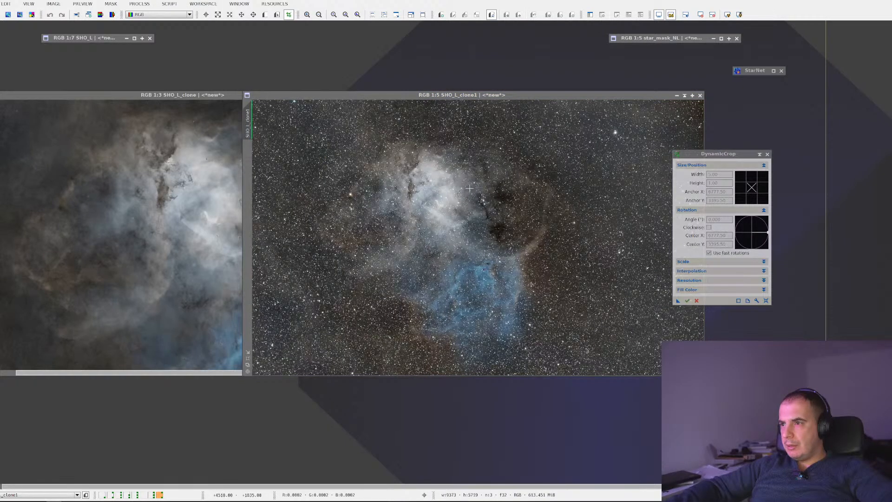
left_click_drag(470, 188, 494, 214)
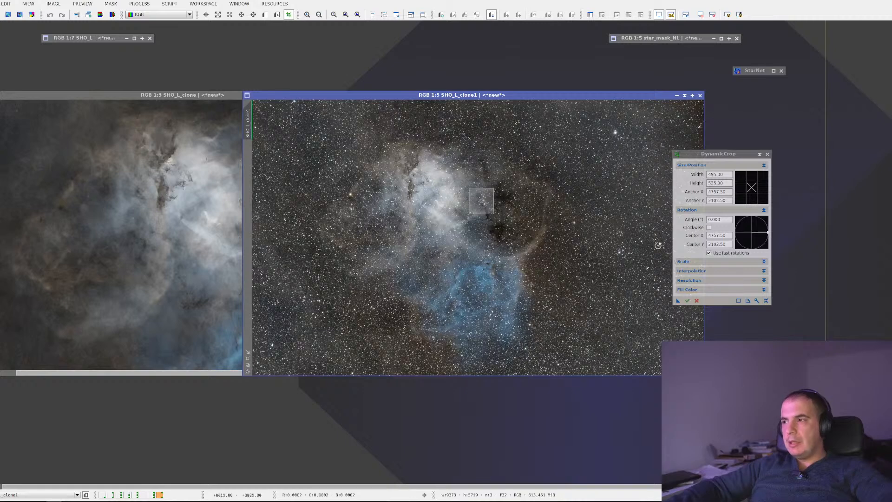
left_click(687, 301)
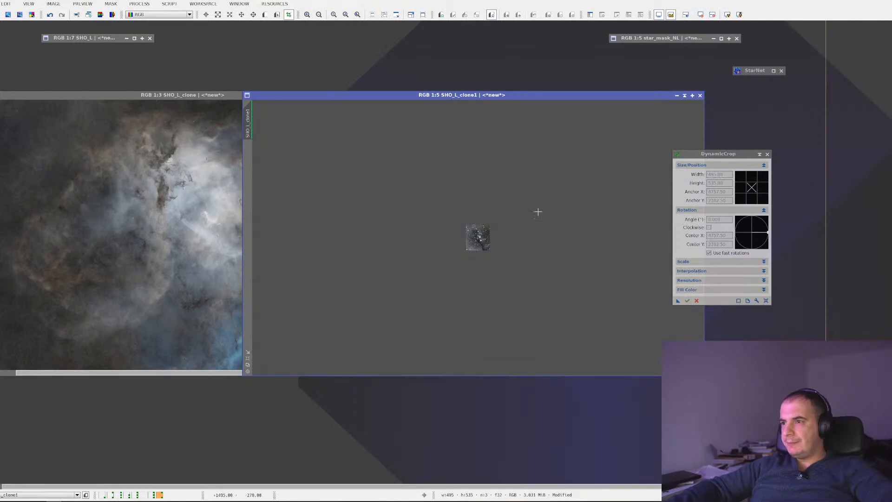
Step: Compare the bright blue stars in the cropped SHO_L_clone1 with the same area of the starless SHO_L_clone, both at 3:1
scroll(499, 233, "up", 6)
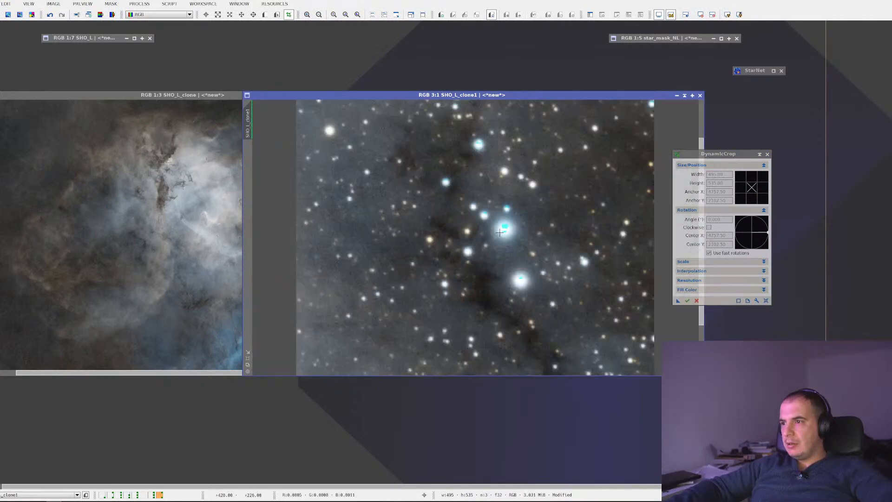
scroll(505, 238, "down", 1)
scroll(505, 237, "up", 1)
scroll(191, 214, "up", 1)
left_click_drag(301, 217, 130, 238)
scroll(131, 238, "up", 2)
left_click_drag(70, 201, 159, 250)
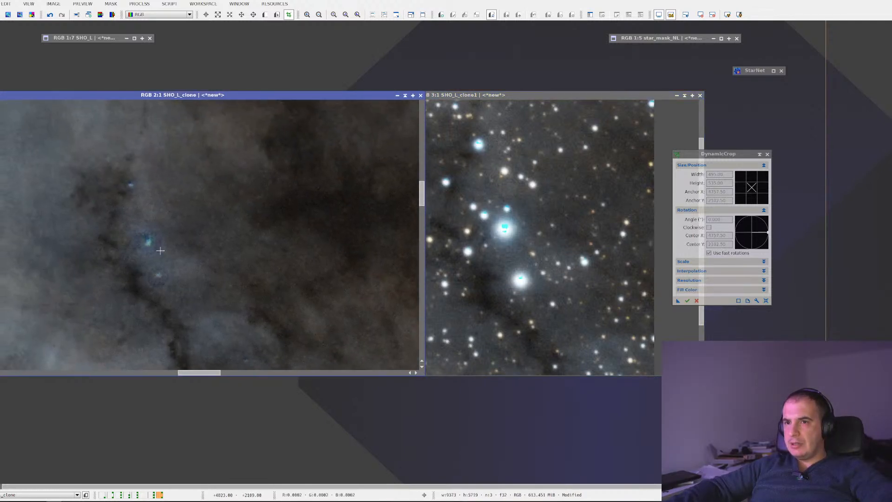
scroll(160, 251, "up", 1)
left_click_drag(116, 227, 127, 233)
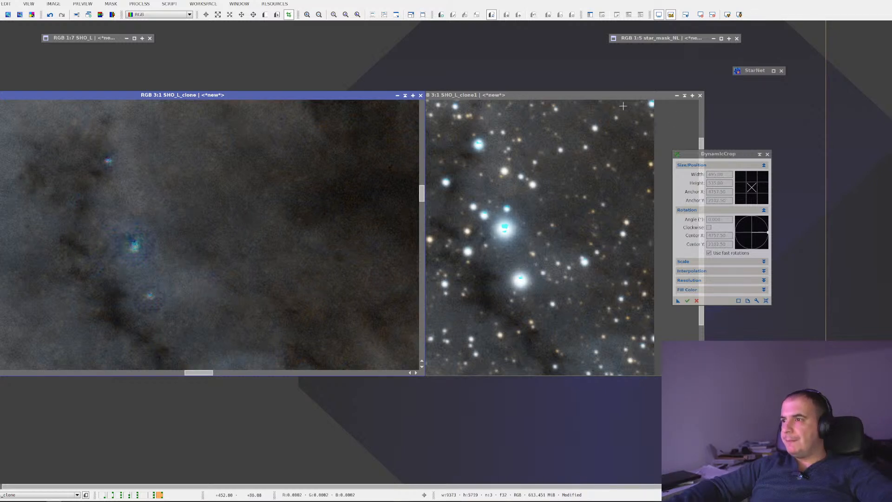
Step: Run LinearStarNet on the cropped SHO_L_clone1 with target background 0.50 and the clipping map turned off
left_click(599, 96)
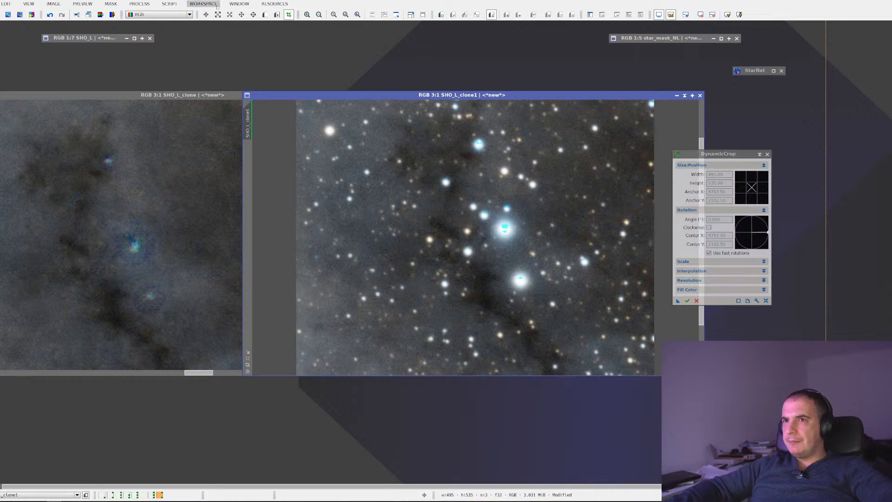
left_click(169, 4)
mouse_move(188, 102)
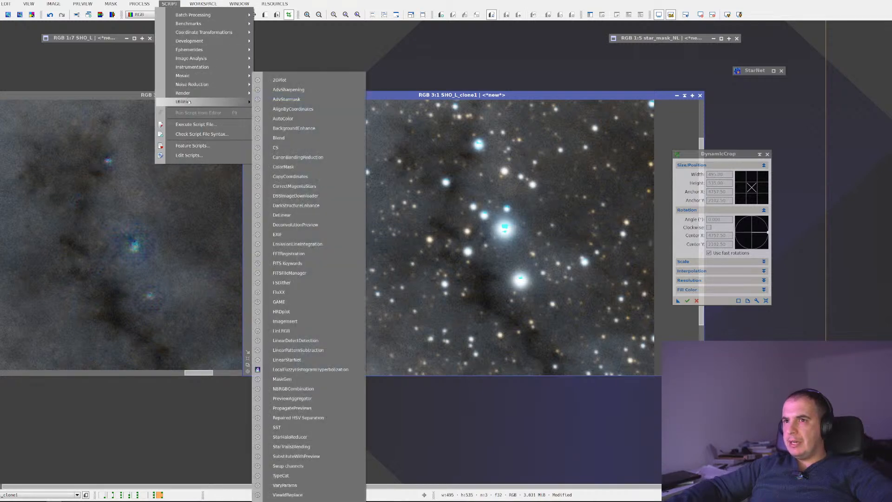
left_click(333, 359)
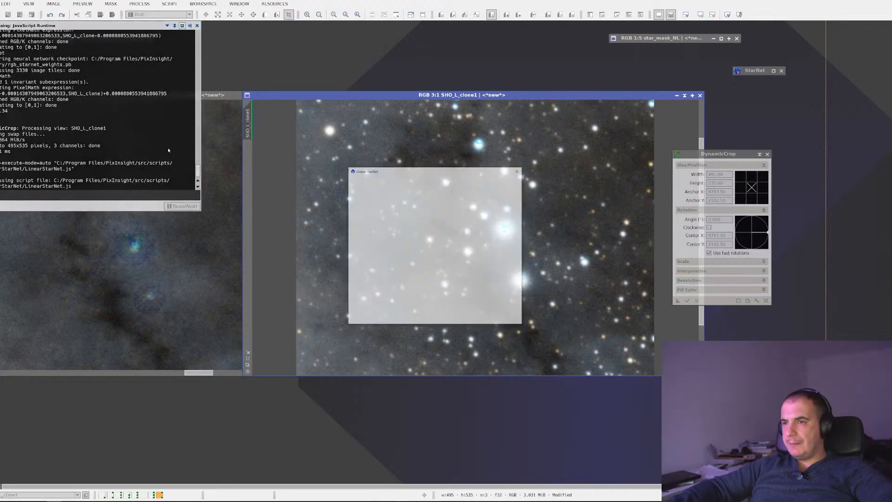
left_click_drag(436, 167, 248, 160)
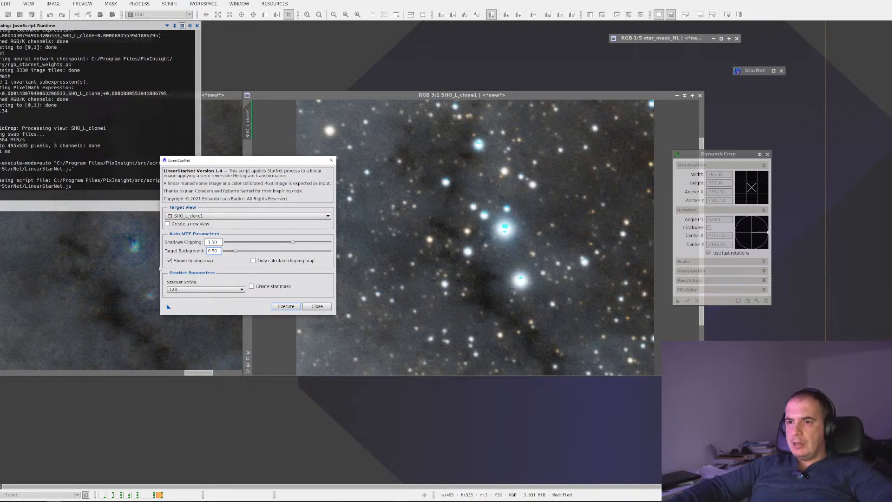
left_click(179, 261)
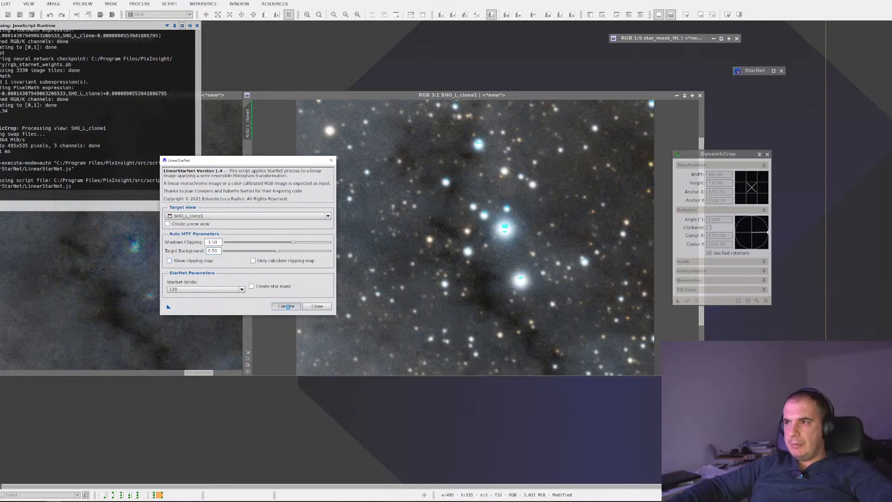
left_click(286, 306)
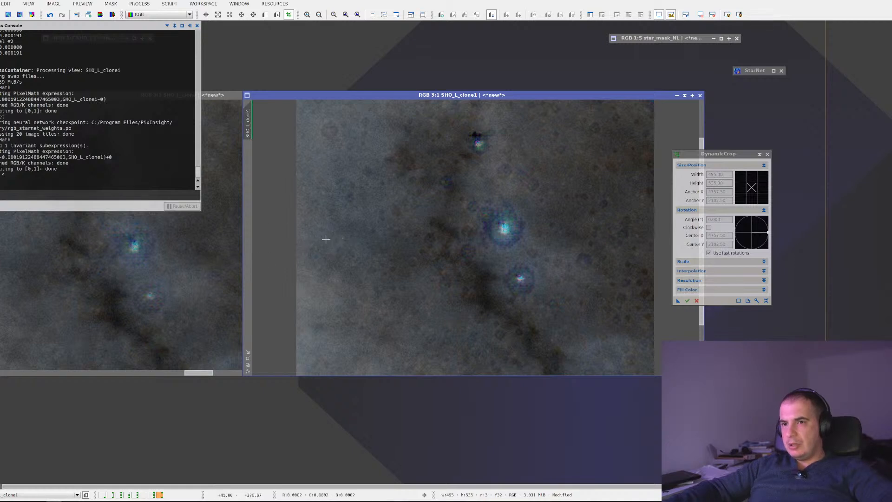
left_click(173, 272)
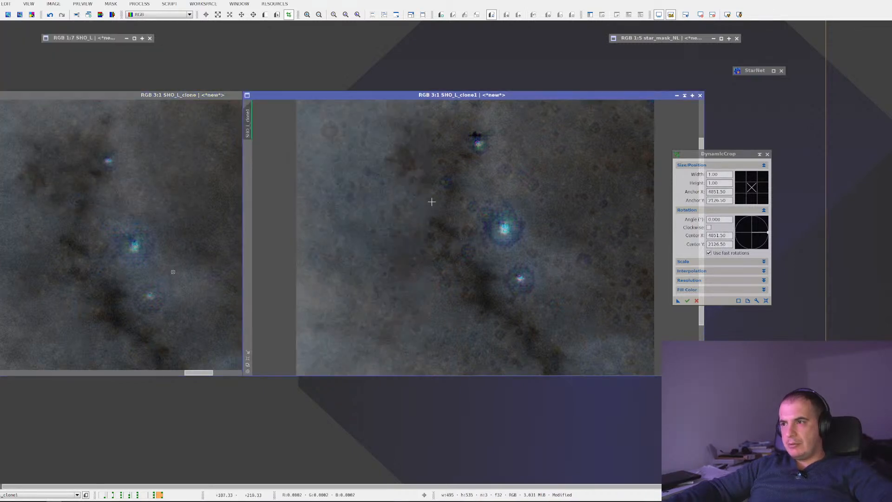
Step: Undo the star removal on SHO_L_clone1 and rerun LinearStarNet with target background 0.35 and the clipping map enabled
left_click(50, 14)
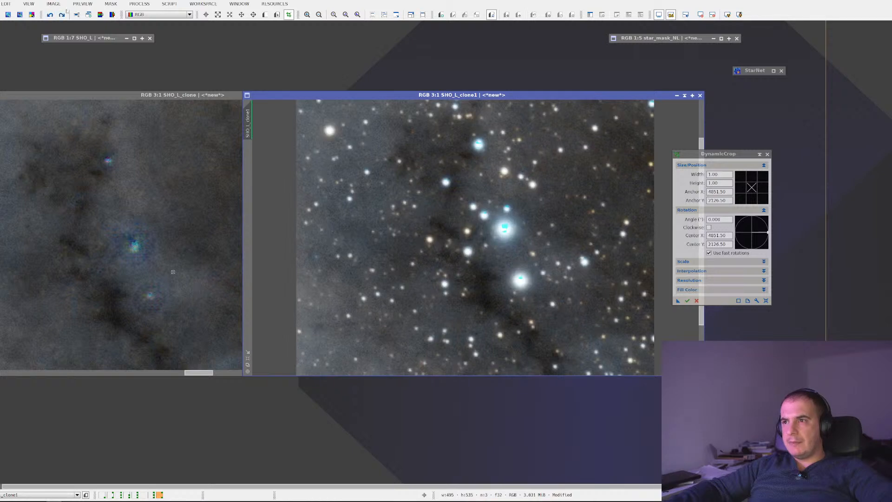
left_click(152, 3)
mouse_move(169, 4)
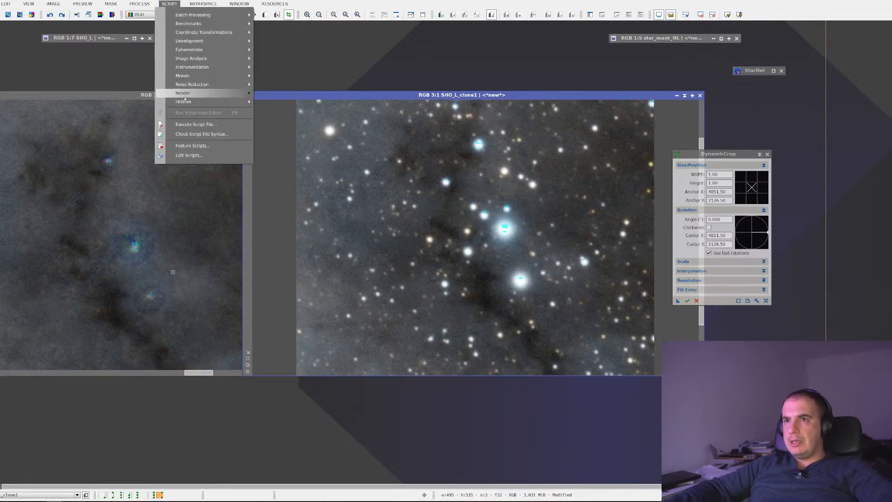
mouse_move(184, 101)
left_click(320, 360)
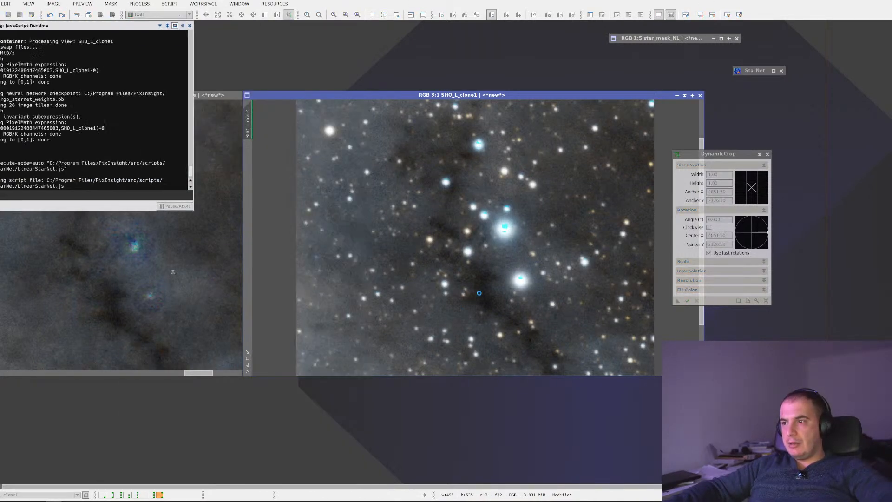
left_click_drag(400, 261, 417, 263)
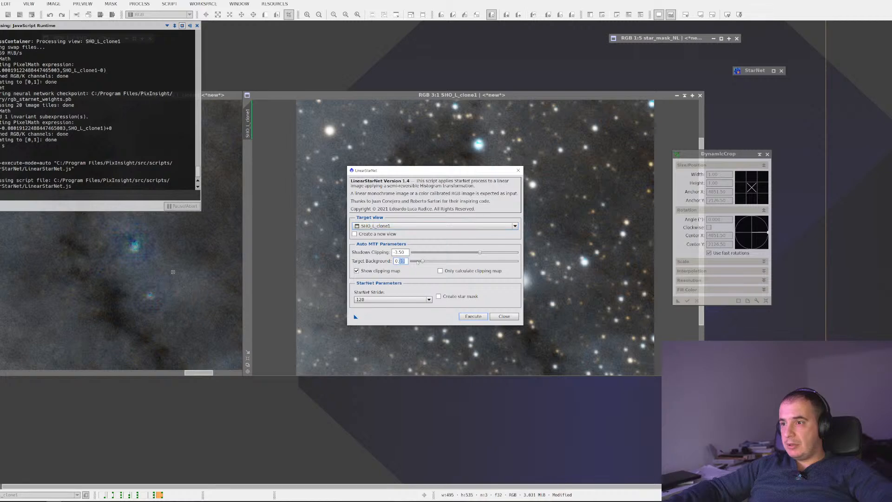
type("35")
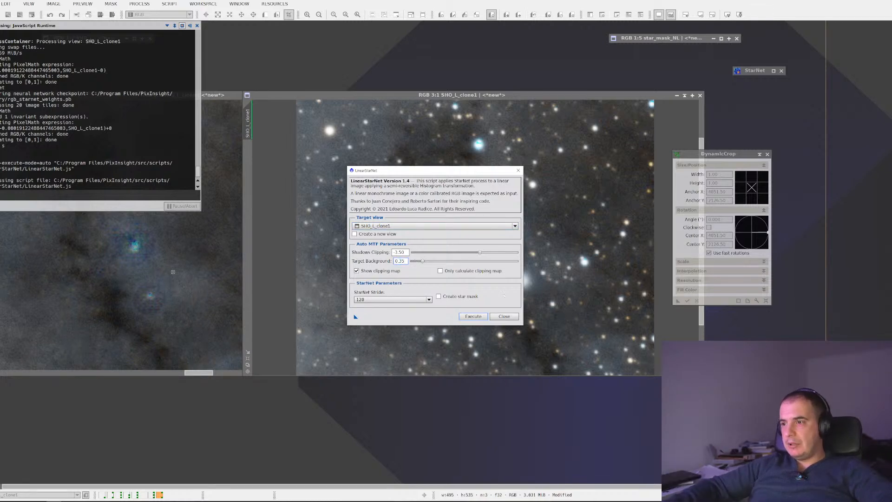
left_click(474, 317)
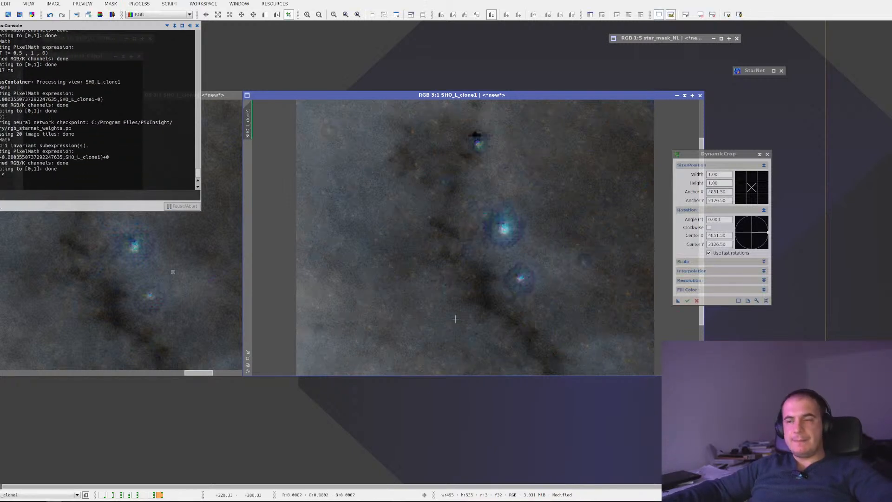
Step: Compare the star residue in the cropped SHO_L_clone1 with the starless SHO_L_clone, up close and at full-nebula scale
left_click(149, 305)
left_click(520, 256)
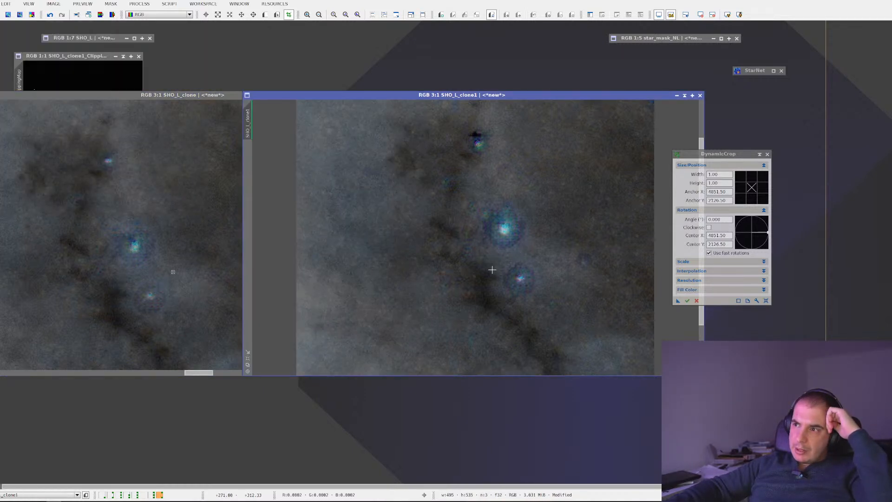
left_click(190, 263)
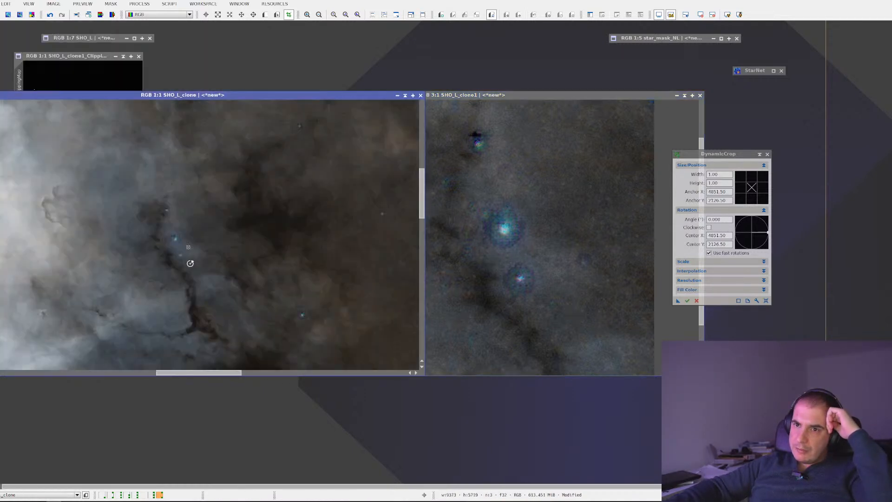
scroll(191, 263, "down", 2)
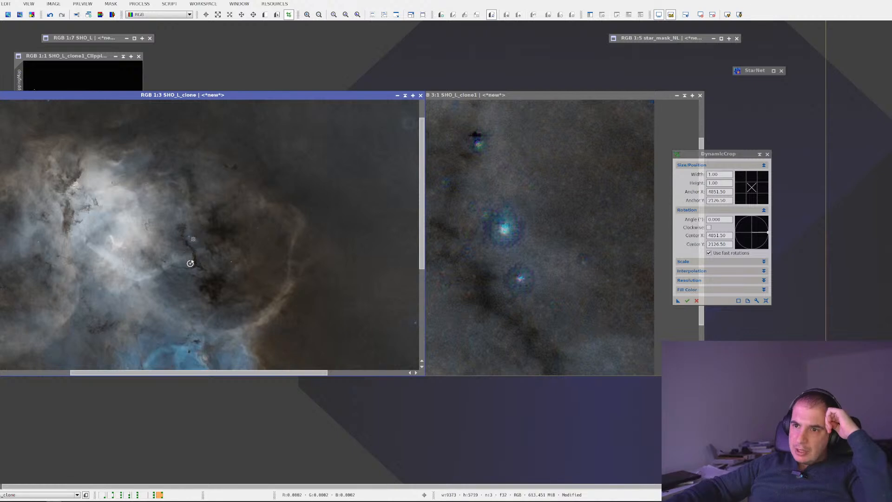
scroll(190, 263, "down", 1)
left_click(622, 179)
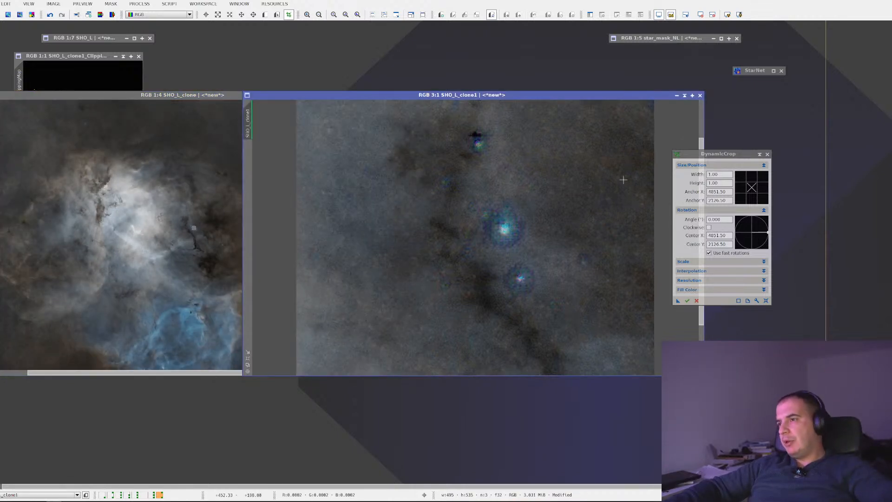
Step: Close the SHO_L_clone1 test crop and its clipping map without saving
left_click(699, 96)
left_click(419, 266)
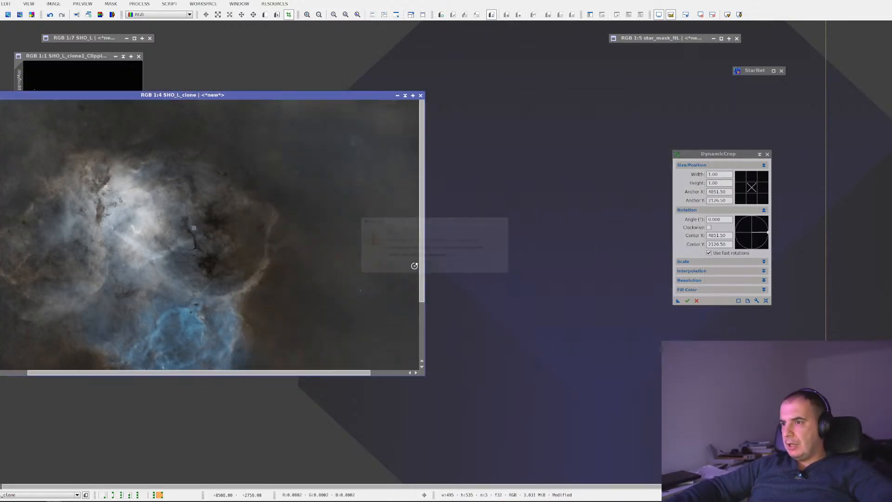
left_click(123, 57)
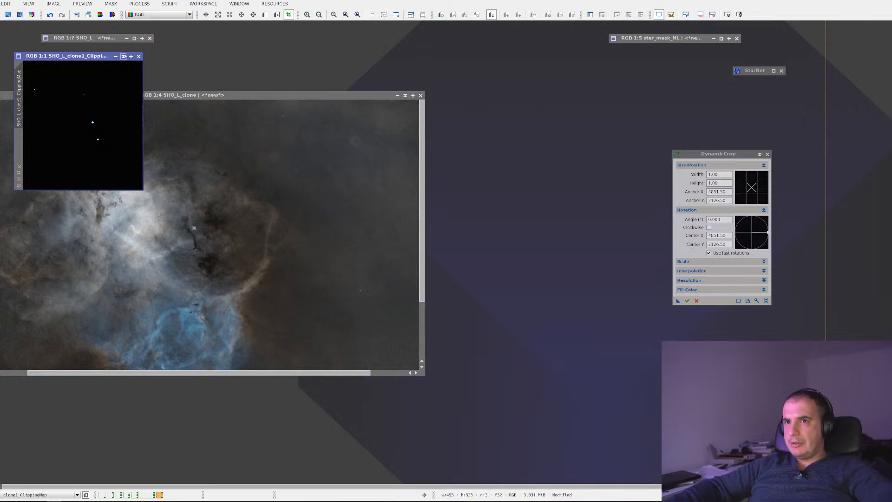
left_click(138, 57)
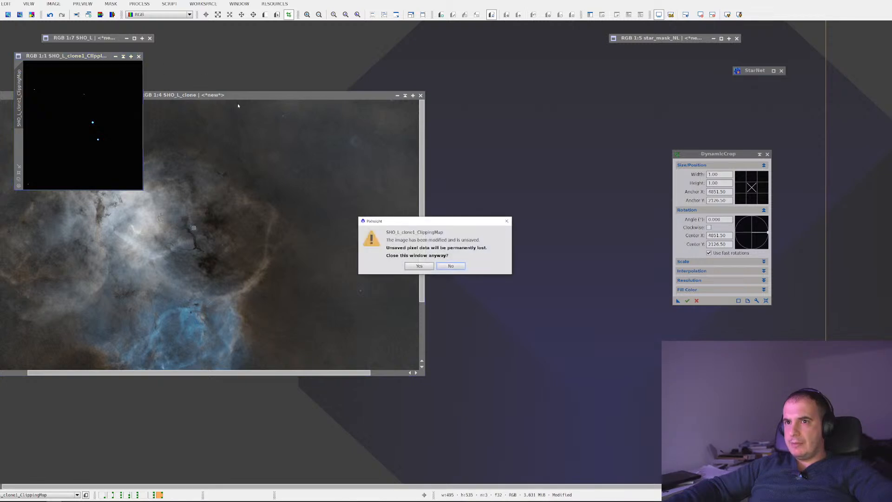
left_click(419, 266)
Step: Enlarge the starless SHO_L_clone window and examine the bright core, dark lanes and whole nebula for star remnants
left_click_drag(252, 95, 405, 66)
left_click_drag(623, 409, 710, 437)
scroll(235, 247, "up", 2)
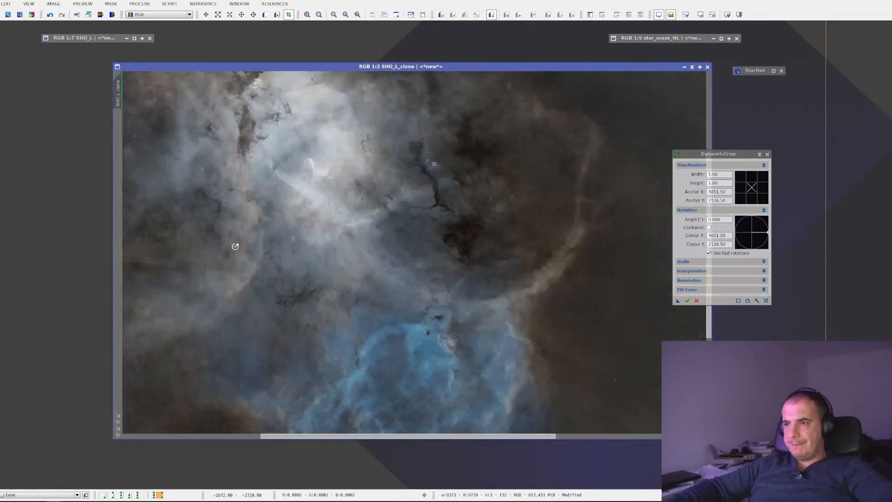
scroll(235, 248, "down", 2)
scroll(270, 233, "up", 2)
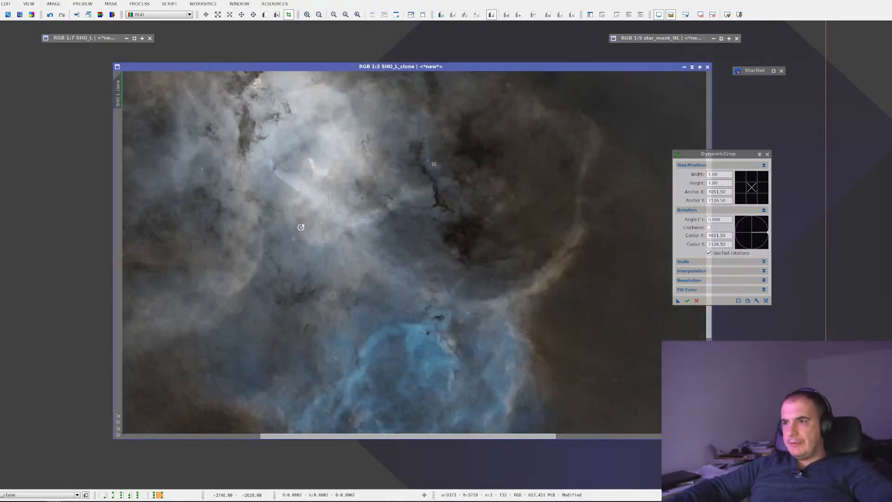
left_click_drag(297, 171, 485, 296)
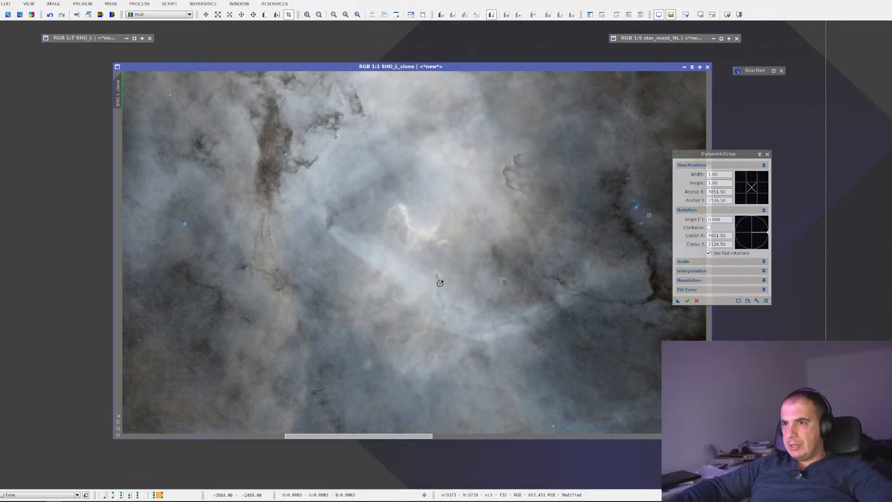
left_click_drag(290, 193, 293, 278)
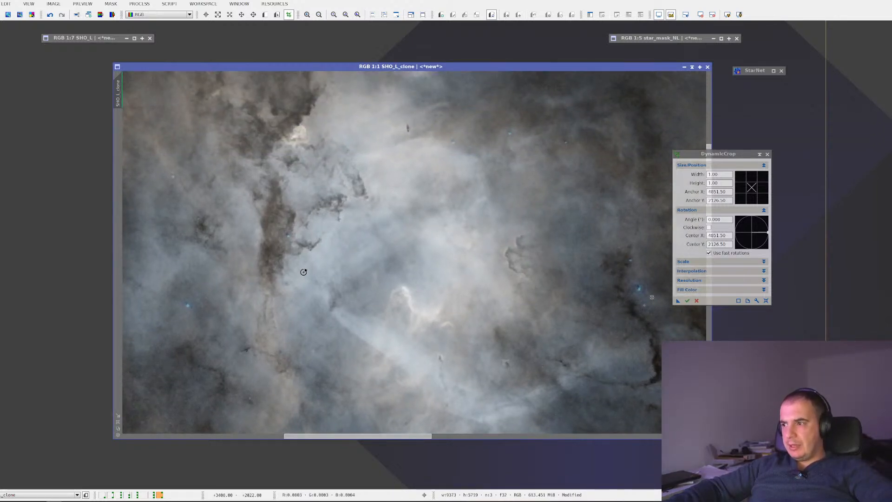
scroll(304, 272, "down", 2)
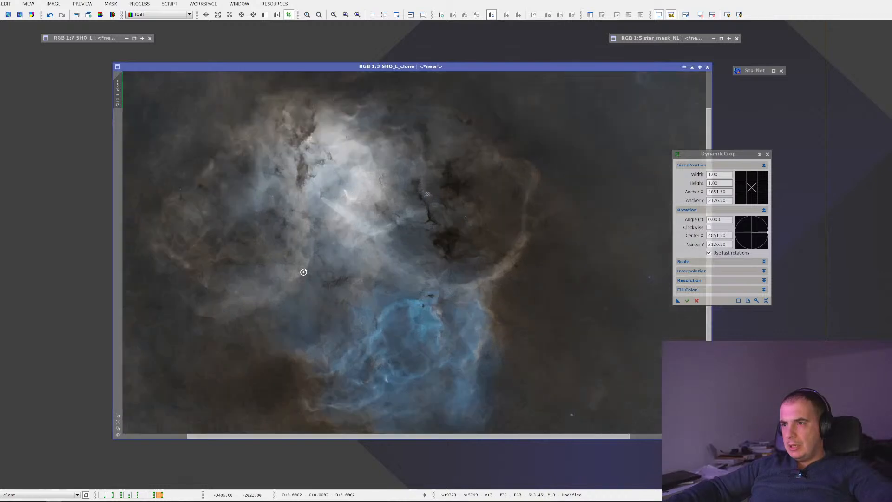
scroll(304, 272, "down", 7)
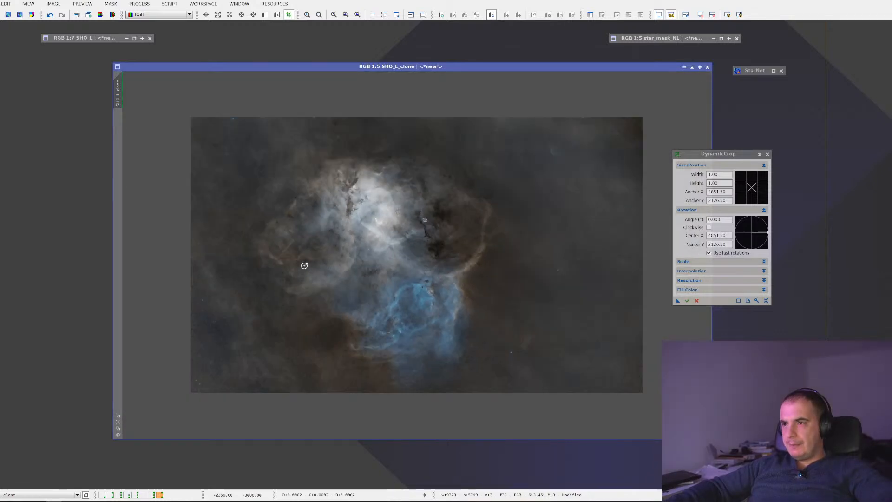
scroll(316, 219, "up", 8)
scroll(331, 186, "down", 3)
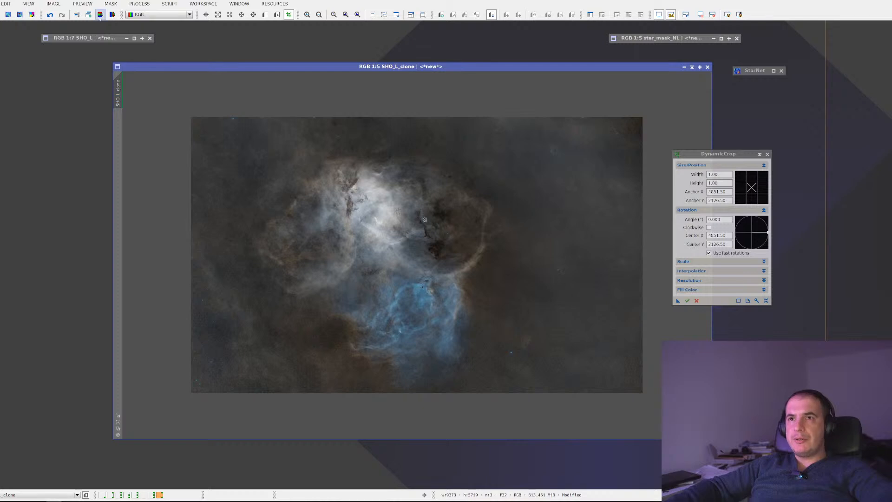
Step: Extract the luminance of SHO_L_clone as a separate grayscale image, inspect it and close it
left_click(100, 14)
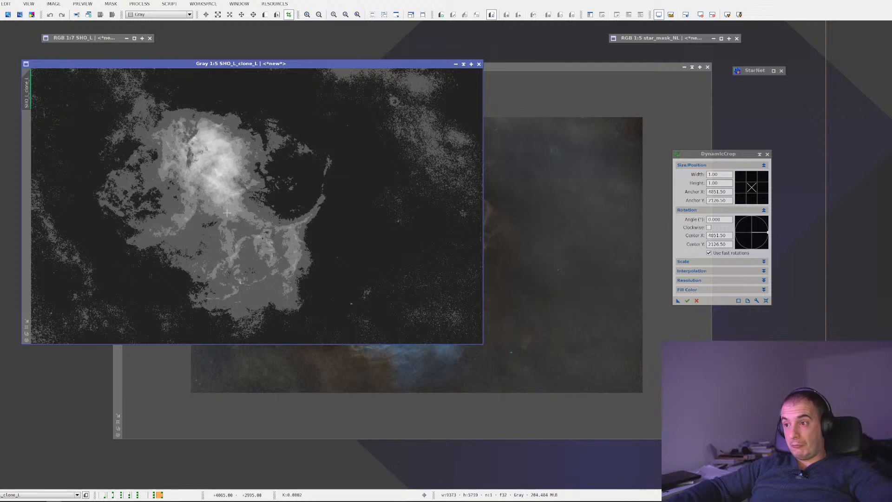
left_click(480, 64)
Step: Restore the iconized SHO_L image with stars and open the options for its view
left_click(659, 41)
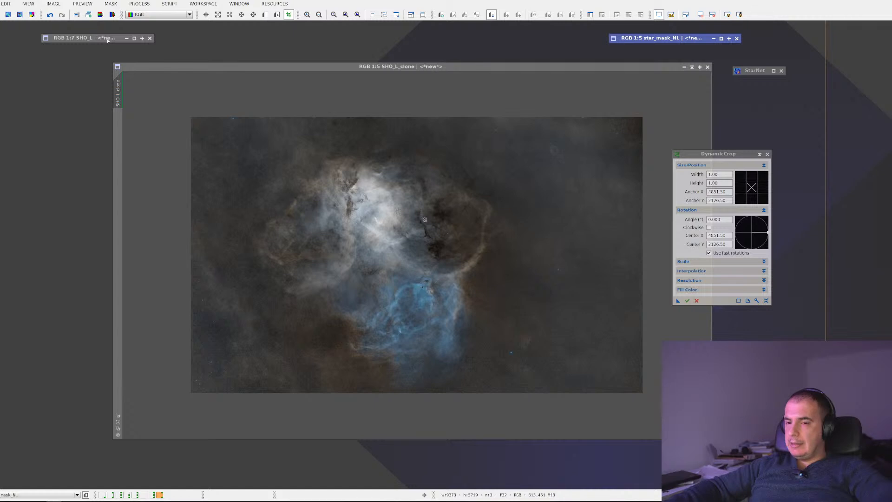
double_click(107, 39)
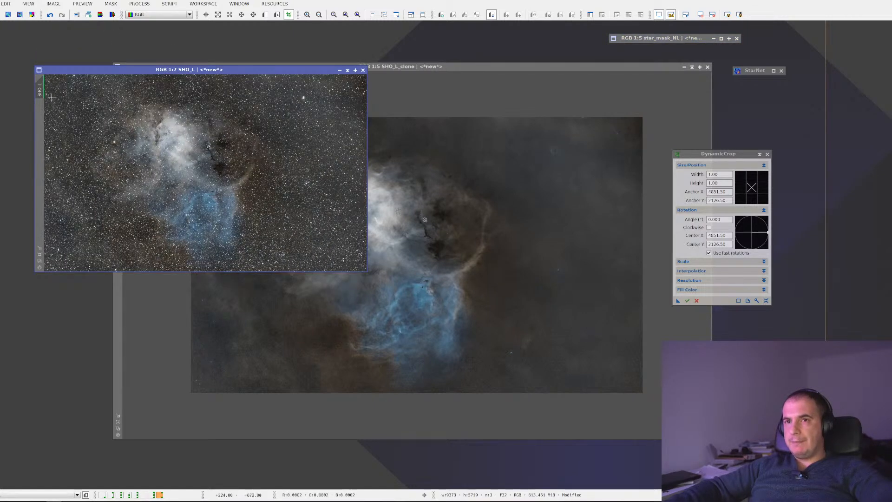
right_click(45, 92)
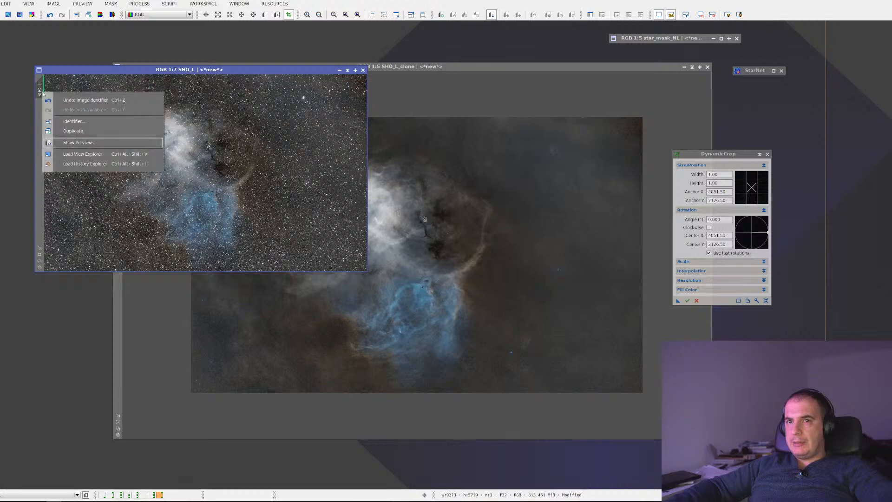
Step: Duplicate the SHO_L image, then delinearize the copy with the DeLinear script and extract its lightness
left_click(73, 131)
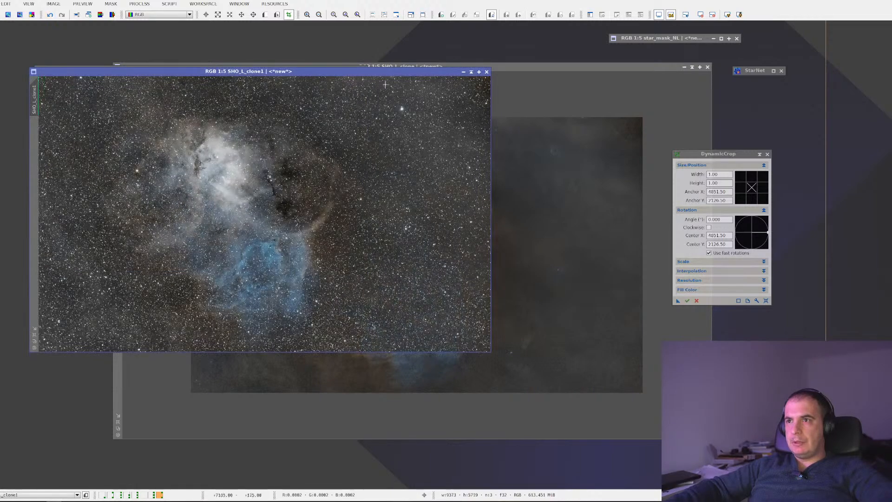
left_click_drag(351, 76, 348, 89)
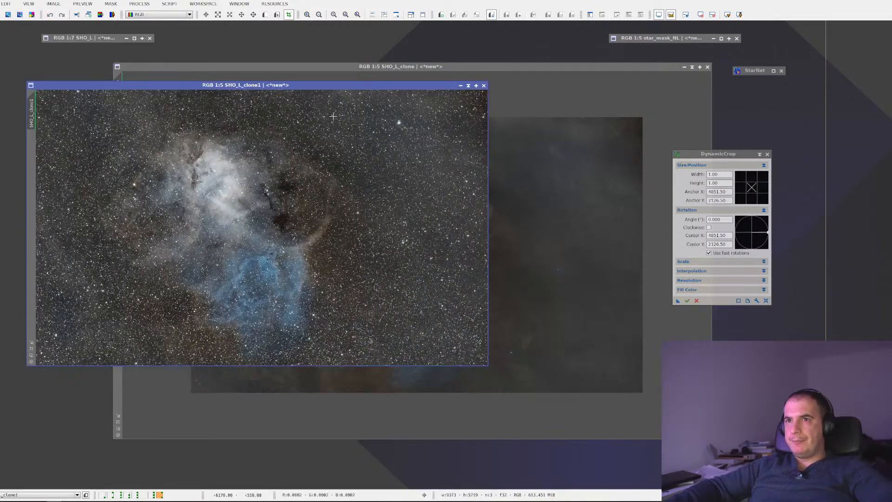
left_click(169, 4)
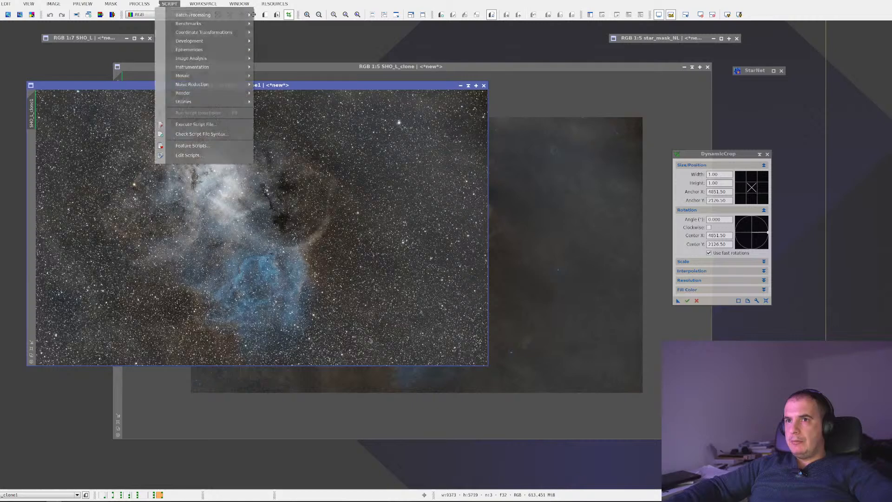
mouse_move(196, 101)
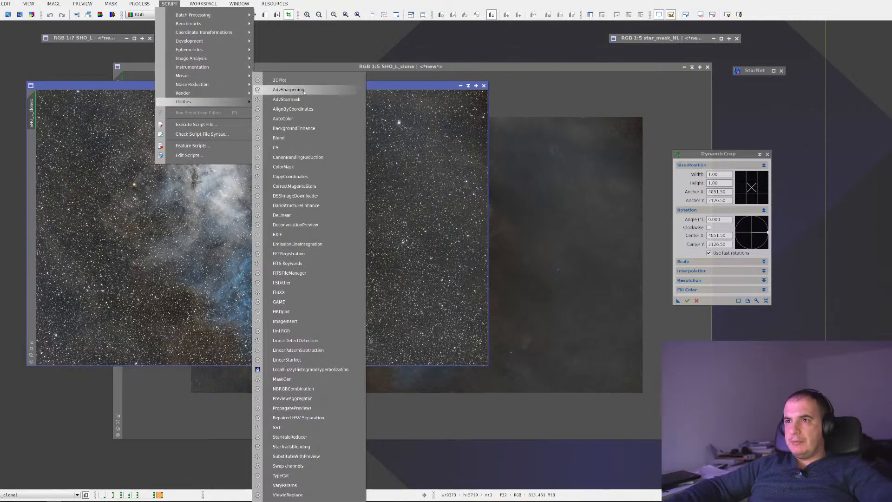
left_click(307, 215)
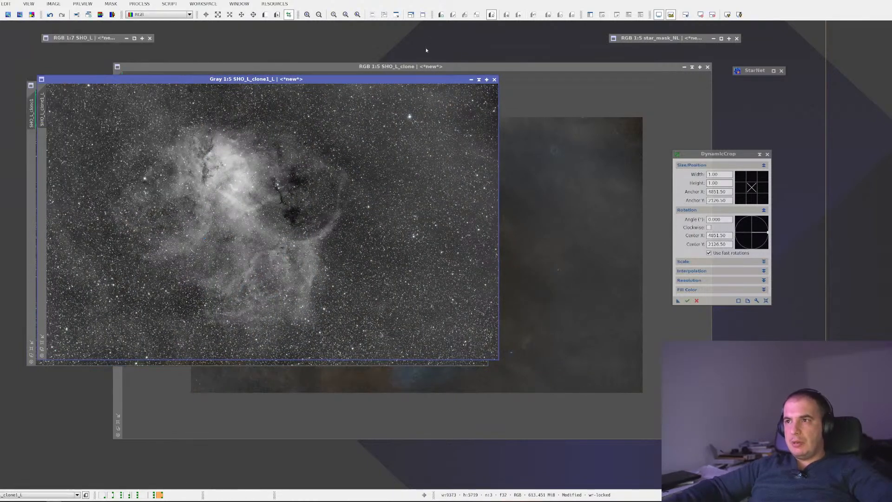
Step: Close the colour duplicate SHO_L_clone1 without saving and keep its grayscale lightness image open on the workspace
left_click(479, 80)
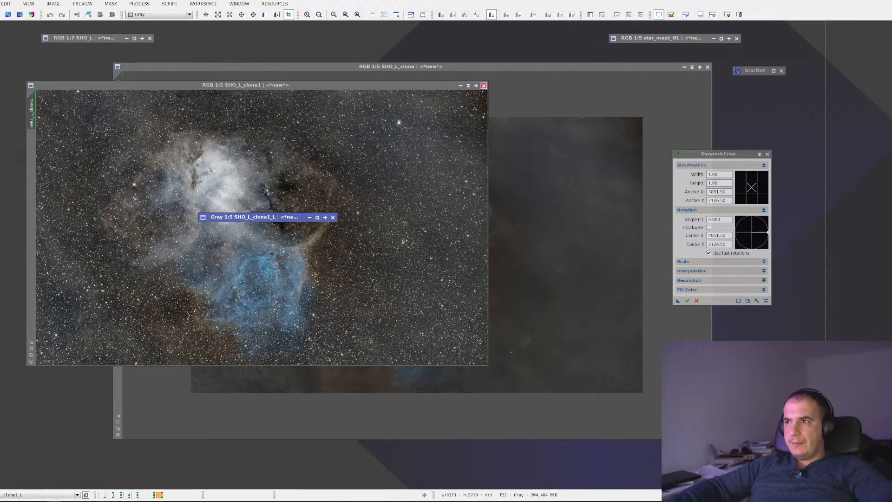
left_click(484, 86)
left_click(420, 267)
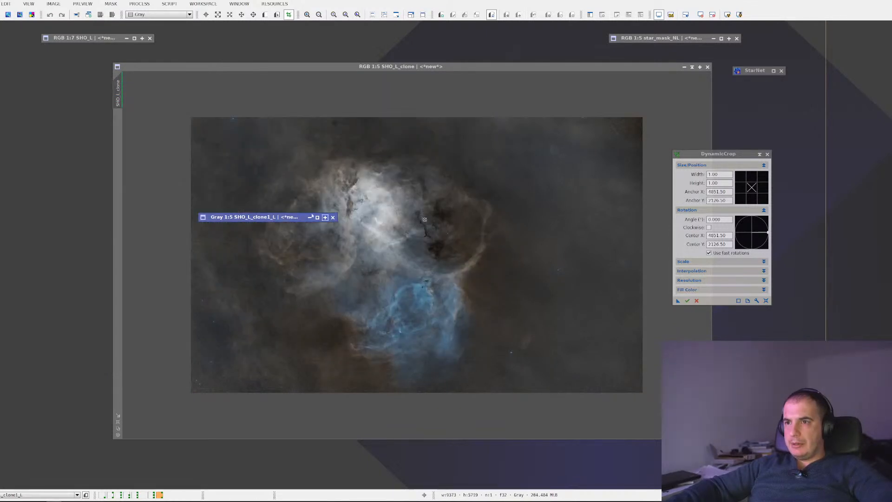
double_click(279, 217)
scroll(320, 238, "down", 2)
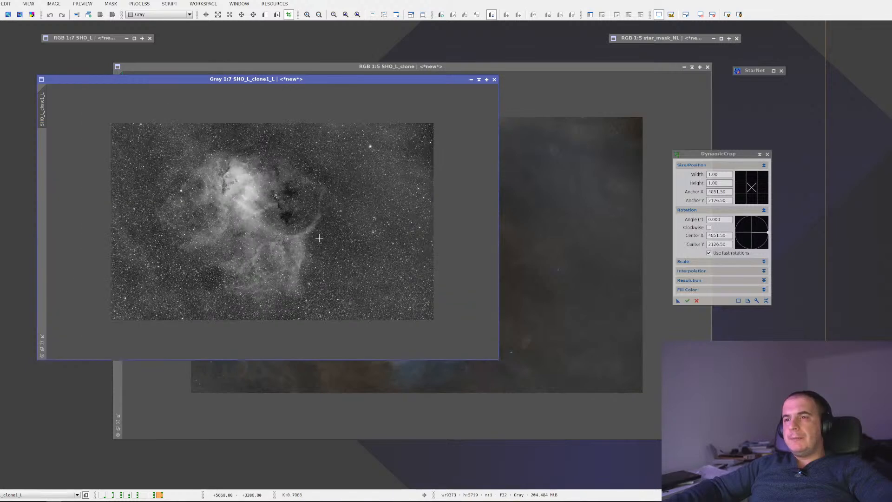
scroll(320, 238, "up", 1)
Step: Inspect the starless SHO_L_clone image up close and fit its window to the image at 1:8 zoom
left_click(575, 213)
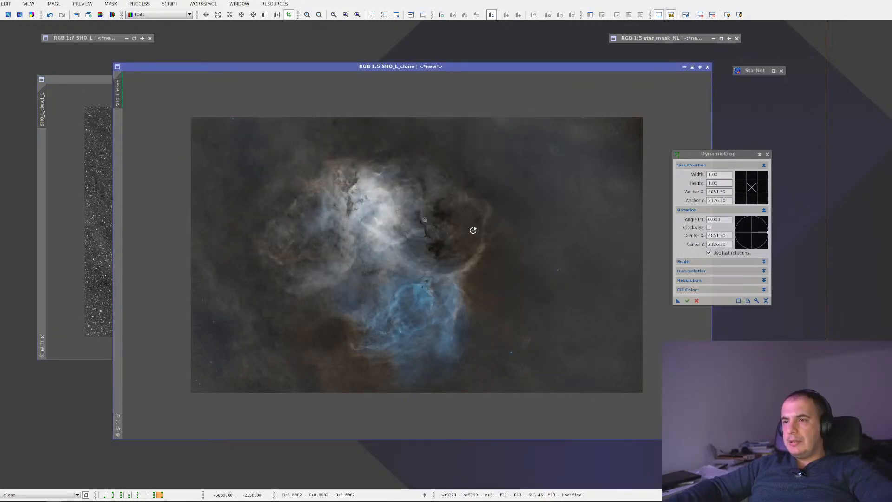
scroll(454, 208, "up", 1)
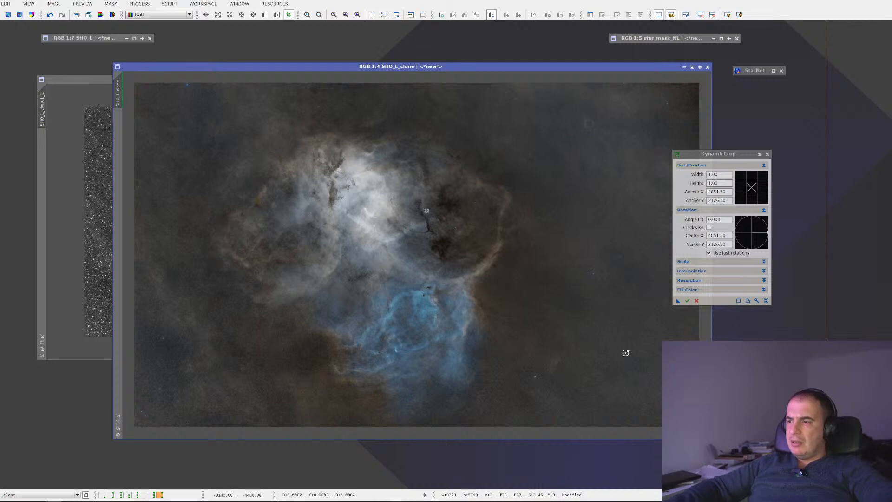
scroll(576, 133, "up", 3)
scroll(579, 134, "down", 3)
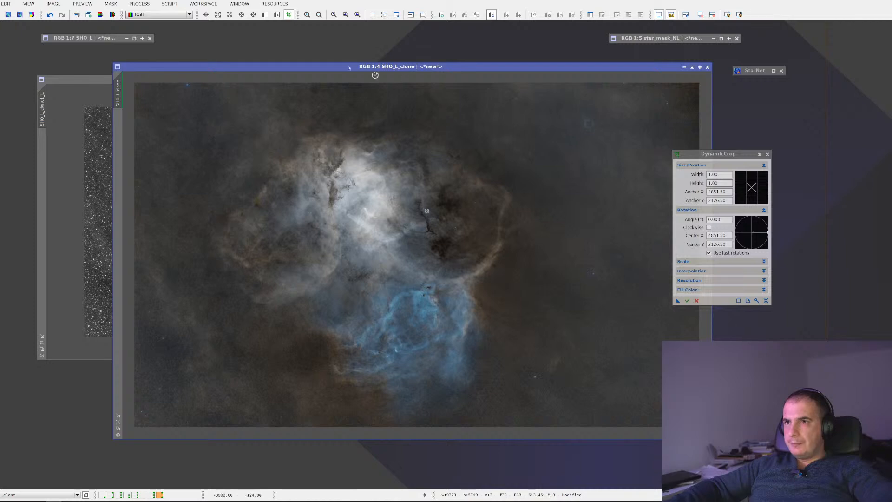
left_click_drag(324, 66, 305, 61)
scroll(323, 212, "down", 4)
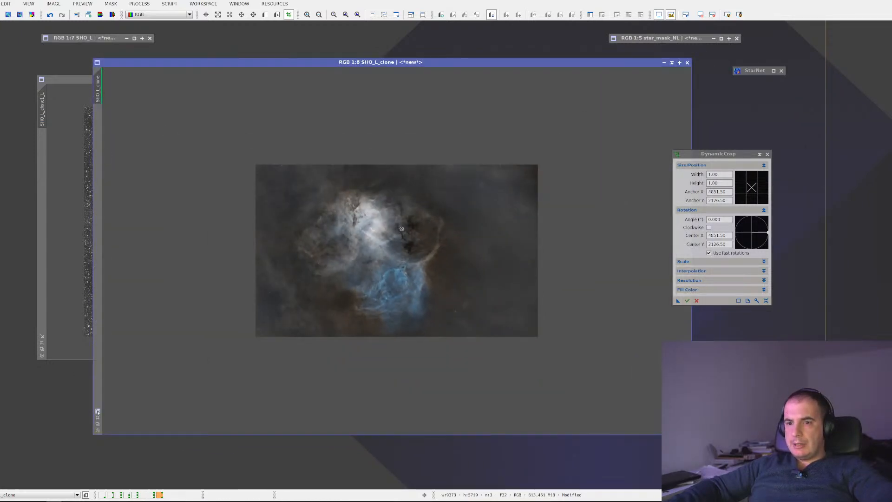
left_click(97, 412)
Step: Preview HistogramTransformation on the lightness image with shadows 0.39424704 and midtones 0.34078212, then reset it and close the preview
left_click(193, 258)
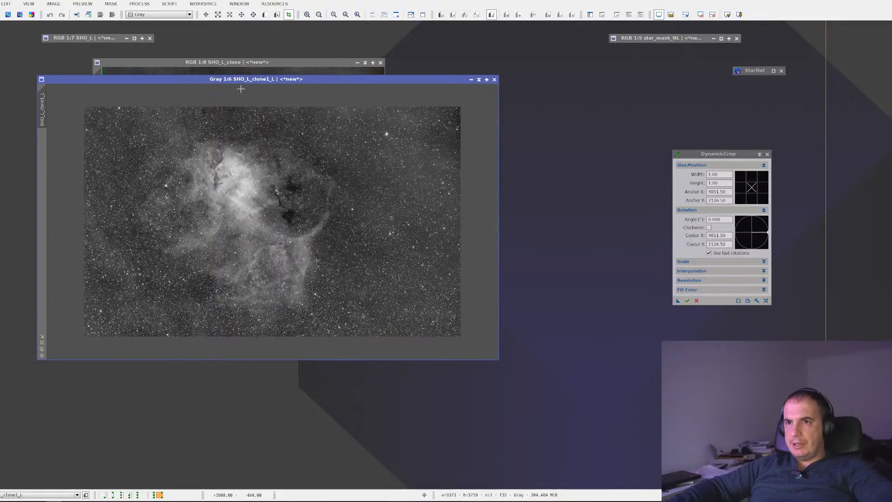
left_click(139, 3)
mouse_move(194, 18)
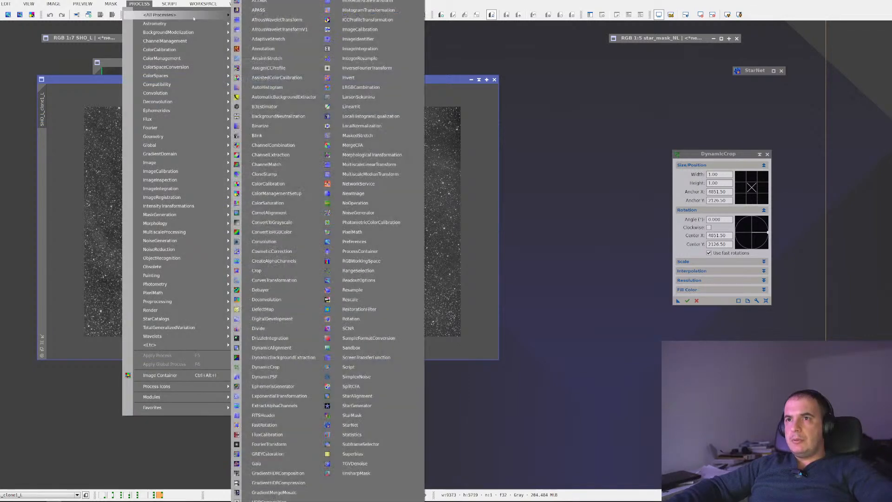
left_click(368, 9)
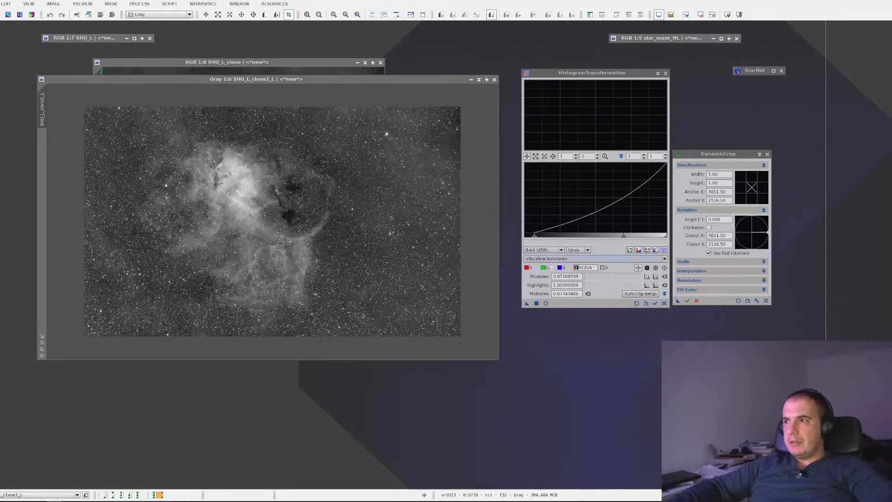
left_click(546, 303)
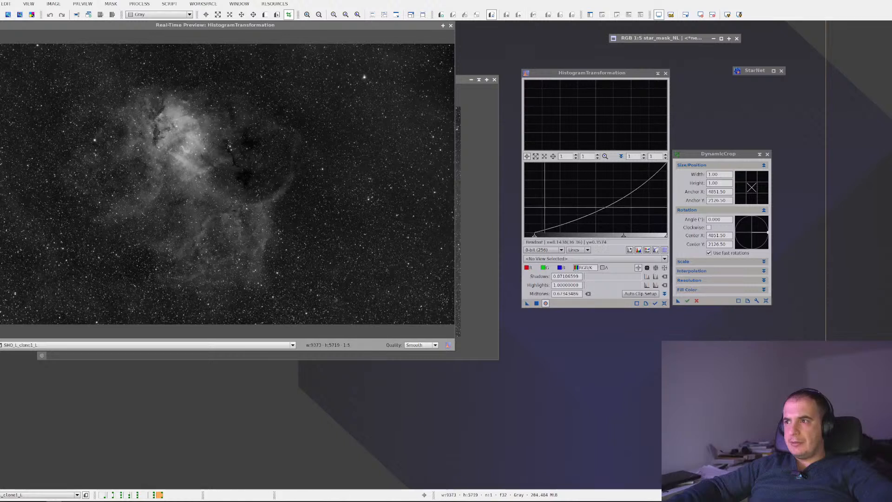
left_click_drag(535, 236, 581, 237)
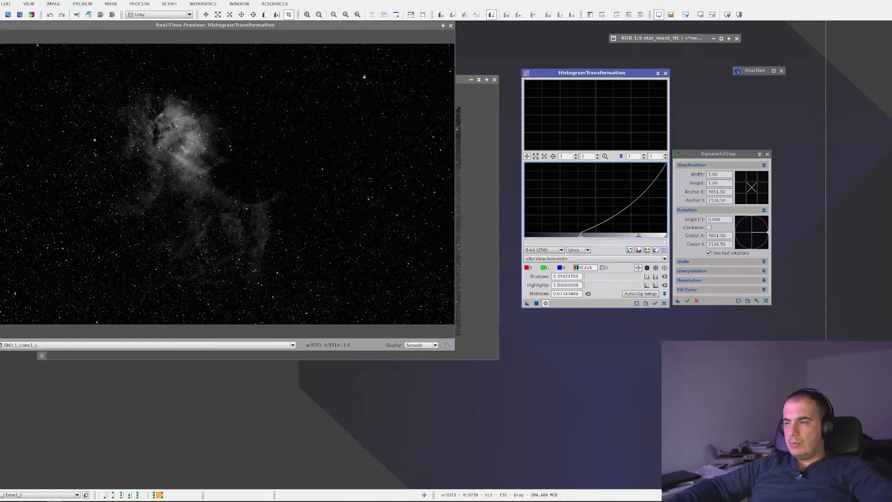
left_click_drag(644, 238, 609, 238)
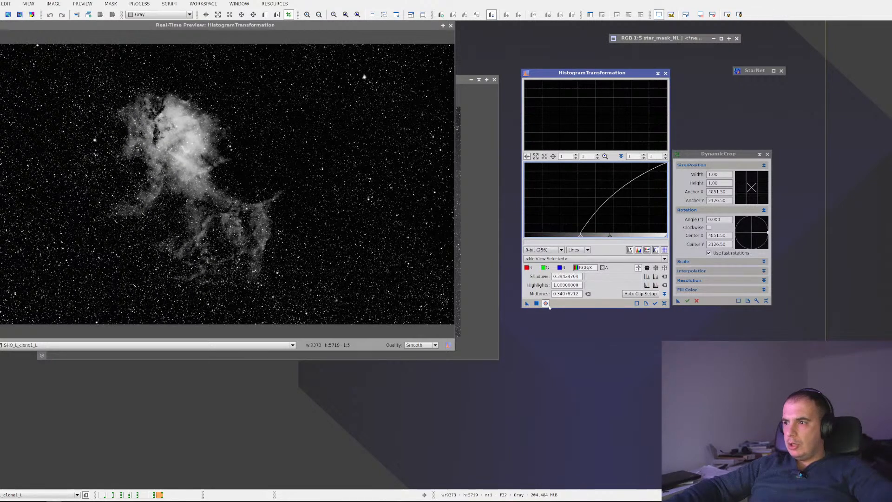
left_click(663, 303)
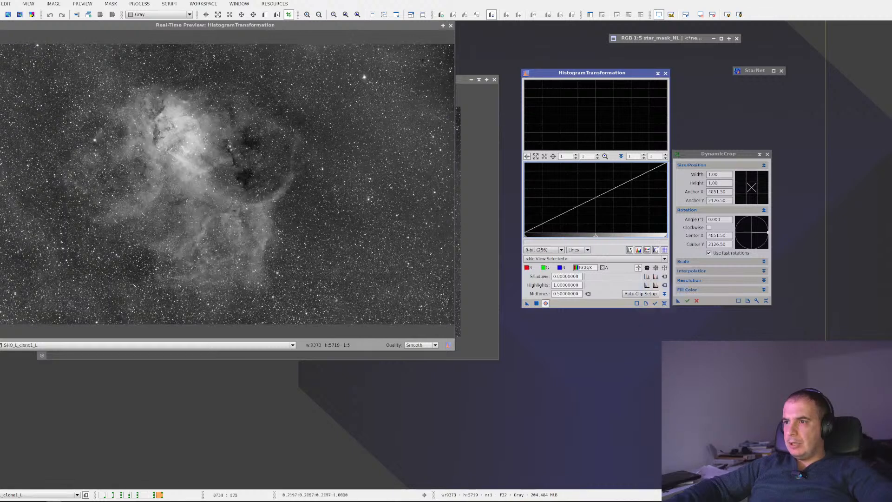
left_click(451, 26)
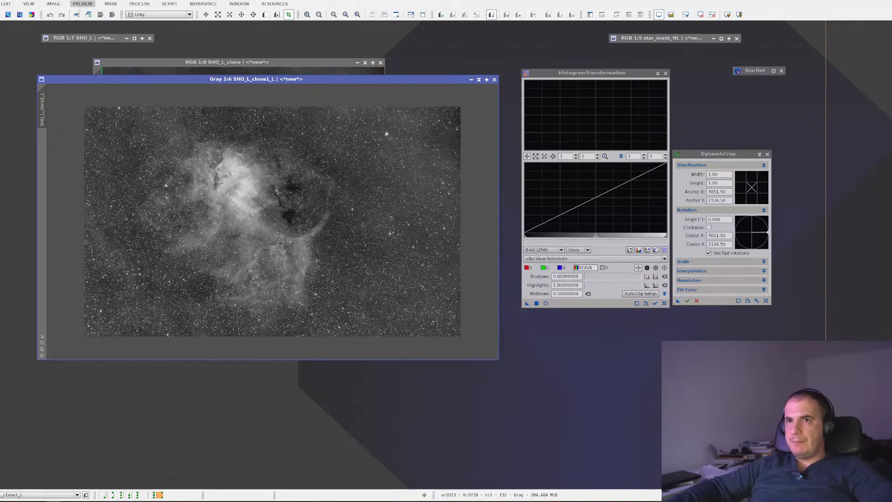
Step: Create a new black grayscale image of 9373 × 5719 pixels, matching the lightness image
left_click(53, 4)
left_click(65, 105)
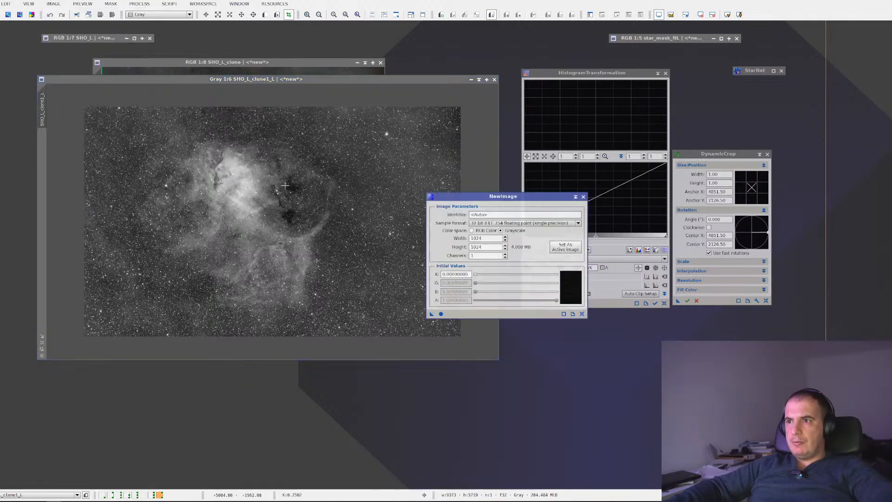
left_click(564, 247)
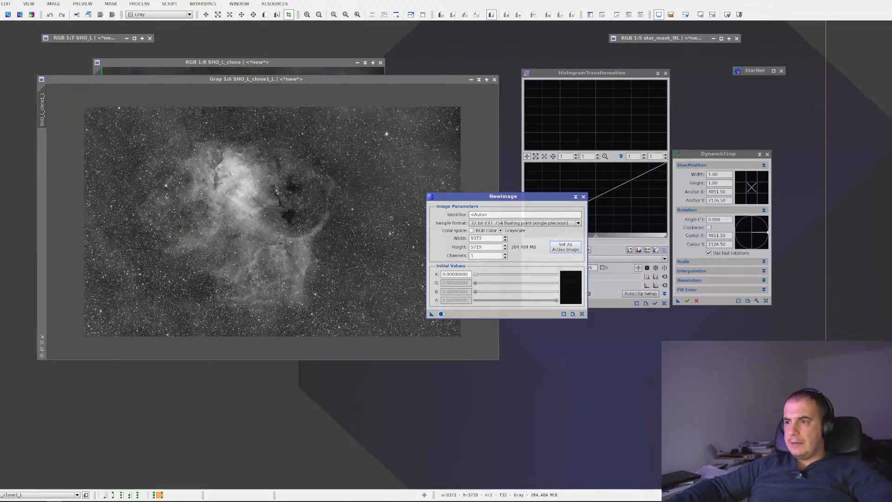
left_click(442, 314)
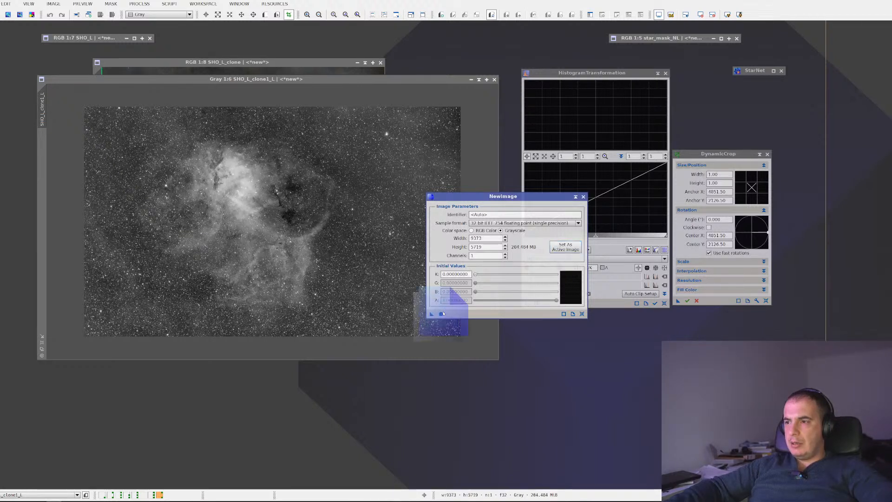
left_click(583, 197)
left_click_drag(246, 86, 287, 153)
Step: Open the PixelMath process
left_click(140, 4)
mouse_move(159, 14)
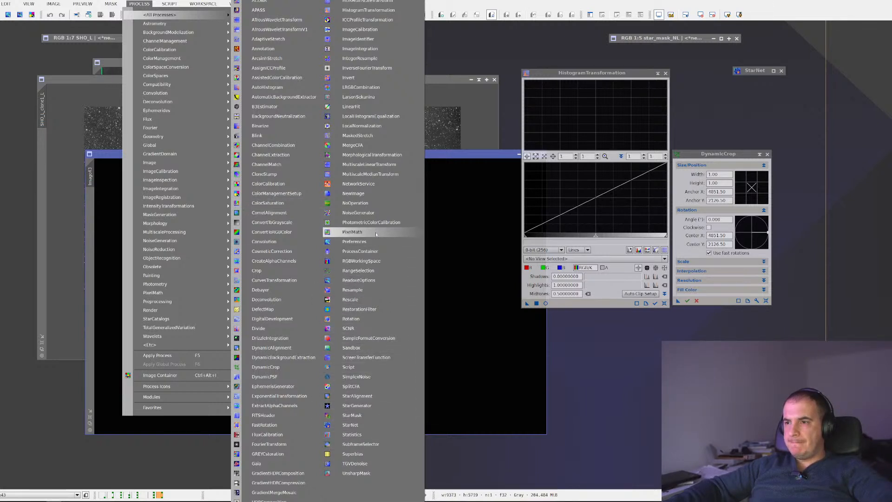
left_click(353, 232)
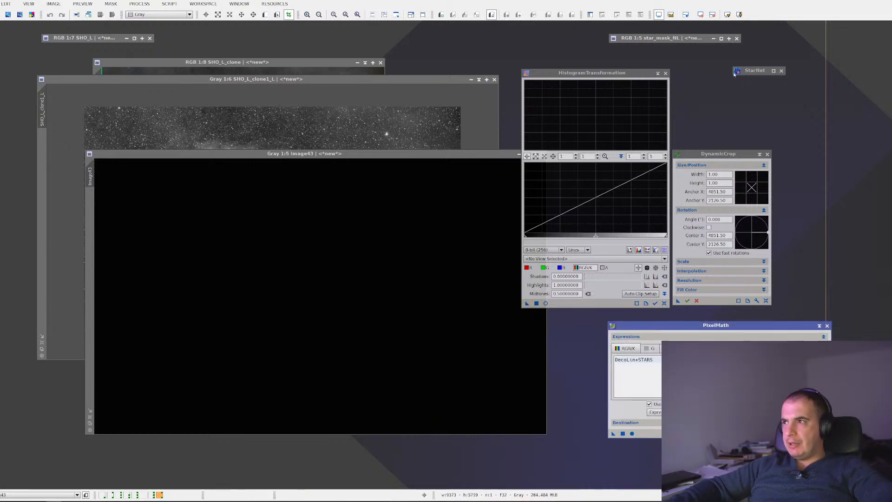
Step: Extract the lightness of the star_mask_NL image and collapse both star mask windows
double_click(687, 41)
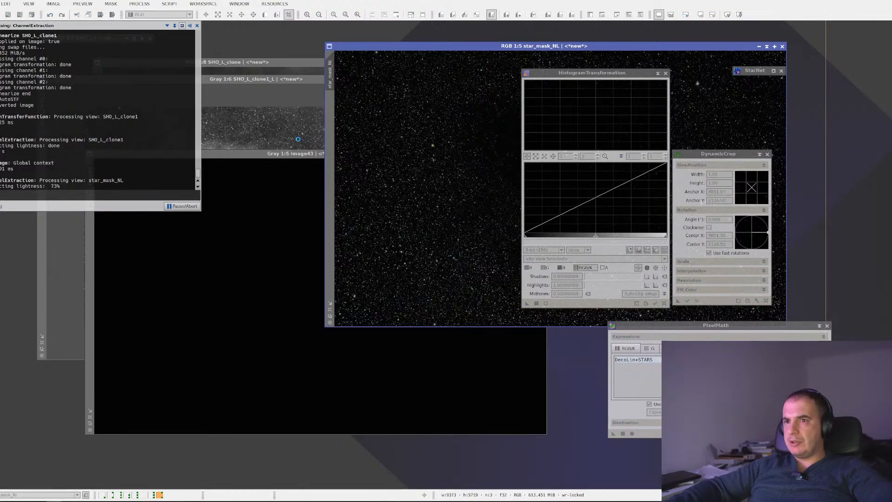
left_click(767, 47)
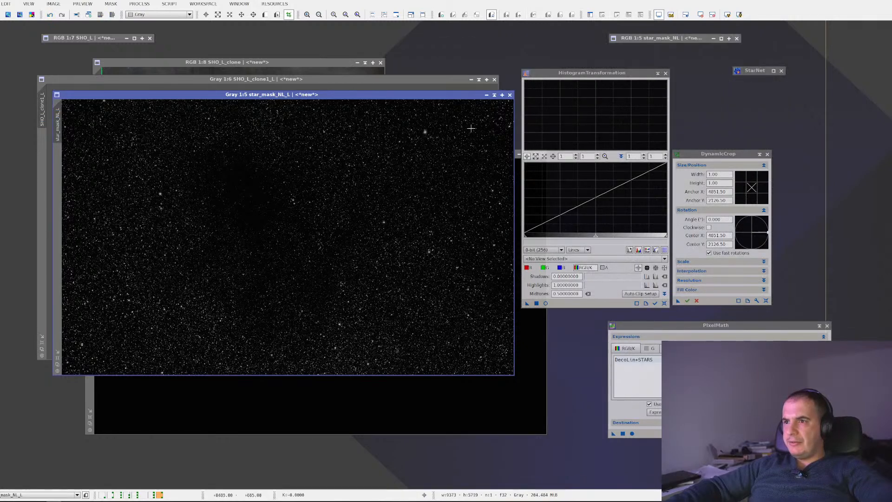
left_click(495, 95)
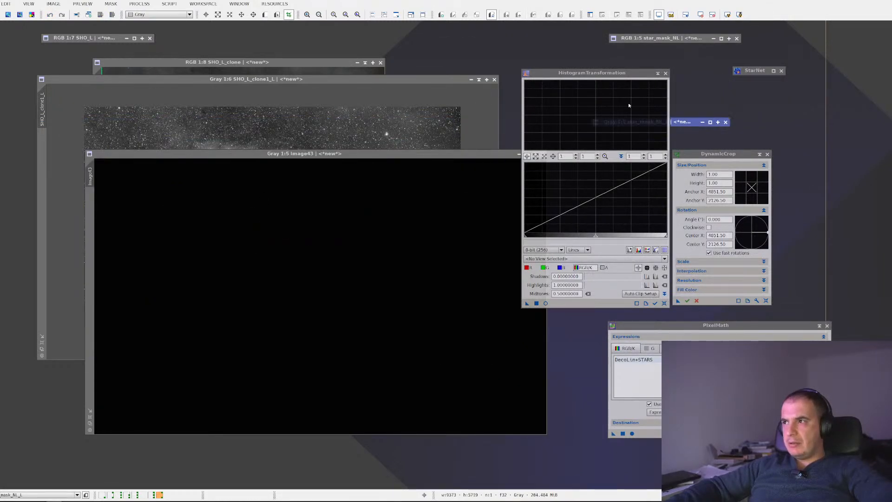
Step: Rename the grayscale star_mask_NL_L image as starmaskBW_NL and collapse its window
right_click(669, 52)
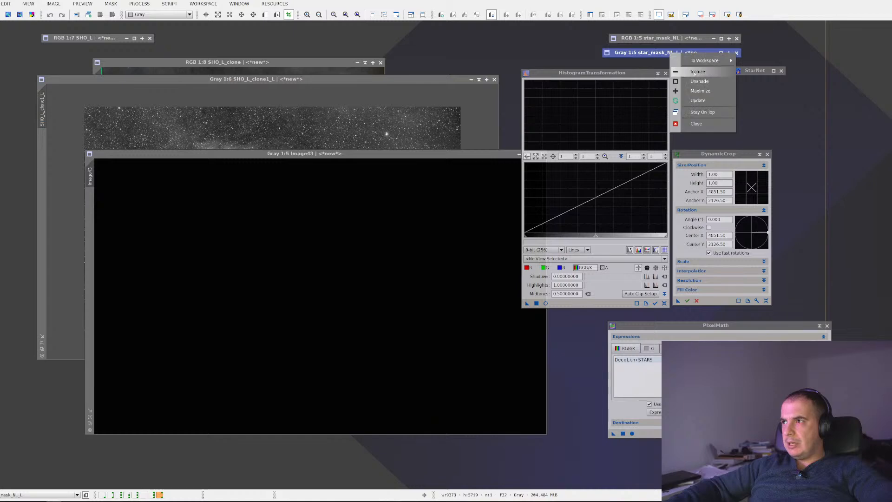
left_click(653, 53)
double_click(654, 53)
right_click(395, 152)
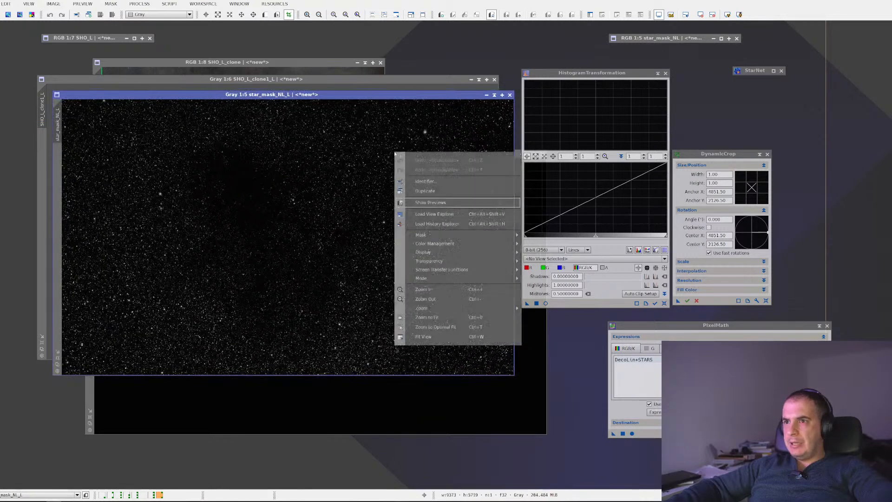
mouse_move(447, 238)
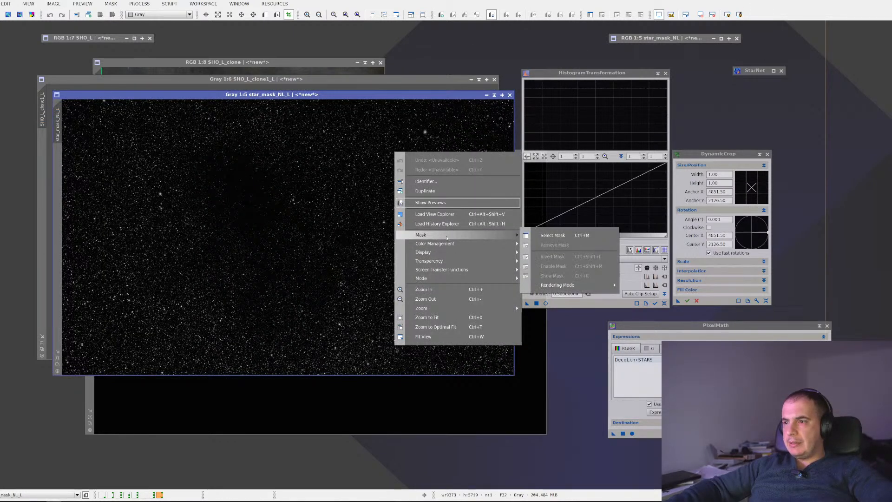
left_click(449, 181)
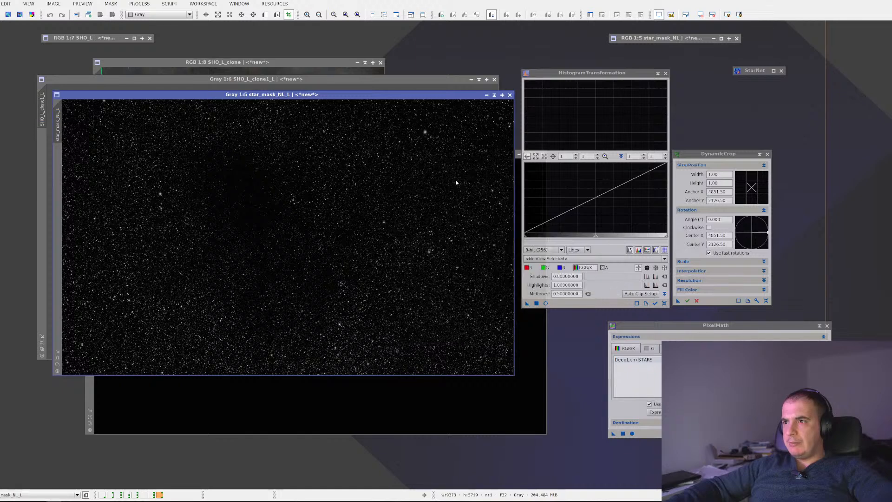
type("star")
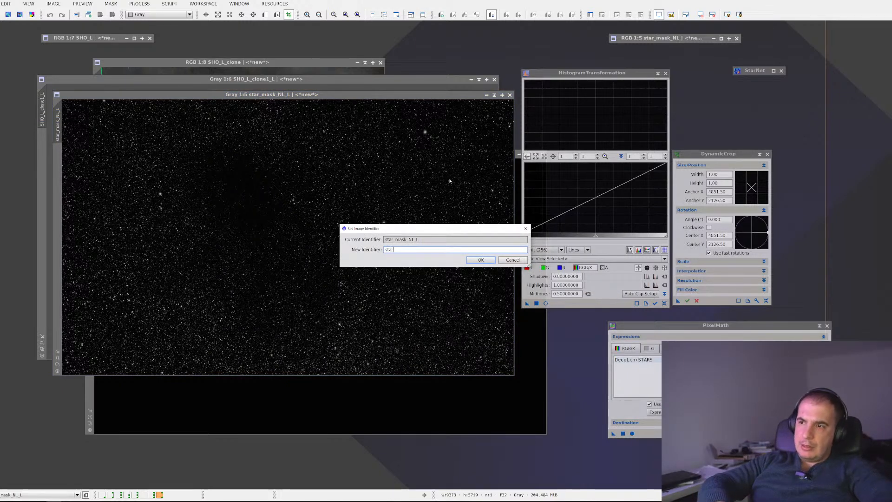
type("mask")
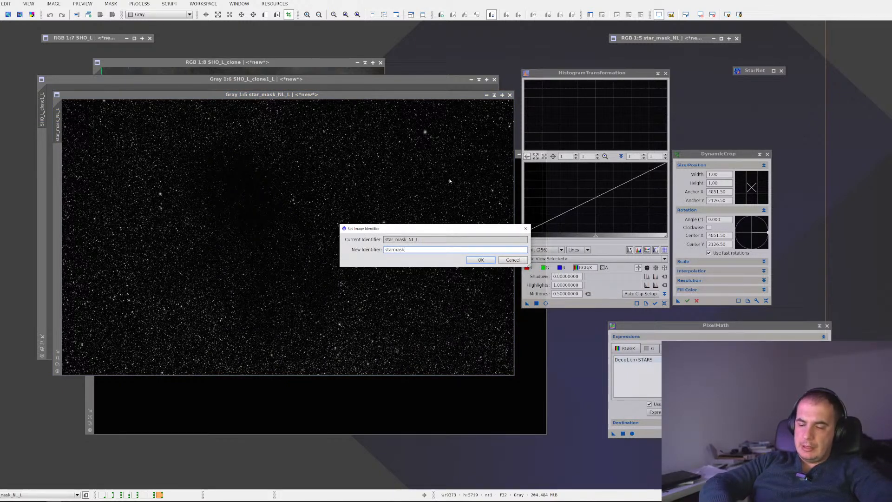
type("lW")
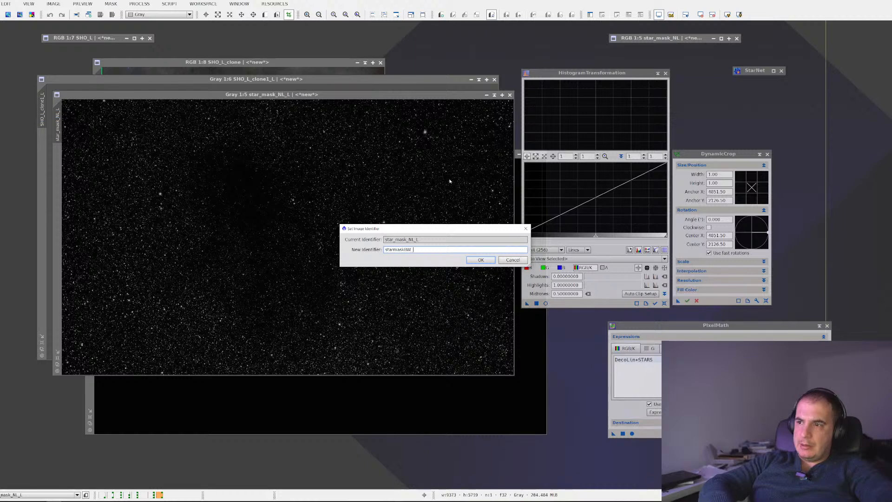
type("_NL")
key("Return")
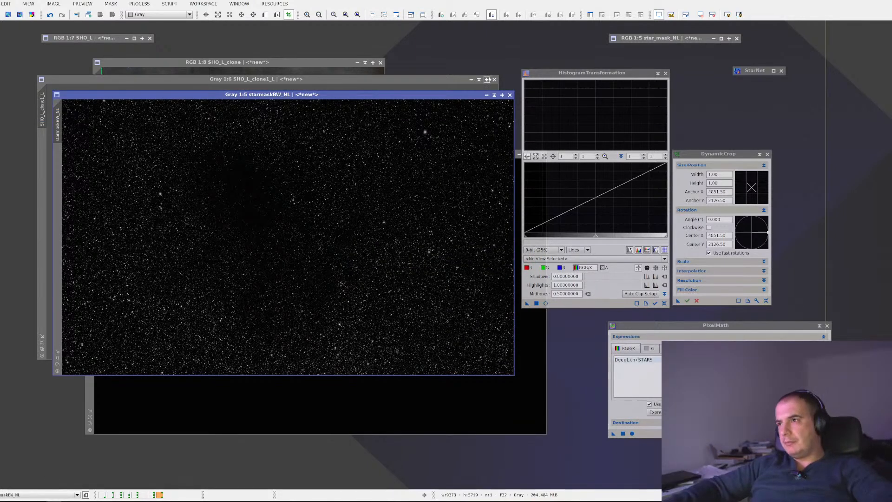
left_click(496, 95)
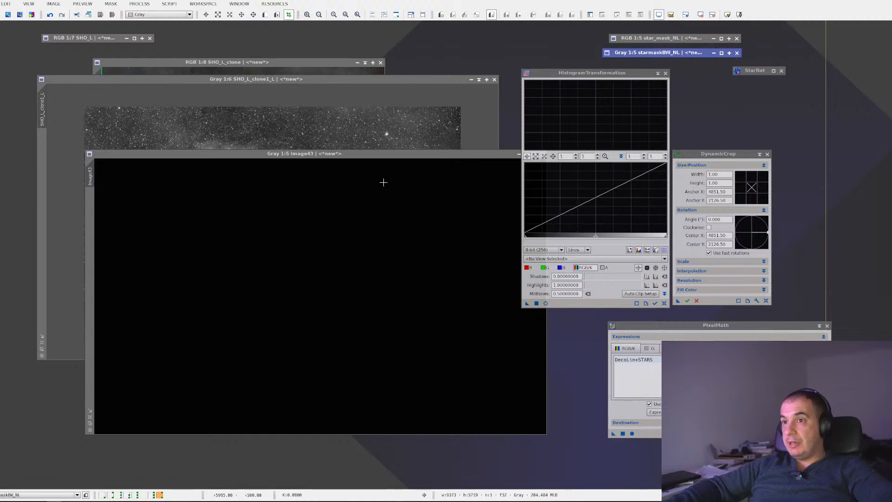
Step: Rename the SHO_L_clone1_L lightness image as mask_NL, collapse its window and park it beside the starmaskBW_NL window
left_click(295, 80)
right_click(295, 80)
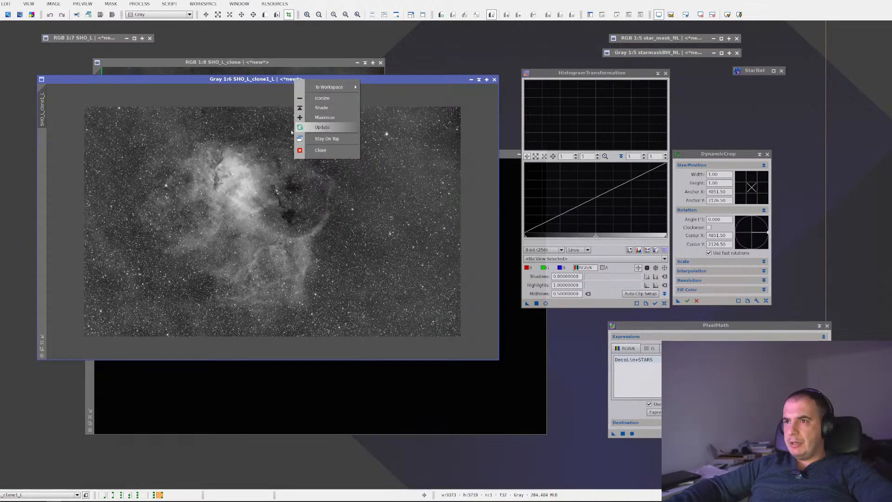
right_click(223, 148)
left_click(274, 184)
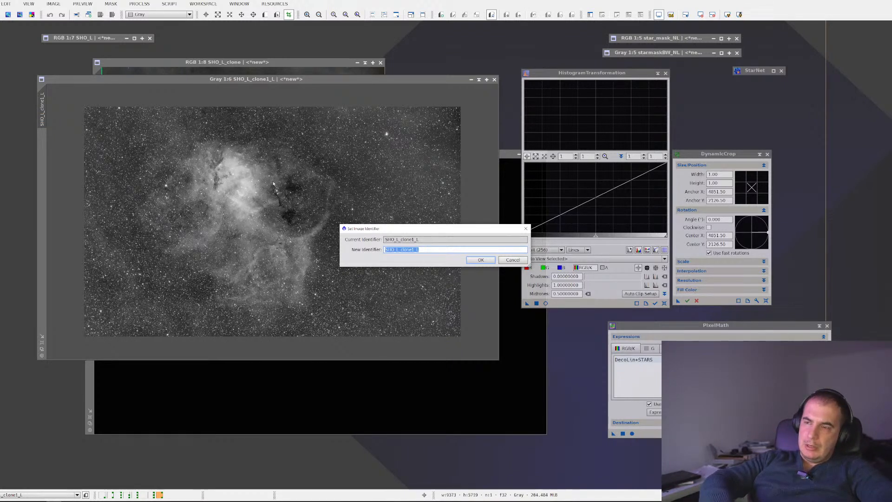
type("mask_NL")
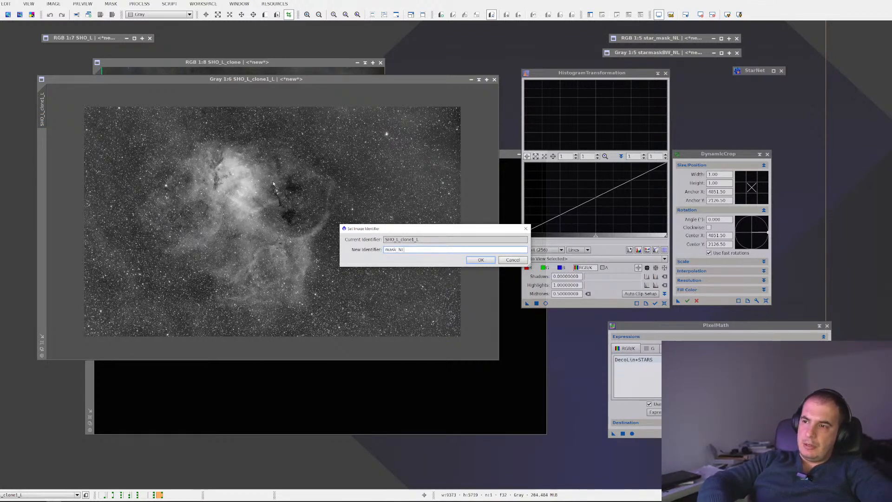
key("Return")
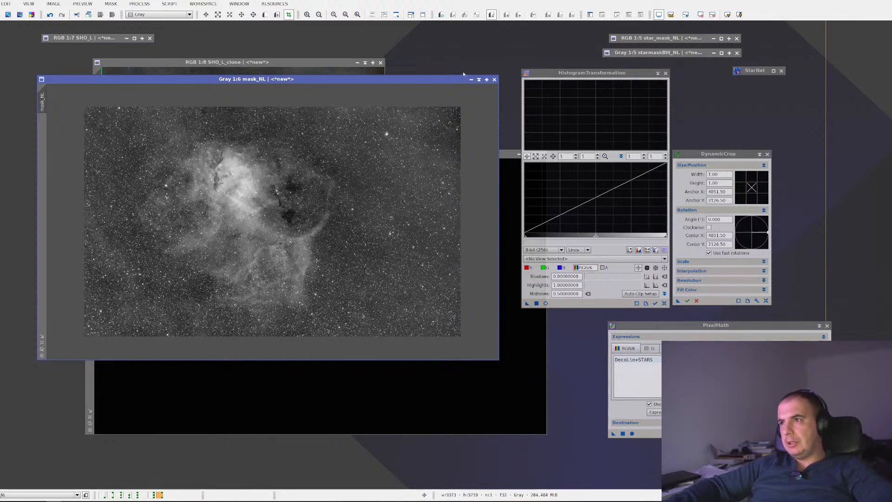
left_click(479, 79)
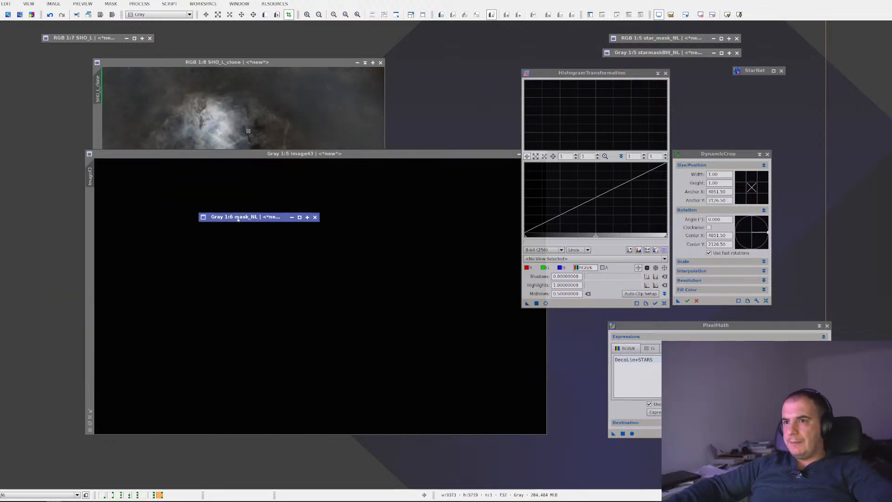
left_click_drag(580, 55, 512, 54)
Step: Replace the PixelMath expression with mask_NL-starmaskBW_NL and apply it to the black grayscale image
left_click(688, 372)
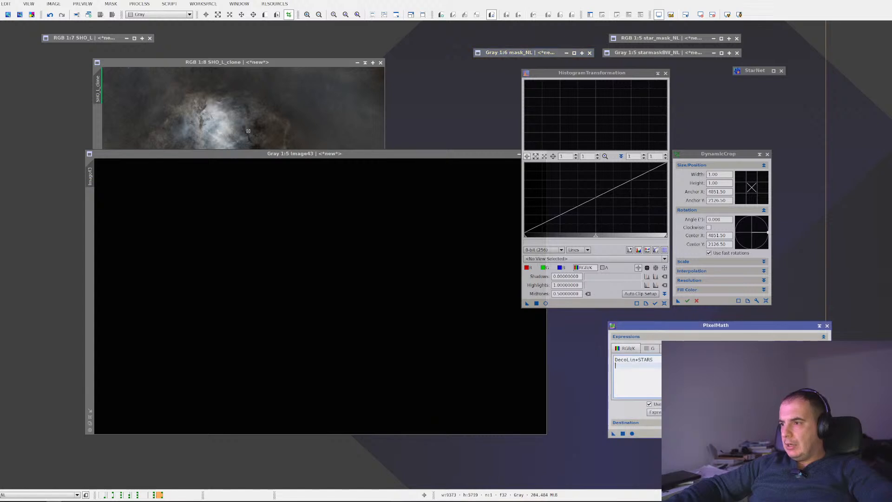
key("ctrl+a")
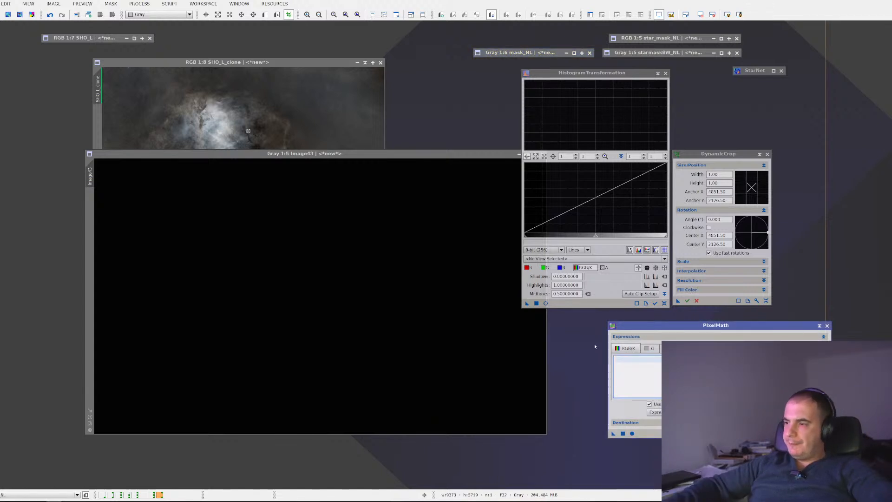
key("Delete")
left_click(655, 412)
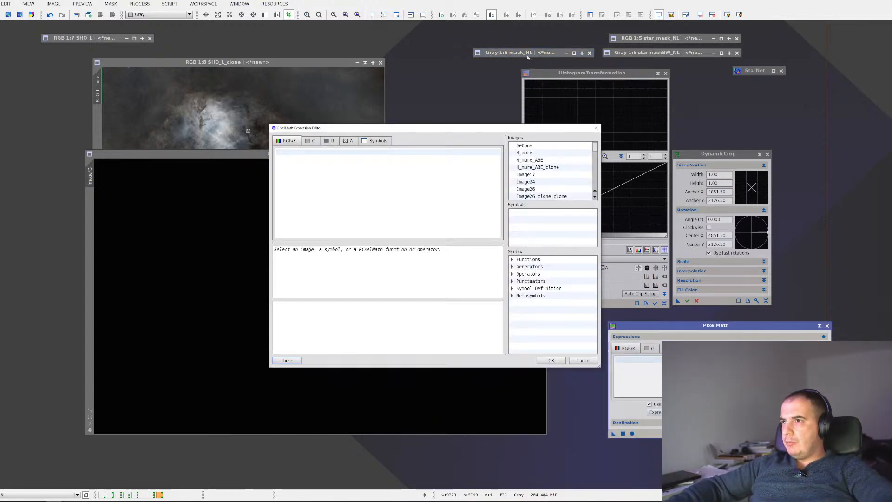
scroll(546, 167, "down", 10)
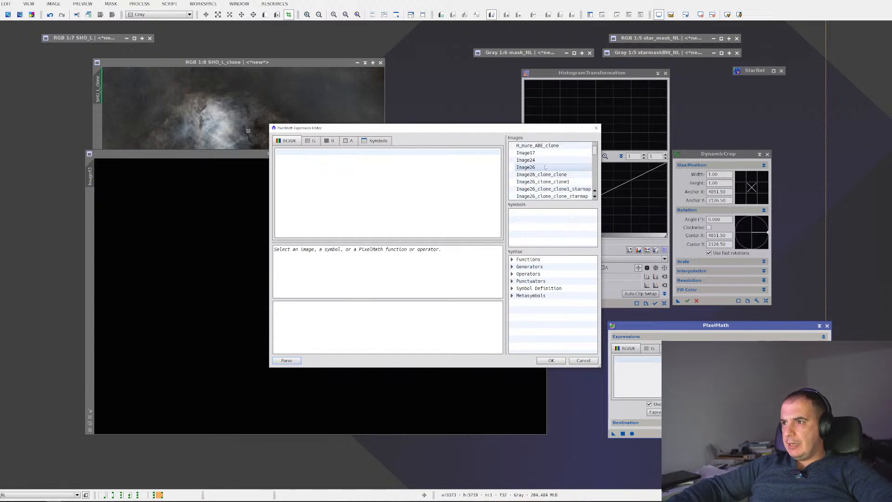
scroll(547, 167, "down", 5)
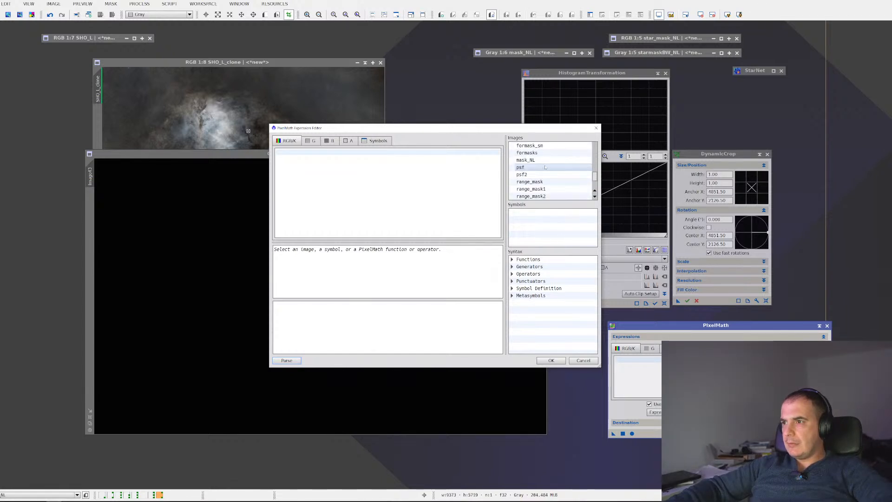
double_click(544, 160)
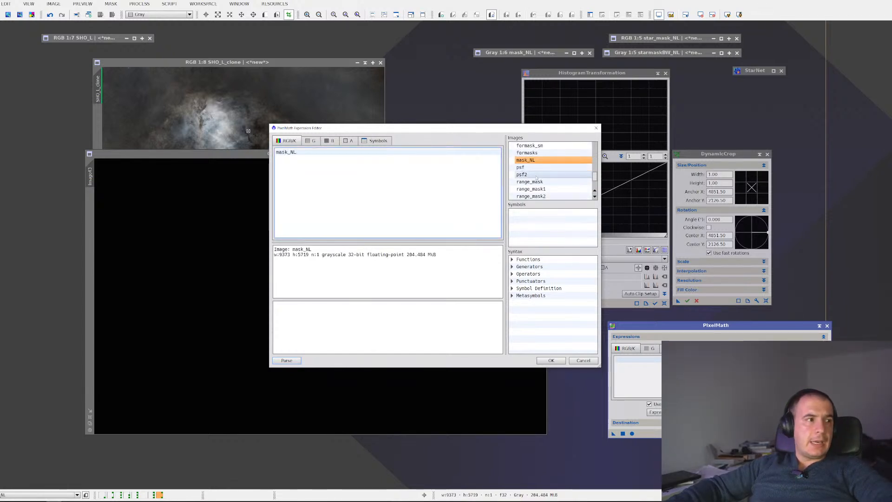
type("-")
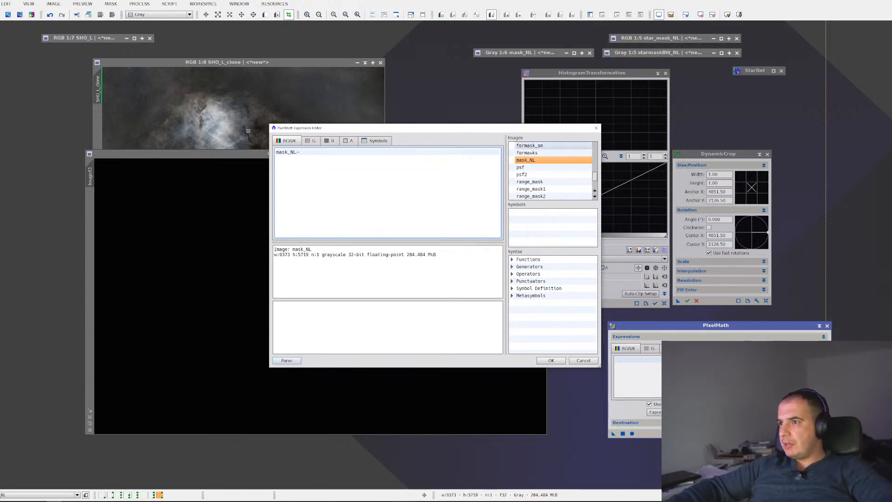
scroll(539, 167, "down", 2)
double_click(533, 196)
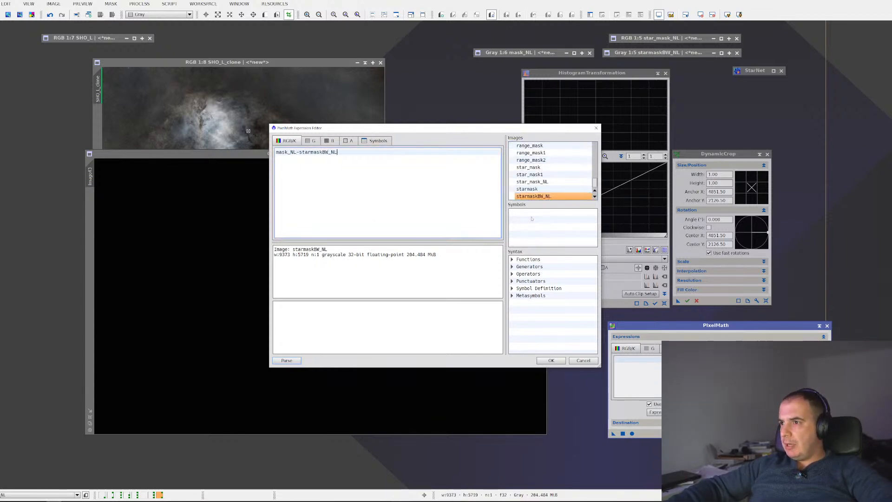
left_click(551, 361)
left_click_drag(613, 432, 321, 328)
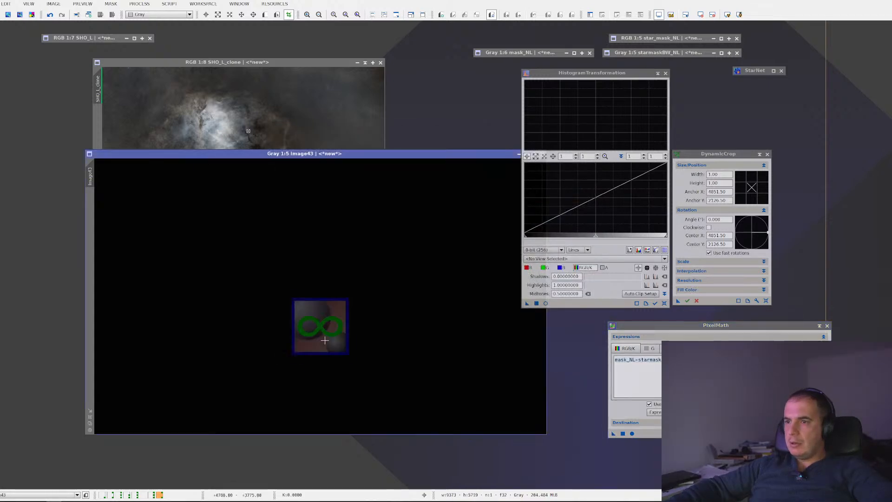
Step: Examine the nebula detail and star removal in the PixelMath result at several zoom levels, collapsing the HistogramTransformation window
scroll(325, 340, "up", 3)
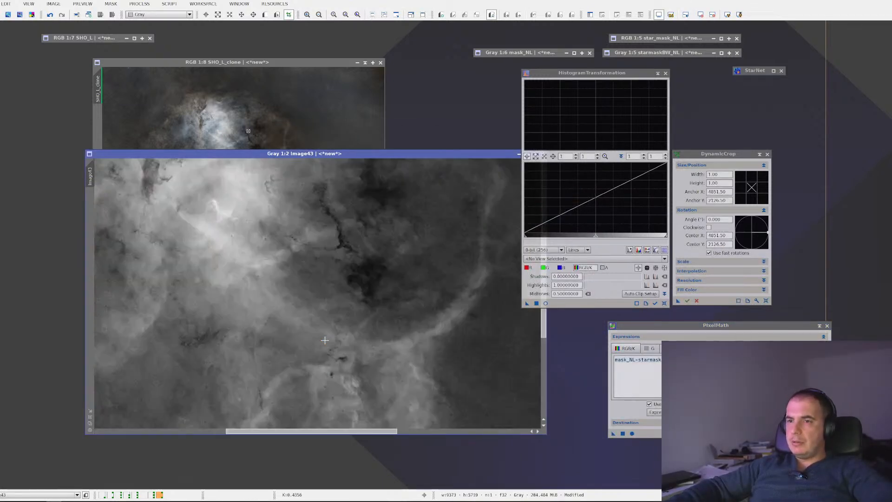
scroll(325, 341, "down", 2)
scroll(324, 341, "up", 2)
scroll(324, 340, "down", 2)
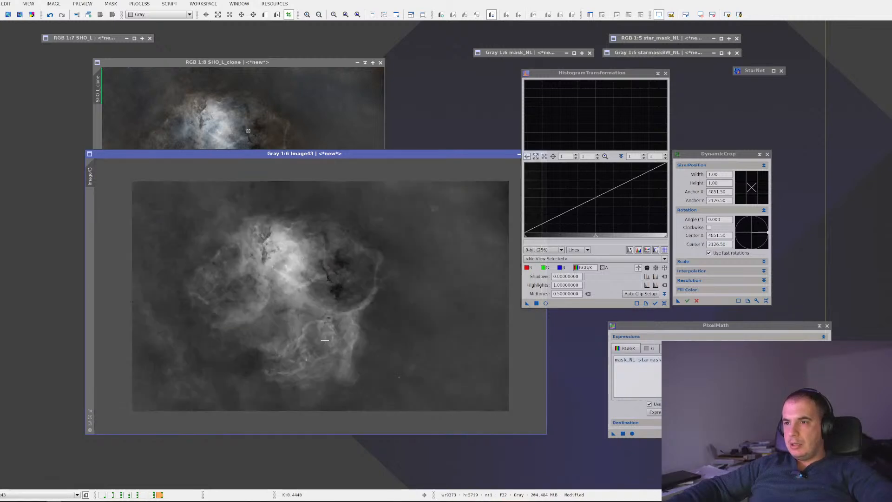
scroll(324, 340, "up", 3)
scroll(324, 340, "down", 4)
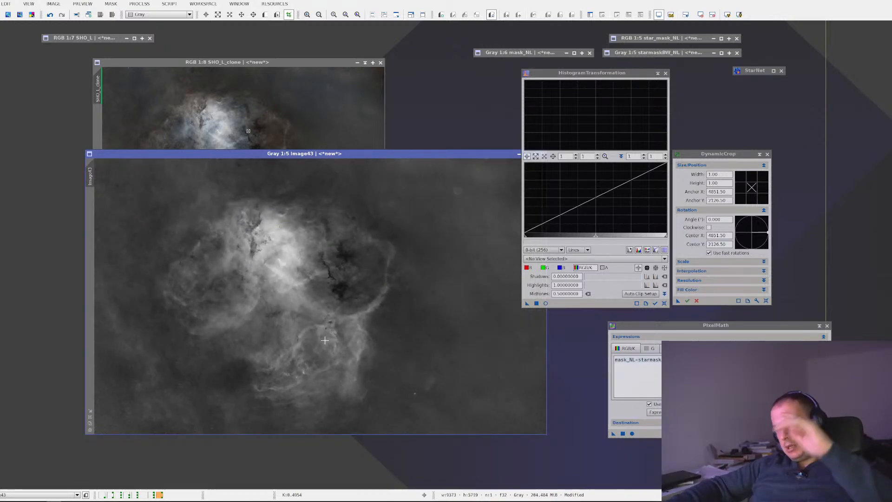
left_click(658, 73)
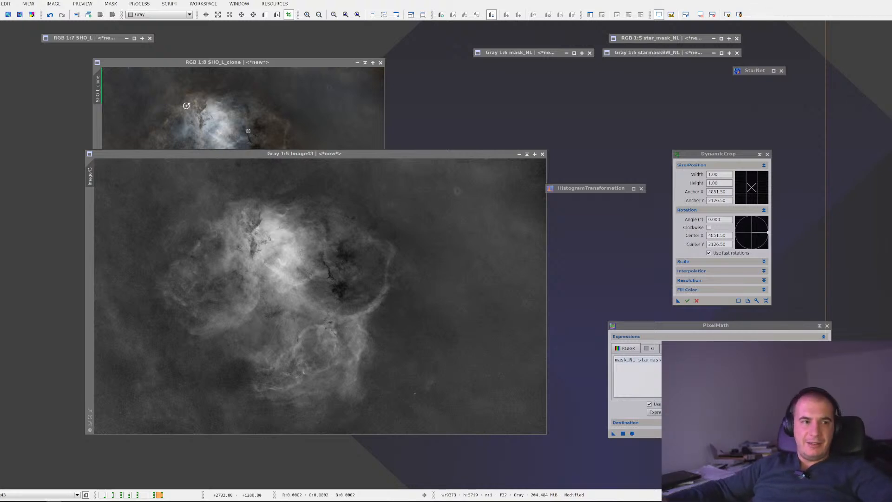
scroll(268, 267, "up", 3)
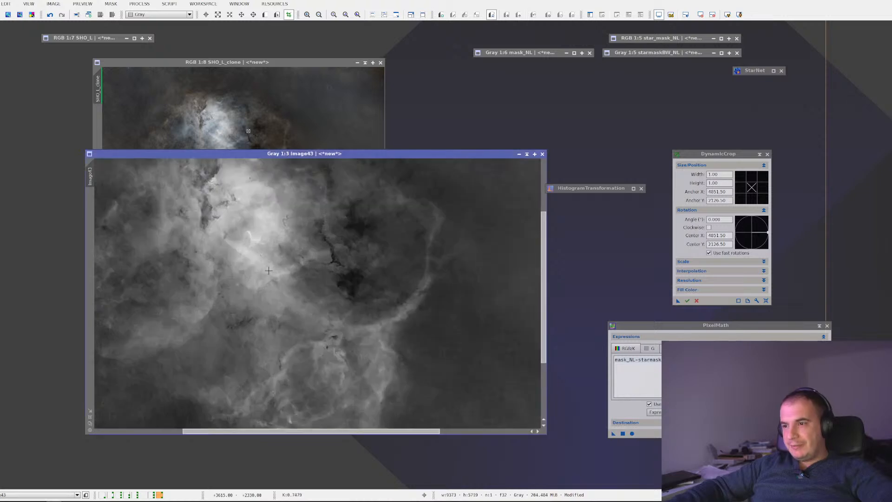
scroll(268, 272, "down", 3)
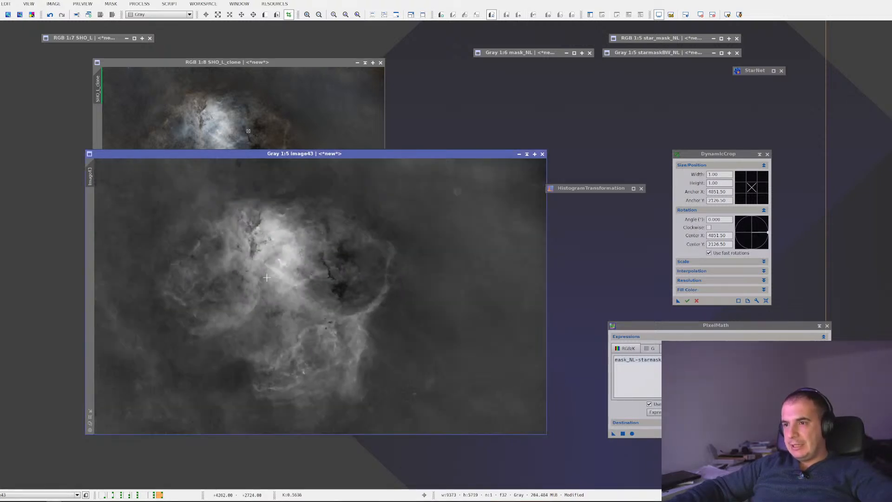
scroll(265, 280, "down", 1)
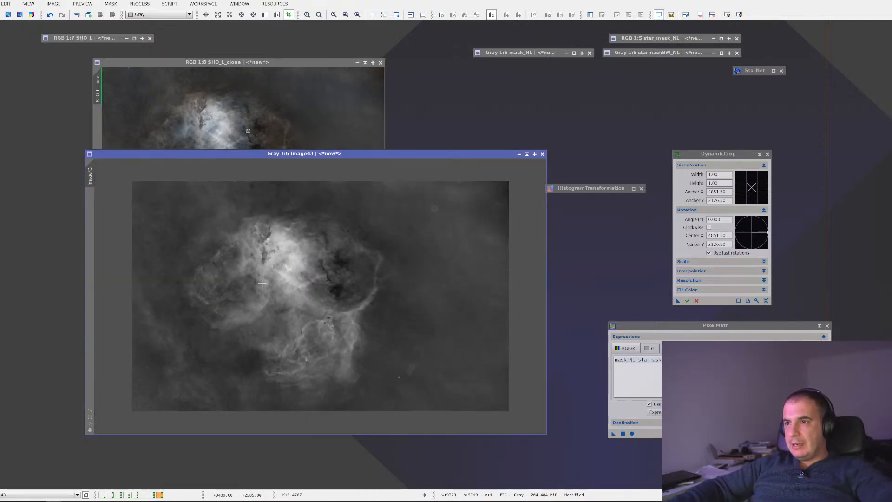
Step: Rename the PixelMath result image as starlessmask_BW_NL
right_click(286, 187)
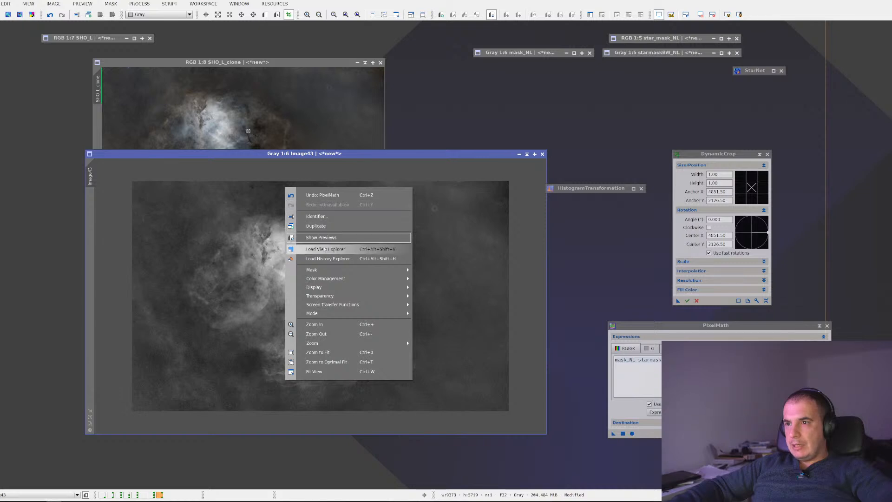
mouse_move(325, 270)
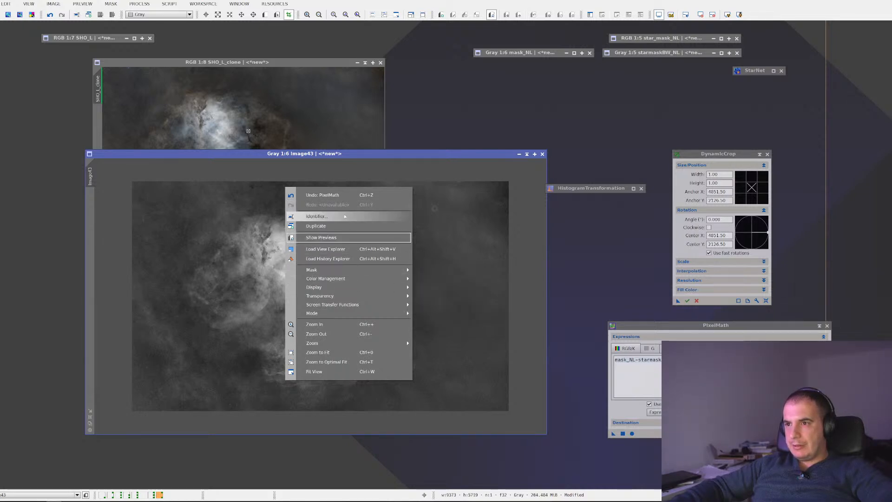
left_click(394, 214)
type("star")
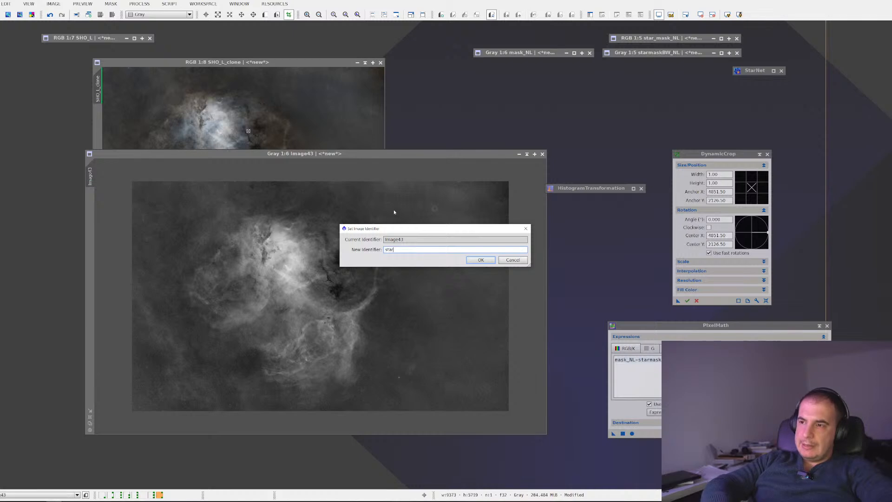
type("lessmask")
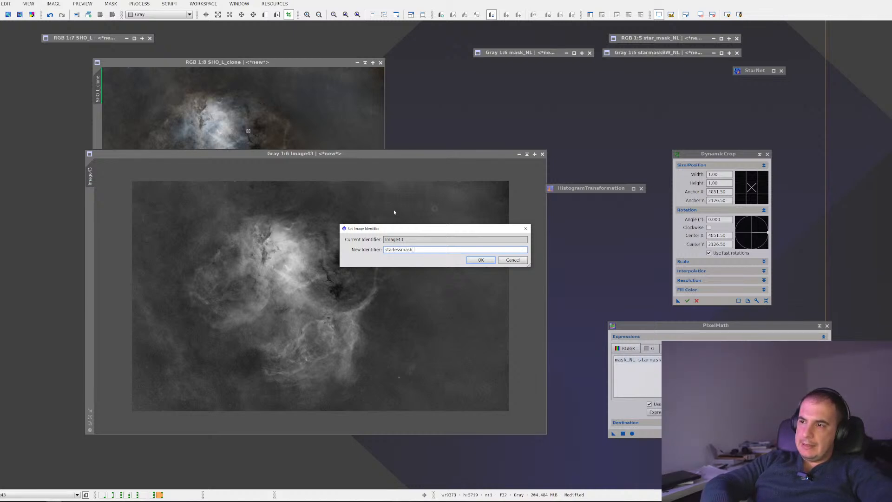
type("_IIW")
type("_NL")
key("Return")
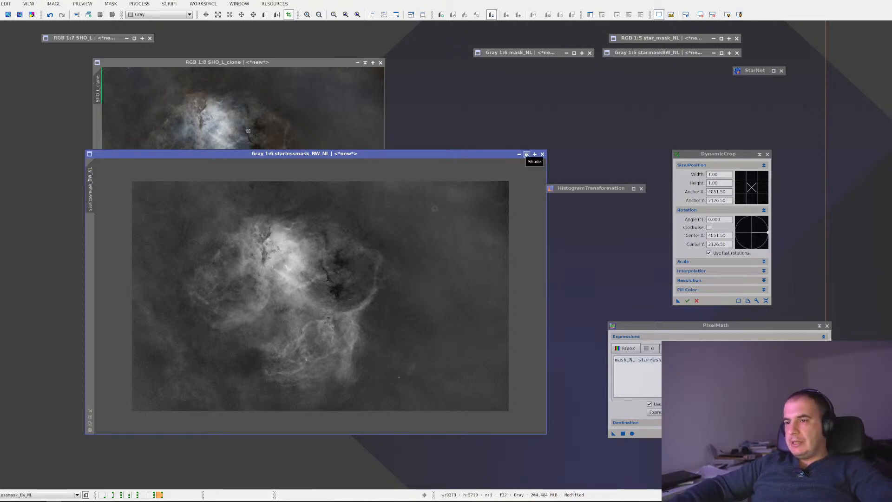
Step: Duplicate the starlessmask_BW_NL image, collapse the original's window and park it beneath the mask_NL window
right_click(242, 263)
left_click(265, 302)
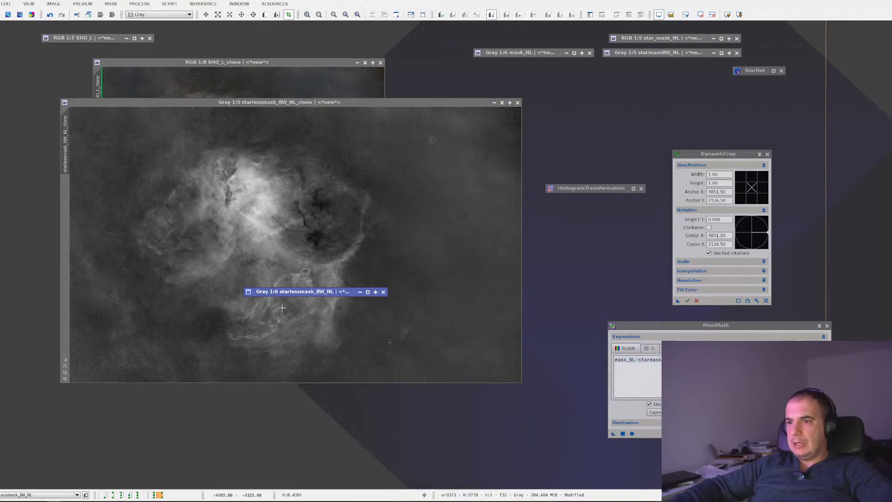
left_click_drag(288, 295, 516, 63)
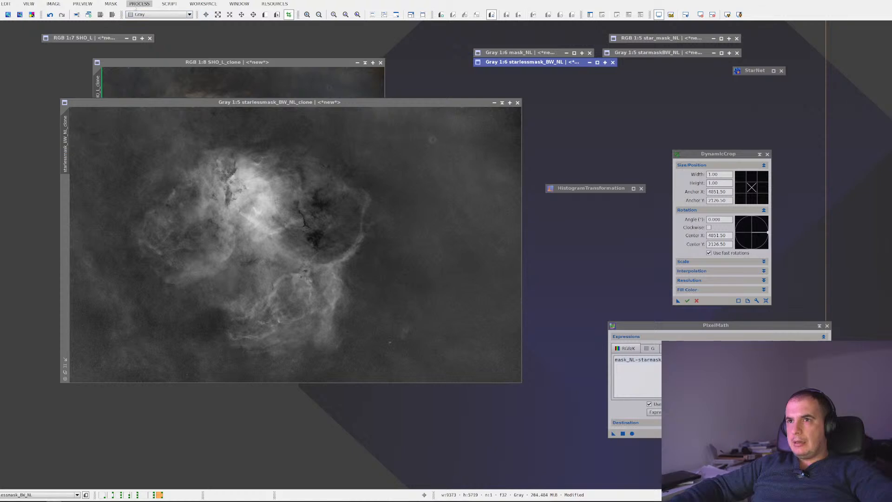
Step: Stretch starlessmask_BW_NL with HistogramTransformation under real-time preview, using shadows of about 0.337 and midtones of about 0.11, and apply it
left_click(140, 4)
mouse_move(177, 14)
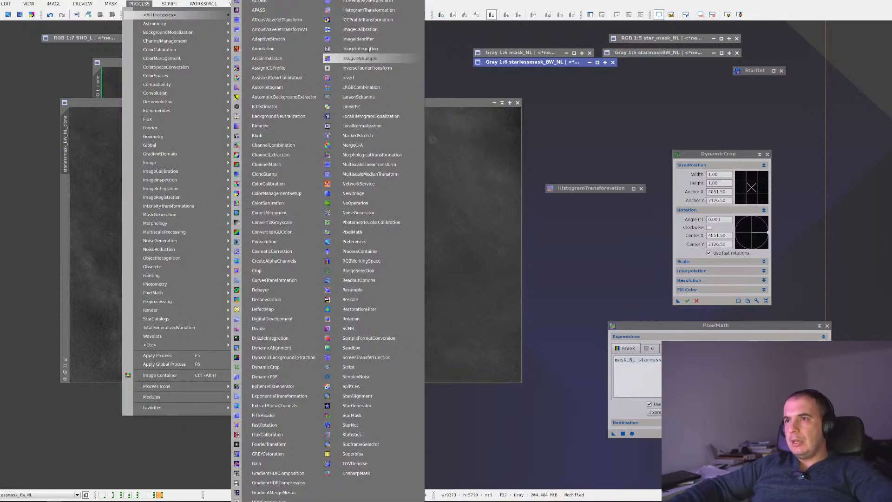
left_click(367, 10)
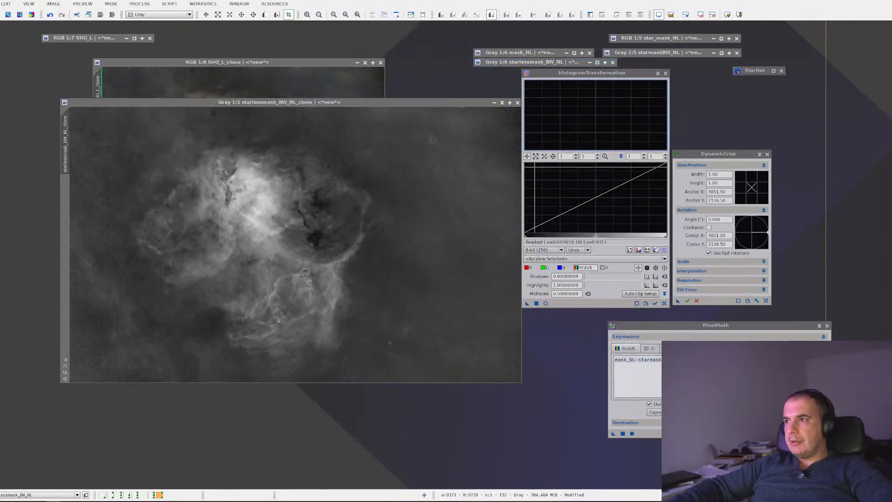
left_click(545, 303)
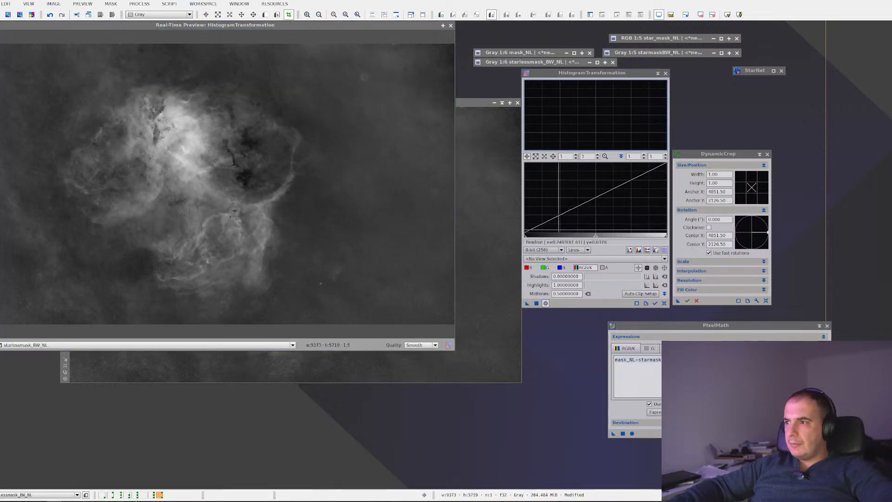
left_click_drag(525, 236, 573, 235)
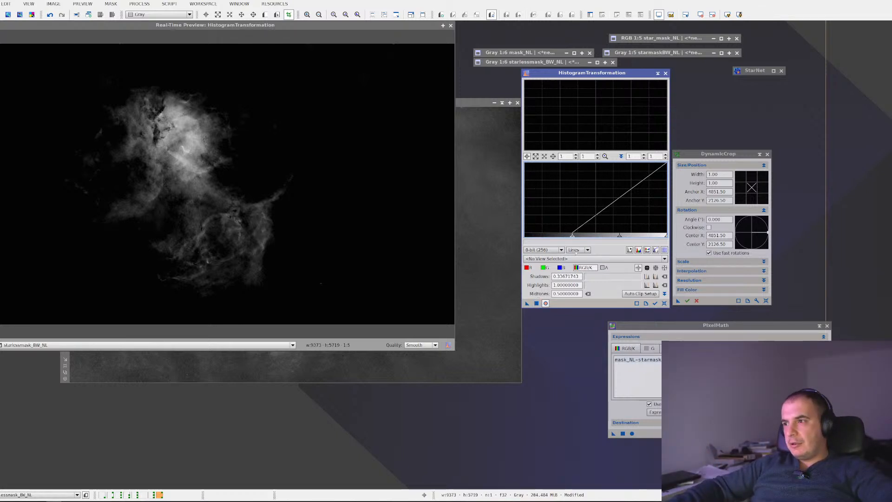
mouse_move(665, 236)
left_mouse_down()
mouse_move(631, 245)
mouse_move(644, 246)
mouse_move(591, 242)
mouse_move(667, 239)
left_mouse_up()
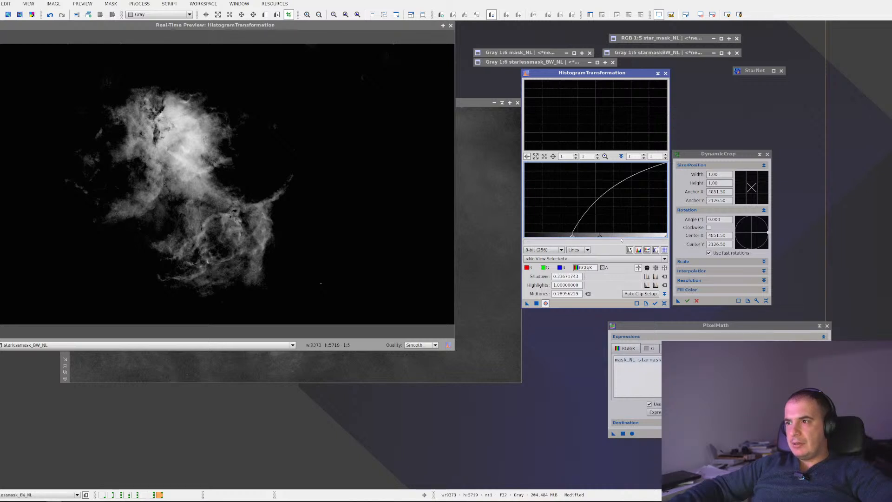
left_click_drag(599, 239, 583, 239)
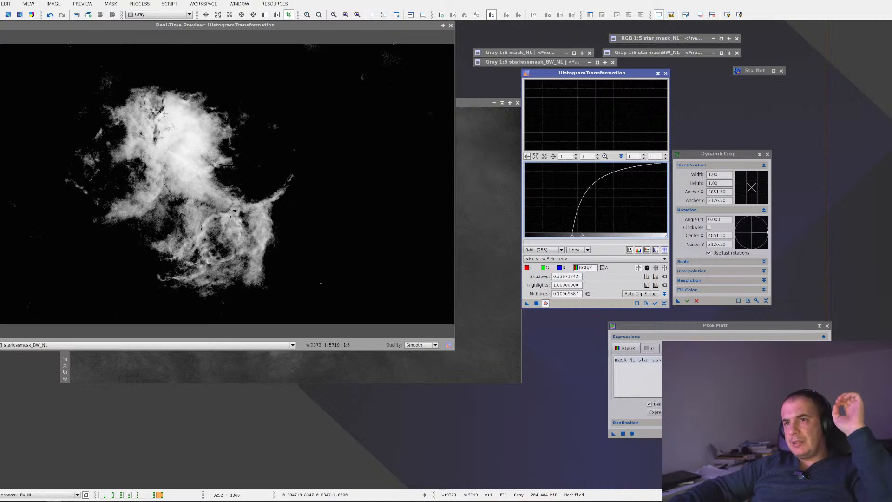
left_click(537, 303)
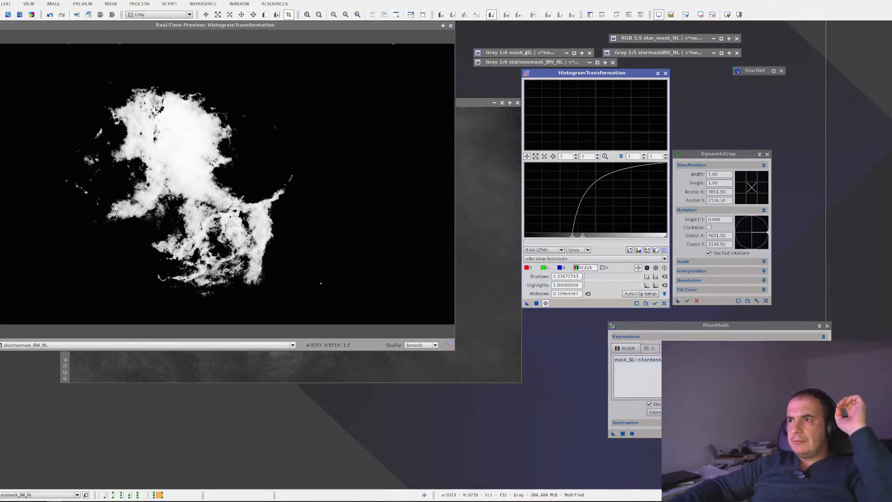
Step: Reset the HistogramTransformation settings, collapse its window and close the real-time preview
left_click(665, 303)
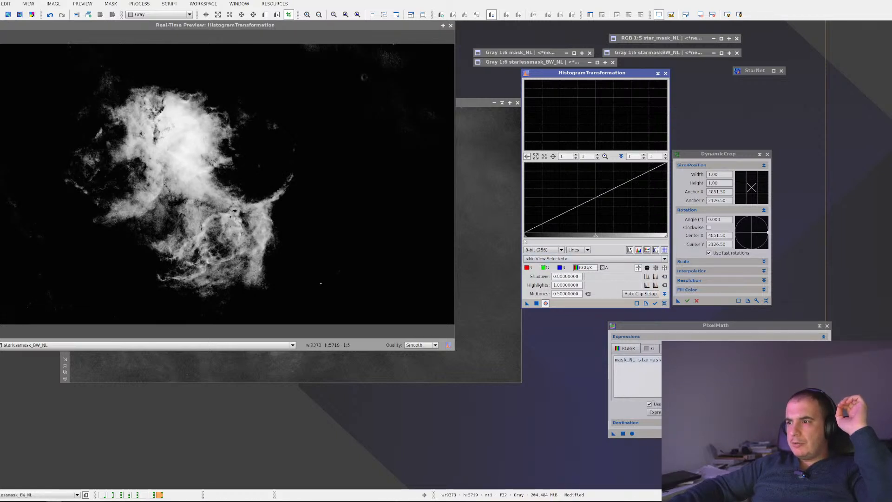
mouse_move(527, 237)
left_mouse_down()
mouse_move(552, 236)
mouse_move(525, 236)
left_mouse_up()
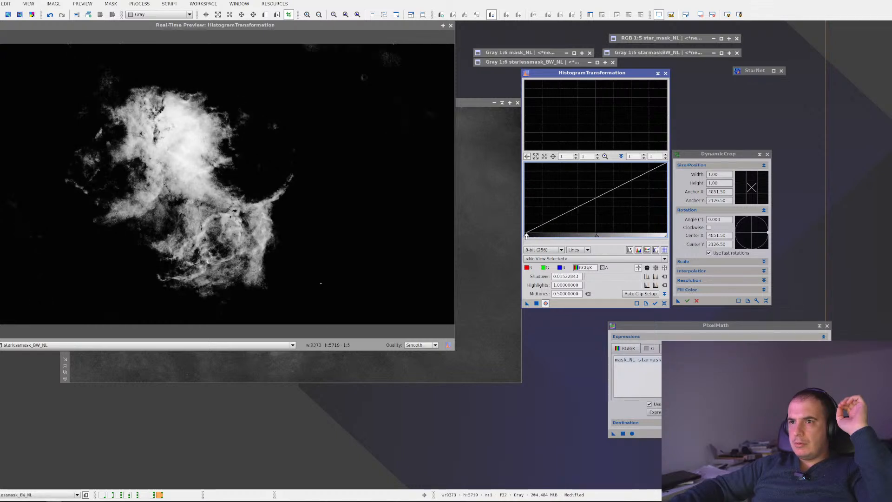
left_click(658, 73)
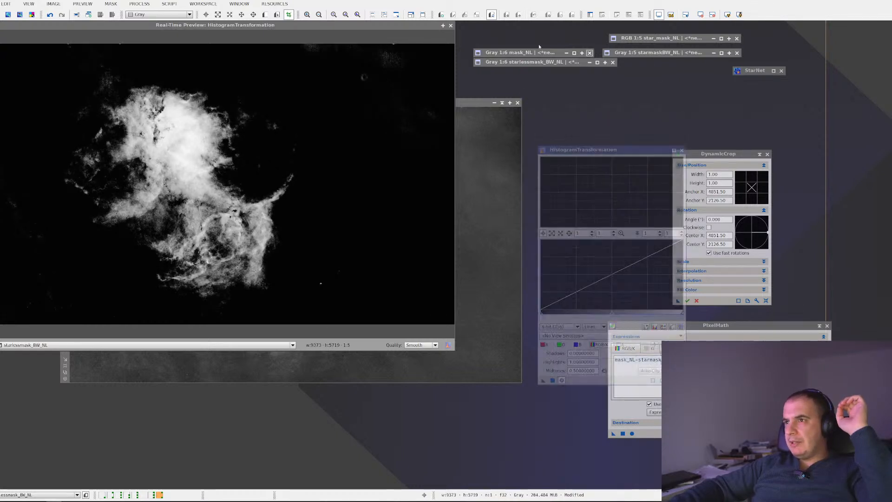
left_click(451, 26)
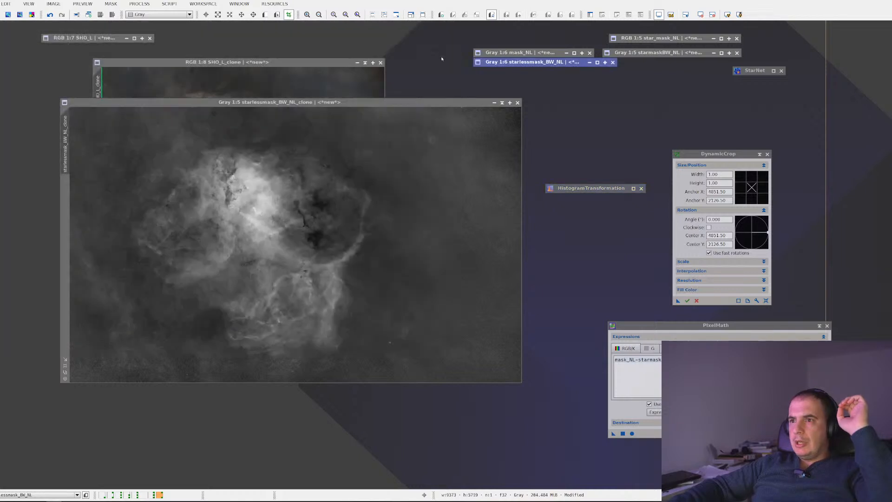
Step: Expand the starlessmask_BW_NL window and park its collapsed clone beneath mask_NL
double_click(531, 63)
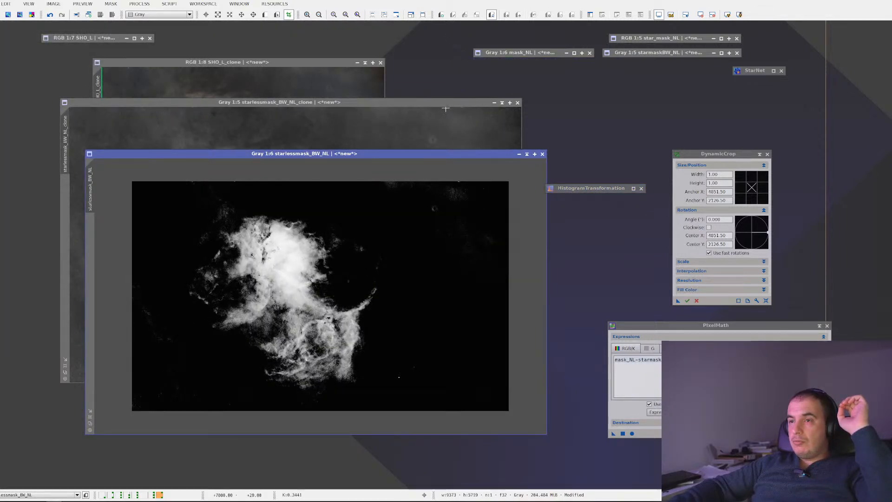
left_click(502, 103)
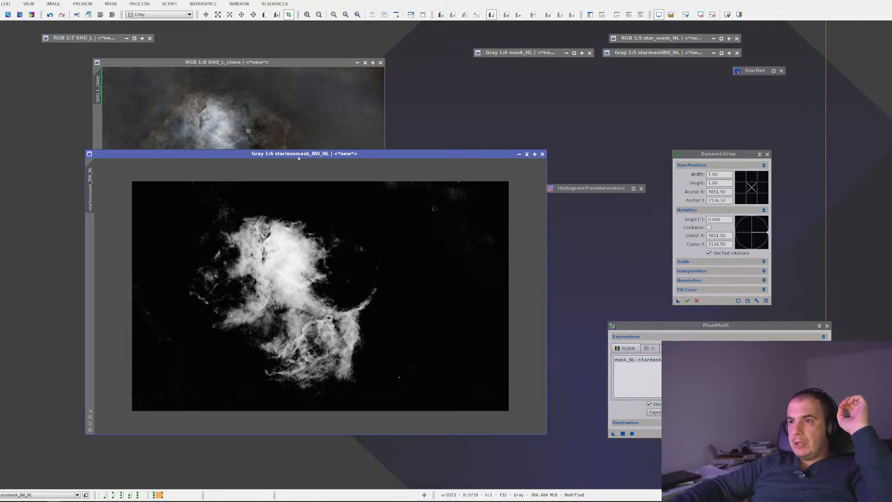
mouse_move(297, 154)
left_mouse_down()
mouse_move(305, 249)
mouse_move(449, 174)
mouse_move(559, 70)
mouse_move(546, 62)
left_mouse_up()
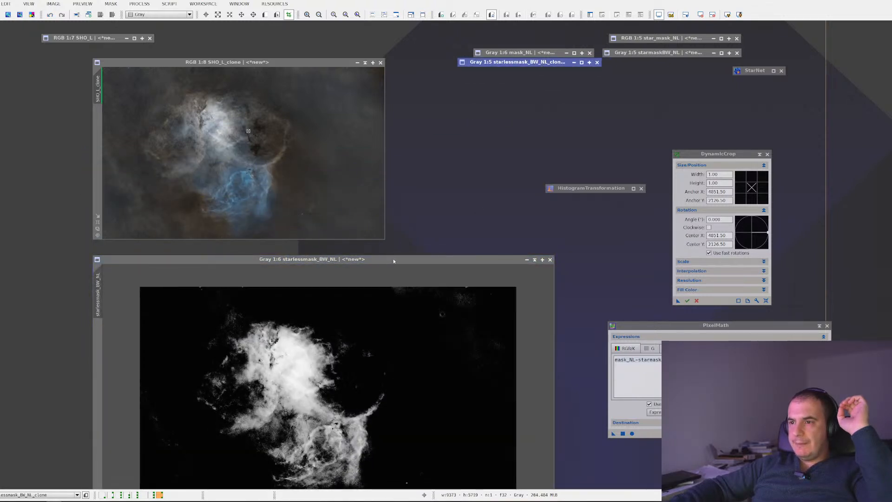
left_click_drag(394, 261, 366, 131)
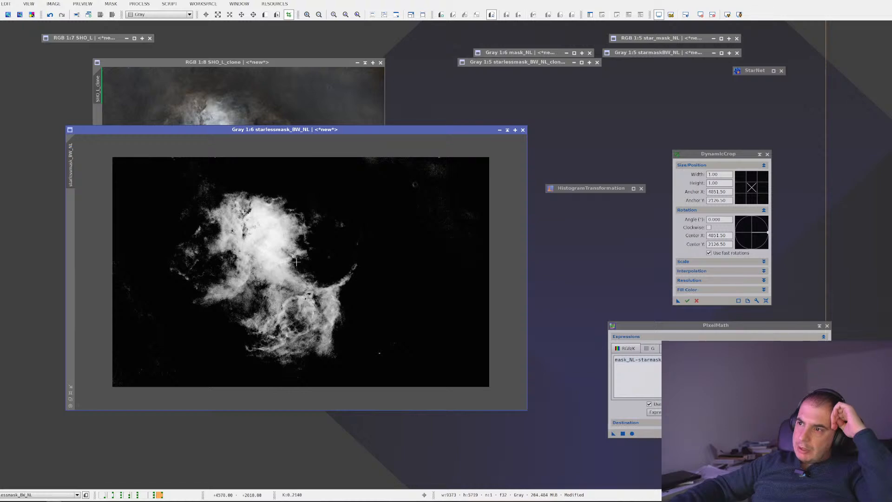
Step: Examine the bright nebula core, dark lanes and faint edges of the stretched starlessmask_BW_NL at several zoom levels
scroll(296, 262, "up", 4)
scroll(296, 262, "up", 1)
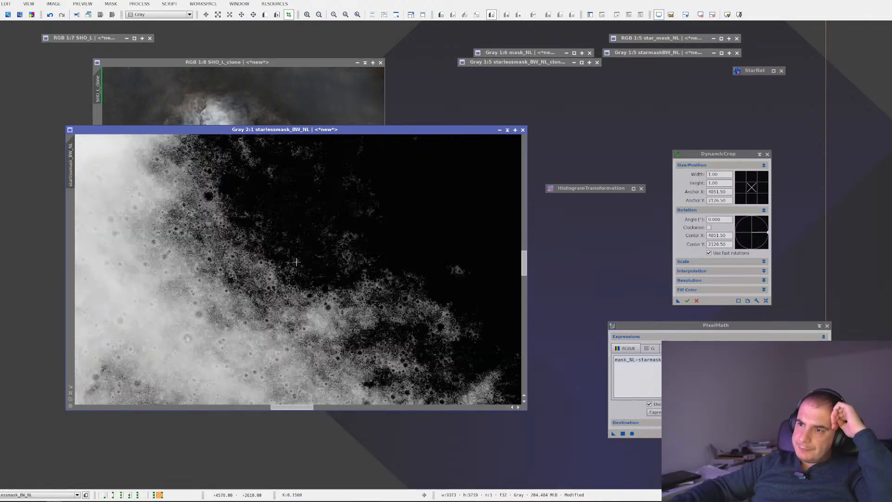
scroll(296, 263, "down", 2)
scroll(196, 170, "down", 1)
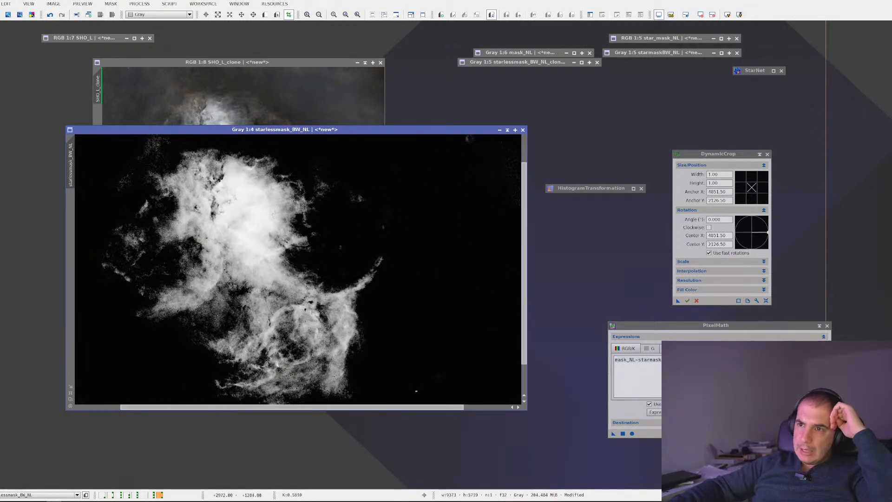
scroll(263, 229, "up", 2)
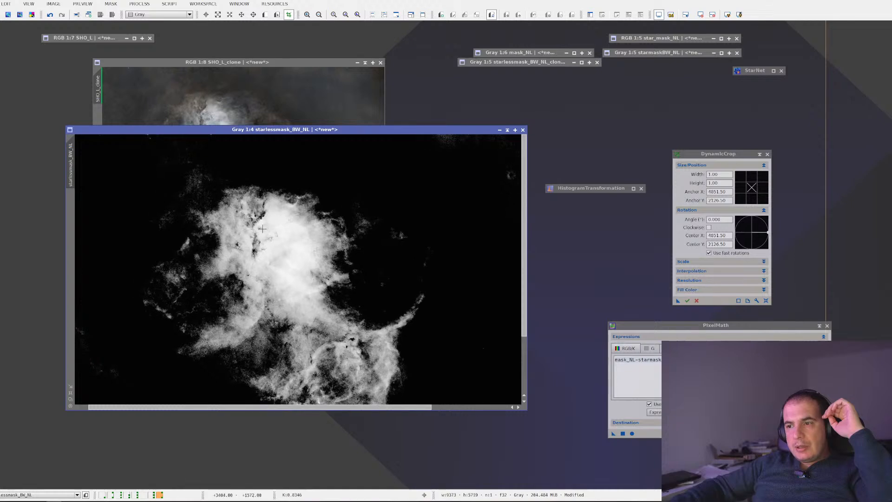
scroll(263, 229, "down", 2)
scroll(313, 278, "up", 2)
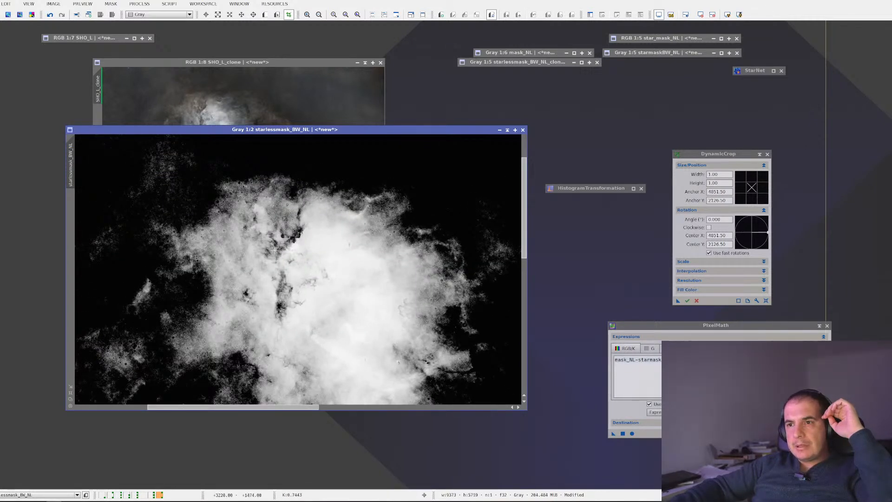
scroll(287, 178, "up", 2)
scroll(286, 178, "down", 1)
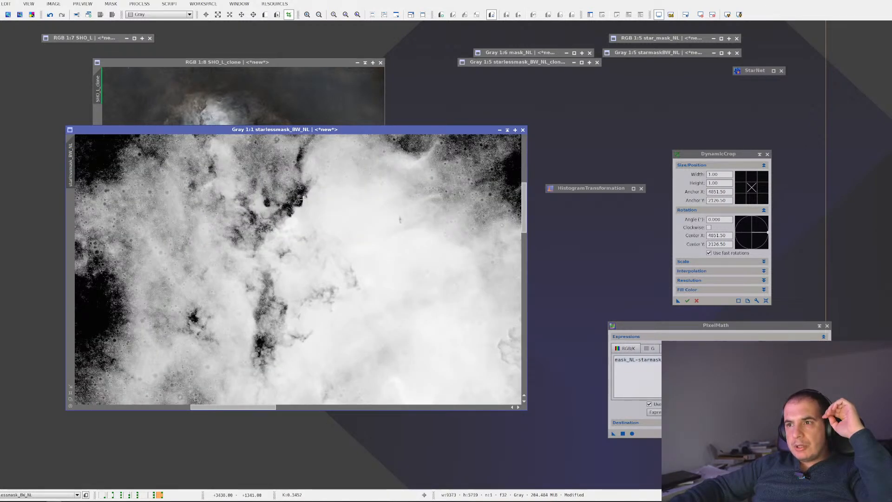
scroll(298, 214, "down", 2)
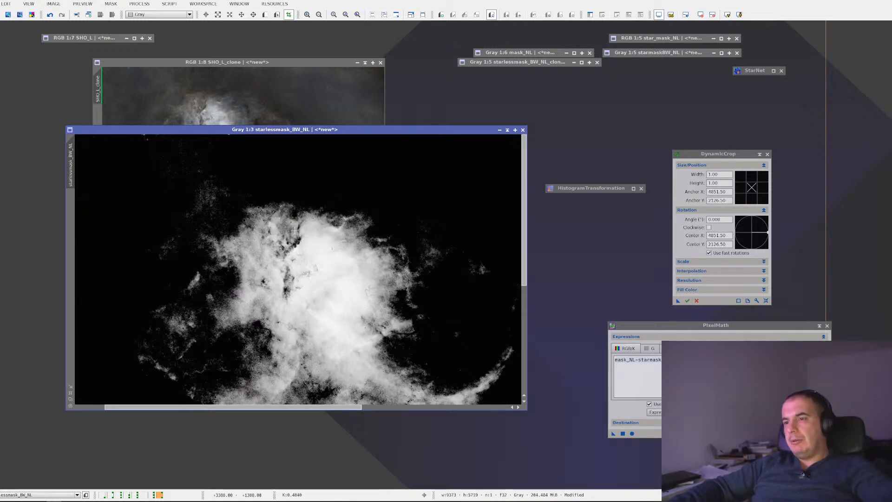
Step: Try to start the CloneStamp process for retouching the starlessmask_BW_NL image
left_click(139, 4)
mouse_move(160, 14)
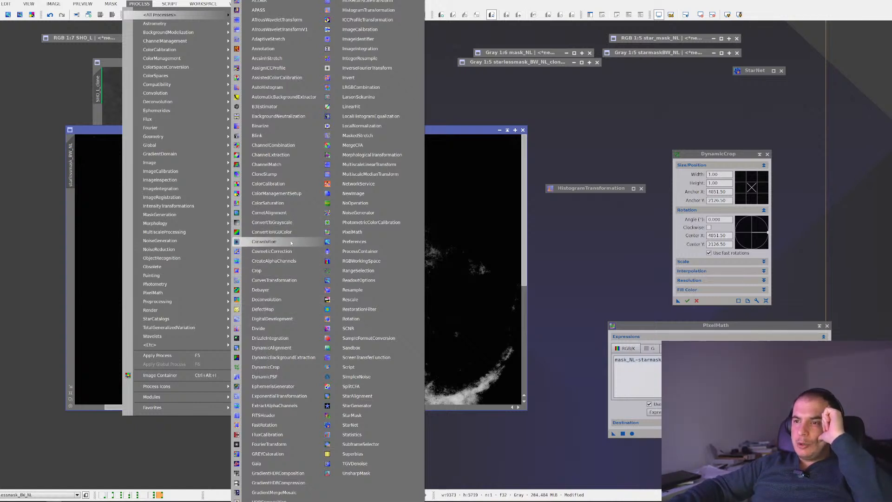
left_click(295, 174)
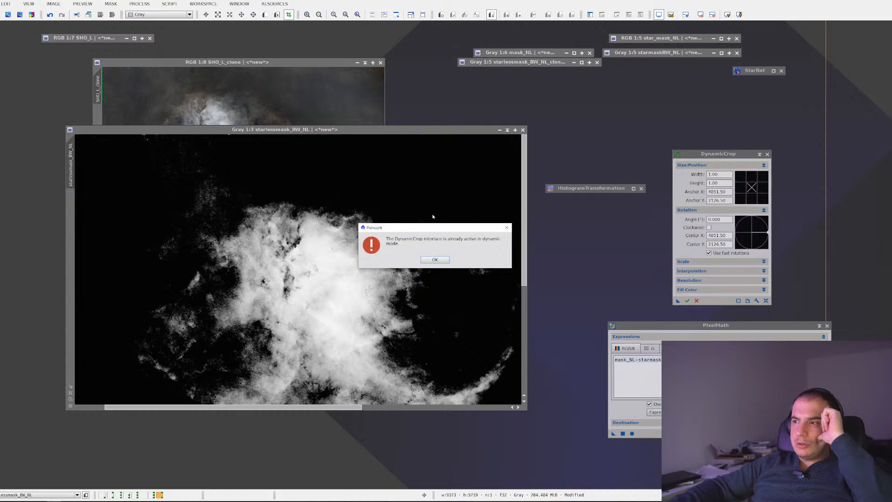
left_click(435, 259)
Step: Keep the active DynamicCrop session instead of cancelling it, and execute the crop on SHO_L_clone
left_click(767, 154)
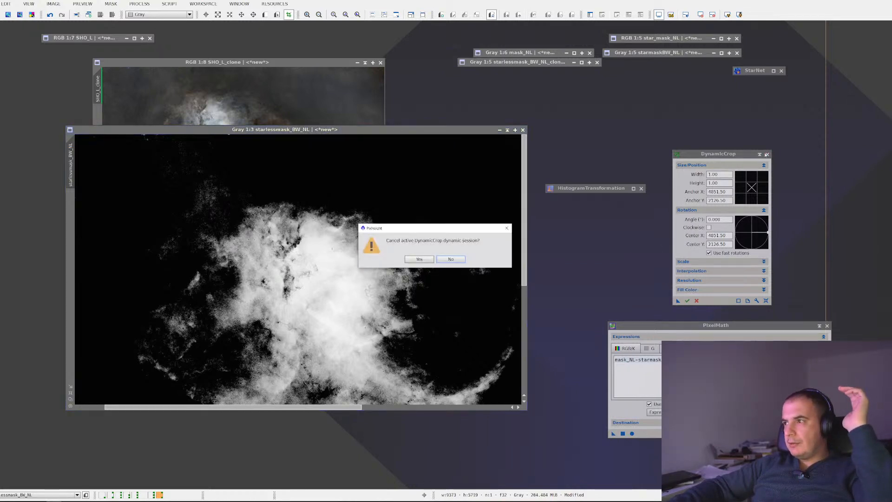
left_click(462, 260)
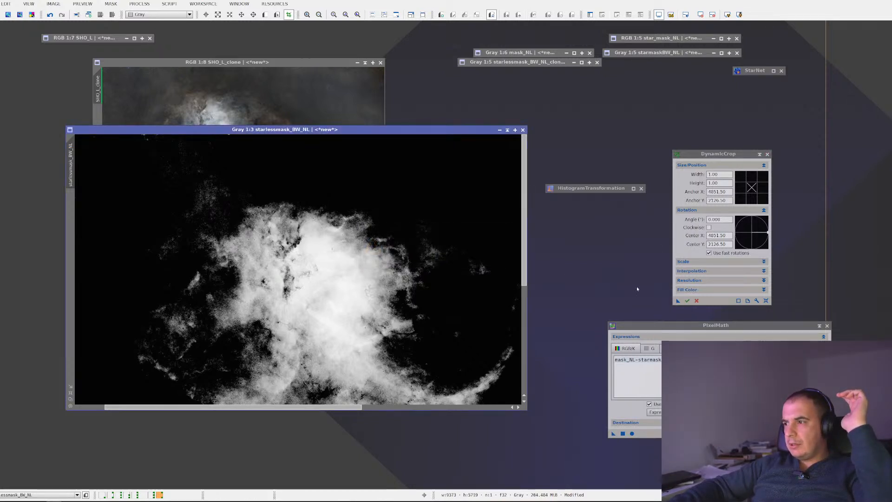
left_click(687, 301)
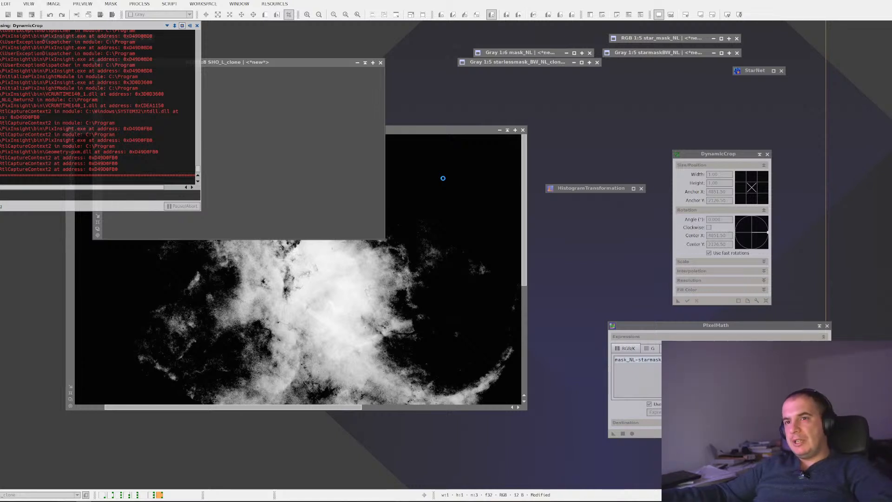
Step: Switch to the browser, view a Sh2-132 Lion Nebula image from the AstroBin search results, and return to PixInsight
key("alt+Tab")
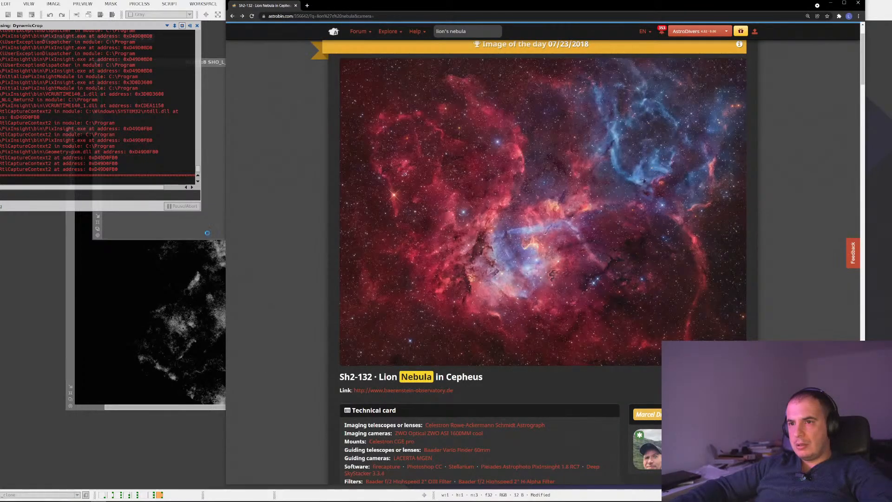
left_click(233, 16)
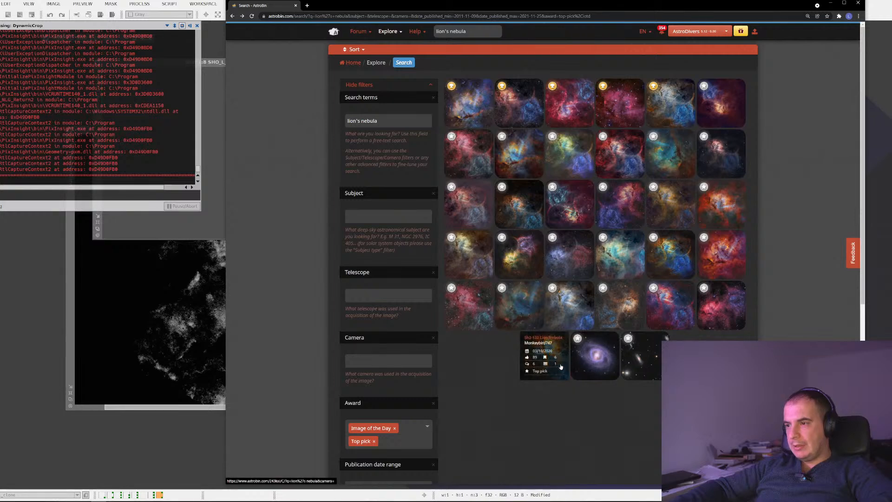
left_click(547, 360)
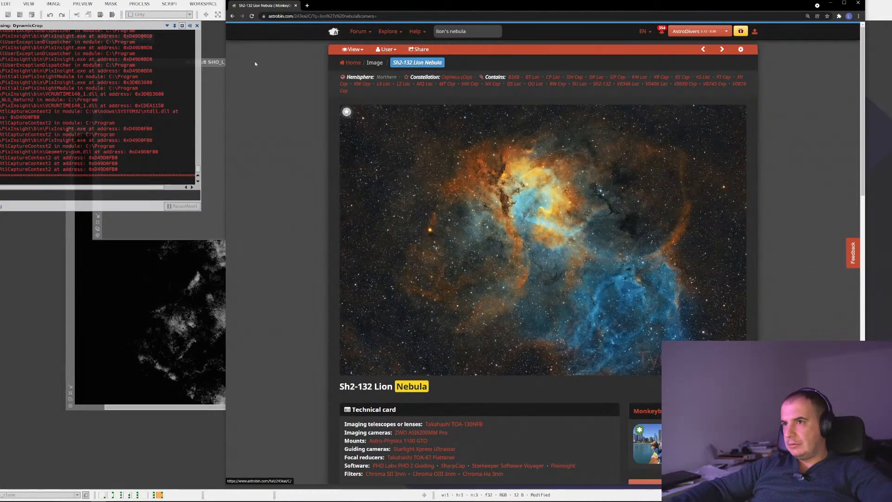
left_click(234, 16)
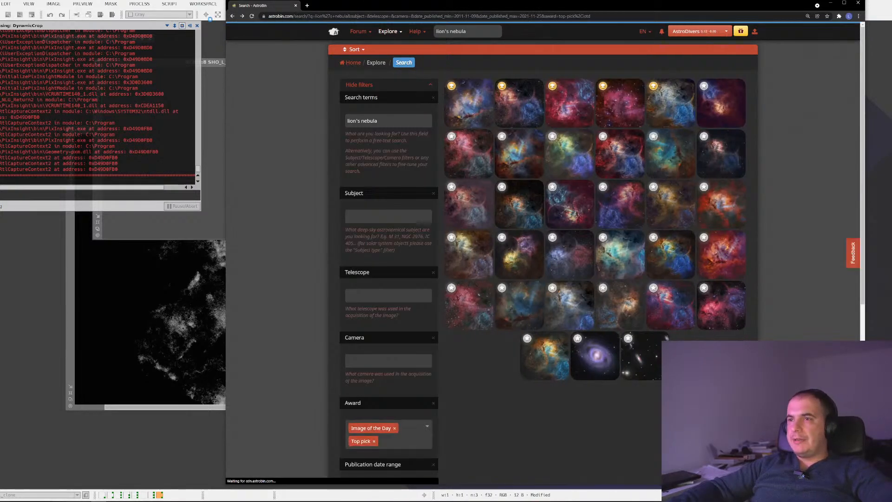
left_click(204, 1)
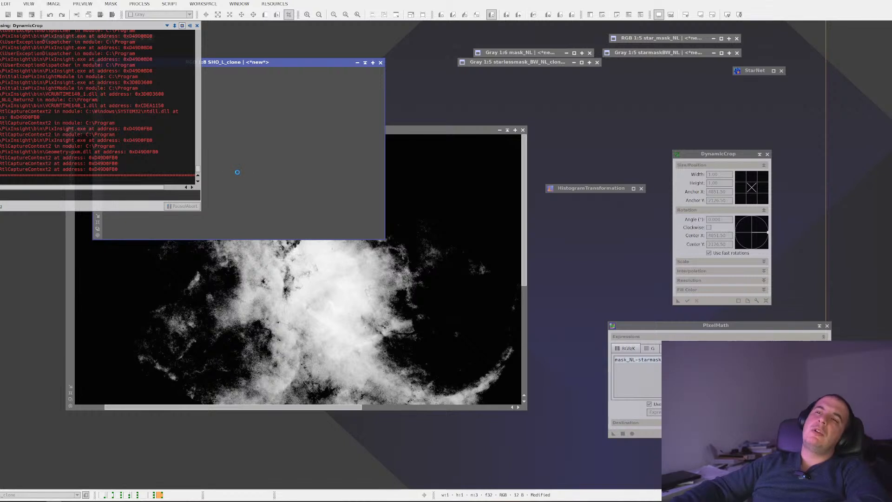
left_click_drag(181, 175, 118, 76)
left_click(118, 76)
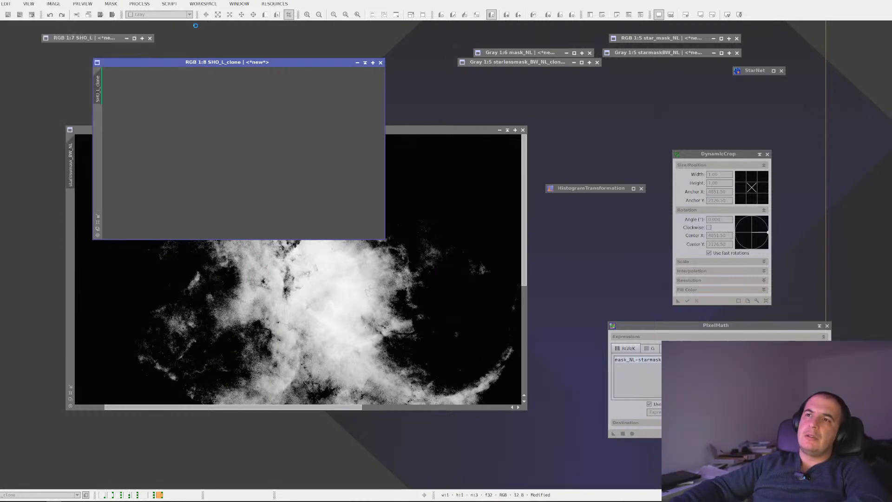
left_click(197, 26)
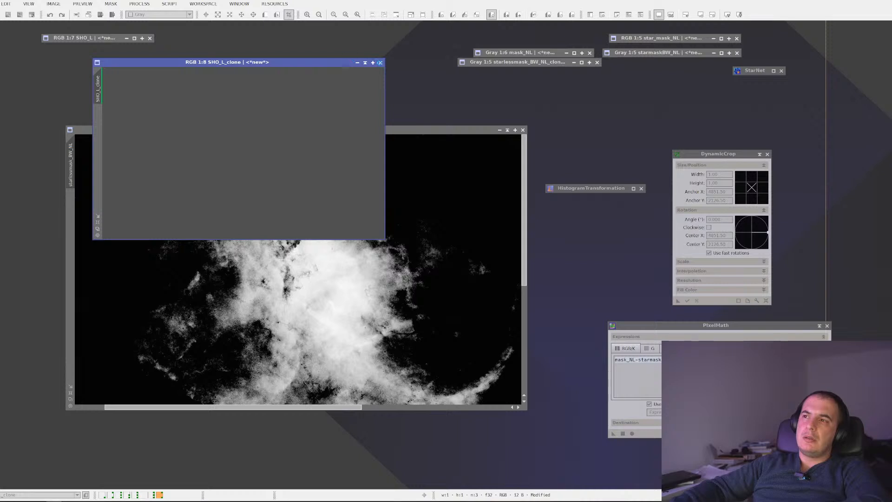
Step: Look through the Process, View, File, History and Object explorers and the Script Editor for a way to stop the stuck process
left_click(459, 138)
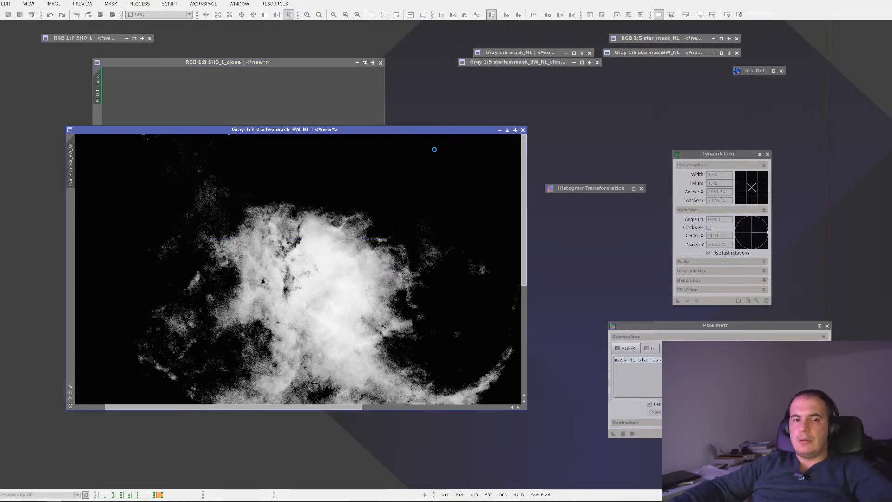
left_click(353, 98)
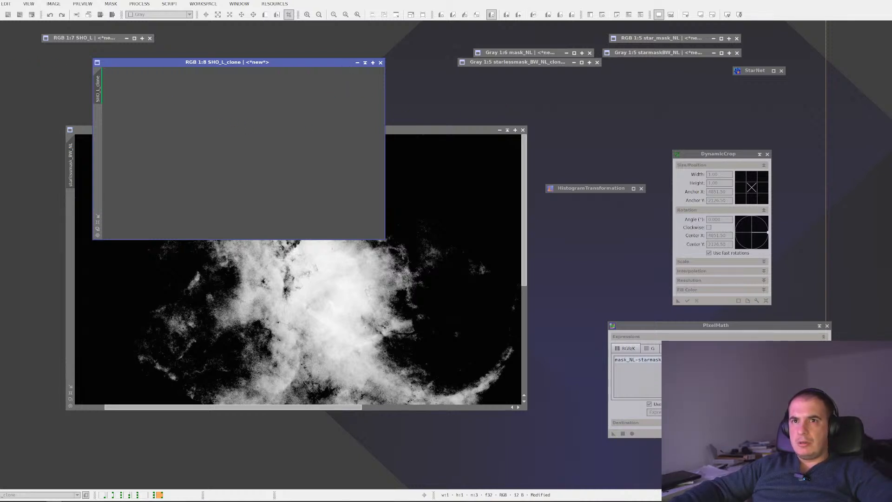
mouse_move(0, 116)
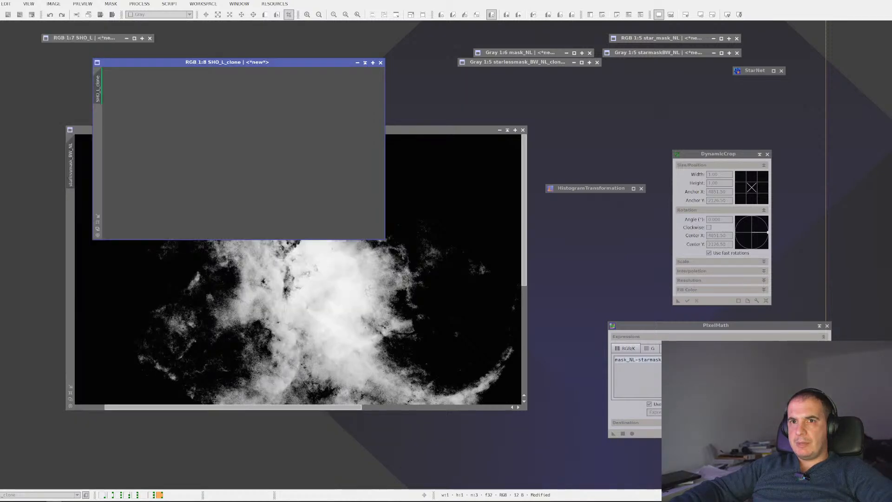
mouse_move(0, 70)
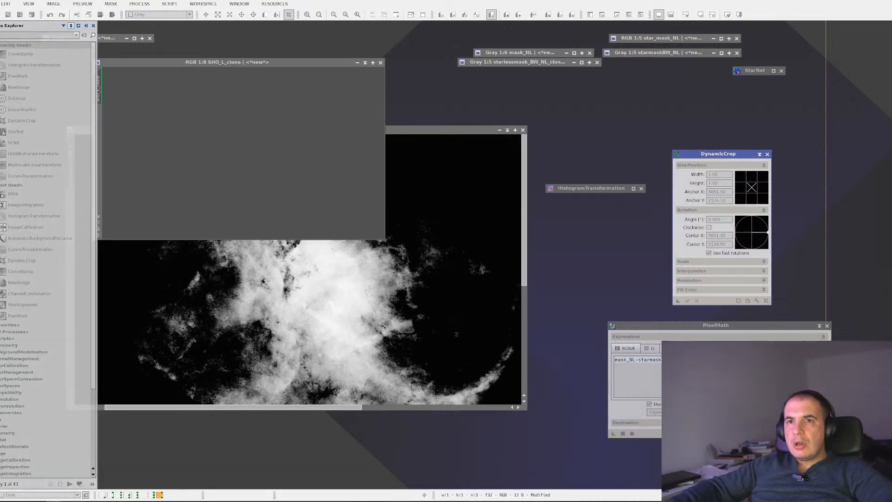
mouse_move(1, 140)
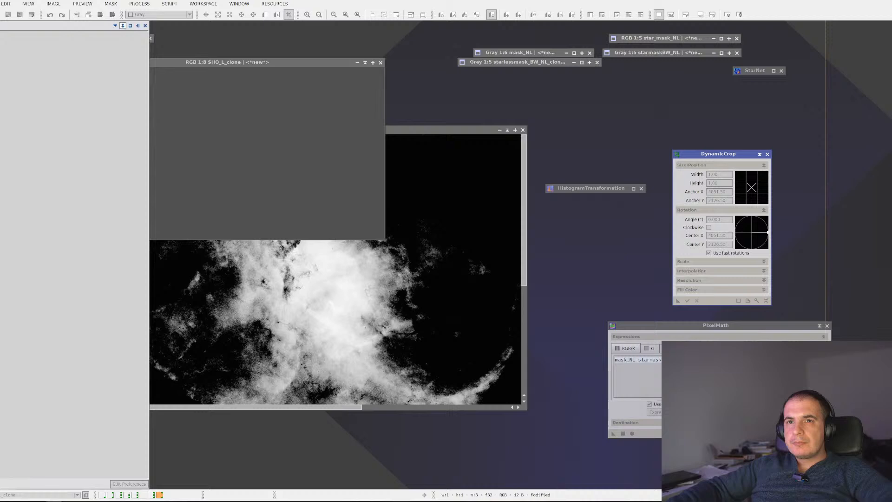
mouse_move(1, 186)
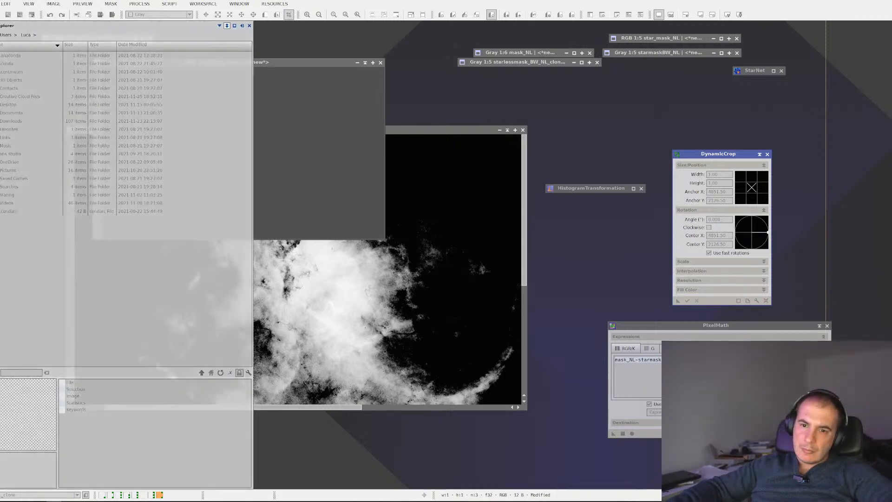
mouse_move(1, 279)
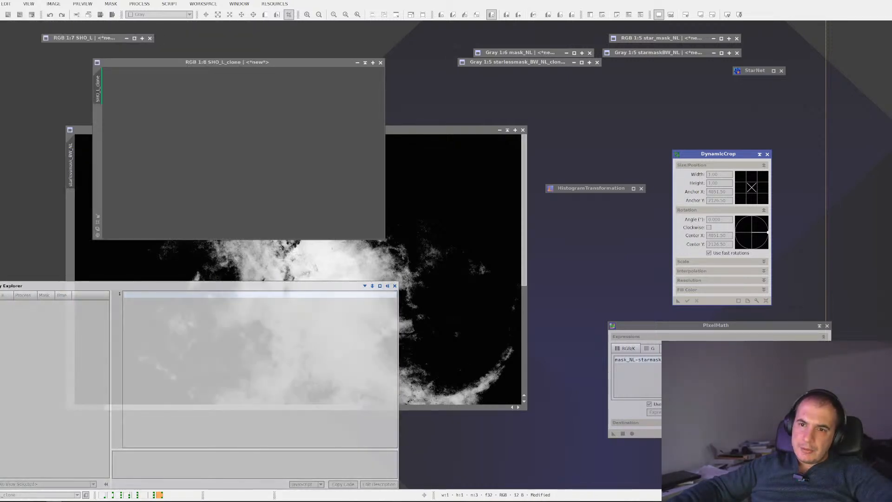
mouse_move(1, 316)
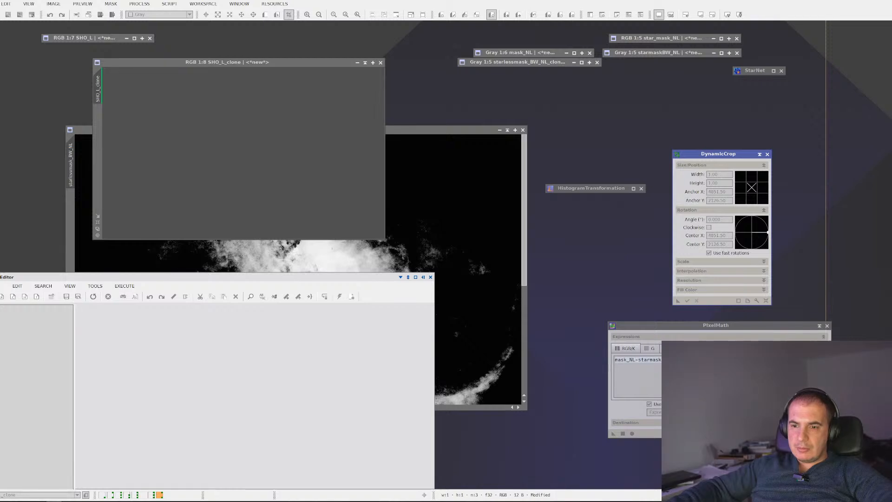
mouse_move(1, 354)
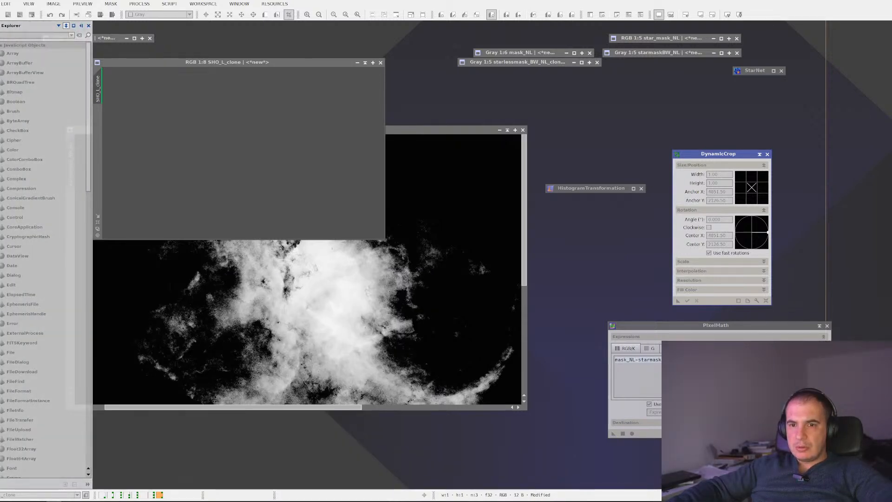
mouse_move(1, 241)
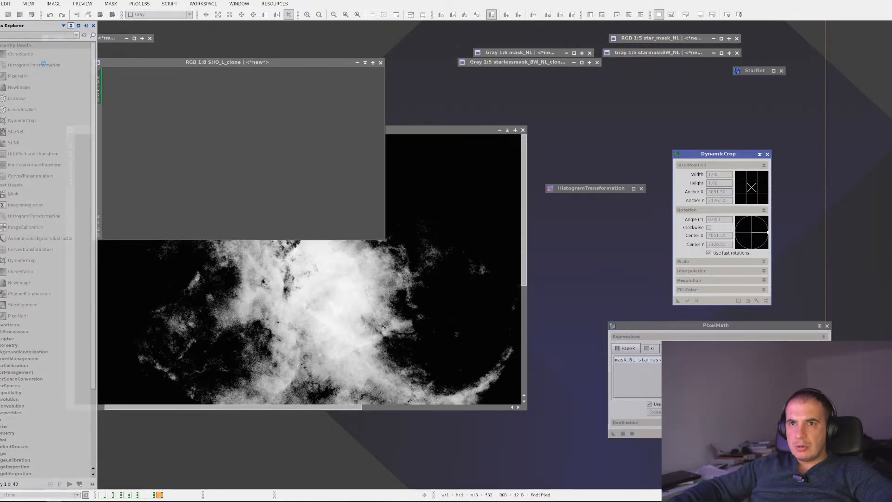
left_click(86, 26)
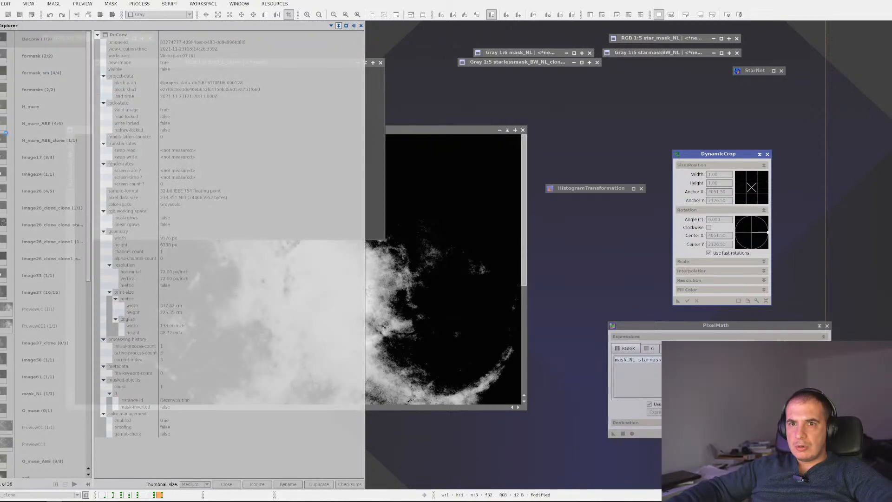
left_click(361, 26)
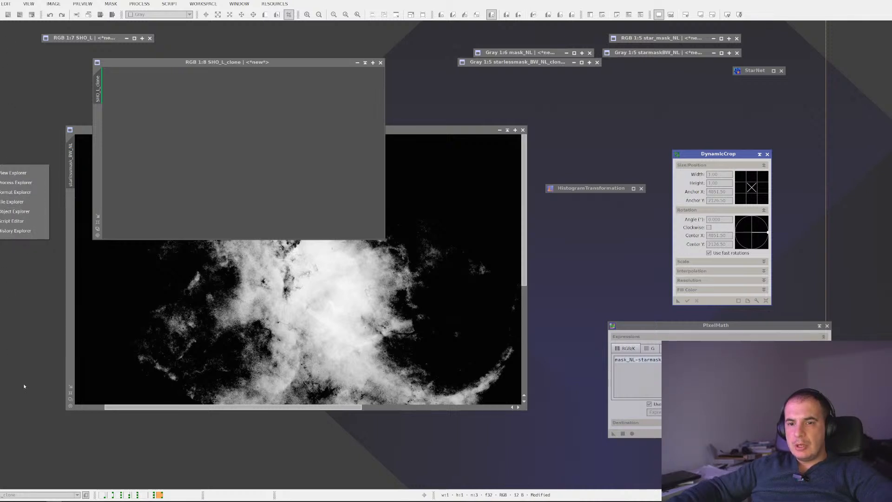
left_click(15, 231)
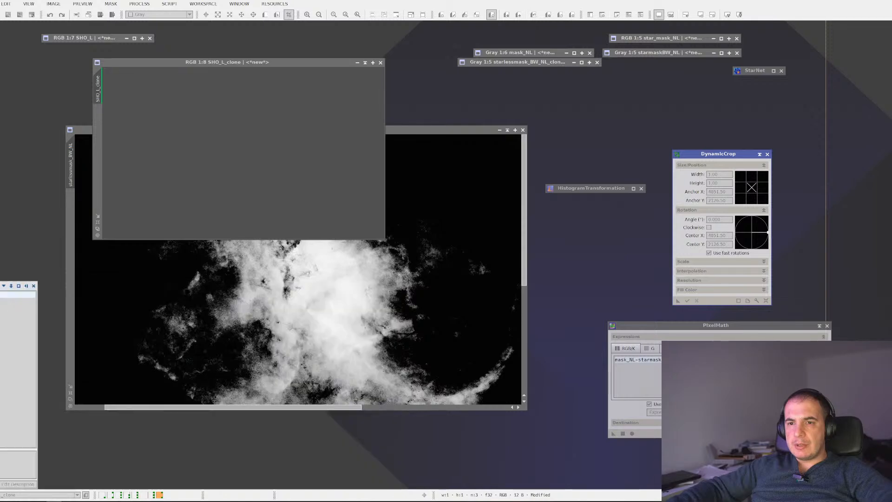
mouse_move(0, 217)
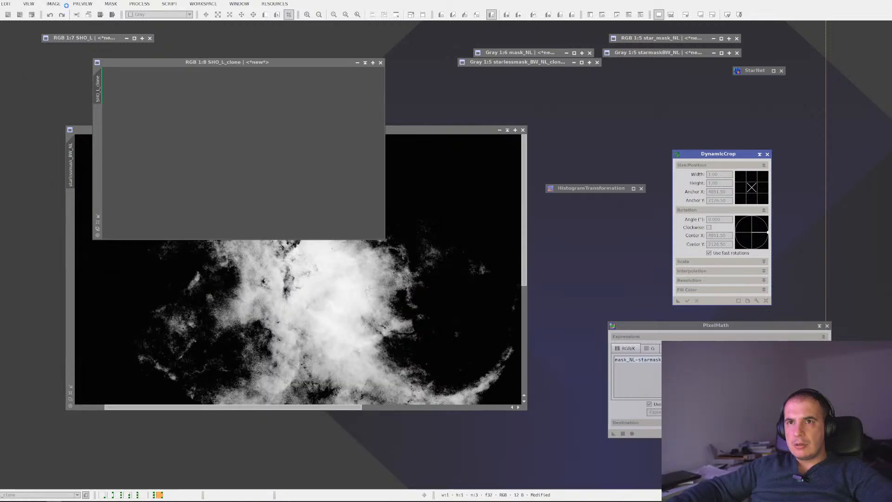
left_click(97, 83)
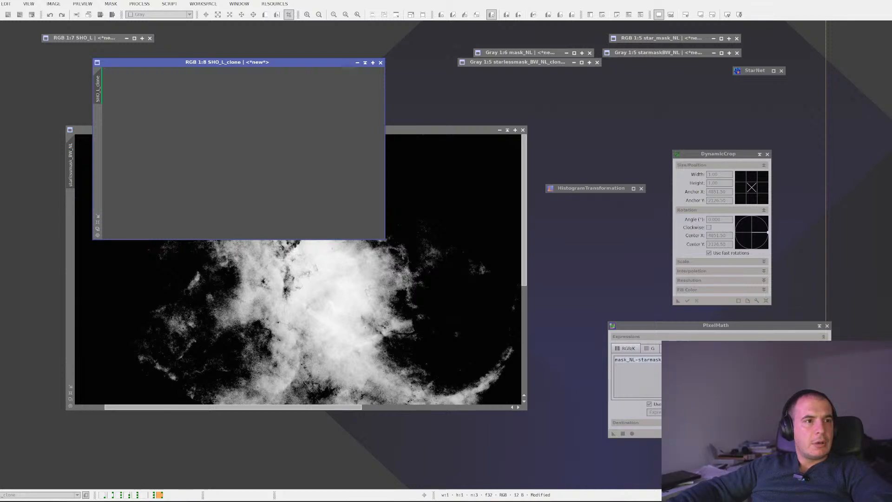
left_click(372, 157)
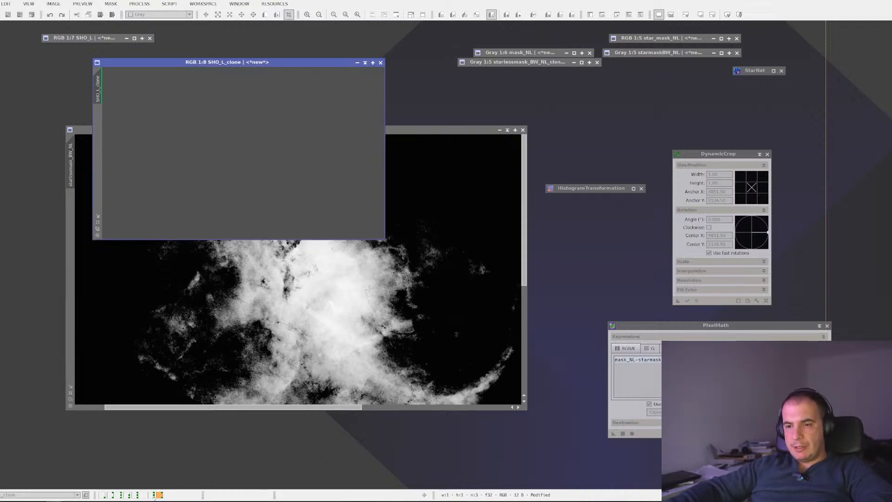
mouse_move(153, 494)
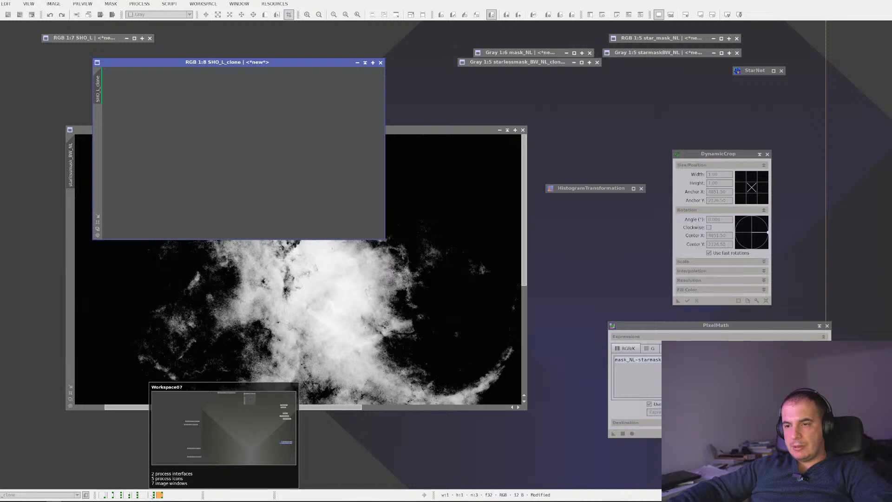
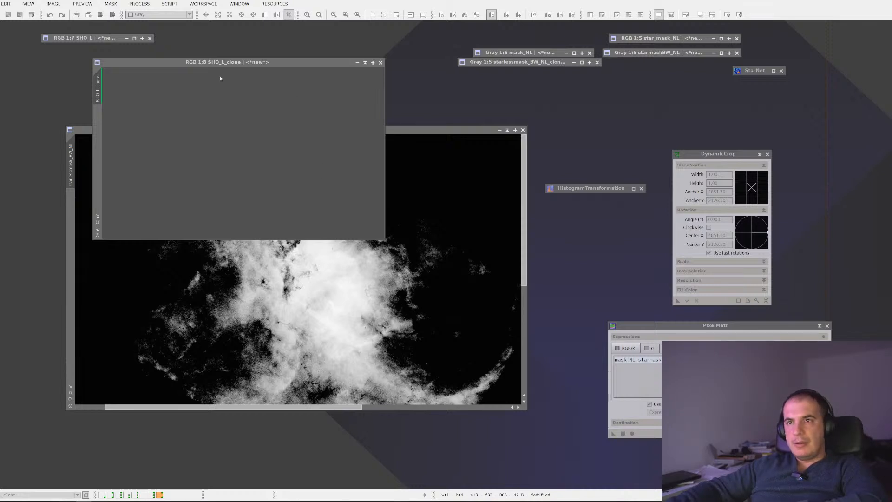
left_click(169, 64)
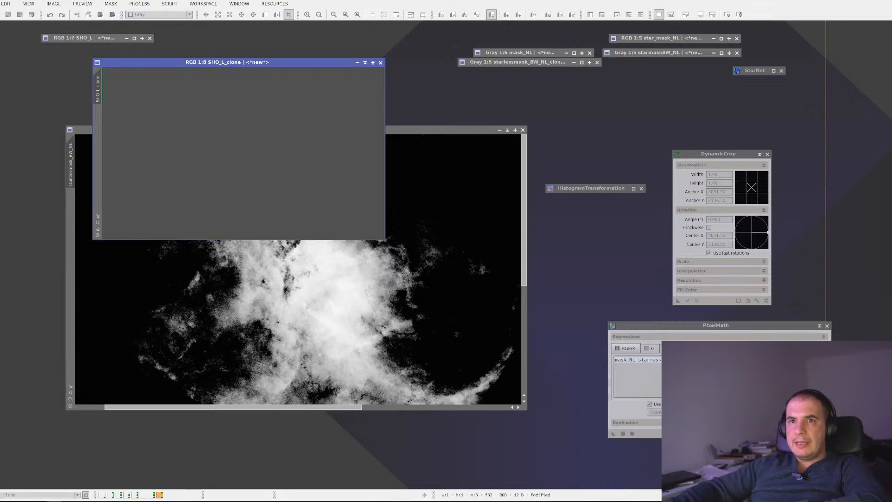
mouse_move(1, 79)
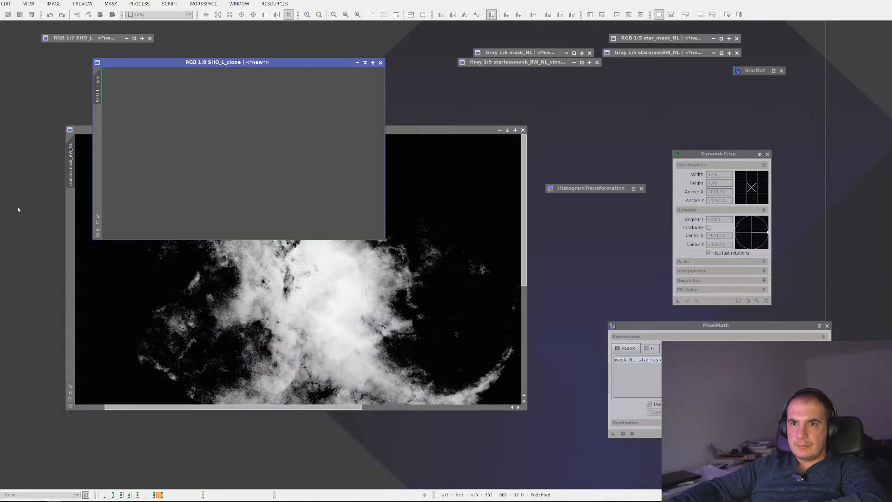
mouse_move(1, 411)
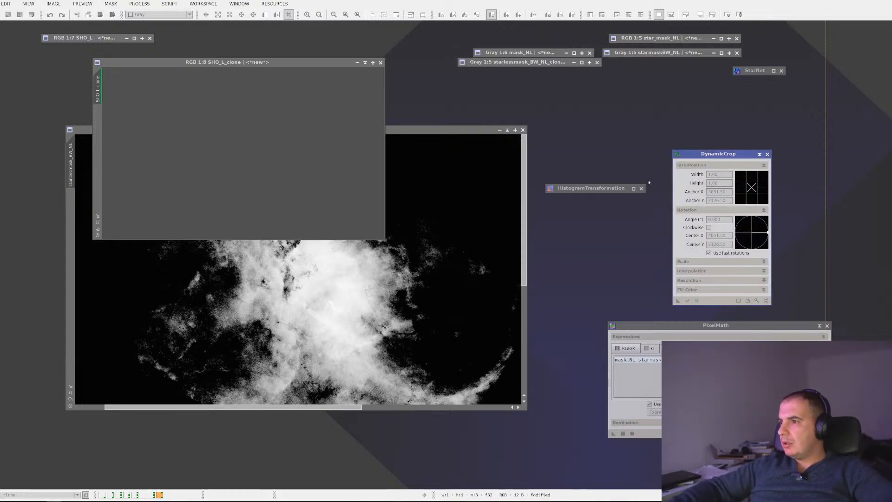
Step: Try to exit PixInsight, but decline to discard the unsaved images
left_click(684, 332)
left_click(366, 85)
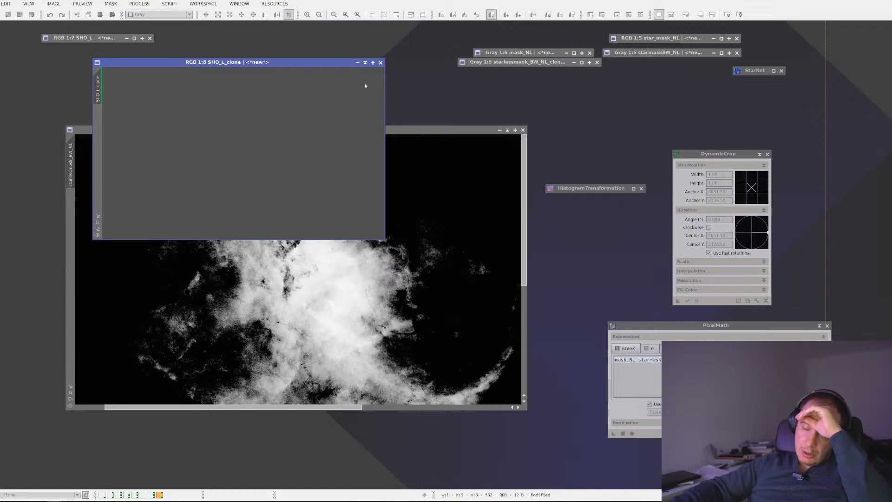
key("alt+F4")
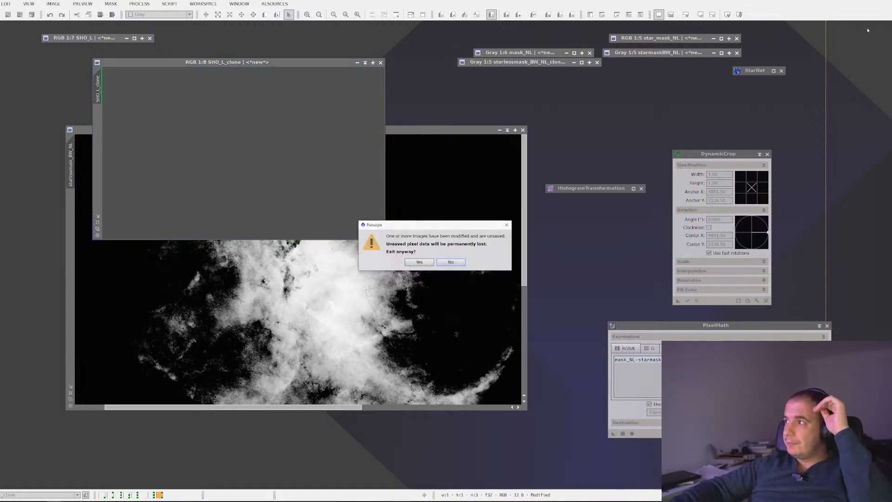
left_click(463, 262)
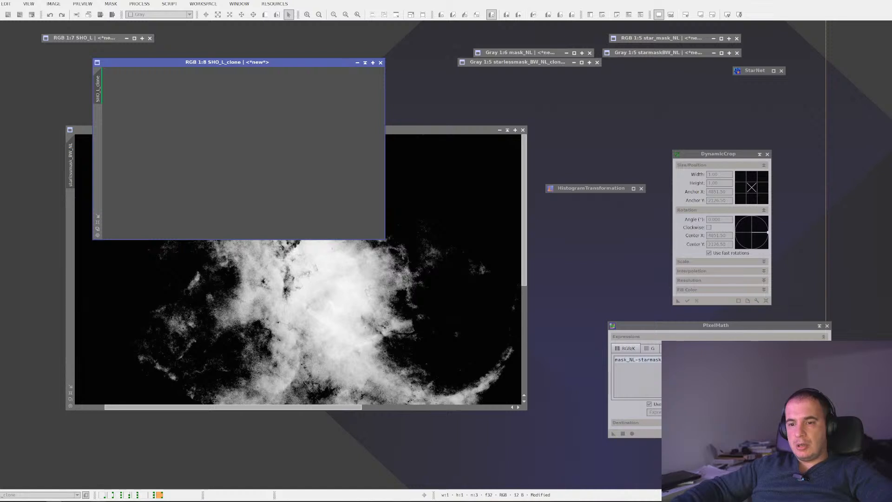
Step: Switch to the browser, search Google for "how to kill a process in pixinsight" and read the forum thread about the ability to stop a process
key("alt+Tab")
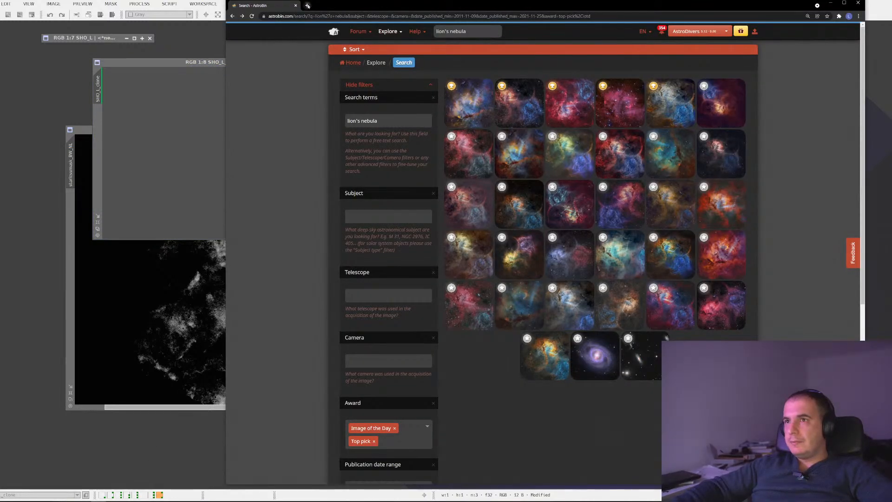
left_click(307, 5)
type("how ti")
key("BackSpace")
type("o ")
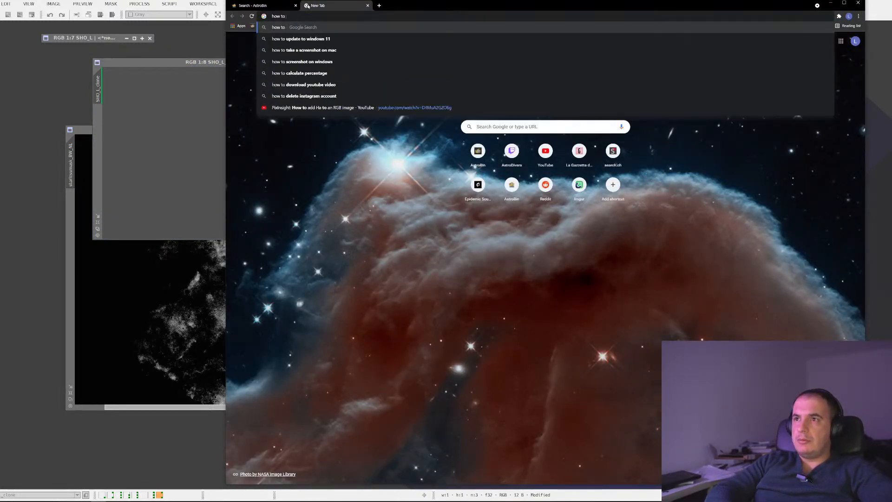
type("kill a process in pixinsight")
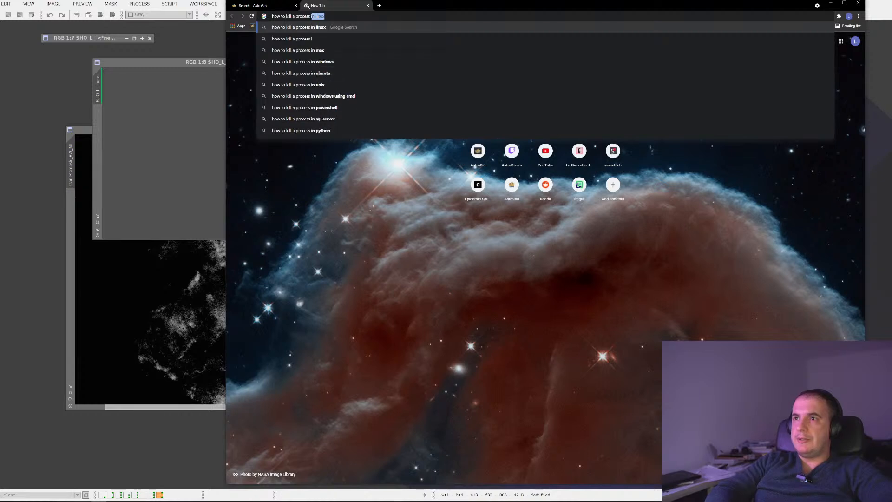
key("Return")
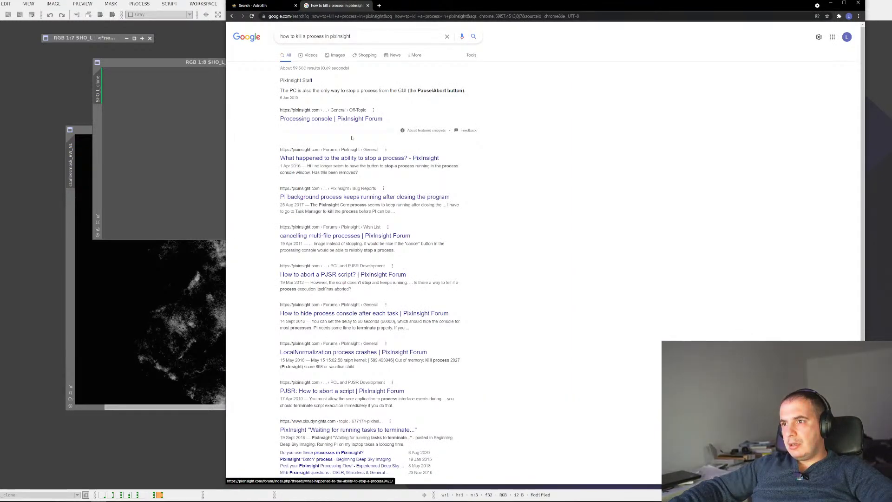
left_click(363, 159)
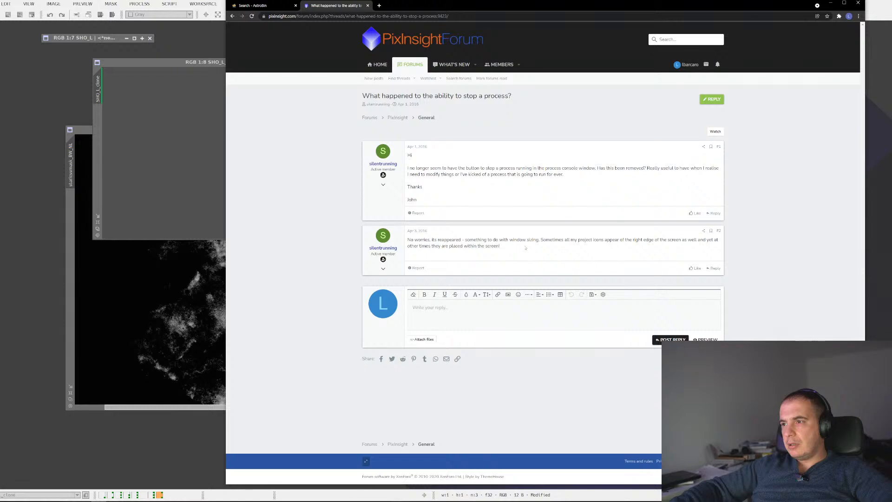
left_click(831, 3)
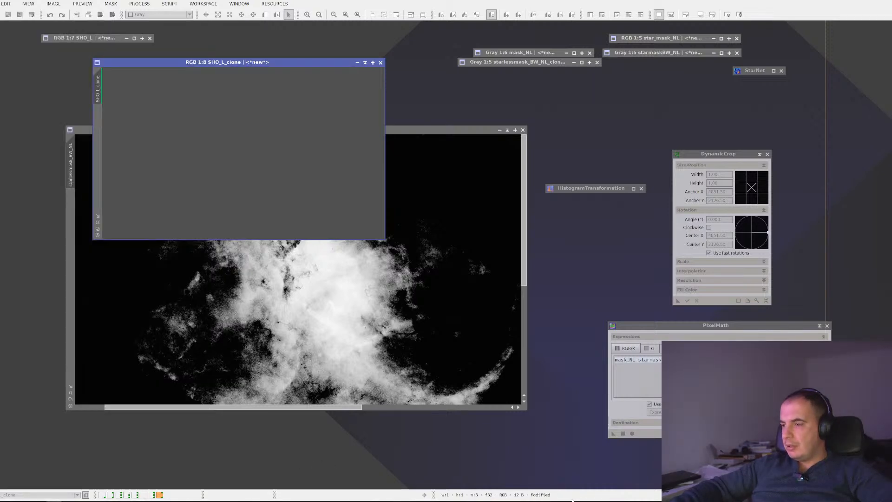
Step: Show the Process Icons toolbar group in the PixInsight workspace
right_click(539, 496)
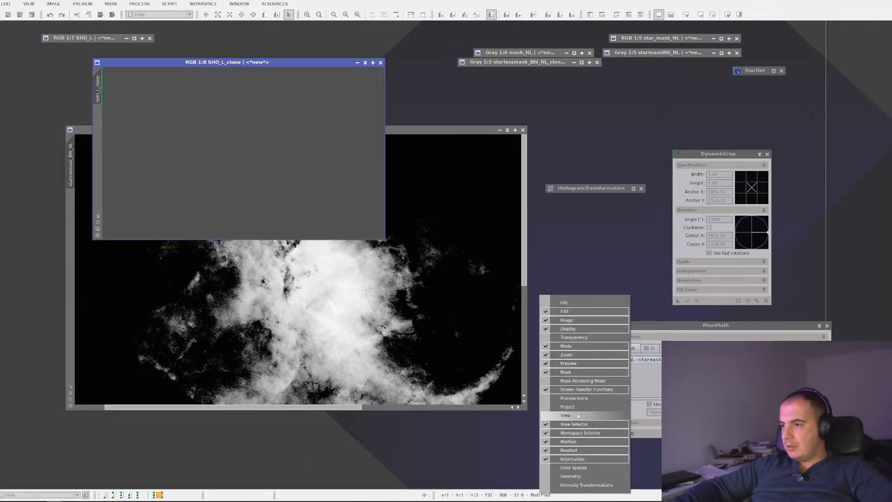
left_click(586, 400)
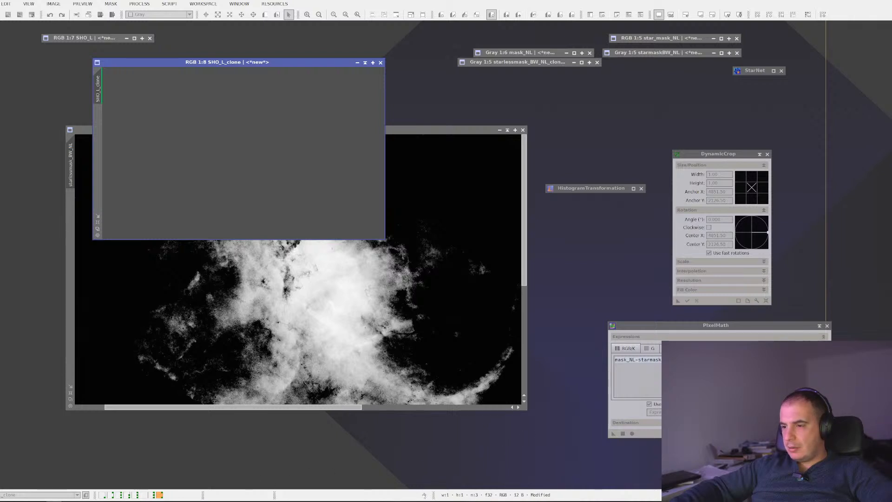
right_click(516, 495)
right_click(613, 495)
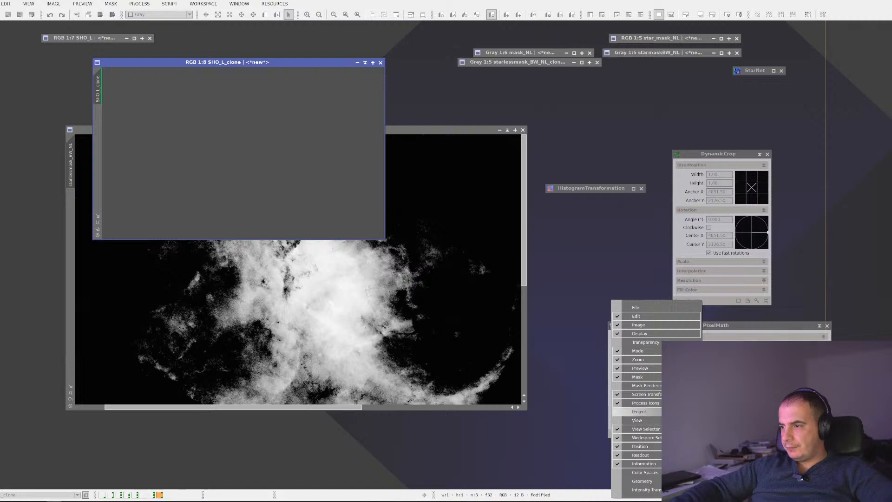
left_click(34, 213)
right_click(1, 198)
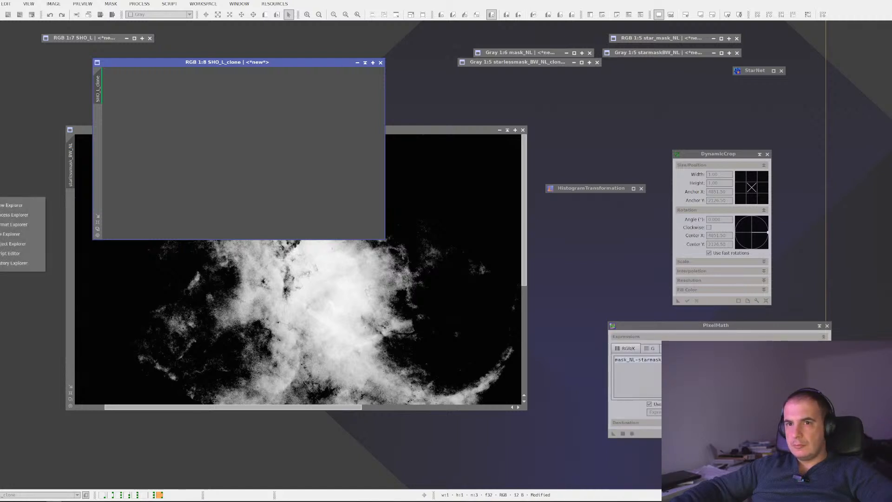
left_click(1, 195)
right_click(0, 186)
left_click(1, 186)
right_click(1, 186)
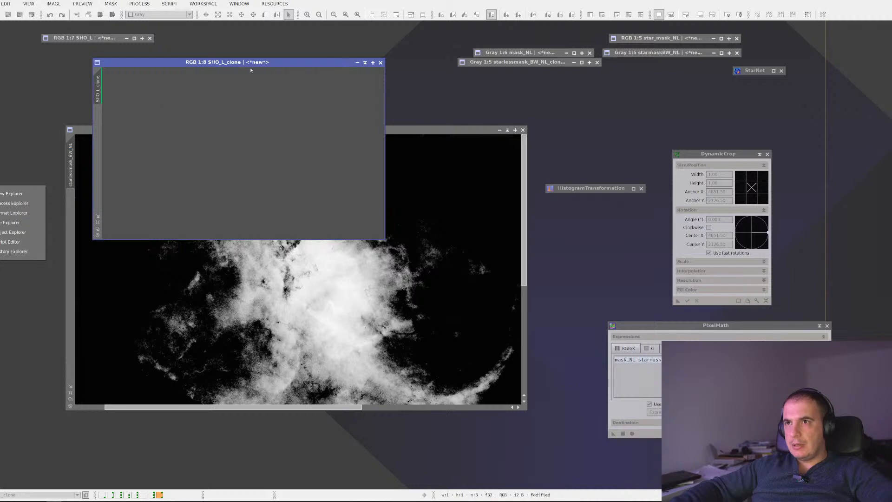
Step: Try toggling the File and Readout toolbar groups, restoring each to its original visibility
right_click(619, 495)
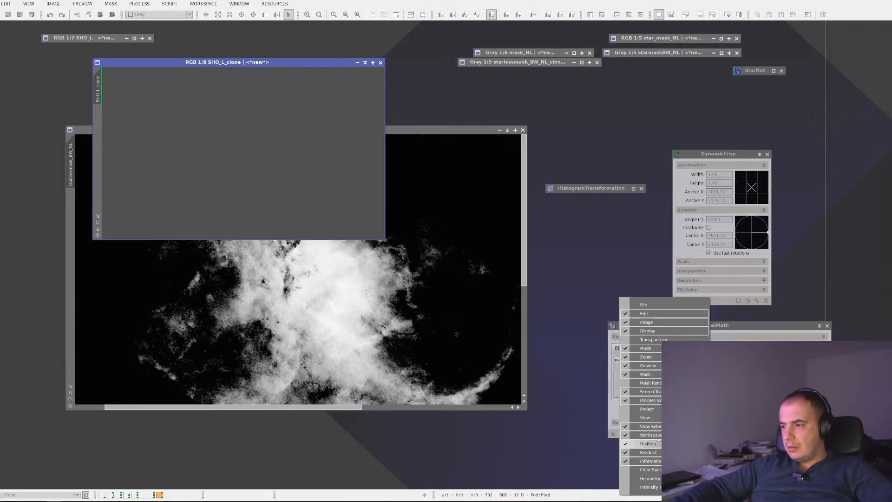
left_click(663, 305)
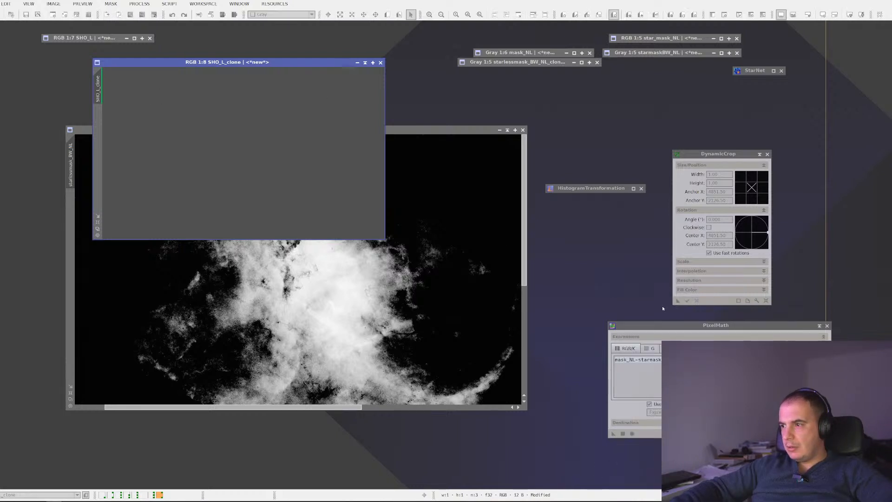
right_click(598, 496)
left_click(616, 308)
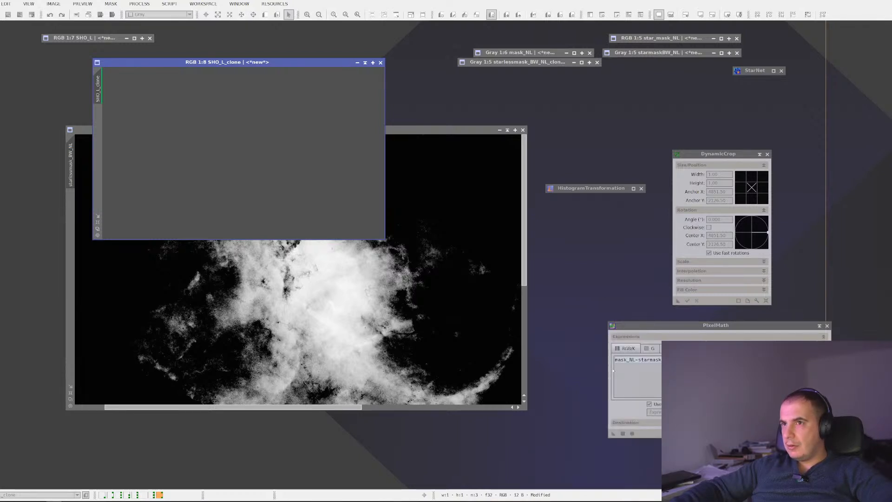
right_click(607, 408)
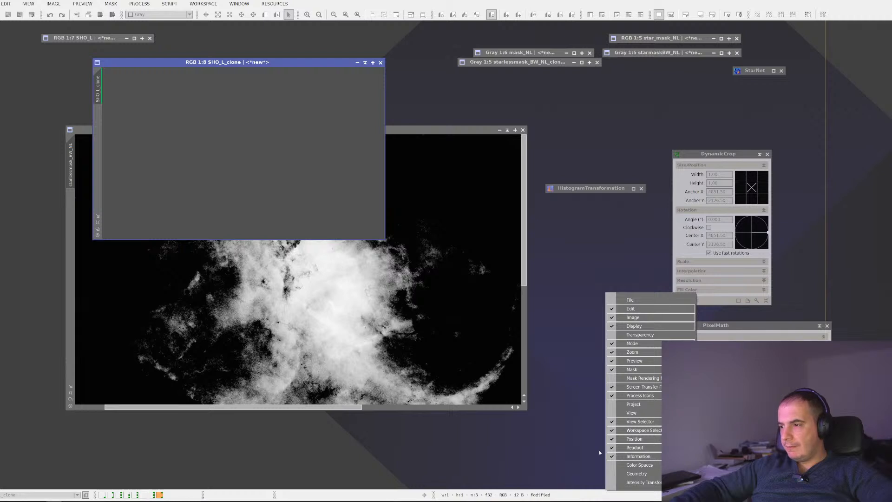
left_click(639, 448)
right_click(610, 490)
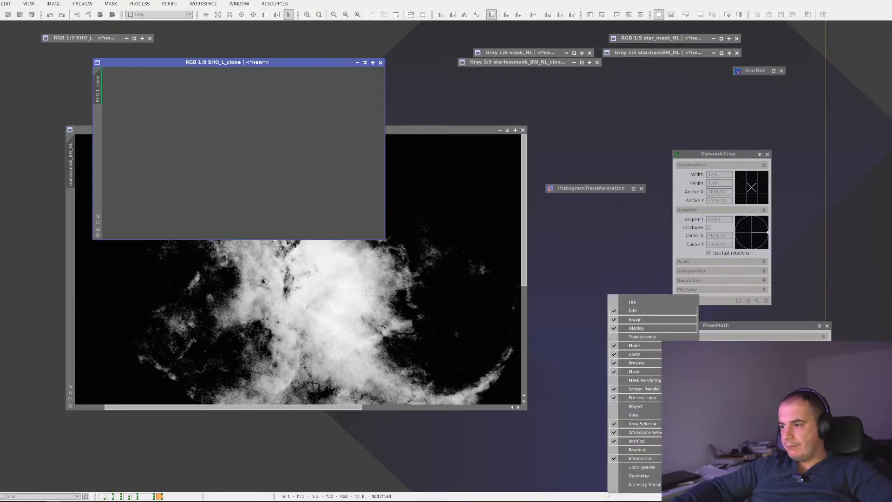
left_click(634, 452)
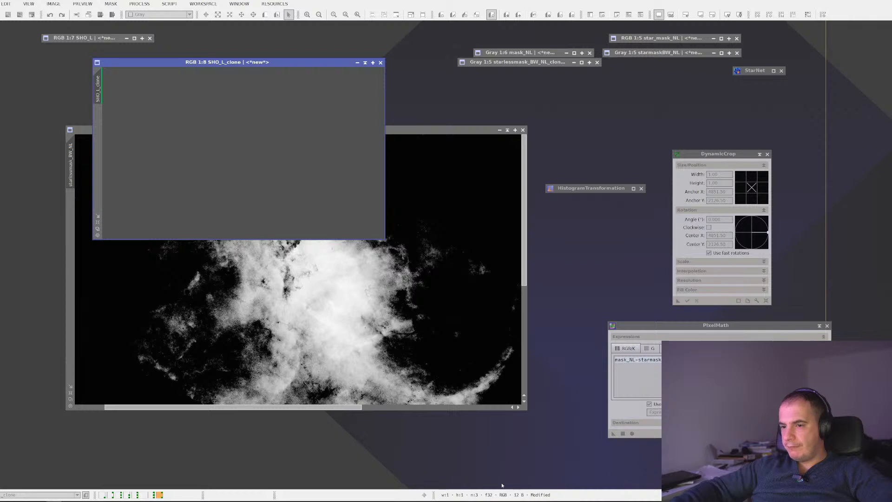
right_click(234, 496)
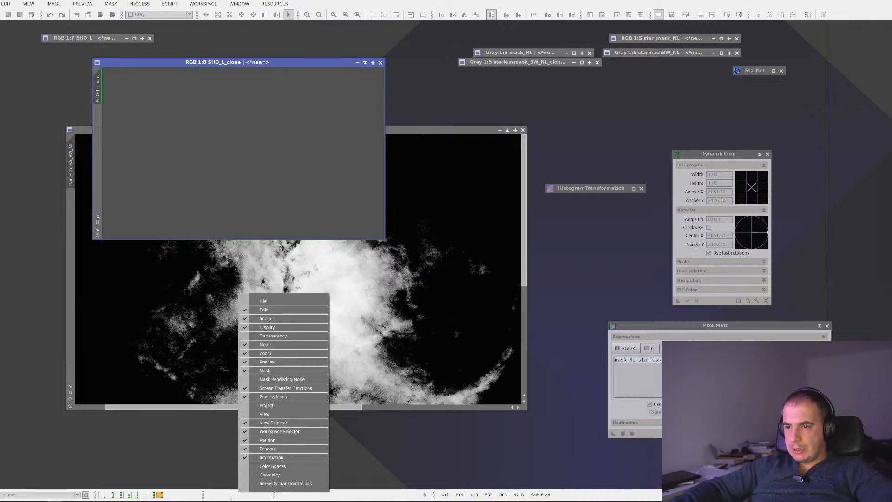
left_click(36, 499)
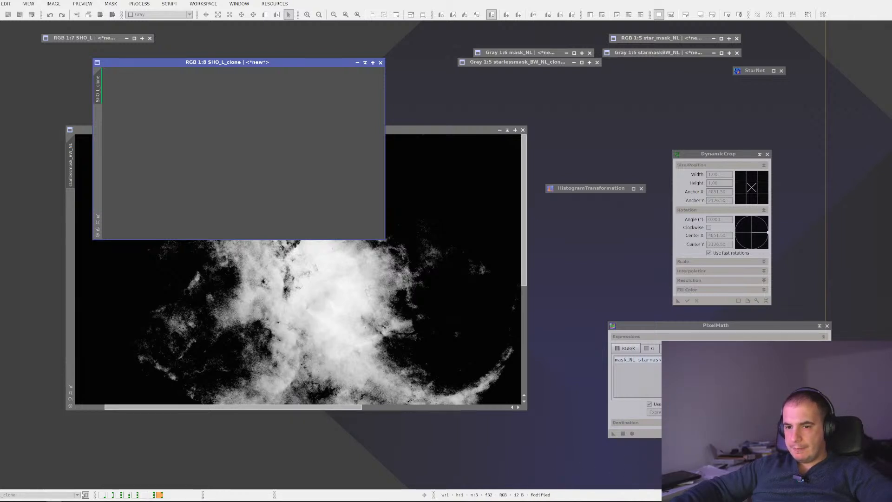
right_click(118, 496)
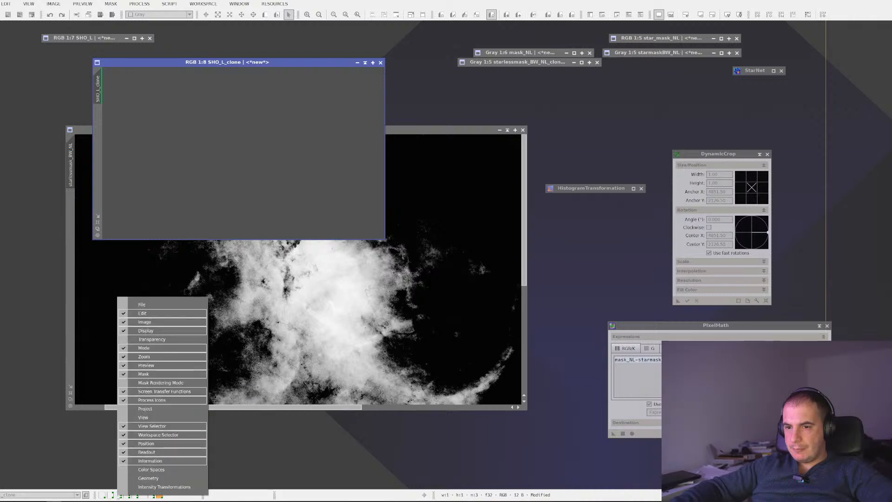
left_click(118, 497)
Step: Exit PixInsight, discarding the unsaved images and throwing away all process icons
left_click(888, 0)
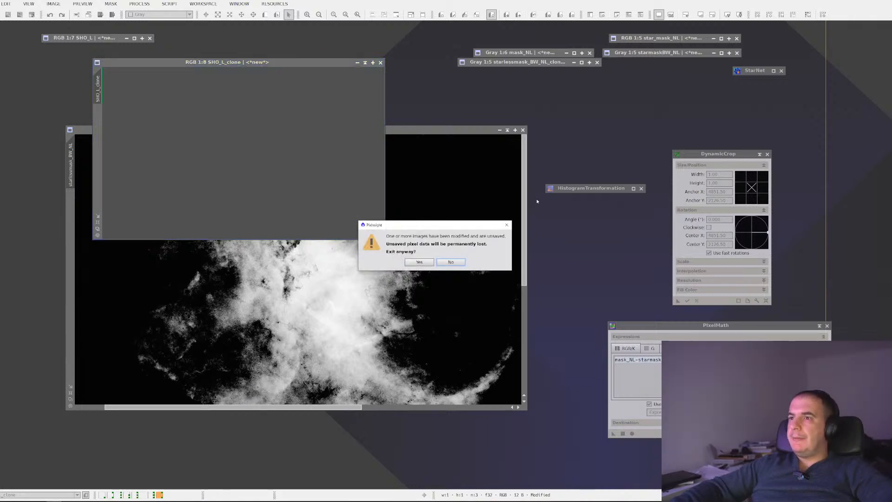
left_click(413, 263)
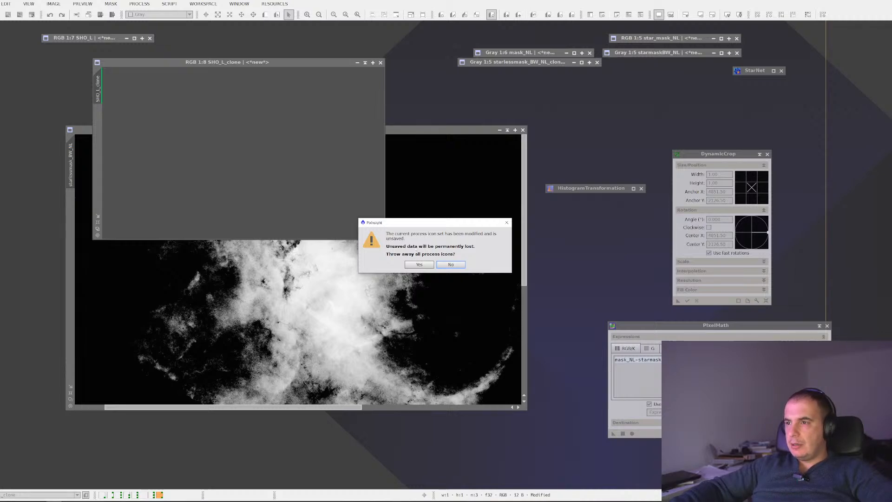
left_click(418, 263)
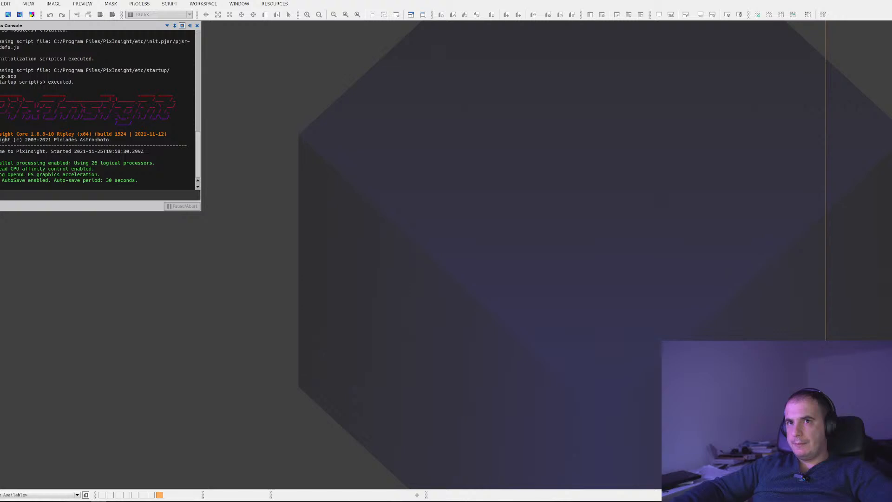
Step: Reopen the most recently used project file in the restarted PixInsight
left_click(0, 4)
mouse_move(45, 50)
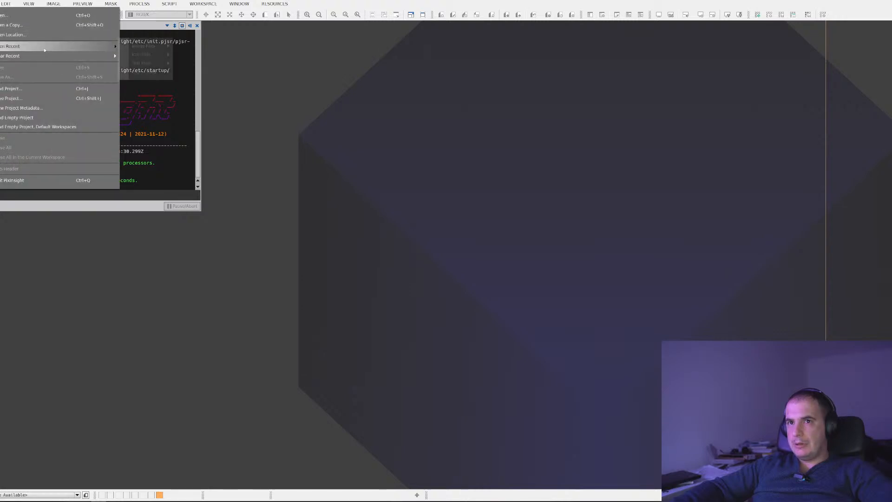
mouse_move(149, 72)
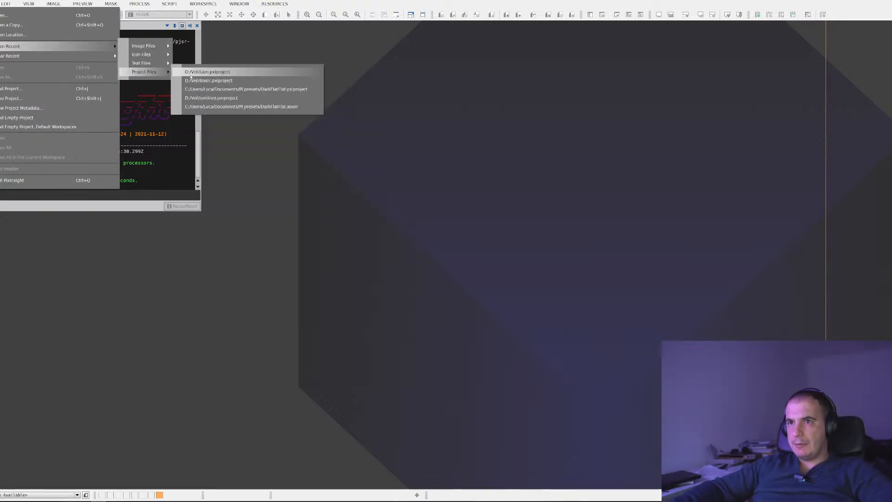
left_click(207, 72)
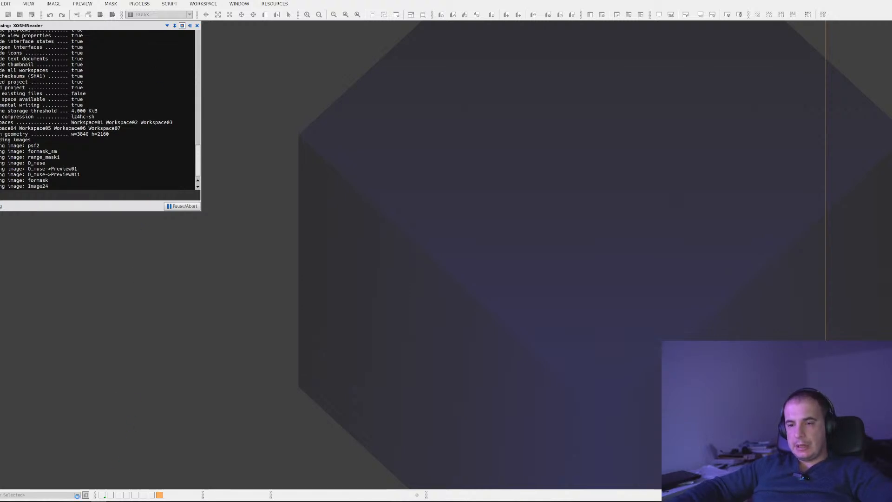
Step: Switch to AstroBin in the browser and look through the topics of the [Deep Sky] Acquisition techniques forum
key("alt+Tab")
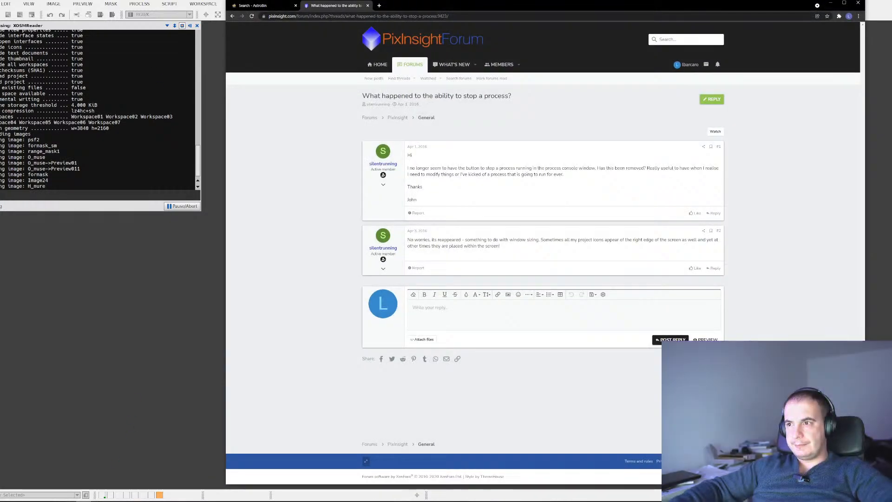
key("alt+Tab")
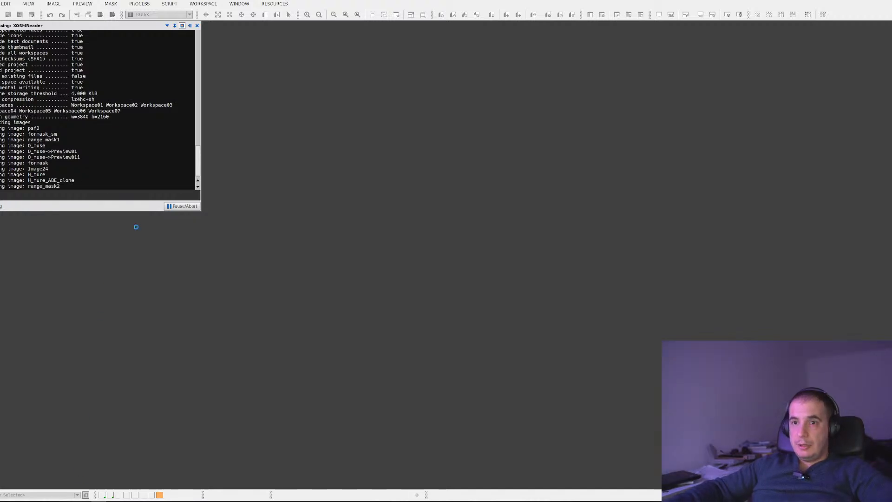
key("alt+Tab")
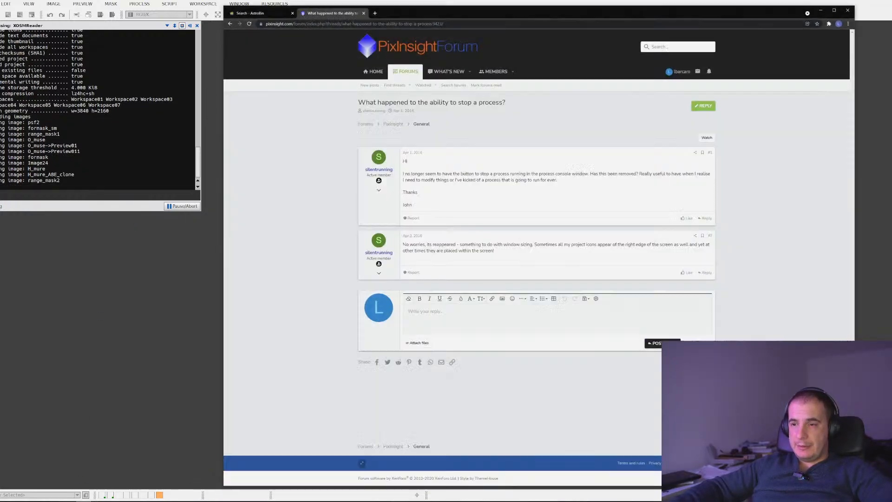
left_click(253, 5)
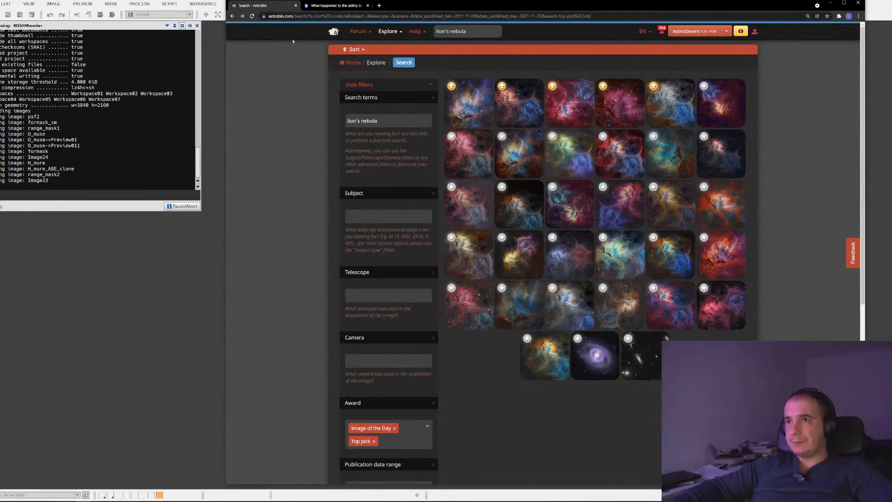
left_click(368, 48)
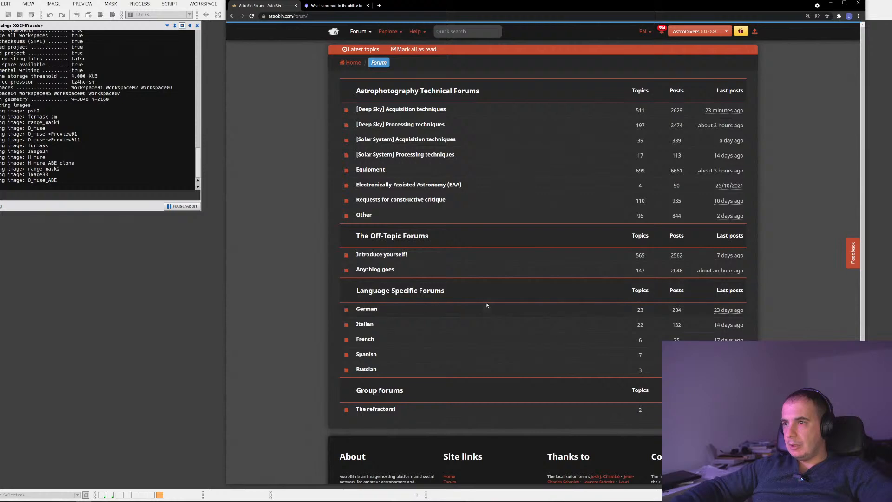
left_click(400, 110)
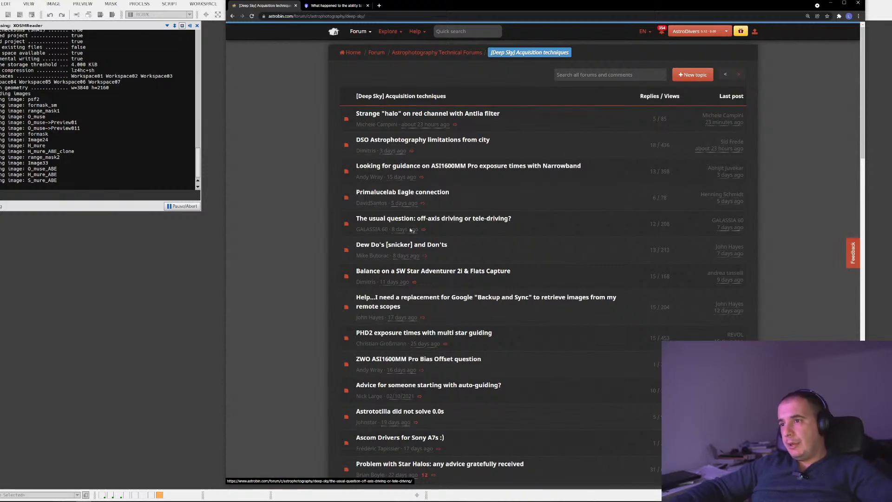
scroll(449, 398, "down", 3)
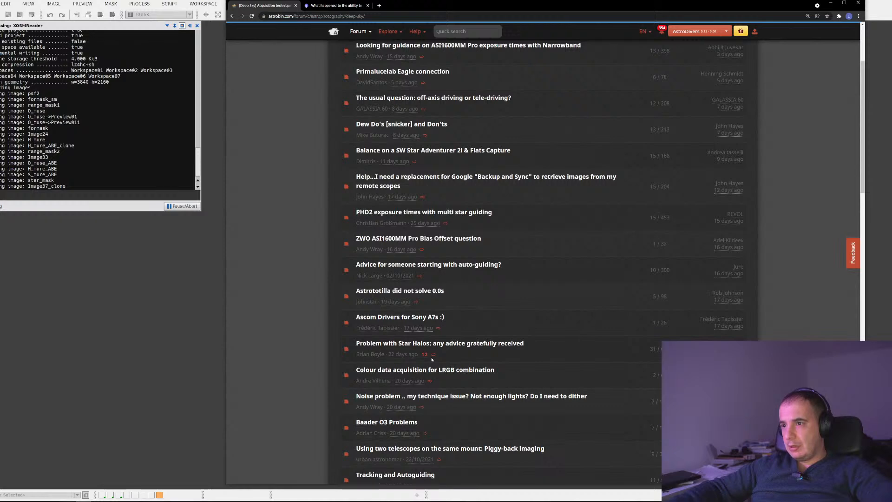
scroll(432, 360, "down", 3)
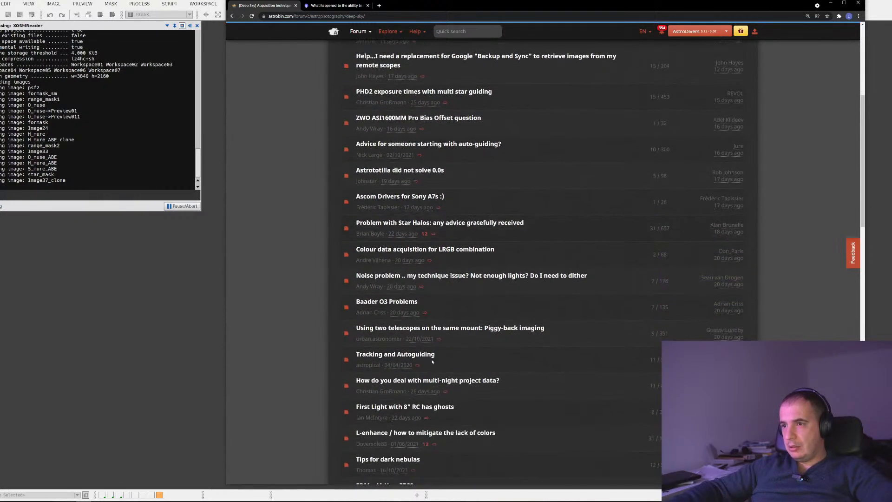
Step: Open the image "The Seven Sisters in Taurus" from the global stream on the AstroBin home page
left_click(334, 31)
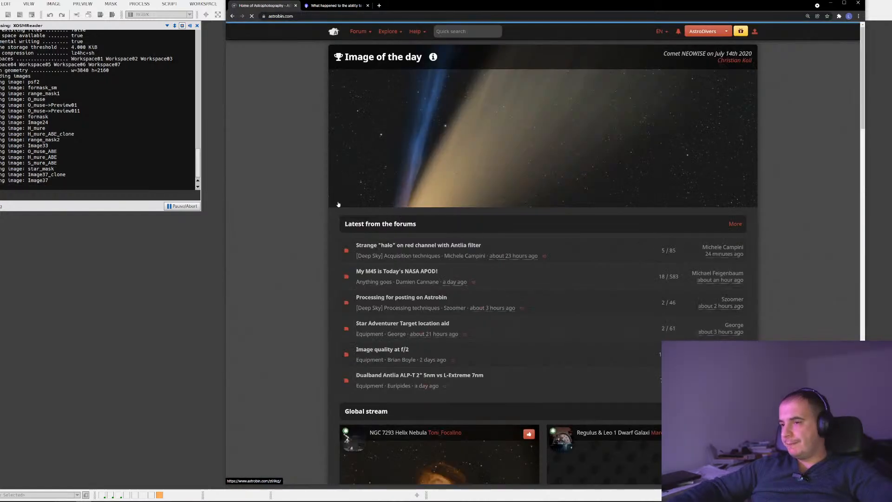
scroll(340, 224, "down", 10)
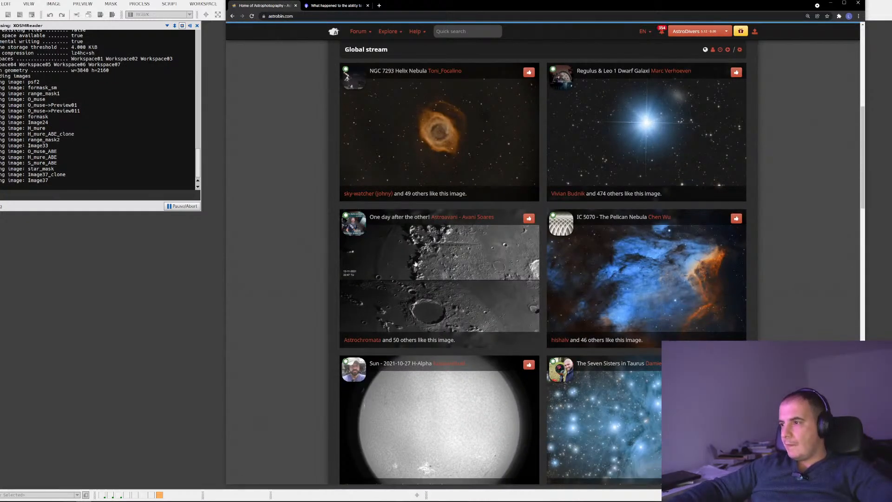
scroll(628, 310, "down", 2)
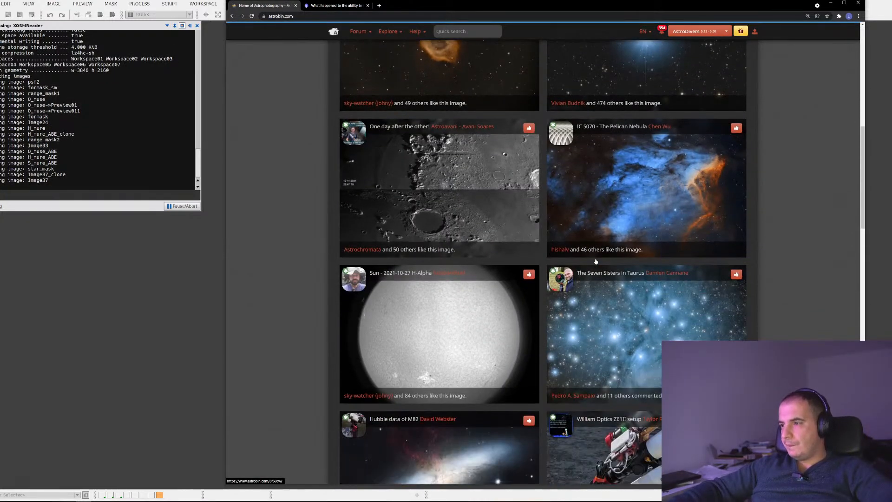
left_click(631, 318)
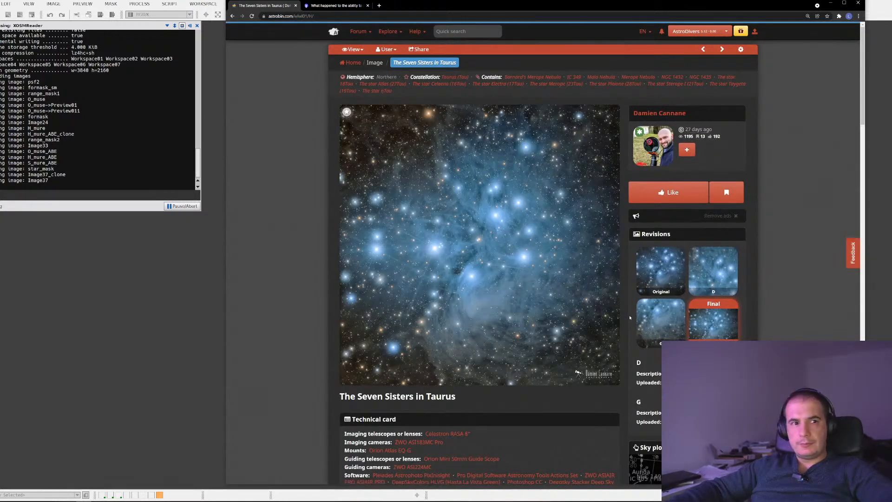
Step: Examine the object annotations and technical card of The Seven Sisters in Taurus, and view the picture at larger size
mouse_move(462, 269)
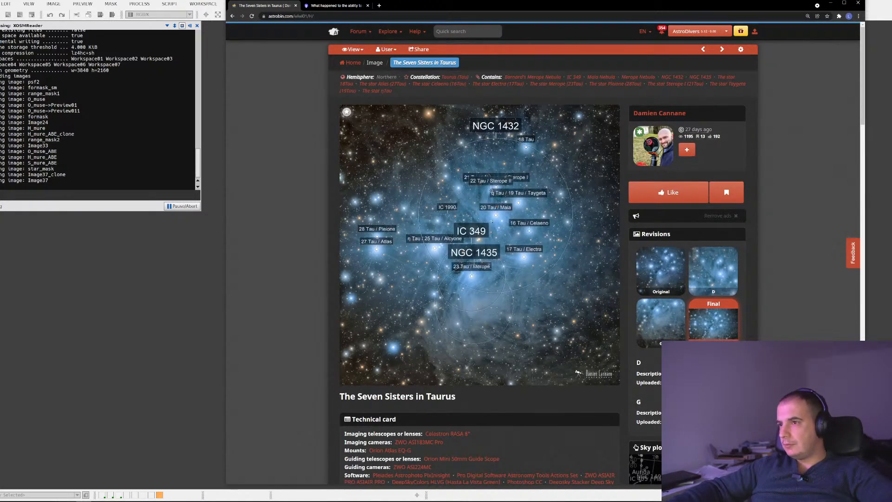
scroll(456, 300, "down", 1)
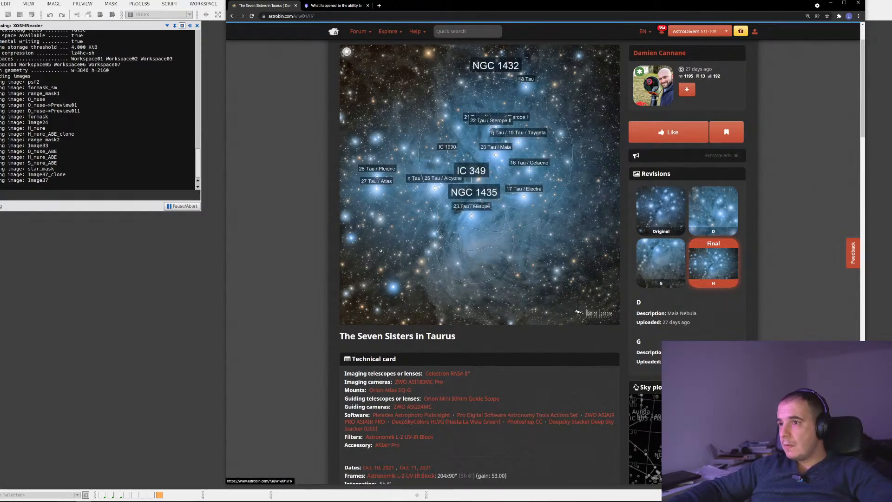
left_click(495, 160)
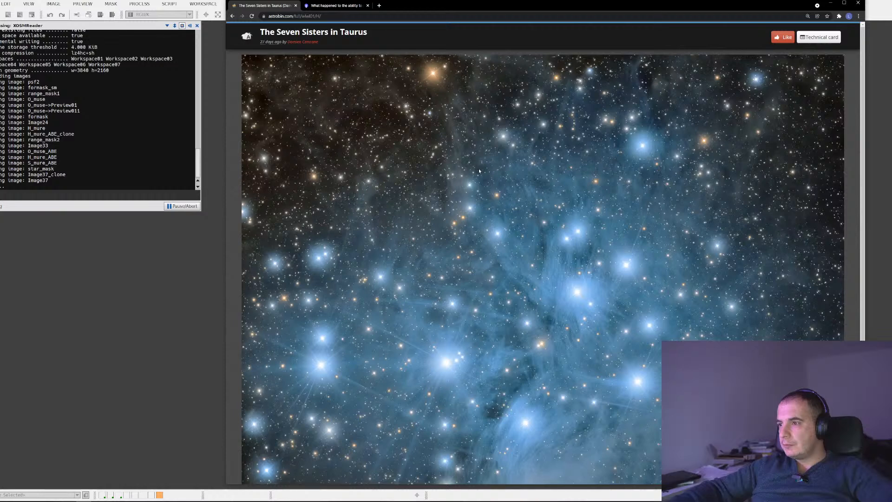
scroll(479, 171, "down", 2)
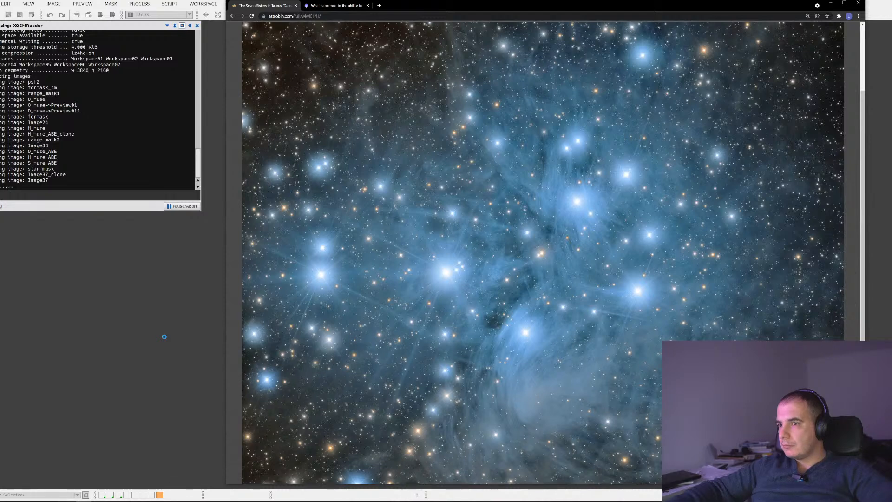
scroll(270, 323, "down", 2)
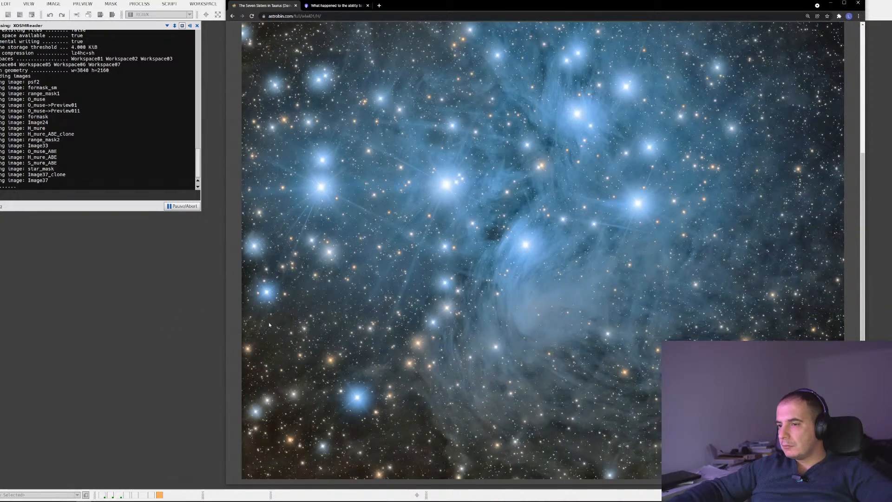
scroll(269, 325, "up", 4)
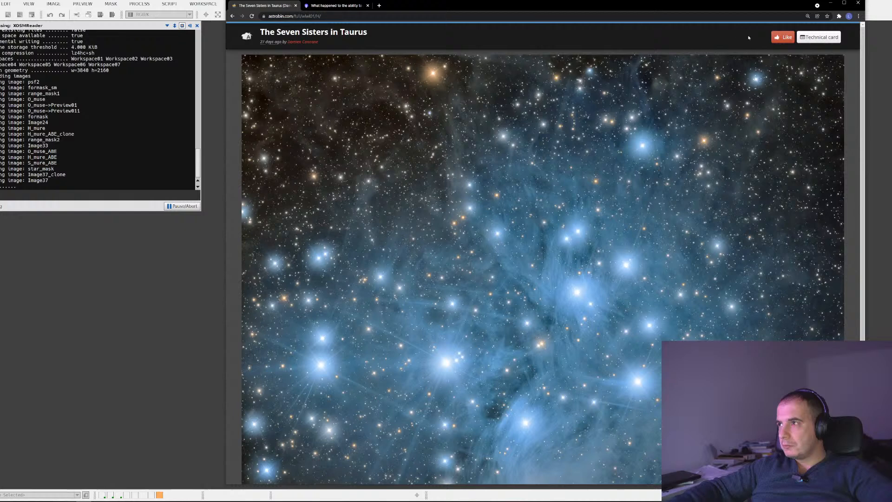
Step: Return to the technical card page of The Seven Sisters in Taurus and like the image
left_click(811, 41)
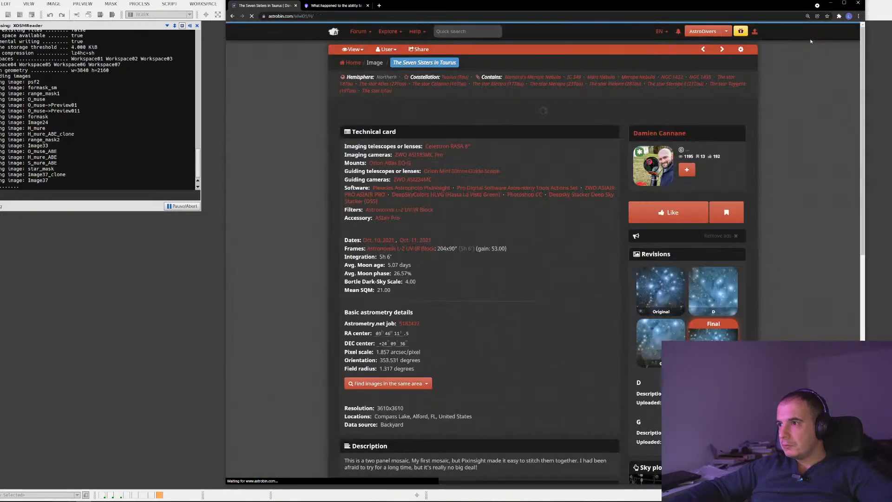
left_click(669, 193)
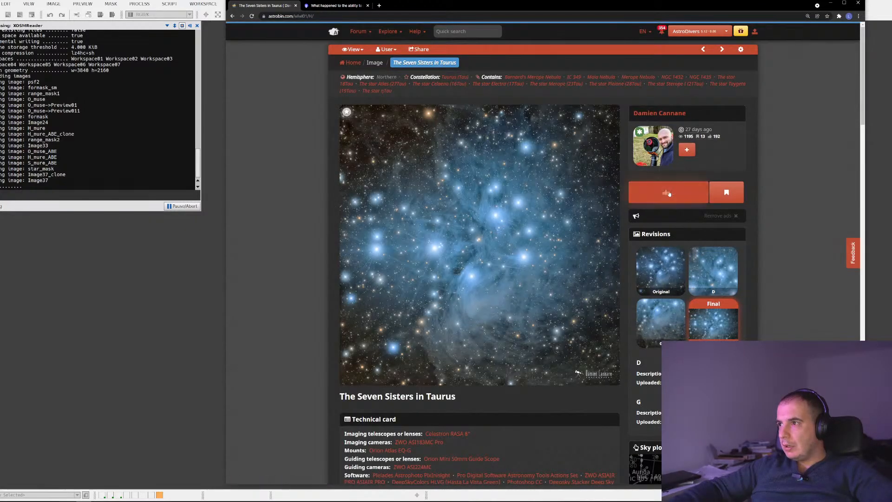
Step: Read the technical card of The Seven Sisters in Taurus, then return to the AstroBin home page stream
scroll(797, 133, "down", 3)
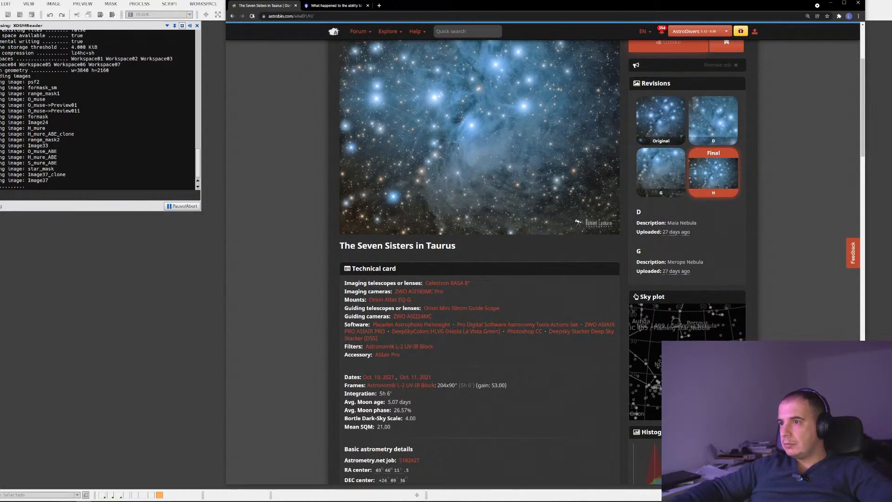
left_click(232, 17)
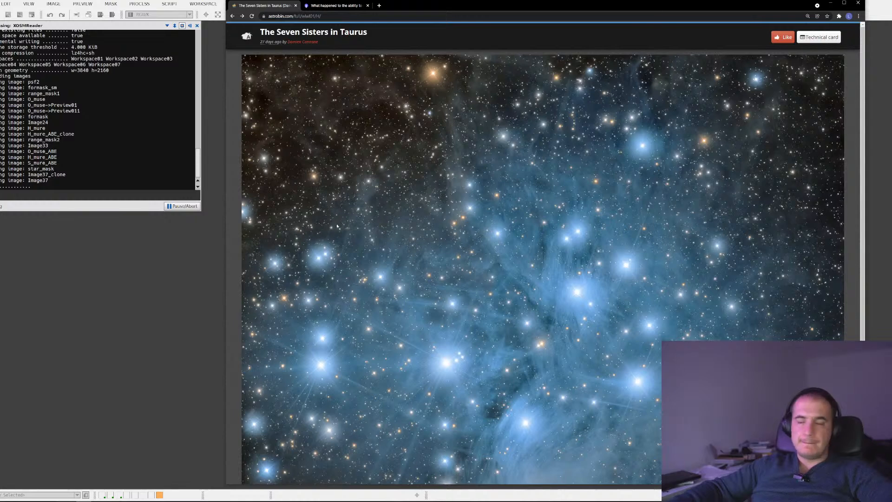
left_click(234, 17)
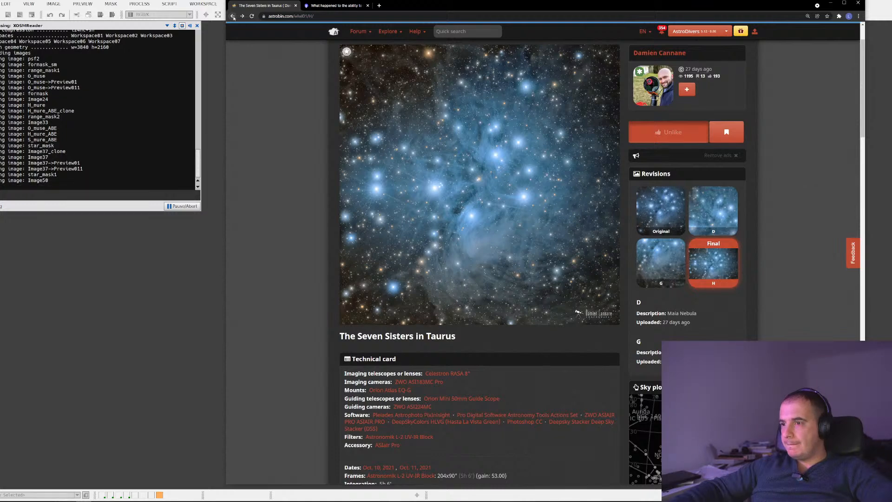
left_click(234, 17)
Step: Open the image "Hubble data of M82" from the stream and examine its technical card, description and comments
scroll(571, 230, "down", 3)
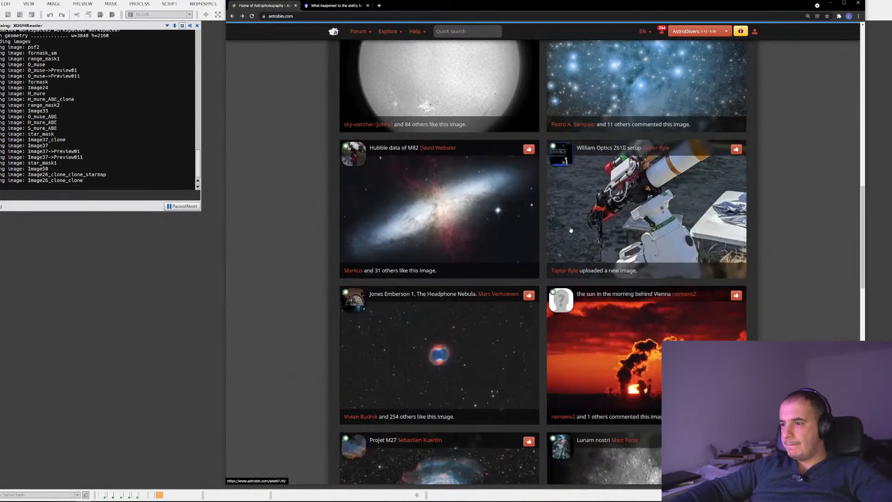
left_click(450, 206)
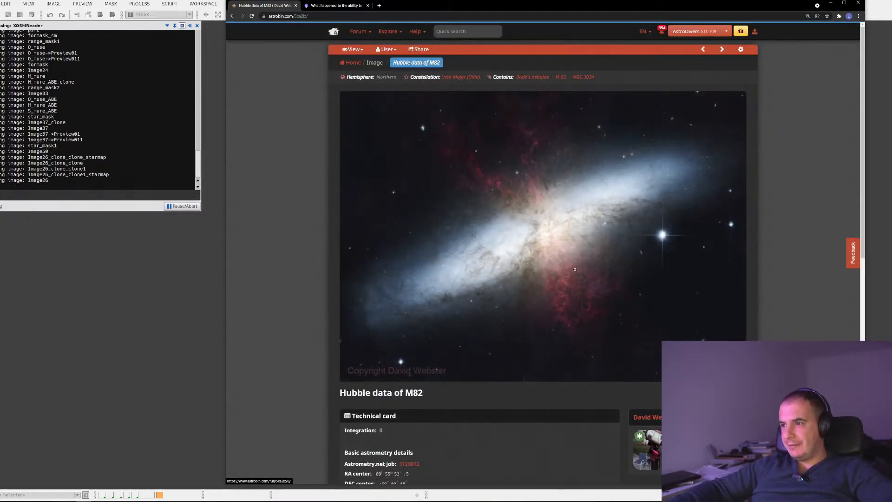
scroll(577, 249, "down", 1)
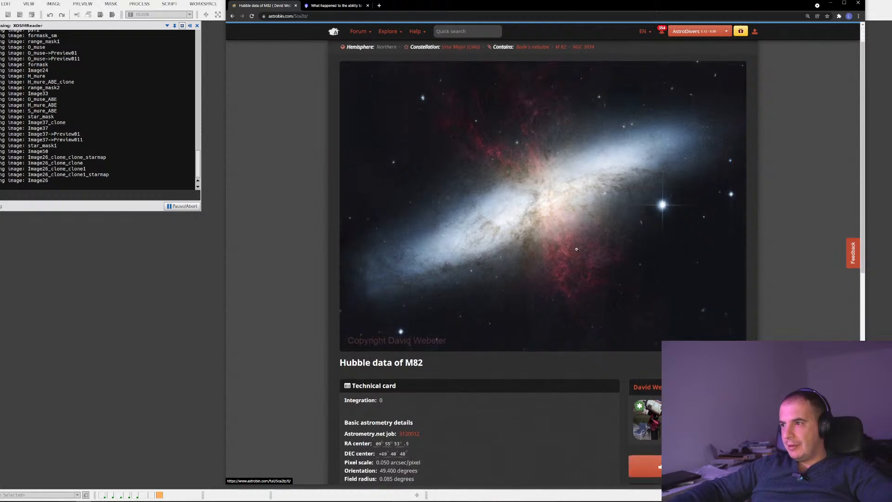
scroll(577, 249, "down", 3)
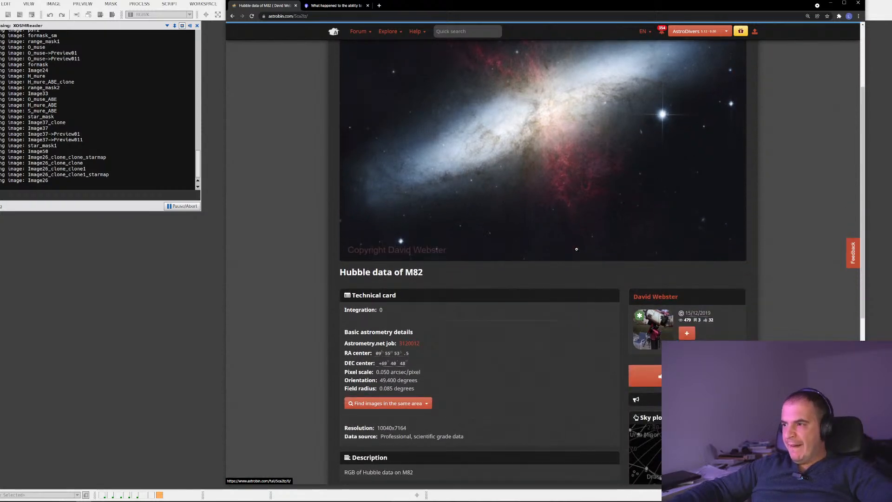
scroll(576, 249, "down", 5)
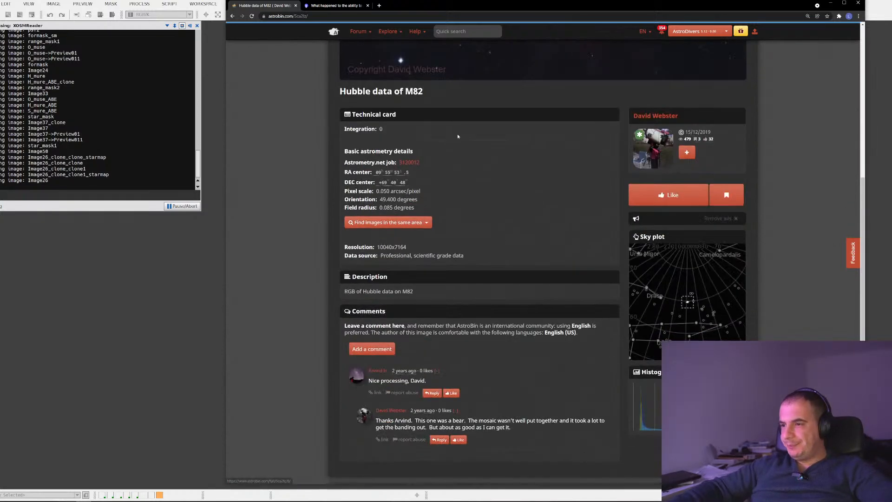
scroll(387, 74, "up", 6)
scroll(387, 74, "up", 3)
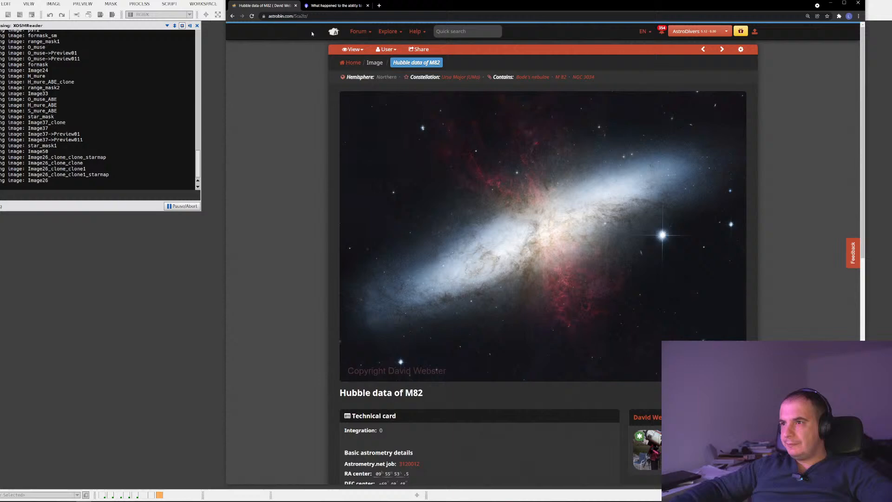
Step: Return to the home page stream, look through the recent pictures and open the image "IC 1805 starless"
left_click(235, 17)
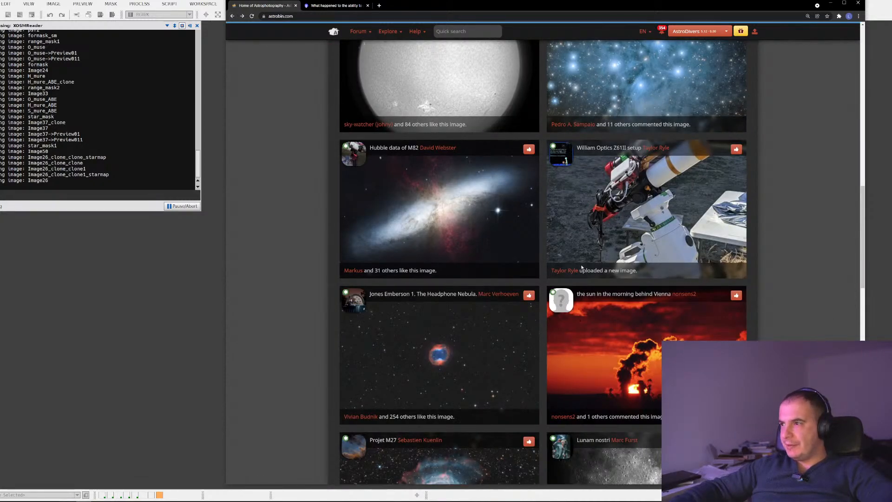
scroll(582, 266, "down", 5)
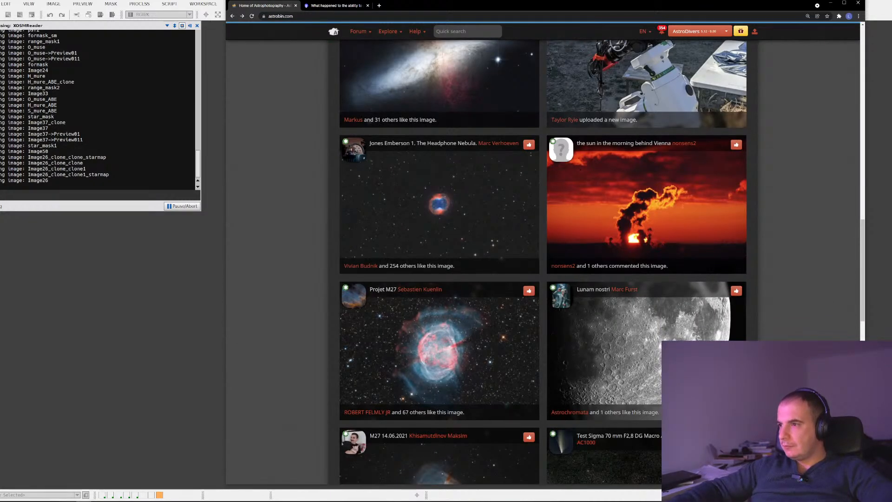
scroll(582, 268, "down", 5)
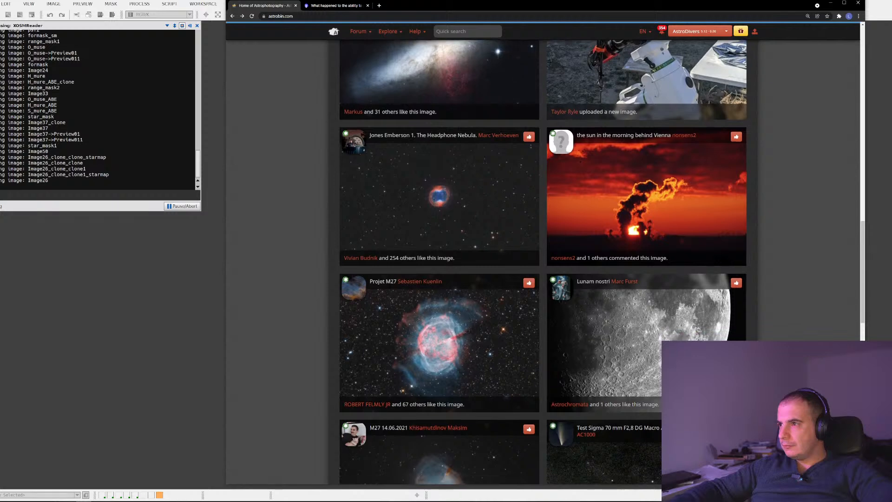
scroll(582, 268, "down", 9)
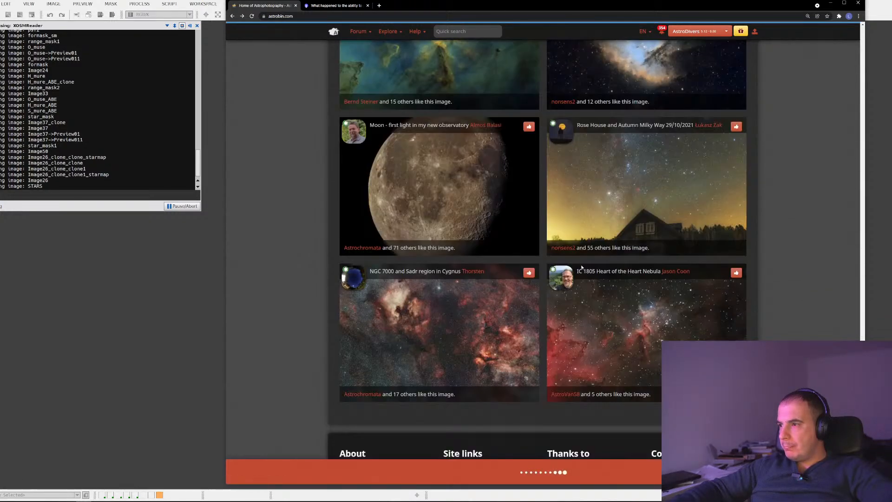
scroll(582, 268, "up", 1)
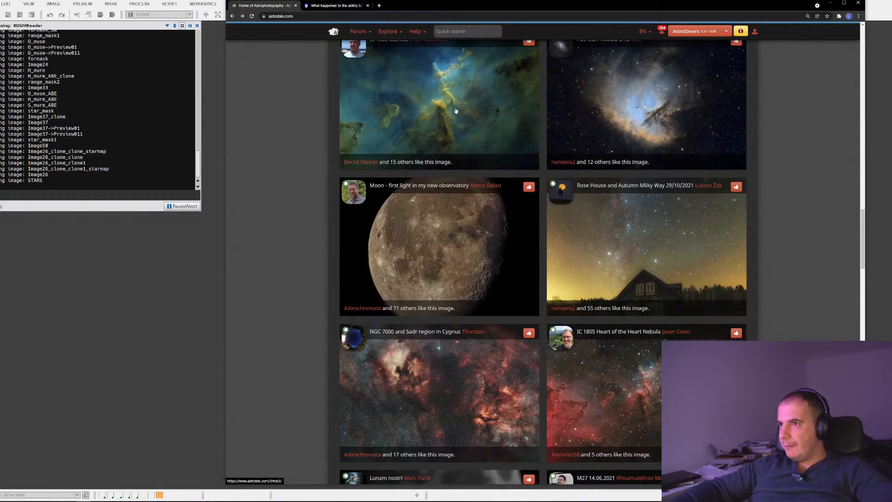
scroll(455, 133, "down", 3)
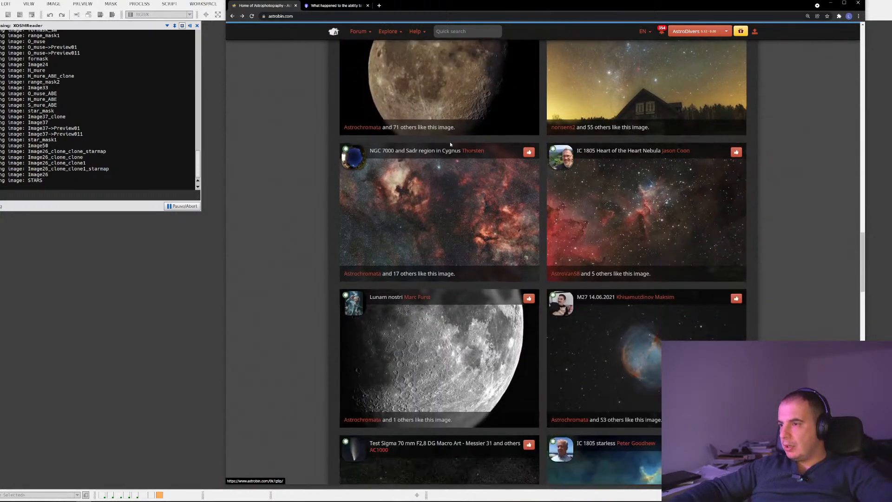
scroll(450, 141, "up", 4)
scroll(446, 195, "up", 1)
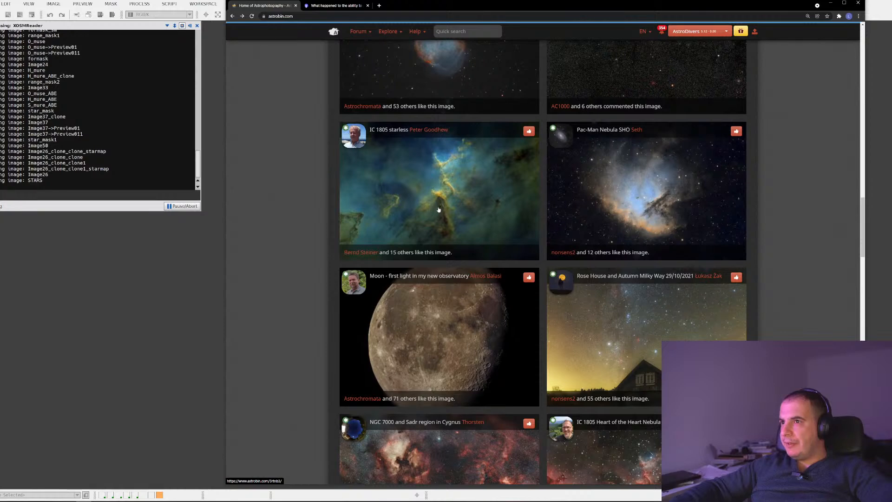
left_click(442, 197)
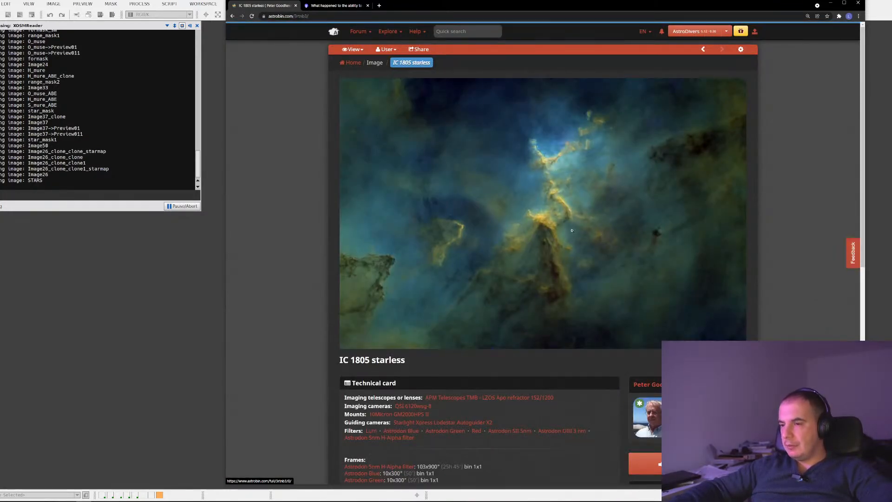
Step: View IC 1805 starless at larger size and read its technical card and description
scroll(572, 230, "down", 1)
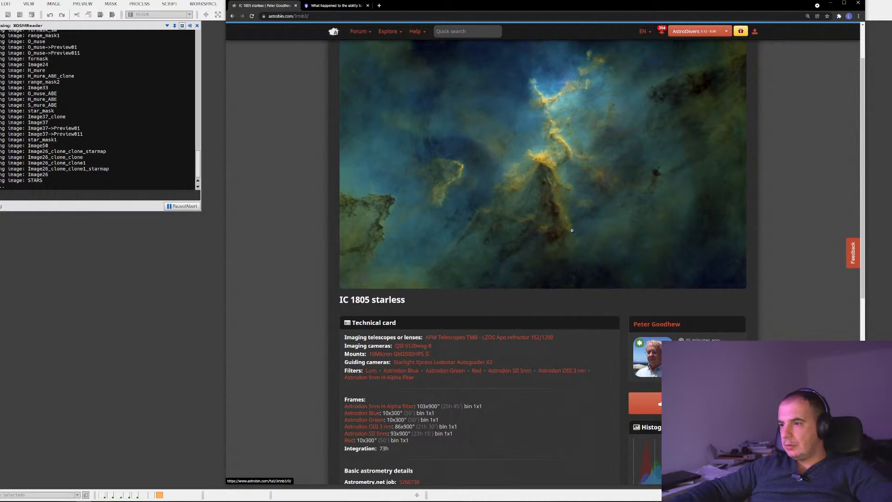
left_click(567, 135)
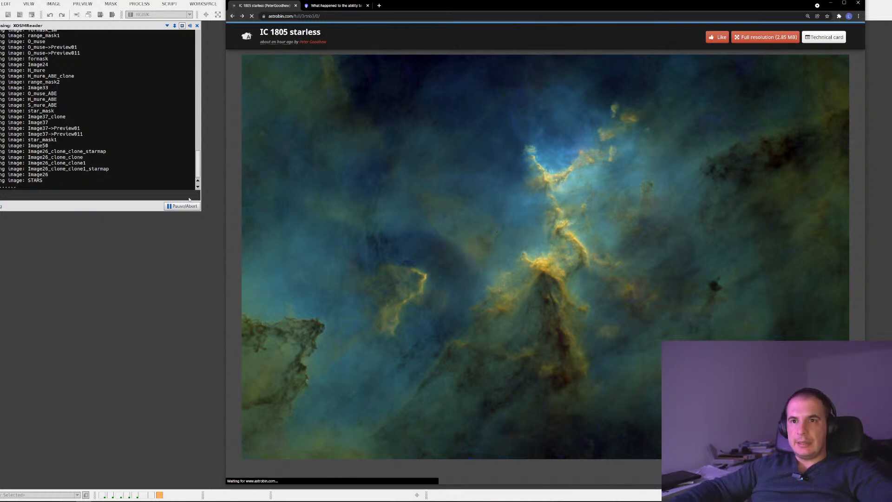
scroll(542, 330, "down", 5)
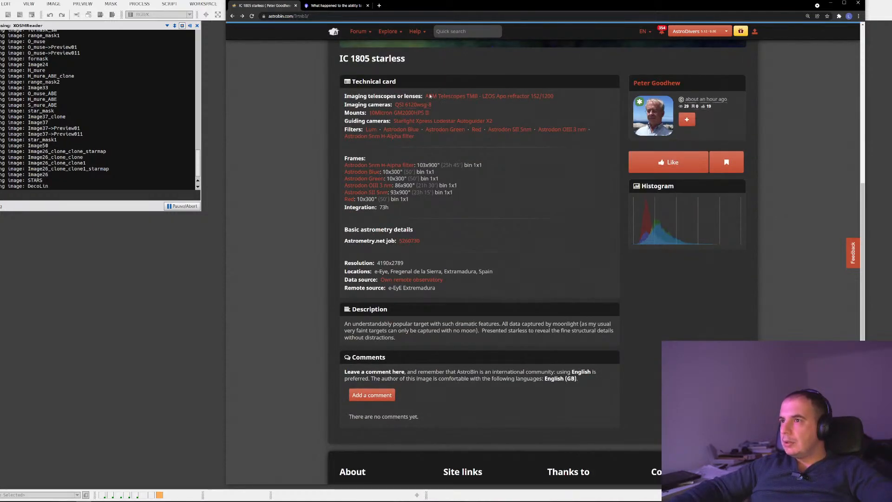
Step: Go back to the home page stream and open the image "IC 1805 Heart of the Heart Nebula"
left_click(233, 16)
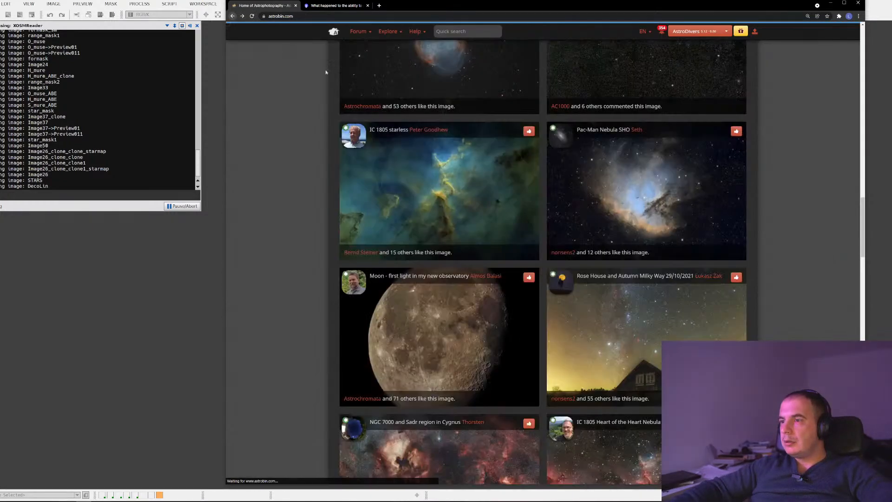
scroll(492, 200, "down", 4)
scroll(492, 201, "down", 3)
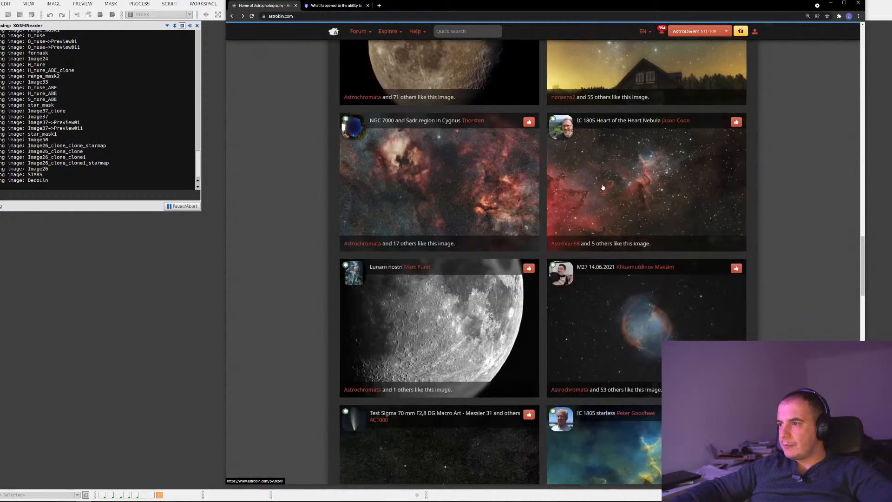
left_click(442, 215)
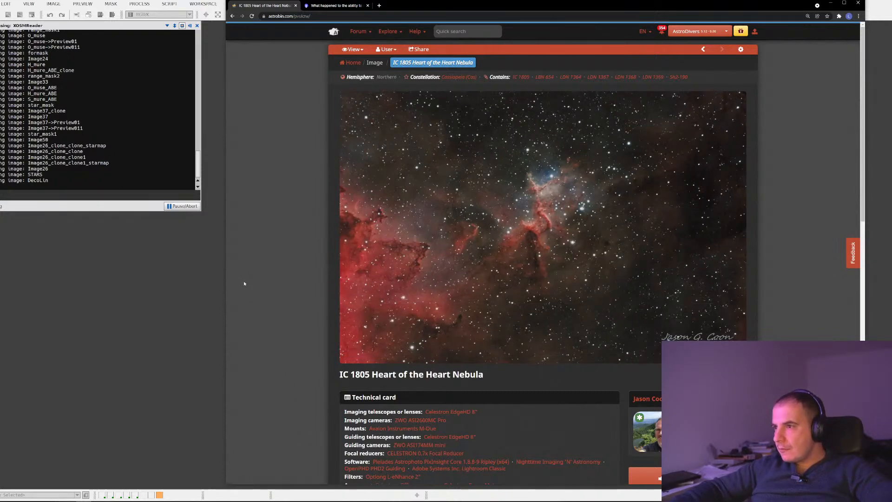
Step: Return to the home page stream and look through the nebula, galaxy, star cluster and Moon pictures in it
left_click(233, 16)
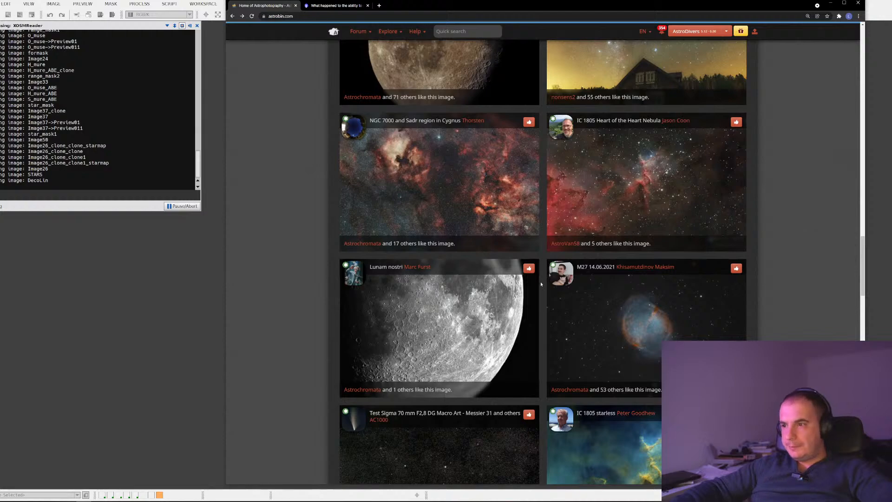
scroll(541, 284, "down", 10)
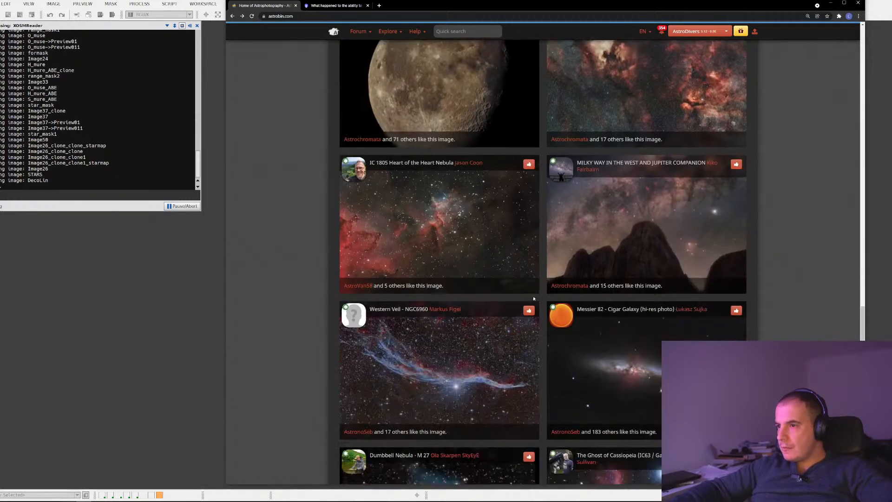
scroll(534, 299, "down", 9)
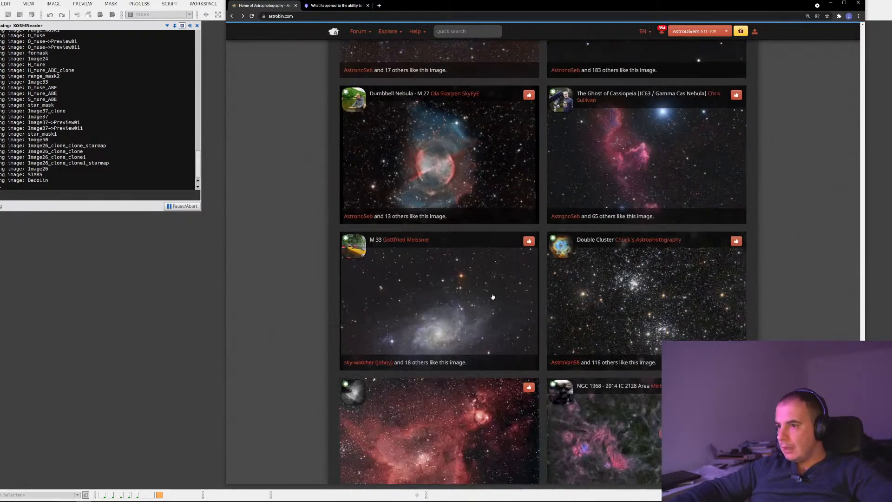
scroll(486, 307, "down", 3)
scroll(479, 323, "down", 5)
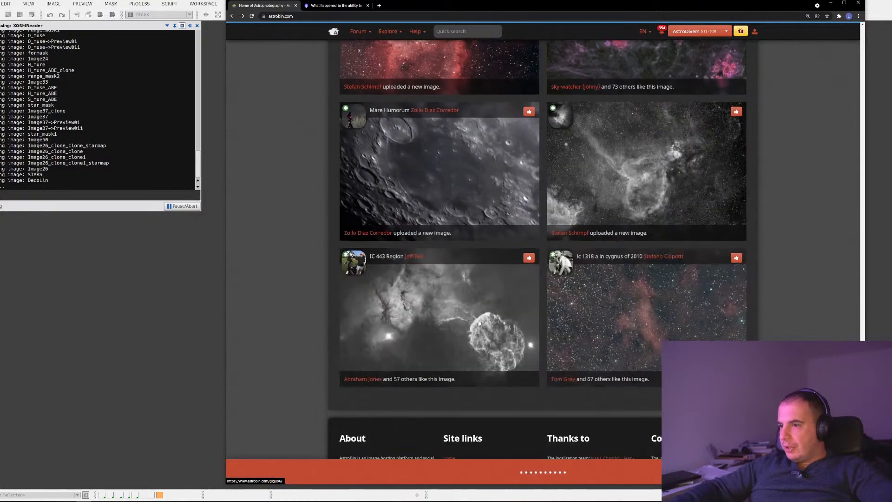
scroll(497, 269, "up", 8)
scroll(496, 285, "down", 14)
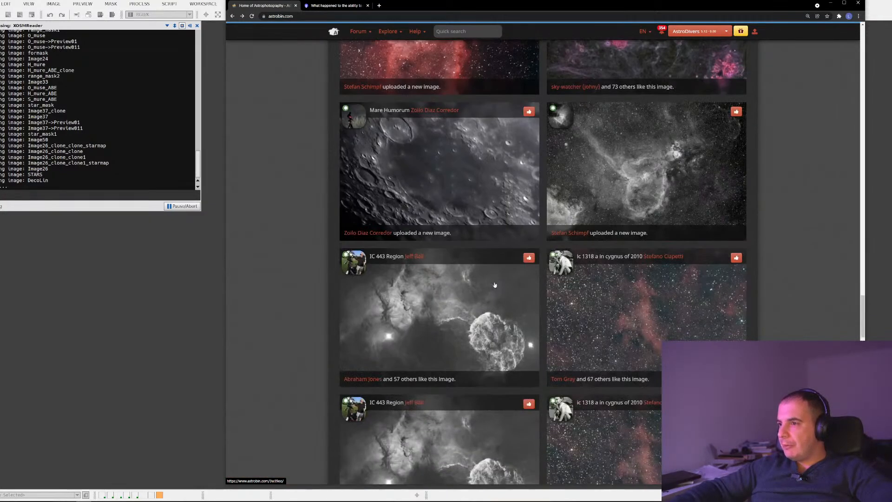
scroll(494, 287, "up", 5)
scroll(488, 297, "up", 5)
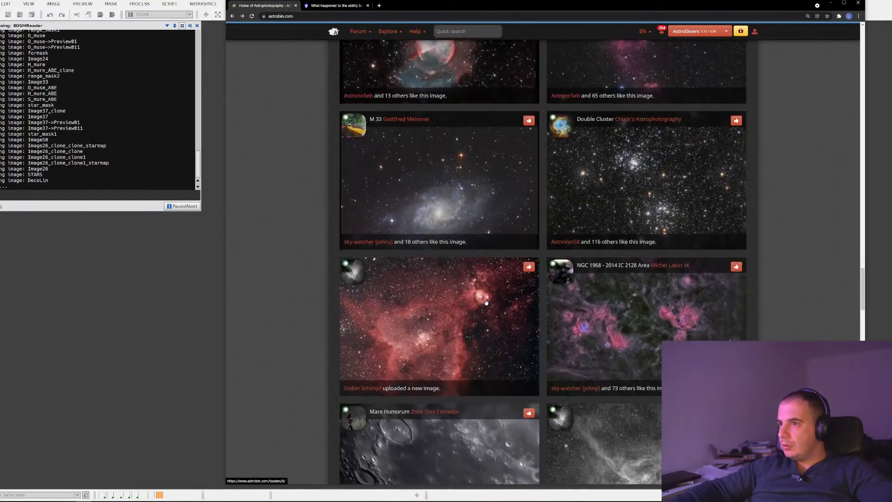
scroll(486, 303, "up", 6)
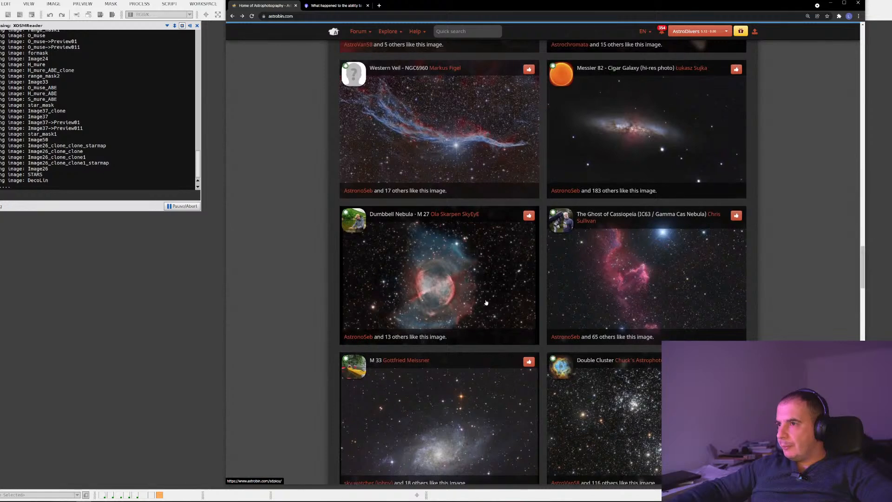
scroll(487, 306, "up", 3)
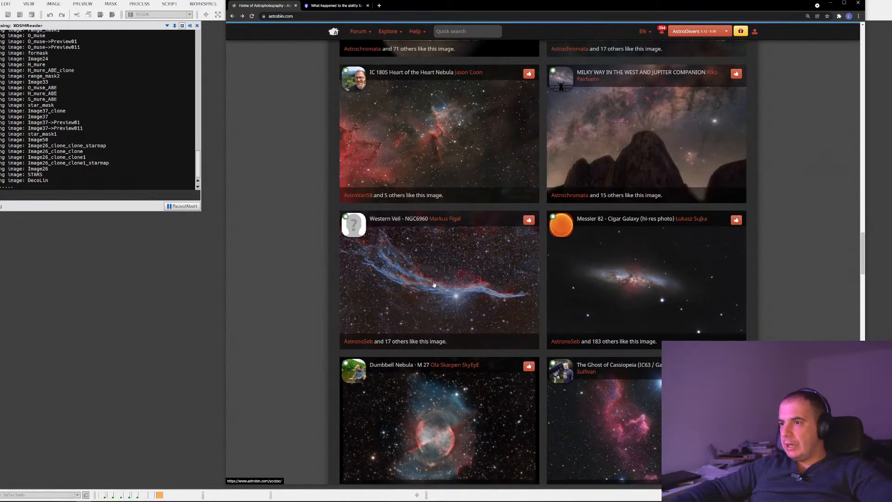
scroll(466, 302, "up", 4)
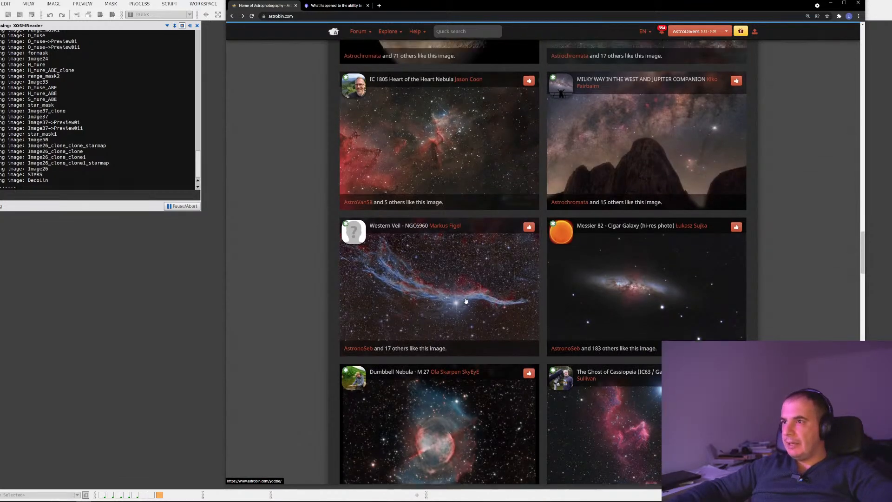
scroll(466, 301, "up", 4)
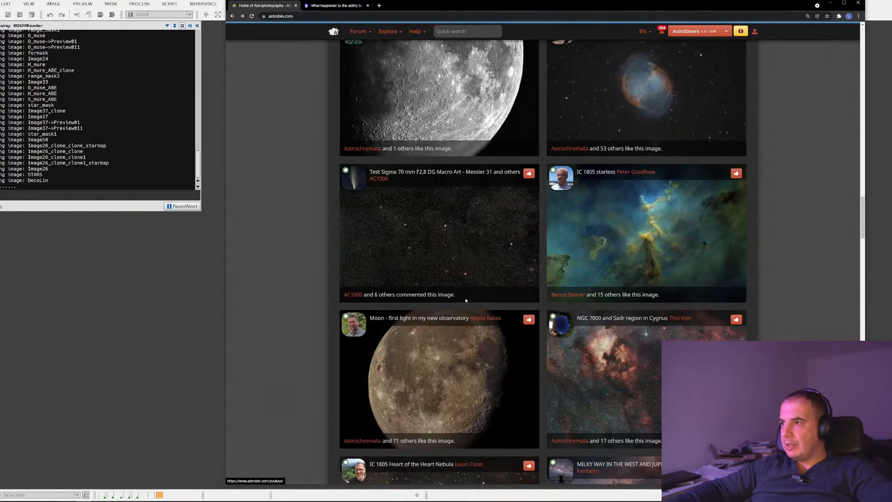
scroll(467, 302, "down", 5)
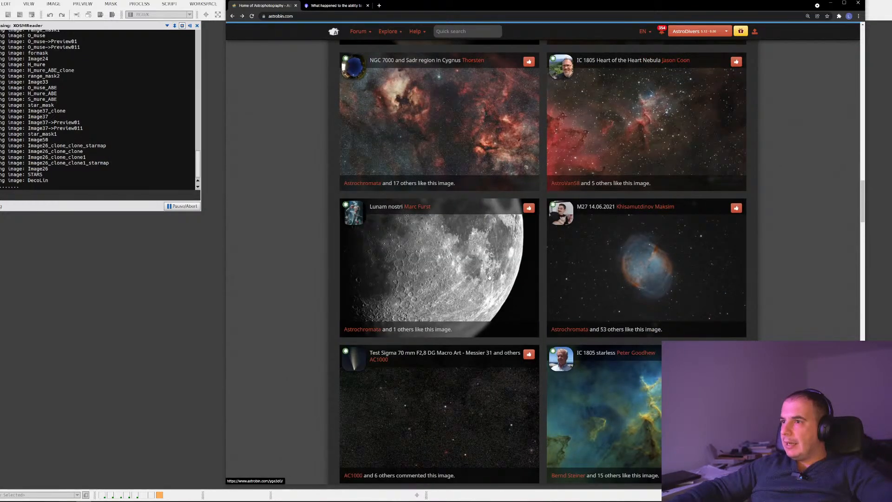
scroll(489, 277, "up", 9)
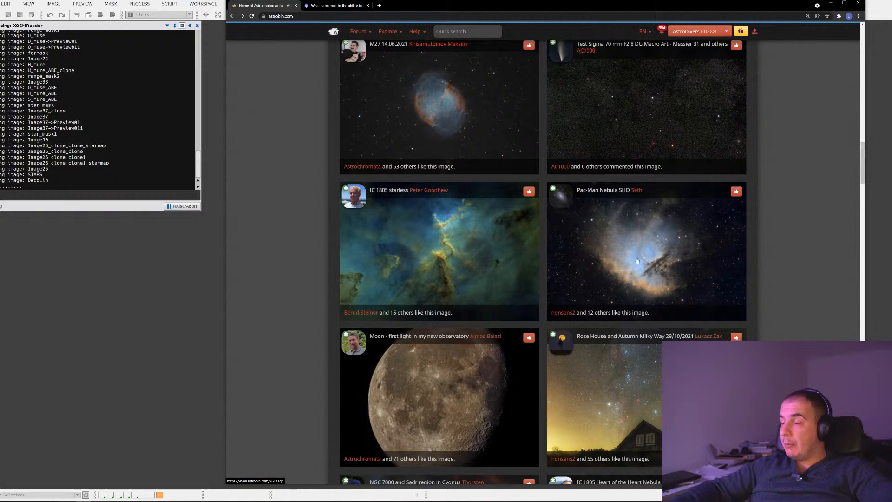
Step: Look through the home page stream, from the M82 and planetary nebula pictures down to the California, Orion and Crescent nebulae
scroll(497, 253, "up", 12)
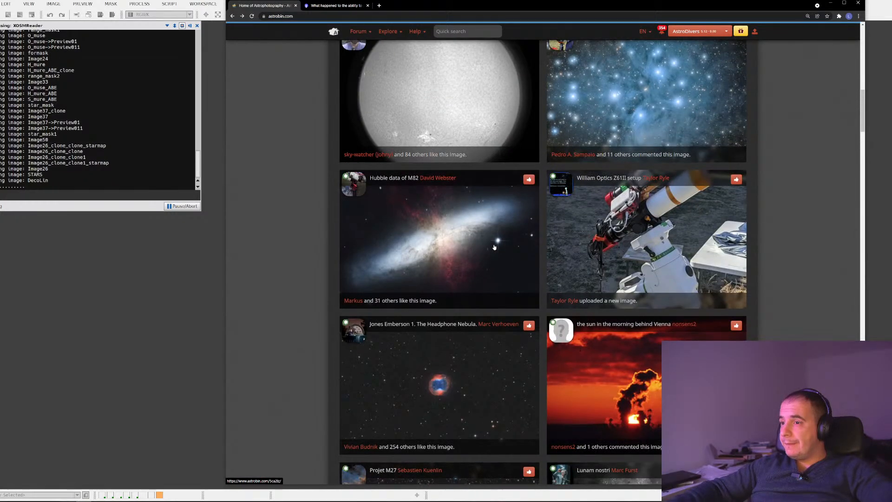
scroll(494, 247, "down", 4)
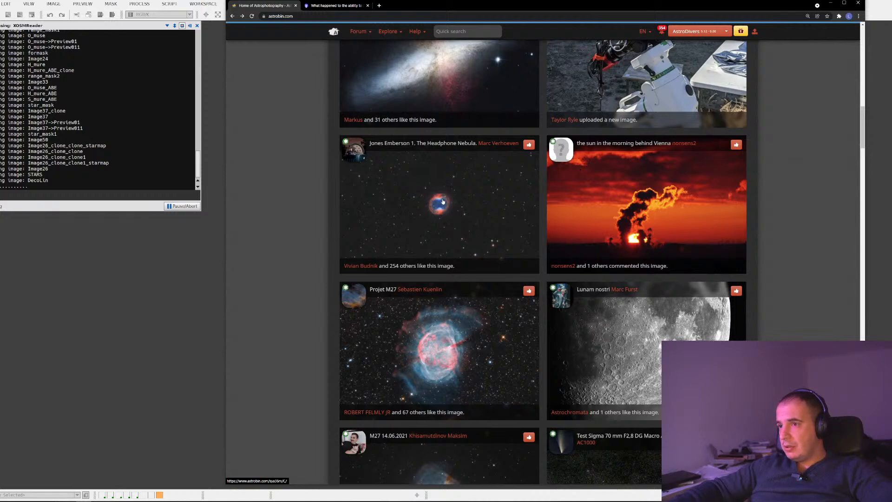
scroll(484, 197, "up", 8)
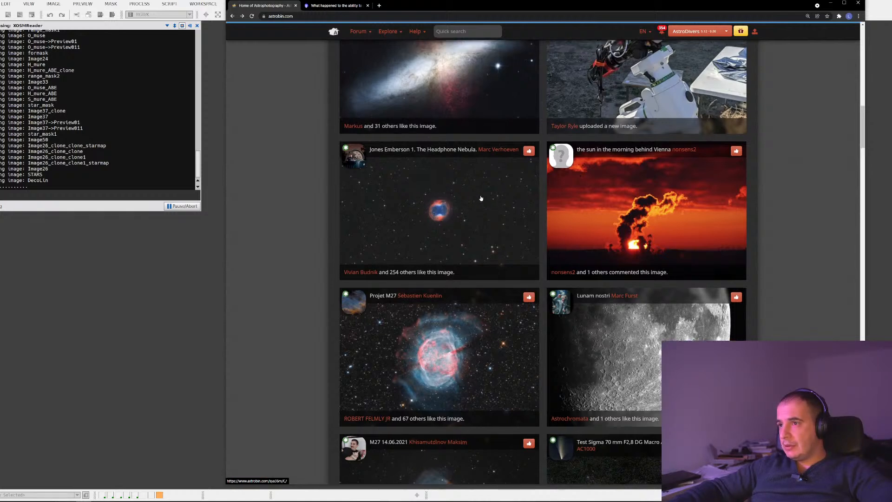
scroll(469, 206, "down", 3)
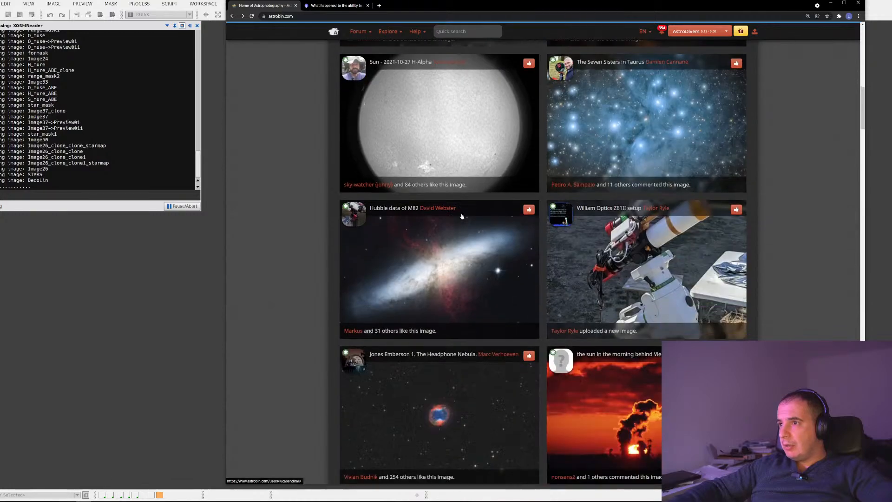
scroll(430, 371, "down", 11)
scroll(430, 371, "down", 20)
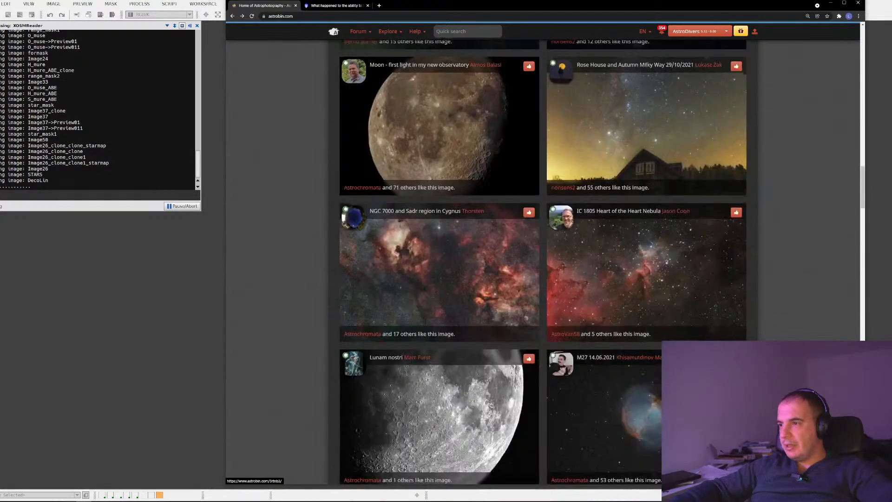
scroll(427, 363, "down", 9)
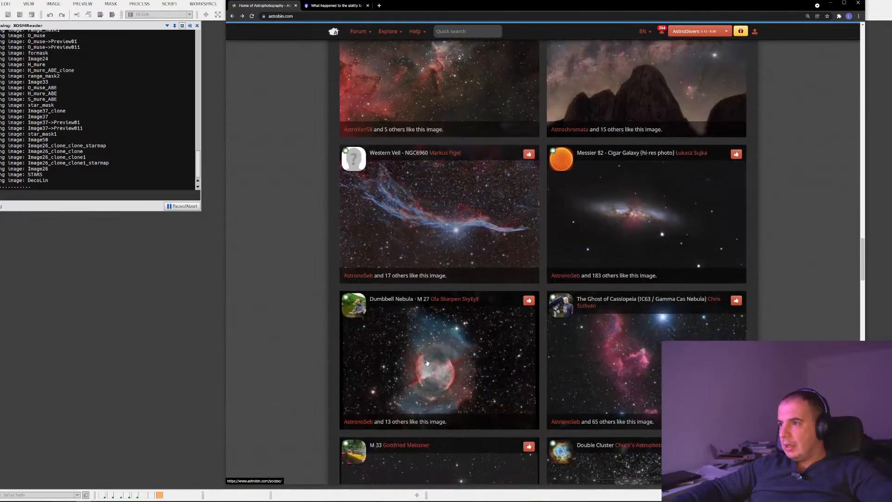
scroll(423, 370, "down", 4)
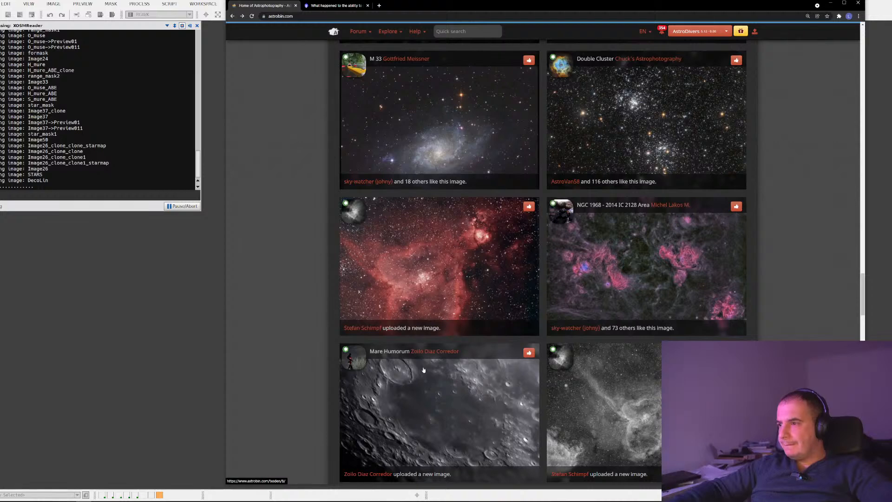
scroll(423, 369, "up", 3)
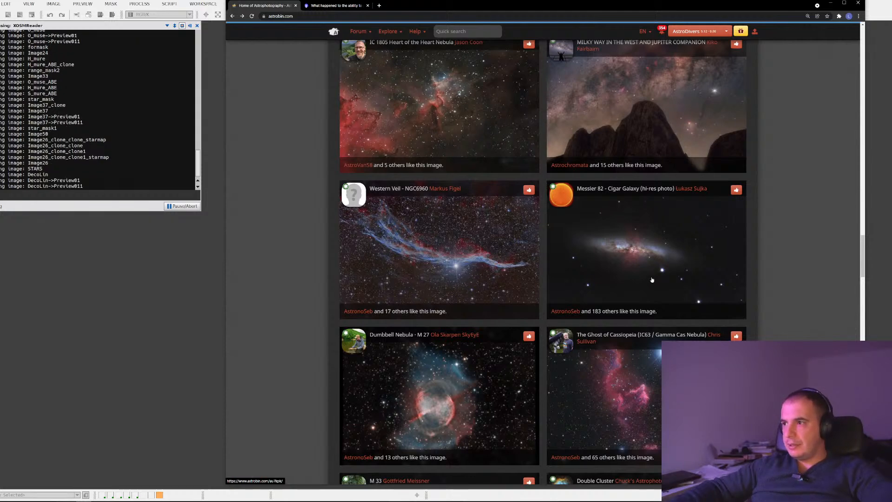
scroll(652, 280, "down", 2)
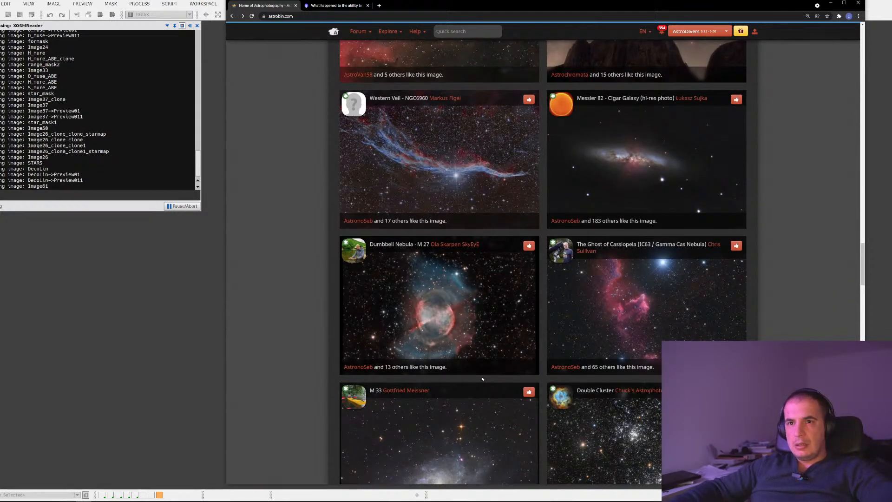
scroll(482, 379, "down", 4)
scroll(480, 383, "down", 4)
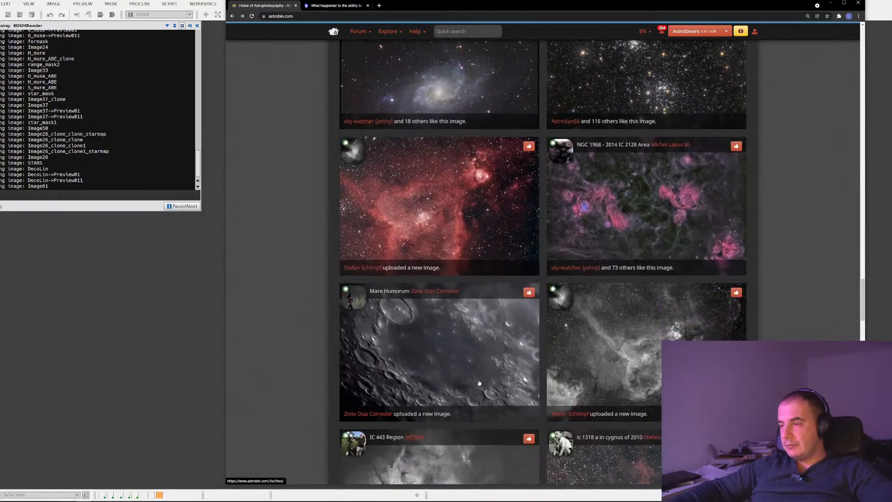
scroll(479, 383, "down", 4)
scroll(460, 400, "down", 4)
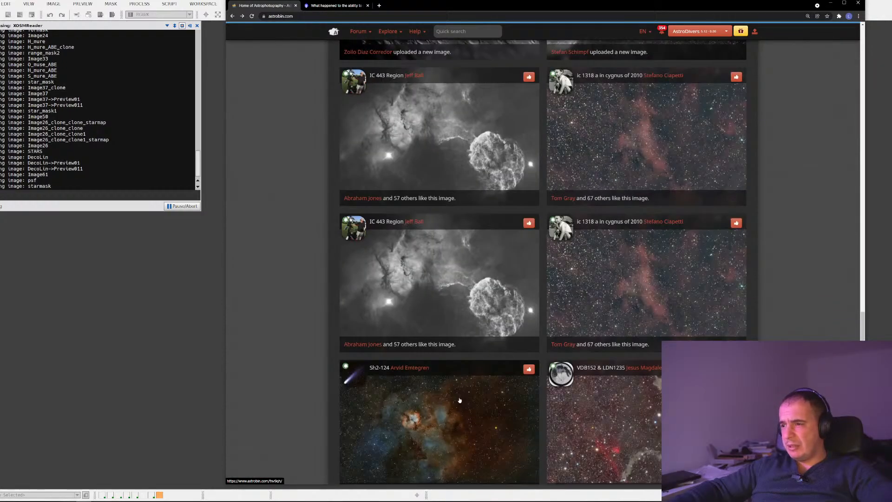
scroll(460, 400, "down", 4)
scroll(460, 400, "down", 3)
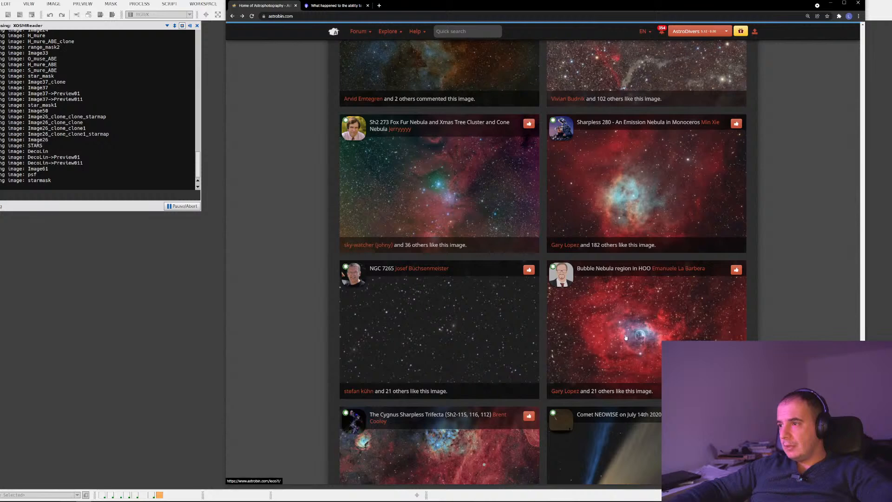
scroll(624, 342, "down", 3)
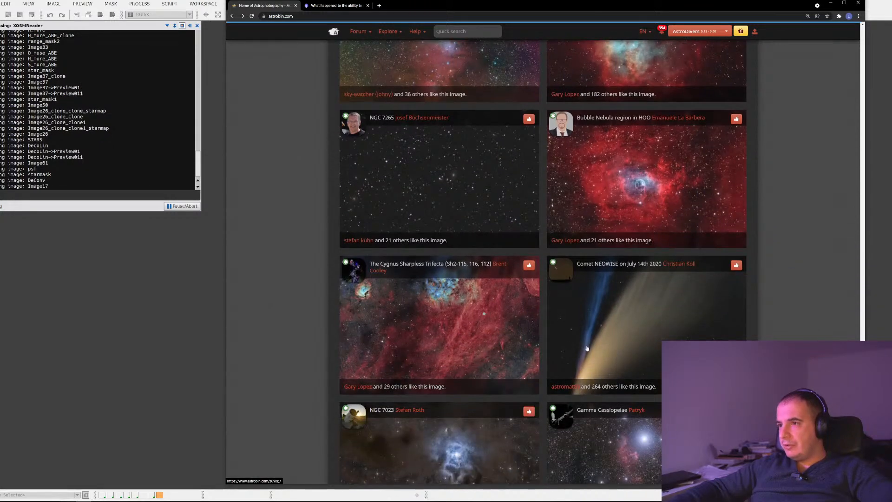
scroll(510, 360, "down", 4)
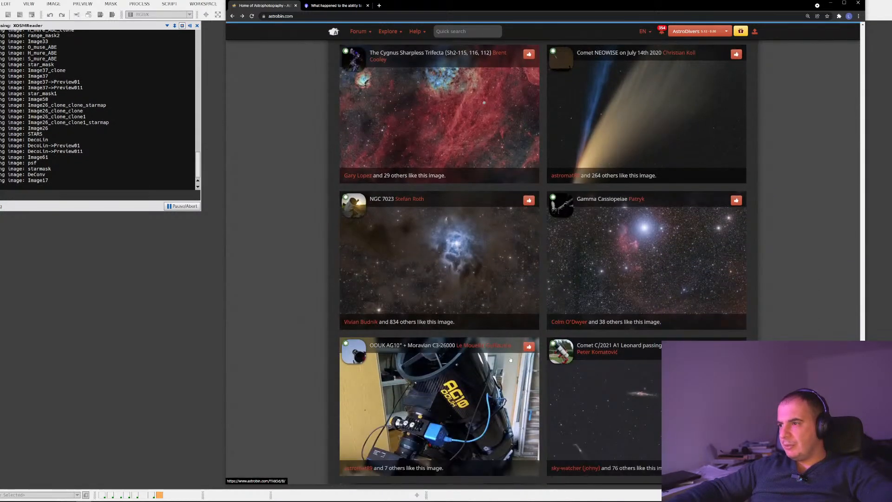
scroll(511, 361, "down", 5)
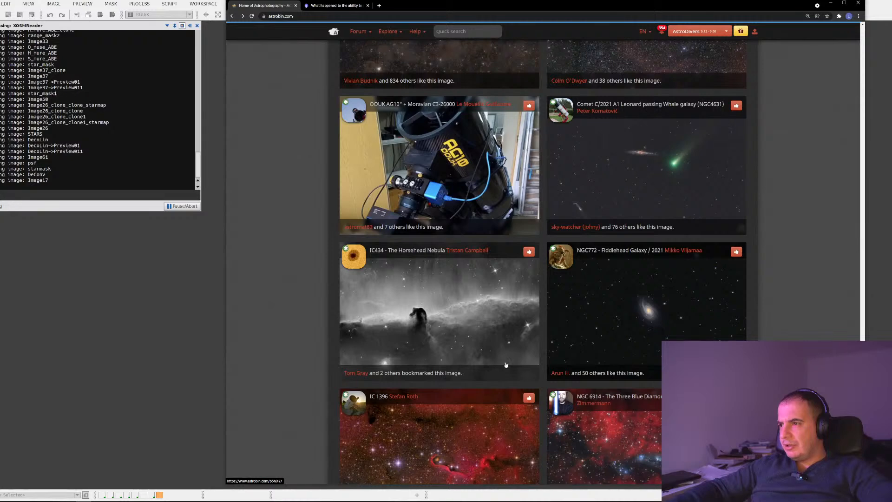
scroll(506, 365, "down", 3)
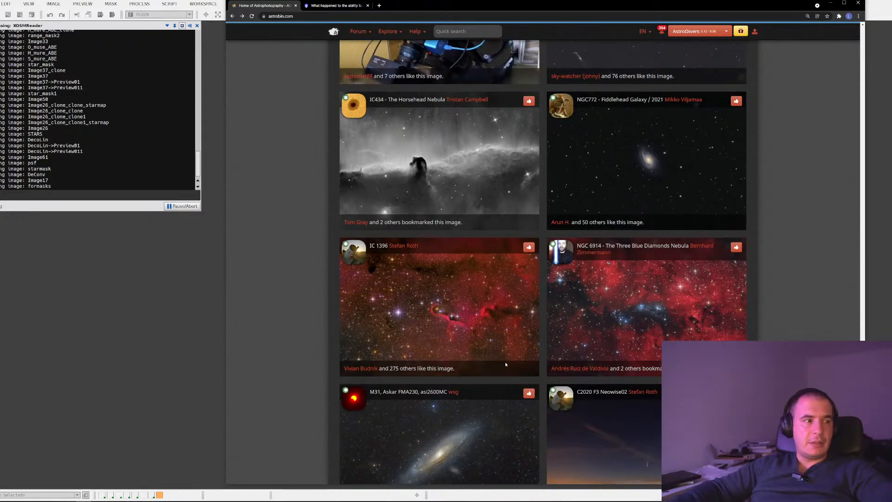
scroll(506, 365, "down", 3)
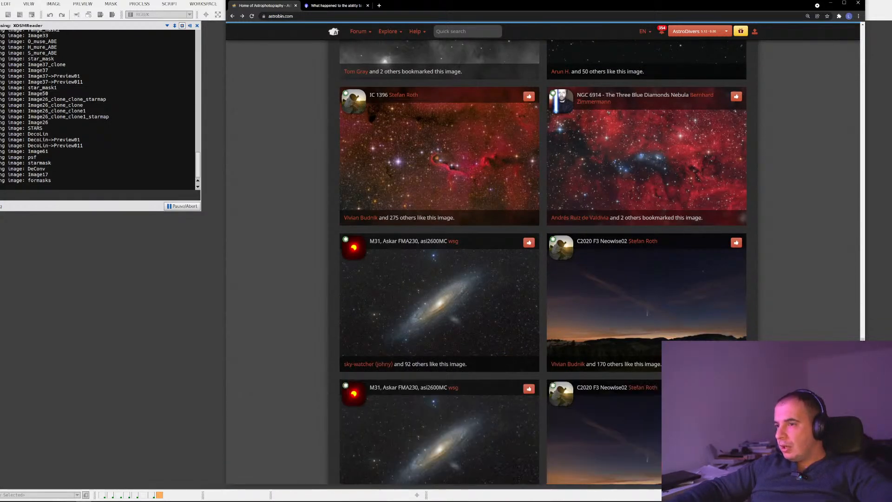
scroll(414, 322, "down", 3)
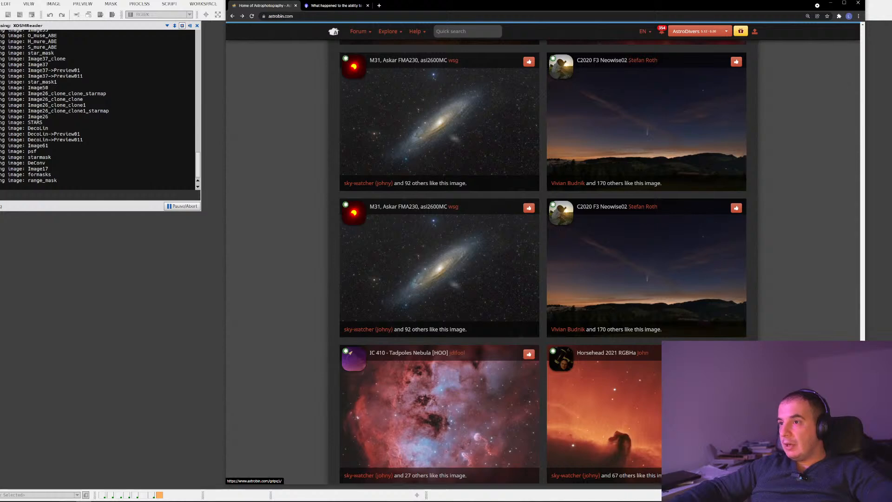
scroll(432, 182, "down", 3)
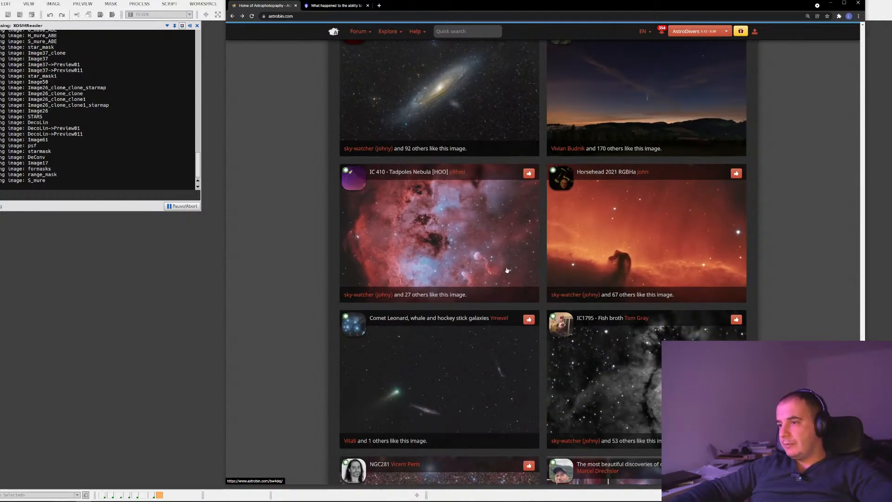
scroll(507, 270, "down", 3)
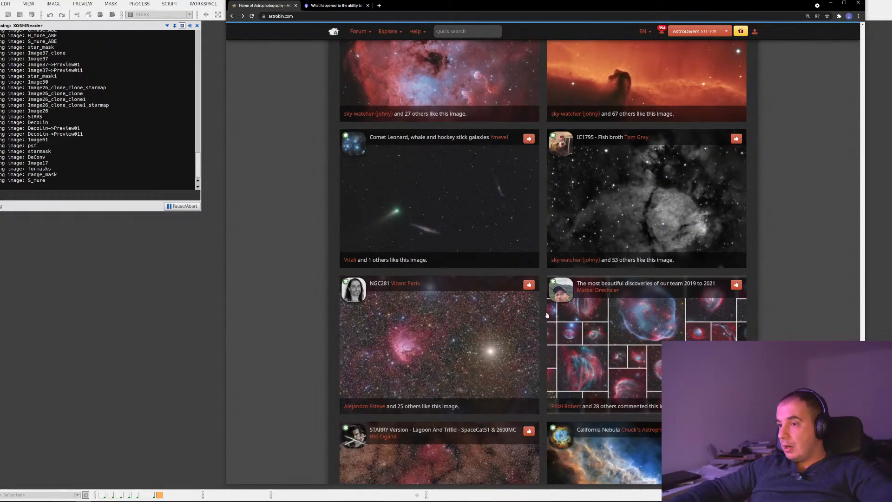
scroll(547, 316, "down", 3)
scroll(583, 275, "down", 3)
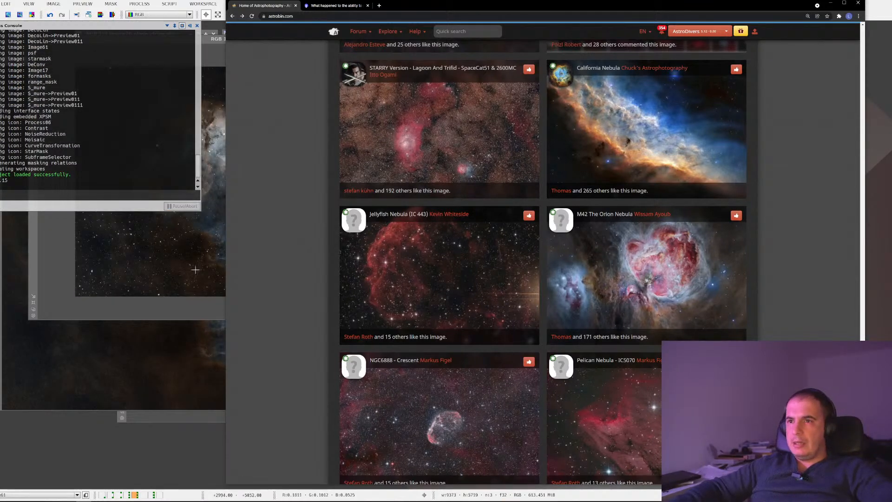
Step: Switch to PixInsight's workspace with the ABE channels, minimize Image37_clone and combine S_mure_ABE, H_mure_ABE and O_muse_ABE as red, green and blue
left_click(142, 334)
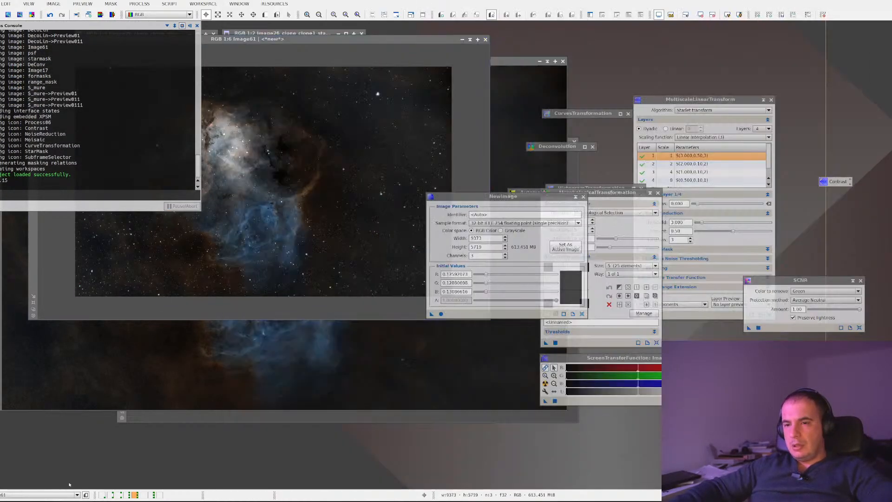
left_click(118, 496)
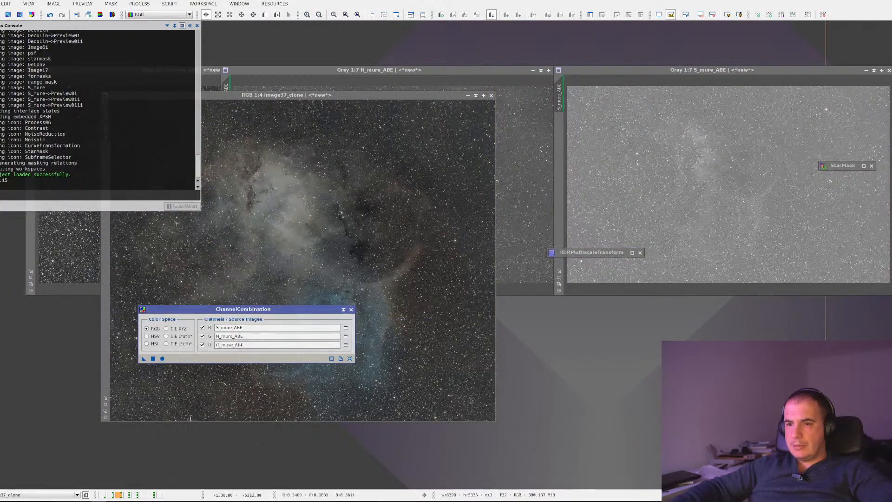
left_click(476, 95)
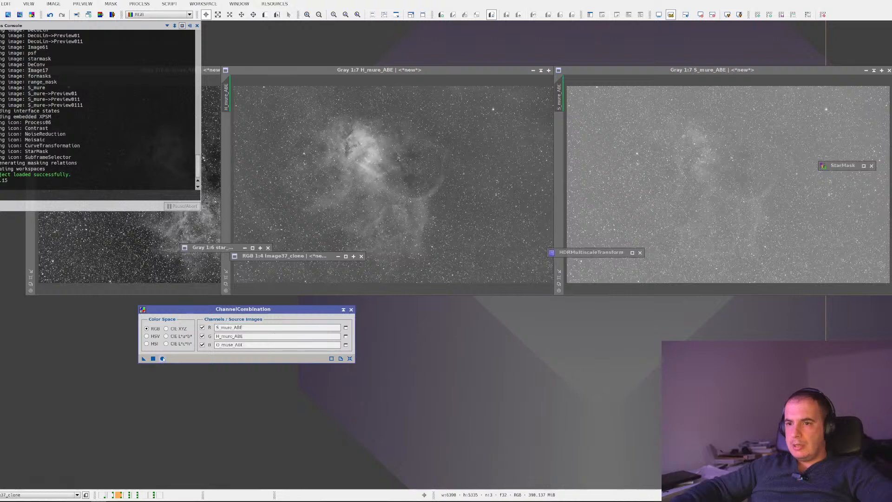
left_click(163, 359)
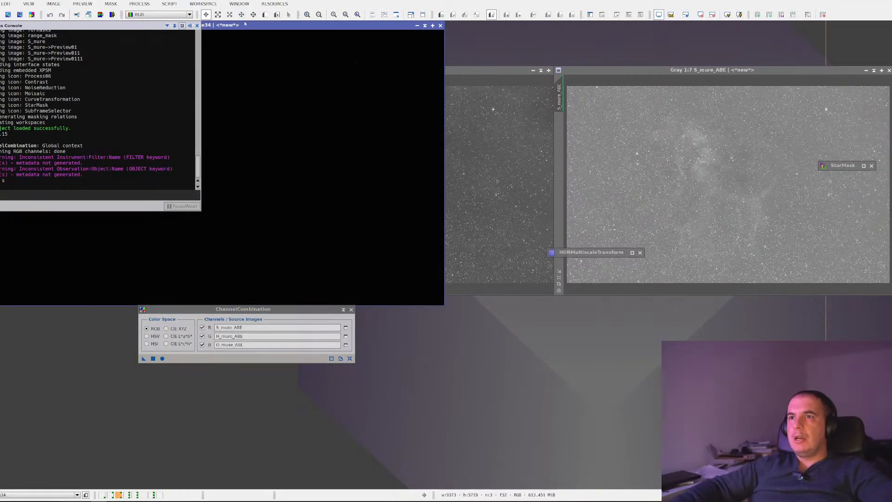
Step: Move the combined image into clear view, collapse ChannelCombination and auto-stretch the image's display
left_click_drag(246, 24, 465, 137)
left_click(345, 309)
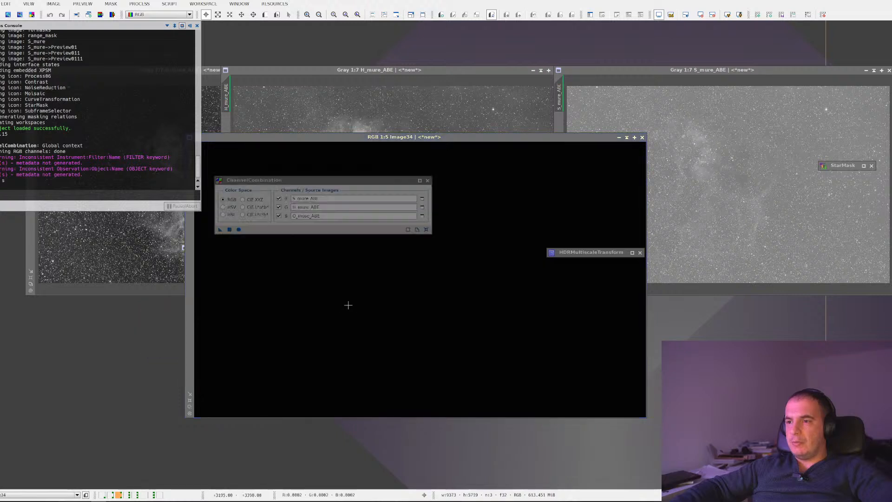
key("ctrl+a")
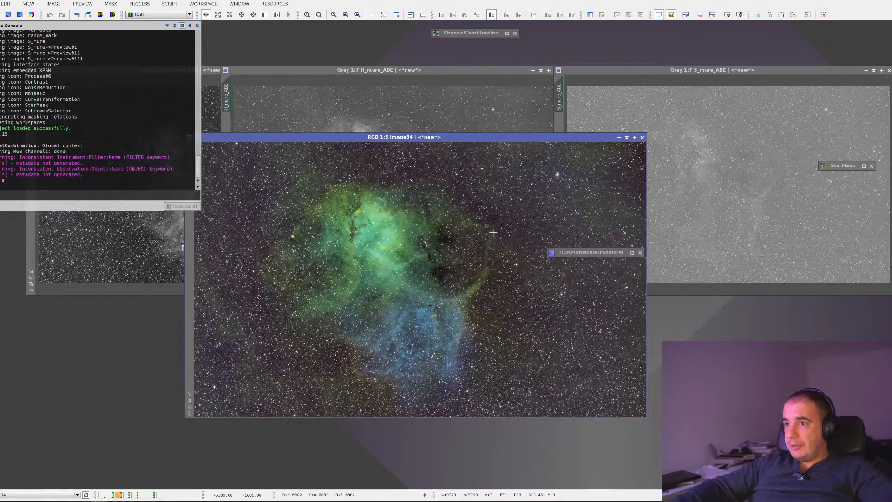
Step: Invert the combined image and remove green from it with SCNR, using Average Neutral protection and amount 1.00
key("ctrl+i")
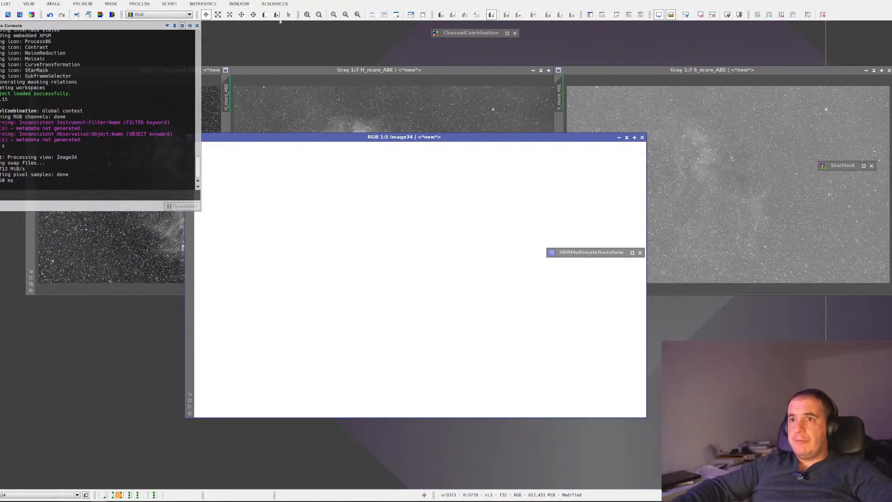
left_click(140, 4)
mouse_move(160, 15)
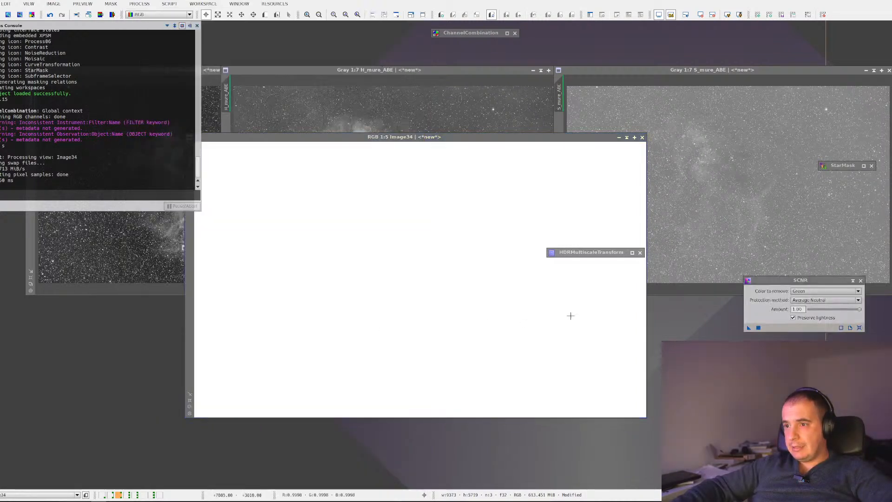
left_click(349, 328)
left_click_drag(749, 328, 454, 245)
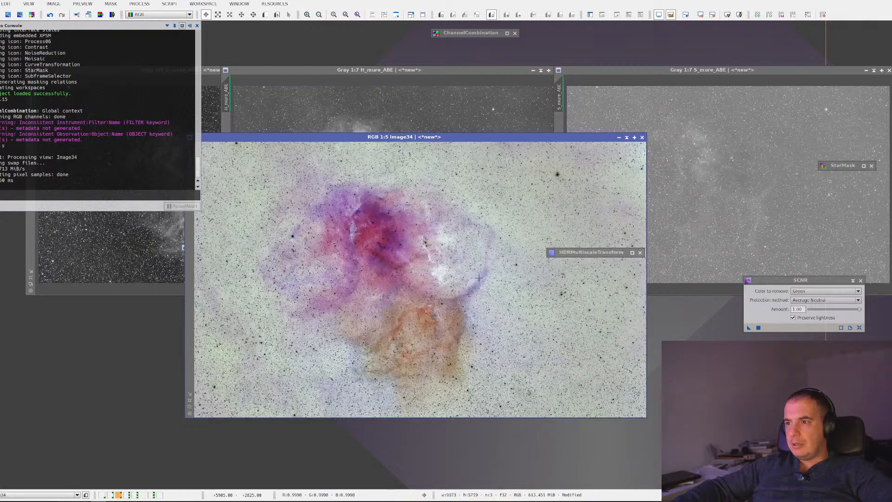
left_click_drag(749, 328, 538, 197)
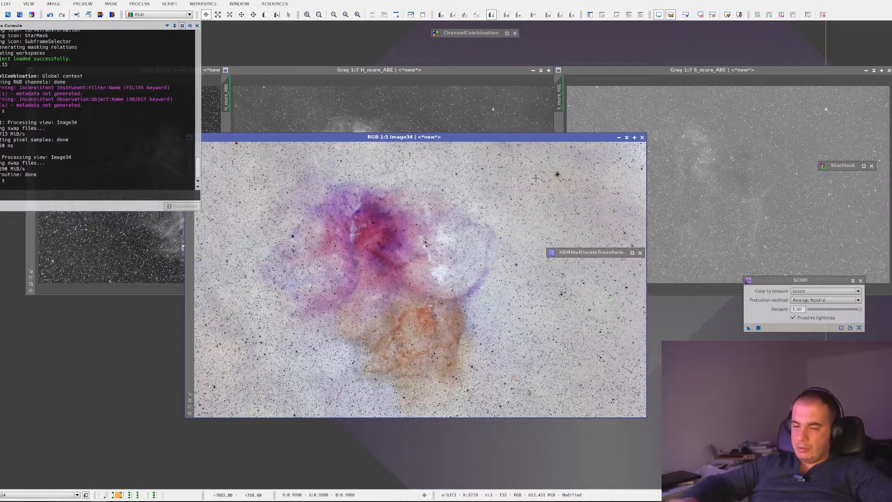
Step: Invert the combined image back, auto-stretched on screen, and remove its green cast with SCNR at amount 1.00
key("ctrl+i")
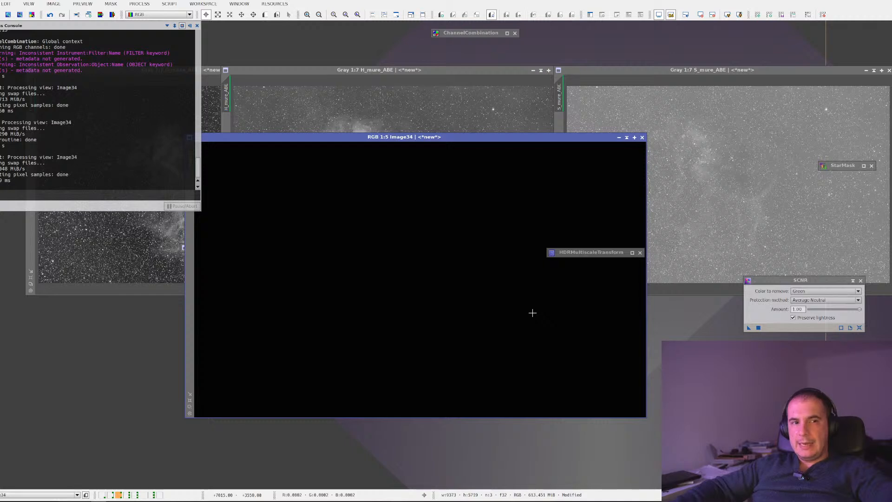
key("ctrl+a")
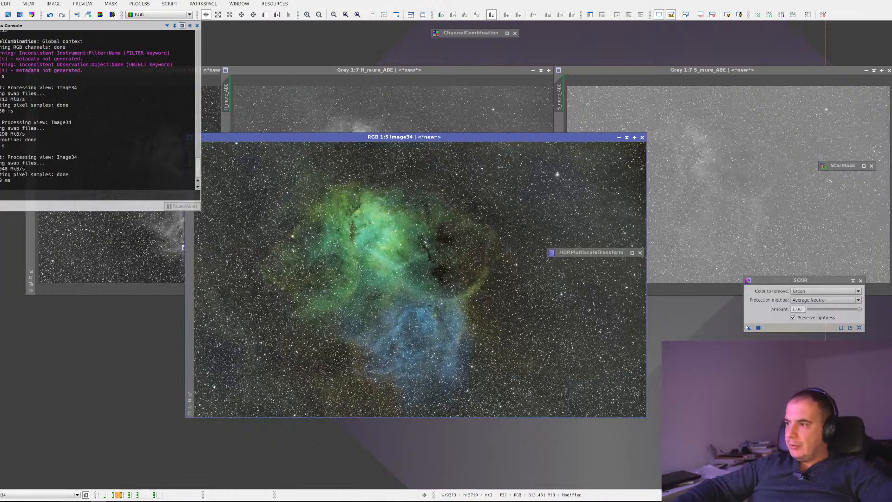
left_click_drag(749, 328, 544, 313)
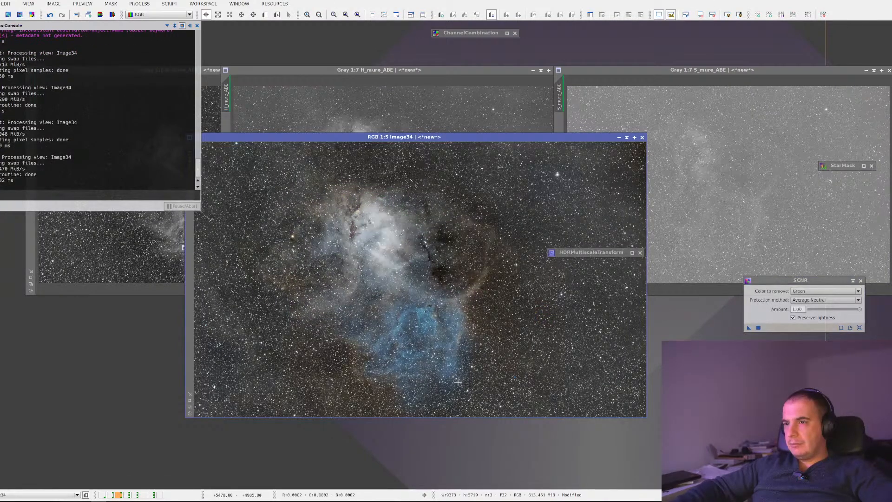
Step: Move the Image34 window to Workspace08 and switch to that workspace
right_click(397, 187)
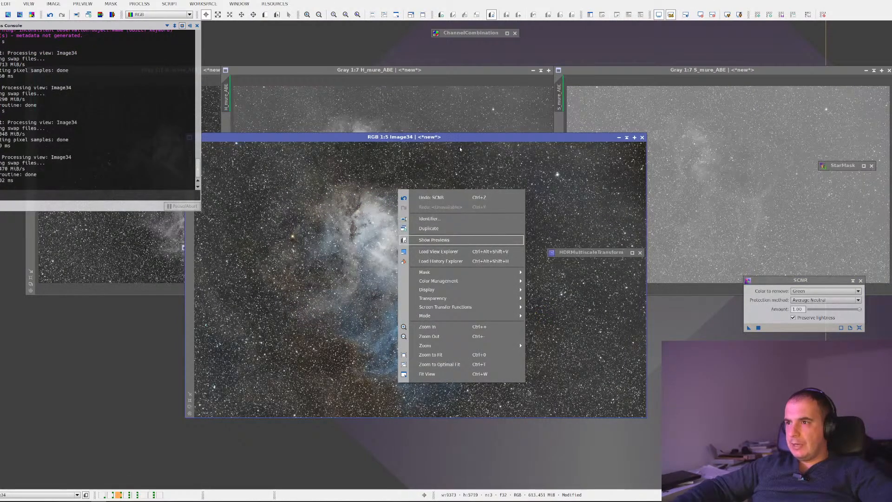
right_click(469, 136)
mouse_move(512, 142)
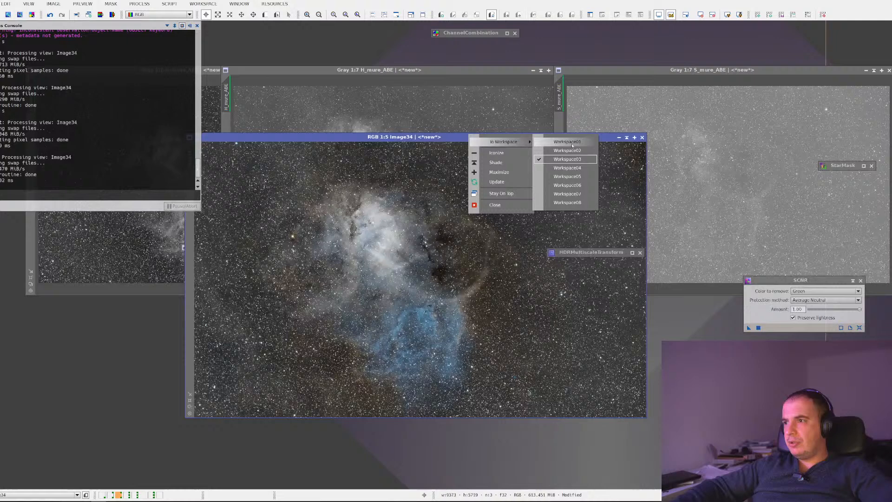
left_click(565, 203)
left_click(159, 495)
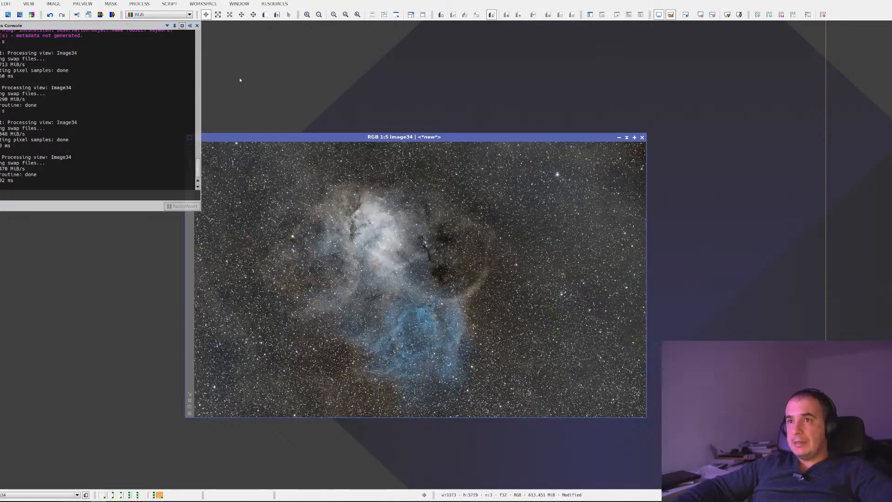
Step: Reposition Image34 in the workspace, duplicate it and bring the duplicate clear of the console
left_click_drag(244, 138, 315, 51)
right_click(261, 73)
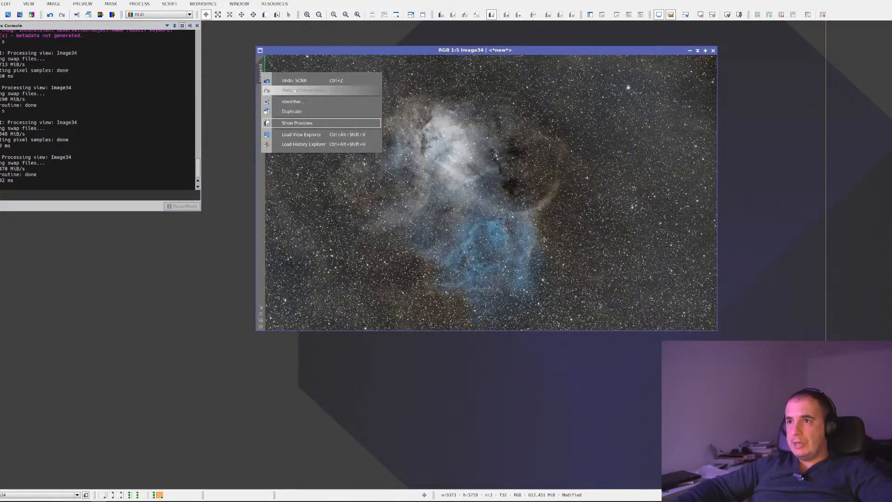
left_click(297, 112)
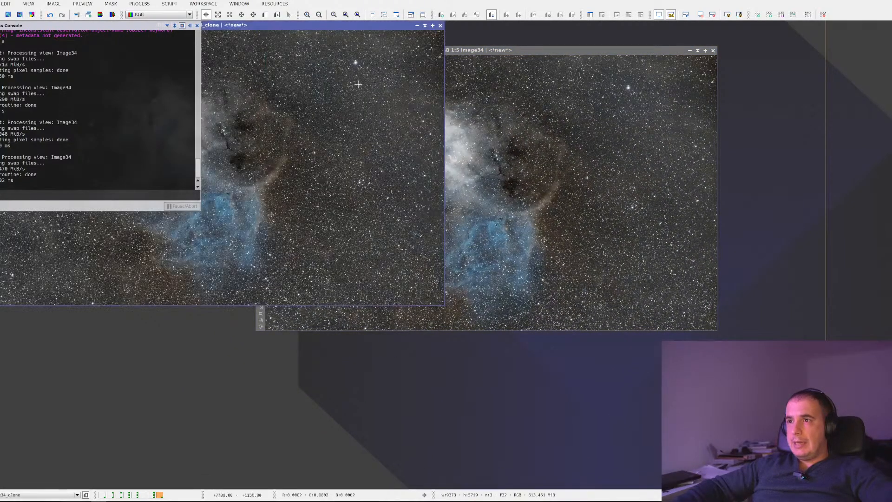
left_click_drag(317, 29, 466, 93)
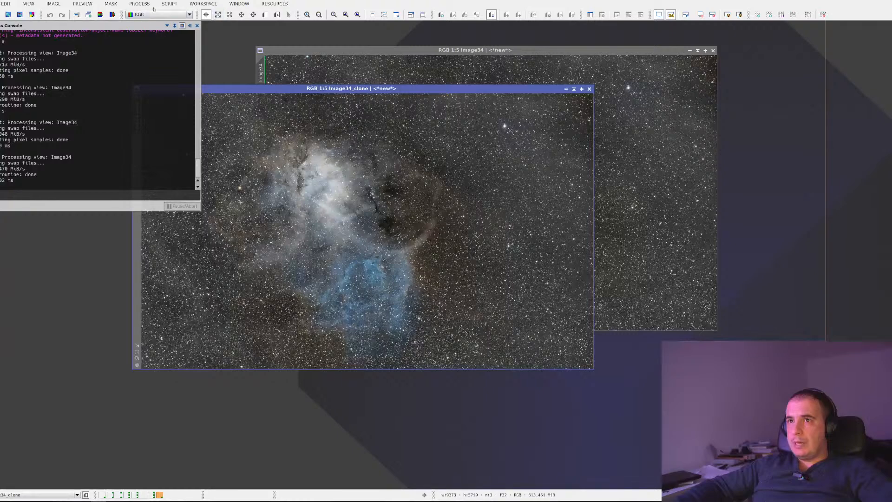
Step: Shift Image34_clone further away from the console and open the StarNet process
left_click(140, 4)
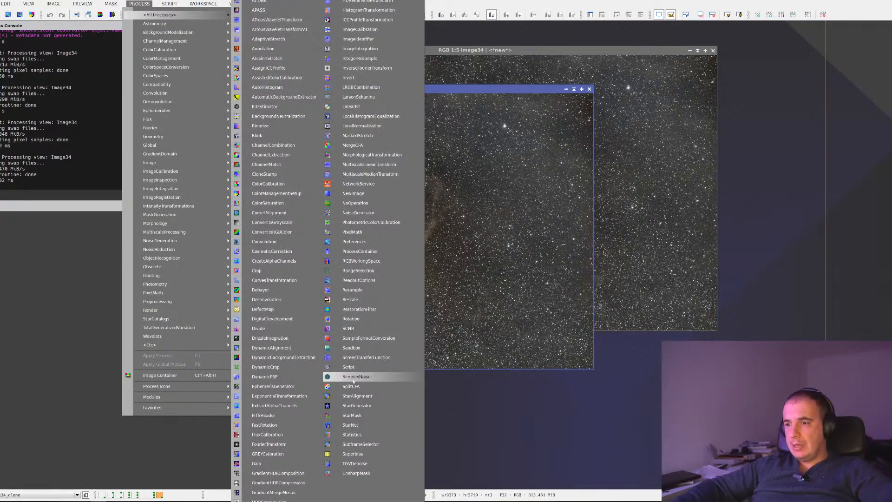
left_click(373, 425)
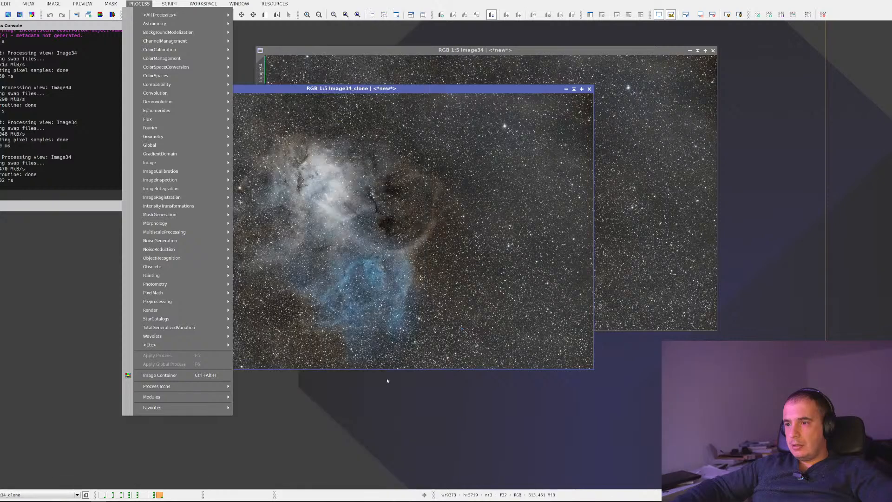
left_click_drag(390, 90, 476, 109)
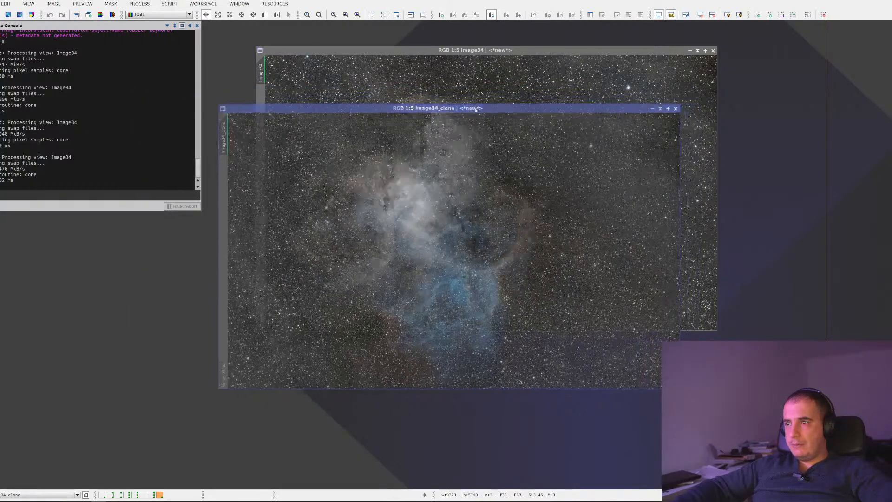
right_click(431, 189)
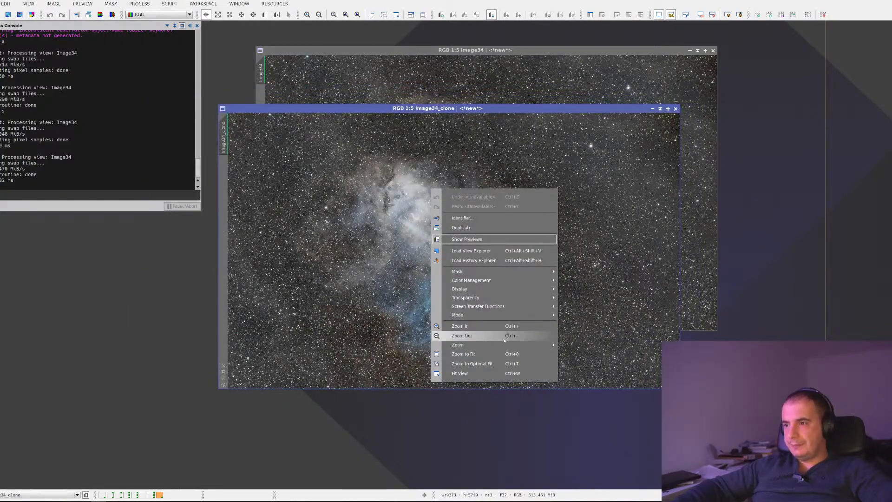
left_click(139, 4)
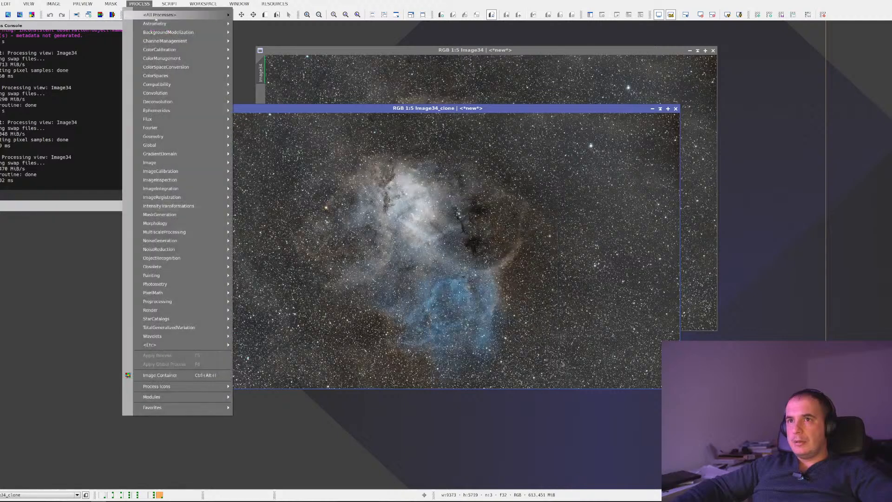
mouse_move(160, 14)
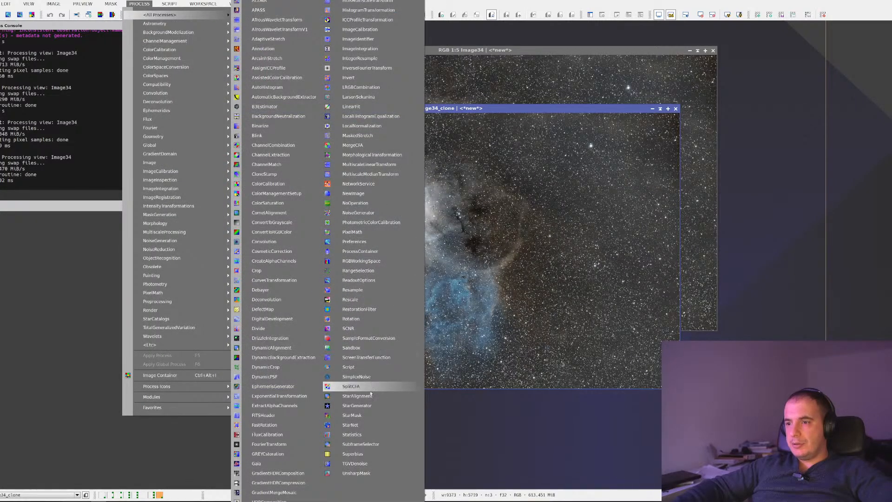
left_click(350, 425)
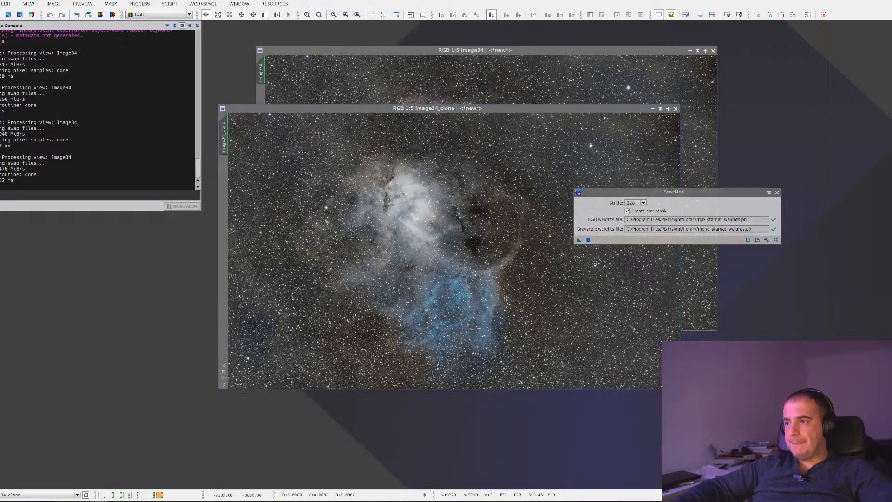
left_click_drag(579, 239, 488, 267)
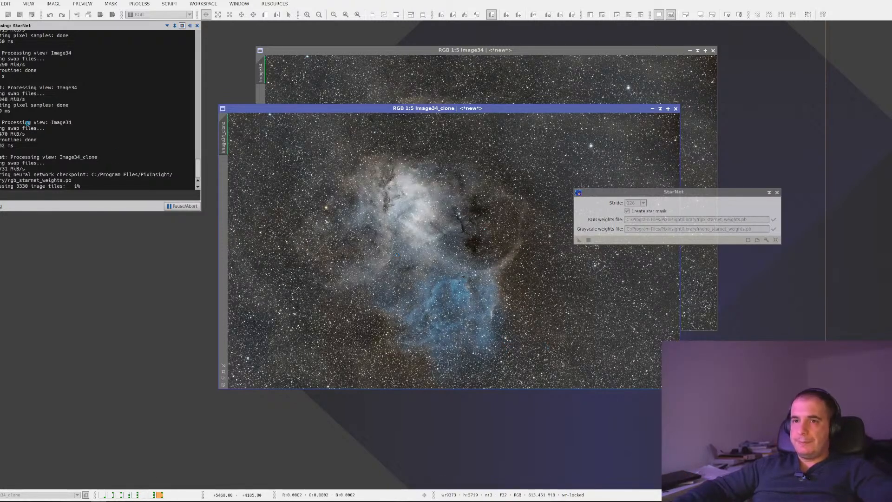
key("Escape")
left_click(420, 259)
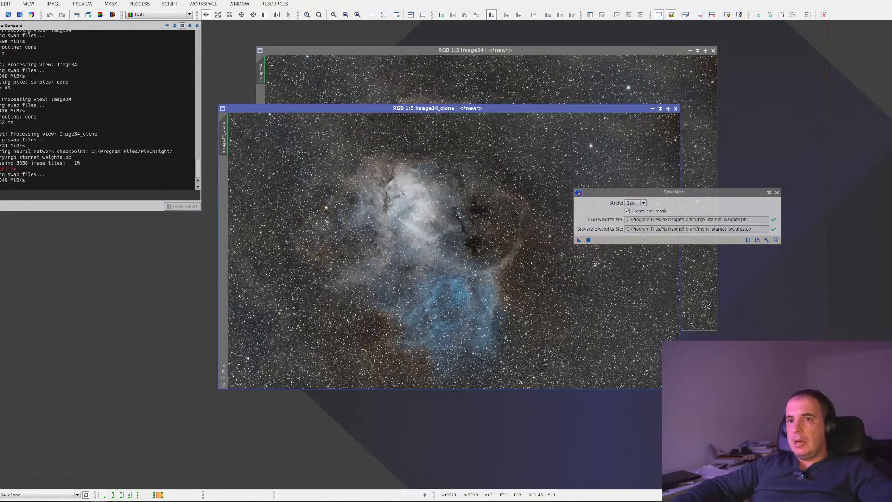
Step: Delinearize Image34_clone with the utility script and run StarNet on it with stride 128 and star mask creation on
left_click(129, 5)
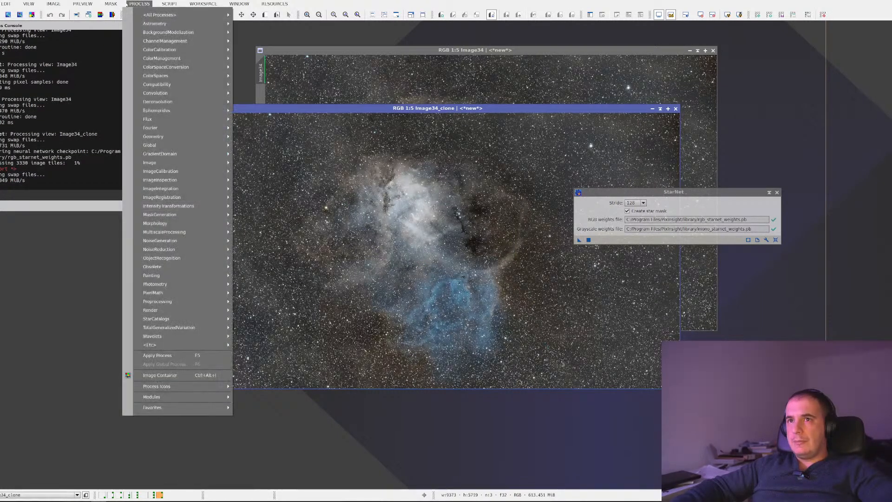
mouse_move(170, 4)
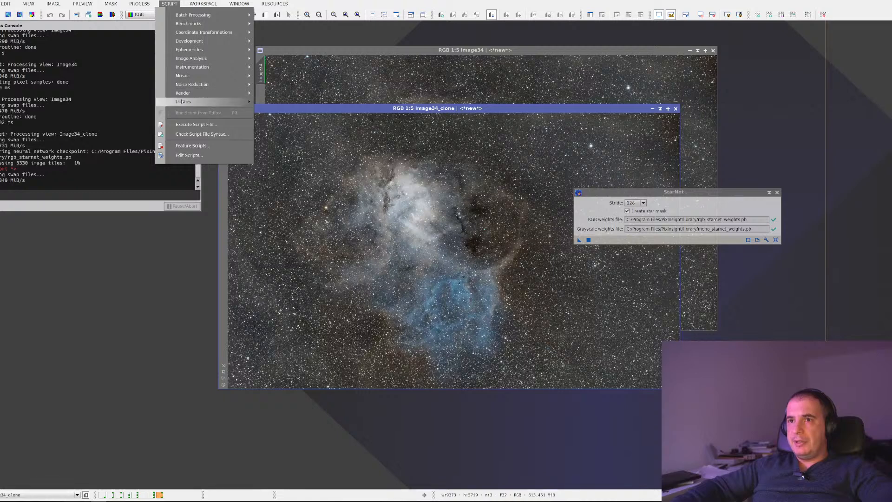
mouse_move(184, 102)
left_click(297, 215)
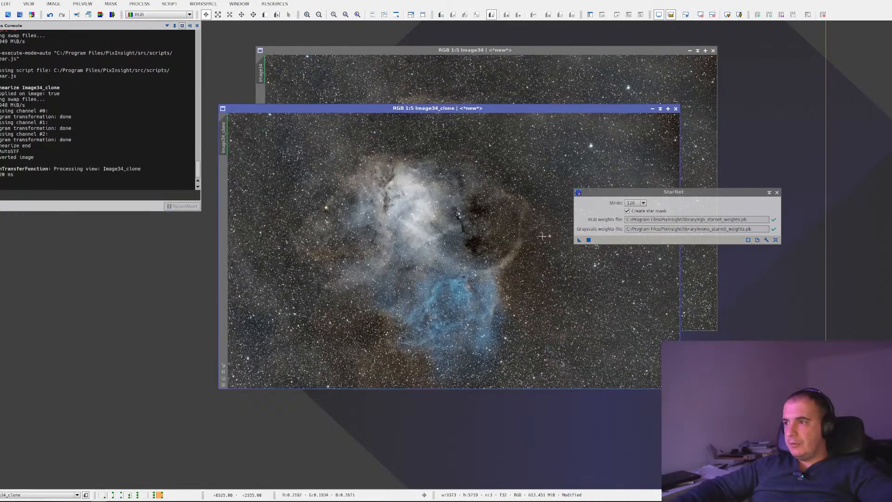
left_click_drag(579, 240, 405, 252)
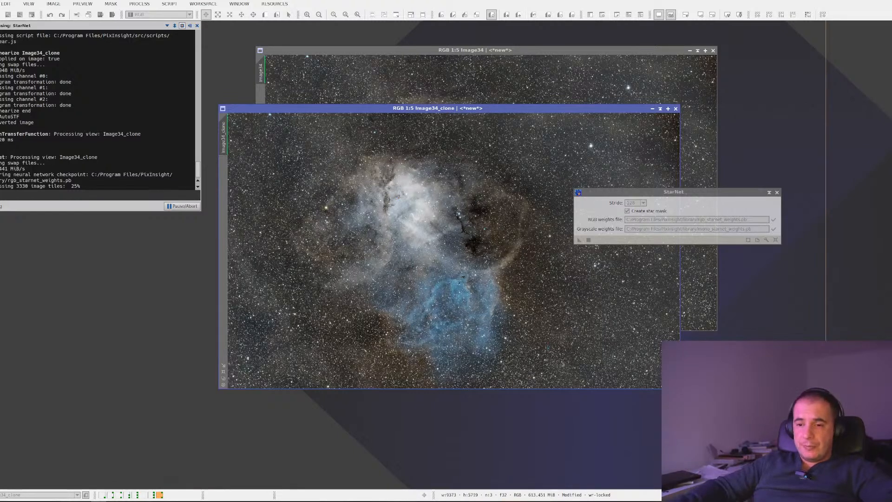
Step: Switch to AstroBin in the web browser, find the Heart Nebula SHO picture in the feed and examine its page
left_click(80, 501)
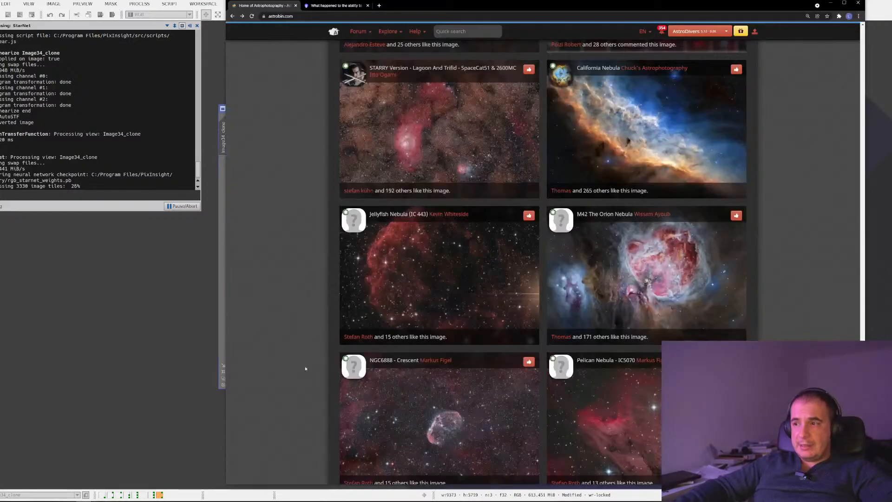
scroll(305, 367, "down", 1)
scroll(434, 339, "down", 5)
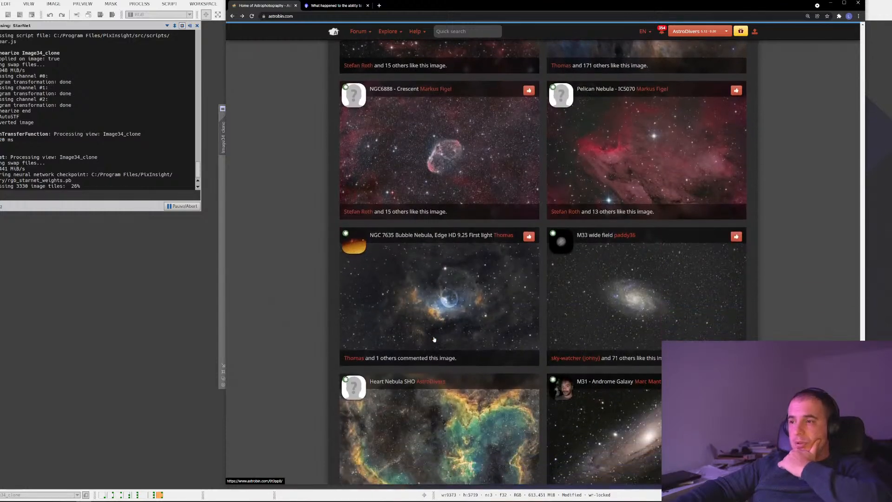
scroll(434, 339, "down", 2)
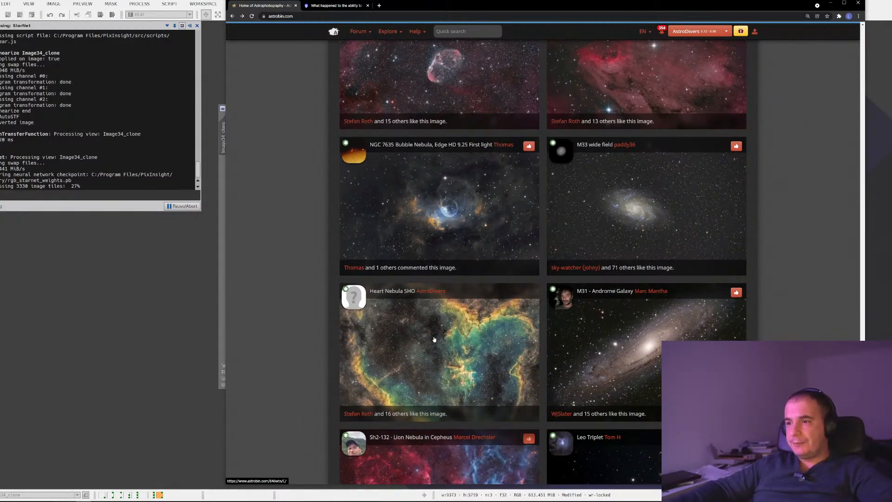
scroll(432, 362, "down", 2)
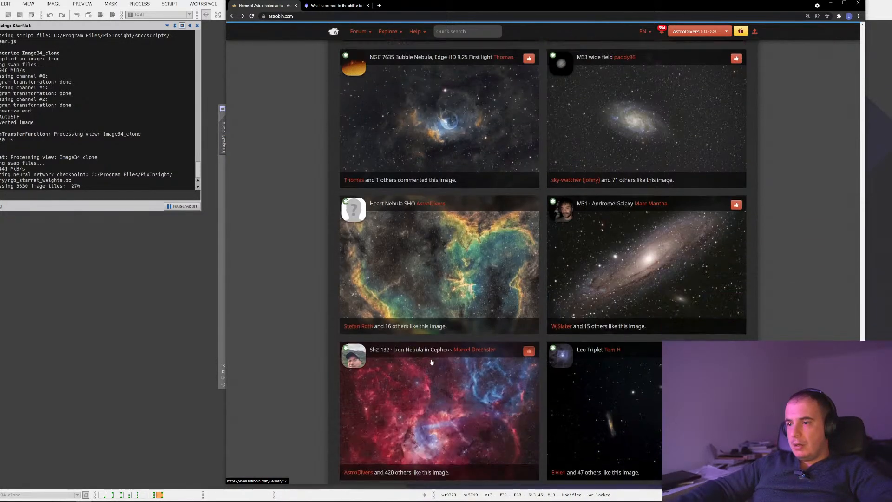
left_click(427, 266)
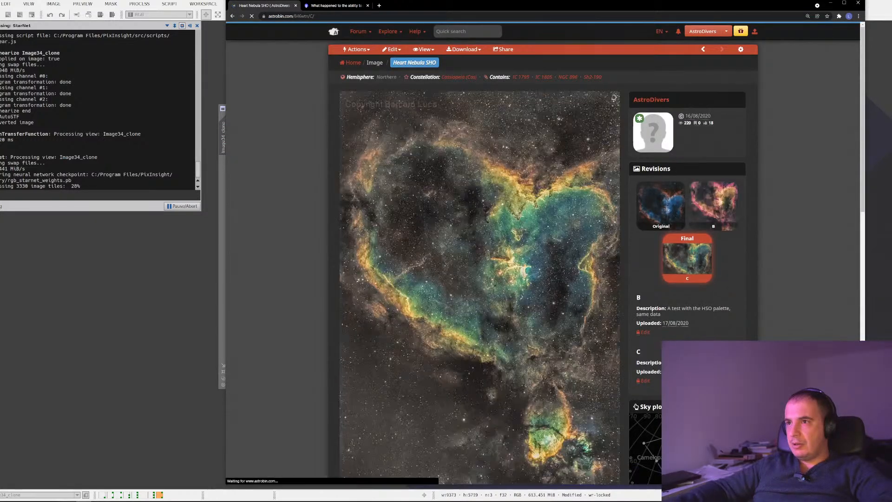
scroll(390, 358, "down", 3)
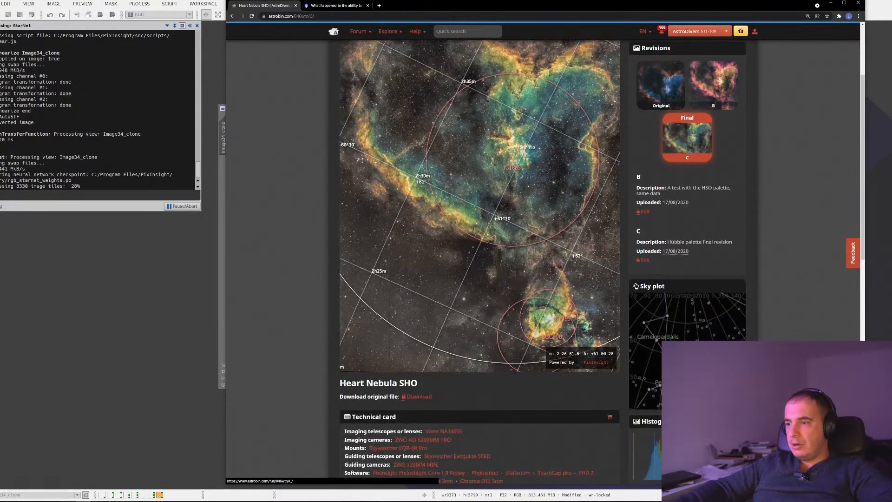
scroll(390, 358, "up", 3)
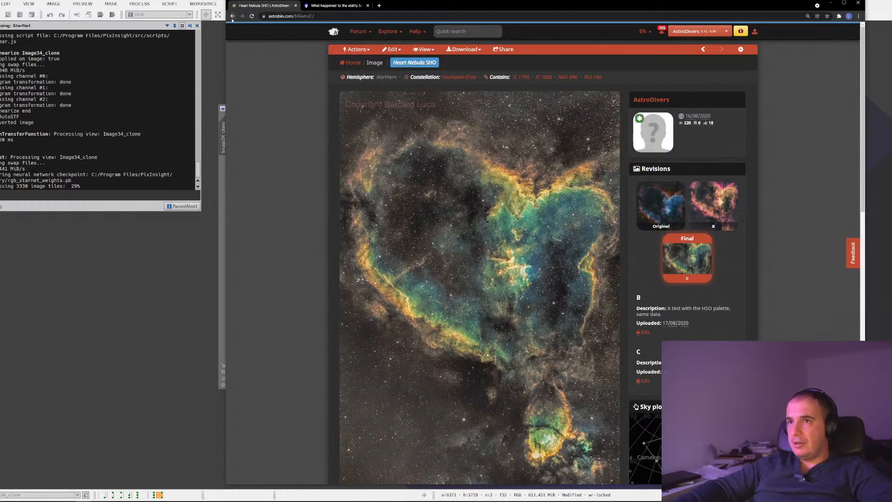
scroll(419, 75, "down", 2)
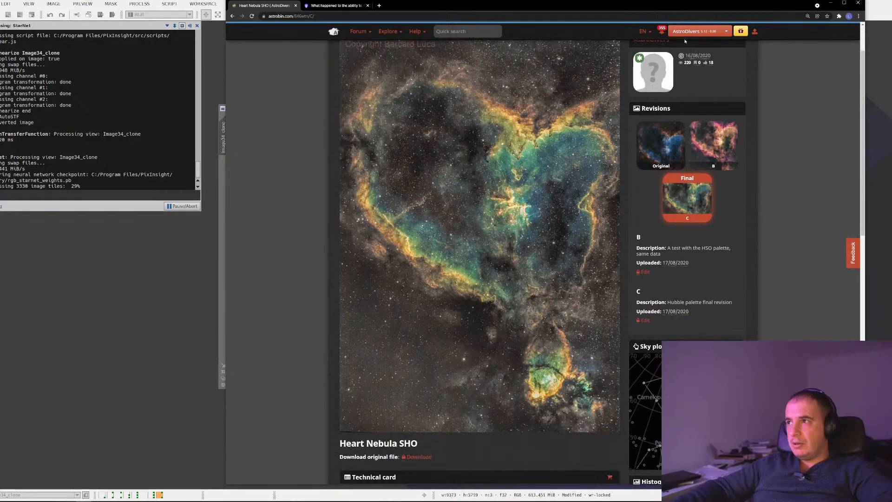
Step: Check the AstroDivers gallery, return to AstroBin's home feed and browse its nebula and galaxy pictures
left_click(693, 31)
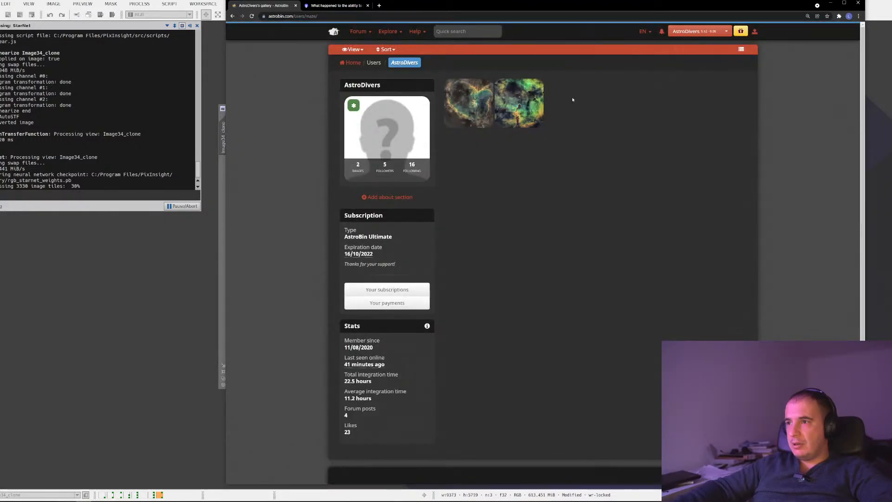
left_click(232, 16)
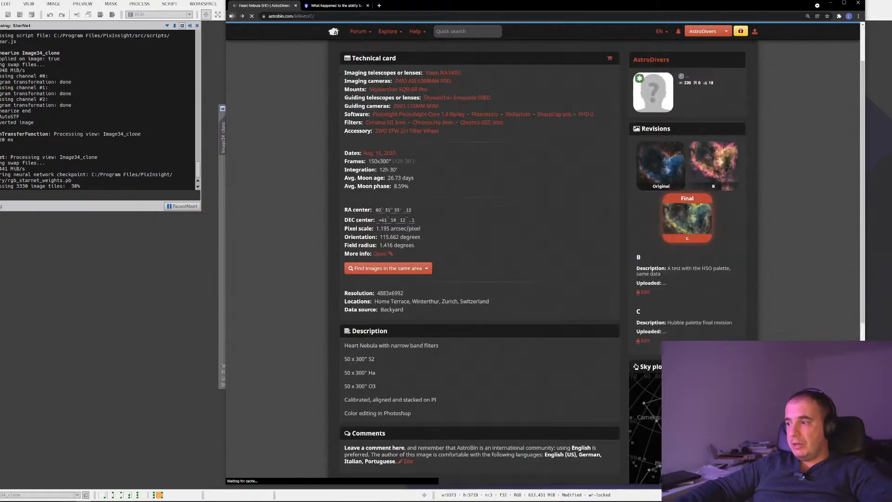
left_click(232, 16)
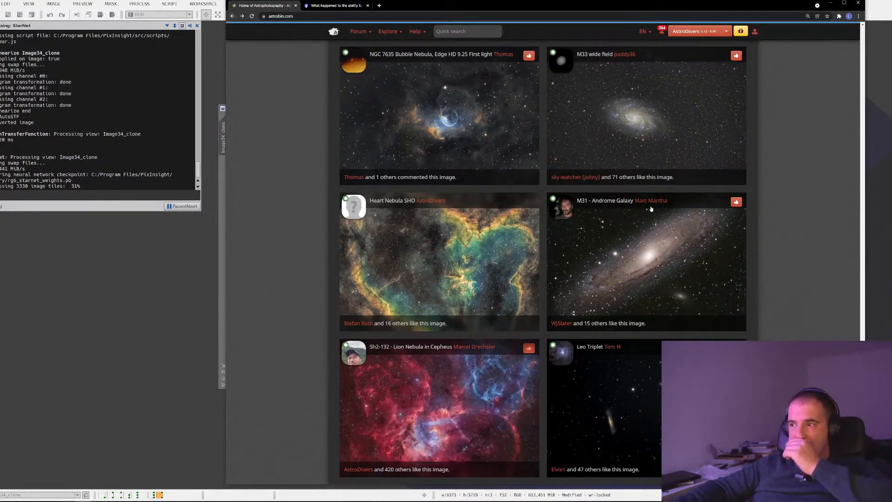
scroll(454, 261, "down", 3)
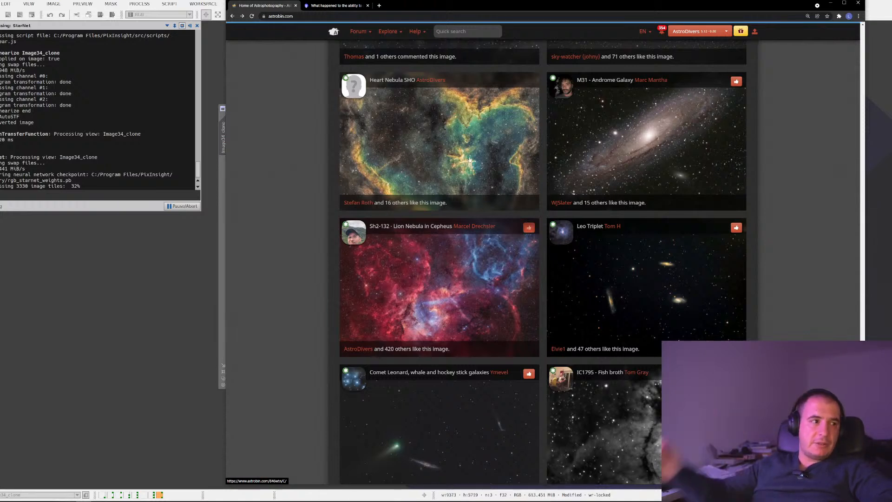
scroll(493, 251, "down", 2)
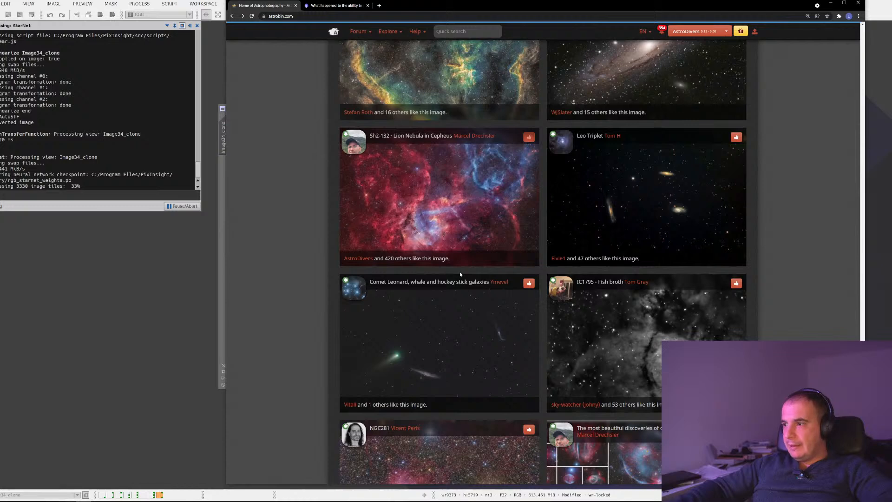
scroll(461, 274, "down", 9)
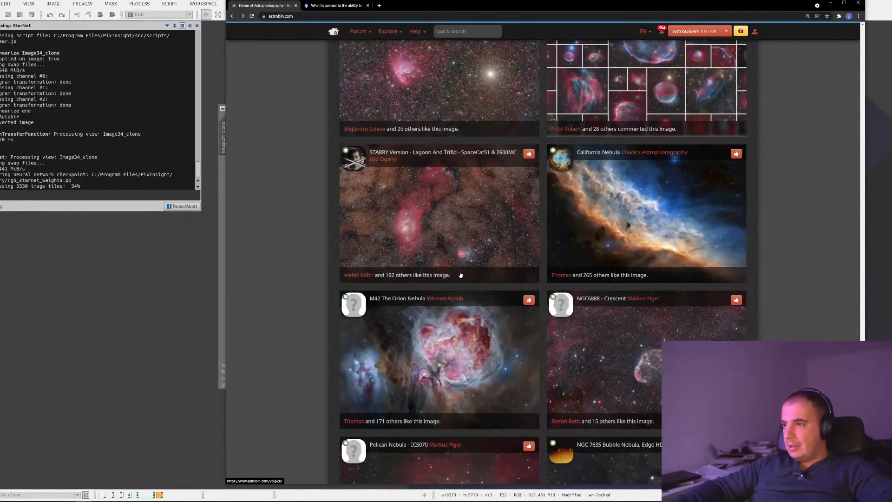
scroll(460, 275, "down", 2)
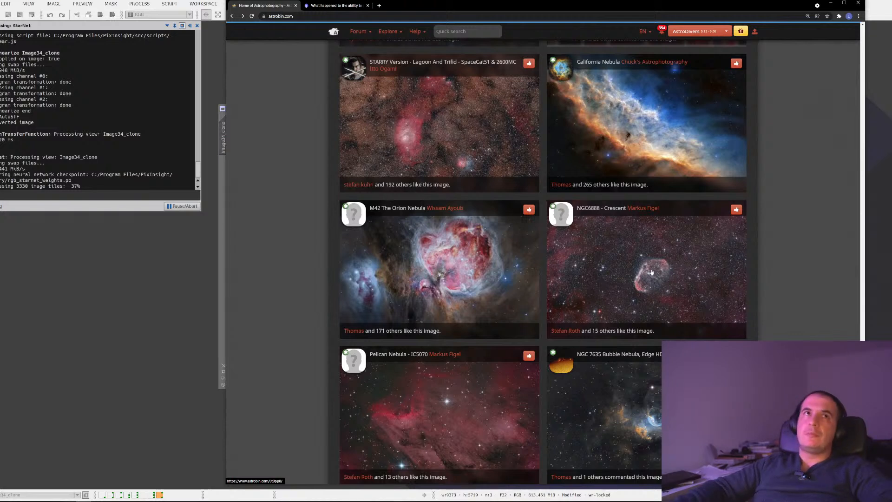
scroll(652, 272, "down", 3)
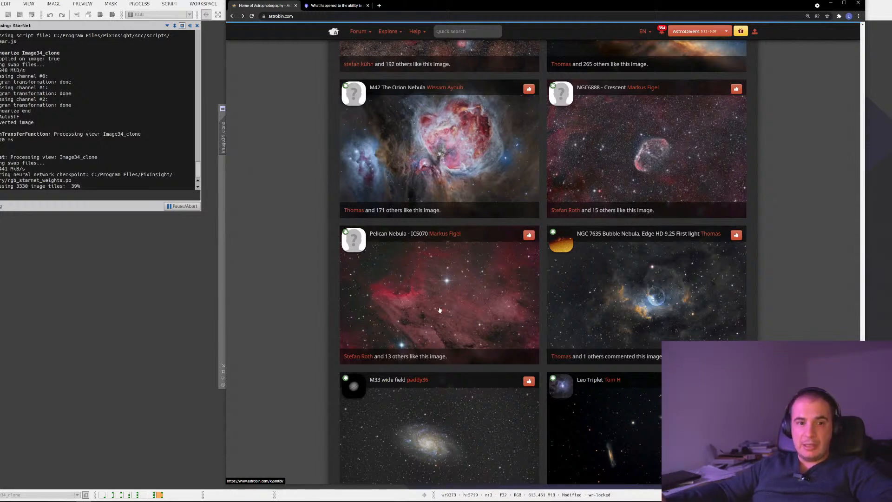
Step: Find the ISS 24.11.2021 picture in the AstroBin feed, open it at full size and like it
scroll(439, 310, "down", 1)
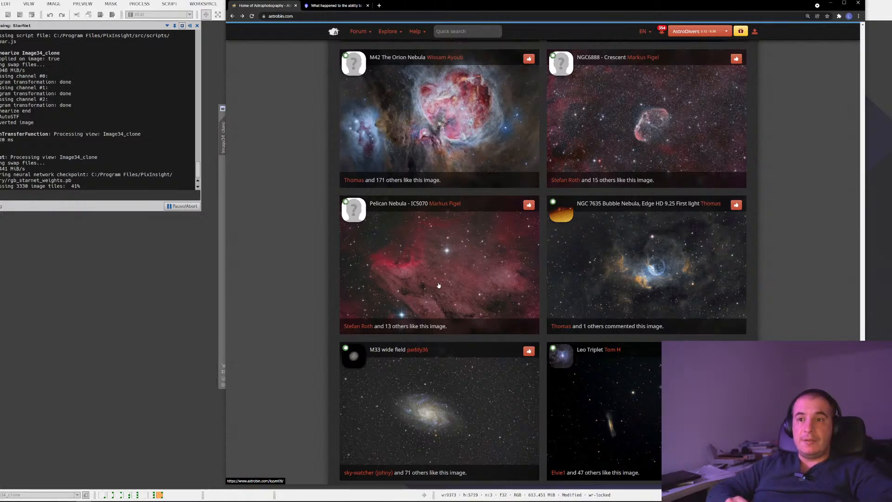
scroll(595, 213, "down", 2)
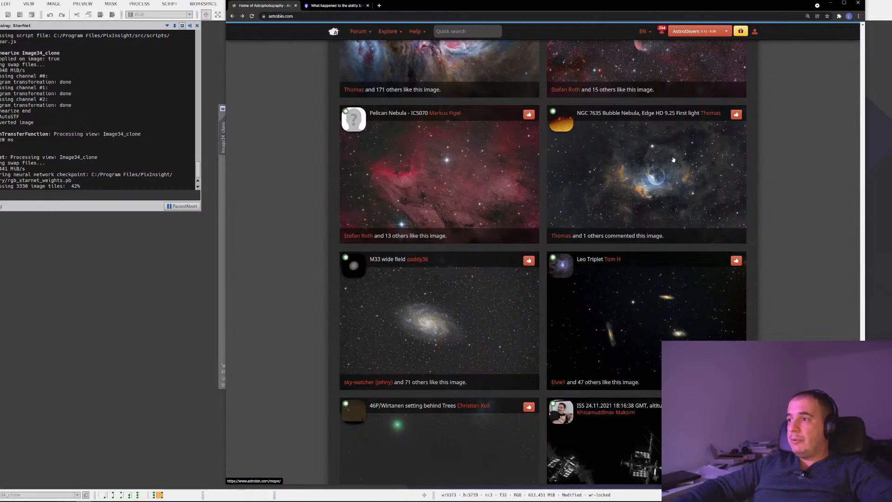
scroll(692, 163, "down", 1)
scroll(692, 163, "down", 4)
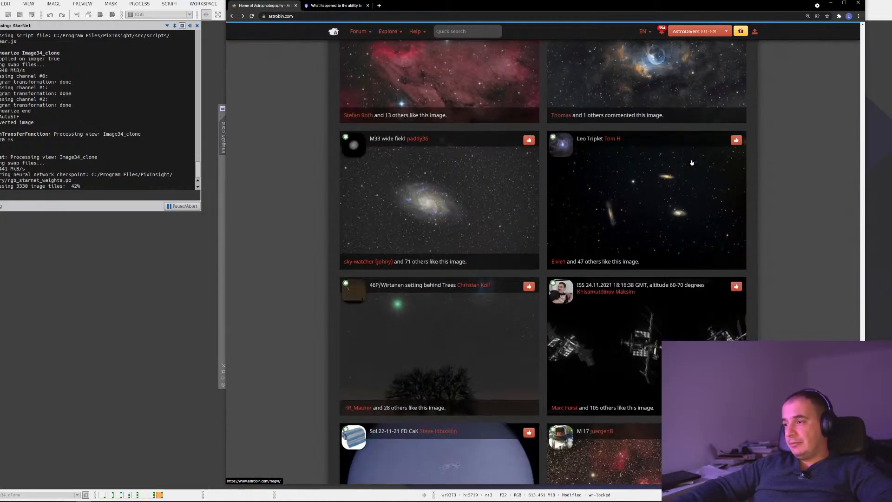
left_click(622, 245)
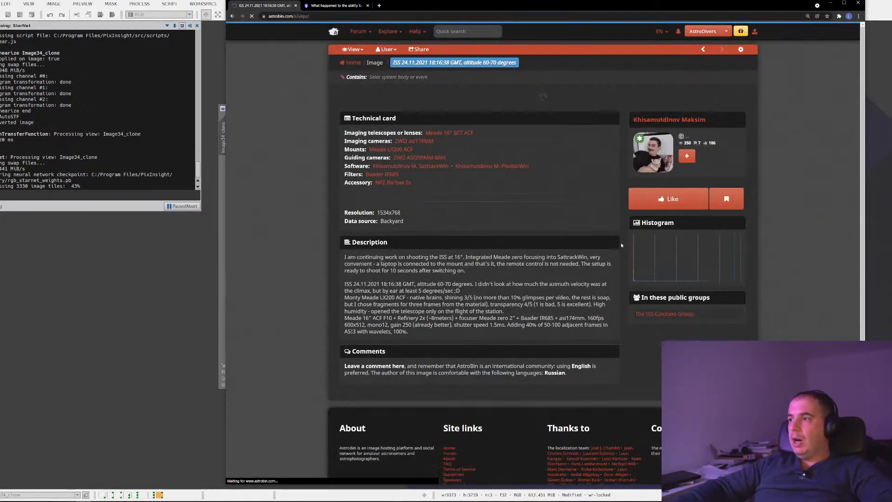
left_click(526, 196)
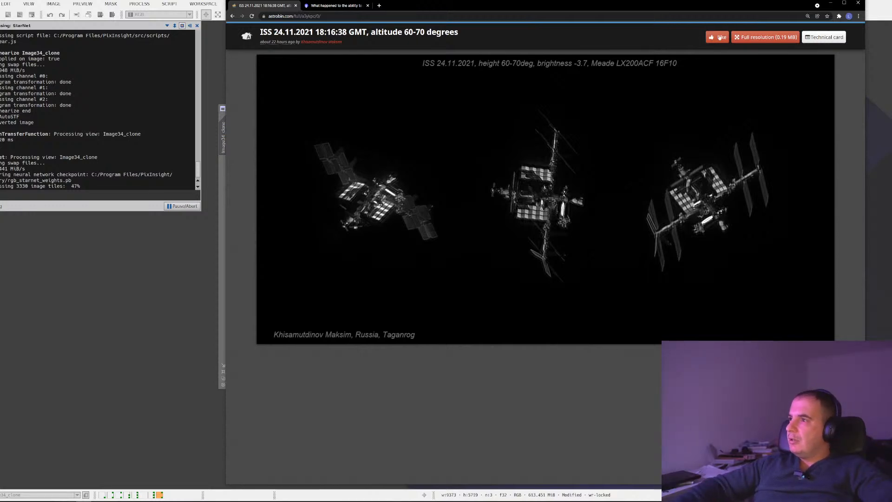
left_click(721, 38)
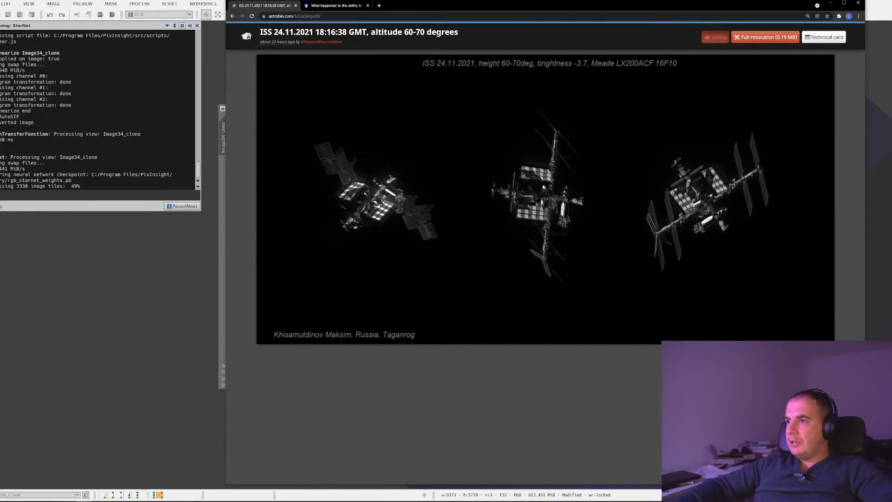
Step: Examine the ISS picture enlarged, check its technical card and description, and return to the home feed
scroll(546, 185, "up", 6)
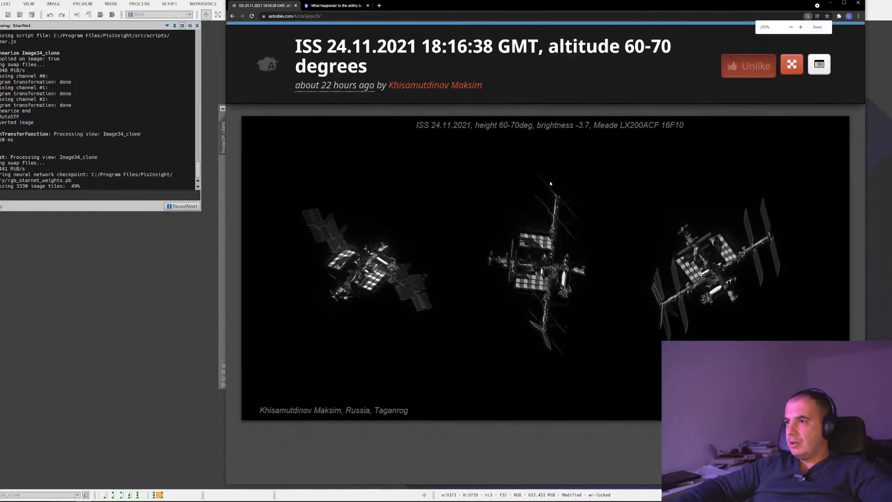
scroll(550, 183, "down", 4)
scroll(550, 184, "down", 2)
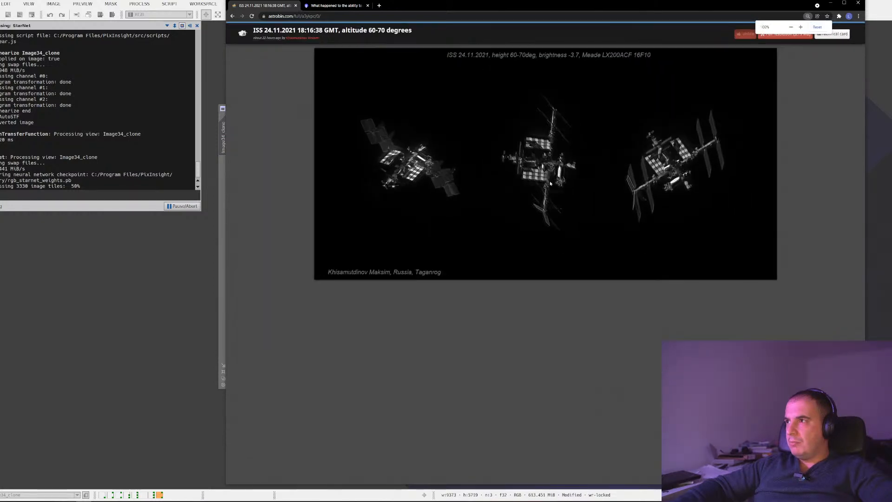
scroll(550, 180, "up", 2)
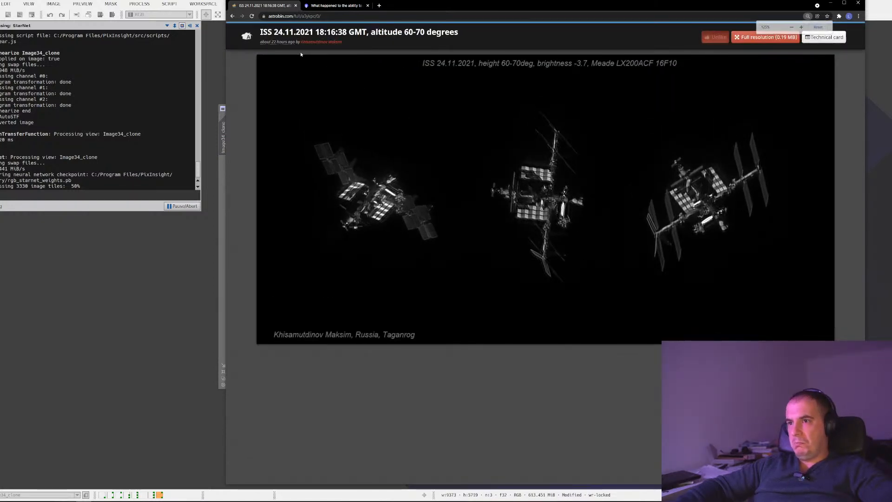
left_click(232, 16)
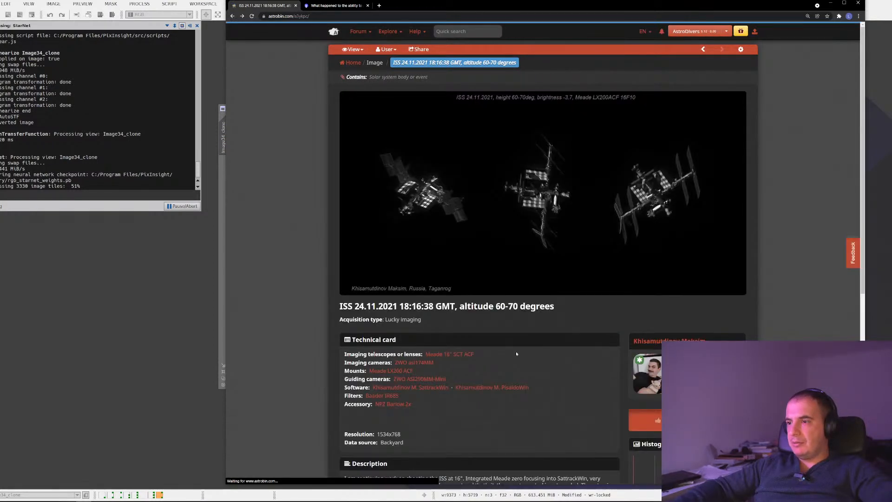
scroll(517, 354, "down", 3)
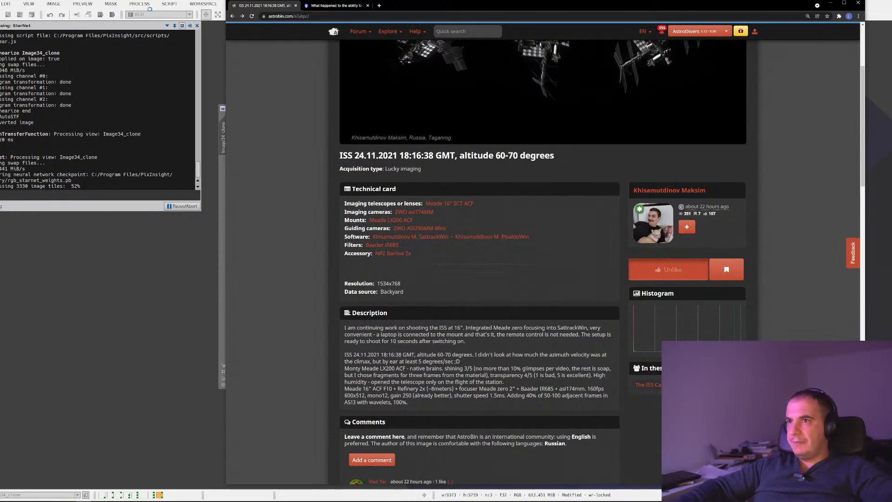
left_click(232, 17)
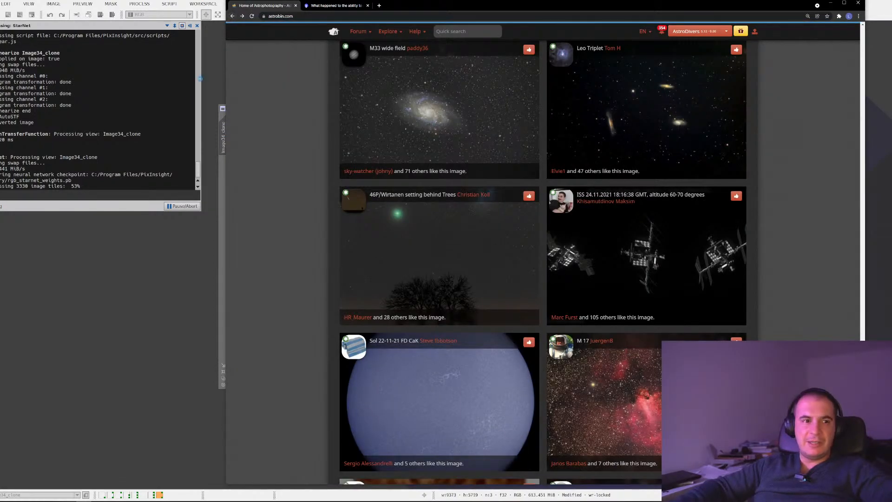
Step: Browse the AstroBin feed from the solar pictures and Veil Nebula on to the Crescent Nebula and SMC pictures
scroll(458, 261, "down", 2)
scroll(458, 269, "down", 2)
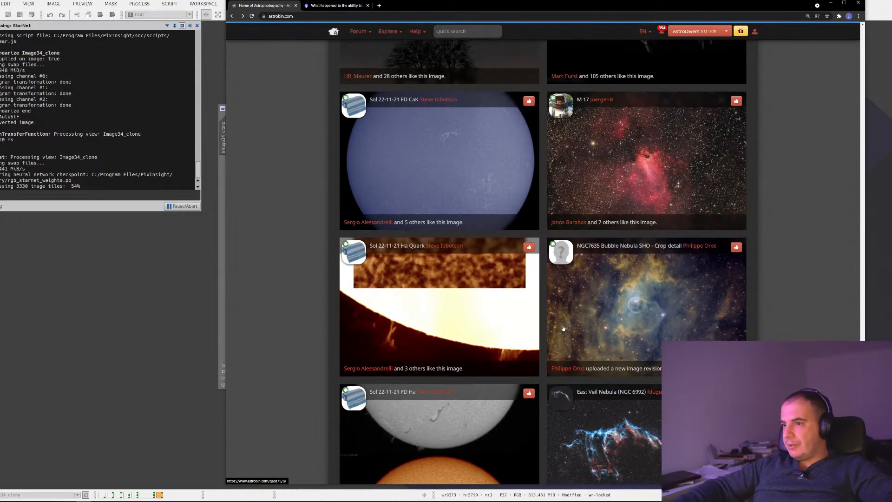
scroll(564, 329, "down", 2)
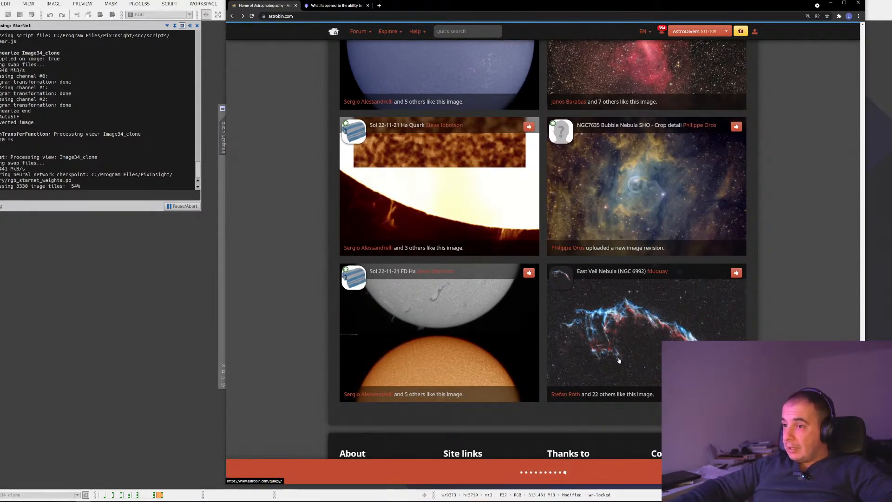
scroll(619, 360, "down", 4)
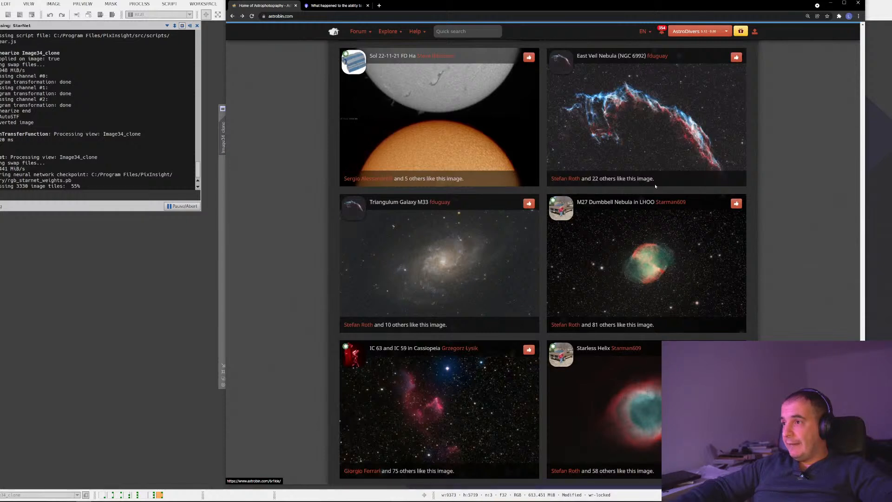
scroll(460, 286, "down", 2)
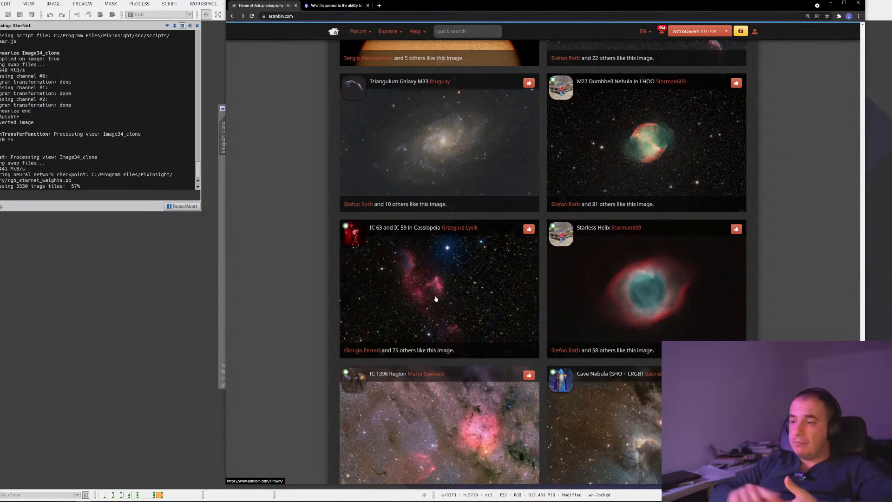
scroll(436, 299, "down", 3)
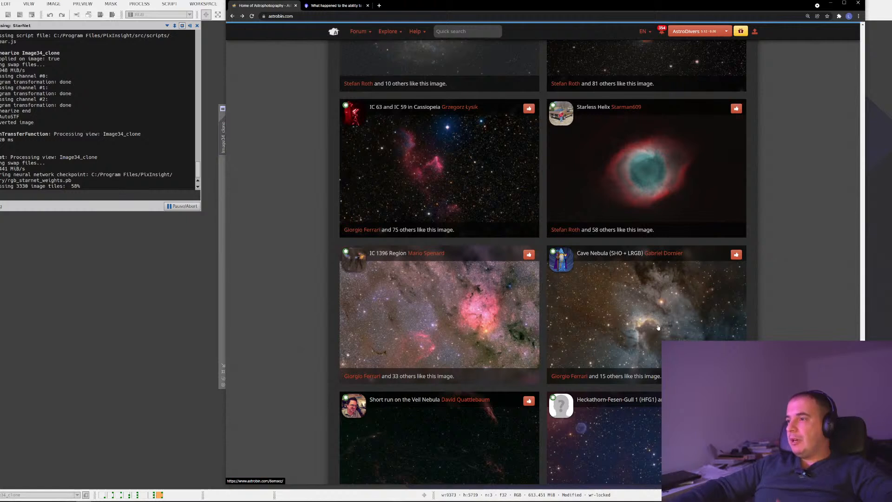
scroll(659, 329, "down", 2)
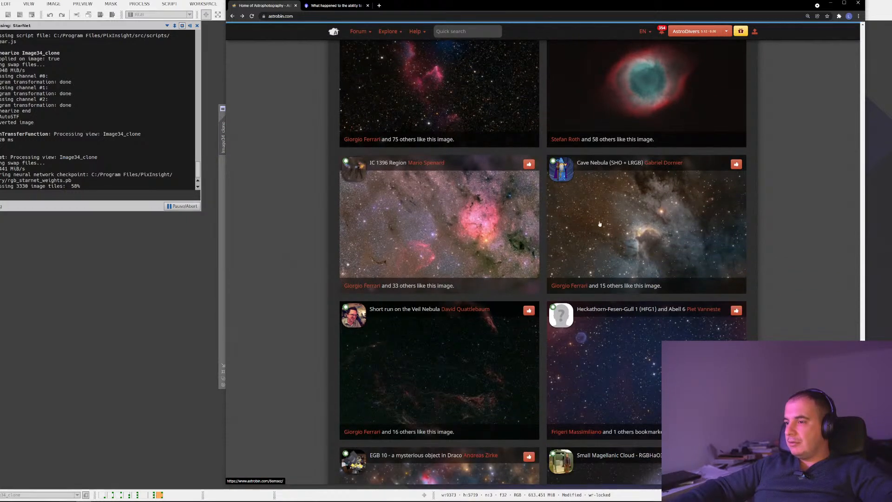
scroll(646, 230, "down", 1)
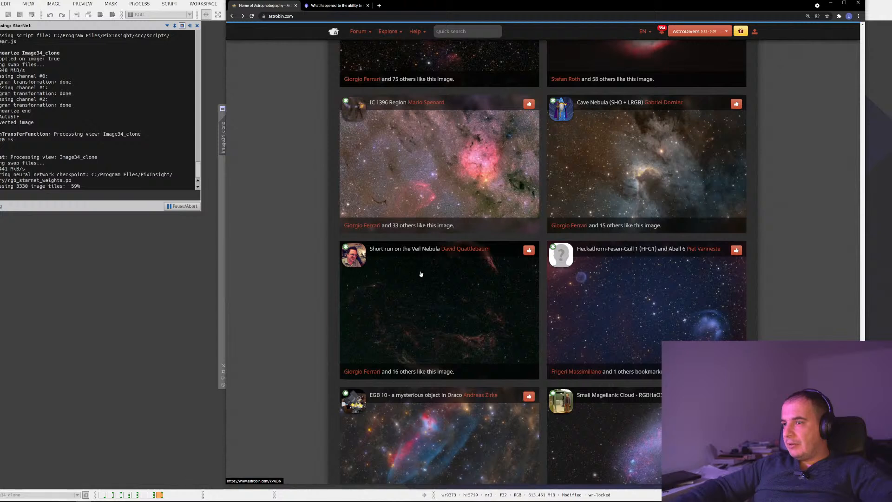
scroll(451, 310, "down", 2)
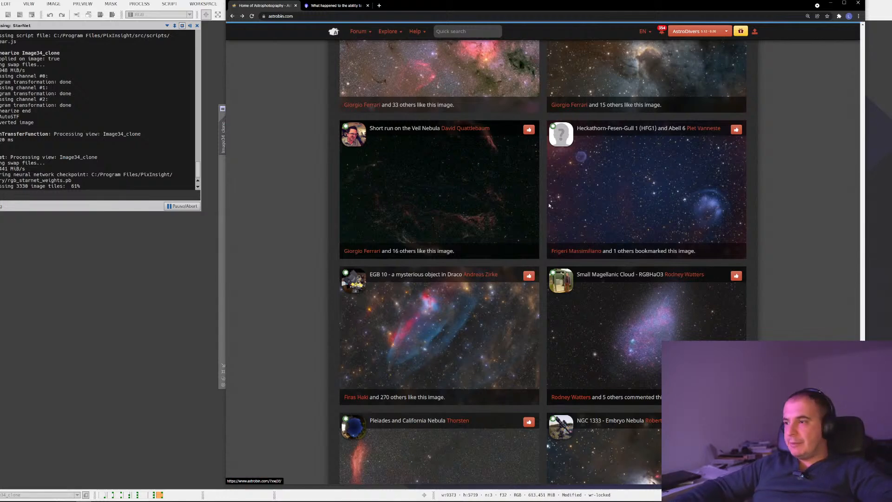
scroll(550, 205, "down", 3)
scroll(567, 253, "down", 1)
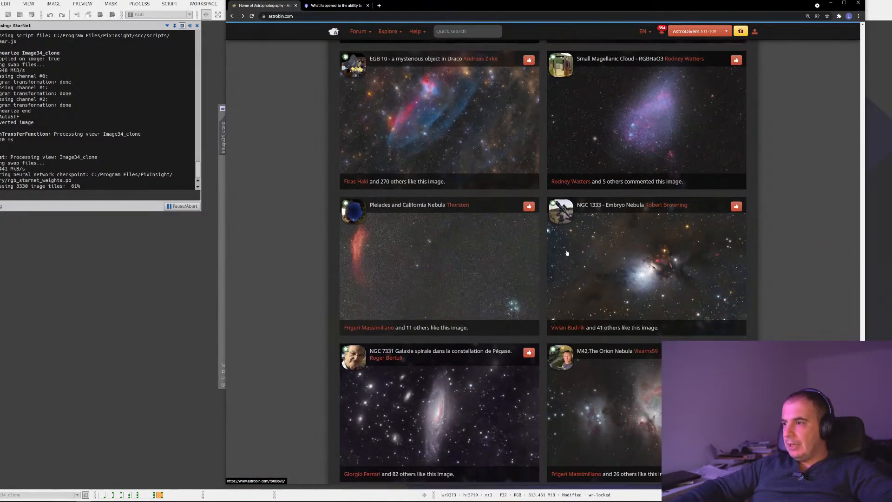
scroll(567, 254, "down", 3)
scroll(646, 263, "down", 2)
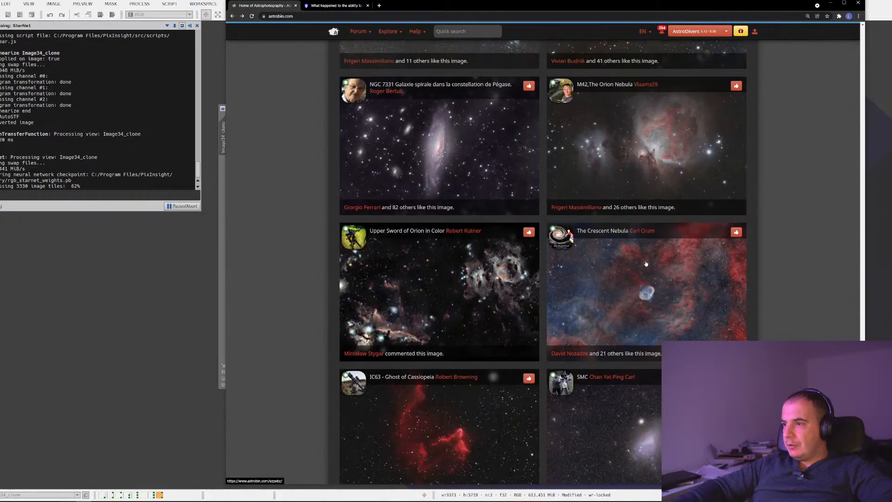
scroll(644, 280, "down", 3)
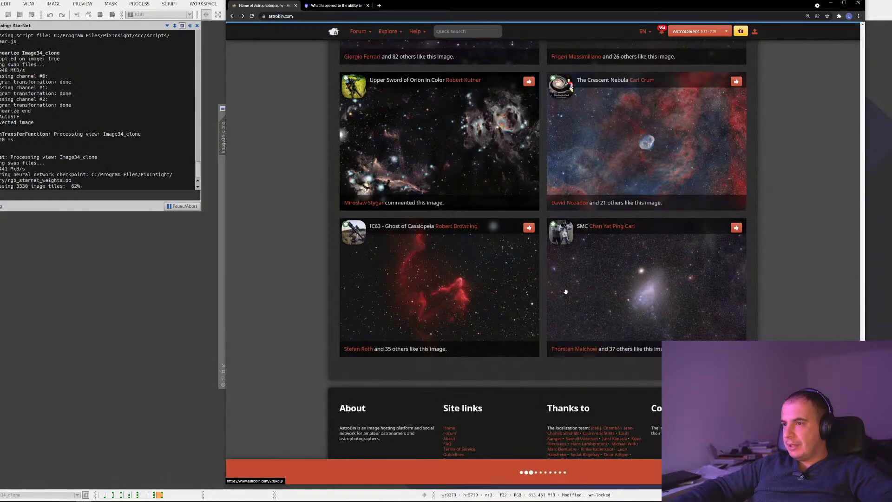
Step: Continue through the AstroBin feed from the NGC7635 Bubble Nebula past the comet pictures to the Rosette and Dolphin Nebula pictures
scroll(484, 281, "down", 3)
scroll(483, 280, "down", 4)
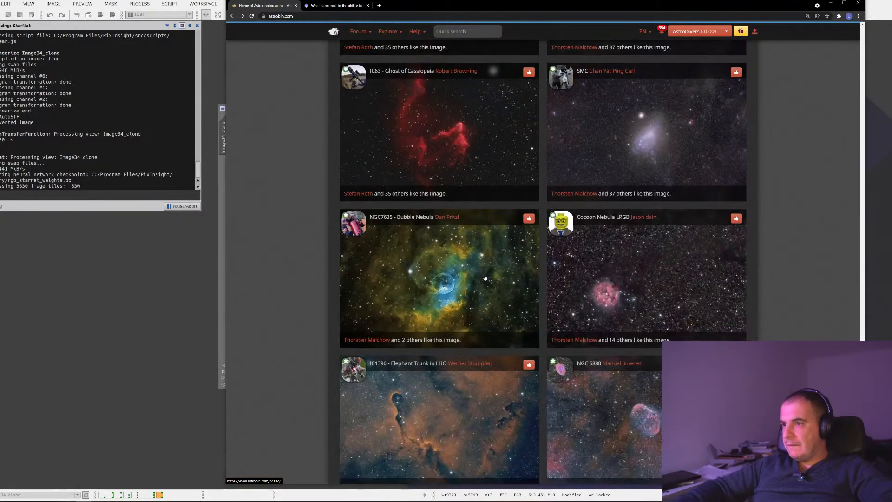
scroll(485, 278, "down", 4)
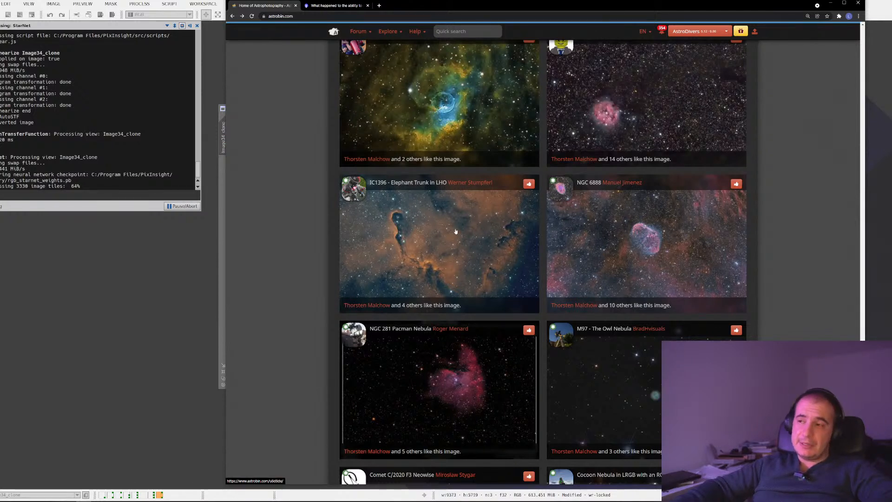
scroll(422, 243, "down", 3)
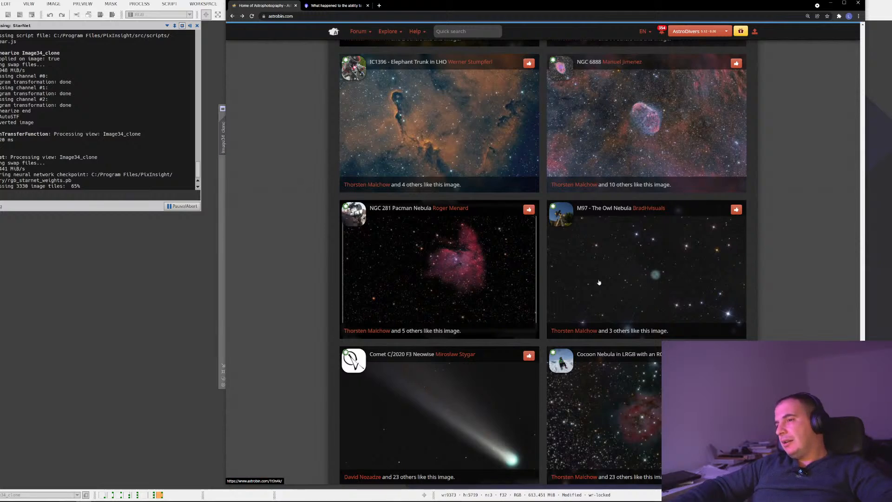
scroll(402, 305, "down", 3)
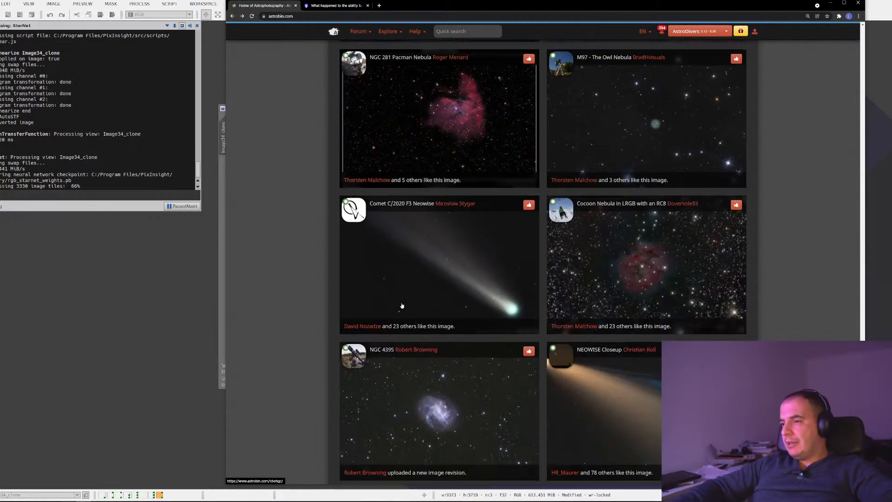
scroll(361, 320, "down", 3)
scroll(360, 320, "down", 5)
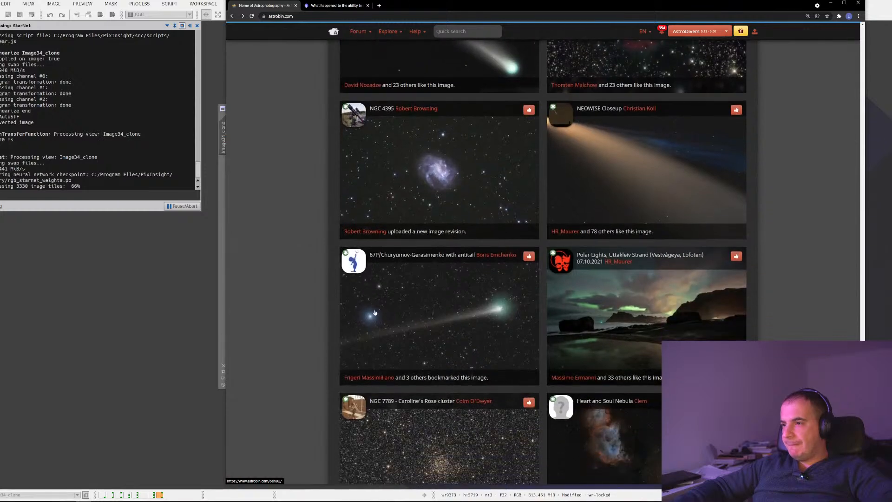
scroll(478, 231, "down", 3)
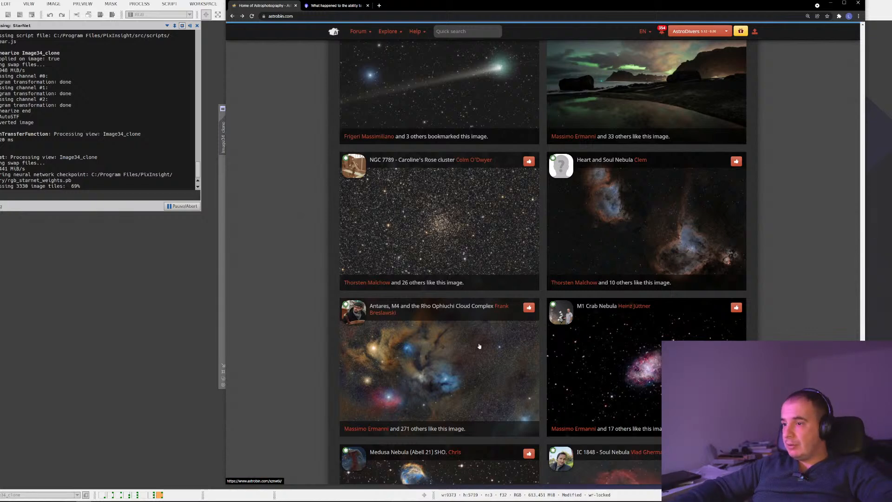
scroll(478, 346, "down", 3)
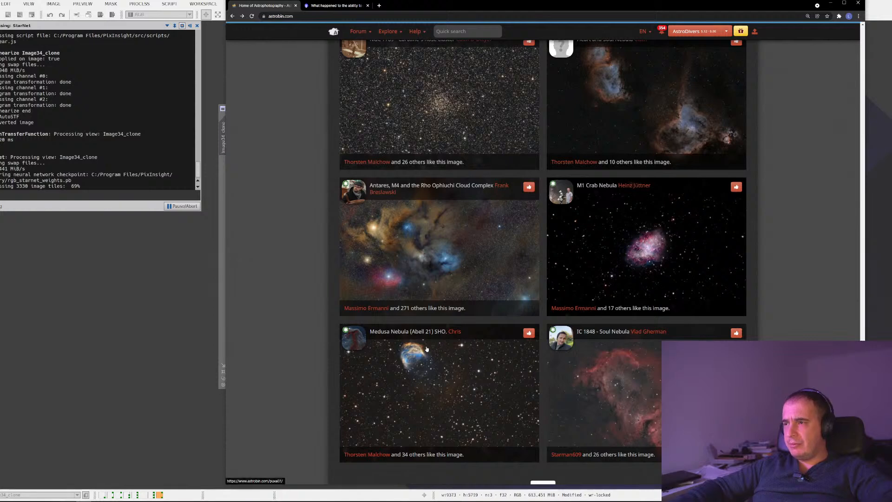
scroll(426, 351, "down", 2)
scroll(427, 351, "down", 3)
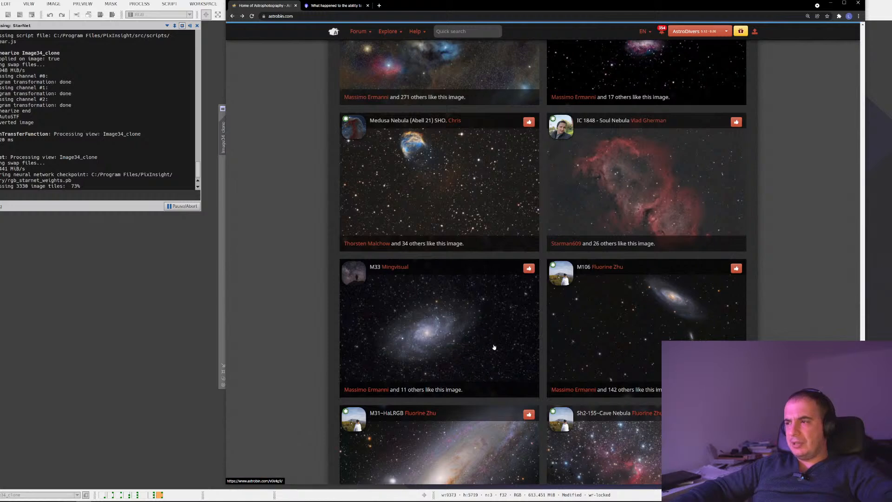
scroll(468, 256, "down", 5)
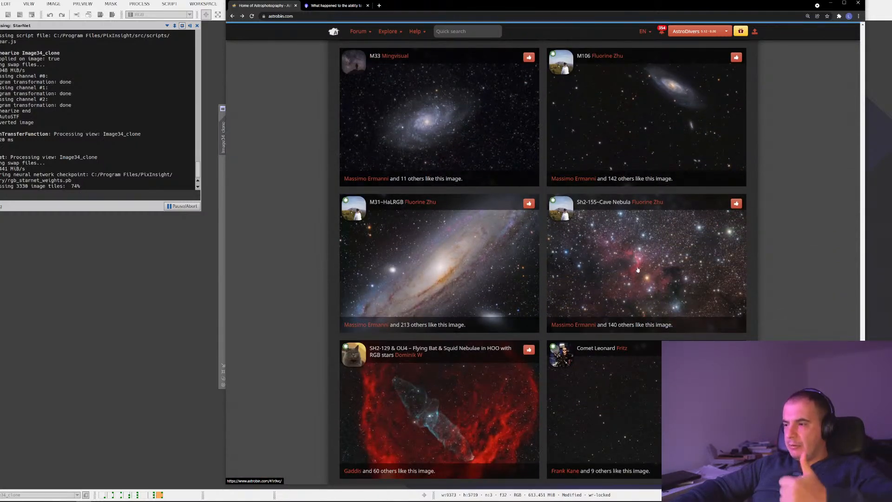
scroll(638, 270, "down", 5)
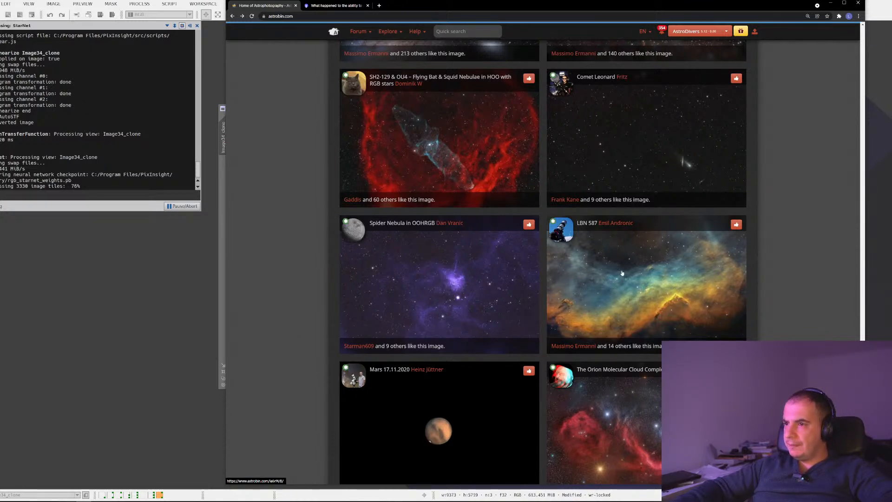
scroll(625, 297, "down", 2)
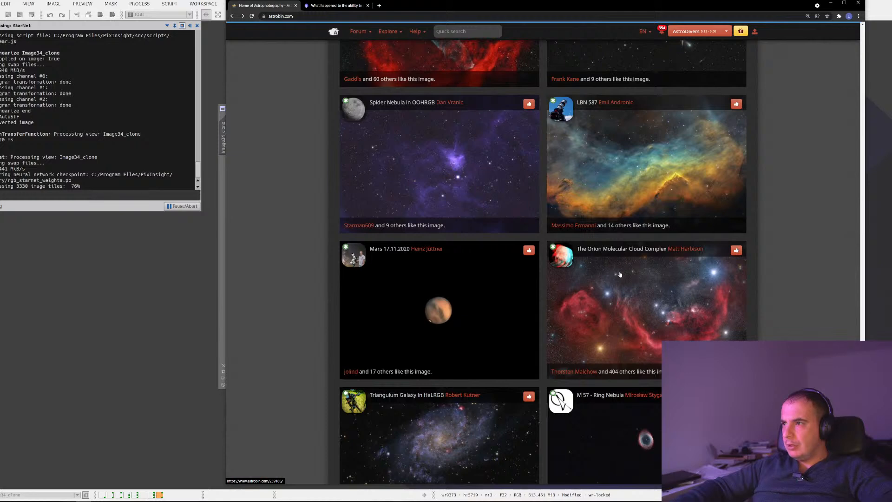
scroll(620, 274, "down", 2)
scroll(596, 295, "down", 3)
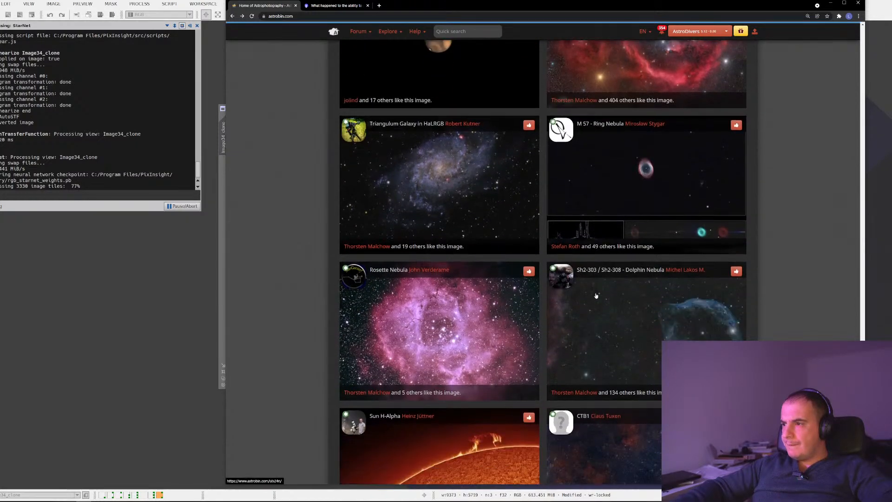
Step: Browse the AstroBin feed from the Sun H-Alpha and CTB1 pictures past the Crab Nebula to the Soul Nebula pictures
scroll(596, 296, "down", 3)
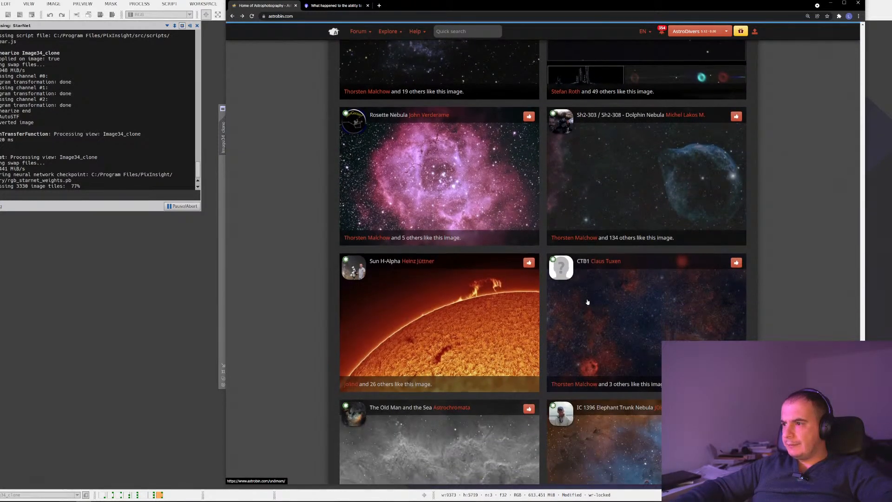
scroll(587, 303, "down", 5)
scroll(588, 302, "down", 3)
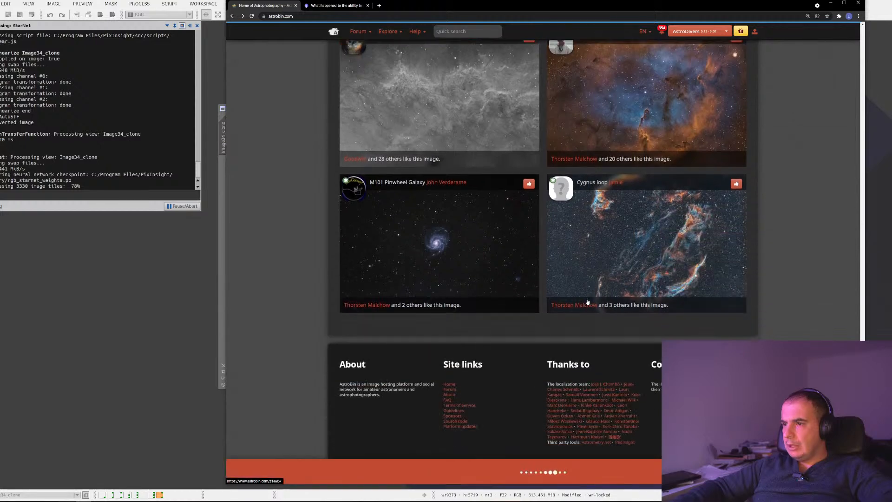
scroll(549, 349, "down", 2)
scroll(548, 348, "down", 12)
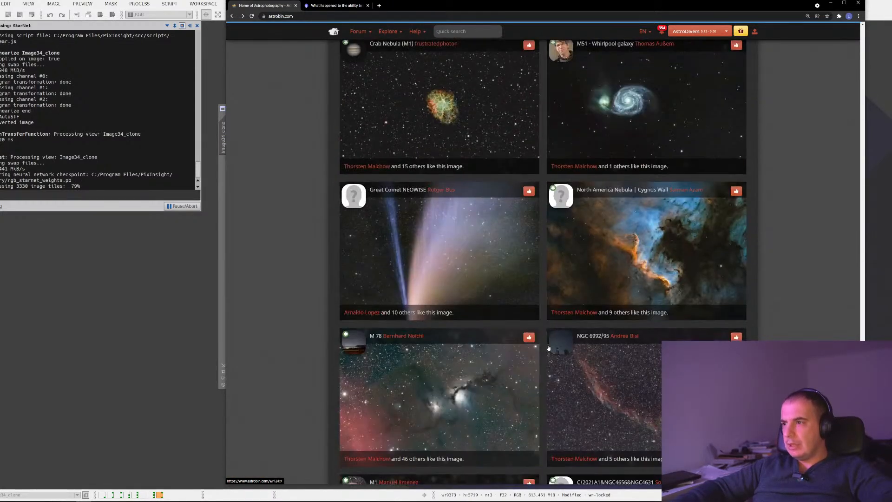
scroll(584, 313, "down", 3)
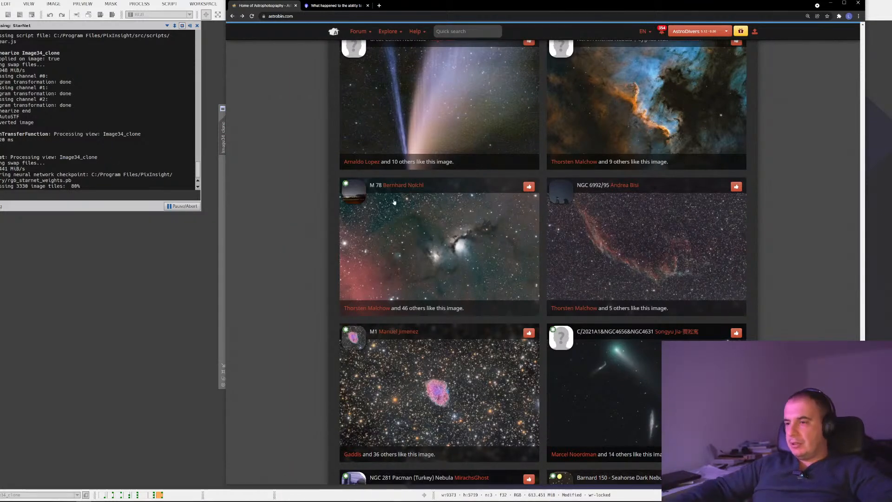
scroll(528, 287, "down", 3)
scroll(528, 286, "down", 3)
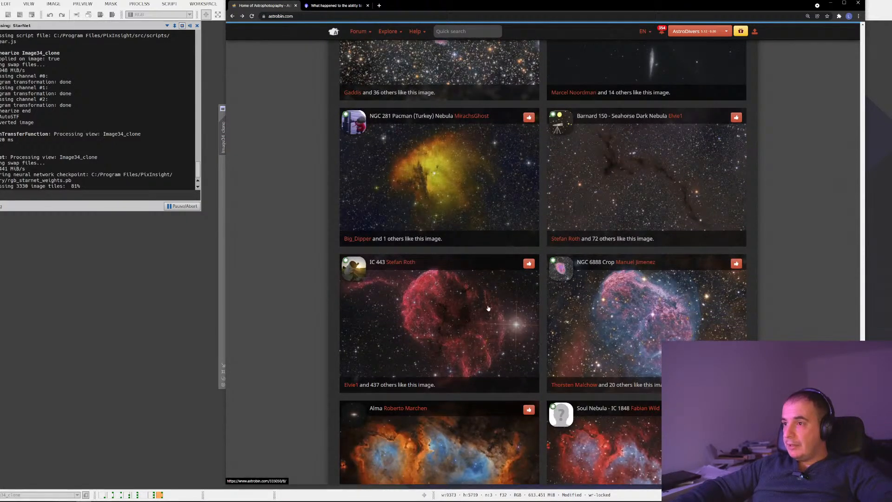
scroll(447, 328, "down", 4)
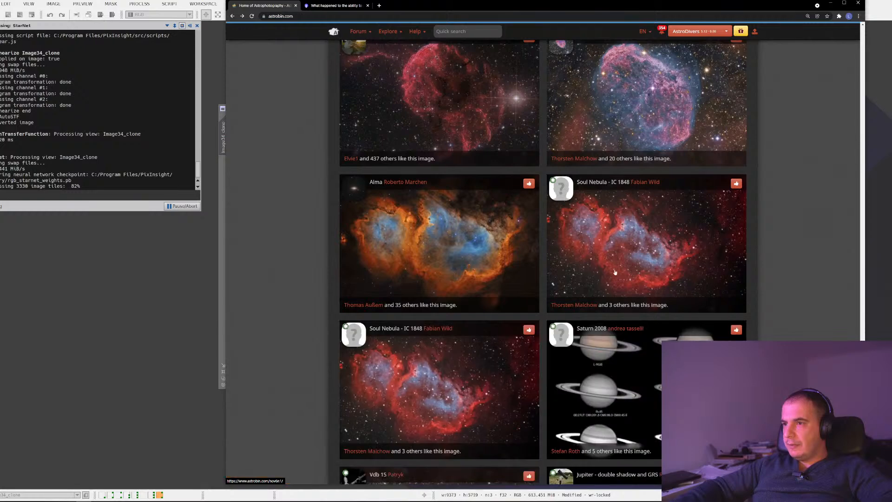
Step: Continue through the AstroBin feed past the California, Flaming Star and Pacman Nebula pictures to the Jupiter and Mare Crisium pictures
scroll(653, 276, "down", 2)
scroll(637, 302, "down", 6)
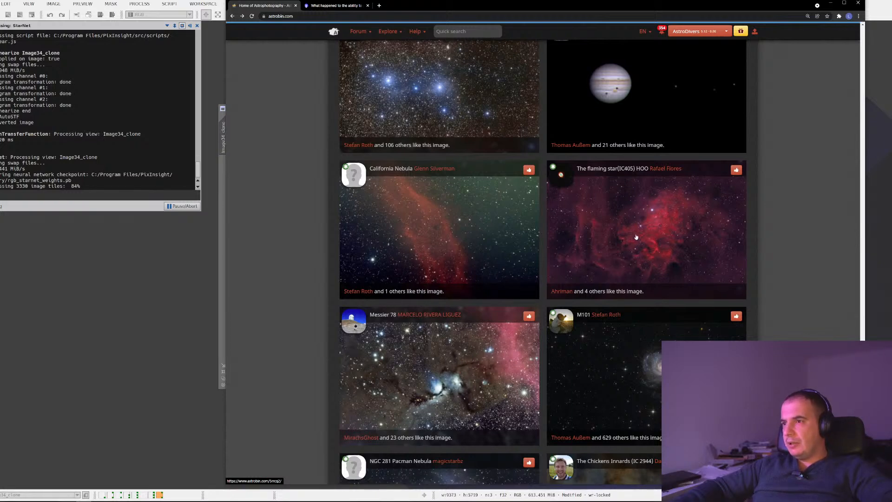
scroll(658, 224, "down", 5)
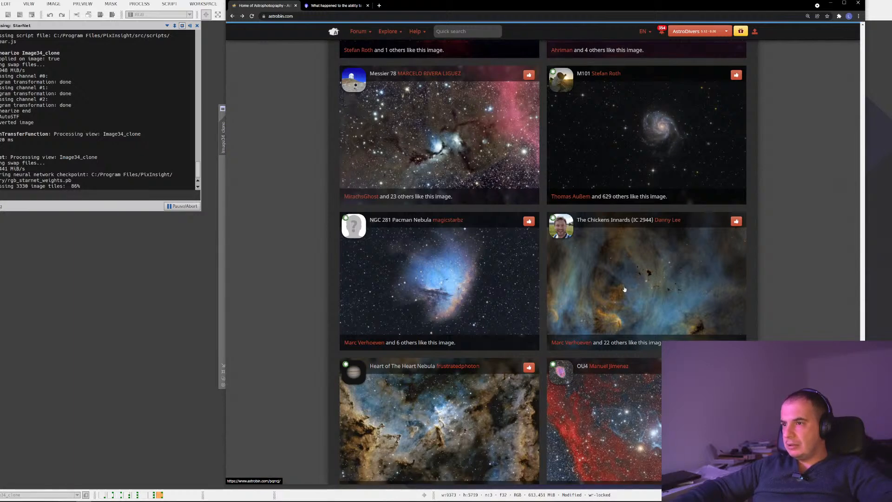
scroll(439, 279, "down", 2)
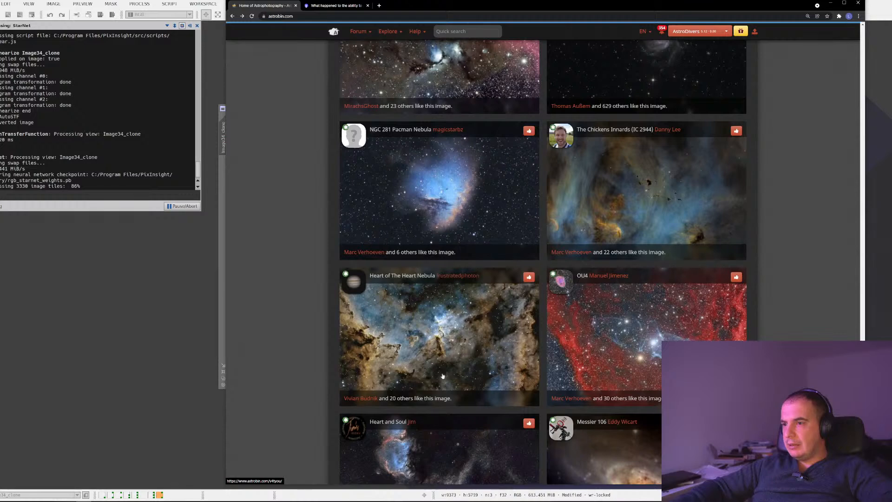
scroll(429, 329, "down", 4)
scroll(429, 328, "down", 5)
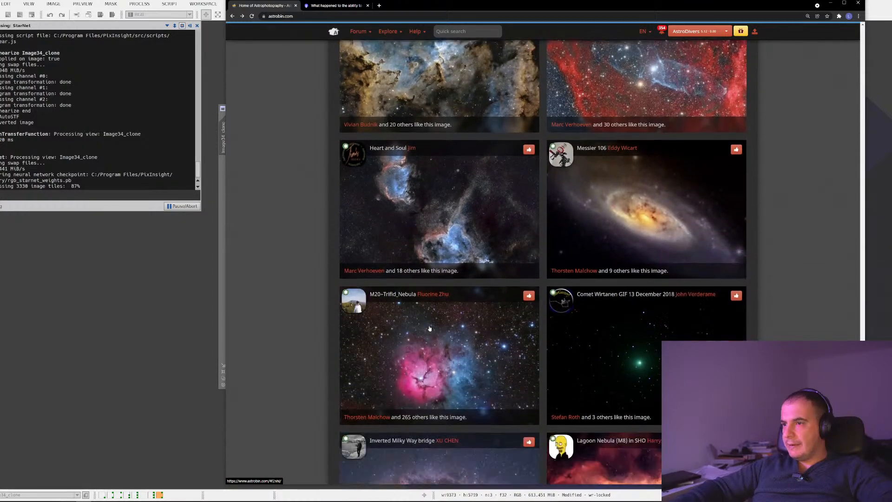
scroll(430, 329, "down", 3)
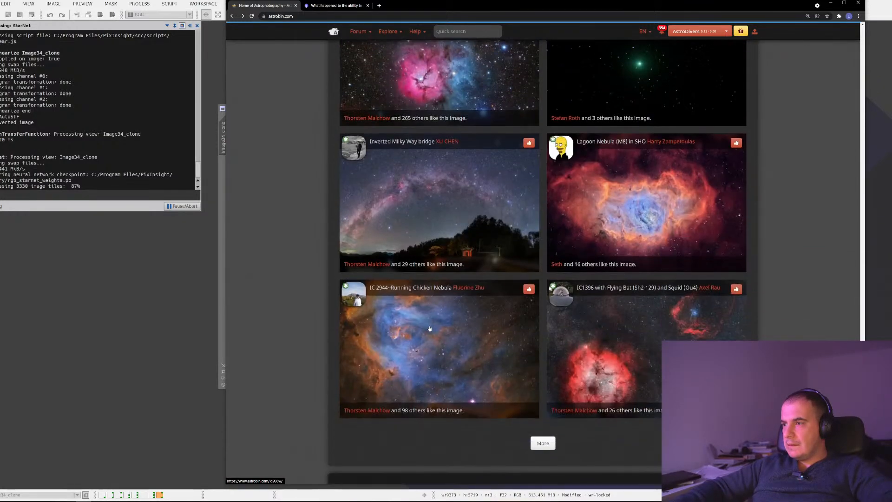
scroll(430, 329, "down", 3)
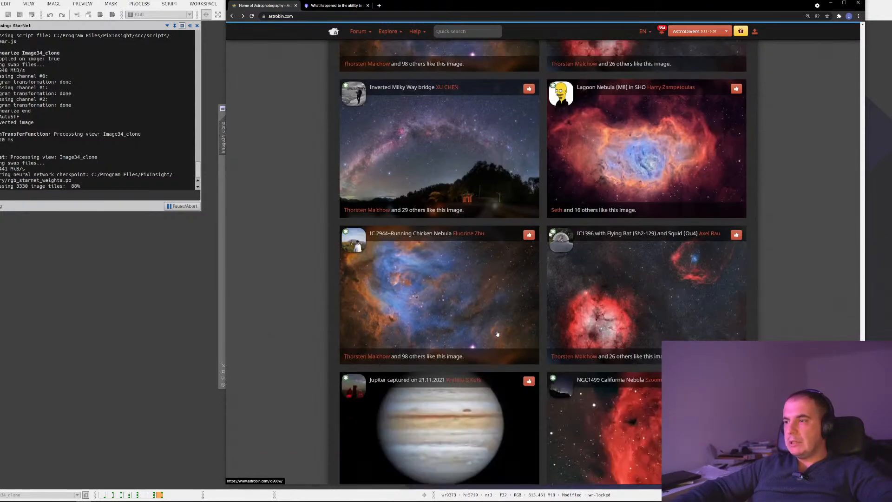
scroll(492, 321, "down", 8)
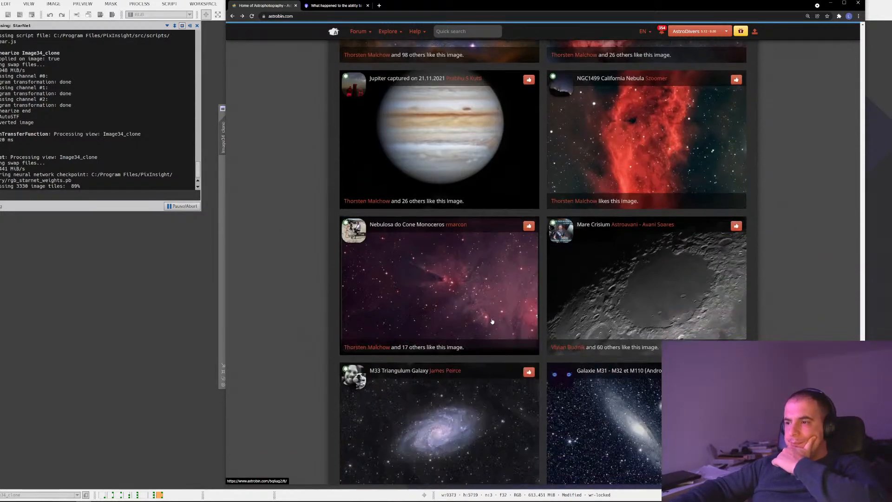
Step: Search AstroBin for "fossil" and open the Fossil Footprint Nebula - NGC1491 picture
left_click(452, 30)
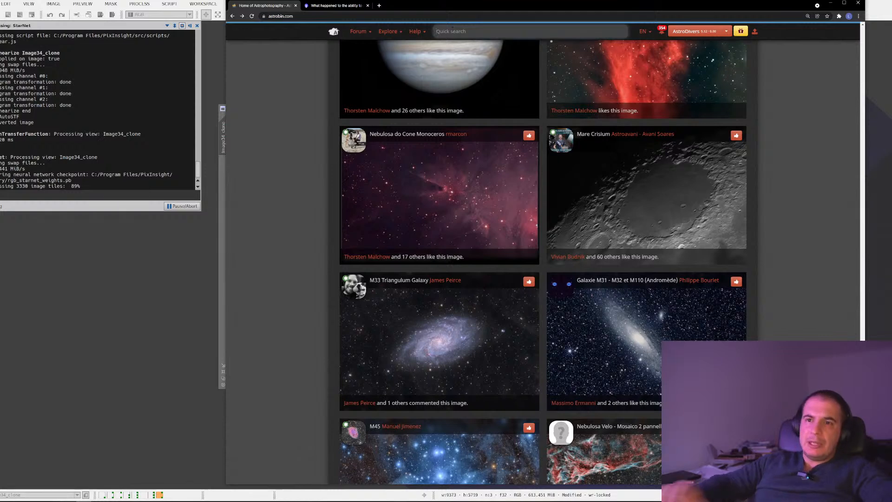
type("fossil")
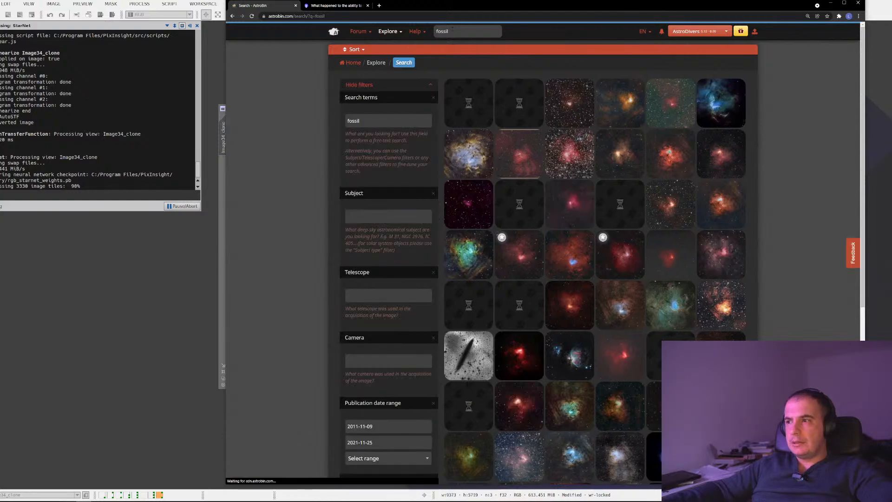
left_click(520, 156)
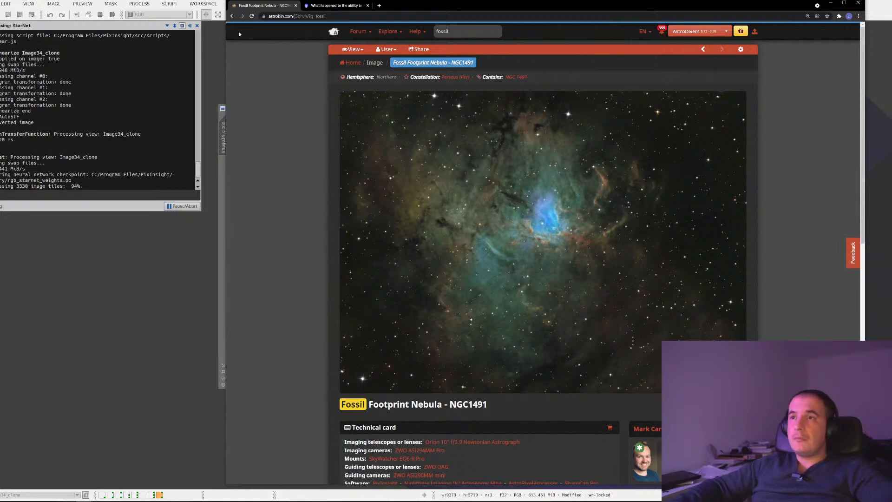
Step: Return to the "fossil" search results, look through the thumbnails and go back to the home feed
left_click(233, 17)
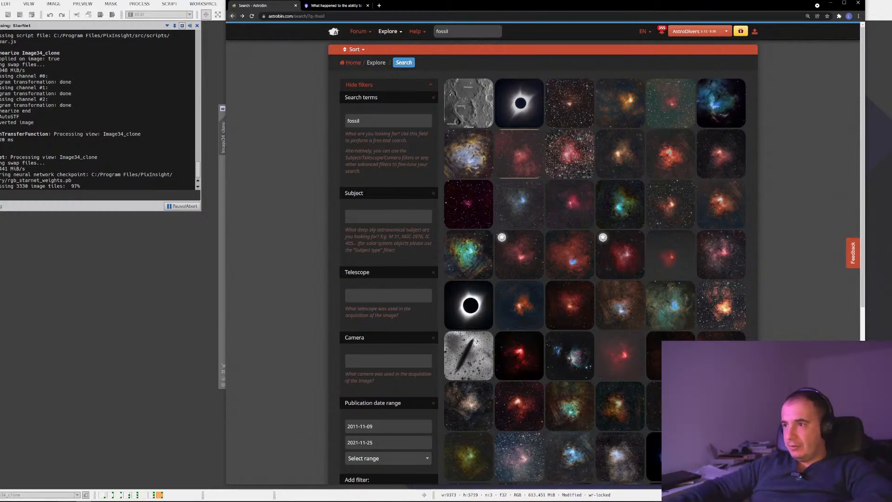
scroll(621, 196, "down", 3)
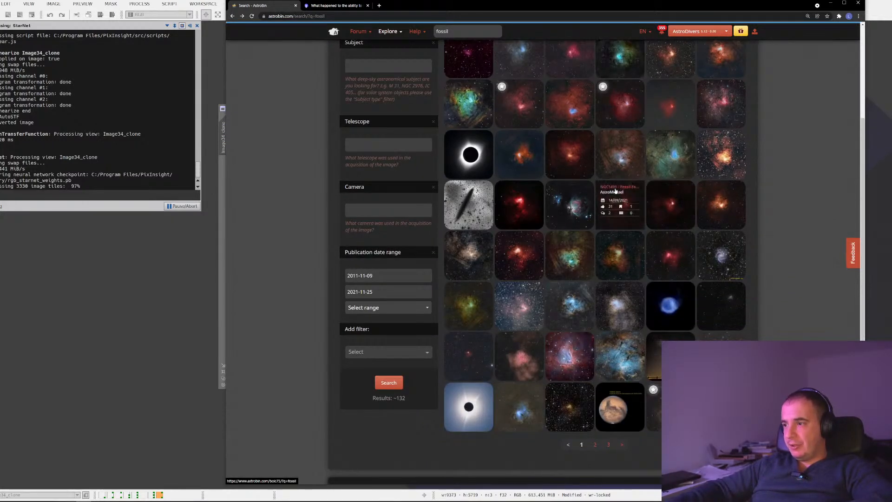
scroll(605, 260, "down", 3)
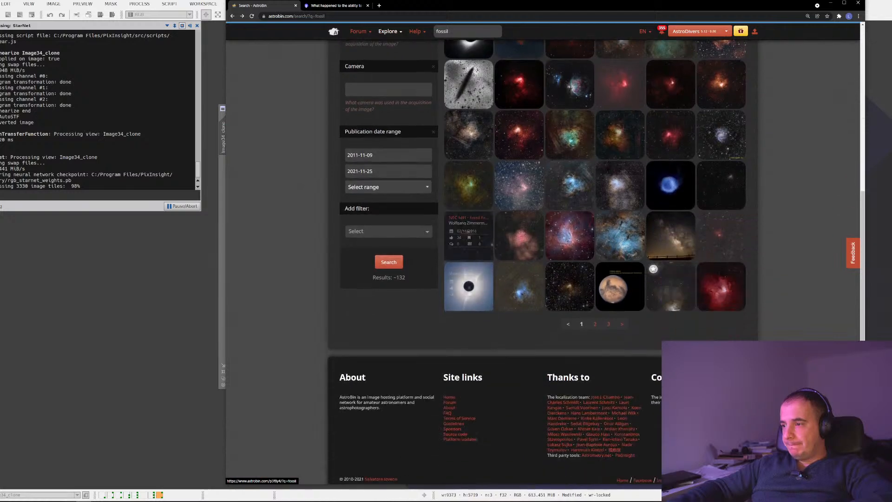
scroll(465, 242, "up", 4)
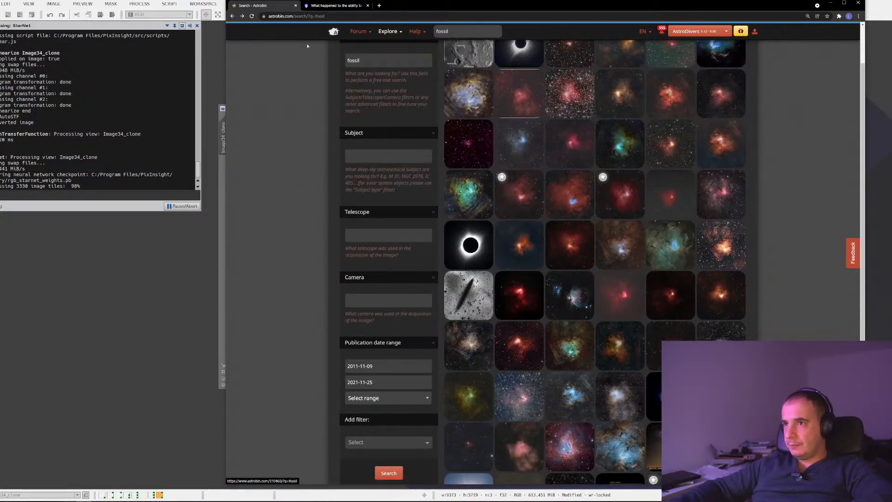
left_click(233, 17)
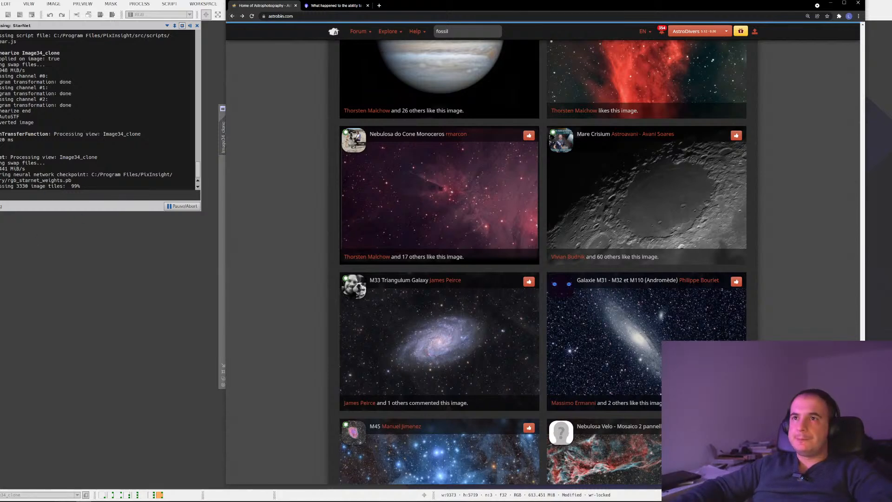
Step: Switch to PixInsight, move the star_mask2 window in front of the starless clone and collapse the StarNet dialog
key("alt+Tab")
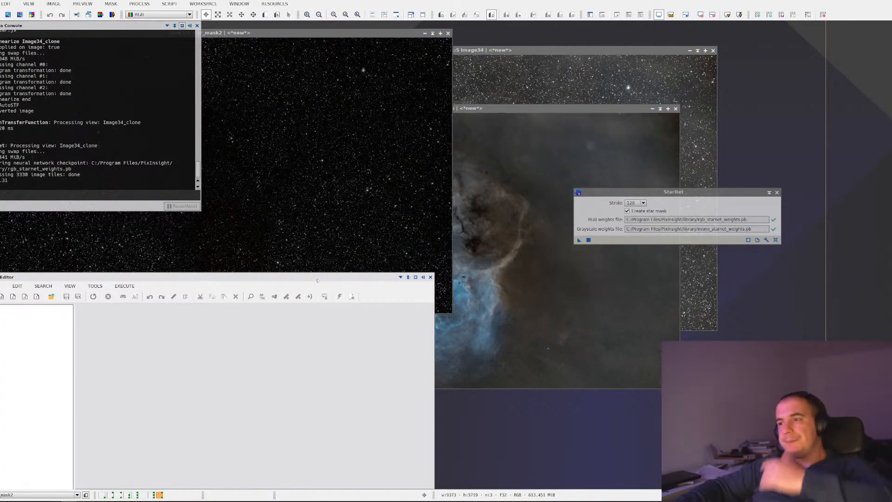
left_click(401, 203)
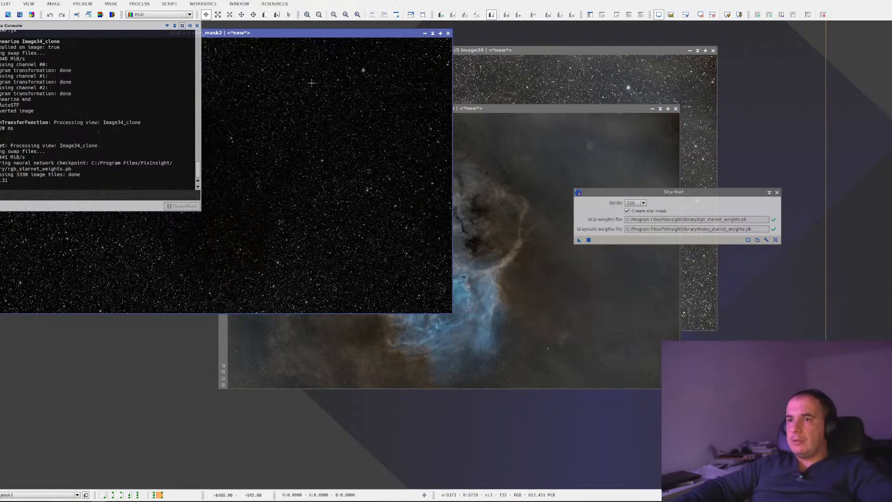
left_click_drag(389, 33, 576, 116)
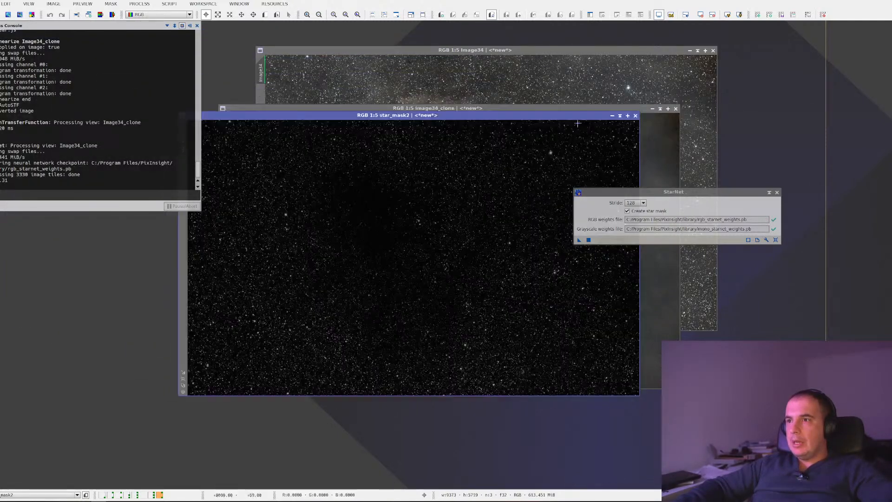
left_click(768, 192)
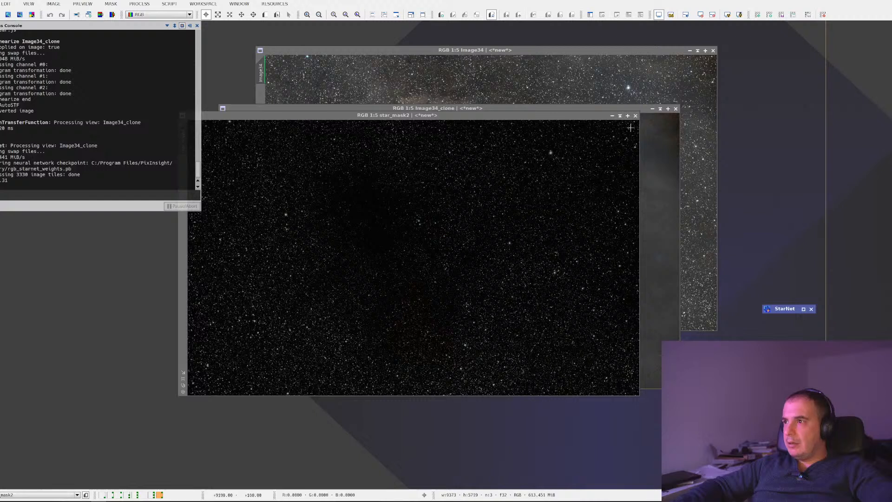
left_click(509, 192)
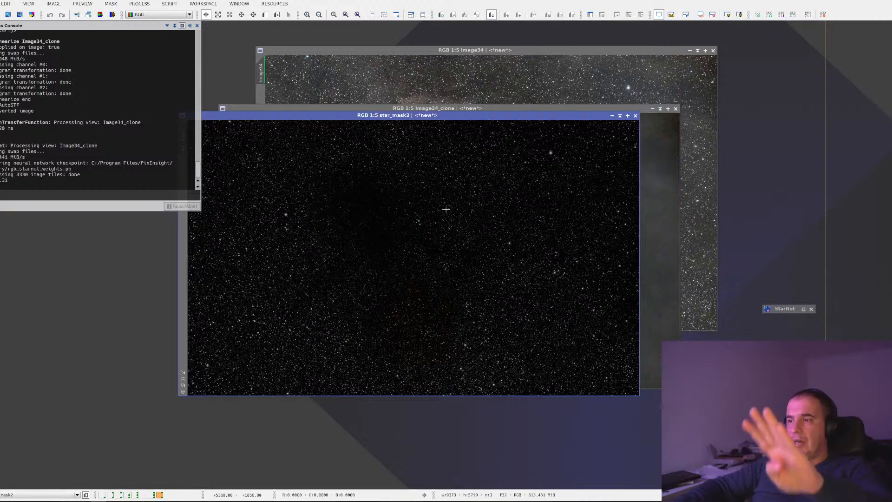
Step: Change the identifier of the star_mask2 image to starmask_NL
right_click(346, 146)
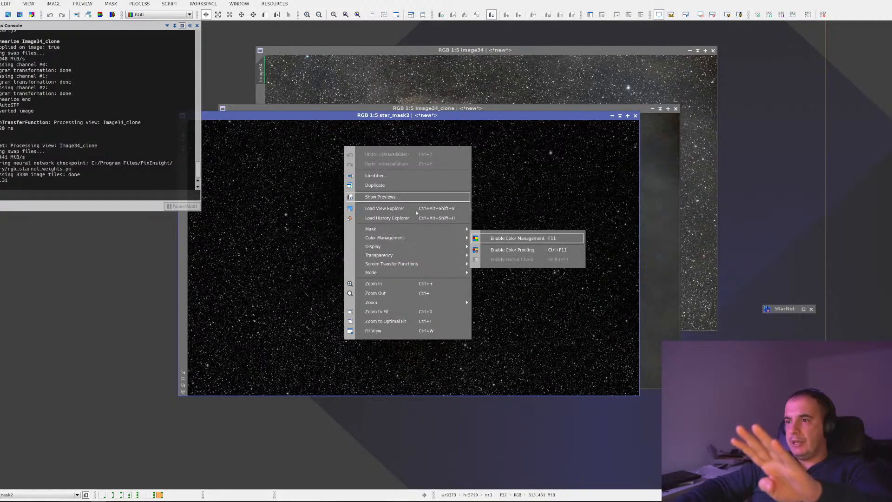
left_click(411, 178)
type("starmask_NI")
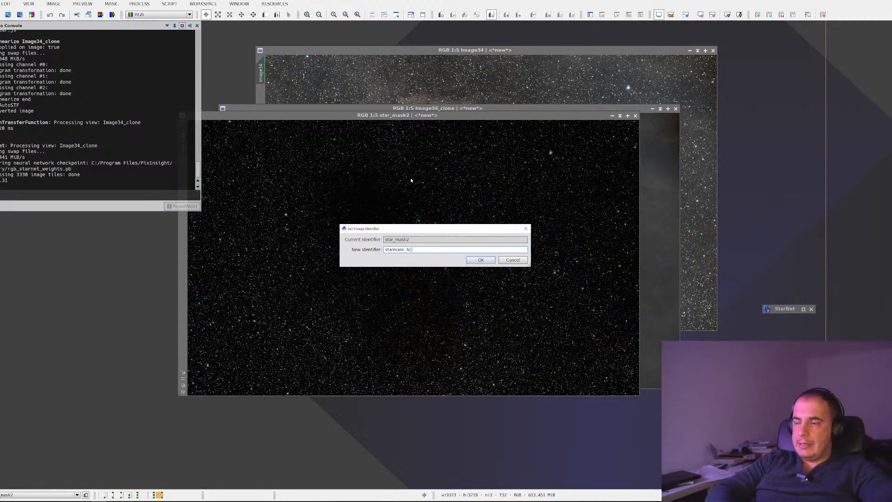
key("Return")
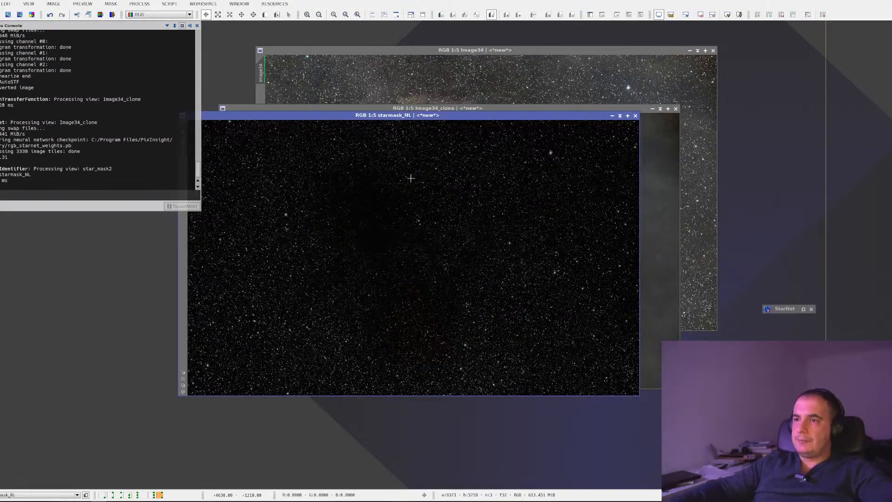
Step: Extract the lightness of starmask_NL as a separate grayscale image and open the context options of that image
right_click(393, 155)
left_click(203, 64)
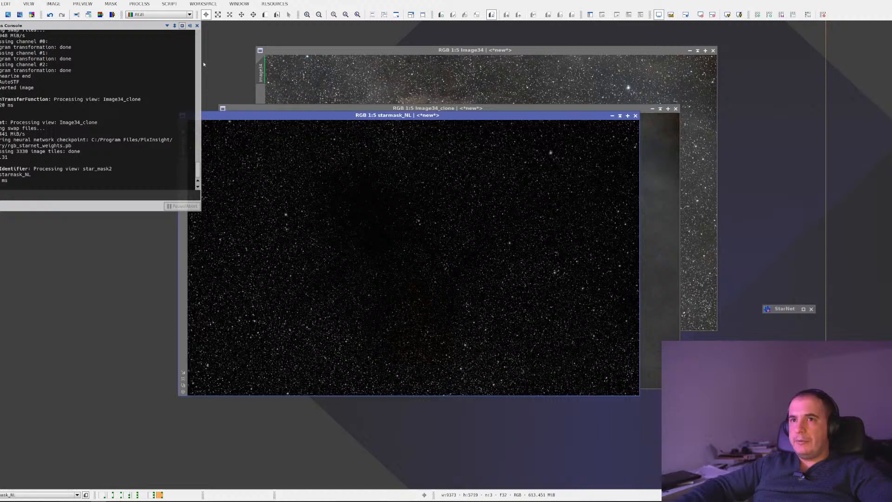
left_click(100, 14)
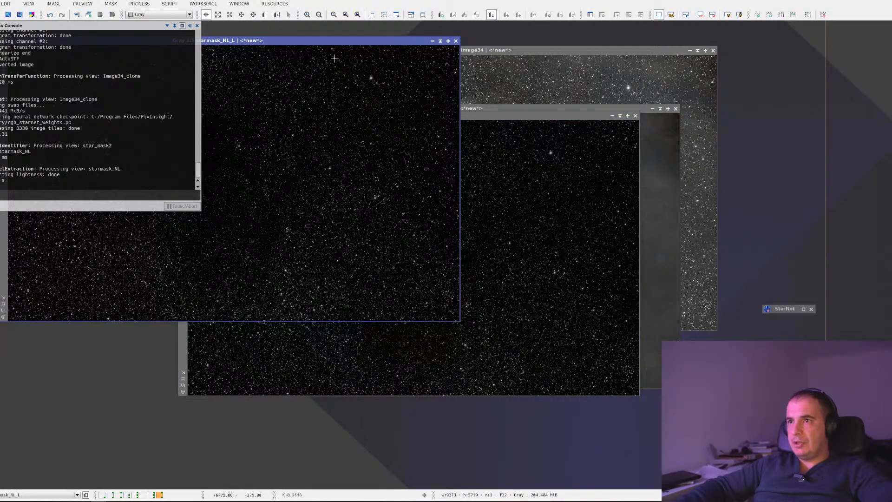
right_click(504, 177)
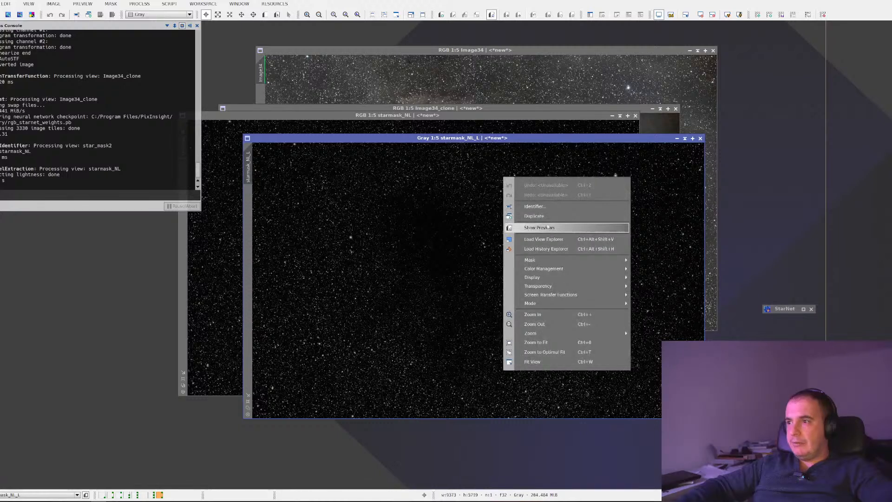
Step: Rename the extracted grayscale star mask image starmask_NL_L to starmask_NL_BW
left_click(550, 207)
type("s")
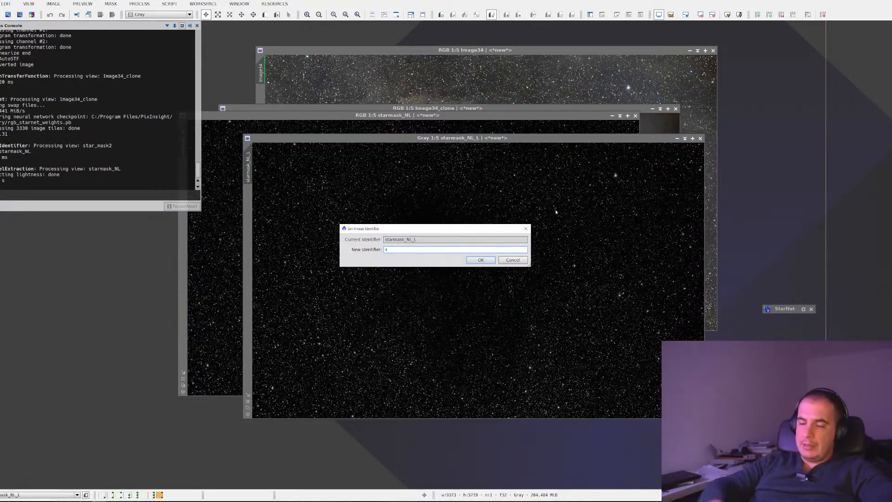
type("tarmask_NL_LW")
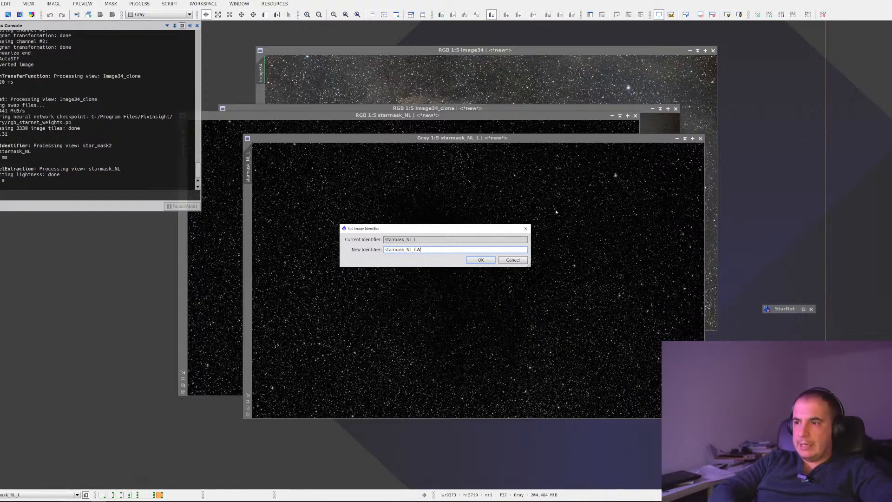
key("Return")
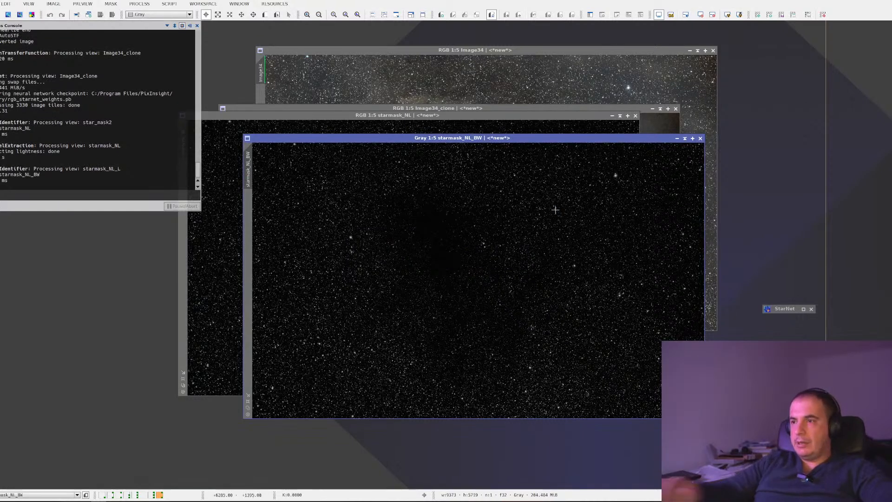
Step: Collapse the starmask_NL and starmask_NL_BW image windows and park them together in a free corner of the workspace
left_click(693, 138)
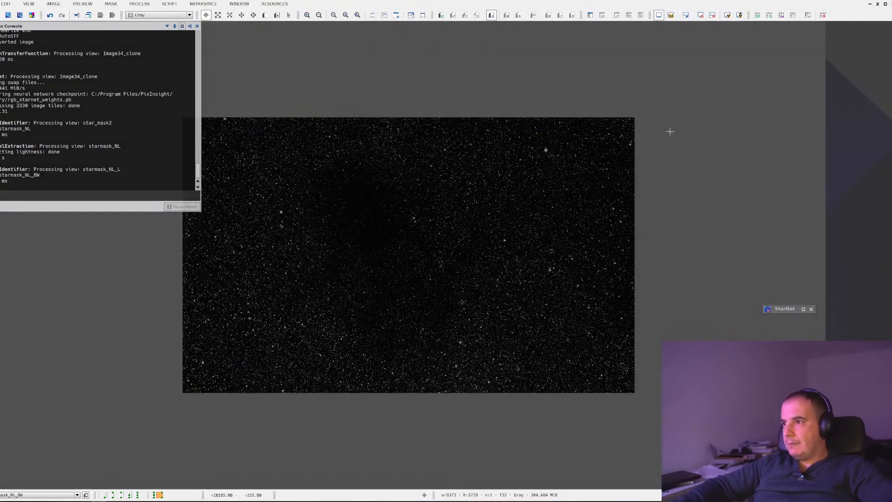
left_click(877, 7)
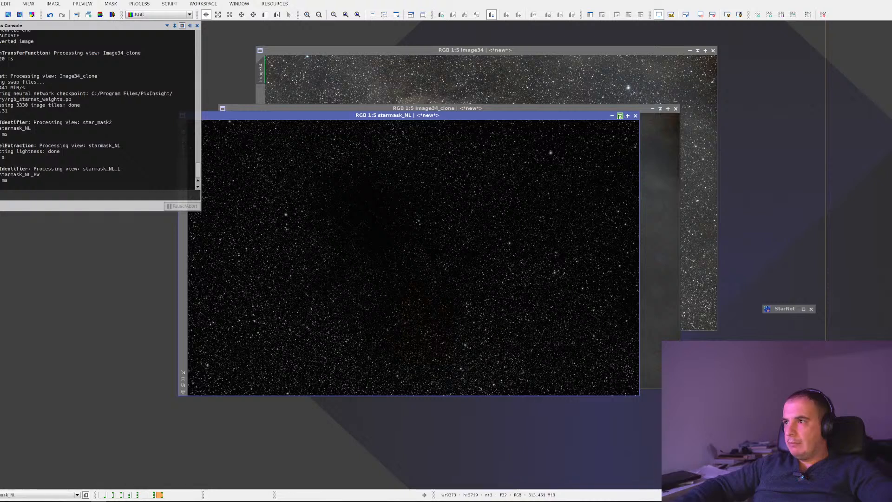
left_click(620, 115)
left_click_drag(405, 243, 832, 35)
left_click_drag(313, 139, 828, 57)
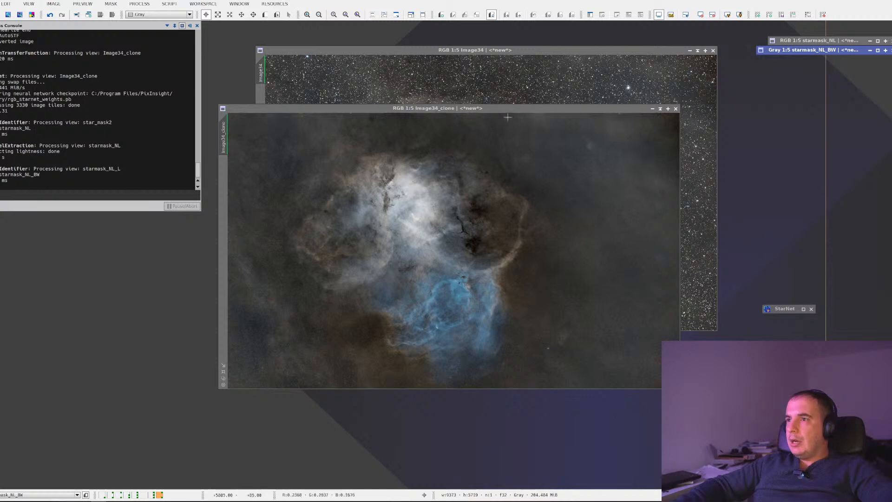
Step: Collapse the starless Image34_clone window and clear it away from the original image
left_click(493, 149)
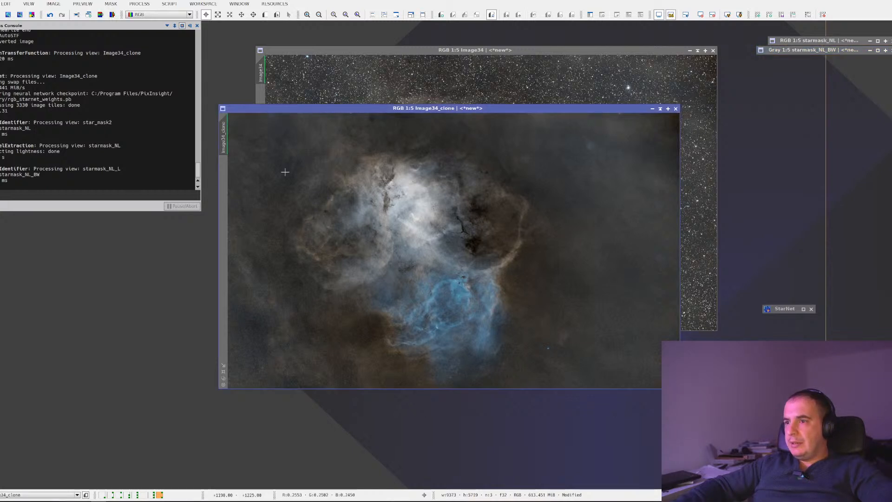
left_click(661, 108)
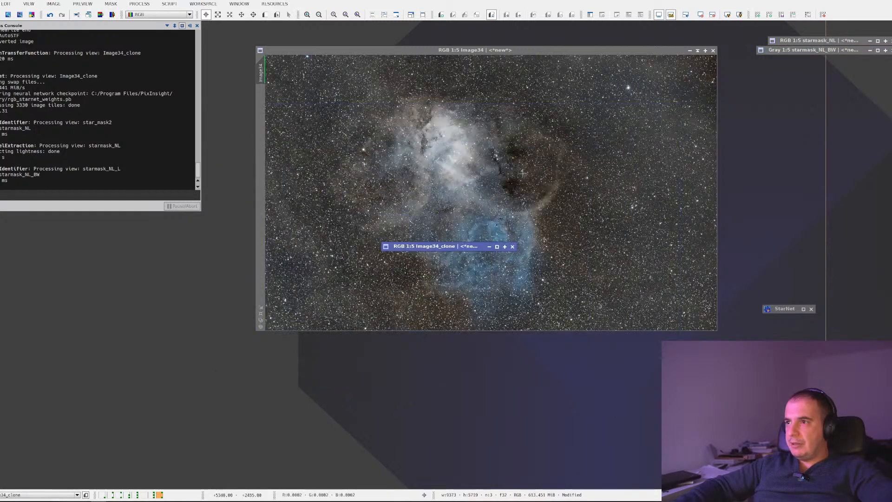
double_click(437, 246)
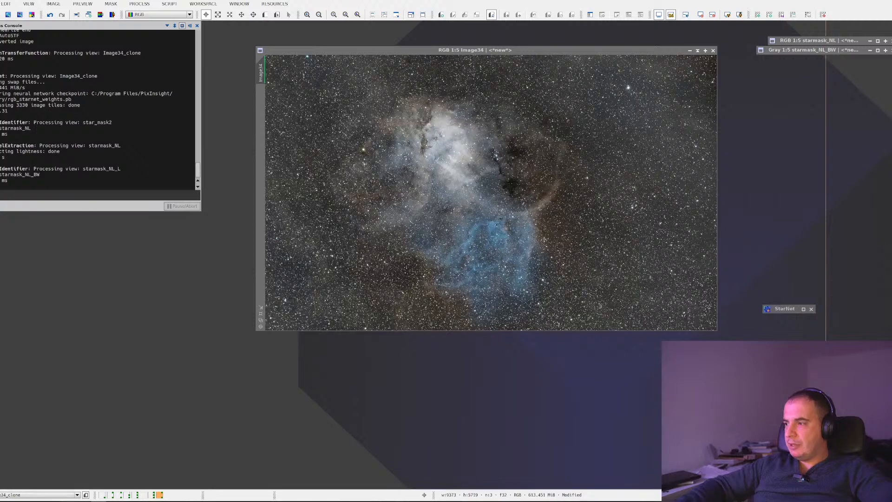
Step: Duplicate the Image34 view, place the copy in the middle of the workspace and collapse the original image's window
left_click(260, 69)
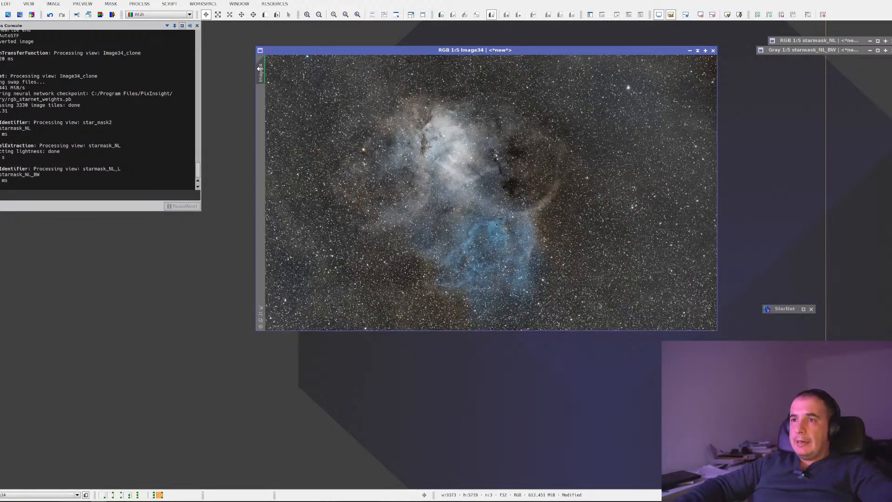
left_click_drag(379, 149, 380, 149)
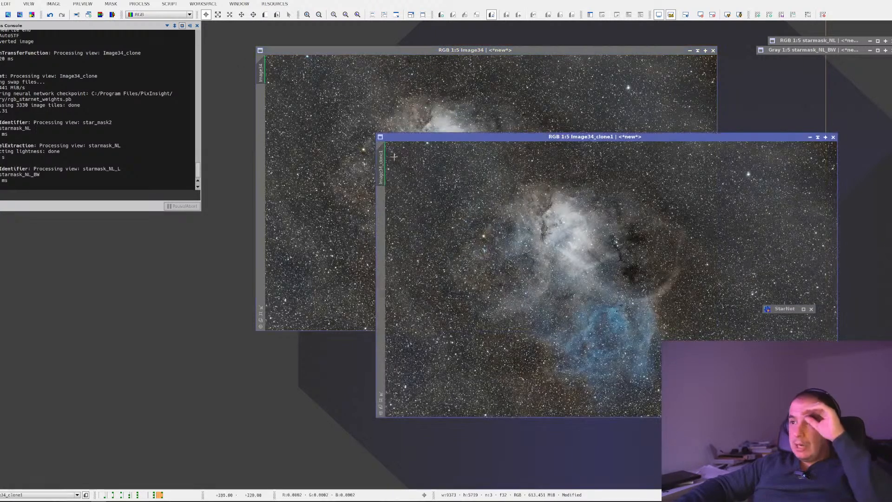
left_click_drag(443, 138, 215, 93)
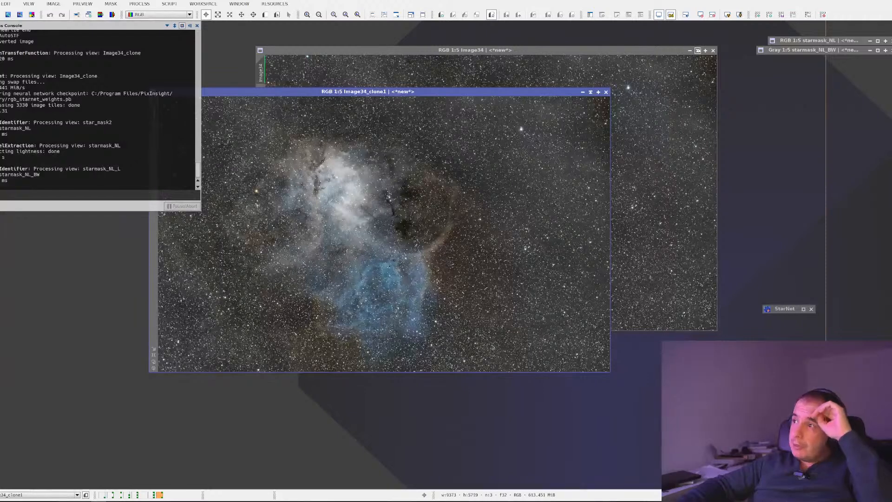
left_click(699, 50)
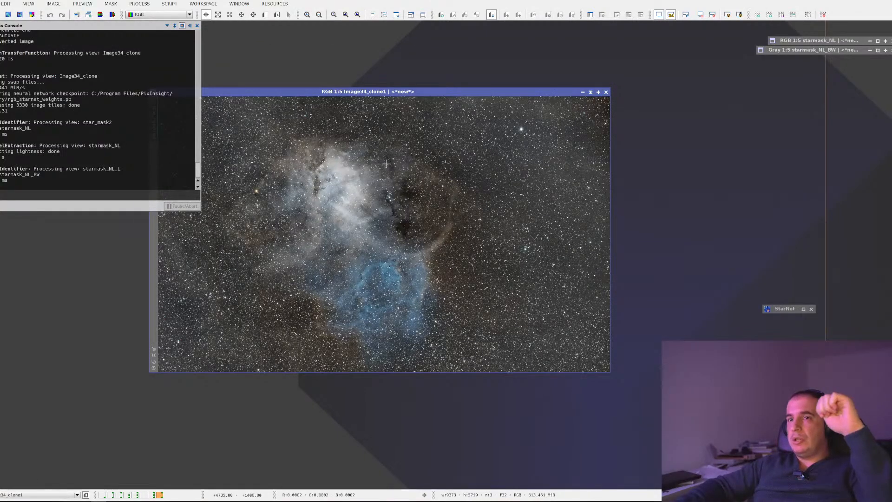
Step: Run the LinearStarNet script on Image34_clone1 with a target background of 0.40 and the clipping map display turned off
left_click(659, 14)
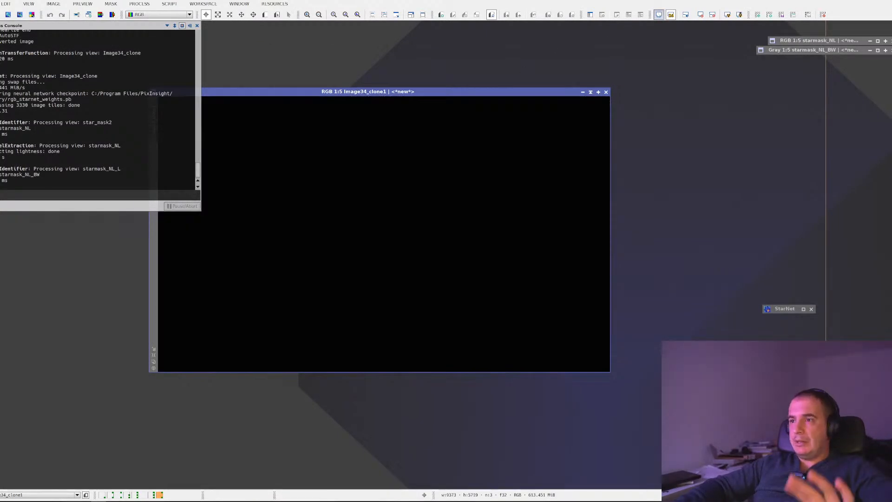
left_click(179, 5)
mouse_move(200, 101)
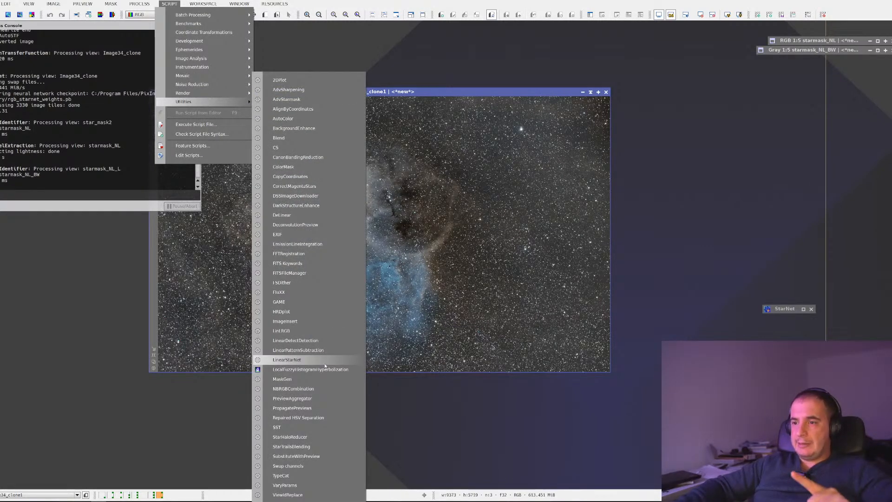
left_click(297, 360)
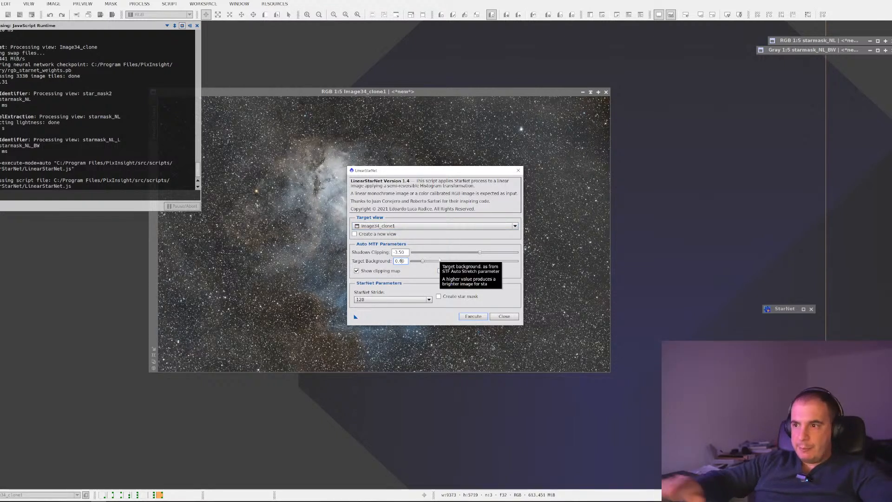
left_click(388, 271)
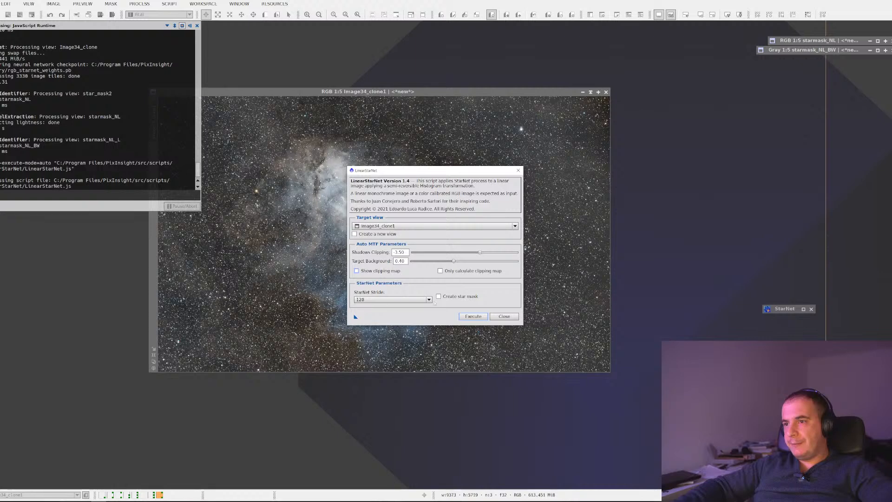
left_click(473, 316)
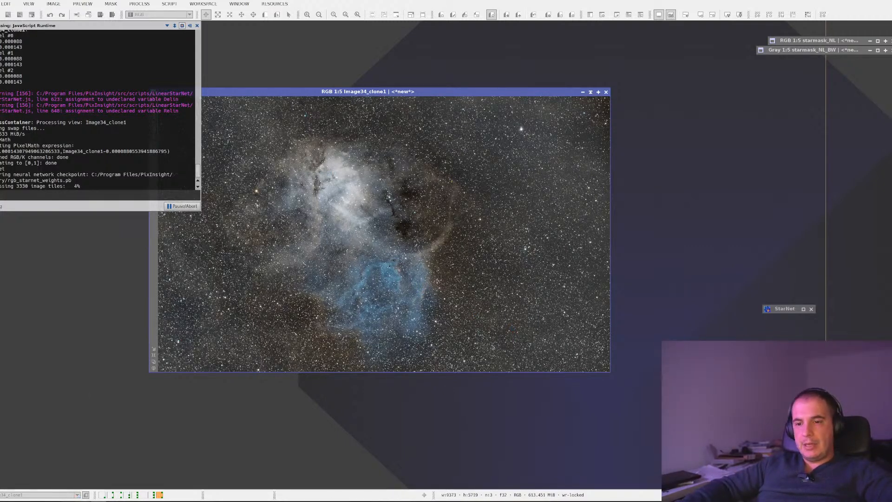
Step: Switch to File Explorer, move its window below the process console and open the first local disk
key("alt+Tab")
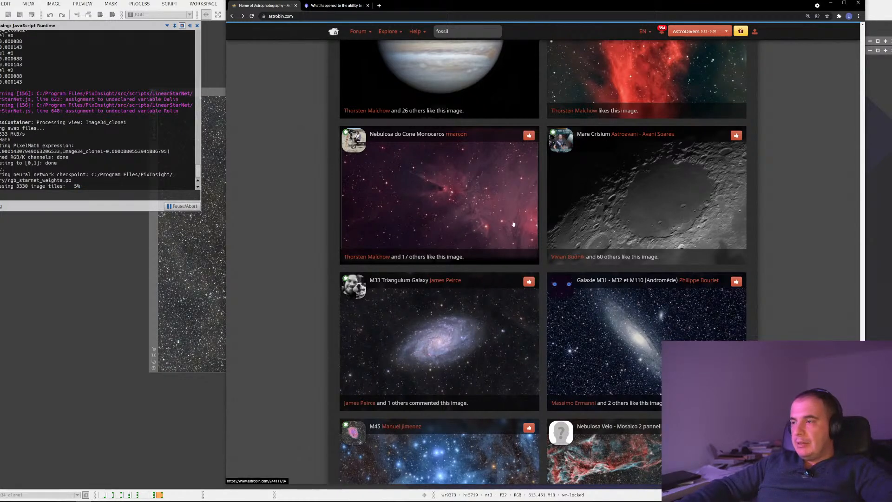
key("super+e")
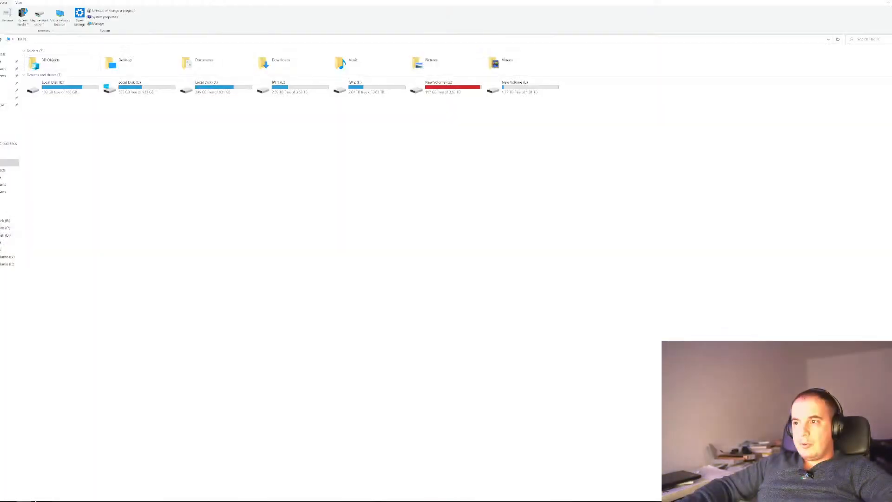
left_click_drag(297, 2, 191, 203)
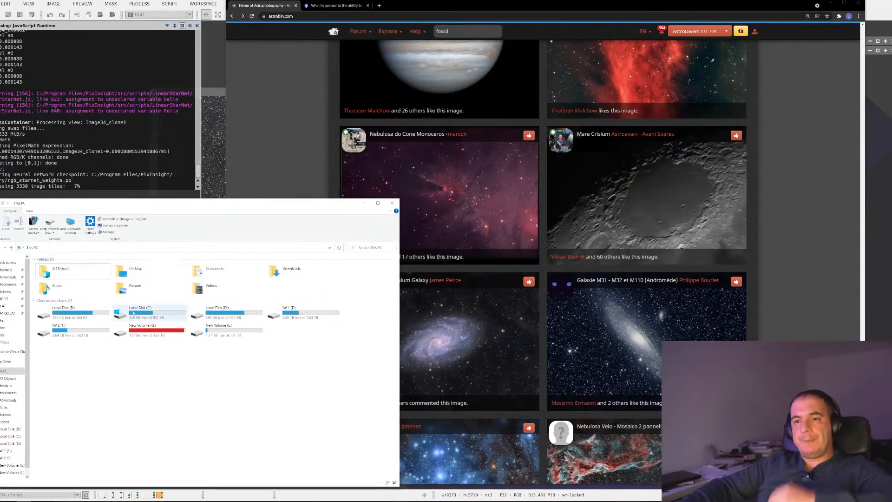
double_click(93, 322)
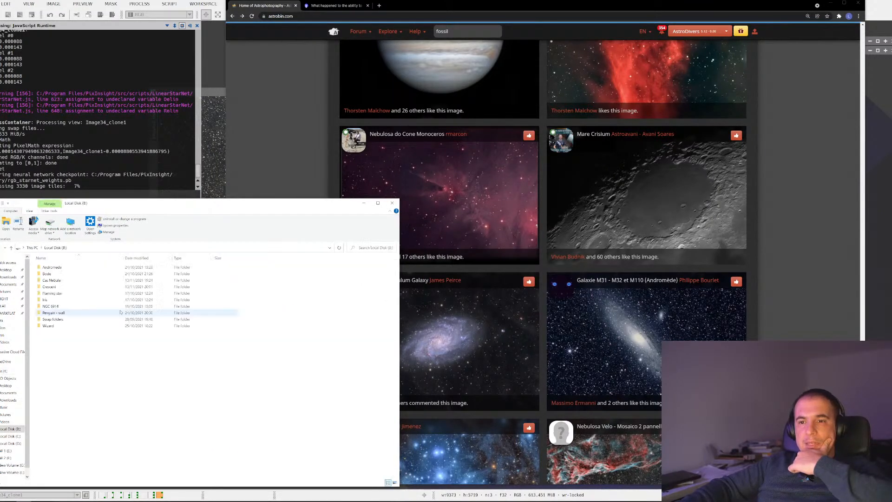
Step: Look through the imaging target folders on this disk, from Andromeda to Wizard, including the contents of the Crescent folder
left_click(87, 269)
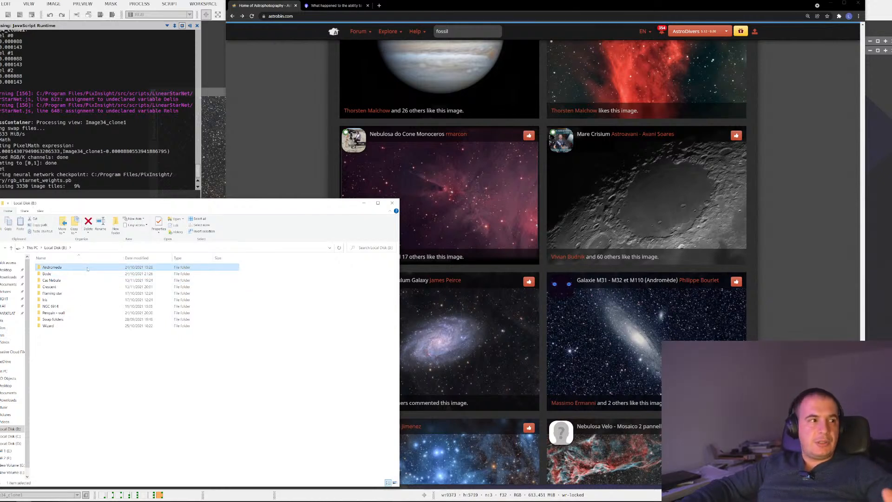
left_click(88, 282)
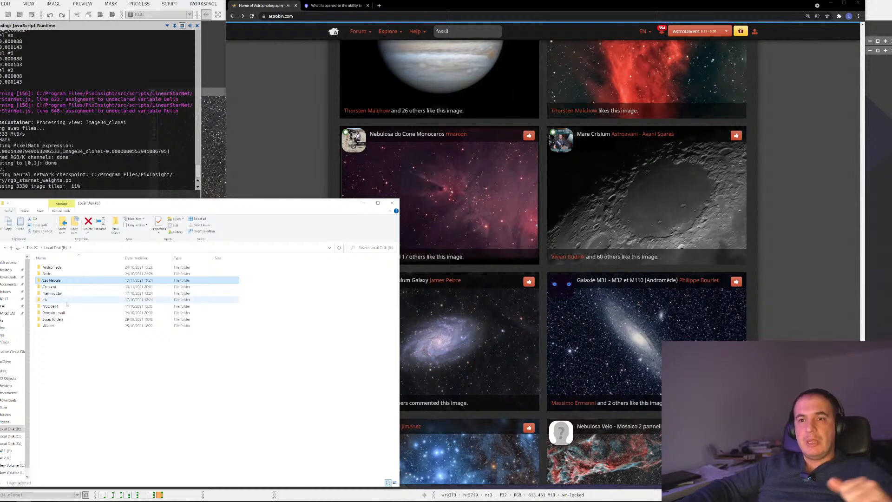
left_click(82, 287)
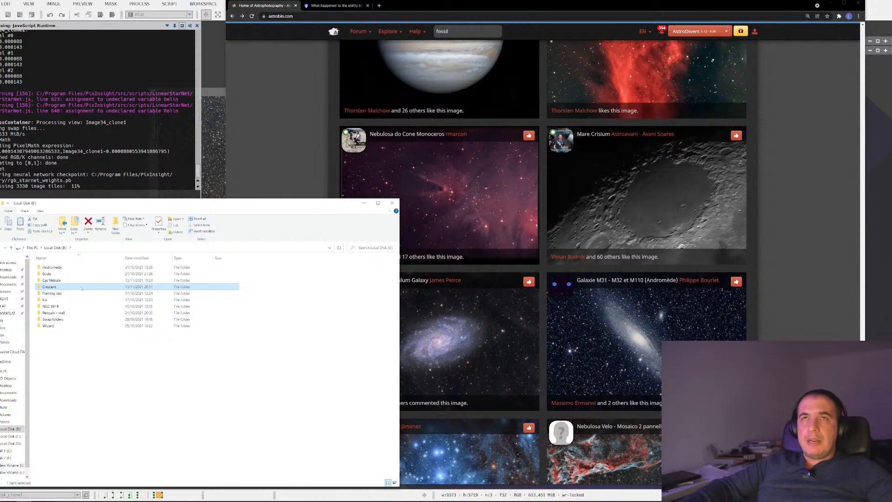
double_click(82, 288)
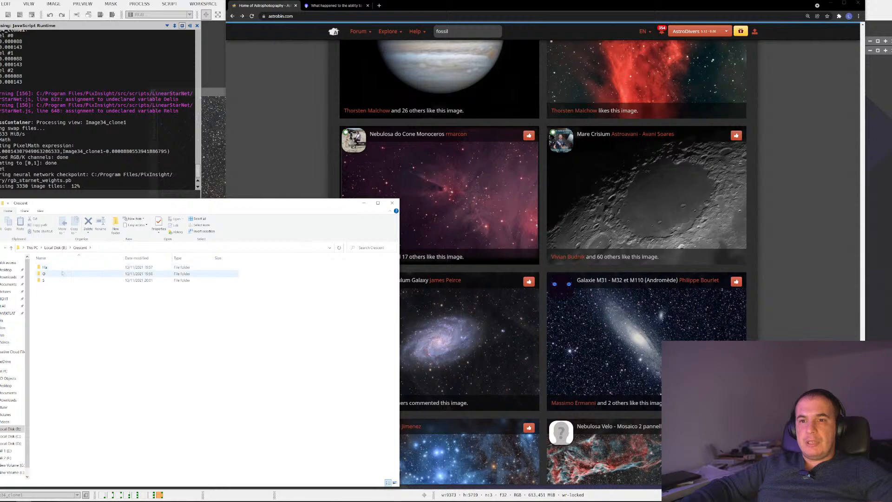
key("alt+Left")
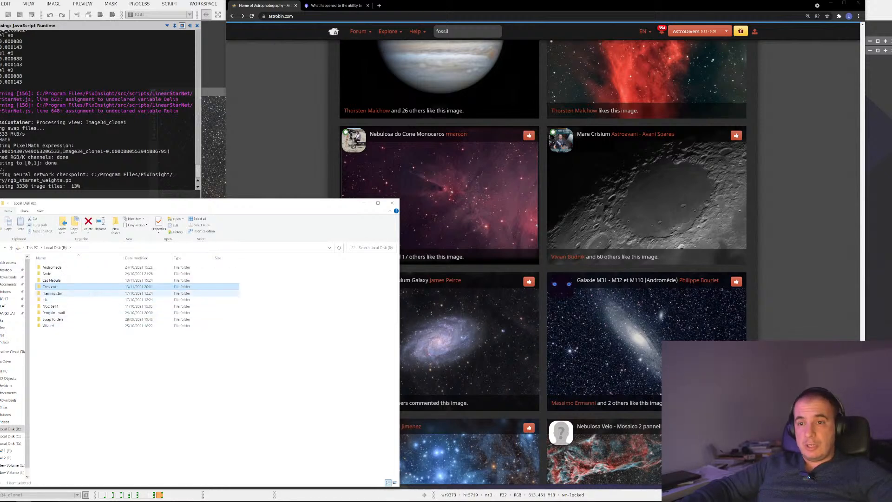
left_click(68, 293)
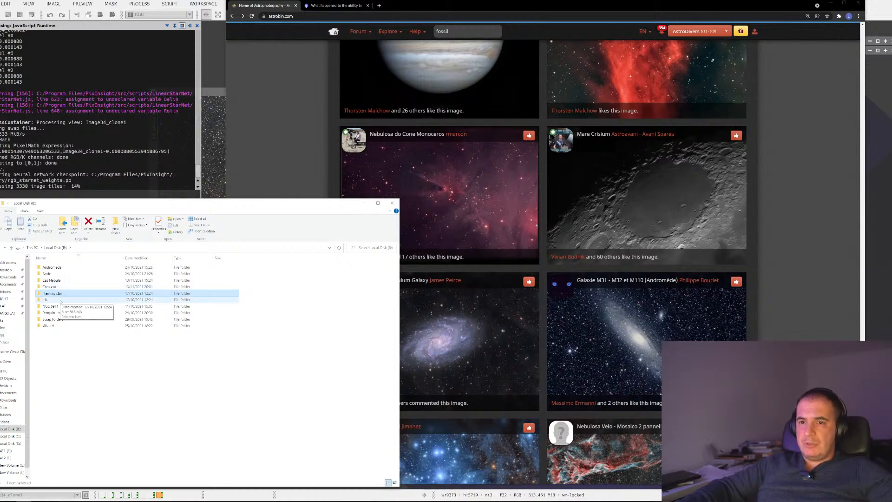
left_click(60, 300)
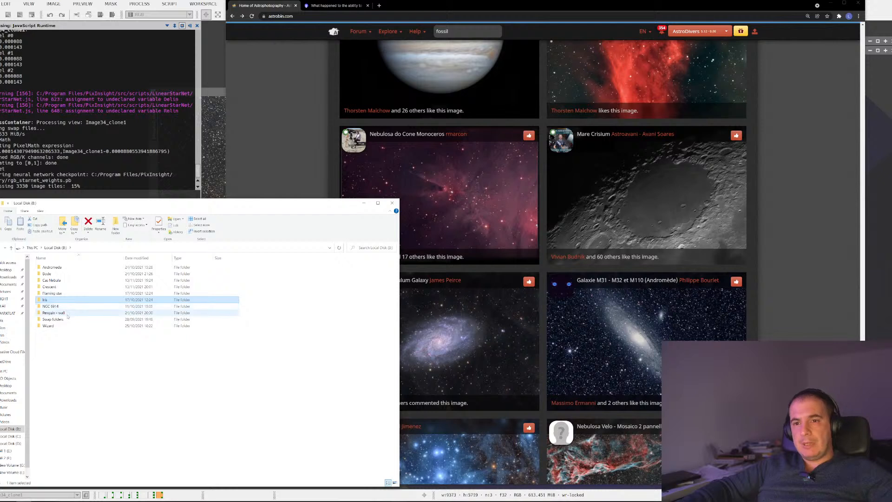
left_click(67, 314)
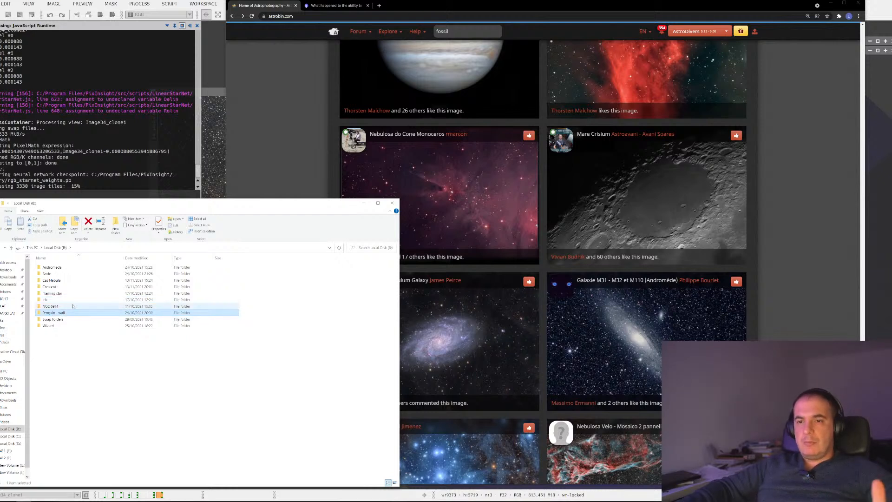
left_click(65, 326)
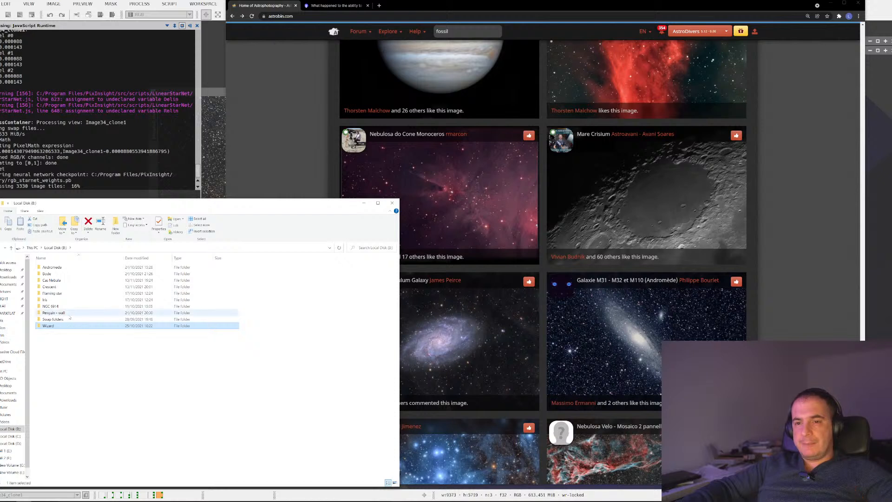
Step: Look inside the _Astrophotography folder on Local Disk (C:) and return to the drive's root
left_click(11, 248)
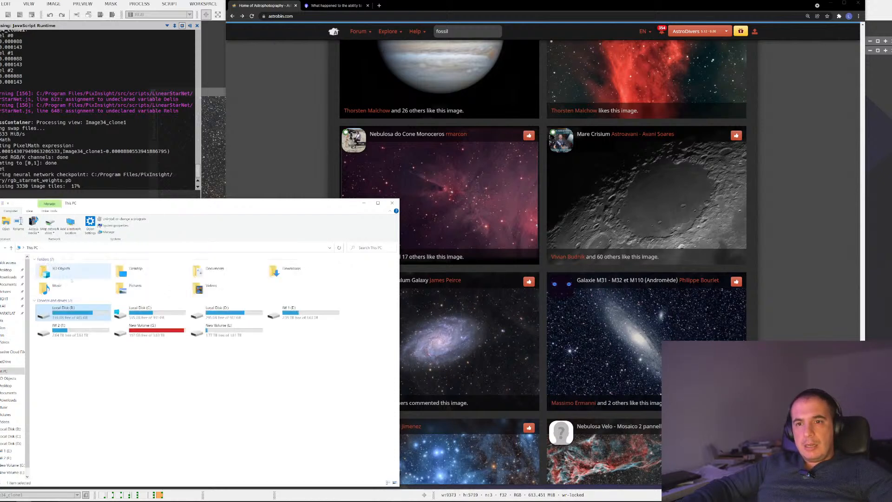
double_click(91, 319)
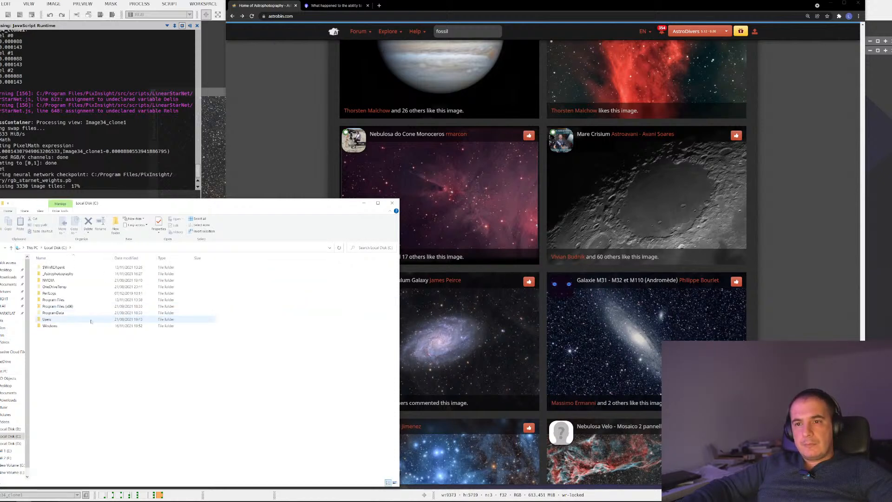
double_click(90, 274)
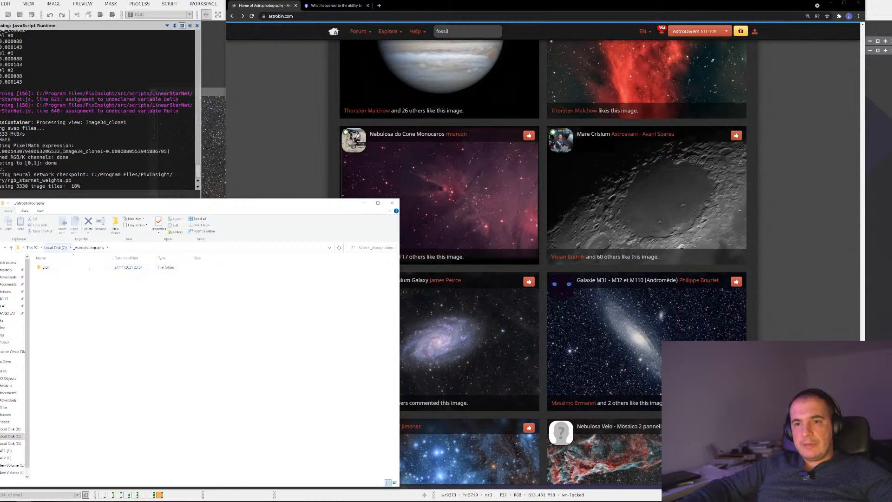
key("alt+Up")
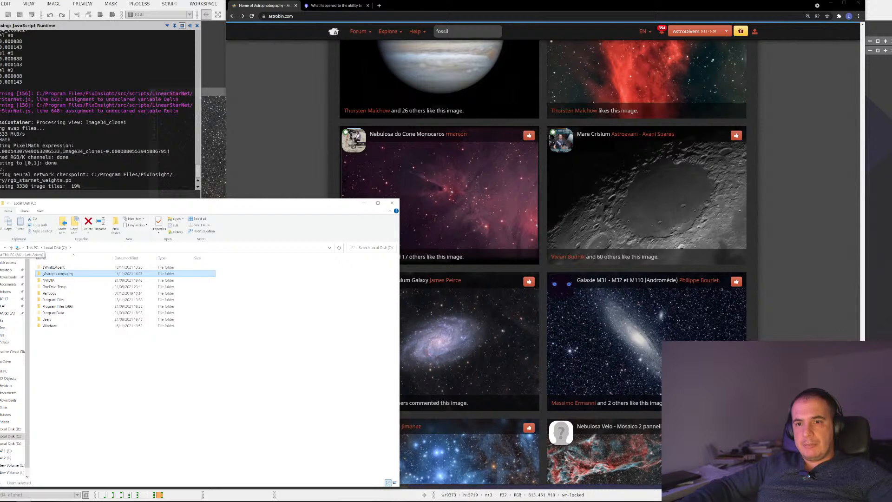
Step: Look through the folders on Local Disk (D:), including the contents of the Cave nebula folder, and return to the drive overview
left_click(11, 247)
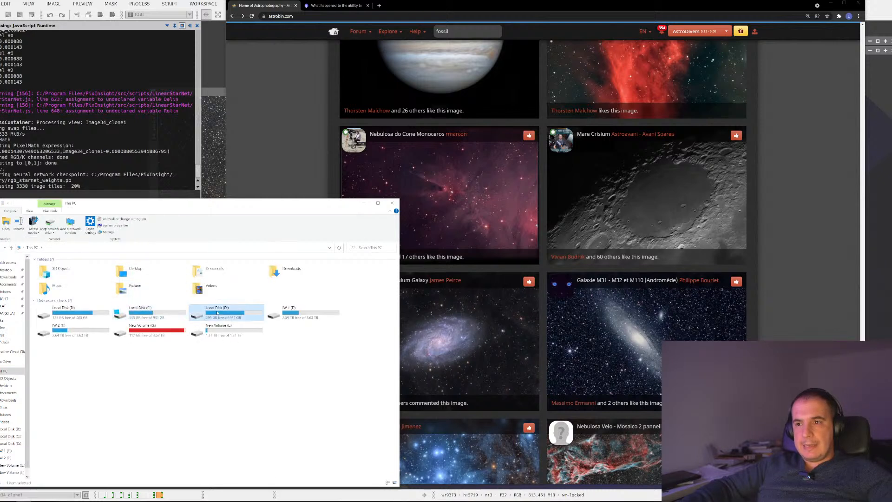
double_click(218, 313)
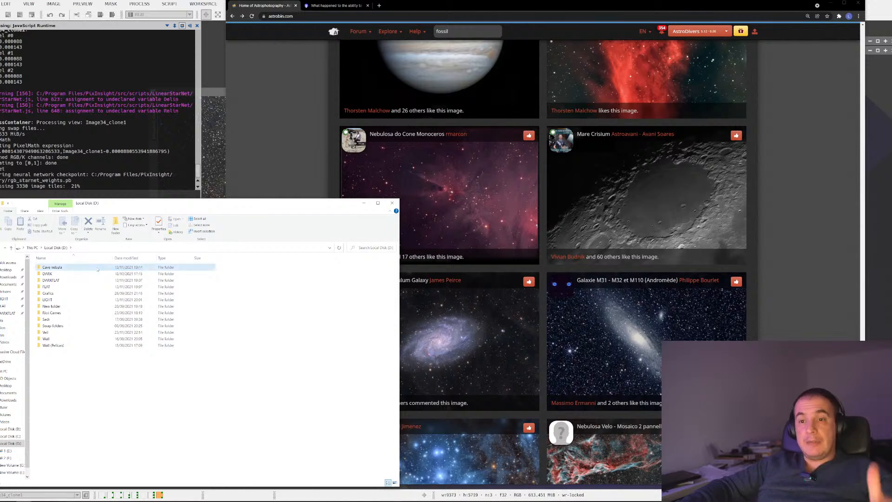
double_click(98, 269)
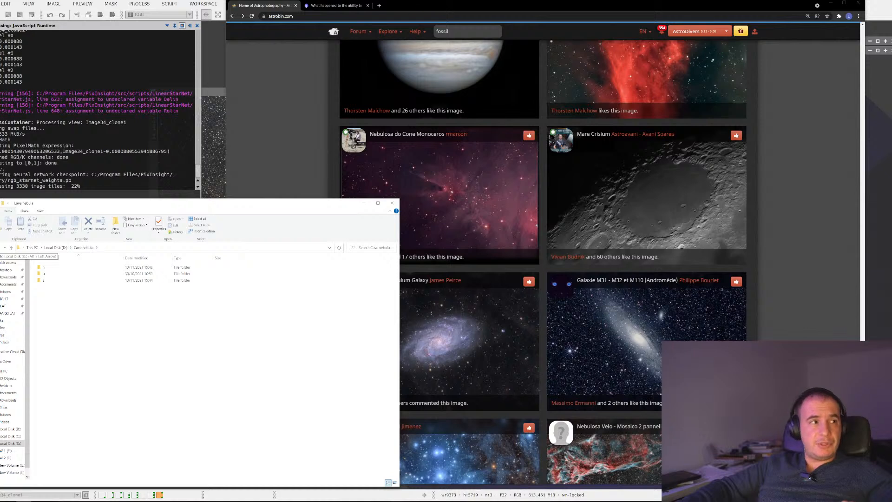
left_click(11, 248)
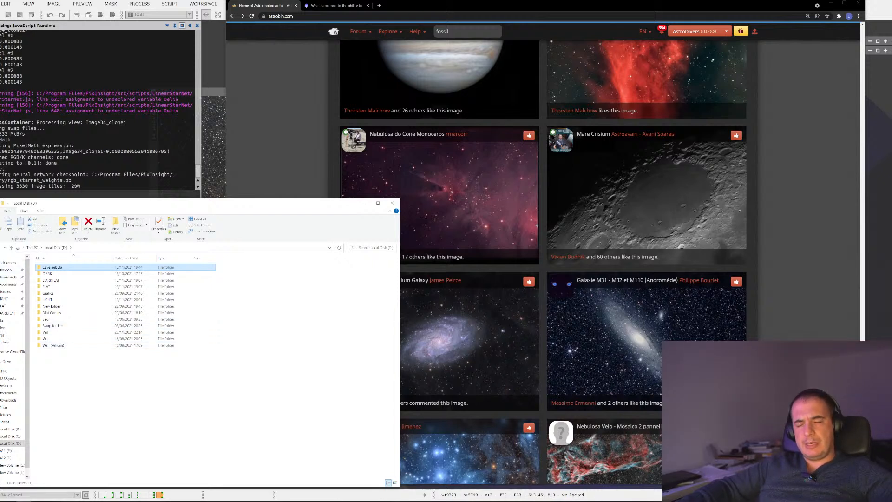
left_click(11, 248)
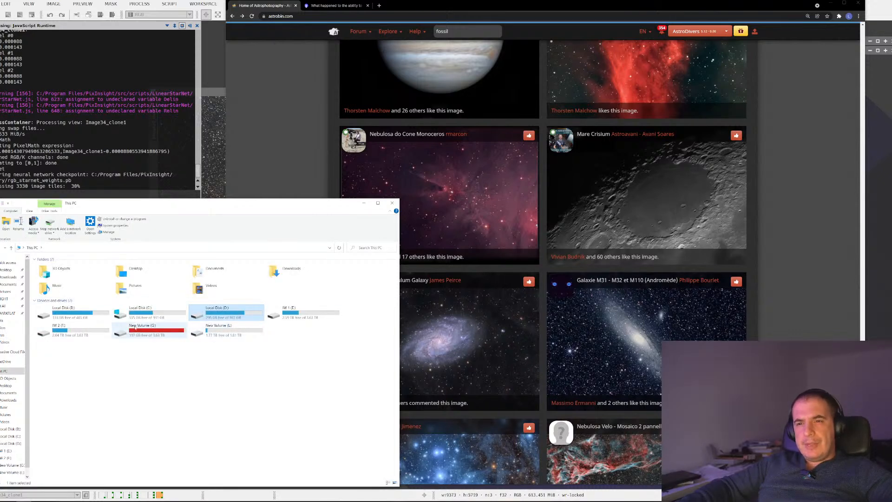
Step: Review the _Astrophotography folder on New Volume (L:) and the folder list on the E: drive, and minimize File Explorer
double_click(218, 328)
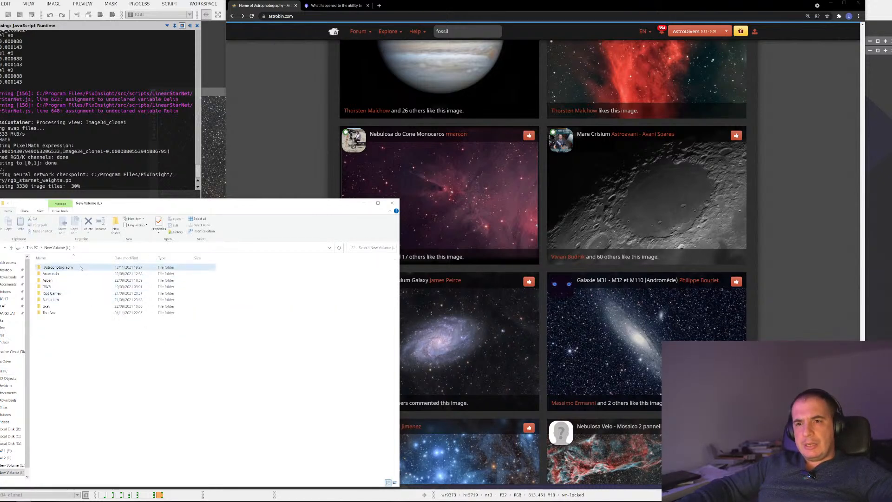
double_click(57, 267)
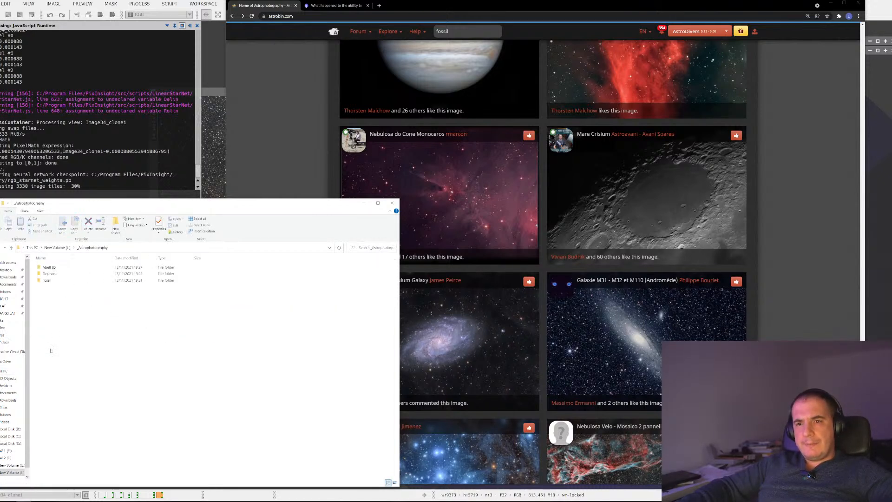
left_click(66, 273)
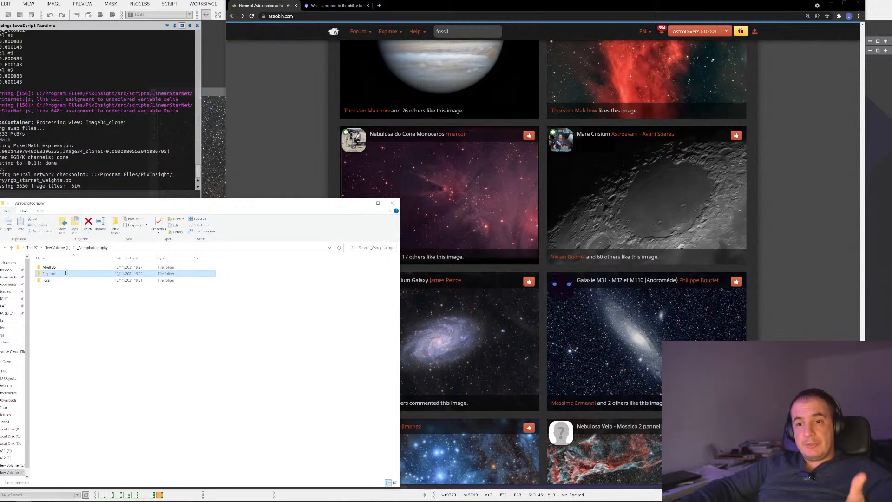
left_click(62, 280)
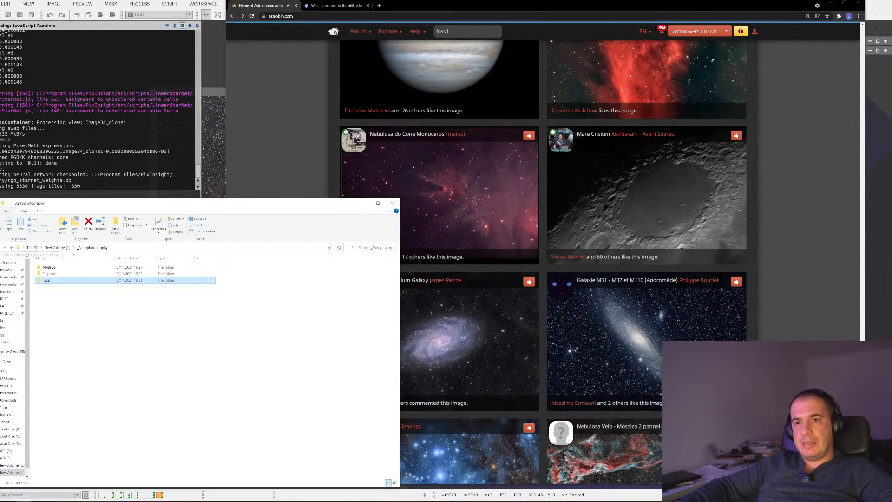
left_click(11, 248)
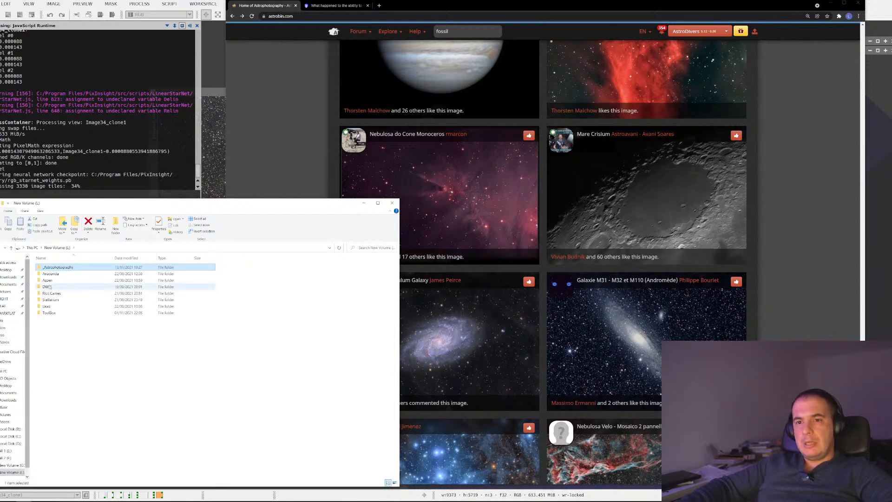
left_click(7, 451)
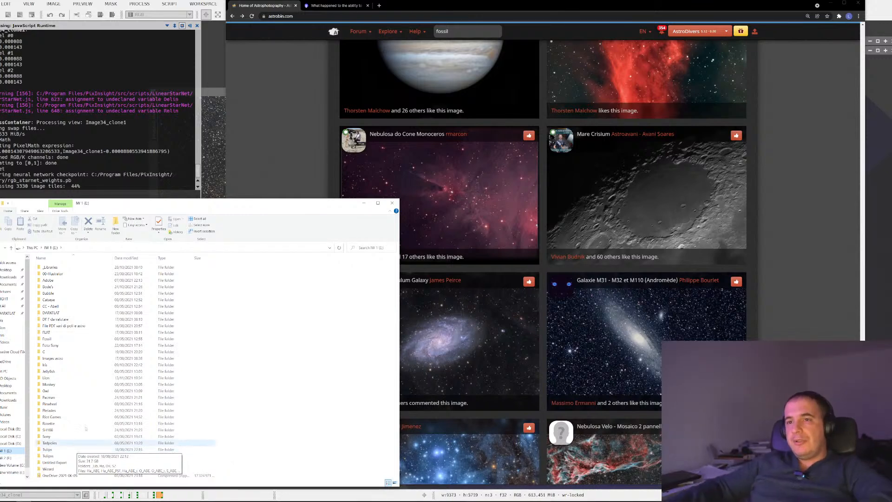
left_click(364, 203)
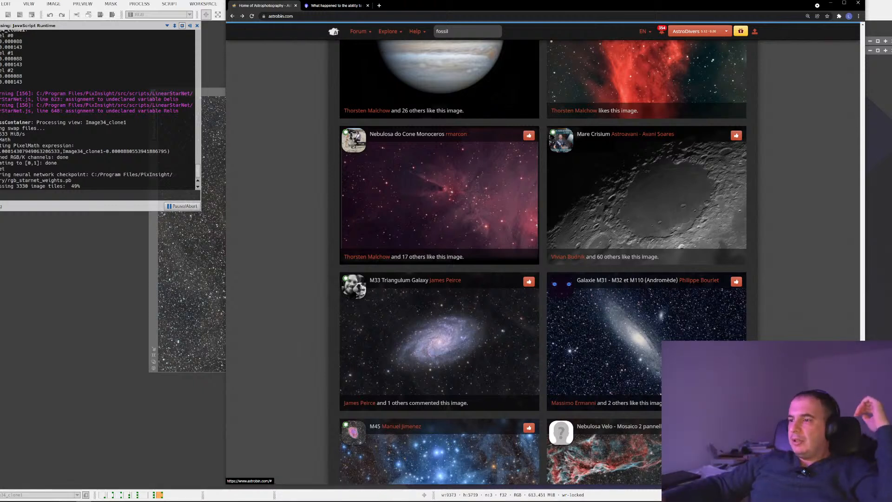
Step: Search AstroBin for "cave nebula", replacing the existing search term
scroll(797, 256, "down", 1)
scroll(797, 255, "down", 8)
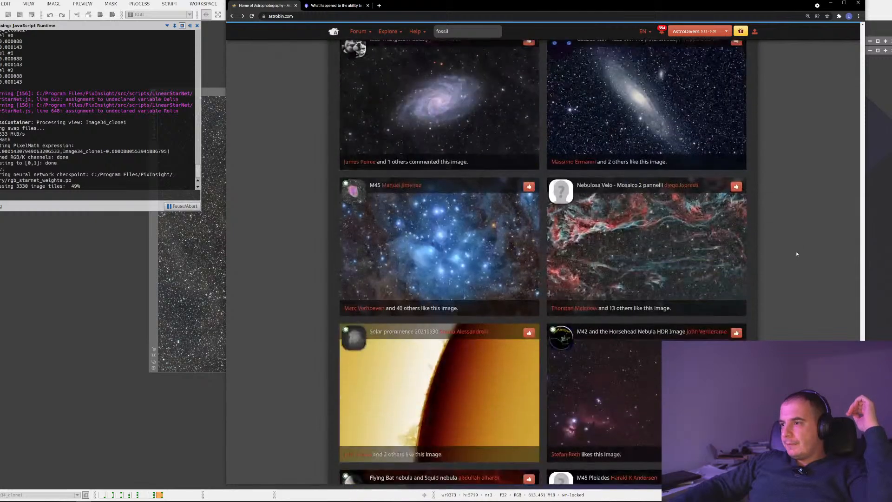
scroll(797, 255, "up", 5)
left_click(490, 32)
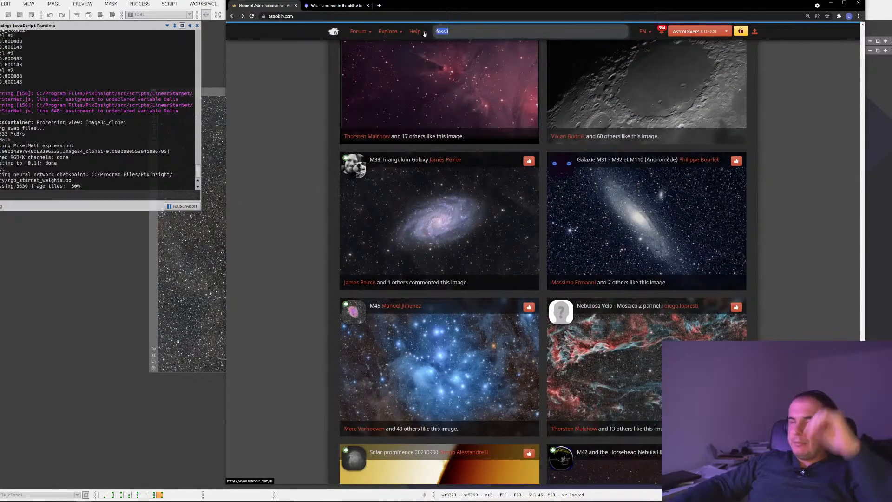
key("BackSpace")
key("BackSpace")
key("BackSpace")
key("BackSpace")
key("BackSpace")
key("BackSpace")
type("cave nebula")
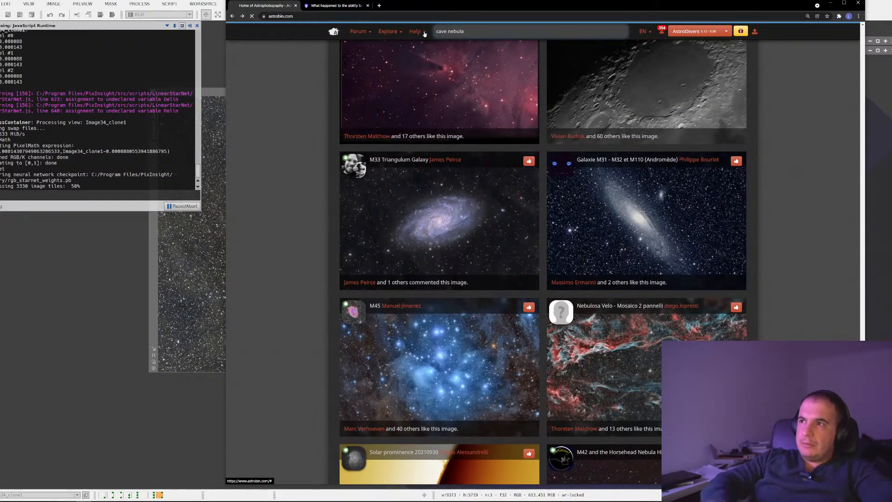
key("Return")
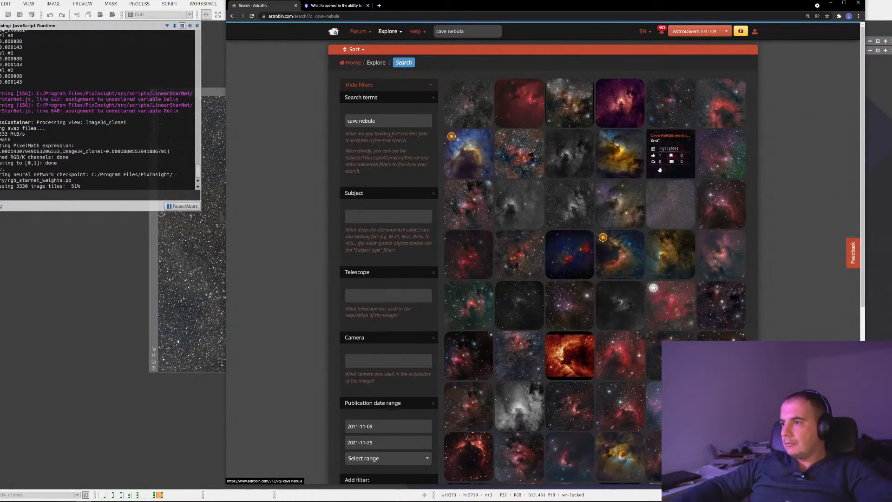
Step: View the SH2-155 Cave Nebula L_RGB image from the search results and return to the results
scroll(681, 205, "down", 5)
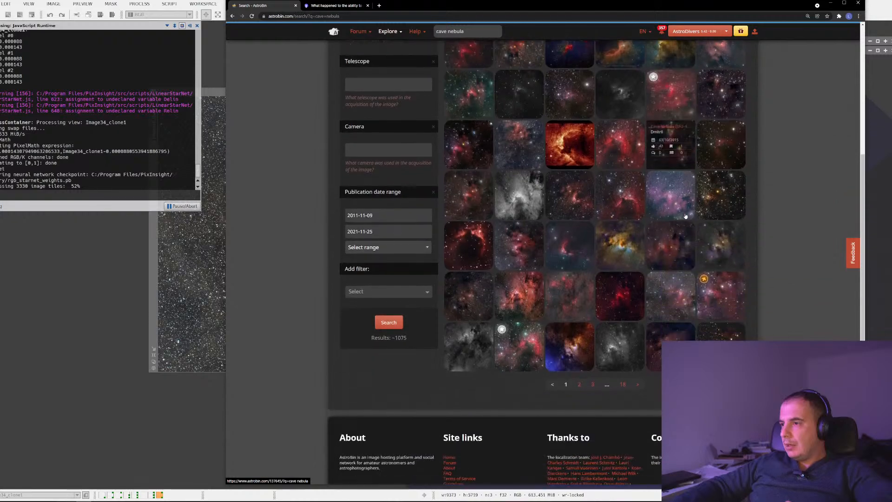
left_click(725, 305)
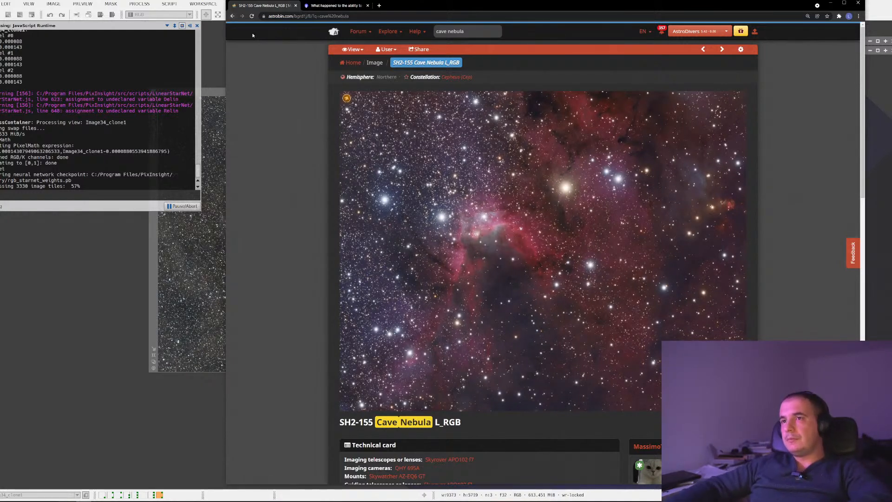
left_click(231, 16)
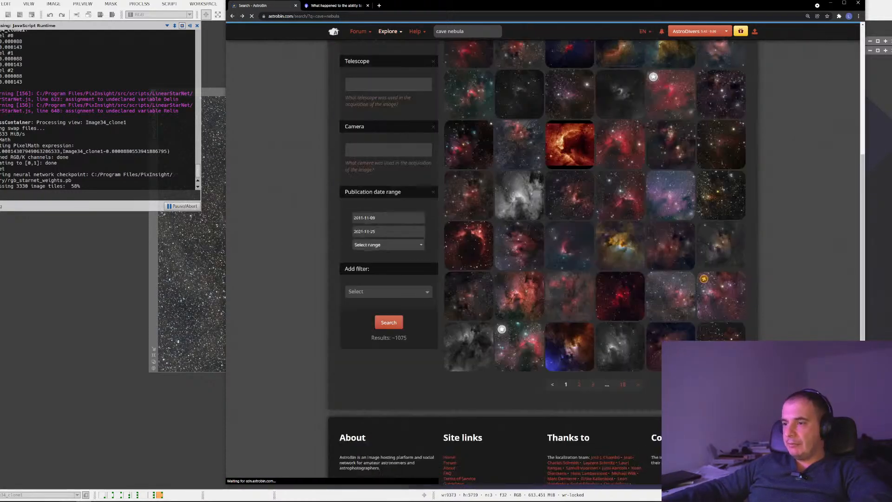
Step: Examine the Sh2-155 Cave Nebula SHO+RGB image and its technical card, return to the results and minimize the browser
left_click(620, 246)
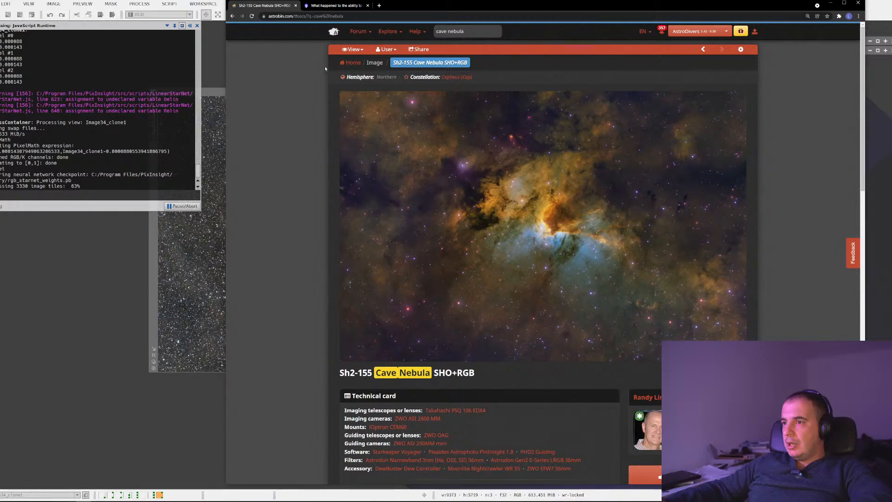
scroll(361, 130, "down", 1)
scroll(379, 165, "down", 1)
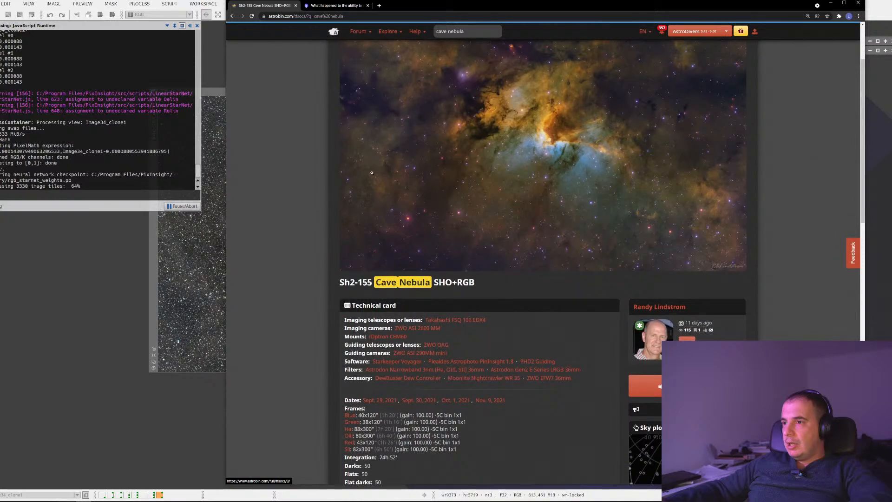
left_click(232, 16)
scroll(464, 295, "down", 2)
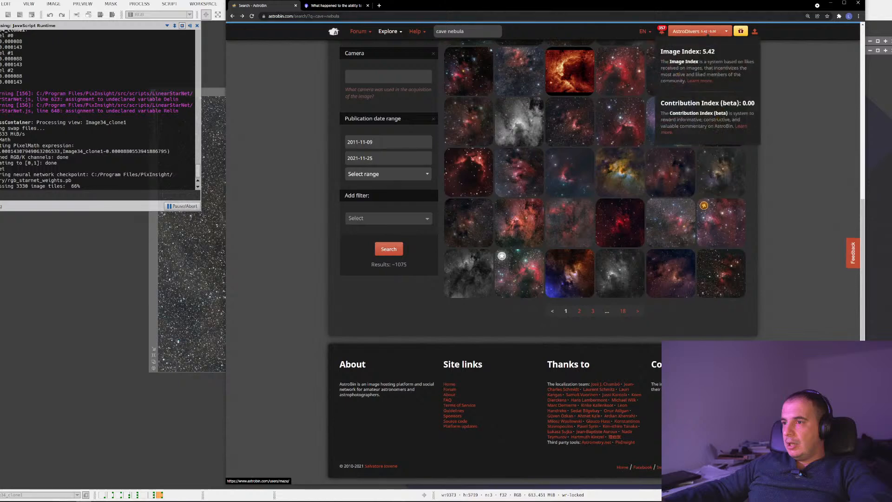
left_click(831, 4)
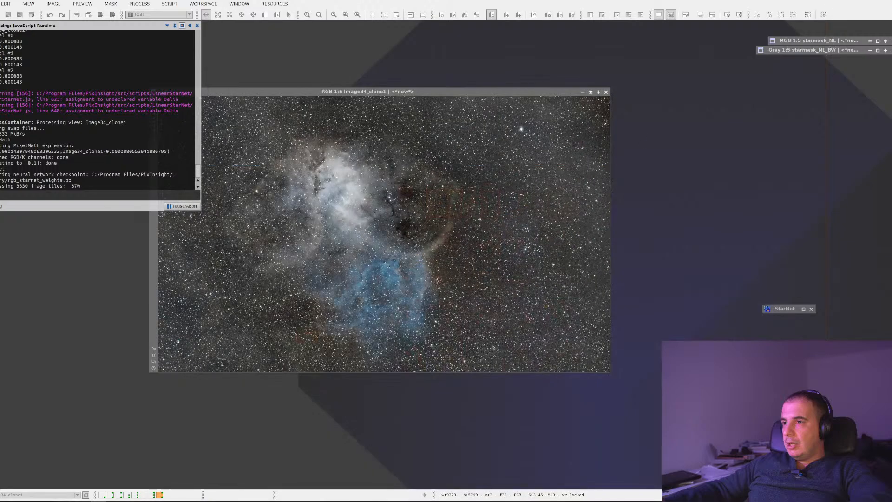
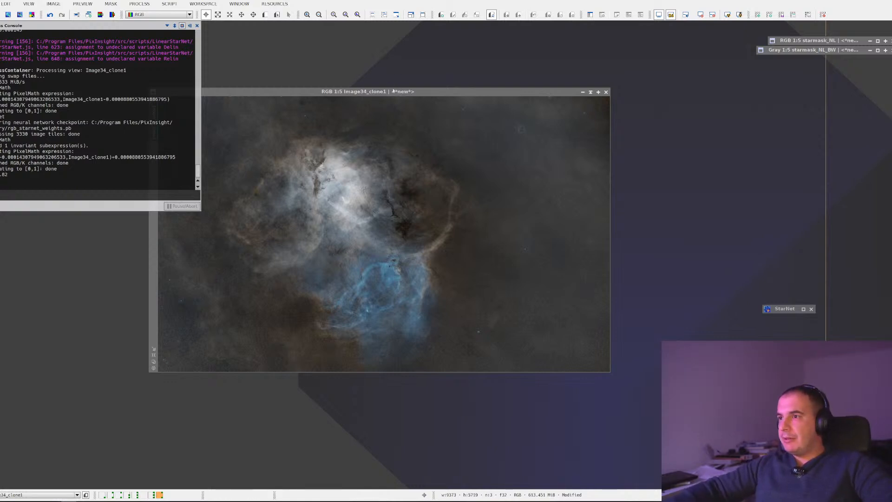
Step: Compare the starless Image34_clone1 with the original Image34 by moving the clone aside and briefly expanding the collapsed original
left_click_drag(399, 89, 522, 205)
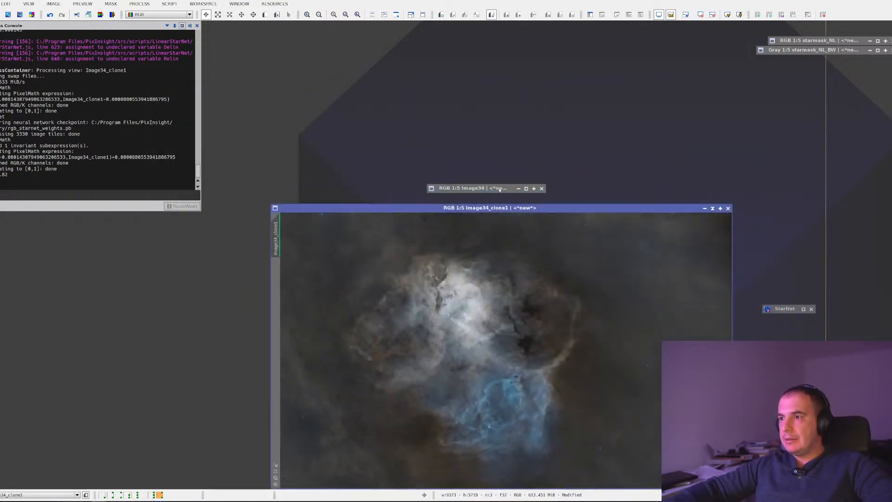
double_click(499, 188)
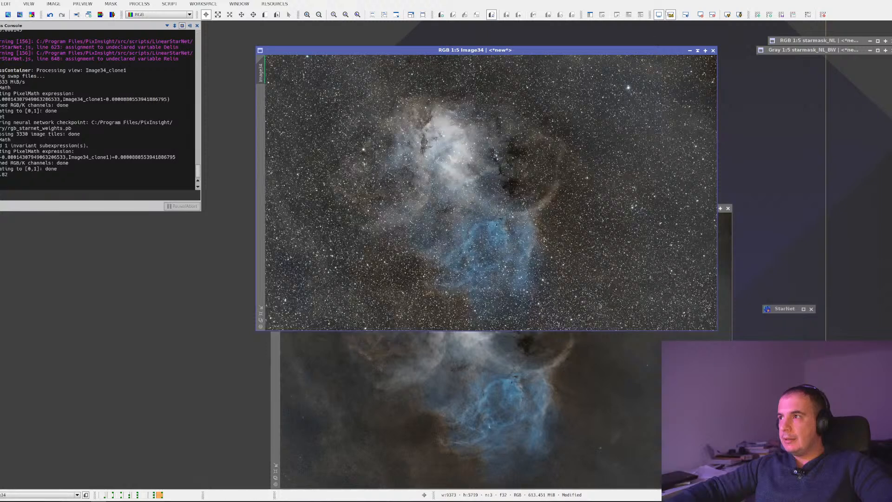
left_click(659, 15)
left_click(660, 15)
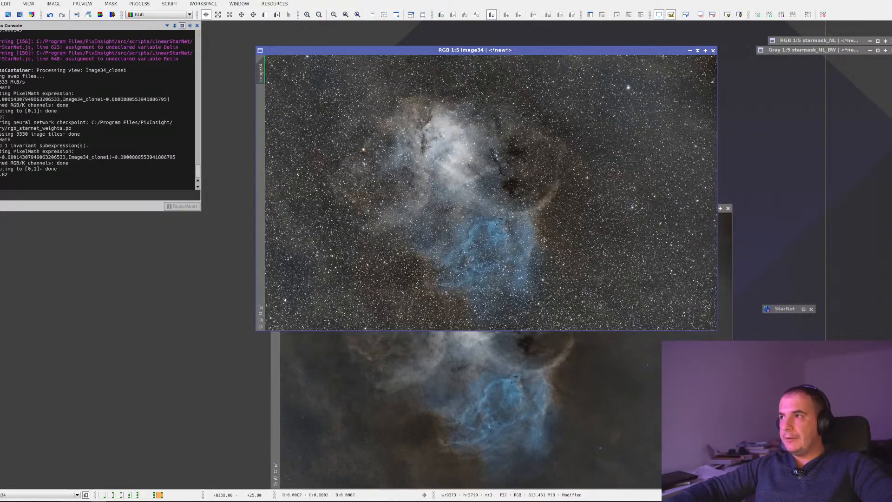
left_click(698, 51)
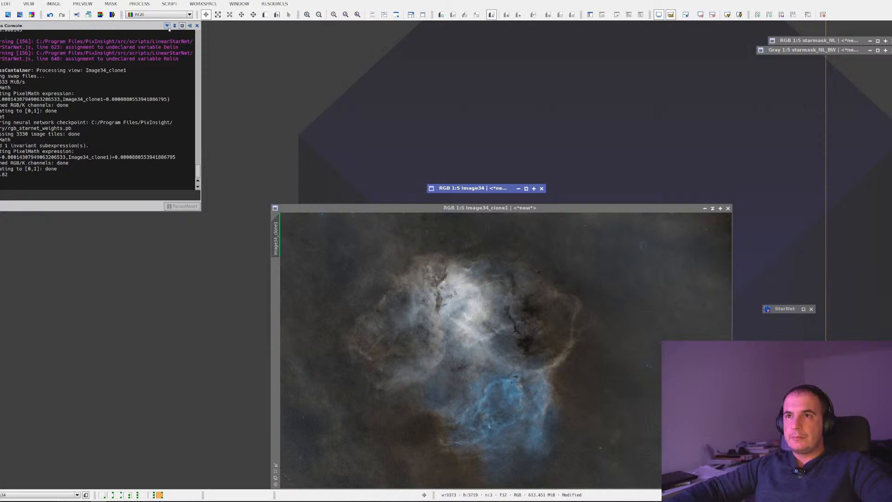
Step: Hide the process console and arrange the collapsed Image34 window directly above the Image34_clone1 window in the workspace's upper-left area
left_click(189, 26)
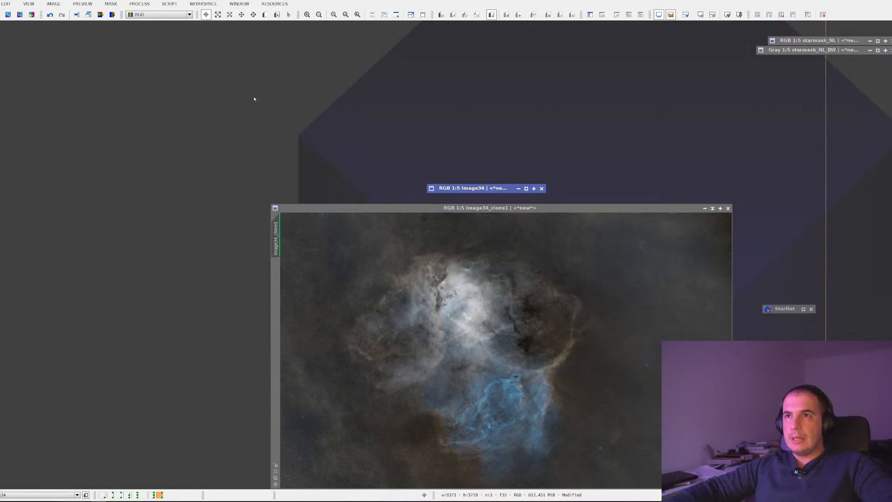
left_click_drag(457, 189, 52, 41)
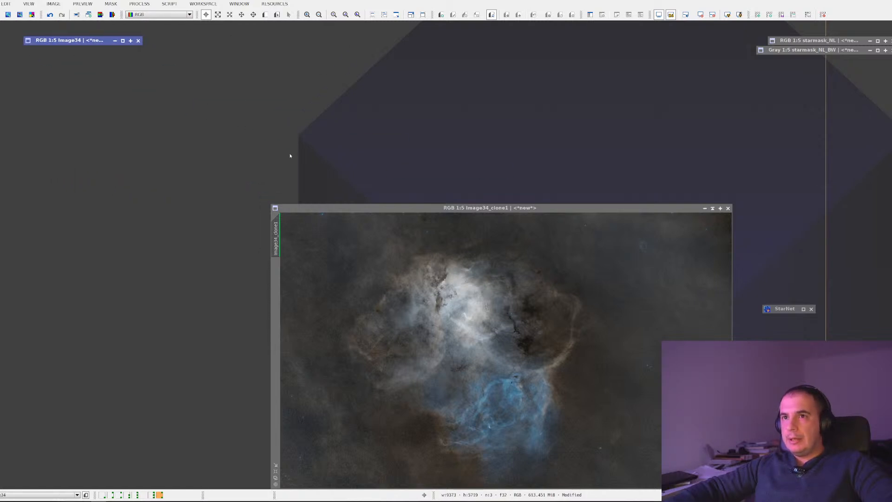
left_click_drag(385, 205, 249, 87)
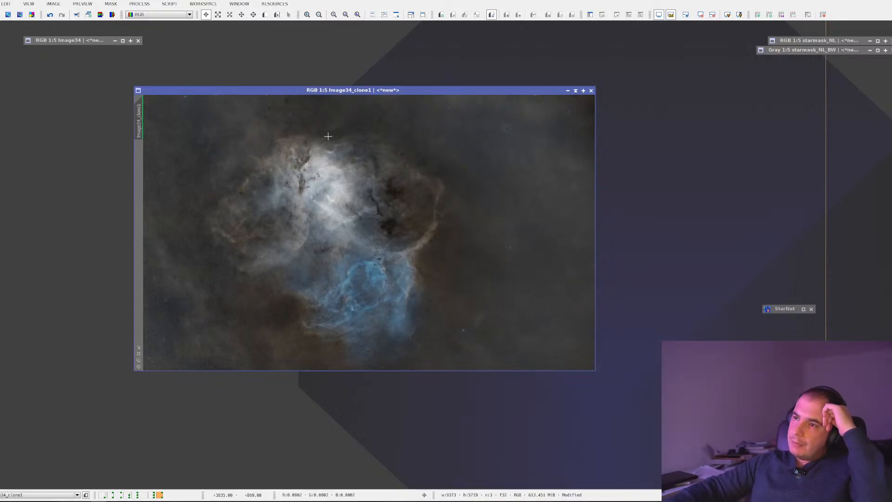
left_click_drag(226, 90, 117, 59)
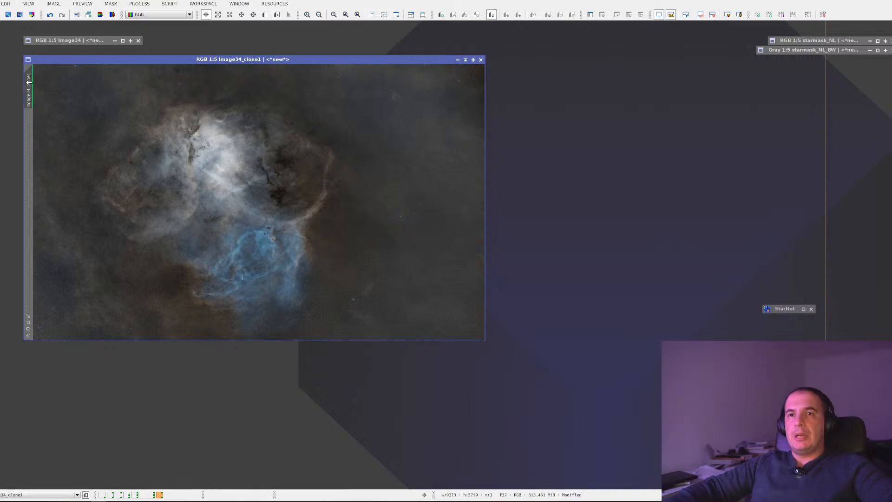
Step: Duplicate Image34_clone1 and run the delinearize utility script on the duplicate
left_click(89, 14)
left_click(139, 4)
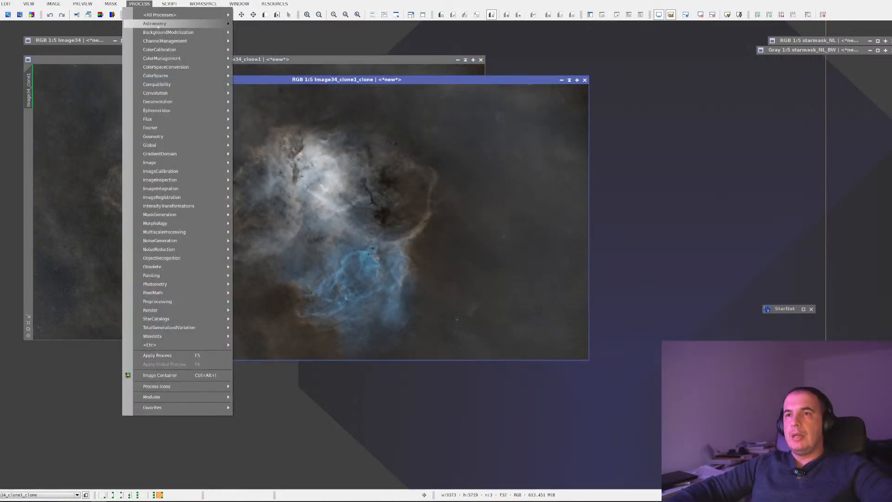
mouse_move(161, 16)
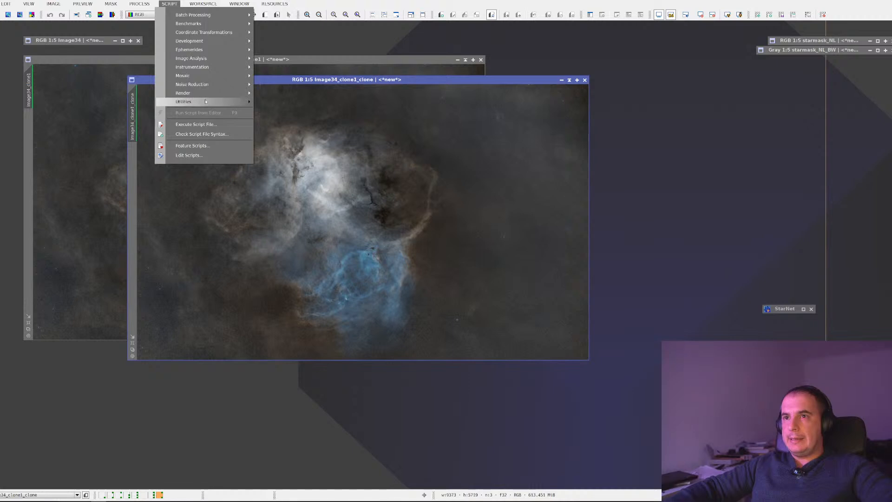
mouse_move(200, 101)
left_click(298, 215)
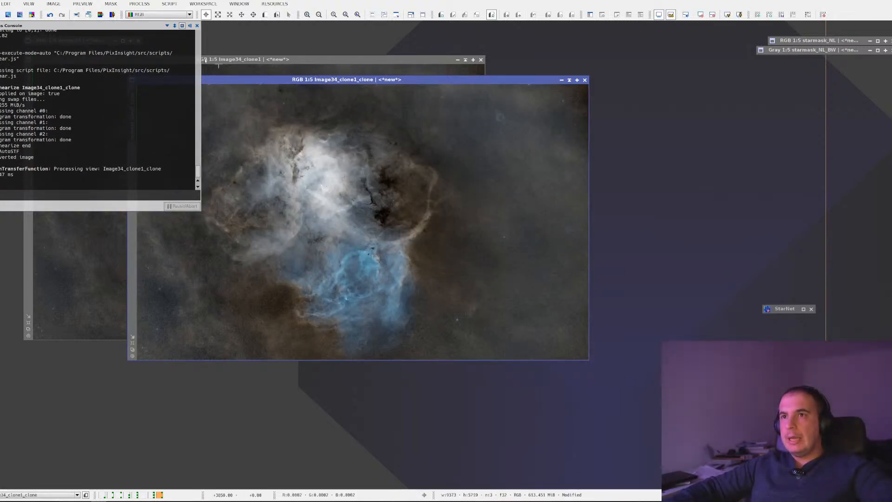
Step: Extract the lightness of Image34_clone1_clone, close that colour duplicate without saving, and move the grayscale result aside
left_click(100, 15)
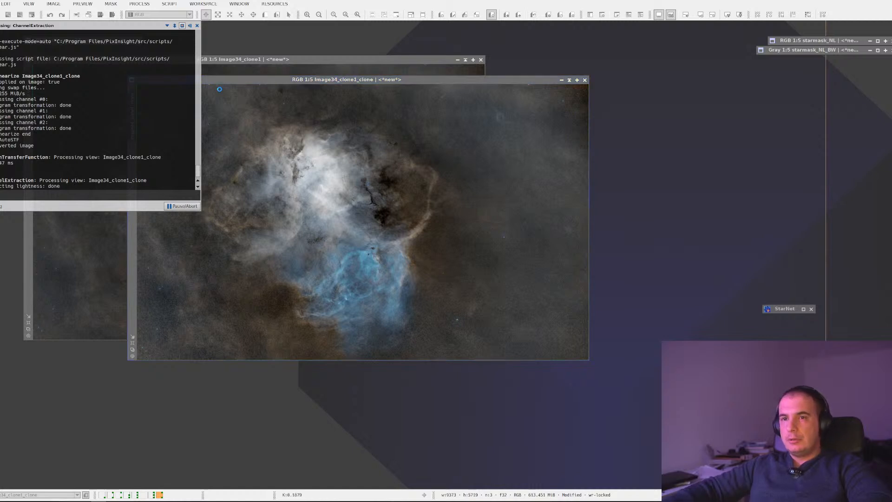
left_click(584, 80)
left_click(419, 265)
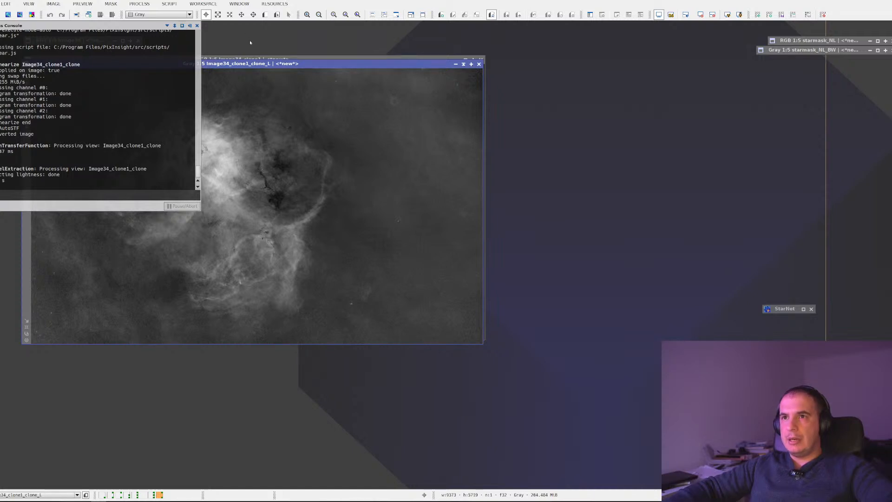
left_click_drag(254, 61, 432, 104)
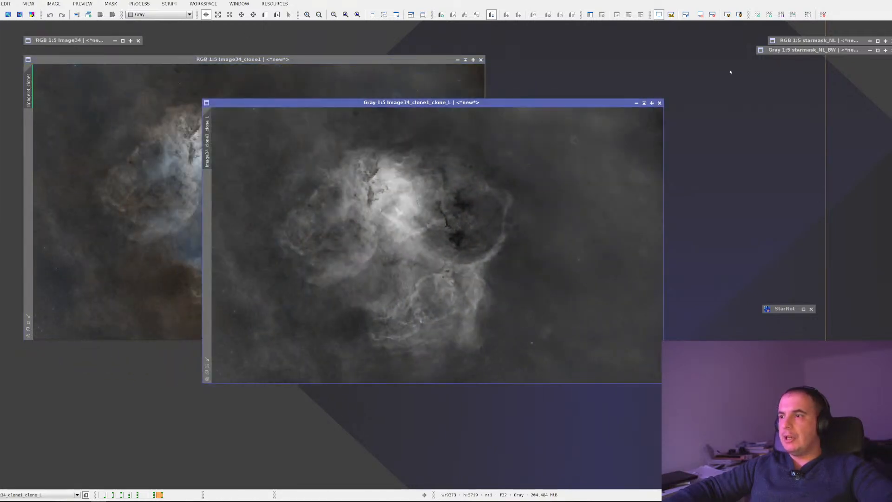
Step: Create a blank black grayscale image with the same dimensions as Image34_clone1_clone_L, 9373 by 5719 pixels
left_click(62, 7)
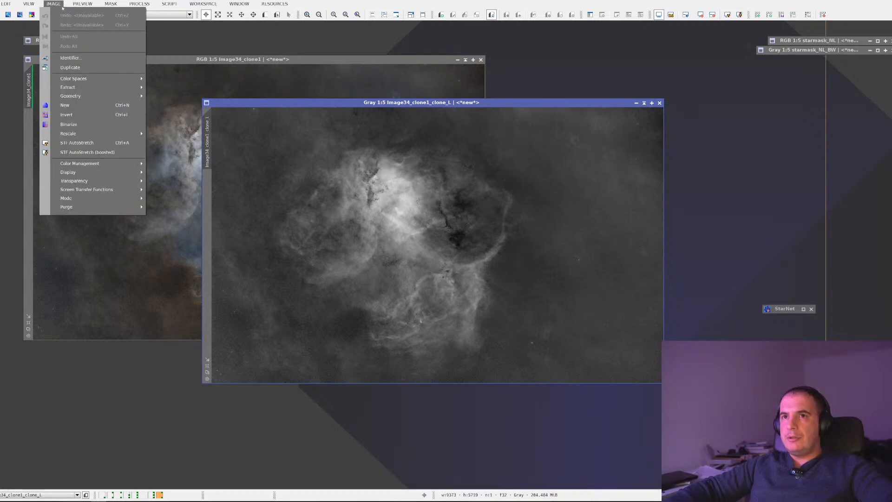
left_click(70, 105)
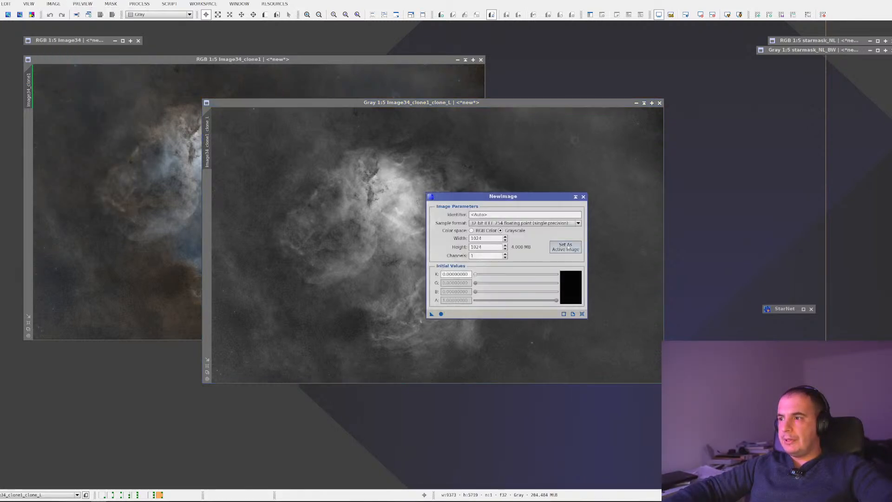
left_click(566, 248)
left_click(442, 314)
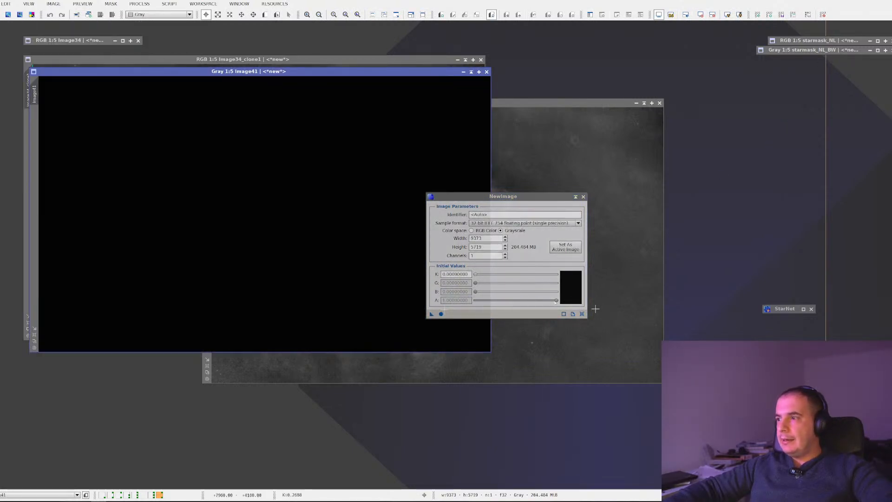
left_click(584, 196)
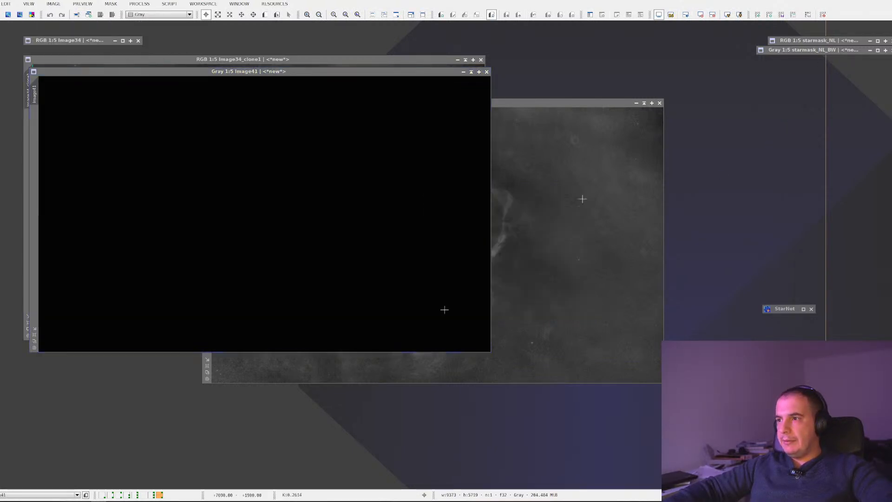
Step: Replace the PixelMath expression with Image34_clone1_clone_L-starmask_NL_BW and apply it to the blank grayscale image
left_click(139, 4)
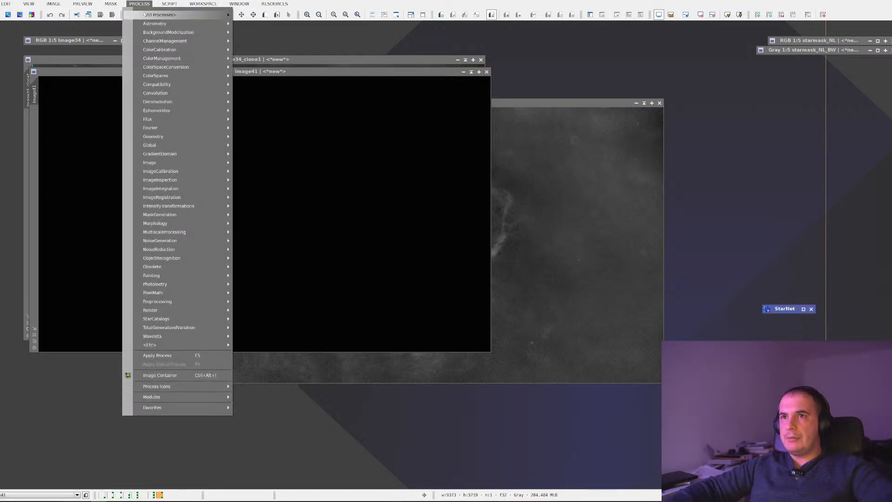
mouse_move(176, 15)
left_click(354, 231)
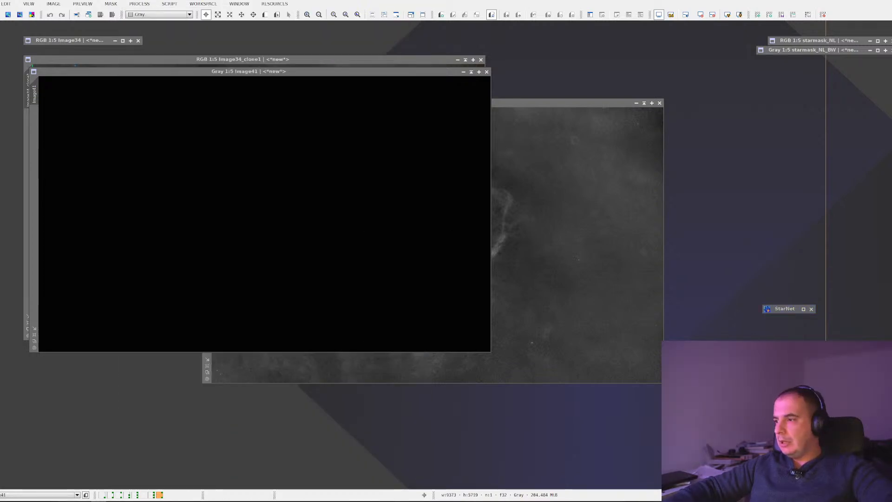
triple_click(286, 153)
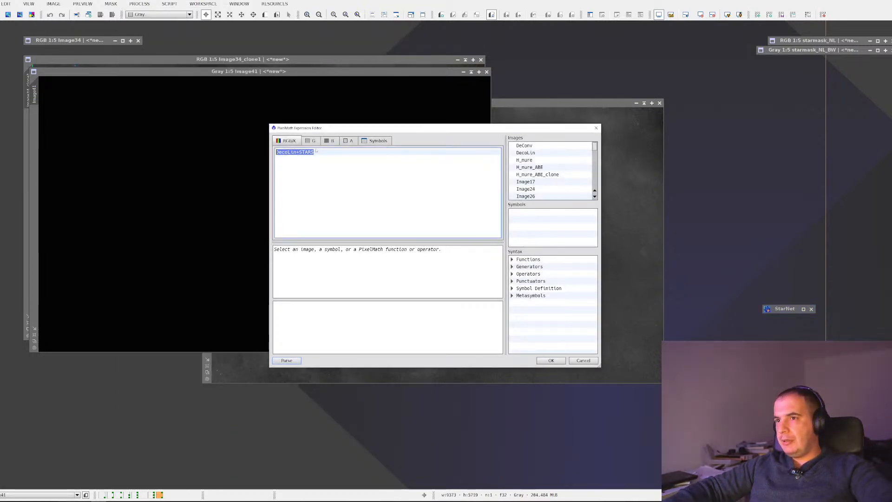
key("BackSpace")
scroll(579, 176, "down", 3)
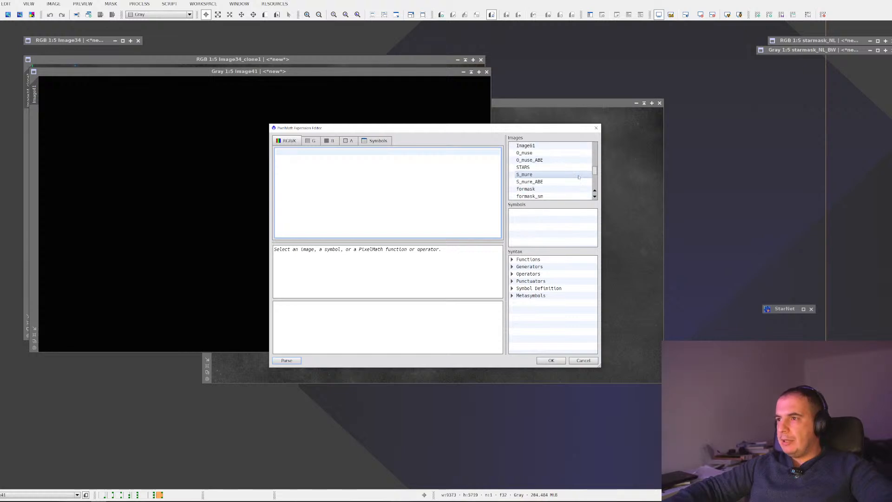
scroll(579, 177, "down", 5)
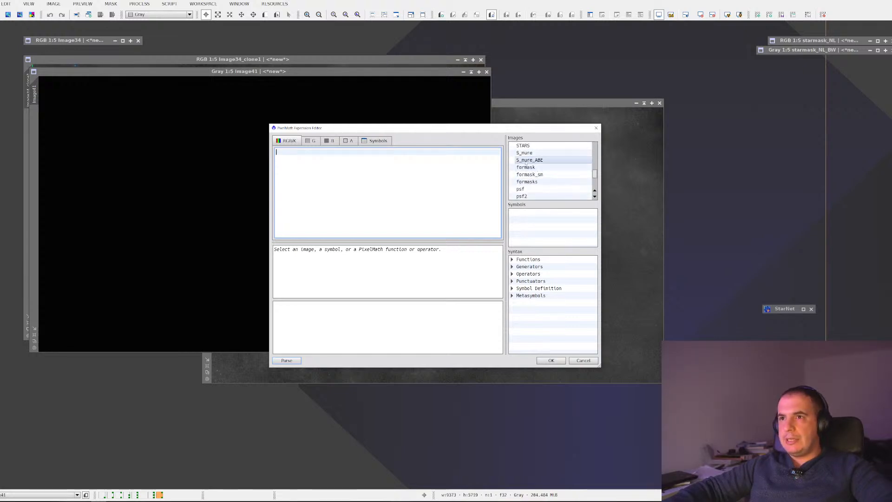
scroll(562, 177, "down", 5)
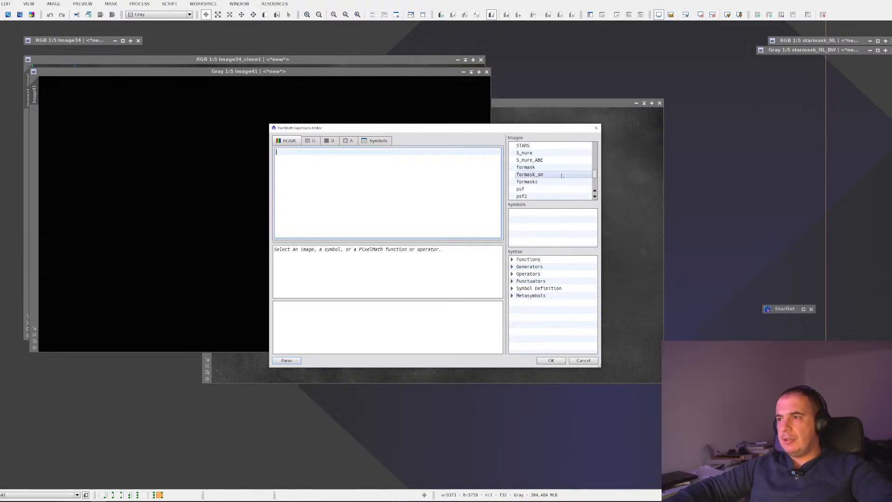
scroll(562, 176, "up", 8)
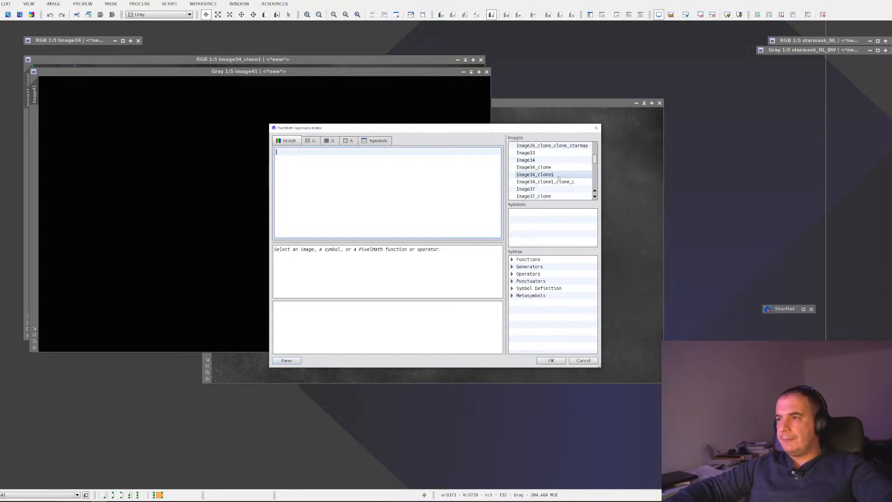
double_click(557, 182)
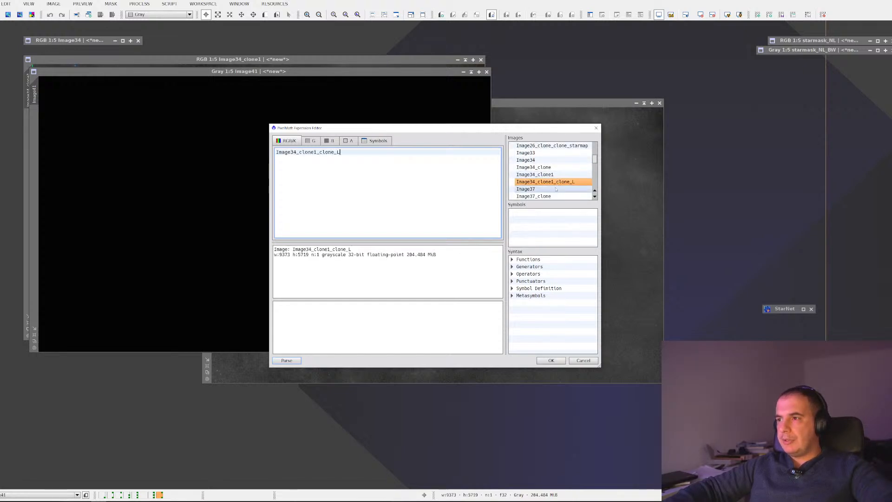
type("-")
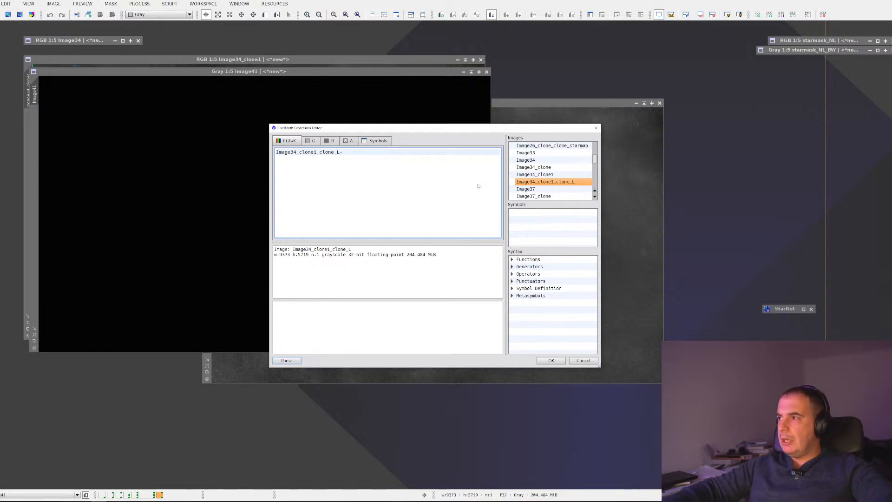
scroll(537, 196, "down", 5)
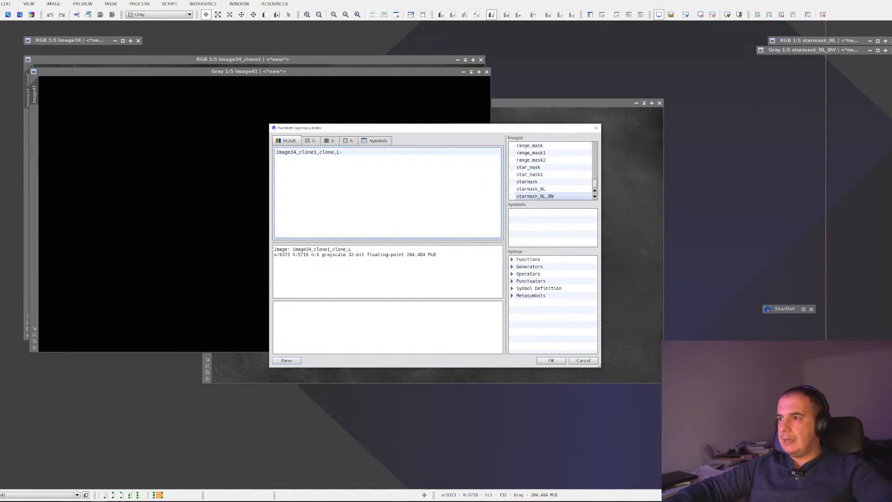
double_click(538, 196)
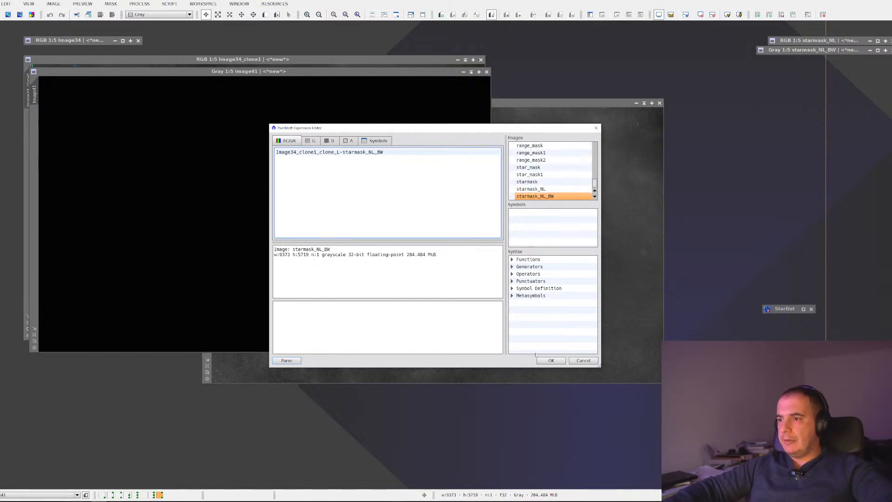
left_click(550, 360)
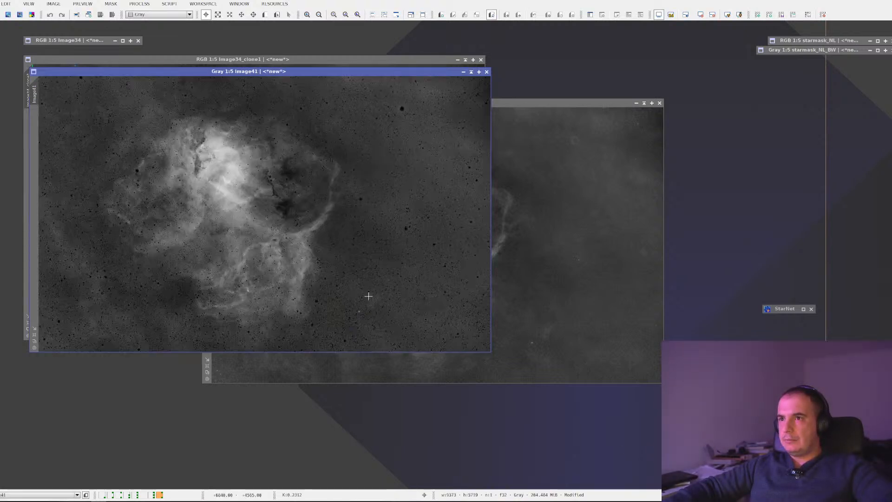
Step: Examine the star holes in Image41 up close and compare it with Image34_clone1_clone_L by moving the two windows apart
scroll(340, 220, "up", 3)
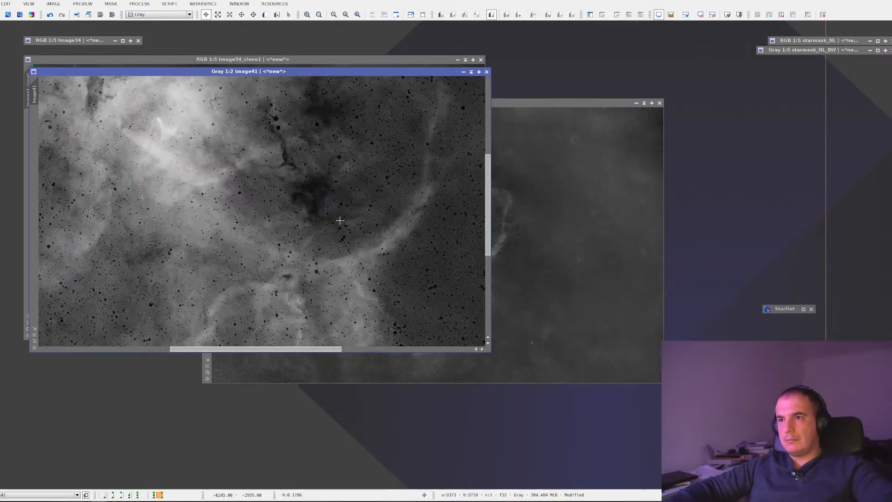
scroll(340, 220, "down", 2)
scroll(339, 220, "down", 1)
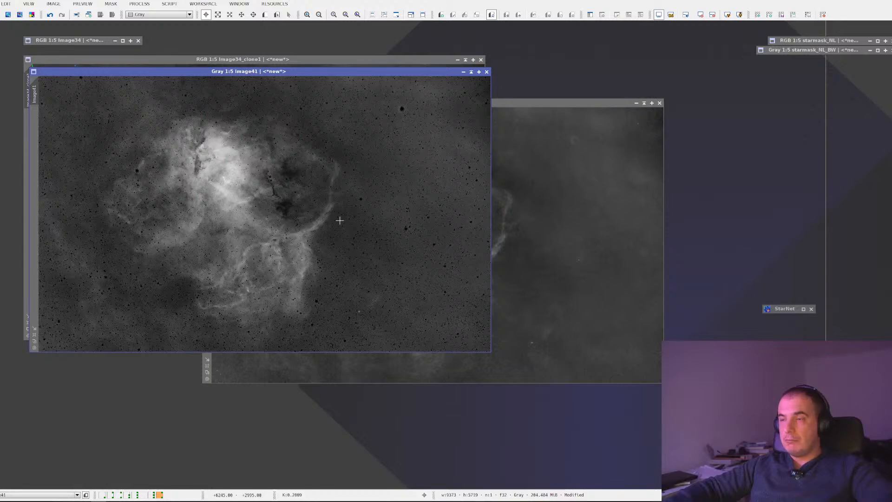
left_click_drag(289, 74, 499, 159)
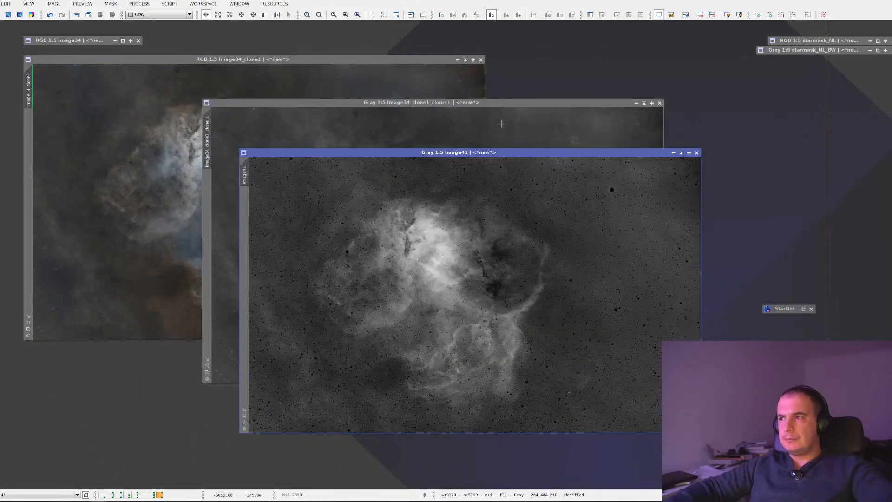
left_click_drag(513, 107, 341, 99)
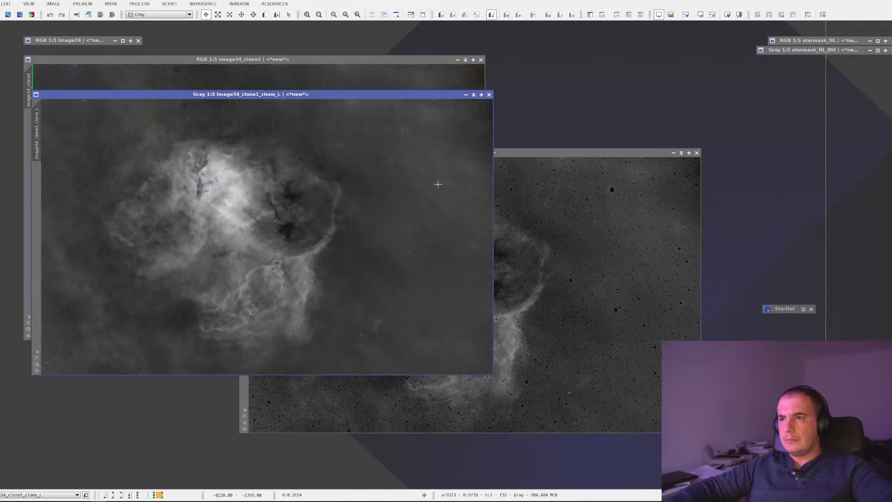
left_click(604, 155)
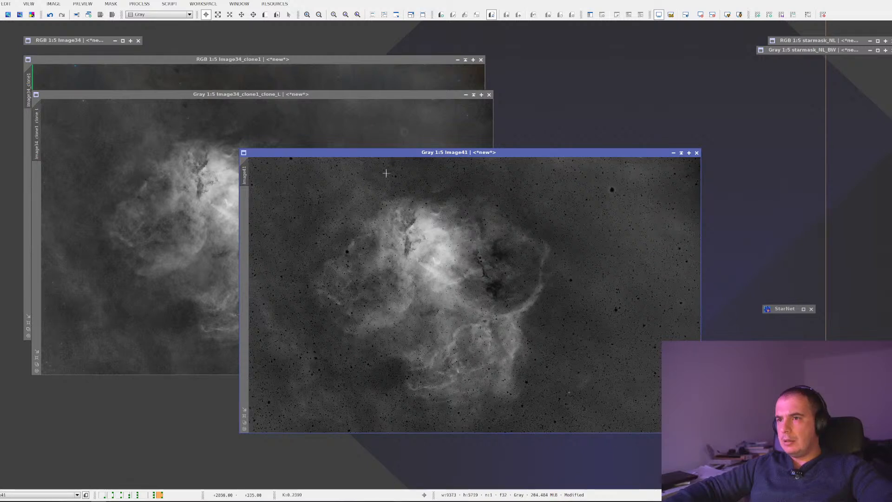
scroll(380, 182, "up", 3)
scroll(381, 182, "up", 1)
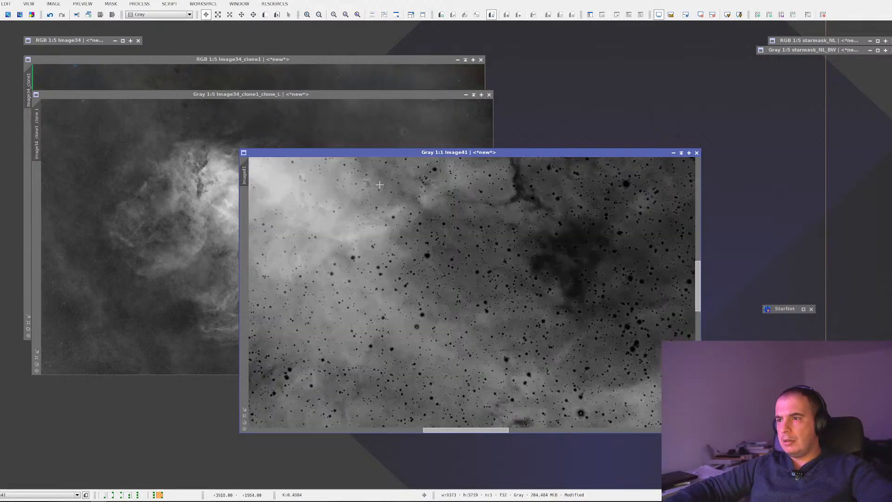
scroll(379, 183, "down", 2)
scroll(380, 184, "down", 3)
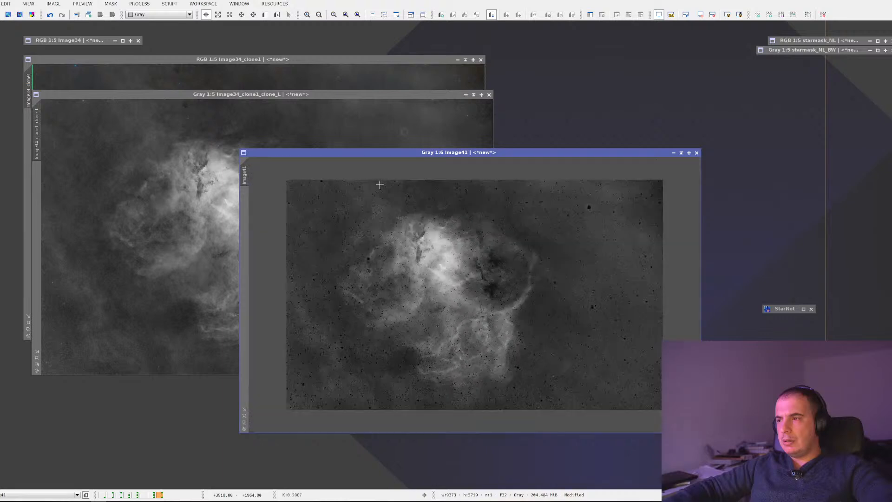
Step: Close Image41 and Image34_clone1_clone_L, discarding their unsaved pixel data
left_click(697, 153)
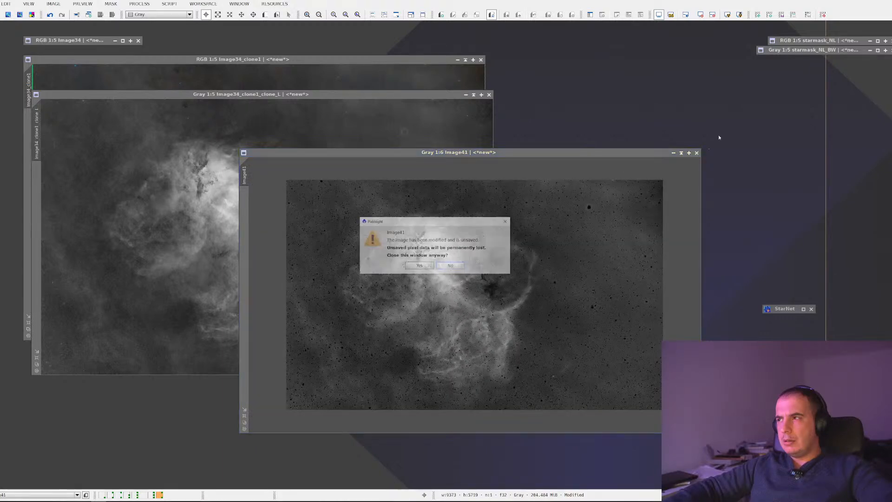
left_click(432, 266)
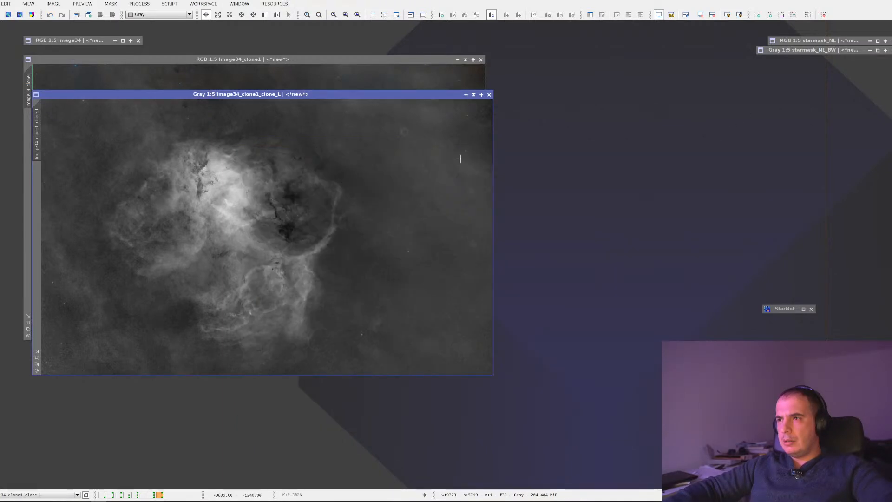
left_click(490, 95)
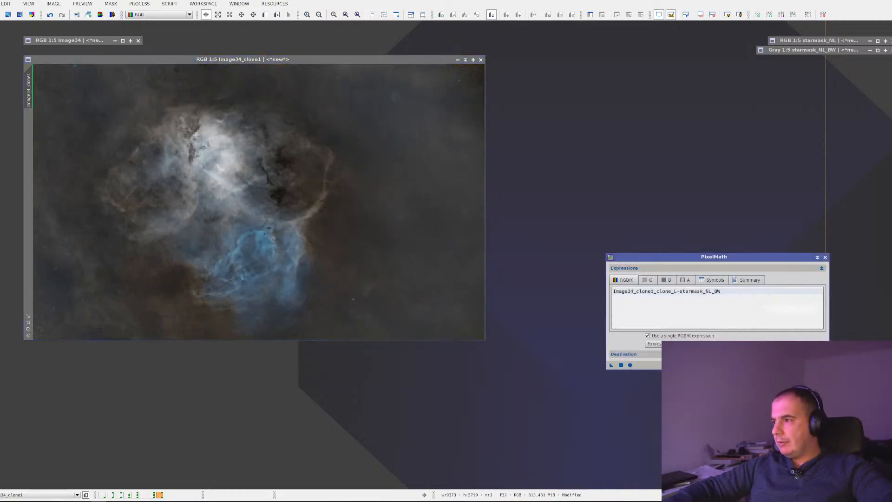
Step: Restore Image34_clone, extract its lightness, and rename the extracted grayscale image starnet_NL_BW
double_click(743, 419)
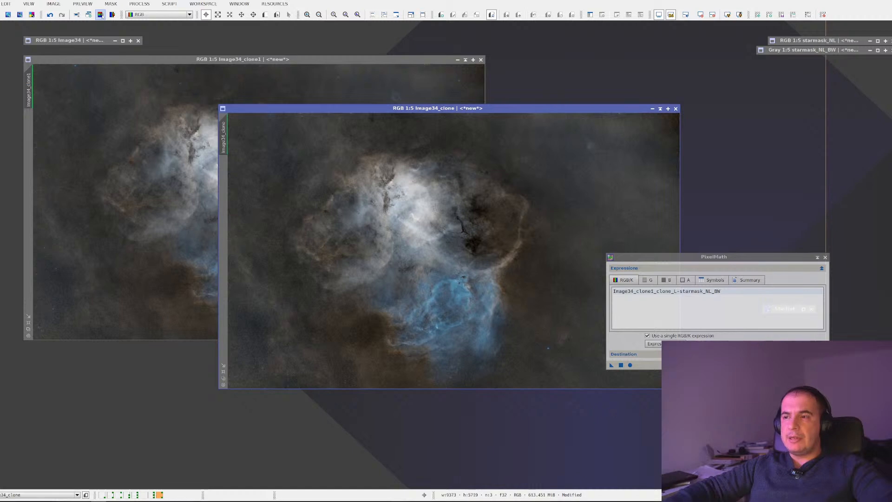
left_click(101, 15)
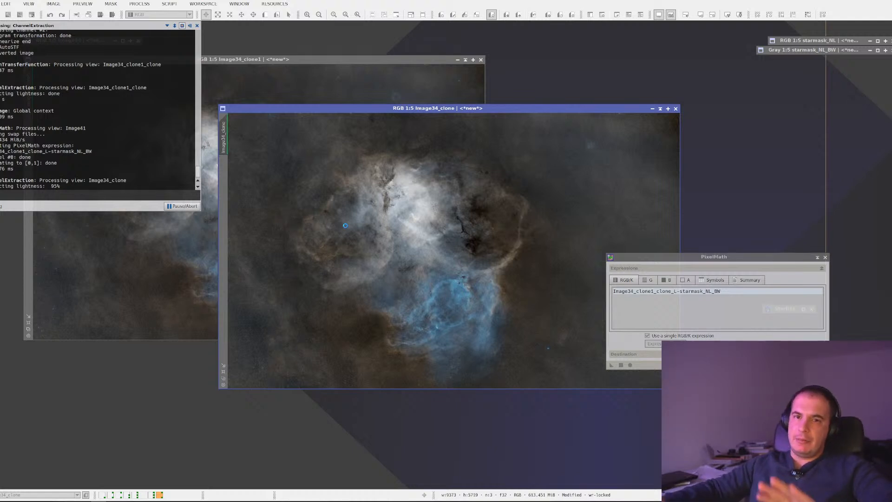
right_click(315, 169)
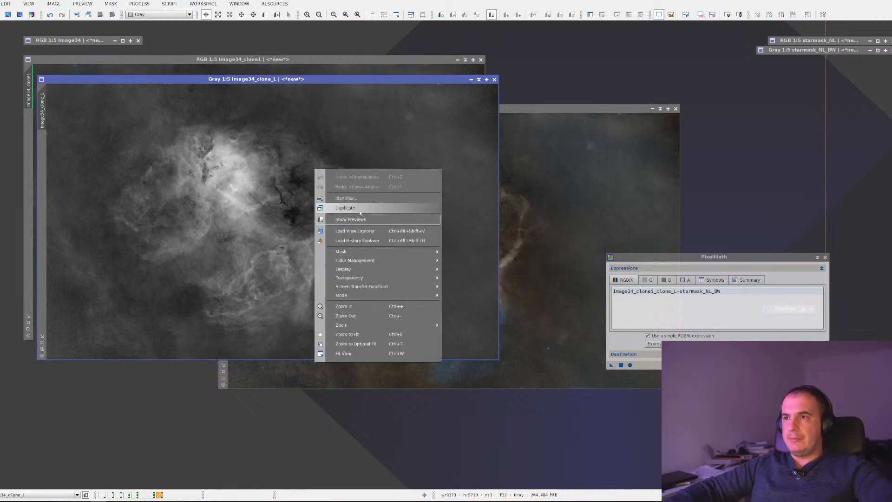
left_click(373, 202)
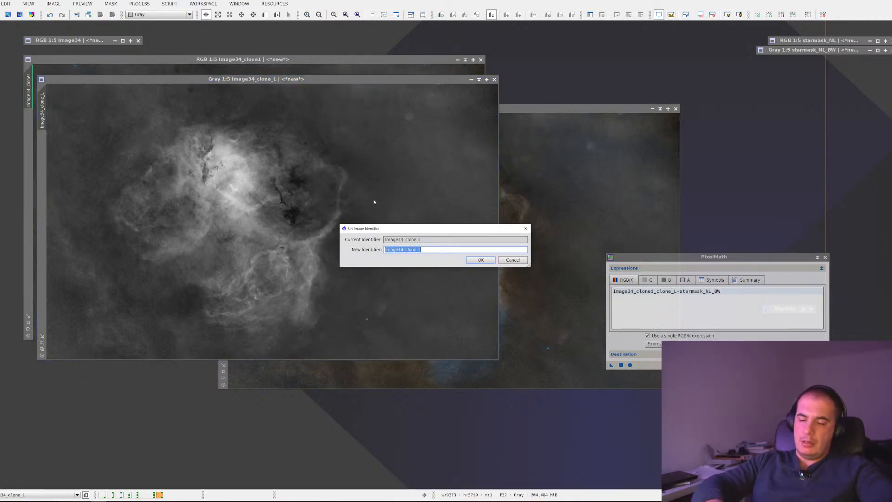
key("BackSpace")
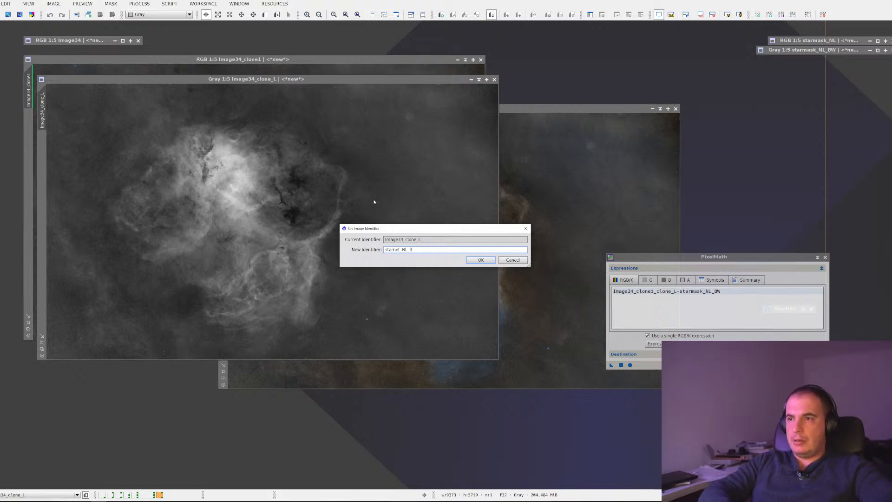
type("starnet_NL_BW")
key("Return")
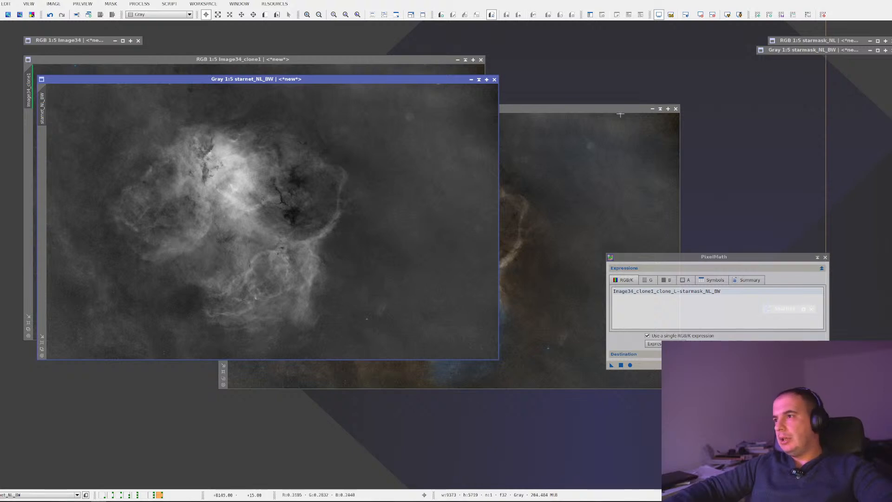
Step: Tuck away Image34_clone, then create a blank grayscale image matching starnet_NL_BW's dimensions and move it clear of that window
left_click(660, 110)
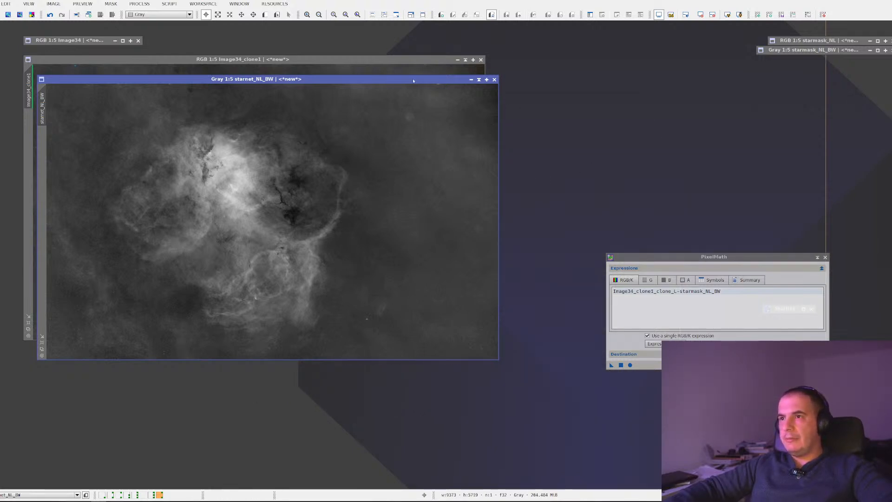
left_click(91, 5)
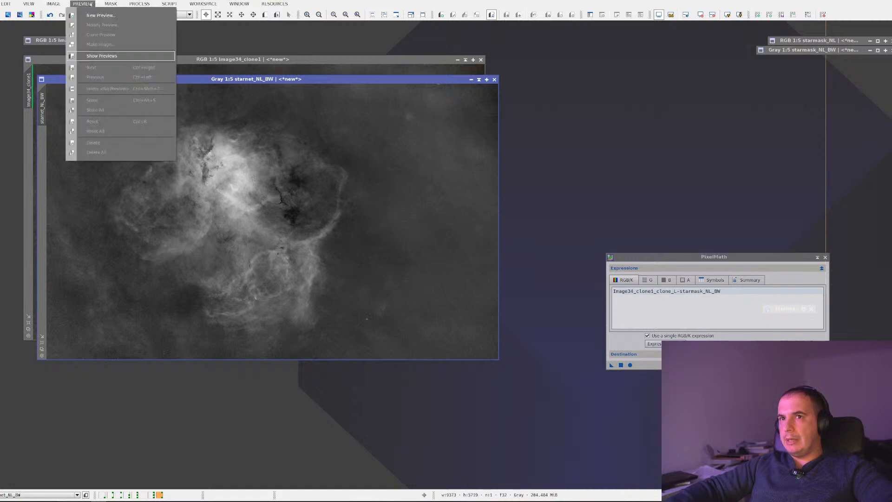
left_click(102, 110)
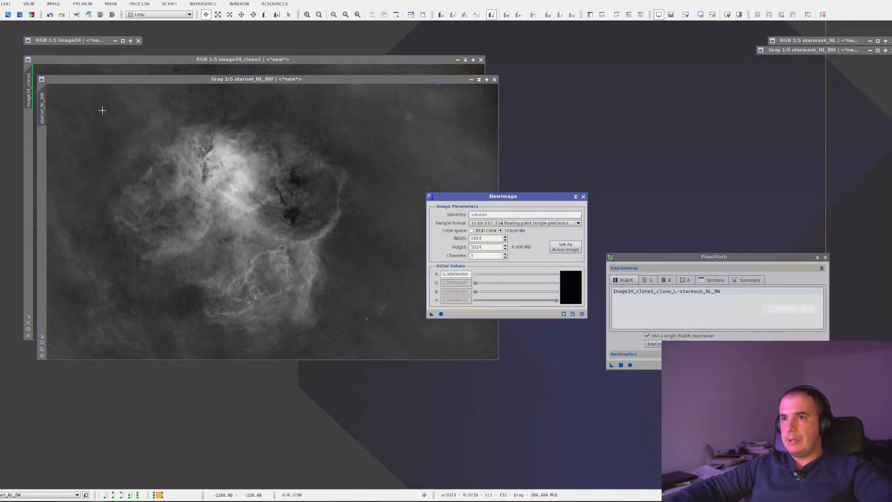
left_click(562, 247)
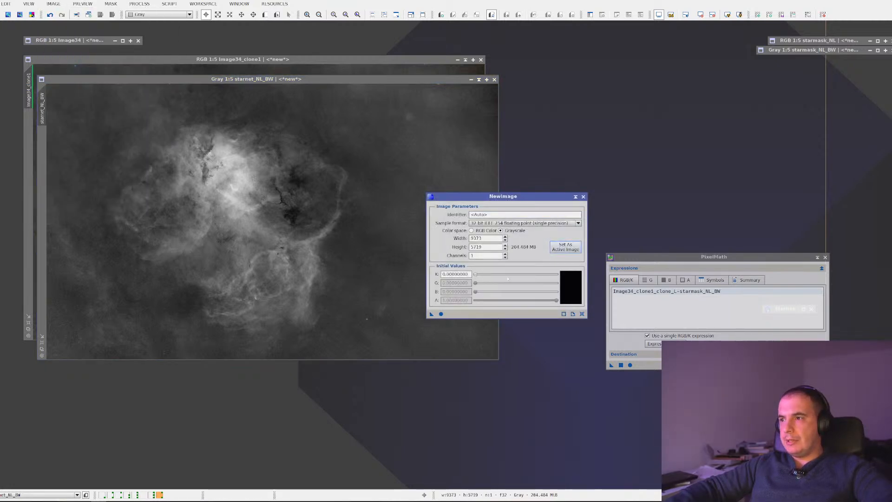
left_click(441, 313)
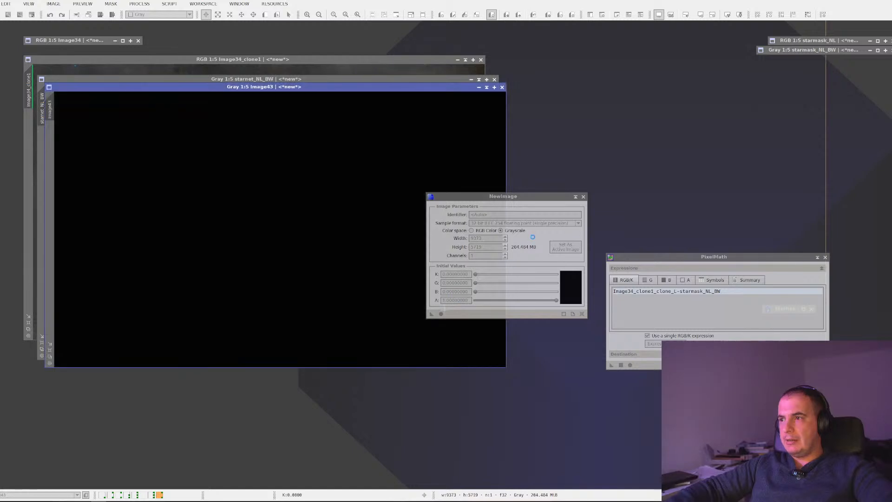
left_click(583, 197)
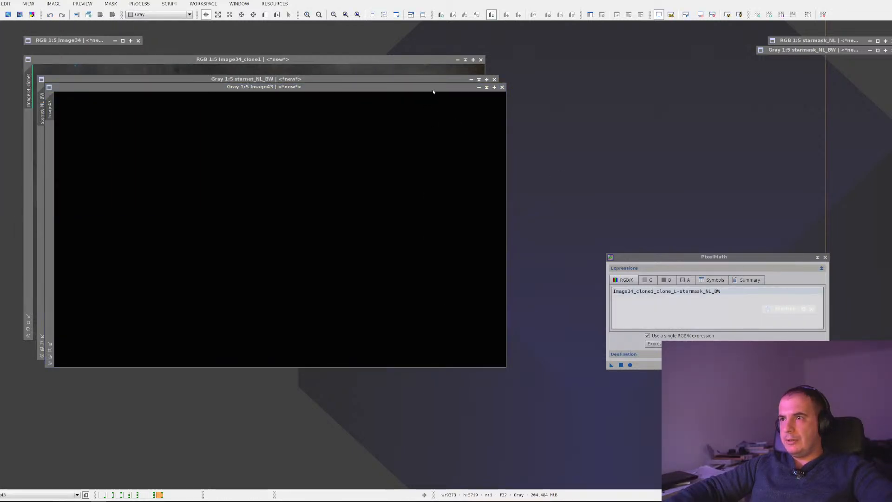
left_click_drag(434, 88, 451, 174)
Step: Replace the PixelMath expression with starnet_NL_BW-starmask_NL_BW and apply it to the blank Image43
left_click(689, 301)
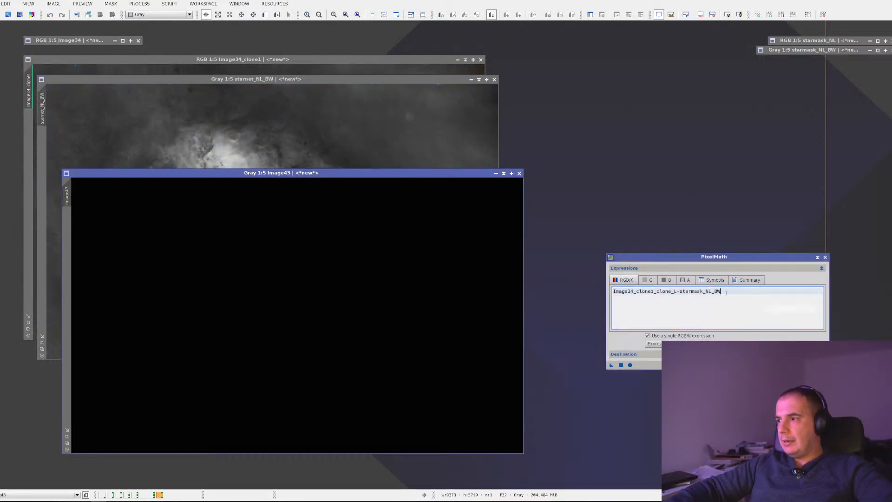
key("ctrl+a")
key("Delete")
left_click(653, 344)
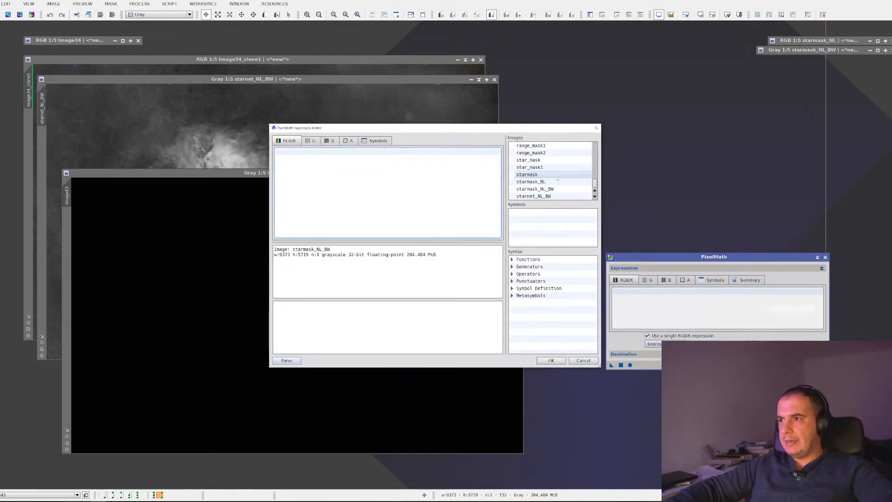
double_click(534, 197)
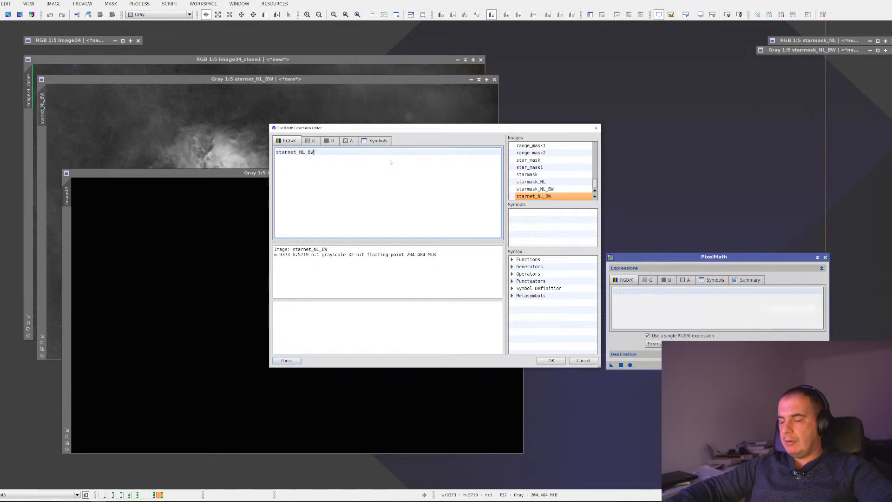
type("-")
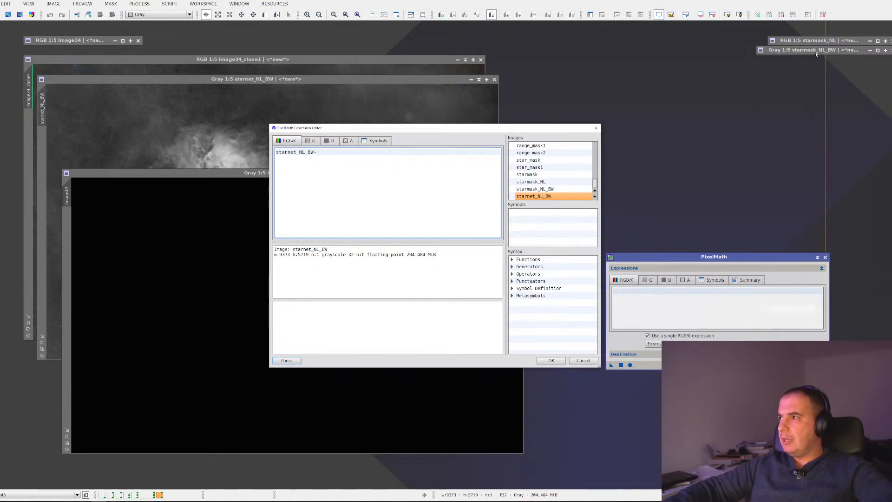
double_click(535, 189)
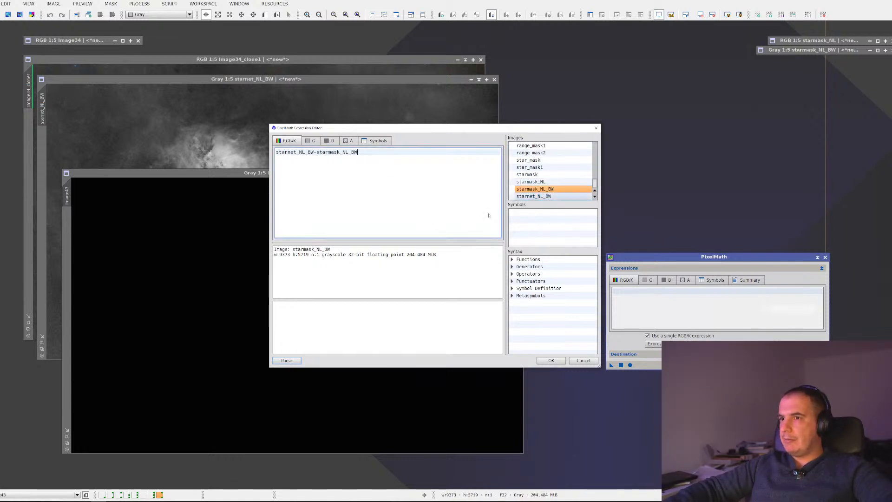
left_click(551, 360)
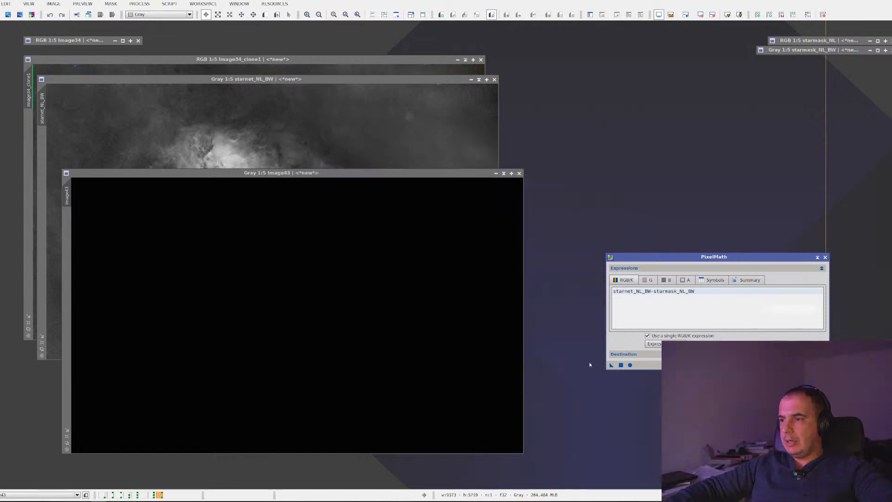
left_click_drag(494, 355, 408, 345)
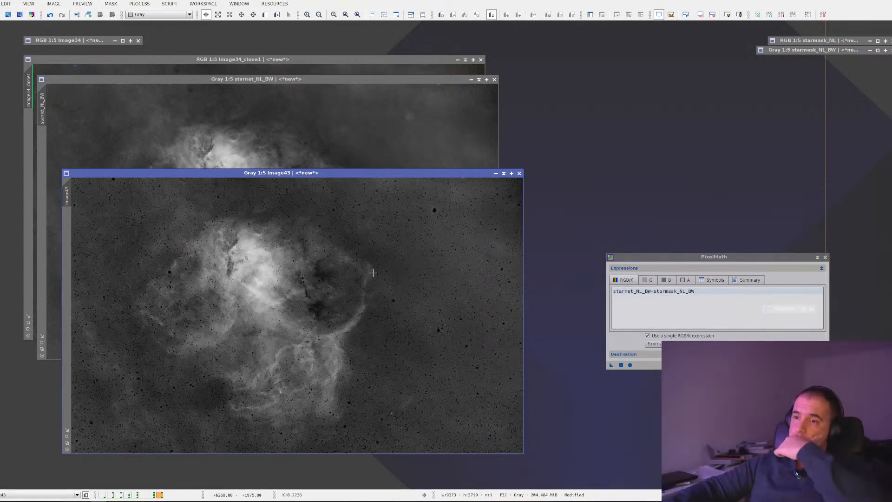
Step: Inspect the star holes in Image43 up close and close the image, discarding its unsaved pixel data
scroll(373, 273, "up", 3)
scroll(374, 273, "down", 2)
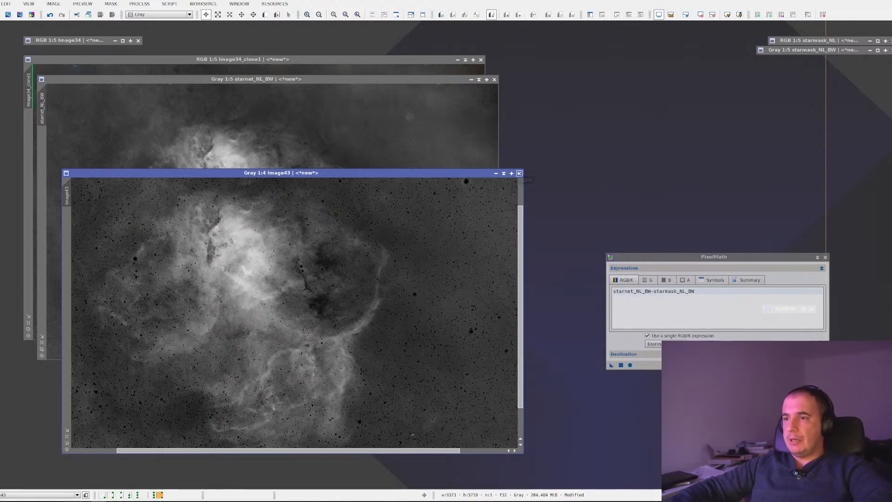
left_click(520, 173)
left_click(419, 266)
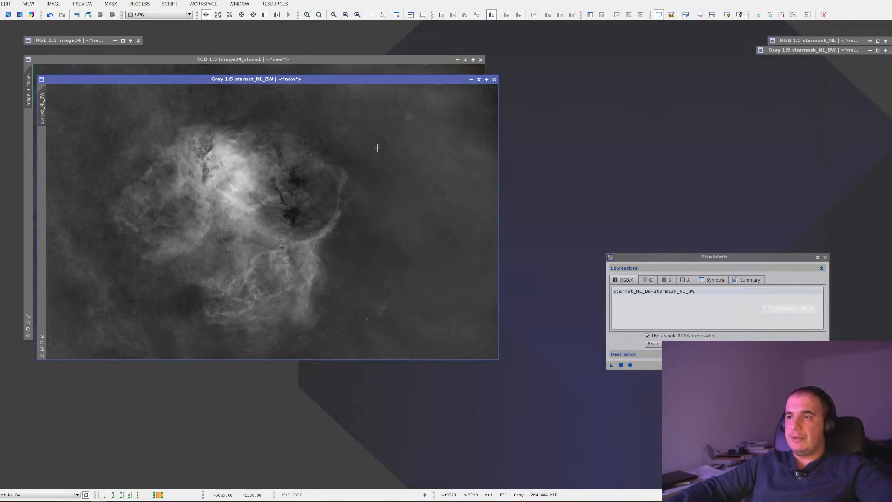
Step: Preview a HistogramTransformation on starnet_NL_BW in real time with shadows at about 0.32 and midtones at about 0.31
left_click_drag(258, 79, 345, 107)
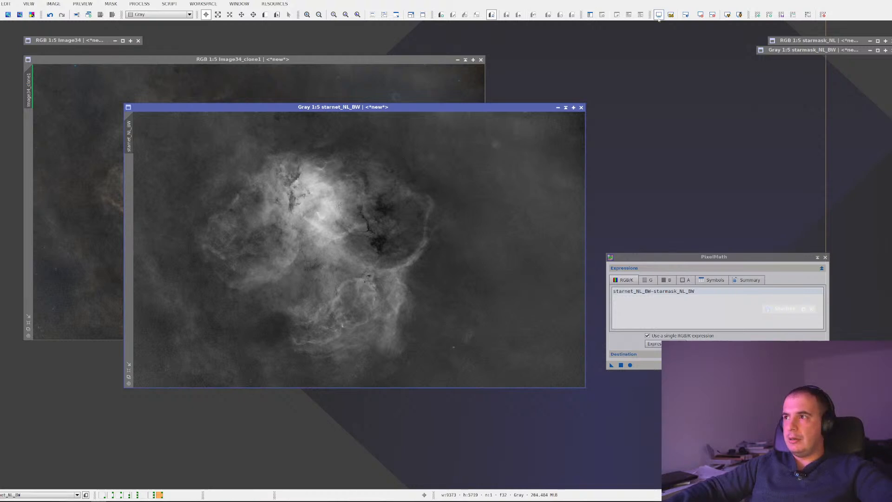
left_click(135, 4)
left_click(135, 4)
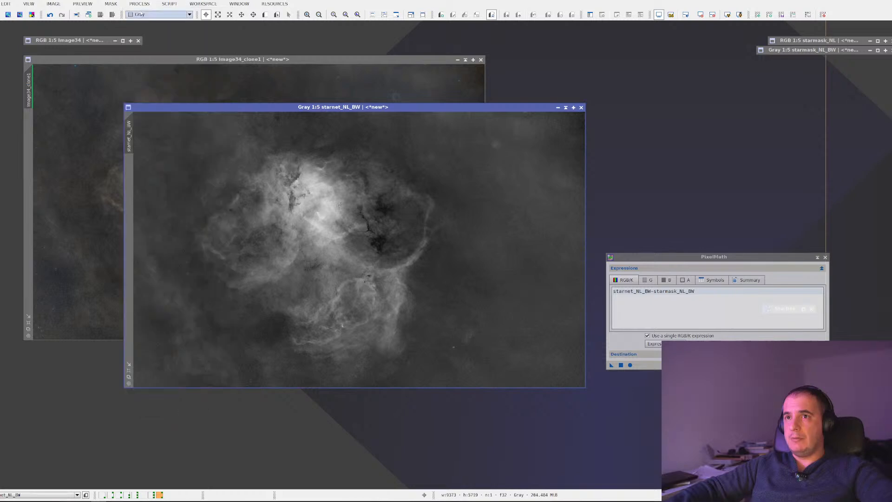
left_click(138, 5)
mouse_move(145, 15)
left_click(356, 10)
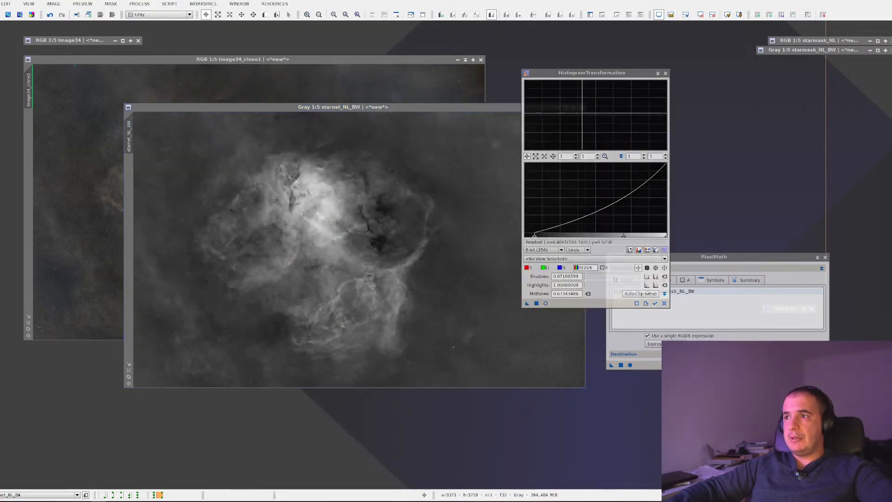
left_click(547, 303)
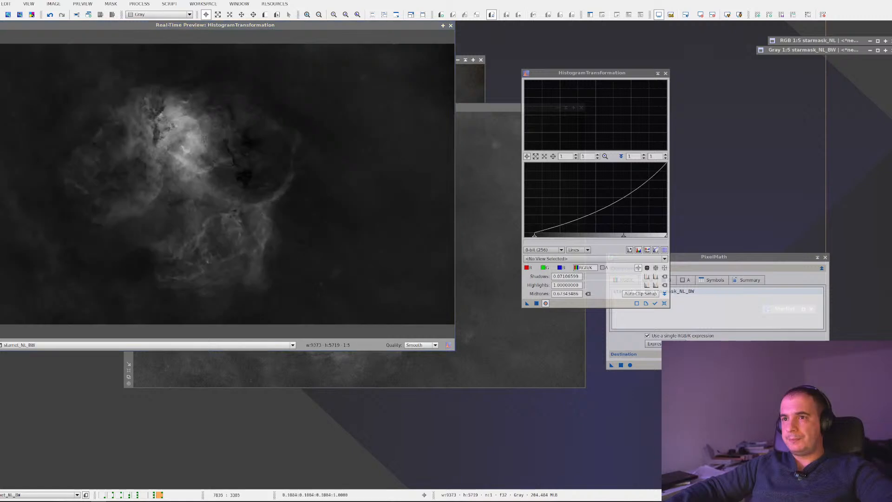
left_click_drag(538, 238, 570, 238)
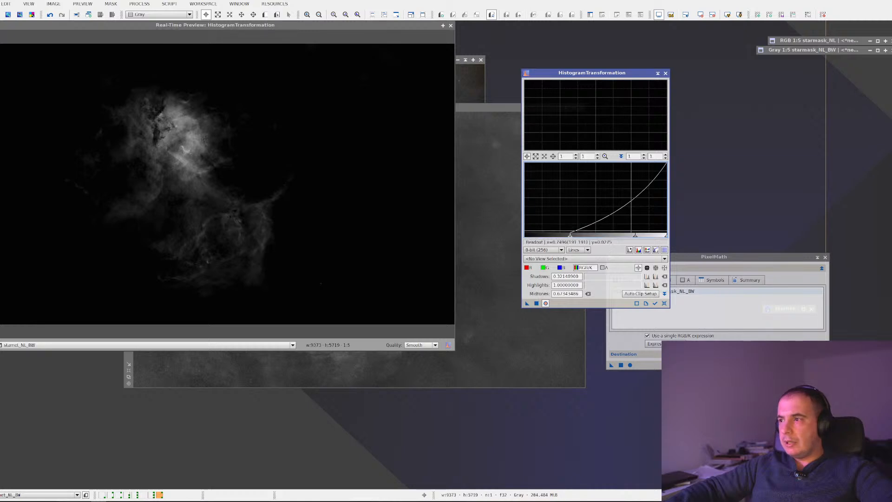
left_click_drag(636, 238, 601, 244)
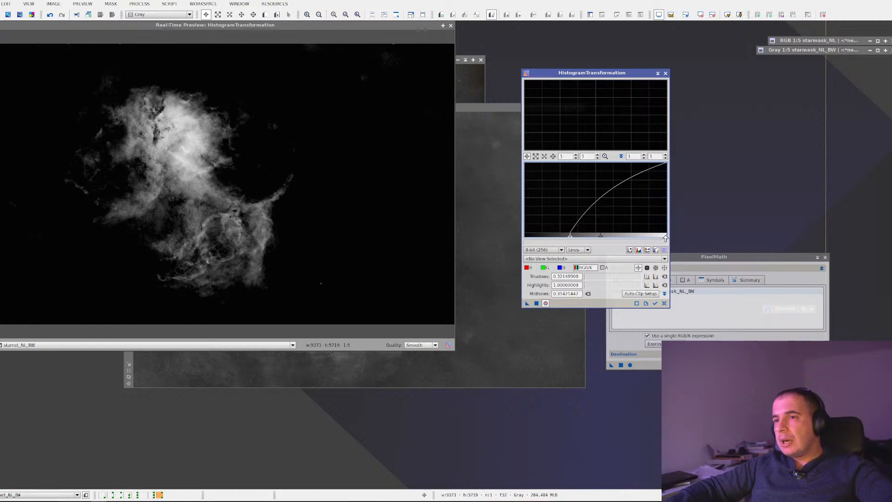
Step: Lower the highlights to about 0.85, apply the histogram transformation to starnet_NL_BW, and close the real-time preview
left_click_drag(665, 238, 646, 238)
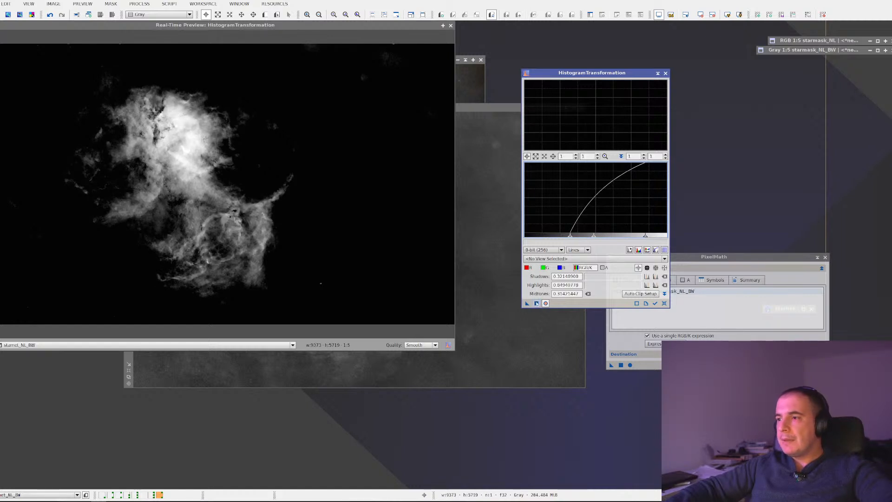
left_click(537, 304)
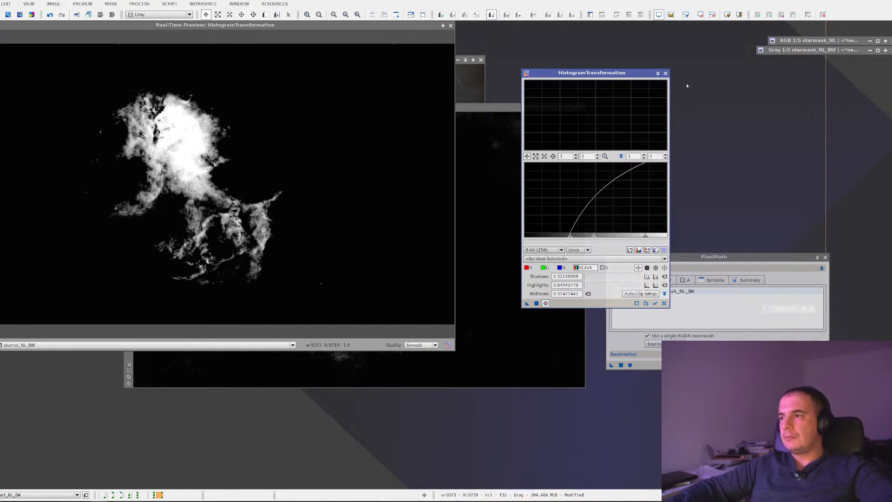
left_click(666, 74)
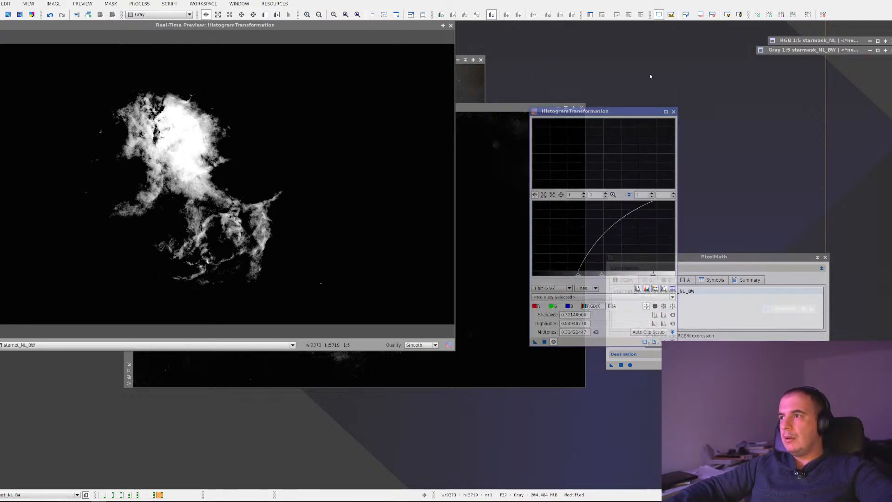
left_click(451, 26)
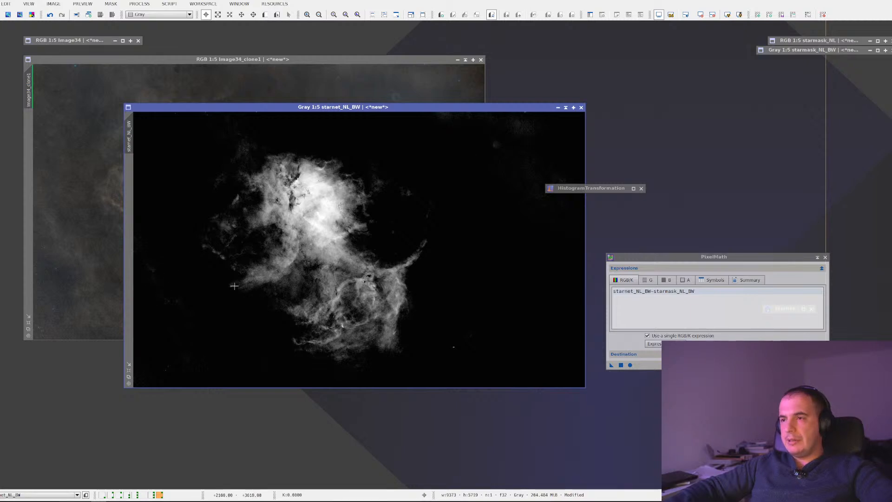
Step: Apply a second HistogramTransformation to starnet_NL_BW with shadows and midtones each lowered to about 0.2, checking it in the real-time preview
left_click(140, 4)
mouse_move(220, 17)
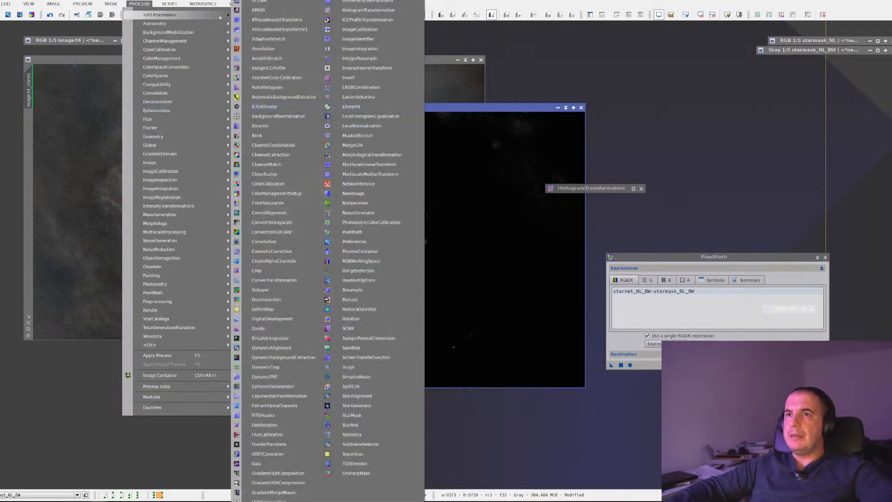
left_click(369, 10)
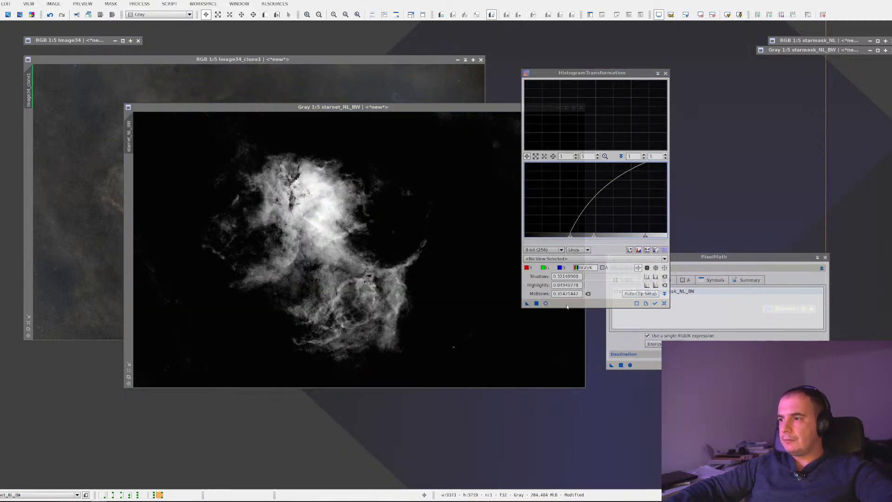
left_click(545, 303)
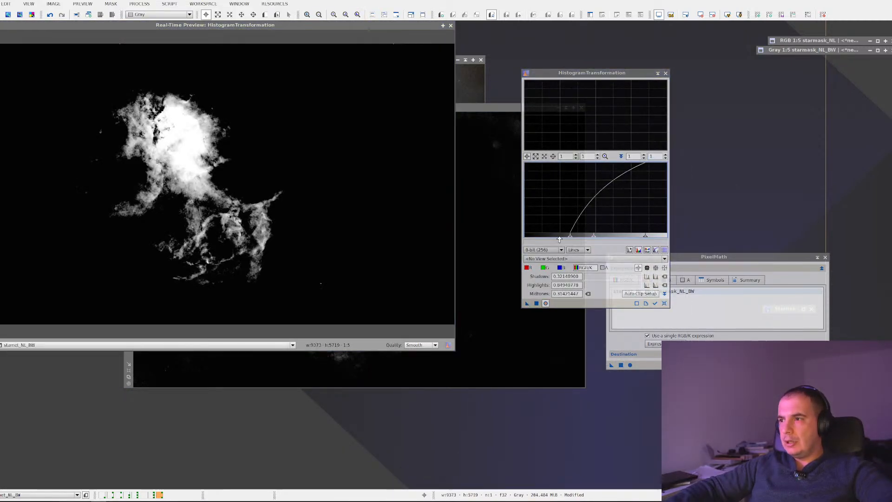
mouse_move(560, 239)
left_mouse_down()
mouse_move(538, 238)
mouse_move(599, 238)
mouse_move(571, 238)
left_mouse_up()
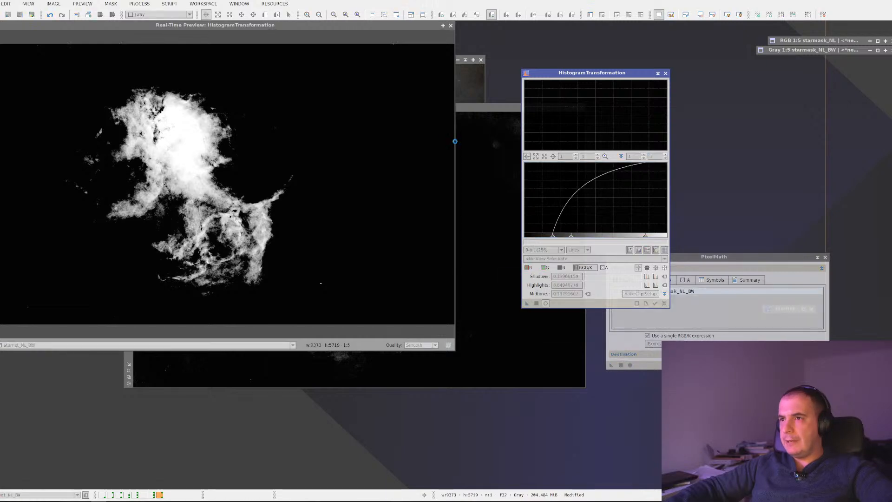
left_click(451, 25)
left_click(658, 73)
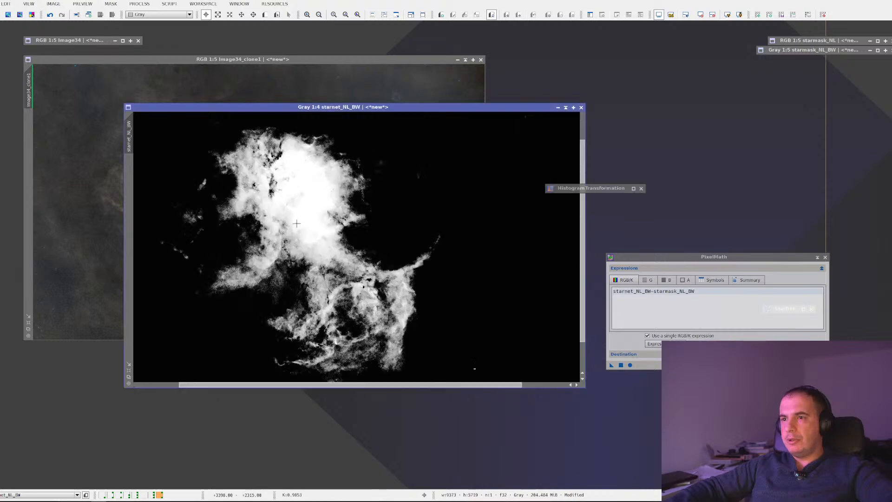
Step: Start a CloneStamp session on starnet_NL_BW and set a larger brush radius
scroll(296, 224, "up", 2)
scroll(288, 204, "down", 2)
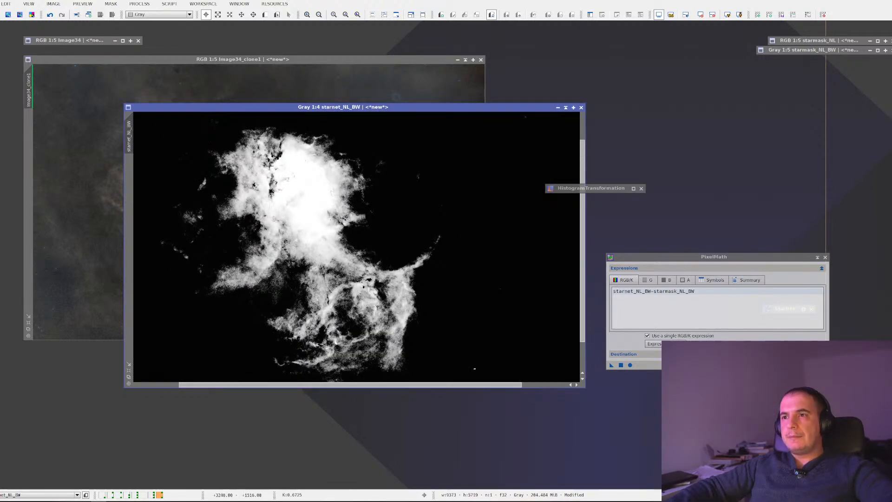
scroll(270, 166, "up", 1)
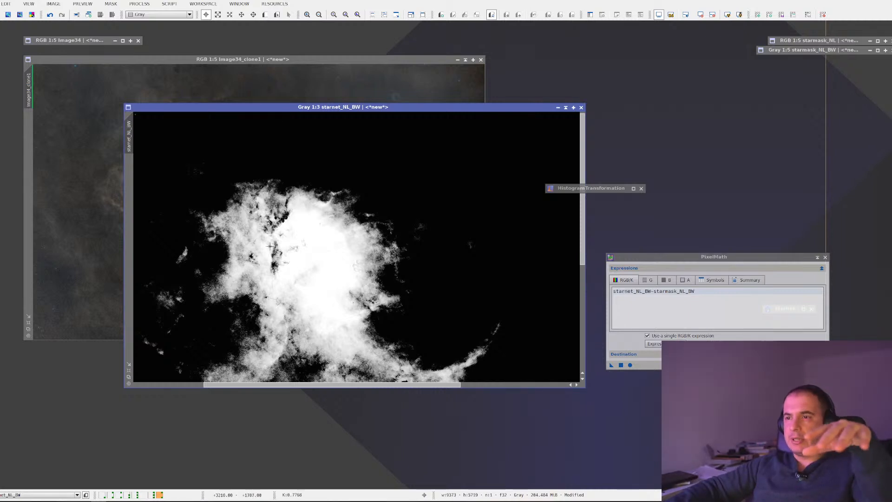
scroll(270, 246, "down", 1)
left_click(140, 4)
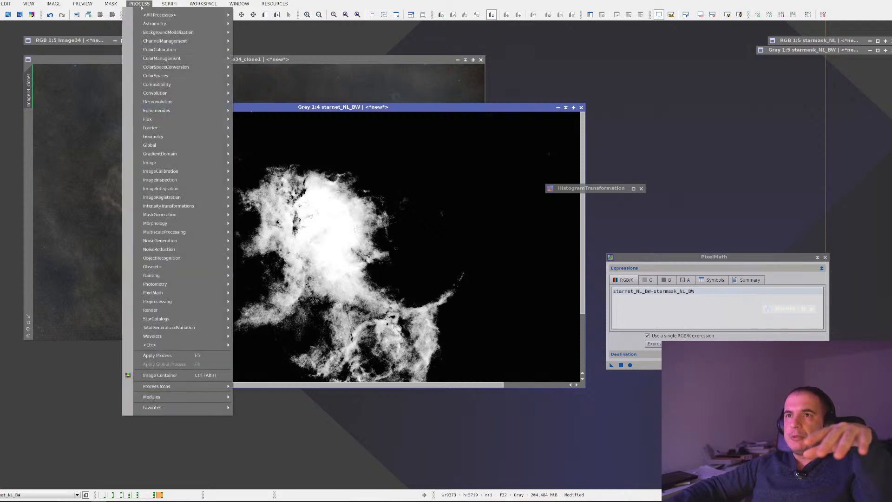
mouse_move(159, 14)
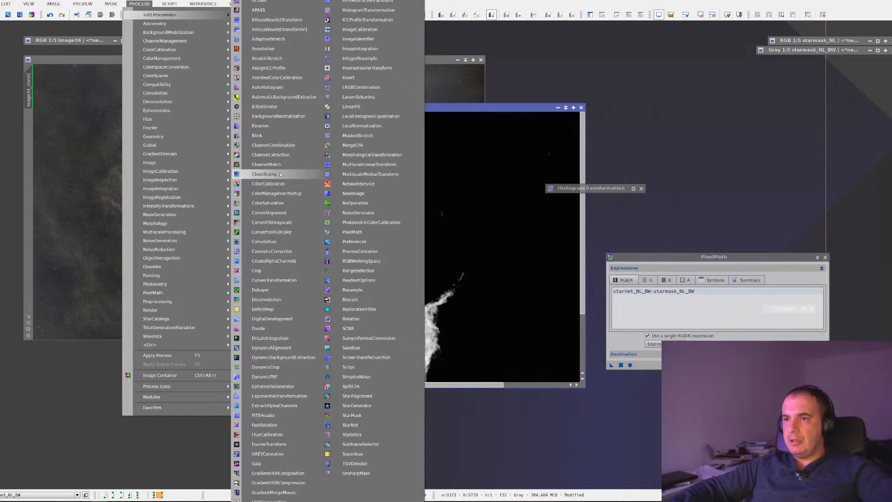
left_click(264, 174)
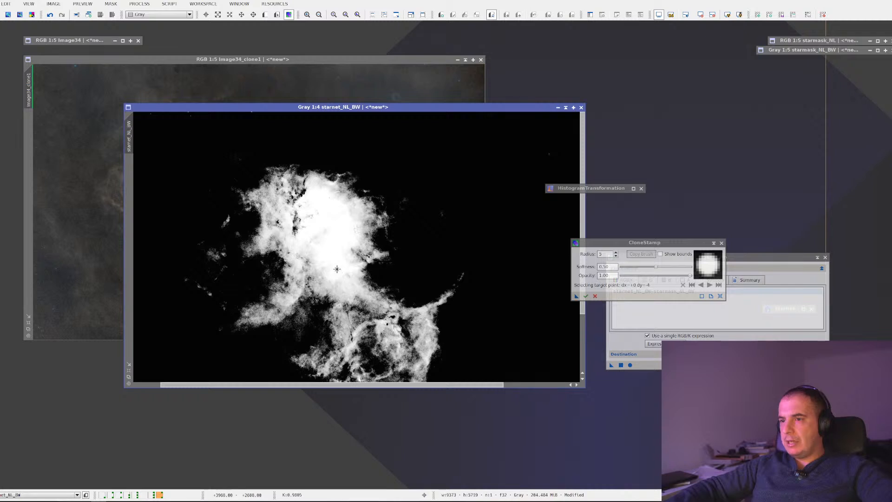
left_click(308, 226)
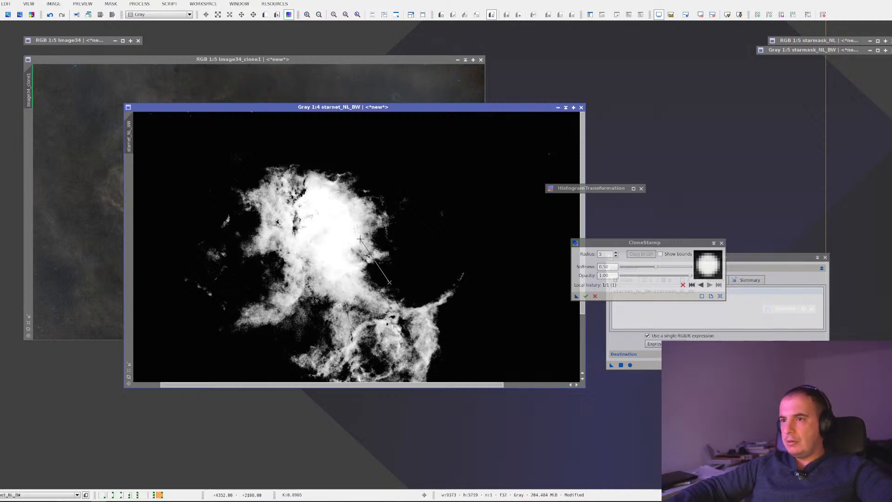
left_click_drag(606, 254, 576, 255)
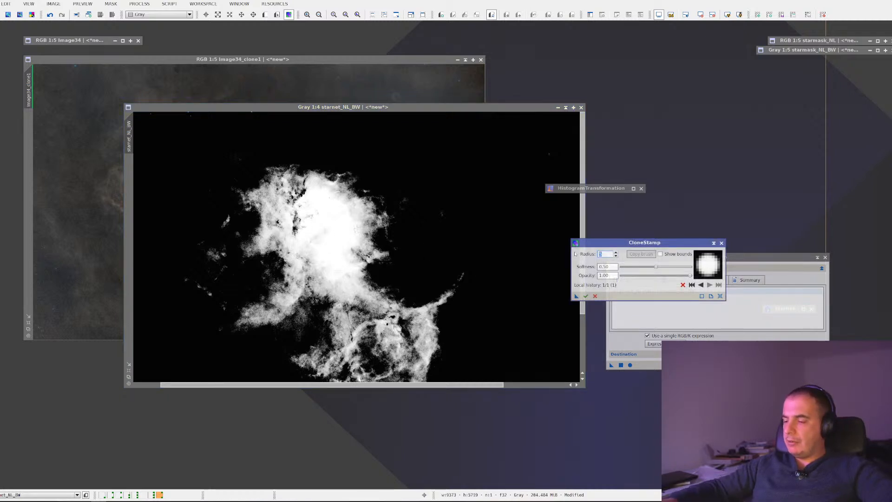
type("30")
key("Return")
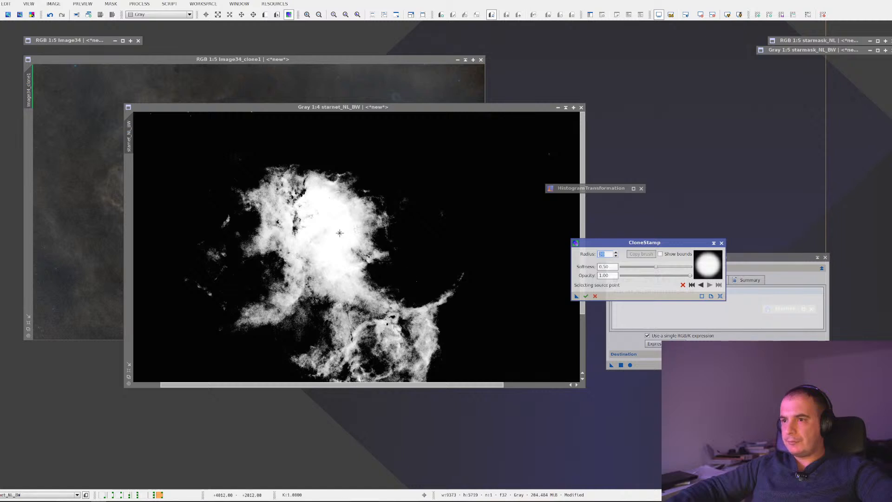
Step: Try to clone bright core pixels over the dark gaps in the upper nebula of starnet_NL_BW and discard the CloneStamp session
left_click(338, 232, "ctrl")
left_click(311, 216)
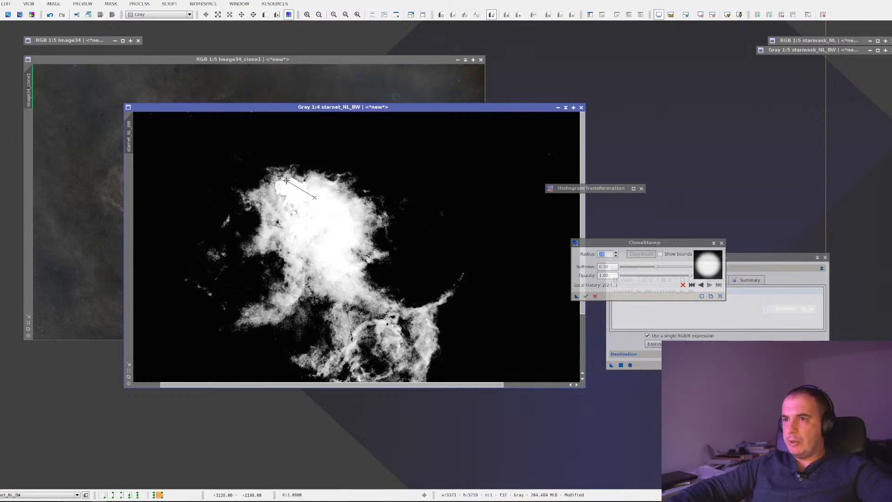
left_click(287, 209)
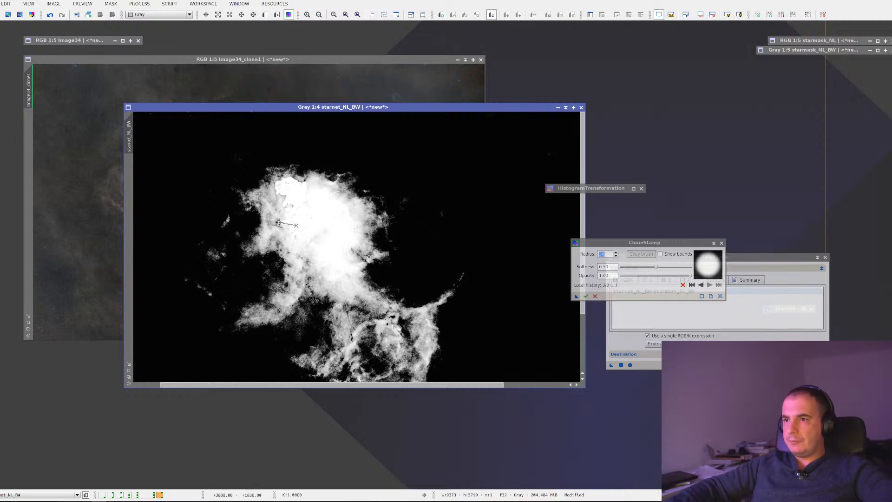
left_click_drag(284, 226, 289, 228)
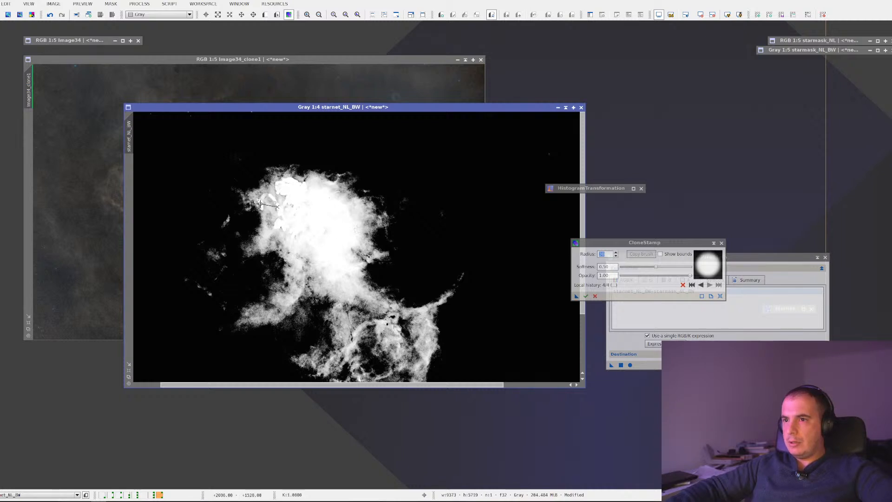
left_click(331, 213, "ctrl")
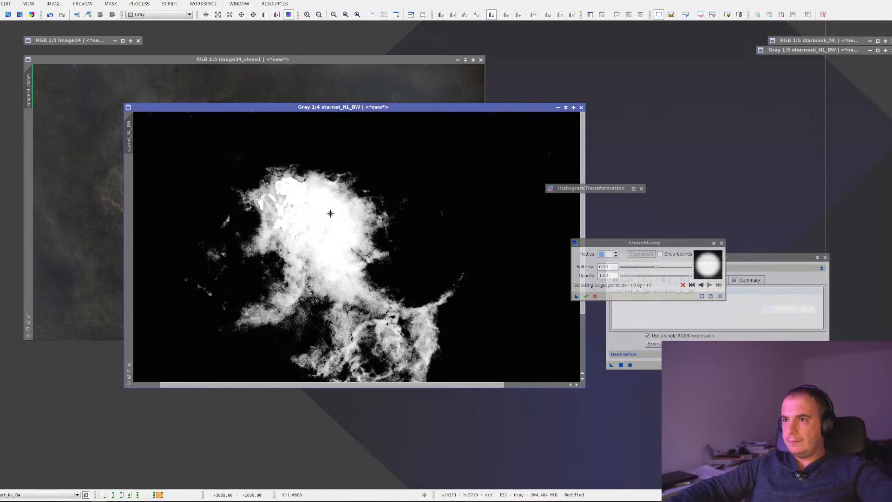
left_click(273, 201)
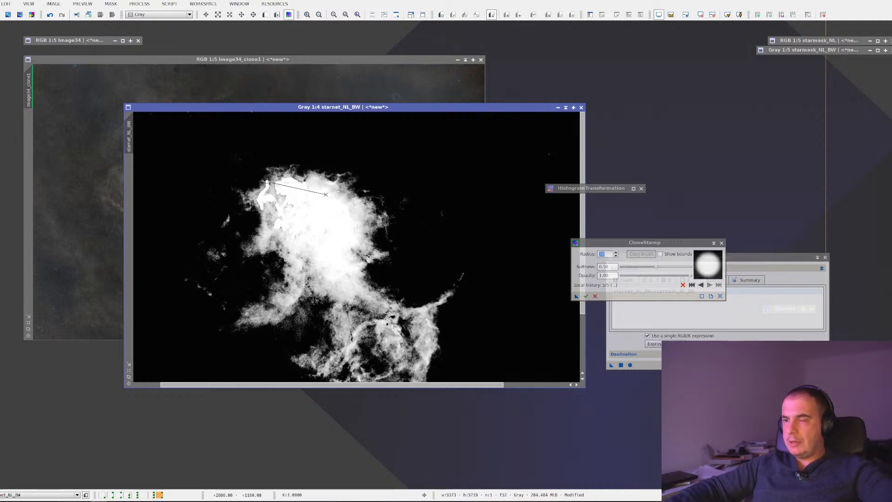
left_click_drag(267, 182, 275, 177)
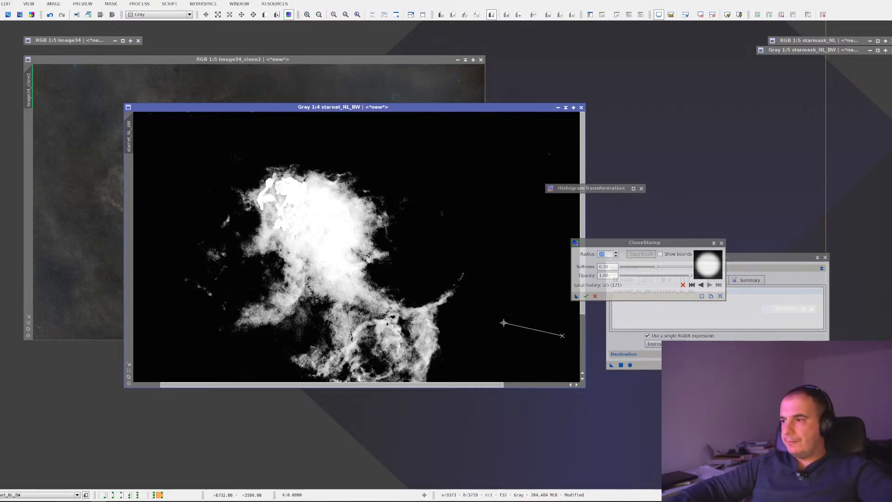
left_click(595, 296)
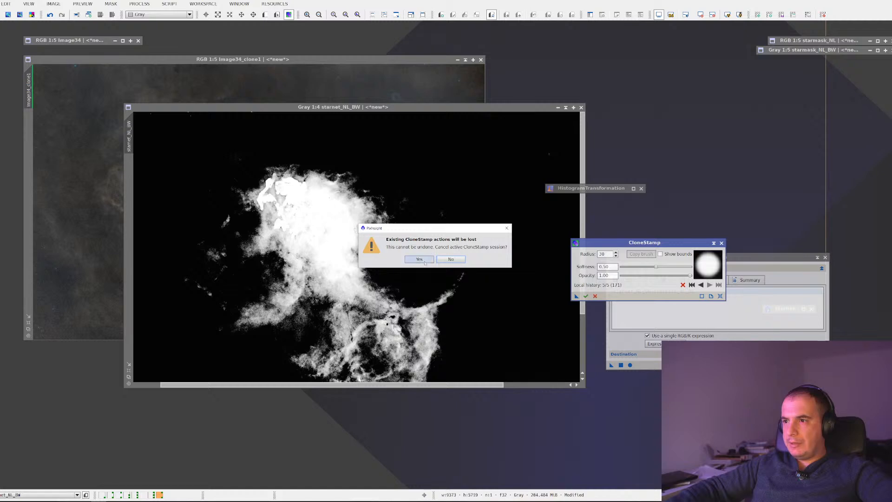
left_click(420, 259)
Step: Preview a RangeSelection on starnet_NL_BW in real time with lower limit 0.22, upper limit 1 and smoothness 25
left_click(140, 4)
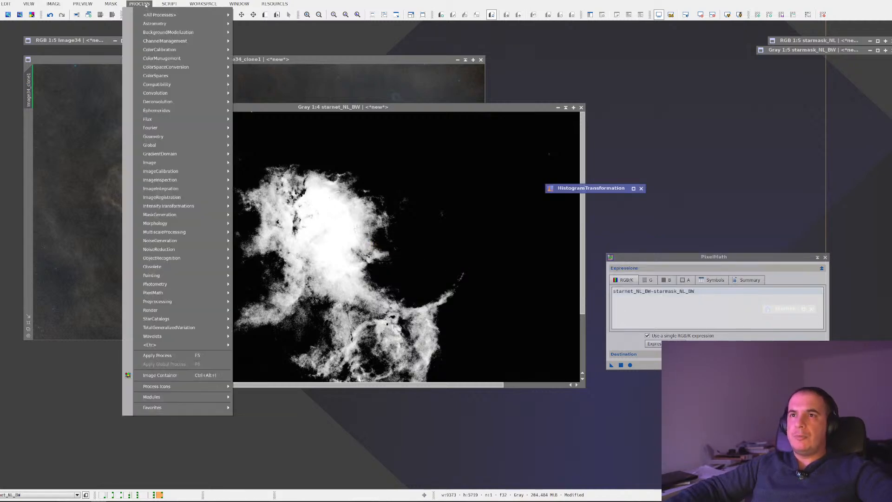
mouse_move(161, 15)
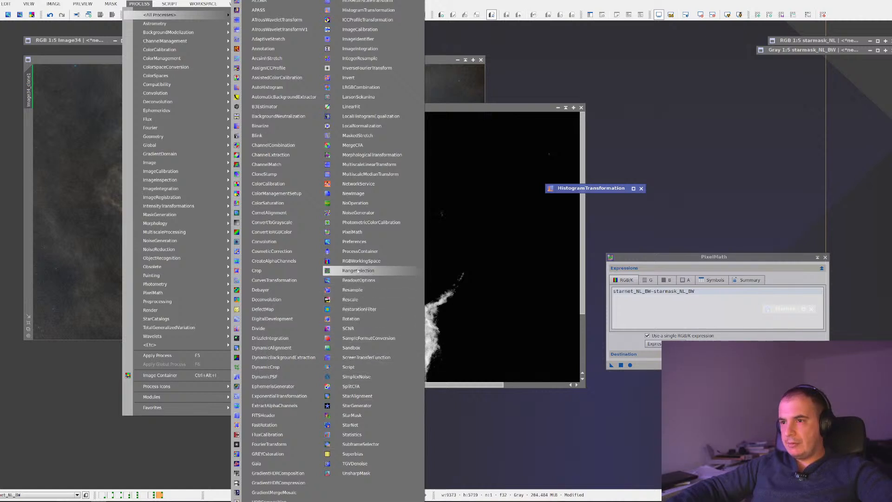
left_click(361, 270)
left_click(598, 324)
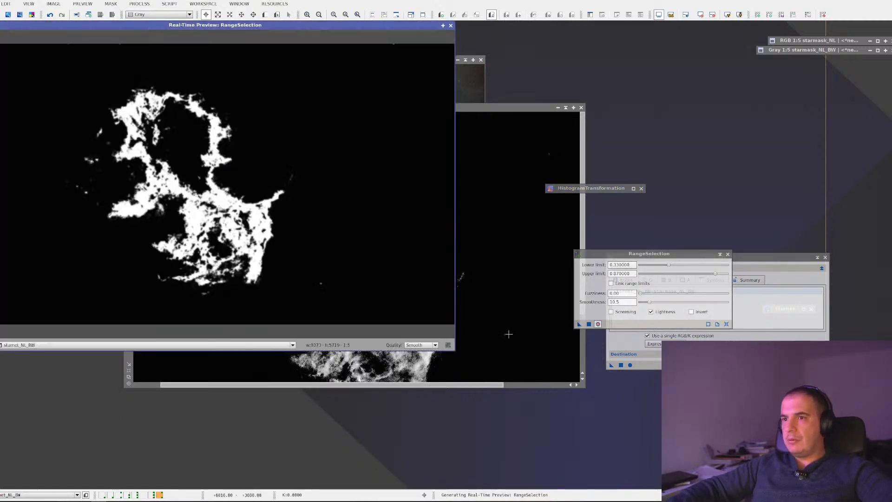
mouse_move(668, 265)
left_mouse_down()
mouse_move(653, 268)
mouse_move(697, 266)
mouse_move(677, 267)
left_mouse_up()
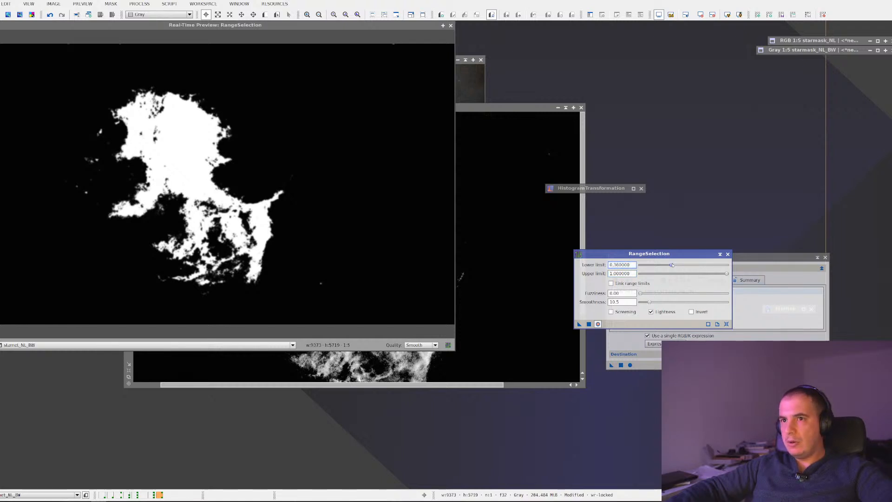
left_click_drag(673, 265, 659, 265)
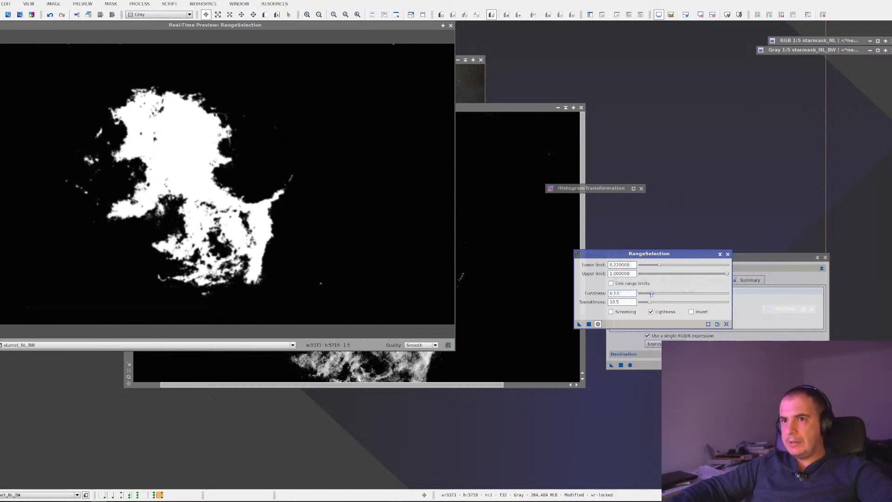
mouse_move(651, 295)
left_mouse_down()
mouse_move(625, 298)
mouse_move(665, 303)
left_mouse_up()
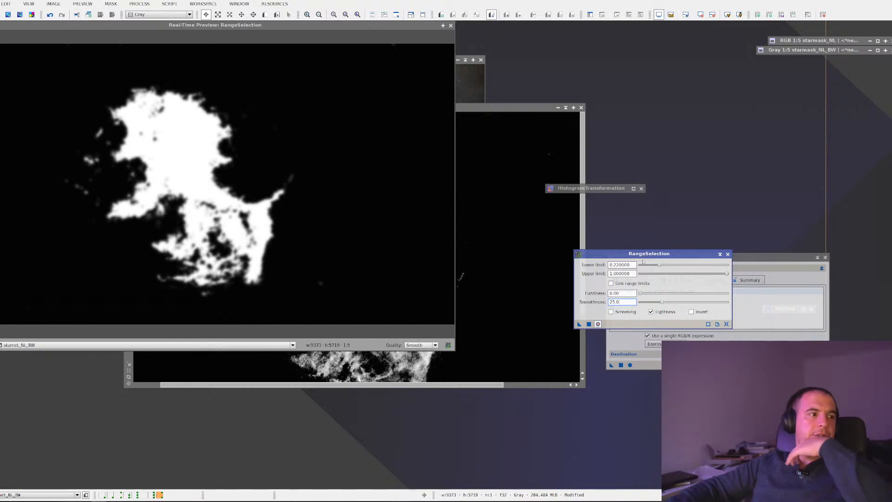
Step: Reduce the RangeSelection lower limit to 0.12, generate the range mask, and close the real-time preview
left_click(659, 265)
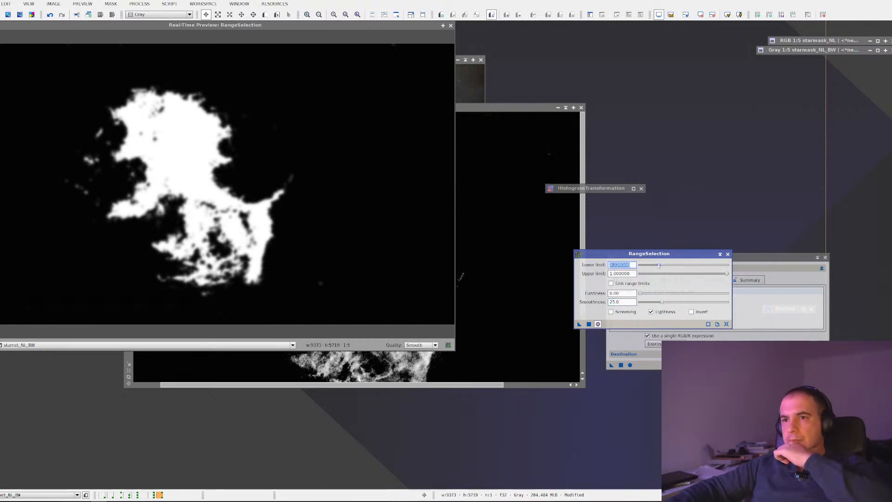
left_click_drag(659, 265, 655, 266)
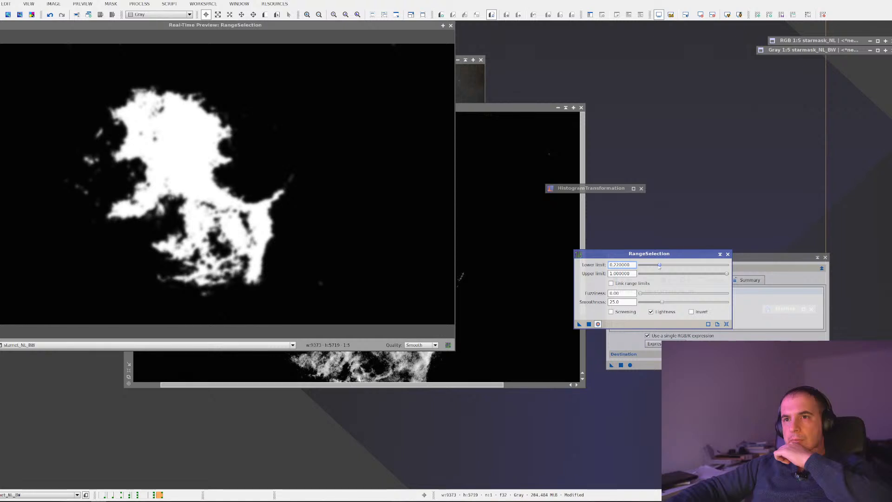
left_click_drag(658, 267, 651, 270)
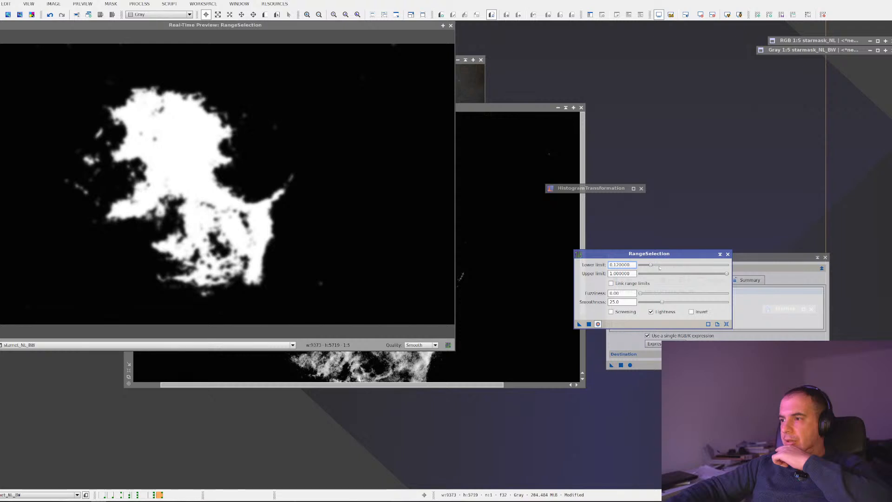
left_click(599, 324)
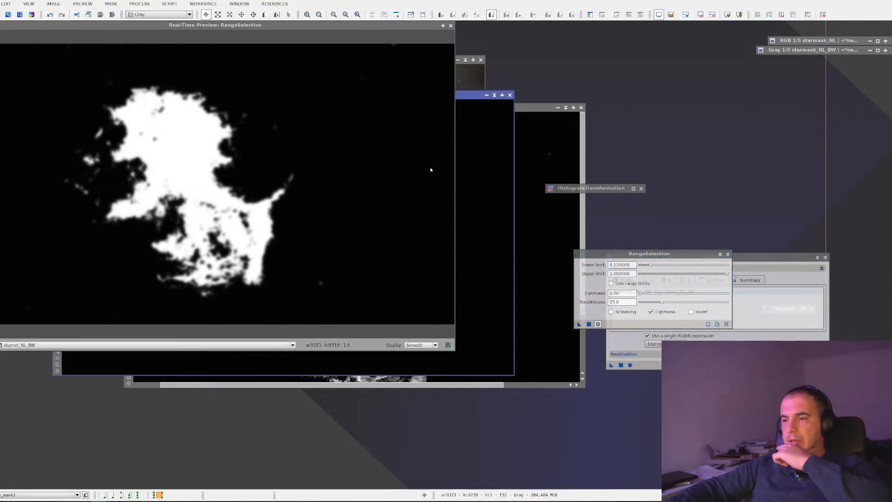
left_click(450, 26)
Step: Bring range_mask3 to the front, move the RangeSelection window aside, and start a CloneStamp session on the mask
left_click(542, 260)
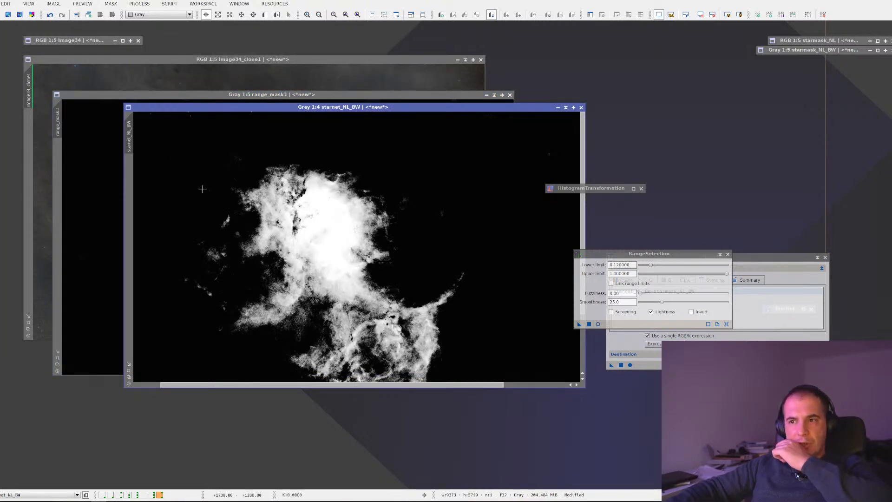
left_click(110, 221)
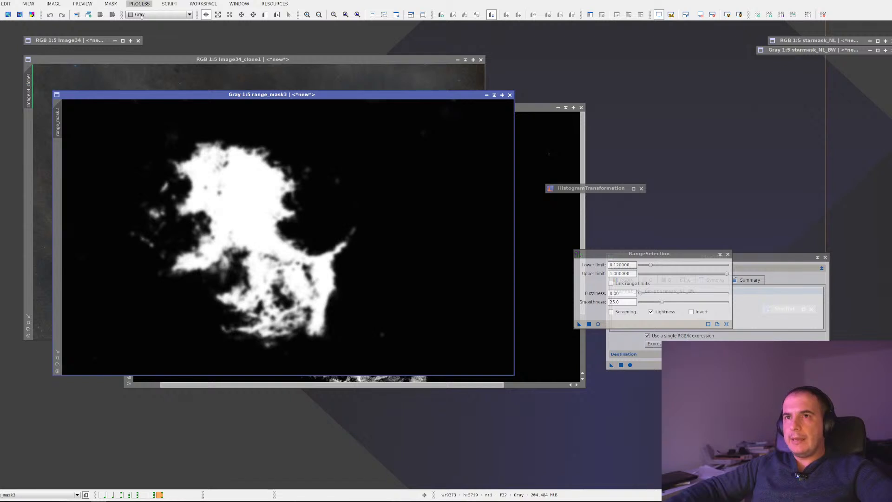
left_click_drag(649, 252, 716, 196)
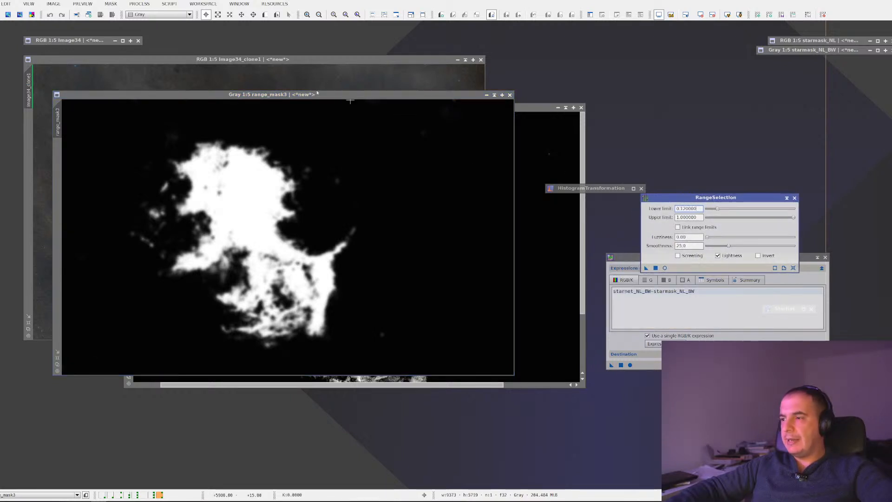
left_click(109, 4)
mouse_move(139, 4)
mouse_move(159, 15)
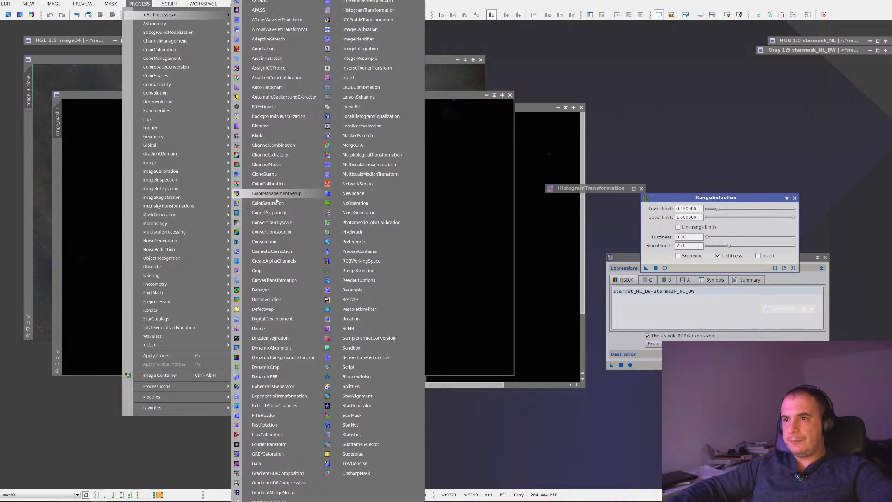
left_click(274, 175)
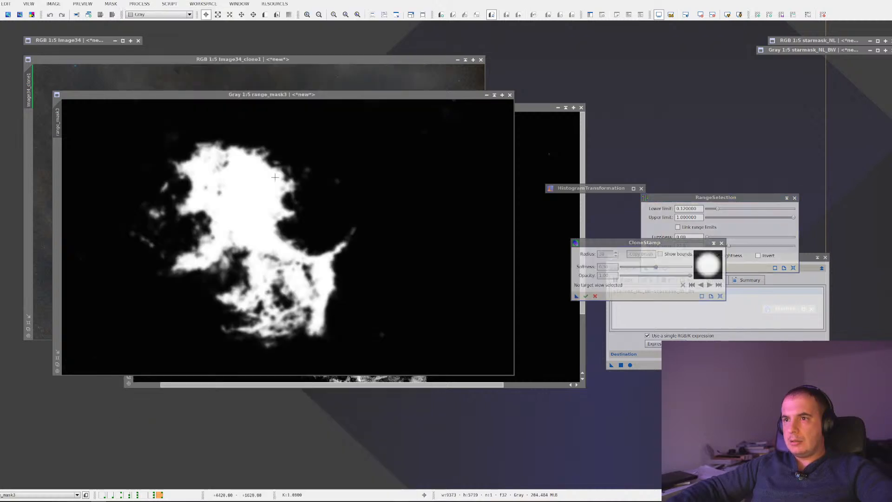
left_click(397, 274)
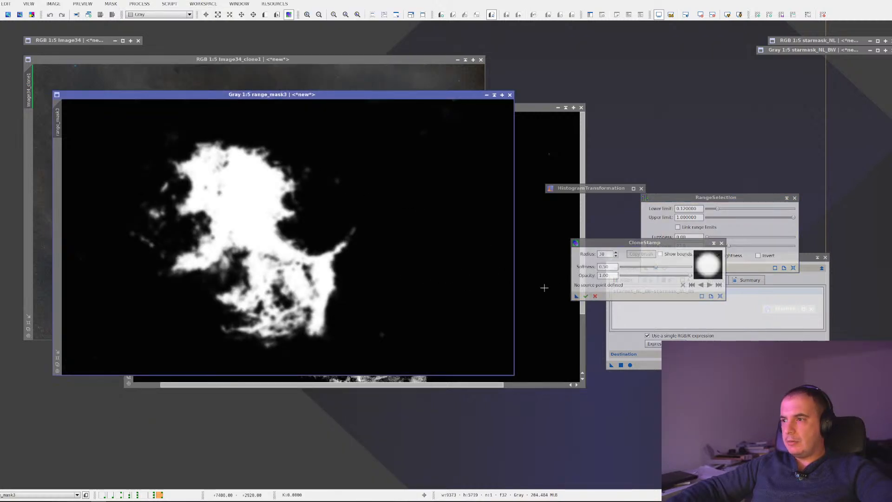
left_click_drag(577, 296, 281, 215)
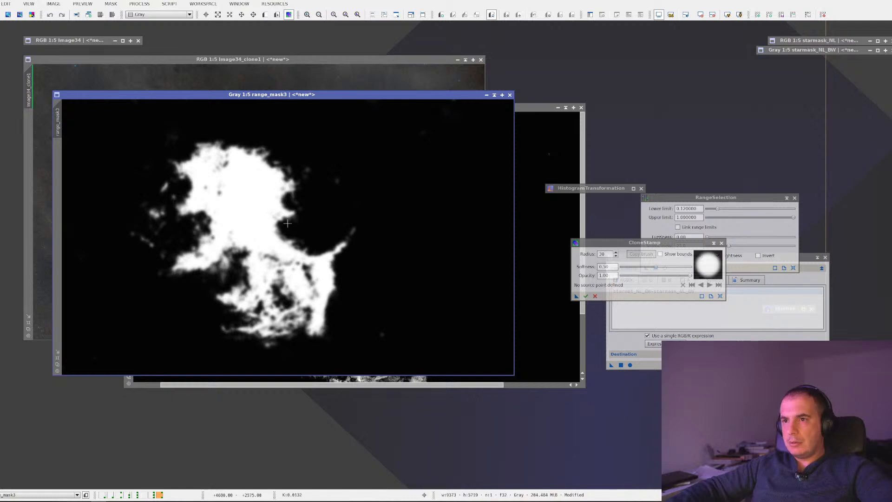
Step: Clone white over the dark spots in the upper nebula of range_mask3 and black over the isolated speck at its lower right
left_click(245, 199, "ctrl")
left_click(219, 192)
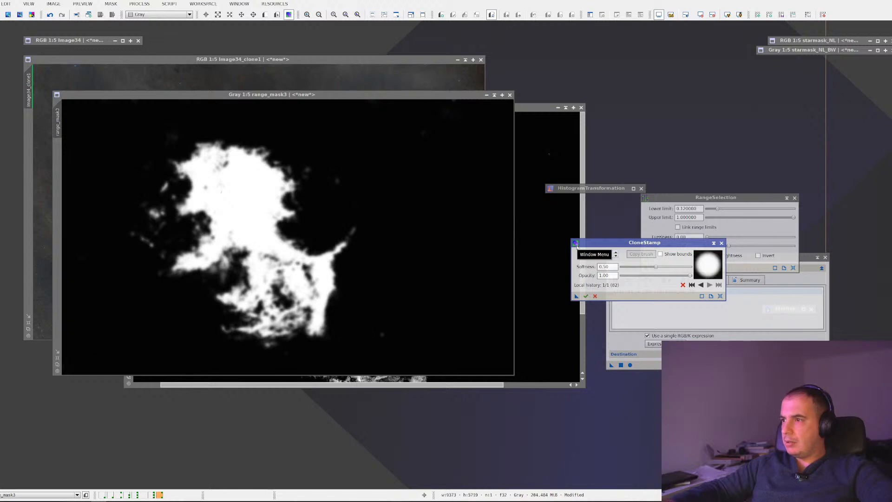
left_click(228, 185)
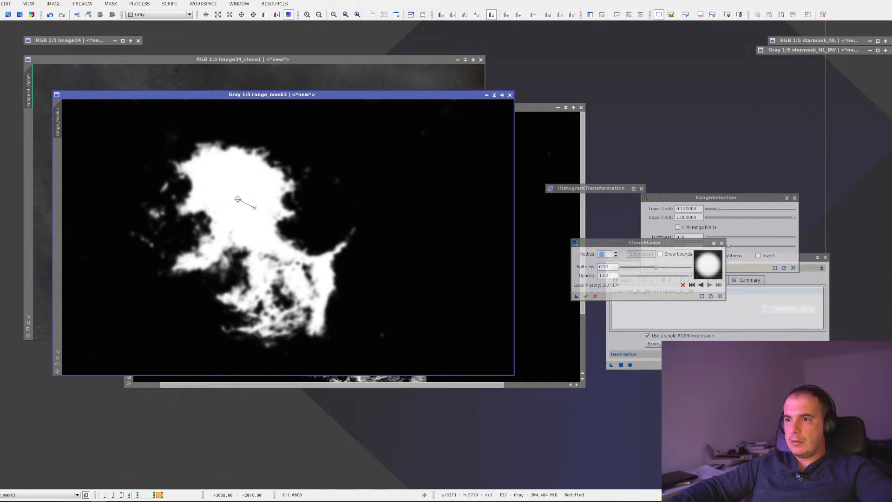
left_click(436, 290, "ctrl")
left_click_drag(379, 333, 382, 334)
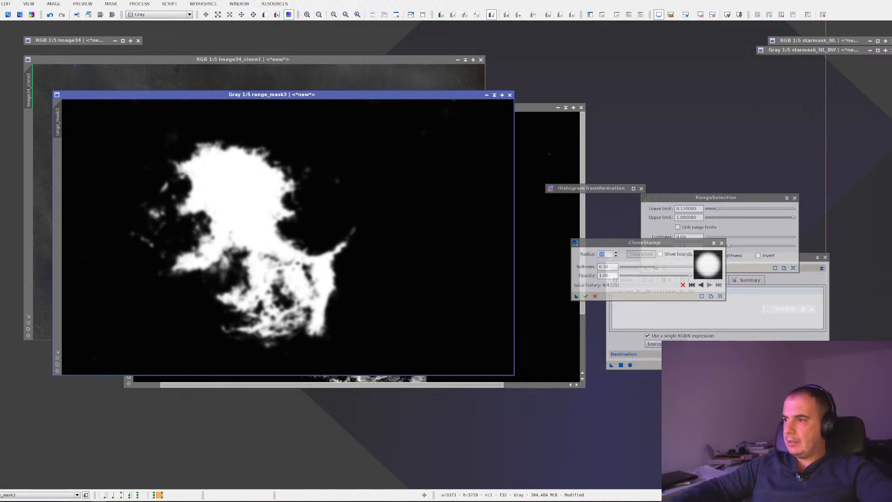
Step: Adjust the CloneStamp radius and clone black background over the faint specks to the upper right and right of the nebula in range_mask3
left_click(611, 254)
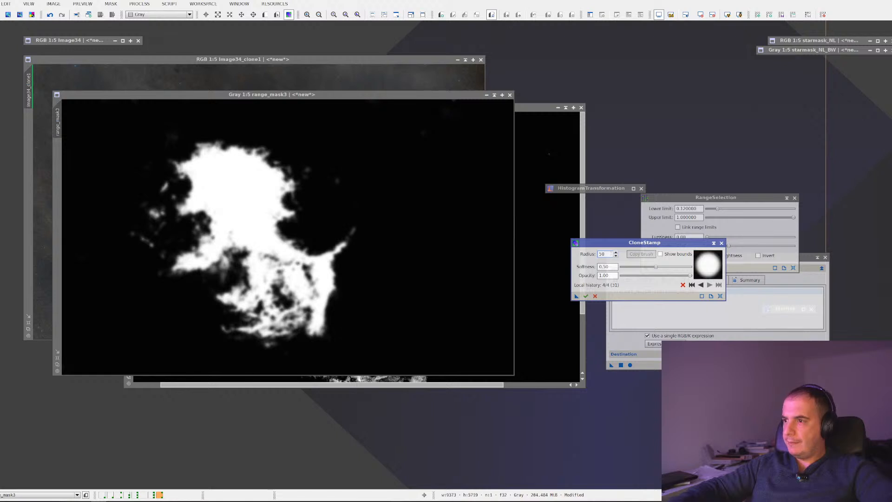
double_click(605, 254)
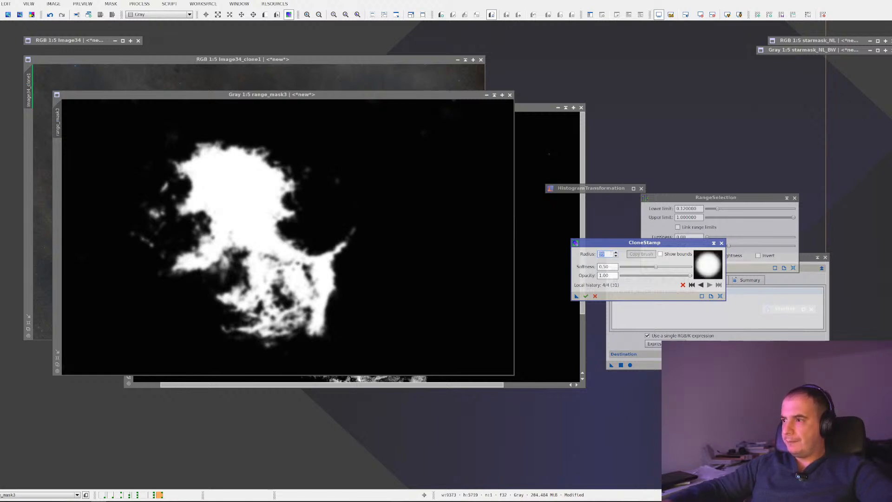
left_click(413, 298, "ctrl")
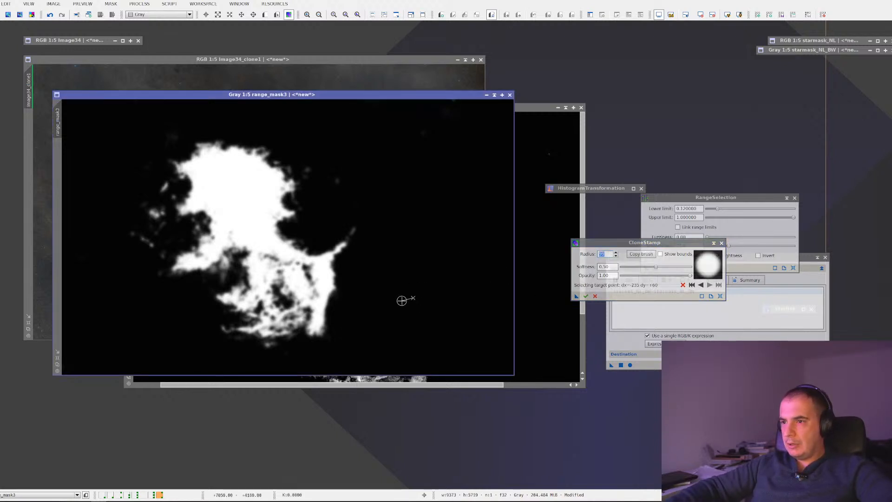
left_click(424, 138)
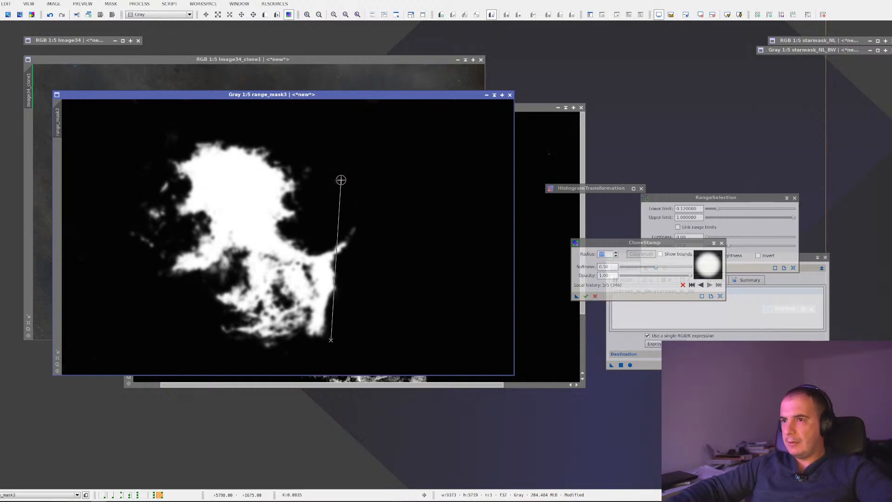
key("ctrl")
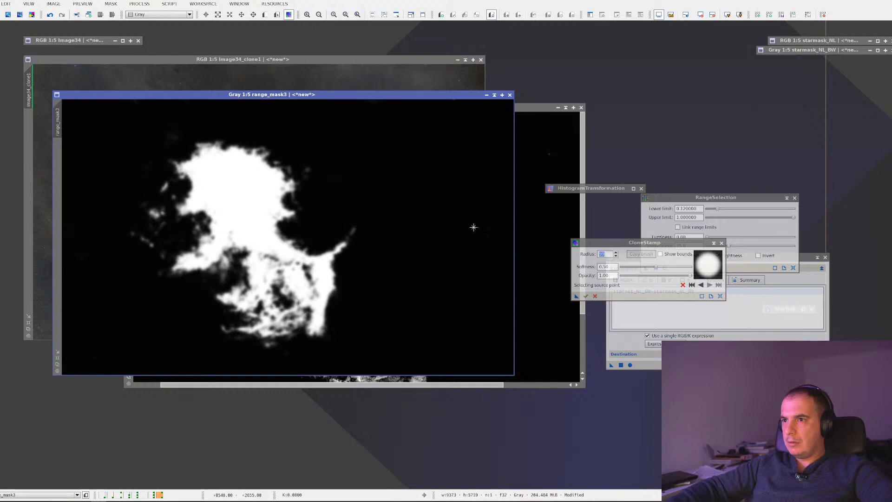
left_click(468, 198, "ctrl")
left_click(387, 184)
left_click_drag(362, 199, 333, 181)
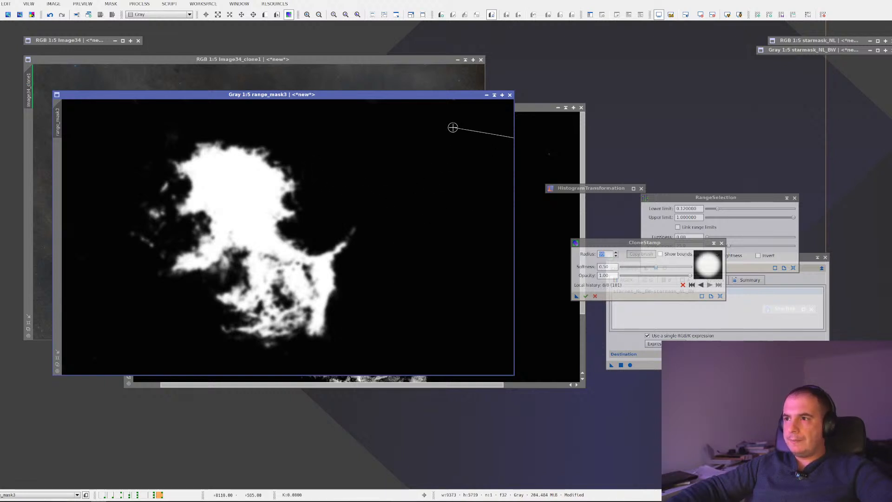
Step: Clone black background over the faint specks at the lower left of range_mask3 and just above the nebula's upper-left edge
left_click(137, 319, "ctrl")
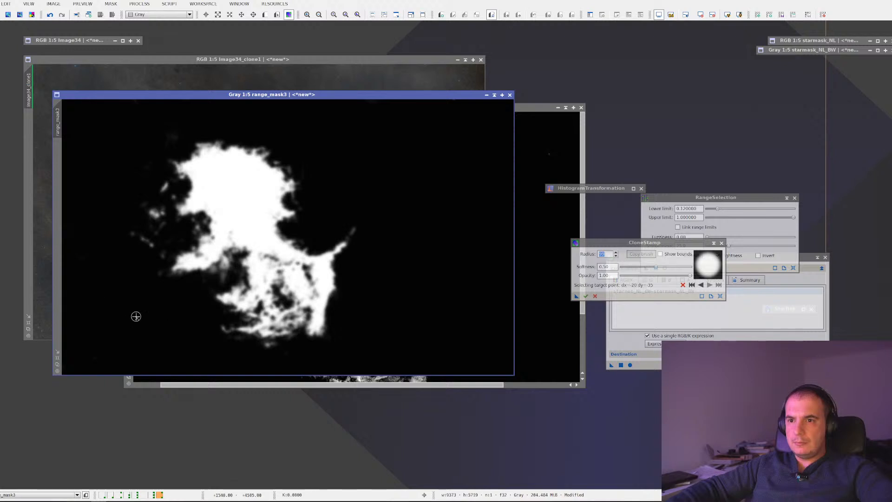
left_click(136, 317)
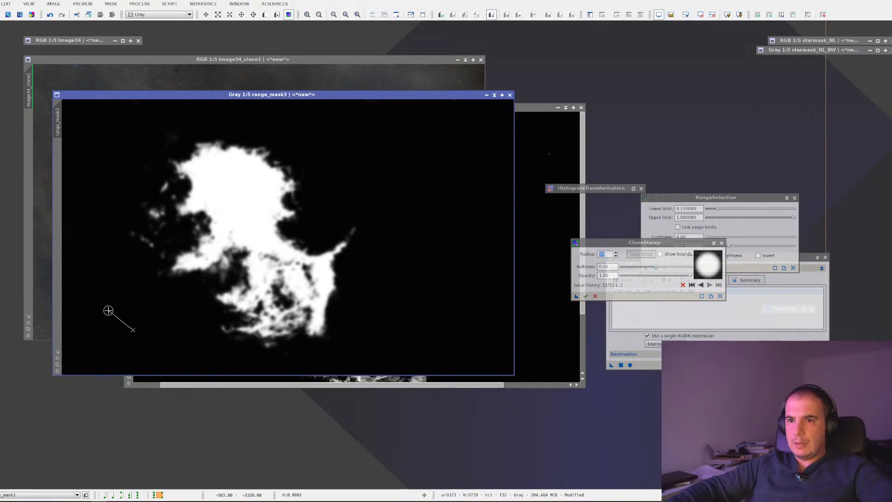
mouse_move(108, 310)
left_mouse_down()
mouse_move(95, 343)
mouse_move(192, 364)
left_mouse_up()
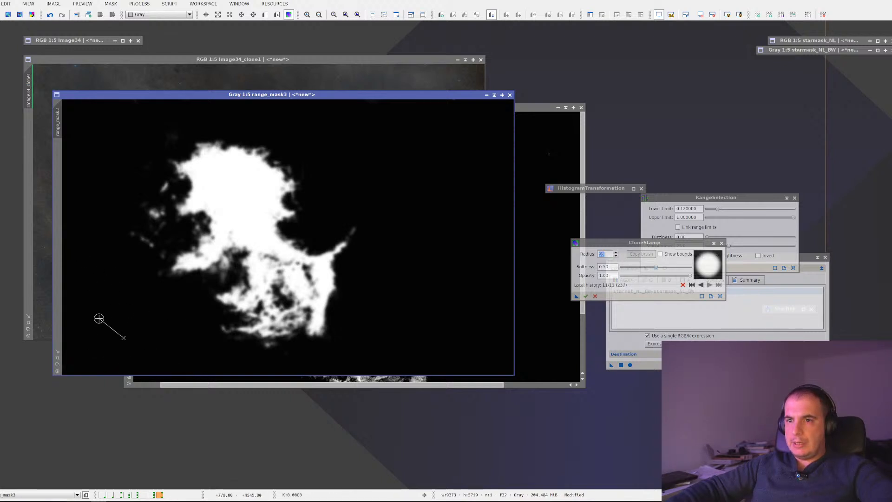
left_click(90, 282, "ctrl")
left_click(114, 326)
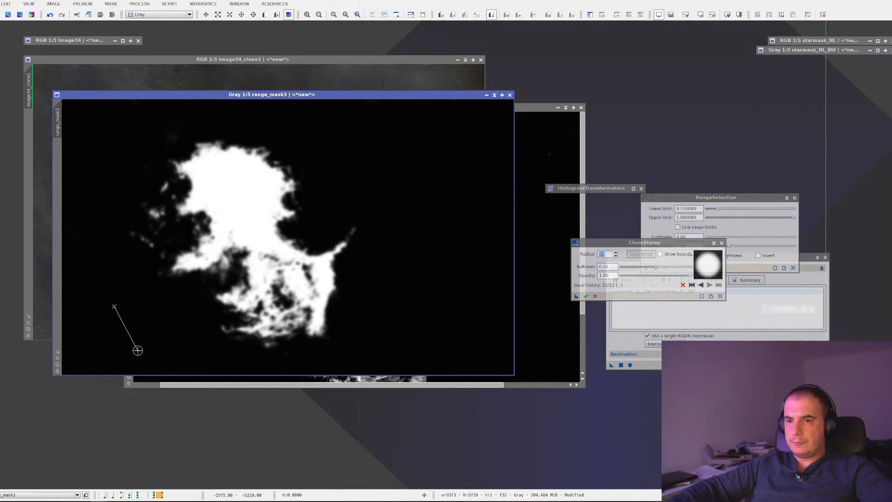
left_click_drag(138, 350, 187, 364)
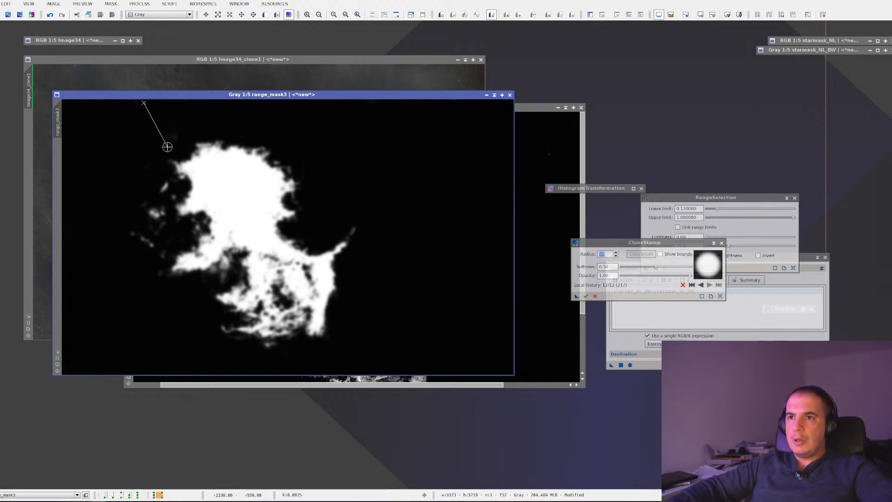
left_click_drag(172, 131, 178, 133)
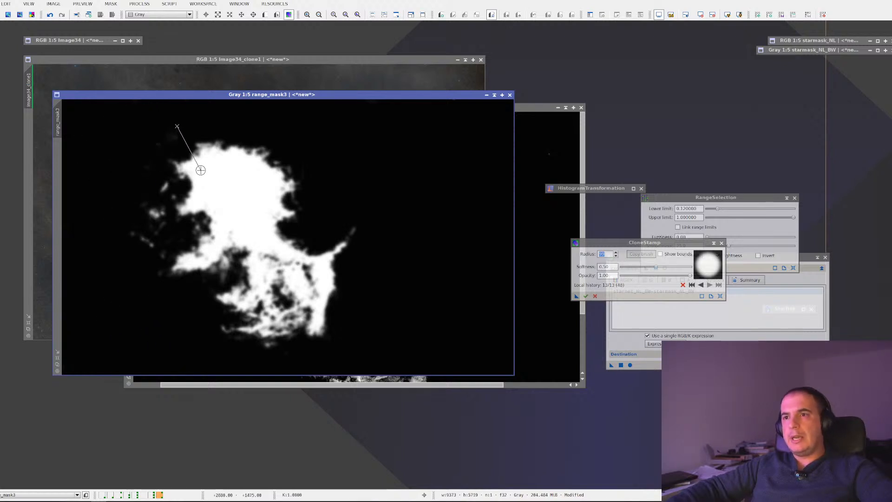
Step: Apply the CloneStamp retouching, close CloneStamp, and park the collapsed RangeSelection and HistogramTransformation windows away from the images
left_click(765, 200)
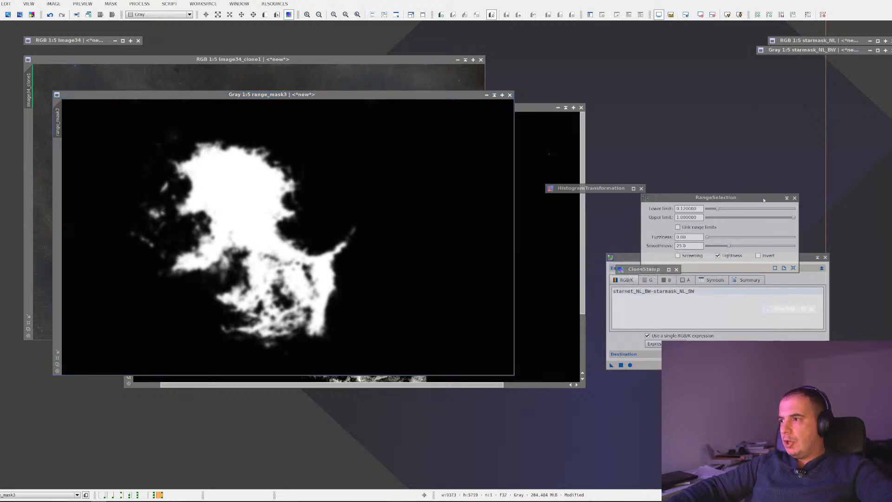
left_click(786, 198)
left_click(669, 270)
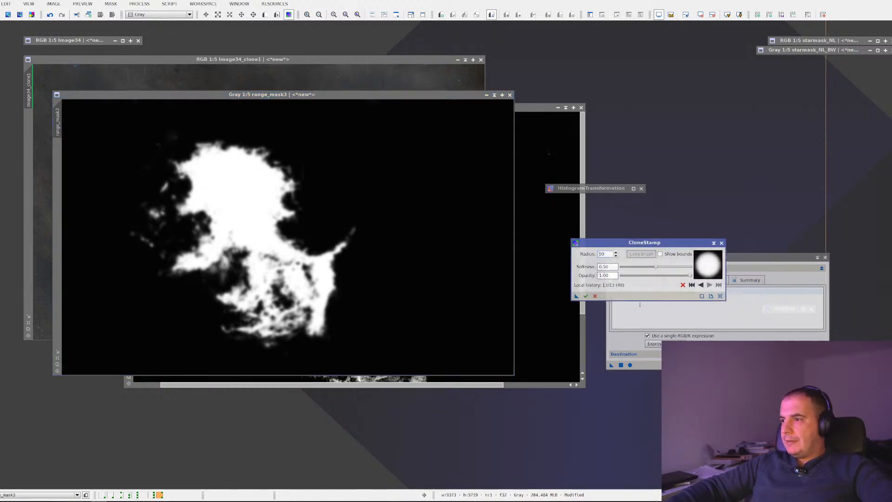
left_click(586, 297)
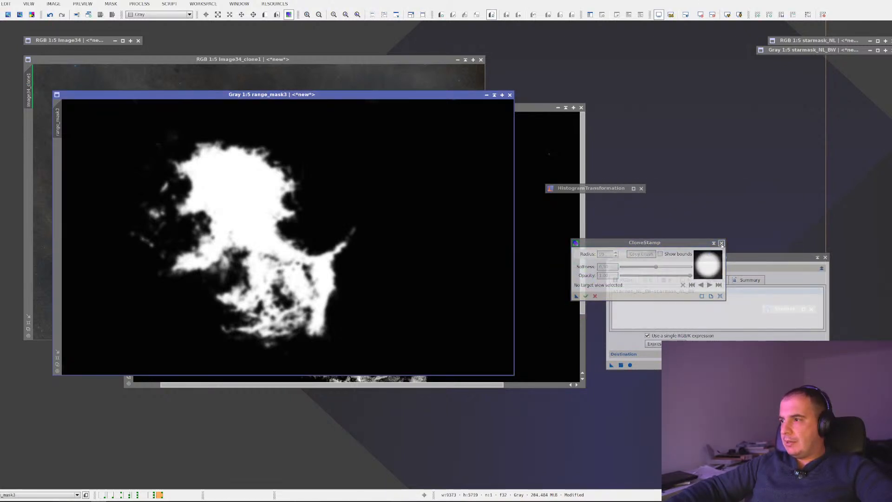
left_click_drag(607, 190, 738, 139)
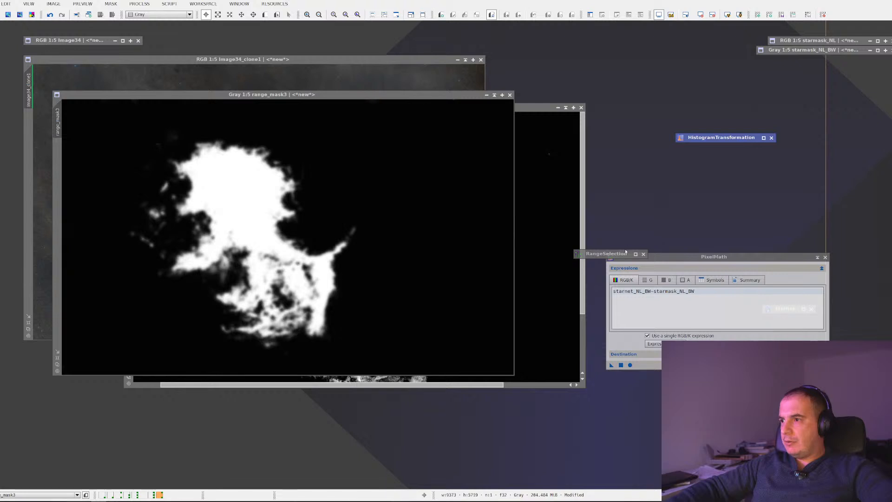
left_click_drag(625, 252, 737, 157)
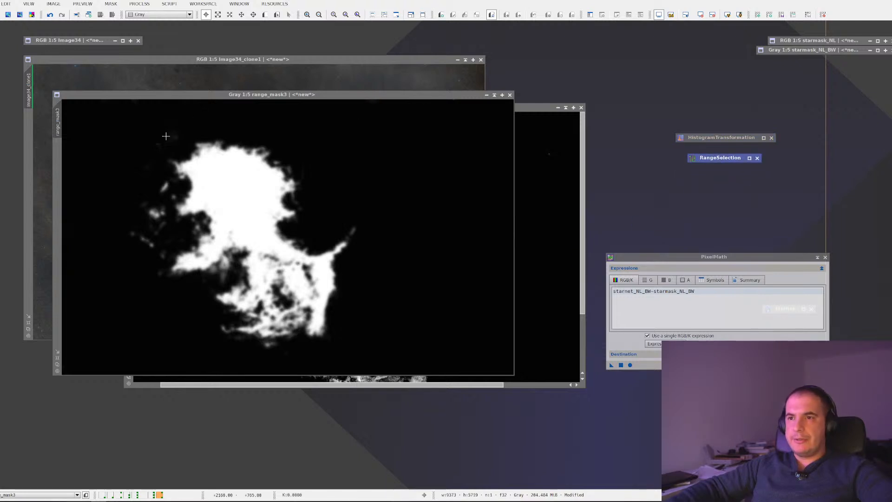
Step: Rename the range_mask3 image as mask_for_contrast_details
right_click(304, 102)
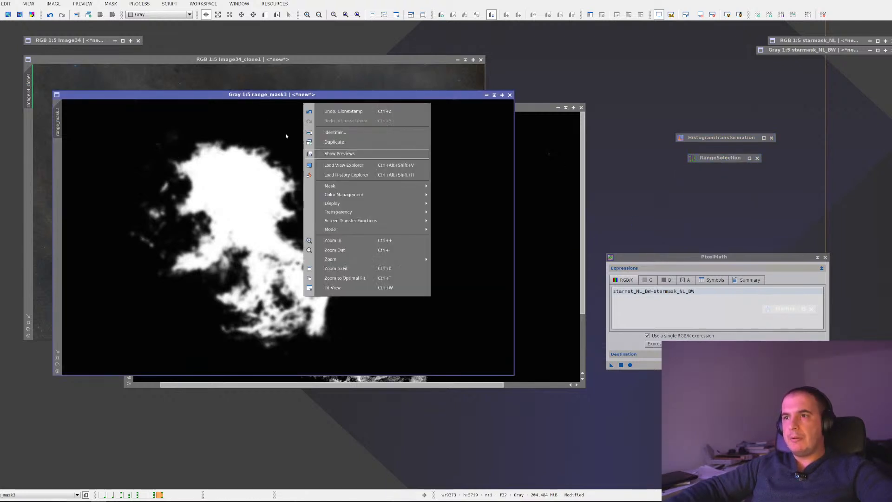
left_click(344, 139)
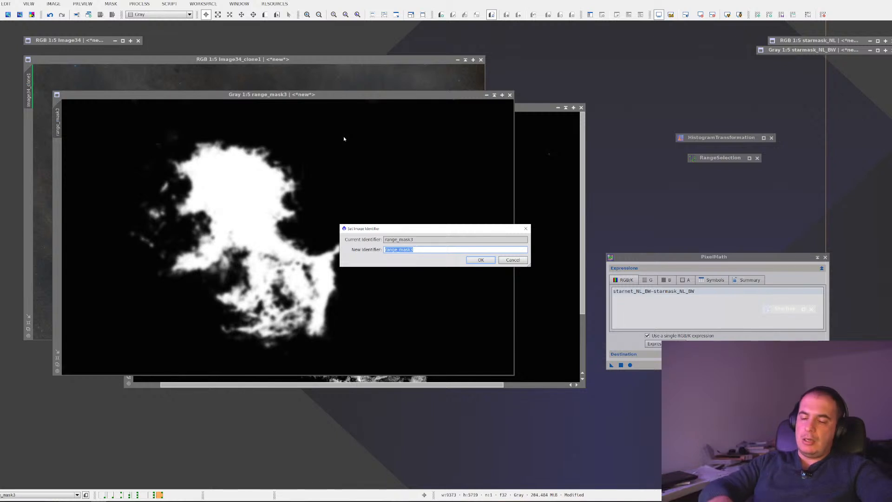
type("mask_for")
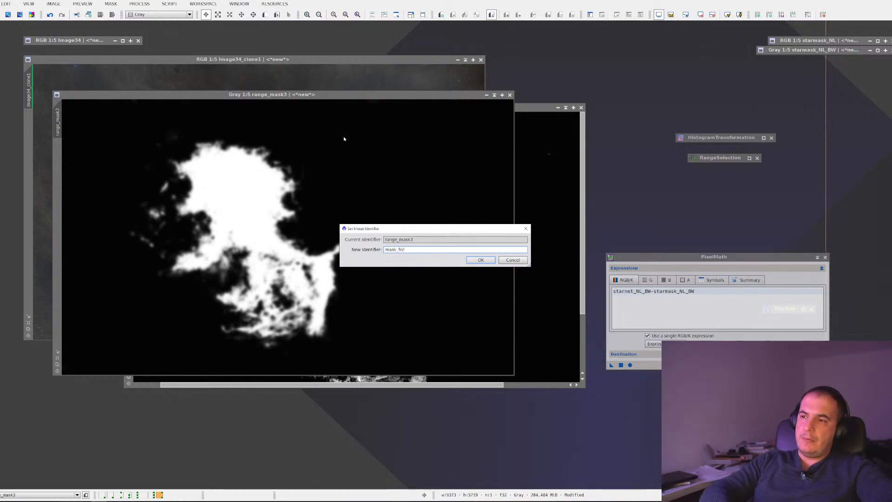
type("_cont")
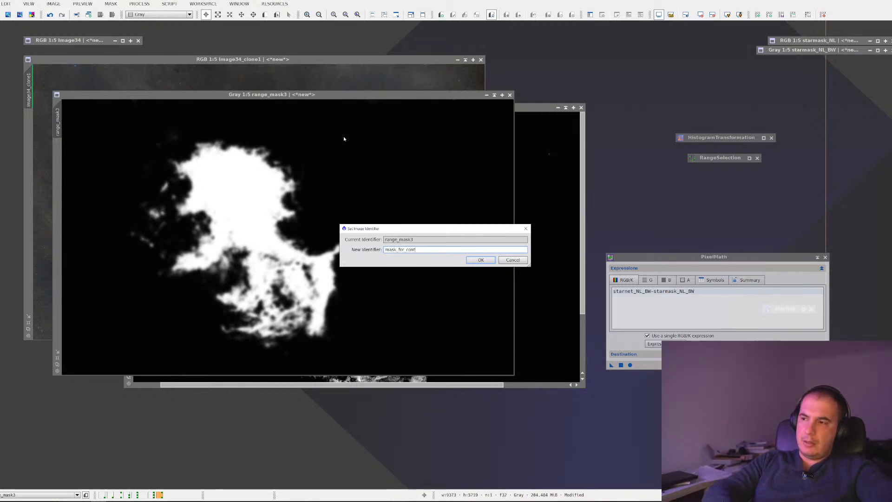
type("rast ")
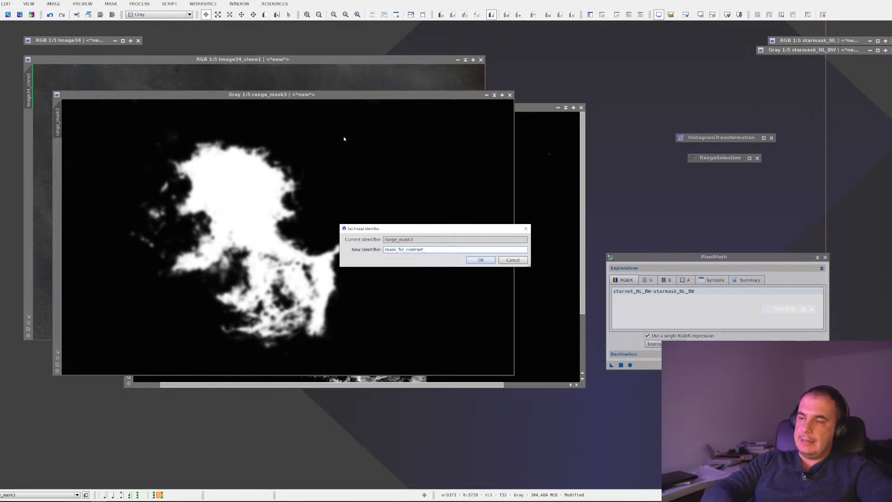
type("details")
key("Return")
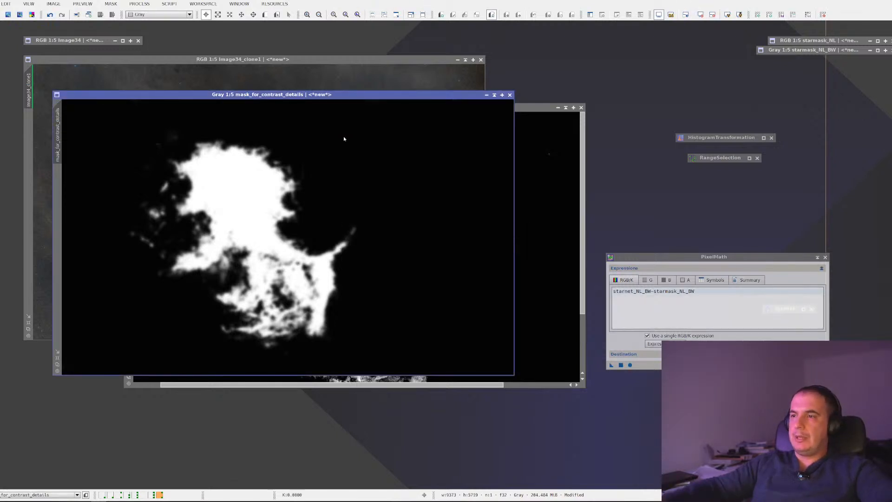
Step: Collapse the mask_for_contrast_details and starnet_NL_BW image windows and move them out of the way of Image34_clone1
left_click(494, 94)
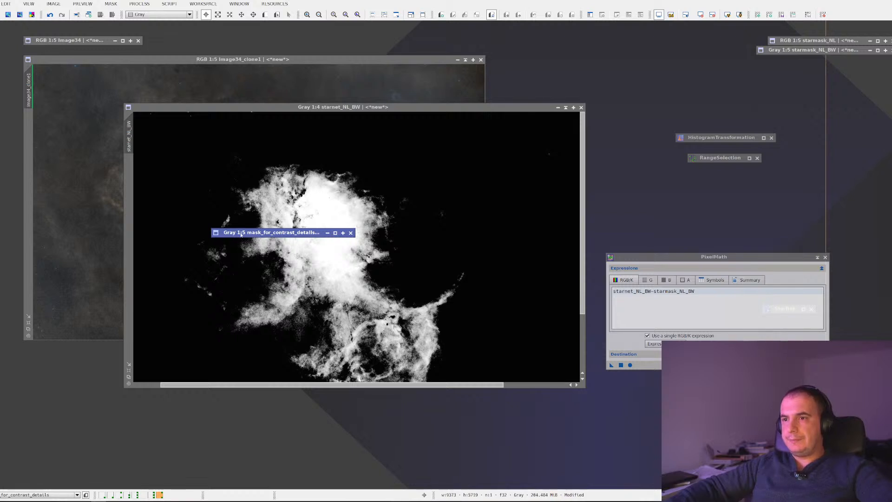
left_click_drag(241, 235, 555, 52)
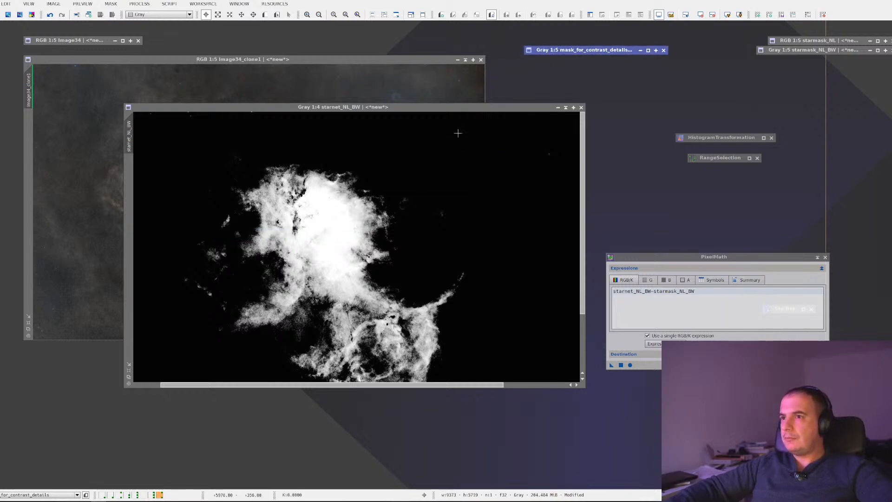
left_click(566, 108)
mouse_move(325, 245)
left_mouse_down()
mouse_move(677, 90)
mouse_move(798, 51)
left_mouse_up()
Step: Assign mask_for_contrast_details as the mask of Image34_clone1
left_click(219, 139)
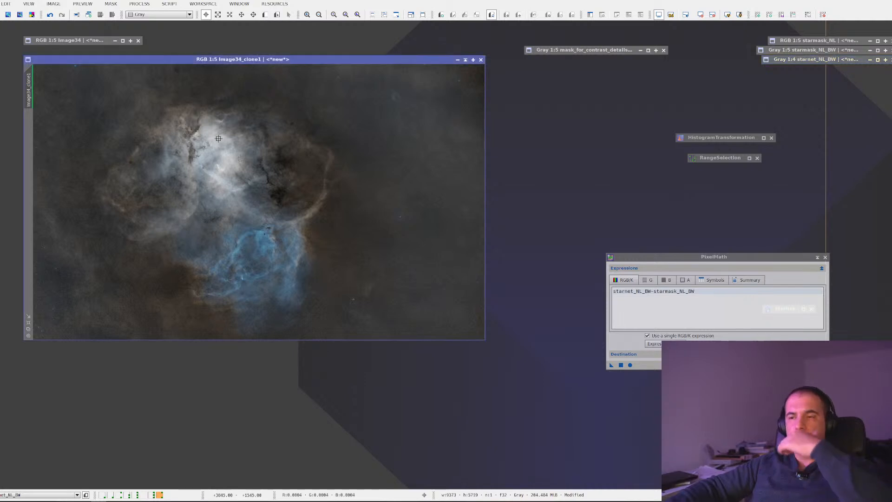
right_click(197, 135)
mouse_move(297, 215)
left_click(355, 218)
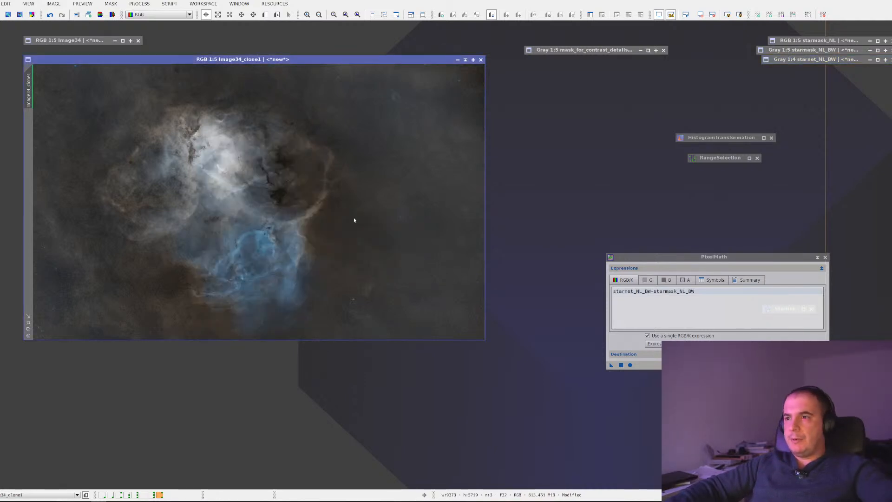
left_click(400, 247)
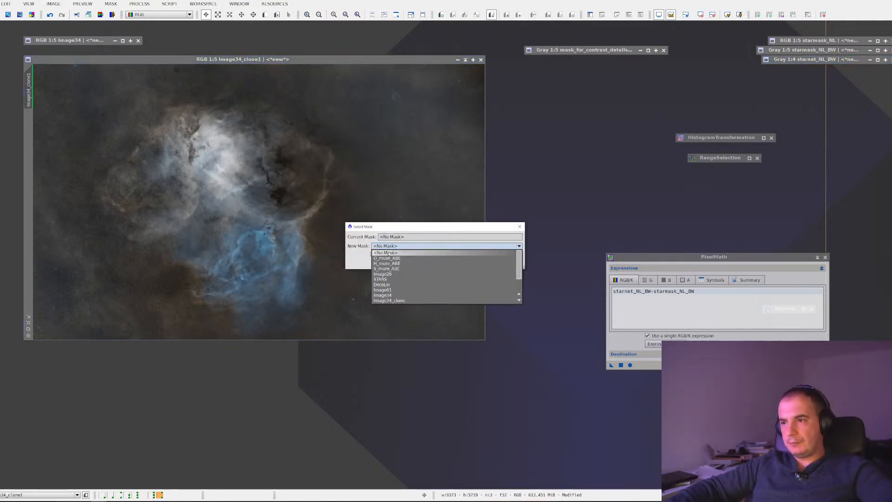
scroll(413, 260, "down", 2)
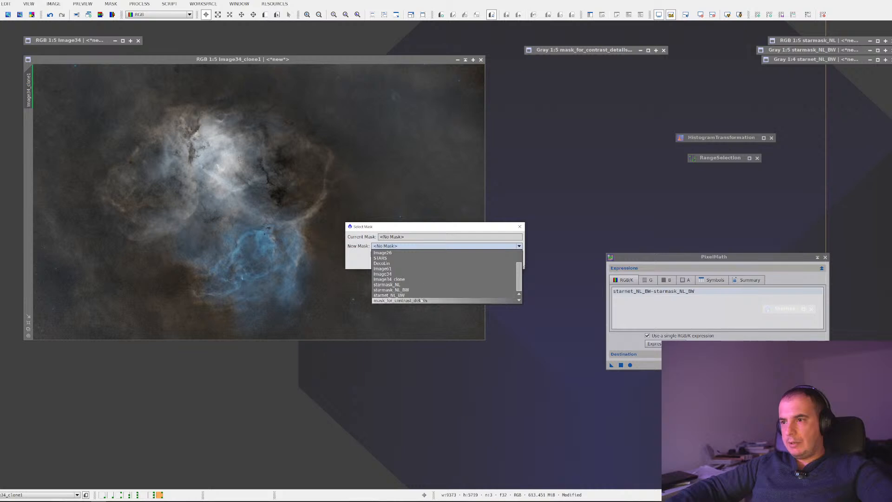
left_click(432, 300)
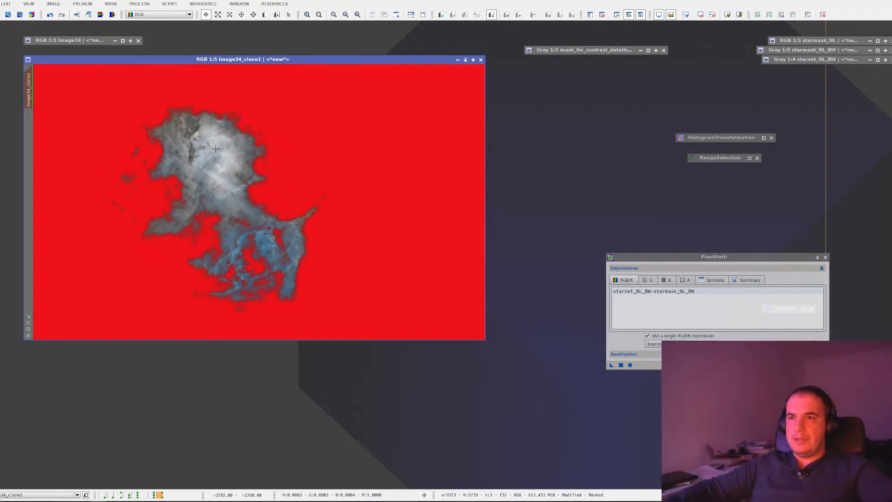
Step: Reposition the Image34_clone1 window, check the masked areas, and hide the red mask overlay while keeping the mask active
left_click_drag(218, 60, 235, 113)
scroll(209, 211, "up", 2)
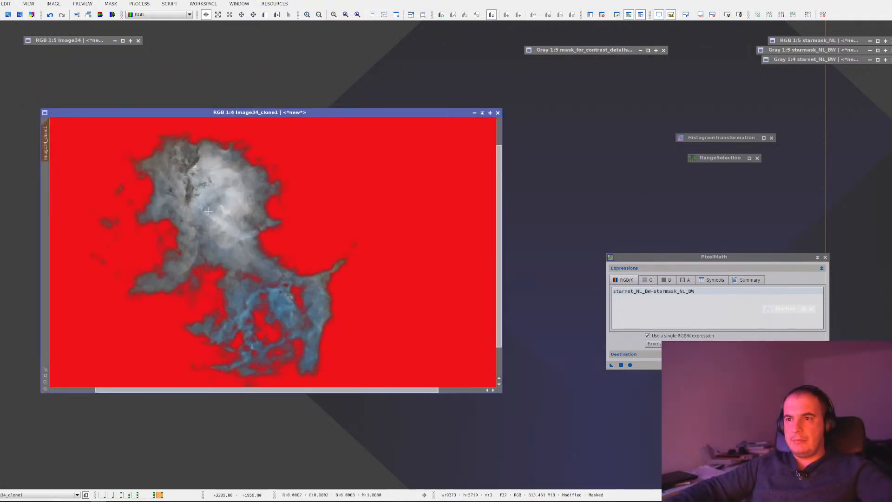
scroll(208, 211, "down", 2)
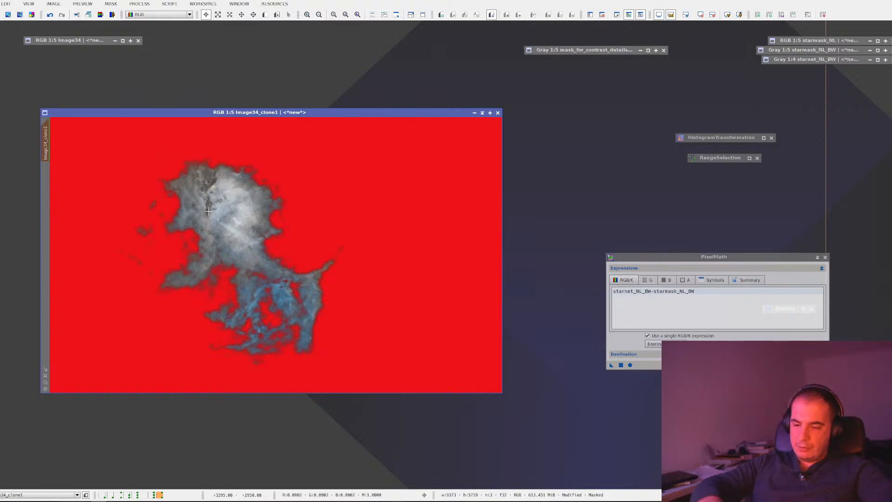
key("ctrl+k")
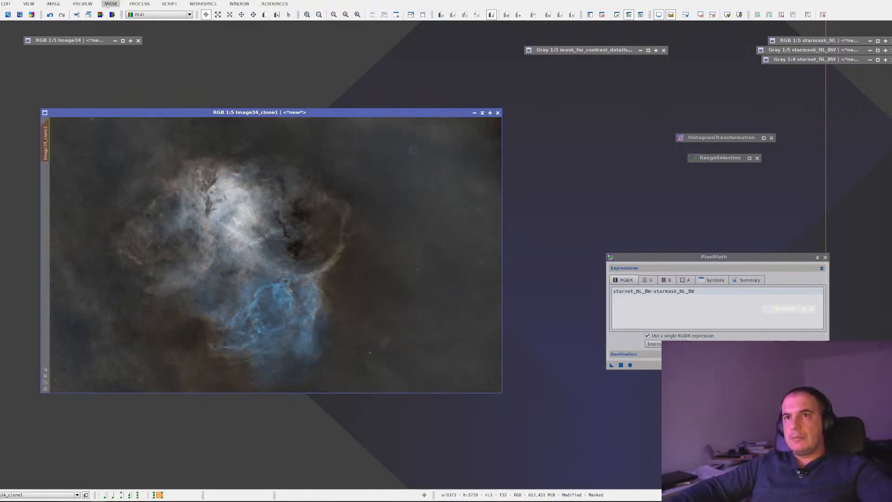
Step: Open the MultiscaleLinearTransform process and place its window beside Image34_clone1
left_click(140, 4)
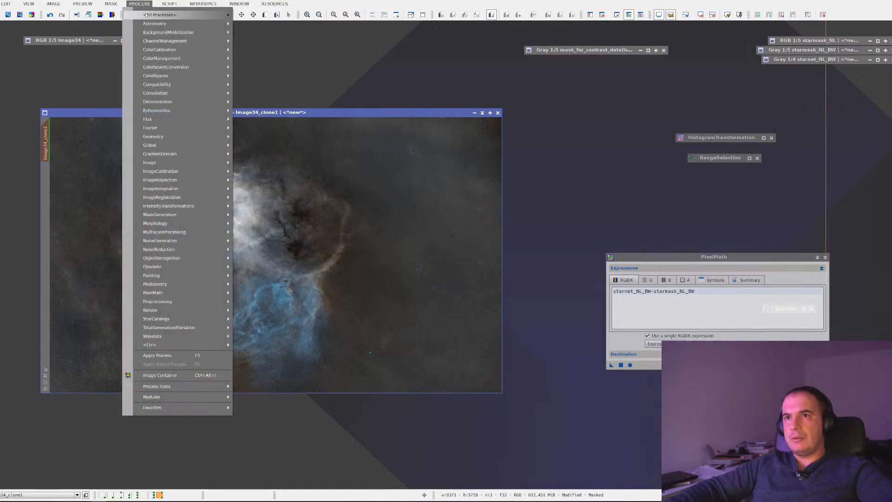
mouse_move(145, 15)
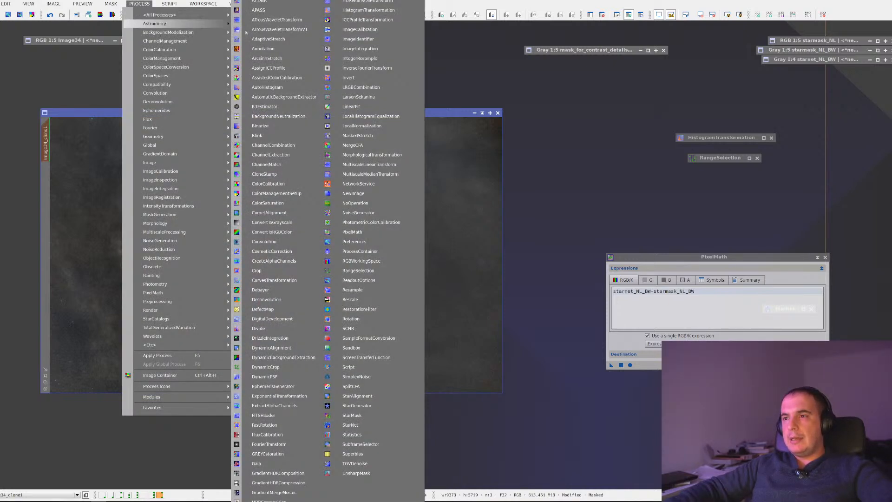
left_click(369, 165)
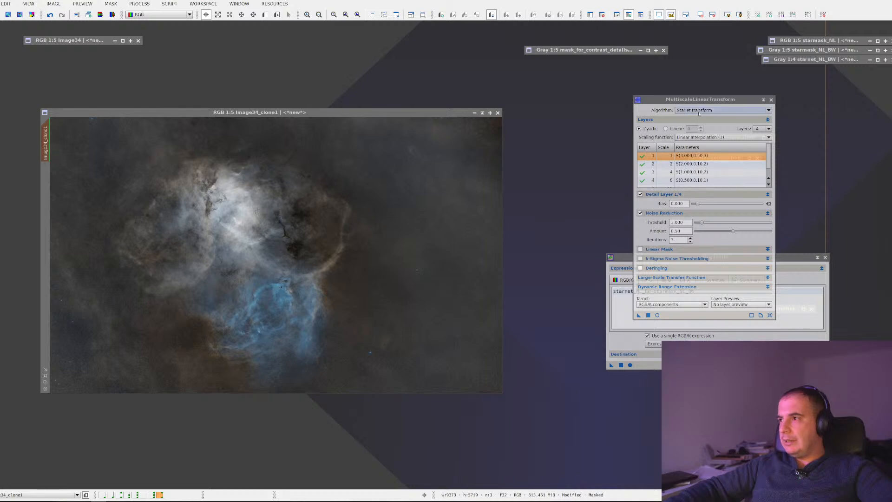
left_click_drag(707, 100, 593, 116)
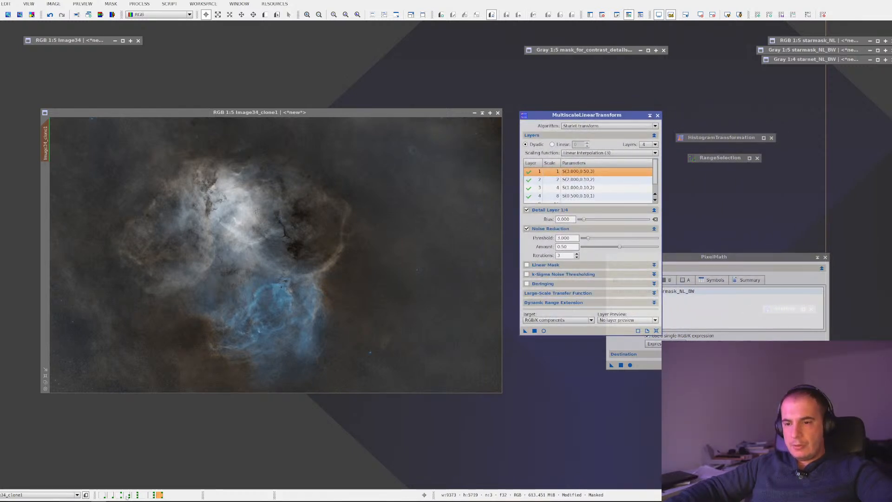
Step: Load the stored MultiscaleLinearTransform process icon from the workspace holding Image50 and review its noise reduction layer settings
left_click(125, 495)
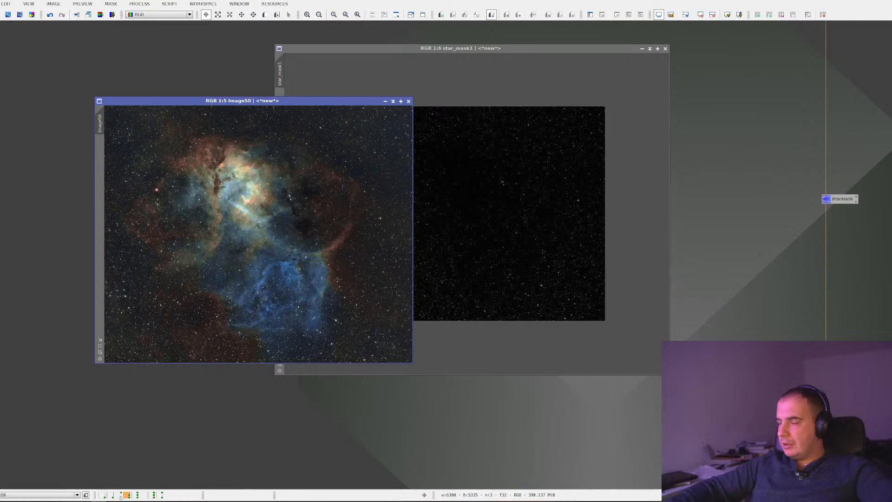
double_click(837, 199)
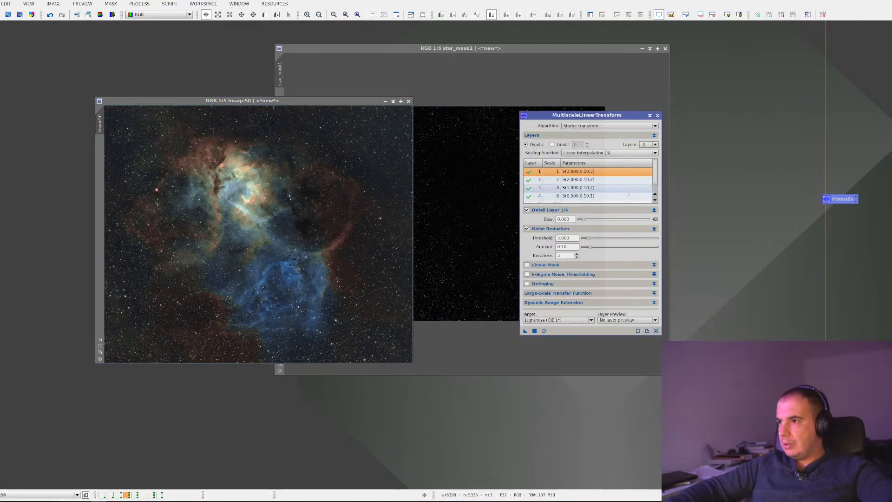
scroll(627, 194, "down", 1)
scroll(628, 194, "up", 1)
scroll(627, 195, "down", 1)
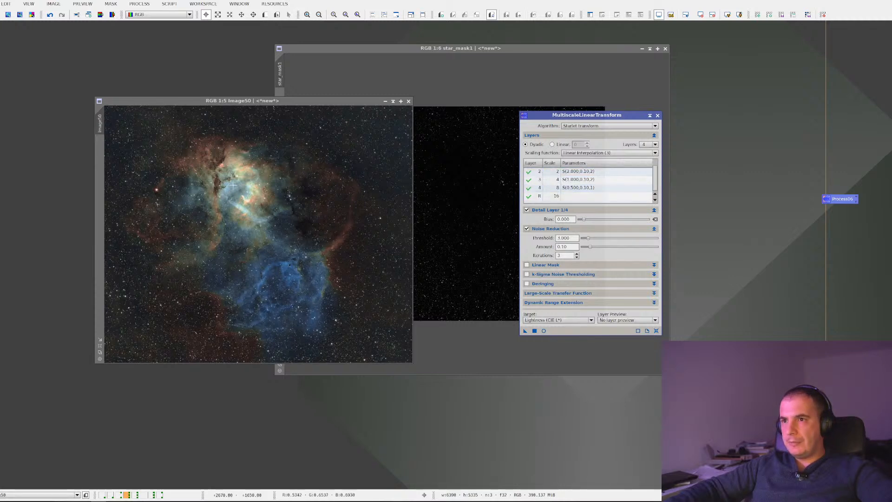
Step: Return to Workspace08 and reopen MultiscaleLinearTransform there with the loaded settings
left_click(134, 496)
left_click(151, 495)
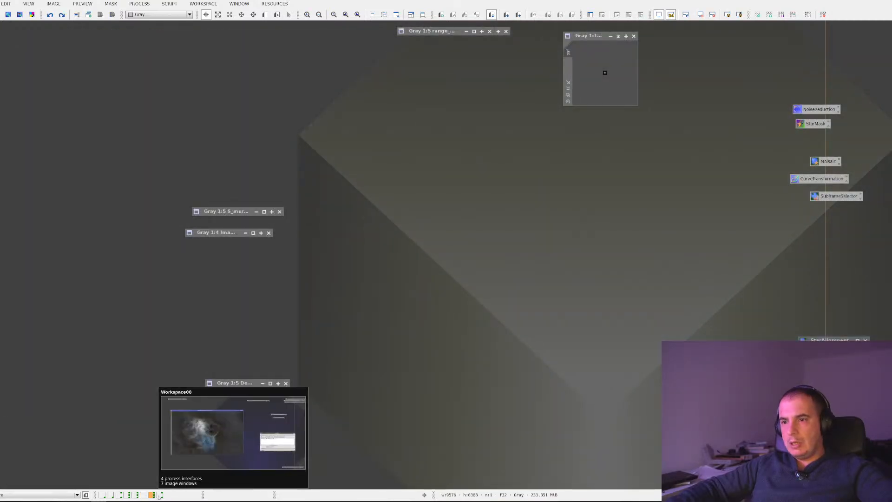
left_click(159, 495)
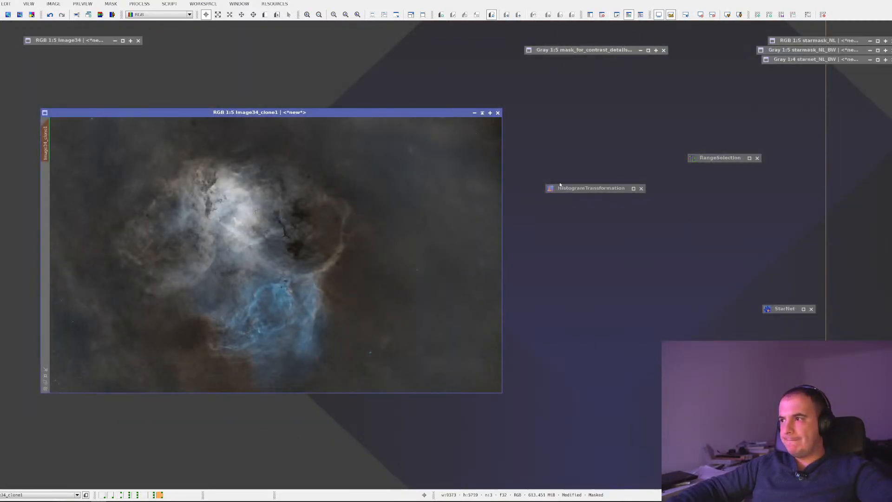
left_click(139, 4)
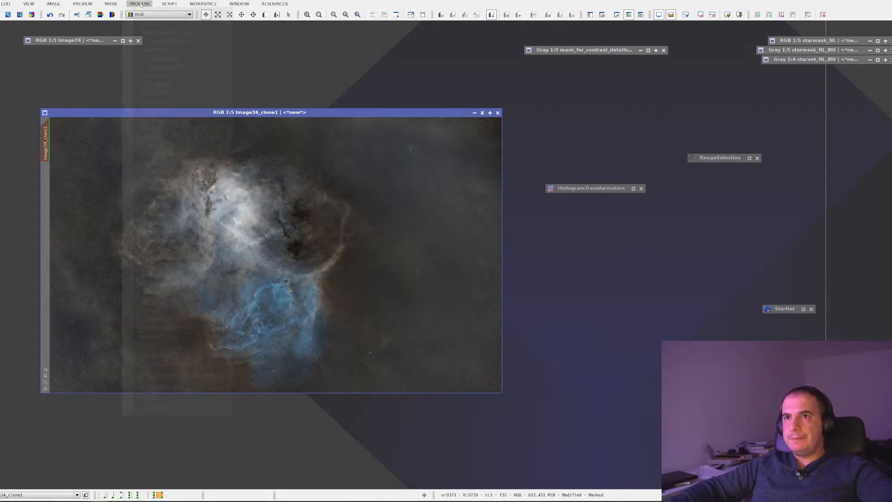
mouse_move(176, 15)
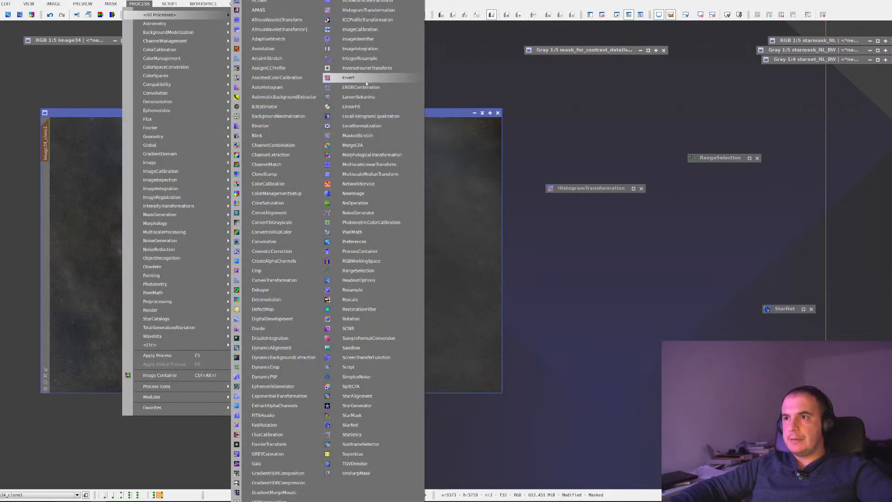
left_click(374, 164)
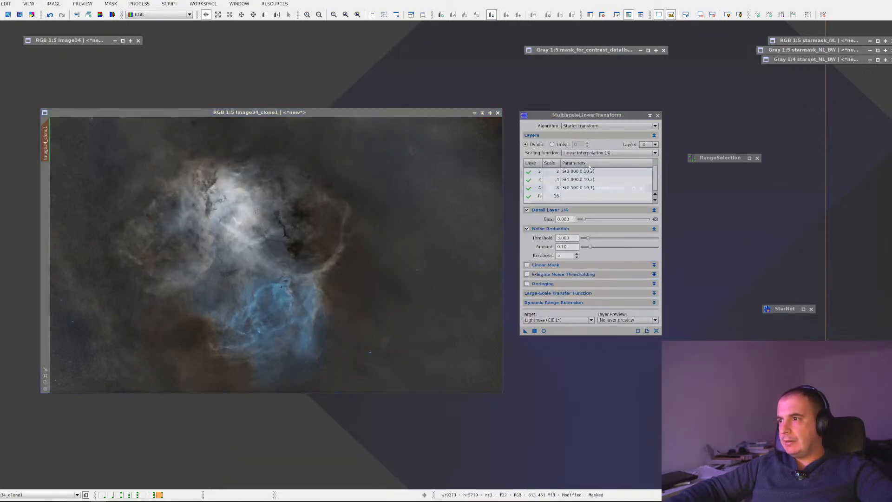
scroll(591, 182, "up", 1)
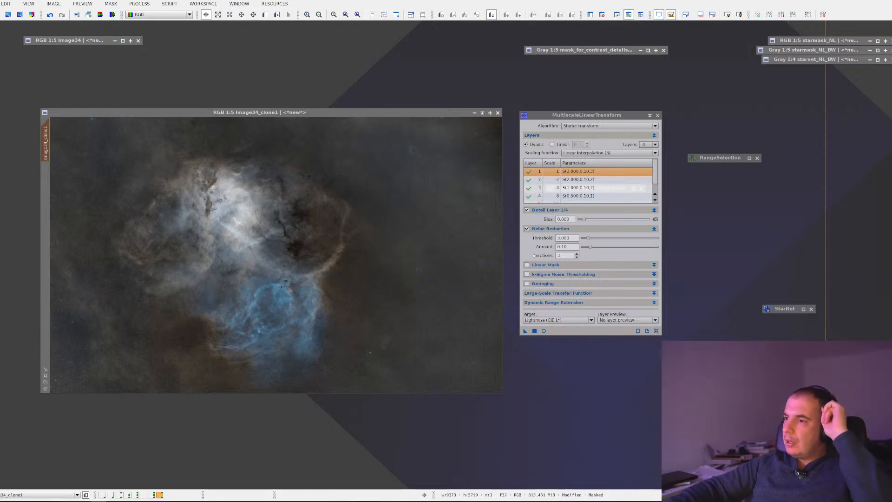
Step: Store the current MultiscaleLinearTransform settings as a process icon in this workspace and name it DeNoising
left_click_drag(525, 331, 795, 157)
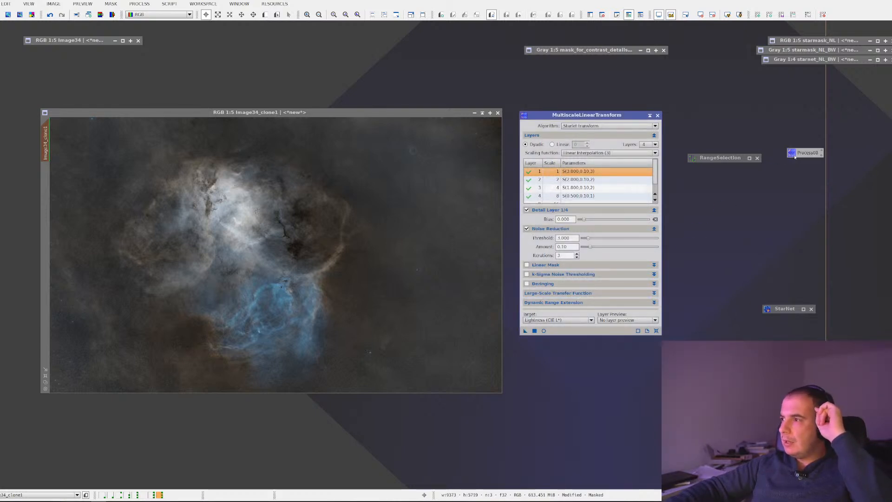
right_click(795, 157)
left_click(804, 219)
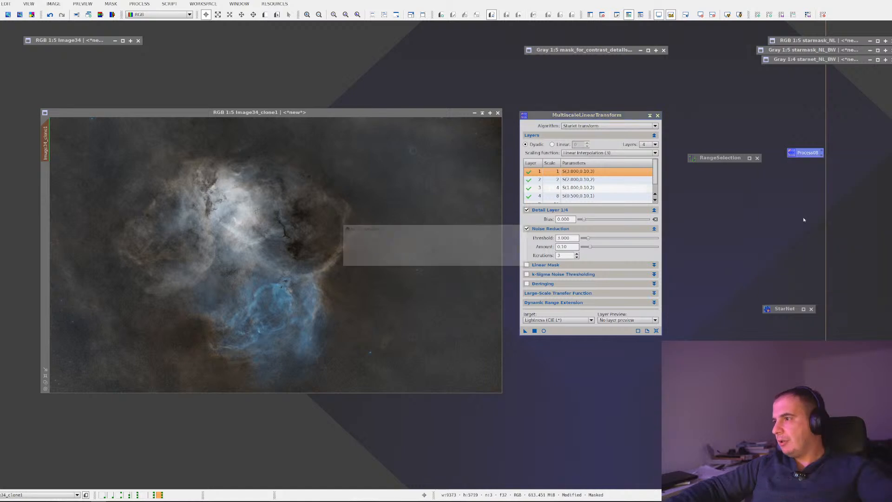
type("DeNo")
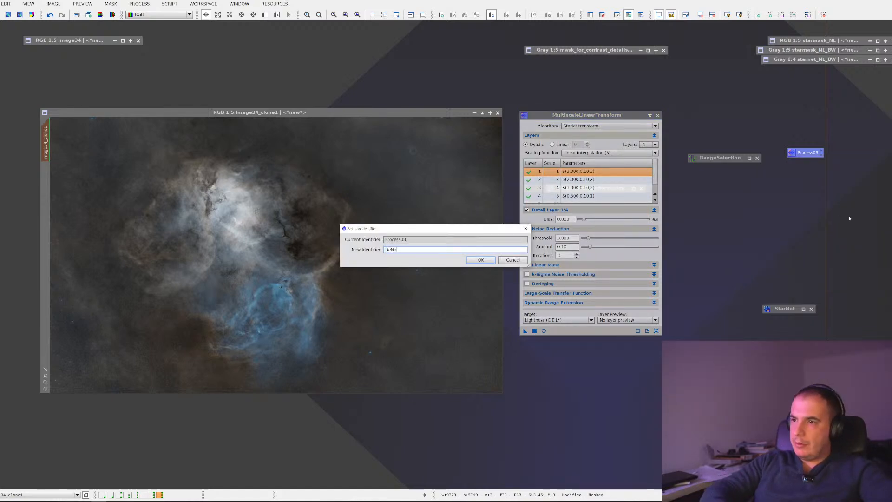
type("ising")
key("Return")
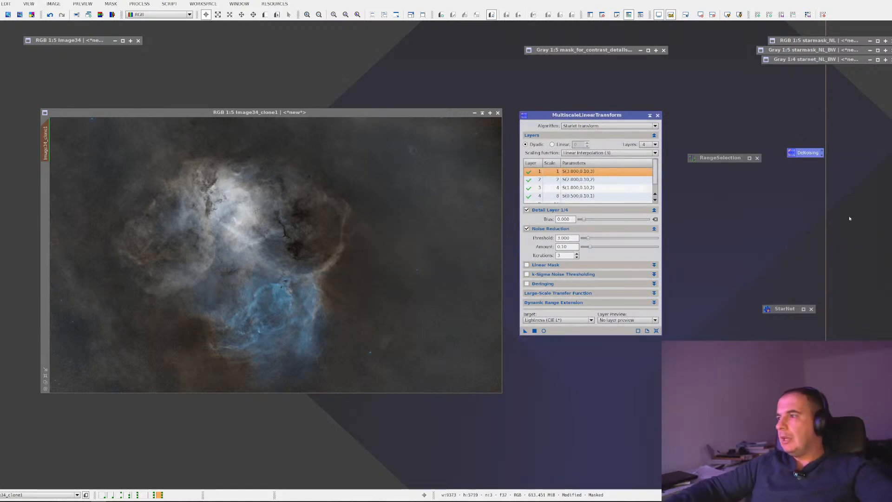
right_click(795, 154)
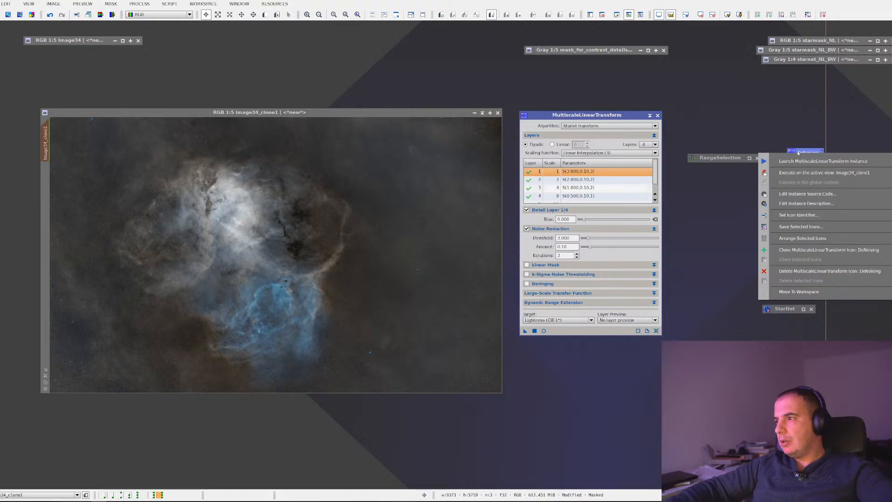
left_click(798, 152)
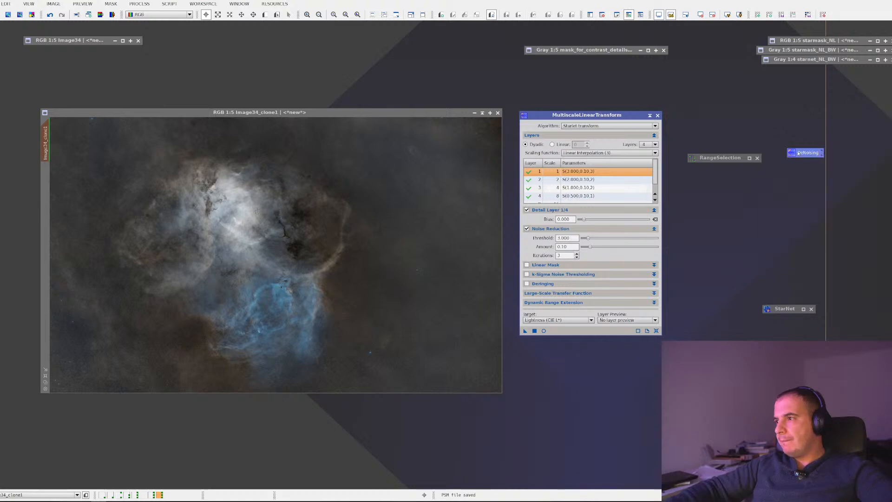
Step: Disable noise reduction for layers 1 to 4 in MultiscaleLinearTransform
left_click(527, 229)
left_click(568, 179)
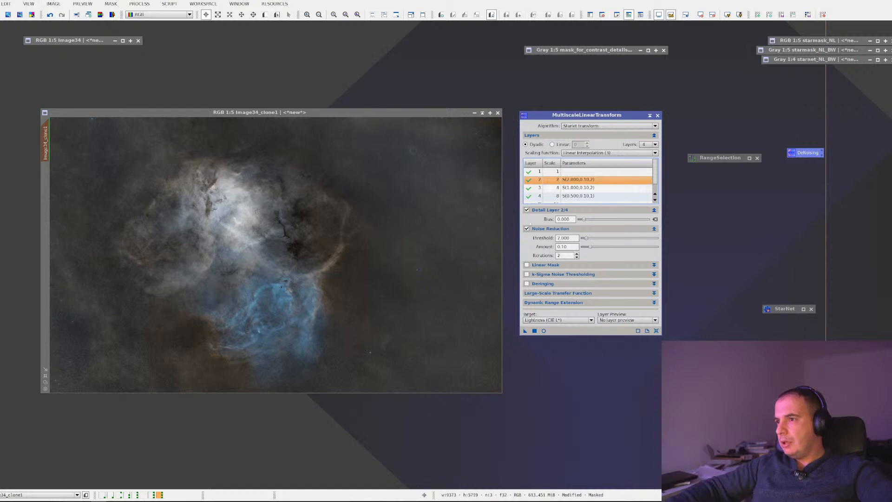
left_click(527, 229)
left_click(539, 188)
left_click(527, 229)
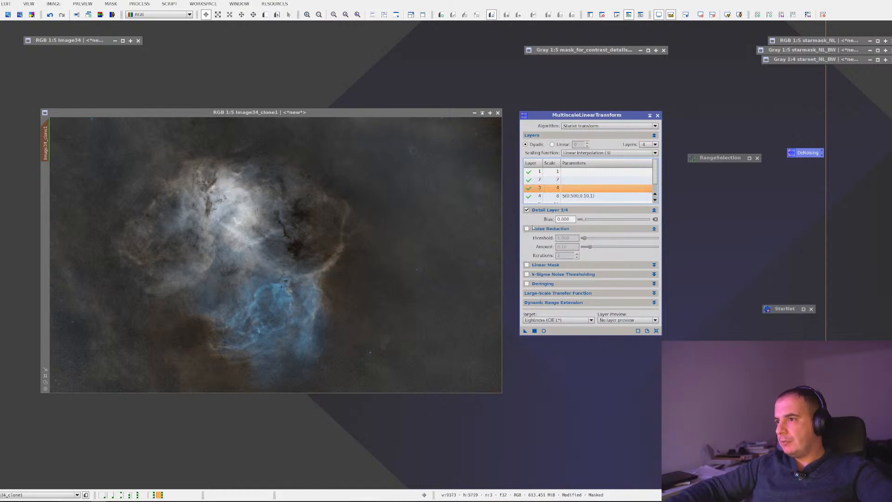
left_click(538, 196)
left_click(526, 229)
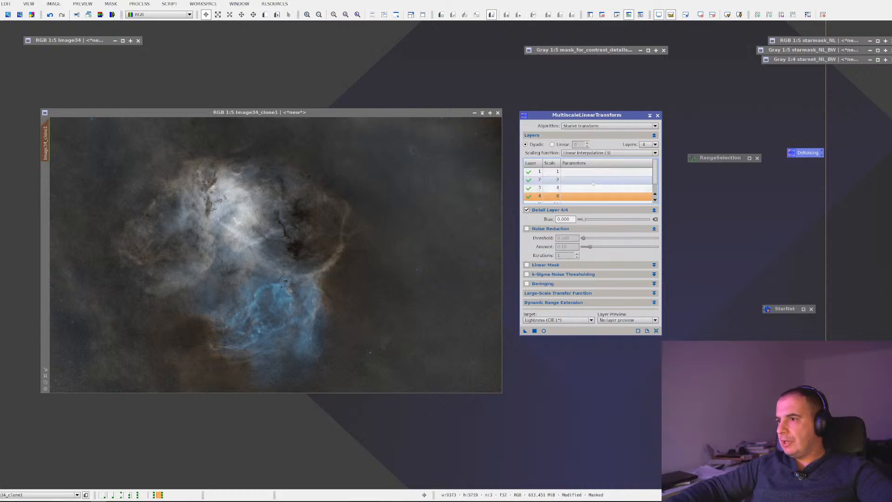
Step: Set the detail layer bias to 0.1 for layers 2 and 3
left_click(553, 180)
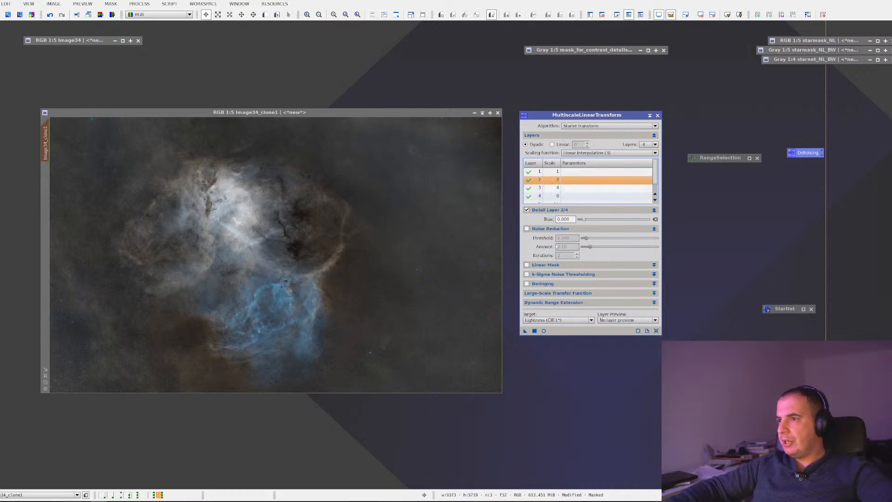
left_click(561, 220)
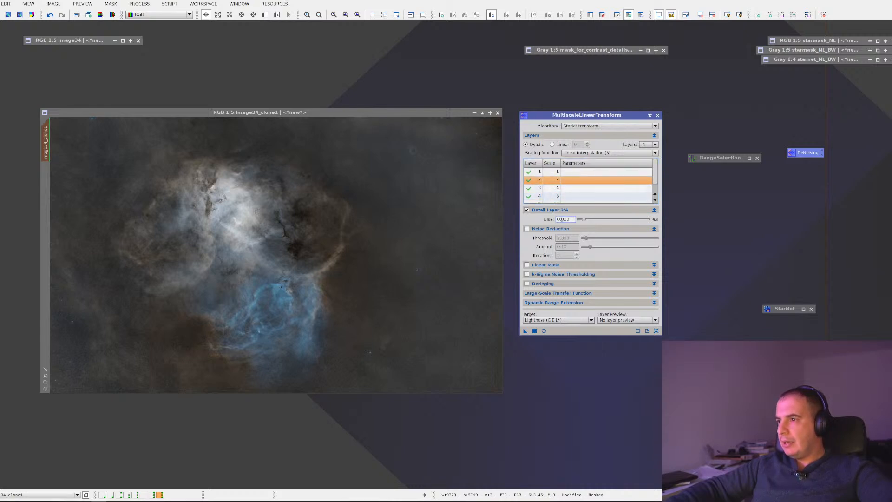
left_click(566, 187)
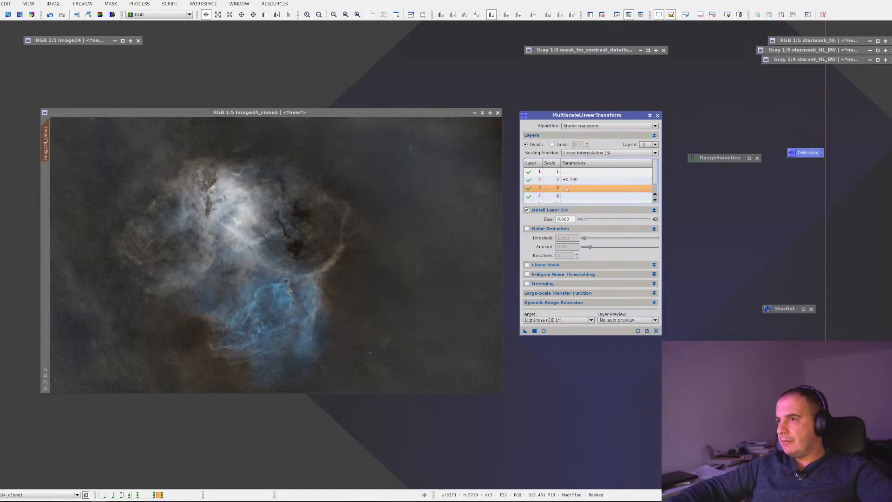
double_click(562, 219)
type("0.1")
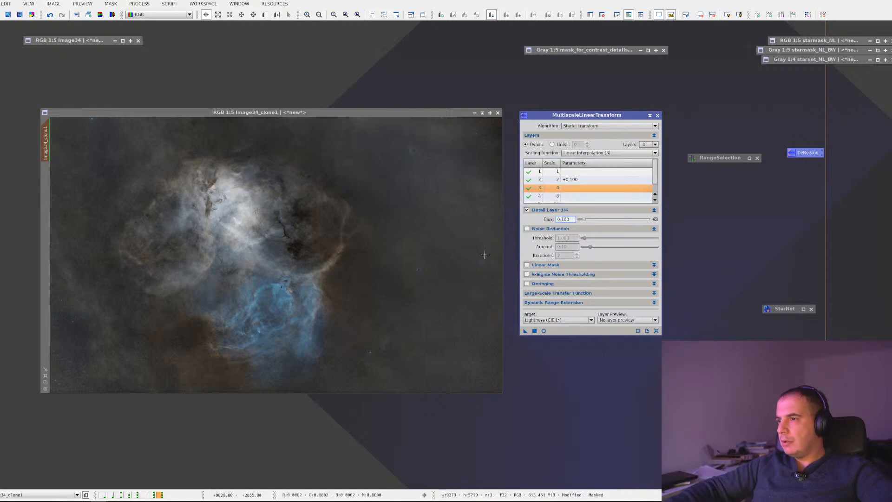
Step: Create a preview of about 2360 × 2060 px over the nebula's bright core in Image34_clone1 and display it
left_click(484, 255)
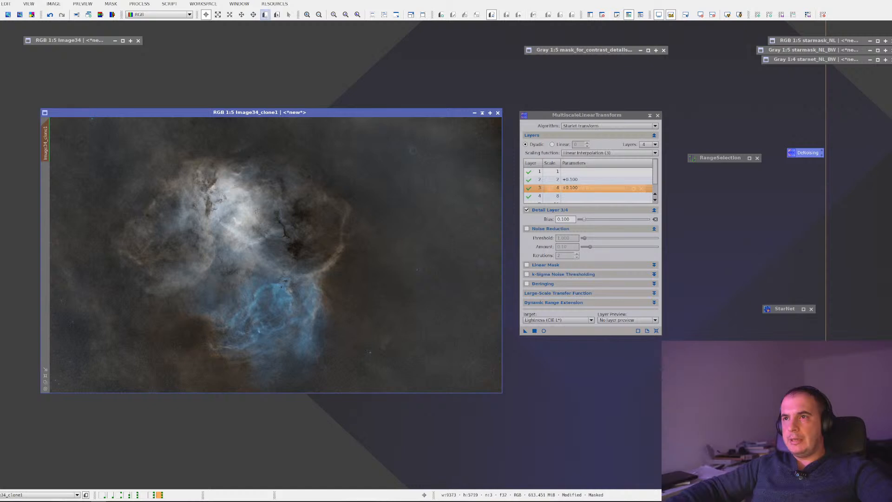
left_click_drag(163, 160, 275, 259)
left_click(45, 179)
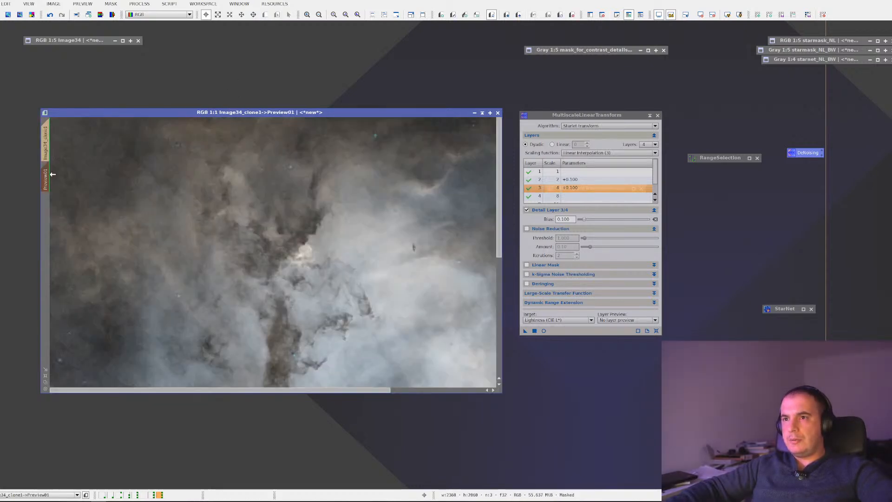
scroll(309, 249, "down", 2)
scroll(308, 249, "up", 1)
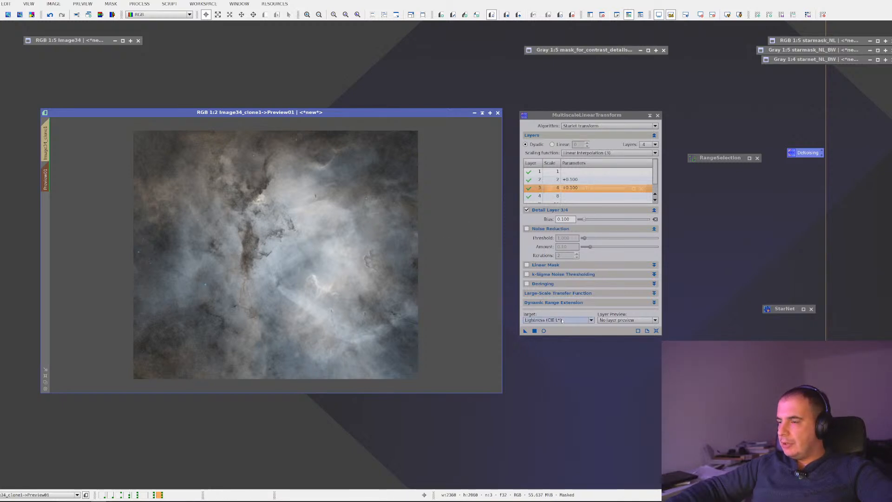
Step: Apply MultiscaleLinearTransform to Preview01 and inspect the sharpened nebula details up close
left_click(525, 331)
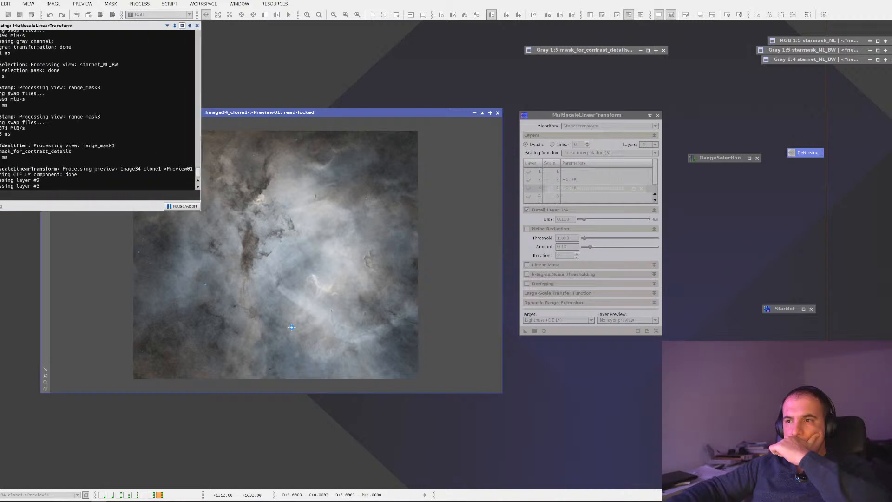
scroll(281, 288, "up", 2)
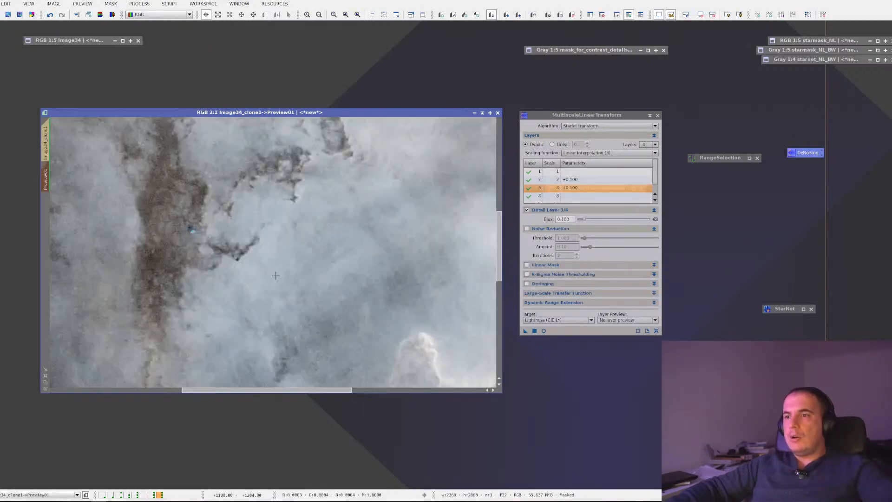
scroll(276, 274, "down", 1)
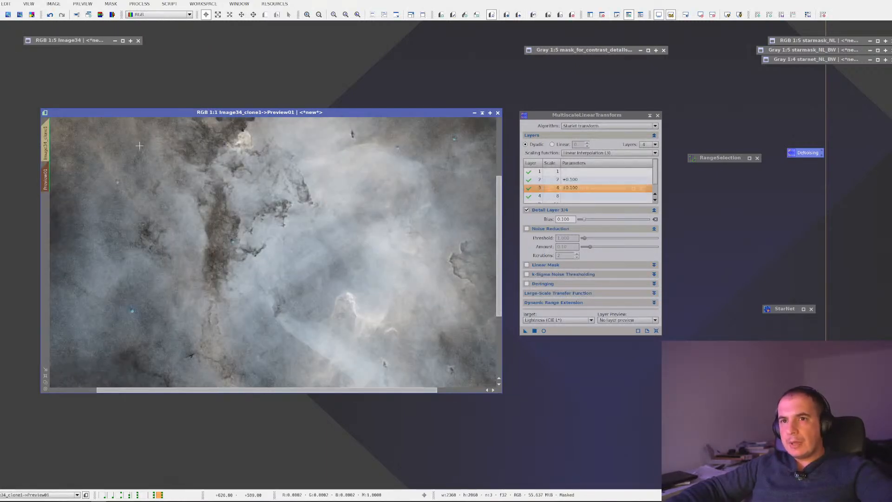
Step: Duplicate Preview01 and show the whole copy for a comparison with the sharpened preview
right_click(45, 176)
left_click(75, 204)
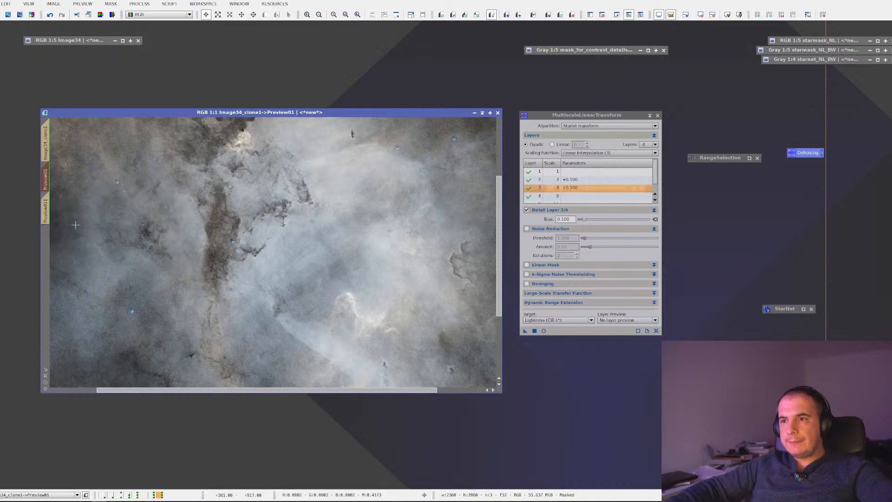
left_click(45, 204)
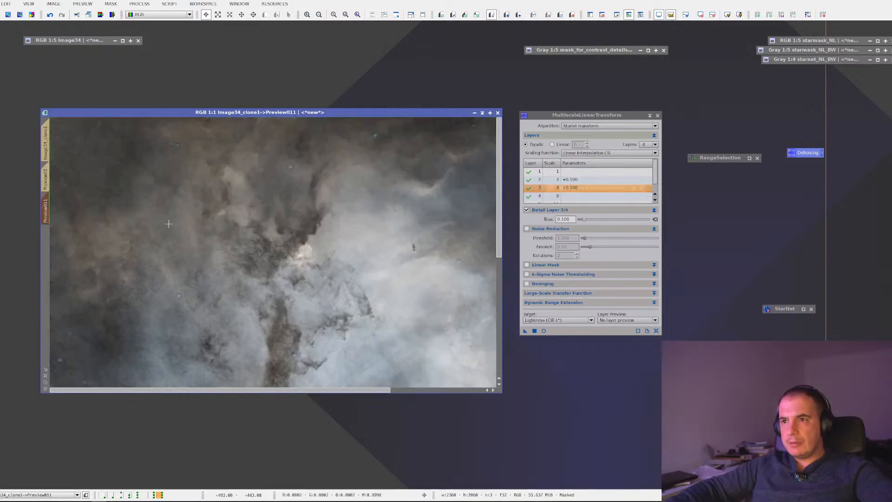
scroll(168, 224, "down", 1)
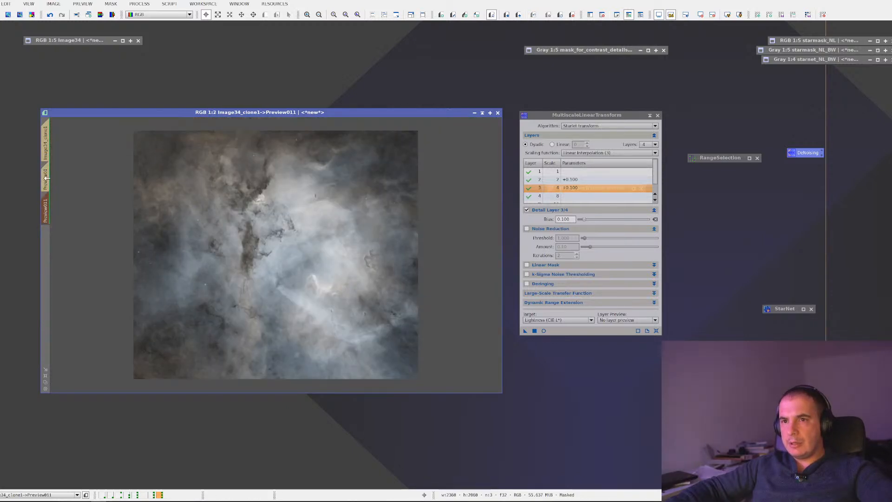
Step: Compare the nebula's bright core at 1:1 by alternating repeatedly between Preview01 and its copy Preview011
scroll(58, 200, "up", 1)
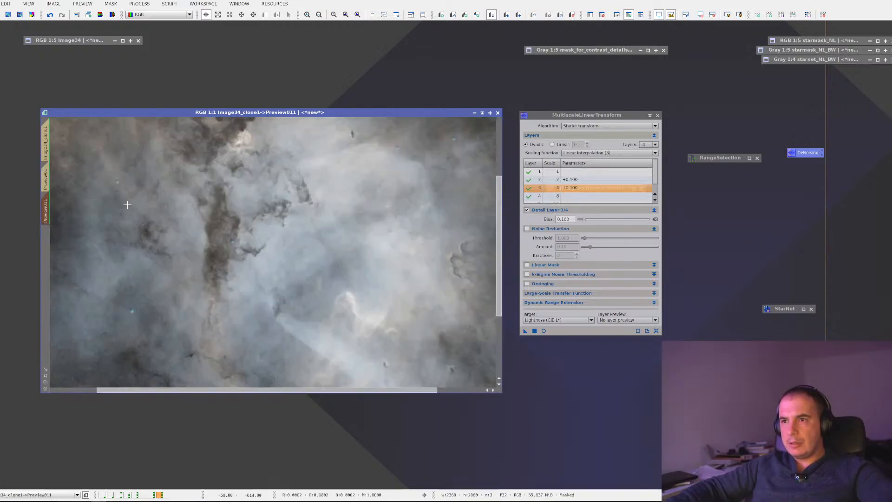
left_click(46, 184)
left_click(46, 204)
left_click(47, 184)
left_click(47, 202)
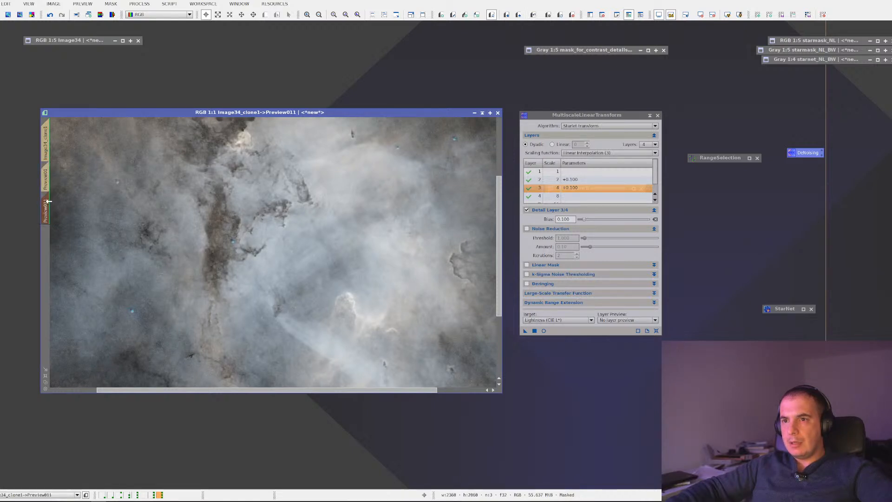
left_click(47, 184)
left_click(46, 204)
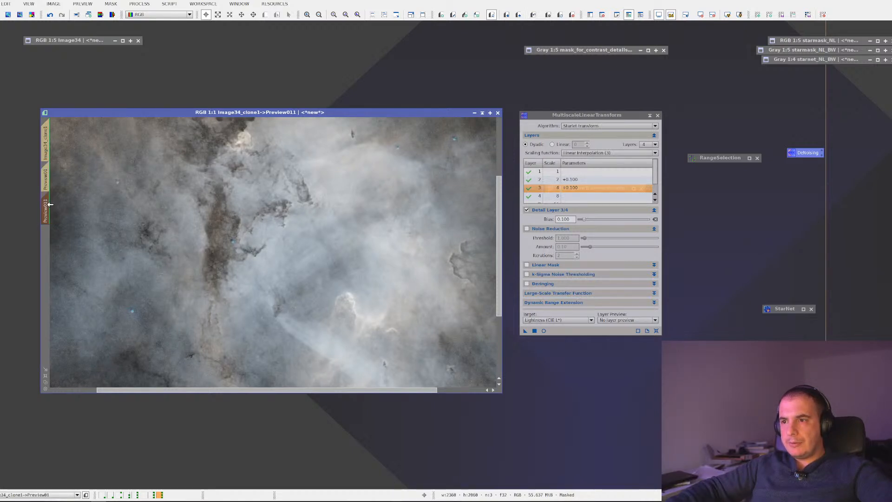
left_click(47, 179)
left_click(47, 205)
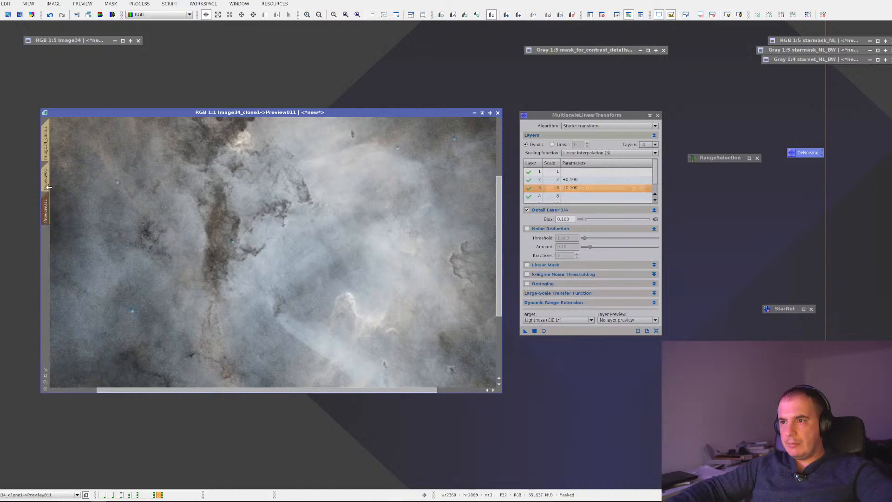
left_click(49, 186)
left_click(47, 208)
left_click(48, 182)
left_click(47, 208)
left_click(51, 183)
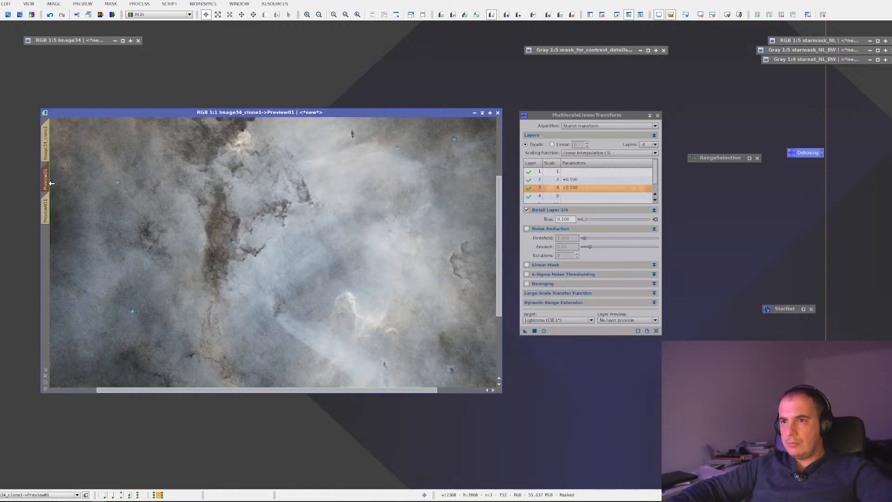
left_click(47, 207)
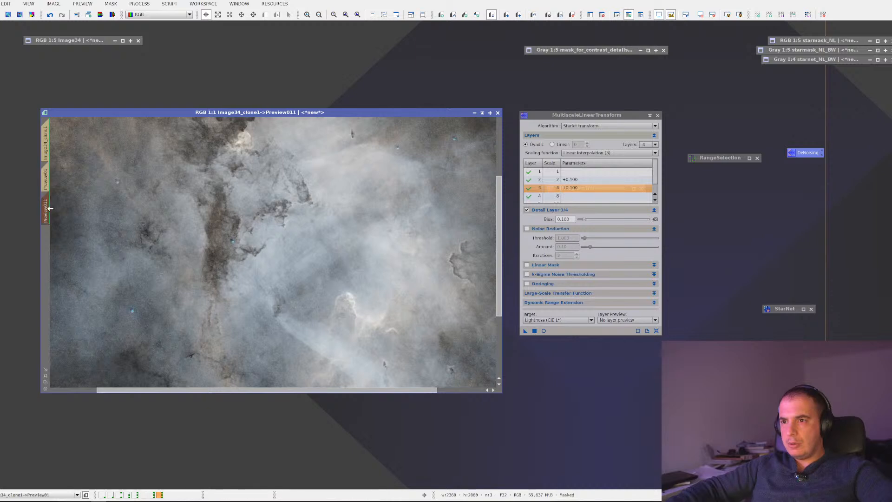
left_click(48, 185)
left_click(47, 206)
left_click(46, 179)
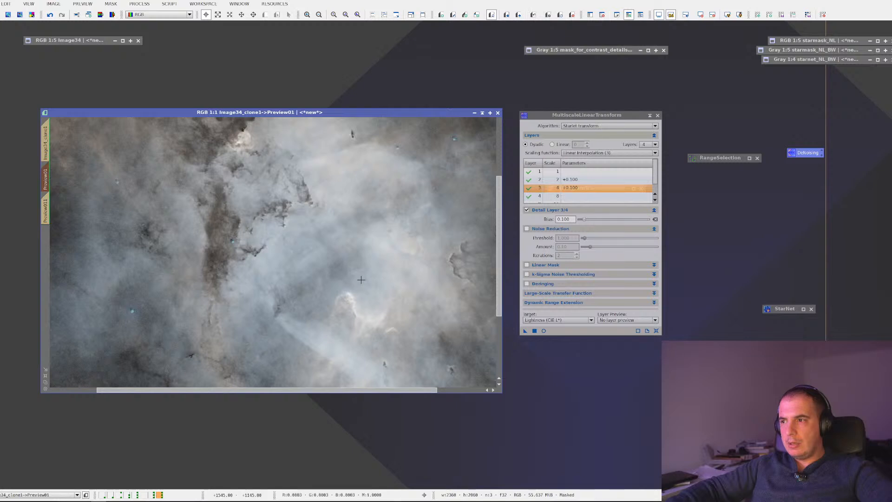
Step: Apply MultiscaleLinearTransform to Preview01 once more and inspect the bright core and dark filaments at several zoom levels
left_click_drag(526, 331, 313, 261)
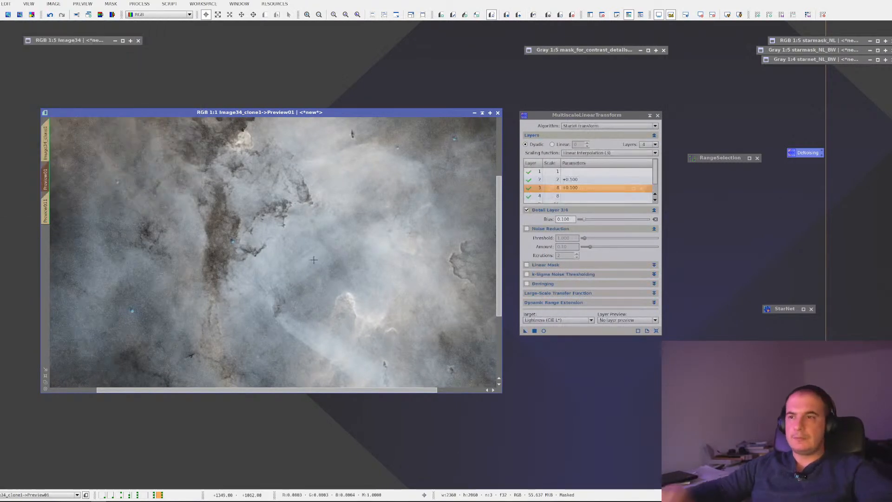
mouse_move(47, 203)
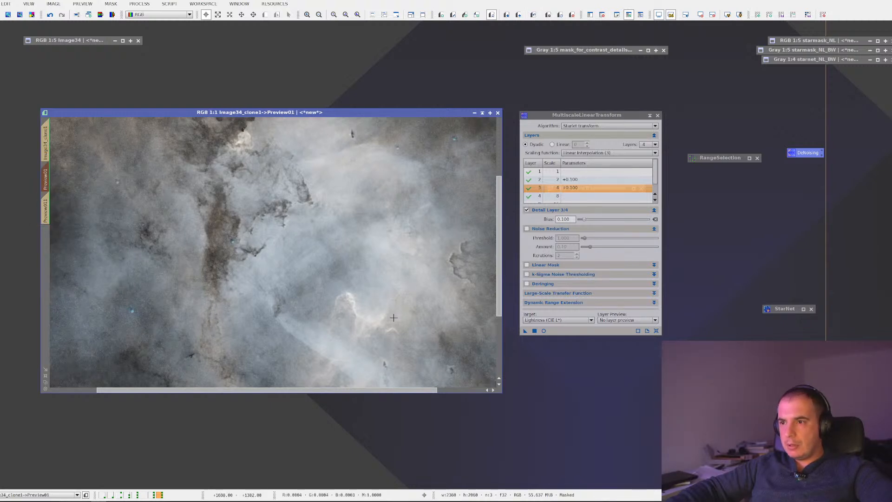
scroll(378, 319, "up", 1)
left_click_drag(389, 325, 298, 166)
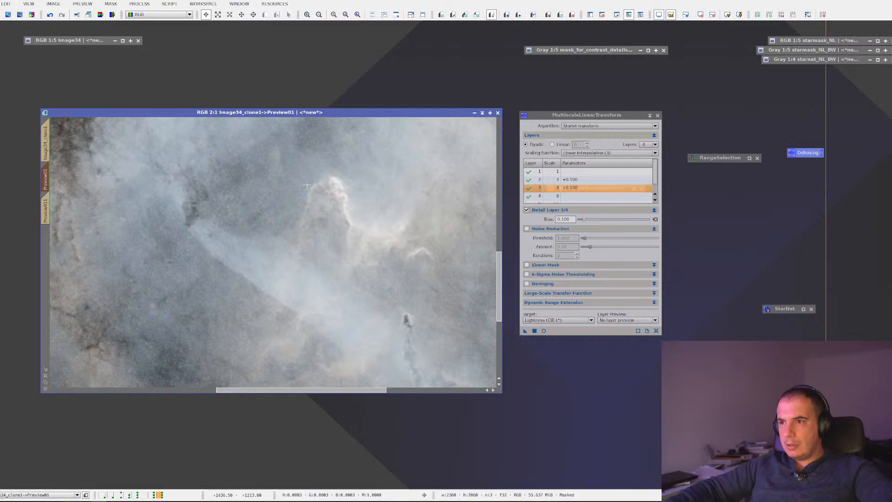
scroll(335, 204, "down", 2)
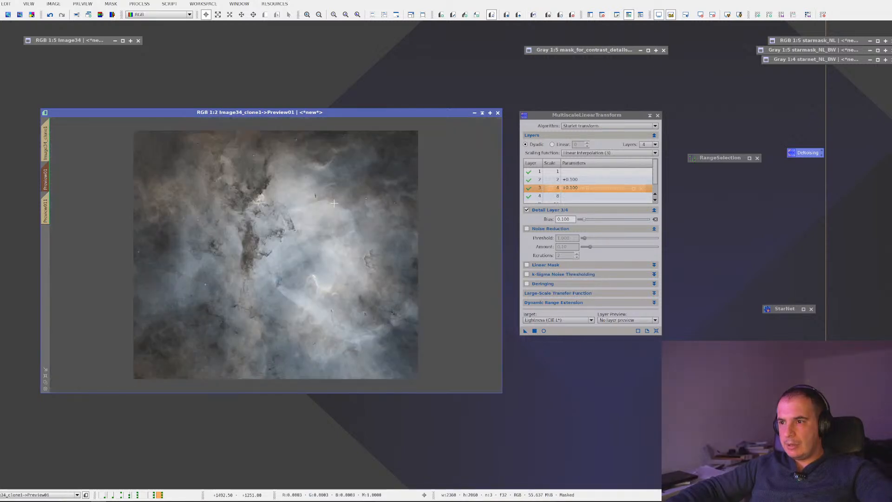
scroll(355, 246, "up", 2)
left_click_drag(458, 291, 230, 200)
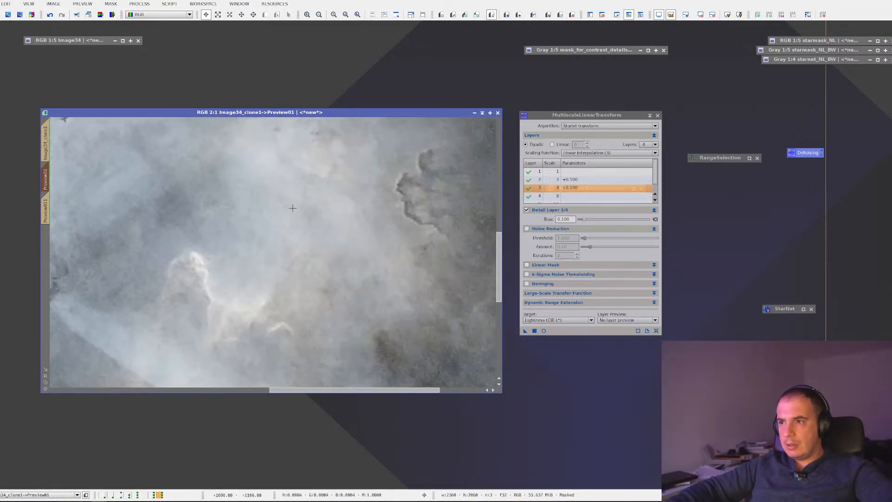
left_click_drag(379, 207, 283, 191)
scroll(214, 198, "down", 3)
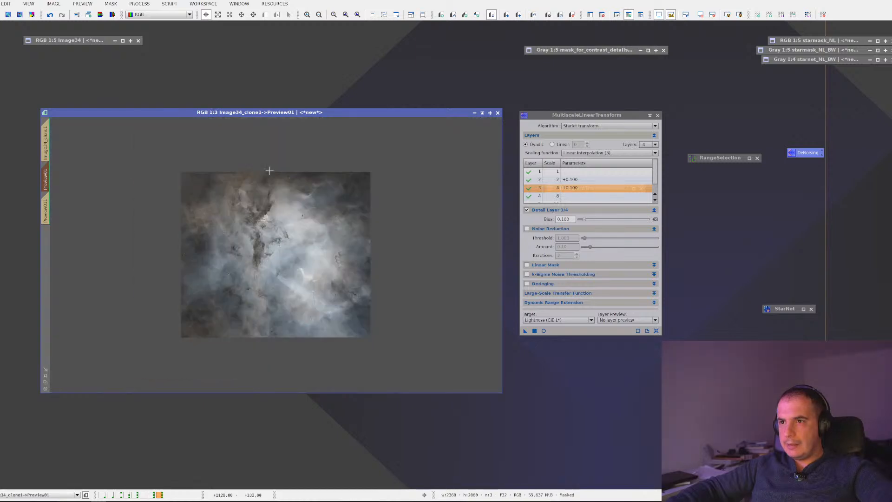
scroll(214, 197, "up", 2)
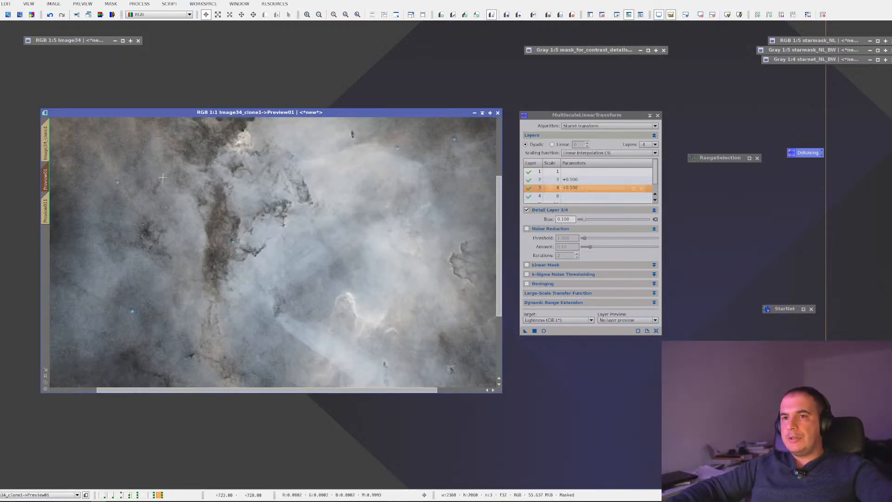
Step: Apply MultiscaleLinearTransform to the whole Image34_clone1 and inspect the bright core at 1:1
left_click(45, 144)
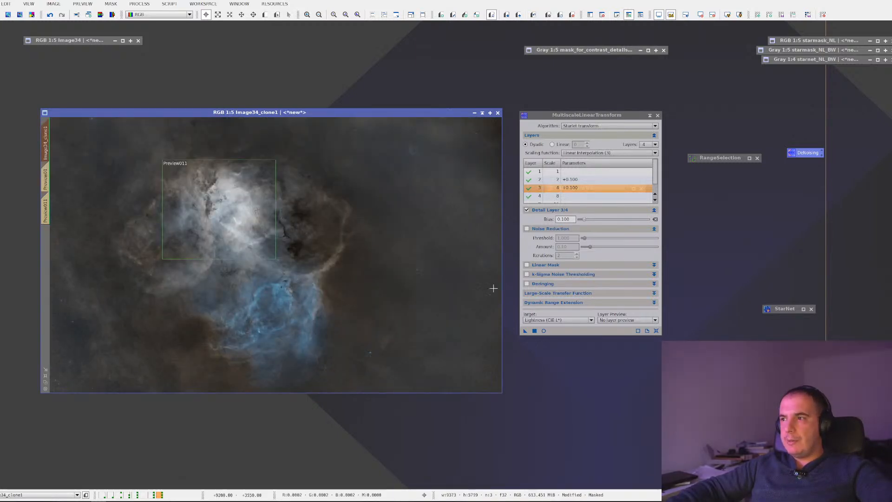
left_click(525, 331)
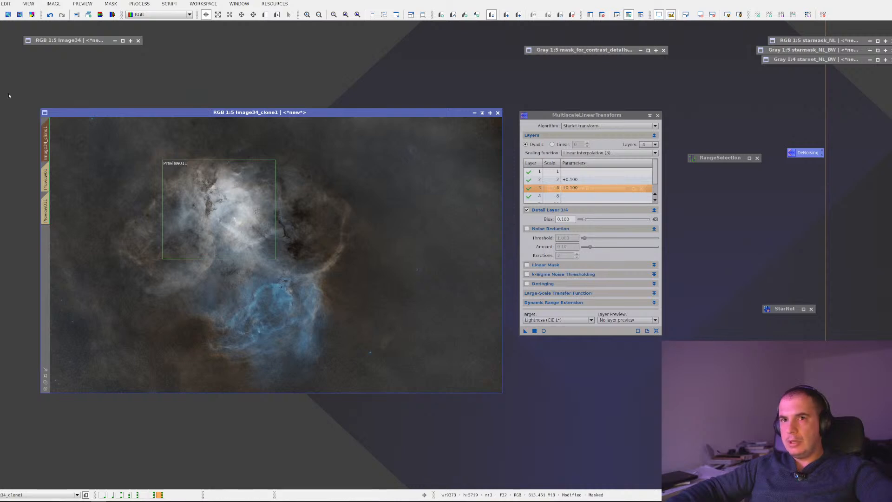
mouse_move(1, 95)
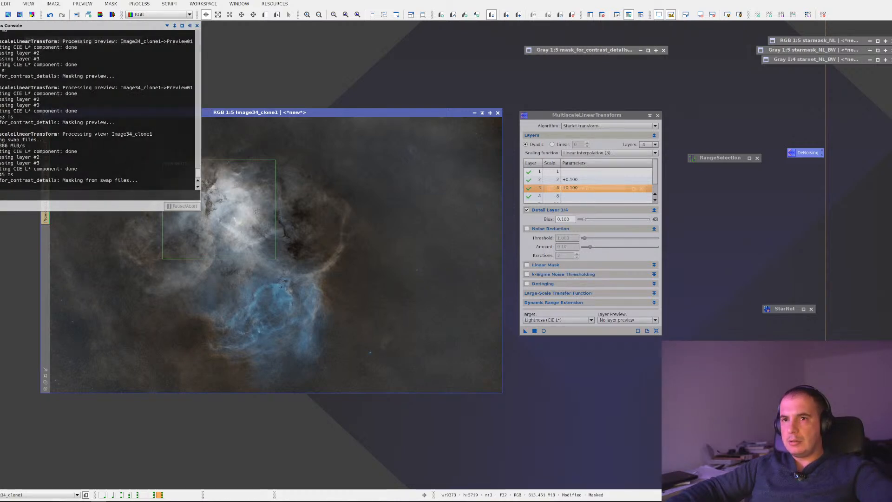
scroll(177, 189, "up", 2)
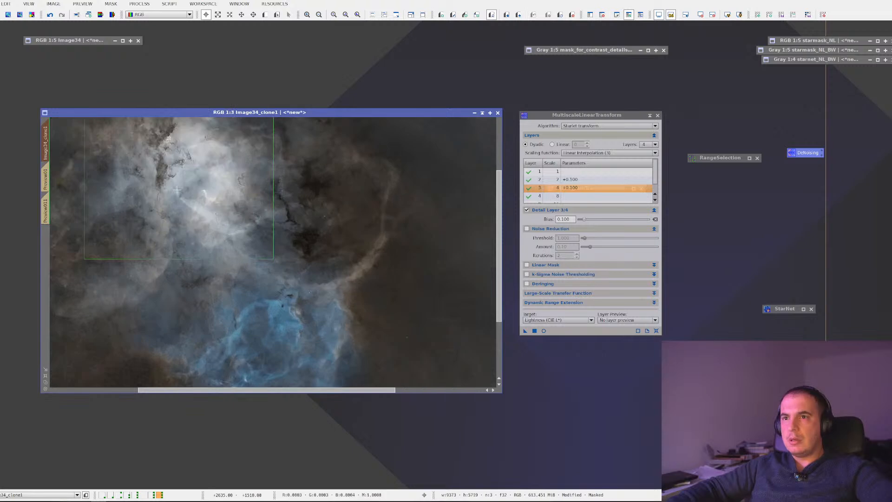
scroll(178, 189, "up", 2)
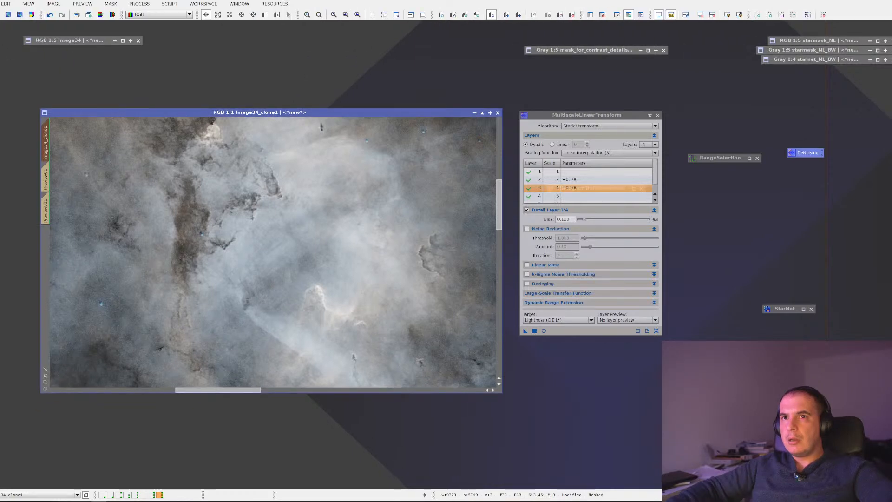
Step: Move the leading group of tool icons to the end of its row and examine the nebula's core and blue shell
left_click_drag(2, 14, 769, 16)
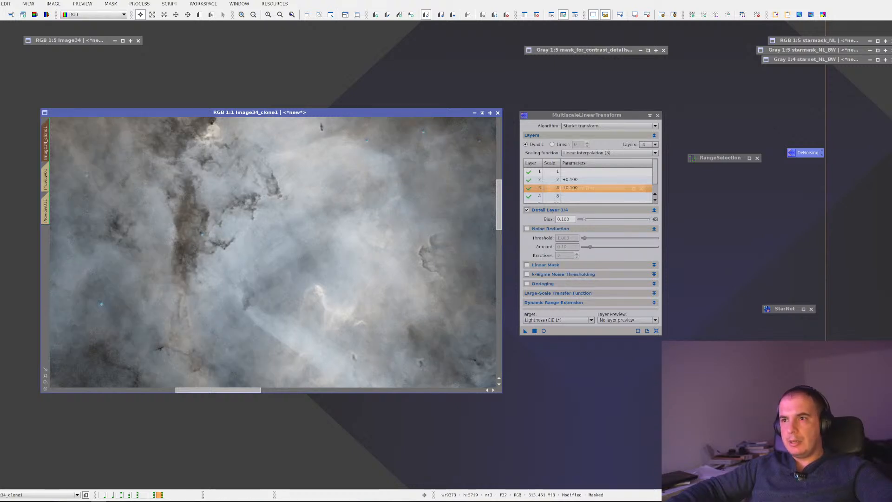
scroll(255, 236, "up", 1)
scroll(255, 236, "down", 3)
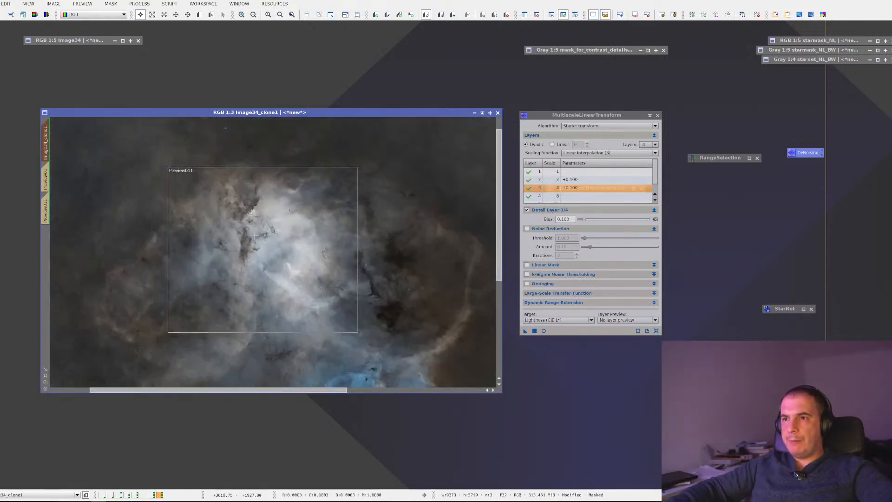
scroll(279, 269, "up", 1)
scroll(318, 323, "down", 2)
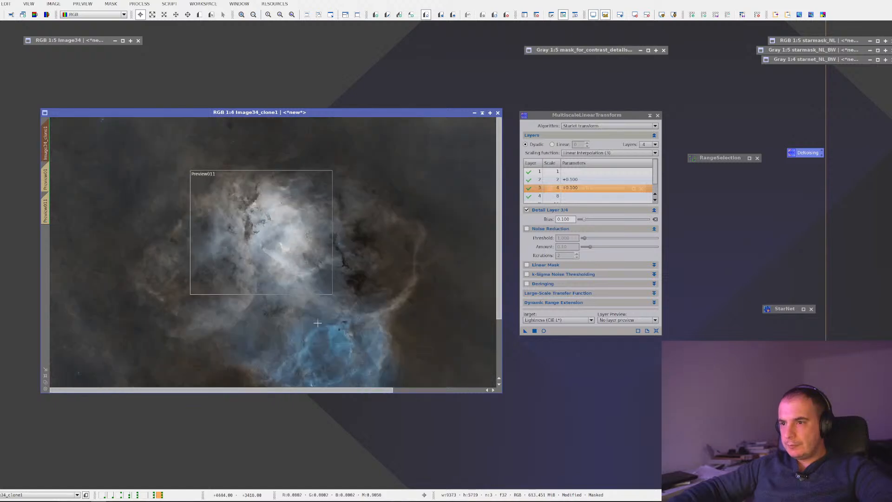
scroll(318, 327, "up", 1)
left_click_drag(318, 327, 300, 261)
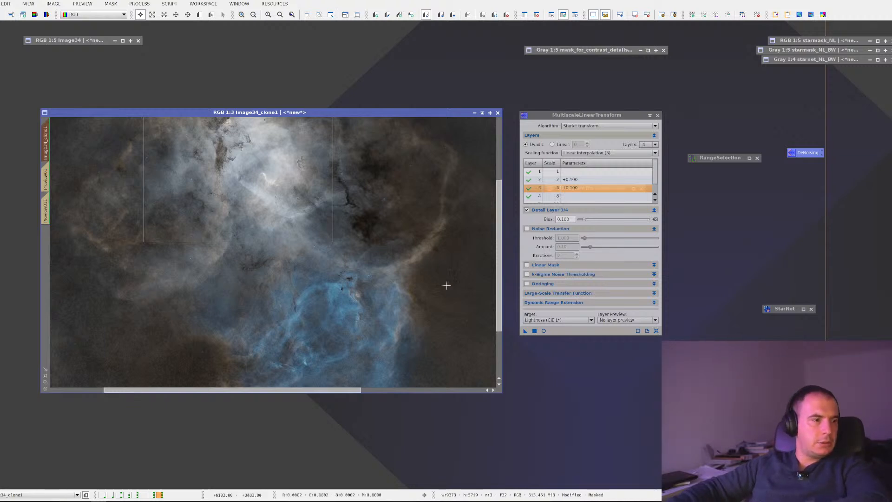
Step: Apply MultiscaleLinearTransform to Image34_clone1 again, and undo and redo it to compare the core's details at 1:1
left_click_drag(525, 331, 369, 261)
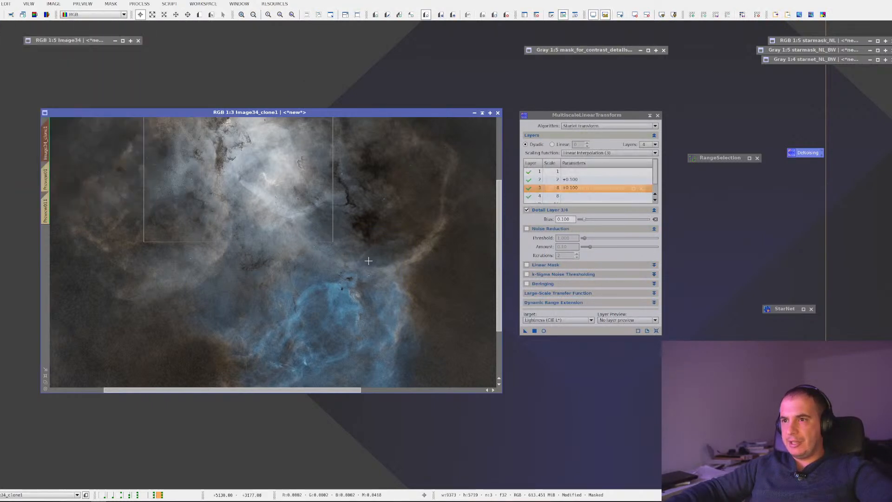
scroll(251, 162, "up", 2)
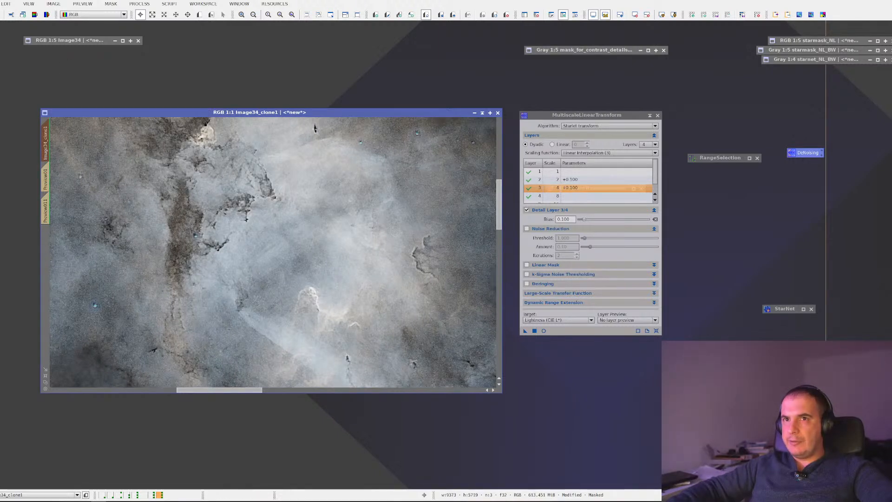
key("ctrl+z")
key("ctrl+y")
Step: Set the detail layer bias to 0.05 for layers 2 and 3
left_click(572, 180)
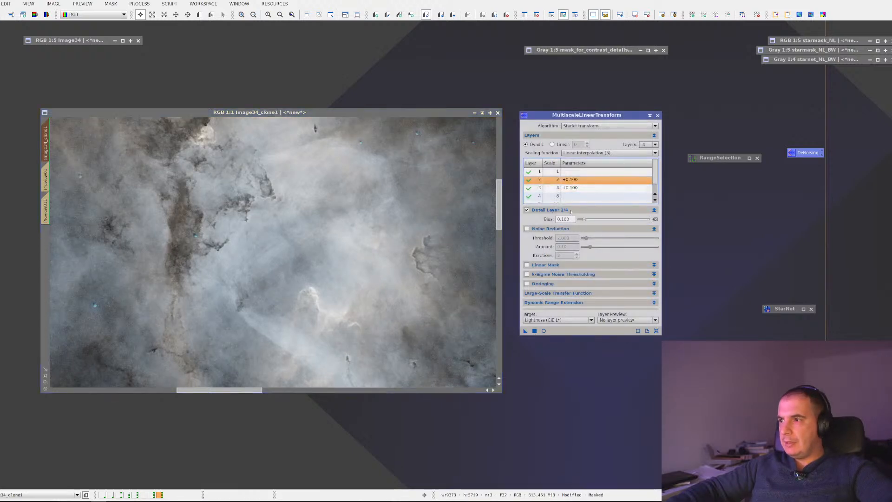
left_click_drag(565, 219, 562, 220)
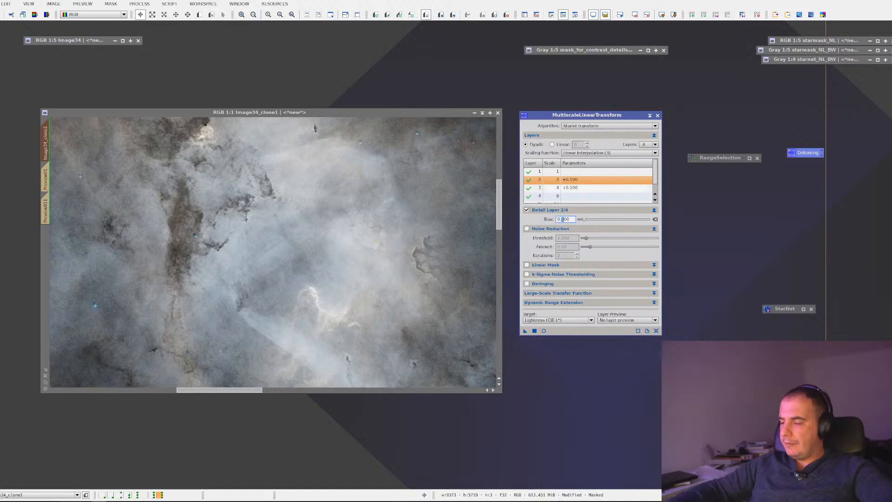
type("05")
left_click(578, 188)
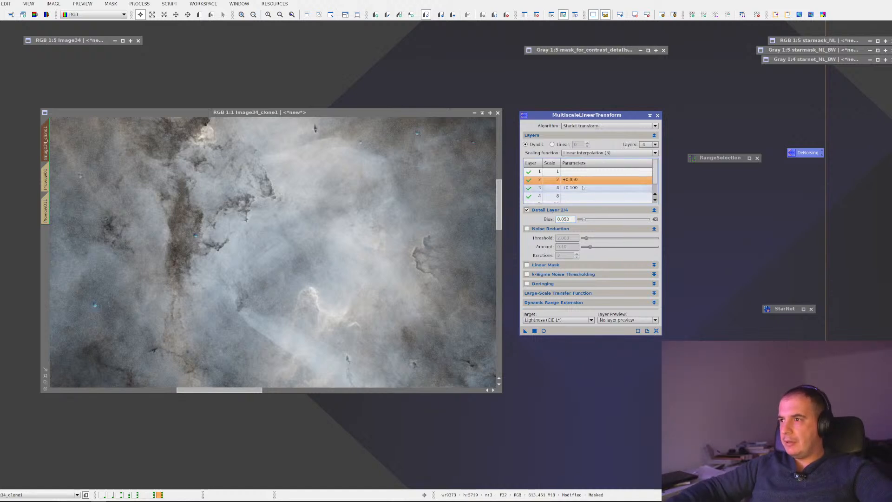
left_click(563, 219)
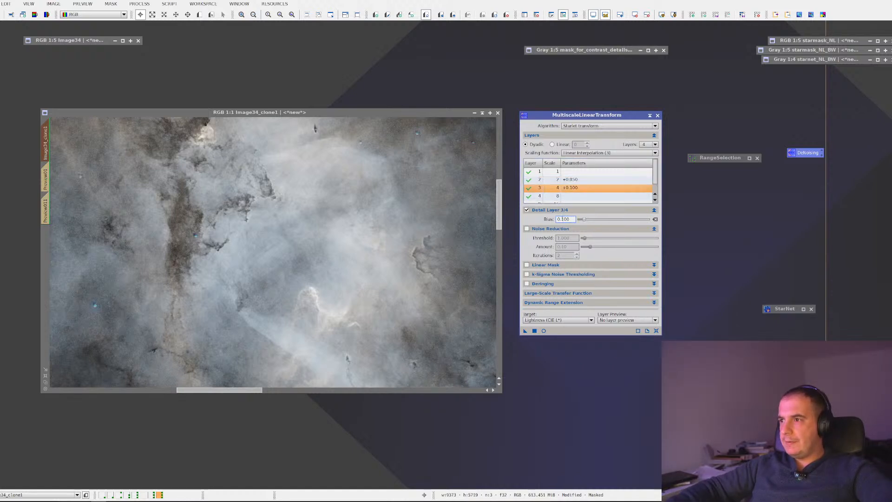
key("BackSpace")
type("05")
Step: Apply MultiscaleLinearTransform with the reduced bias to Image34_clone1 and inspect the sharpened core
left_click(525, 331)
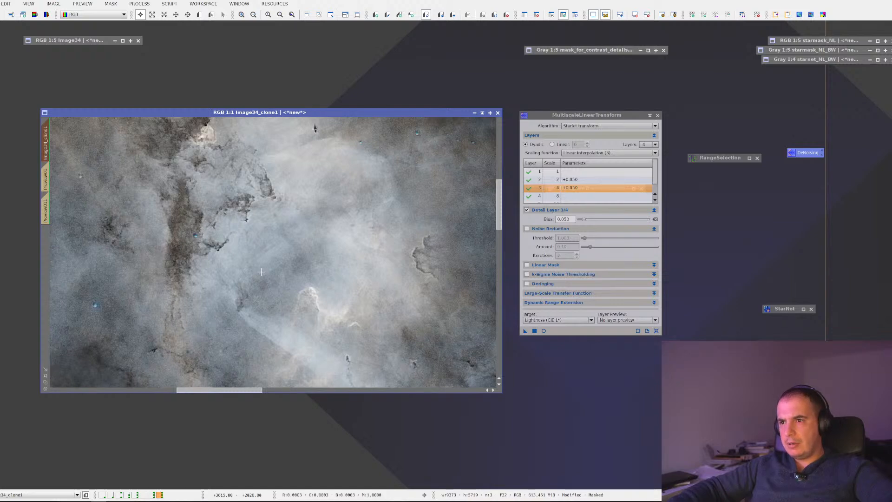
scroll(262, 272, "down", 1)
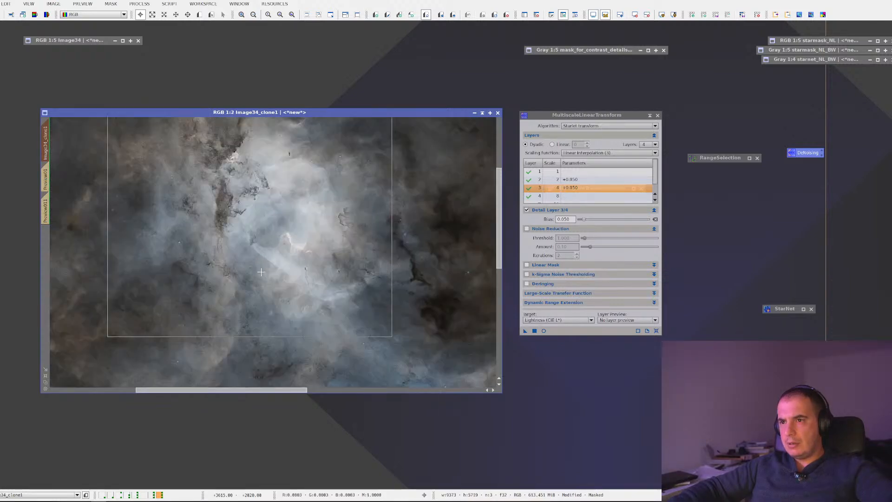
scroll(261, 272, "up", 1)
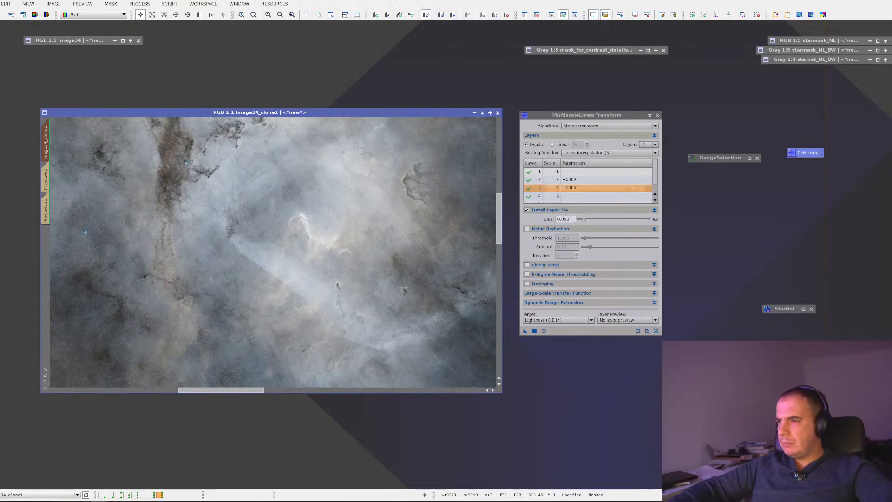
Step: Try MultiscaleLinearTransform on Image34_clone1 with exaggerated bias values of 4.1 for layer 3 and 5.1 for layer 2, and undo it
left_click_drag(585, 220, 597, 221)
left_click(575, 179)
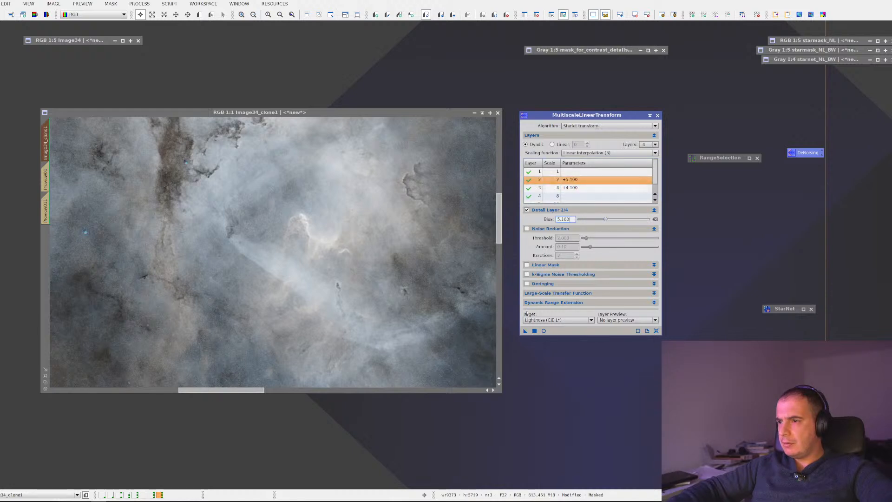
left_click_drag(524, 334, 320, 239)
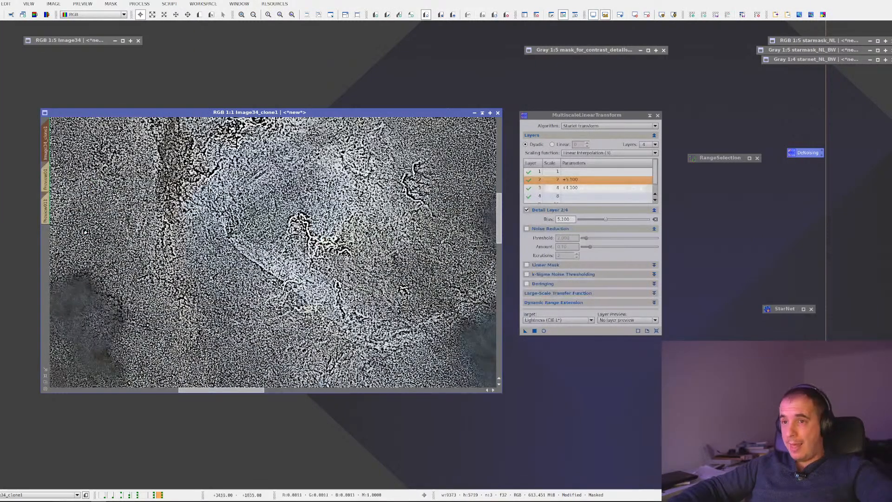
key("ctrl+z")
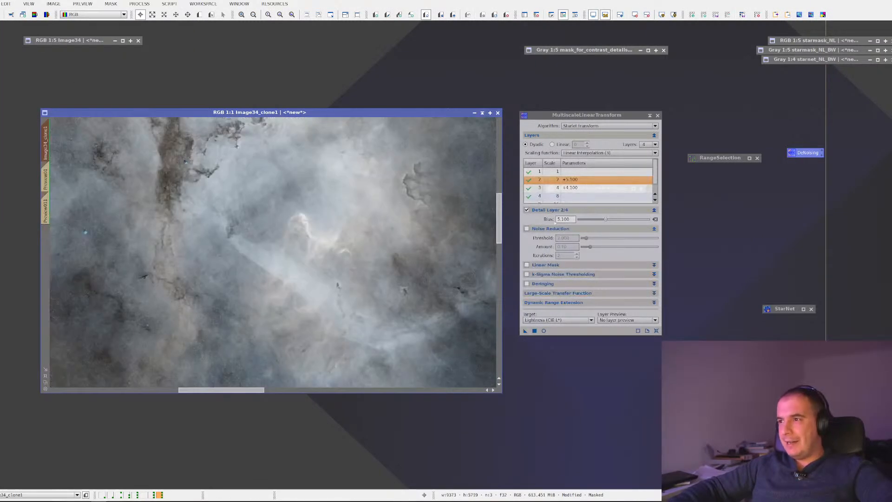
Step: Set the detail layer bias to 0.005 for layers 2, 3 and 4 in MultiscaleLinearTransform
left_click_drag(557, 219, 578, 223)
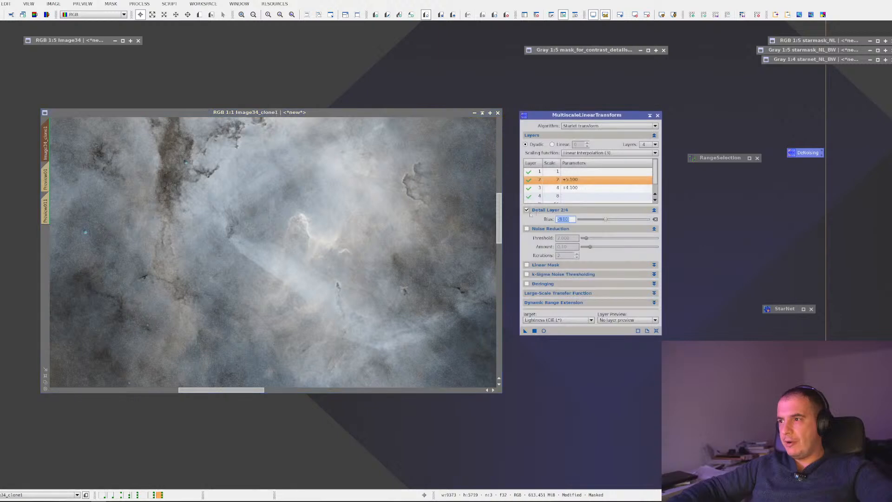
type("0.005")
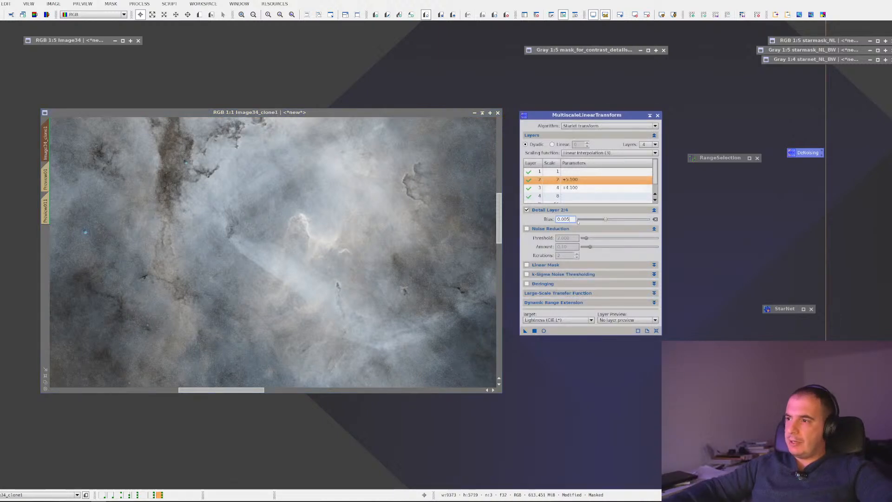
left_click(585, 188)
left_click_drag(574, 220, 534, 224)
type("0.005")
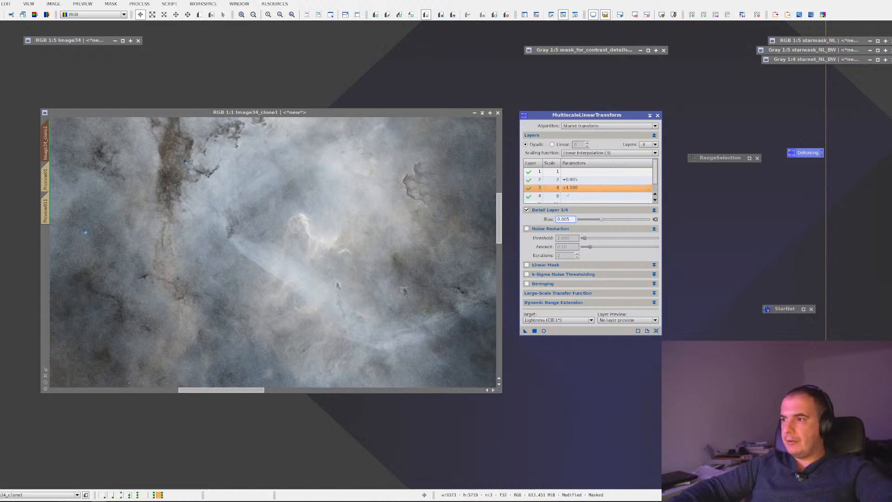
left_click(581, 196)
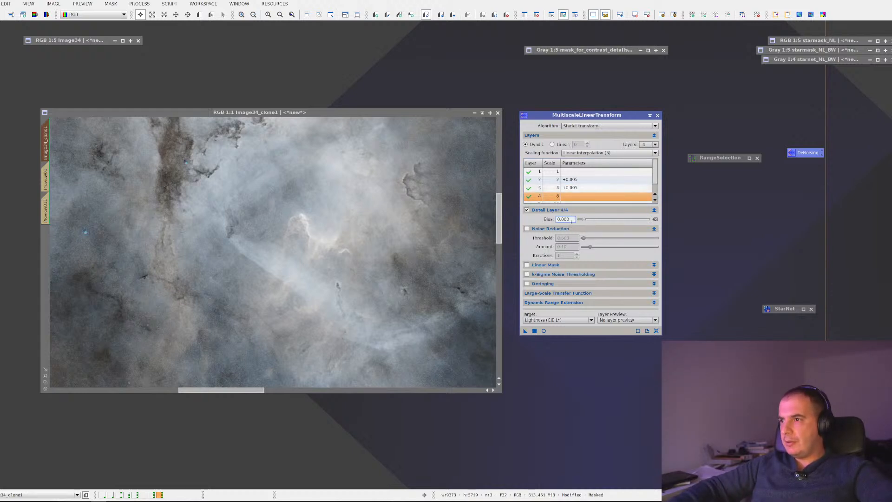
type("0.005")
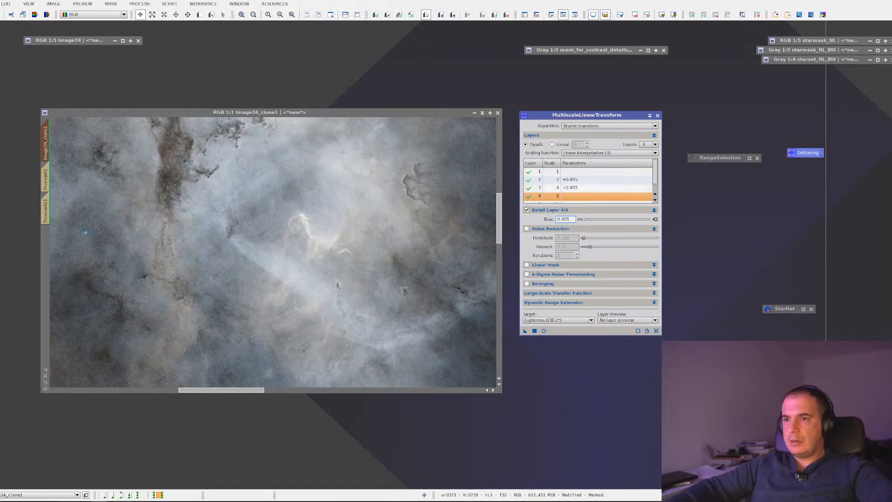
Step: Apply MultiscaleLinearTransform with the 0.005 bias to Image34_clone1 and check the nebula's bright core up close
left_click_drag(525, 331, 321, 257)
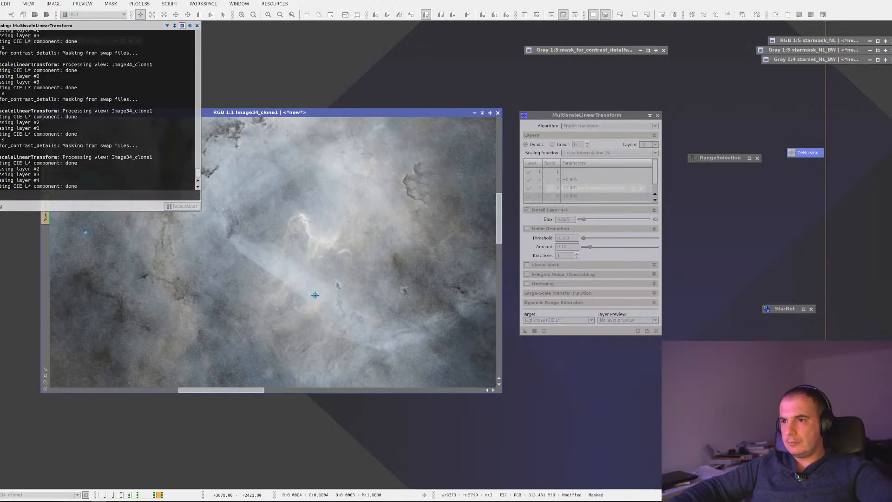
scroll(279, 238, "up", 2)
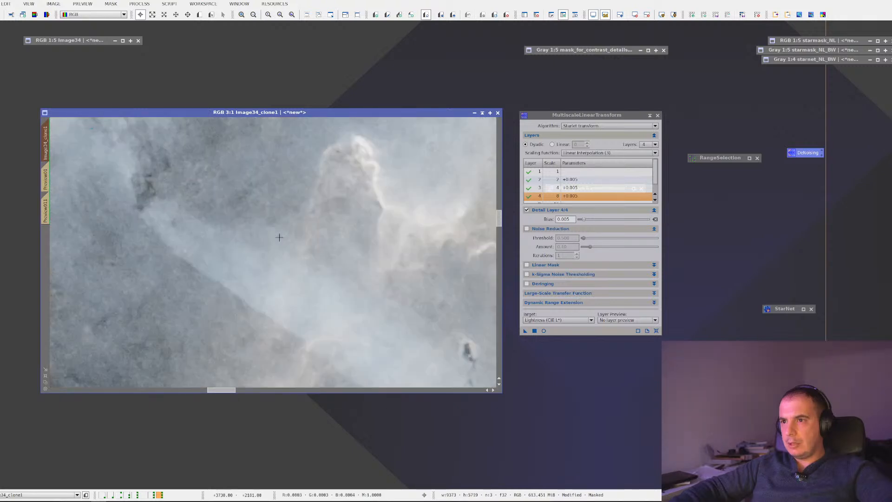
scroll(280, 237, "down", 4)
scroll(277, 234, "up", 2)
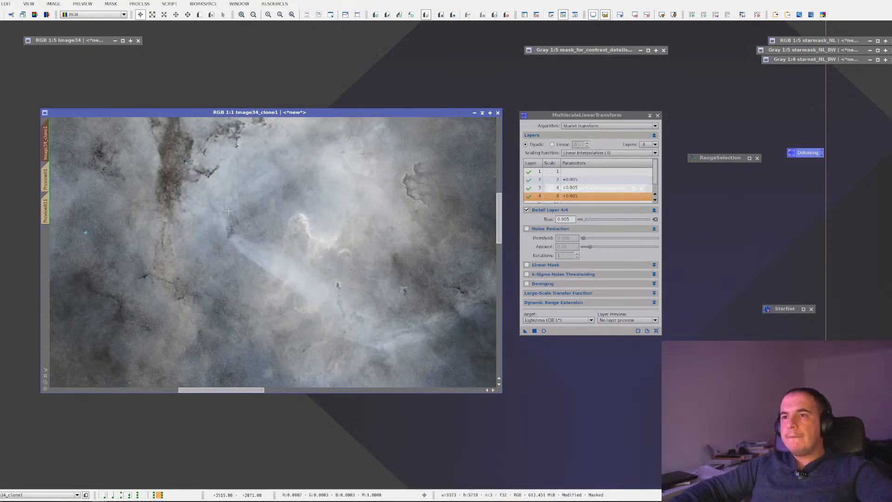
Step: Examine the dark dust lane, the surrounding clouds and the whole of Image34_clone1 for the sharpening effect
left_click_drag(217, 162, 328, 342)
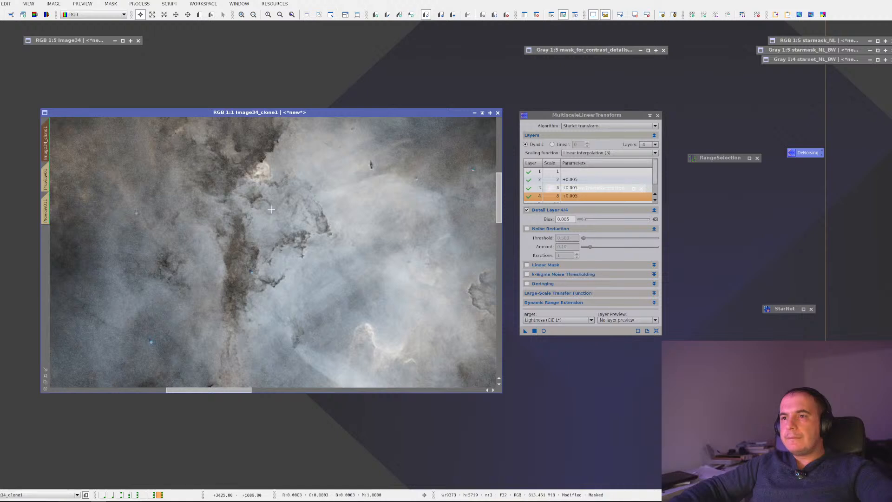
scroll(272, 210, "up", 1)
scroll(271, 210, "down", 3)
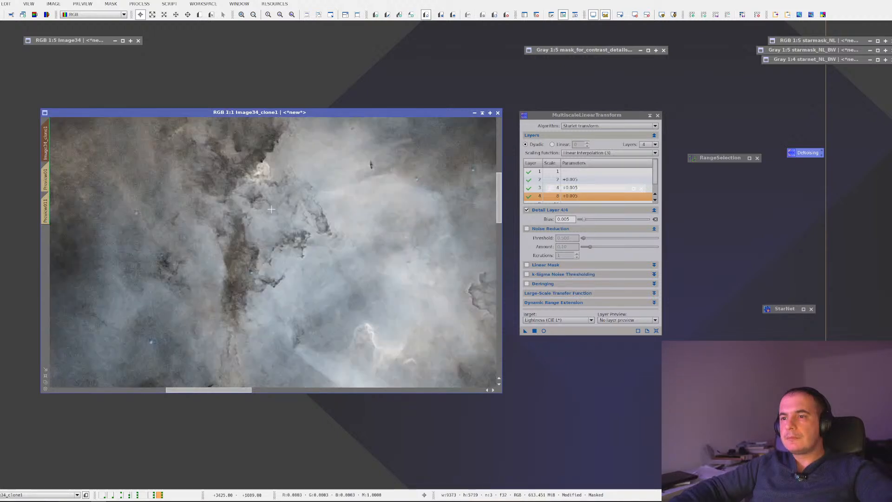
scroll(272, 209, "down", 2)
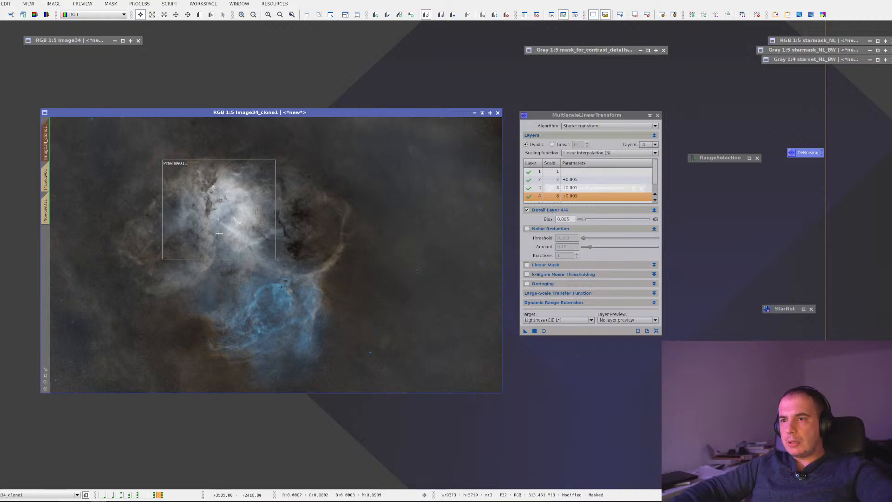
scroll(219, 234, "up", 3)
left_click_drag(199, 218, 392, 265)
scroll(395, 270, "up", 1)
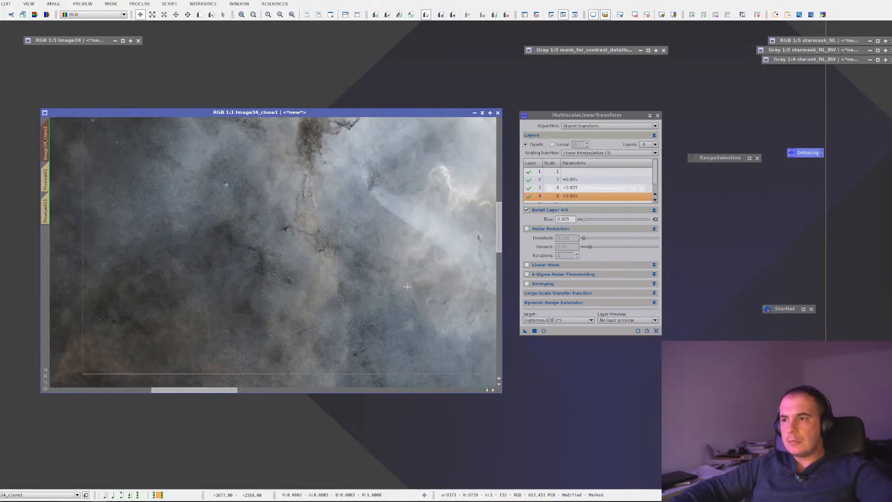
left_click_drag(408, 294, 267, 229)
scroll(290, 233, "down", 3)
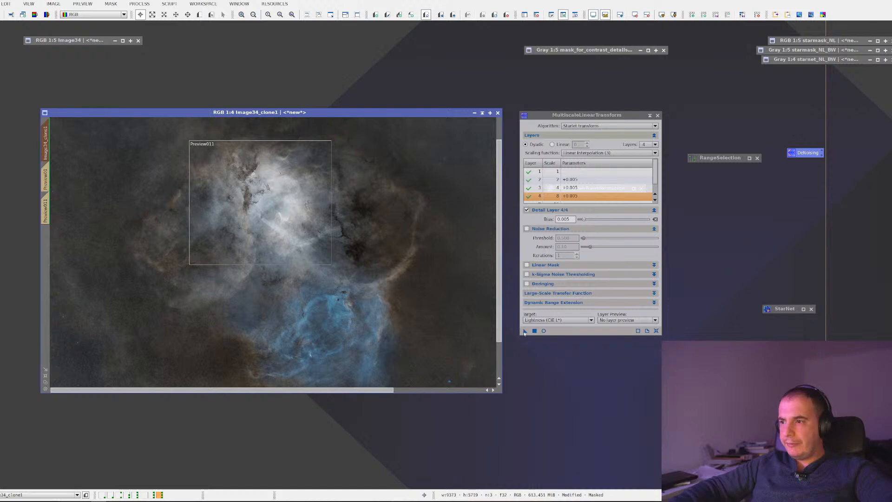
Step: Apply MultiscaleLinearTransform to Image34_clone1 once more with the same settings and inspect the nebula close up and as a whole
left_click_drag(524, 331, 245, 267)
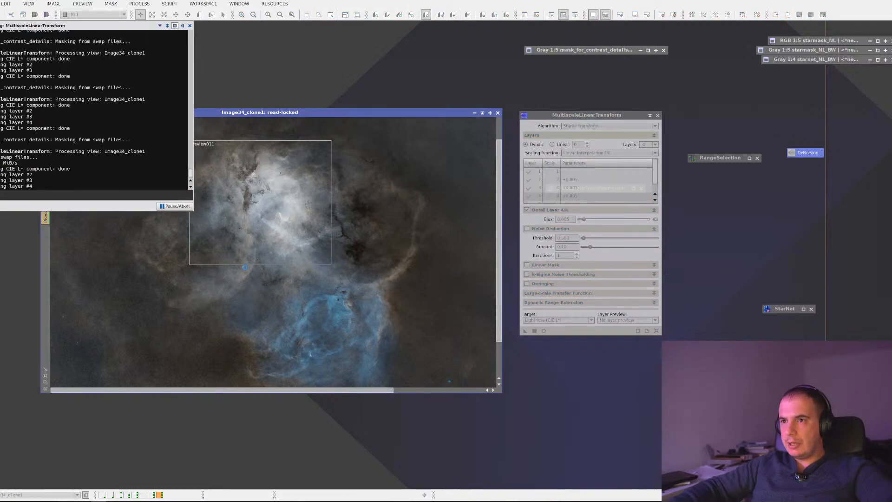
scroll(245, 267, "up", 3)
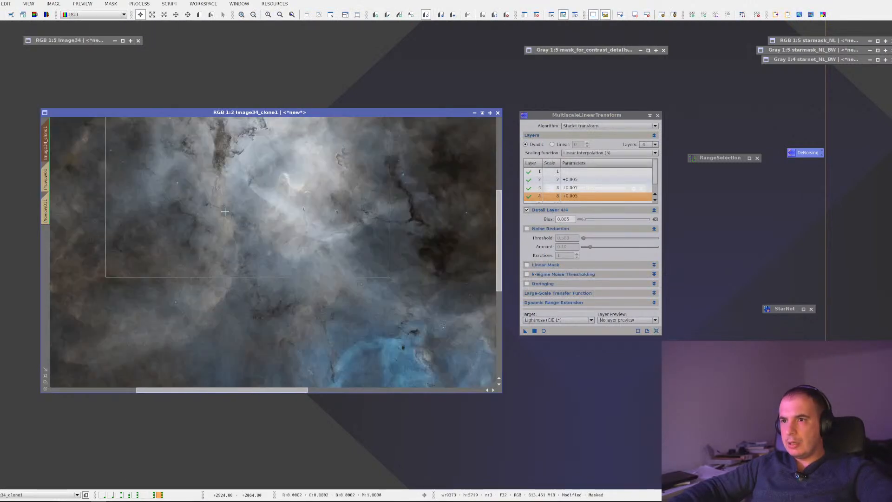
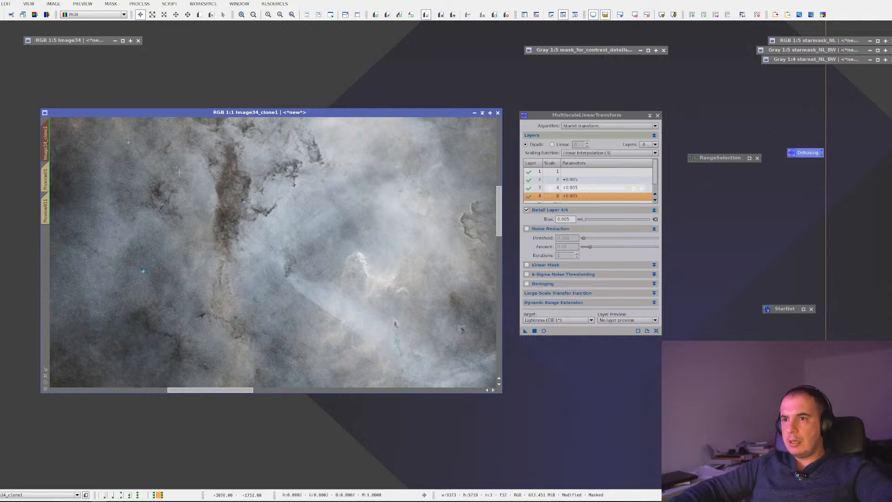
scroll(263, 236, "down", 4)
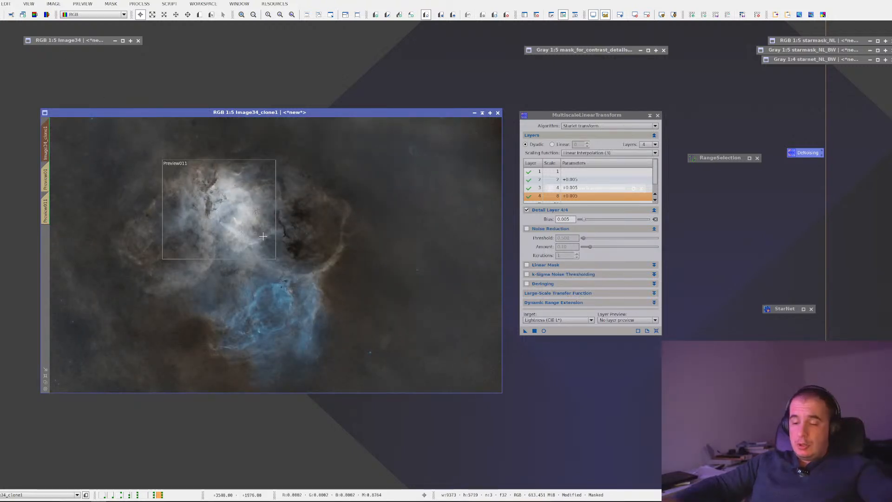
Step: Toggle the mask overlay on Image34_clone1 to examine which parts of the nebula are protected and which are sharpened
key("ctrl+k")
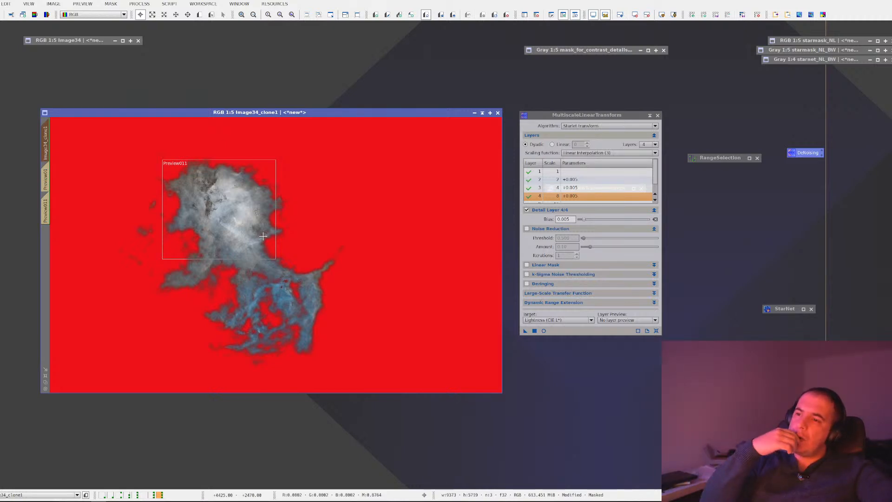
key("ctrl+j")
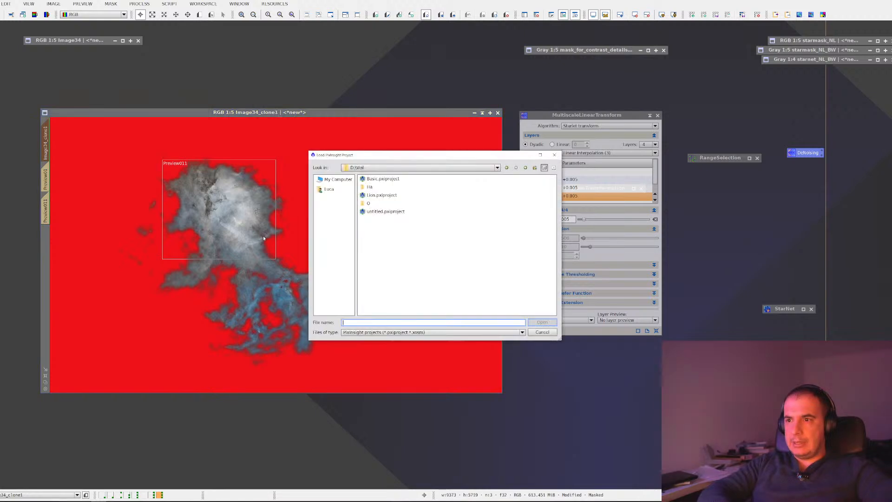
key("Escape")
key("ctrl+k")
key("ctrl+k")
key("ctrl+k")
key("ctrl+k")
key("ctrl+k")
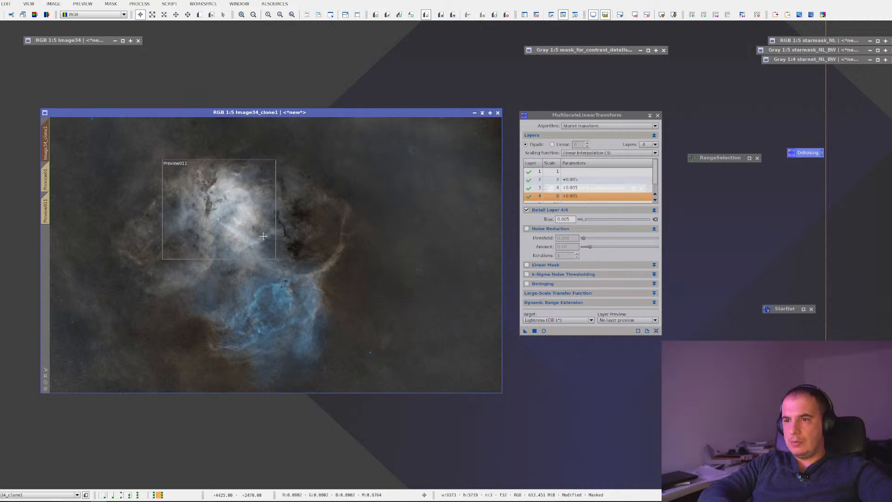
key("ctrl+k")
scroll(258, 256, "up", 3)
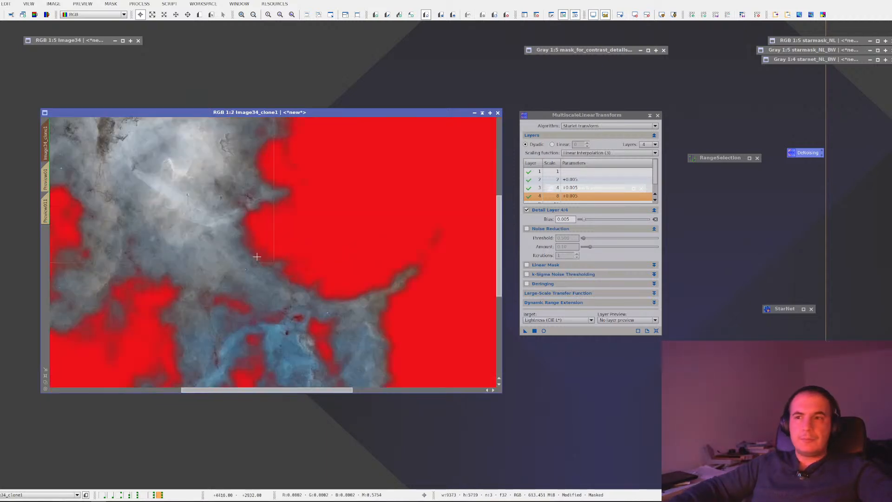
left_click_drag(210, 176, 355, 262)
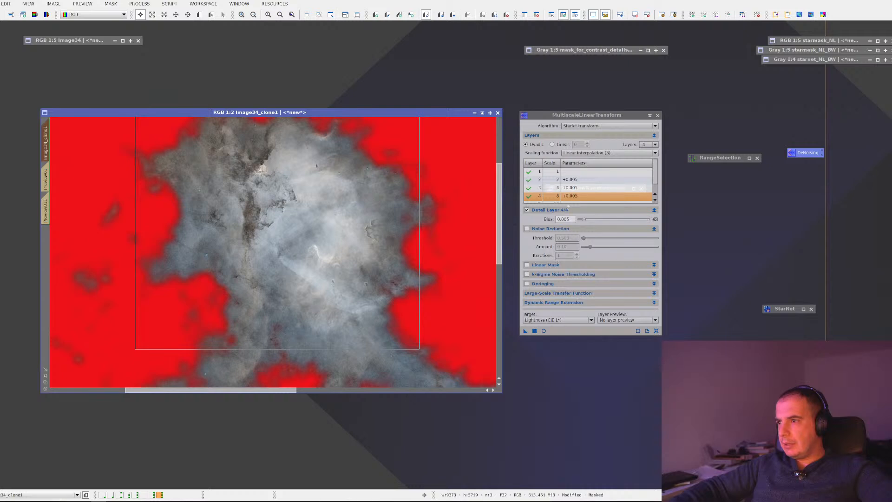
scroll(275, 181, "down", 1)
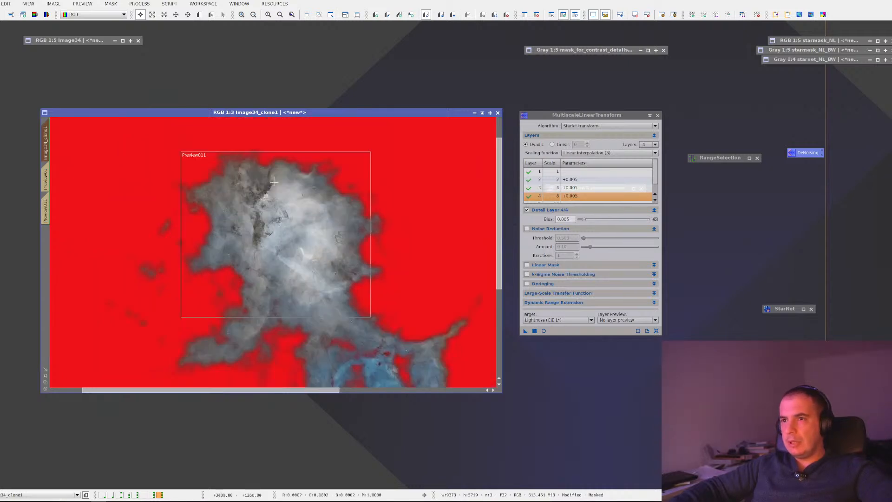
key("ctrl+k")
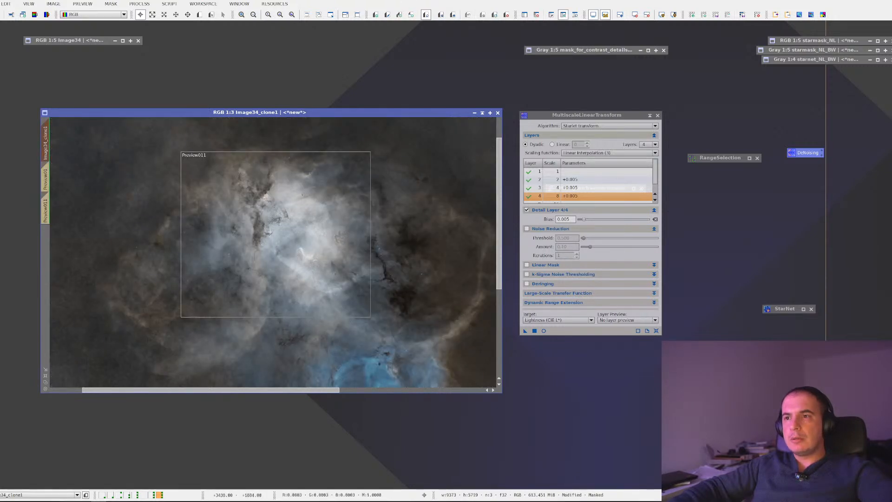
Step: Raise the detail layer bias to 0.1 for layers 2, 3 and 4 and review the layer values
scroll(270, 231, "up", 2)
left_click_drag(179, 184, 458, 366)
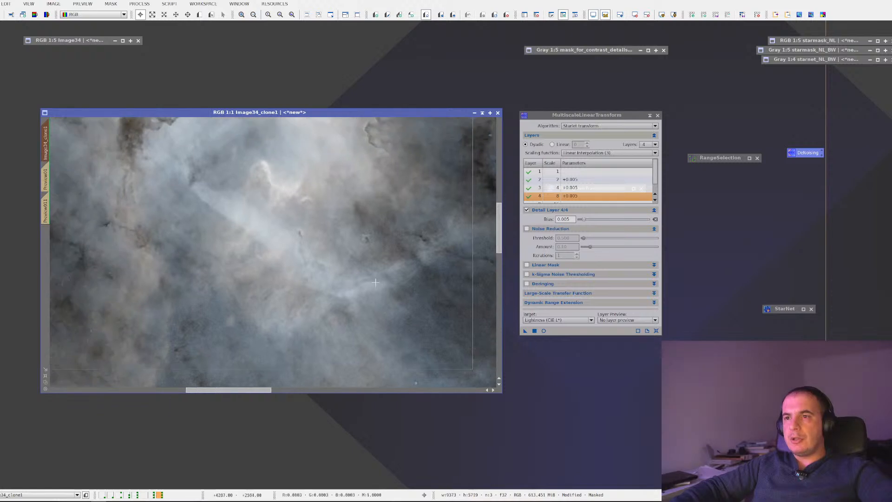
left_click_drag(263, 196, 387, 326)
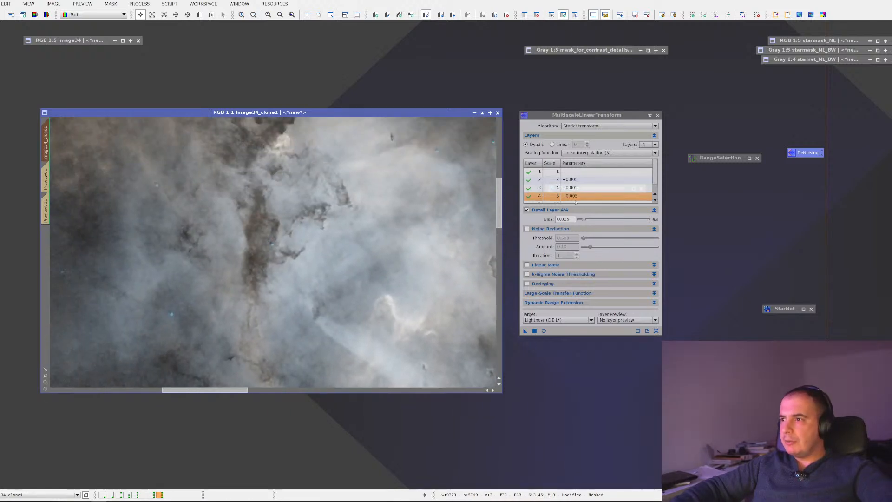
double_click(564, 219)
type("1")
left_click(570, 187)
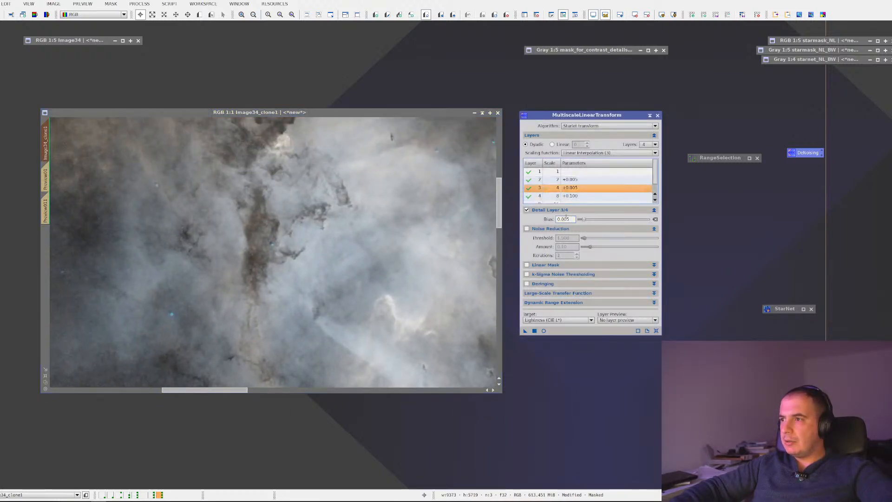
left_click(564, 219)
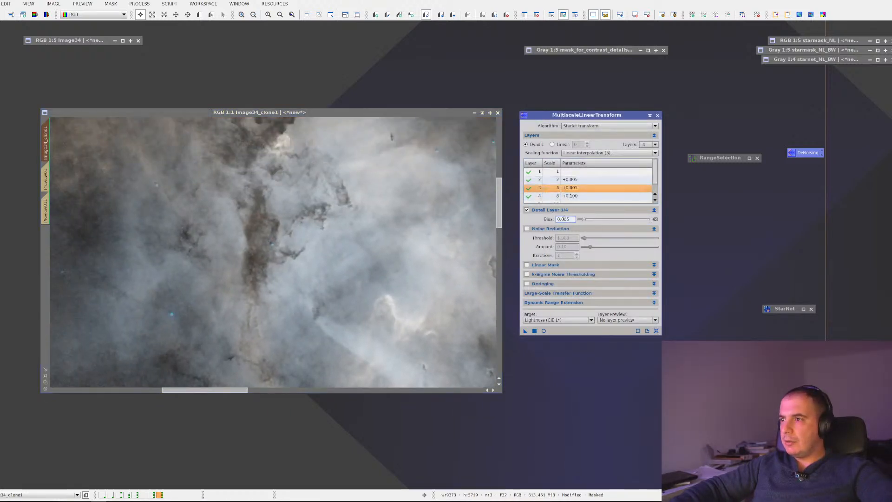
left_click(570, 179)
double_click(564, 219)
type("1")
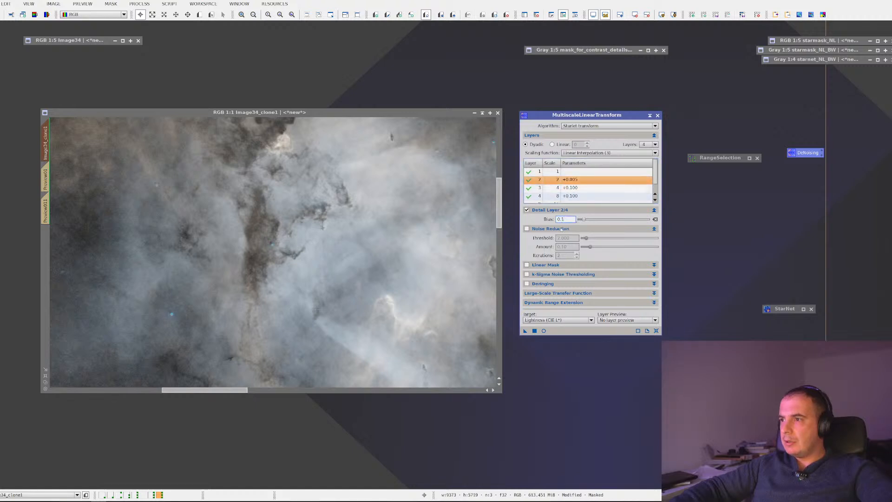
key("Return")
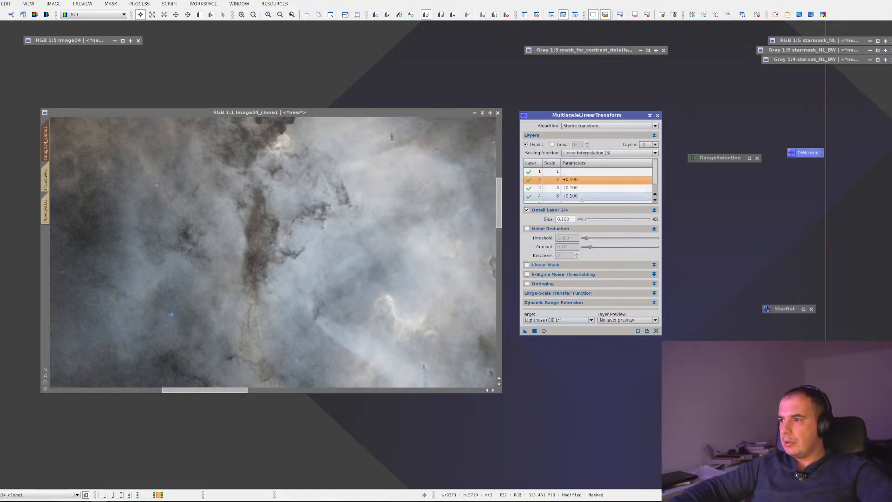
scroll(572, 190, "down", 1)
left_click(573, 188)
scroll(572, 190, "up", 1)
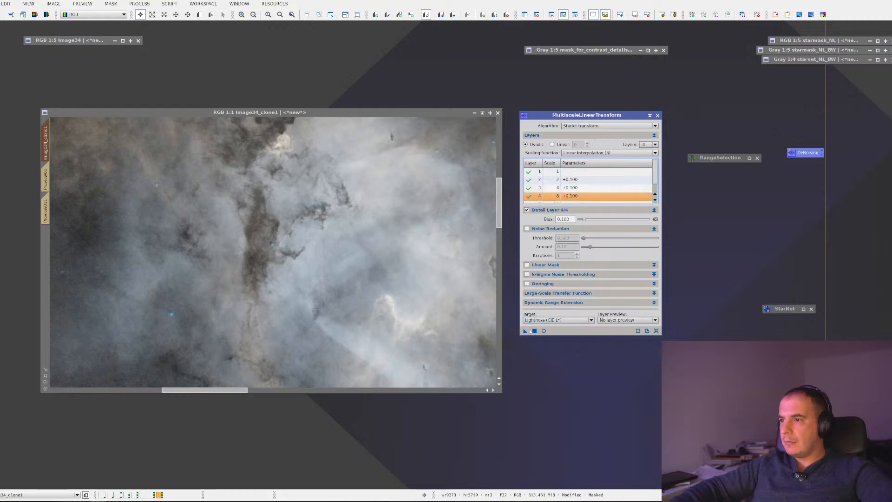
Step: Apply MultiscaleLinearTransform with the 0.1 bias to Image34_clone1 and inspect the dust lane and core at 1:1
left_click_drag(525, 331, 421, 271)
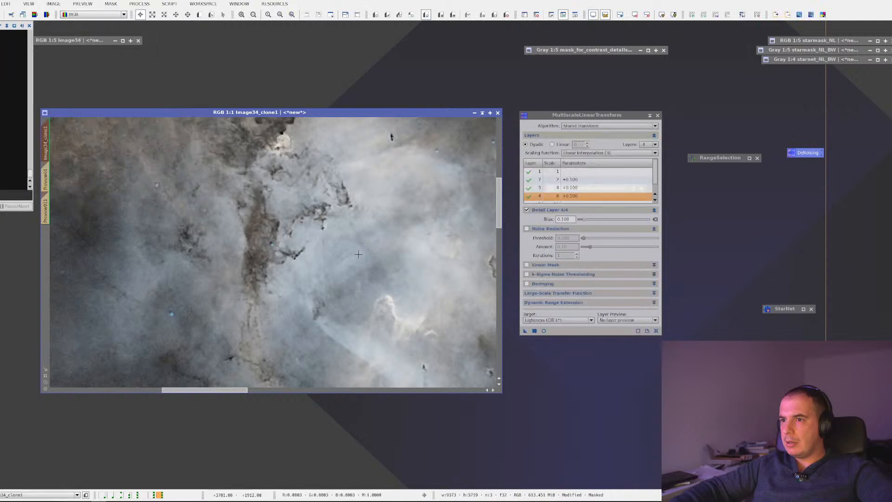
scroll(360, 249, "down", 2)
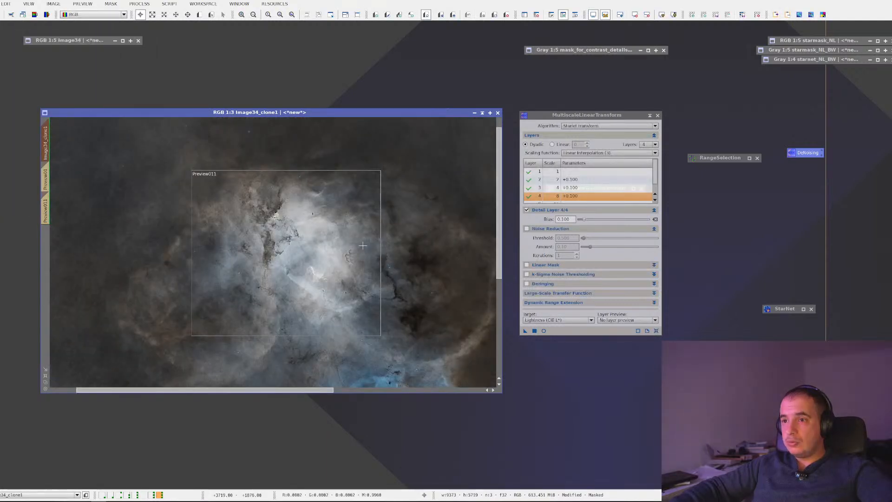
scroll(359, 250, "up", 2)
left_click_drag(394, 275, 383, 251)
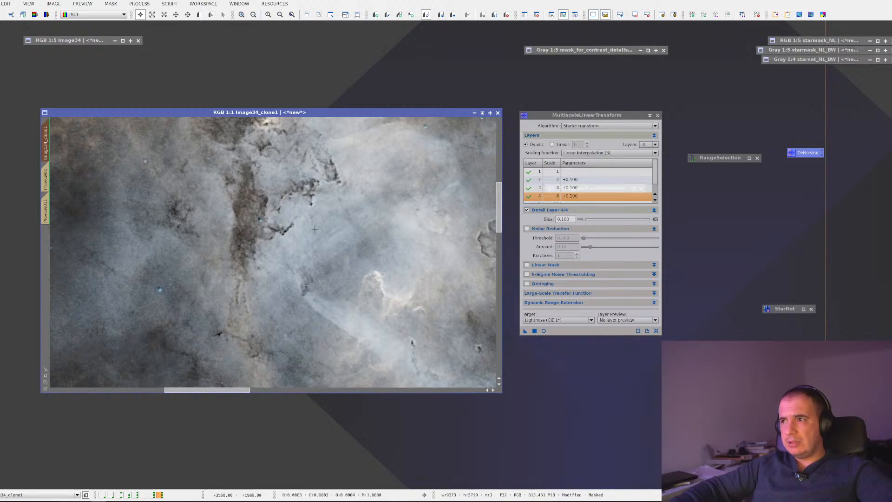
Step: Disable detail layer 4 in MultiscaleLinearTransform and apply the process to Image34_clone1
left_click(573, 187)
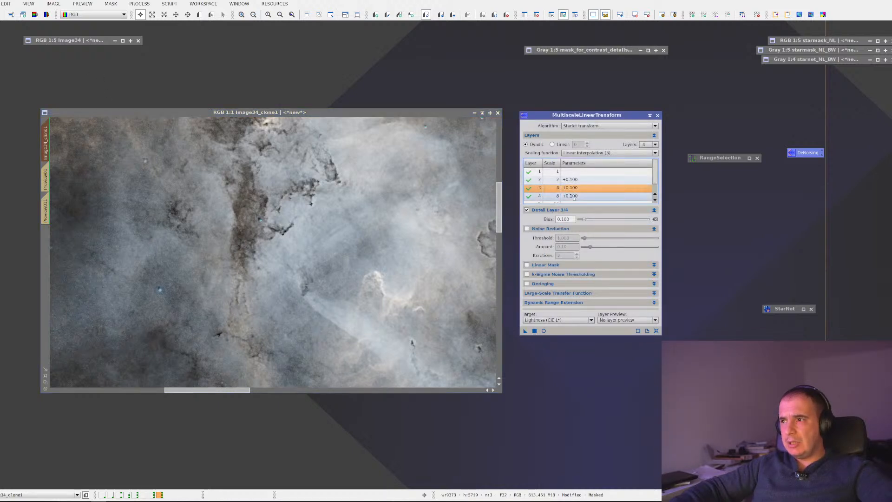
scroll(575, 198, "down", 1)
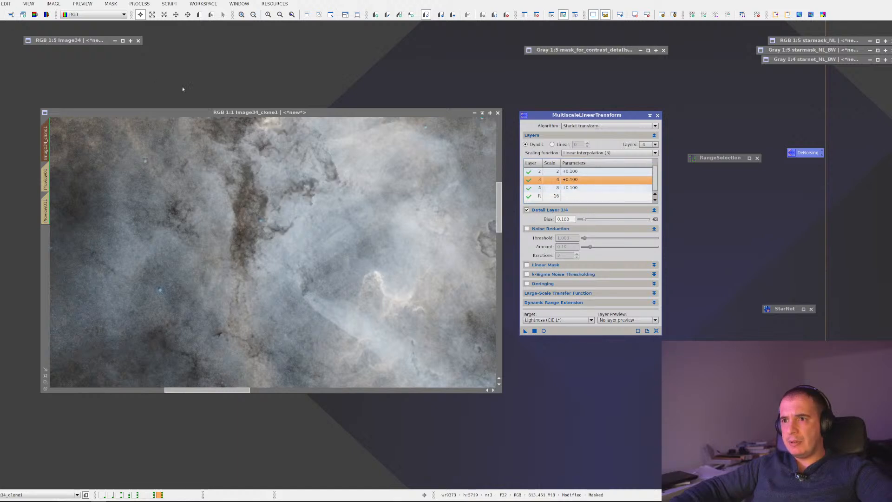
left_click(587, 194)
key("Up")
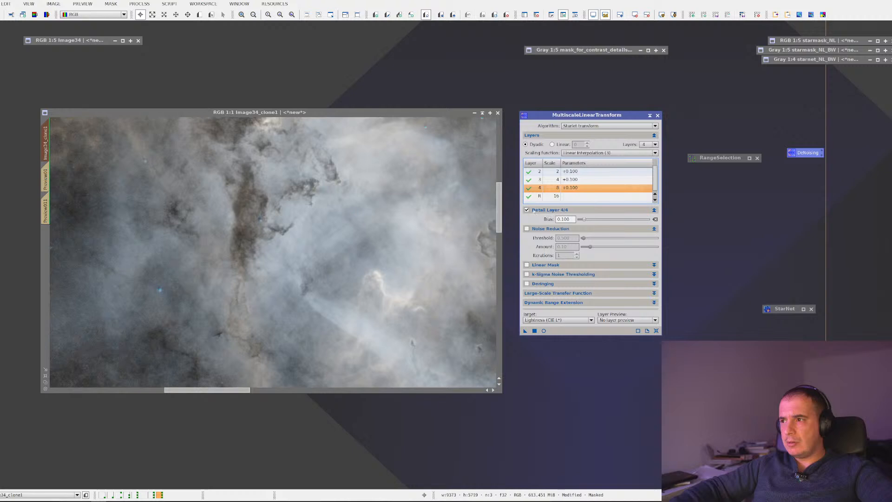
left_click(527, 210)
left_click(528, 210)
left_click(528, 210)
left_click_drag(526, 331, 308, 270)
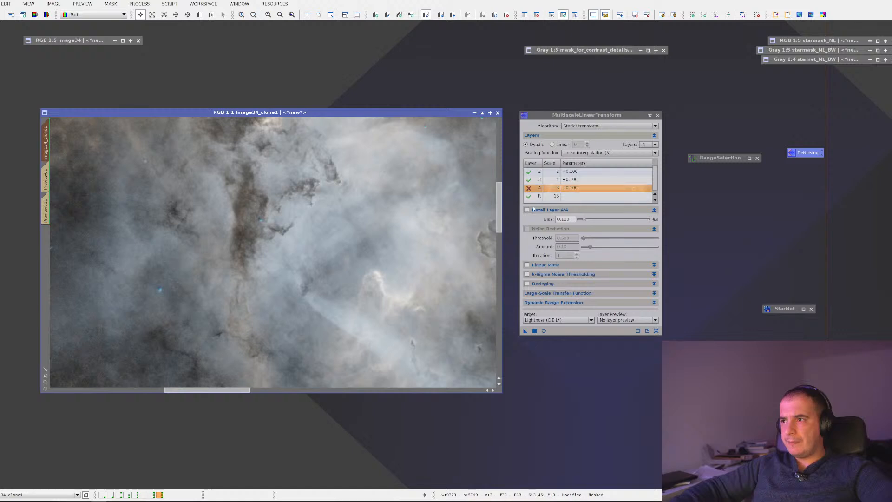
Step: Enable detail layer 4 again with a bias of 0 and apply MultiscaleLinearTransform to Image34_clone1
left_click(527, 210)
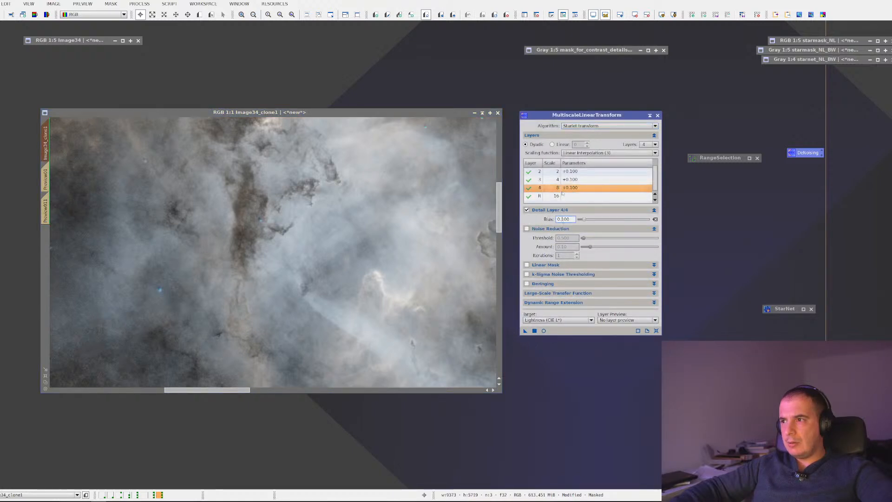
type("0.0")
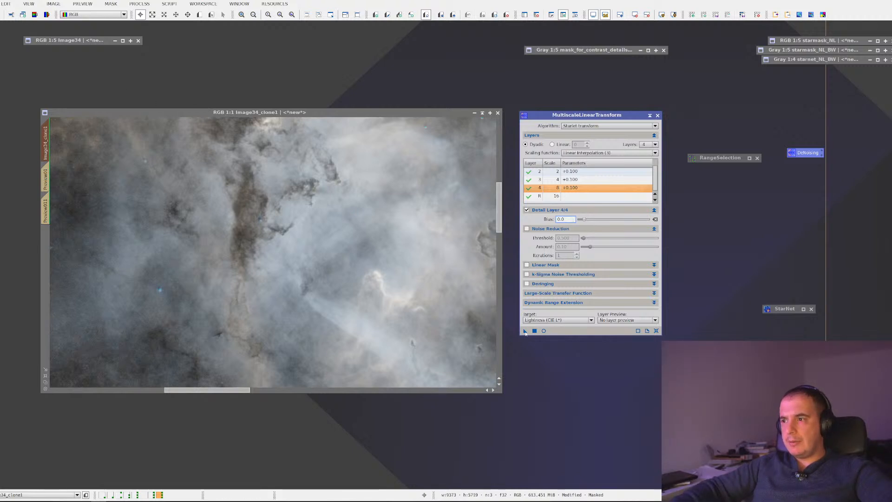
left_click(525, 331)
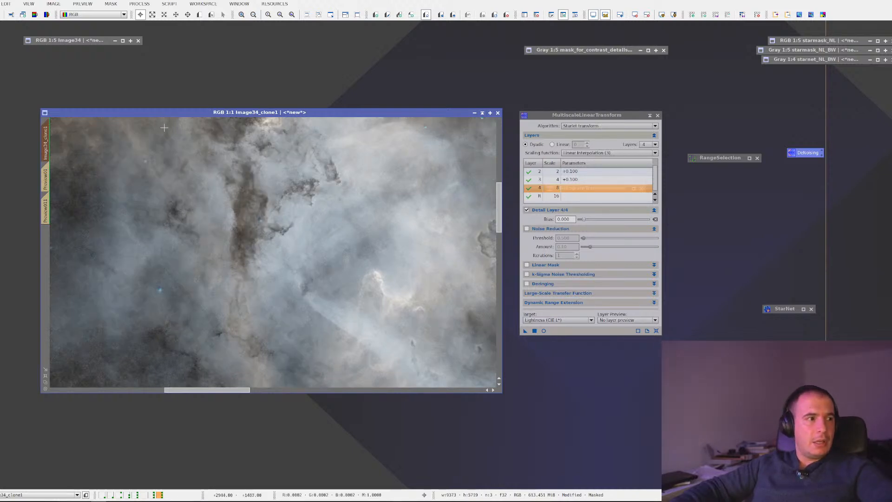
Step: Set the layer 4 bias to -0.1 and apply MultiscaleLinearTransform to Image34_clone1
left_click(568, 208)
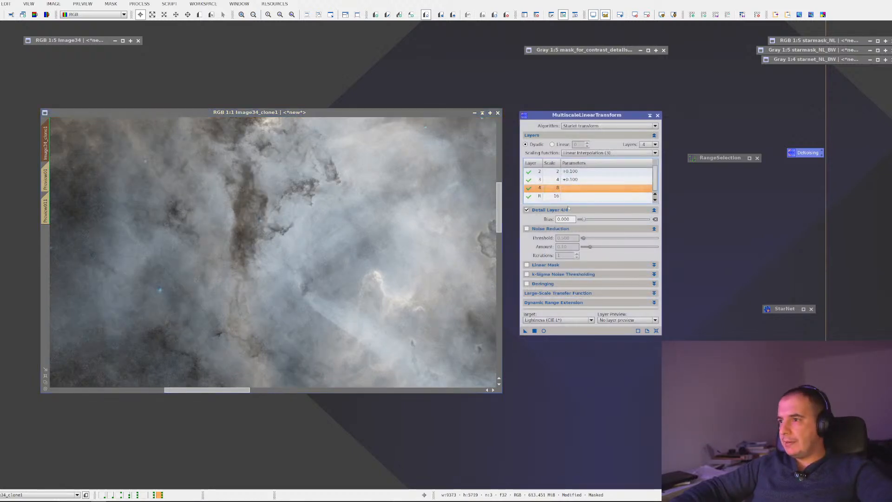
left_click_drag(557, 220, 583, 221)
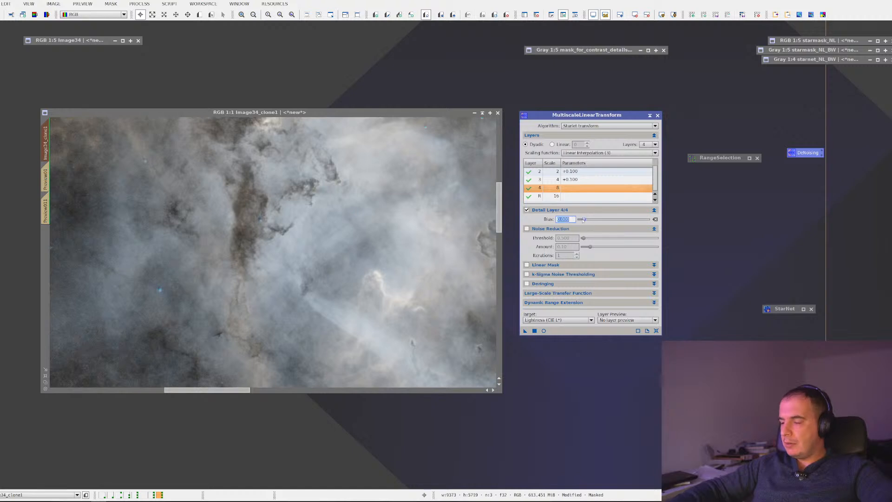
type("-0.1")
key("Return")
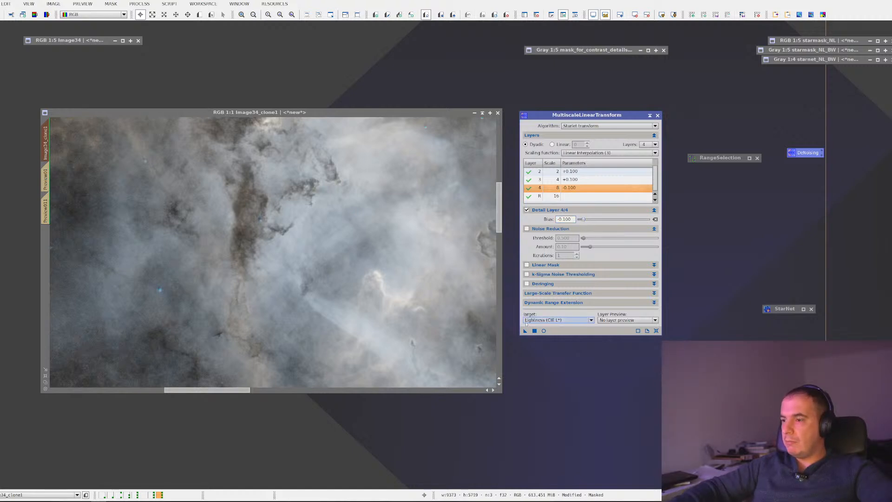
left_click_drag(301, 287, 291, 293)
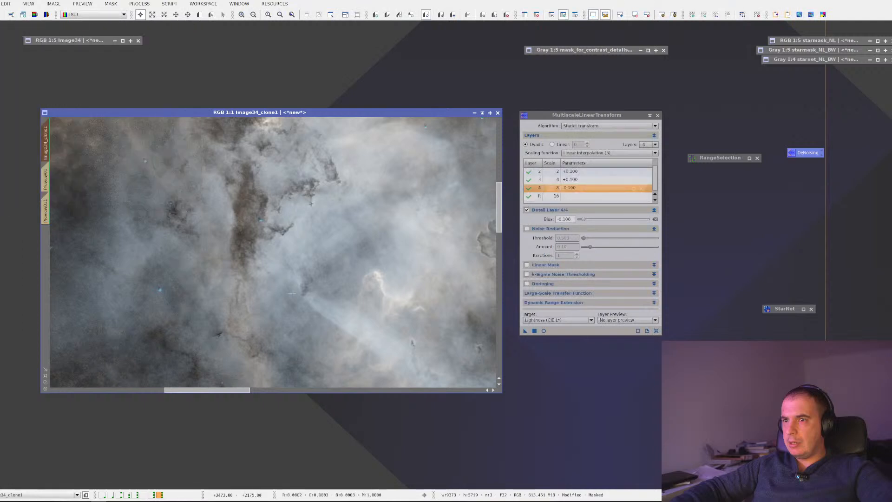
Step: Examine the dust lane and surrounding nebula in Image34_clone1 at several magnifications, from close up to 1:1
scroll(292, 294, "up", 2)
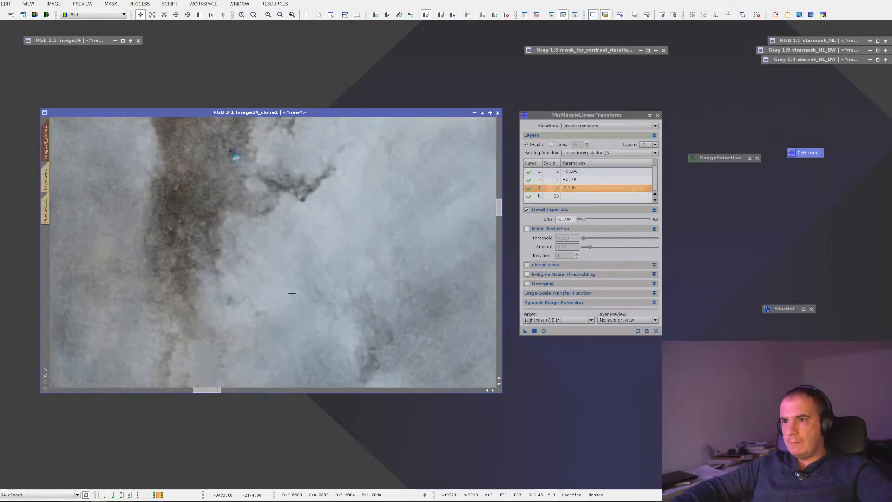
scroll(291, 292, "down", 4)
scroll(290, 288, "up", 3)
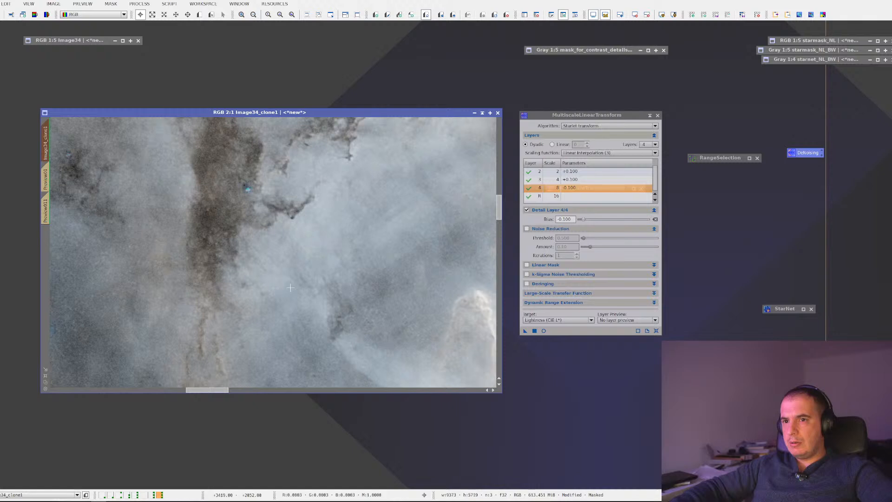
scroll(290, 288, "down", 1)
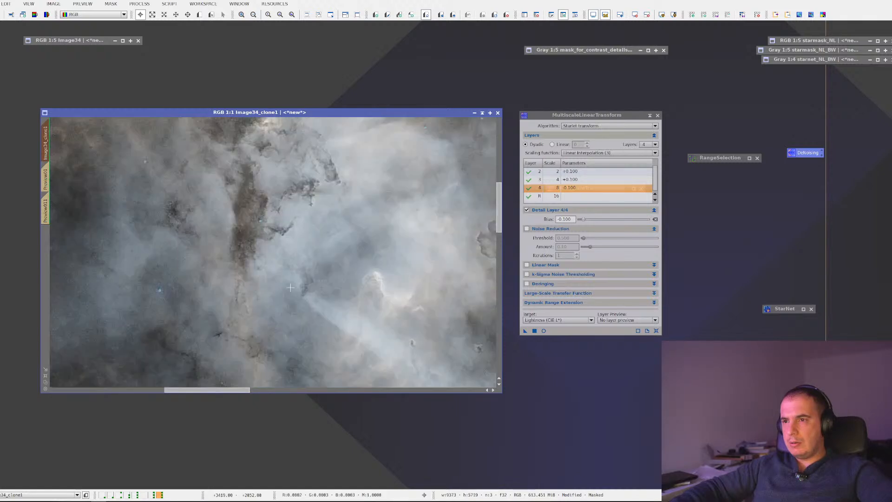
scroll(290, 287, "down", 1)
scroll(290, 288, "up", 1)
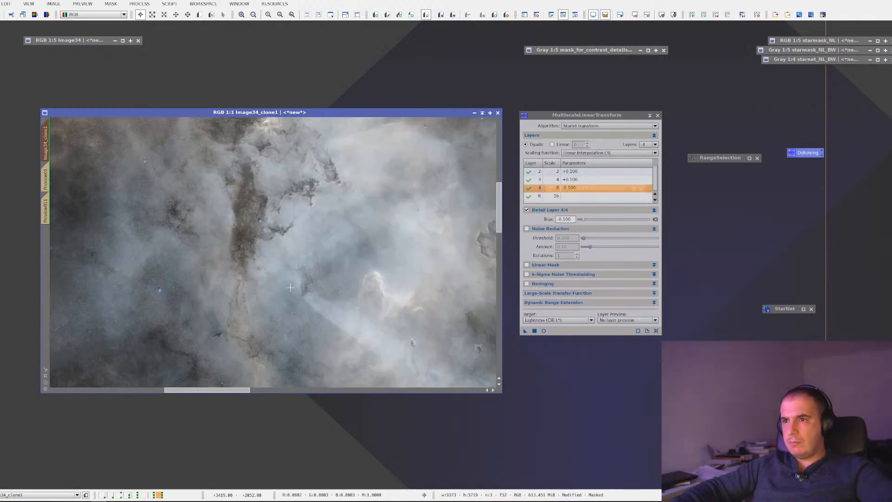
scroll(290, 288, "up", 1)
scroll(290, 288, "down", 1)
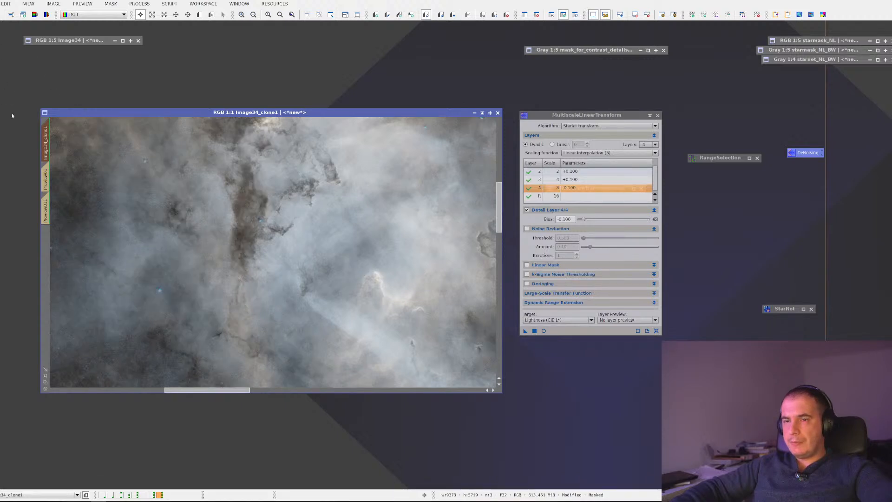
Step: Reset Preview01 and Preview011, and apply MultiscaleLinearTransform with the -0.1 layer 4 bias to Preview011
left_click(49, 177)
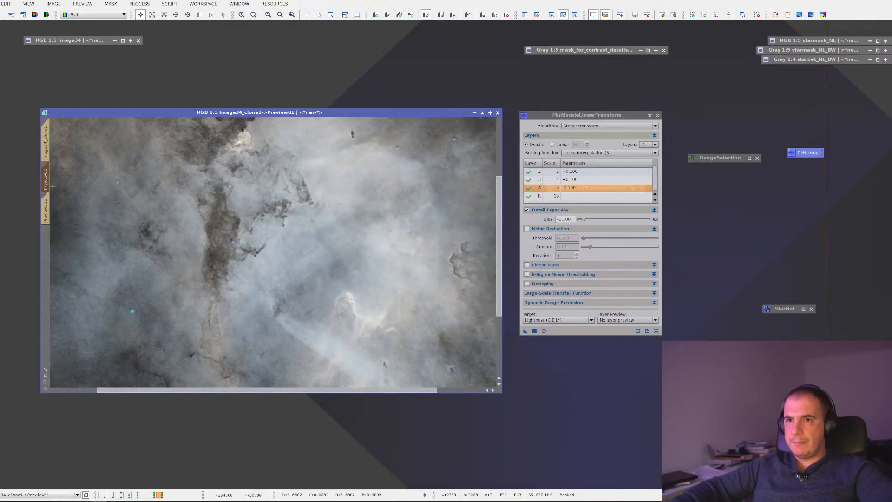
right_click(82, 186)
left_click(103, 245)
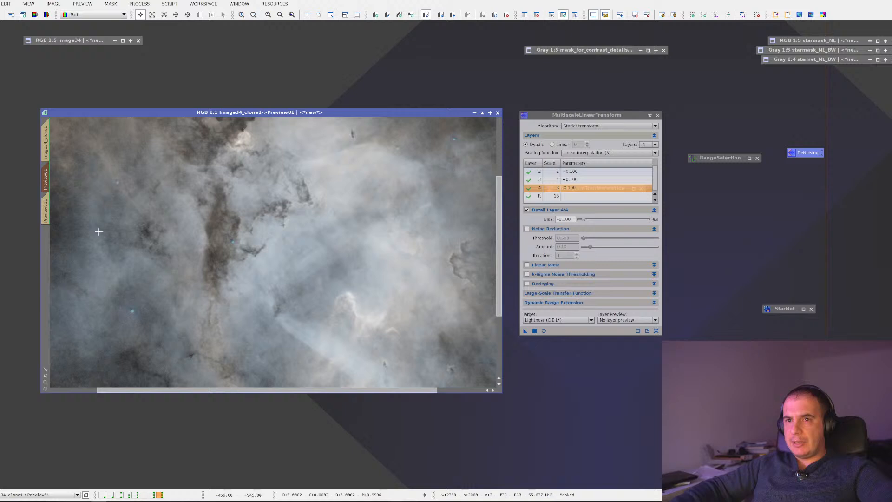
left_click(49, 208)
right_click(129, 201)
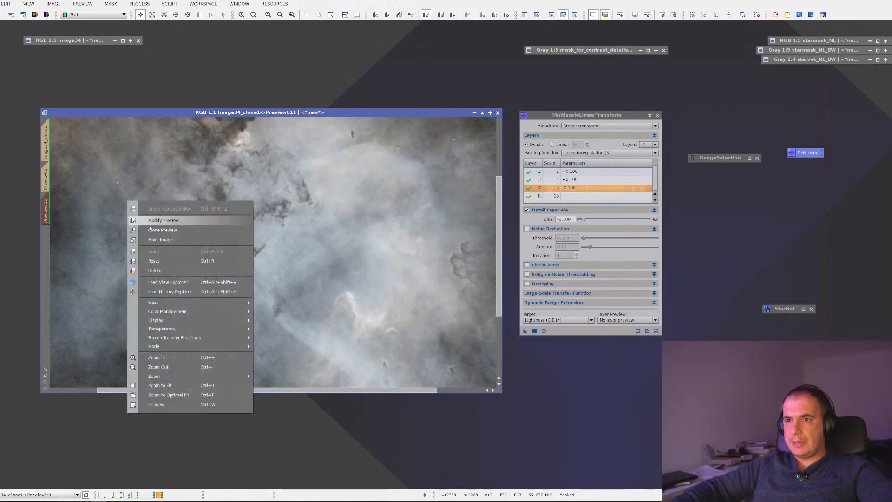
left_click(158, 260)
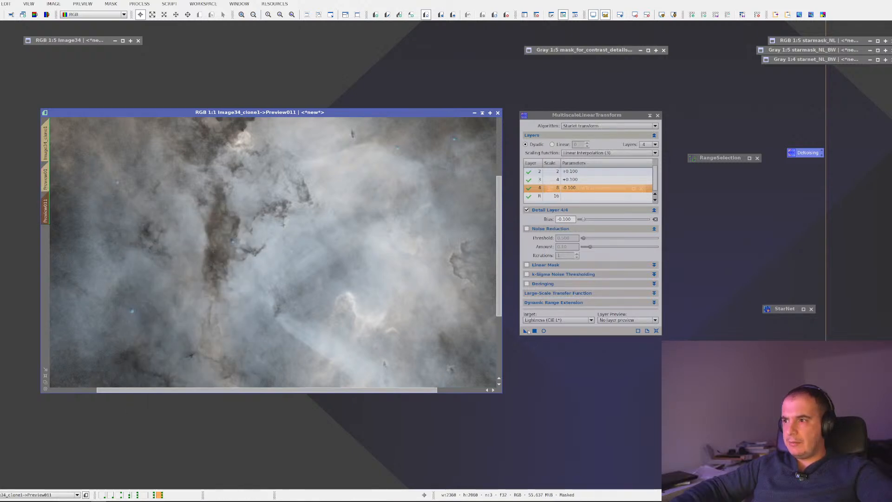
left_click_drag(526, 332, 288, 267)
Step: Set the layer 4 bias to 0 and reset Preview011 to its unprocessed state
left_click_drag(573, 219, 555, 219)
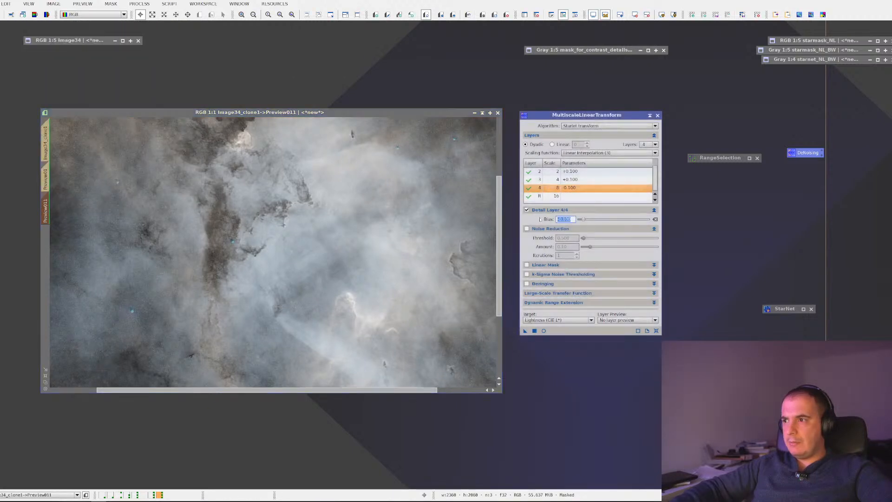
type("0")
key("Tab")
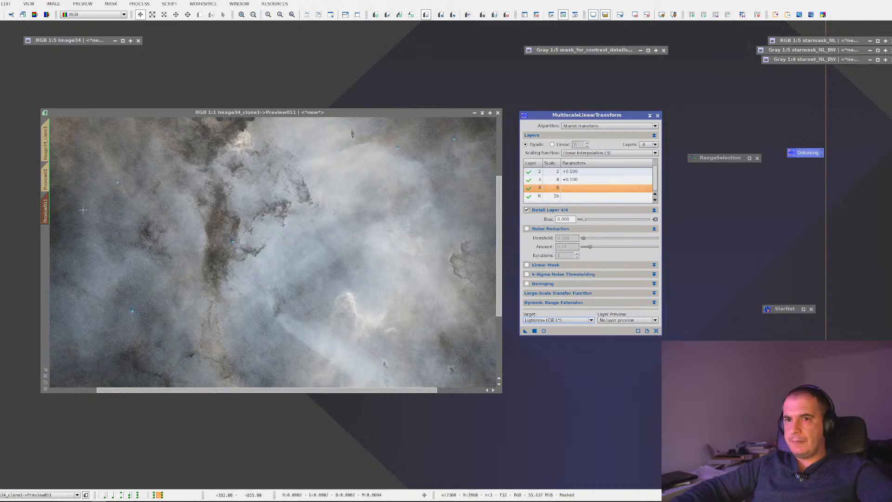
left_click(46, 207)
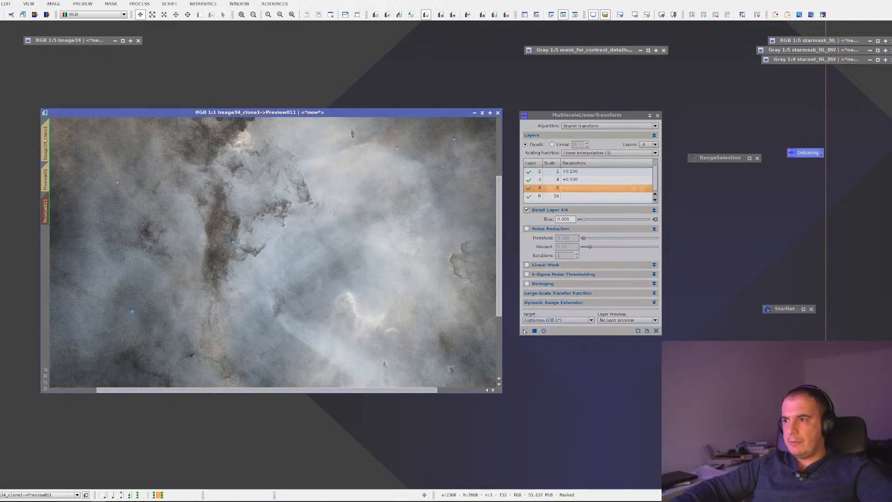
right_click(379, 272)
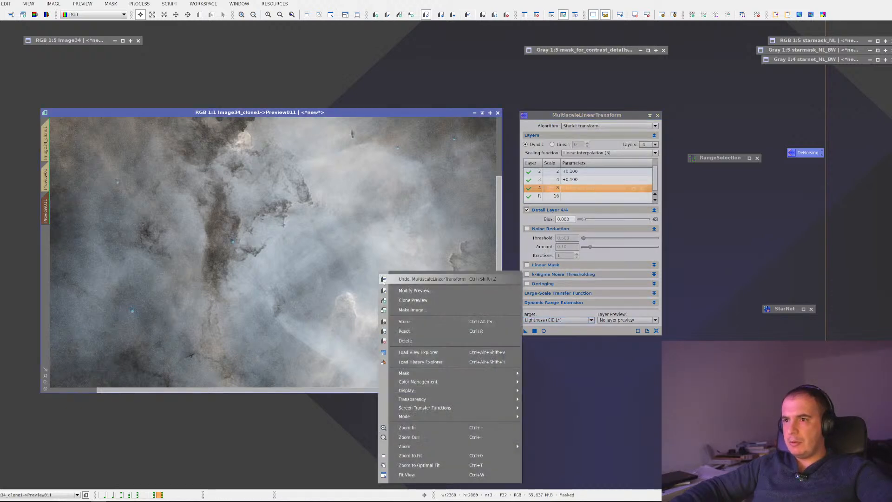
left_click(435, 323)
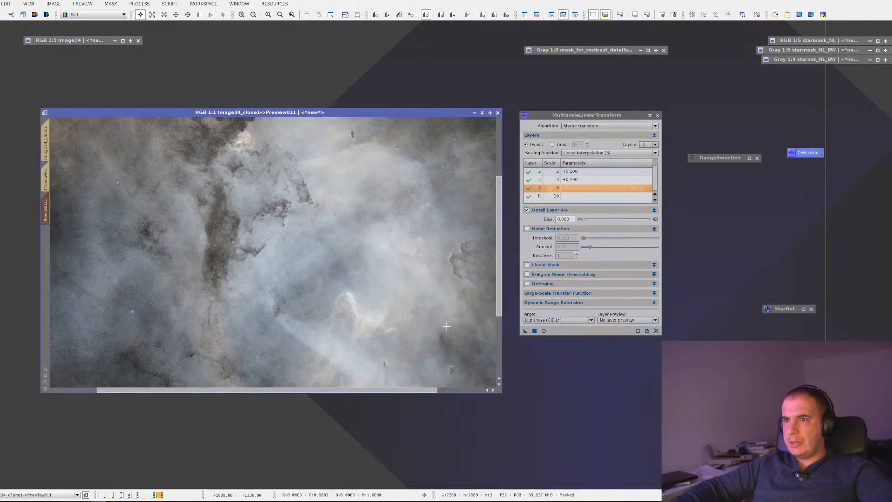
Step: Check Preview01 against Preview011 and apply MultiscaleLinearTransform with the zero layer 4 bias to Preview01
left_click(48, 181)
left_click(48, 199)
left_click(48, 186)
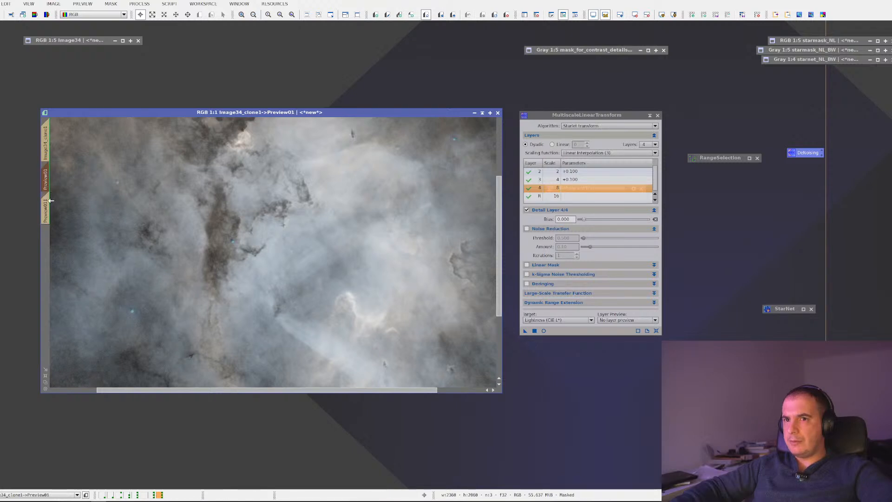
left_click(49, 201)
left_click(48, 187)
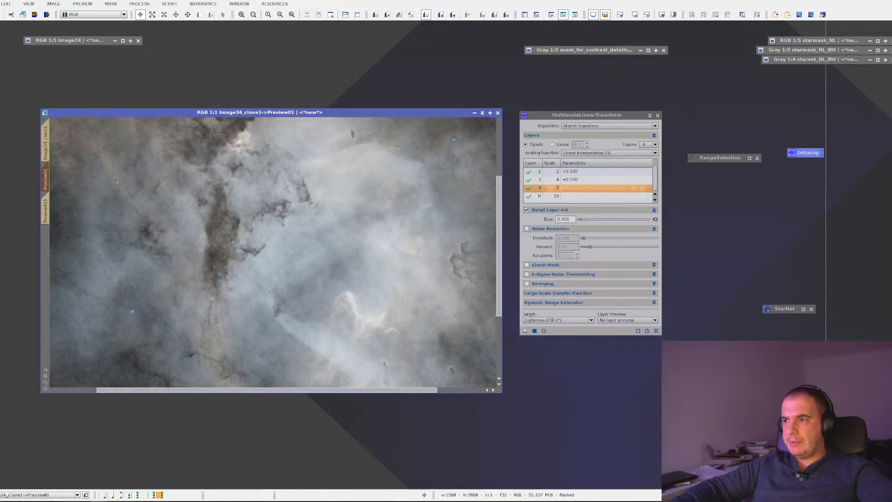
left_click_drag(525, 330, 383, 289)
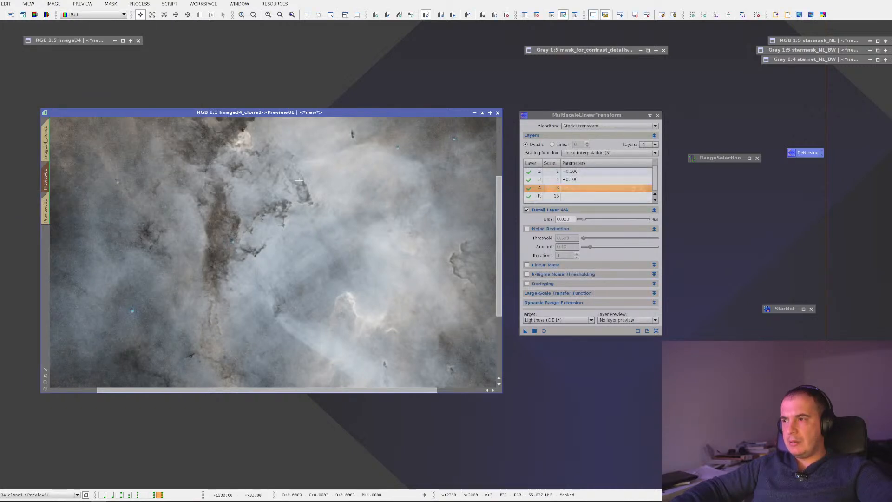
Step: Apply MultiscaleLinearTransform with a layer 4 bias of -0.1 to Preview011 and compare it with Preview01
left_click(46, 207)
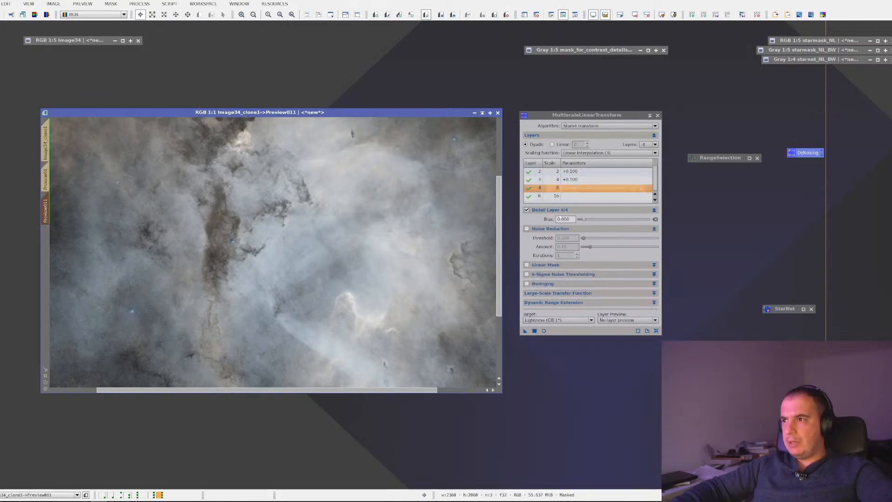
left_click_drag(572, 220, 552, 218)
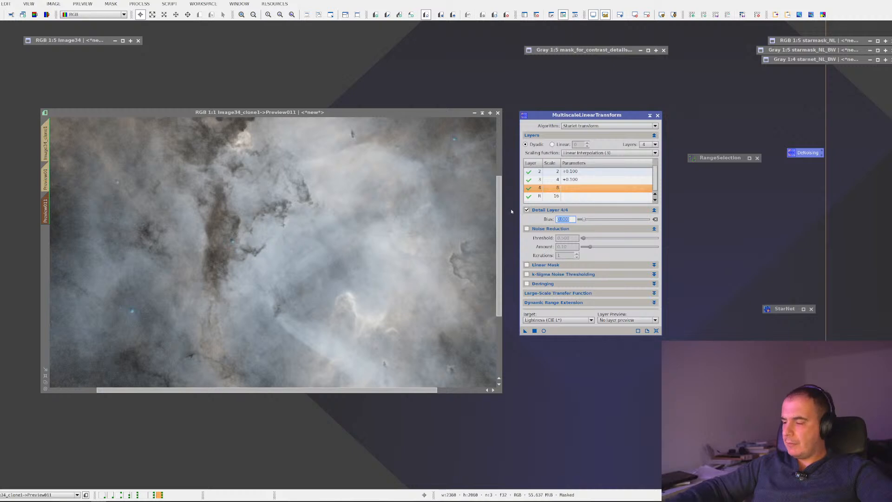
type("-0.1")
key("Return")
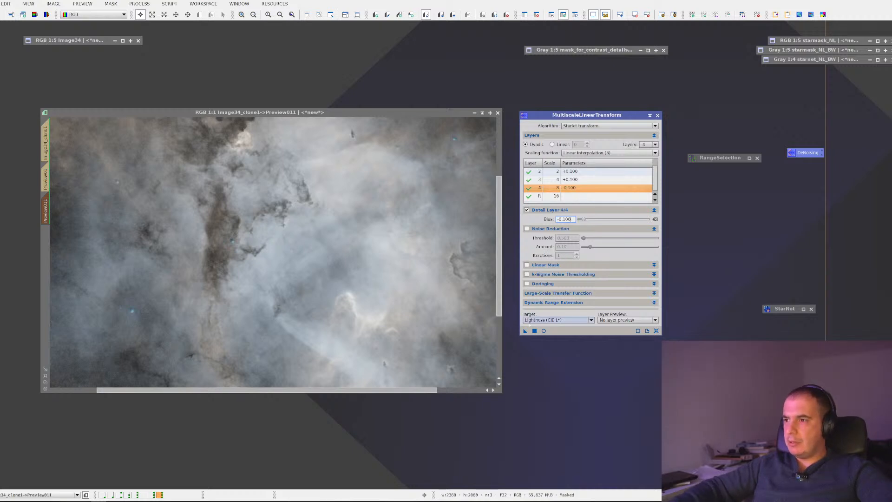
left_click_drag(525, 330, 162, 266)
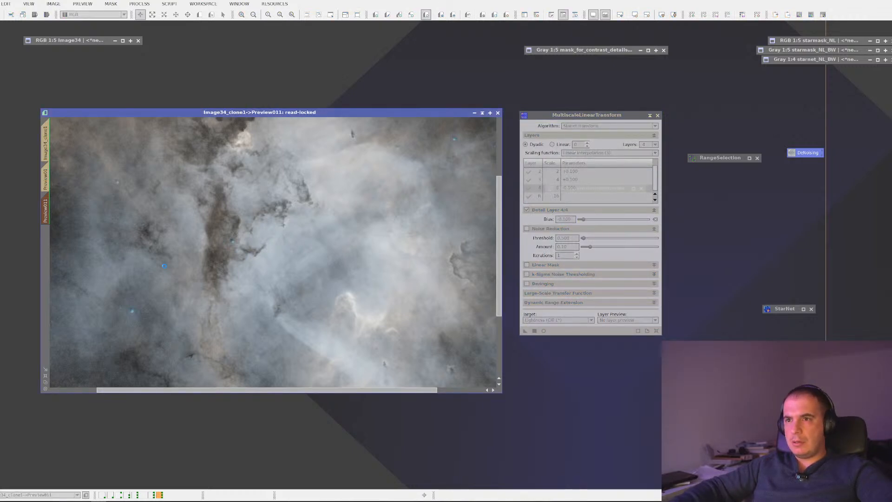
left_click(47, 187)
left_click(49, 205)
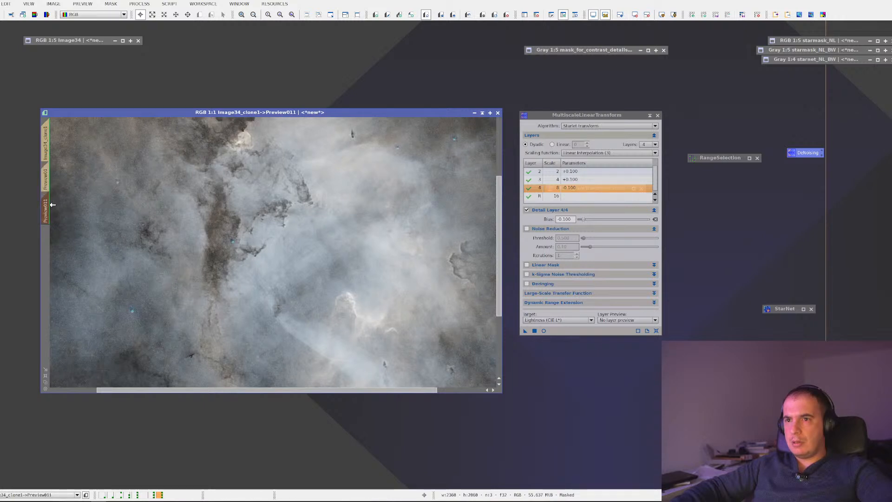
Step: Compare Preview01 and Preview011 of Image34_clone1 by switching back and forth between them
left_click(49, 183)
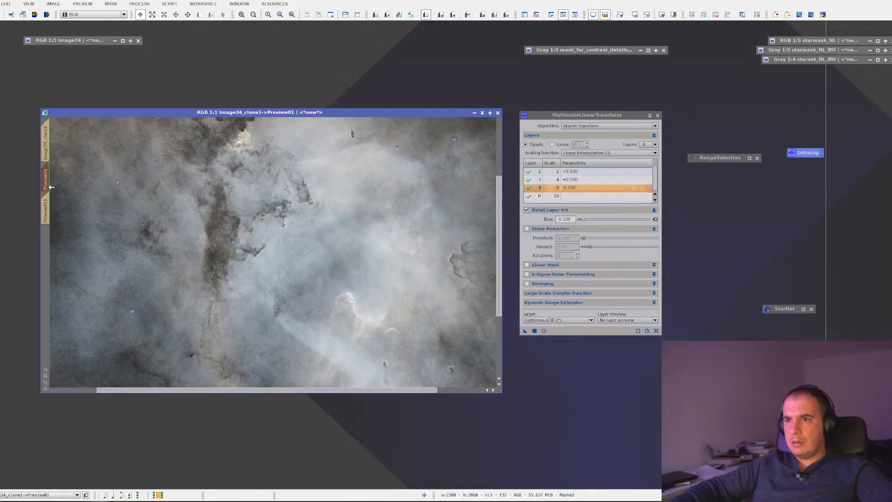
left_click(51, 210)
left_click(49, 184)
left_click(51, 209)
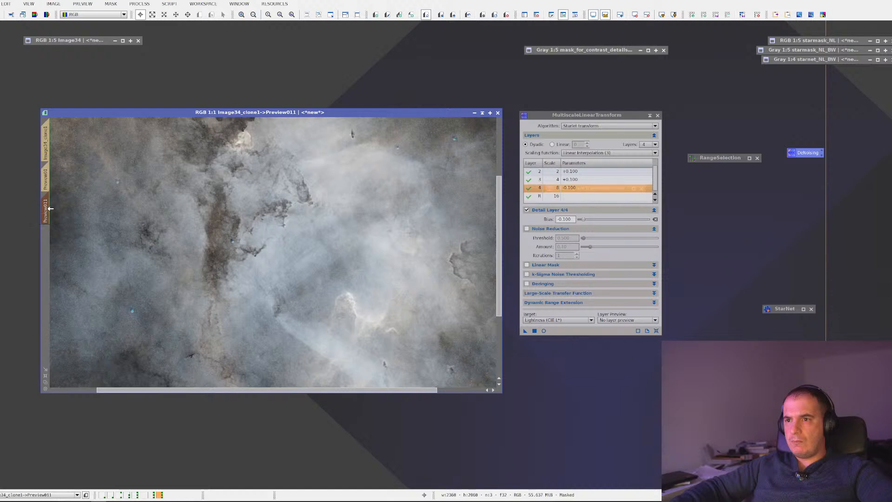
left_click(49, 183)
Step: Clone Preview011 to get a third preview of the same area and display the clone
right_click(49, 200)
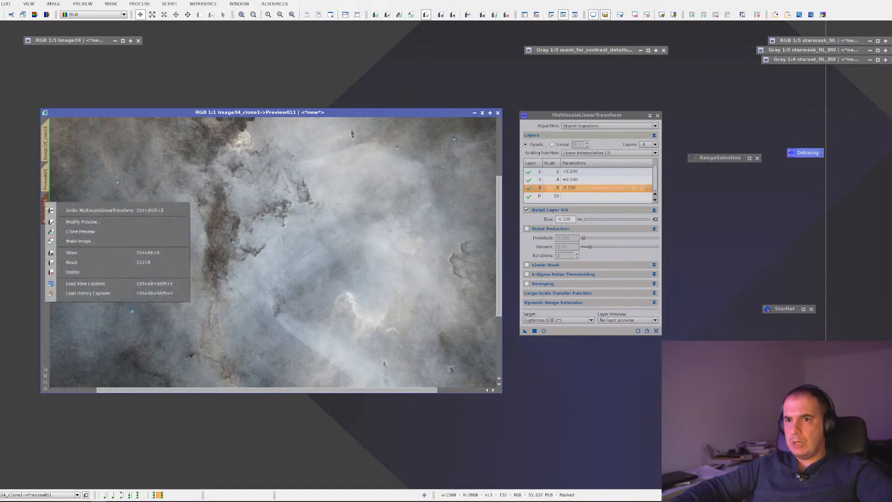
left_click(47, 230)
left_click(46, 229)
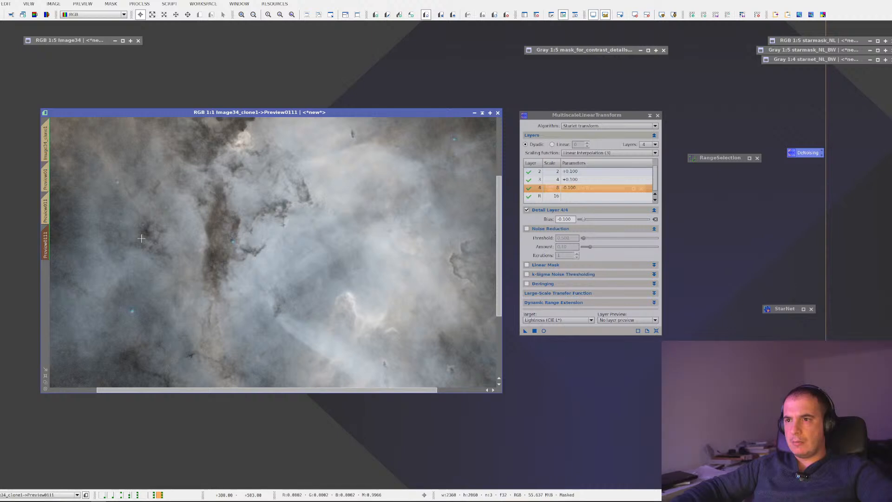
Step: Examine the nebula detail and noise differences by alternating repeatedly between Preview01, Preview011 and the cloned Preview0111
left_click(45, 207)
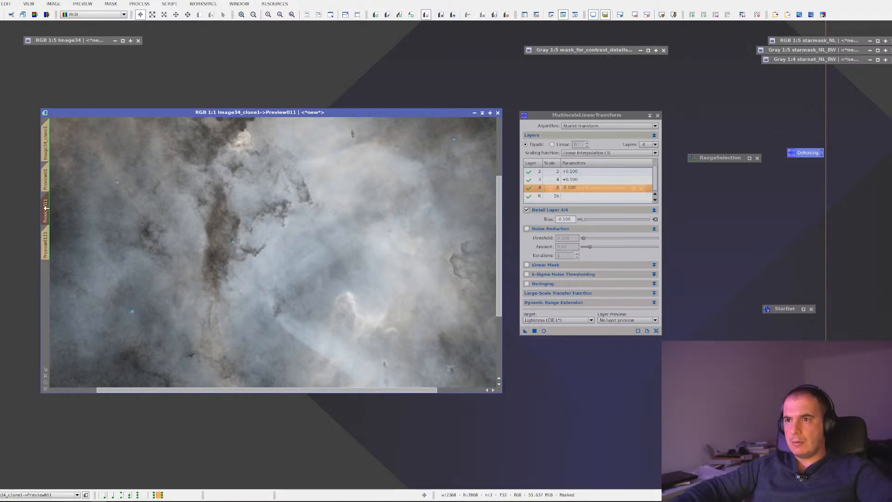
left_click(49, 231)
left_click(47, 206)
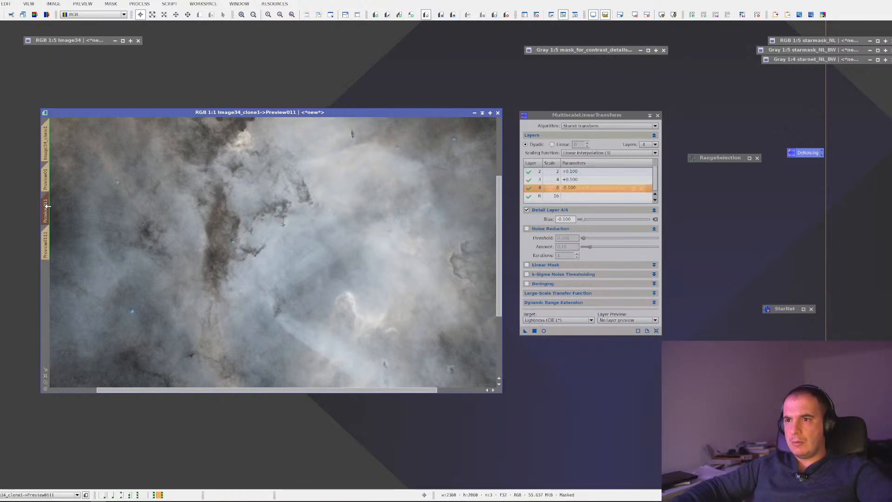
left_click(47, 232)
left_click(49, 204)
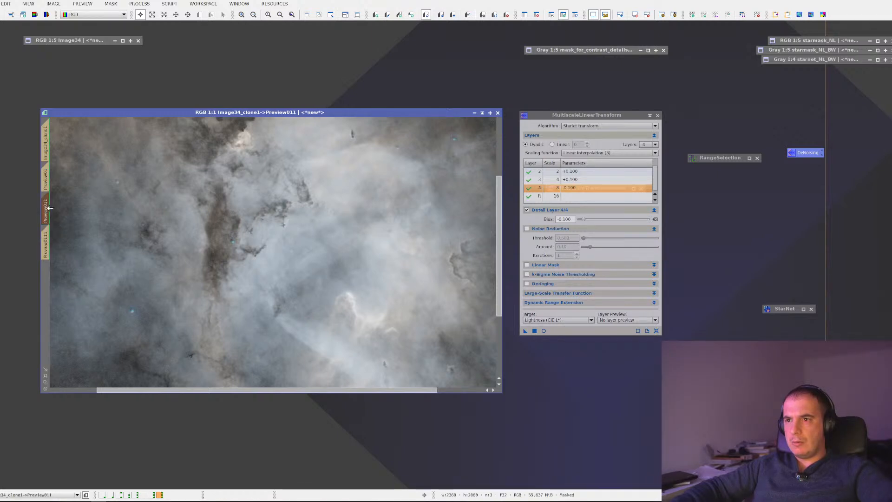
left_click(48, 180)
left_click(47, 204)
left_click(46, 179)
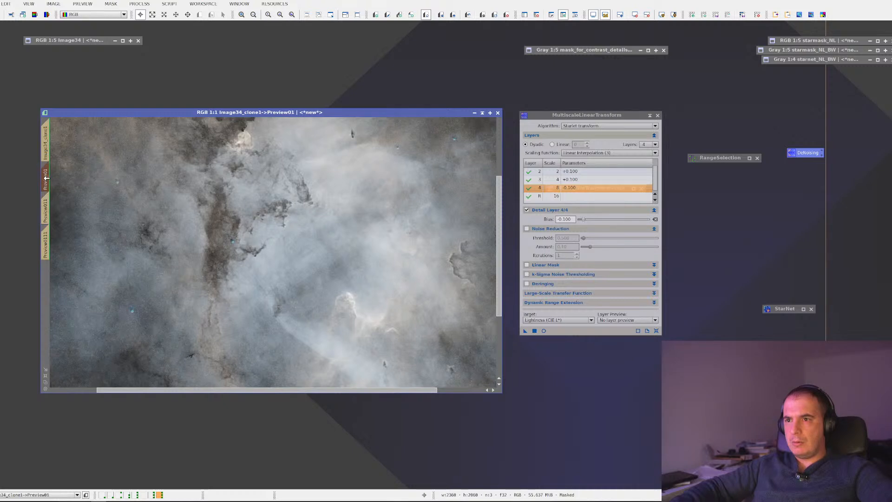
left_click(48, 234)
left_click(51, 185)
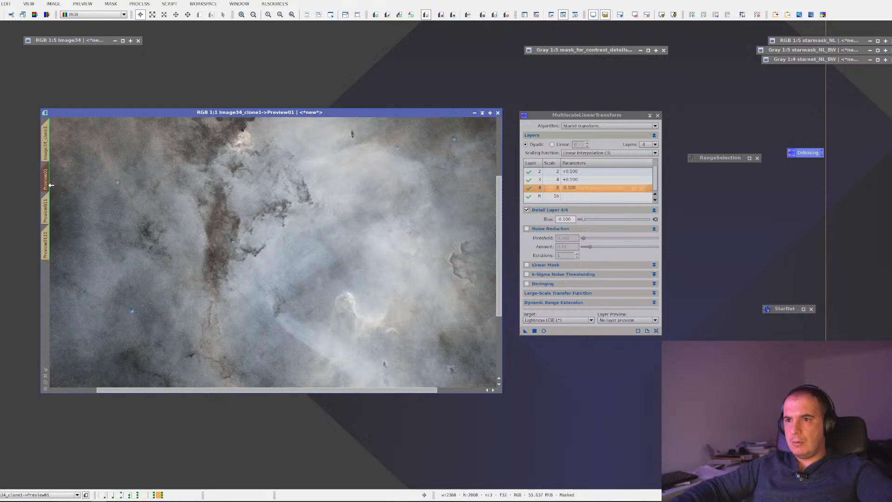
left_click(49, 235)
left_click(48, 211)
left_click(48, 231)
left_click(47, 209)
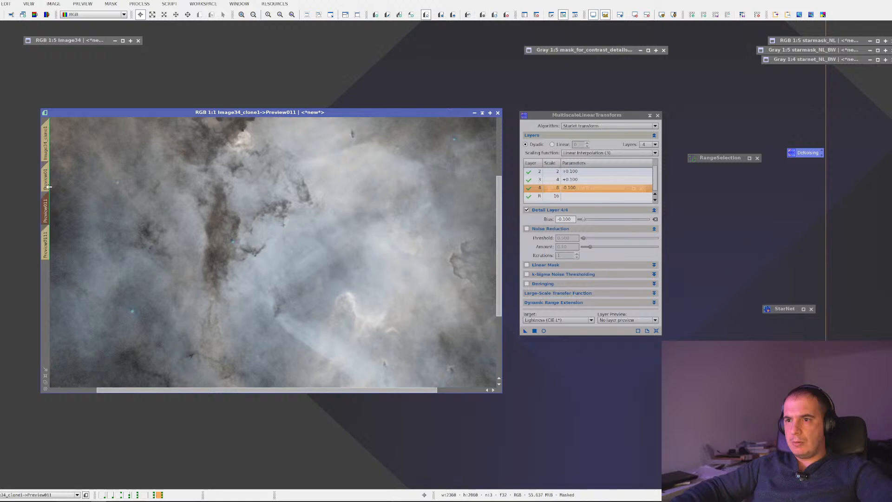
left_click(46, 186)
left_click(47, 209)
left_click(46, 186)
left_click(47, 208)
left_click(48, 185)
left_click(50, 203)
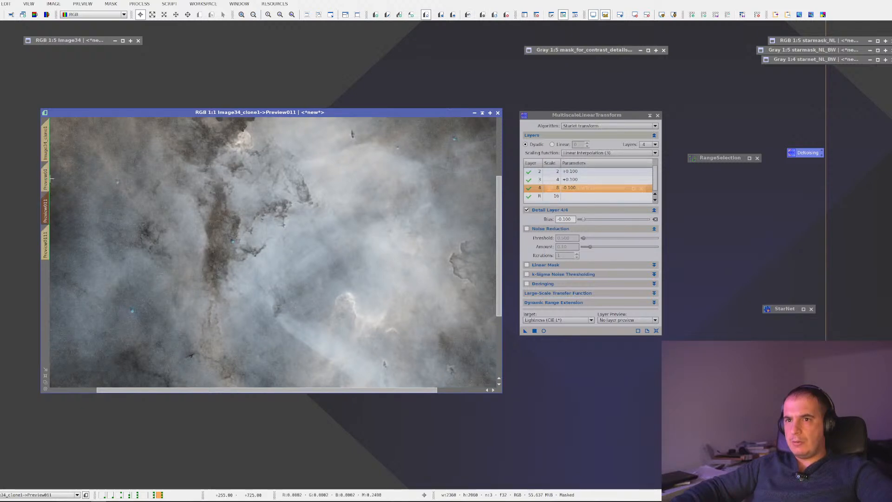
left_click(52, 179)
left_click(51, 203)
left_click(48, 182)
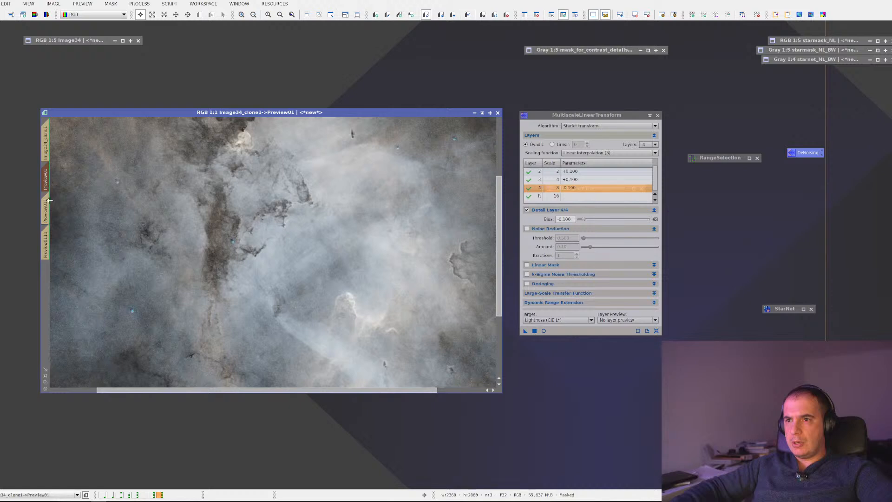
left_click(49, 201)
left_click(52, 234)
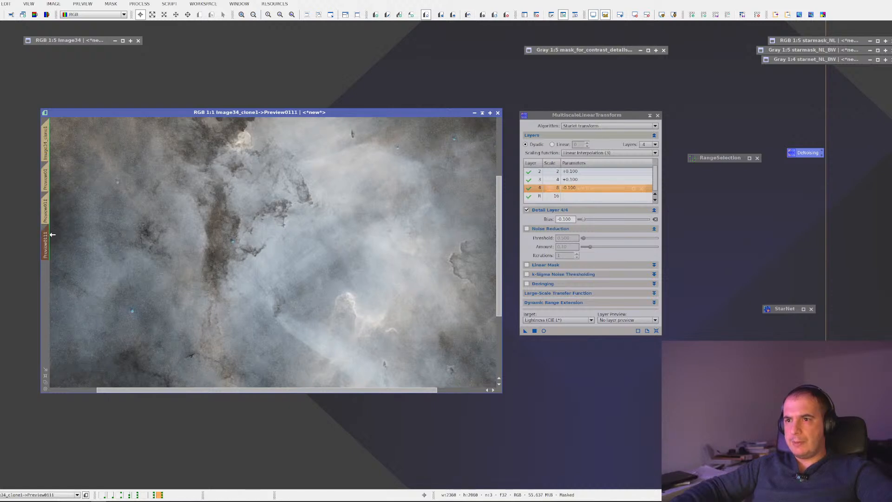
left_click(50, 209)
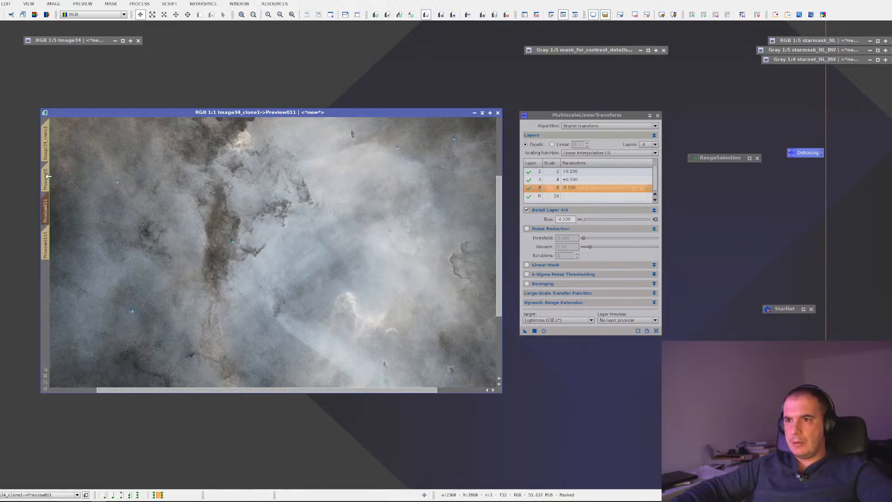
left_click(48, 179)
left_click(48, 205)
left_click(48, 181)
left_click(48, 206)
left_click(48, 180)
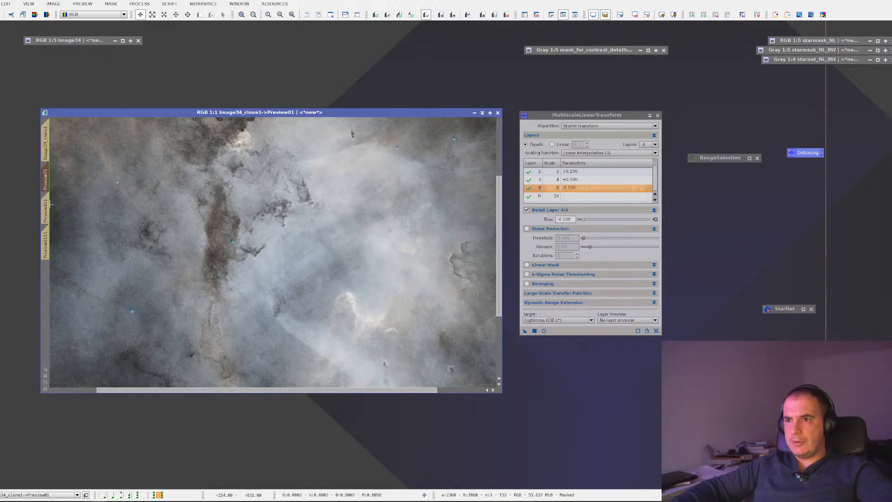
left_click(48, 204)
left_click(49, 186)
left_click(49, 209)
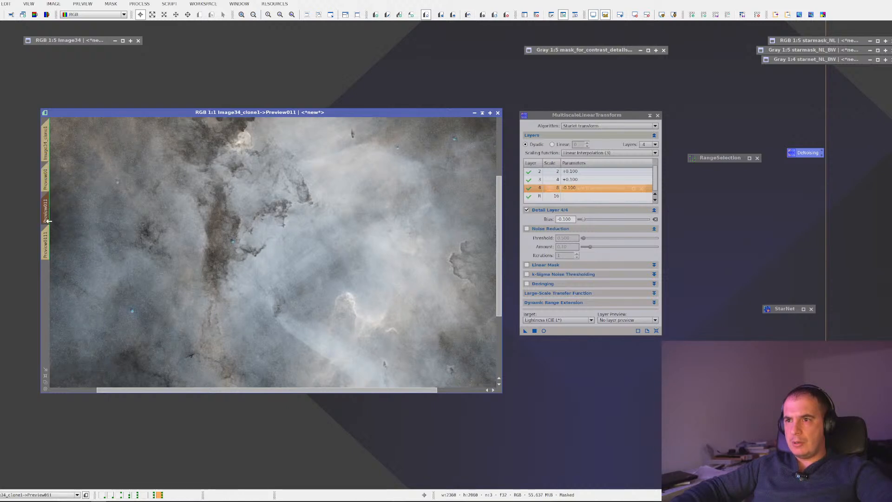
left_click(48, 238)
left_click(48, 219)
left_click(47, 242)
left_click(49, 218)
left_click(48, 241)
left_click(47, 215)
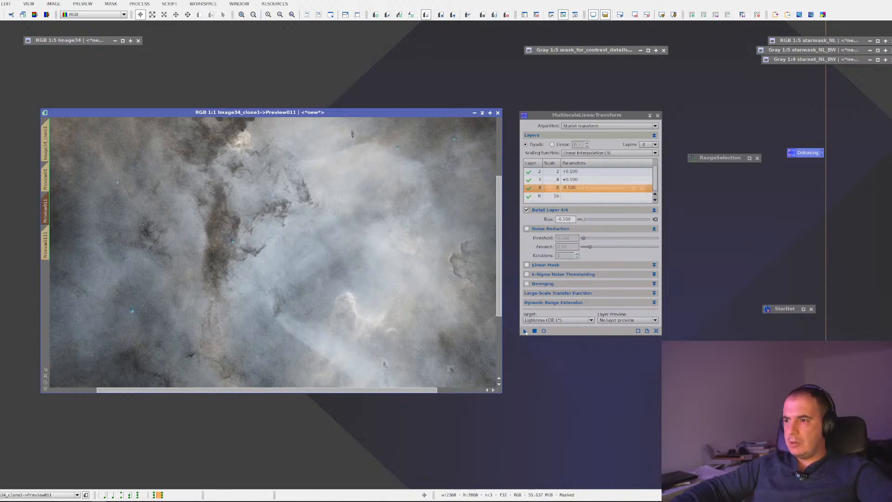
Step: Apply the current MultiscaleLinearTransform settings to Preview011 and check it against Preview01
left_click_drag(526, 332, 278, 267)
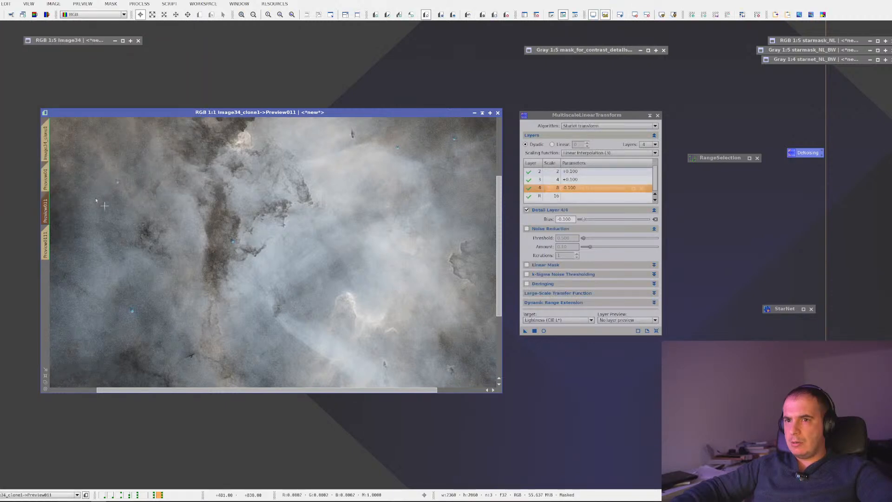
left_click(46, 183)
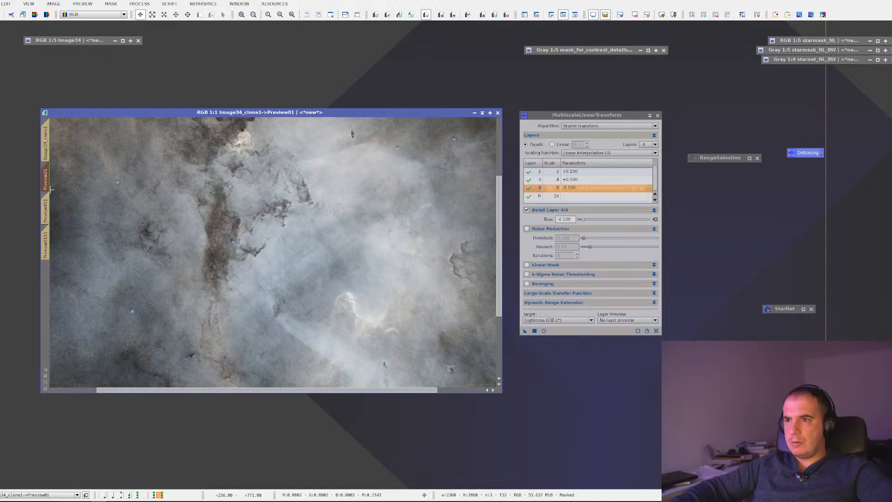
left_click(49, 206)
left_click(48, 183)
left_click(49, 206)
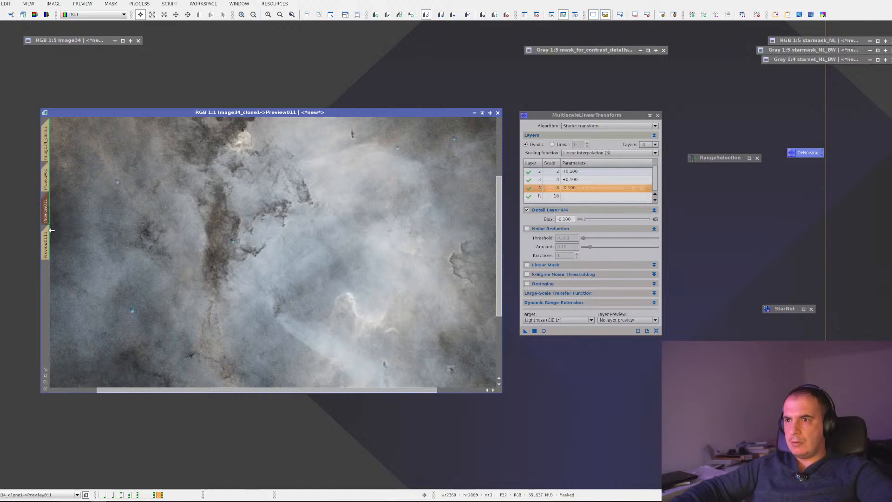
Step: Compare the reprocessed Preview011 against Preview0111 and Preview01 to judge the sharpening strength in the nebula
left_click(50, 230)
left_click(49, 209)
left_click(48, 231)
left_click(51, 209)
left_click(49, 152)
left_click(48, 180)
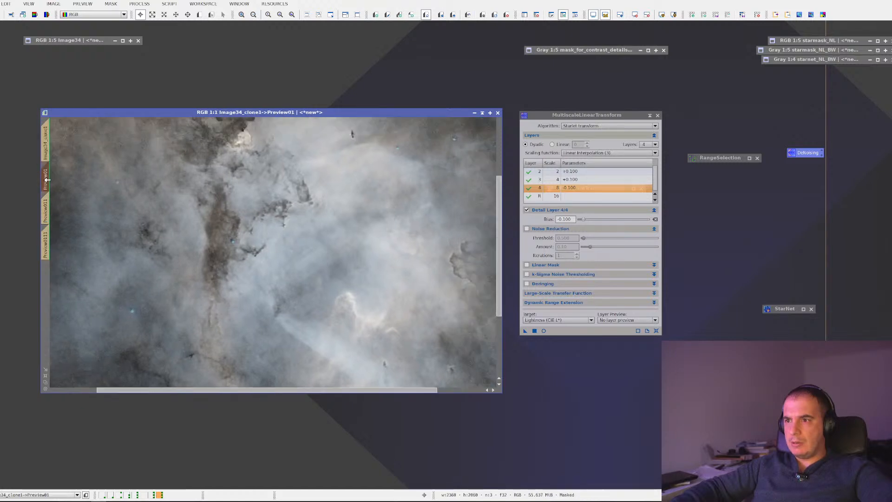
left_click(48, 203)
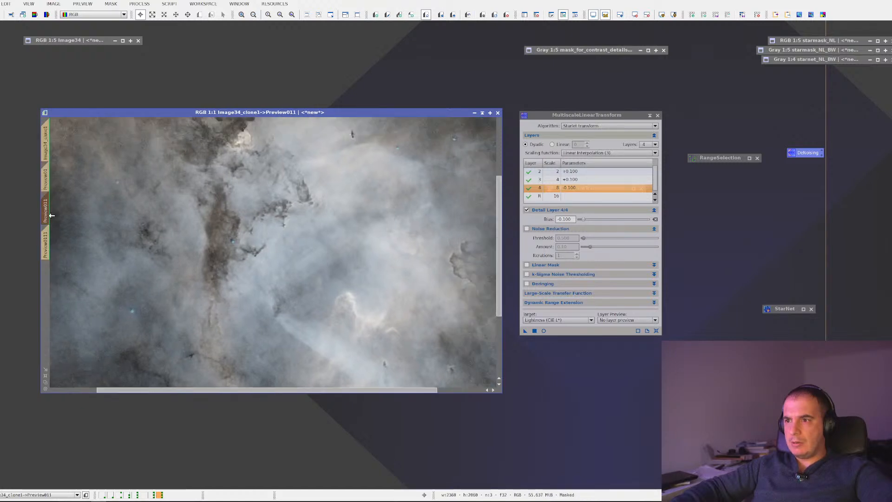
left_click(51, 239)
left_click(48, 202)
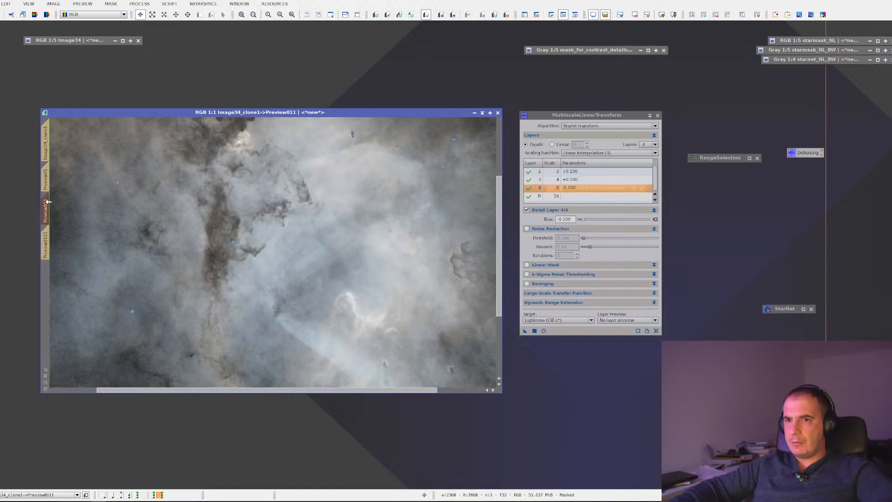
left_click(48, 179)
left_click(49, 200)
left_click(48, 179)
left_click(46, 212)
left_click(48, 234)
left_click(48, 210)
left_click(48, 177)
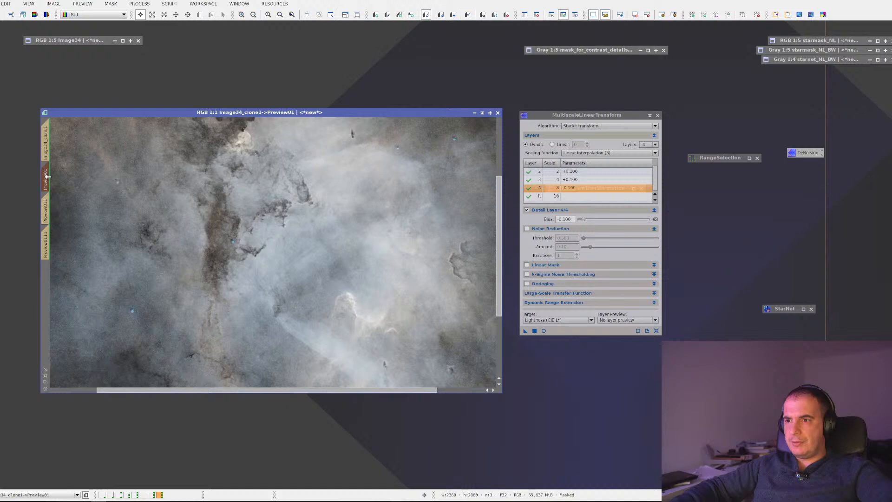
left_click(49, 200)
left_click(47, 241)
left_click(49, 207)
left_click(52, 183)
left_click(49, 204)
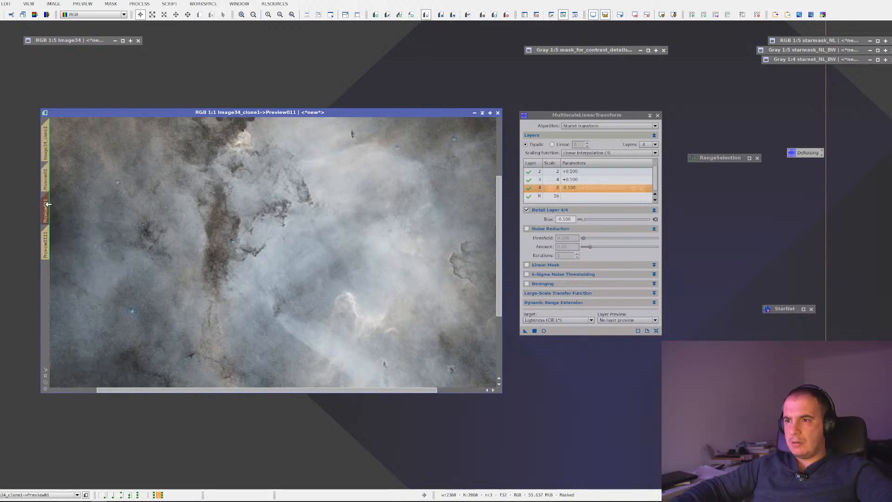
left_click(48, 180)
left_click(52, 203)
left_click(51, 177)
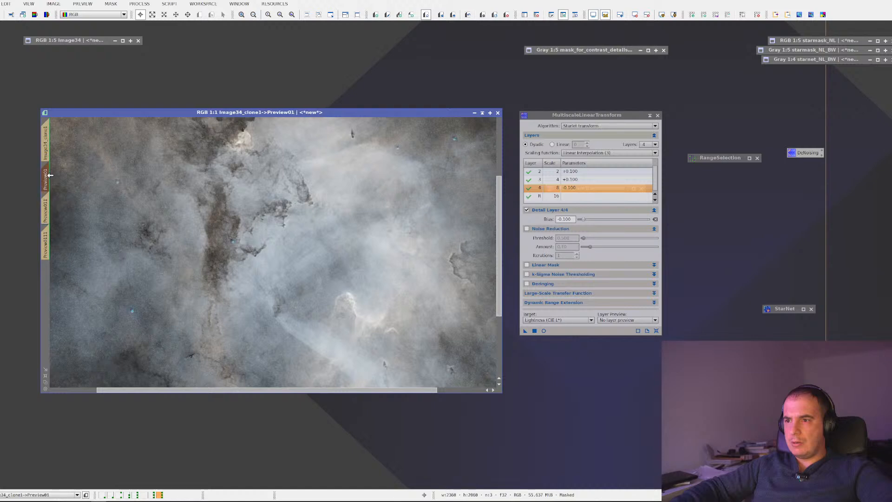
left_click(51, 232)
left_click(49, 204)
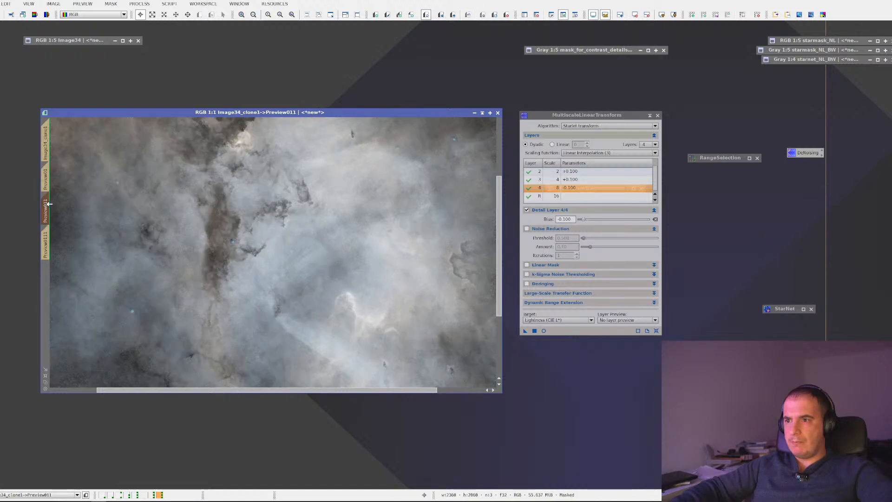
left_click(50, 174)
left_click(52, 203)
left_click(51, 172)
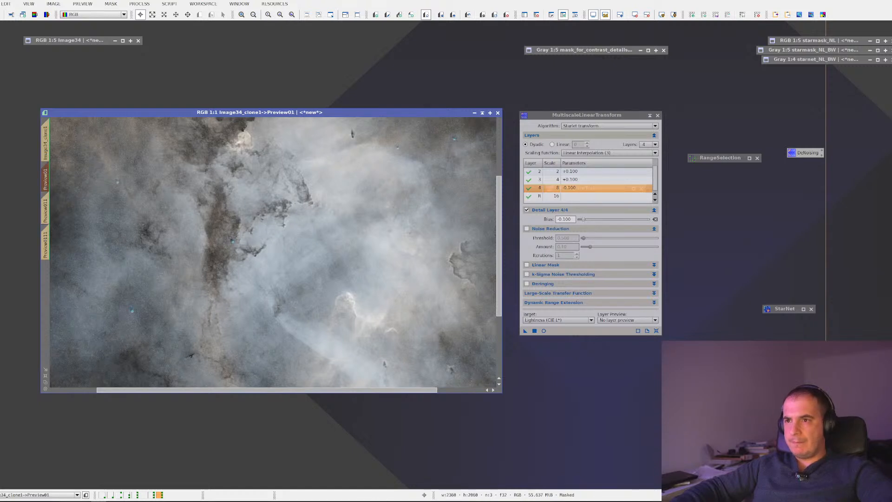
Step: Return to the full Image34_clone1 view and set the MultiscaleLinearTransform layer 4 bias to 0
left_click(48, 147)
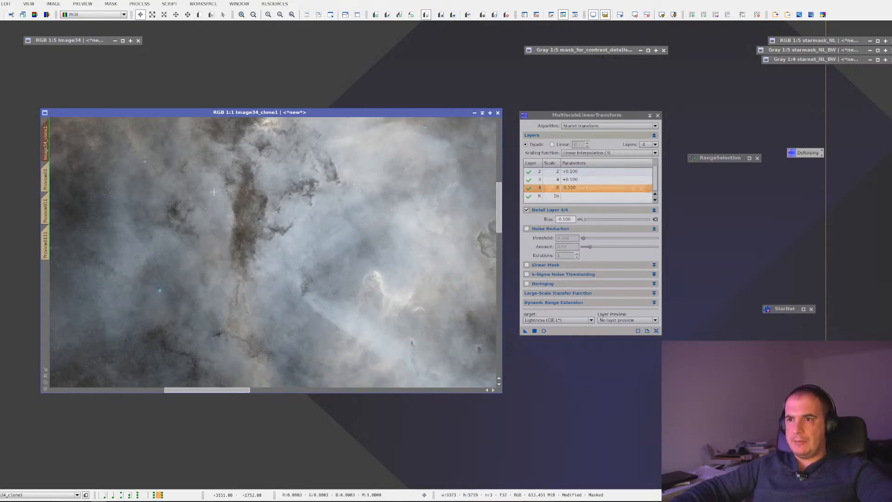
scroll(215, 195, "down", 2)
left_click(565, 218)
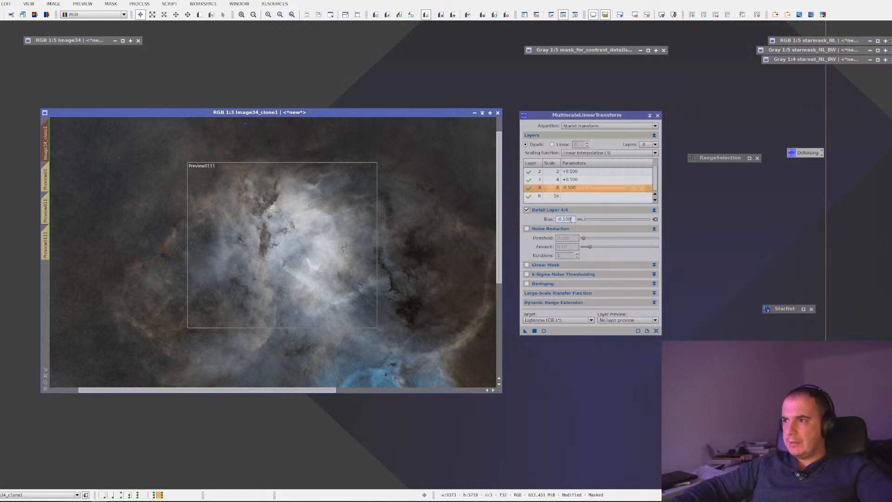
type("0")
key("Return")
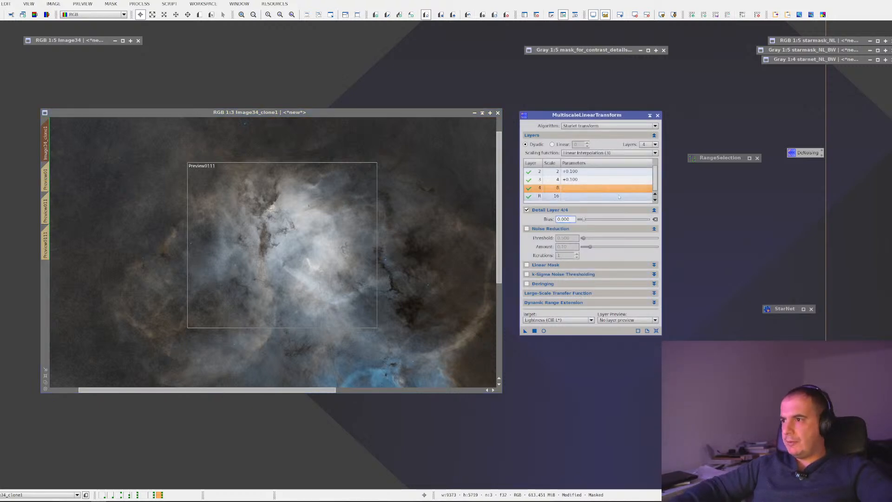
Step: Set the bias of MultiscaleLinearTransform detail layer 2 to 0.080
left_click(578, 180)
left_click(580, 172)
left_click(563, 220)
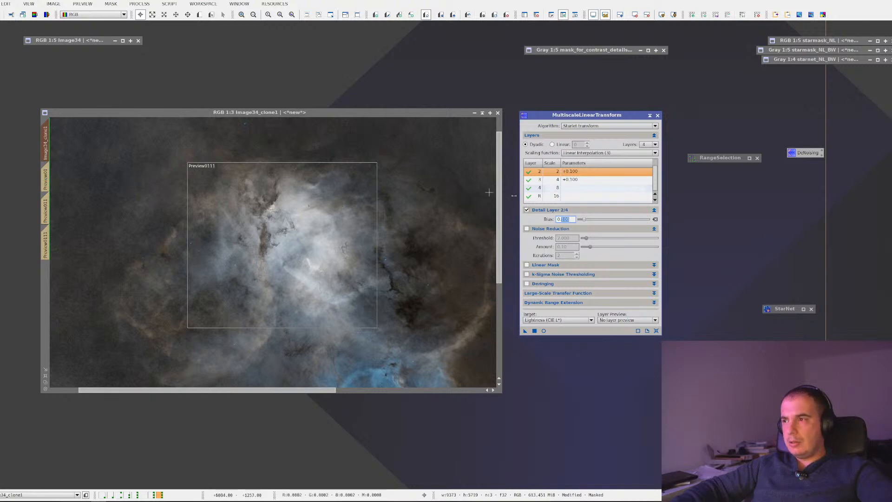
type("0.0")
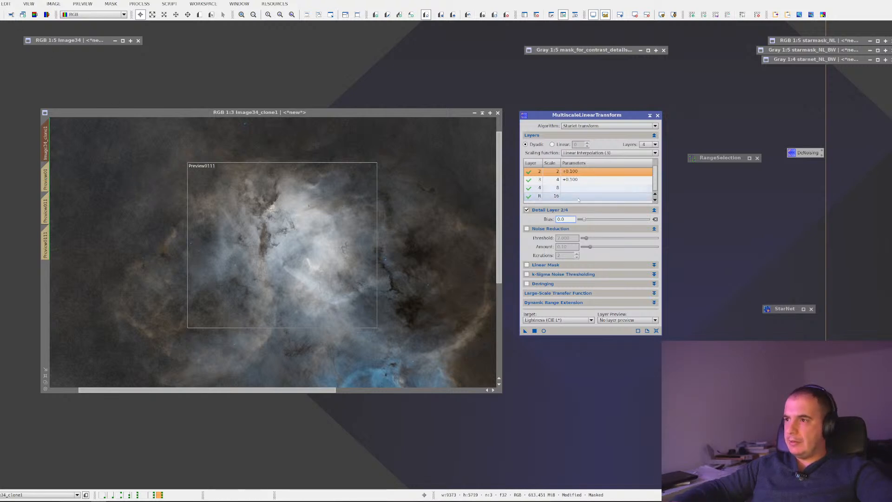
type("80")
Step: Set the MultiscaleLinearTransform detail layer 3 bias to 0.080 and apply the process to Image34_clone1
left_click(580, 180)
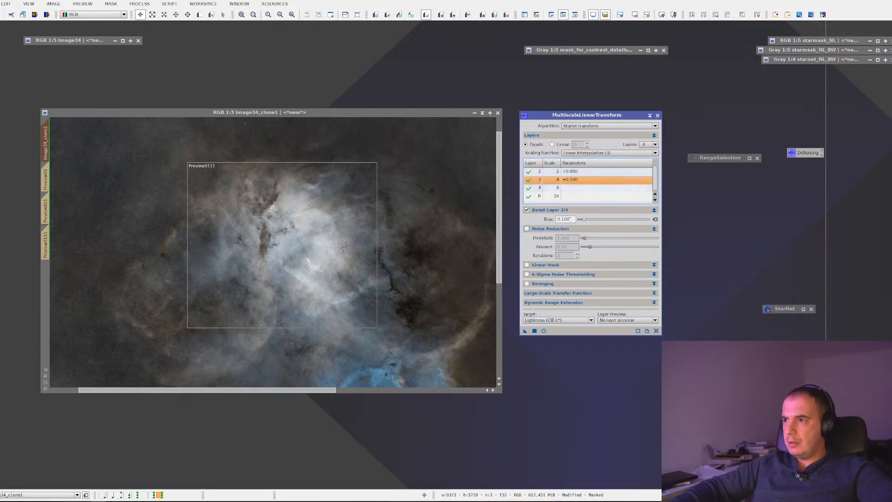
left_click(565, 219)
type("0")
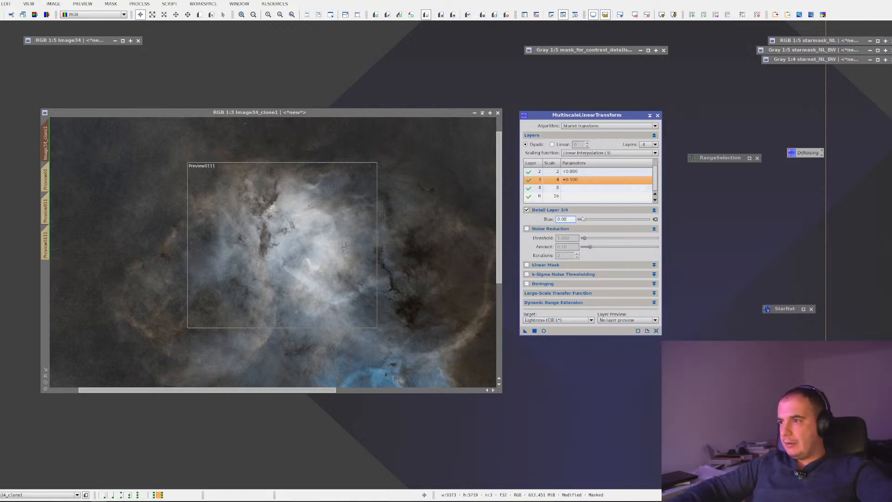
left_click_drag(525, 331, 236, 237)
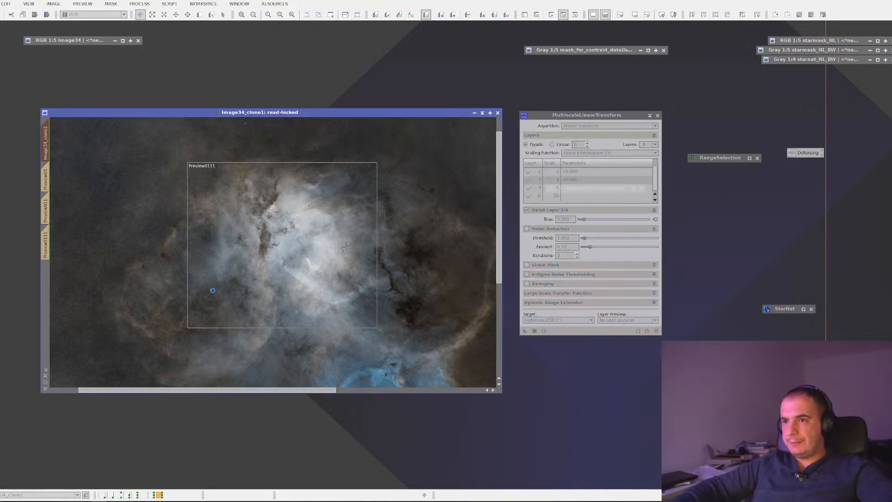
Step: Examine the dark pillar, bright core and surrounding nebula of Image34_clone1 at several magnifications to judge the sharpening
scroll(243, 257, "up", 3)
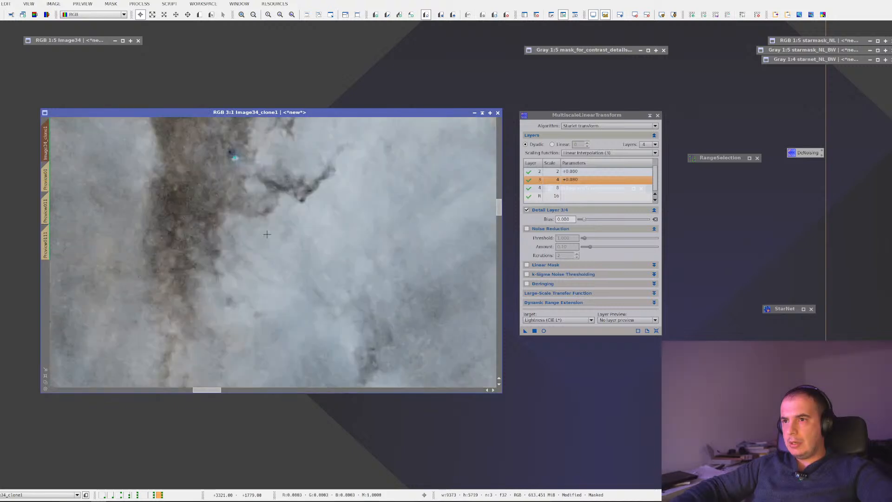
left_click_drag(420, 282, 247, 161)
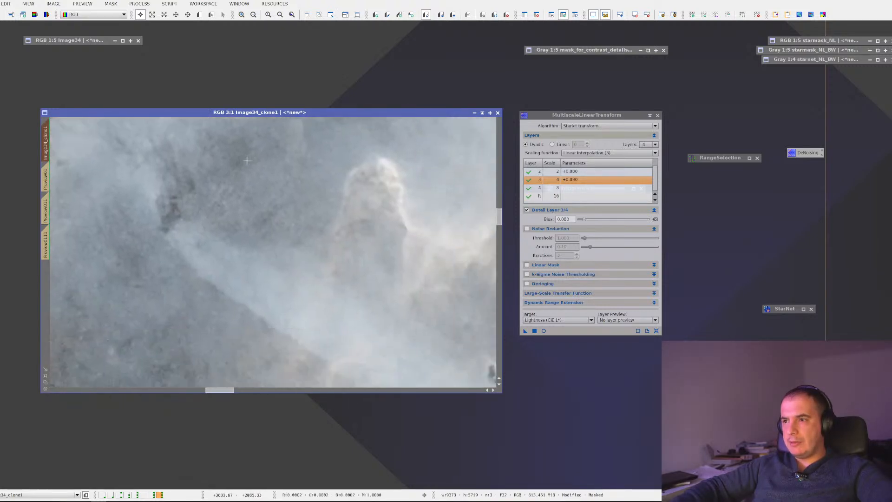
left_click_drag(412, 242, 347, 258)
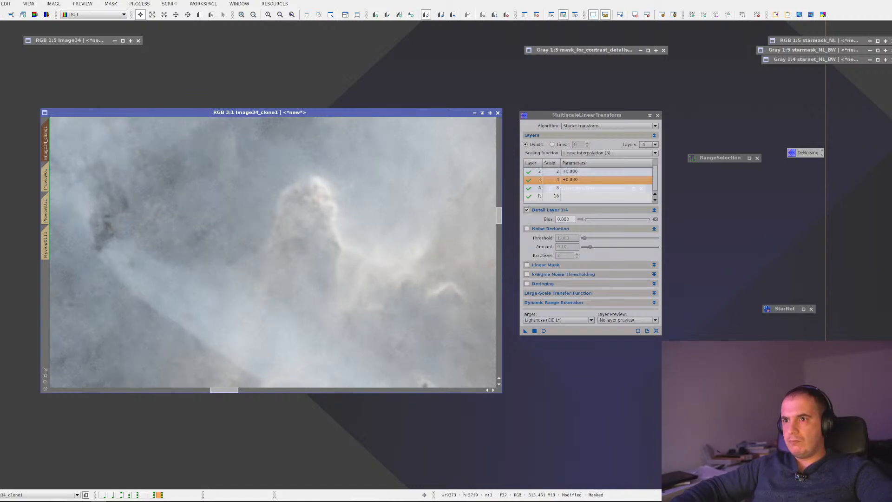
left_click_drag(127, 171, 349, 376)
left_click_drag(258, 236, 313, 301)
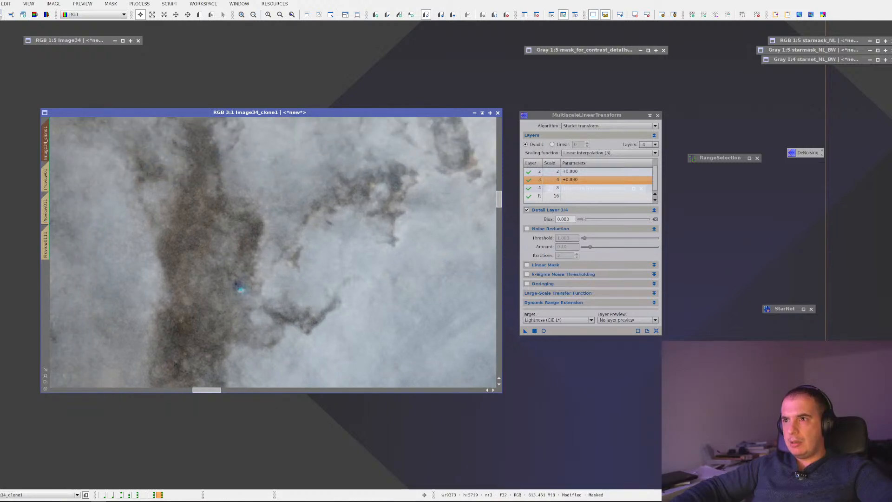
scroll(269, 287, "down", 5)
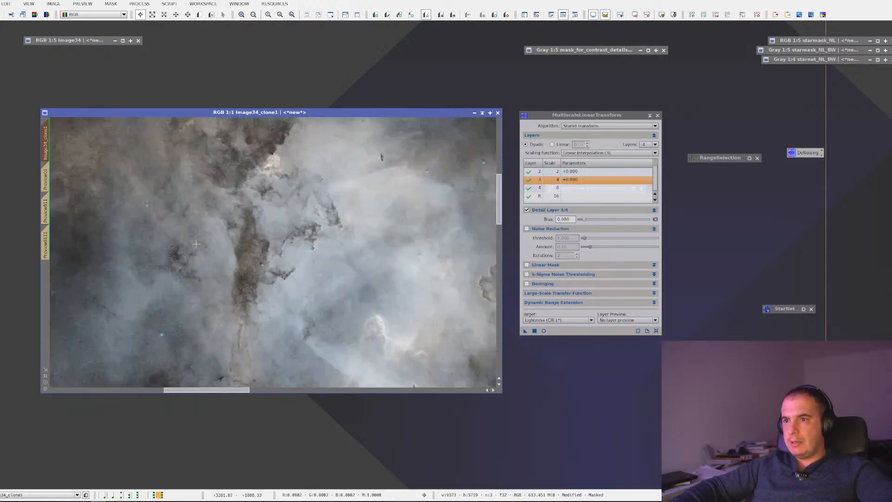
scroll(312, 307, "up", 2)
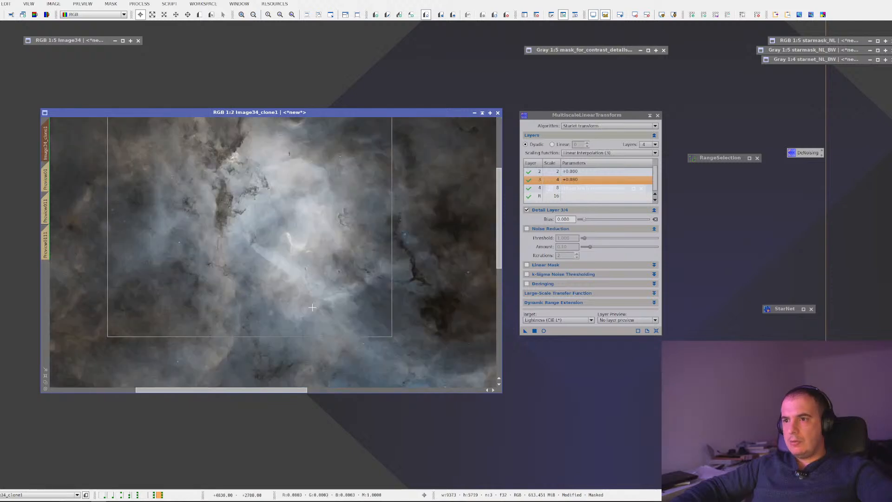
scroll(314, 309, "up", 1)
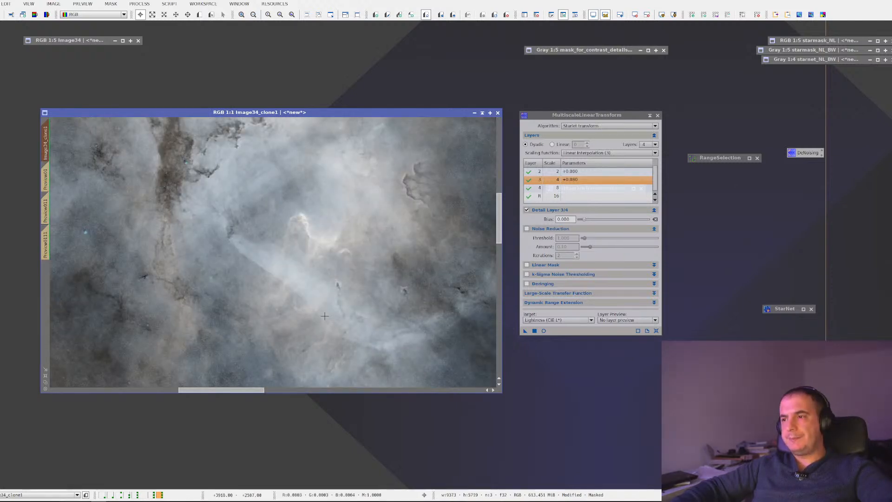
scroll(324, 316, "down", 1)
scroll(325, 316, "down", 2)
scroll(324, 316, "down", 1)
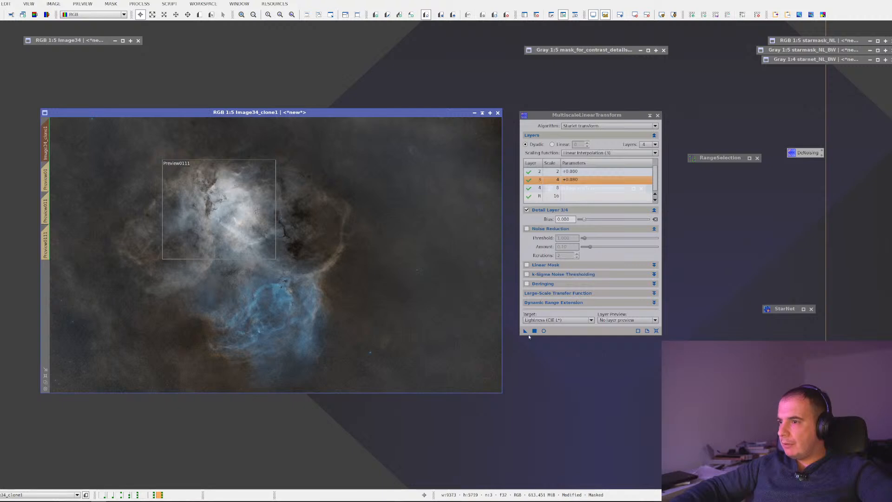
Step: Save the current MultiscaleLinearTransform settings as a process icon on the workspace and name it Detail
left_click_drag(529, 336, 796, 168)
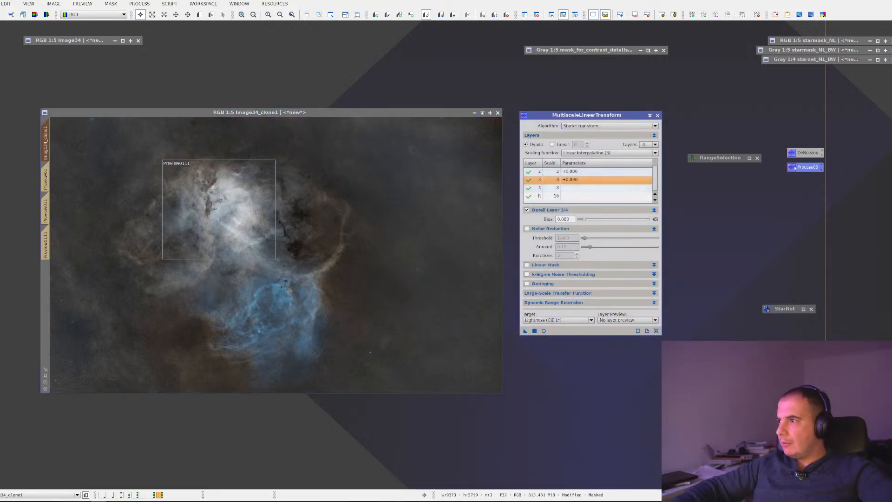
right_click(795, 168)
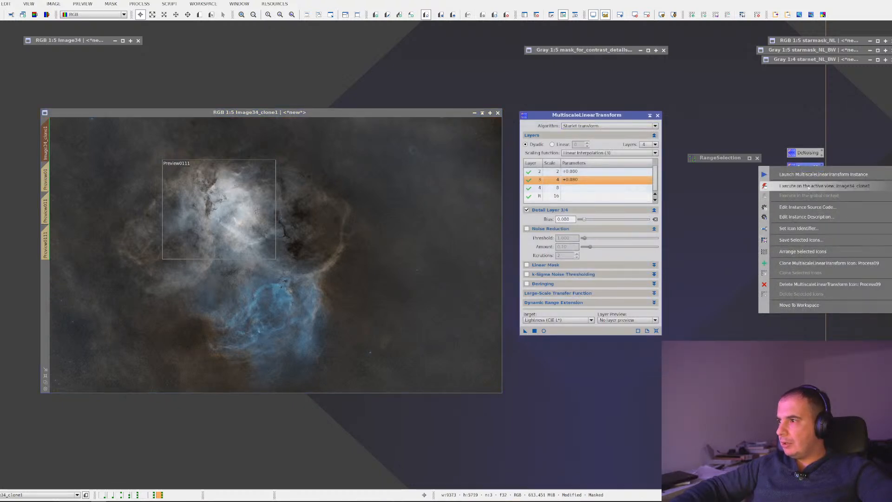
left_click(814, 228)
type("De")
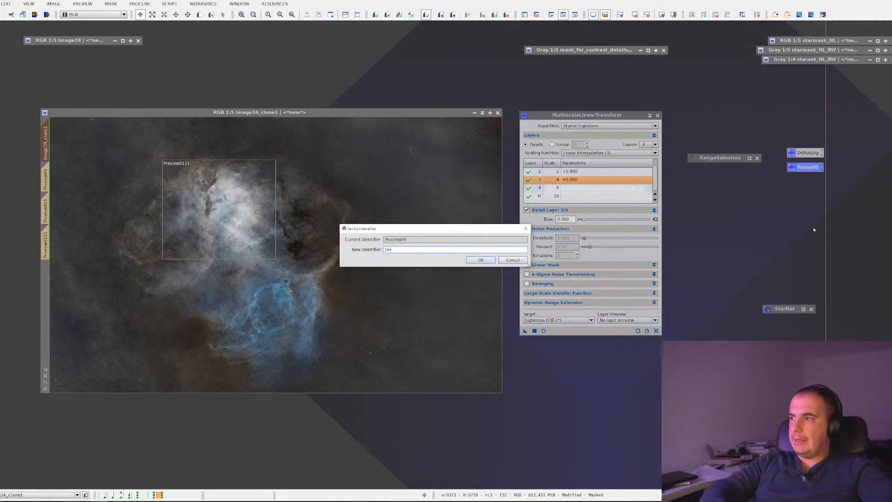
type("tail")
key("Return")
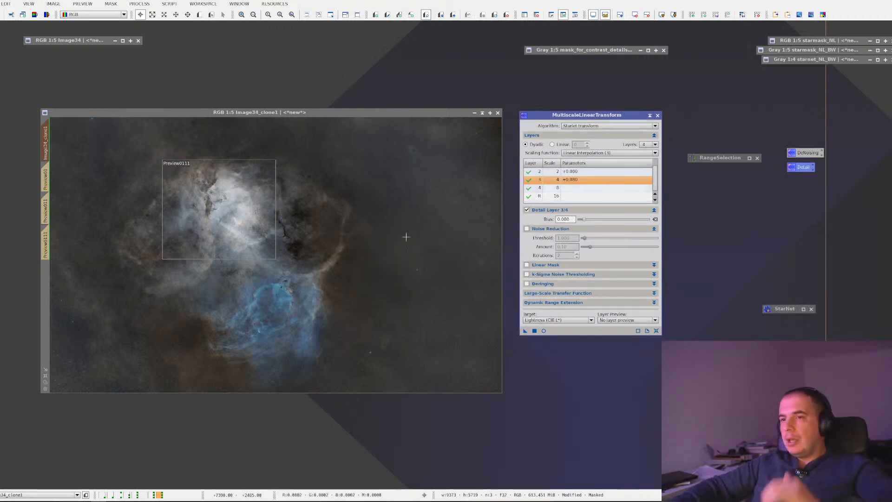
Step: Show the mask on Image34_clone1 and invert it so that the bright nebula is protected
scroll(251, 240, "up", 2)
scroll(223, 227, "down", 2)
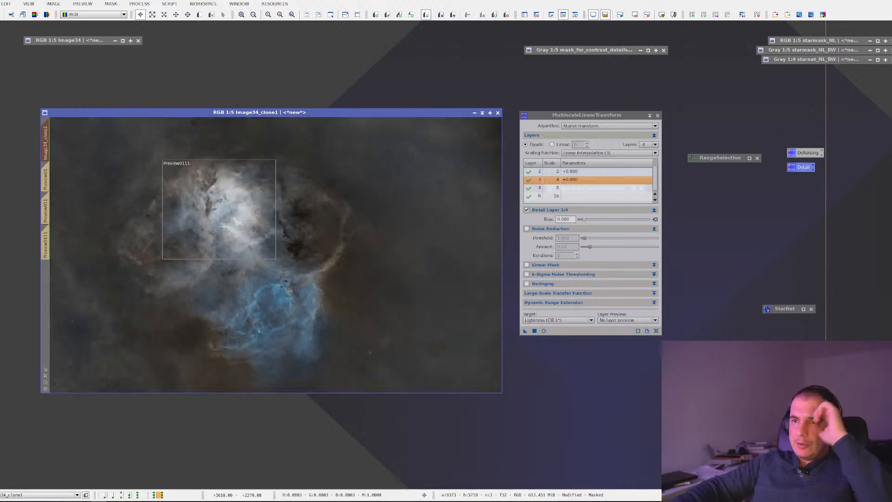
key("ctrl+k")
right_click(259, 224)
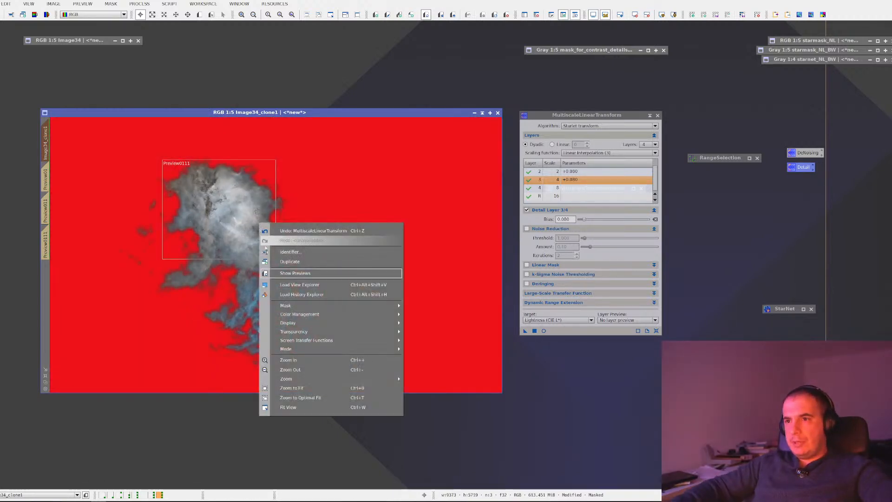
mouse_move(311, 309)
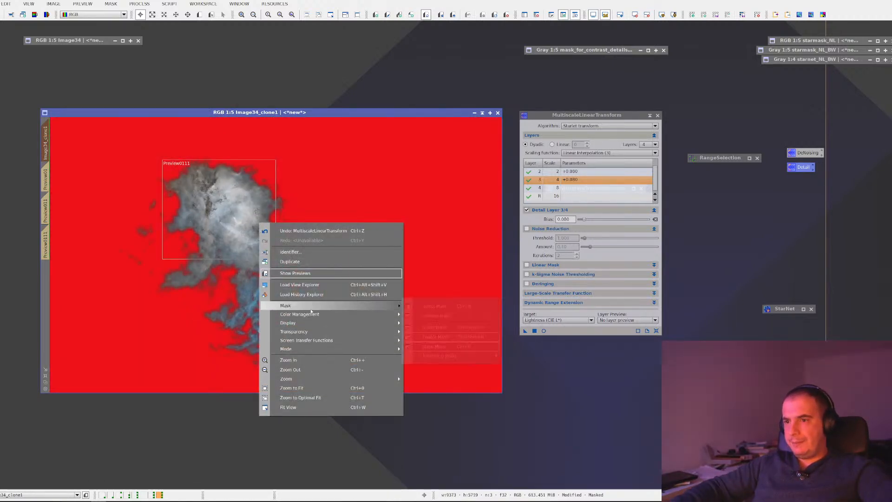
left_click(435, 328)
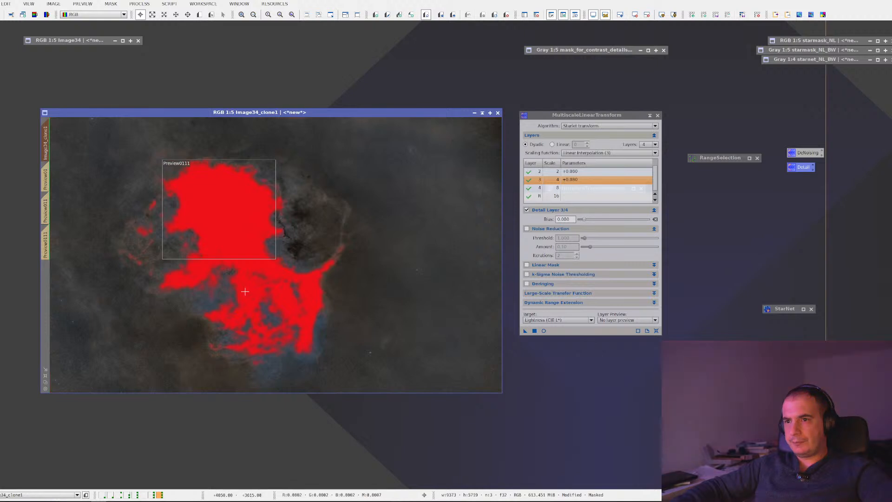
Step: Apply the MultiscaleLinearTransform detail settings to Image34_clone1 through the inverted mask
scroll(266, 255, "up", 3)
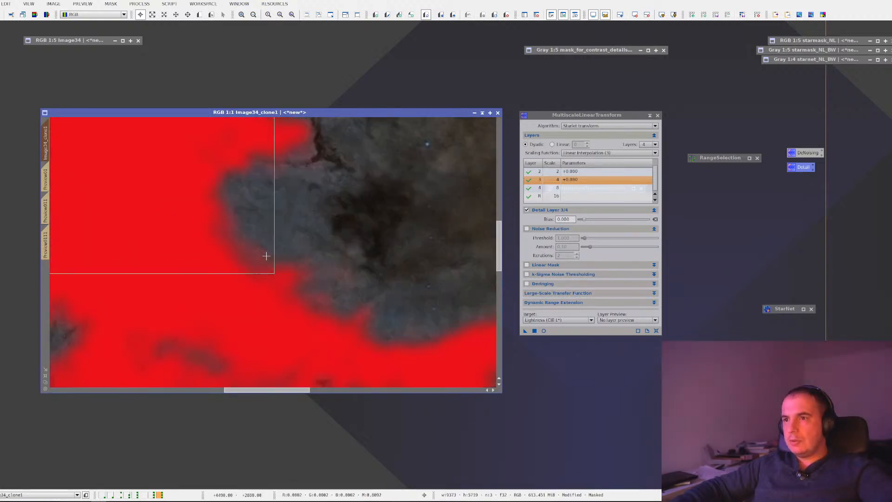
scroll(333, 217, "up", 1)
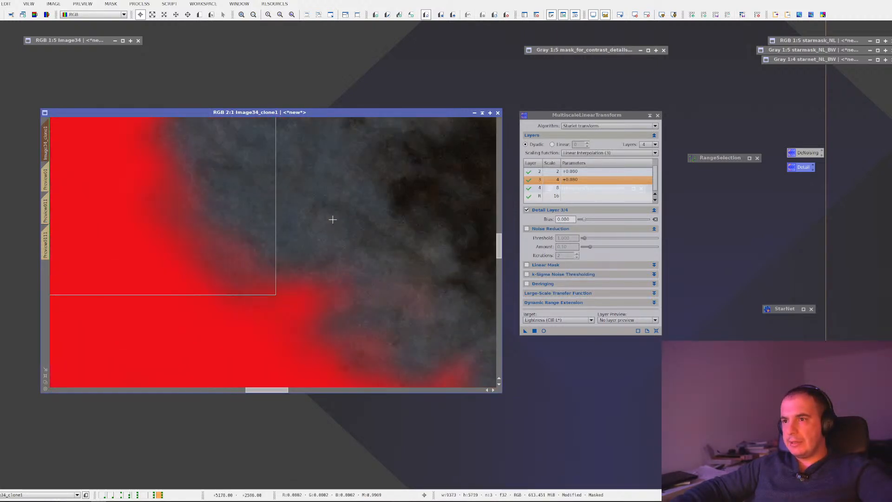
scroll(331, 220, "down", 4)
scroll(331, 221, "up", 1)
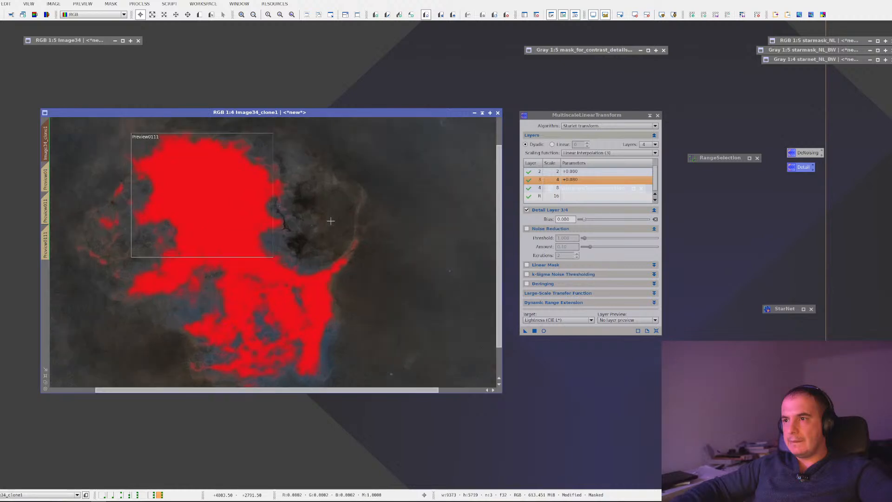
left_click_drag(525, 331, 421, 298)
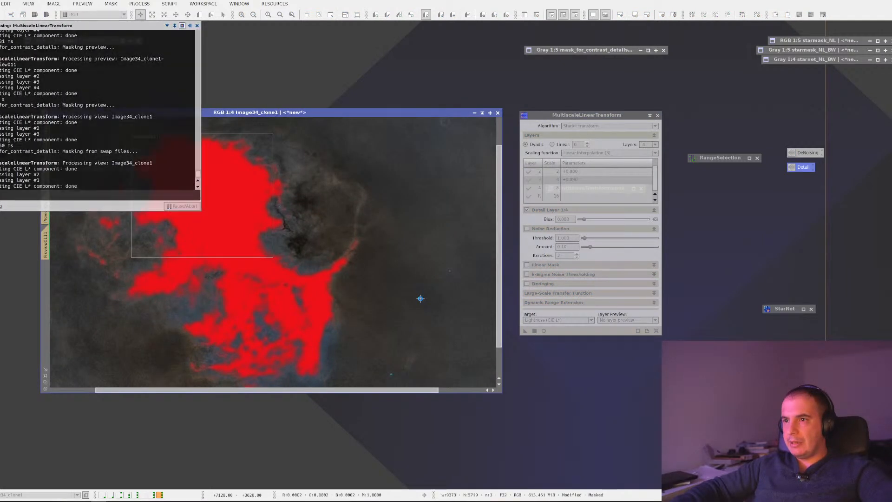
Step: Examine the dark dust and background outside the protected nebula for grain at several magnifications
scroll(315, 222, "up", 3)
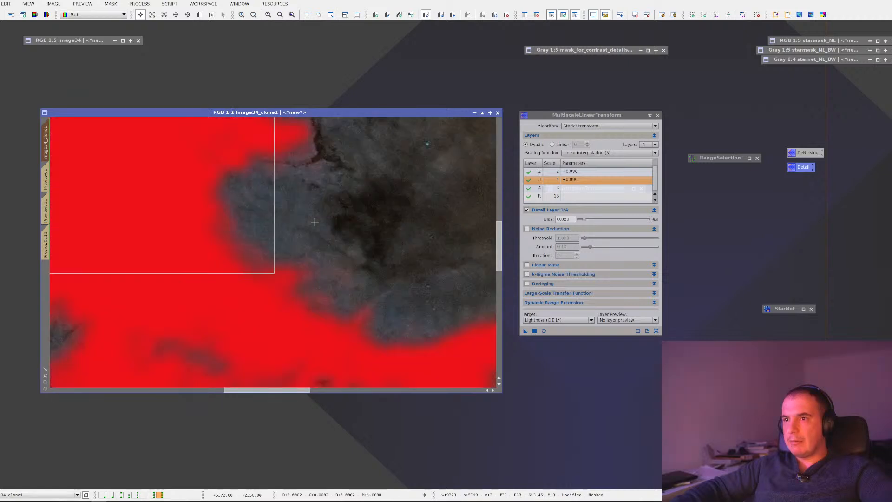
scroll(315, 221, "down", 2)
scroll(327, 222, "up", 2)
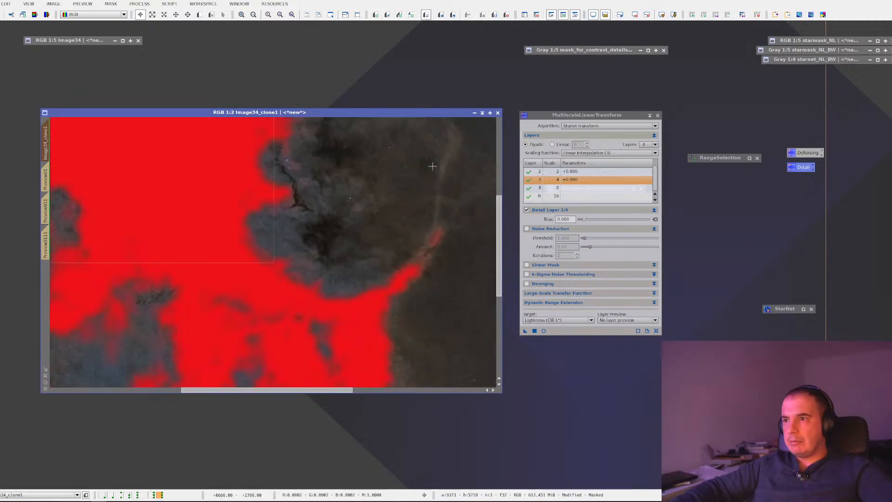
scroll(381, 176, "up", 1)
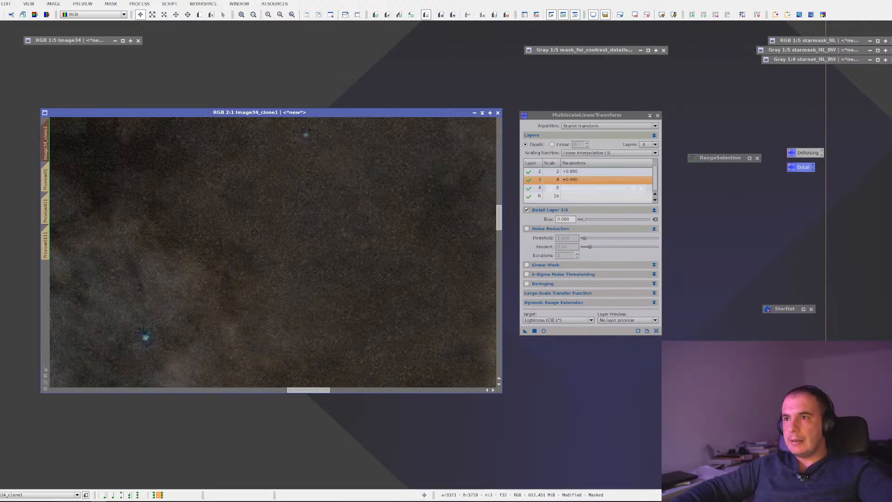
scroll(193, 232, "down", 5)
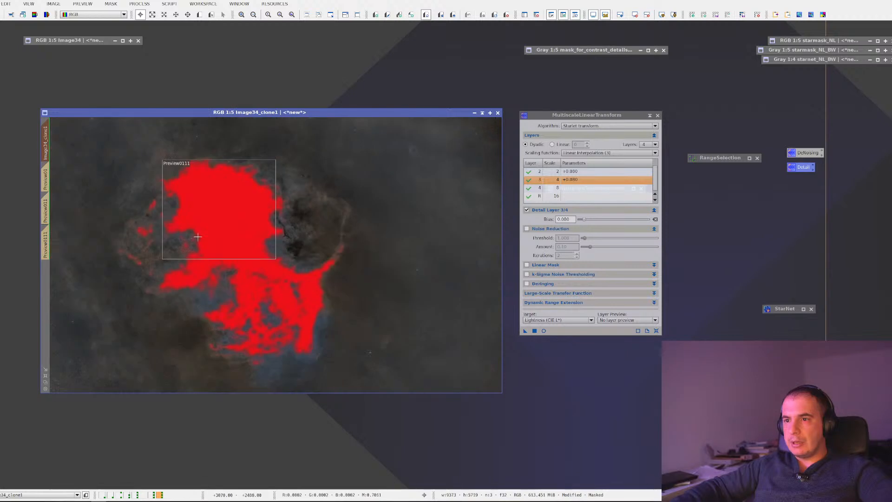
scroll(293, 243, "up", 3)
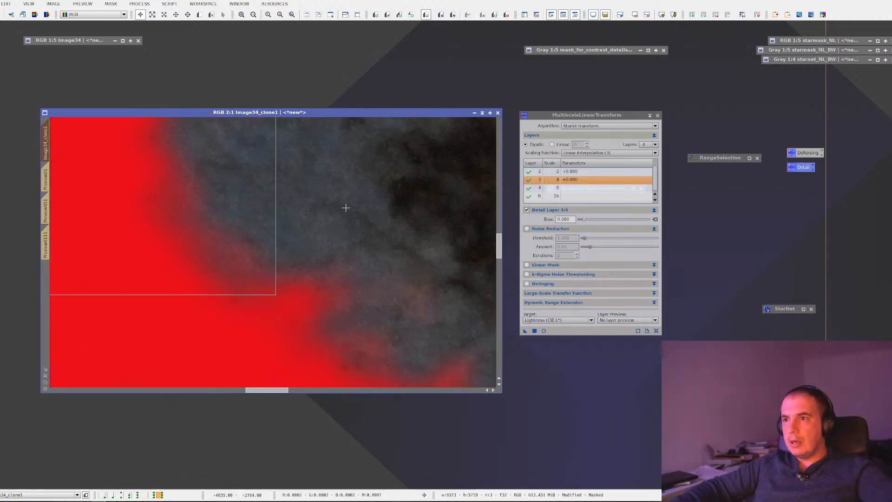
scroll(345, 221, "up", 1)
scroll(250, 221, "up", 1)
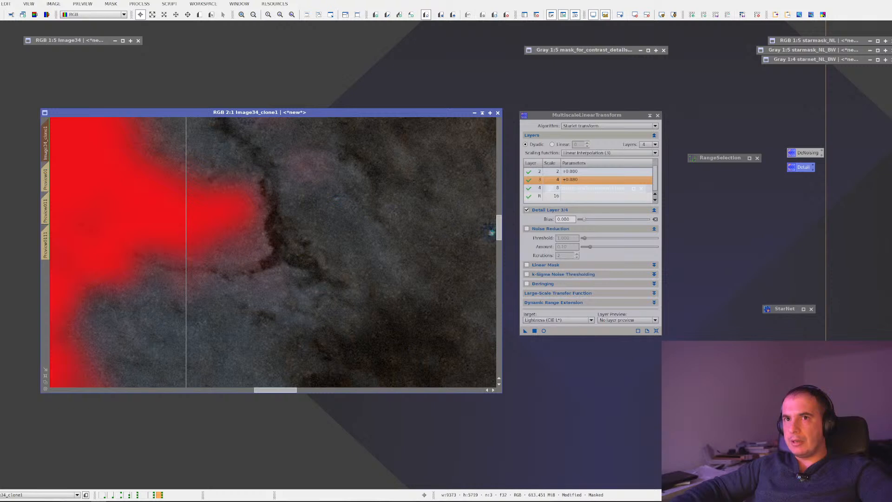
scroll(348, 284, "down", 3)
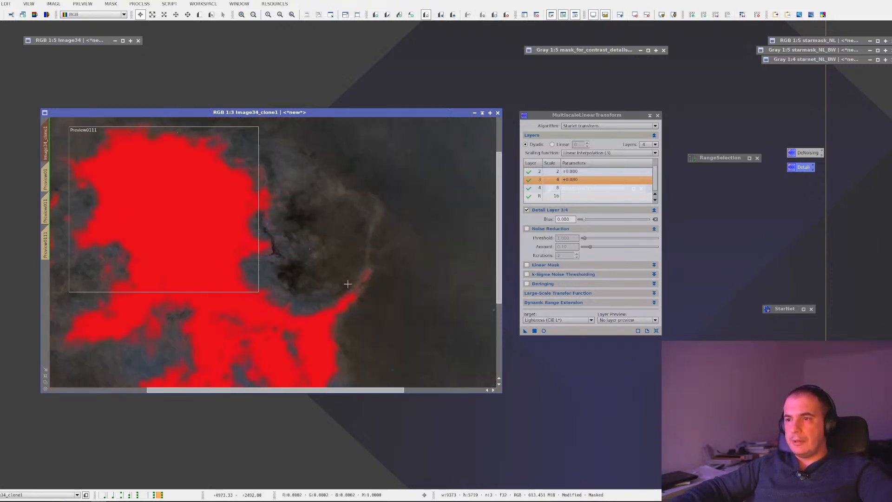
scroll(347, 284, "down", 1)
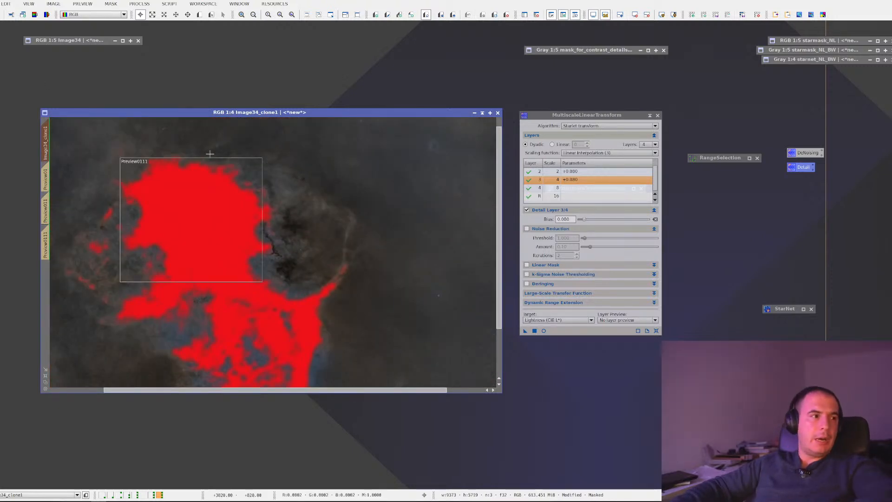
Step: Load the saved noise reduction settings into MultiscaleLinearTransform and set the target to RGB/K components
double_click(800, 154)
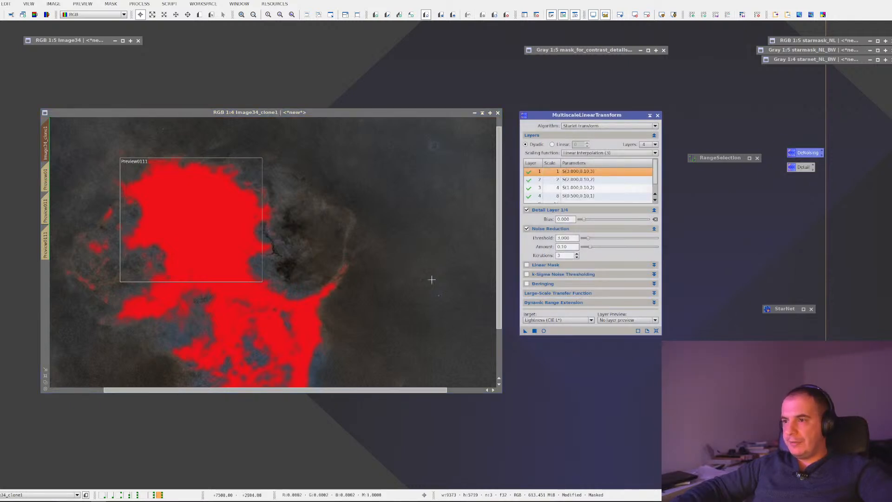
left_click(533, 331)
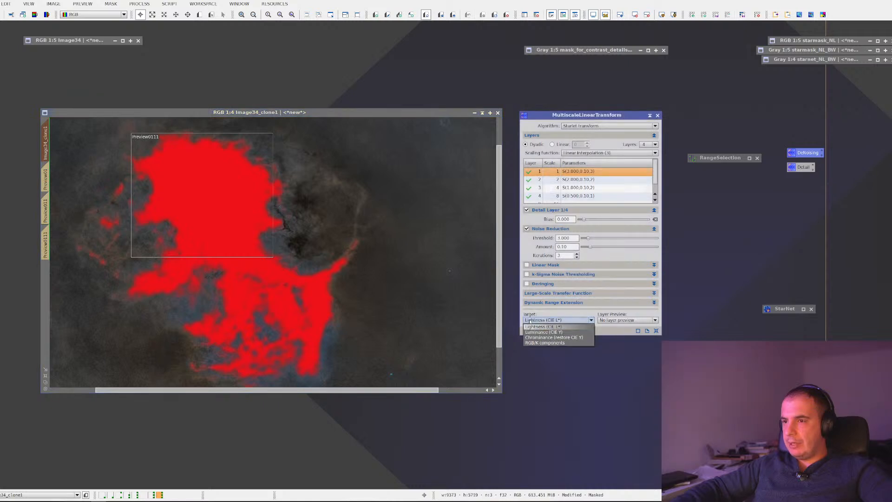
left_click(531, 321)
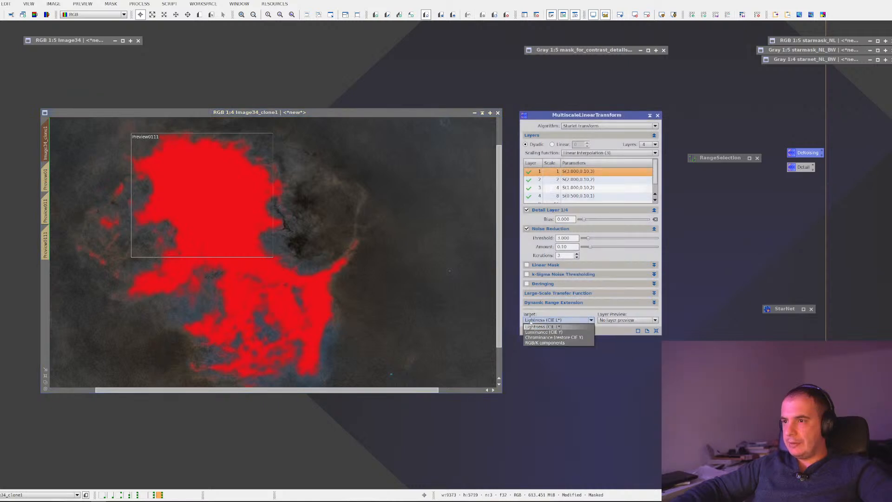
left_click(545, 342)
scroll(398, 185, "up", 4)
left_click_drag(421, 176, 234, 306)
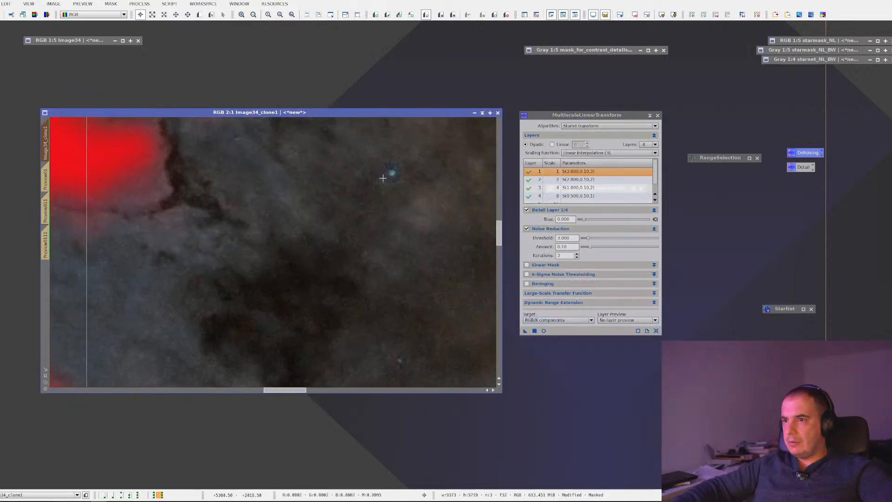
Step: Inspect the unprotected dark sky beyond the nebula's edge for noise, both close up and in overview
left_click_drag(388, 177, 240, 289)
left_click_drag(411, 211, 203, 293)
scroll(314, 200, "down", 1)
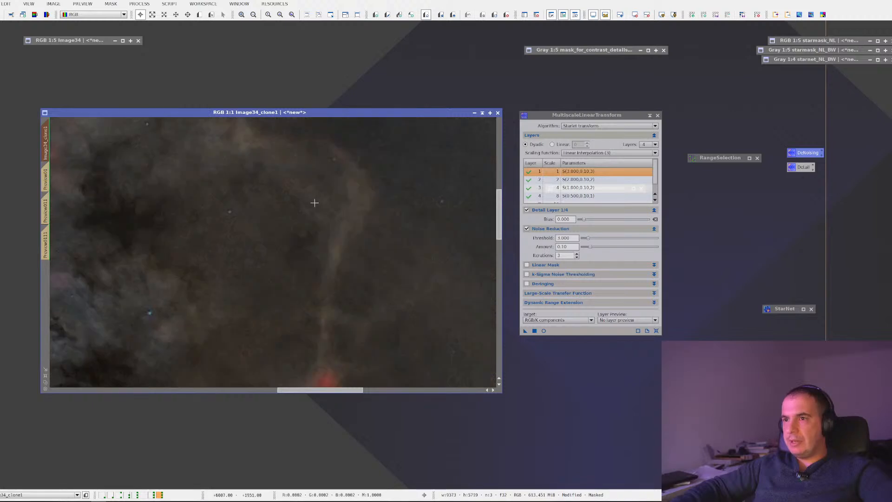
left_click_drag(433, 170, 334, 270)
scroll(347, 245, "down", 2)
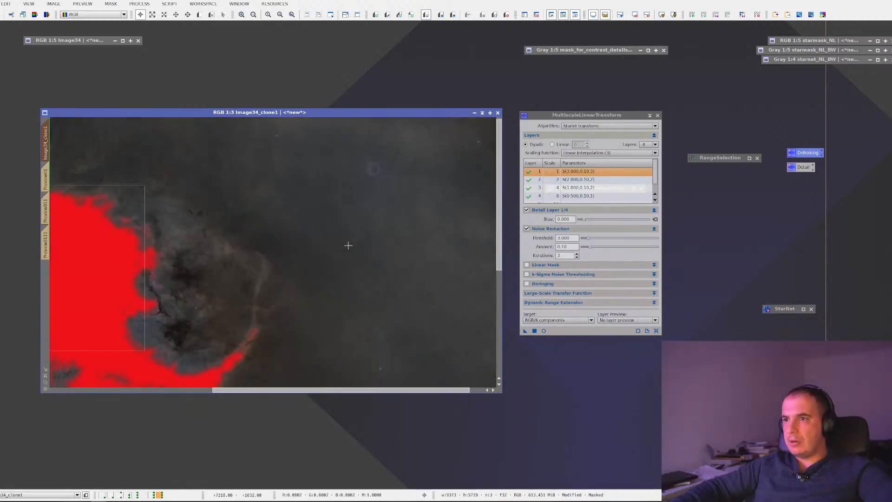
scroll(348, 245, "up", 3)
scroll(353, 240, "up", 1)
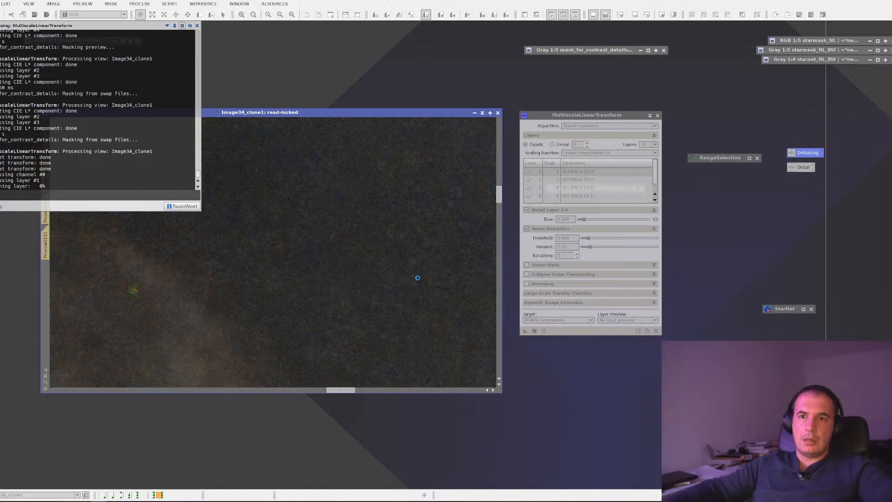
Step: Abort the noise reduction running on the full Image34_clone1 and delete all of the image's existing previews
left_click(185, 207)
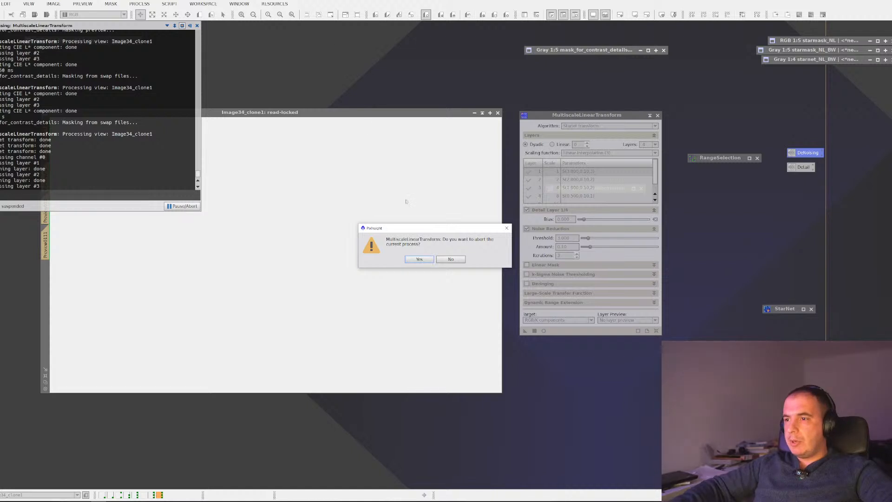
left_click(419, 259)
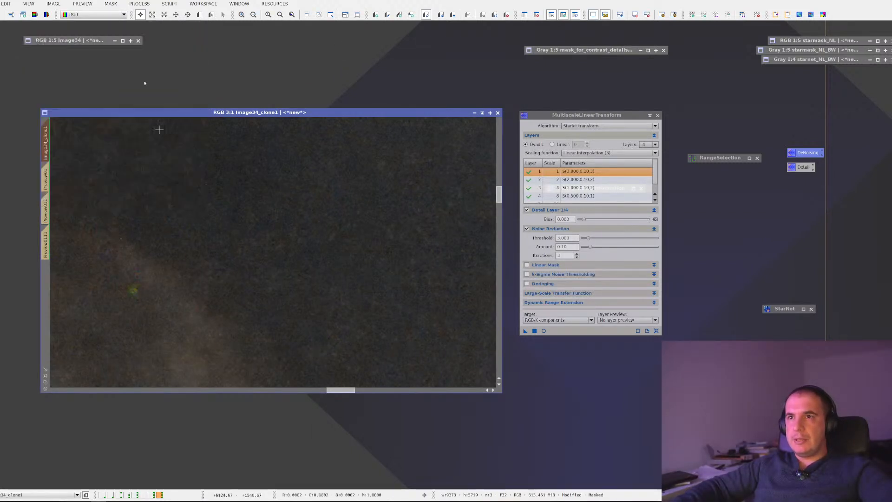
left_click(83, 4)
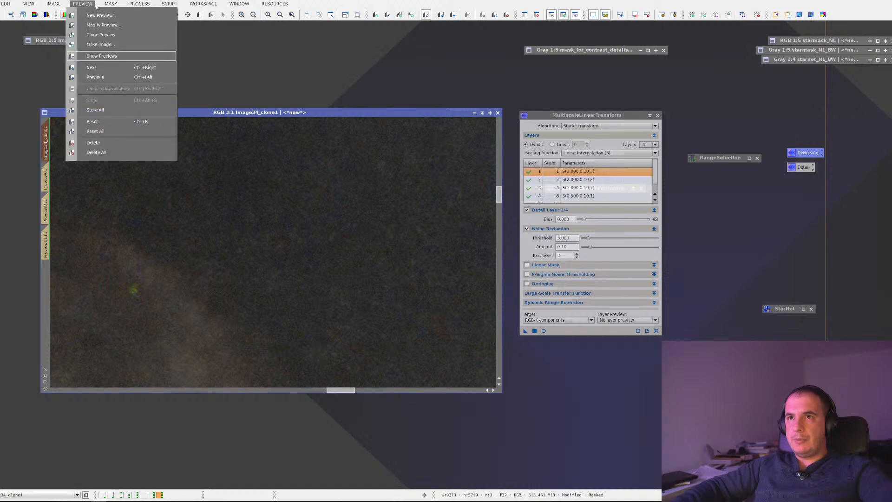
left_click(101, 152)
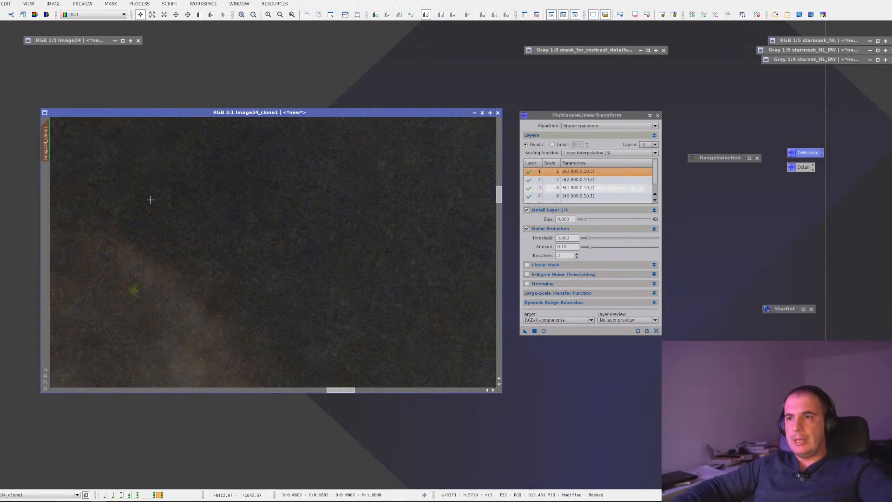
Step: Create a preview of about 2040 × 1320 pixels over the dark background and faint dust arc, and clone it twice
scroll(179, 226, "down", 3)
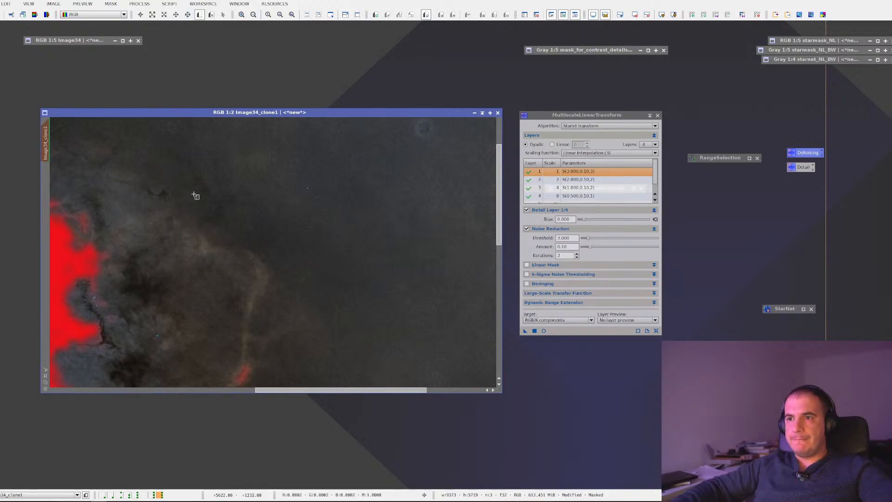
left_click_drag(188, 196, 434, 355)
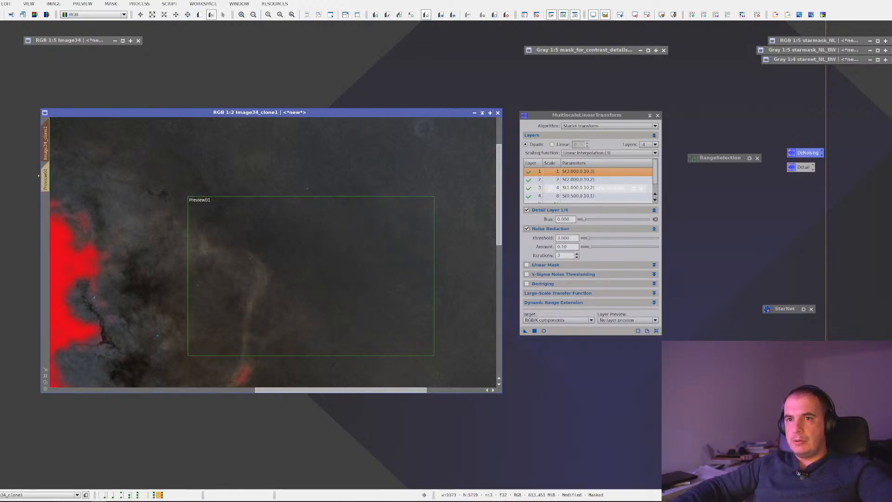
right_click(46, 175)
left_click(70, 204)
right_click(51, 179)
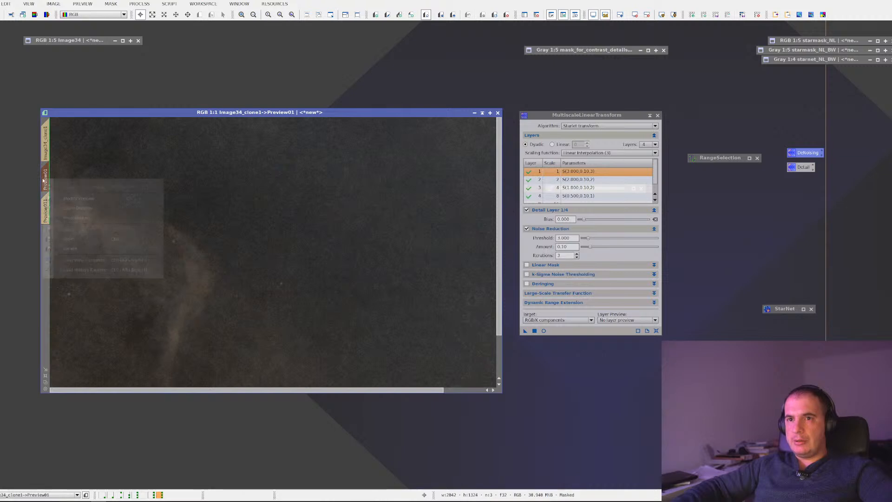
left_click(69, 208)
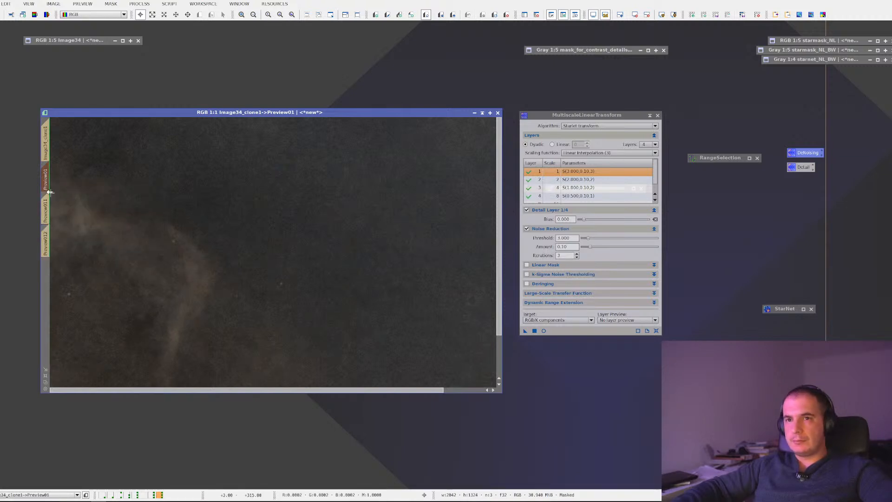
Step: Apply the MultiscaleLinearTransform noise reduction to Preview01 with the RGB/K components target
left_click(48, 207)
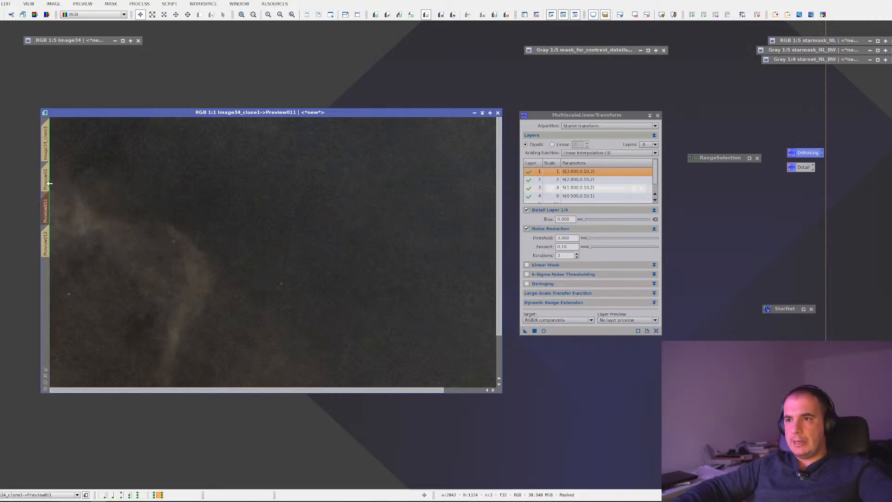
left_click(48, 183)
left_click_drag(525, 332, 408, 298)
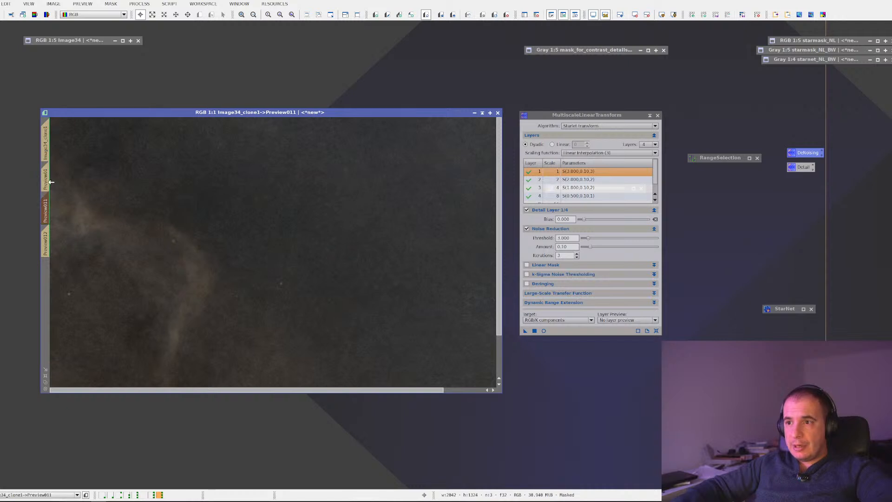
Step: Compare the RGB/K noise reduction in Preview01 with the untreated Preview011
left_click(47, 202)
left_click(48, 183)
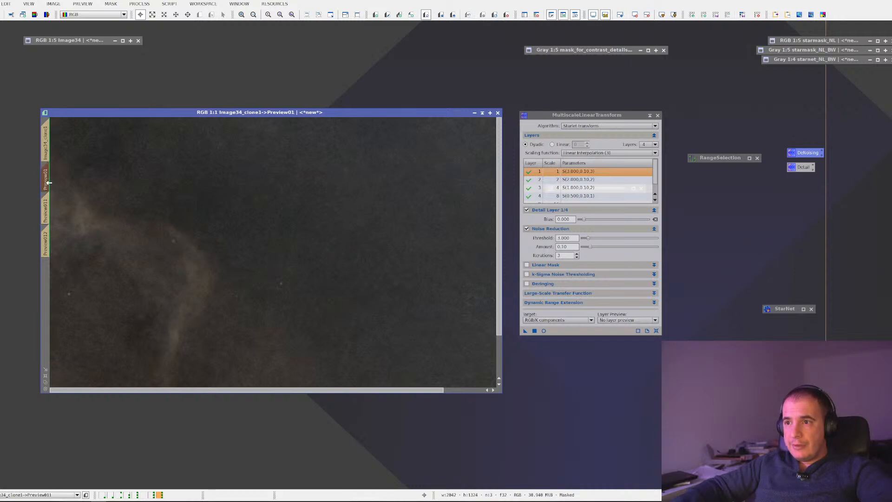
left_click(47, 203)
left_click(47, 185)
left_click(47, 206)
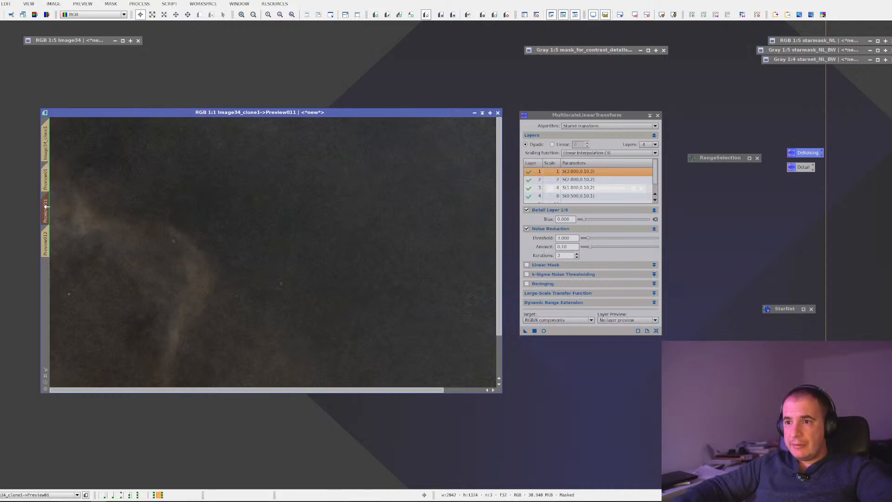
left_click(48, 179)
left_click(48, 202)
left_click(49, 180)
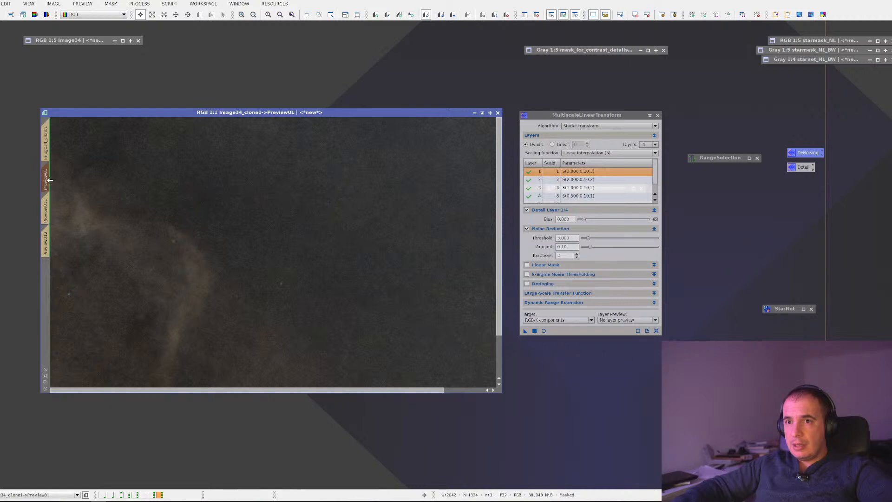
Step: Set the noise reduction target to Chrominance (restore CIE Y) and apply it to Preview011
left_click(48, 204)
left_click(558, 320)
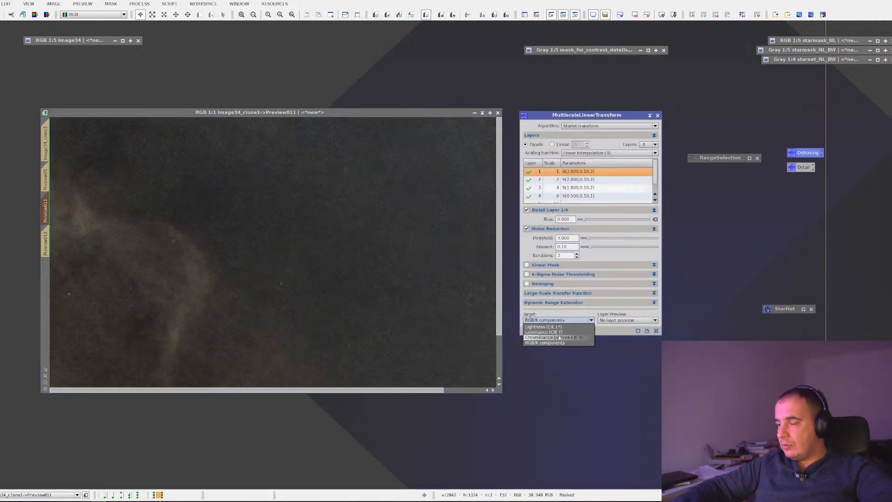
left_click(547, 337)
left_click_drag(526, 332, 432, 260)
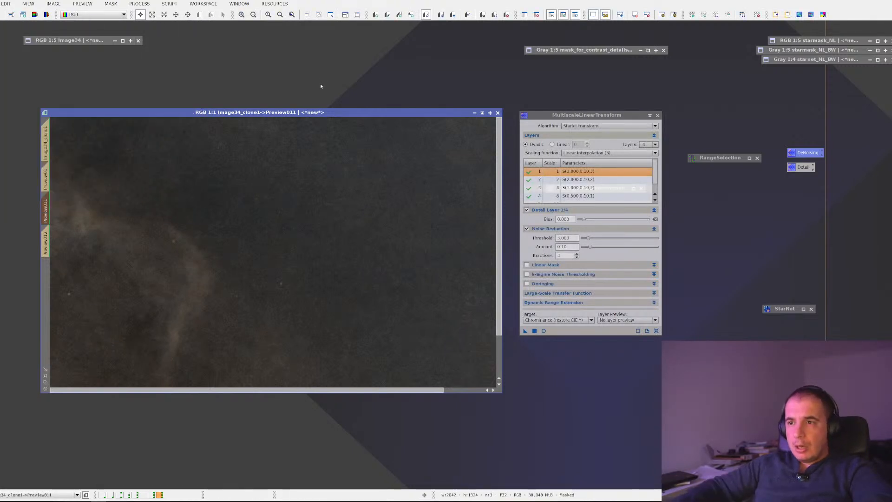
Step: Compare the chrominance noise reduction in Preview011 with the RGB/K version in Preview01
left_click(46, 186)
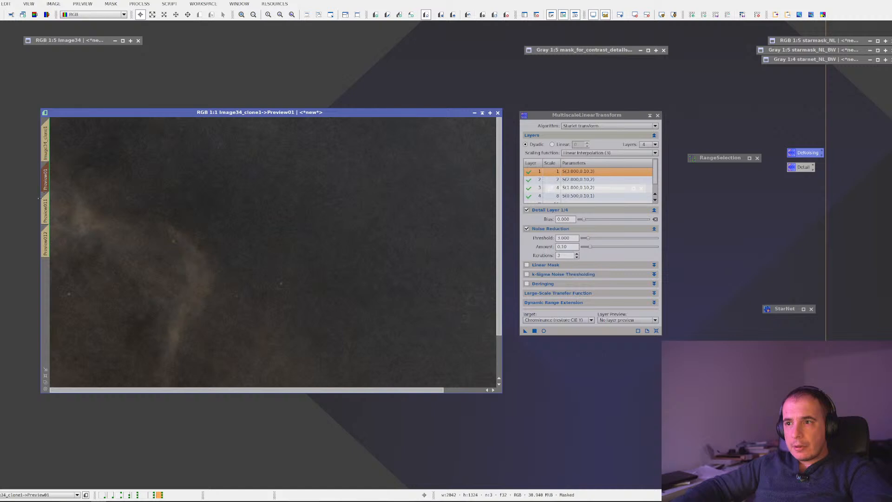
left_click(45, 207)
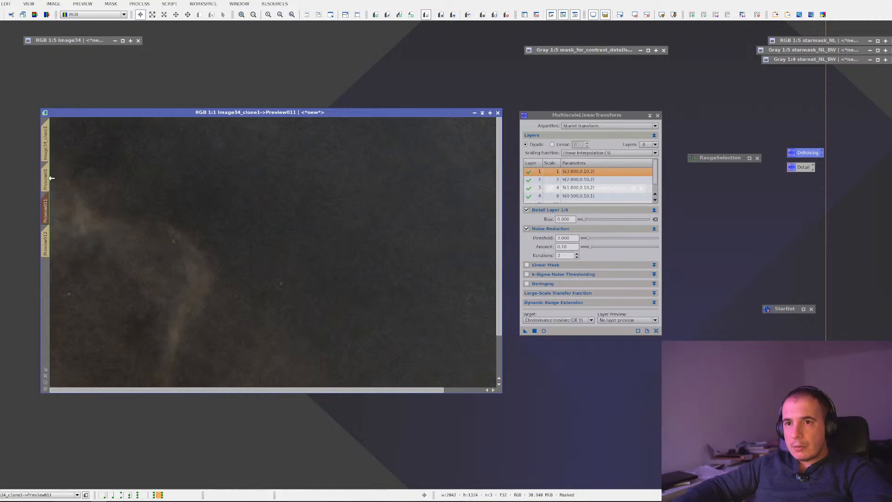
left_click(46, 178)
left_click(48, 203)
left_click(50, 174)
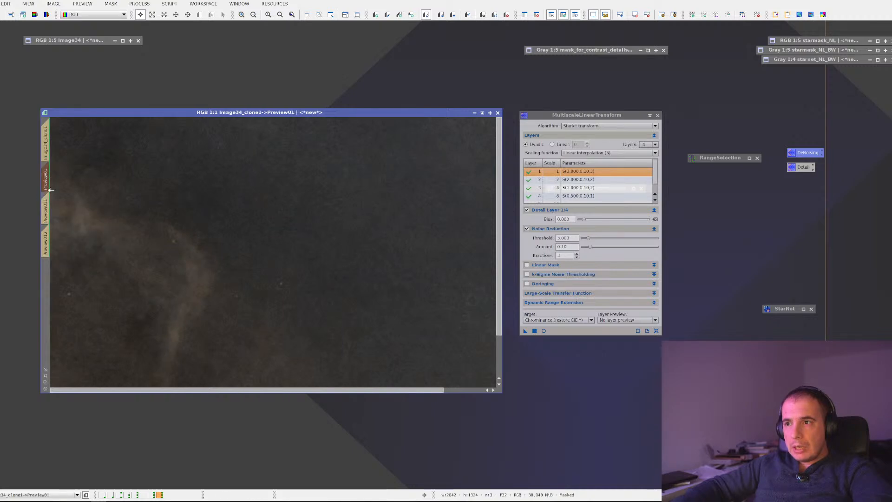
left_click(49, 200)
left_click(48, 180)
left_click(49, 205)
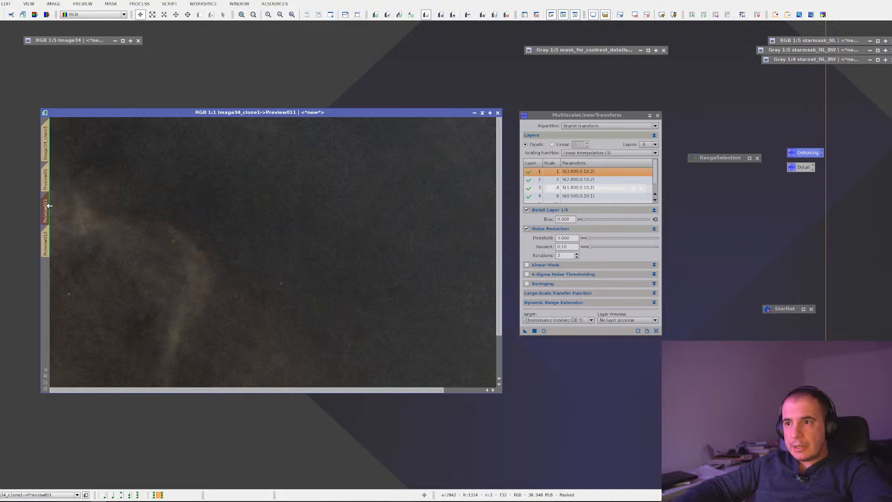
left_click(46, 176)
left_click(47, 202)
left_click(46, 178)
left_click(47, 207)
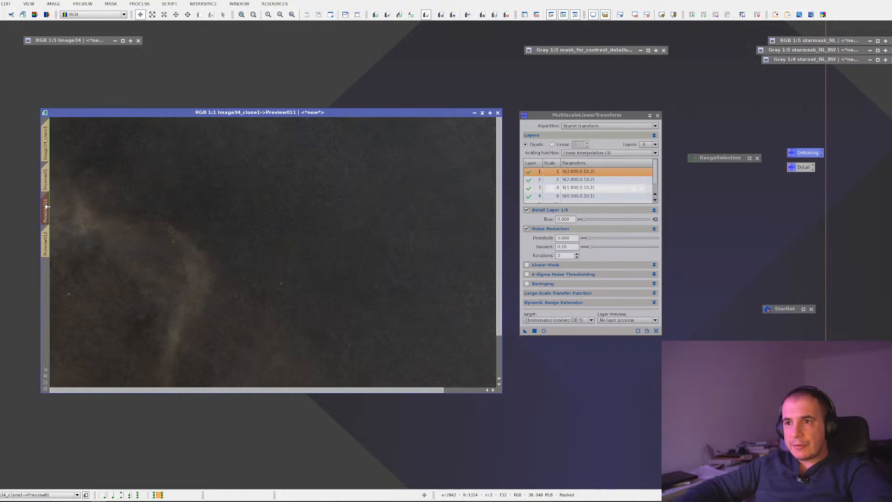
left_click(46, 181)
left_click(47, 204)
left_click(47, 186)
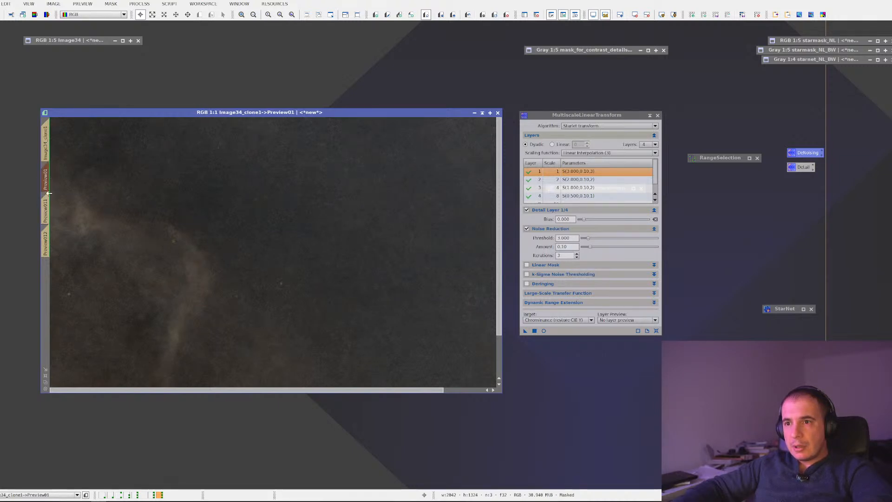
Step: Set the noise reduction target to Lightness (CIE L*) and apply it to Preview012
left_click(45, 241)
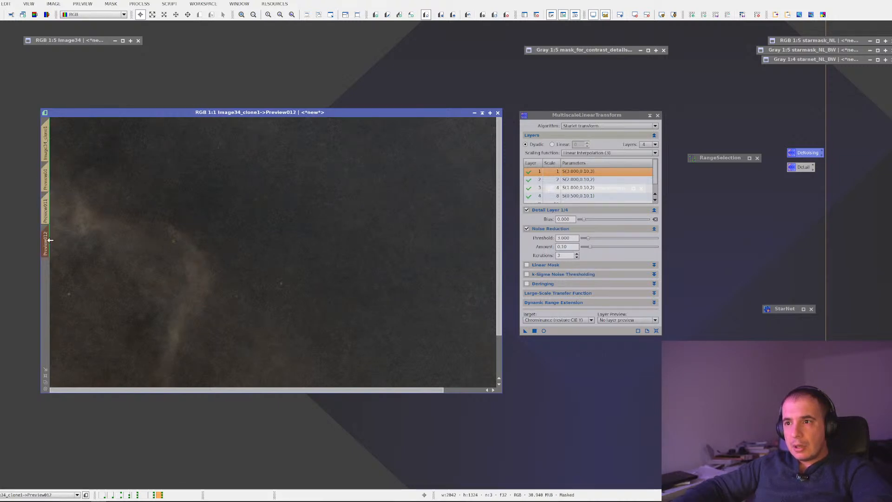
left_click(587, 320)
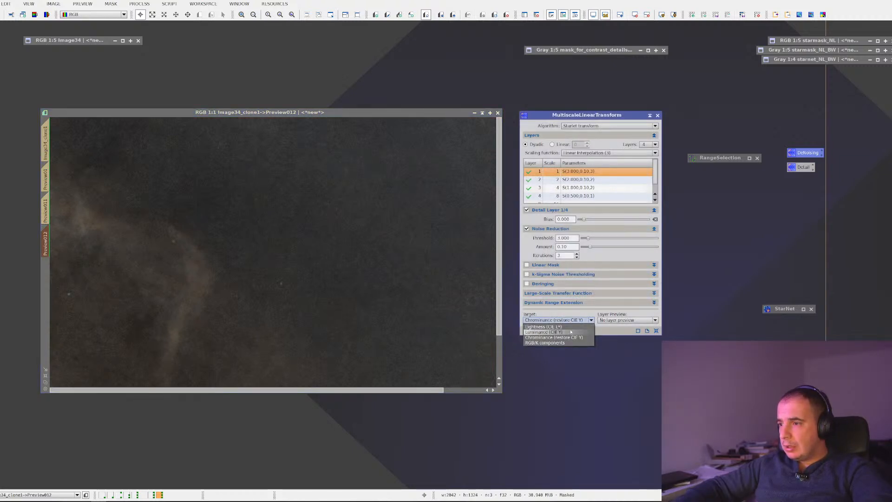
left_click(569, 328)
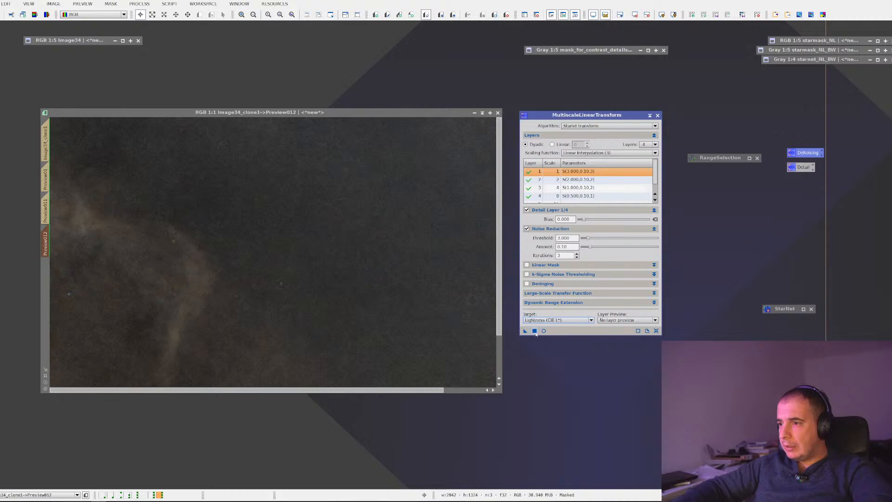
left_click_drag(525, 331, 340, 303)
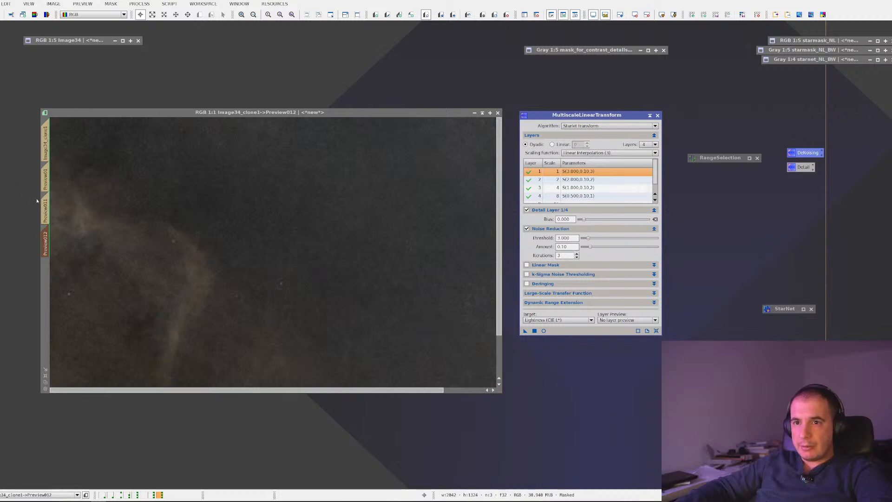
Step: Compare the lightness noise reduction in Preview012 with the chrominance version in Preview011 and the RGB/K version in Preview01
left_click(45, 205)
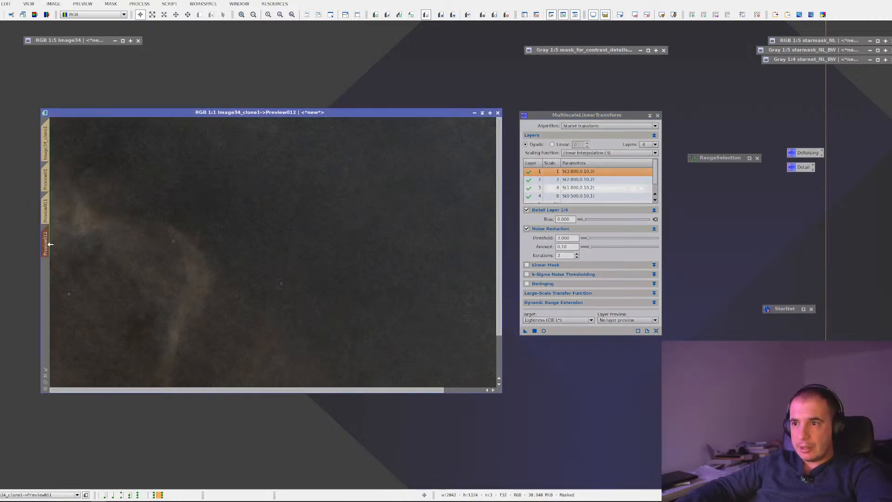
left_click(48, 212)
left_click(48, 233)
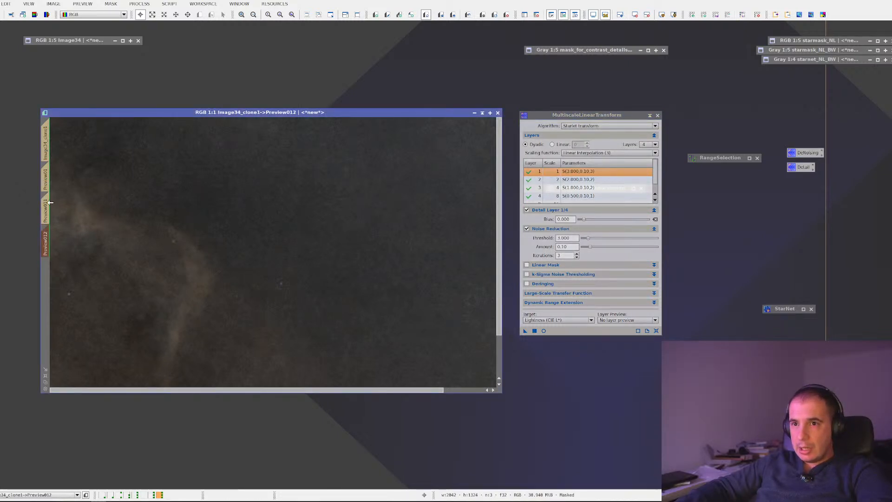
left_click(45, 178)
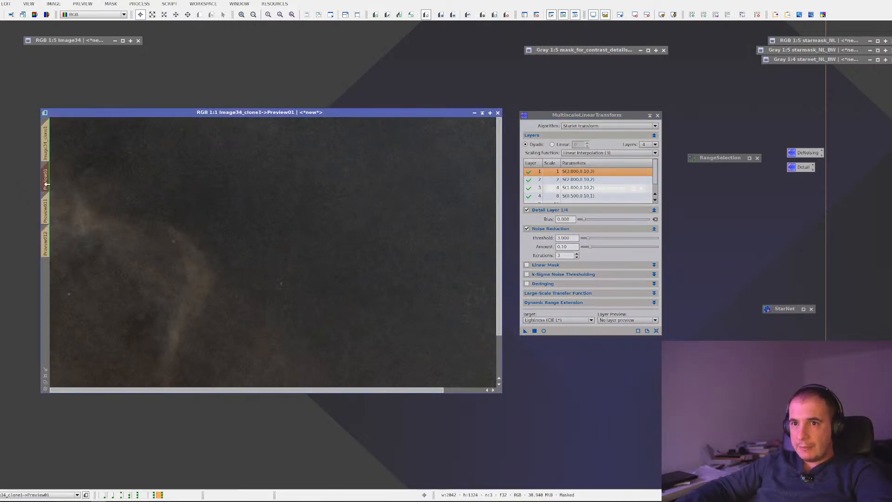
left_click(51, 242)
left_click(51, 178)
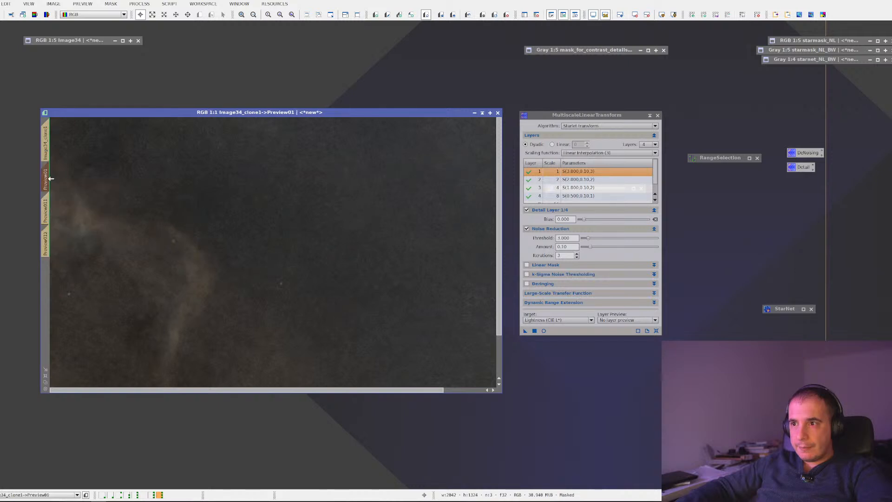
left_click(47, 237)
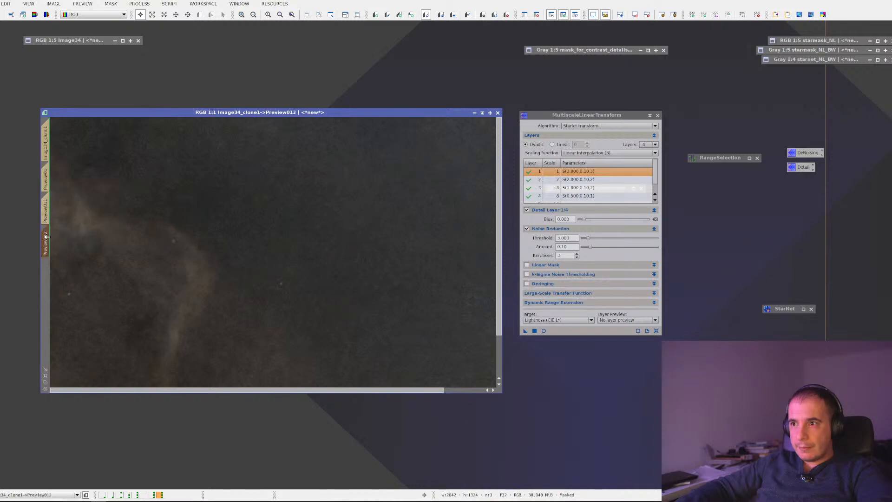
left_click(47, 185)
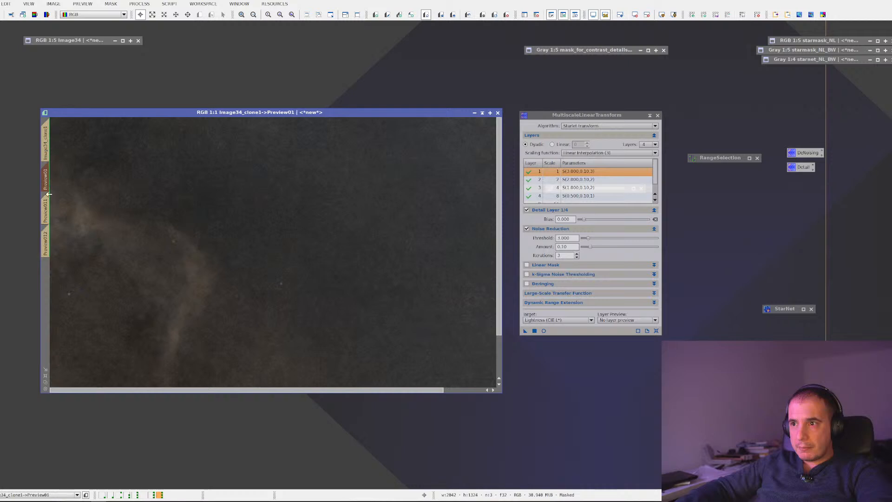
left_click(46, 233)
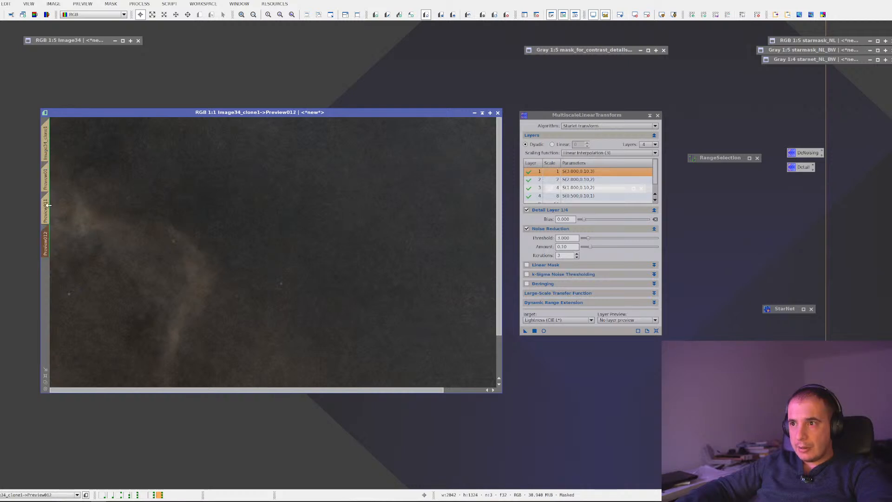
Step: Clone Preview012 as an additional test preview for another noise reduction target
left_click(48, 185)
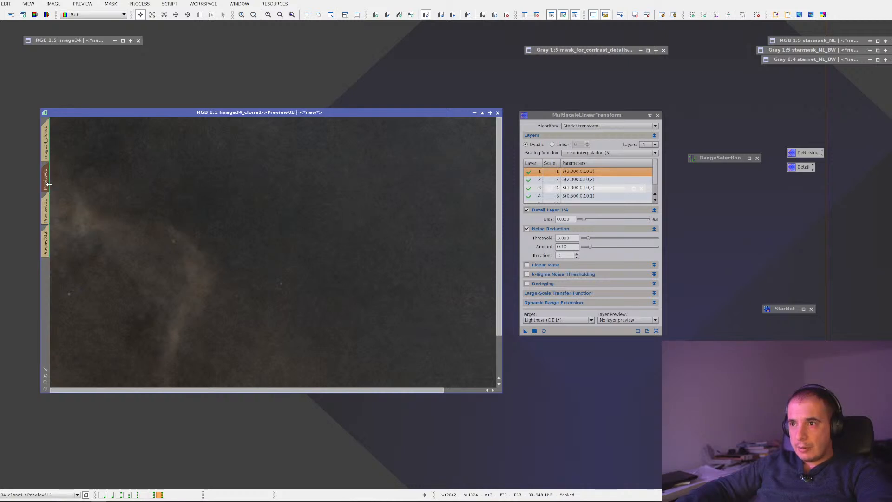
left_click(46, 234)
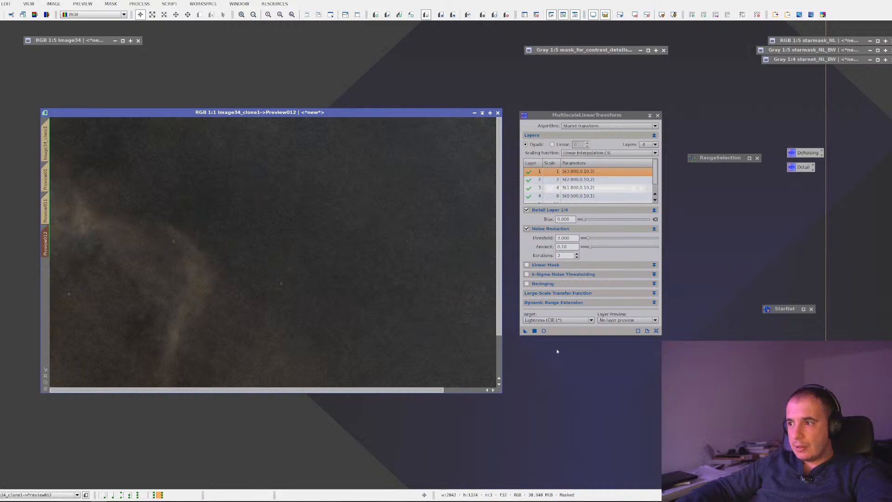
left_click(557, 320)
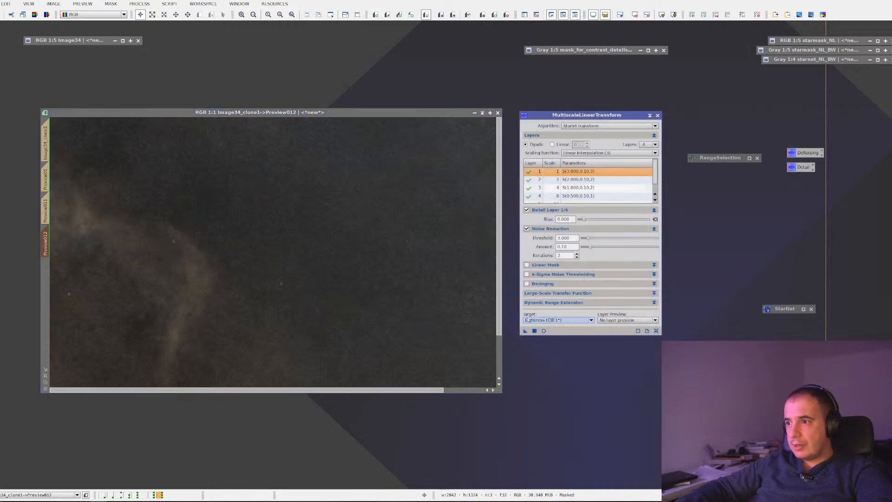
right_click(49, 244)
left_click(59, 273)
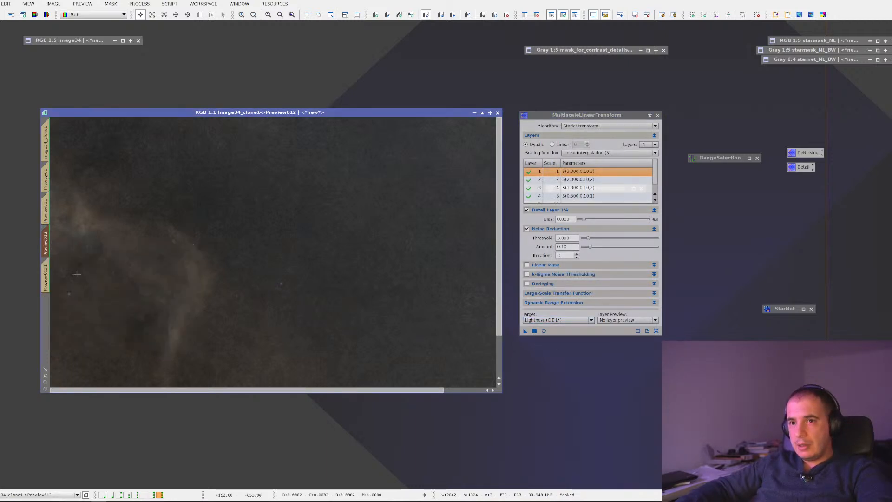
mouse_move(46, 239)
left_mouse_down()
mouse_move(48, 193)
mouse_move(47, 236)
left_mouse_up()
left_click(48, 271)
left_click(48, 250)
left_click(48, 270)
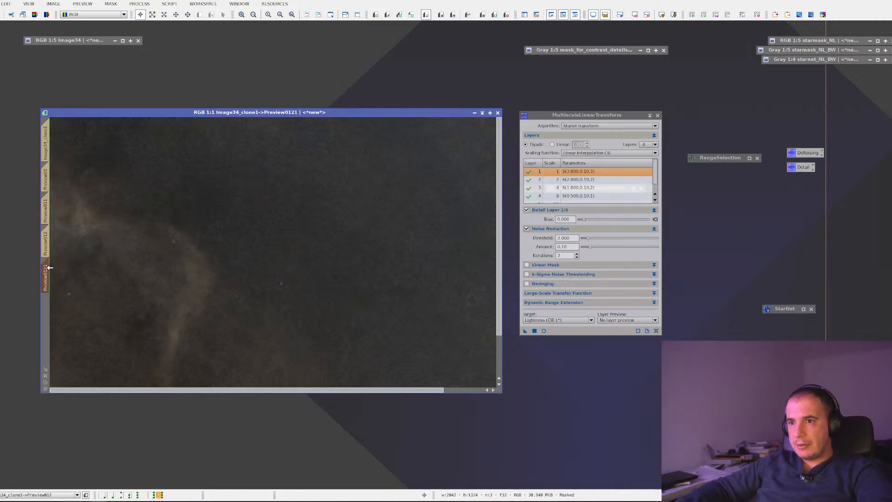
Step: Set the noise reduction target to Luminance (CIE Y) and apply it to Preview0121
left_click(539, 320)
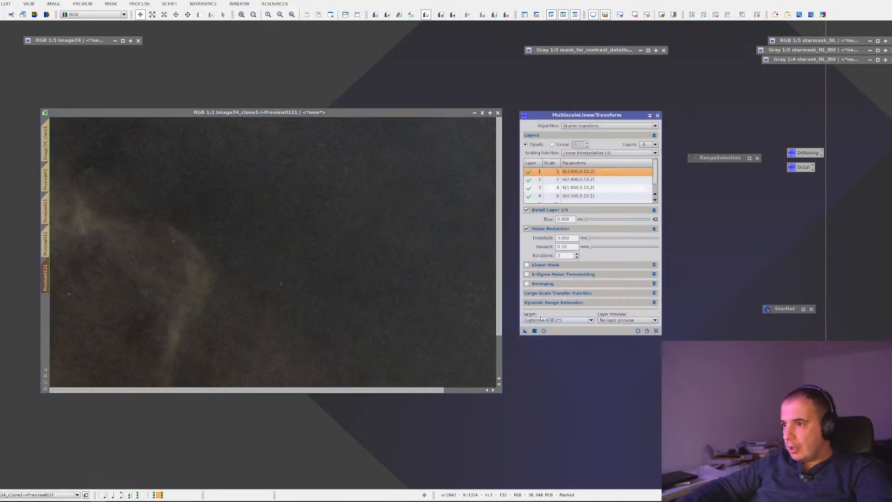
left_click(540, 332)
left_click_drag(526, 331, 281, 279)
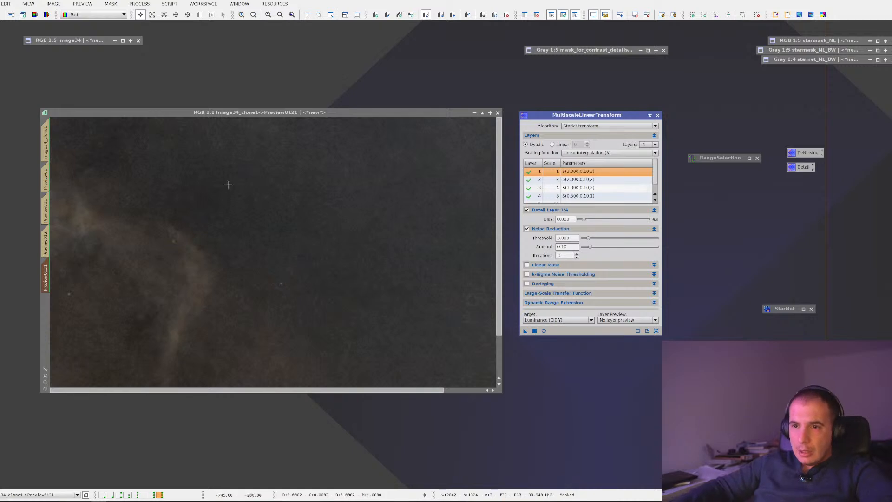
Step: Compare the luminance noise reduction in Preview0121 with the lightness version in Preview012
left_click(48, 255)
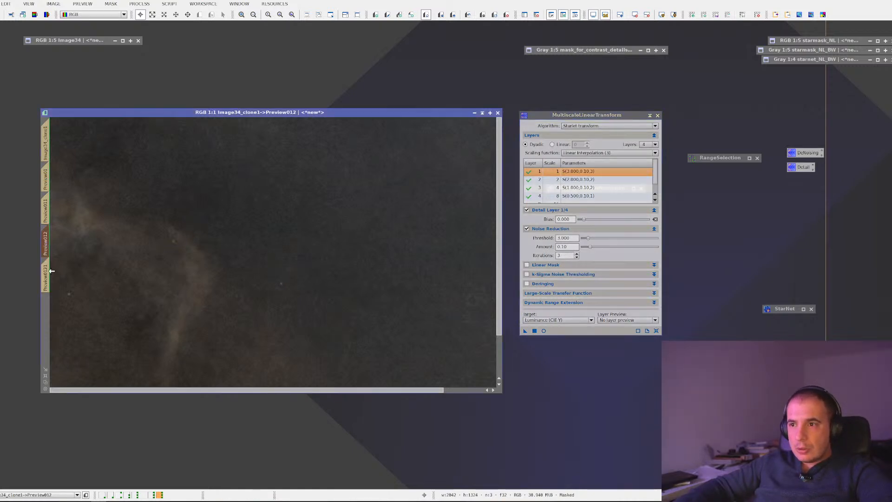
left_click(49, 243)
left_click(49, 265)
left_click(49, 244)
left_click(51, 274)
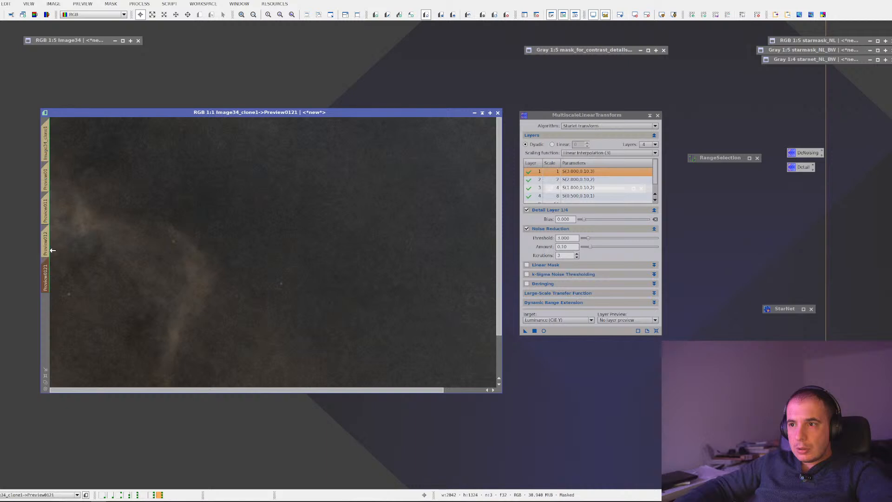
left_click(48, 232)
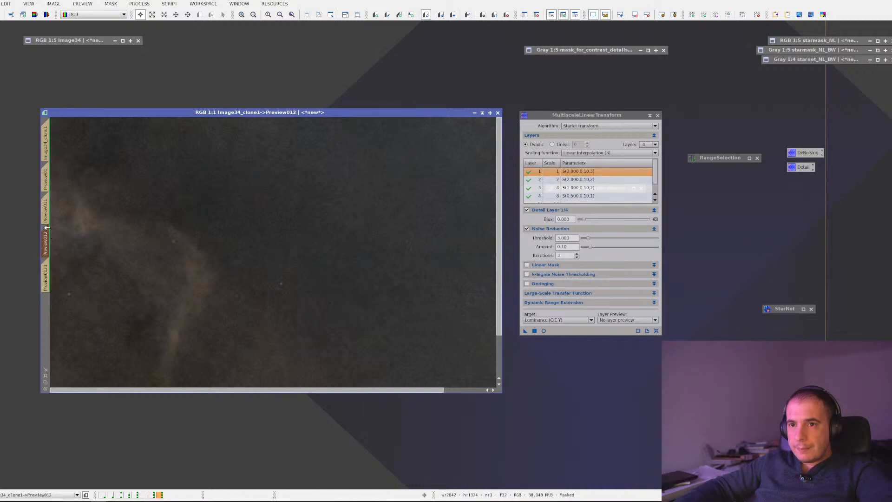
Step: Compare the background noise of the RGB/K version in Preview01 with the lightness version in Preview012 at 2:1 magnification
left_click(48, 182)
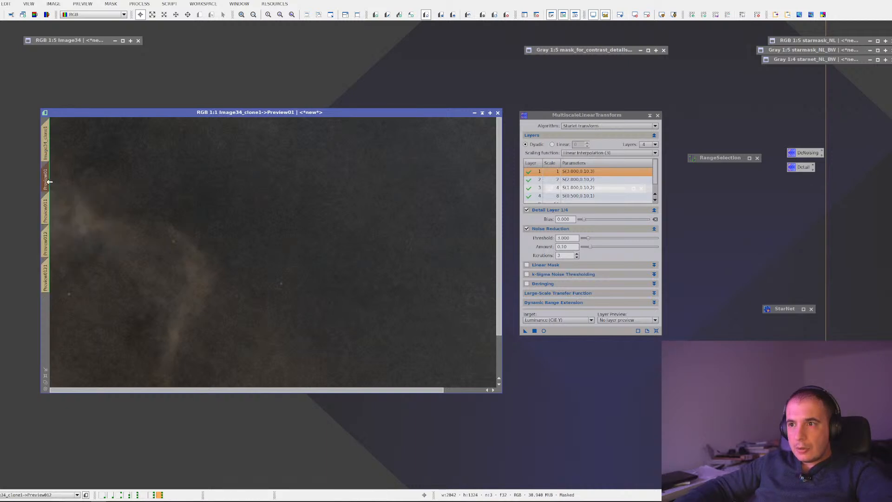
left_click(46, 236)
left_click(48, 182)
scroll(165, 221, "up", 1)
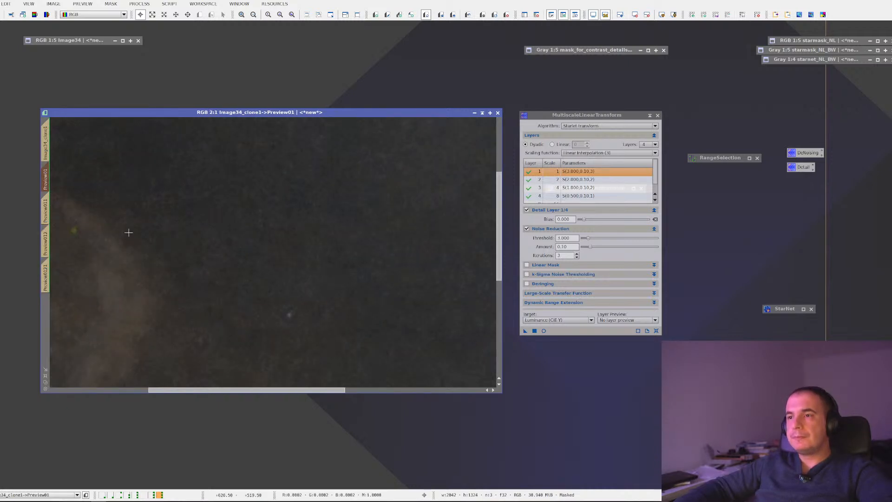
left_click(46, 241)
scroll(140, 229, "up", 1)
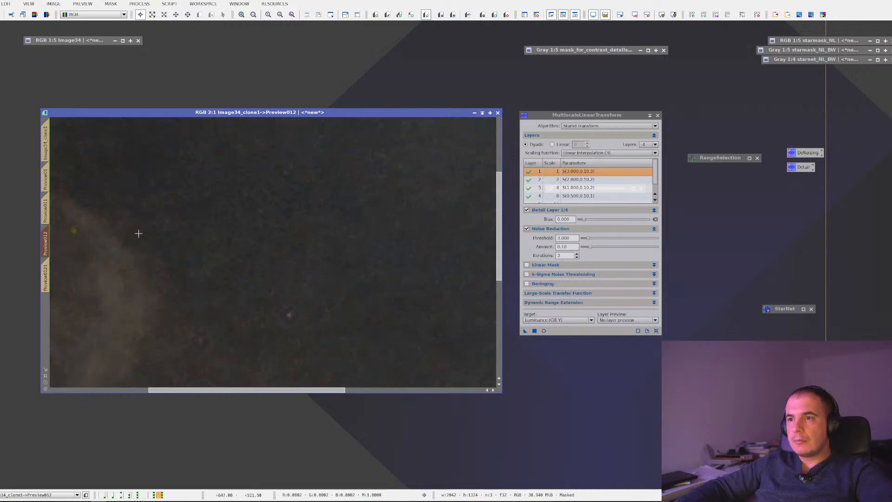
left_click(47, 178)
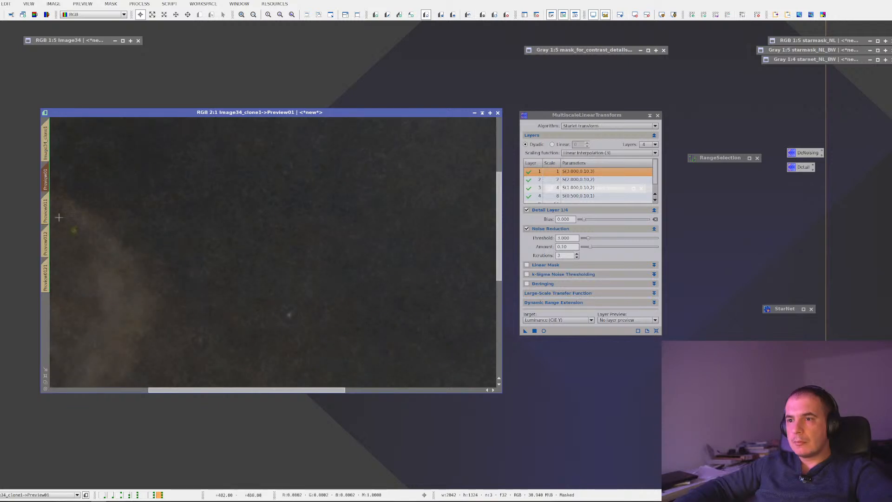
left_click(49, 238)
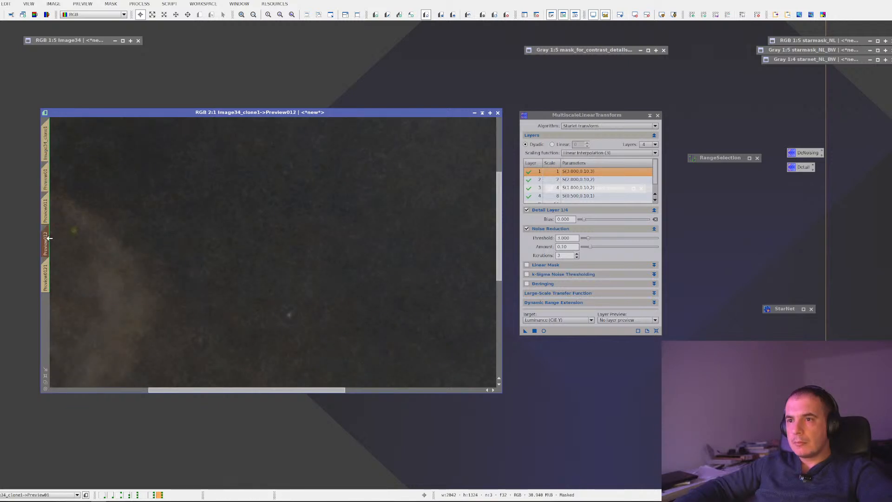
left_click(47, 185)
left_click(50, 236)
left_click(47, 181)
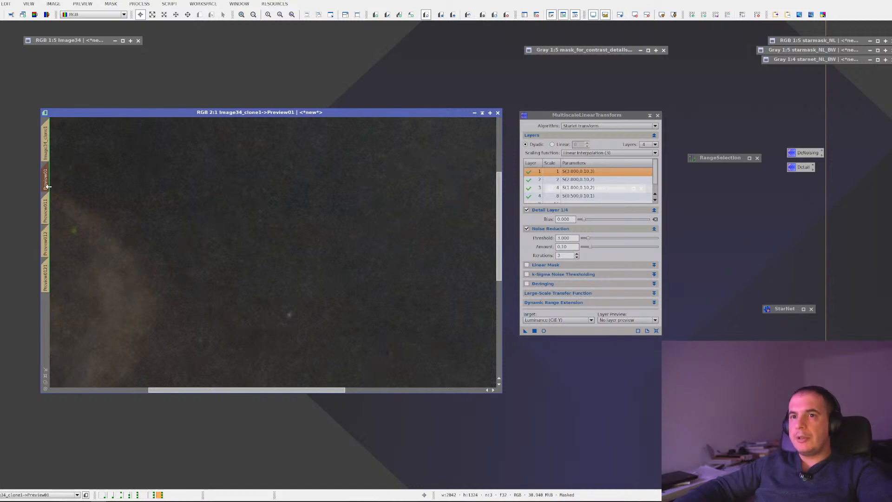
Step: Examine which areas of the full Image34_clone1 the mask protects and which background areas it leaves exposed
left_click(45, 143)
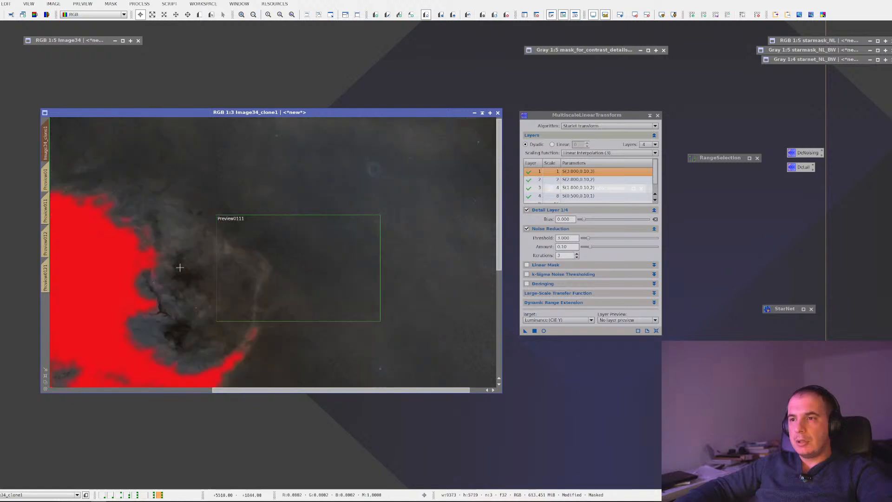
scroll(180, 268, "down", 3)
scroll(180, 267, "up", 3)
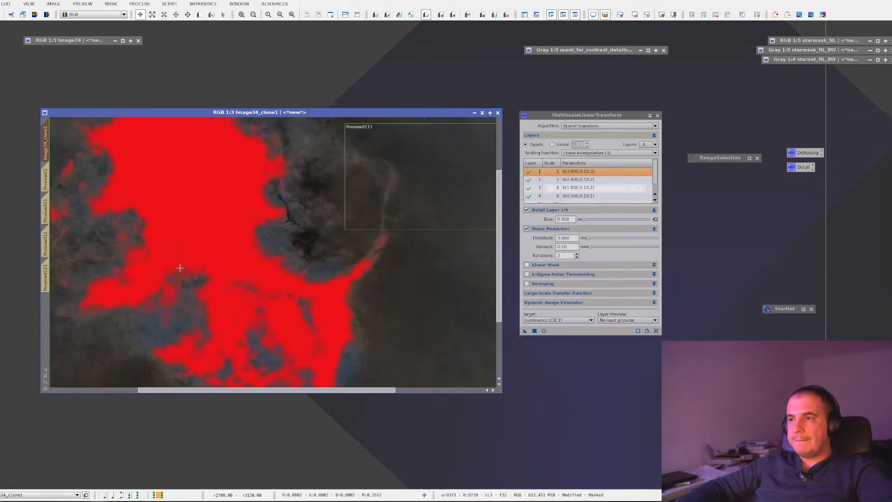
scroll(180, 267, "down", 2)
scroll(179, 265, "up", 2)
scroll(405, 289, "down", 2)
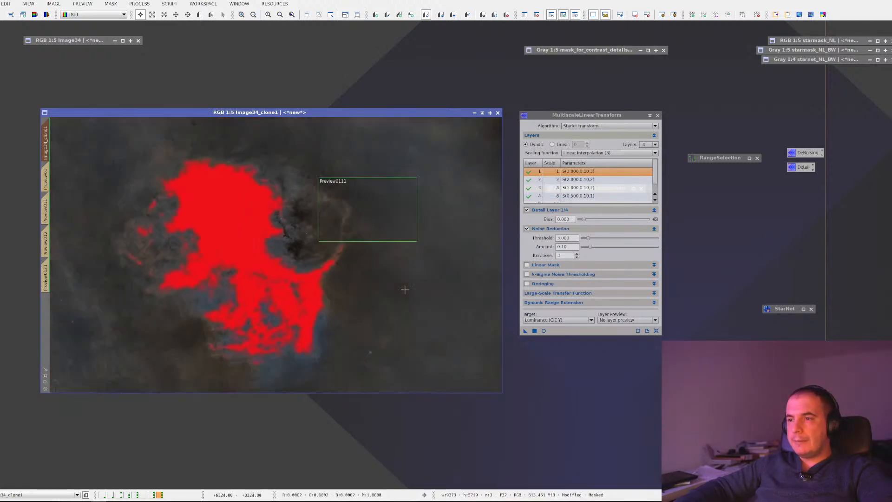
Step: Set the noise reduction target back to RGB/K components and apply it once more to Preview01
left_click(46, 177)
left_click(573, 321)
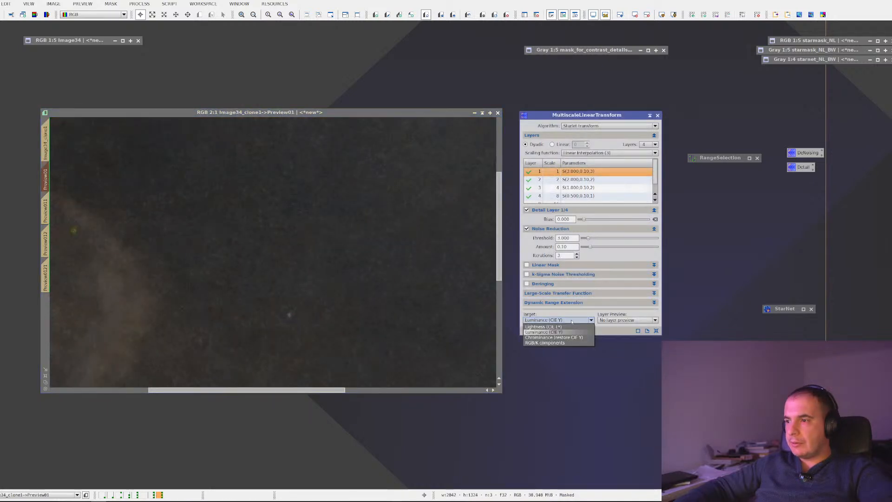
left_click(558, 341)
scroll(342, 298, "down", 2)
scroll(342, 297, "up", 1)
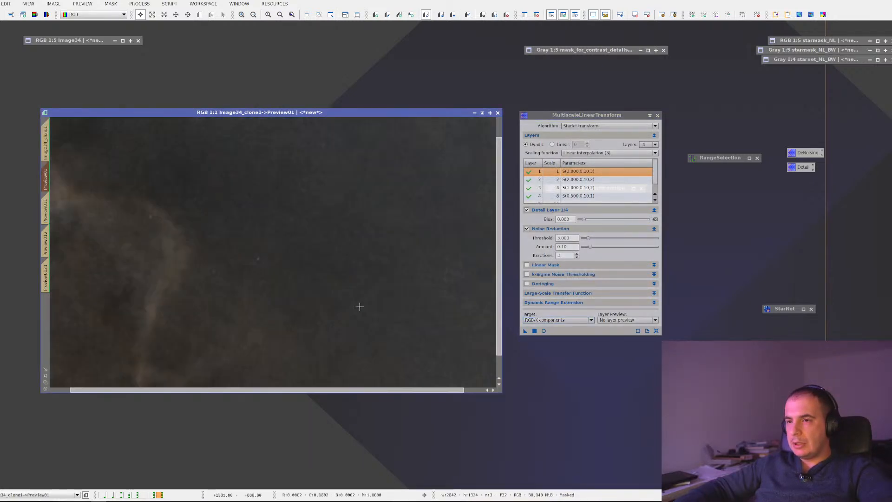
left_click_drag(525, 330, 324, 249)
left_click_drag(278, 255, 278, 254)
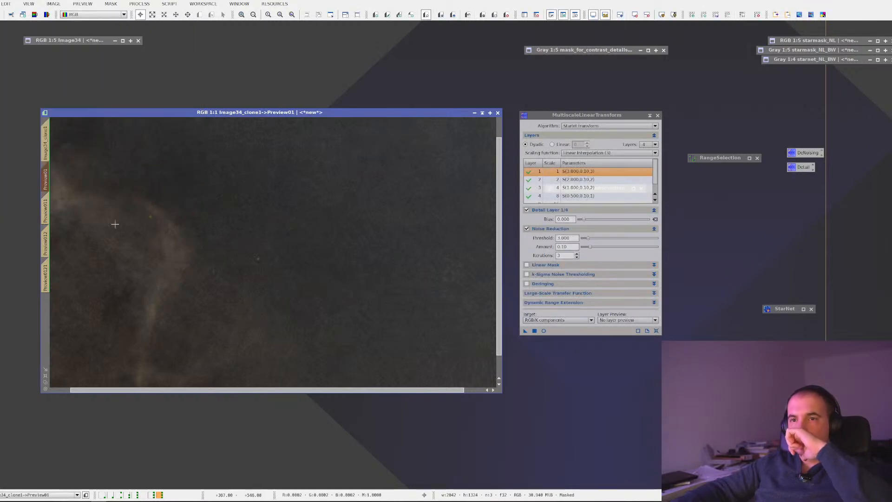
Step: Reset Preview011 to its original unprocessed state
left_click(46, 210)
right_click(47, 208)
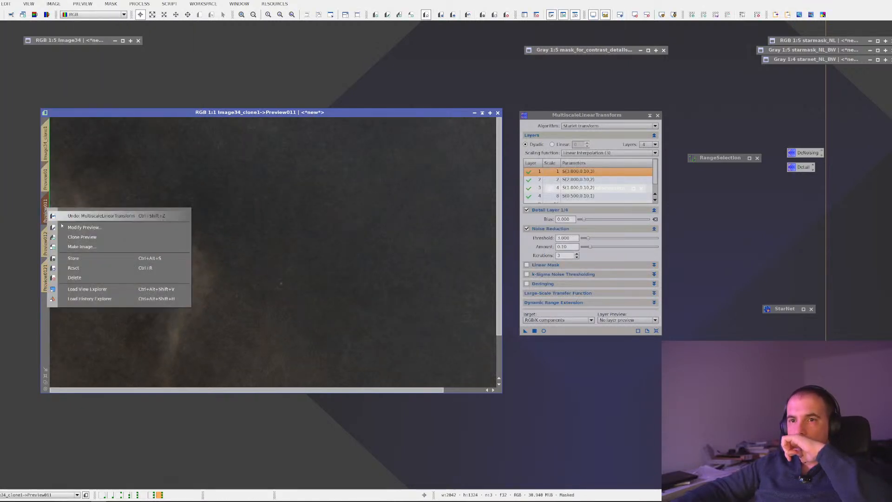
left_click(79, 267)
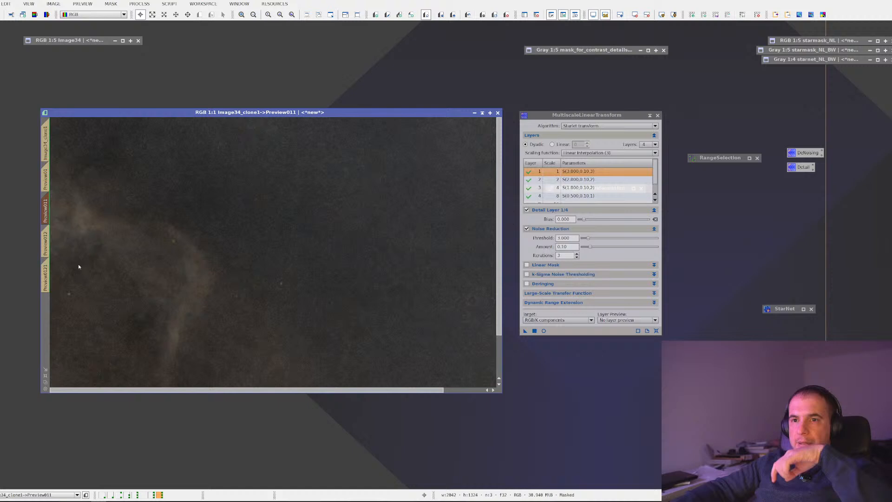
Step: Compare the repeated RGB/K noise reduction in Preview01 with the unprocessed Preview011
left_click(46, 190)
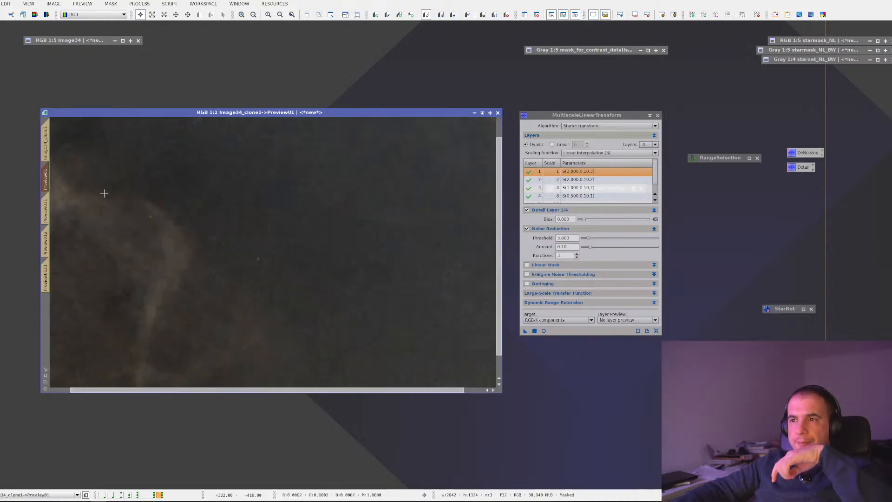
left_click(45, 209)
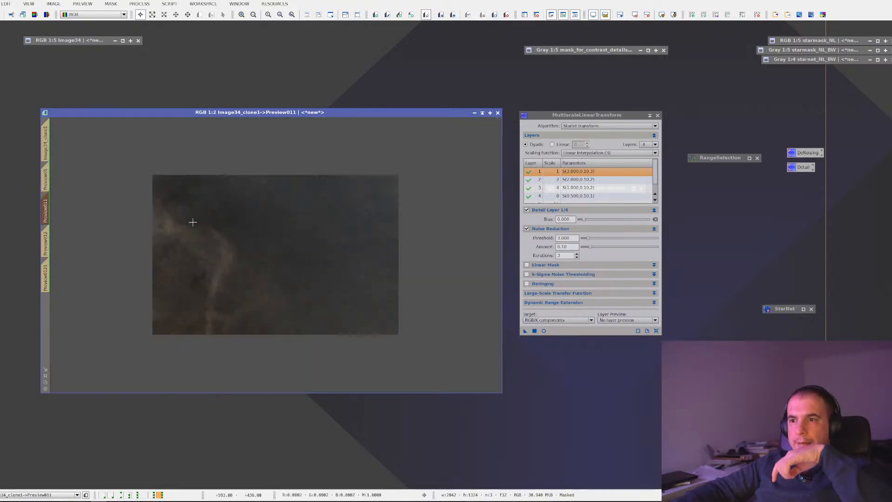
left_click(49, 179)
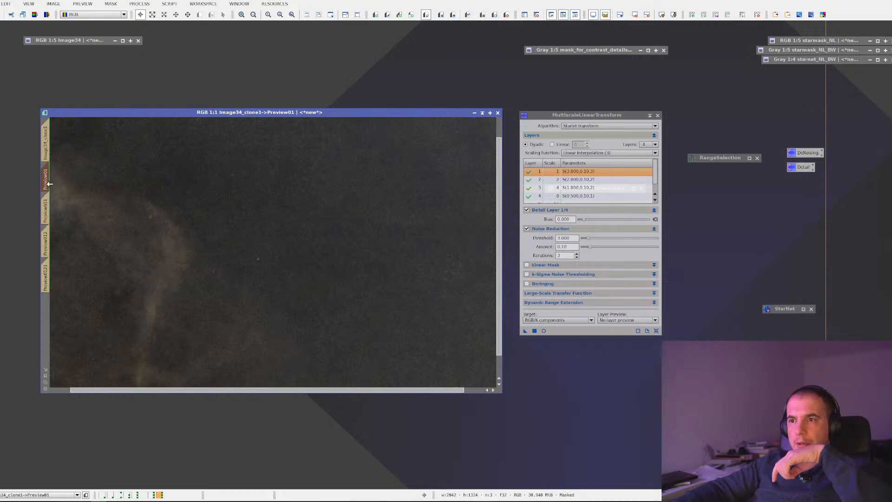
left_click(50, 202)
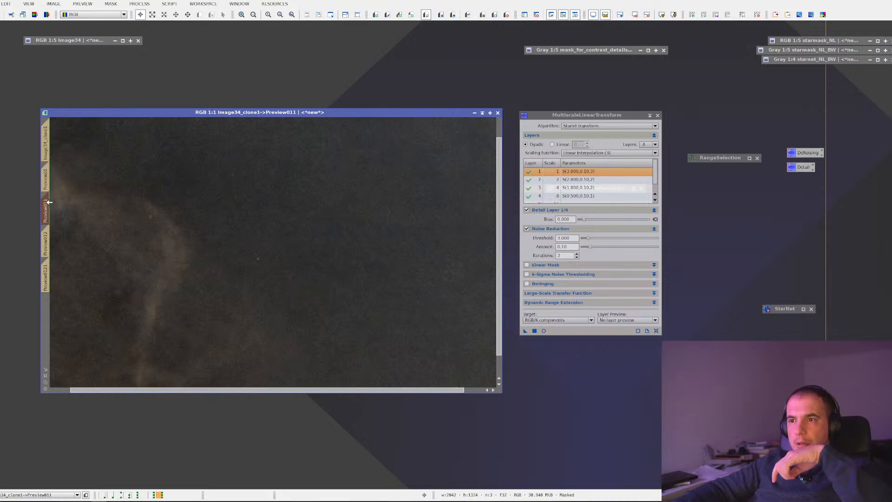
left_click(46, 175)
left_click(51, 207)
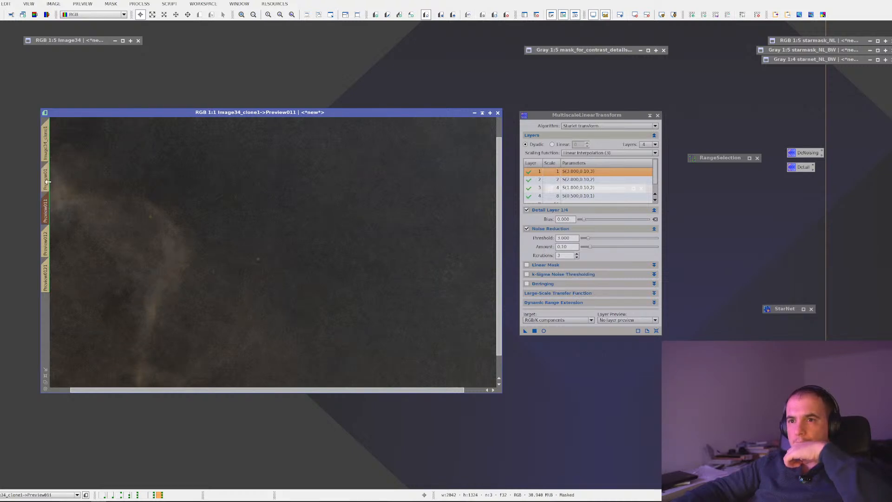
left_click(47, 181)
left_click(48, 198)
left_click(46, 173)
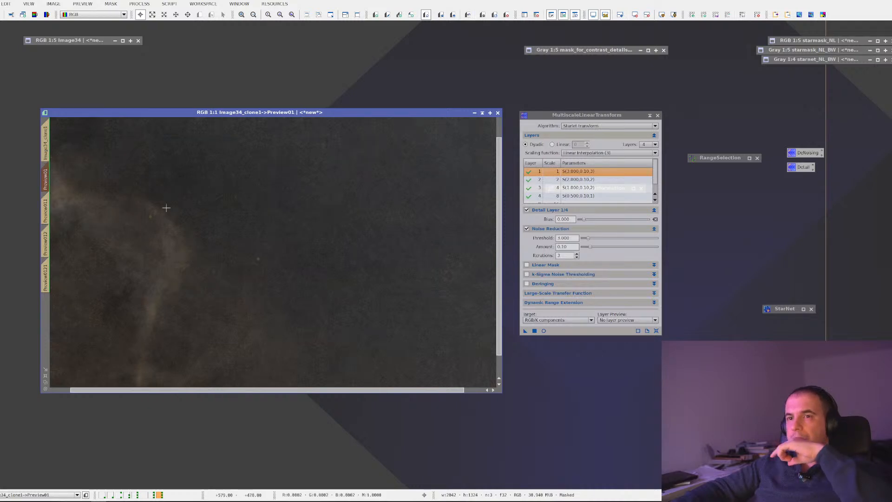
Step: Apply the RGB/K components noise reduction twice to the full Image34_clone1 through its mask
left_click(46, 148)
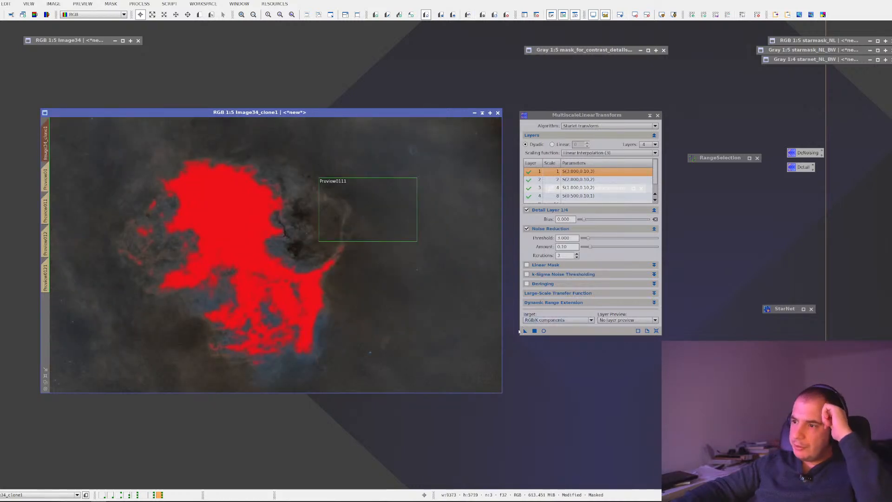
left_click_drag(521, 331, 364, 292)
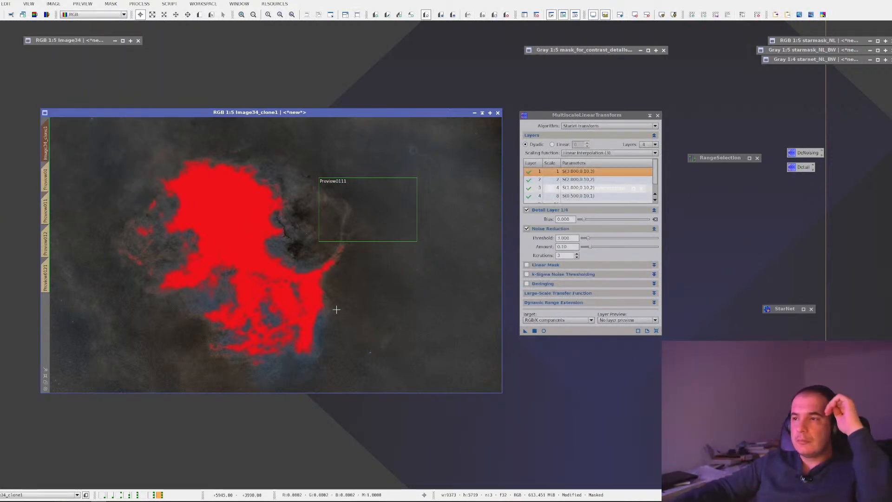
scroll(397, 204, "up", 5)
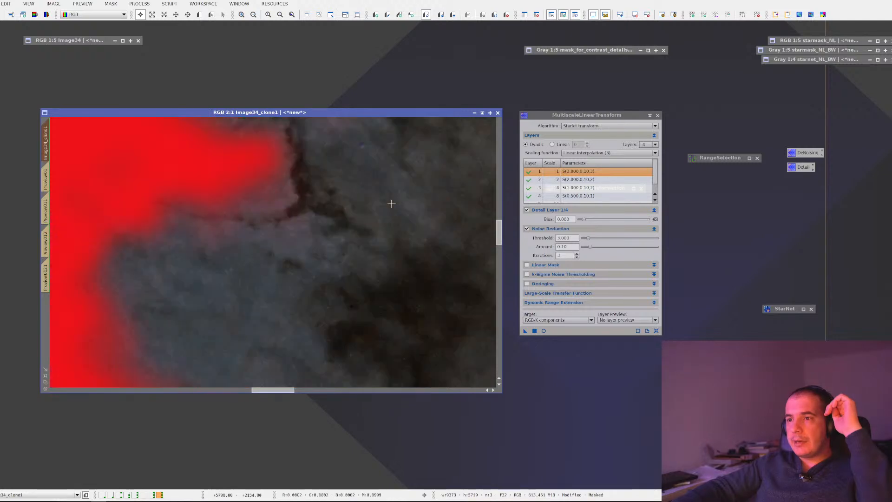
scroll(392, 204, "down", 1)
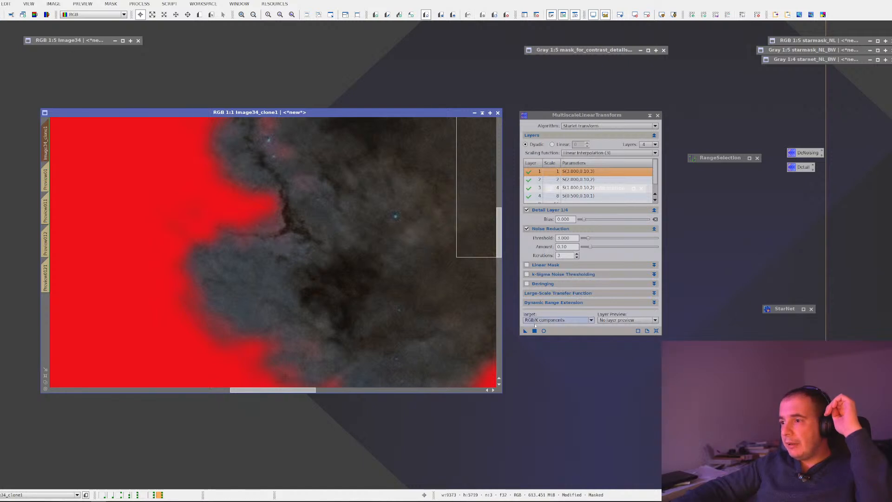
left_click_drag(526, 330, 395, 284)
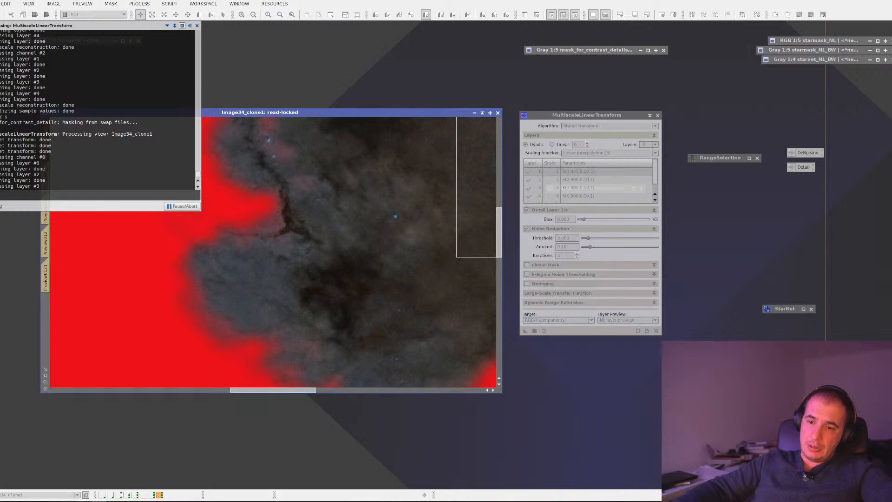
Step: Switch to the browser and open the NASA APOD page linked in AstroBin's forum thread "My M45 is Today's NASA APOD!"
key("alt+Tab")
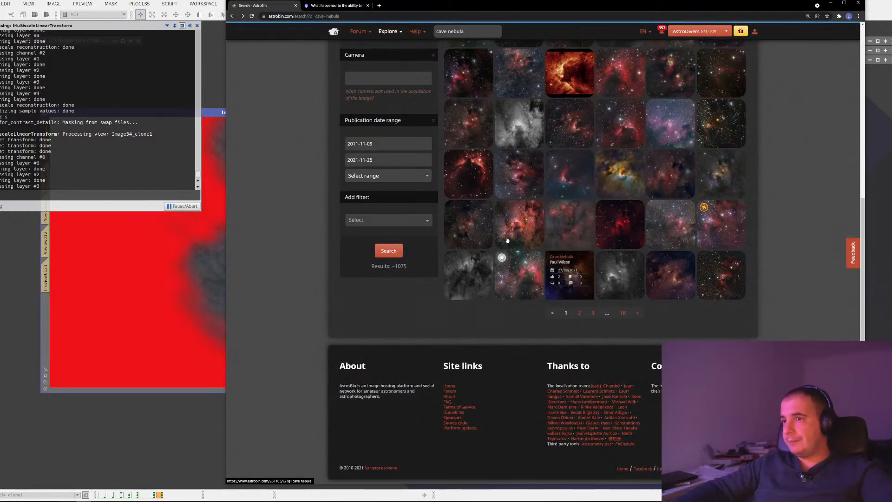
scroll(508, 240, "up", 5)
left_click(337, 35)
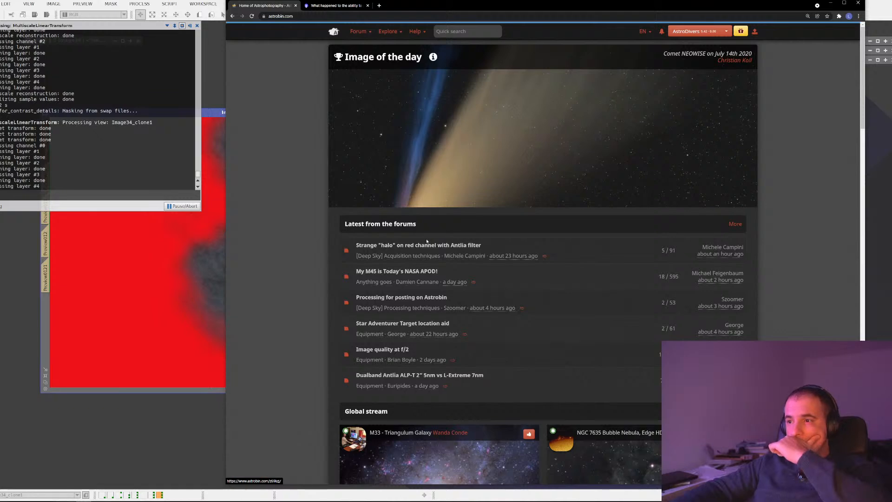
left_click(401, 271)
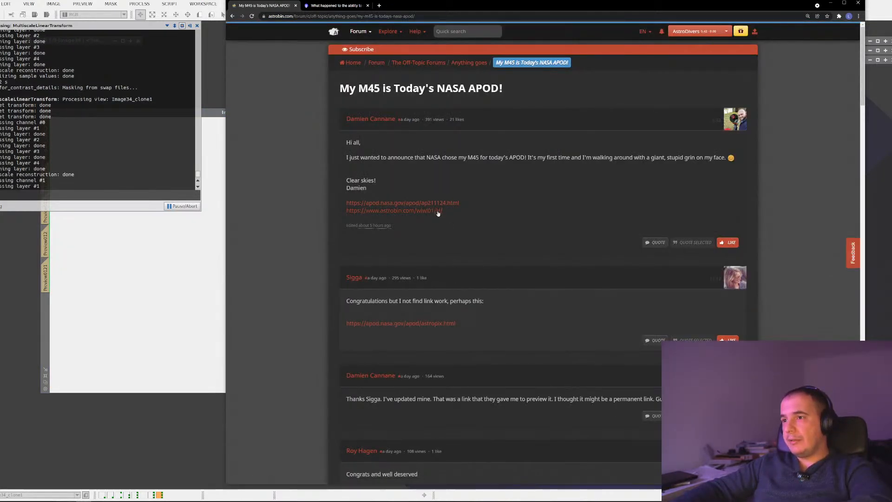
left_click(433, 203)
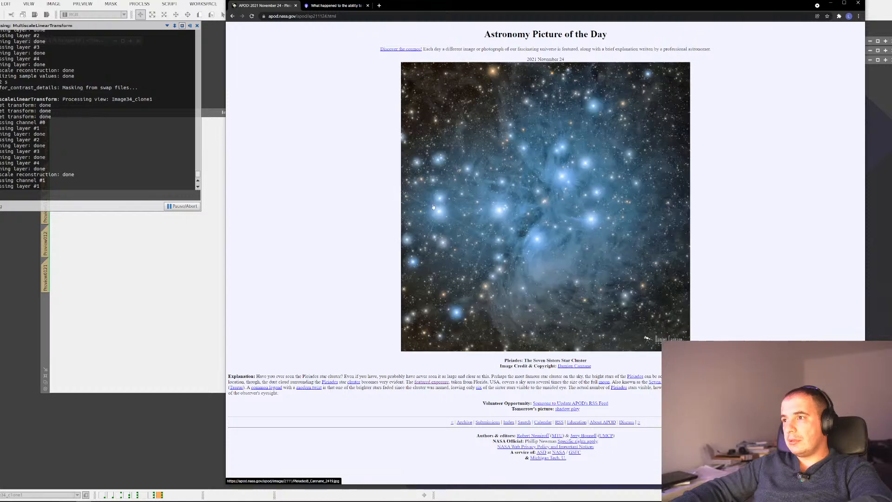
Step: Examine the full-size Pleiades image from the Astronomy Picture of the Day page and return to the forum thread
left_click(539, 206)
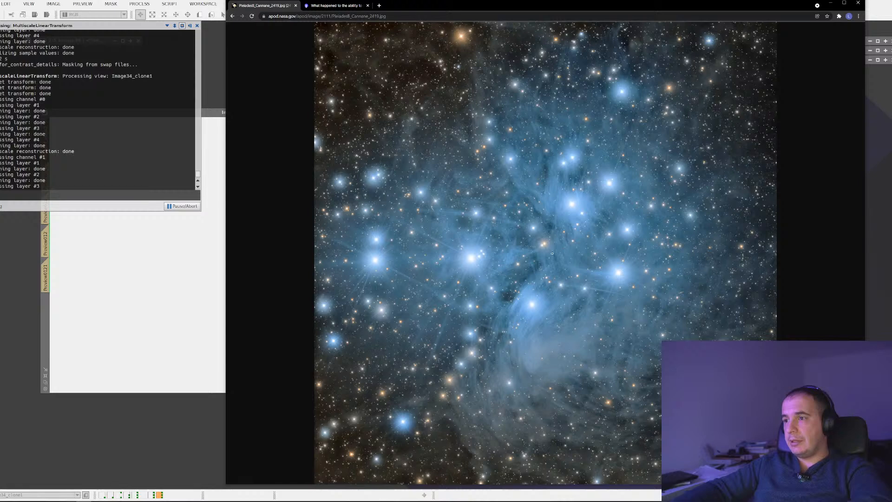
left_click(460, 260)
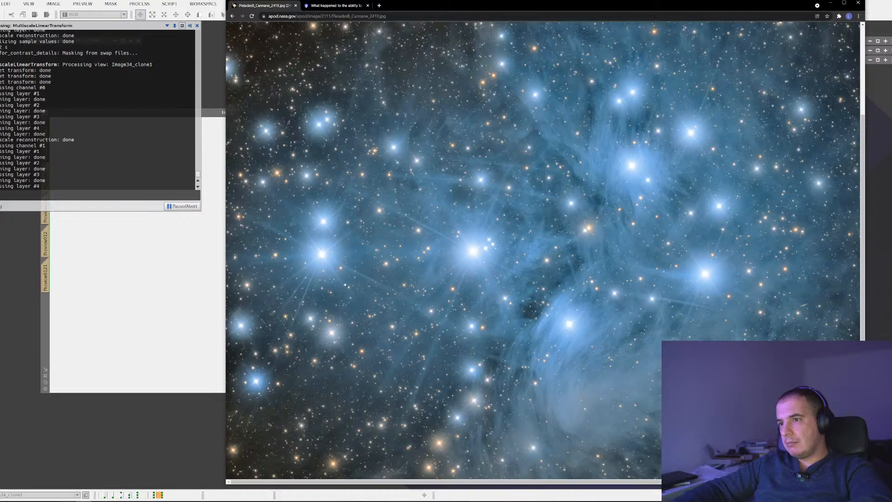
scroll(464, 273, "down", 3)
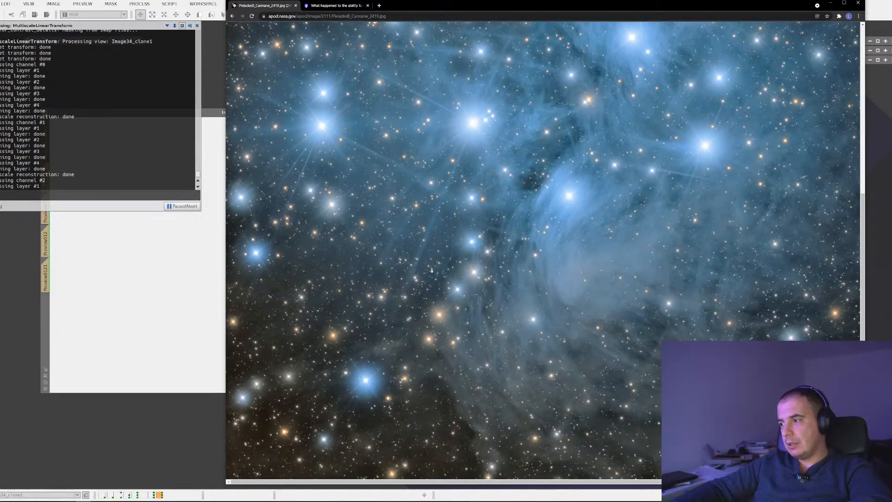
scroll(452, 280, "up", 5)
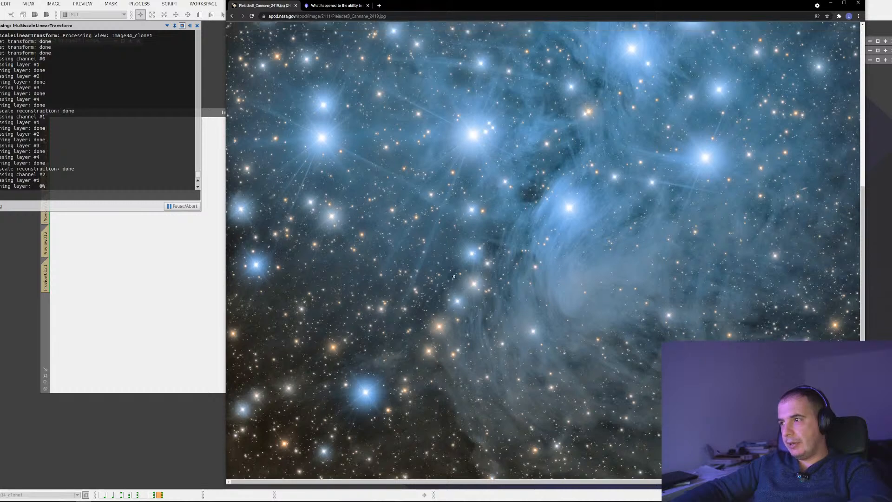
scroll(454, 277, "up", 1)
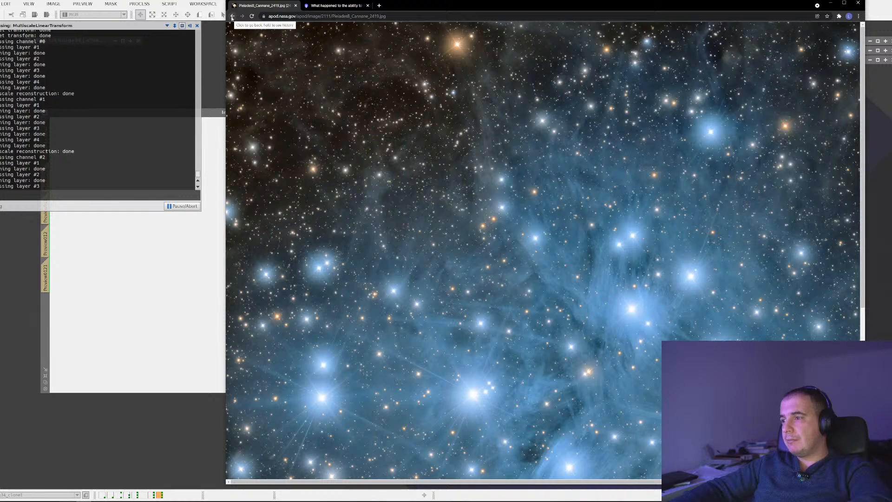
left_click(232, 16)
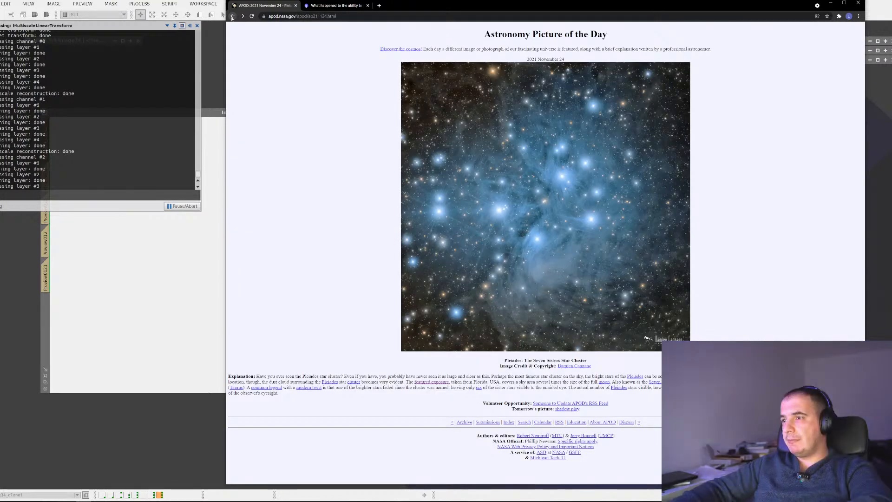
left_click(232, 16)
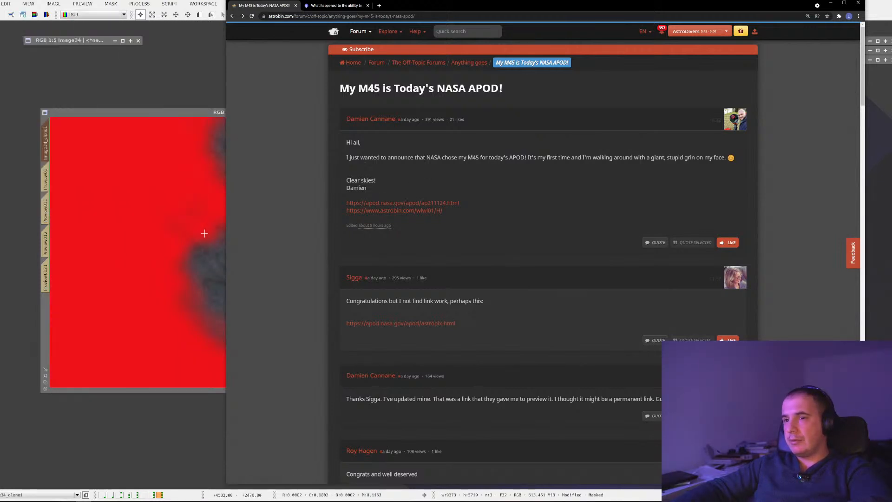
Step: Return to PixInsight and inspect the denoised dark clouds of Image34_clone1 with the mask overlay shown and hidden
left_click(200, 230)
scroll(348, 233, "up", 3)
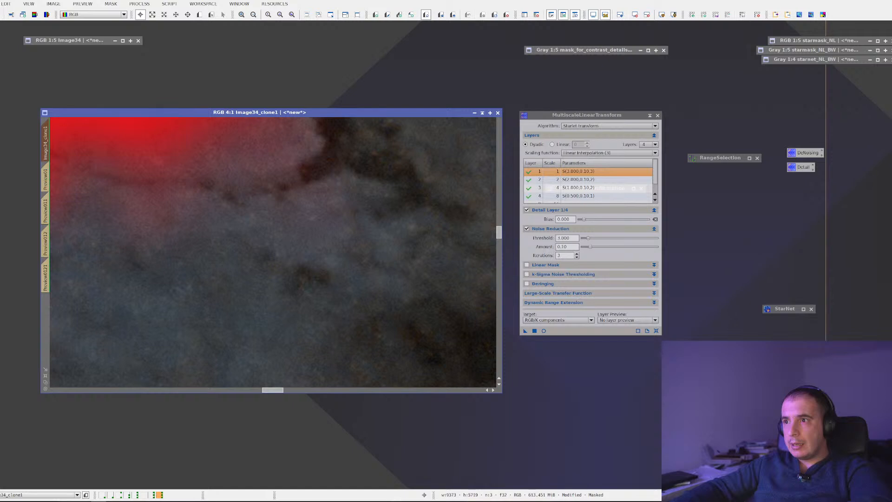
scroll(231, 236, "down", 8)
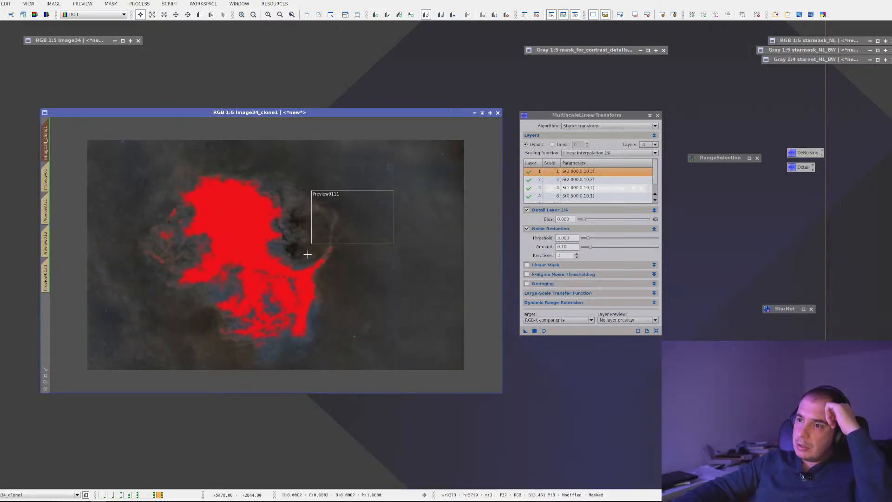
scroll(308, 254, "up", 6)
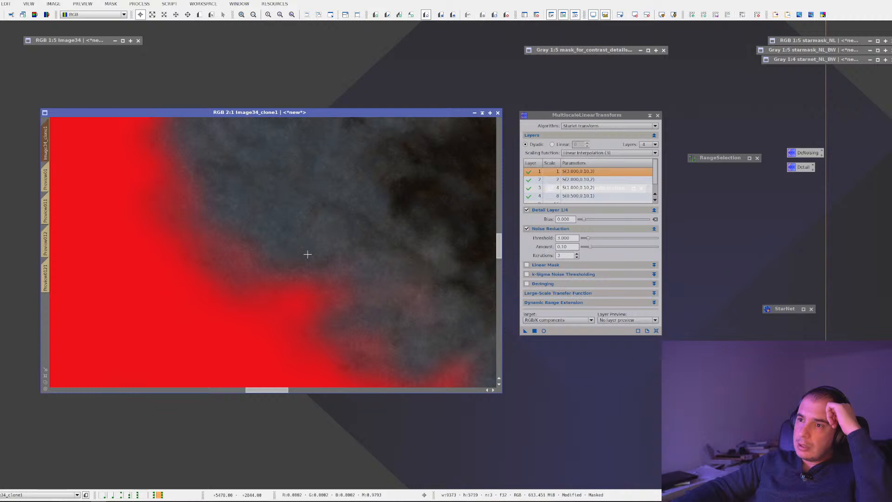
scroll(308, 254, "down", 1)
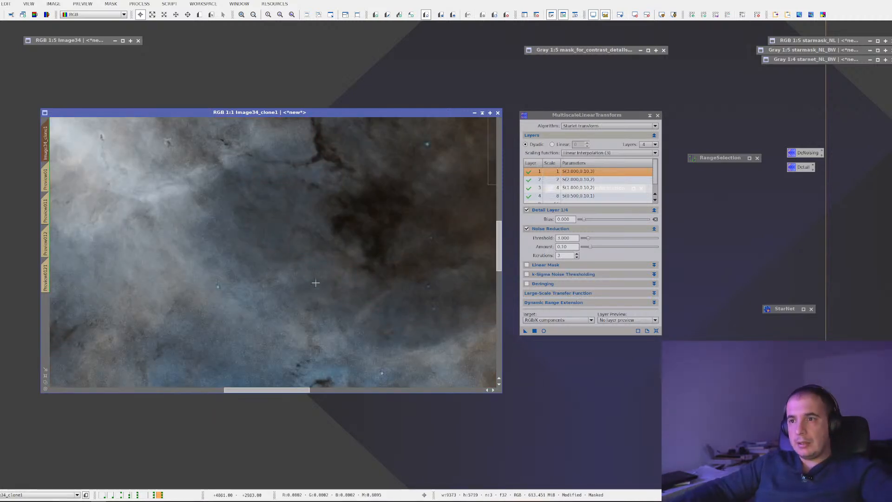
left_click_drag(275, 227, 273, 246)
left_click_drag(362, 229, 323, 238)
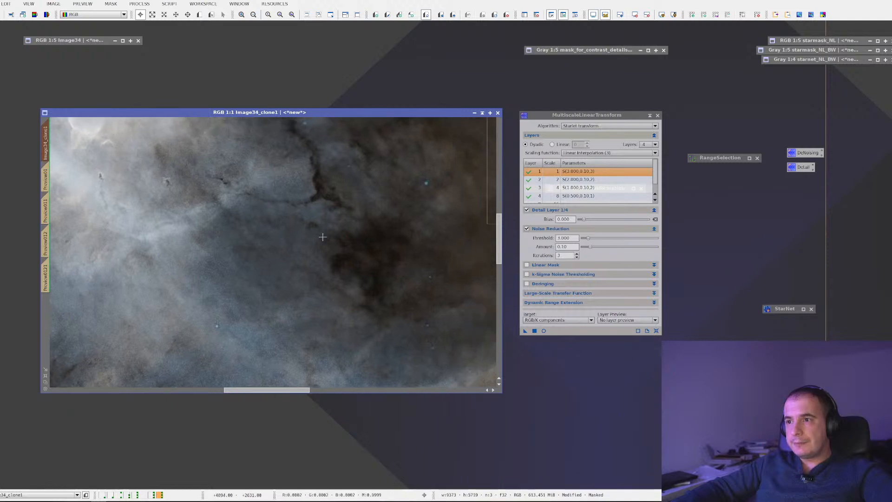
scroll(222, 267, "down", 3)
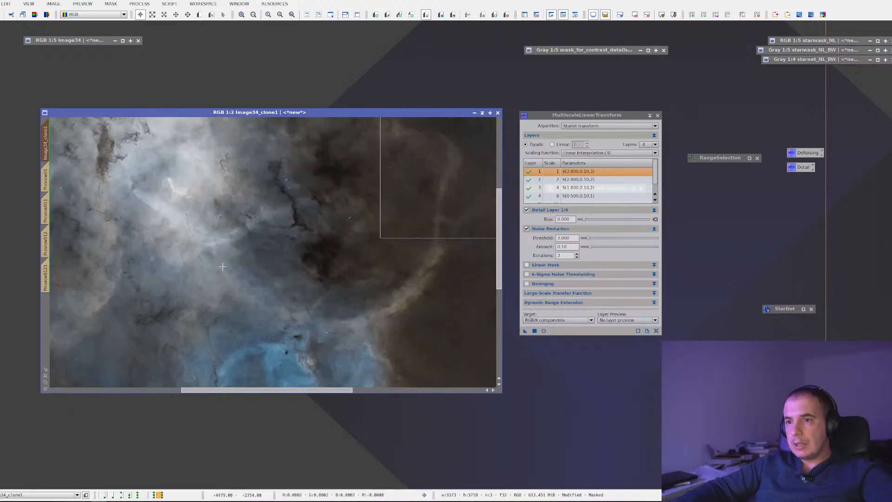
scroll(223, 267, "down", 1)
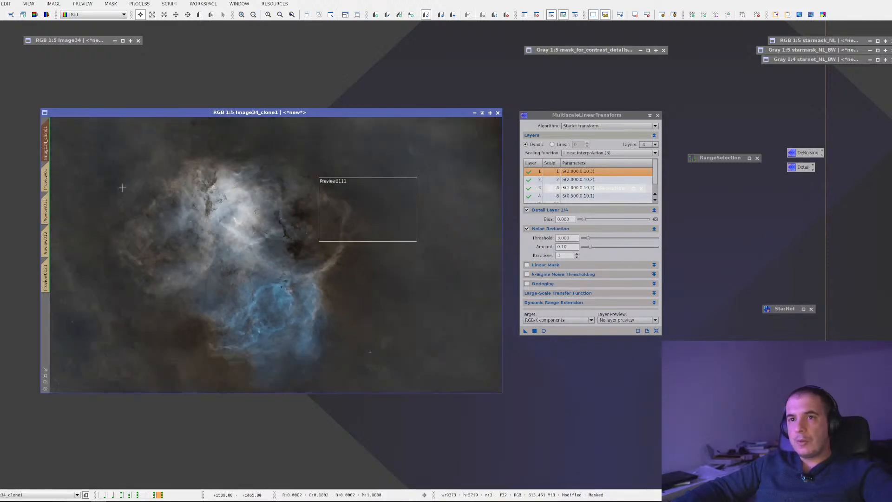
Step: Remove the mask from Image34_clone1
right_click(46, 140)
left_click(241, 216)
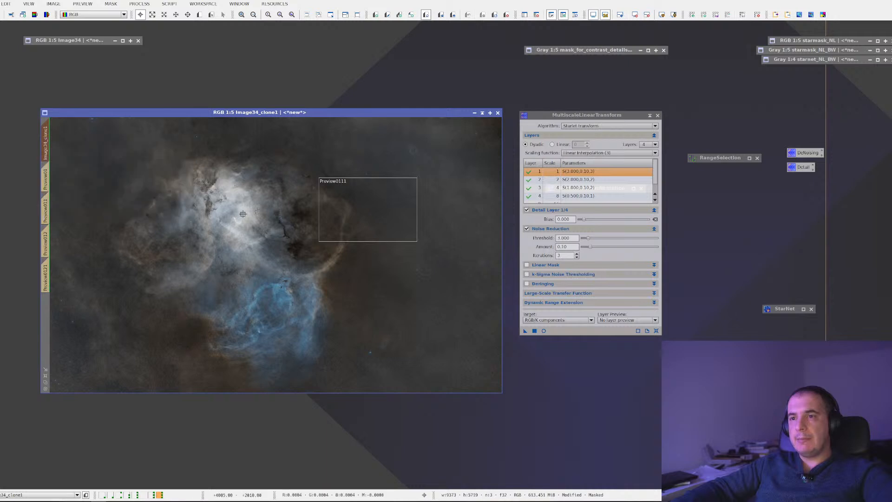
right_click(239, 217)
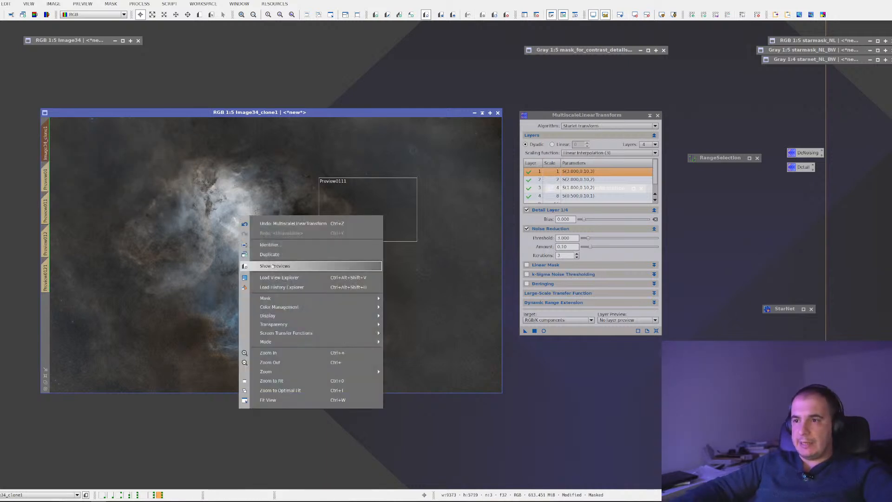
mouse_move(353, 298)
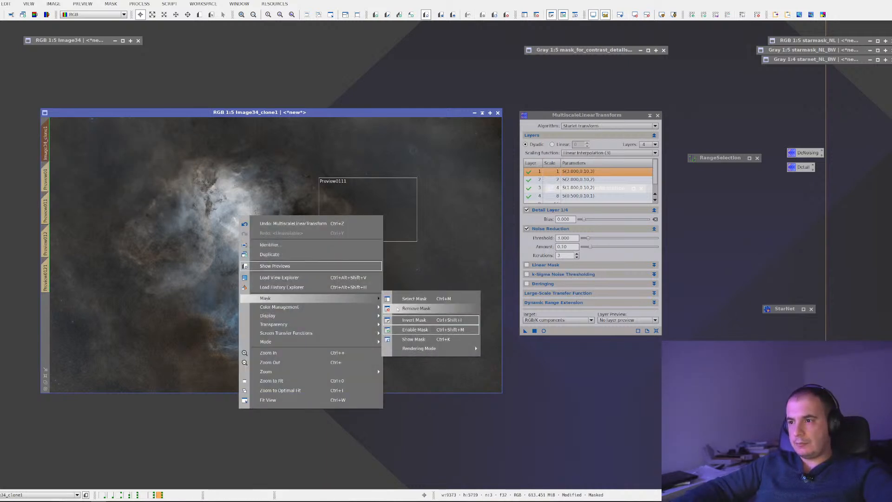
left_click(416, 308)
Step: Apply the current MultiscaleLinearTransform noise reduction on RGB/K components to the whole unmasked Image34_clone1
scroll(221, 213, "up", 3)
scroll(221, 213, "up", 2)
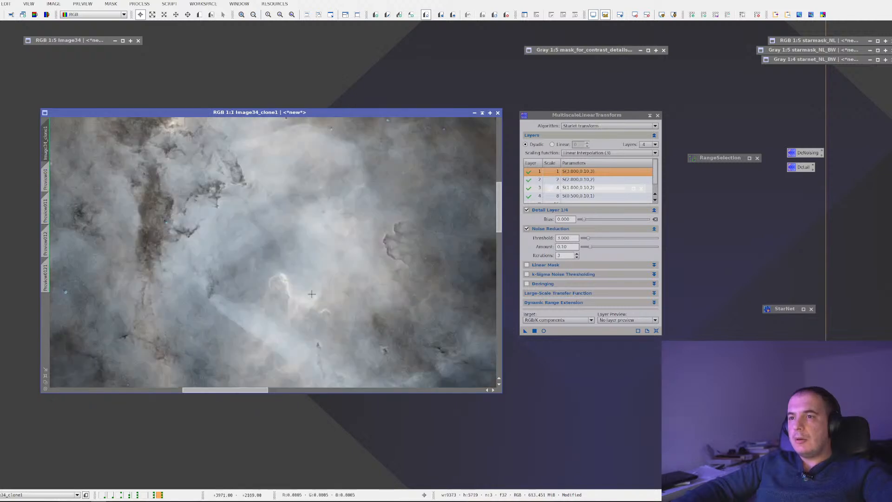
scroll(310, 288, "down", 1)
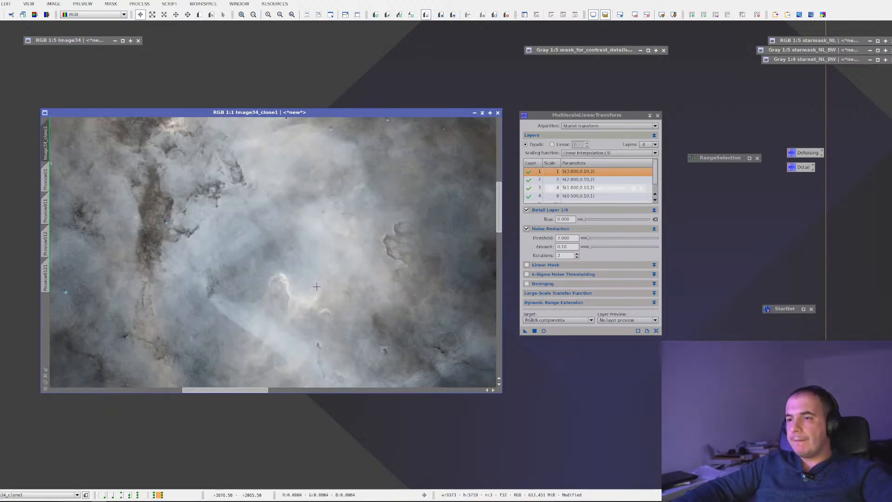
left_click_drag(525, 331, 383, 310)
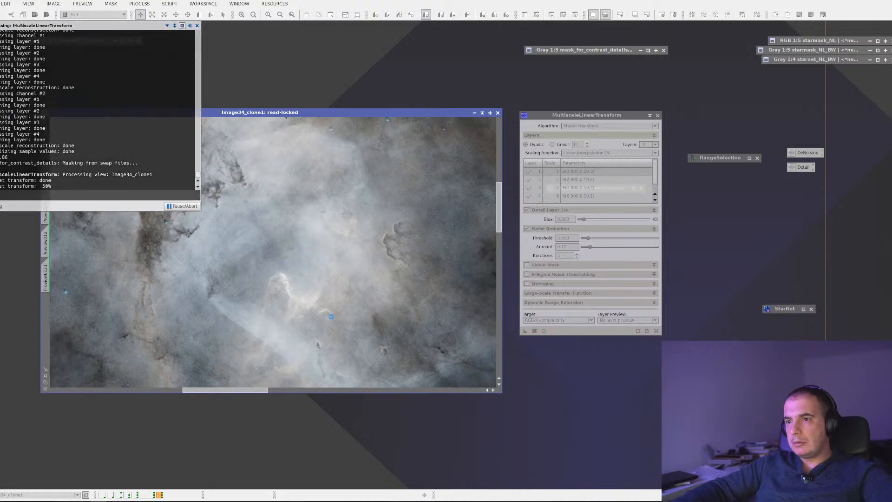
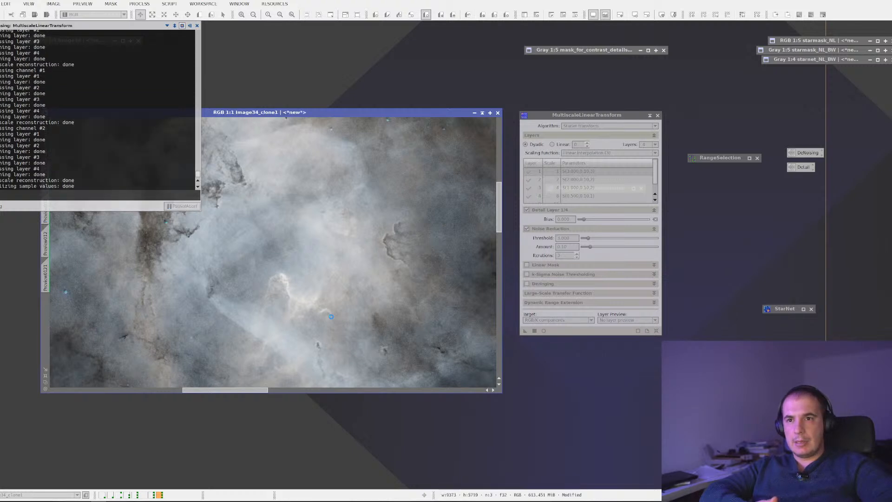
Step: Delete all previews from Image34_clone1
scroll(331, 317, "down", 4)
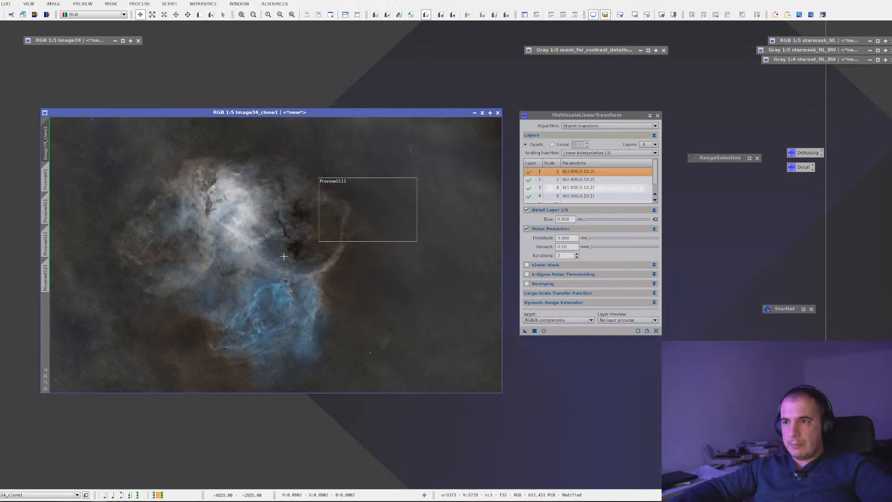
left_click(82, 3)
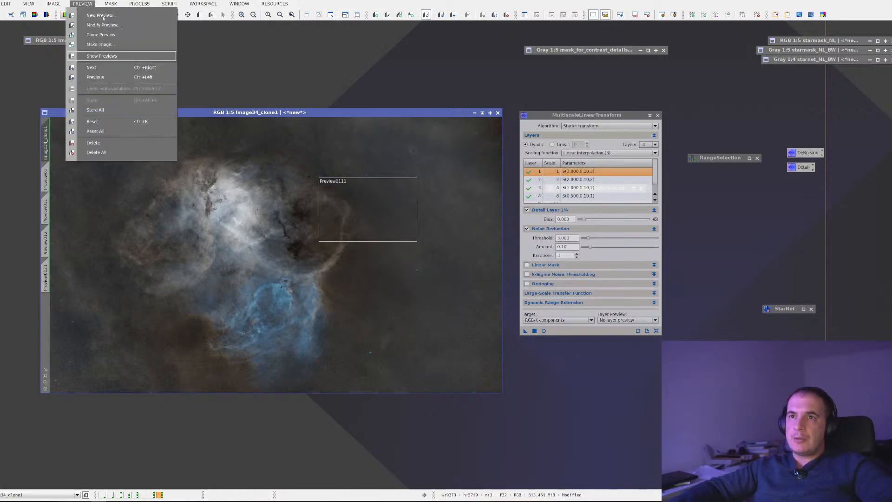
left_click(96, 152)
Step: Compare the bright nebula core and dark dust clouds before and after the unmasked noise reduction by undoing and redoing it
scroll(190, 192, "up", 4)
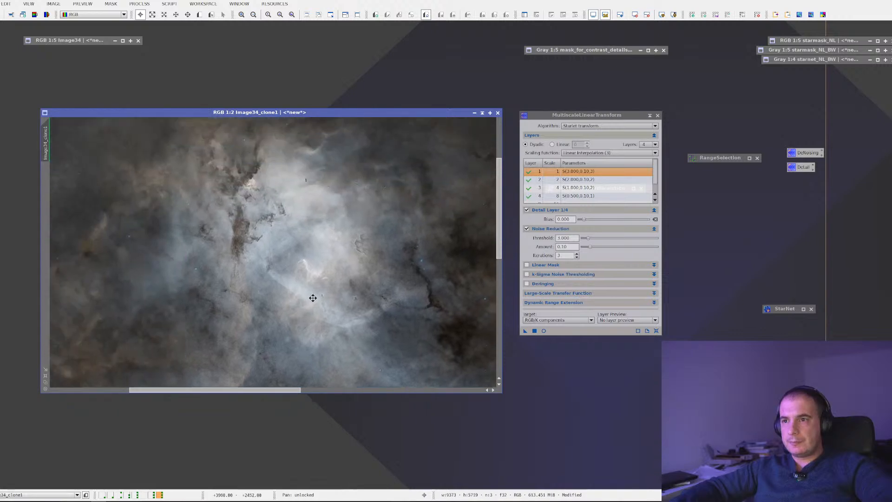
scroll(351, 276, "up", 1)
left_click_drag(401, 288, 304, 241)
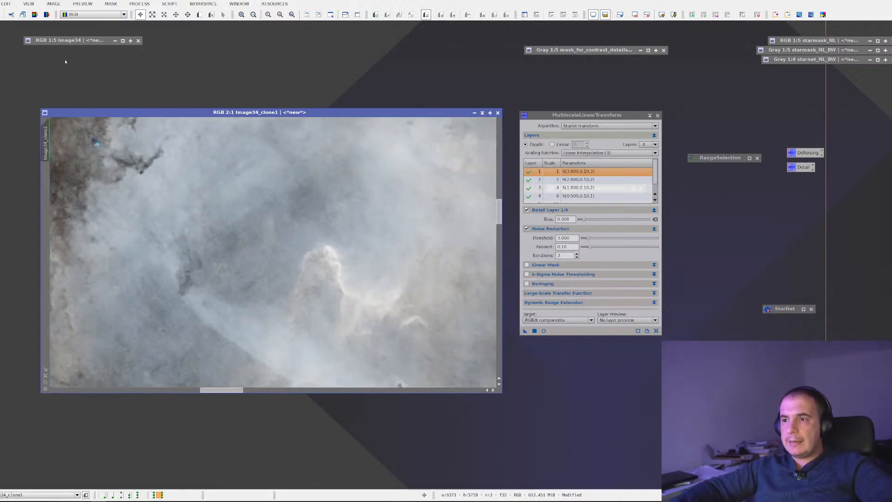
left_click(11, 15)
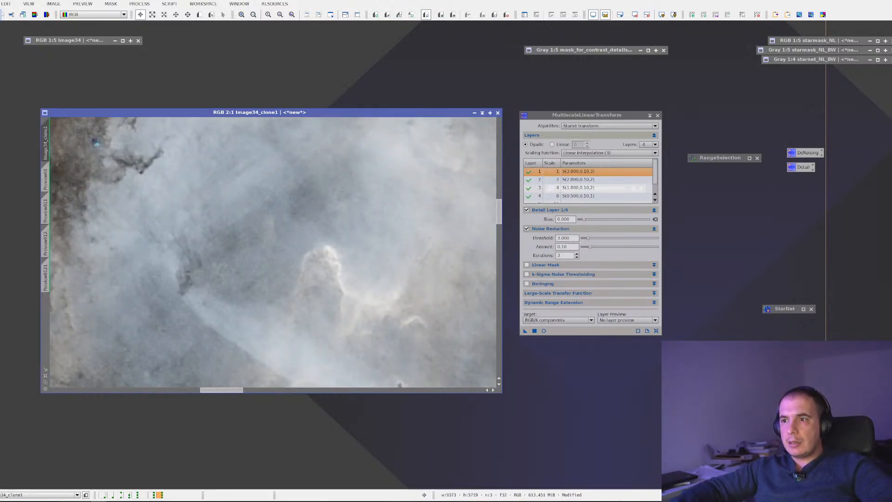
left_click(11, 15)
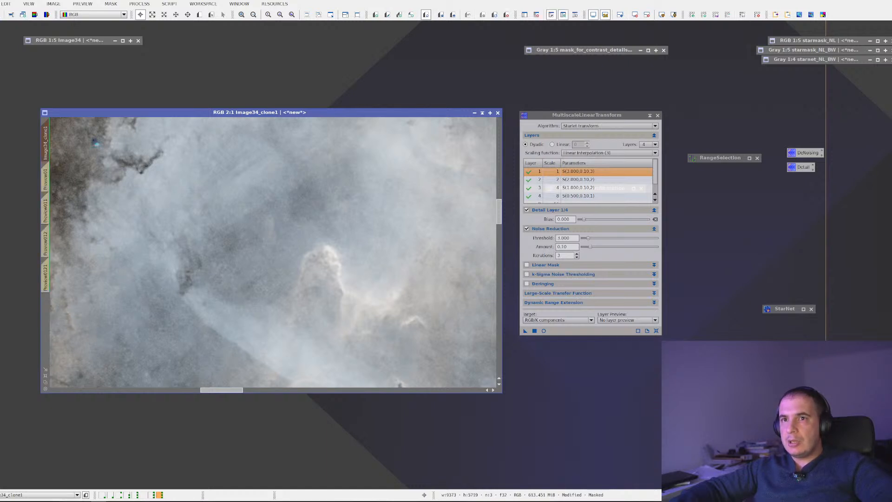
left_click(1, 15)
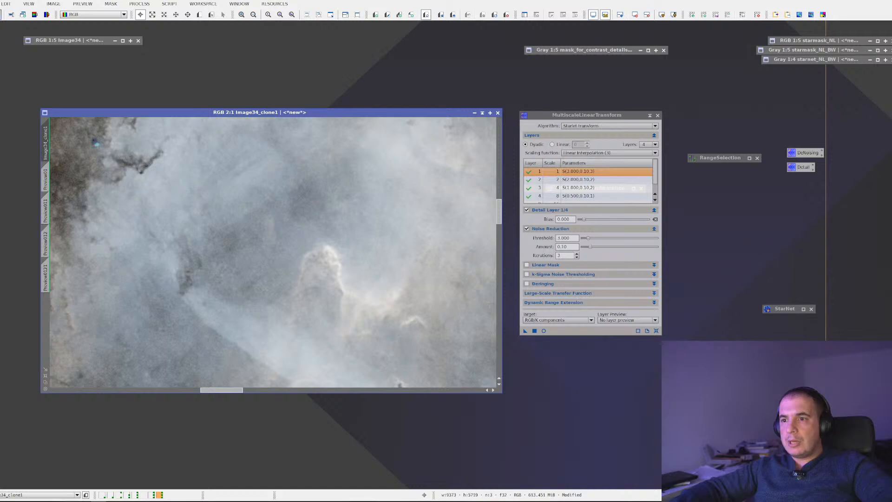
scroll(219, 247, "down", 3)
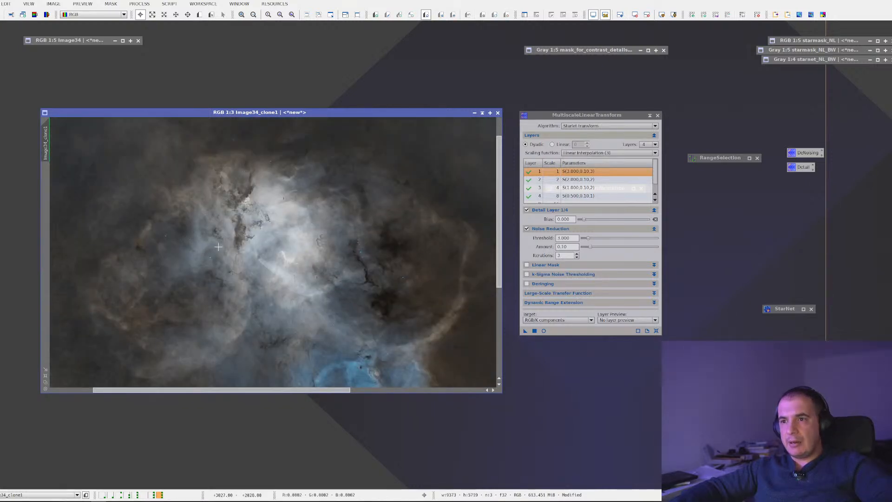
scroll(218, 246, "up", 3)
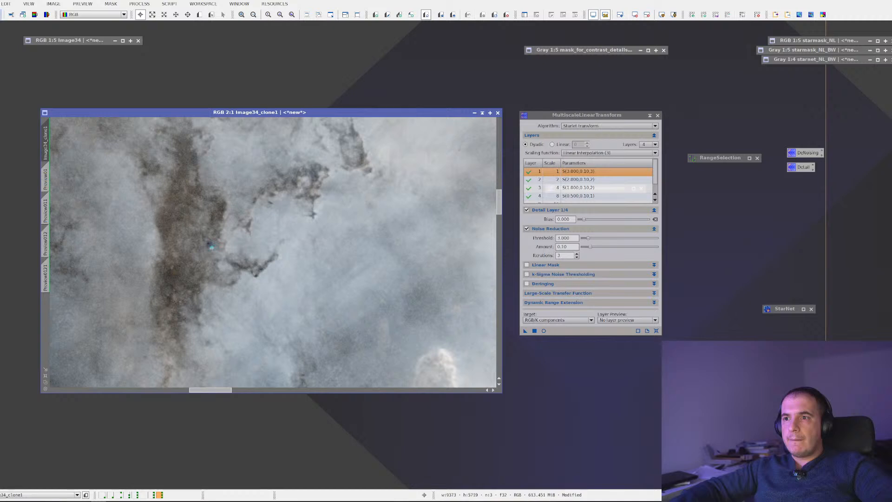
scroll(211, 246, "down", 3)
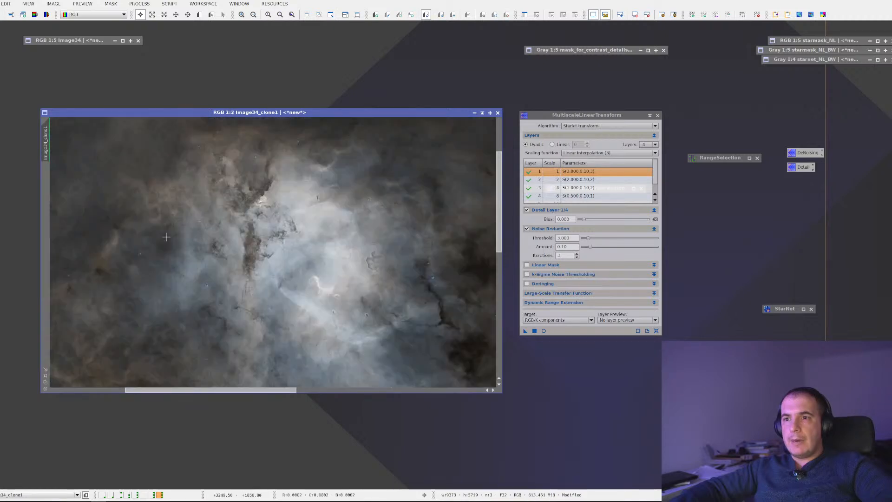
Step: Apply the current MultiscaleLinearTransform noise reduction to the whole unmasked Image34_clone1 once more
scroll(166, 237, "down", 2)
scroll(182, 245, "up", 2)
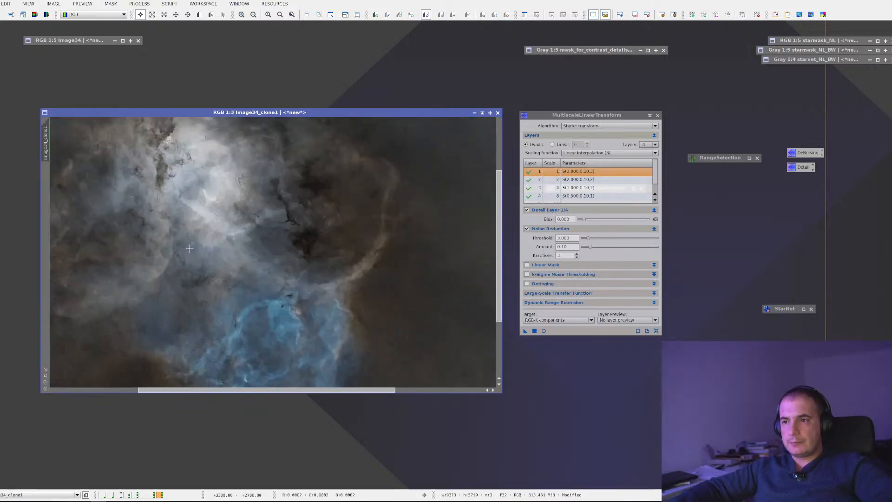
left_click_drag(183, 230, 278, 262)
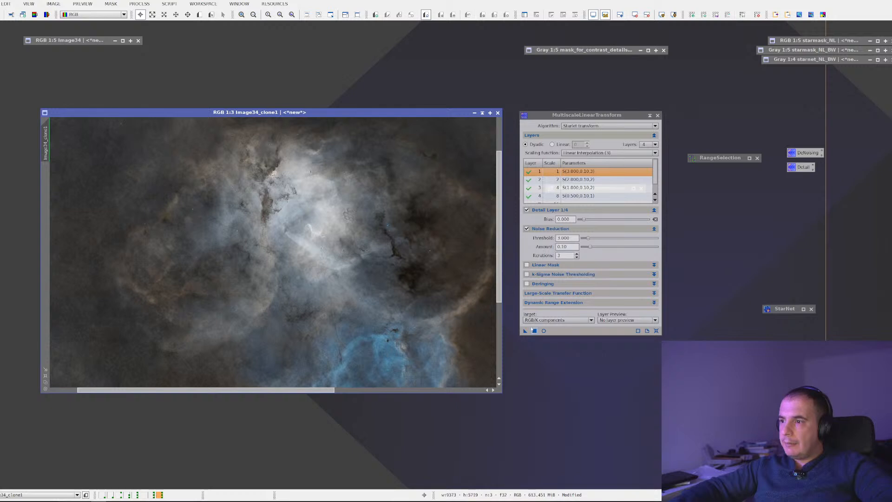
left_click(534, 330)
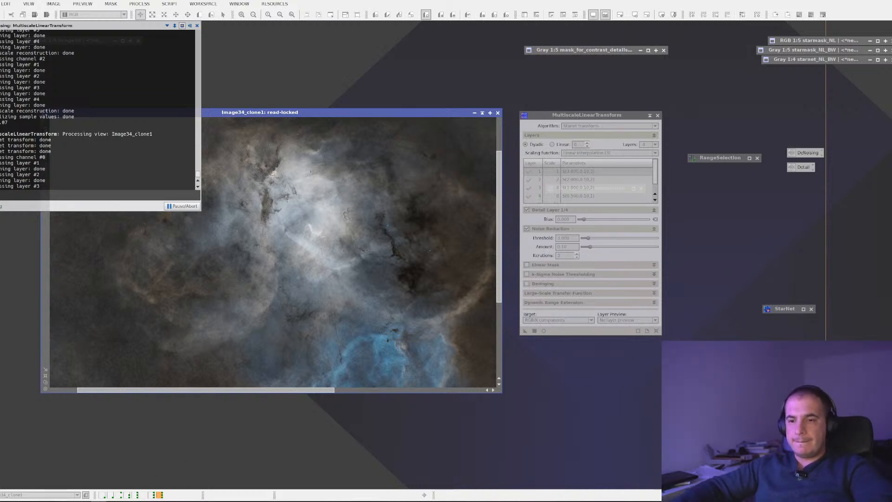
Step: Switch to the browser, open the NASA APOD link in the M45 forum post, and view the Pleiades photo full screen and magnified
key("alt+Tab")
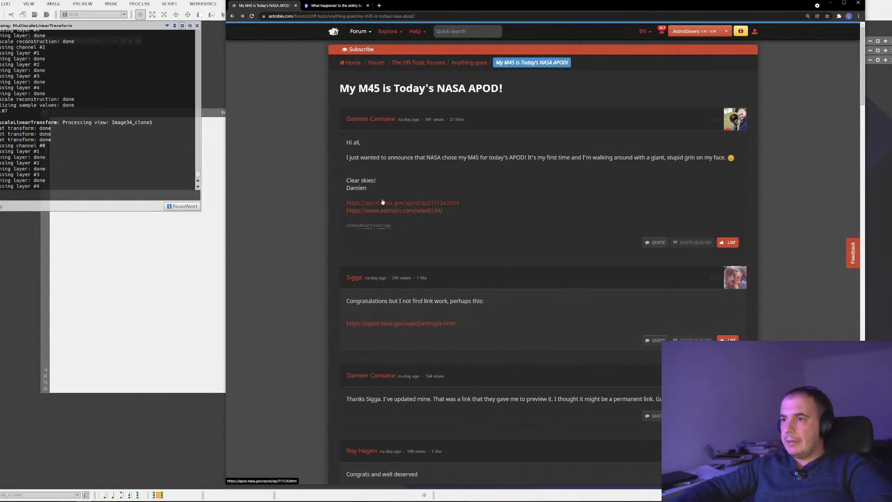
left_click(383, 202)
left_click(541, 231)
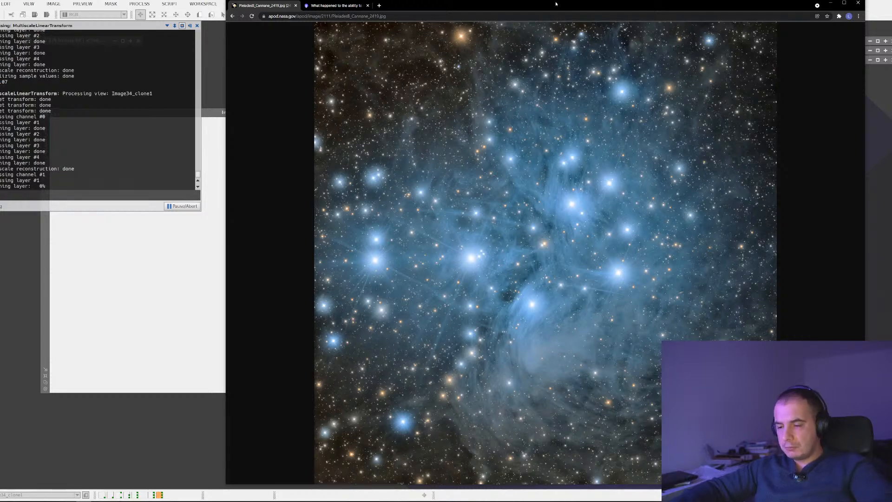
key("F11")
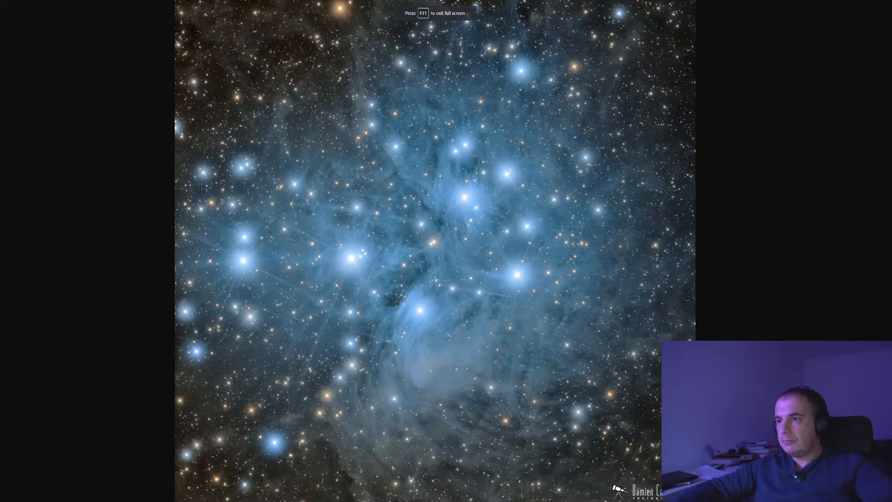
left_click(434, 181)
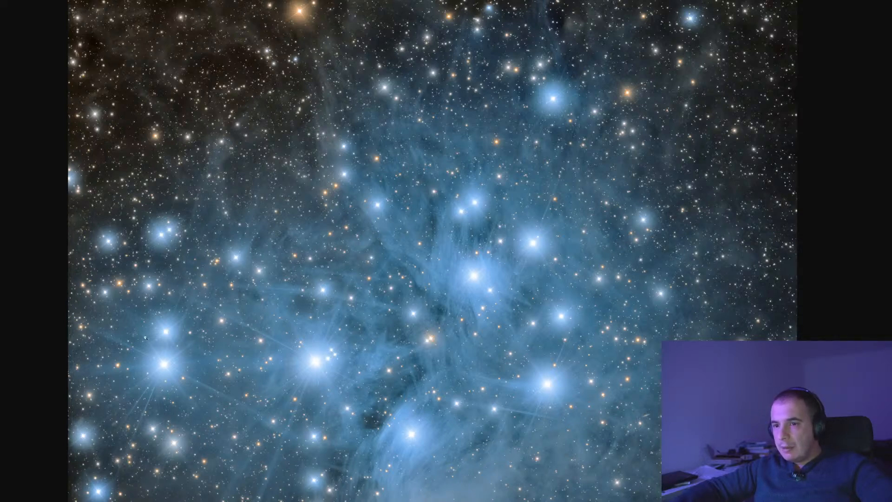
left_click(518, 211)
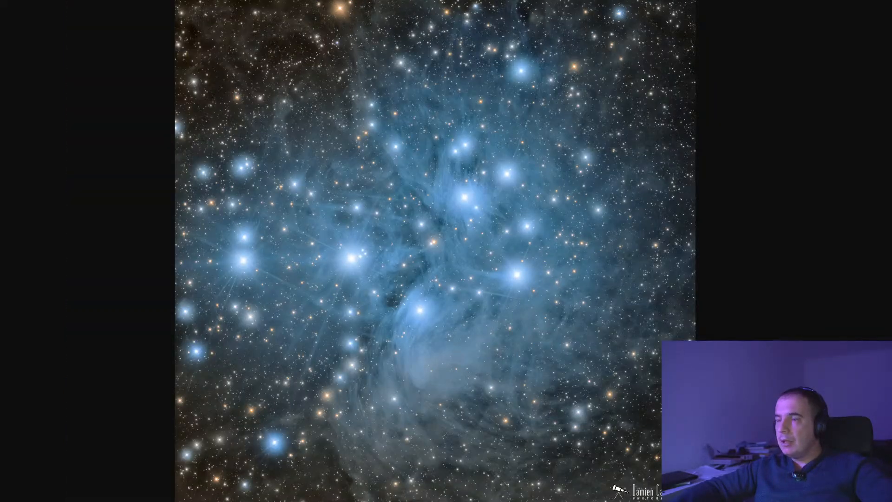
key("F11")
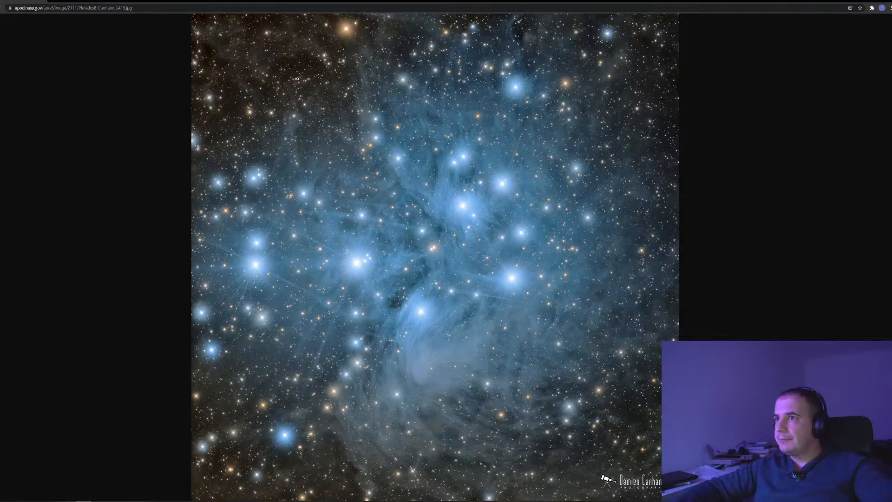
Step: Go back to the AstroBin forum post and review the poster's gallery and the technical card of The Seven Sisters in Taurus
key("alt+Left")
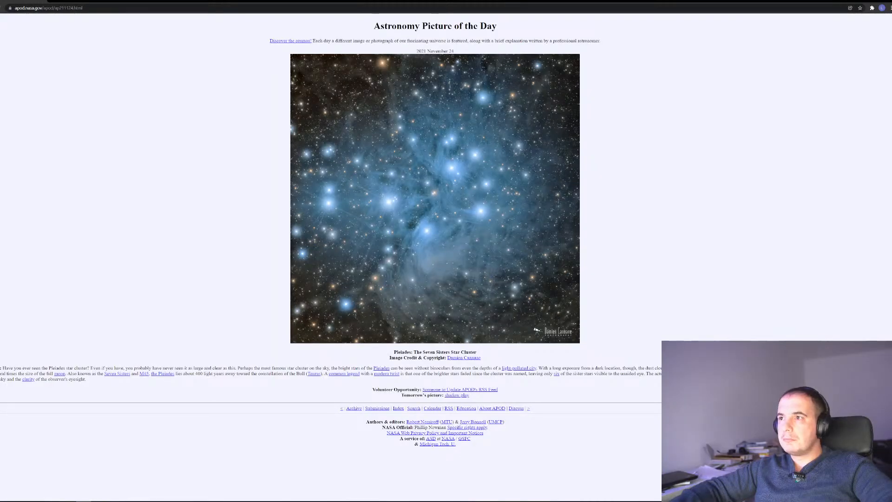
key("alt+Left")
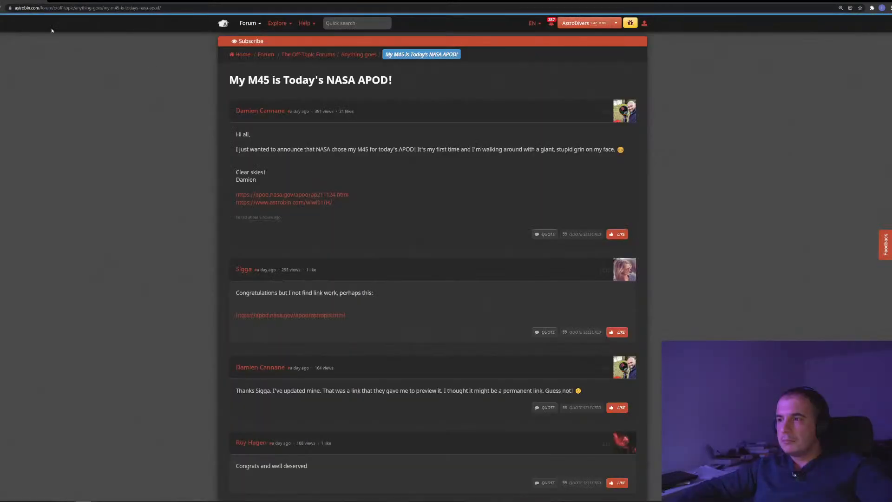
left_click(238, 112)
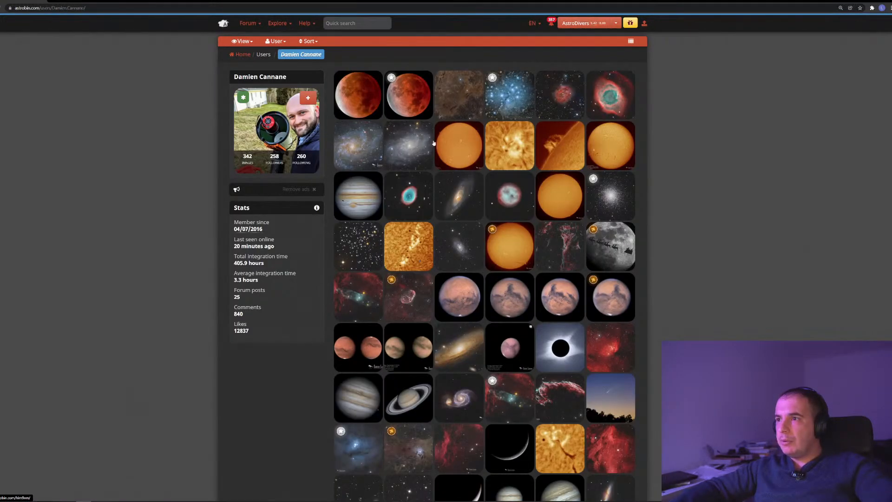
left_click(499, 103)
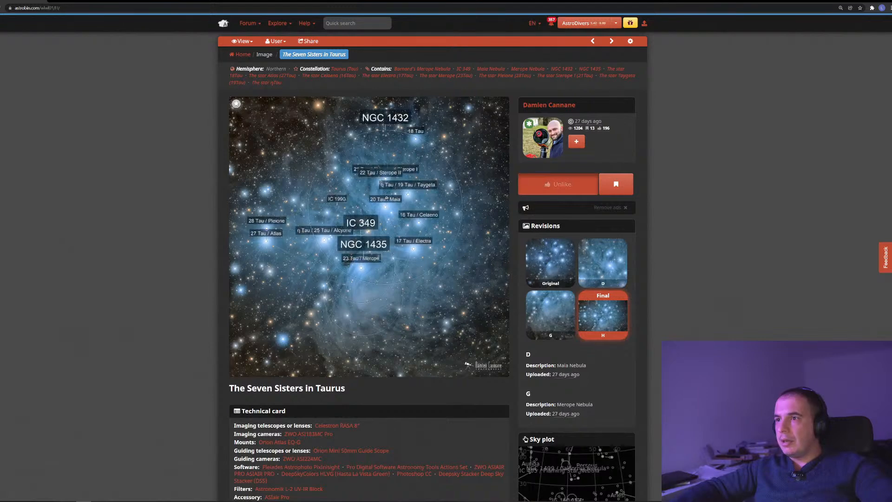
scroll(401, 302, "down", 8)
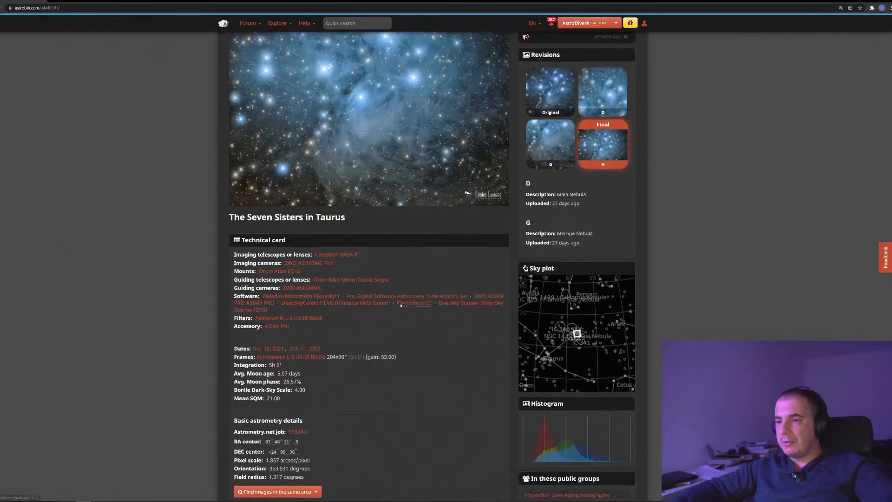
scroll(401, 301, "up", 8)
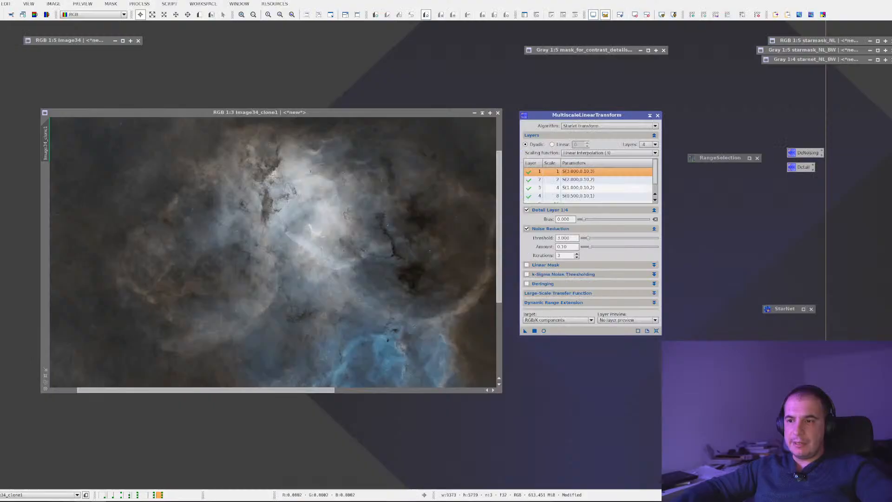
Step: Return to PixInsight, enlarge the Image34_clone1 window around the bright nebula core, and move the MultiscaleLinearTransform dialog clear of it
scroll(275, 297, "up", 2)
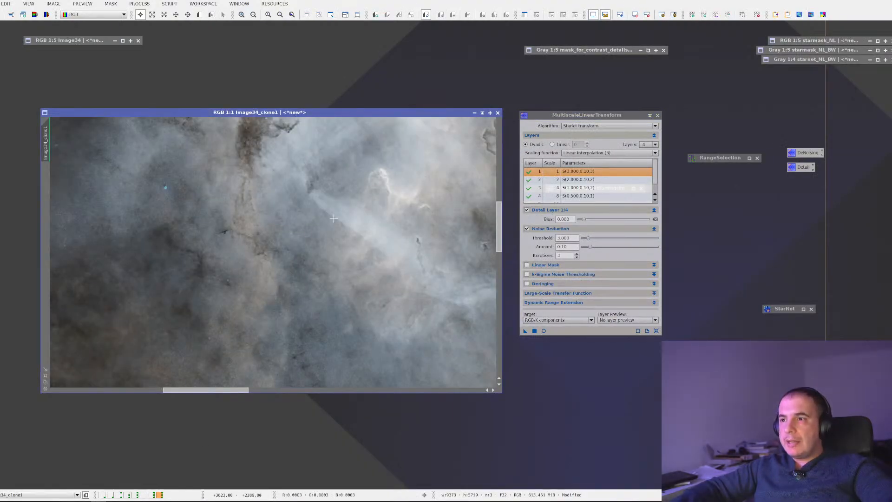
left_click_drag(356, 198, 272, 265)
scroll(273, 265, "up", 1)
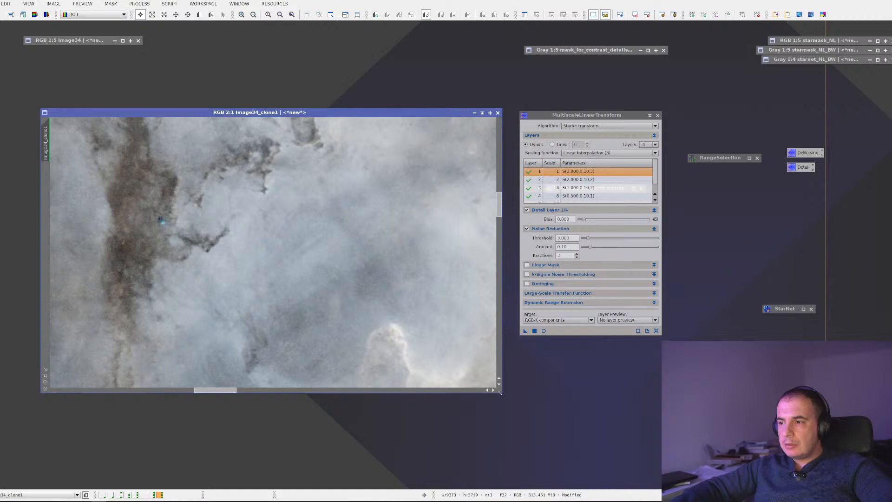
left_click_drag(500, 393, 623, 476)
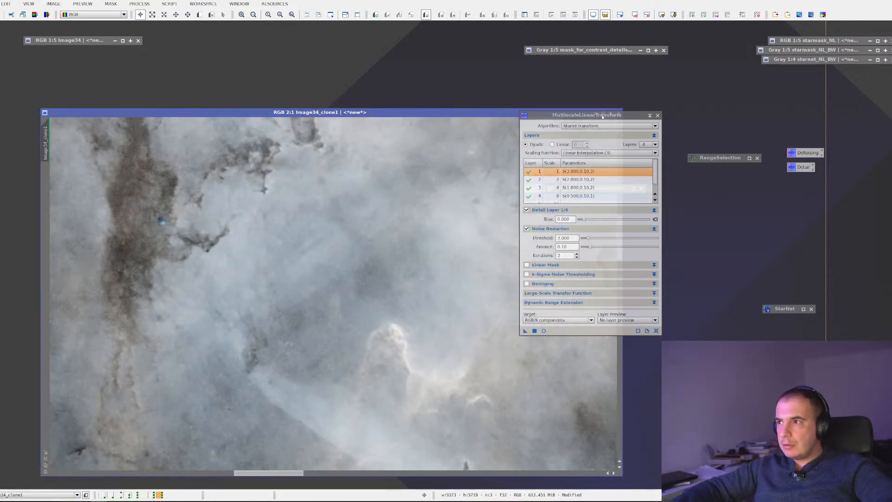
left_click_drag(602, 116, 794, 110)
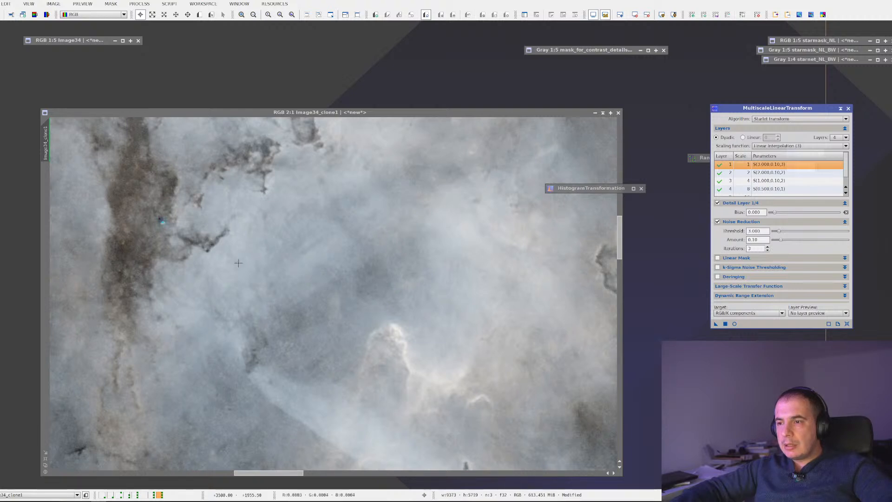
Step: Examine the dark dust clouds and faint outer shell of Image34_clone1 up close for remaining noise and detail
scroll(341, 316, "down", 3)
scroll(383, 255, "up", 2)
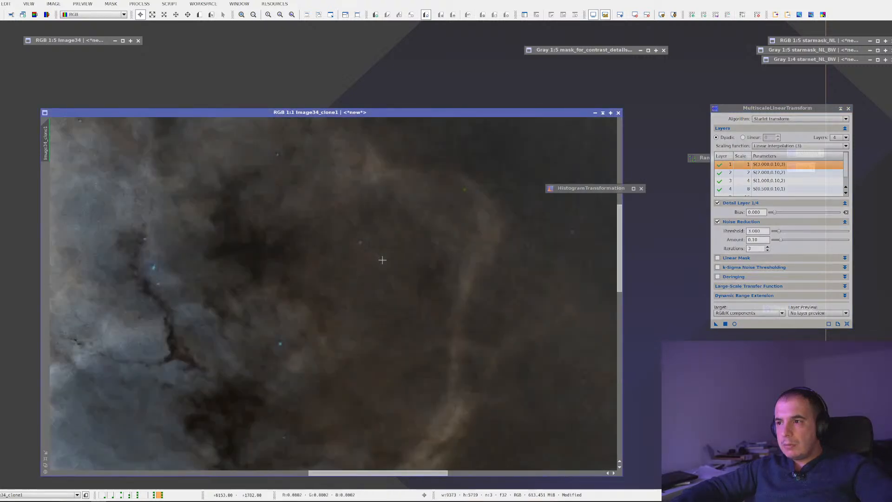
scroll(382, 259, "up", 1)
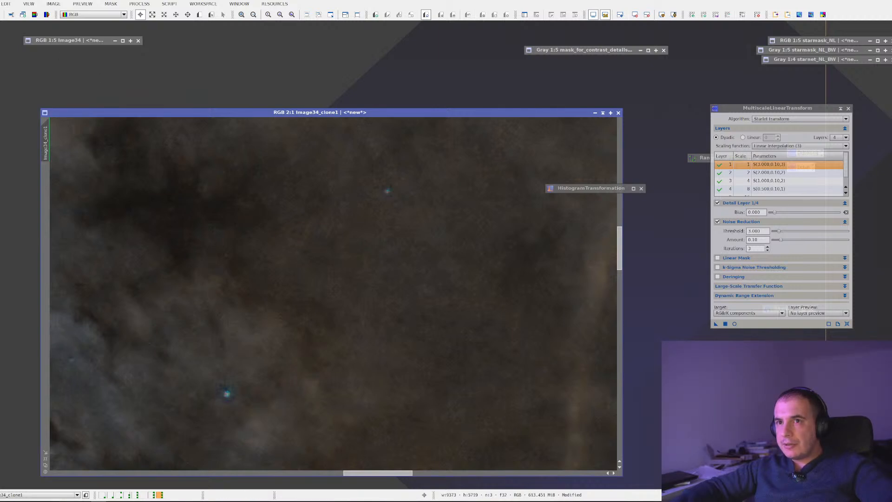
Step: Undo the noise reduction passes and mask inversion on Image34_clone1 back to the detail-enhanced state, with the mask overlay shown
scroll(279, 263, "down", 5)
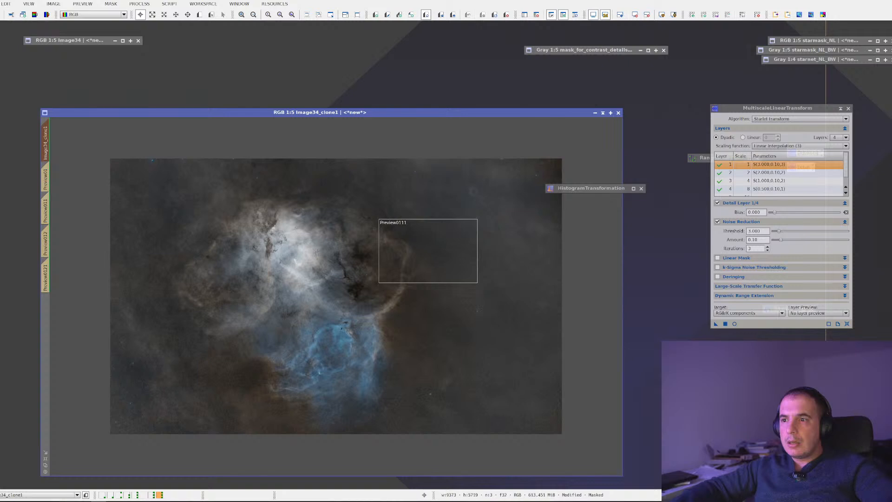
scroll(357, 289, "up", 4)
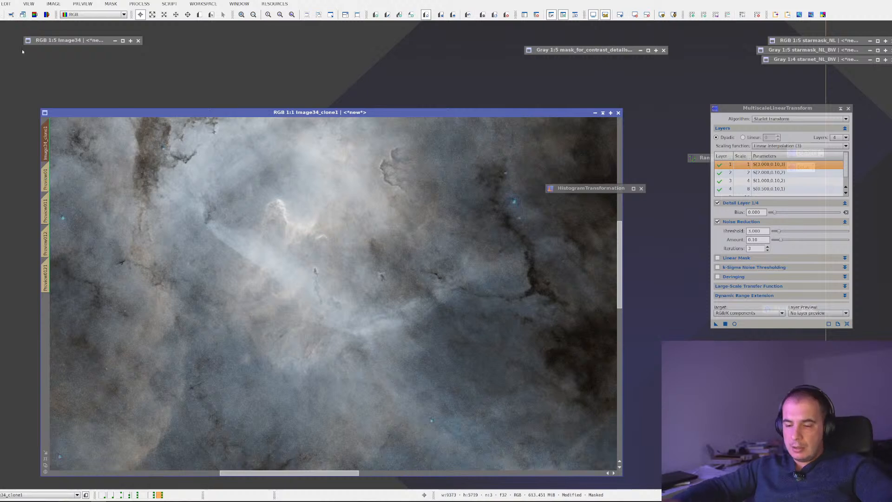
key("ctrl+k")
scroll(323, 282, "down", 2)
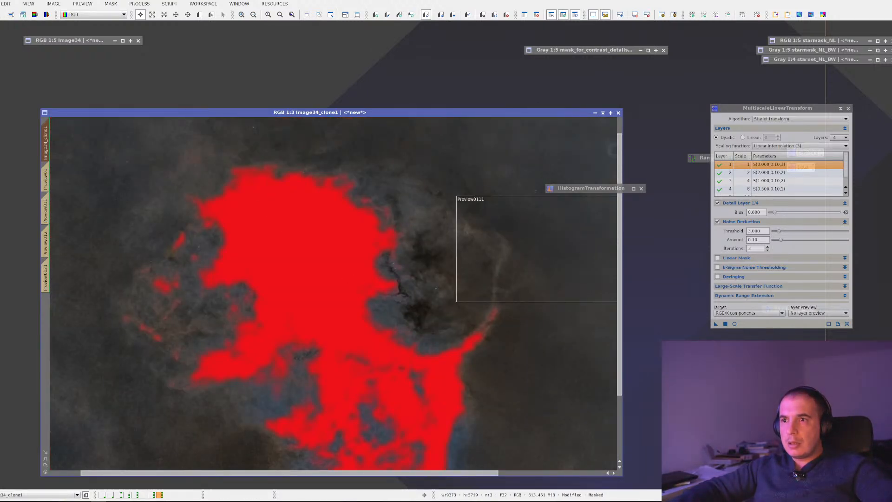
scroll(245, 198, "up", 2)
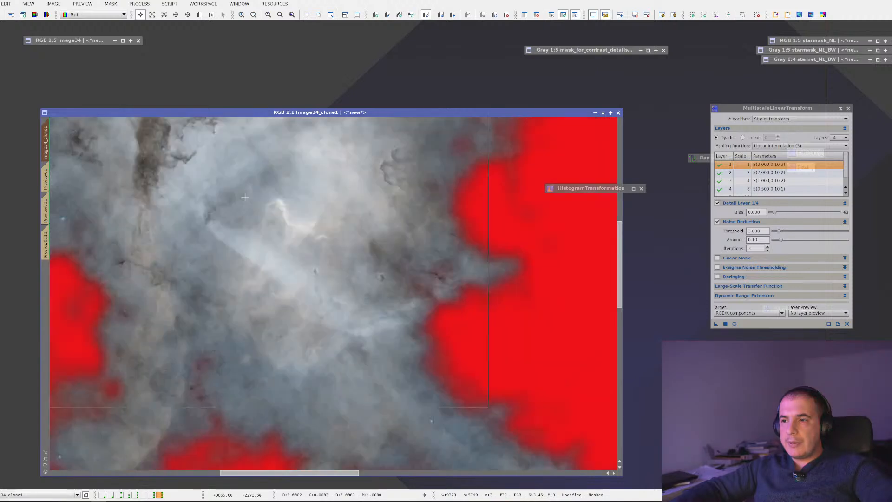
scroll(245, 197, "down", 2)
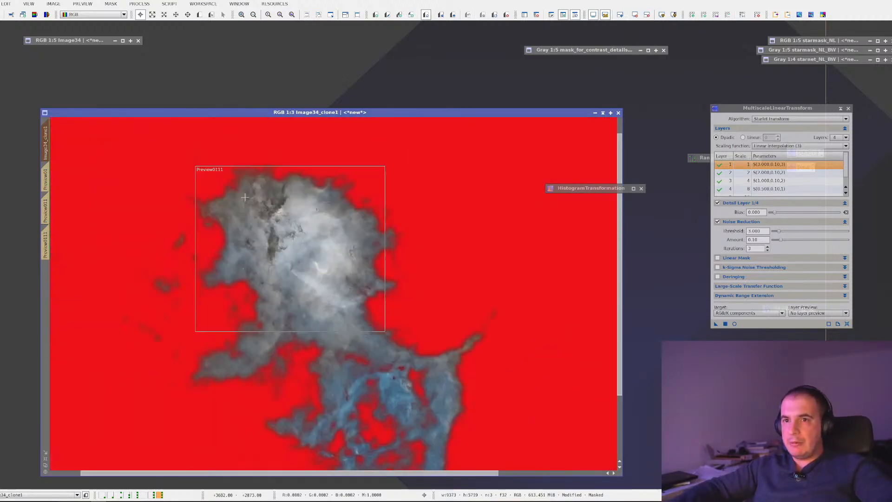
scroll(245, 198, "down", 1)
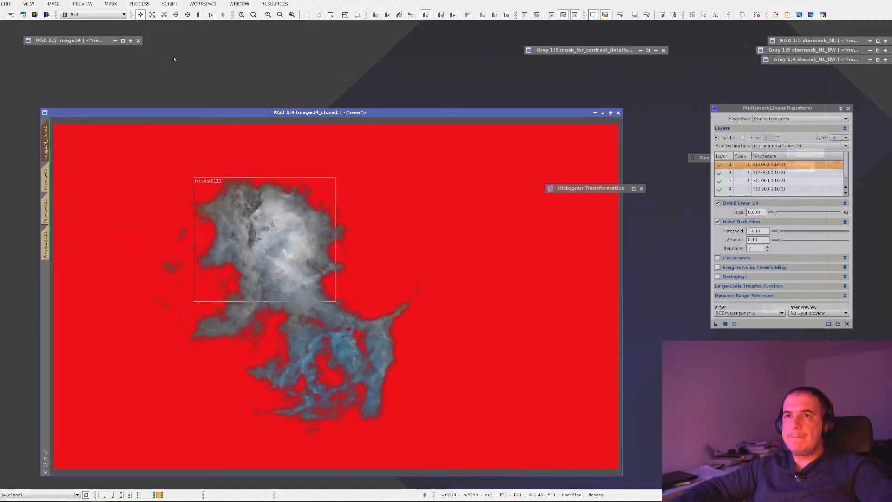
Step: Delete all previews from Image34_clone1 and remove its mask
left_click(82, 4)
left_click(97, 152)
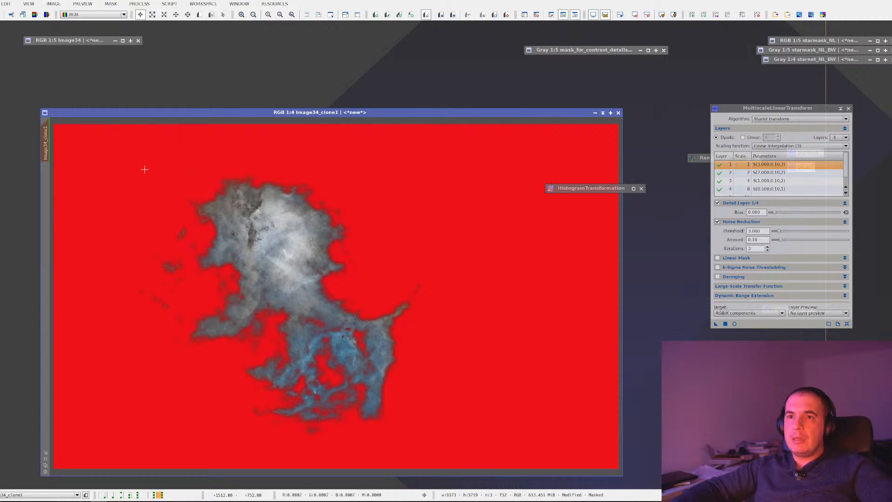
right_click(197, 173)
mouse_move(274, 256)
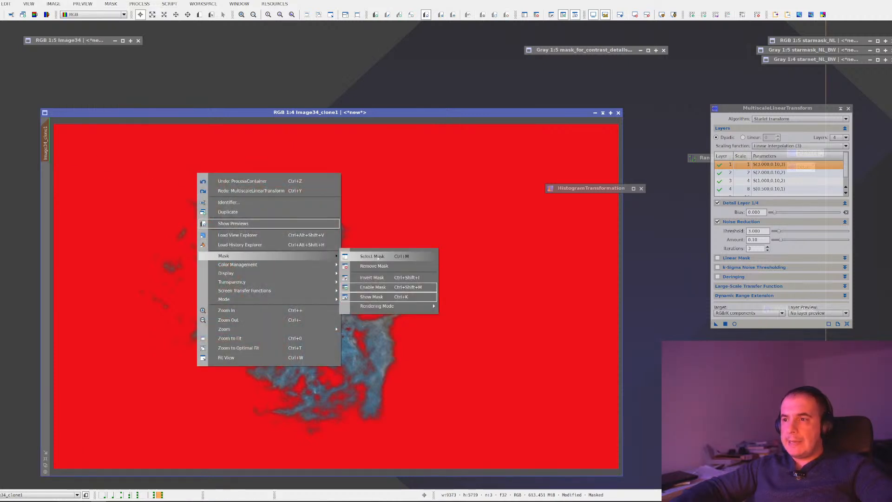
left_click(379, 267)
Step: Apply MultiscaleLinearTransform noise reduction with four layers directly to the detail-enhanced, unmasked Image34_clone1
scroll(406, 243, "up", 4)
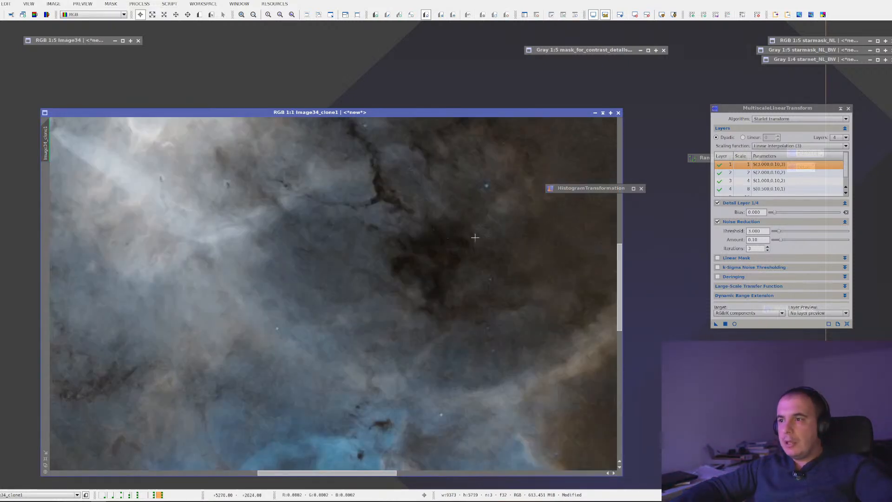
scroll(405, 245, "down", 4)
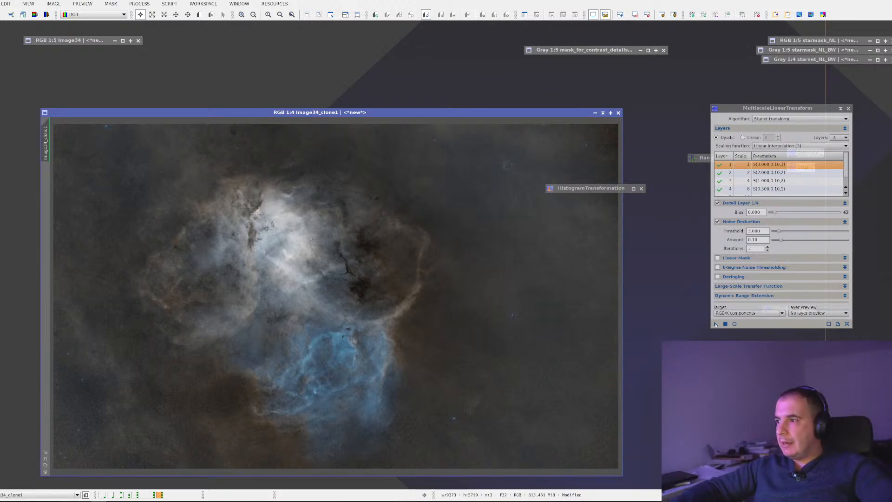
left_click_drag(716, 326, 274, 269)
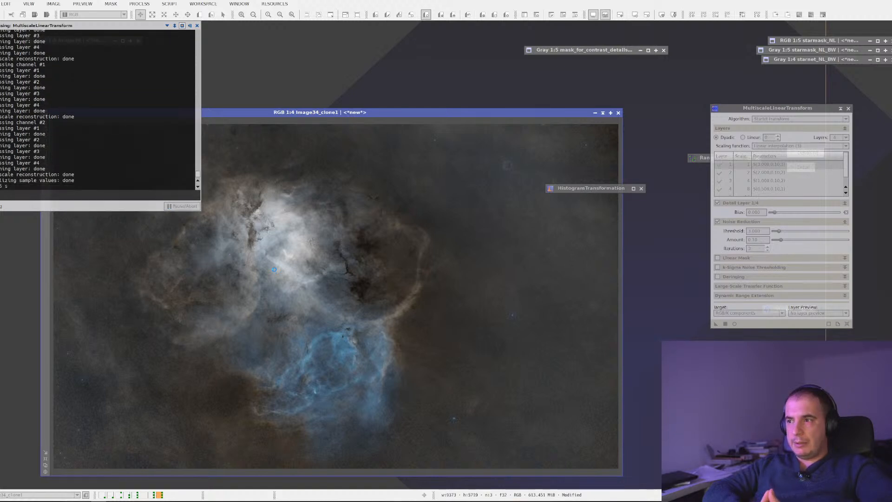
Step: Inspect the noise reduction result in the bright nebula core, the dark dust pillar and the full image
scroll(274, 269, "up", 4)
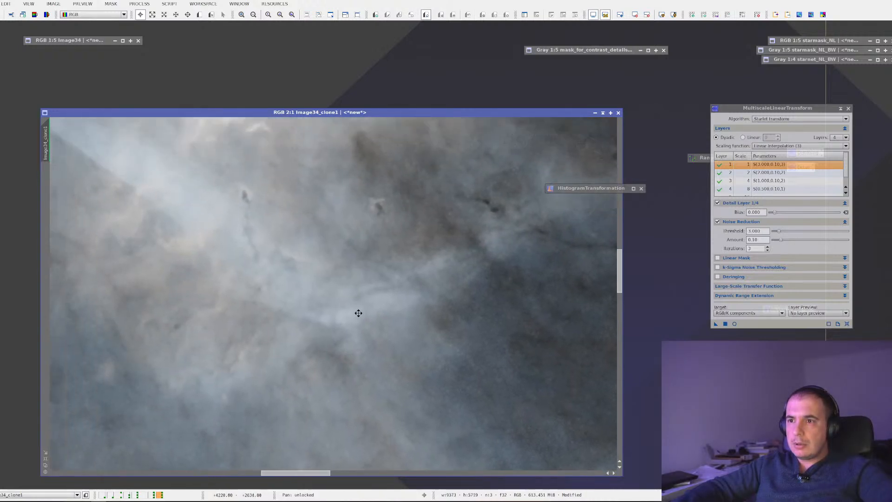
left_click_drag(359, 314, 473, 372)
left_click_drag(360, 268, 508, 501)
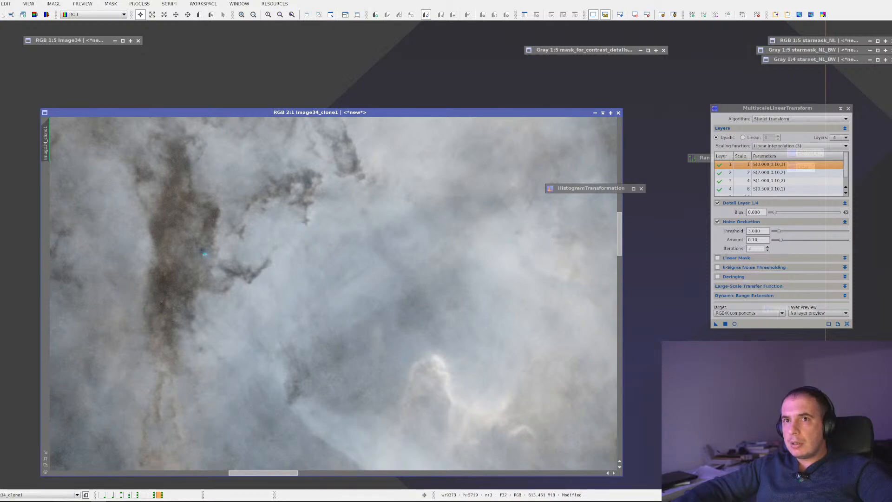
scroll(259, 268, "down", 4)
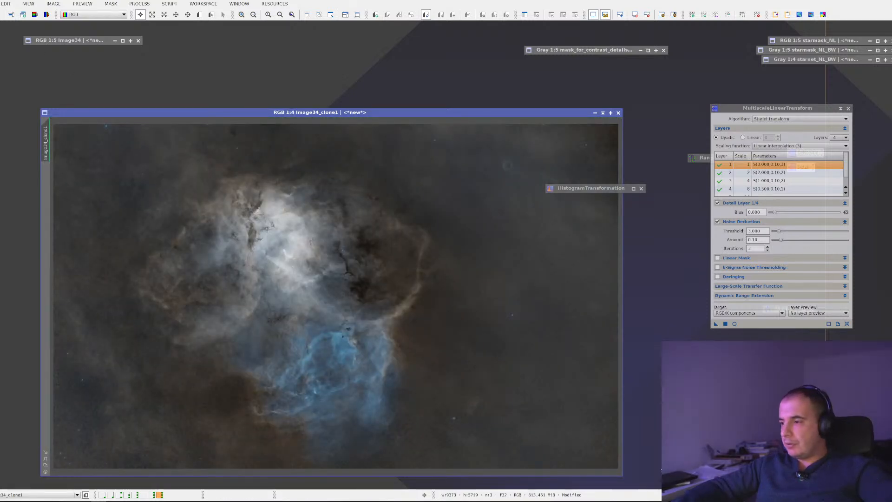
Step: Apply the four-layer MultiscaleLinearTransform noise reduction to the unmasked Image34_clone1 and check the bright nebula core
left_click_drag(669, 469, 476, 365)
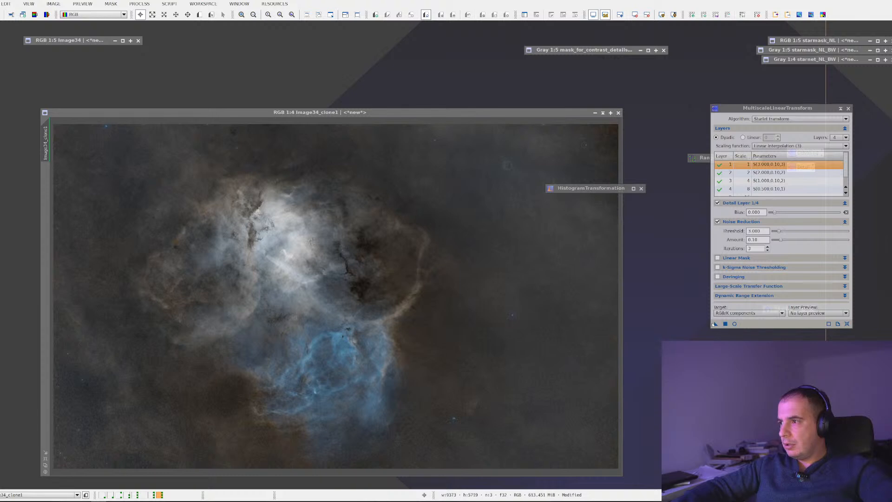
left_click_drag(716, 324, 393, 287)
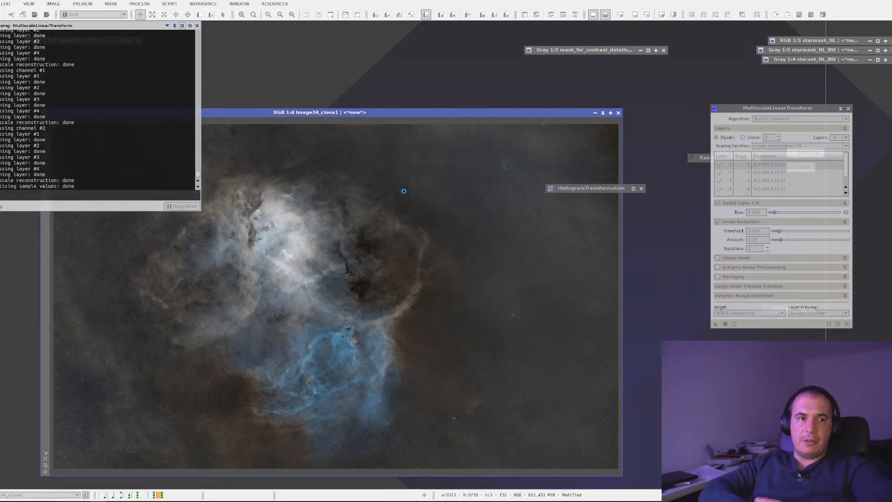
scroll(291, 244, "up", 3)
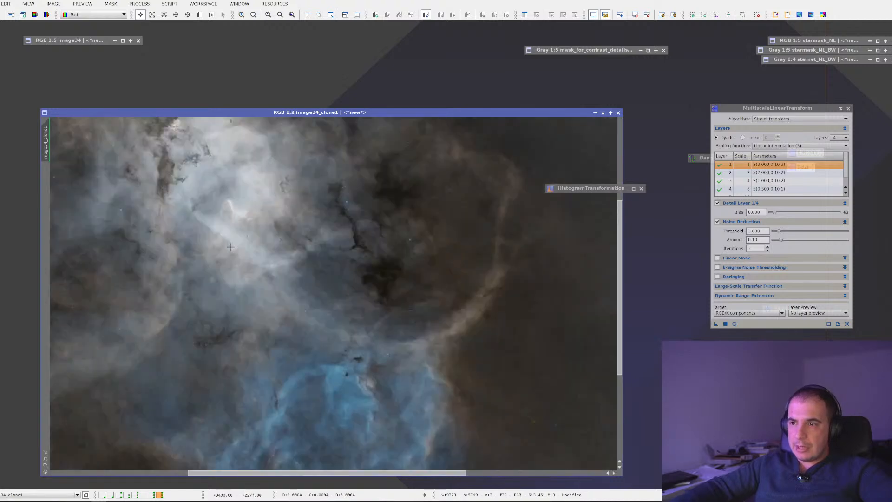
left_click_drag(193, 213, 410, 352)
scroll(410, 352, "up", 1)
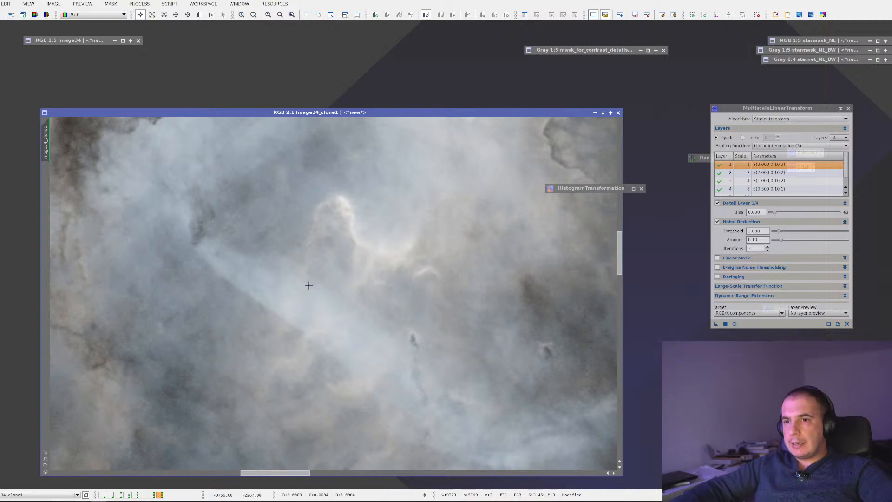
scroll(309, 285, "down", 4)
scroll(309, 284, "up", 3)
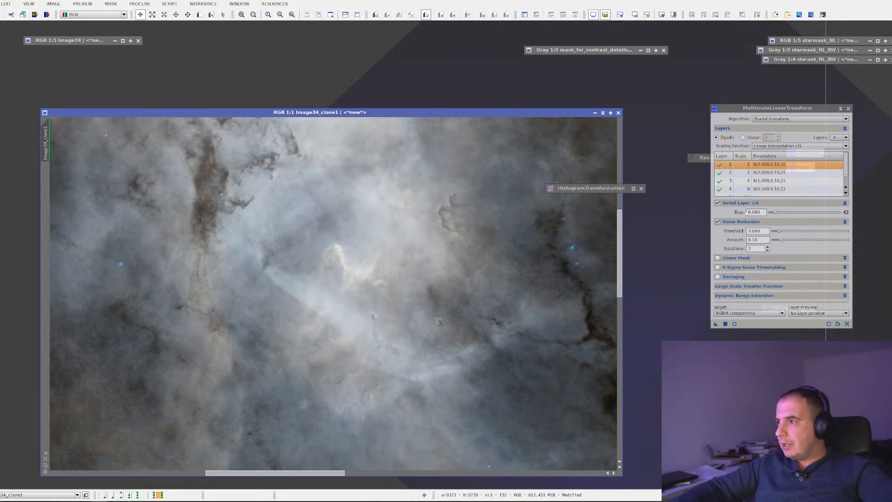
Step: Load the saved Detail settings into MultiscaleLinearTransform and set the bias of layers 2 and 3 to 0.040
left_click_drag(818, 108, 765, 180)
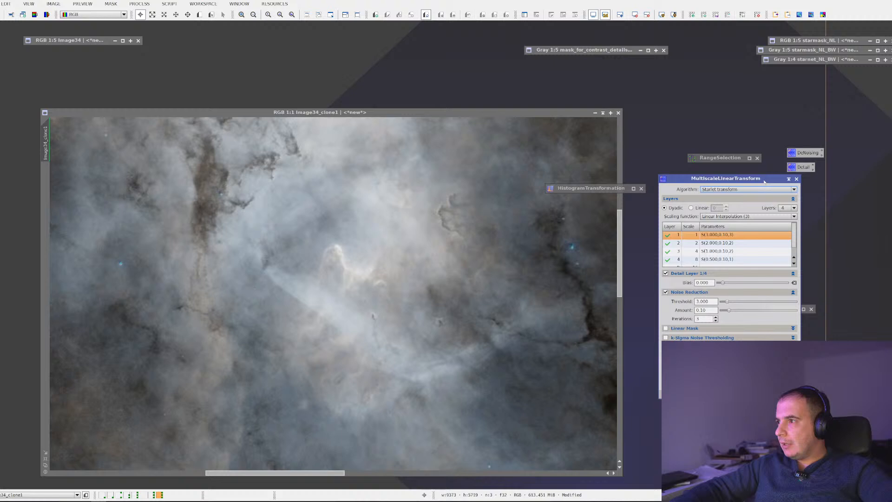
double_click(800, 167)
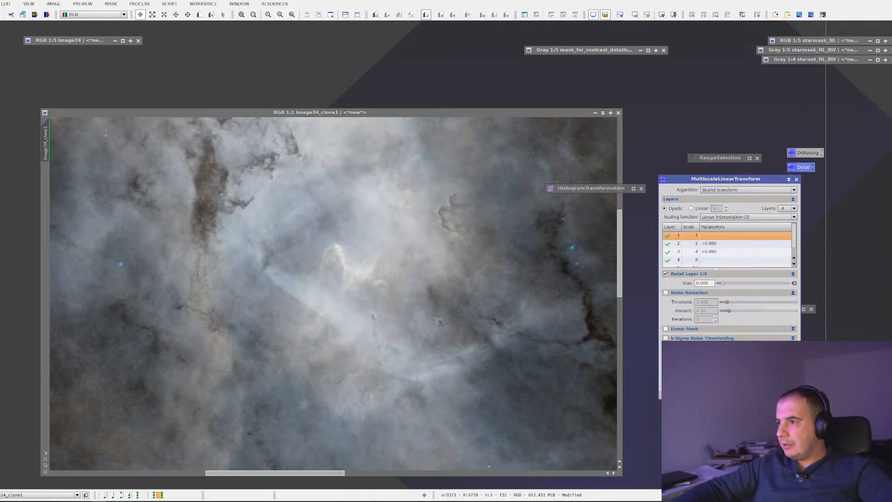
left_click(714, 252)
left_click(706, 284)
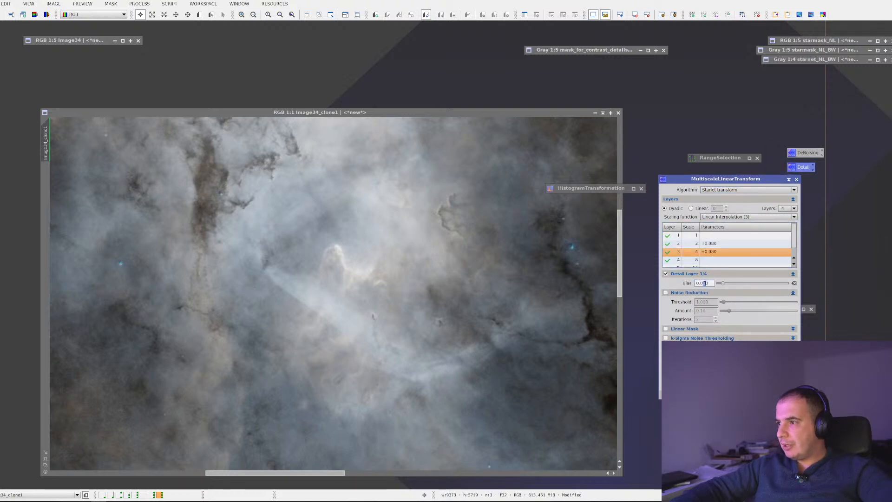
key("BackSpace")
type("4")
left_click(707, 243)
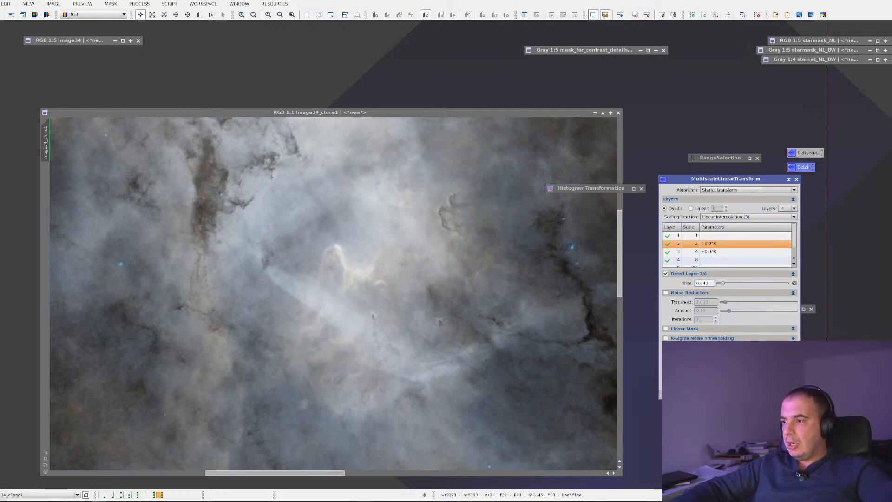
Step: Assign mask_for_contrast_details as the mask of Image34_clone1
right_click(378, 239)
mouse_move(511, 320)
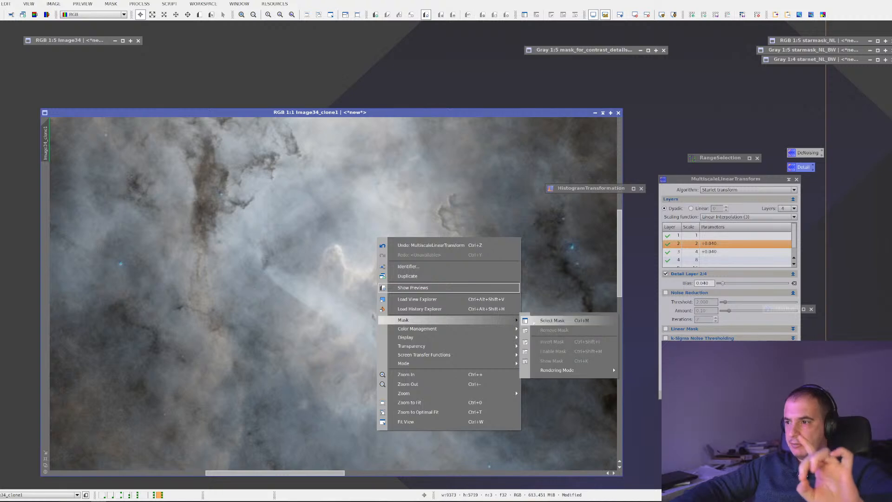
left_click(553, 321)
left_click(465, 246)
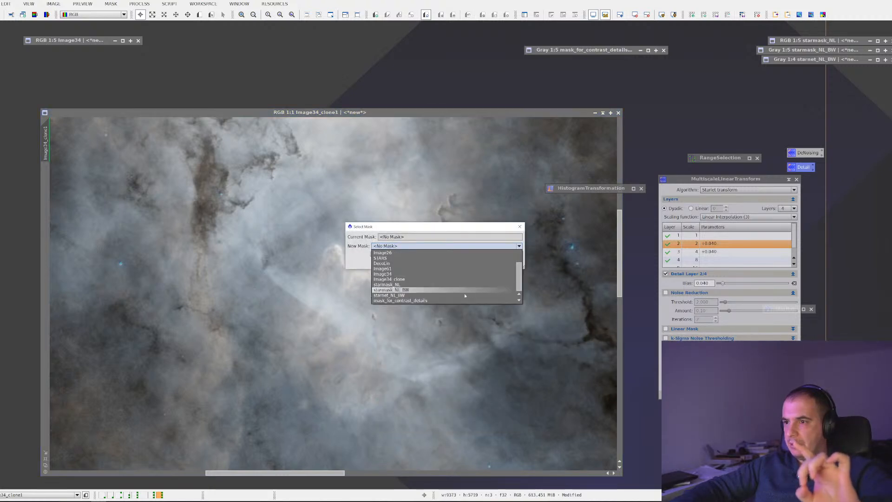
left_click(464, 299)
left_click(476, 263)
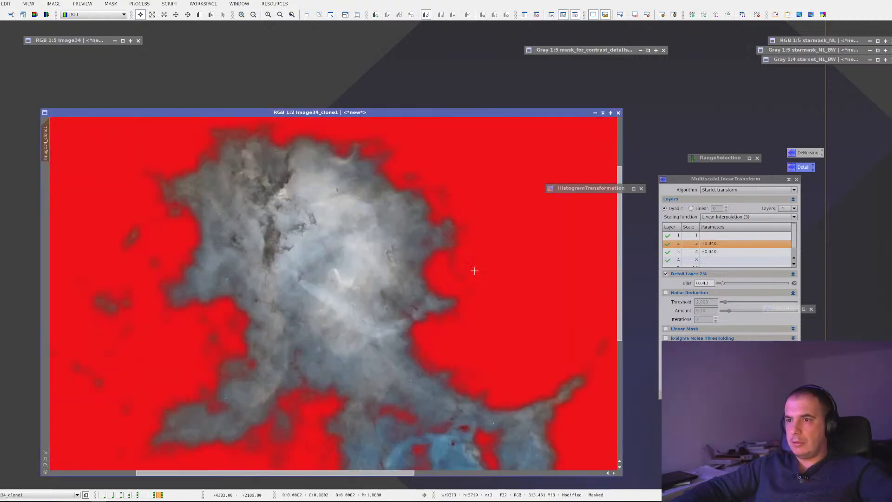
Step: Apply the 0.040-bias detail enhancement to the masked Image34_clone1 and inspect the bright core and dark dust pillar
scroll(474, 270, "down", 2)
scroll(460, 275, "up", 4)
left_click_drag(215, 205, 464, 369)
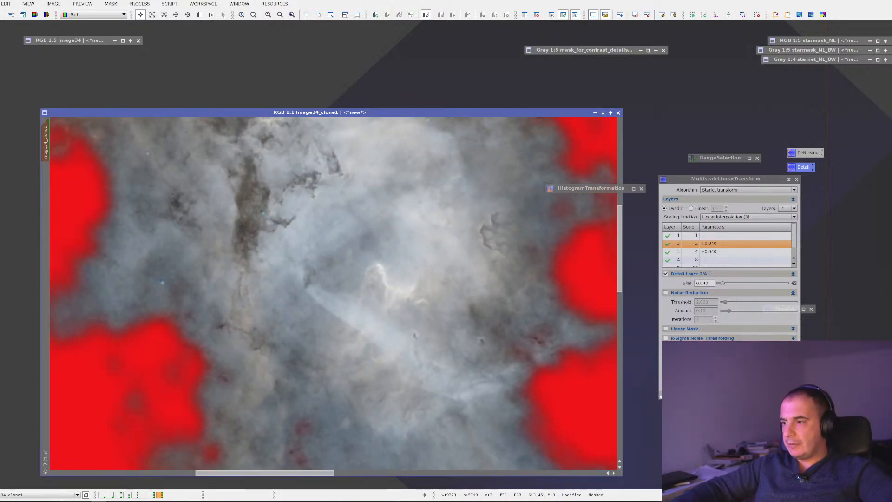
left_click_drag(664, 394, 448, 299)
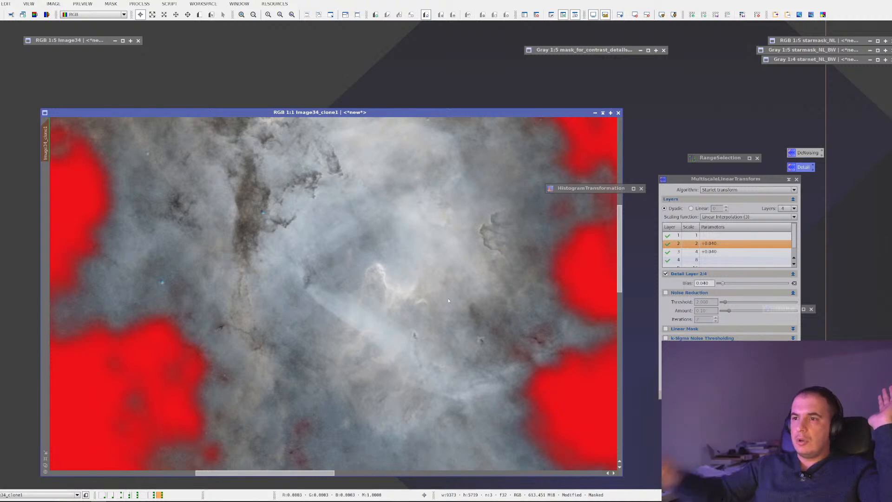
scroll(421, 257, "up", 1)
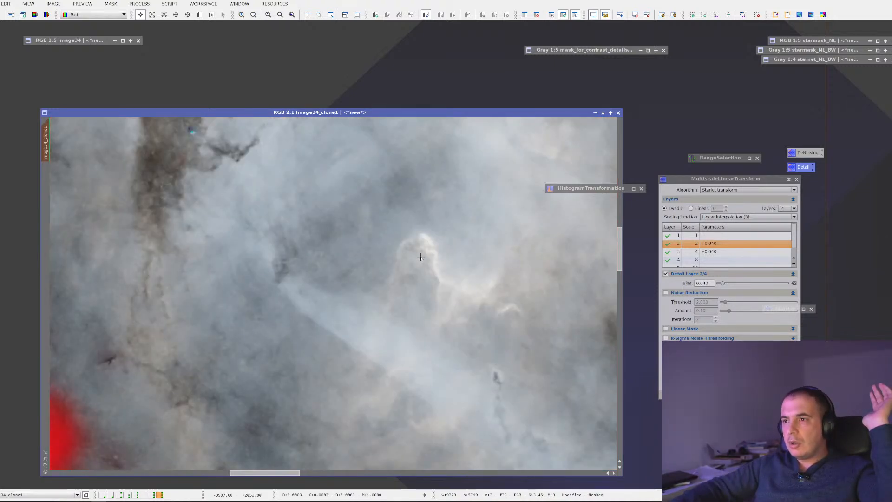
scroll(421, 257, "down", 1)
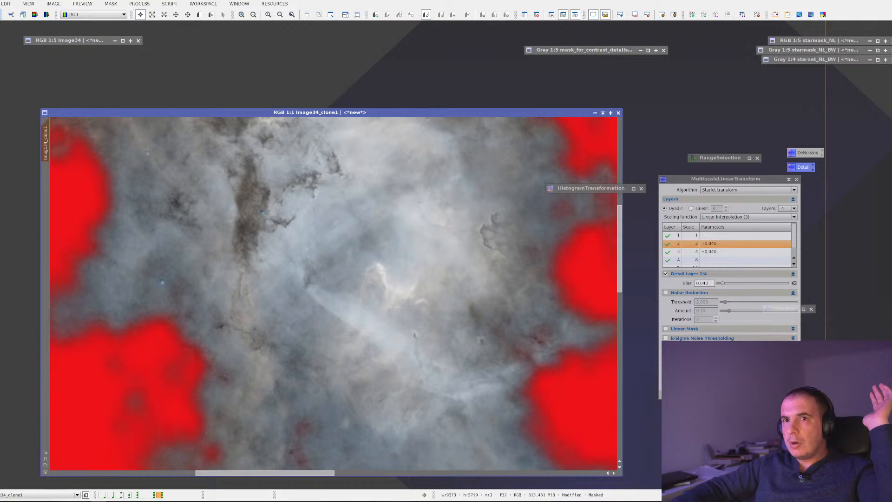
scroll(257, 201, "up", 1)
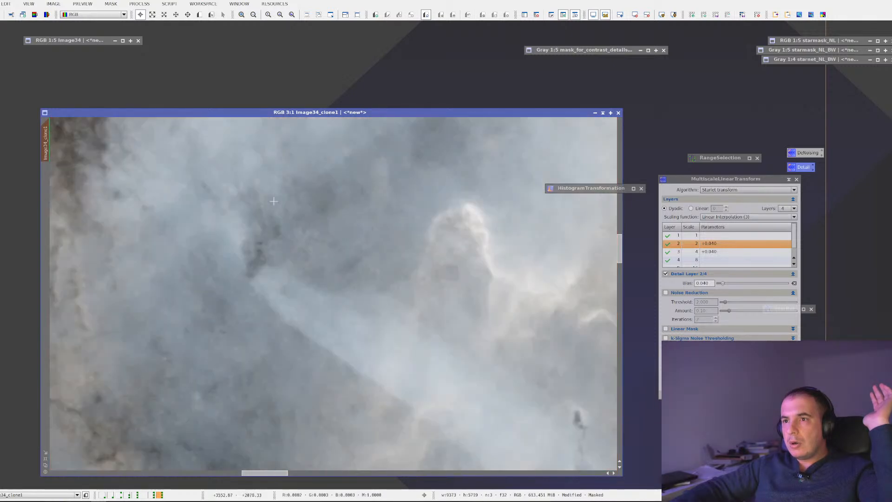
scroll(257, 202, "down", 1)
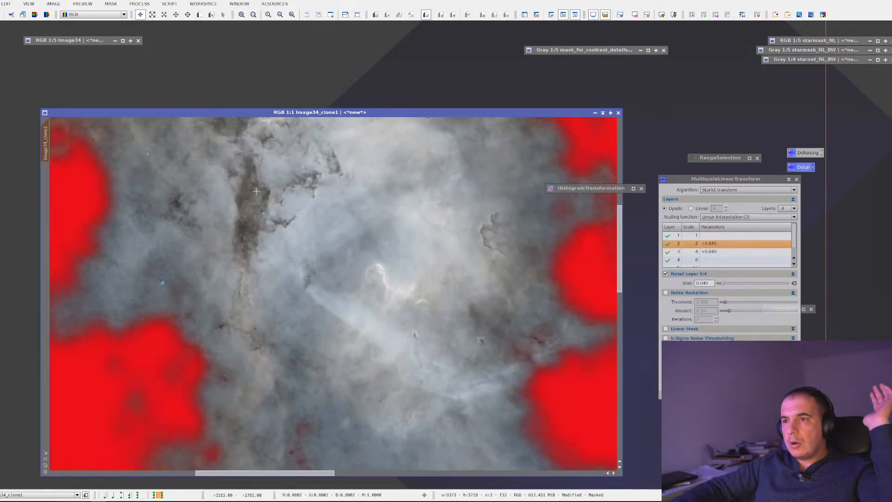
left_click_drag(257, 191, 289, 292)
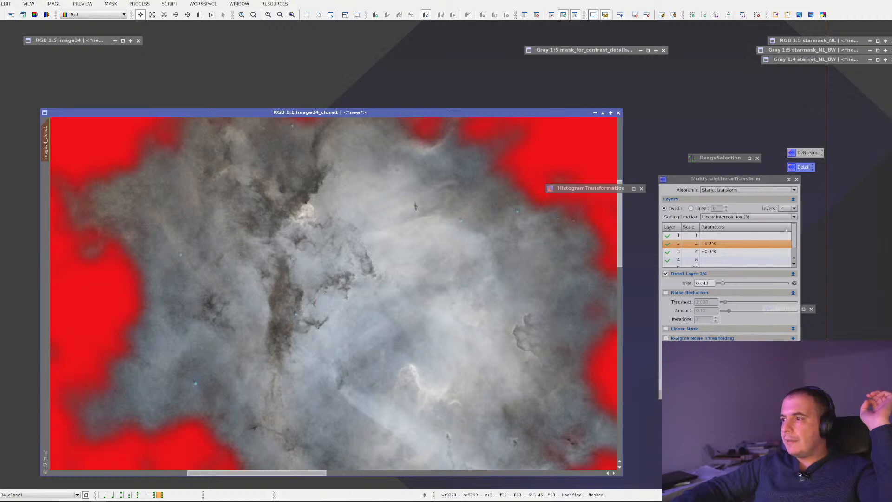
Step: Reload the saved Detail settings, apply them to the masked Image34_clone1 and check the sharpening around the bright core
double_click(801, 168)
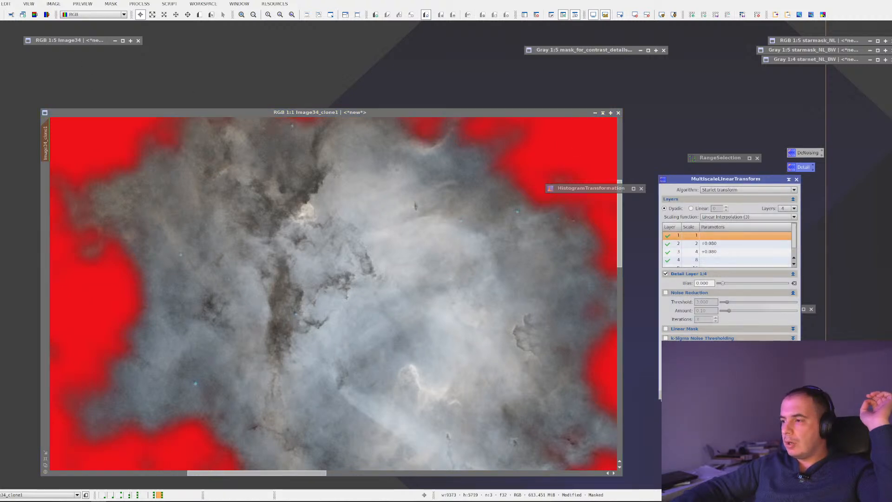
left_click_drag(665, 394, 498, 338)
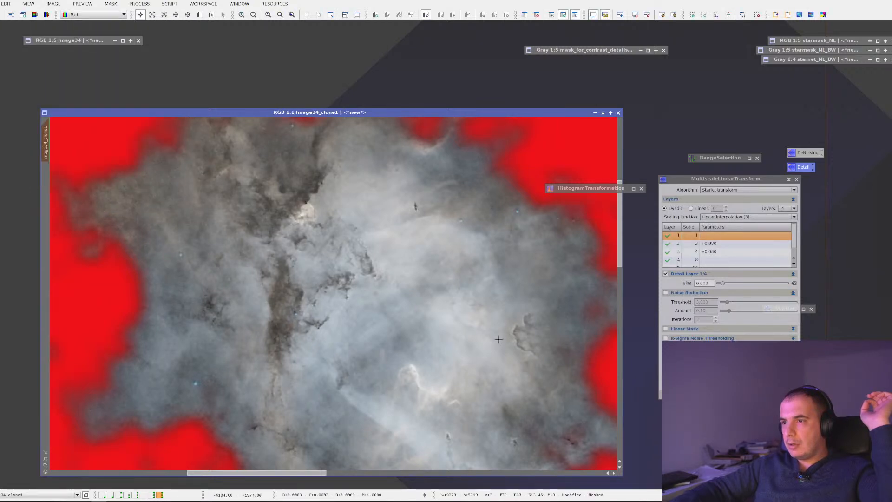
scroll(498, 339, "up", 1)
left_click_drag(496, 453, 352, 259)
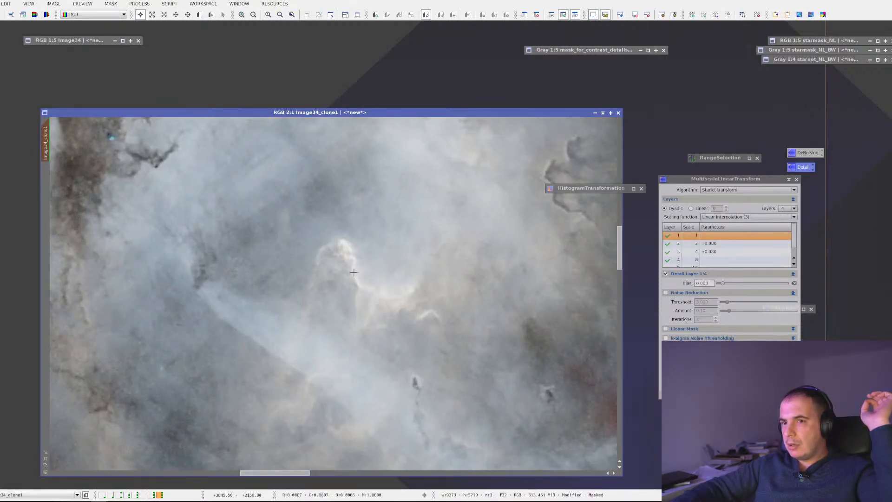
left_click_drag(276, 218, 426, 375)
scroll(241, 215, "down", 1)
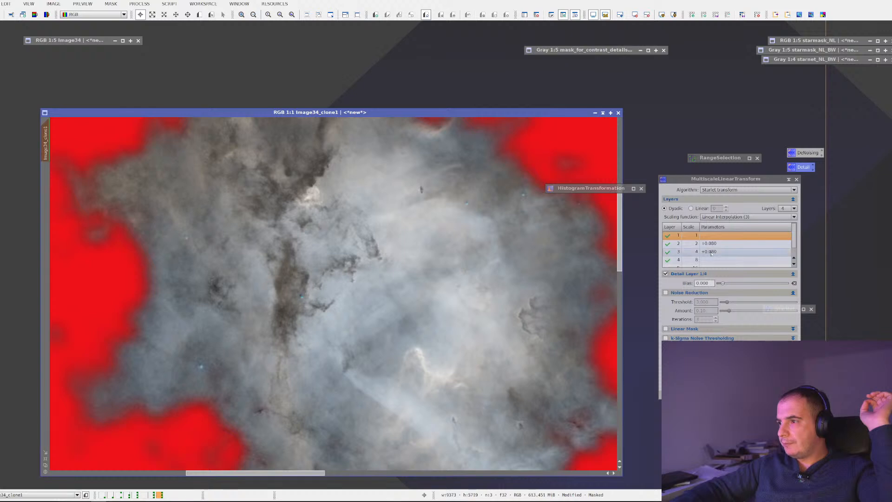
Step: Set the bias of layers 2 and 3 to 0.060 and apply the detail enhancement to the masked Image34_clone1
left_click(725, 243)
left_click(703, 283)
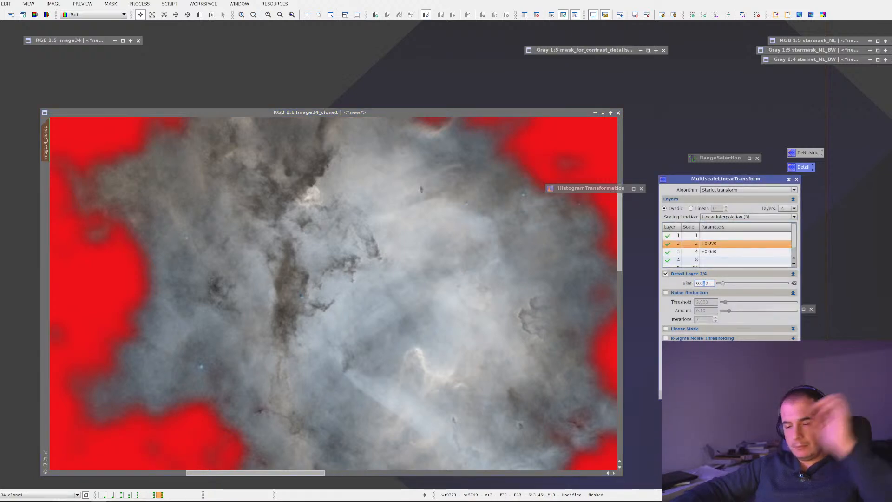
left_click(713, 251)
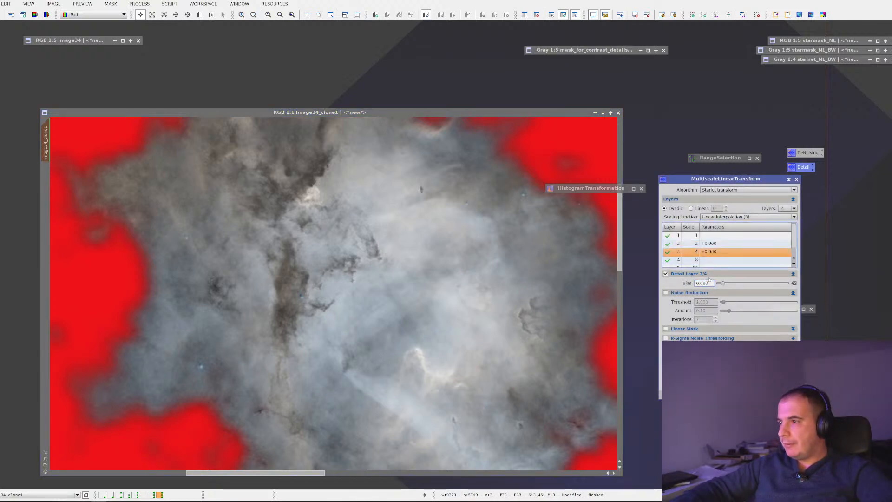
left_click(703, 283)
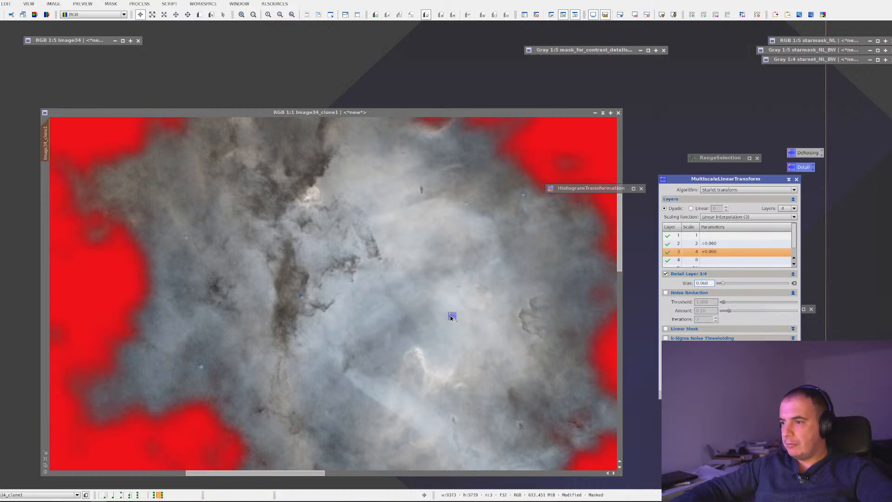
left_click_drag(450, 317, 451, 317)
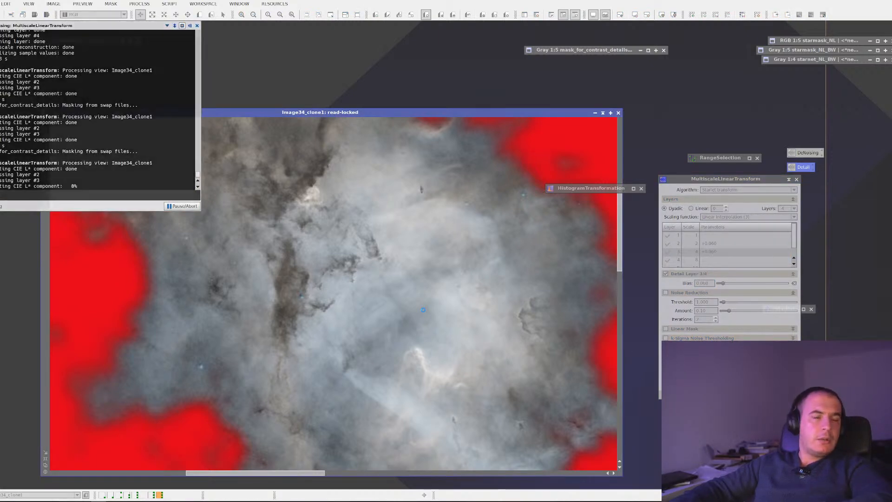
Step: Examine the effect of the 0.060-bias enhancement on the dark dust pillar, the bright core and the whole image
scroll(328, 284, "up", 2)
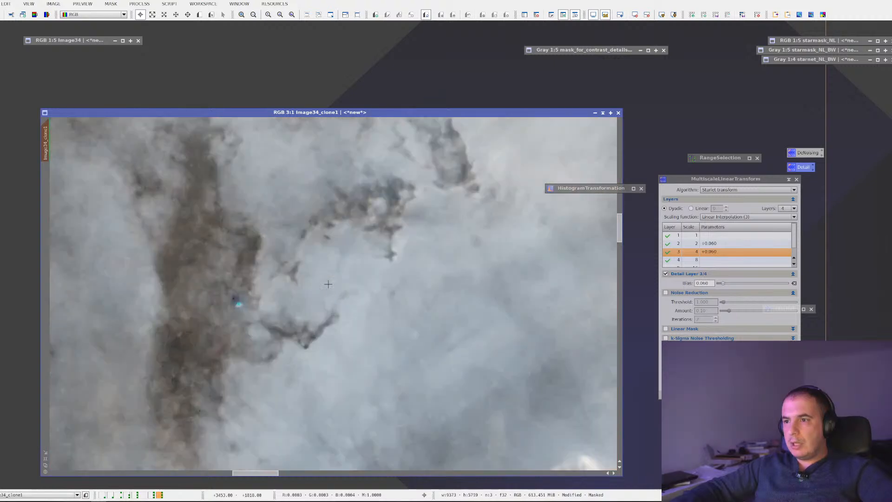
scroll(333, 301, "down", 1)
scroll(346, 329, "down", 2)
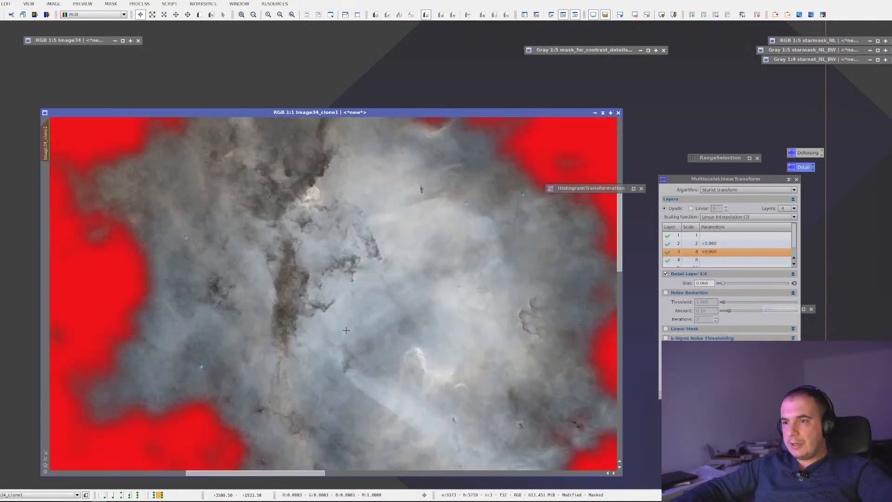
scroll(345, 335, "down", 1)
scroll(346, 336, "up", 2)
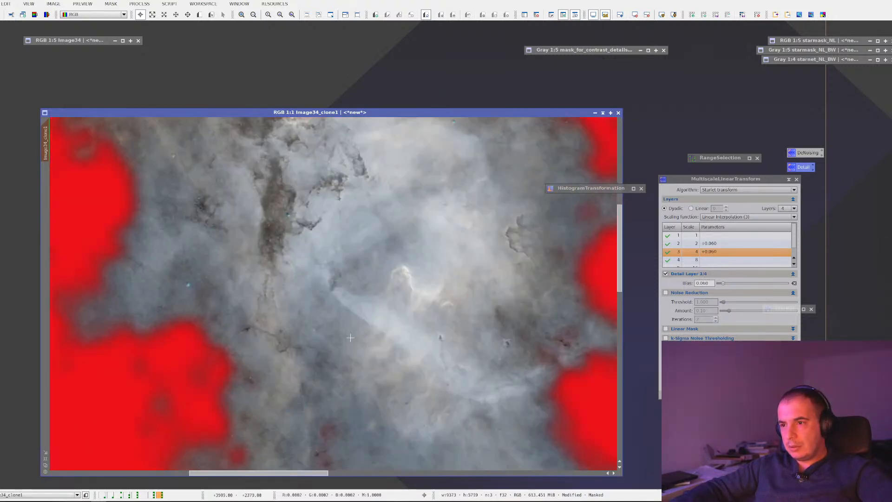
left_click_drag(454, 364, 424, 332)
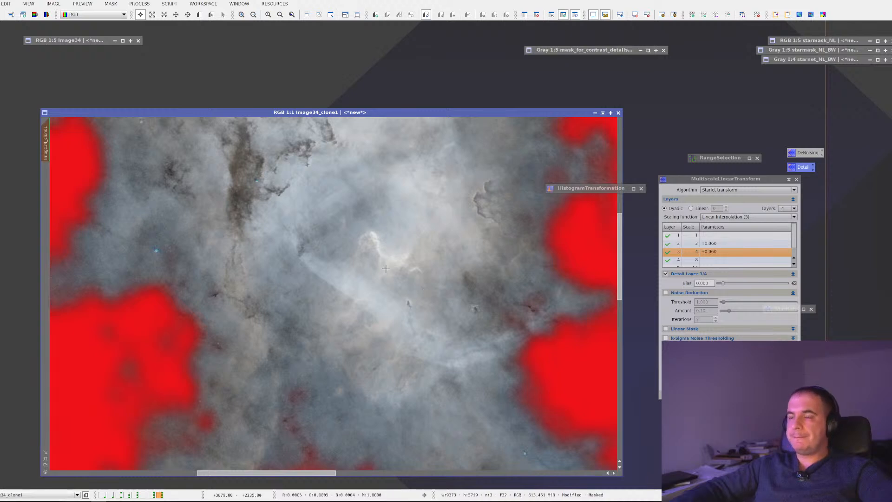
scroll(386, 269, "down", 3)
Step: Hide the mask overlay, remove the mask from Image34_clone1 and view the nebula up close
key("ctrl+k")
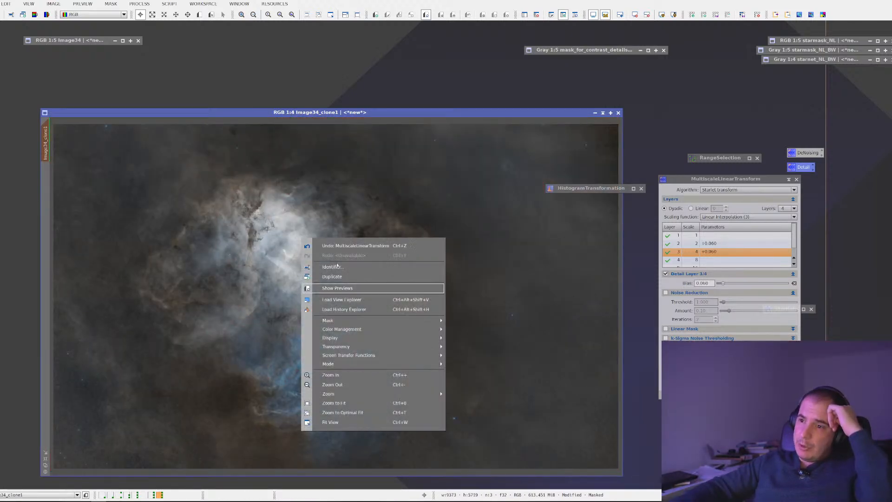
right_click(302, 237)
mouse_move(362, 321)
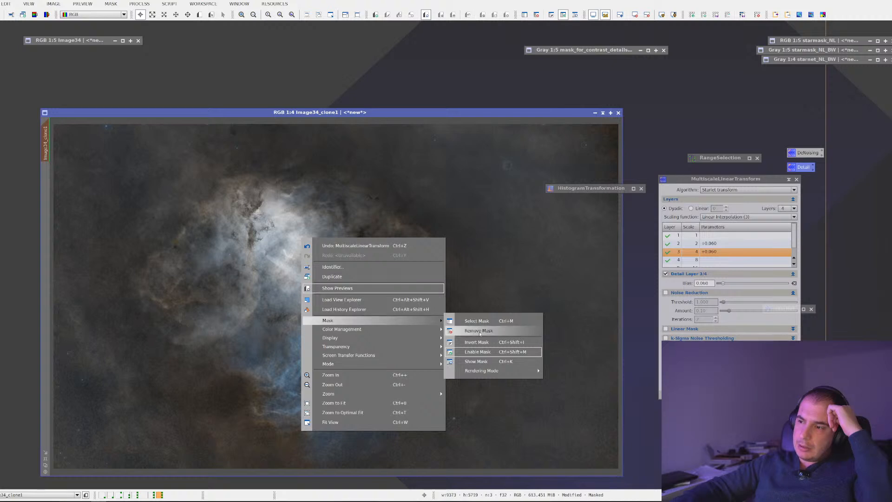
left_click(480, 332)
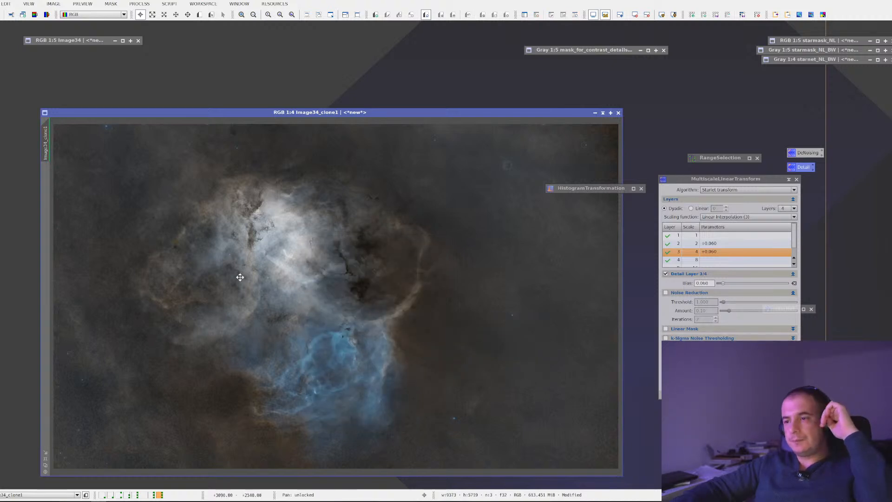
scroll(332, 264, "up", 3)
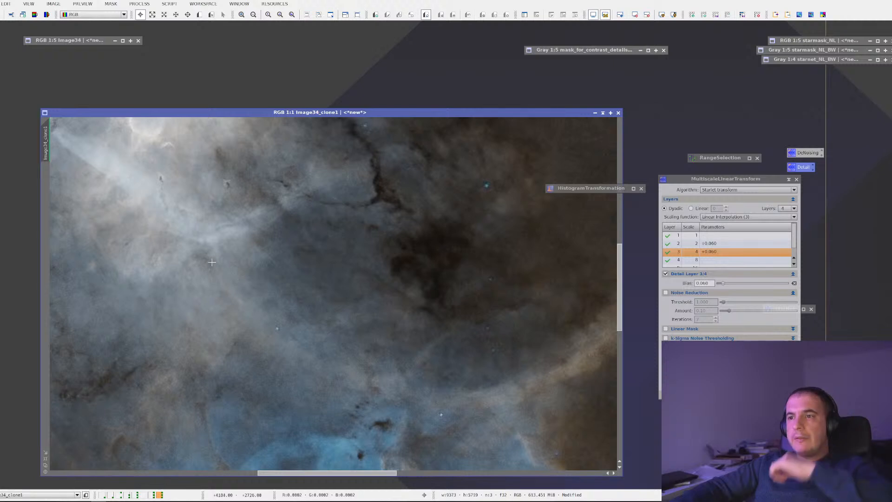
Step: Examine the unmasked Image34_clone1 up close around the dark dust lanes, the bright core and the dark background, and as a whole
left_click_drag(210, 266, 258, 300)
scroll(470, 279, "up", 1)
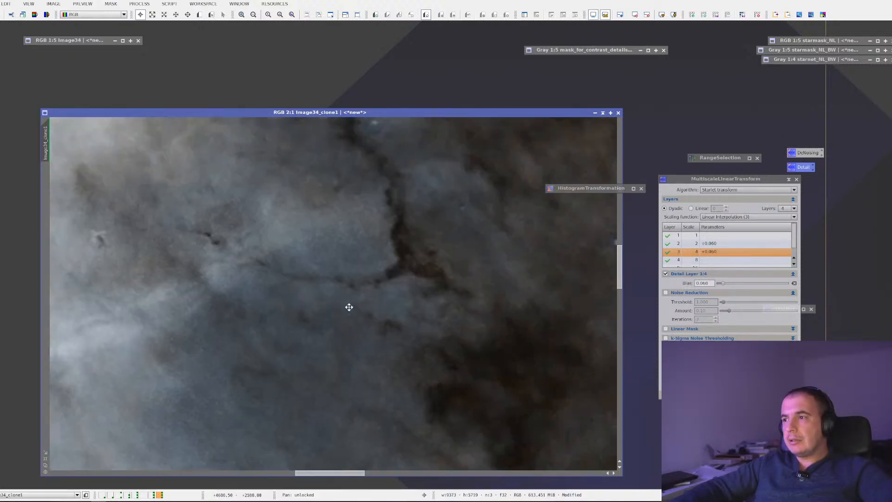
left_click_drag(275, 287, 573, 437)
scroll(307, 272, "down", 2)
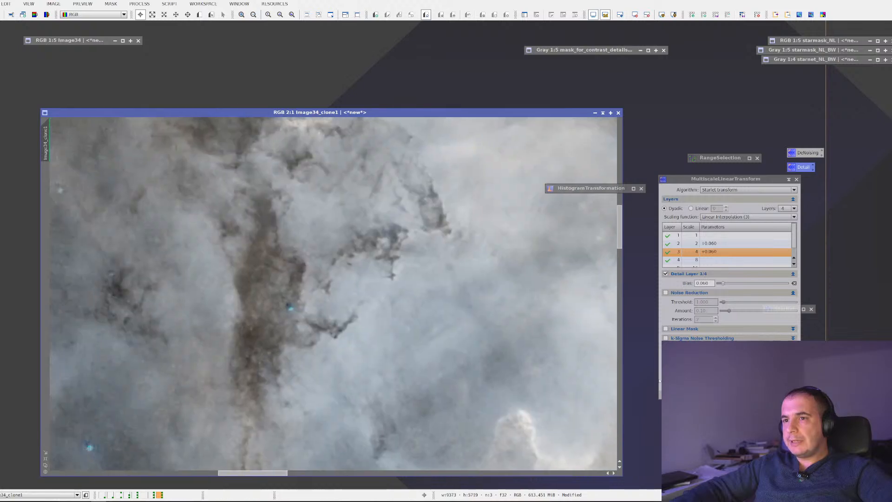
scroll(524, 352, "down", 2)
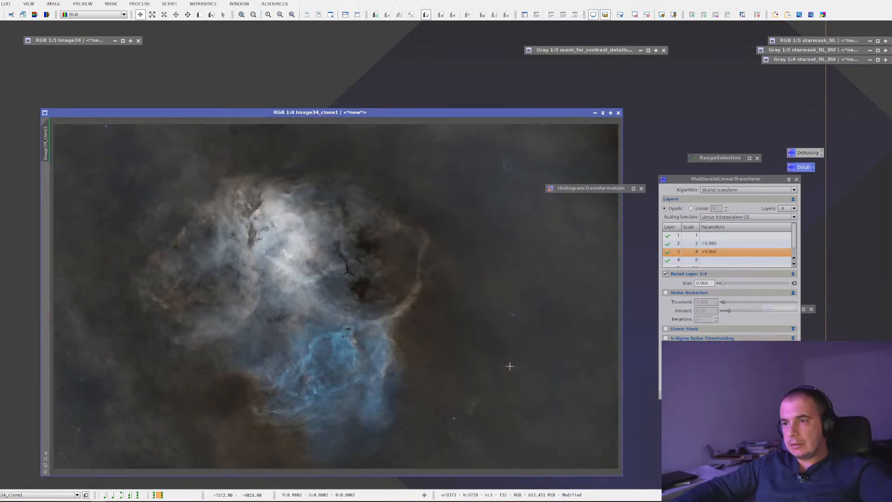
scroll(523, 304, "up", 2)
left_click_drag(568, 273, 322, 193)
left_click_drag(450, 342, 415, 276)
scroll(423, 285, "up", 1)
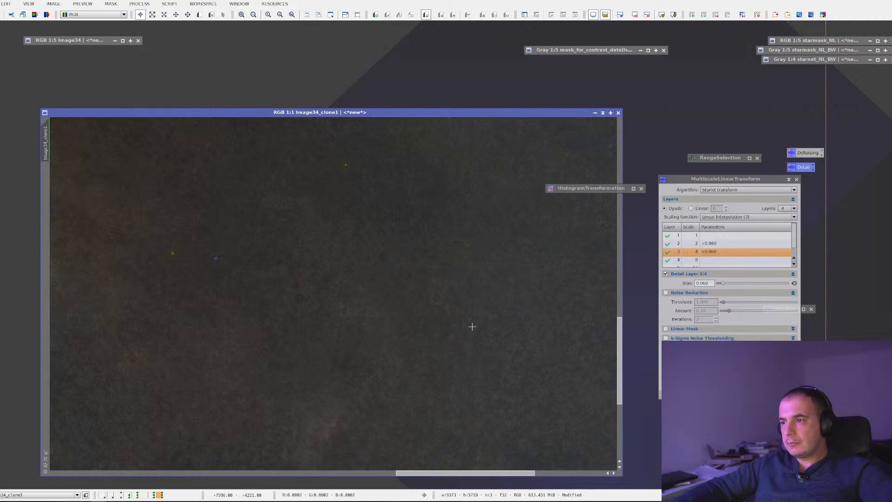
scroll(472, 327, "down", 4)
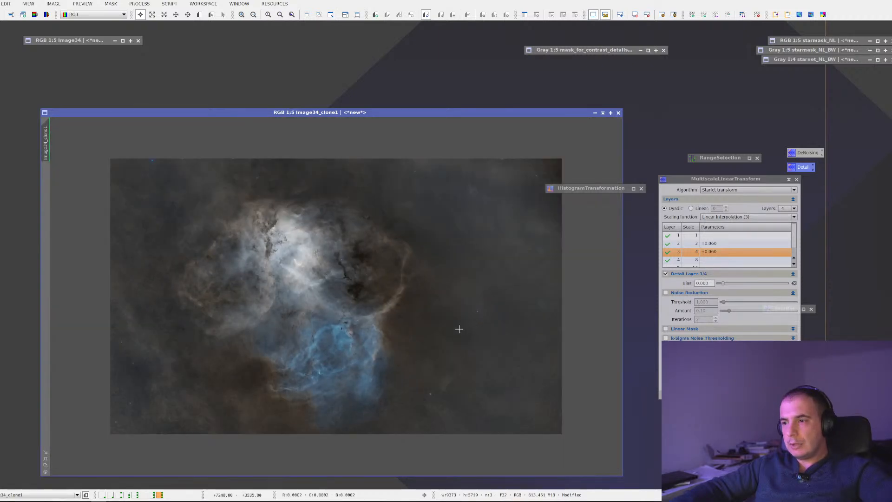
scroll(449, 330, "up", 1)
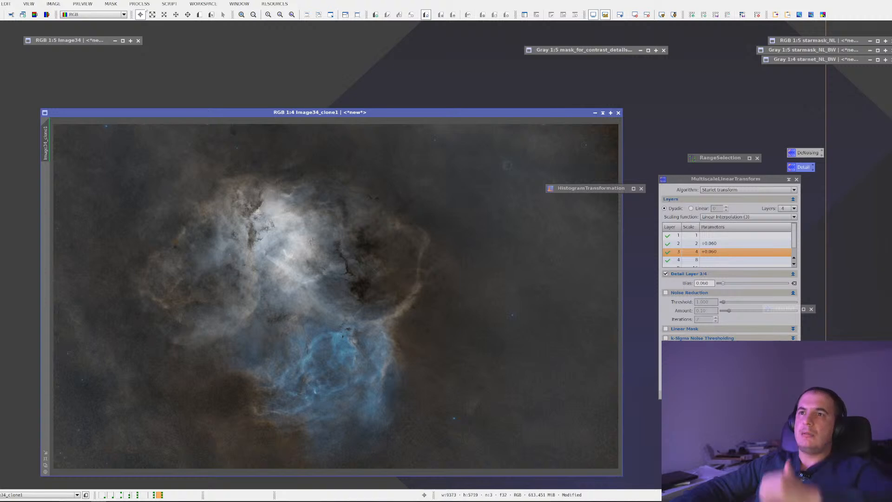
Step: Try a darkening midtone curve in CurvesTransformation with the real-time preview, resetting the curve and closing the preview
left_click(140, 3)
mouse_move(160, 15)
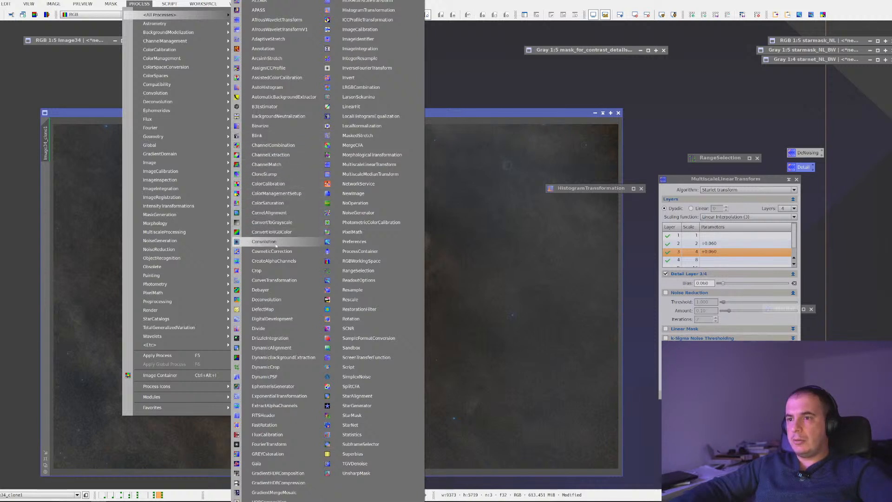
left_click(274, 279)
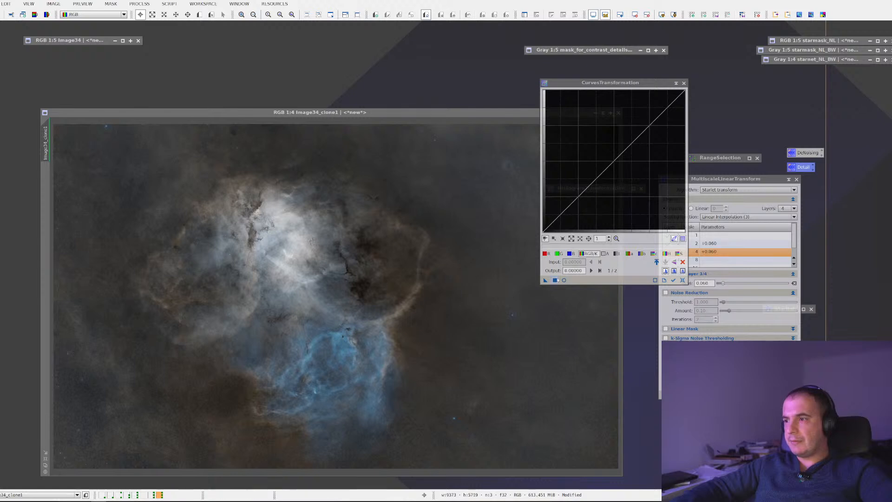
left_click(565, 280)
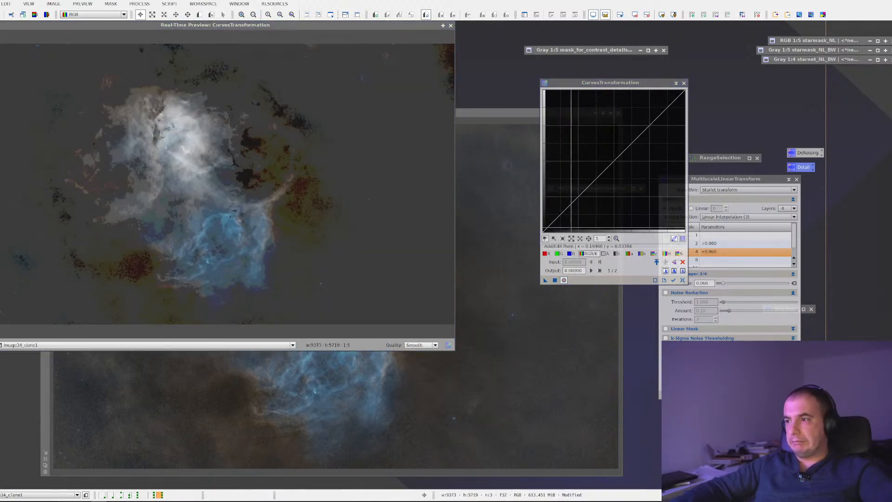
left_click_drag(643, 198, 627, 173)
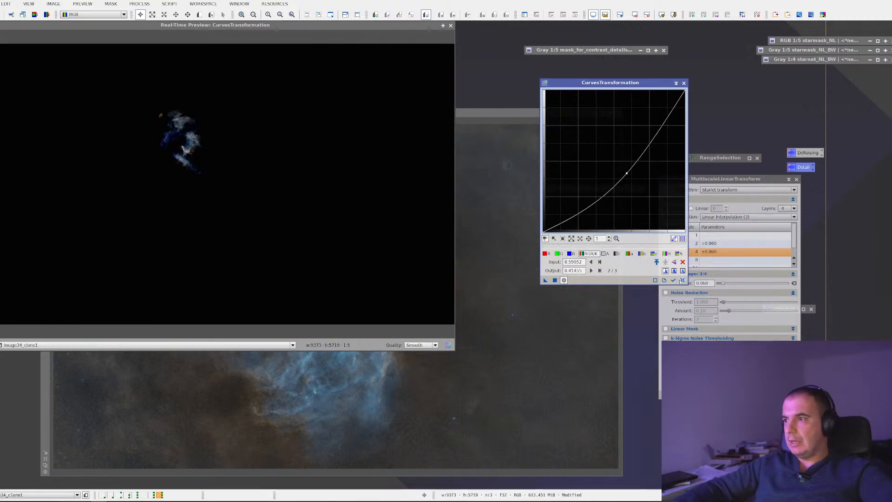
left_click(683, 279)
left_click(451, 25)
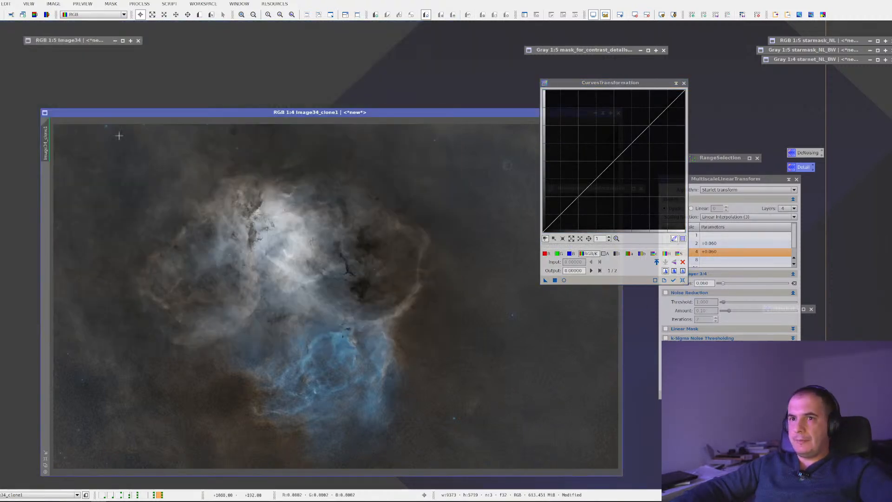
Step: Change the identifier of Image34_clone1 to SHO_L
right_click(45, 136)
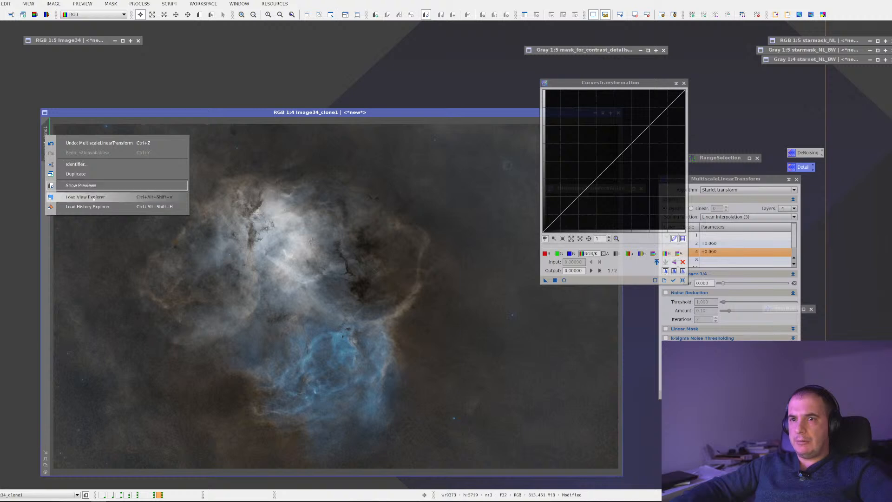
left_click(113, 164)
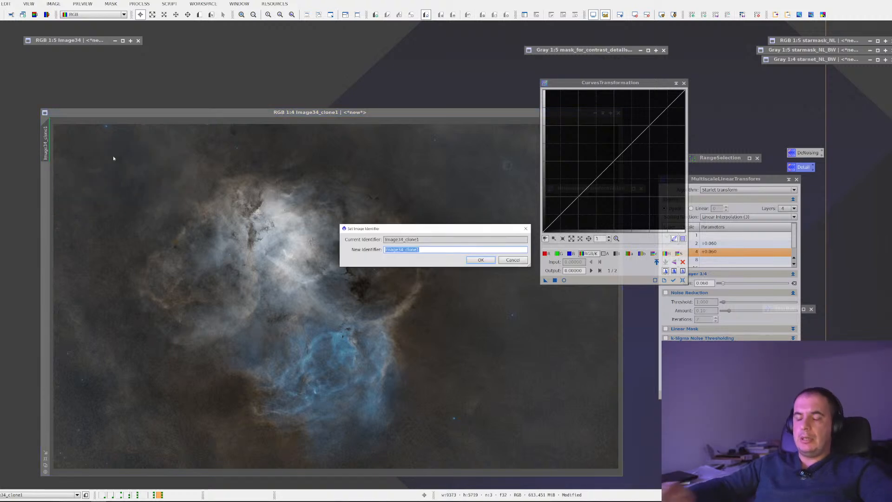
type("SHO")
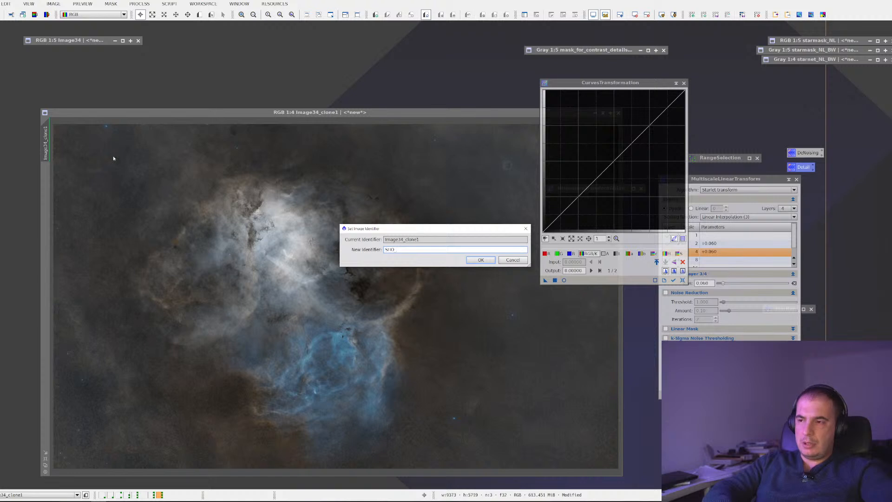
type("_L")
key("Return")
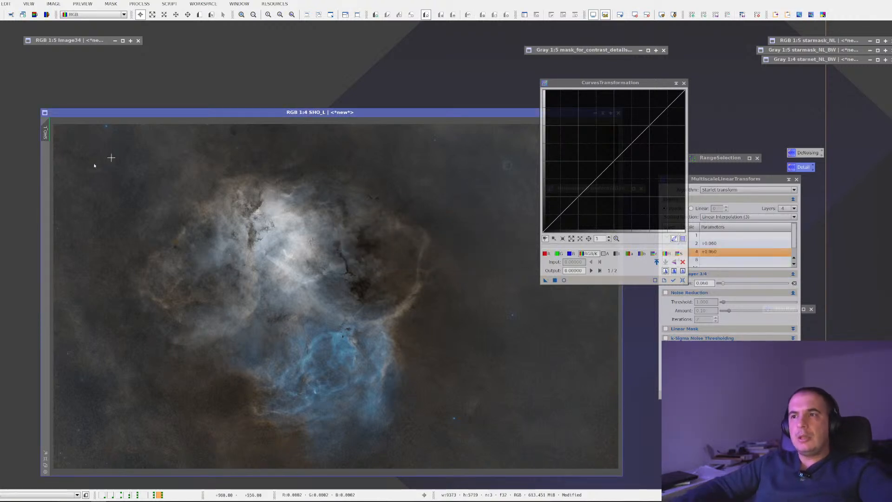
Step: Duplicate SHO_L and tidy the workspace by iconizing the original beneath Image34 and moving the clone into free space
left_click_drag(45, 133, 29, 142)
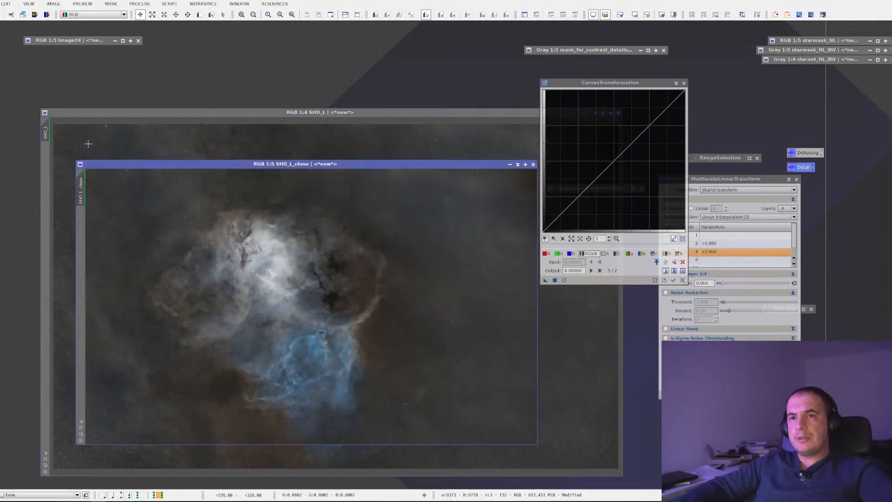
left_click_drag(508, 113, 415, 112)
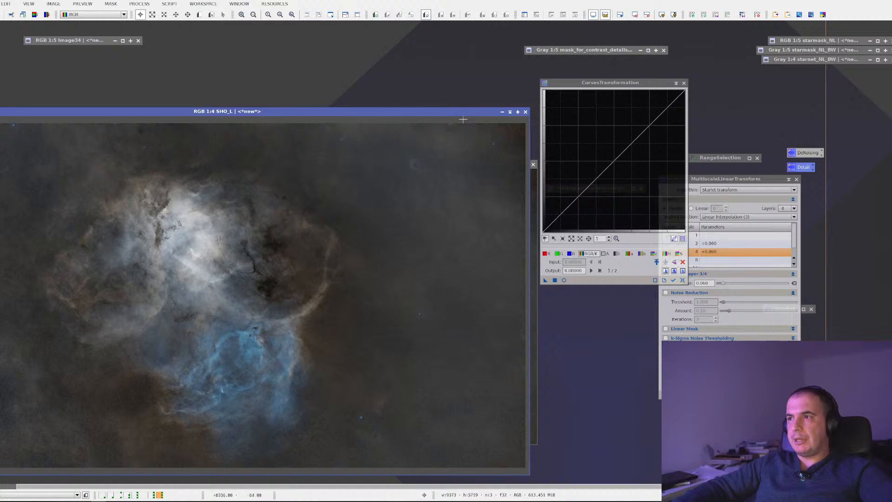
left_click(510, 112)
left_click_drag(225, 293, 60, 45)
left_click_drag(211, 165, 174, 94)
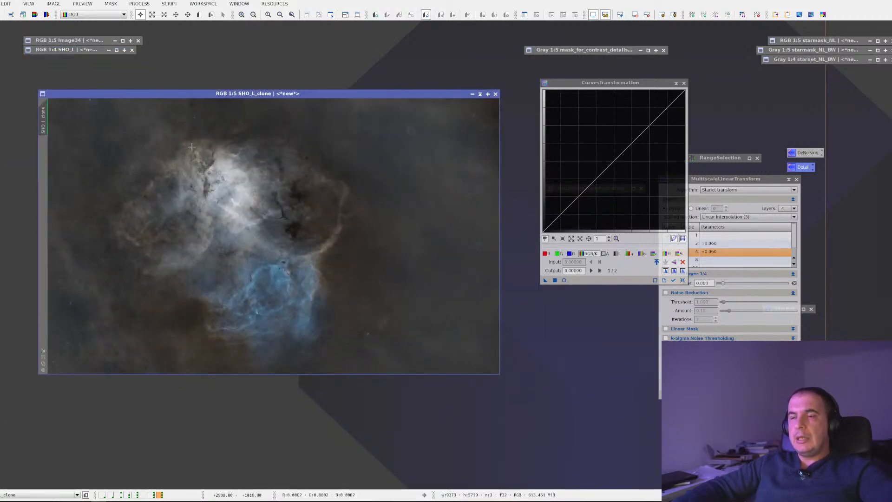
Step: Open ScreenTransferFunction for SHO_L_clone, disable its current screen stretch and compute a new auto-stretch with linked RGB channels
left_click(140, 4)
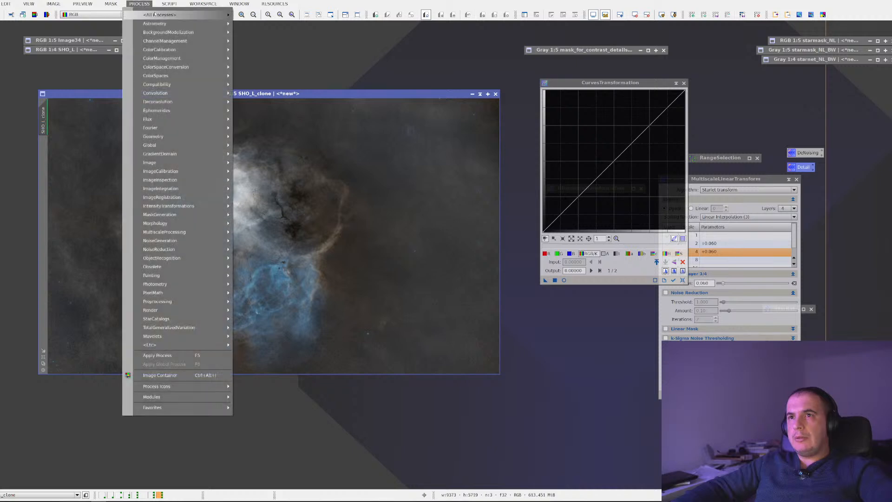
left_click(360, 358)
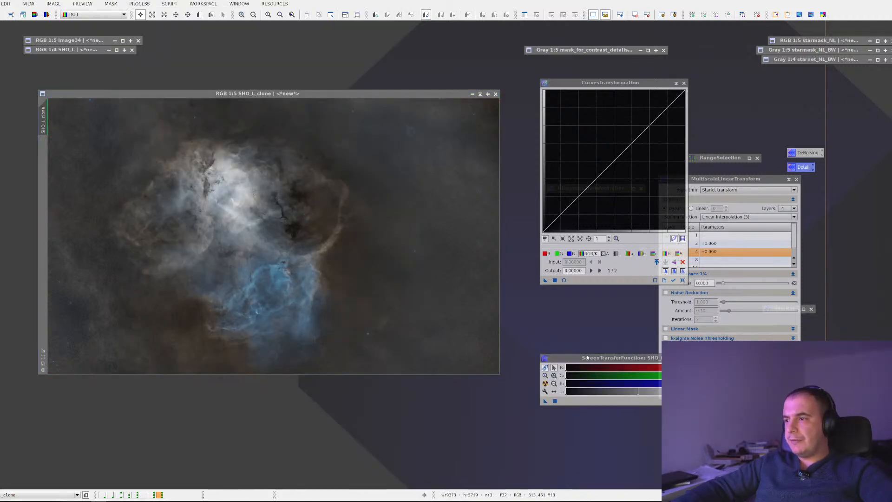
left_click_drag(588, 358, 573, 328)
left_click(484, 157)
left_click(594, 15)
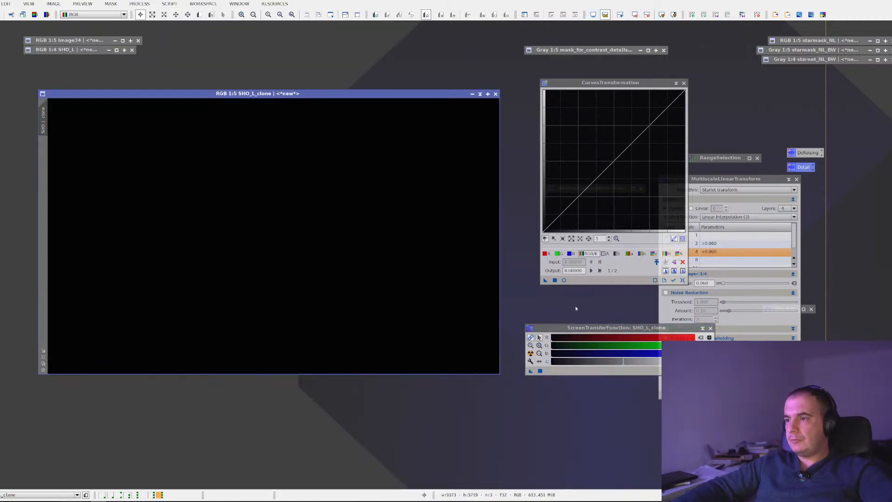
left_click(531, 353)
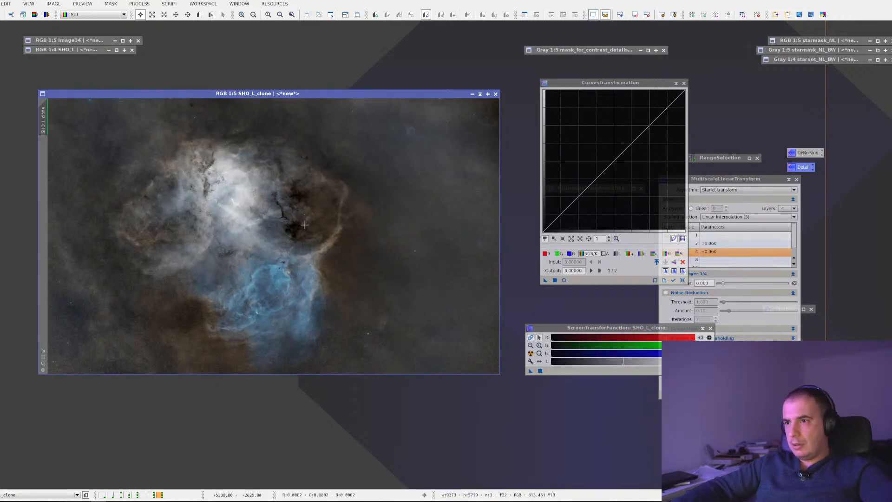
Step: Try to transfer the ScreenTransferFunction settings of SHO_L_clone to CurvesTransformation
left_click_drag(531, 370, 588, 282)
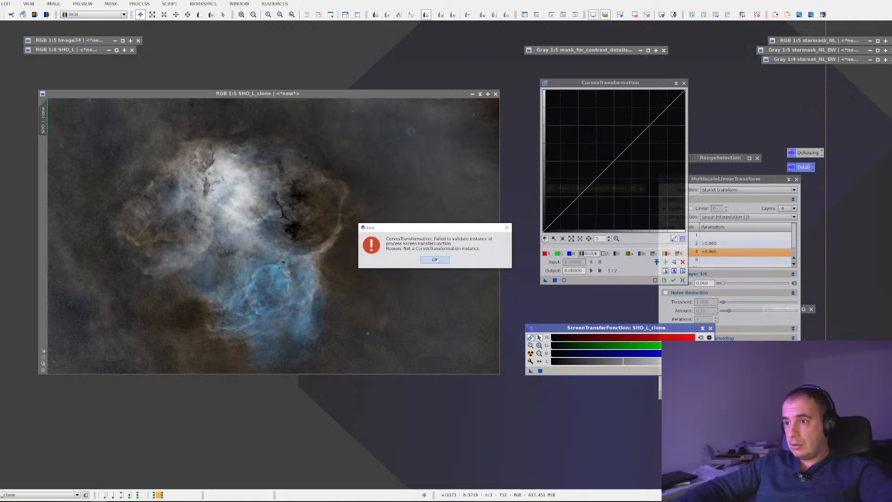
left_click(436, 260)
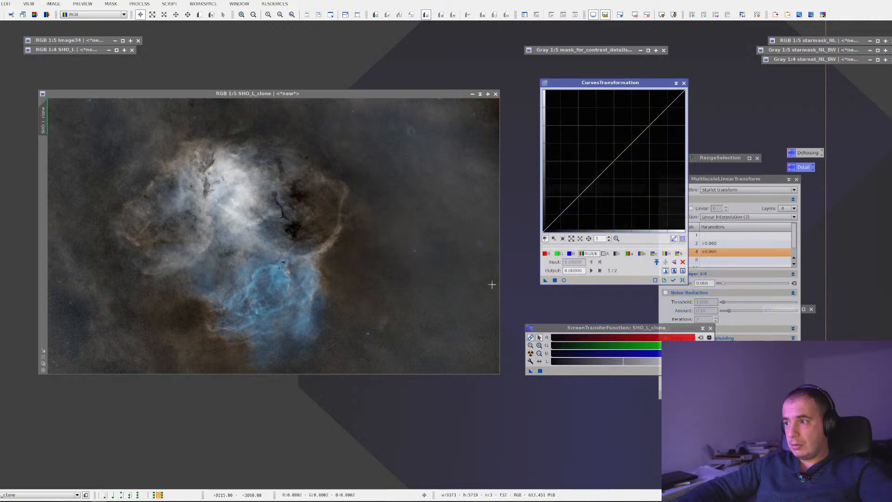
left_click(380, 275)
left_click_drag(531, 370, 579, 282)
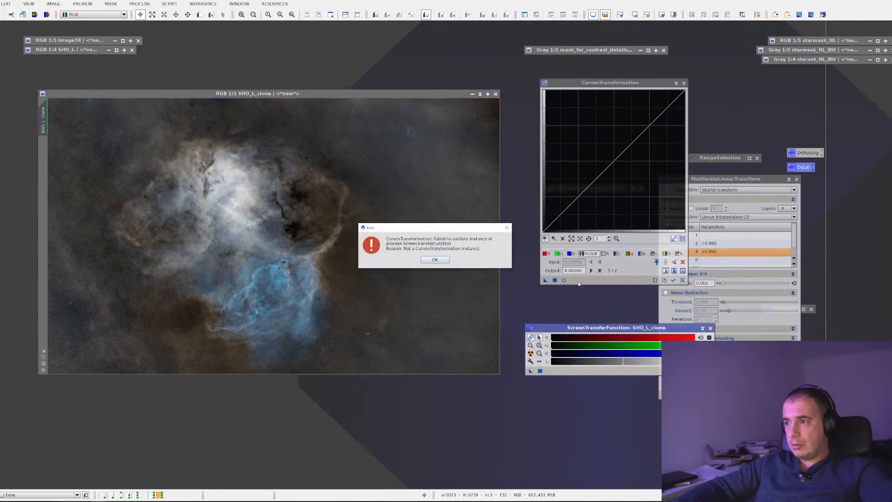
left_click(508, 228)
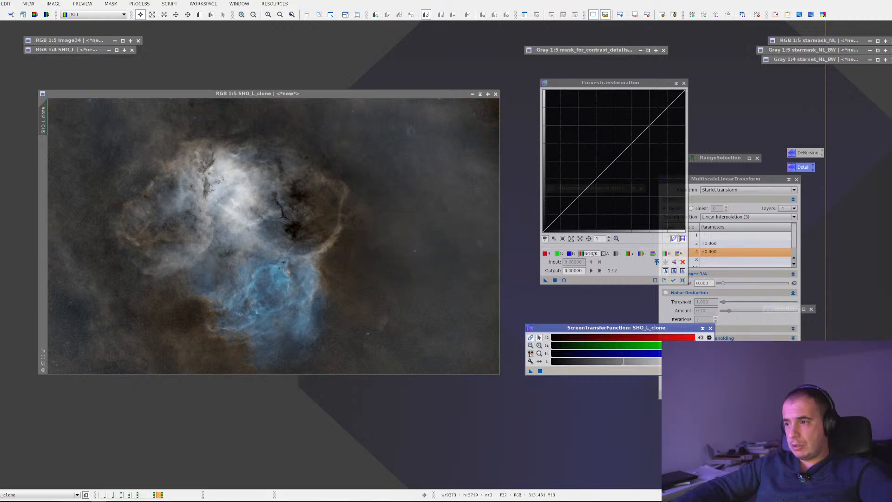
Step: Recompute the auto-stretch of SHO_L_clone with unlinked RGB channels and check the nebula up close
left_click(531, 354)
left_click(530, 354)
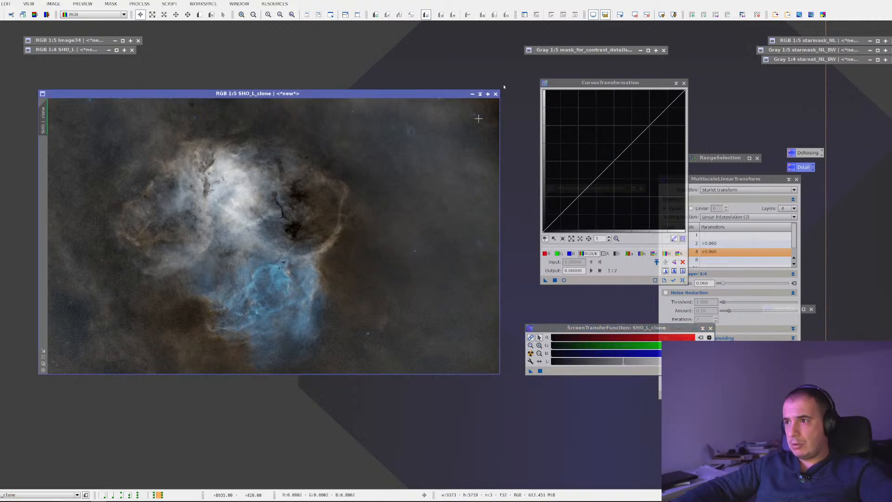
left_click(595, 16)
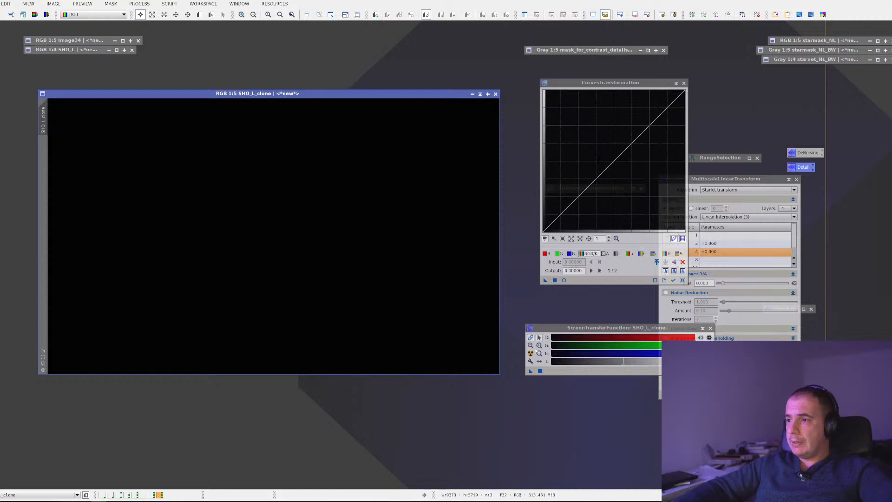
left_click(530, 354)
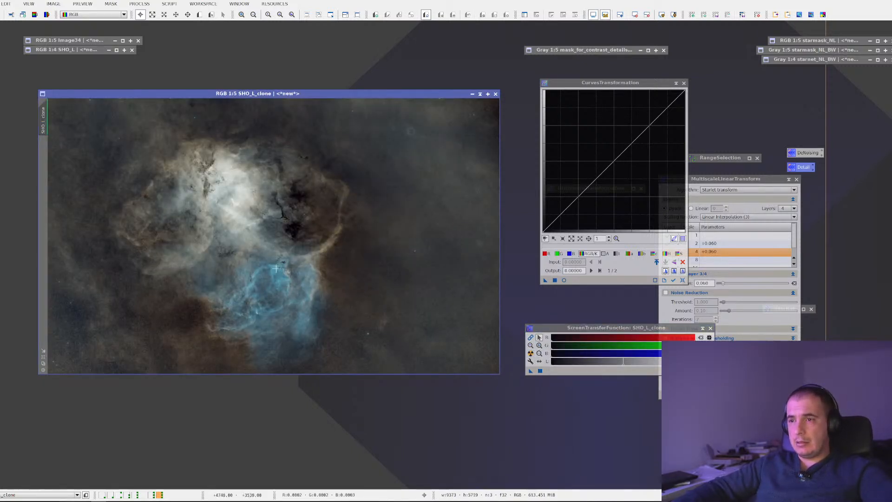
scroll(338, 292, "up", 2)
scroll(338, 292, "down", 2)
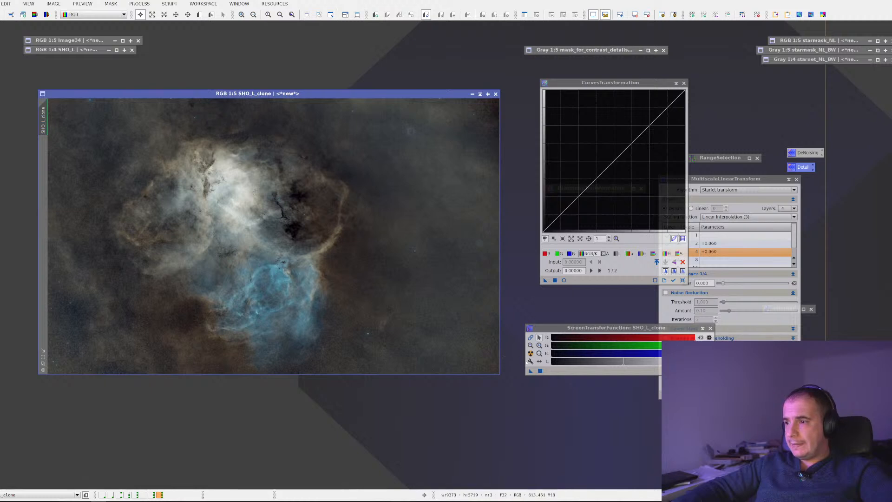
Step: Open HistogramTransformation and reset it to its default settings
left_click_drag(531, 372, 580, 277)
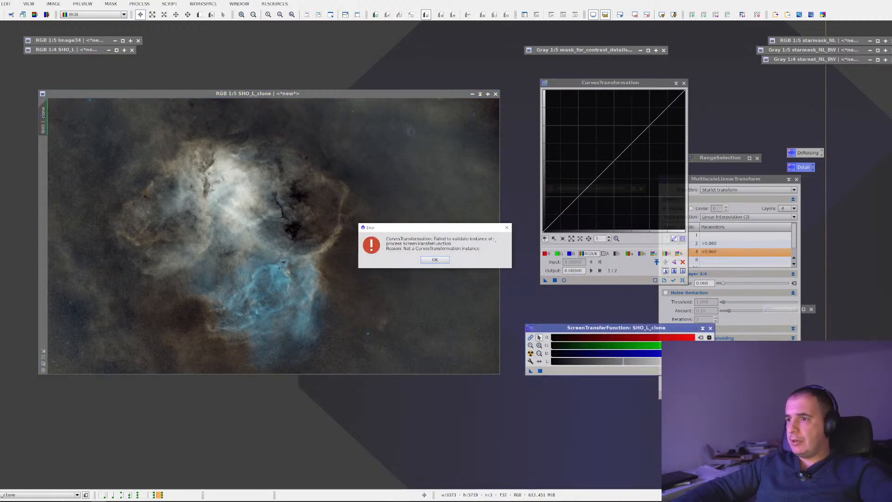
key("Return")
left_click(140, 4)
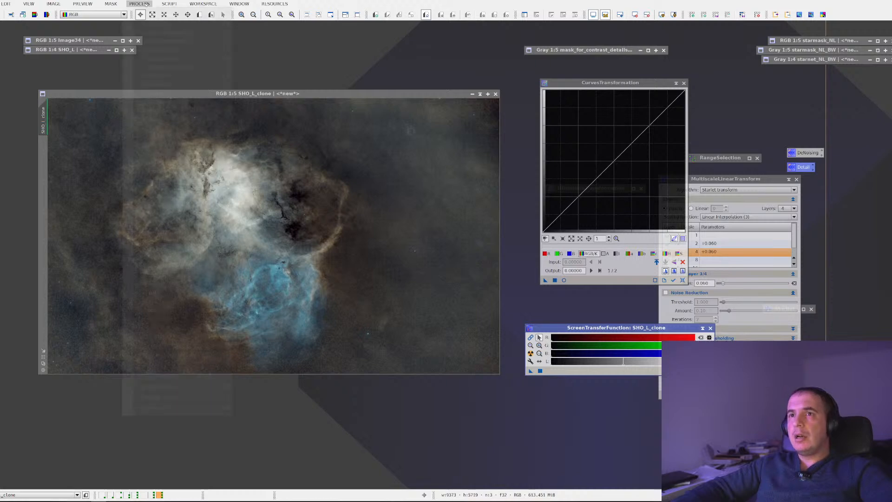
mouse_move(167, 15)
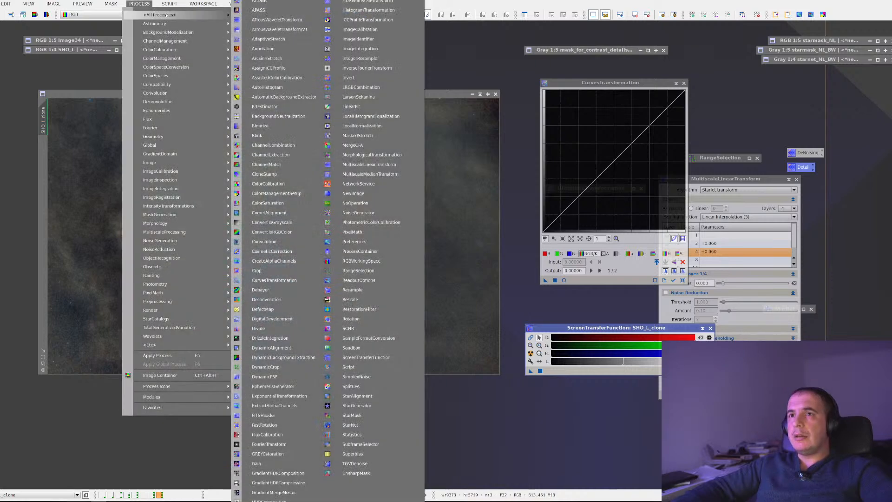
left_click(372, 10)
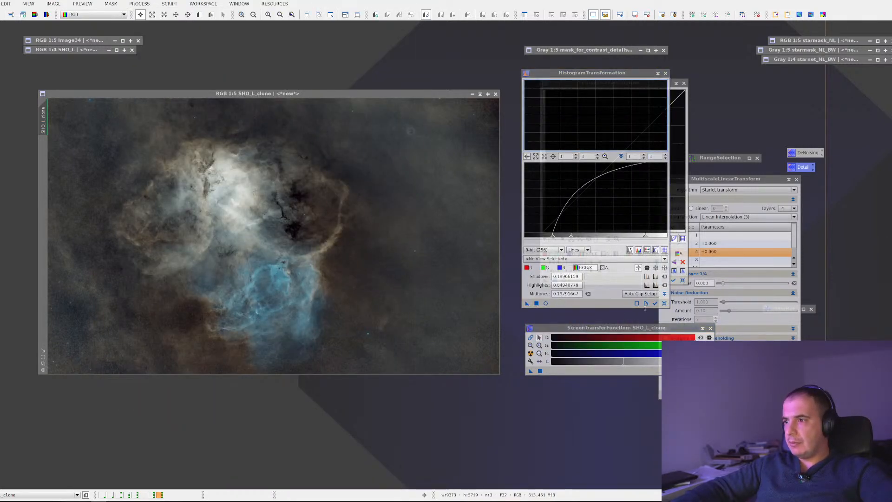
left_click(664, 303)
Step: Try to transfer the ScreenTransferFunction settings to HistogramTransformation and preview them on SHO_L_clone with its screen stretch disabled
left_click(531, 372)
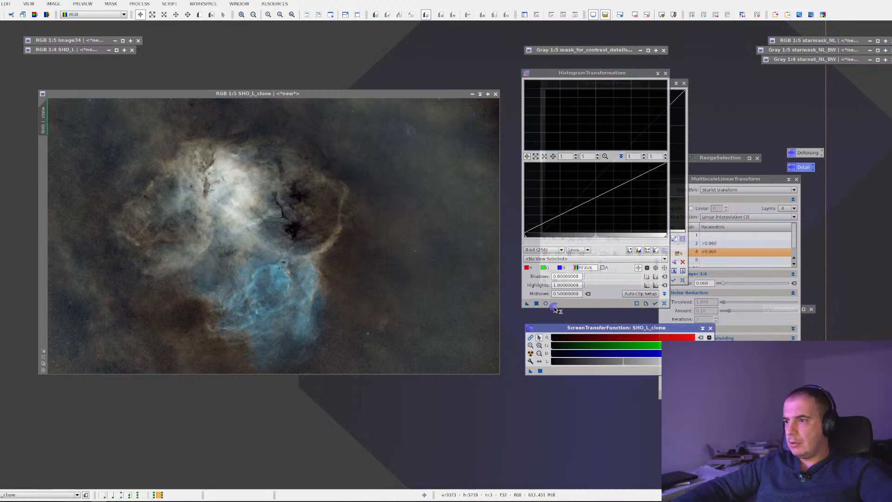
left_click(363, 269)
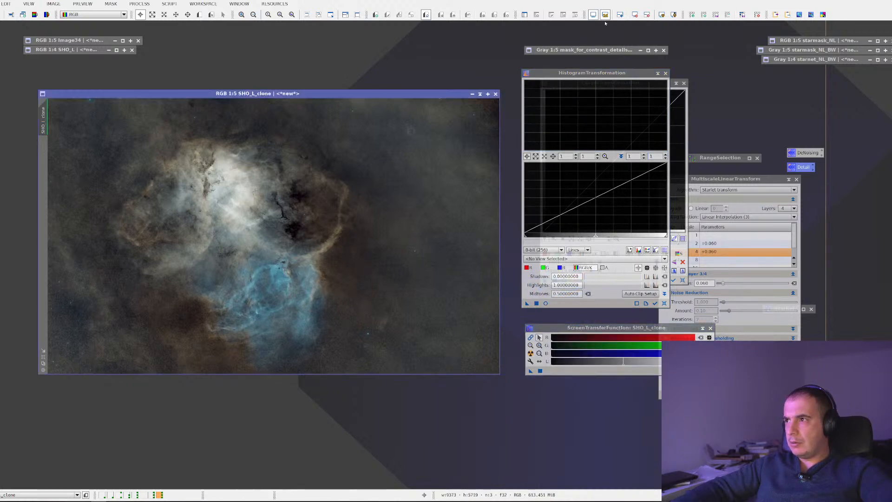
left_click(593, 14)
left_click(546, 302)
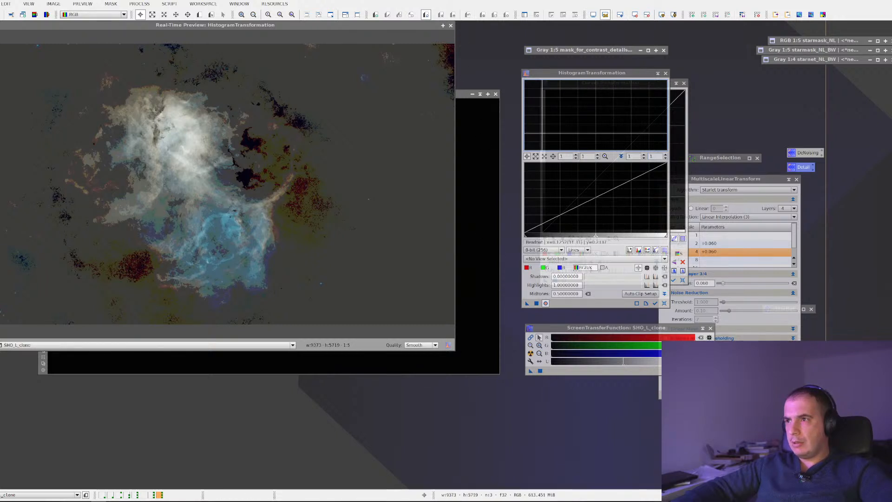
left_click_drag(530, 371, 565, 305)
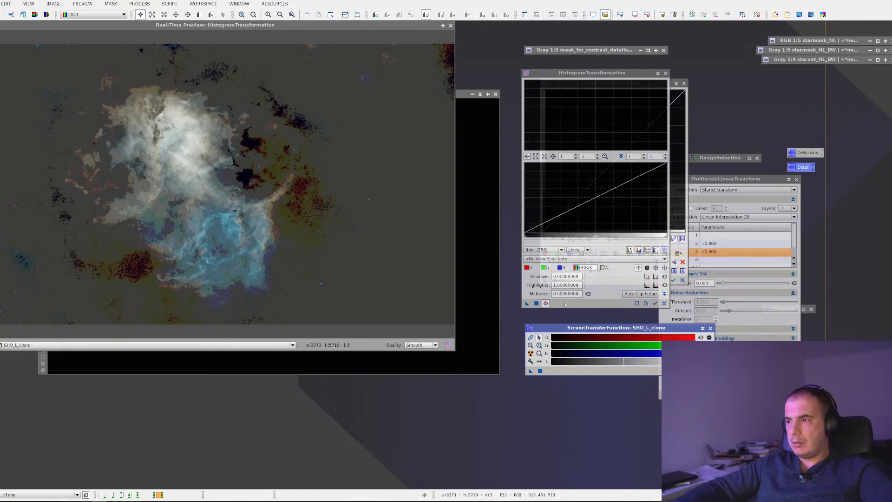
left_click(451, 26)
left_click(665, 304)
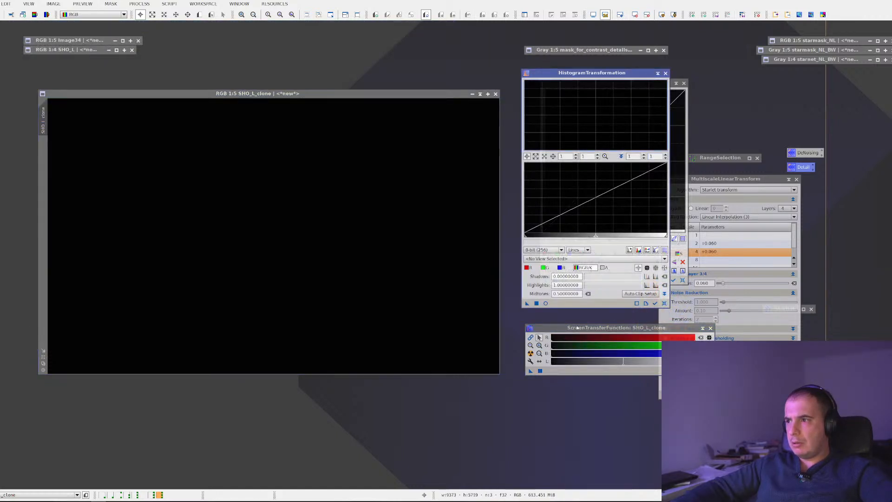
Step: Recompute the auto-stretch of SHO_L_clone, apply it permanently through HistogramTransformation and check the nebula with the screen stretch off
left_click(531, 353)
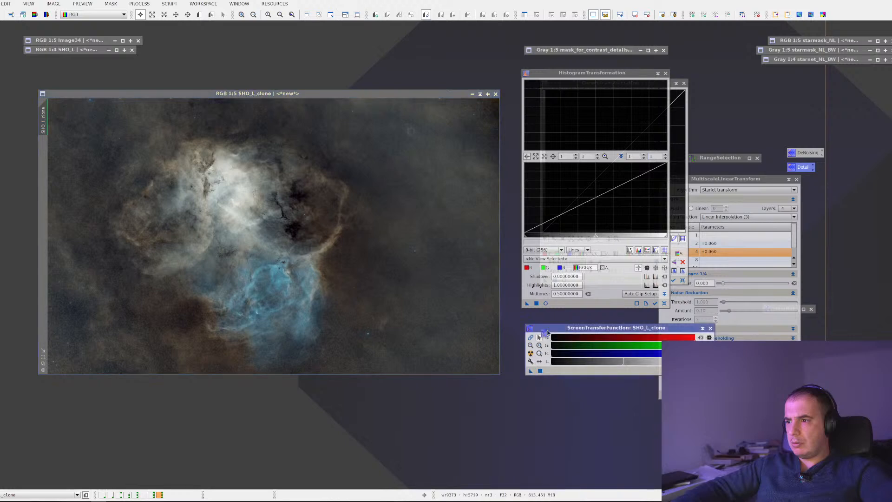
left_click_drag(566, 304, 409, 279)
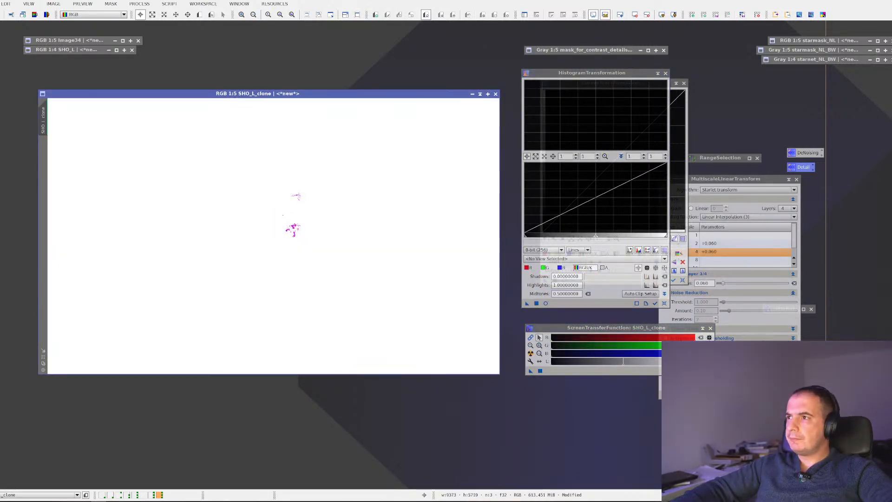
scroll(194, 180, "up", 2)
scroll(195, 180, "up", 1)
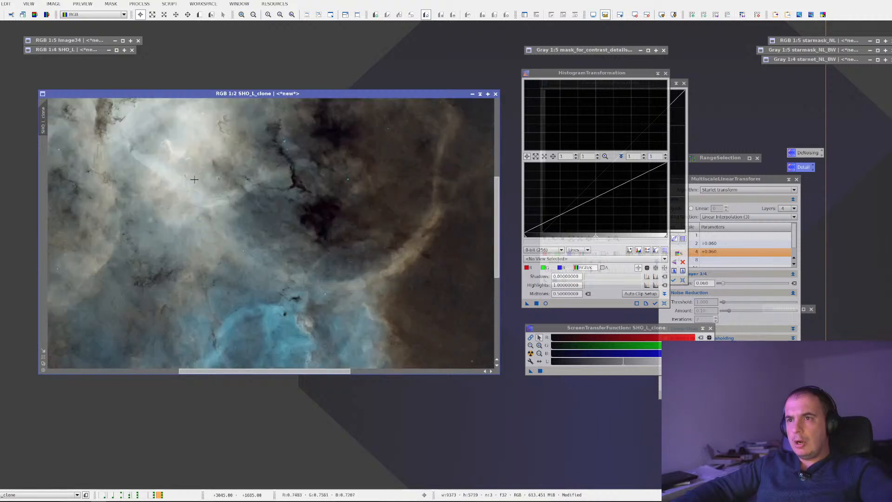
scroll(194, 179, "up", 1)
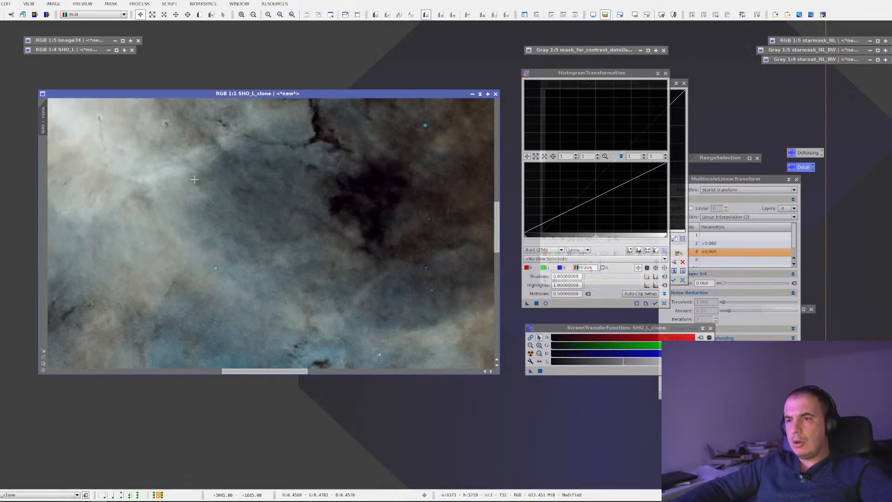
scroll(194, 180, "down", 5)
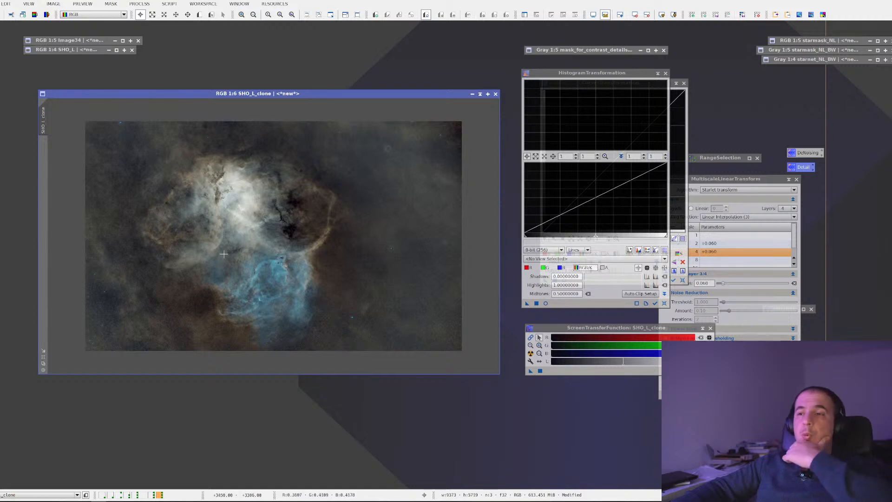
scroll(224, 254, "up", 1)
left_click_drag(330, 92, 392, 90)
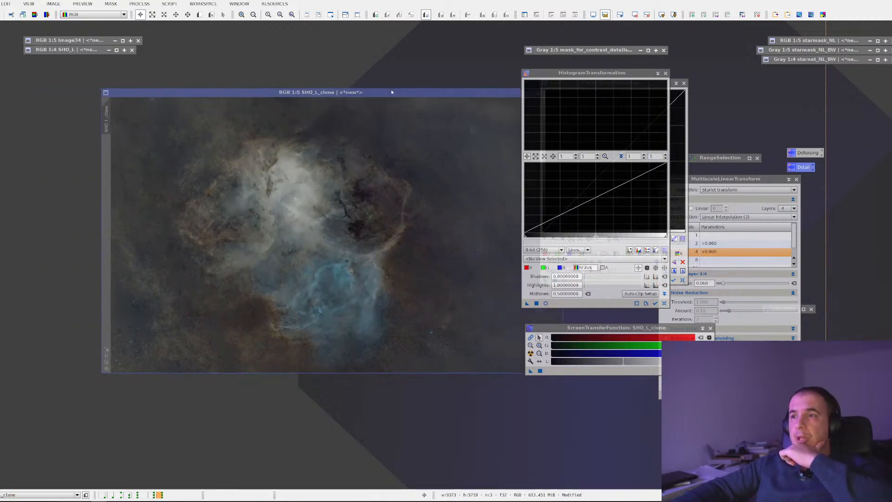
scroll(285, 231, "down", 1)
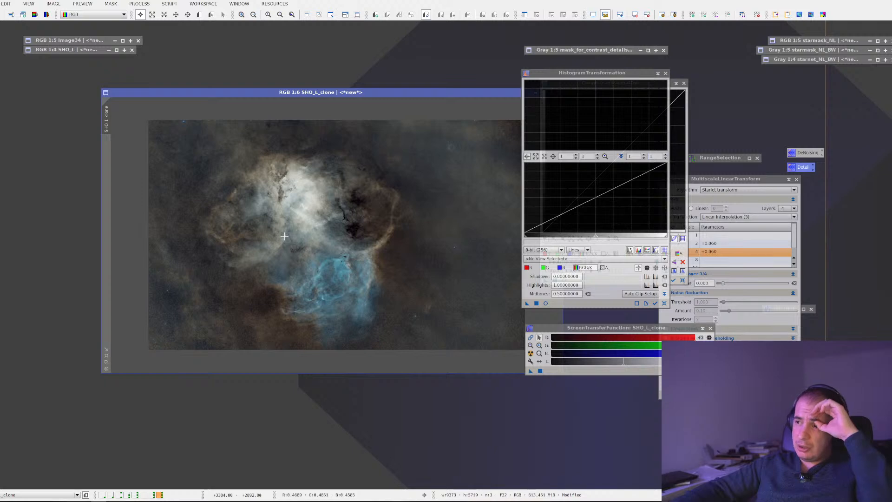
Step: Darken SHO_L_clone with HistogramTransformation by raising the midtones to about 0.65 under a real-time preview
left_click(664, 304)
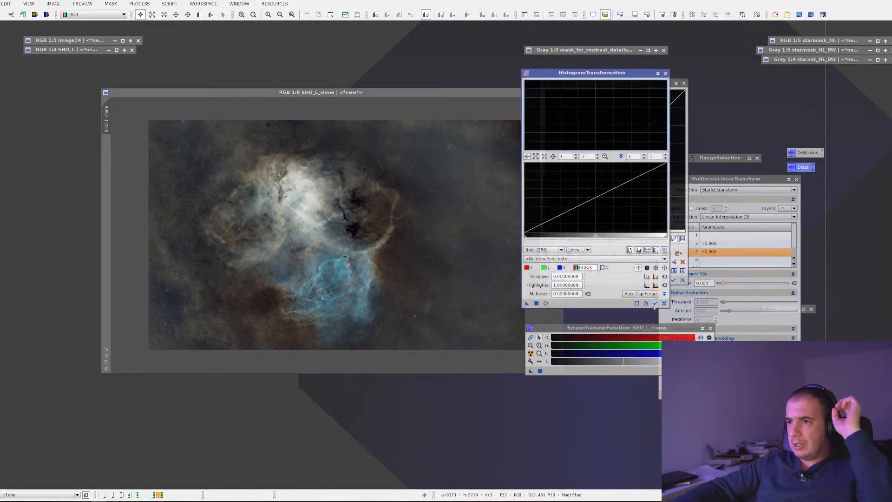
left_click(546, 303)
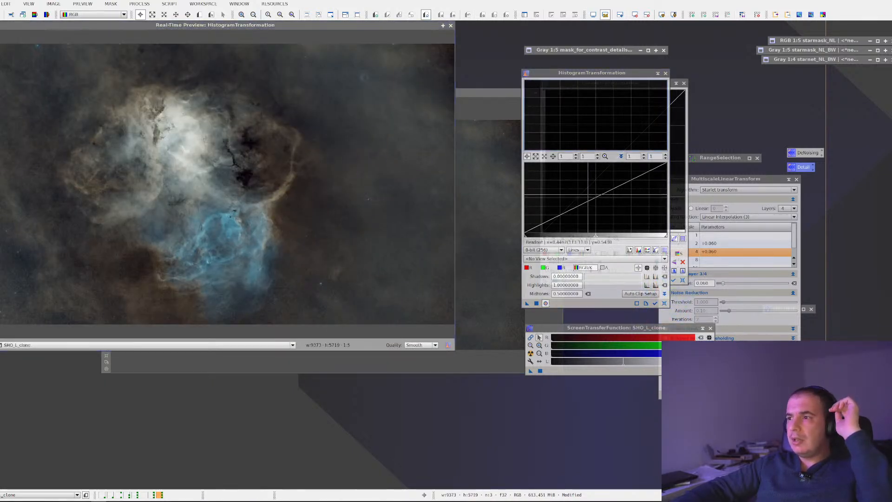
left_click_drag(601, 236, 619, 234)
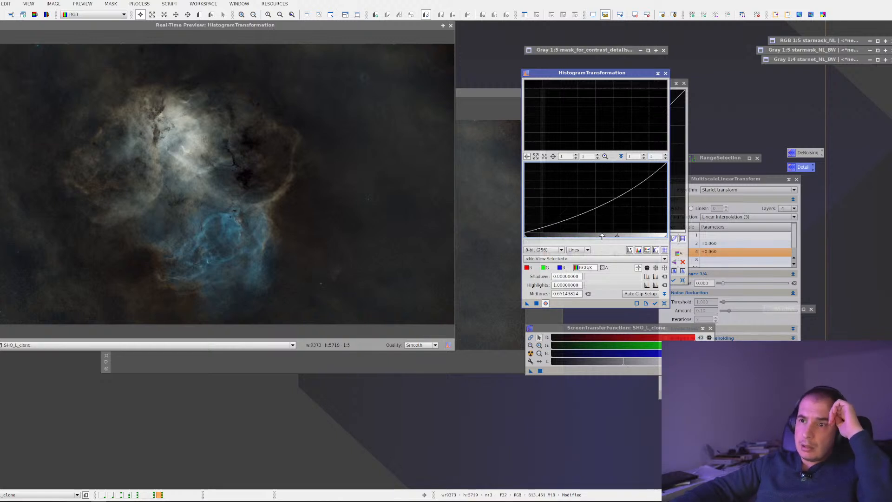
left_click_drag(617, 238, 621, 238)
left_click(537, 304)
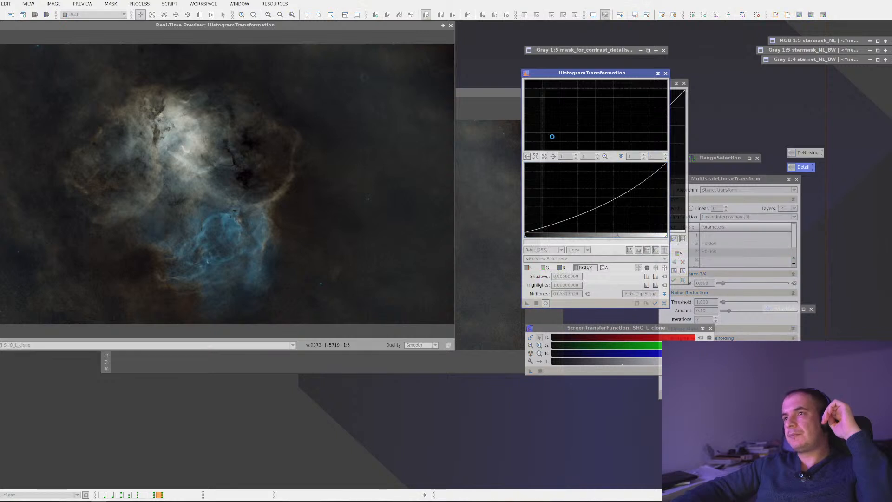
left_click(665, 73)
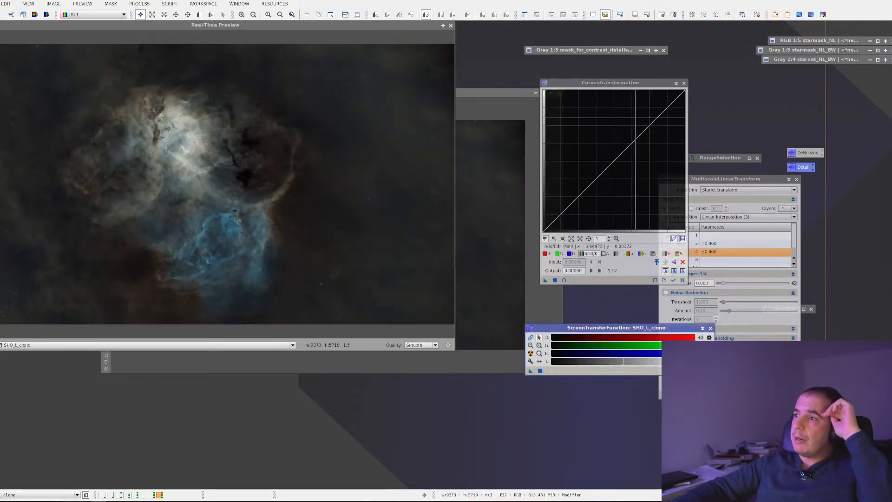
left_click(451, 26)
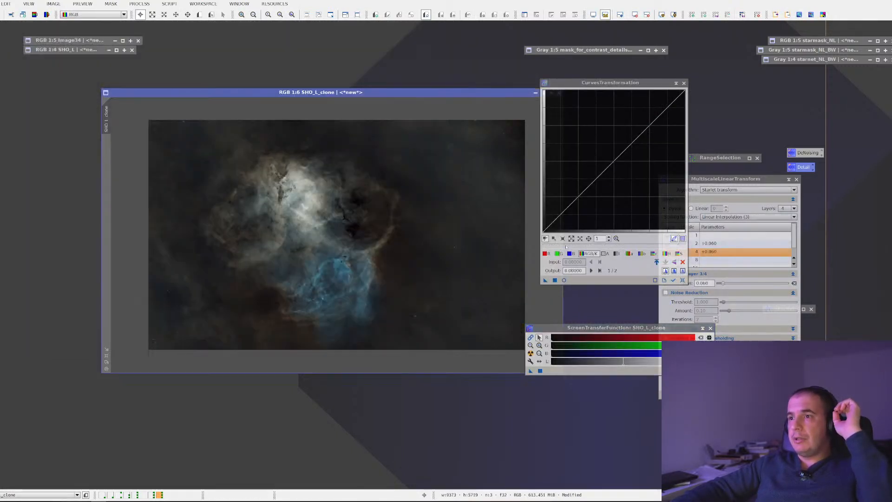
Step: Preview CurvesTransformation in an enlarged window and shape the RGB/K curve with anchors near 0.38 and 0.75 and highlights lifted from 0.80 to 0.88
left_click(564, 280)
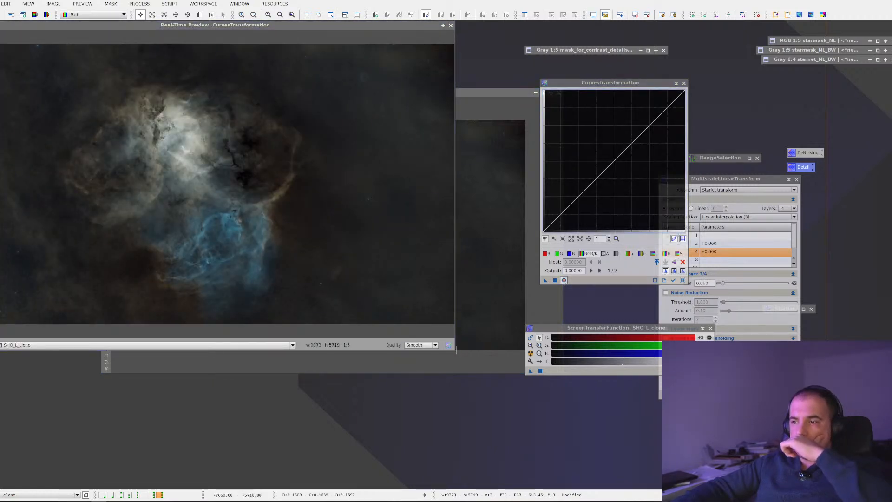
left_click_drag(454, 352, 549, 438)
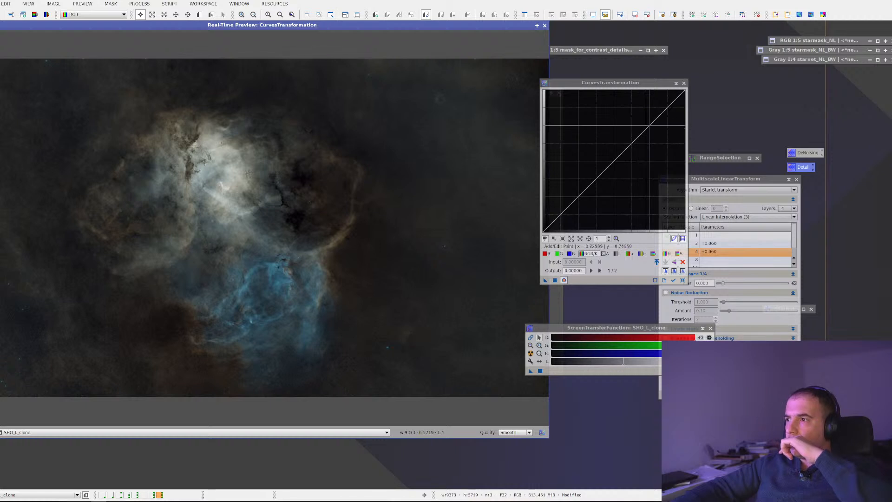
left_click(650, 126)
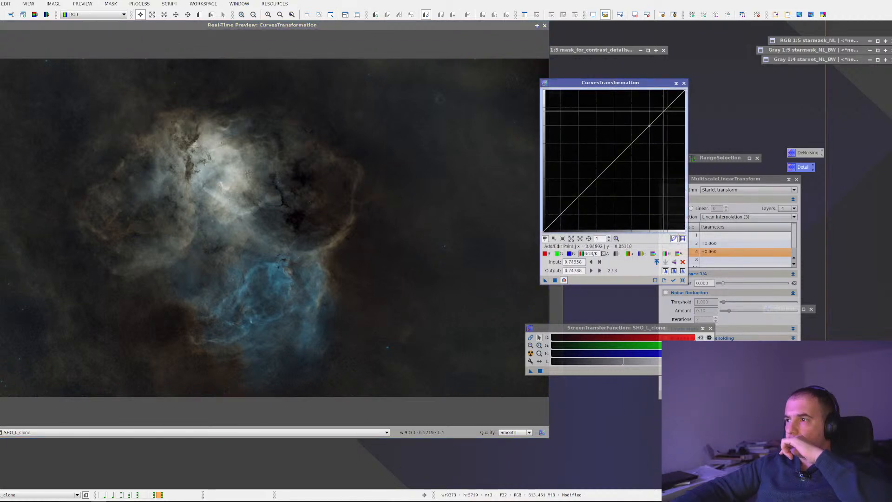
left_click_drag(663, 114, 662, 110)
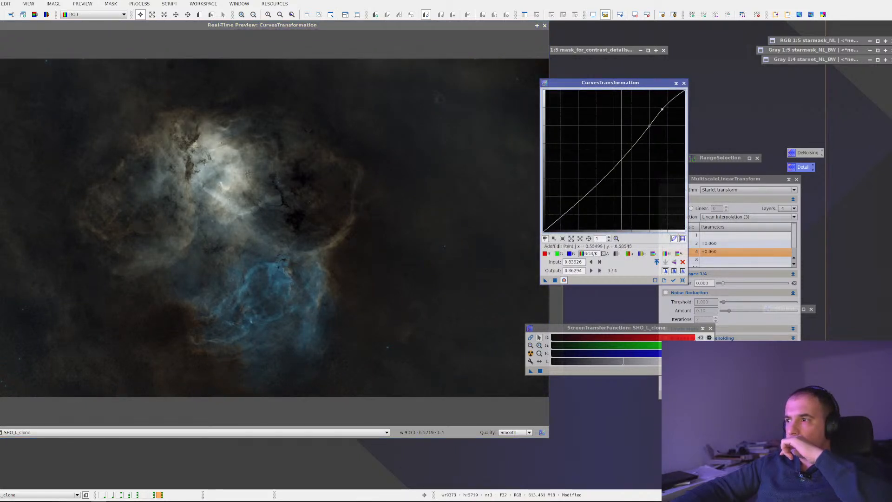
left_click(604, 176)
left_click_drag(604, 175, 597, 179)
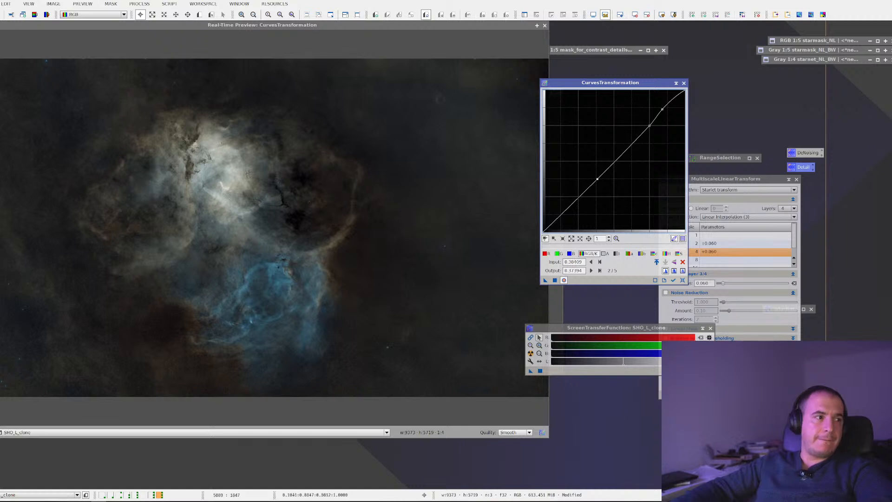
left_click_drag(662, 109, 656, 107)
left_click(674, 96)
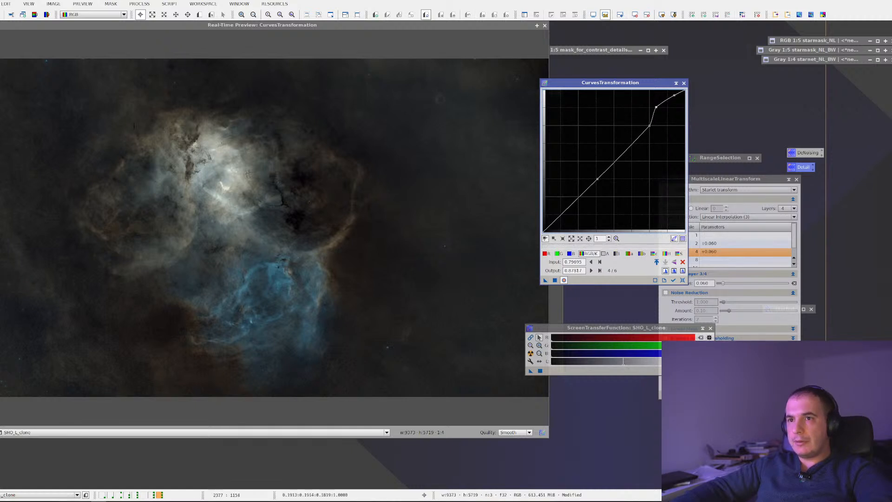
Step: Refine the RGB/K highlight points to about 0.85/0.87 and 0.88/0.95 near the nebula's core, apply the curve to SHO_L_clone and reset it
left_click_drag(135, 126, 305, 248)
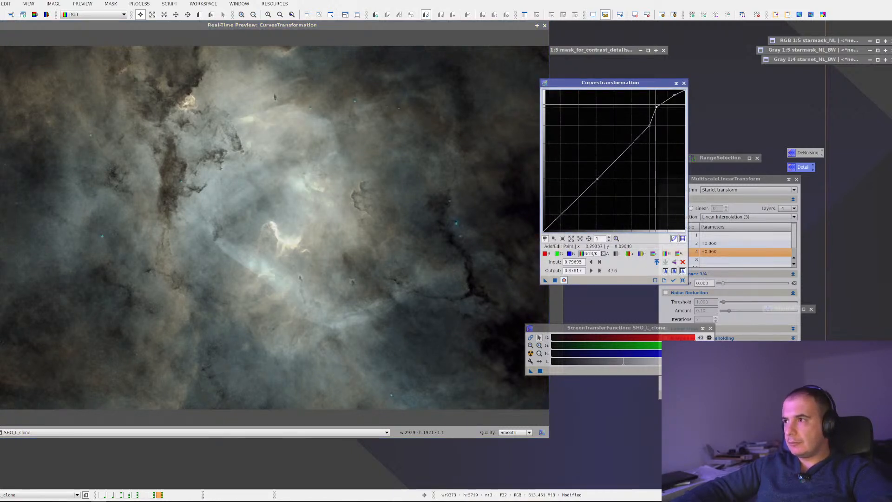
left_click_drag(656, 107, 665, 108)
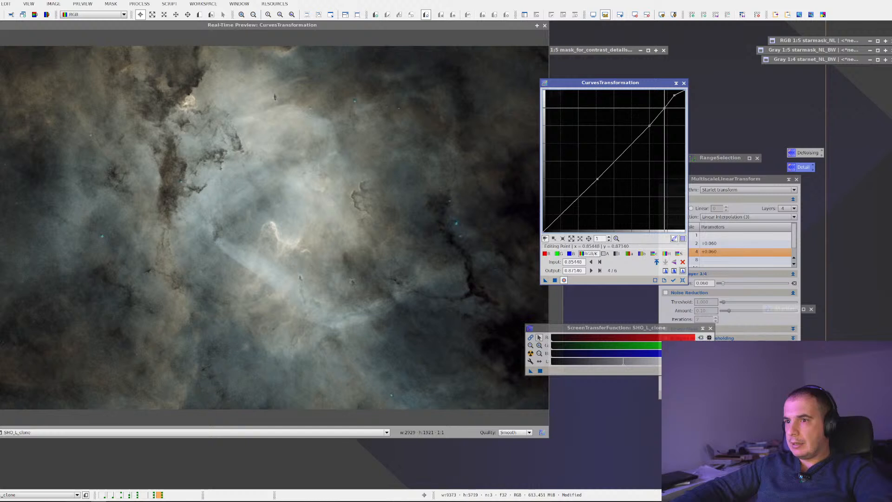
mouse_move(675, 97)
left_mouse_down()
mouse_move(684, 92)
mouse_move(667, 97)
left_mouse_up()
left_click(679, 96)
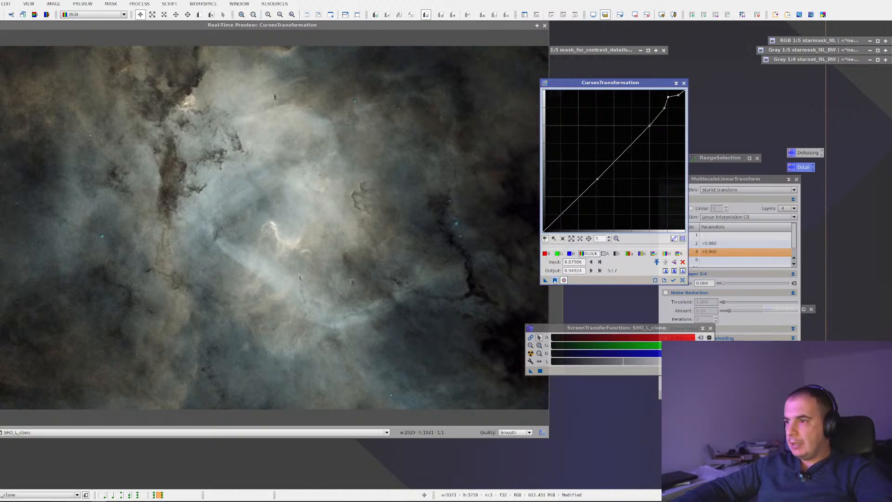
left_click(555, 280)
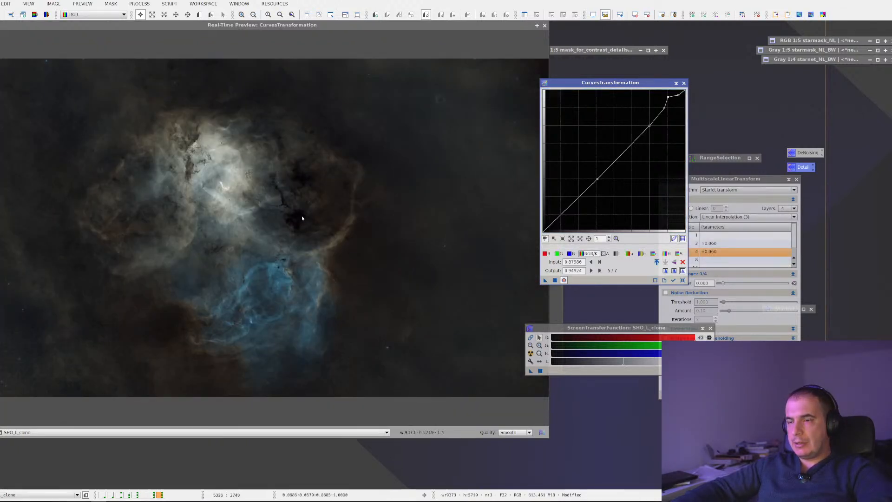
left_click(682, 280)
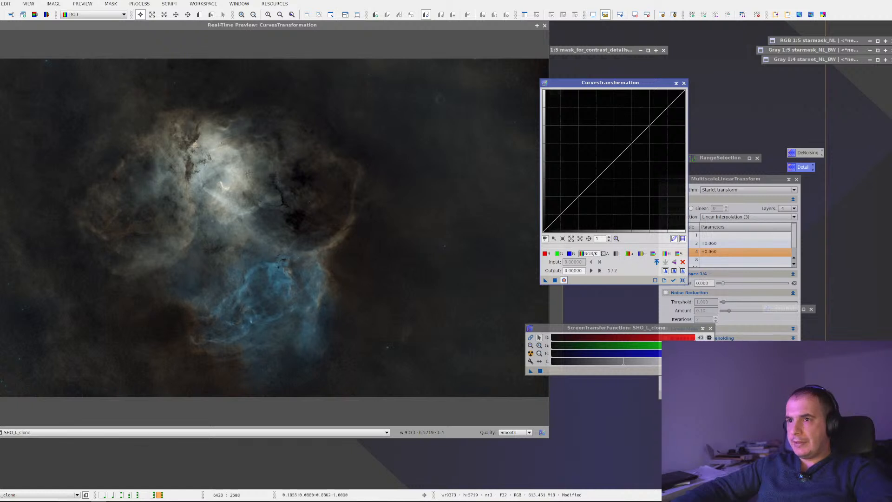
Step: Try a sharper RGB/K highlight bend around the enlarged nebula core with anchors near 0.62 and 0.85, then reset the curve
left_click_drag(89, 93, 405, 372)
left_click_drag(178, 137, 312, 239)
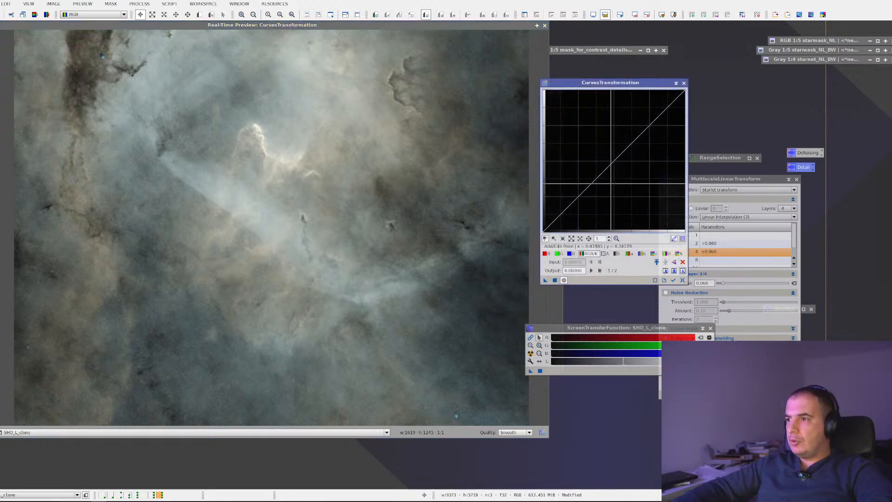
left_click(632, 144)
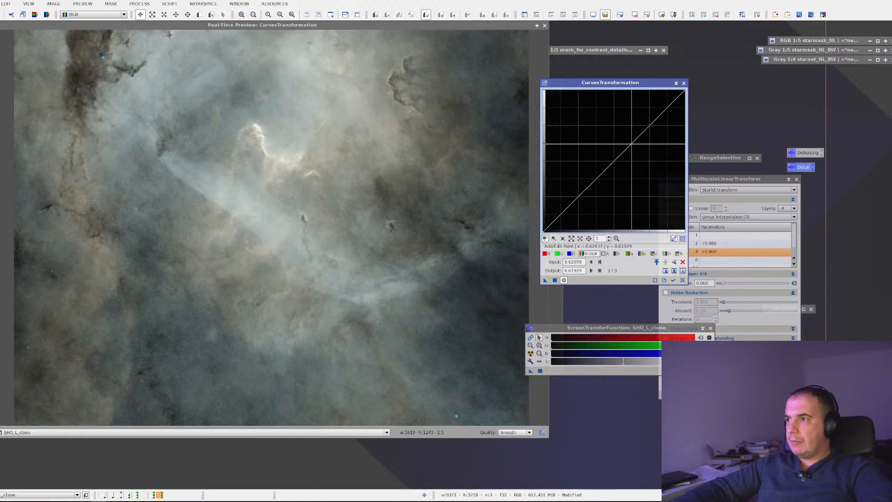
left_click(664, 112)
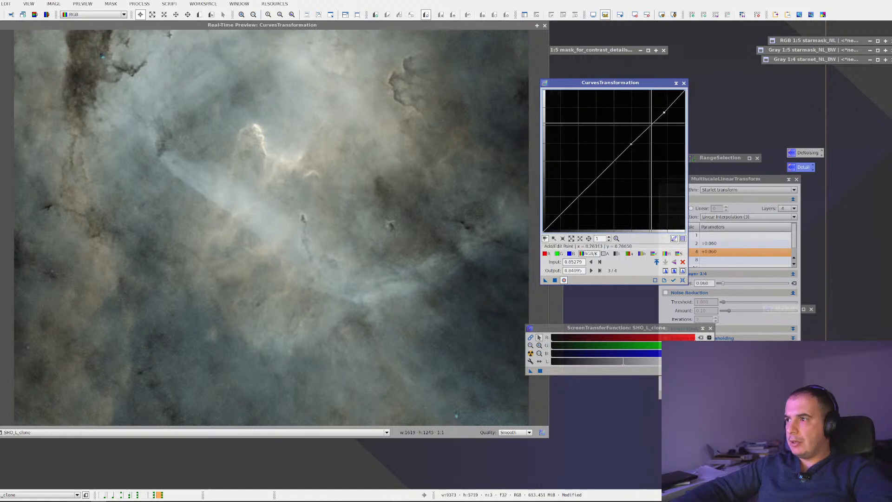
left_click(646, 124)
left_click_drag(646, 124, 646, 123)
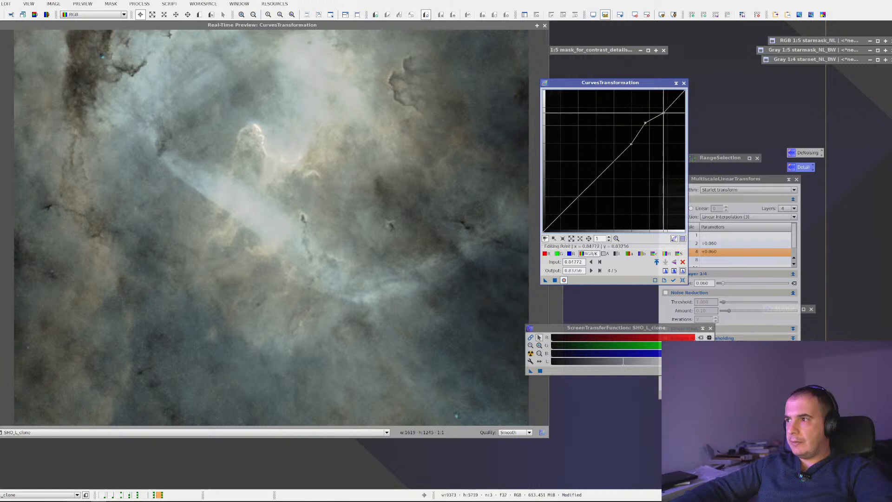
left_click_drag(664, 112, 641, 130)
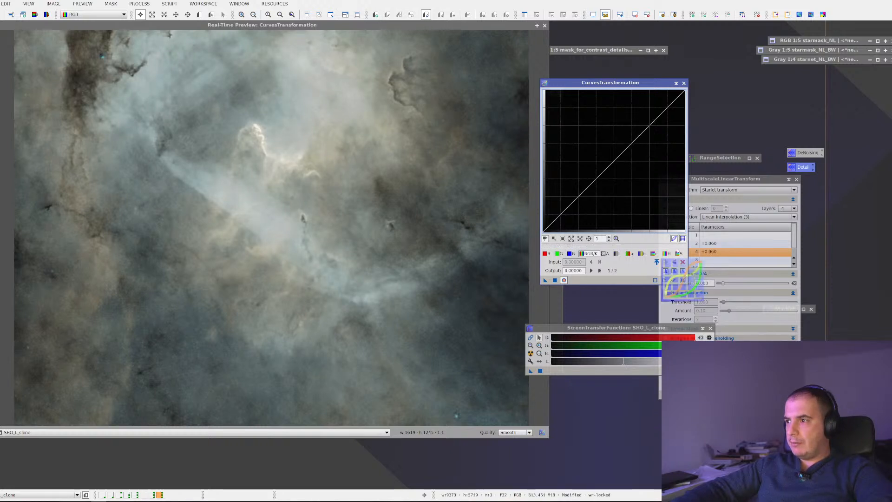
left_click(683, 280)
Step: Try an RGB/K curve anchored near 0.66/0.66 with a slightly lifted highlight point above it
left_click(654, 114)
left_click_drag(654, 114, 638, 137)
left_click(641, 136)
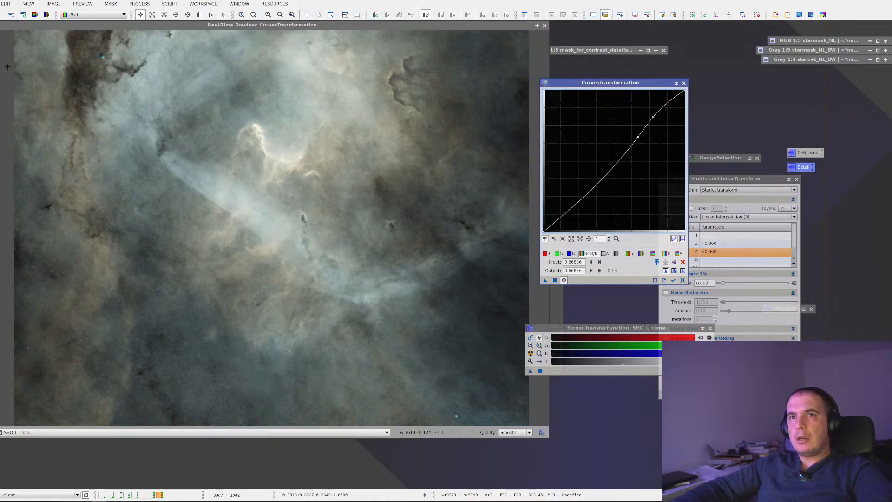
Step: Compare the nebula core with and without the curve in the real-time preview and look through its list of views
left_click(326, 205)
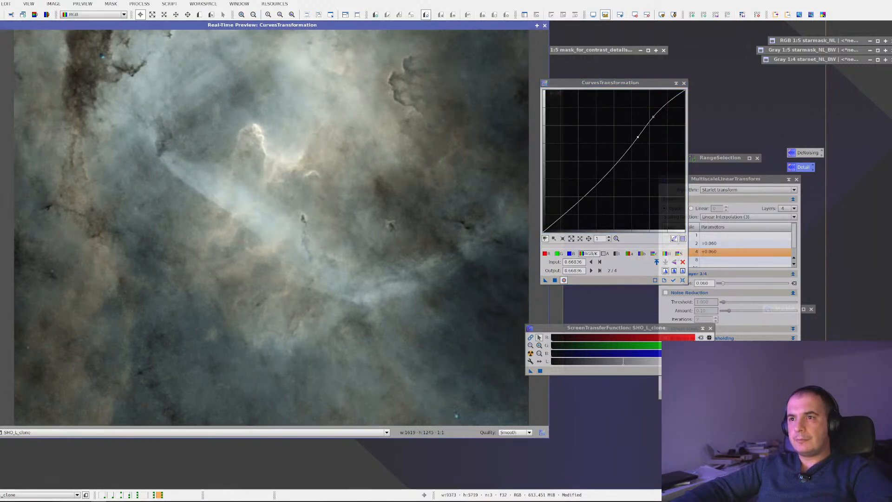
left_click(325, 205)
left_click(542, 432)
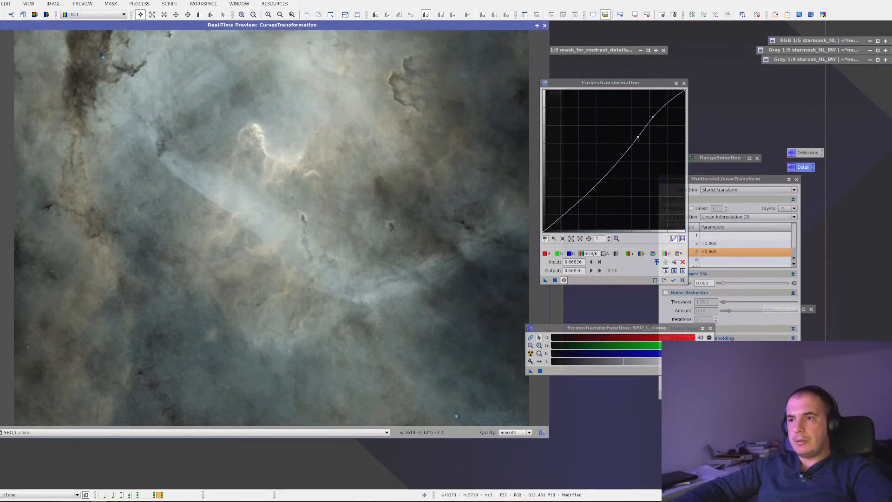
left_click(543, 432)
left_click(542, 433)
left_click(542, 433)
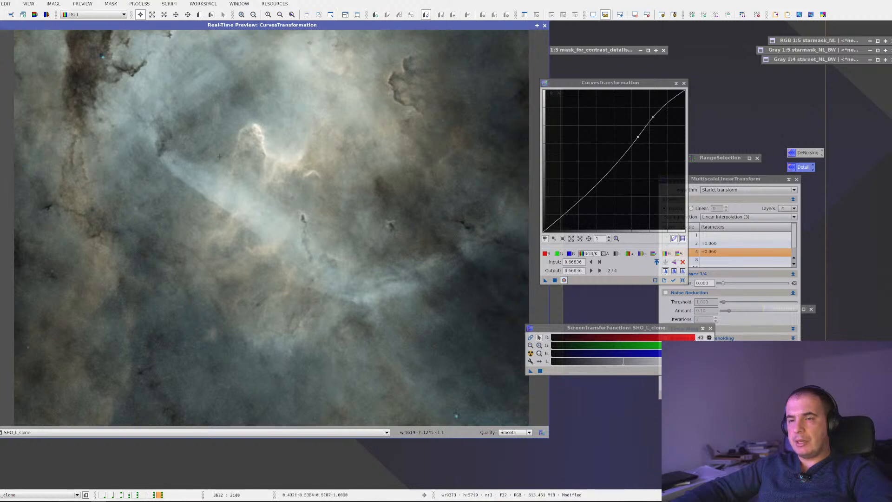
left_click(344, 434)
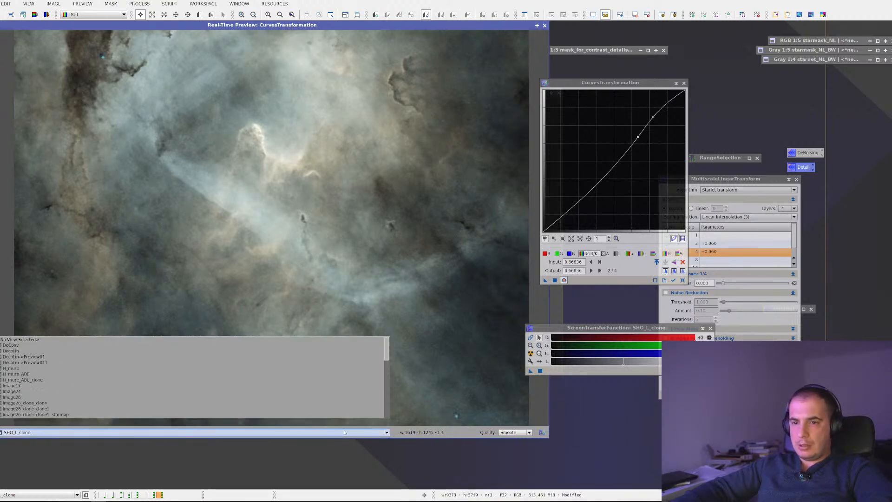
scroll(144, 416, "up", 5)
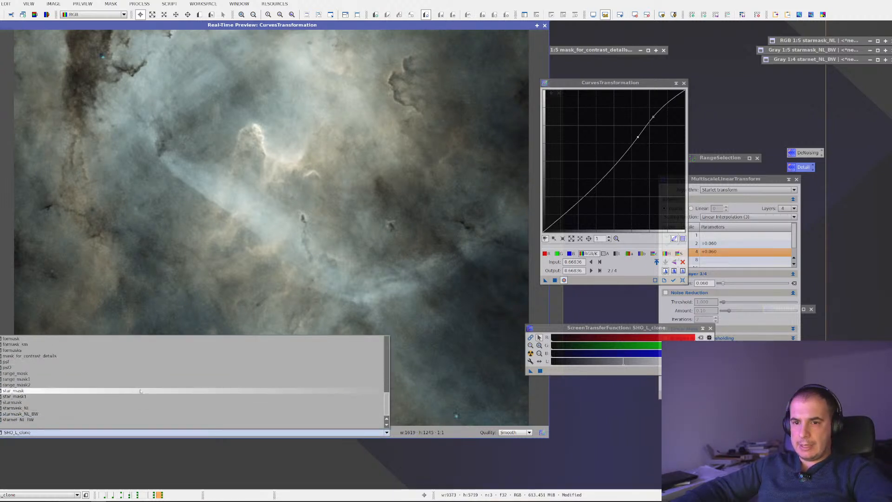
left_click(138, 386)
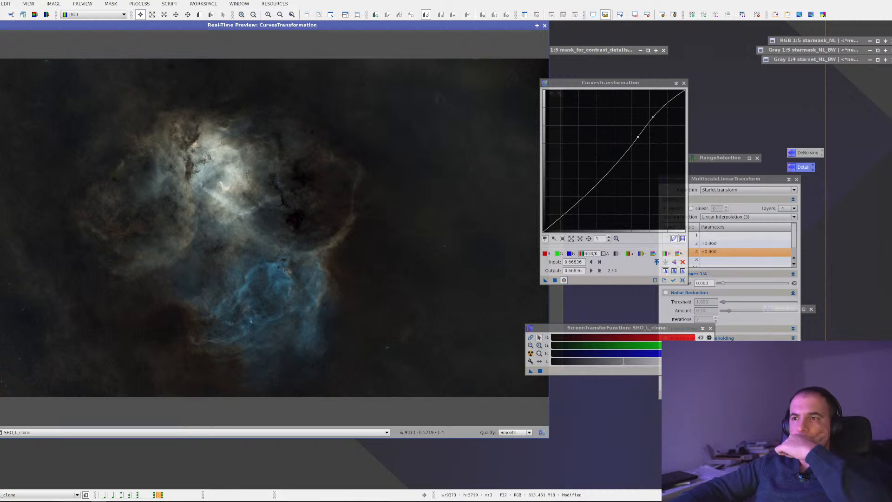
Step: Try darkening the midtones with an RGB/K point at about 0.42/0.36 and reset the curve
left_click(602, 177)
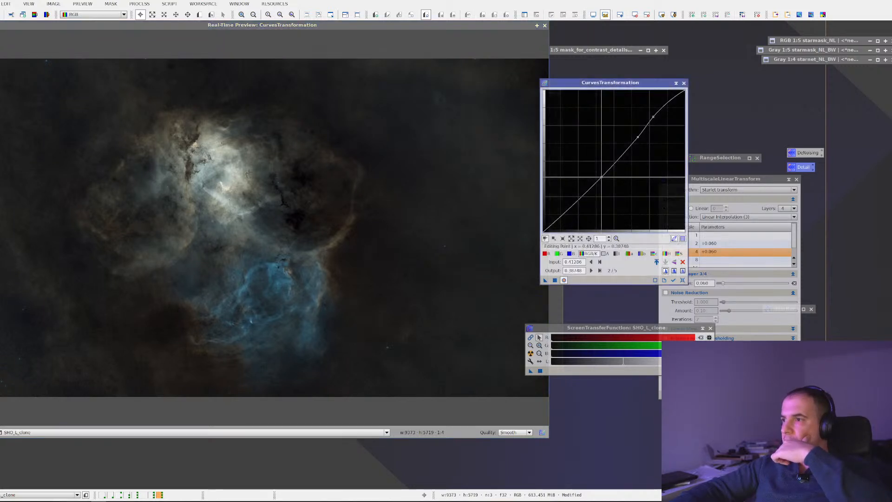
left_click_drag(602, 177, 603, 182)
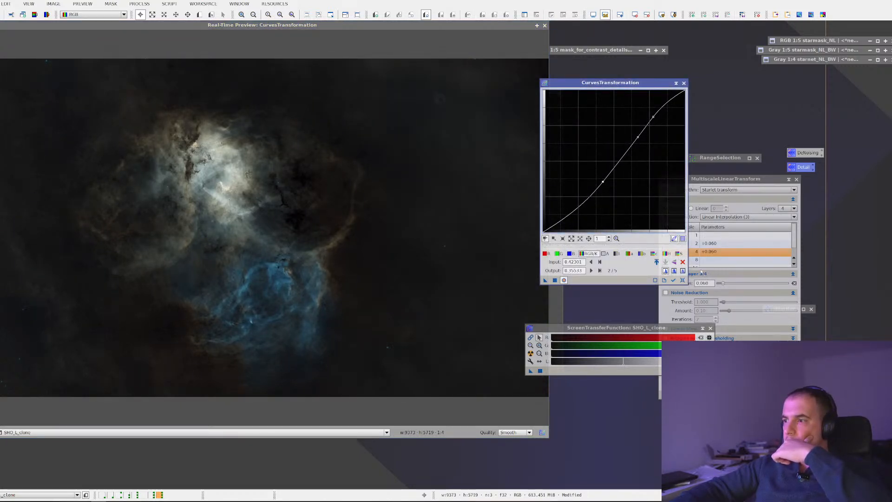
left_click(683, 279)
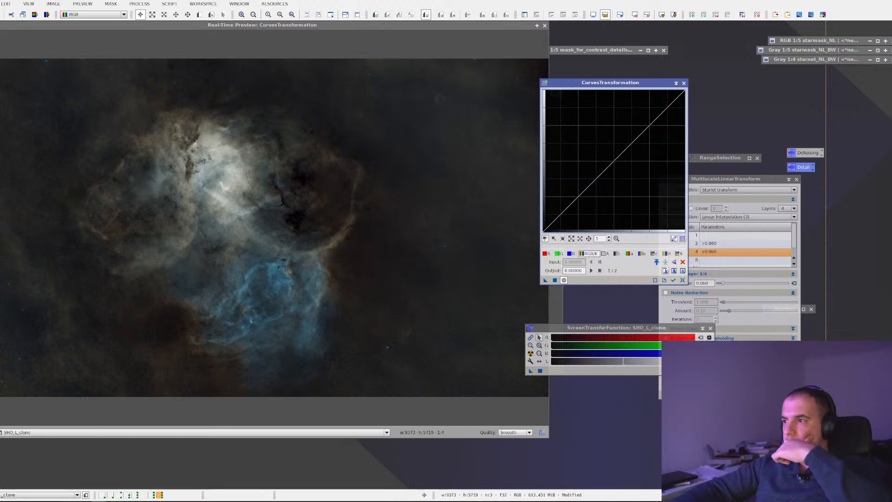
Step: Anchor the RGB/K curve near 0.59, raise its highlight point to about 0.74/0.77, apply it to SHO_L_clone and reset it
left_click(627, 148)
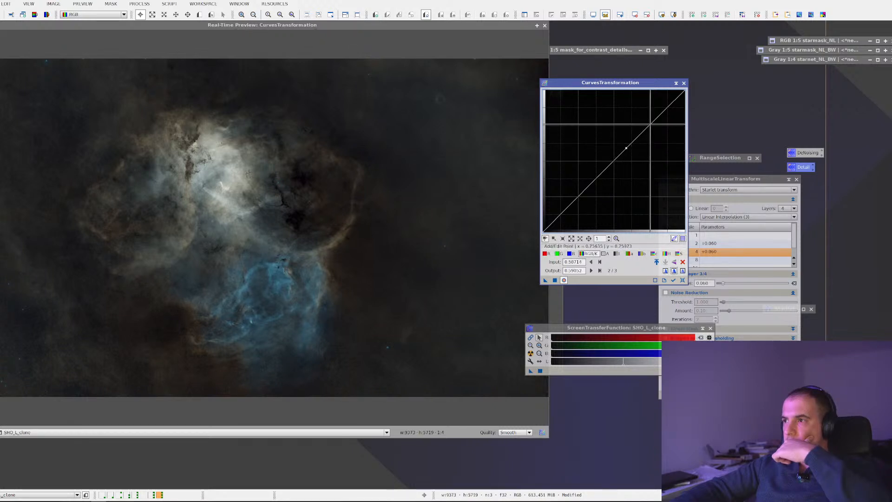
left_click(650, 123)
left_click_drag(650, 122, 649, 122)
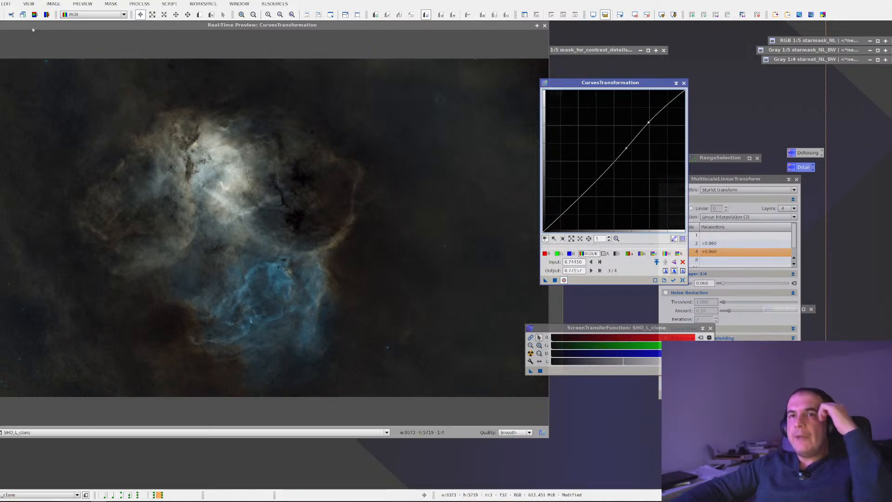
left_click(274, 218)
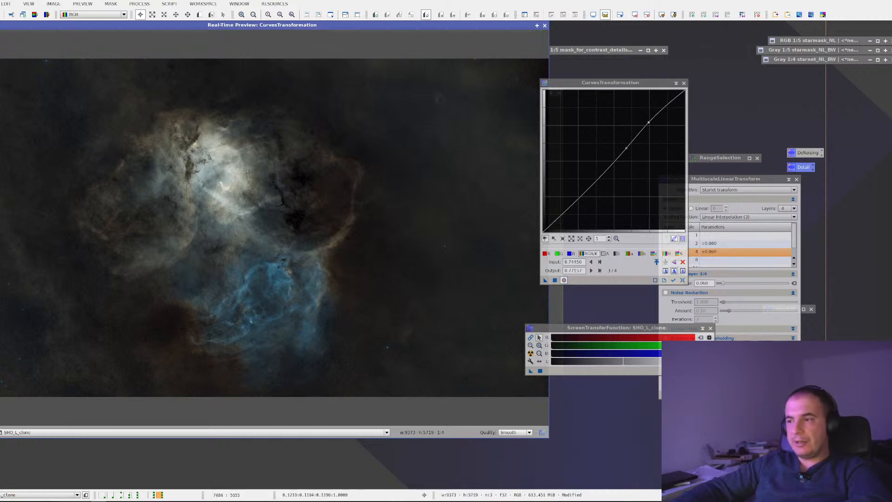
left_click(555, 280)
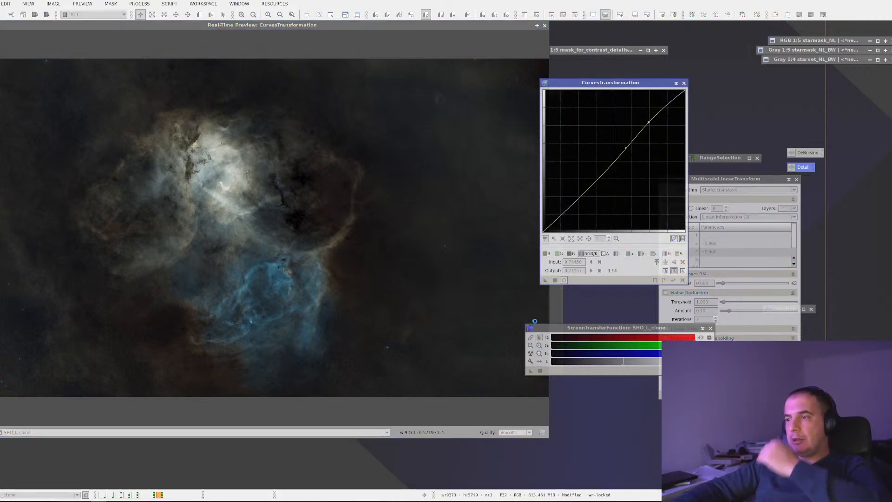
left_click(682, 280)
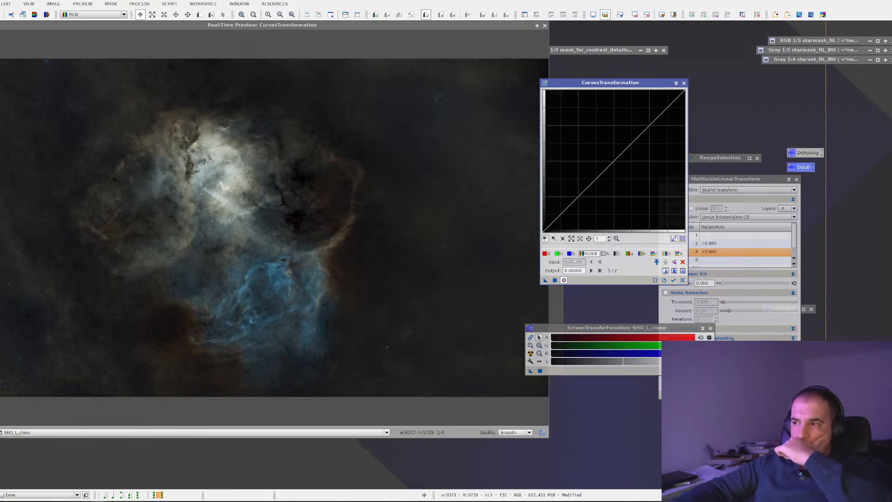
Step: Shape the saturation curve with a single point at about 0.36/0.49, judging the colours on the enlarged nebula core
left_click(679, 254)
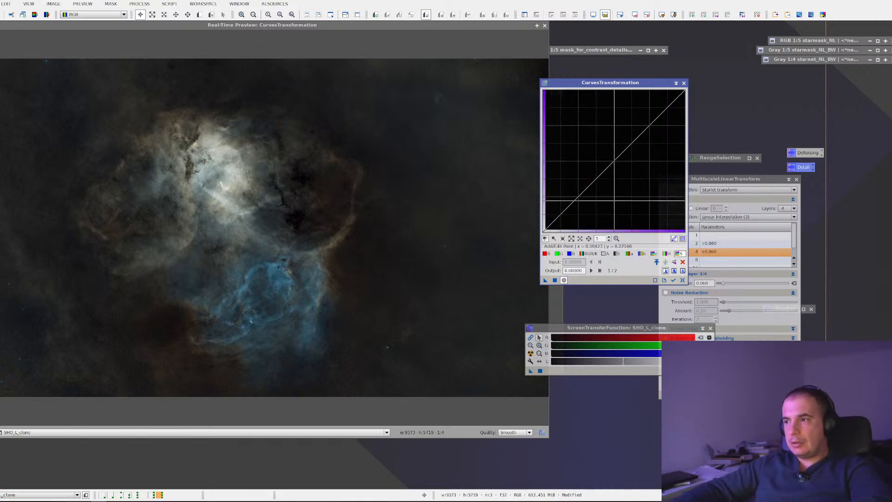
left_click_drag(576, 197, 574, 179)
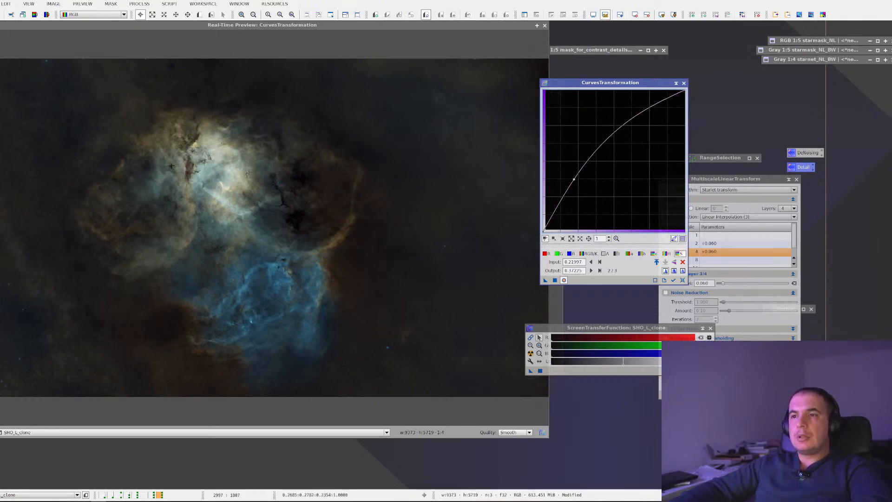
left_click_drag(69, 99, 333, 291)
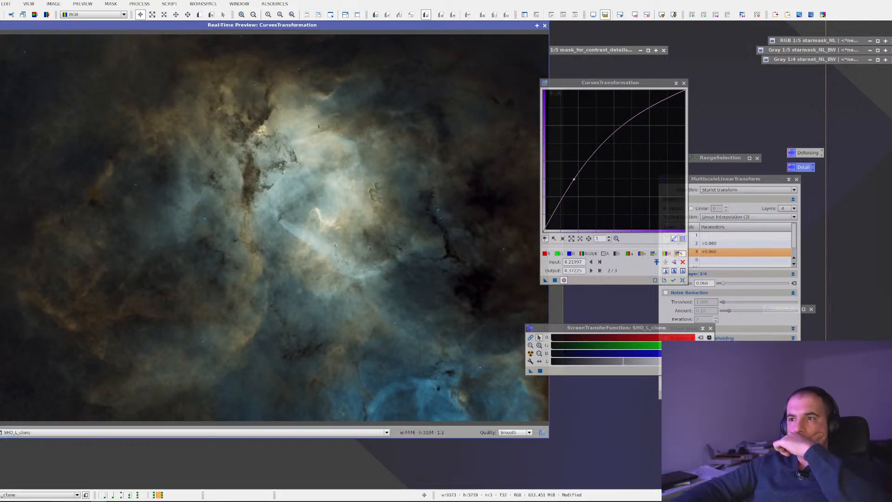
key("ctrl+shift")
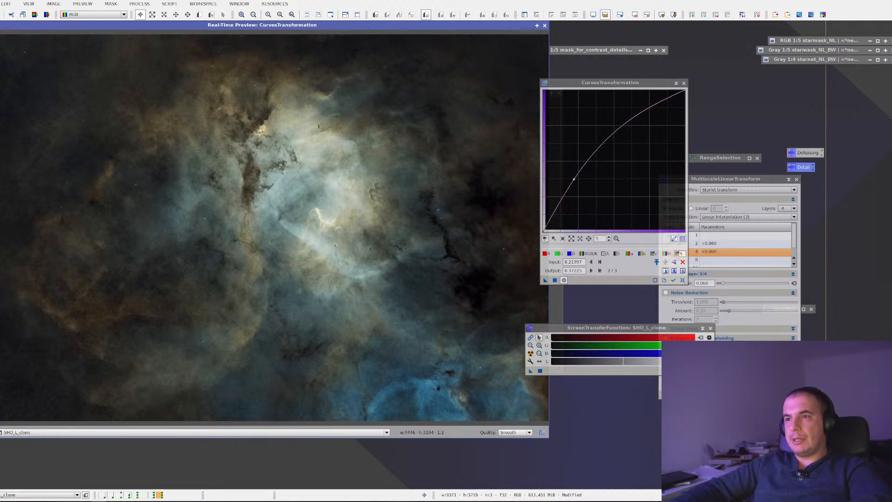
left_click(580, 181)
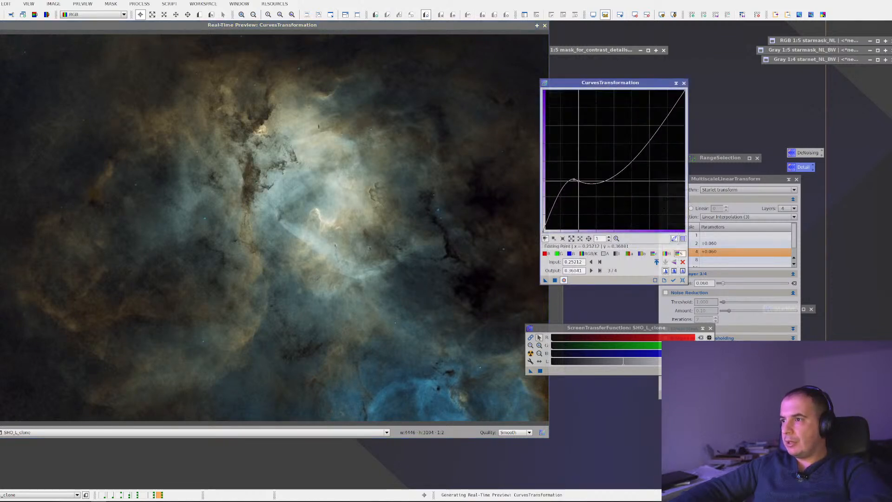
right_click(580, 180)
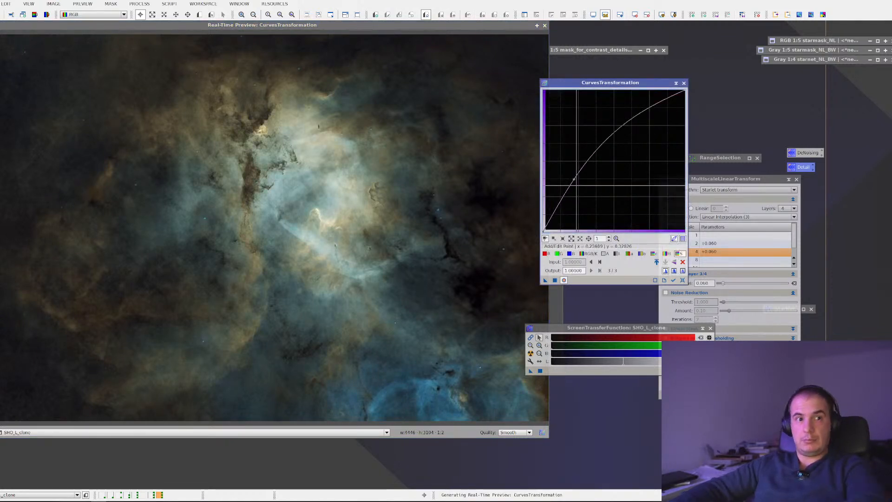
left_click_drag(574, 180, 594, 162)
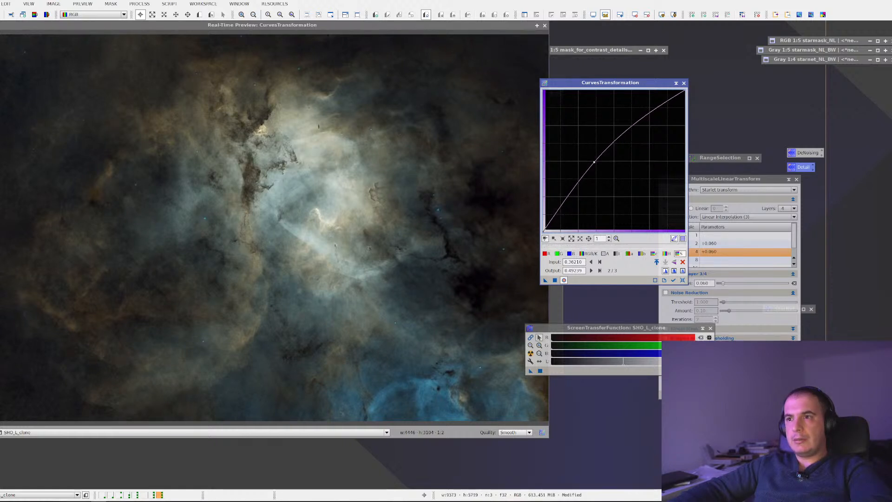
Step: Compare the saturation boost with the unmodified image, apply the saturation curve to SHO_L_clone and reset it
left_click(541, 432)
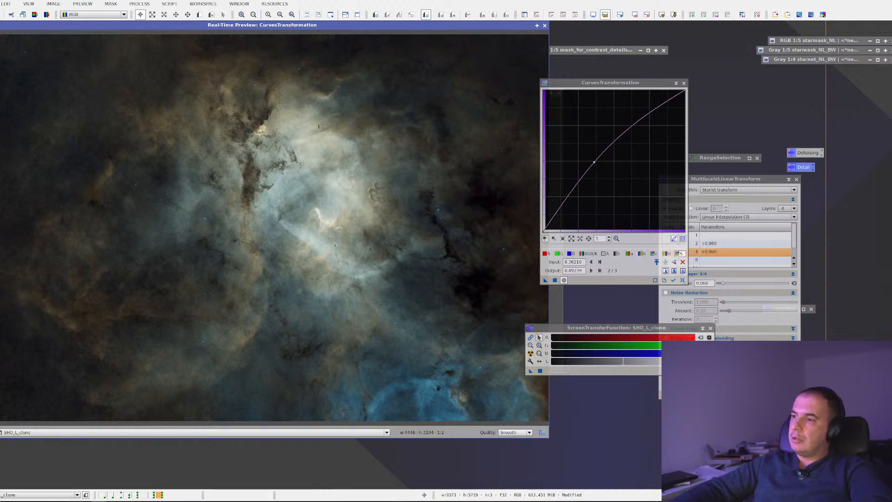
left_click(84, 433)
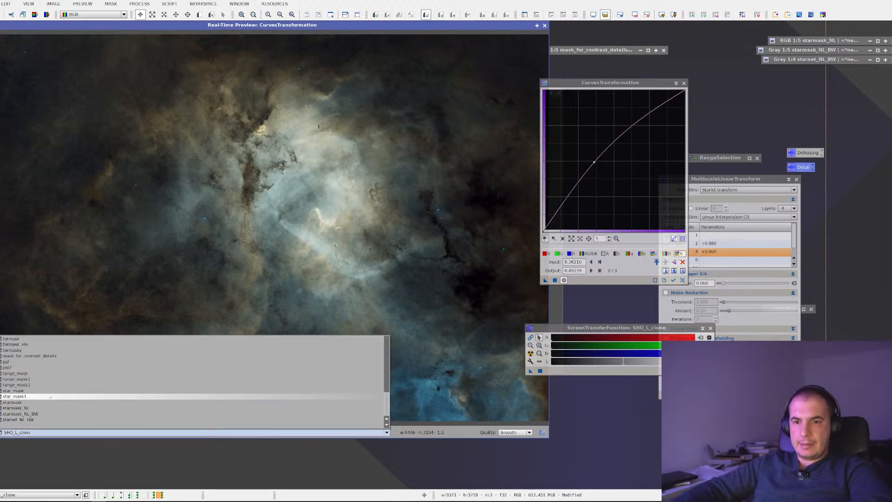
left_click(54, 386)
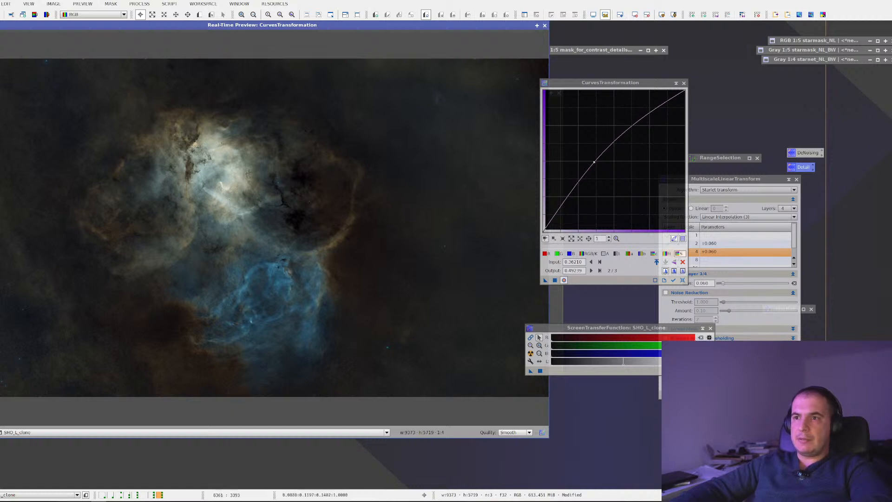
left_click(555, 279)
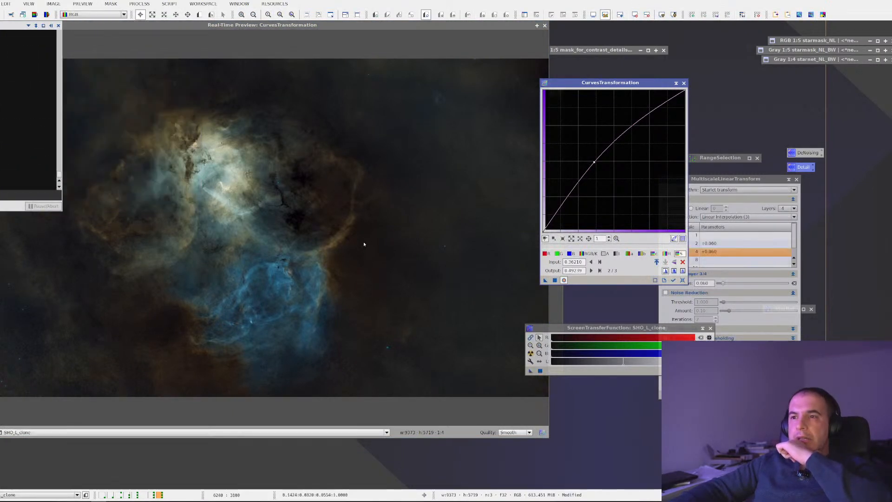
left_click(683, 280)
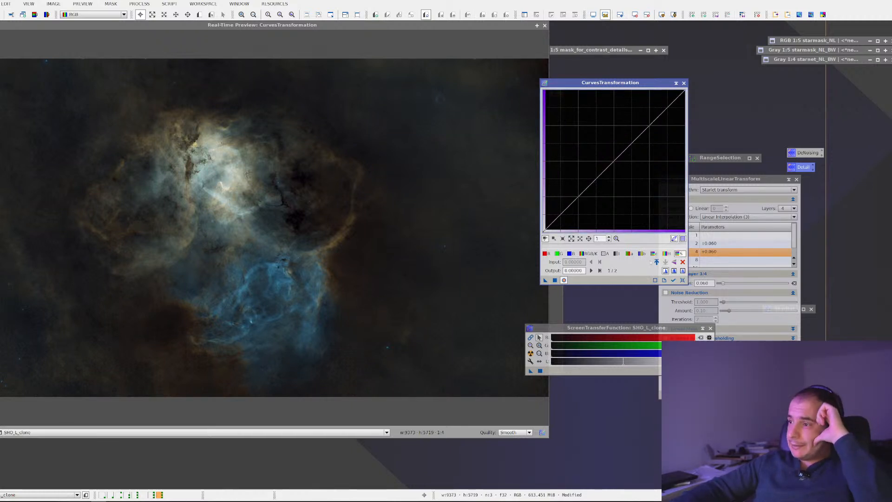
Step: Try shifting the nebula's colours with a hue curve point at about 0.38/0.50
left_click(668, 254)
left_click_drag(593, 182, 596, 160)
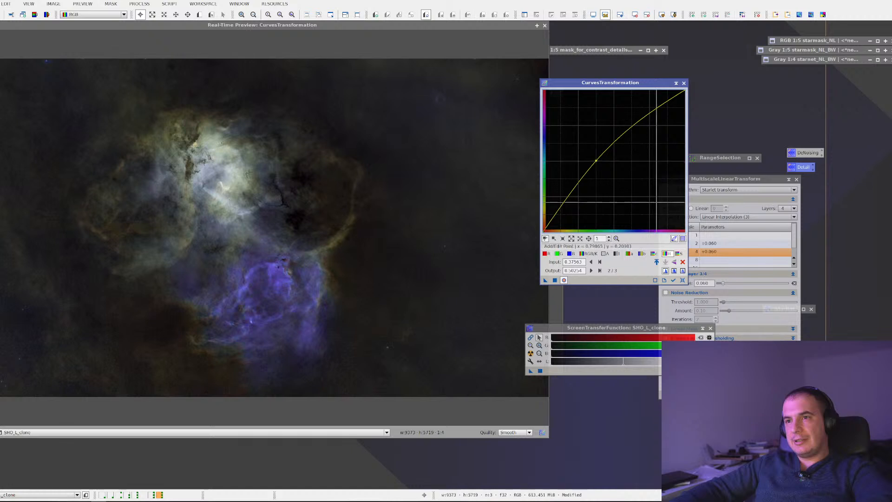
Step: Reset the hue curve in CurvesTransformation to a straight line
left_click(683, 281)
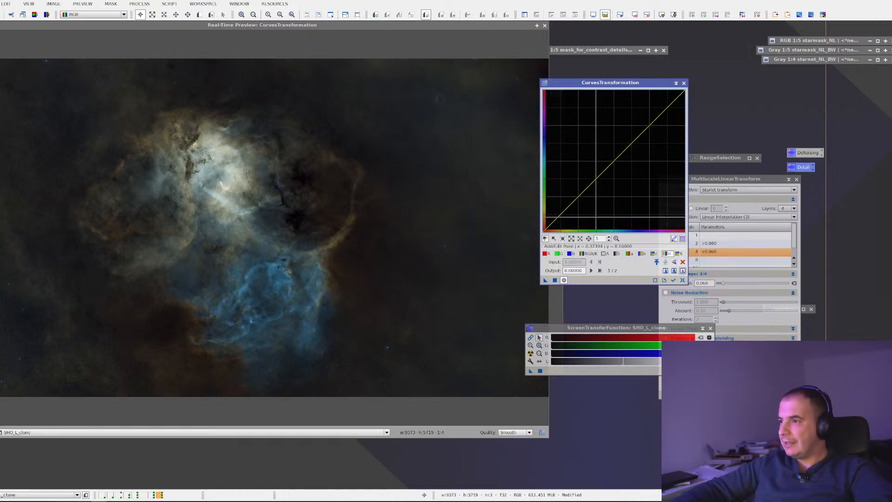
left_click(569, 212)
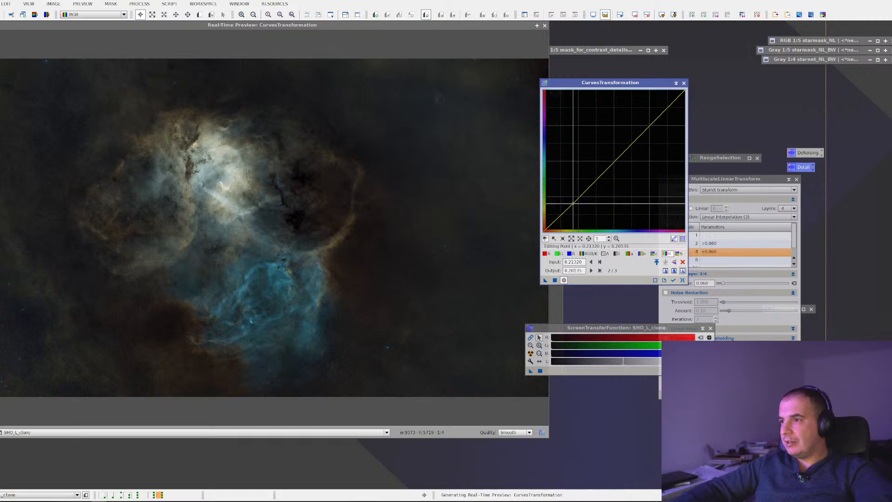
left_click_drag(569, 213, 557, 230)
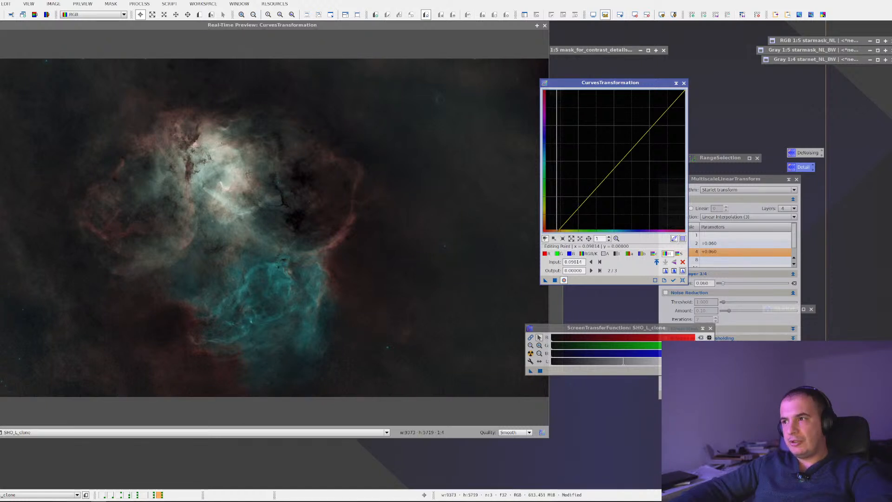
left_click_drag(558, 230, 546, 225)
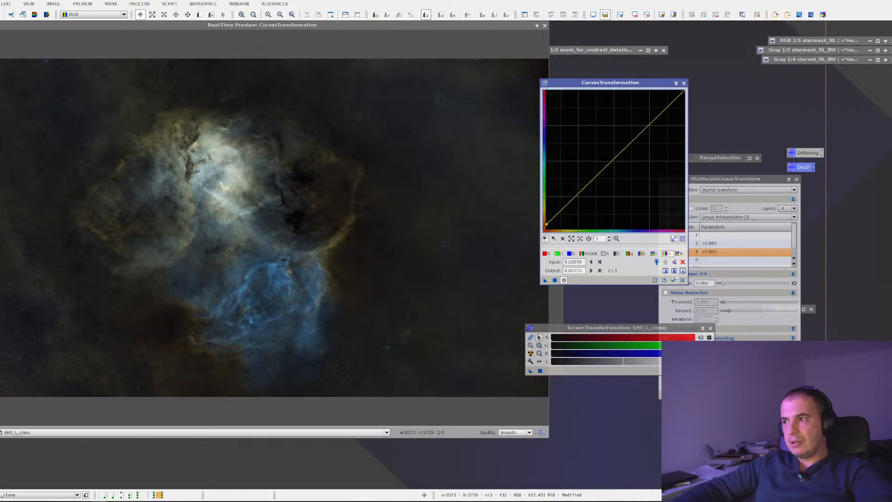
left_click(683, 279)
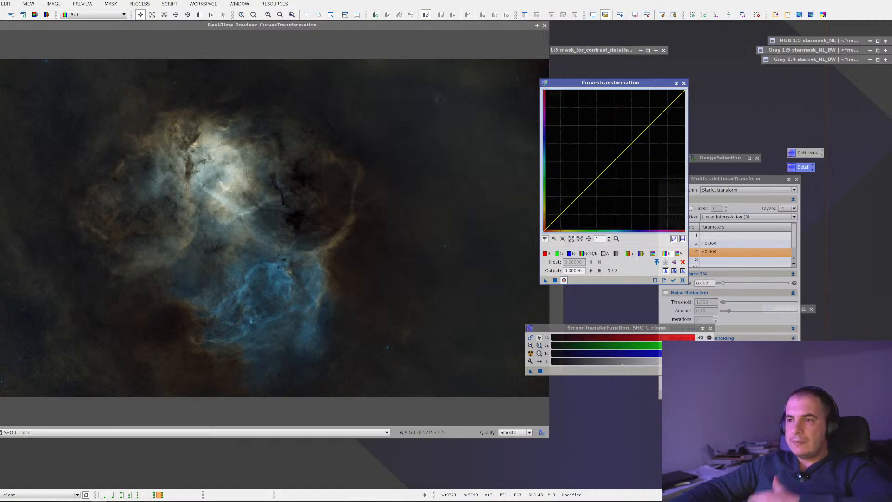
Step: Switch the hue curve to linear interpolation and add three points near its dark end, pulling the lower two below the diagonal
left_click_drag(552, 225, 549, 226)
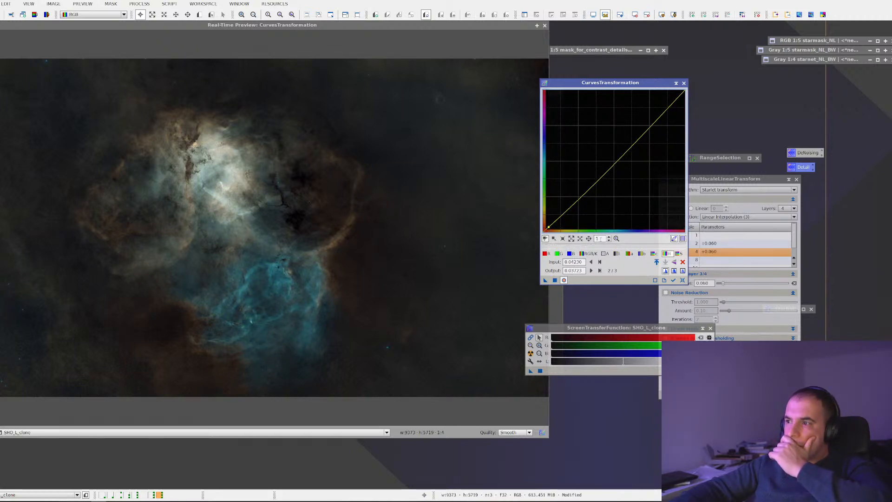
left_click(684, 271)
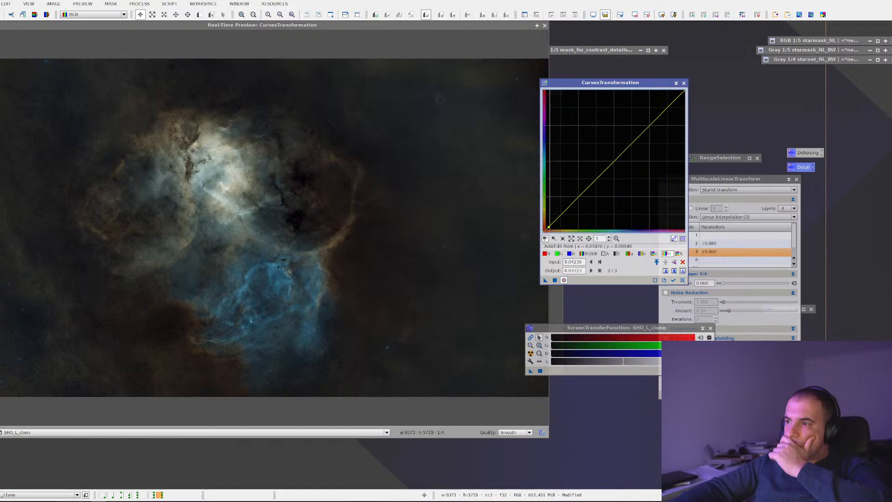
left_click_drag(549, 227, 550, 231)
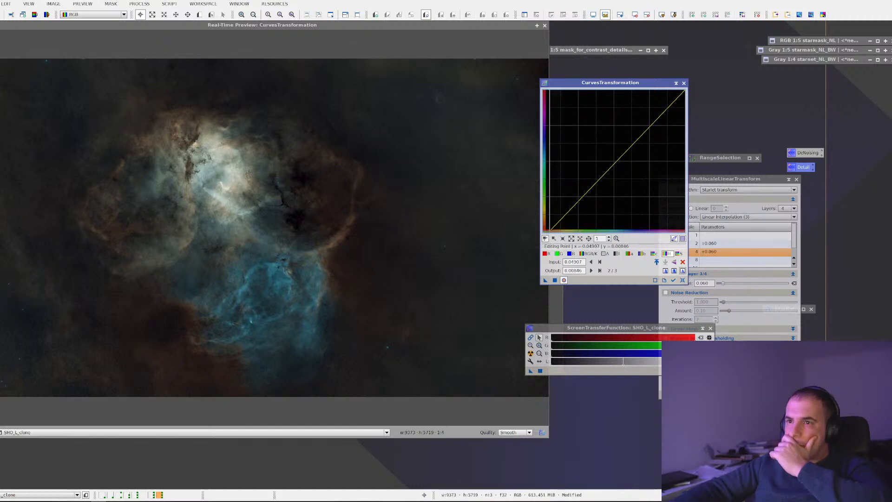
mouse_move(550, 230)
left_mouse_down()
mouse_move(558, 216)
mouse_move(583, 225)
mouse_move(560, 213)
mouse_move(556, 222)
left_mouse_up()
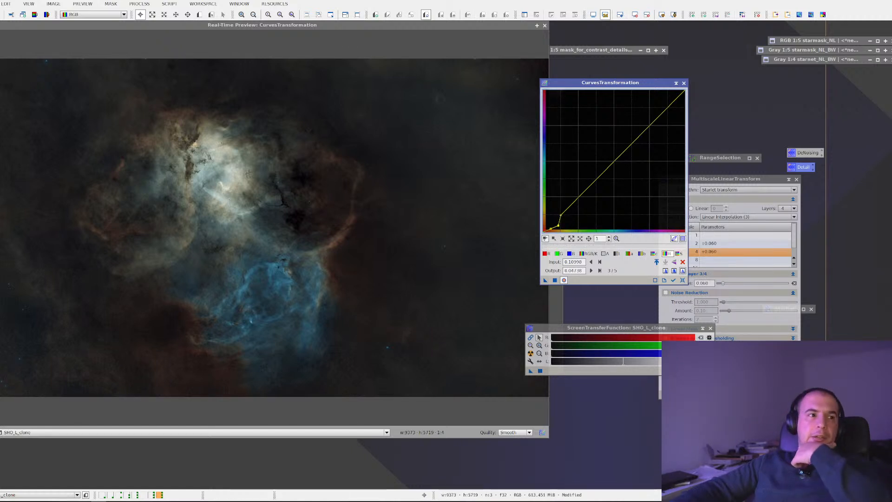
Step: Check the nebula core up close and raise the middle hue-curve point to about 0.10 input and 0.06 output
left_click(274, 228)
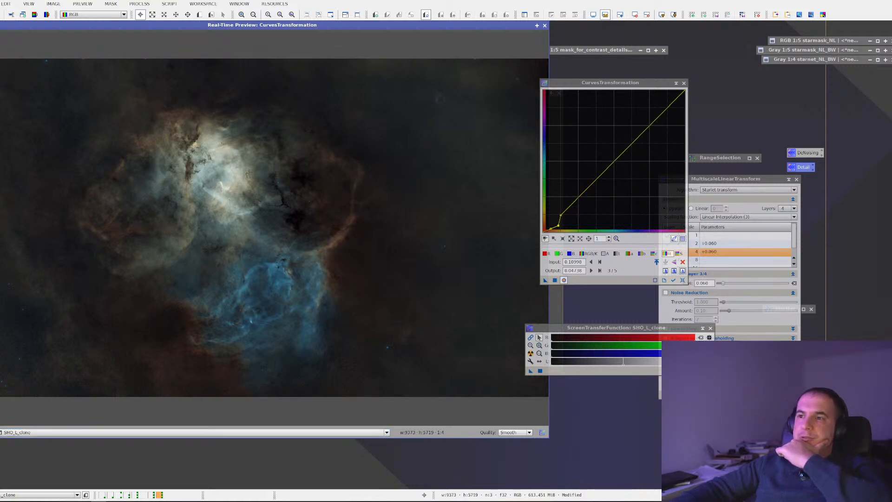
left_click_drag(137, 110, 278, 251)
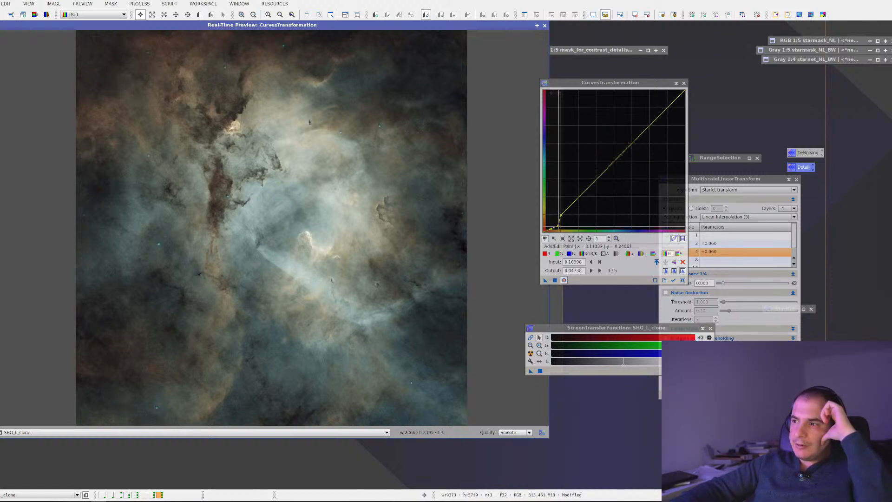
left_click_drag(558, 227, 557, 223)
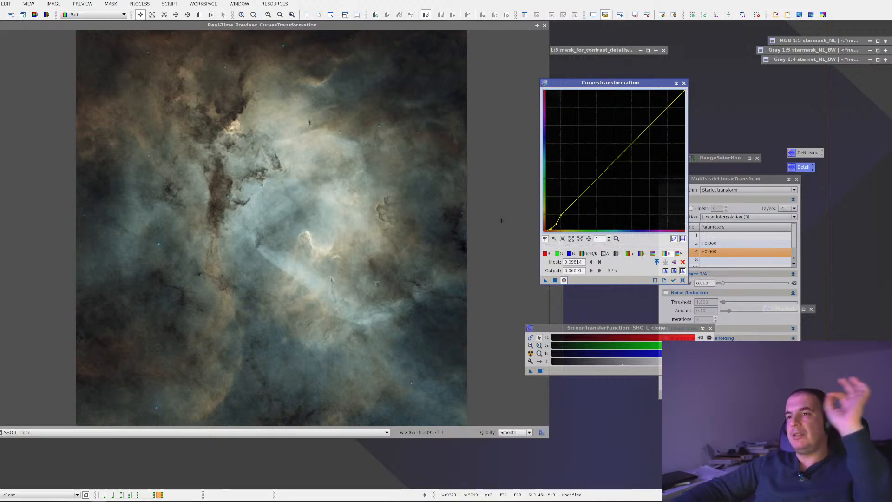
left_click(297, 228)
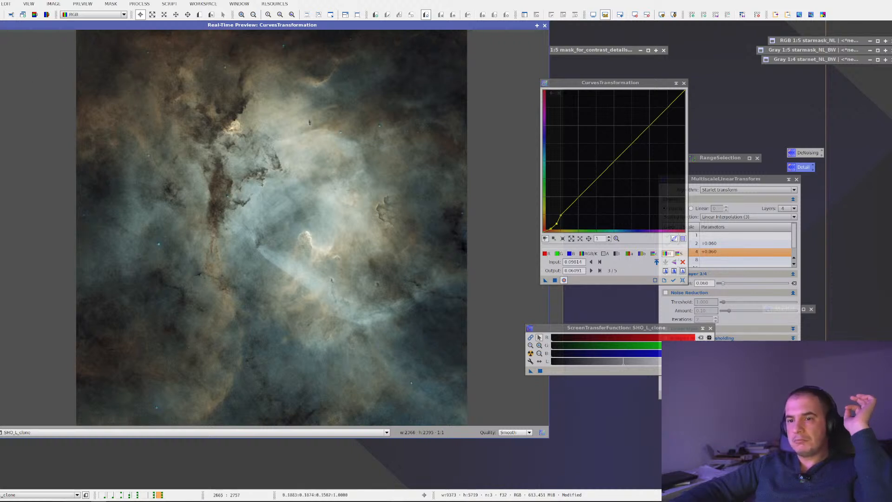
Step: Keep SHO_L_clone as the previewed image, apply the hue curve to it, and reset the curve
left_click(18, 432)
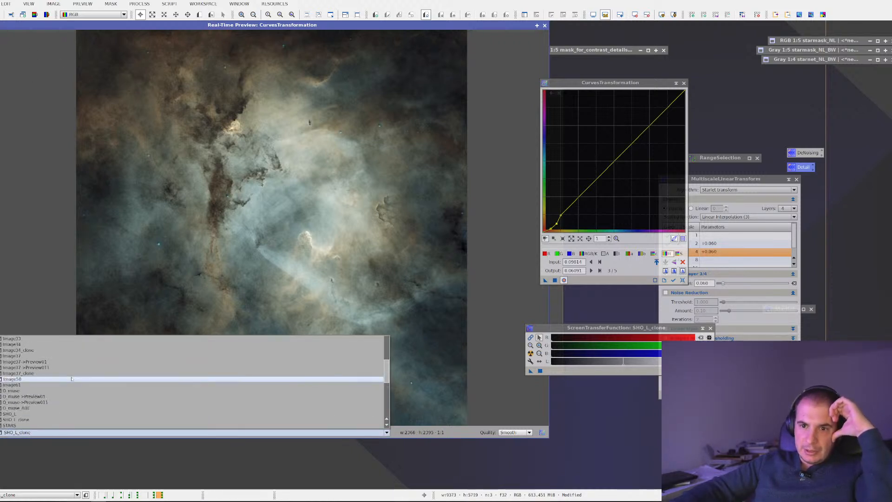
scroll(75, 374, "up", 4)
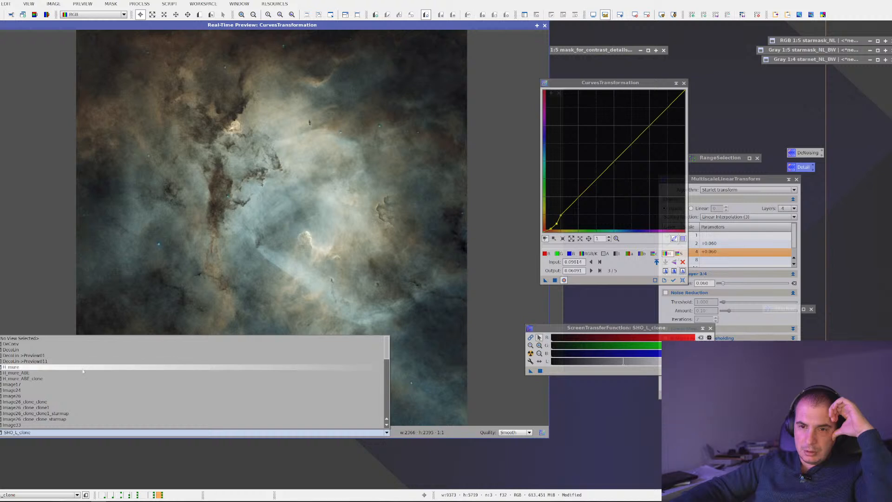
scroll(84, 376, "down", 3)
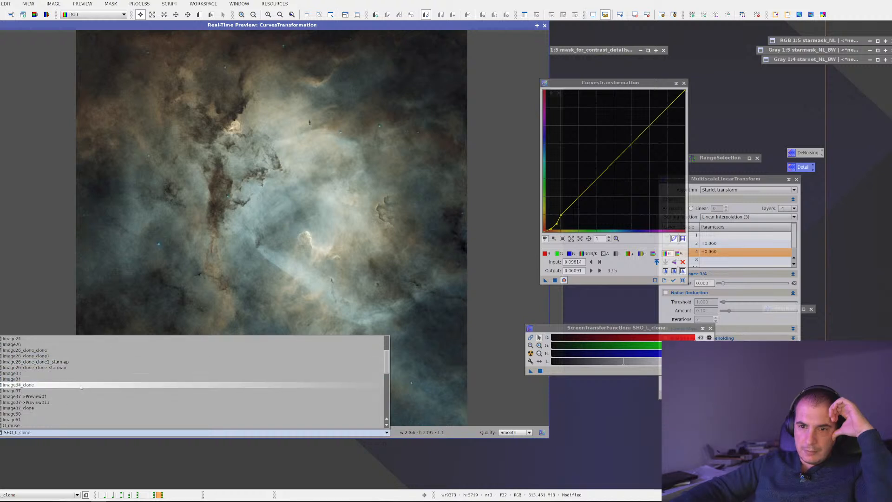
scroll(82, 385, "up", 3)
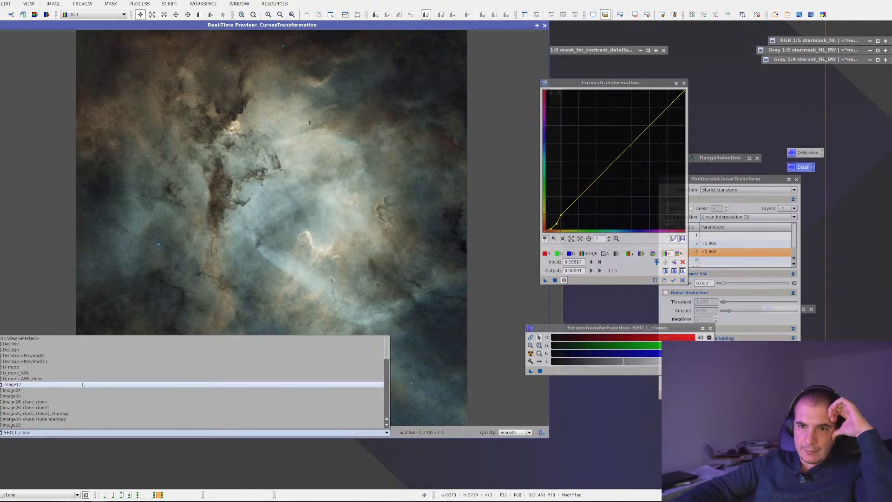
scroll(82, 385, "down", 5)
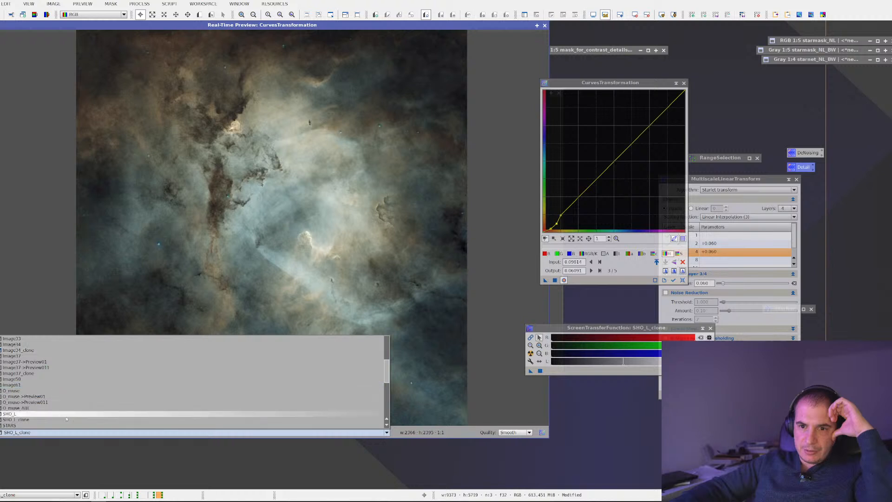
left_click(83, 420)
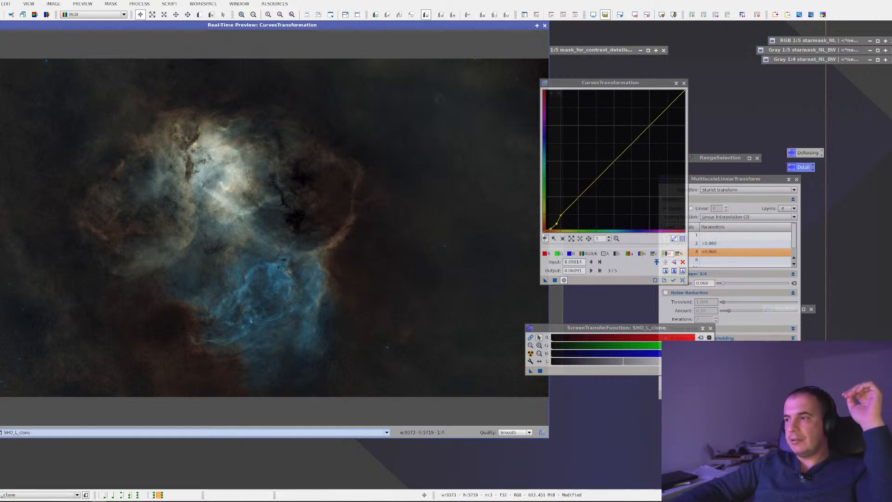
left_click(556, 279)
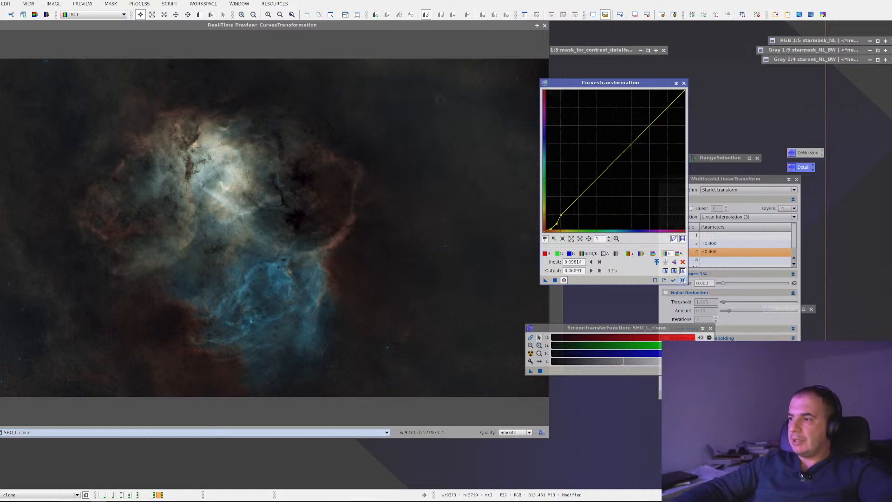
left_click(683, 280)
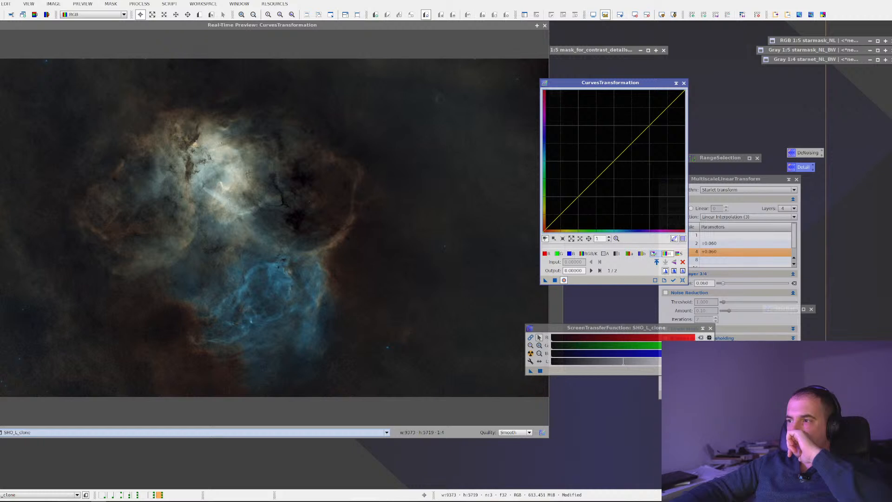
left_click(654, 253)
left_click_drag(615, 160, 545, 90)
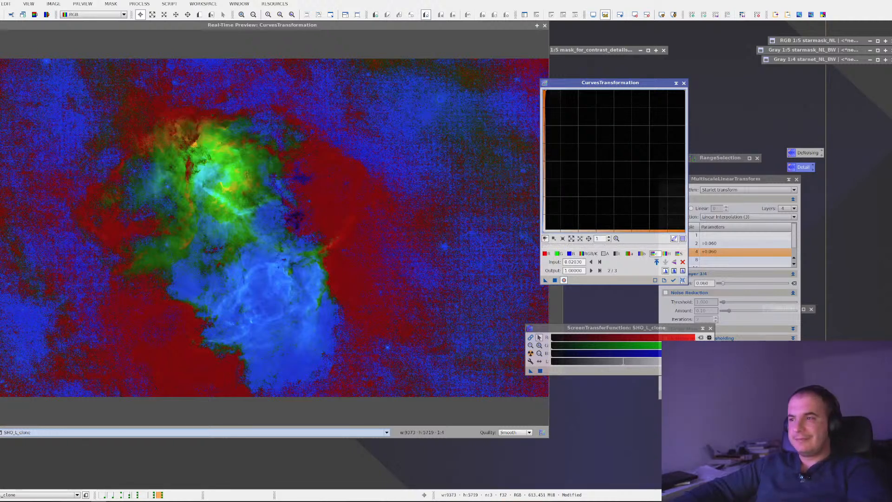
left_click(683, 279)
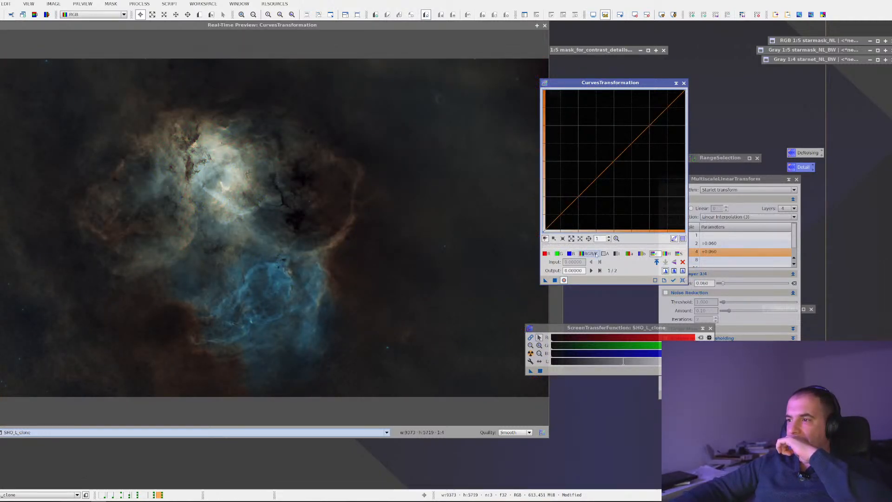
mouse_move(583, 193)
left_mouse_down()
mouse_move(582, 178)
mouse_move(595, 183)
left_mouse_up()
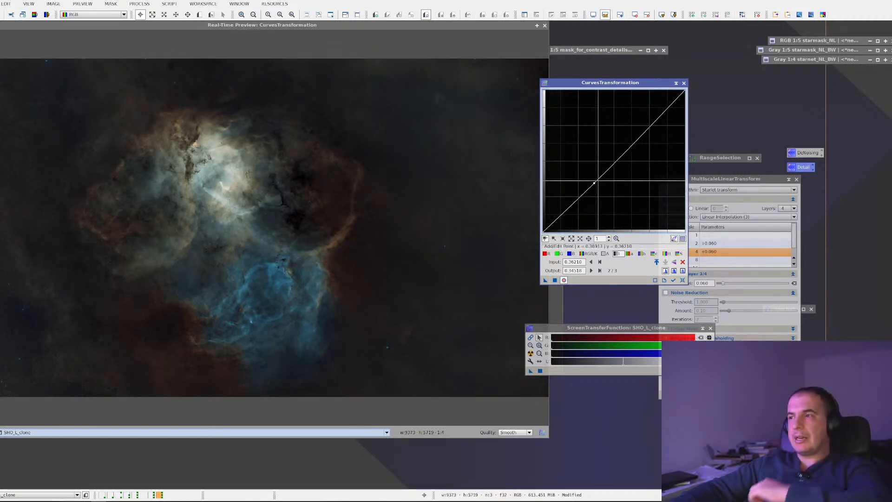
left_click(610, 175)
left_click_drag(610, 175, 604, 170)
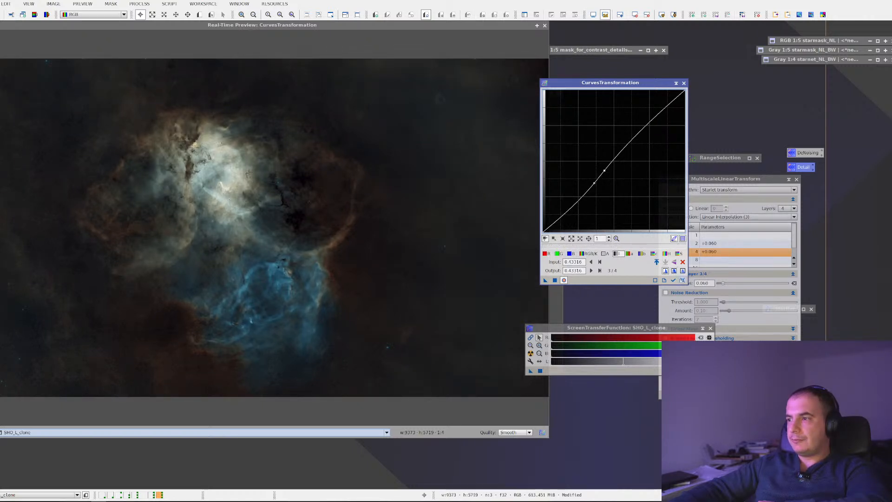
left_click(683, 280)
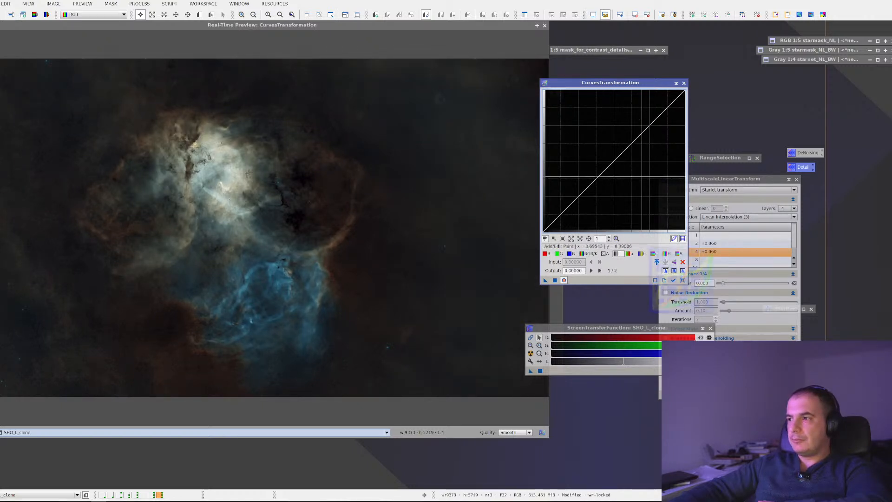
Step: Collapse CurvesTransformation, close its real-time preview and enlarge the SHO_L_clone image to 1:3
left_click(678, 83)
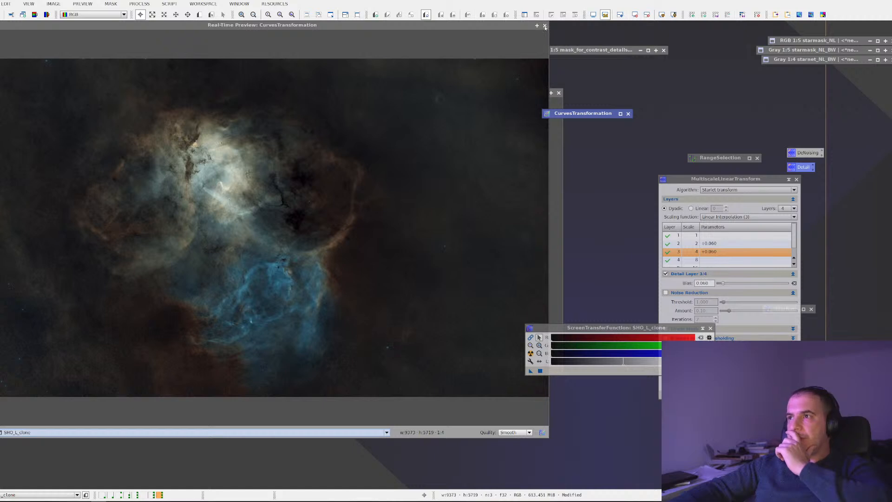
left_click(545, 26)
scroll(326, 202, "up", 1)
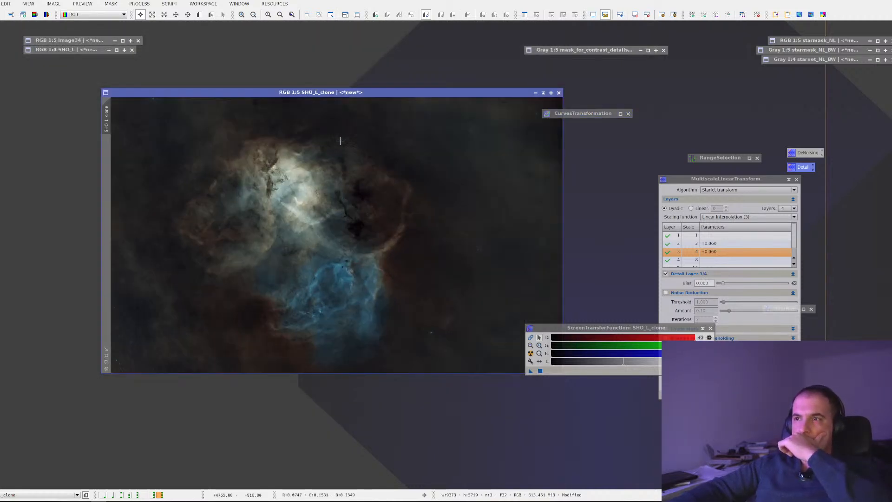
scroll(281, 156, "up", 2)
left_click(106, 350)
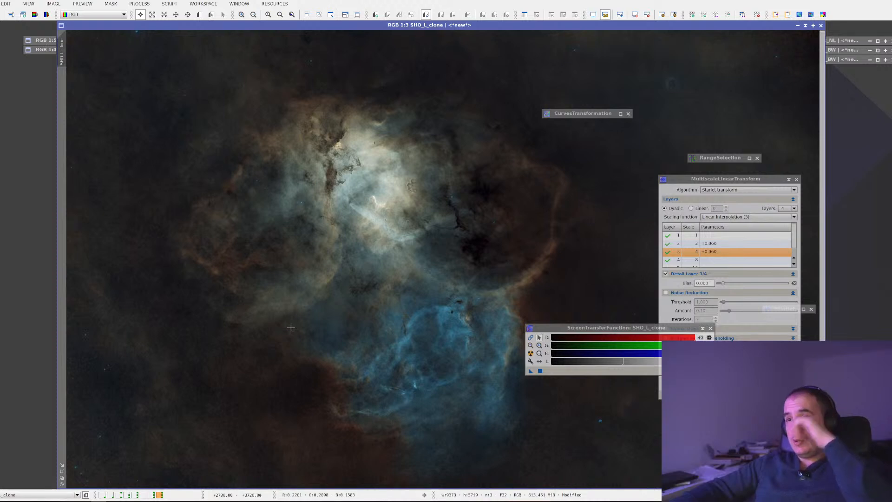
Step: Start the ColorSaturation process and turn on its real-time preview for SHO_L_clone
left_click(139, 4)
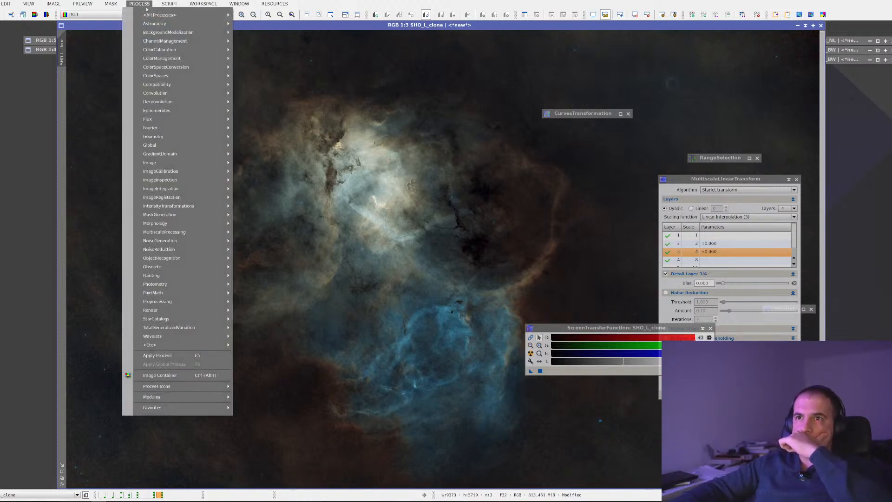
mouse_move(159, 15)
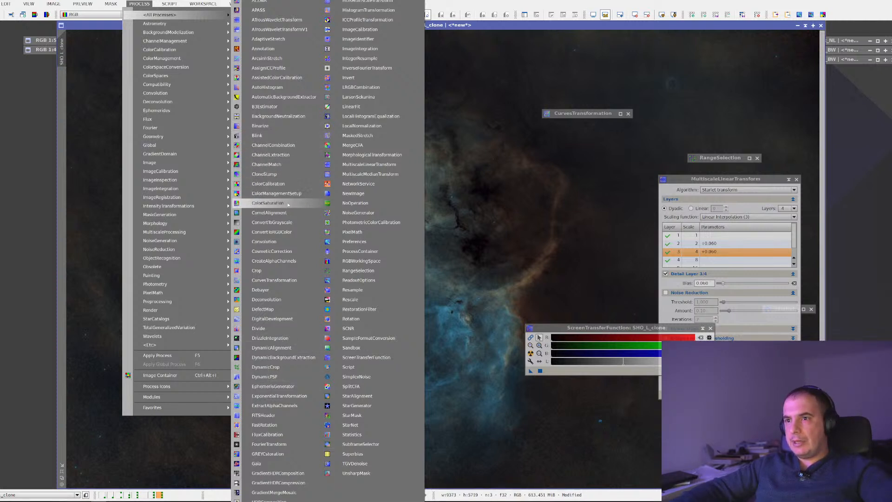
left_click(267, 203)
left_click_drag(453, 168, 516, 174)
left_click(469, 309)
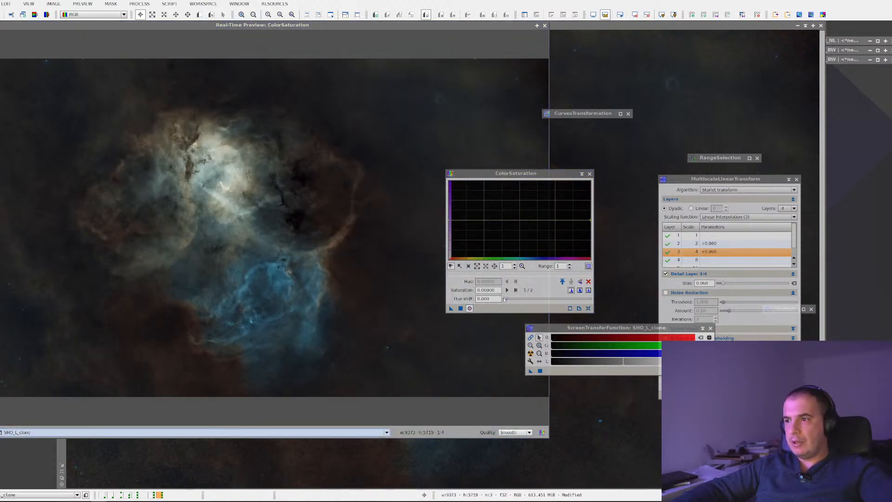
Step: Set the hue shift to 0.710 and shape a linear saturation curve with points near hue 0.54 and 0.76, both at about -0.03
left_click_drag(505, 299, 578, 299)
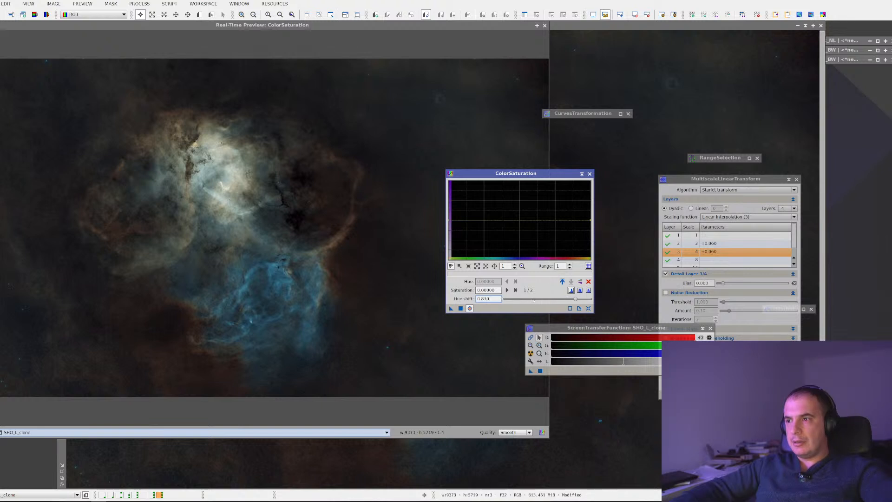
left_click_drag(575, 299, 524, 300)
left_click_drag(477, 218, 525, 220)
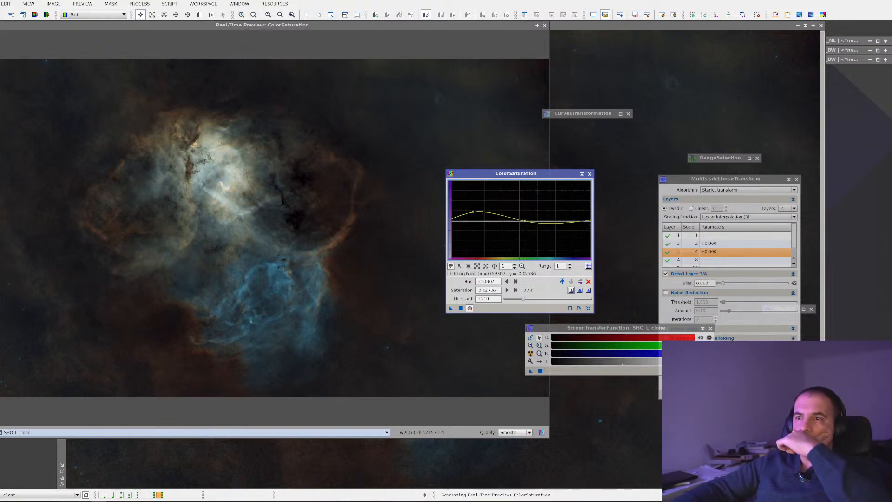
left_click(557, 221)
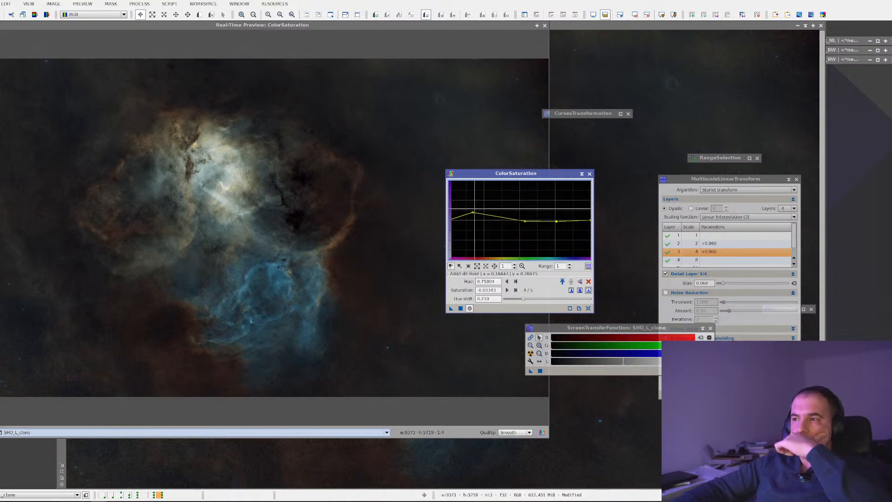
Step: Move the saturation peak to about hue 0.40 and settle it at about 0.21, judging the result on the nebula core
left_click_drag(472, 209, 476, 193)
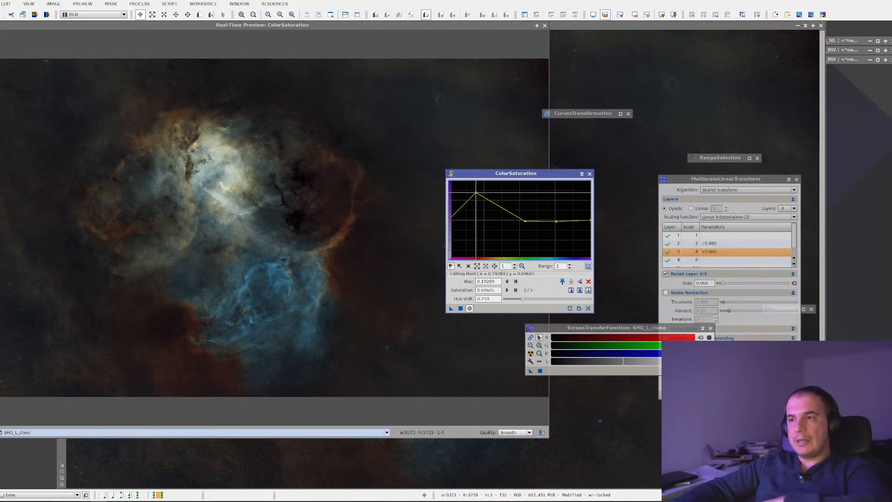
left_click_drag(476, 193, 505, 185)
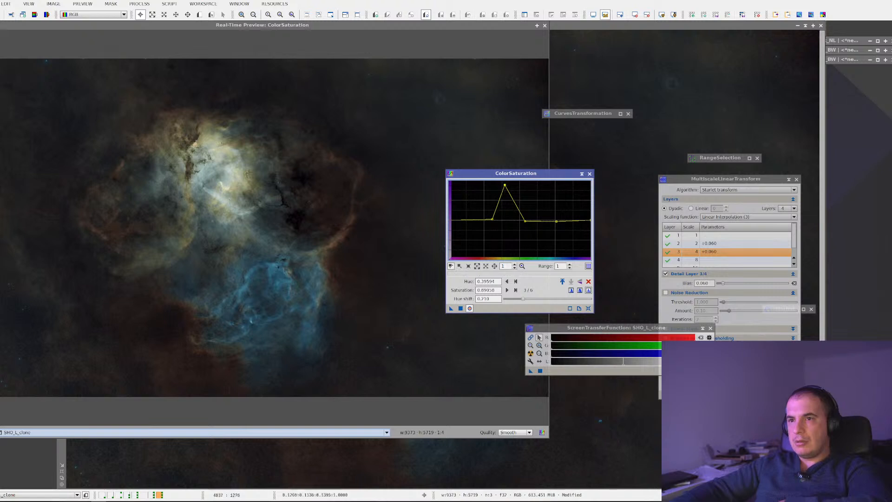
left_click_drag(105, 98, 296, 278)
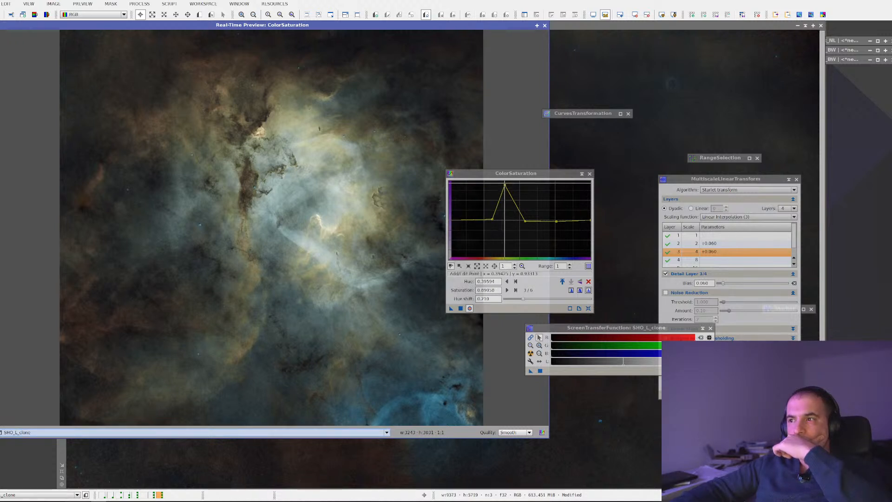
left_click_drag(505, 185, 506, 212)
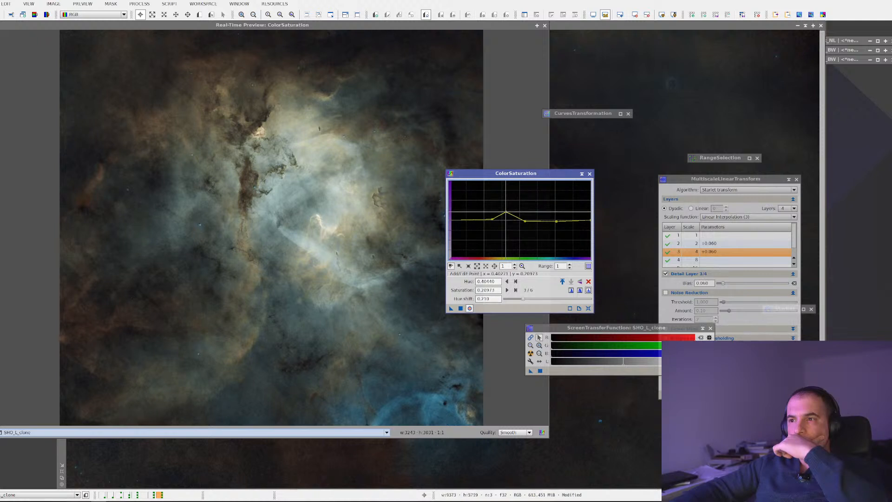
Step: Try a second peak point near hue 0.42, delete it, and set the remaining peak to about hue 0.40, saturation 0.29
left_click(3, 25)
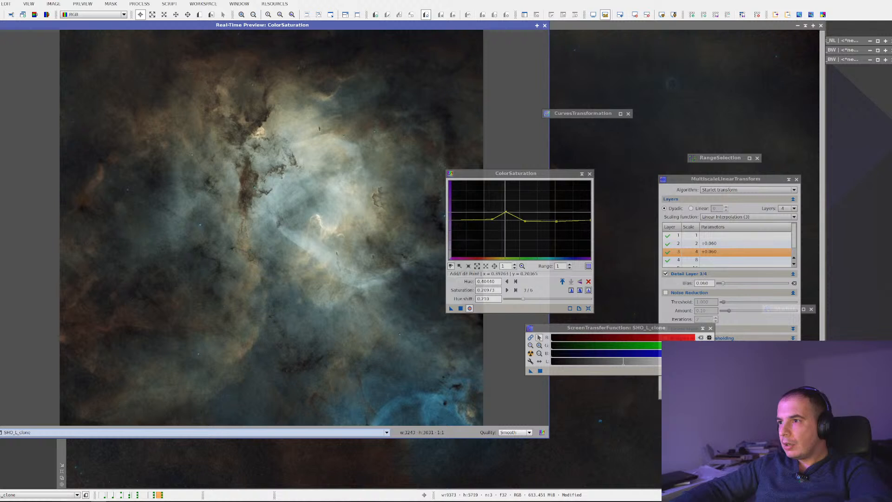
left_click(500, 202)
left_click_drag(507, 212, 508, 203)
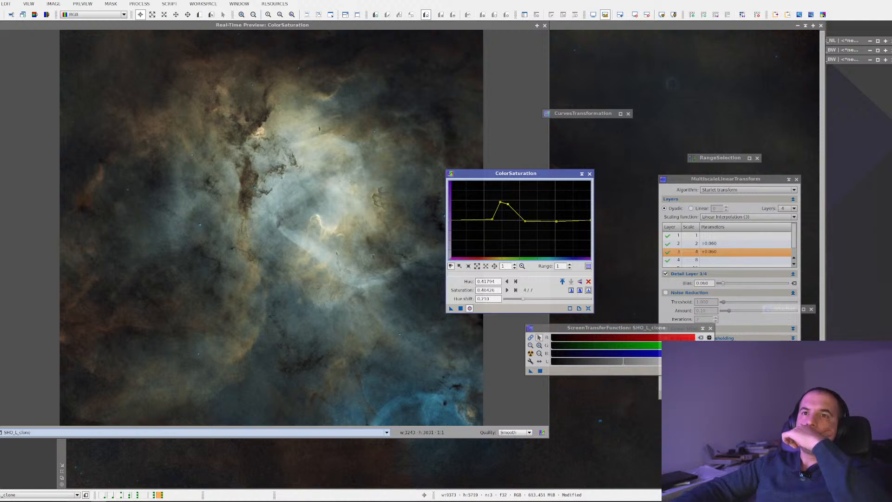
left_click(542, 432)
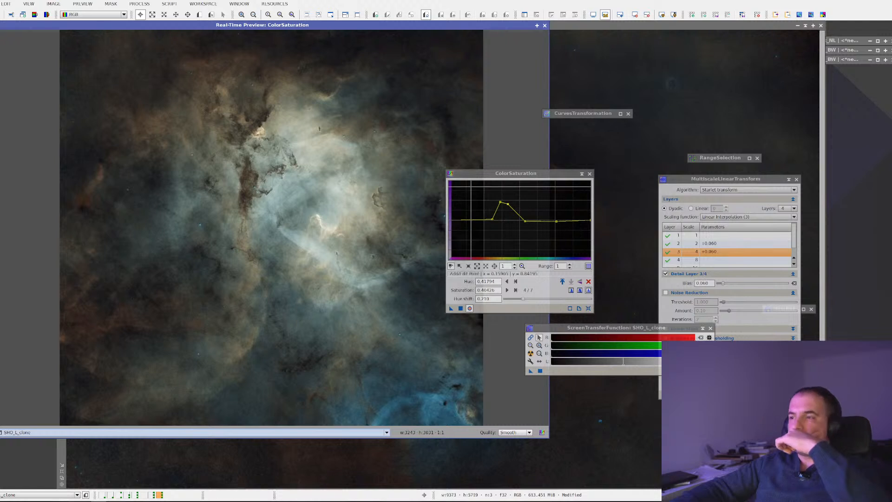
left_click(508, 205)
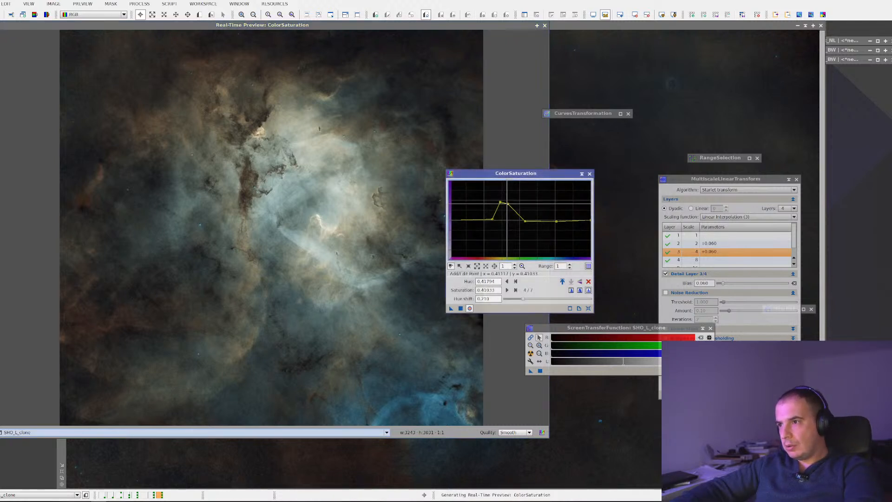
left_click(508, 204)
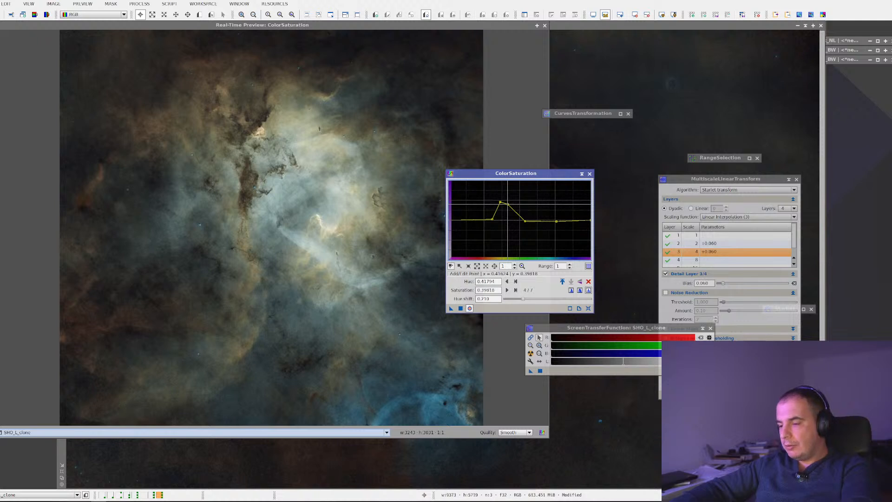
right_click(508, 204)
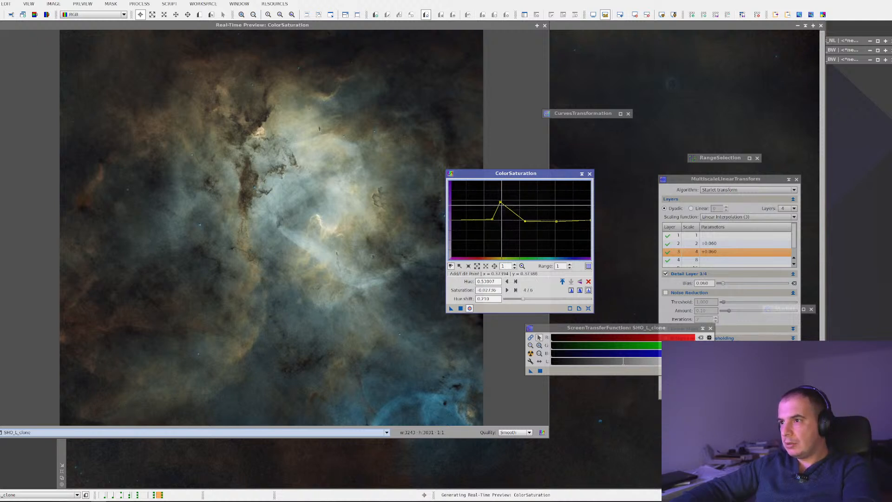
left_click_drag(500, 202, 506, 209)
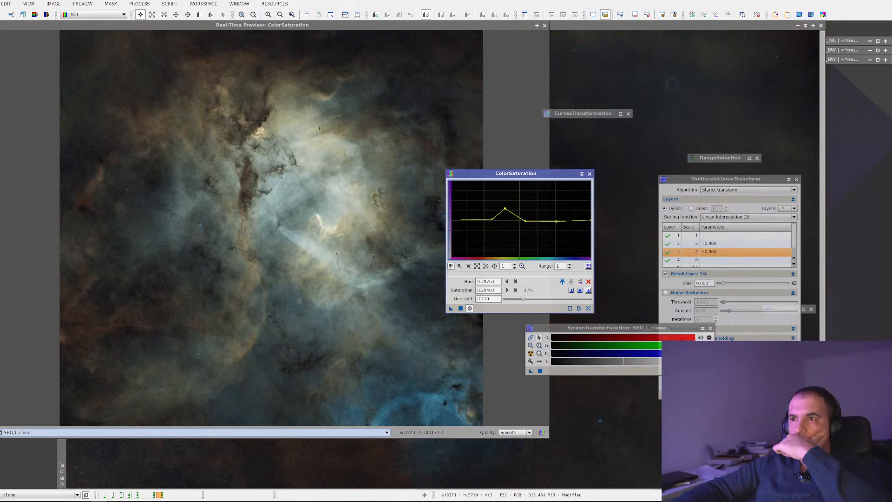
Step: Show the whole SHO_L_clone image in the real-time preview and add a curve point at about hue 0.80, saturation -0.02
left_click(298, 228)
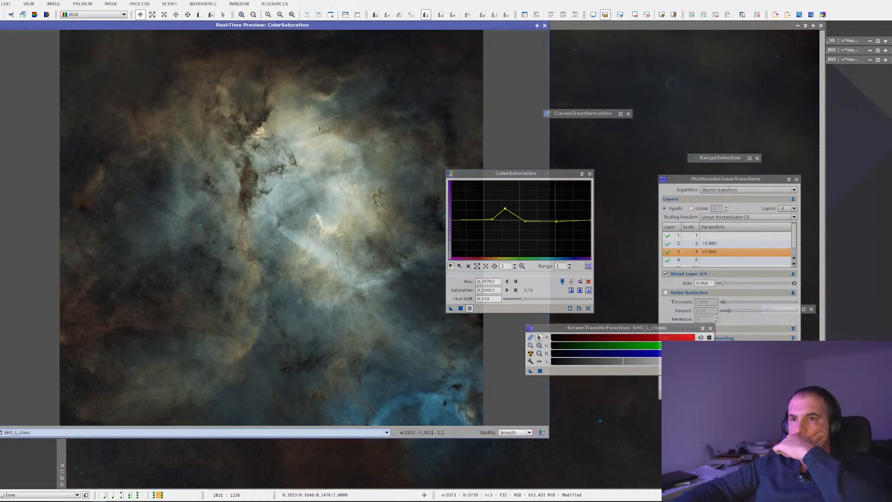
left_click(89, 432)
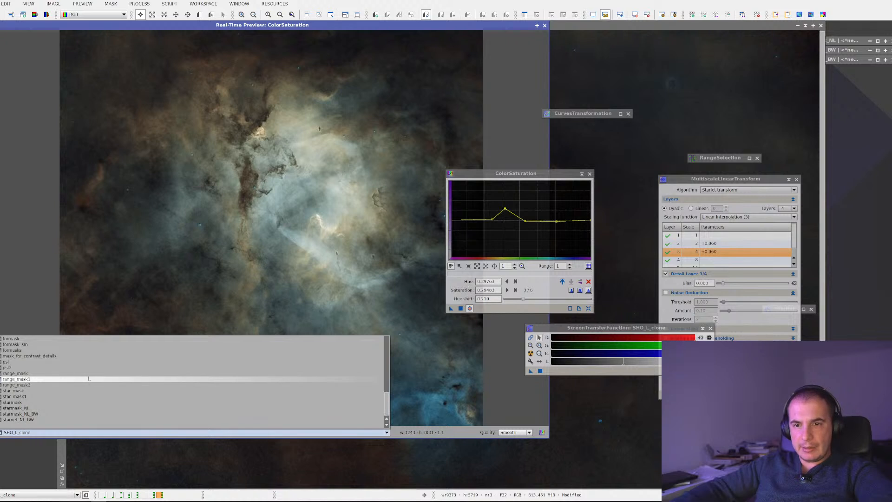
scroll(88, 379, "up", 5)
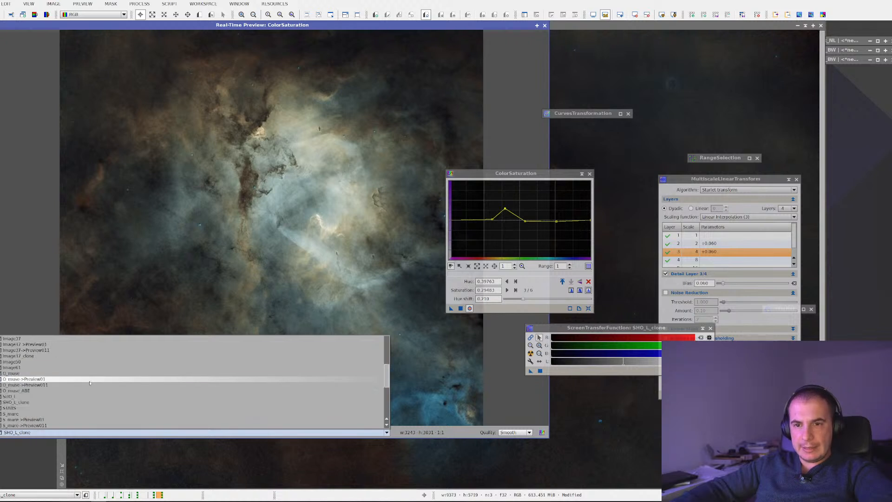
left_click(71, 401)
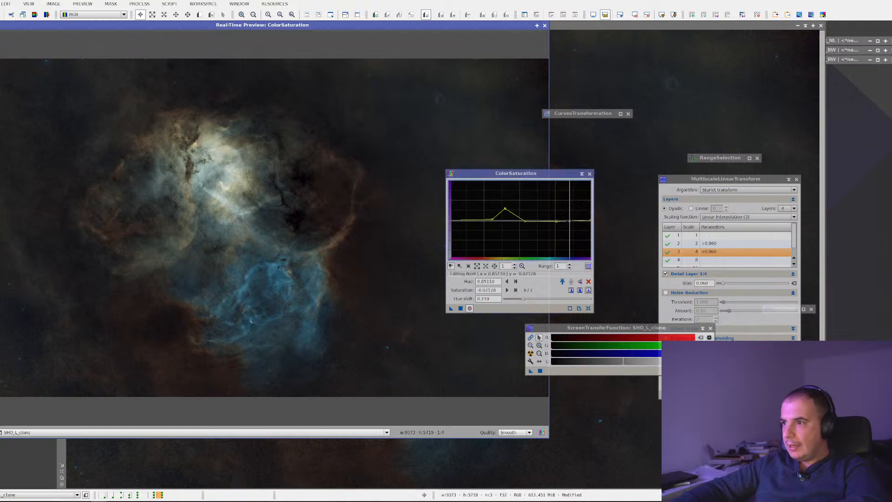
left_click(576, 220)
mouse_move(576, 220)
left_mouse_down()
mouse_move(556, 212)
mouse_move(557, 247)
mouse_move(566, 205)
mouse_move(562, 220)
left_mouse_up()
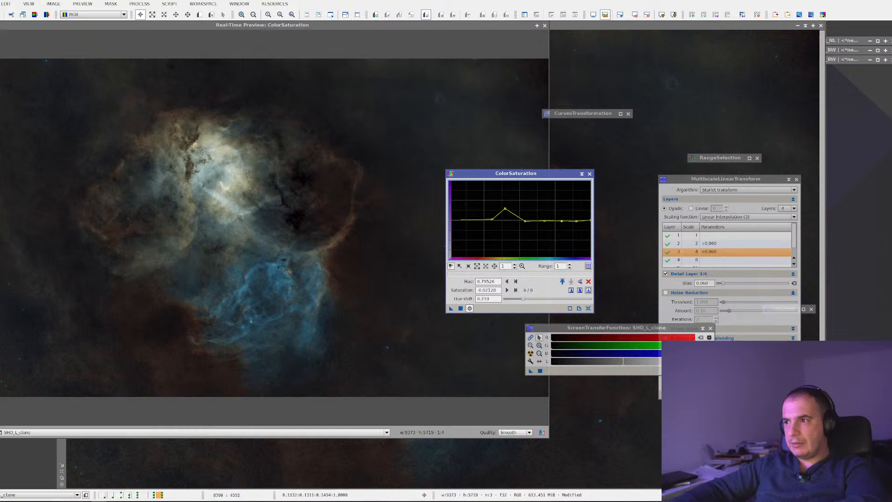
Step: Apply the saturation curve to SHO_L_clone and close the real-time preview and ColorSaturation
left_click(460, 308)
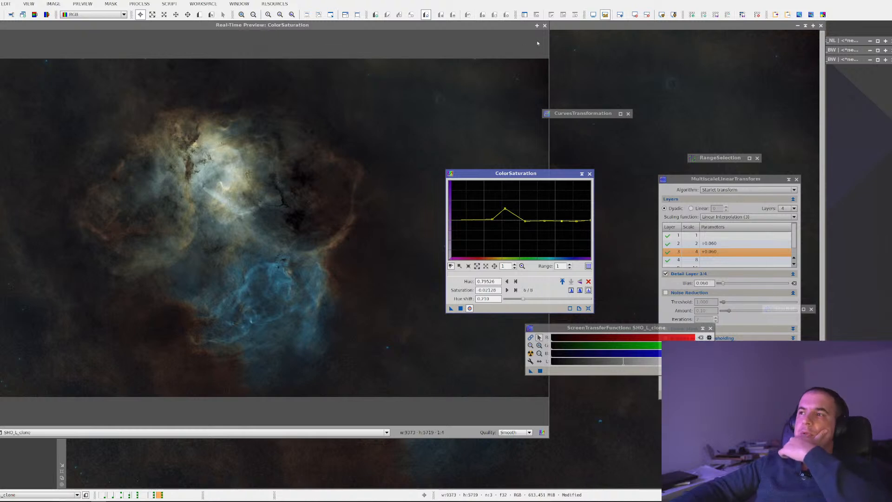
left_click(545, 26)
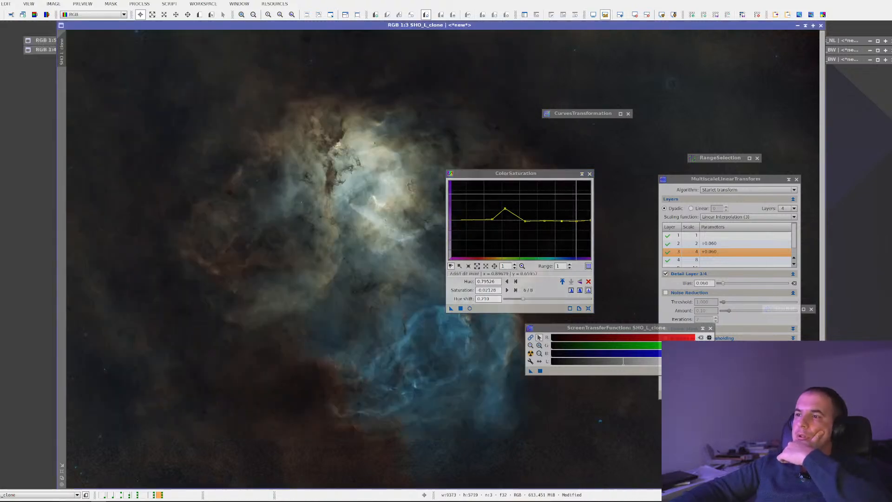
scroll(465, 227, "down", 1)
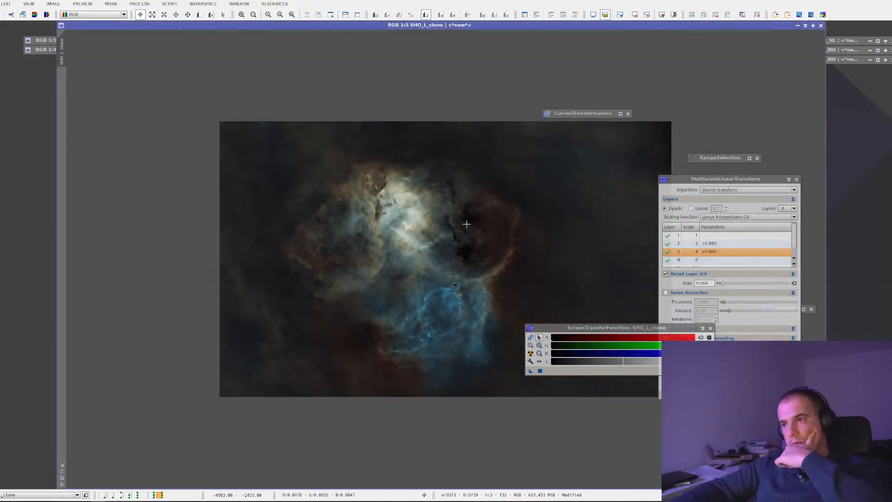
scroll(466, 227, "up", 1)
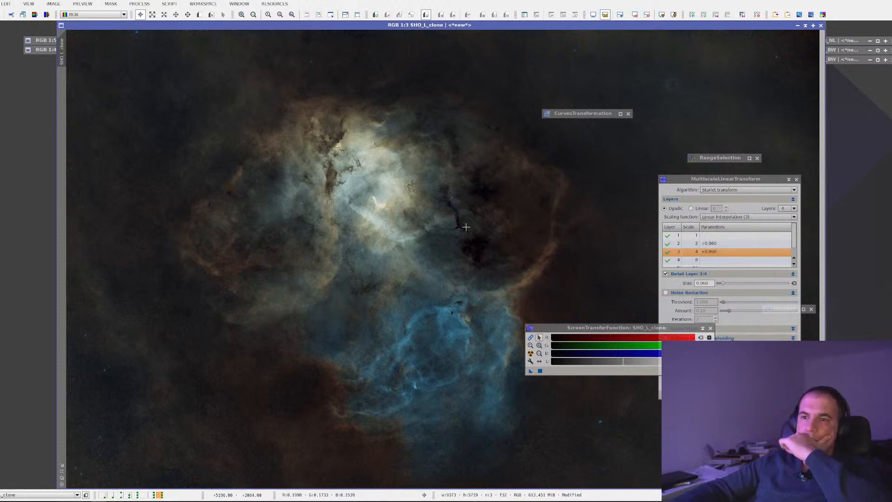
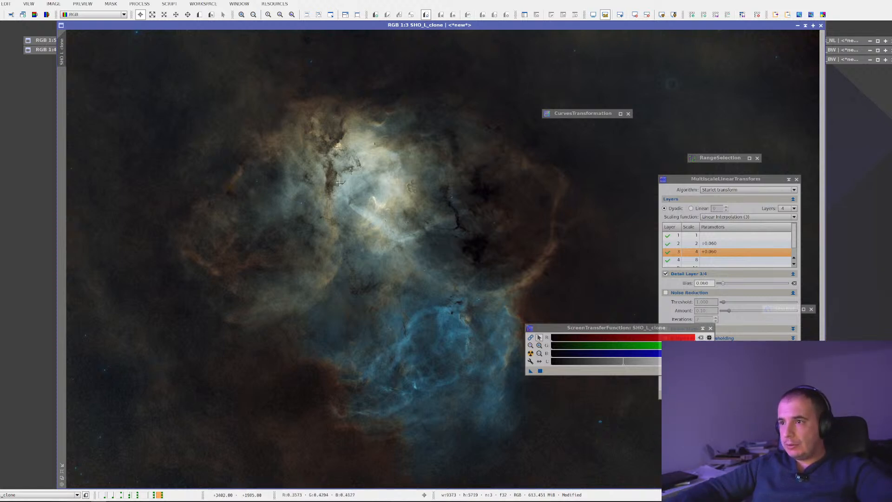
Step: Inspect the recoloured nebula, fit the SHO_L_clone window to the image at 1:6, and move it lower in the workspace
scroll(340, 183, "down", 1)
scroll(344, 200, "up", 2)
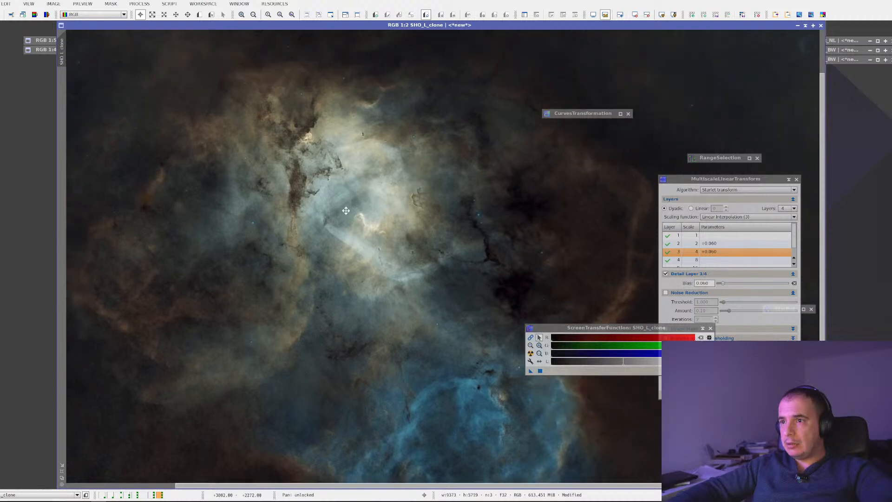
scroll(346, 210, "up", 1)
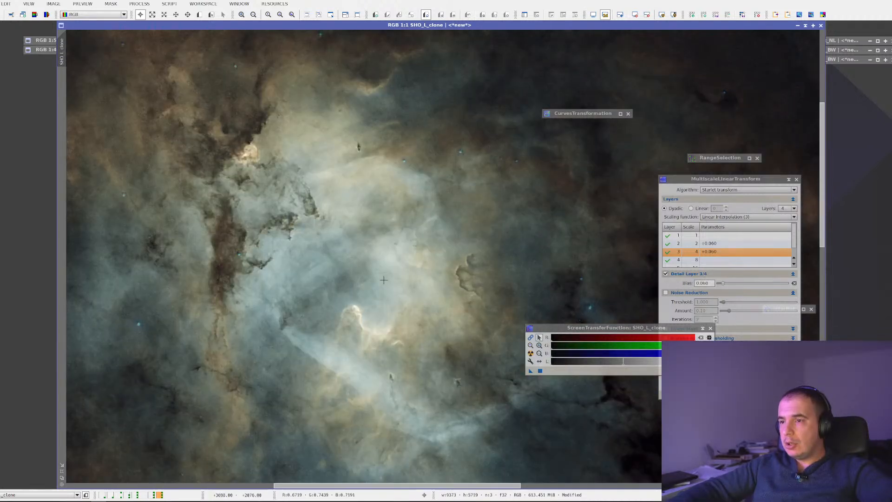
scroll(384, 280, "down", 3)
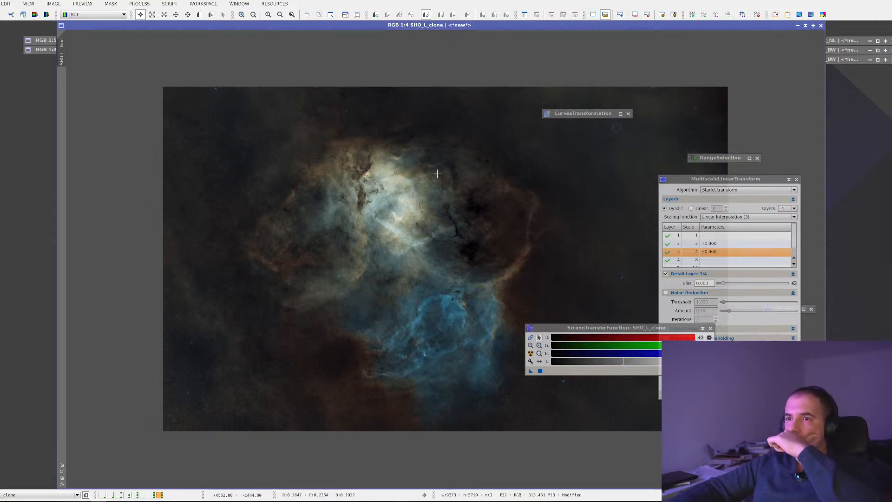
scroll(437, 174, "down", 1)
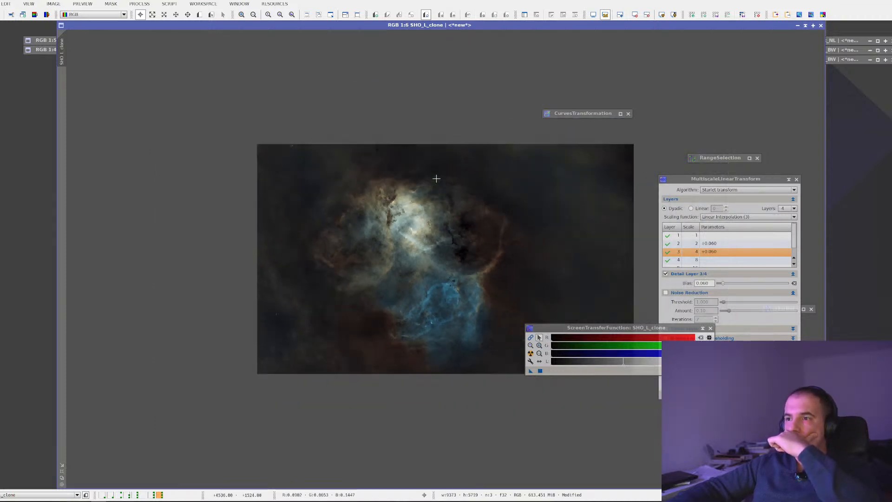
left_click(62, 466)
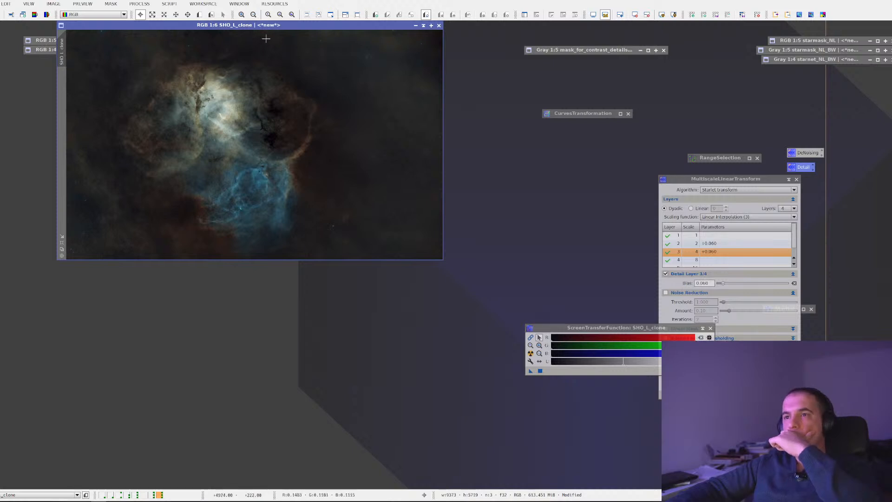
left_click_drag(277, 26, 328, 133)
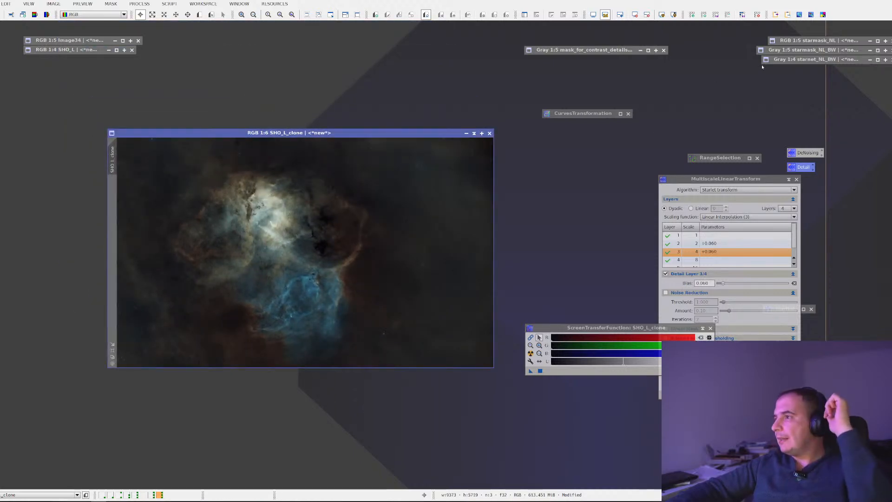
Step: Restore the starmask_NL star image, putting the starnet_NL_BW mask away again after a brief look
double_click(793, 60)
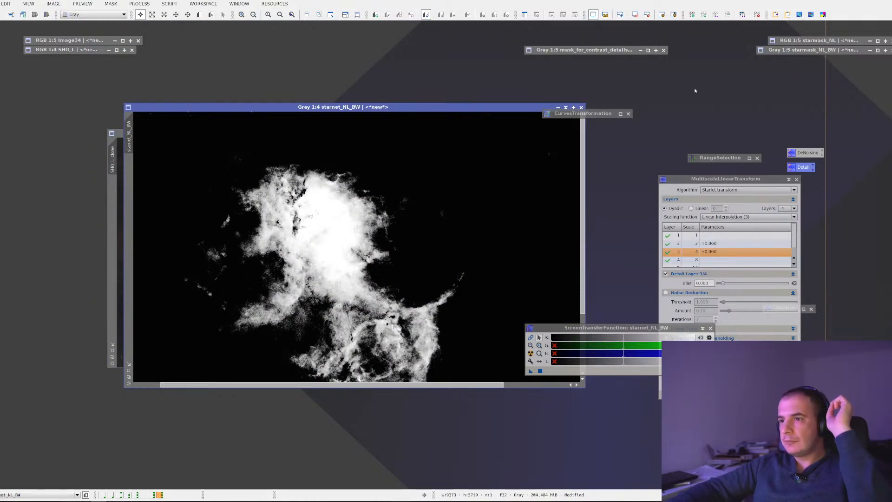
left_click(566, 108)
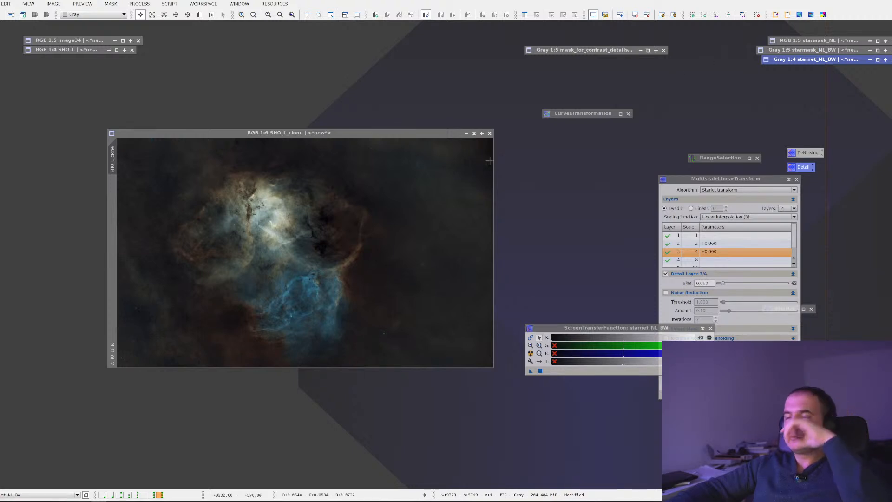
left_click(268, 218)
scroll(267, 218, "up", 4)
scroll(268, 218, "up", 1)
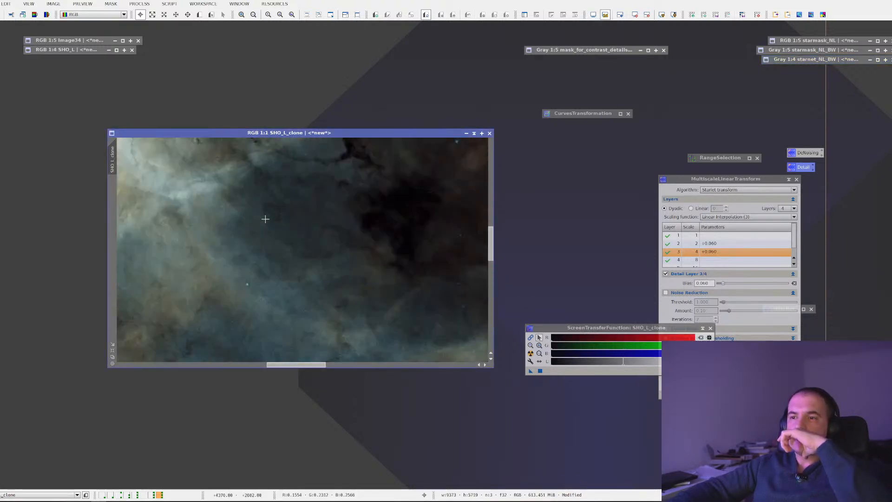
scroll(265, 219, "down", 5)
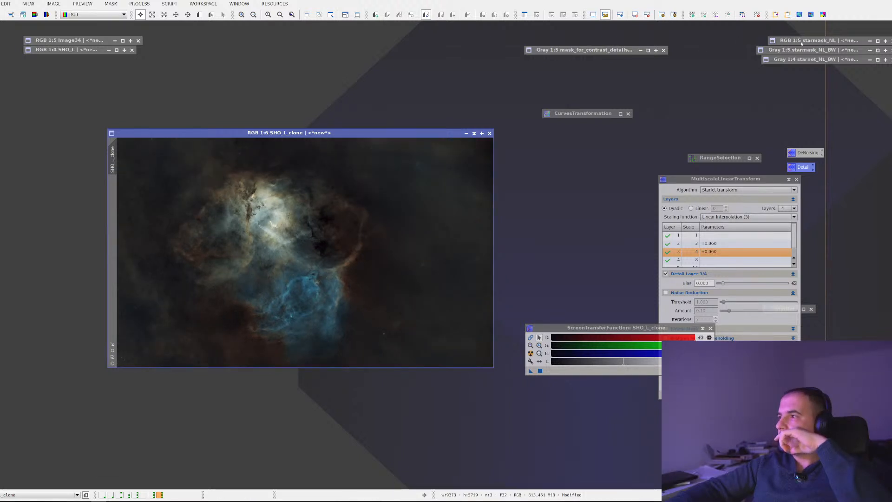
double_click(801, 42)
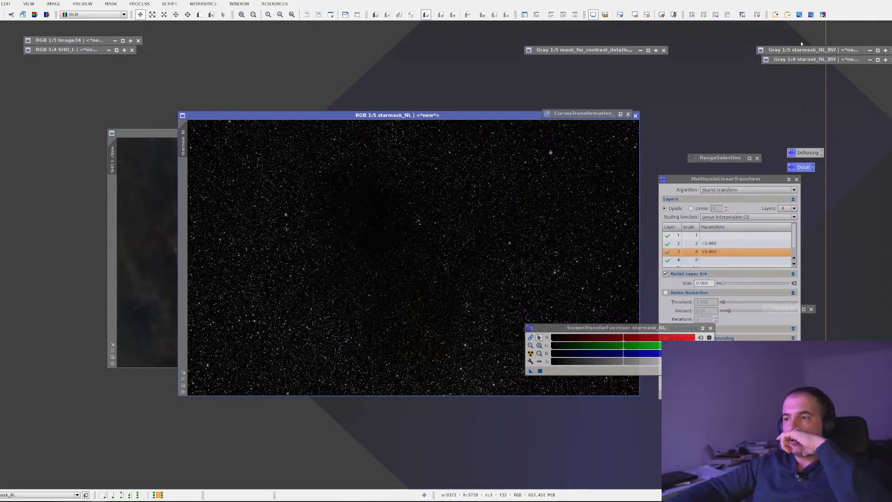
Step: Inspect the stars of starmask_NL up close and as a whole, and move its window slightly lower in the workspace
scroll(479, 289, "up", 5)
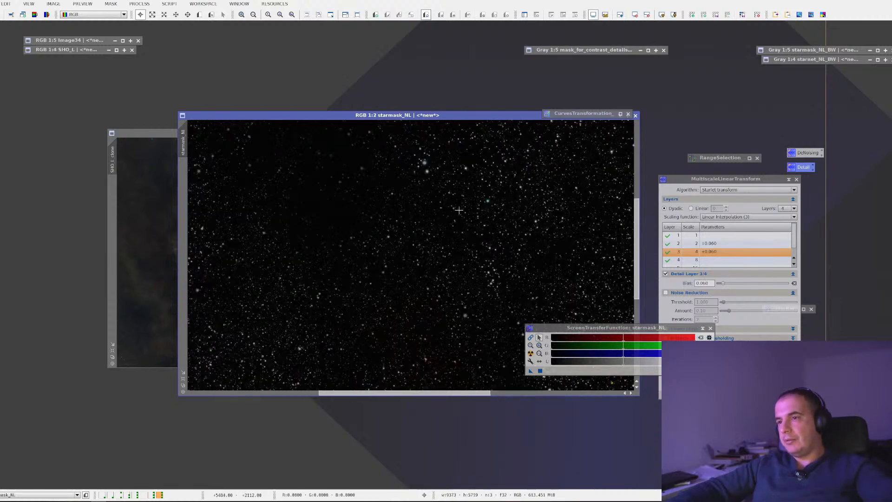
scroll(478, 297, "down", 6)
scroll(400, 304, "up", 1)
scroll(399, 304, "up", 5)
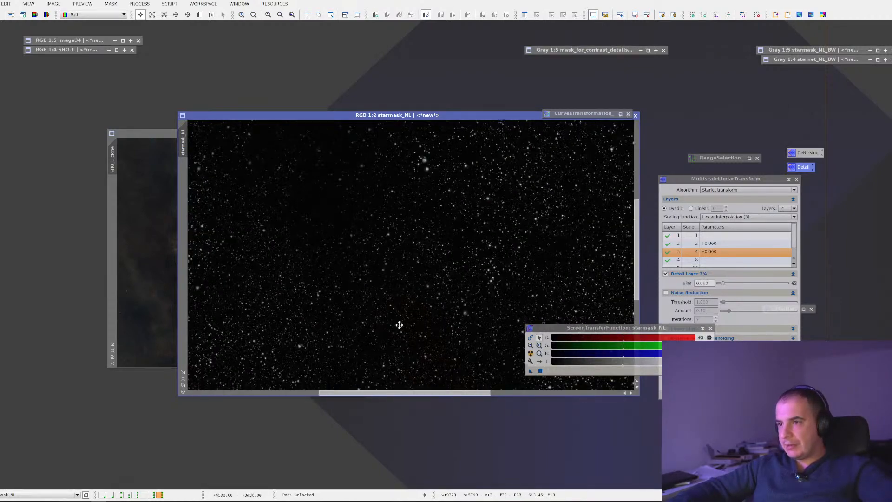
scroll(423, 190, "down", 5)
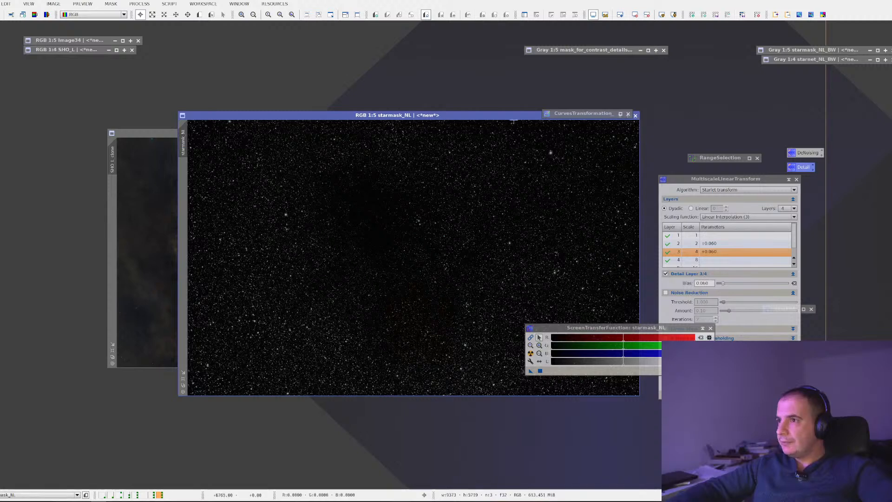
left_click_drag(500, 116, 483, 140)
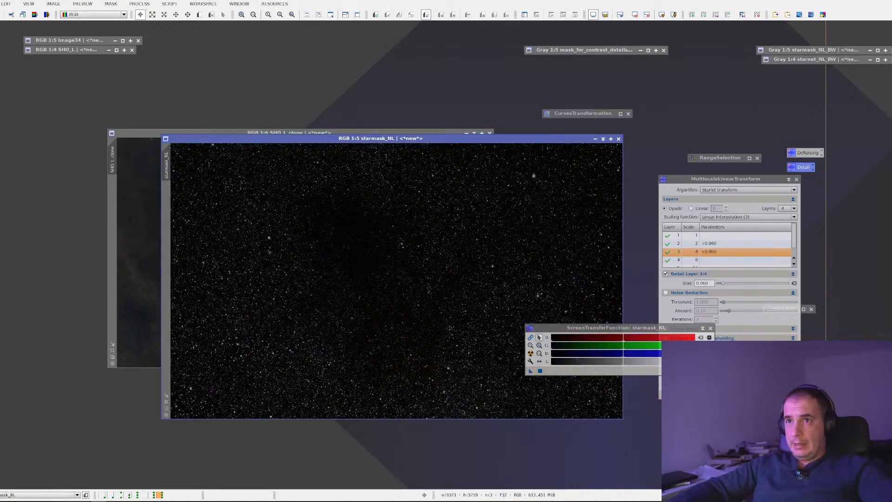
Step: Open CurvesTransformation with a real-time preview of starmask_NL and pull the saturation curve down at about input 0.76, output 0.28
left_click(140, 4)
mouse_move(144, 14)
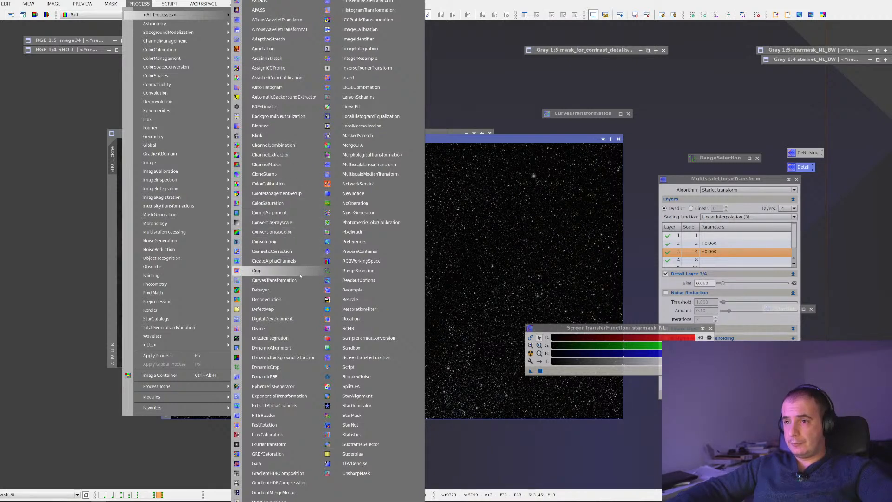
left_click(274, 279)
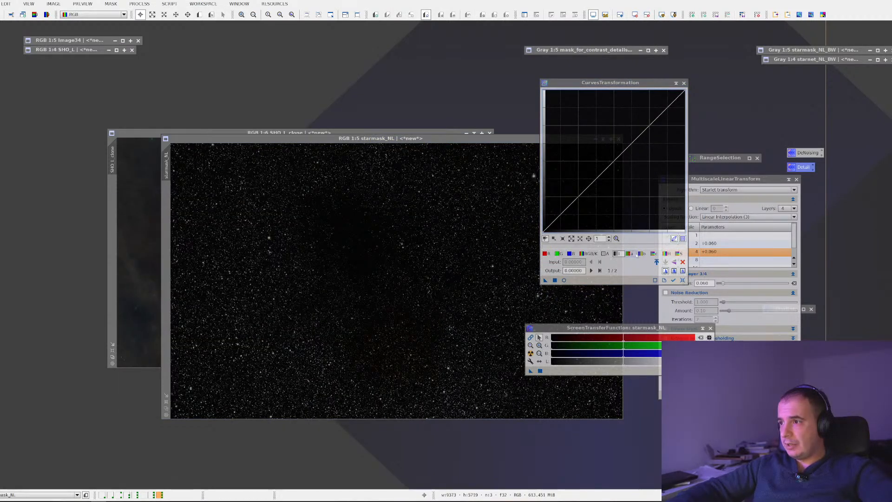
left_click_drag(639, 136, 650, 192)
left_click(564, 280)
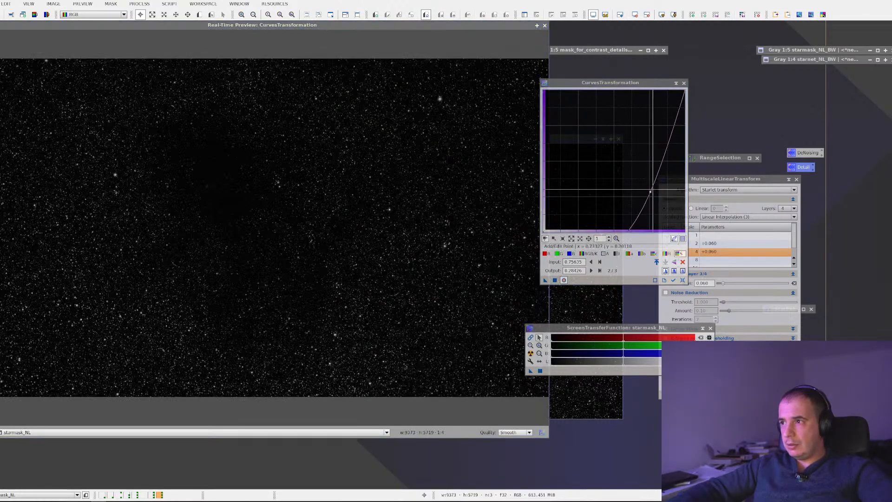
Step: Reshape the saturation curve to a gentler dip at about input 0.54, output 0.42, and check the star colours in the real-time preview
mouse_move(625, 175)
left_mouse_down()
mouse_move(618, 161)
mouse_move(635, 177)
left_mouse_up()
left_click(683, 280)
left_click_drag(185, 114, 381, 237)
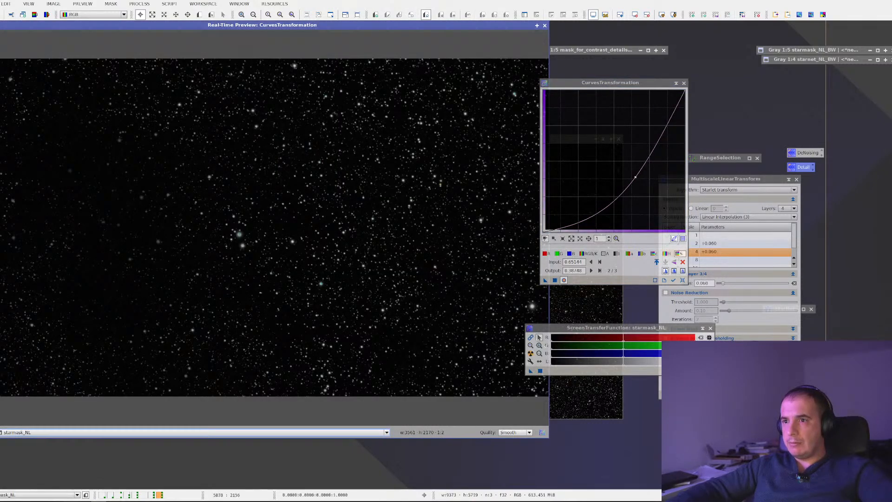
left_click_drag(635, 177, 619, 171)
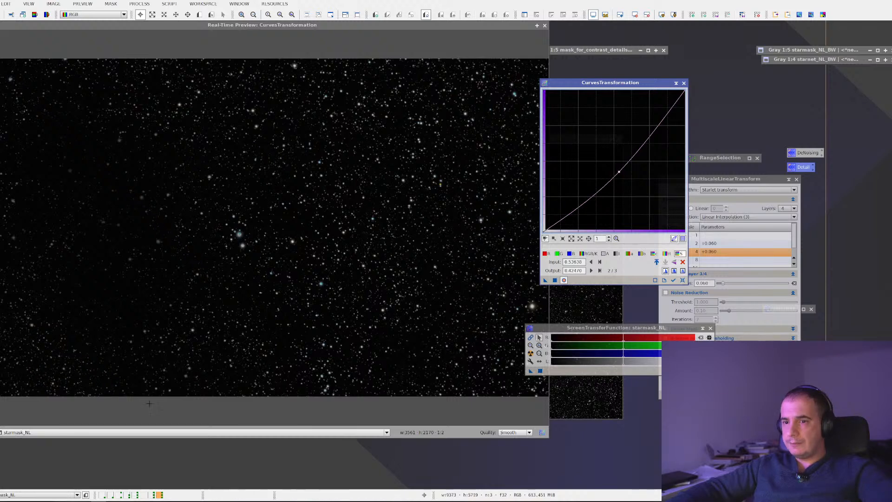
left_click(79, 432)
left_click(80, 408)
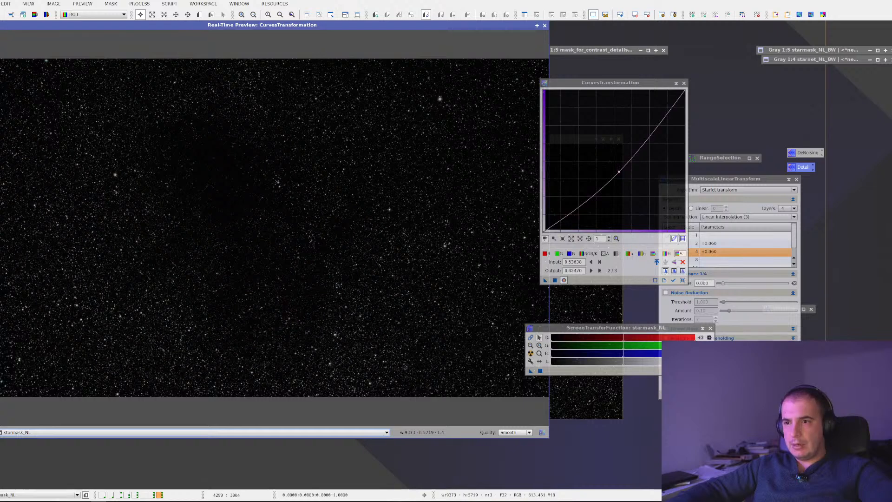
left_click_drag(191, 251, 367, 394)
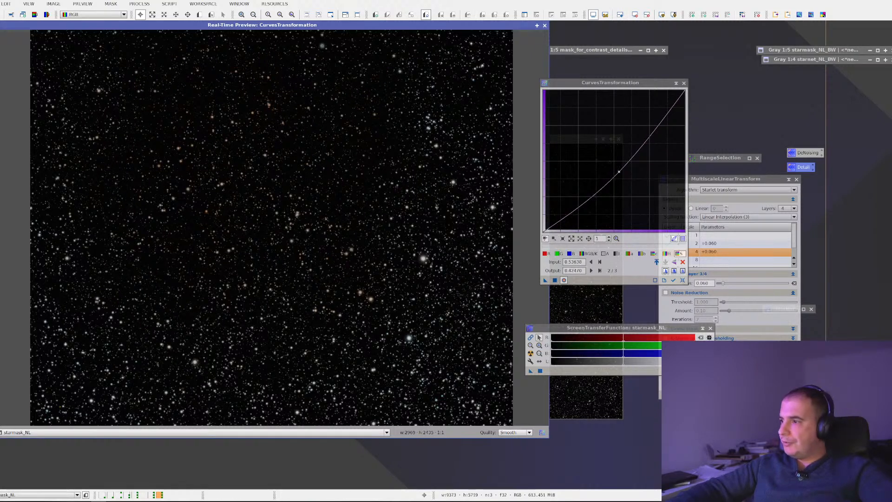
Step: Close the real-time preview and apply SCNR to starmask_NL with Red as the colour to remove, Average Neutral protection and amount 1.00
left_click(142, 4)
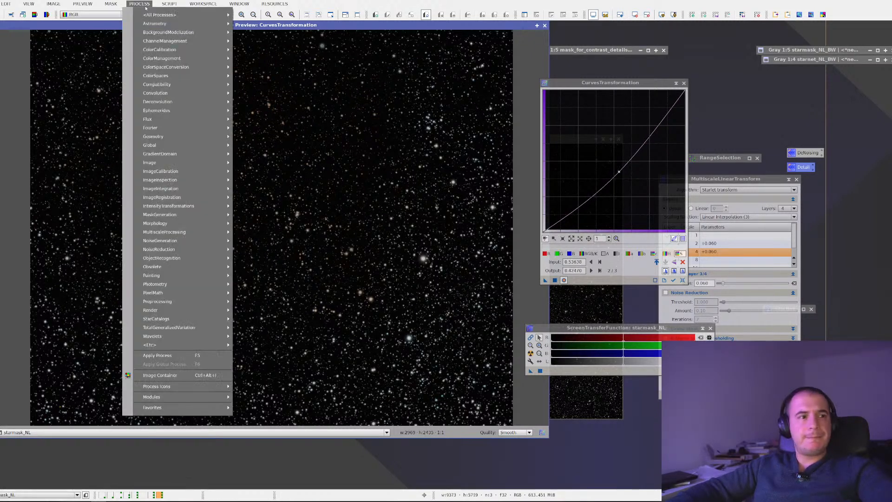
mouse_move(158, 14)
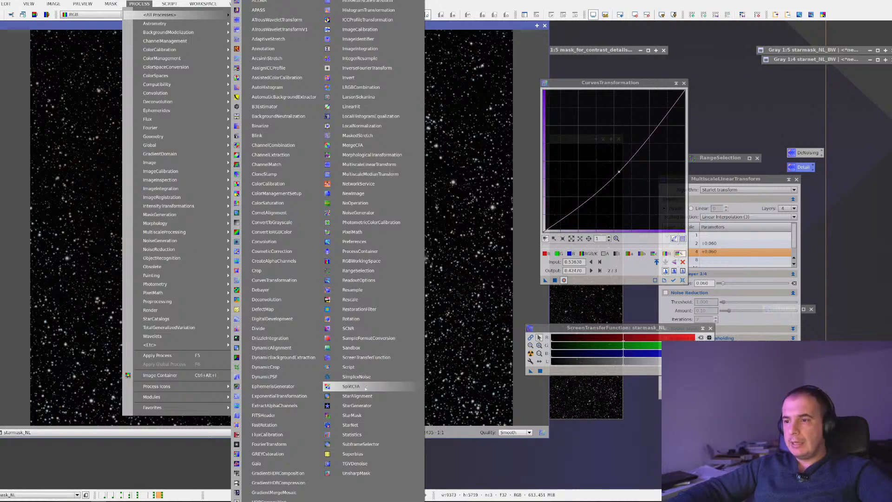
left_click(348, 328)
left_click(800, 291)
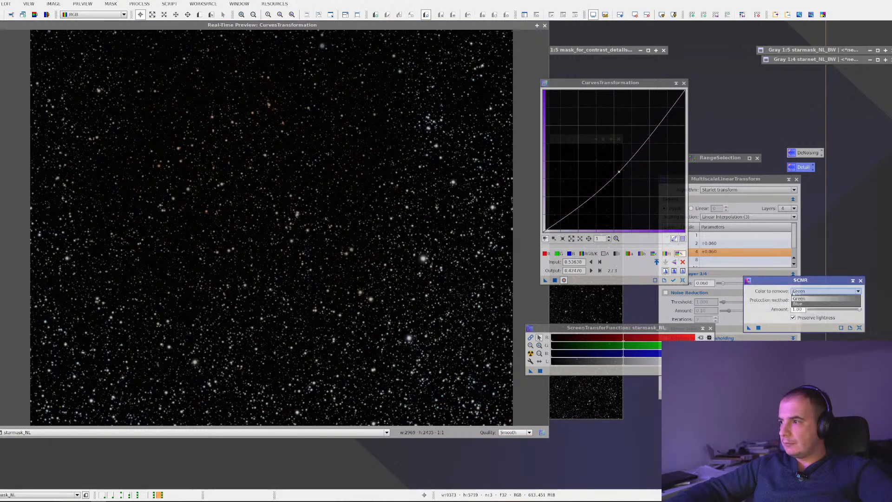
left_click(798, 298)
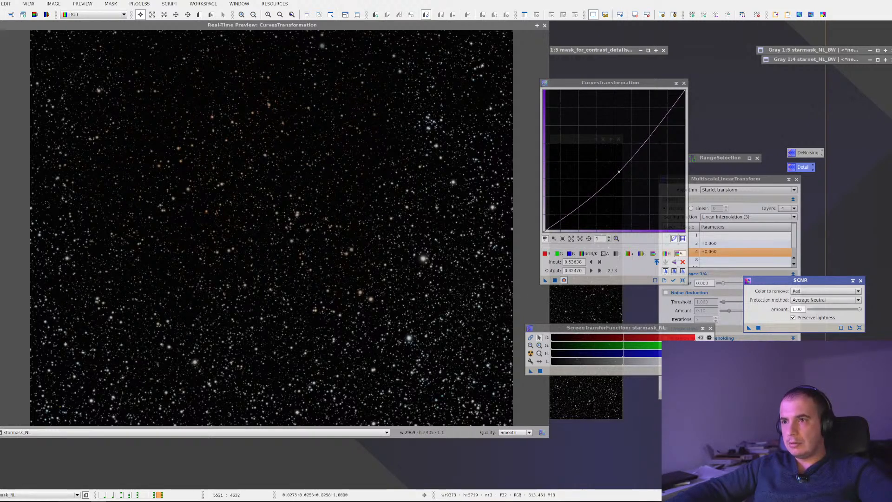
left_click(565, 279)
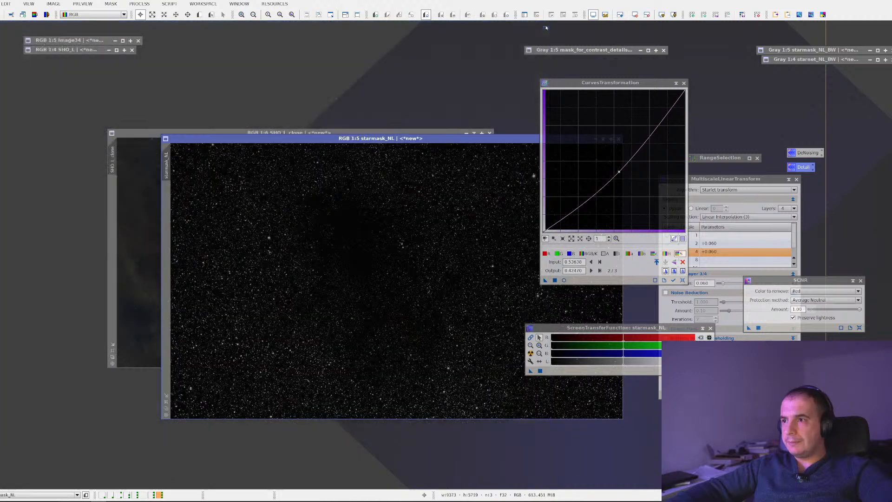
left_click_drag(750, 328, 484, 315)
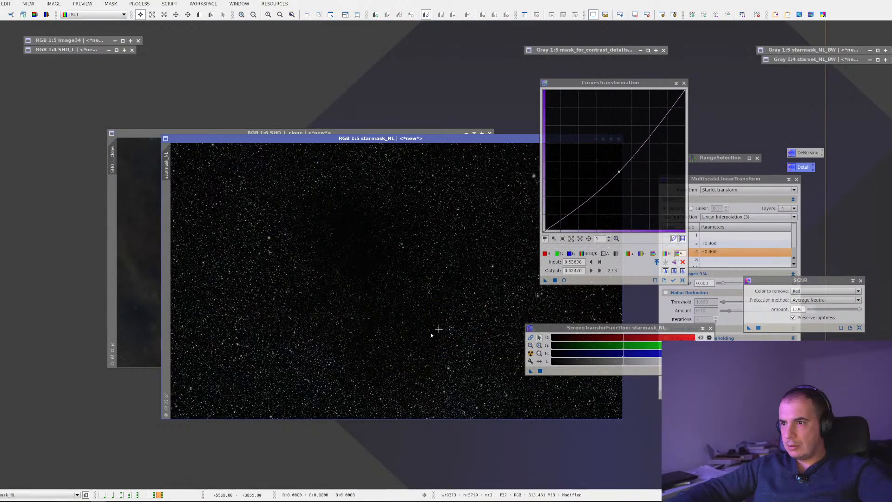
Step: Check the stars up close and apply SCNR to starmask_NL again with Green as the colour to remove
scroll(405, 348, "up", 5)
scroll(405, 348, "down", 5)
scroll(405, 348, "up", 5)
scroll(405, 348, "down", 3)
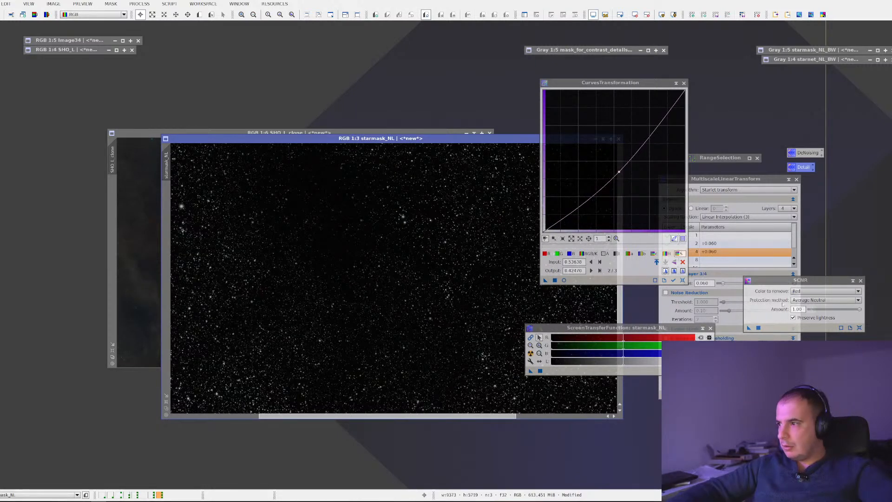
left_click(818, 291)
left_click(802, 303)
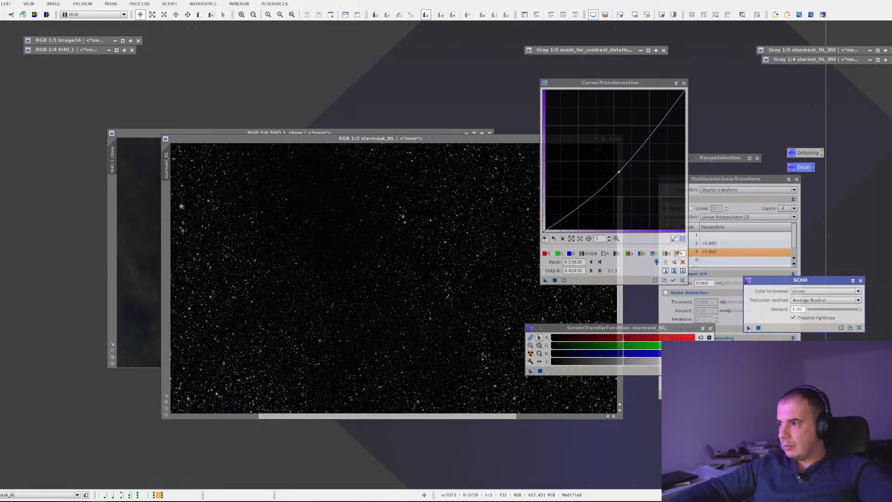
left_click_drag(748, 328, 481, 327)
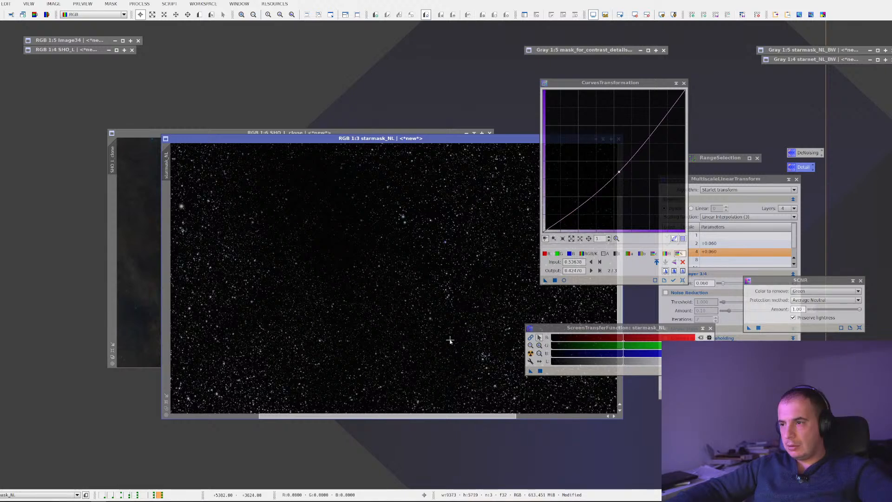
Step: Examine the corrected star colours of starmask_NL at several magnifications and collapse the SCNR window
scroll(430, 341, "up", 8)
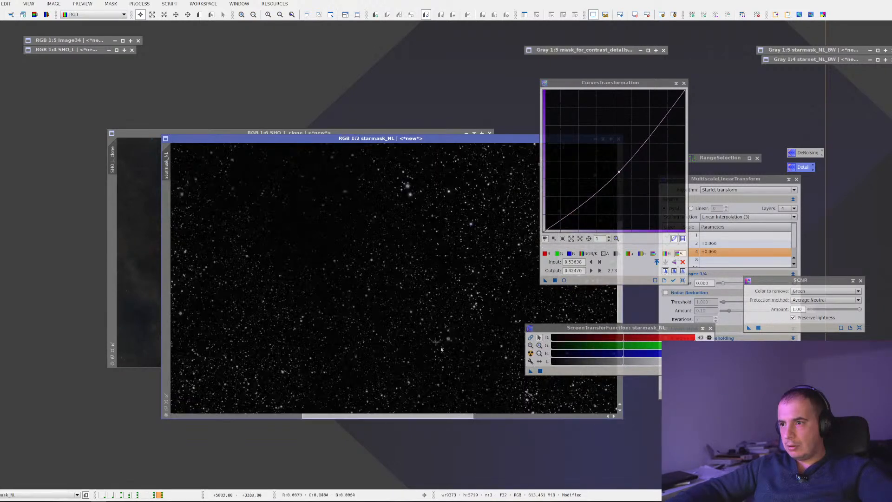
scroll(364, 330, "down", 2)
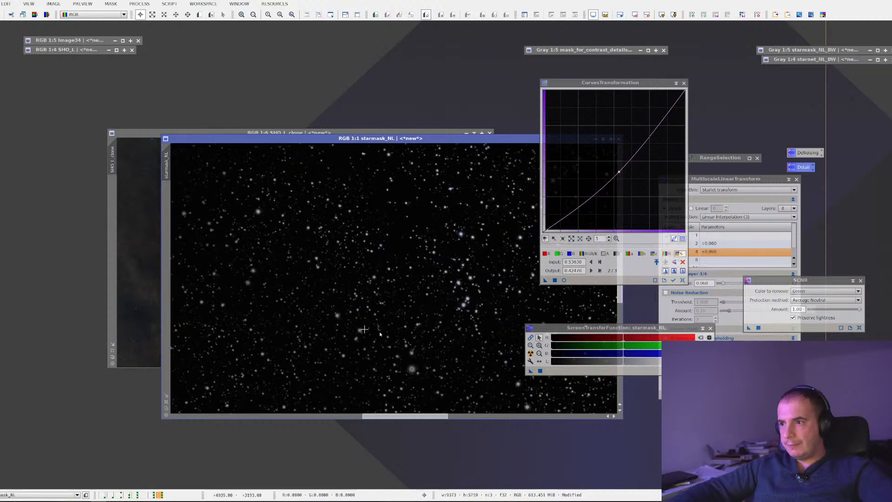
scroll(407, 316, "up", 1)
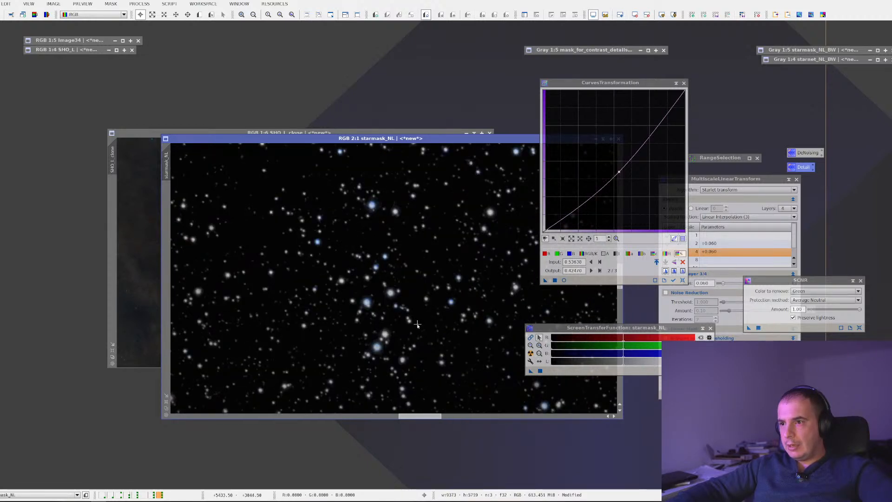
scroll(417, 325, "down", 6)
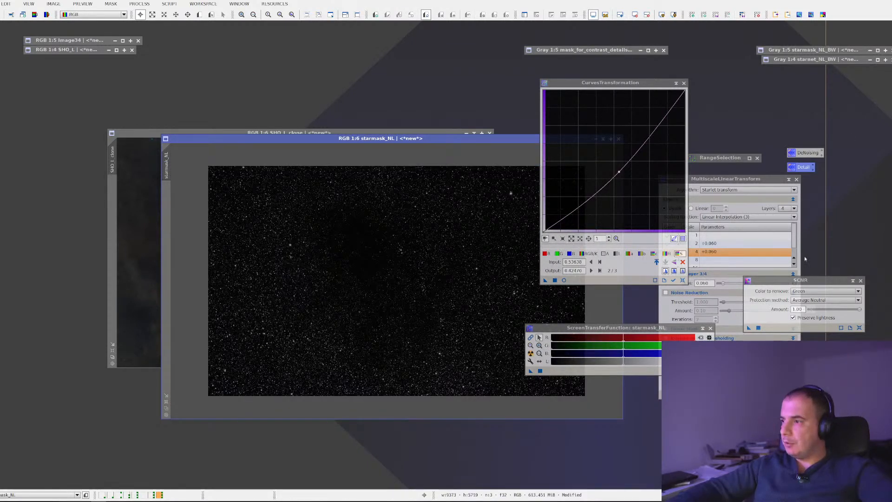
double_click(837, 281)
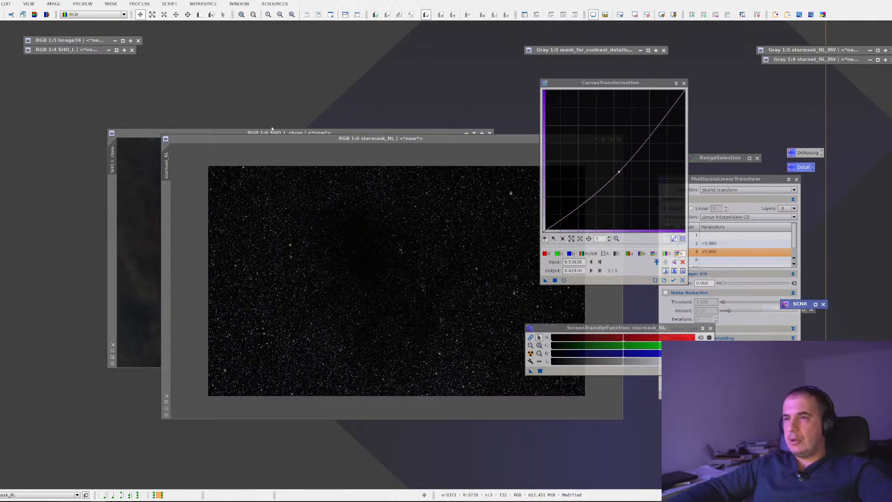
Step: Move the SHO_L_clone window aside, duplicate starmask_NL, and place the duplicate lower in the workspace
left_click_drag(273, 132, 197, 99)
left_click(484, 137)
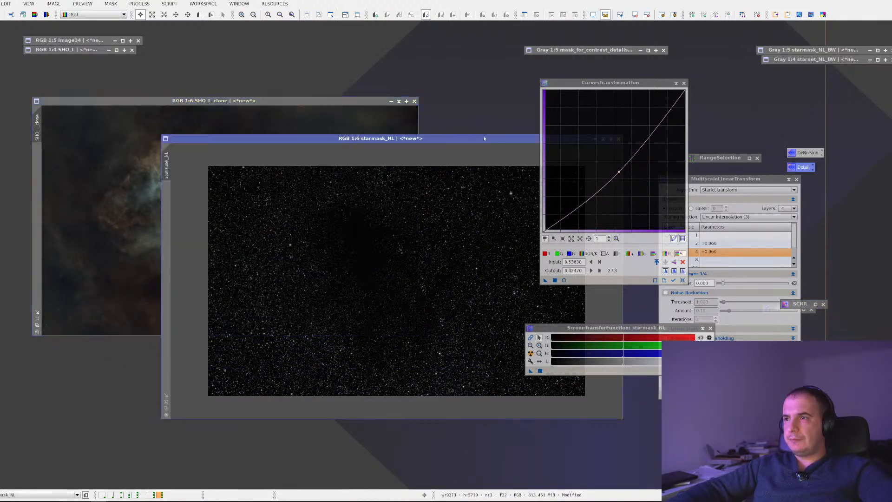
right_click(163, 163)
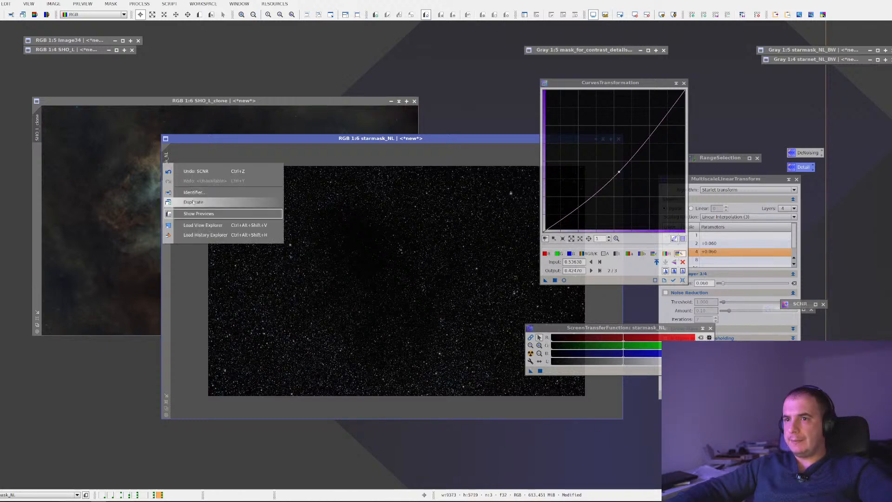
left_click(223, 203)
left_click_drag(365, 111, 330, 194)
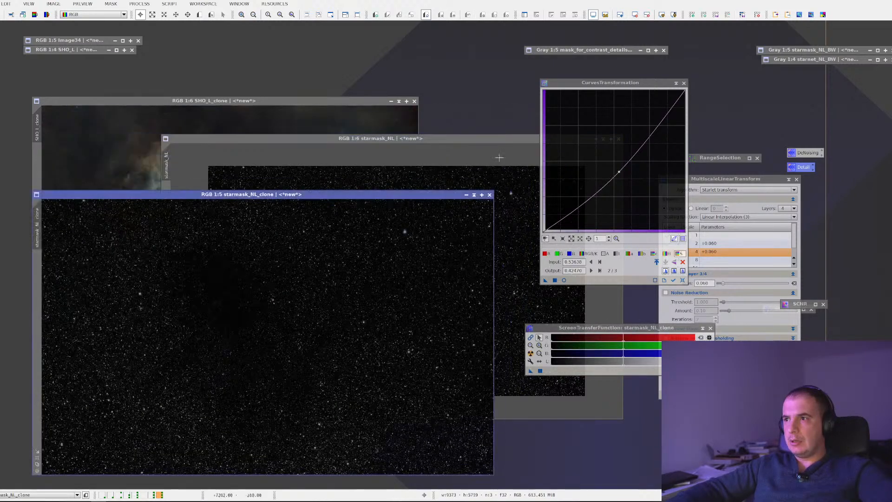
Step: Put the original starmask_NL window away as an icon beside the other star masks
left_click(511, 138)
left_click_drag(511, 138, 416, 126)
left_click(440, 121)
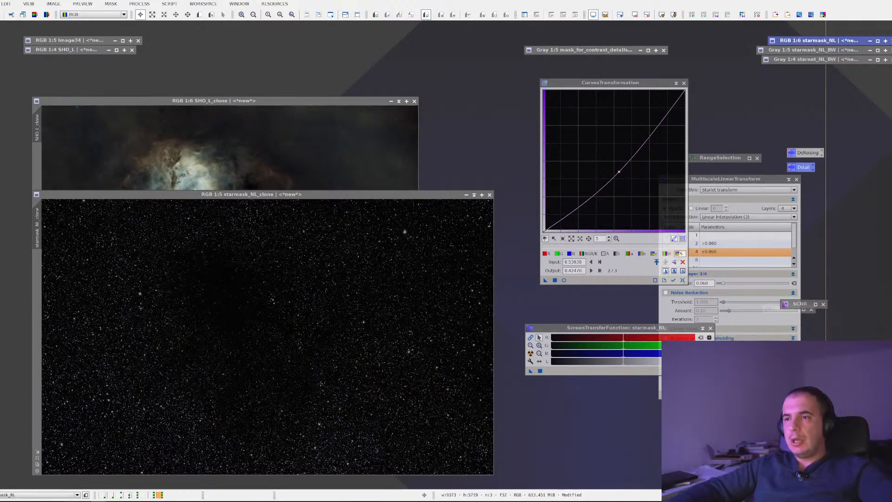
Step: Create a blank RGB image using the parameters of SHO_L_clone, 9373 by 5719 pixels, and close NewImage
left_click(205, 143)
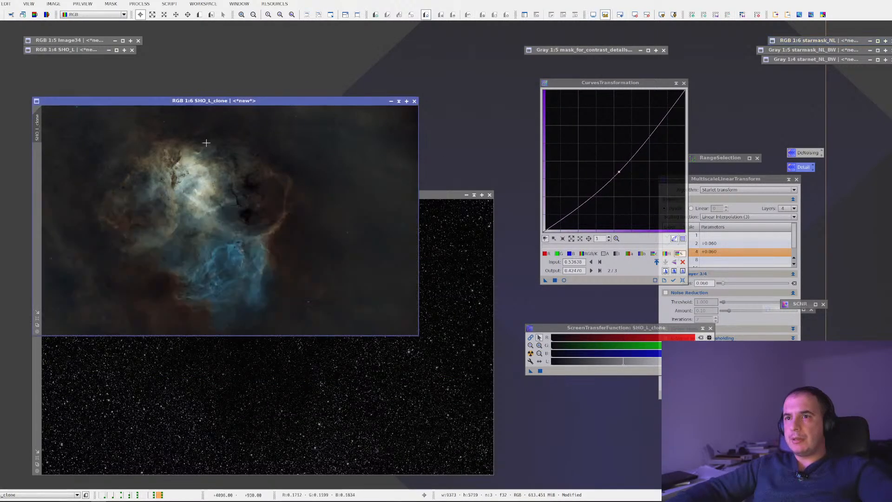
left_click(53, 4)
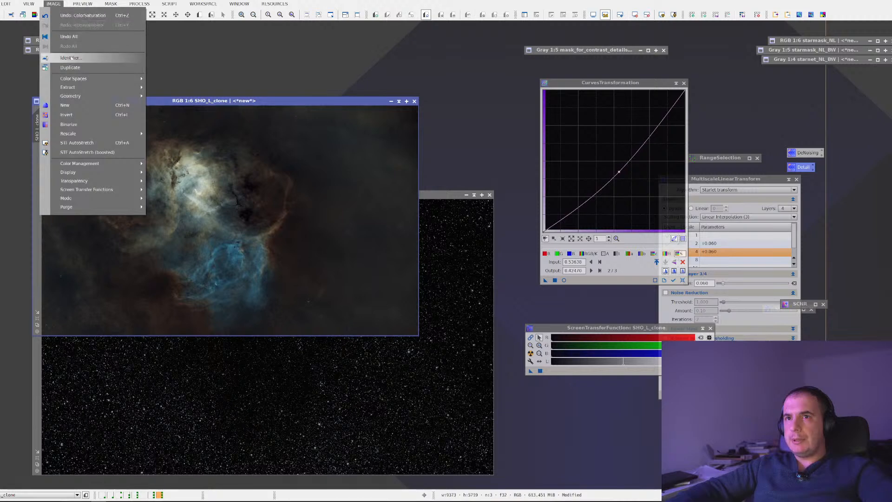
left_click(70, 106)
left_click(566, 247)
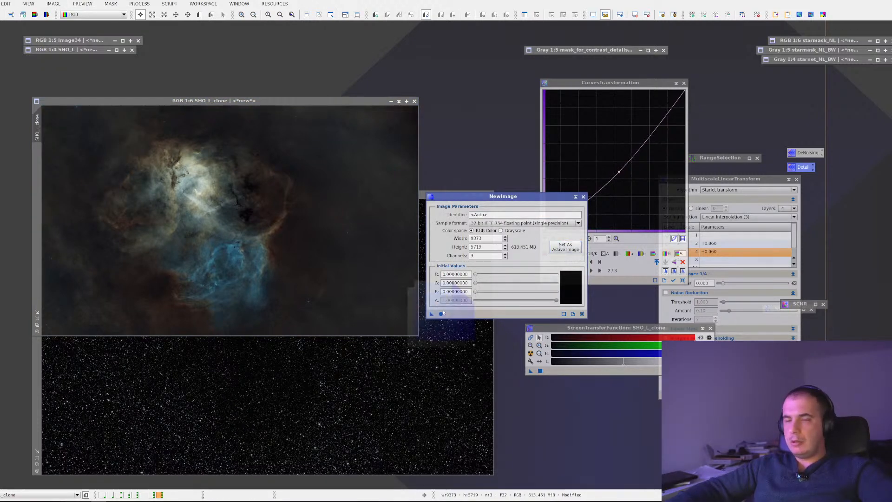
left_click(441, 314)
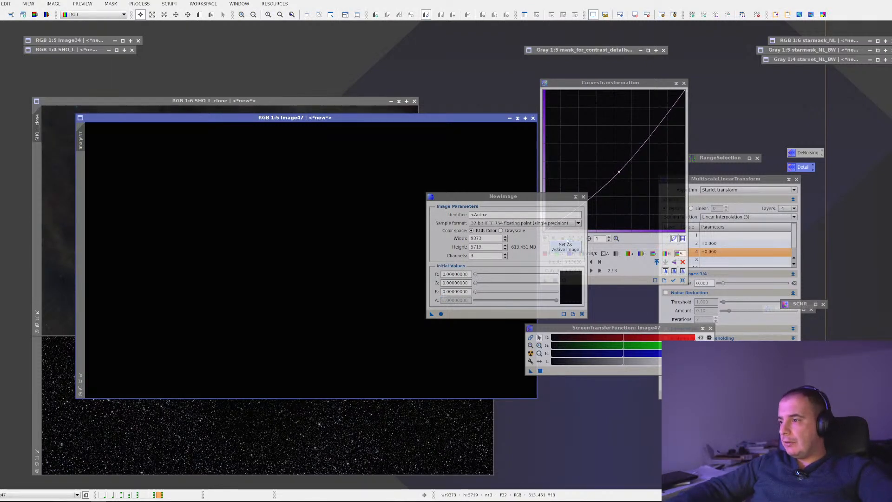
left_click(584, 197)
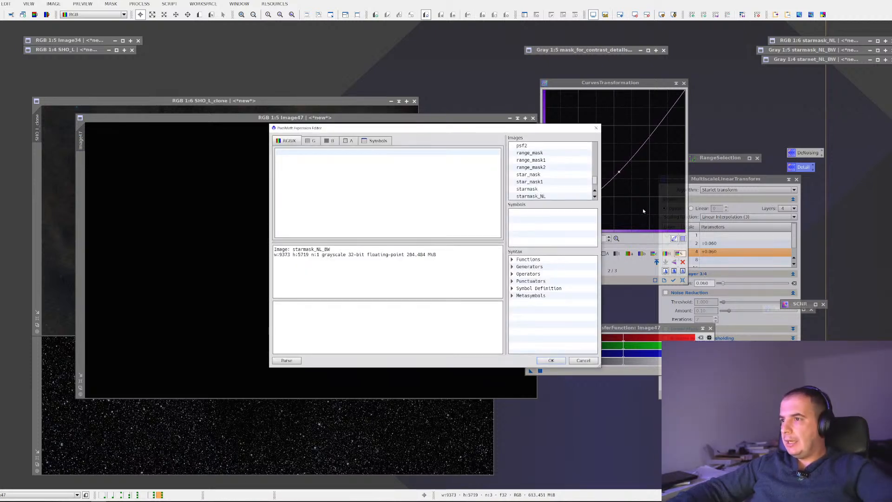
Step: Enter the PixelMath expression SHO_L_clone+starmask_NL_clone and apply it to the blank Image47
scroll(543, 181, "up", 5)
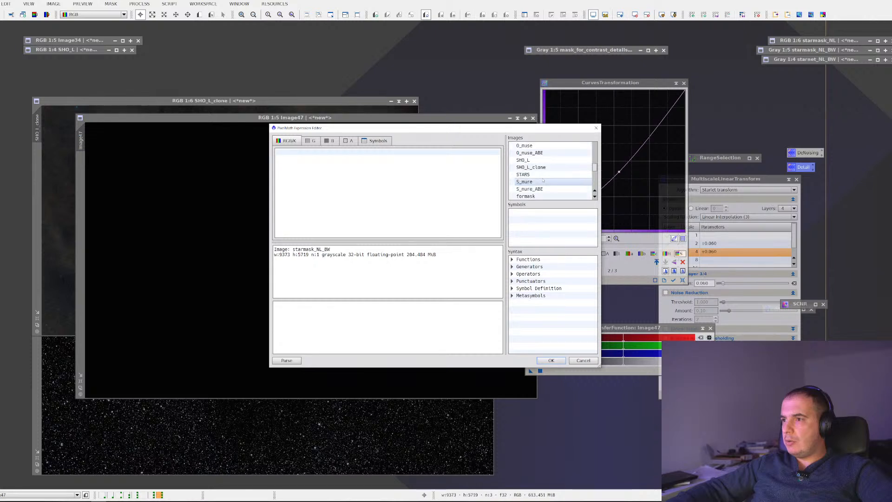
double_click(534, 167)
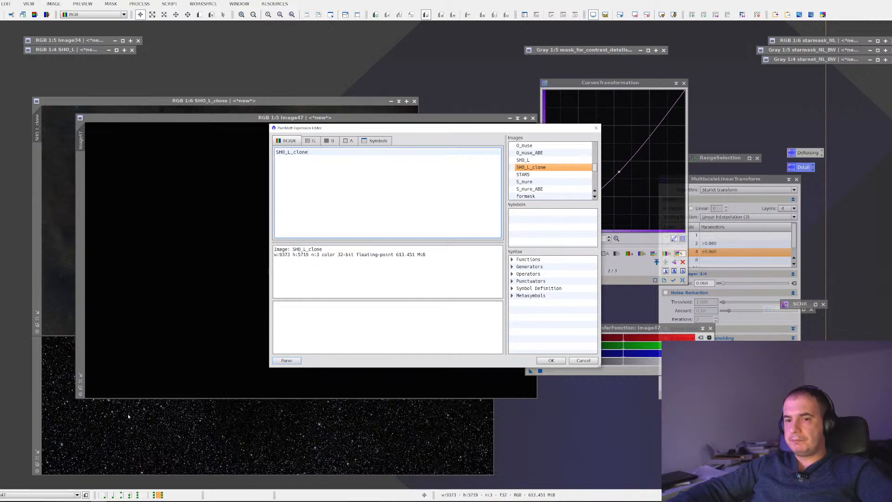
scroll(542, 191, "down", 5)
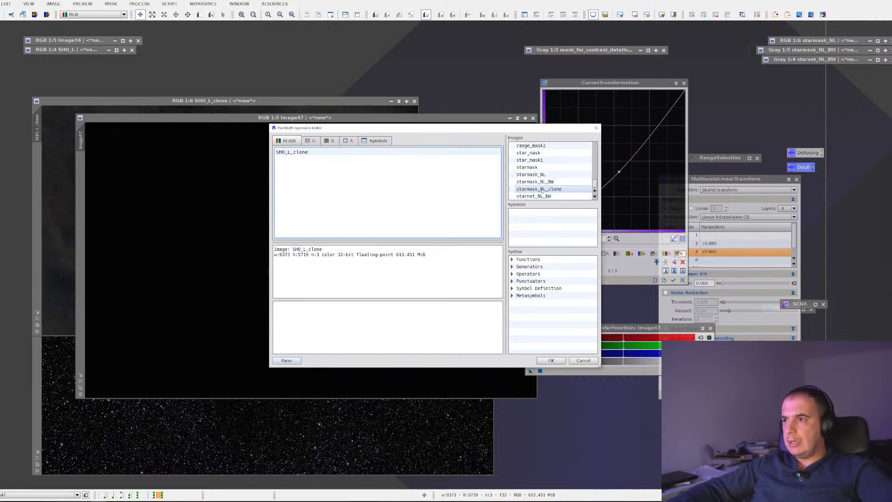
double_click(554, 188)
left_click(547, 348)
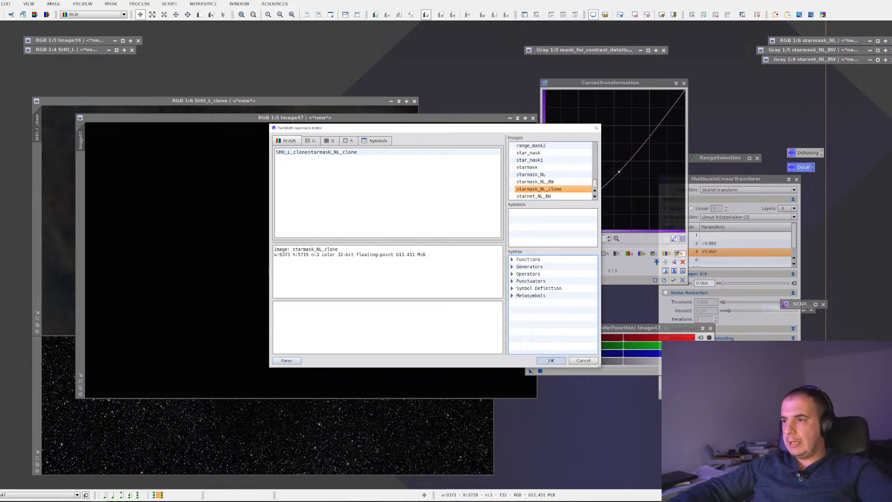
left_click(320, 152)
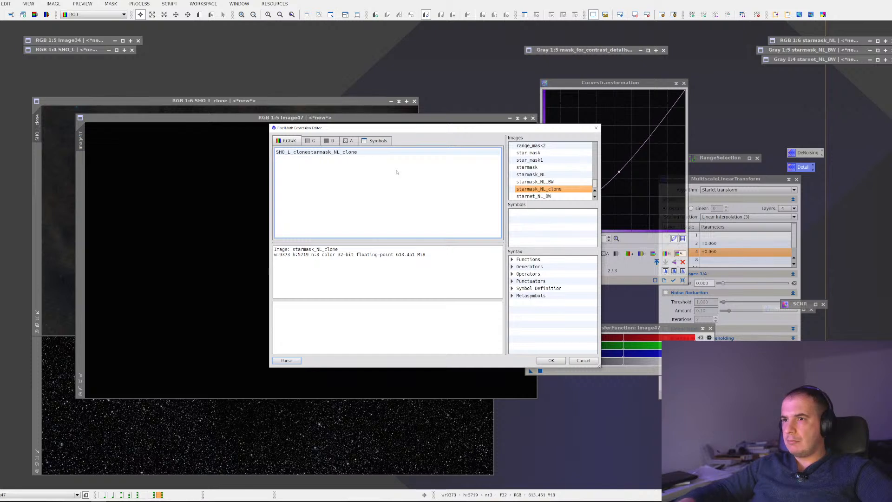
type("+")
key("Return")
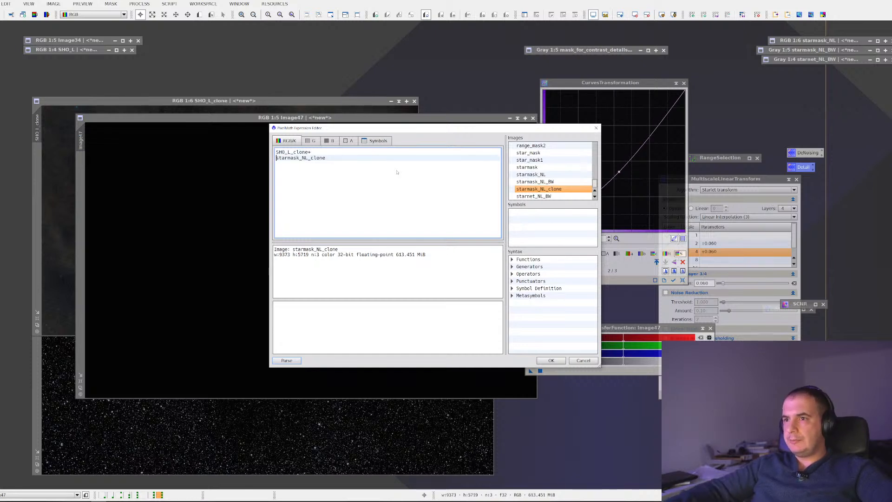
key("BackSpace")
left_click(550, 361)
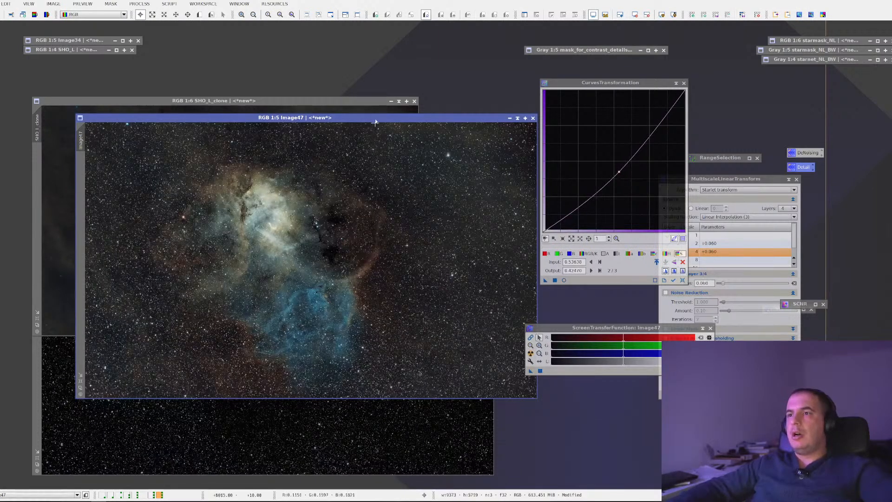
Step: Move the Image47 window higher in the workspace and examine the combined nebula and stars at magnifications up to 1:1
left_click_drag(376, 118, 368, 54)
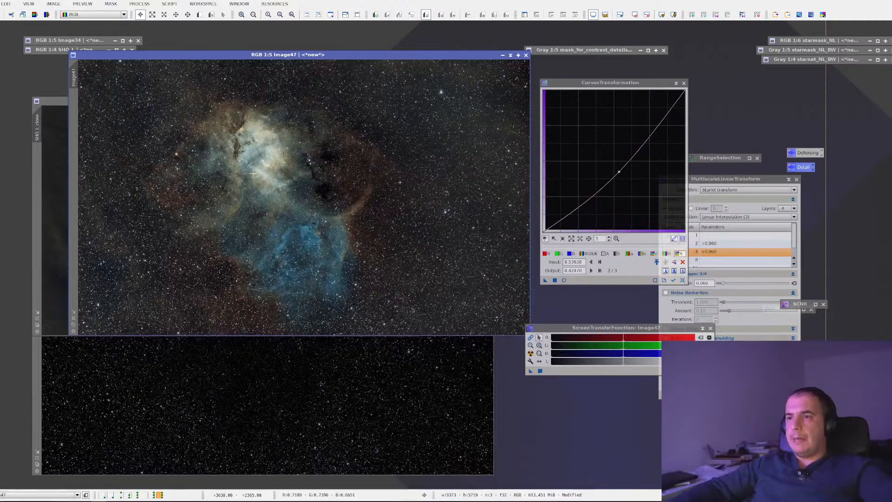
scroll(253, 173, "down", 1)
scroll(251, 179, "up", 3)
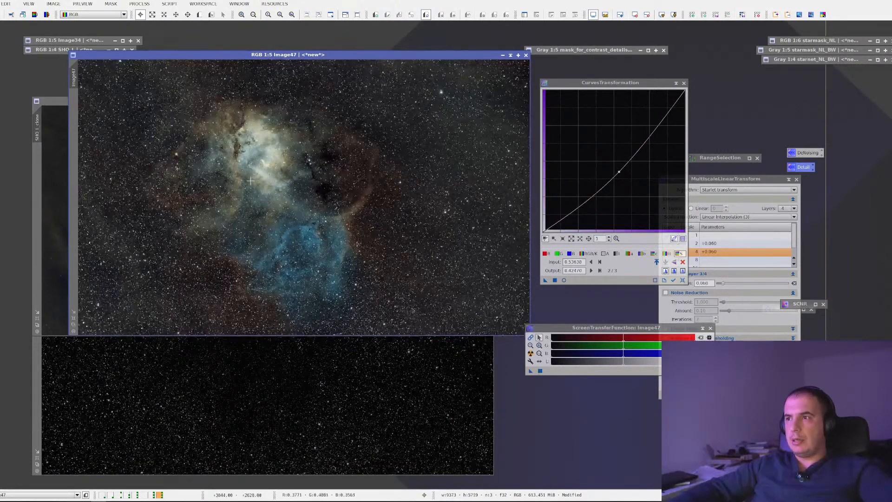
scroll(250, 180, "down", 1)
scroll(251, 186, "up", 2)
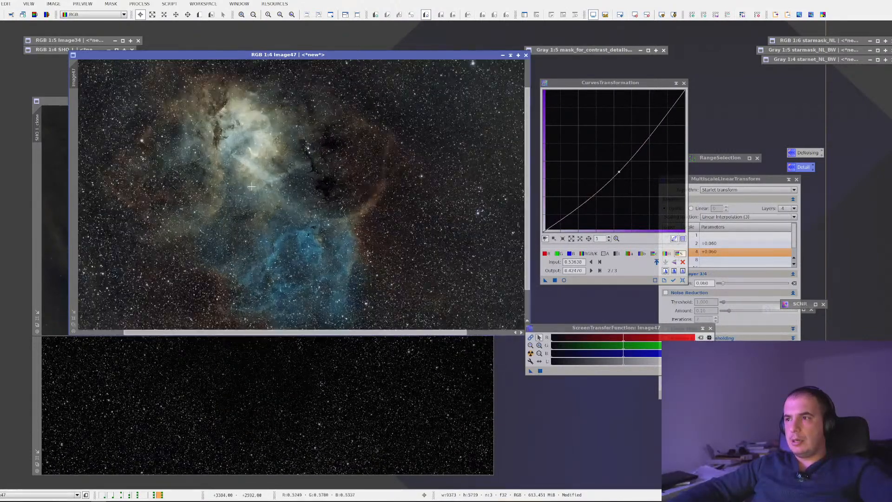
scroll(251, 186, "down", 2)
scroll(252, 186, "up", 2)
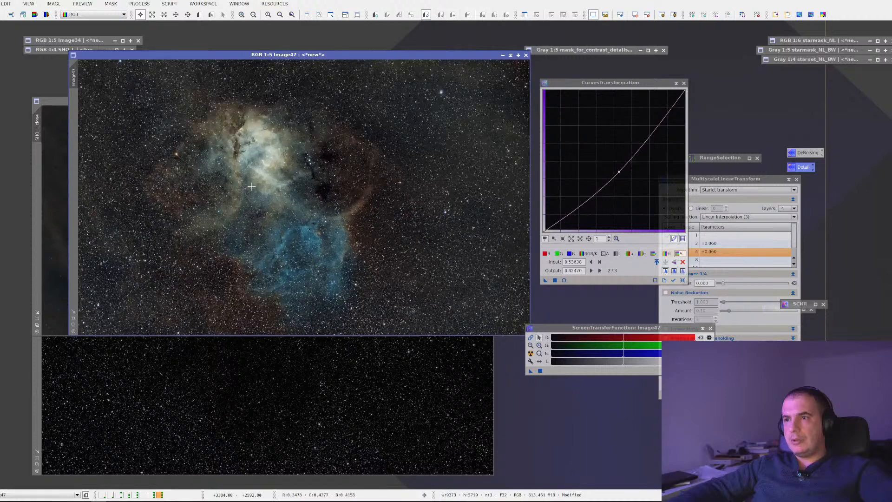
scroll(251, 187, "down", 2)
scroll(251, 186, "up", 4)
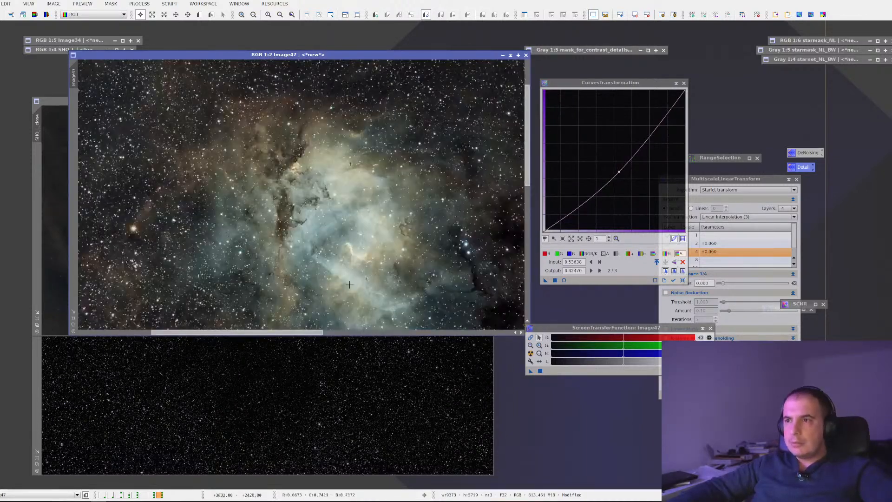
scroll(349, 285, "up", 1)
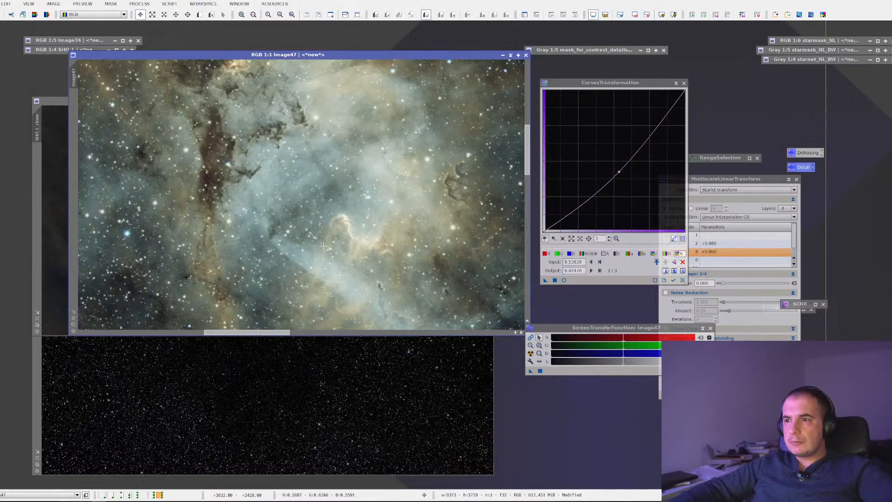
scroll(323, 245, "down", 4)
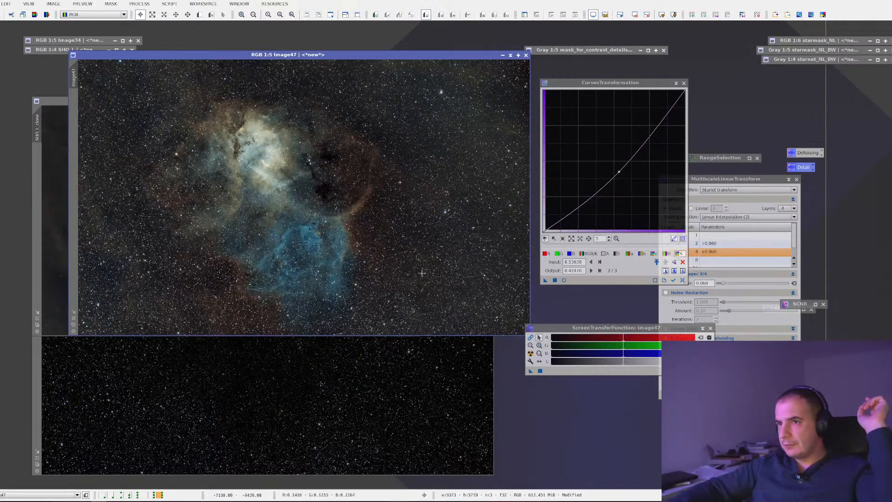
Step: Undo the combination in Image47 and apply MorphologicalTransformation to starmask_NL_clone using Morphological Selection, 2 iterations, amount 0.30 and selection 0.20
key("ctrl+z")
left_click(235, 402)
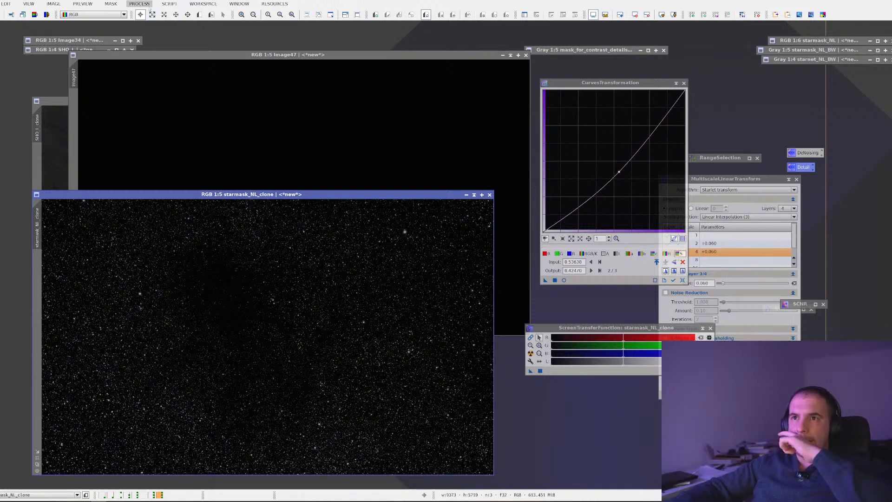
left_click(139, 4)
left_click(139, 4)
left_click(139, 4)
mouse_move(160, 14)
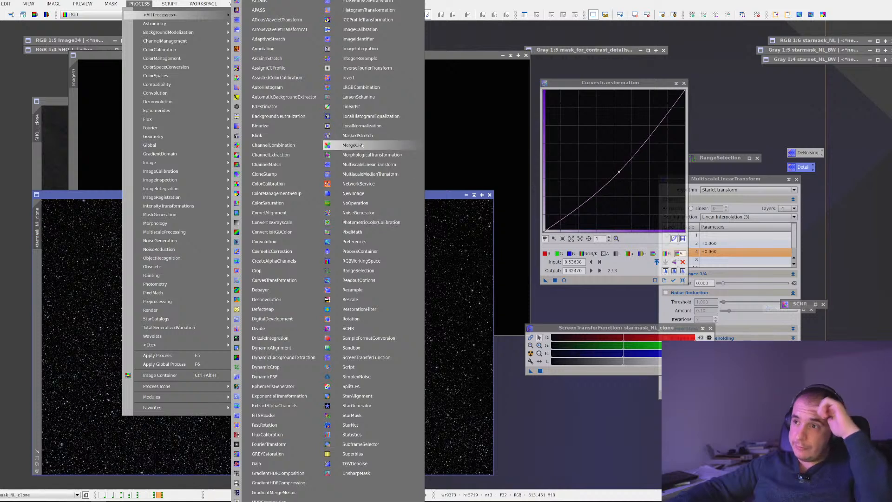
left_click(370, 156)
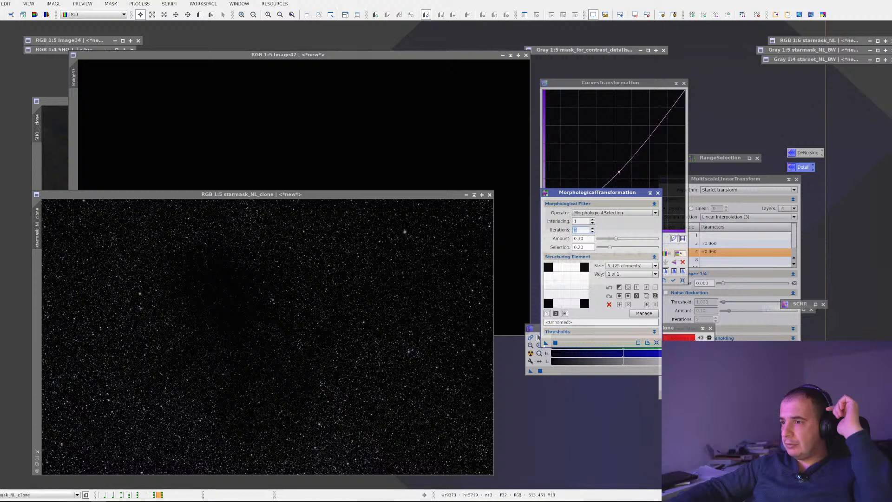
left_click_drag(546, 343, 279, 325)
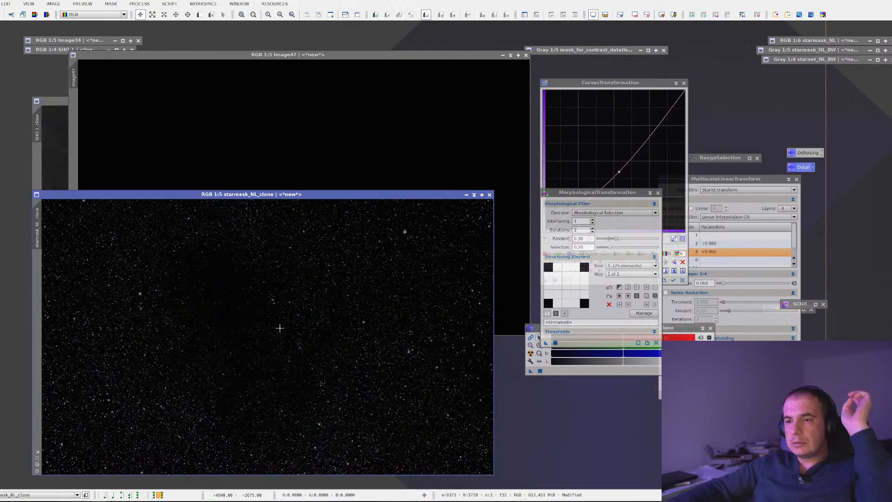
Step: Check the reduced stars of starmask_NL_clone and combine them with the SHO_L_clone nebula in Image47
scroll(246, 319, "up", 3)
scroll(246, 319, "down", 4)
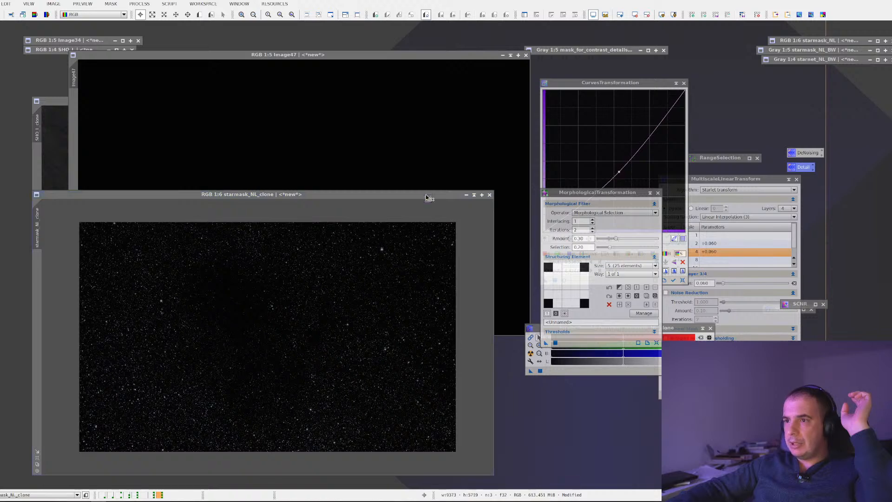
left_click(404, 166)
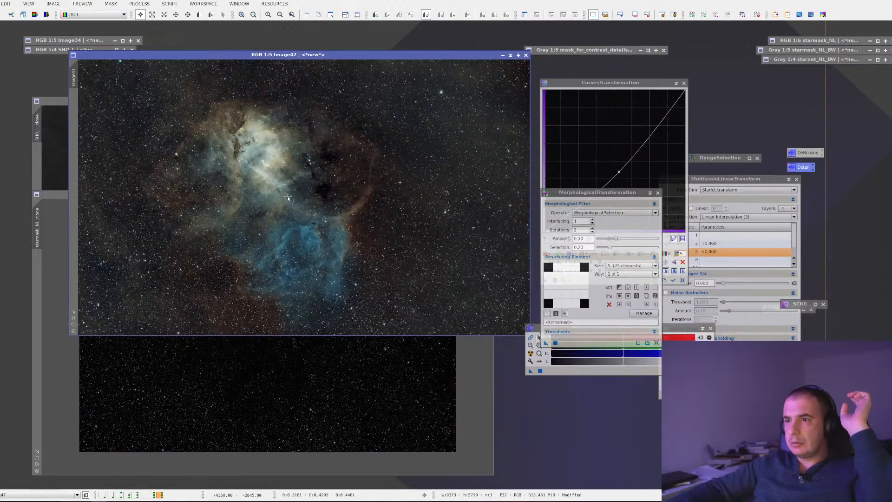
Step: Compare the reduced stars in Image47 and starmask_NL_clone at several magnifications, up to 3:1
scroll(288, 209, "up", 3)
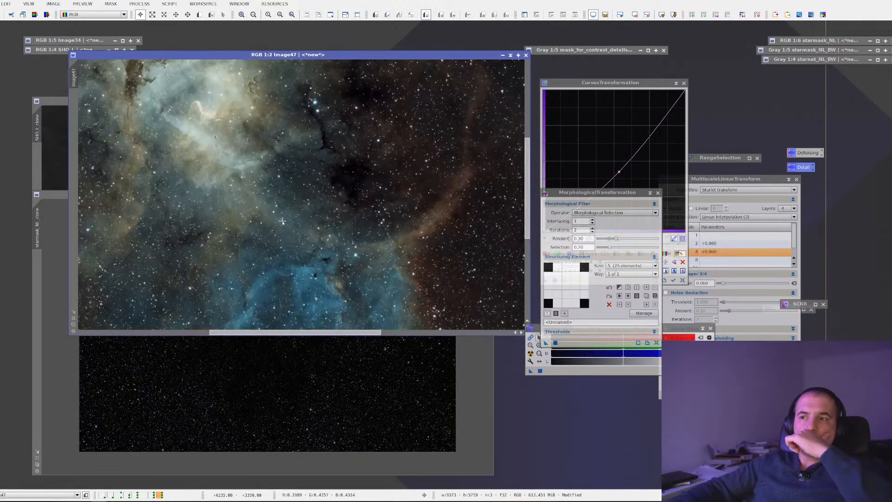
scroll(219, 137, "up", 1)
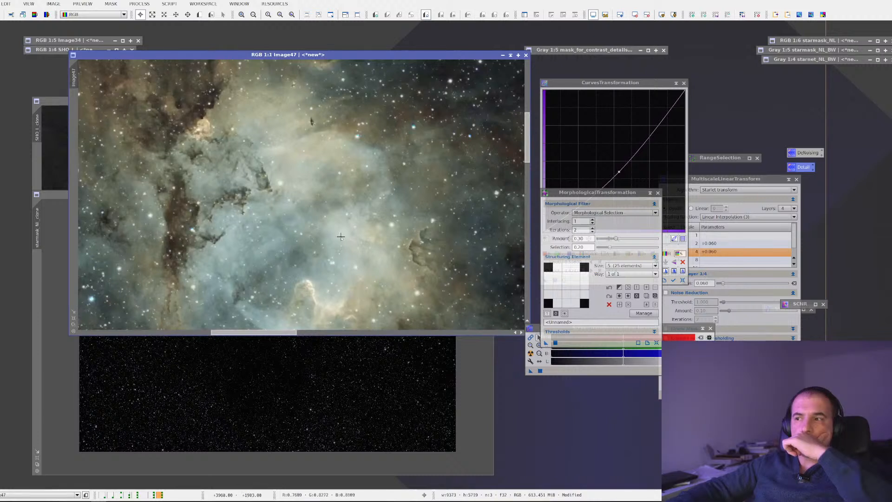
left_click_drag(369, 176, 364, 272)
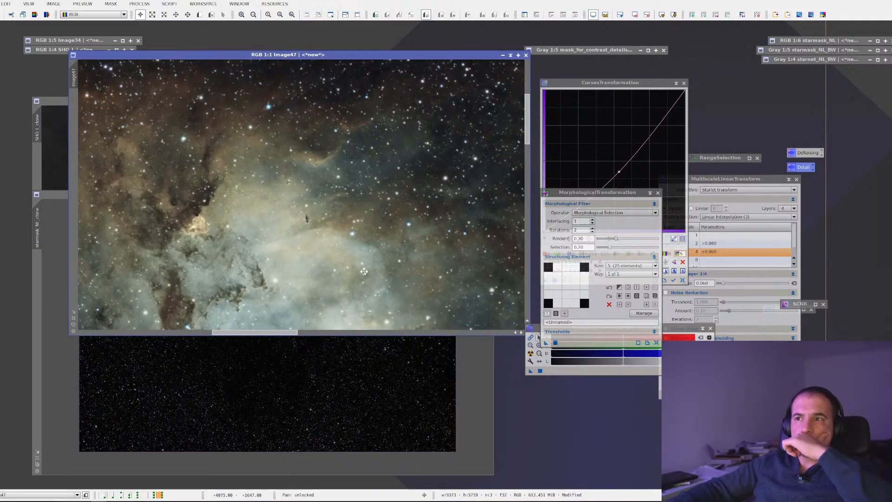
scroll(364, 272, "up", 1)
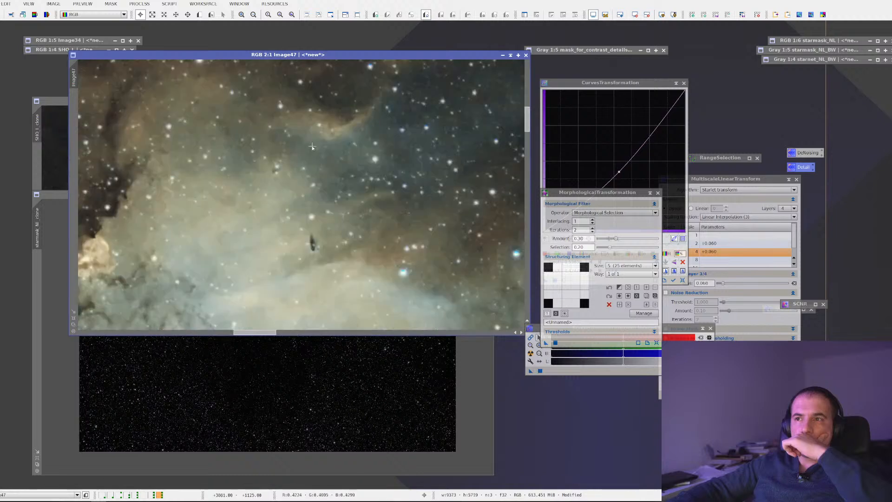
scroll(327, 204, "up", 1)
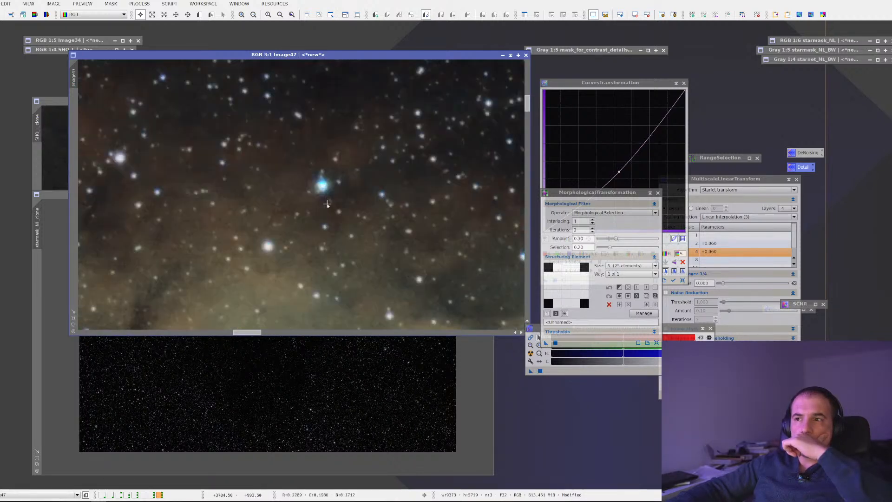
scroll(327, 204, "down", 2)
left_click(274, 360)
scroll(243, 296, "up", 4)
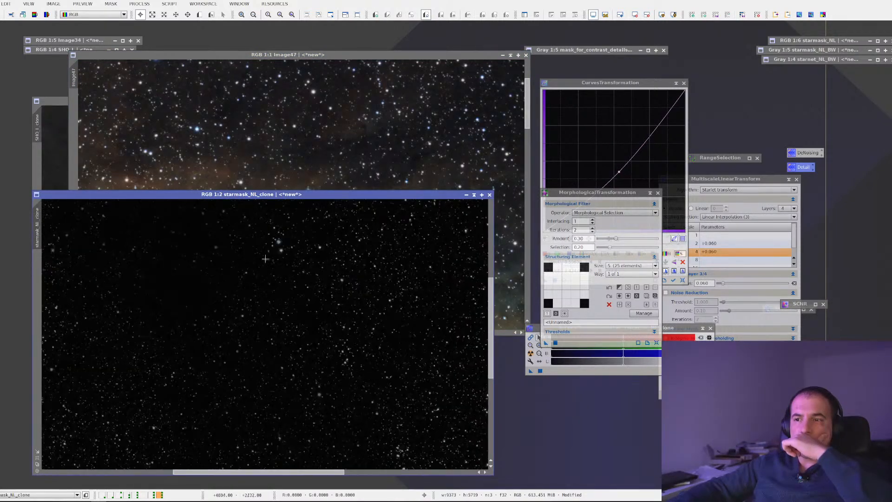
scroll(282, 366, "up", 3)
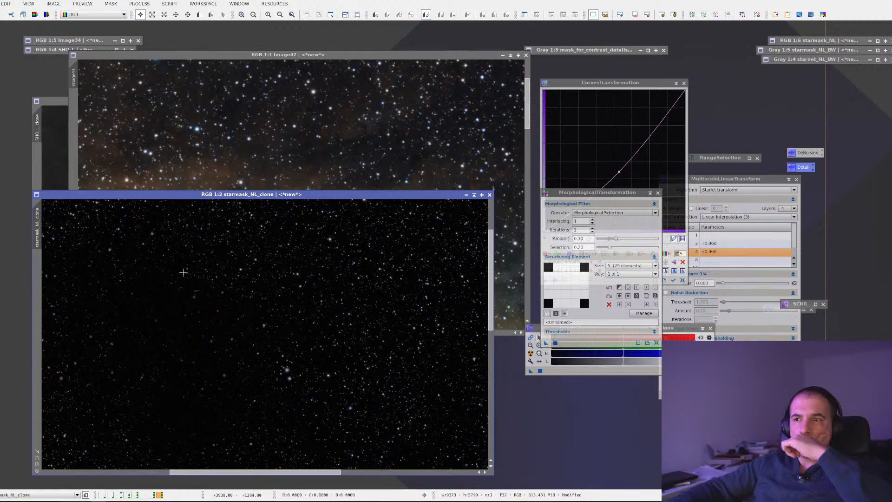
left_click_drag(183, 272, 326, 333)
scroll(193, 202, "up", 2)
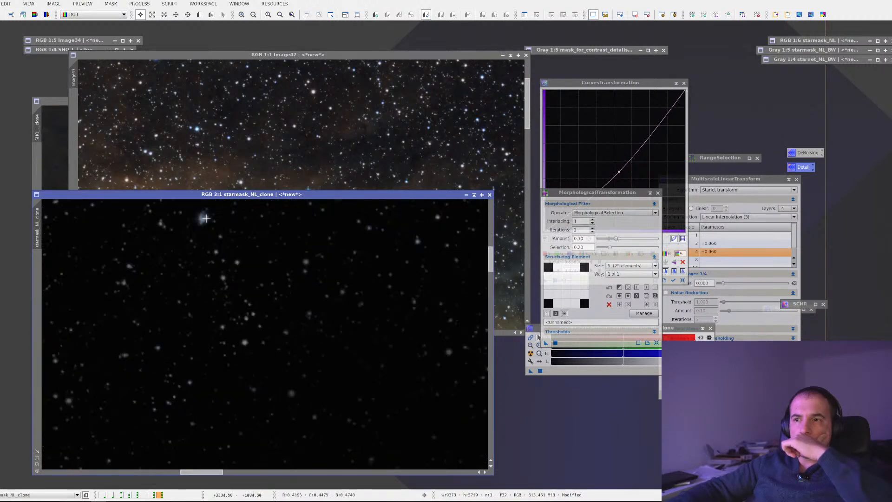
left_click_drag(206, 218, 298, 394)
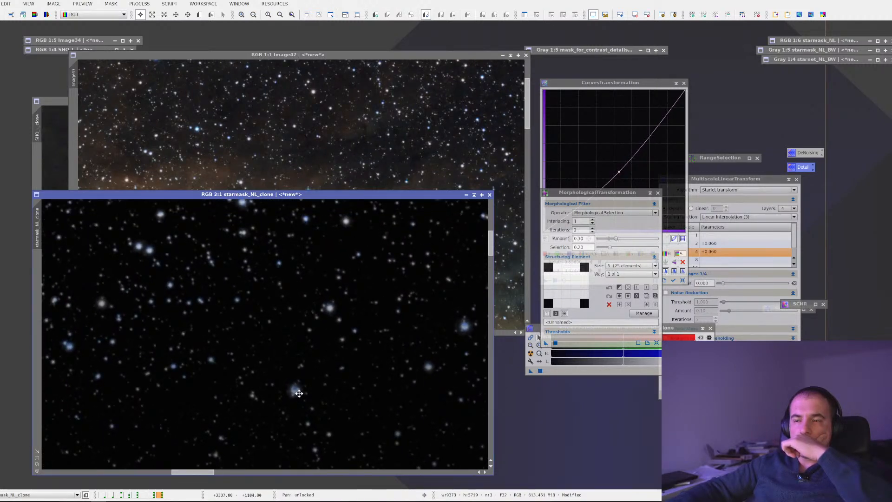
scroll(299, 394, "down", 6)
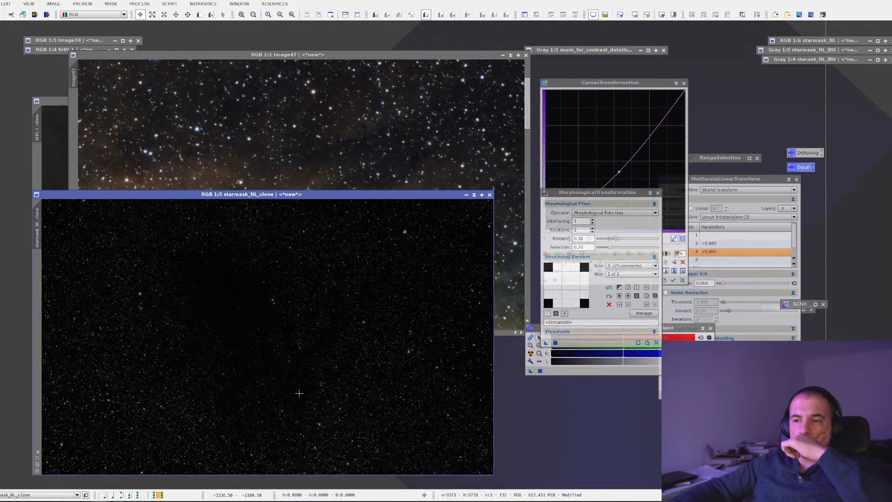
scroll(299, 394, "up", 4)
scroll(299, 394, "down", 2)
left_click(340, 133)
scroll(340, 133, "down", 4)
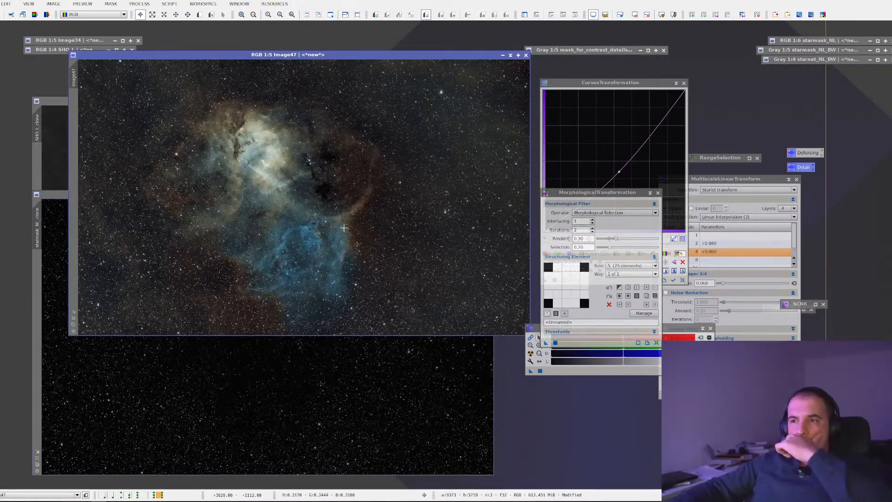
Step: Apply the same MorphologicalTransformation to starmask_NL_clone once more and redo the PixelMath combination in Image47
key("ctrl+z")
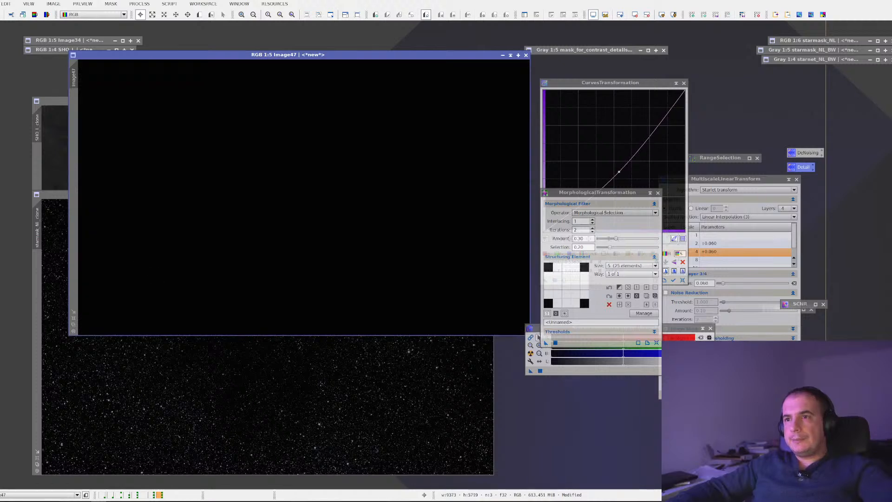
left_click(210, 366)
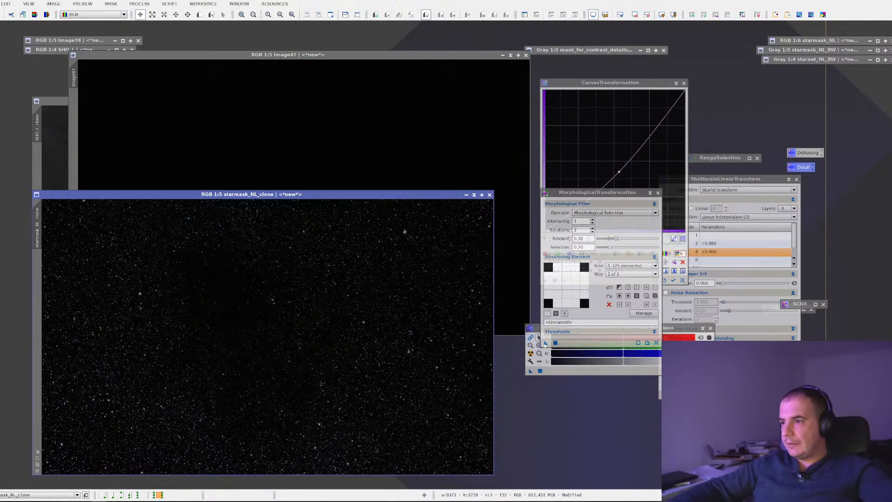
left_click_drag(547, 343, 376, 346)
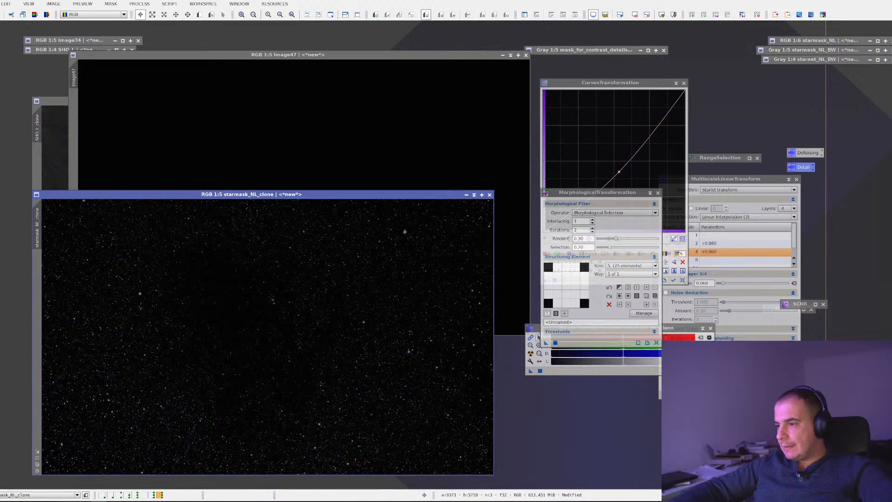
left_click(366, 157)
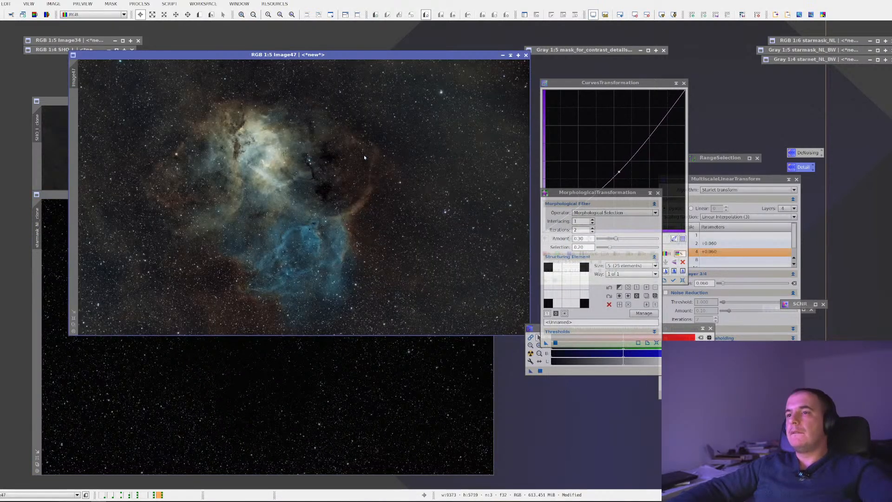
Step: Examine the recombined stars and nebula in Image47 at magnifications up to 2:1
scroll(302, 190, "up", 1)
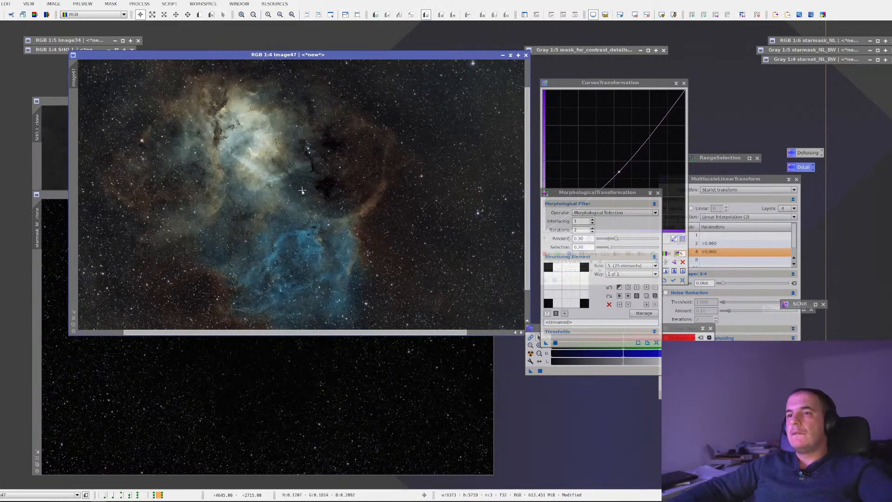
scroll(302, 191, "up", 4)
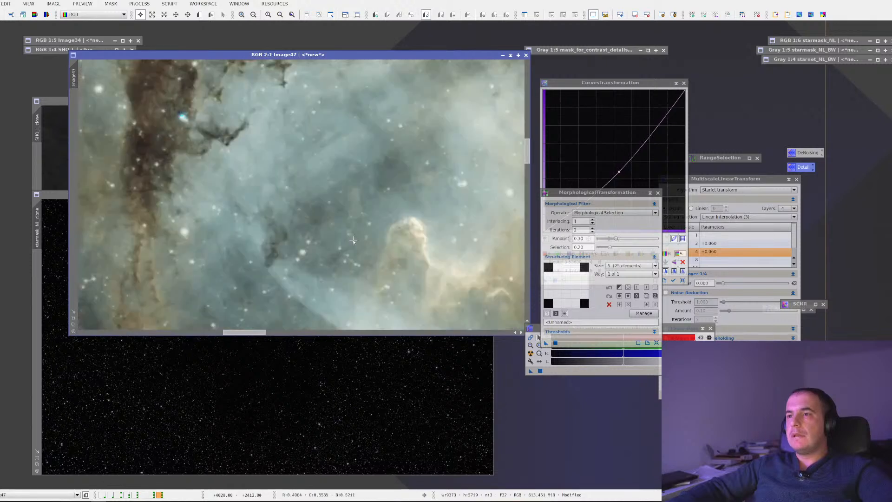
scroll(348, 253, "down", 4)
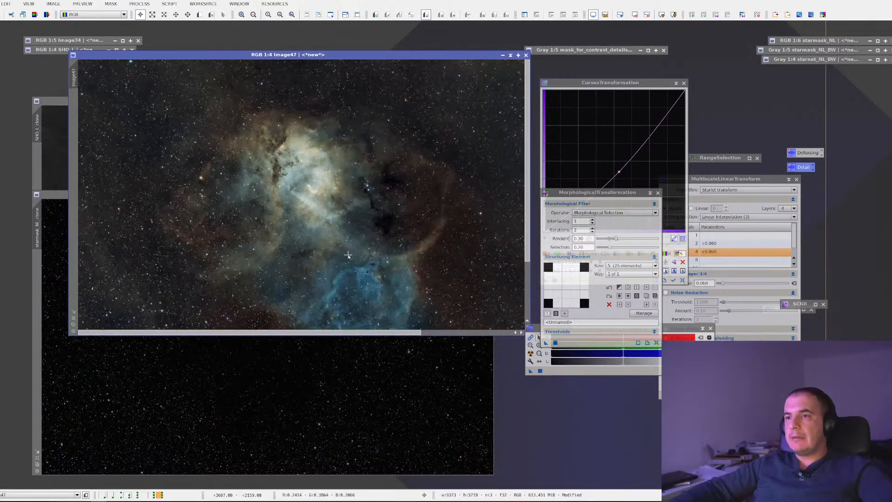
scroll(349, 255, "down", 1)
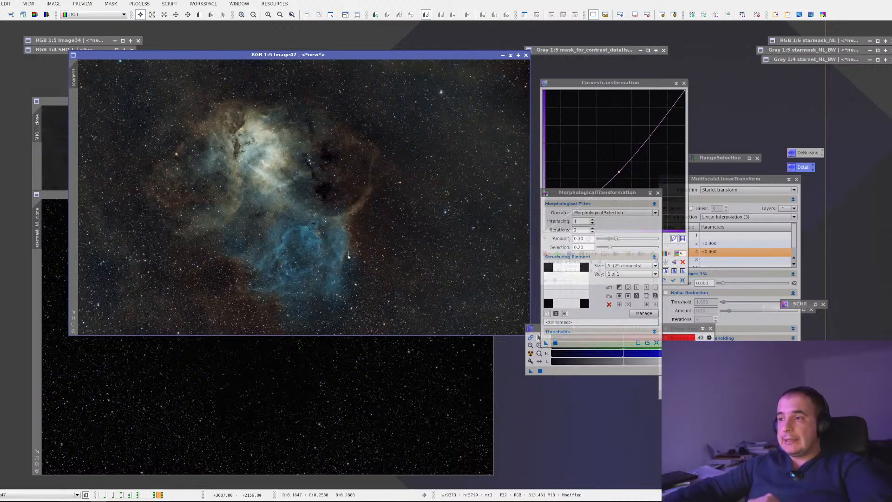
Step: Collapse CurvesTransformation and MorphologicalTransformation and move them, along with MultiscaleLinearTransform, clear of the Image47 window
left_click_drag(423, 55, 497, 55)
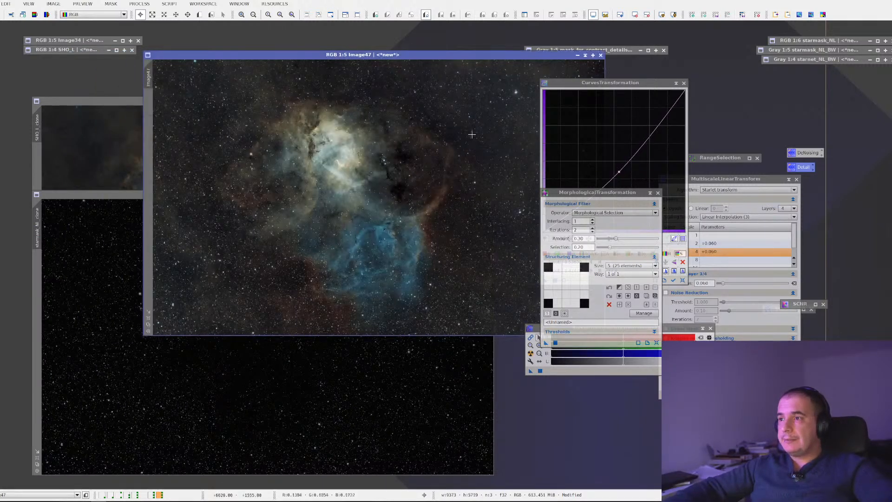
left_click(677, 83)
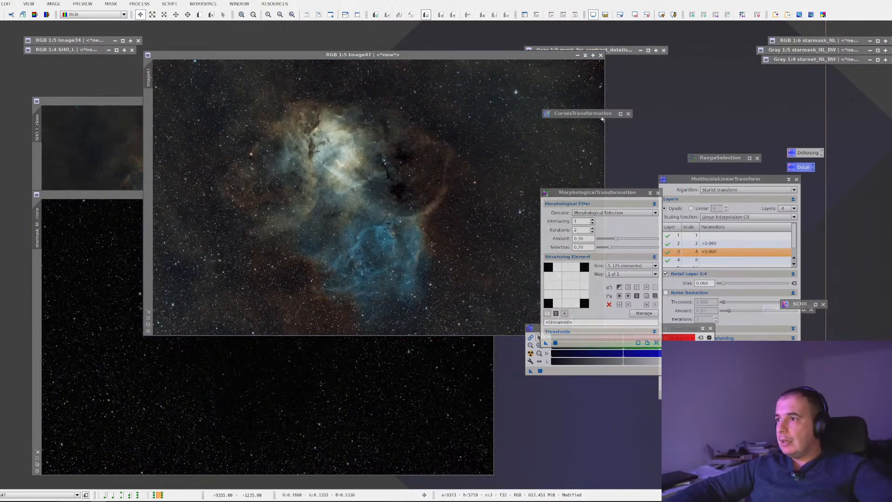
left_click_drag(601, 116, 809, 102)
left_click(650, 192)
mouse_move(723, 179)
left_mouse_down()
mouse_move(788, 179)
mouse_move(823, 155)
left_mouse_up()
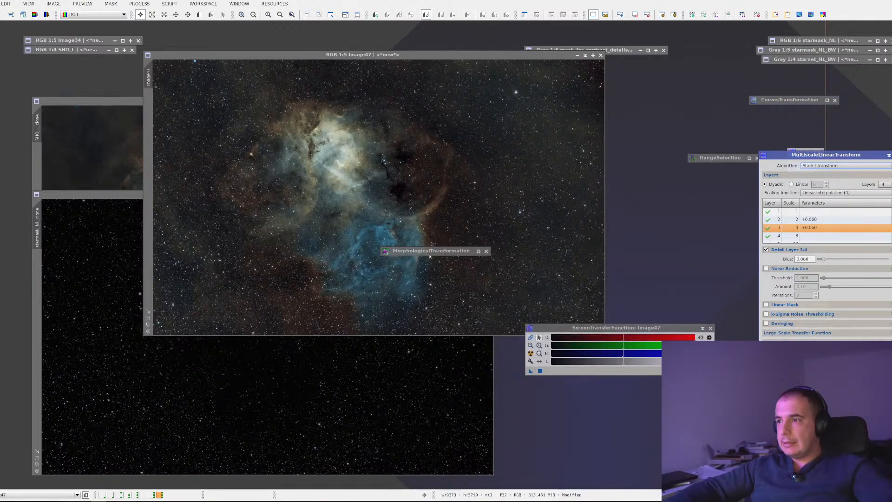
left_click_drag(426, 256, 776, 136)
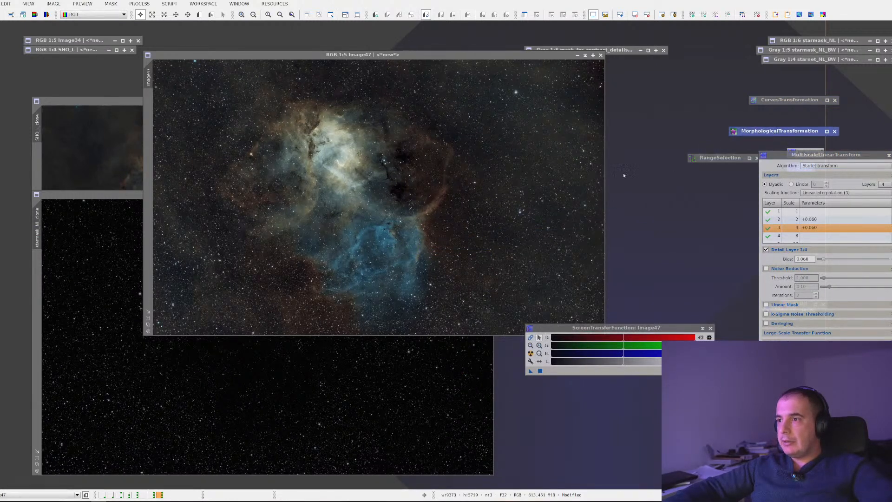
Step: Fit the Image47 window to the whole image at 1:4, reposition it and collapse the ScreenTransferFunction window
scroll(432, 132, "up", 3)
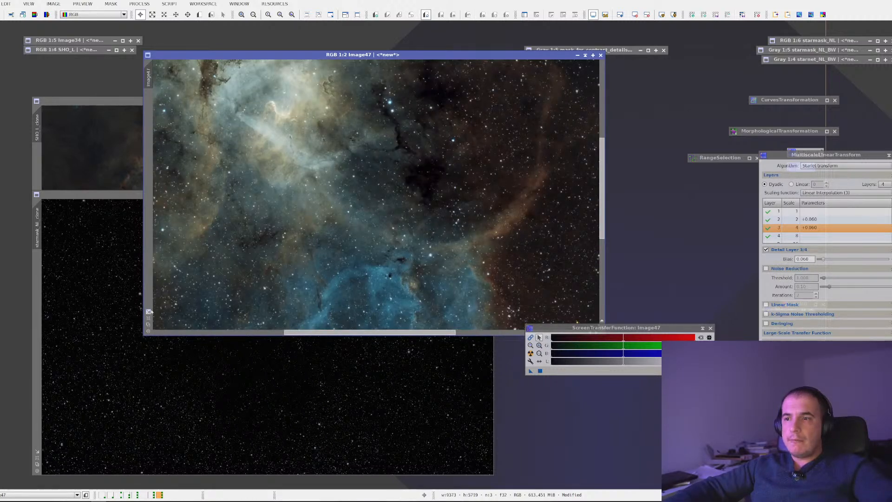
left_click(149, 312)
scroll(291, 285, "down", 2)
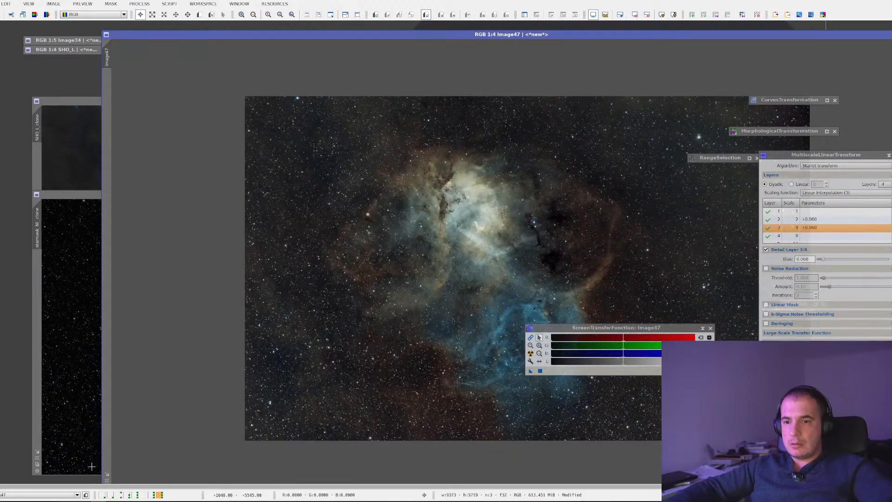
left_click(107, 475)
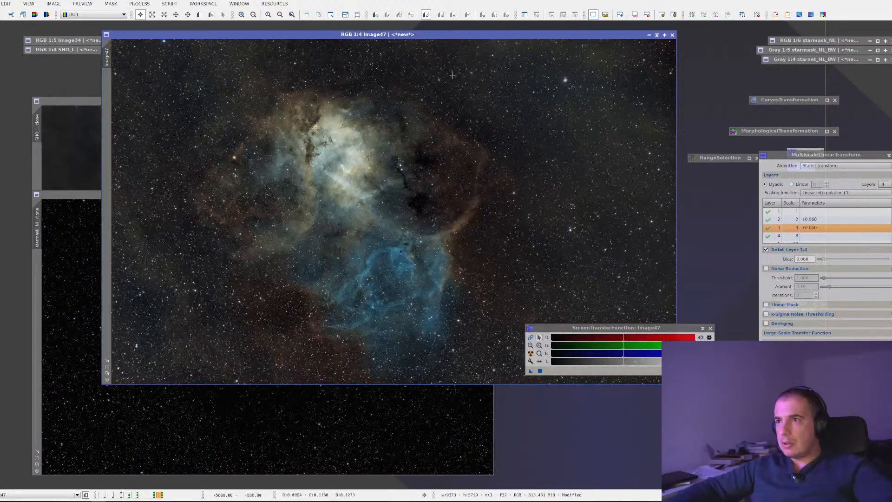
left_click_drag(466, 34, 494, 55)
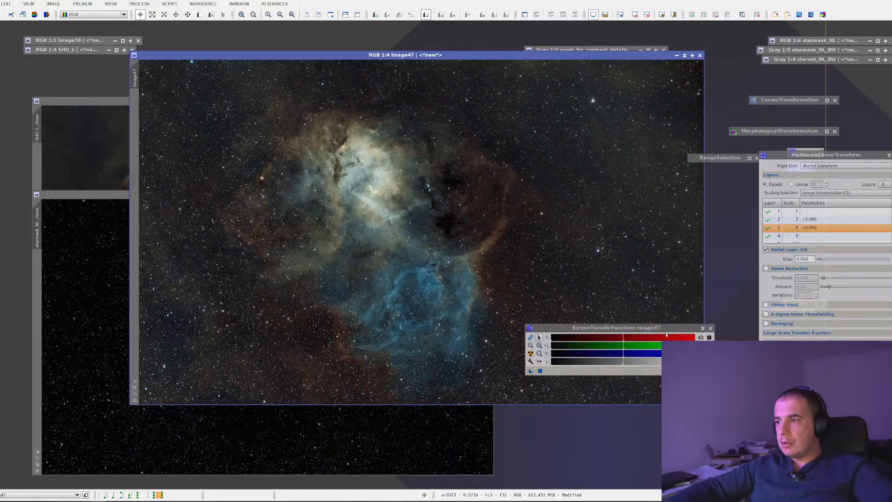
left_click(703, 328)
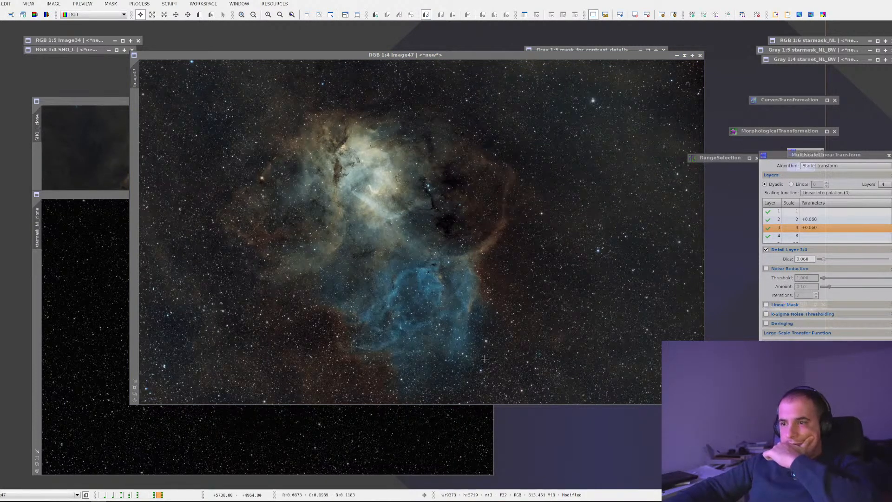
Step: Duplicate Image47 as a comparison copy, collapse the copy and park it below the Image47 window
right_click(139, 80)
left_click(201, 124)
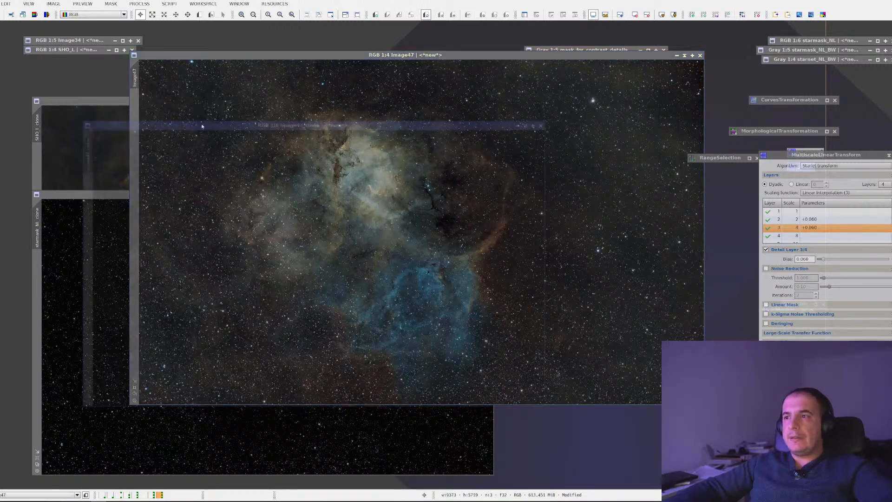
left_click(526, 126)
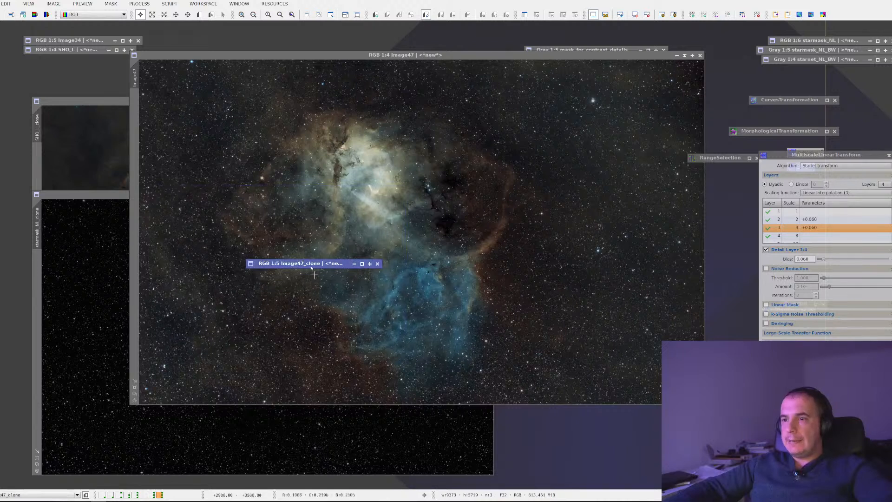
left_click_drag(311, 267, 556, 432)
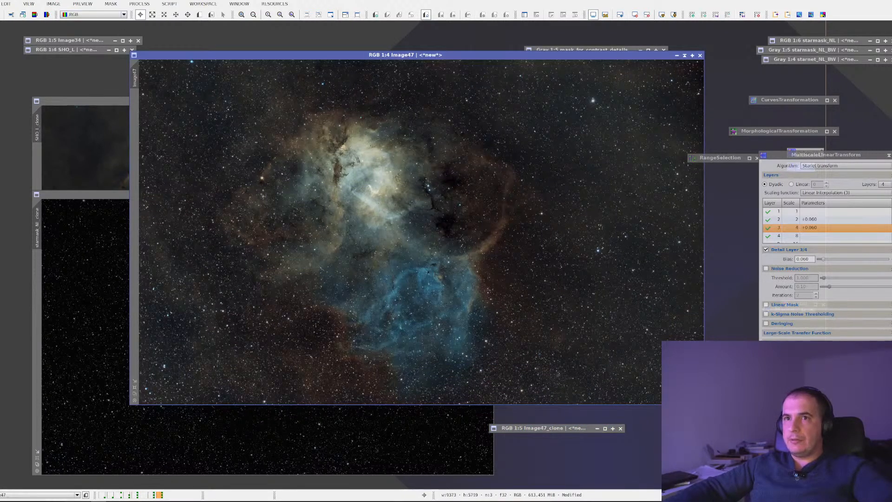
Step: Undo the combination in Image47, reduce the stars of starmask_NL_clone with the same MorphologicalTransformation settings and redo the combination
key("ctrl+z")
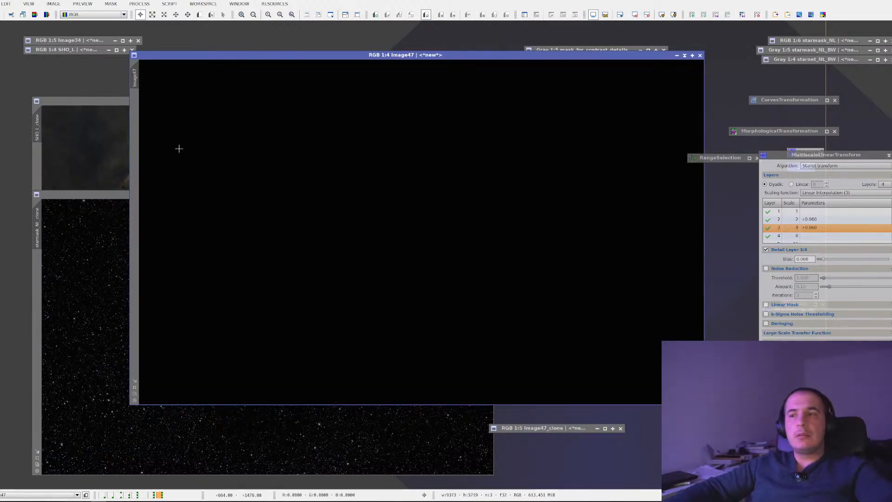
left_click(126, 322)
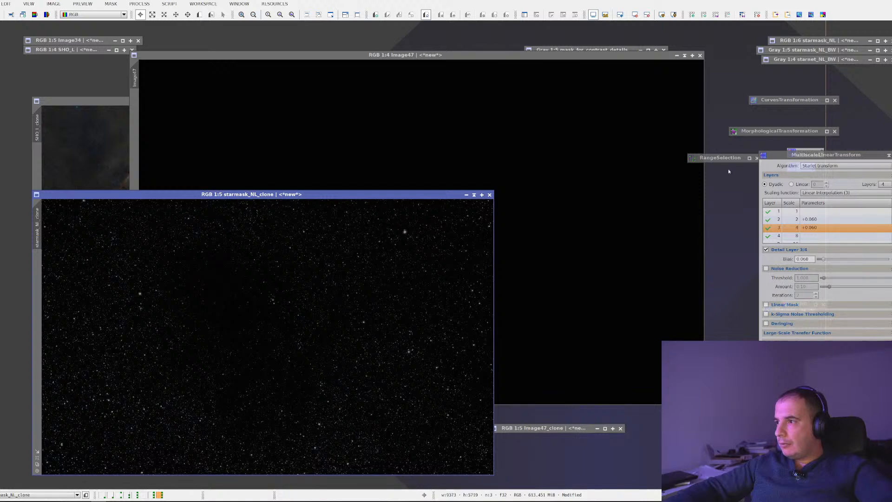
double_click(765, 132)
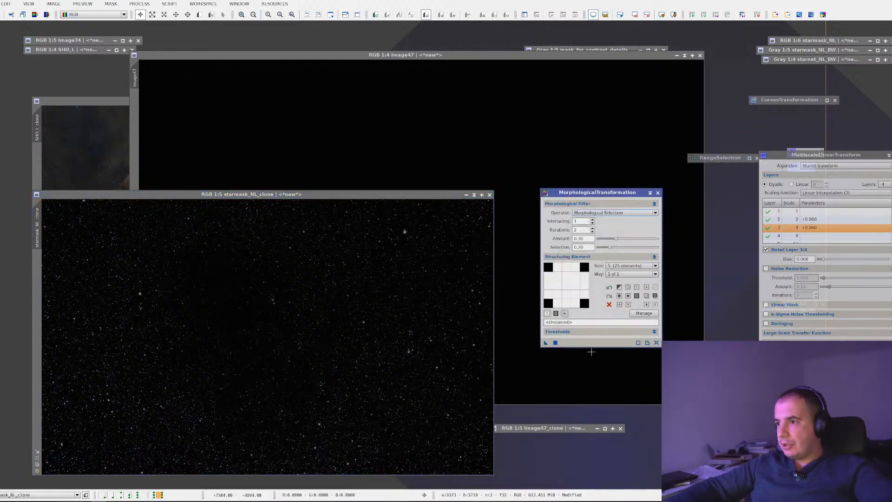
left_click_drag(546, 342, 382, 347)
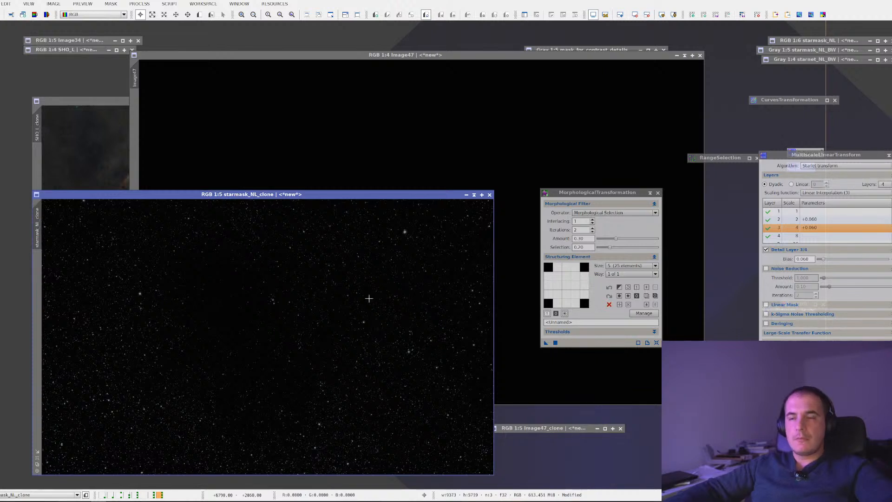
left_click(591, 352)
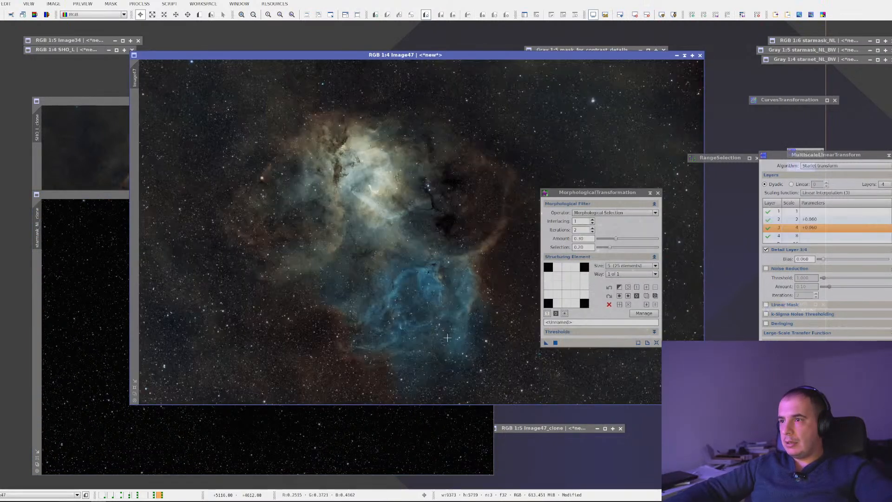
Step: Examine the further reduced stars over the bright nebula core and dark dust lane of Image47 at up to 1:1
scroll(347, 216, "down", 1)
scroll(347, 217, "up", 1)
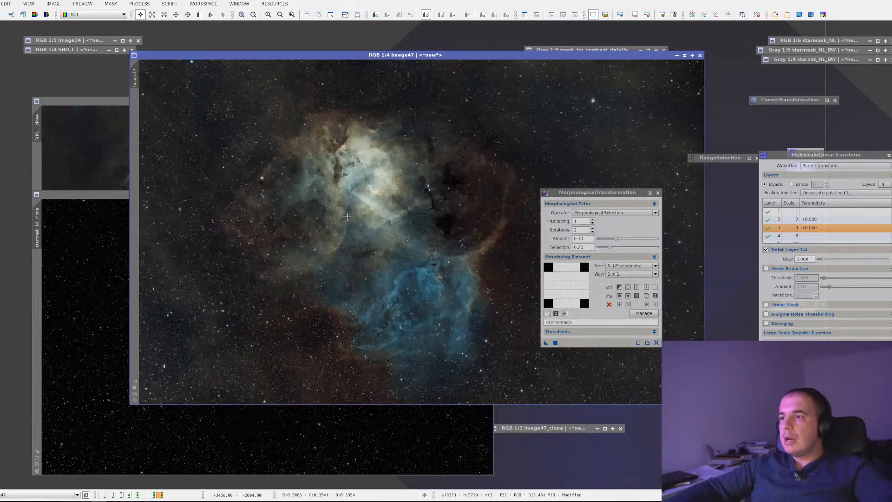
scroll(347, 217, "up", 2)
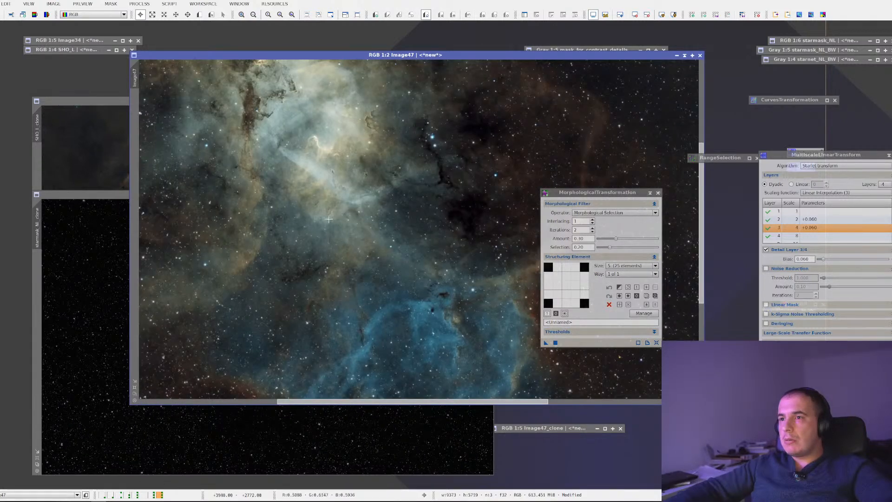
scroll(328, 219, "up", 1)
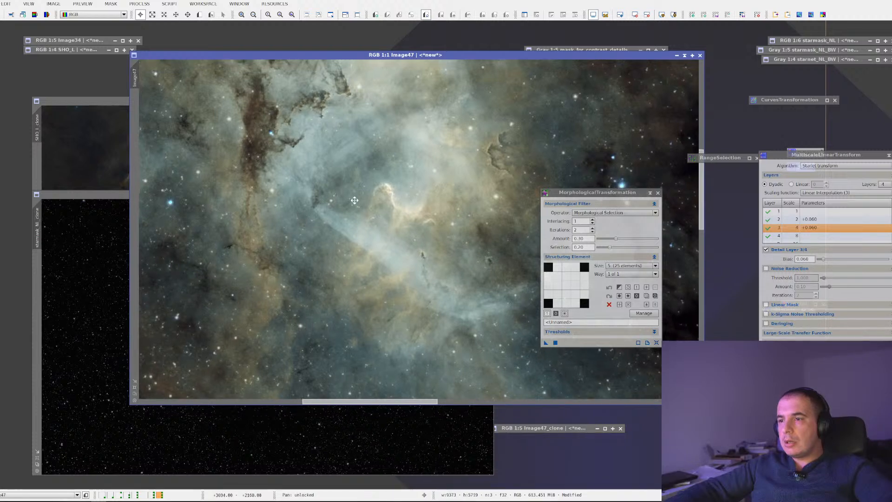
left_click_drag(378, 194, 472, 307)
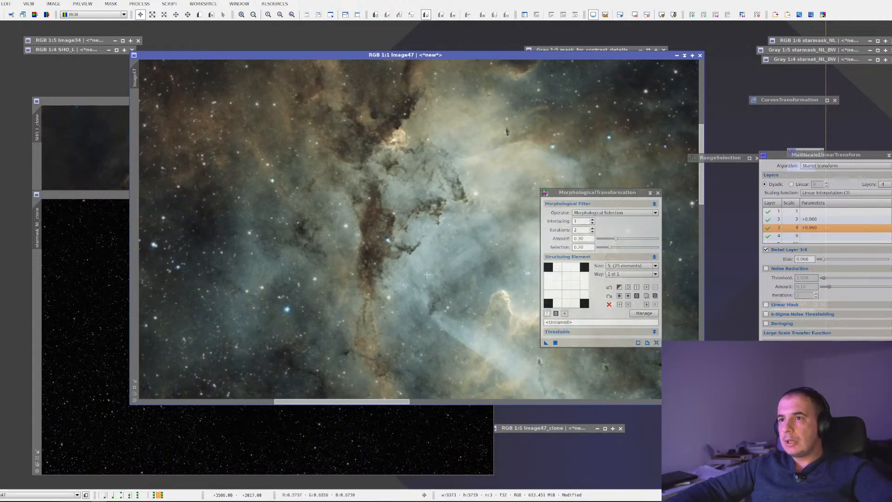
scroll(427, 274, "down", 1)
scroll(469, 356, "down", 1)
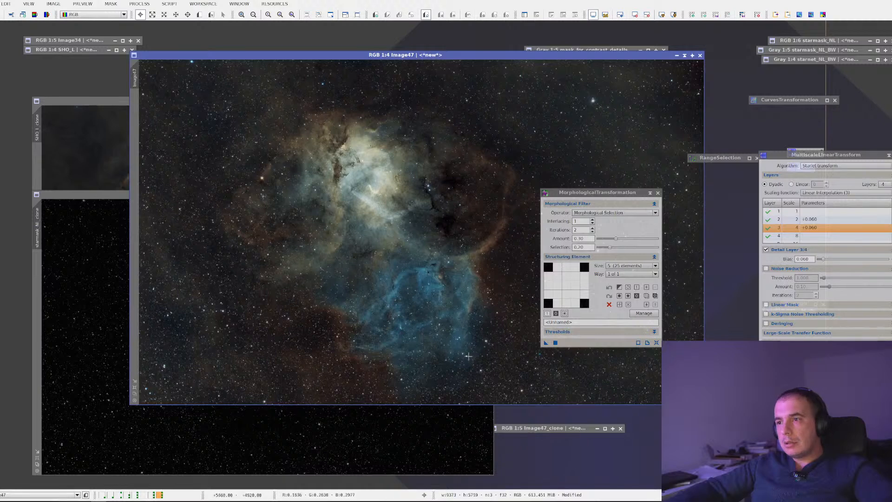
Step: Restore Image47_clone and compare its stars around the bright nebula core with the same region of Image47 at 1:1
double_click(535, 427)
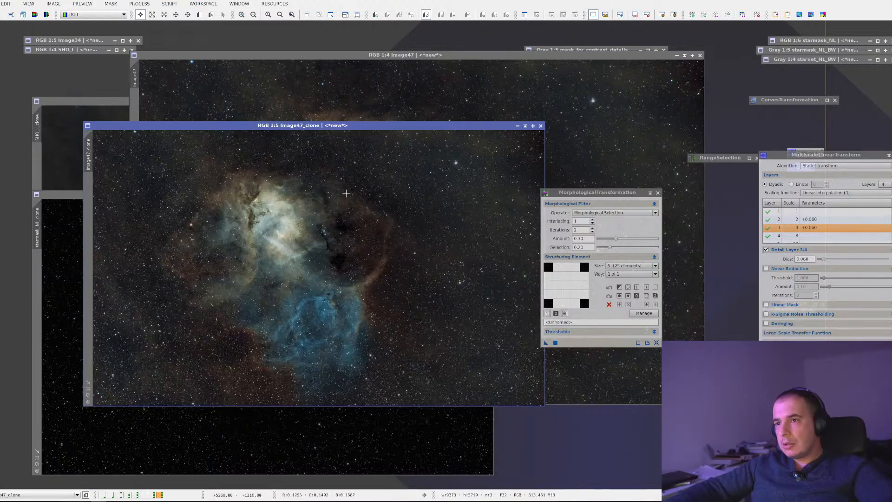
scroll(302, 218, "up", 5)
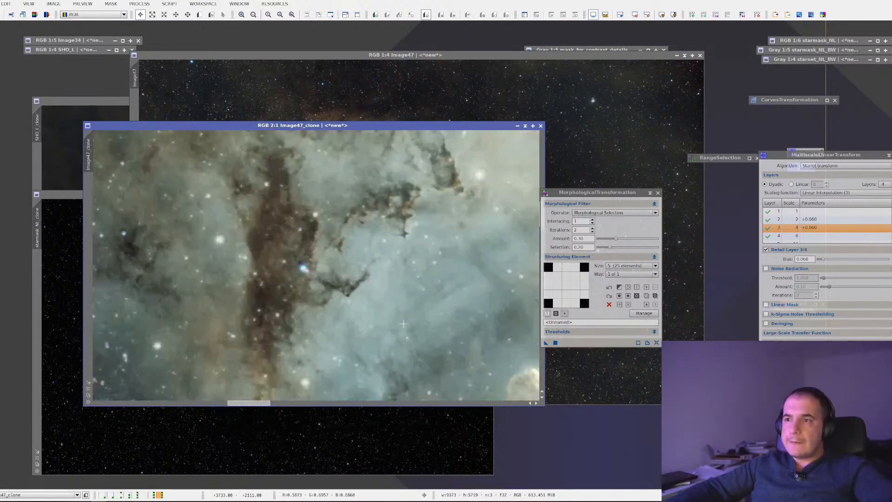
scroll(403, 316, "down", 1)
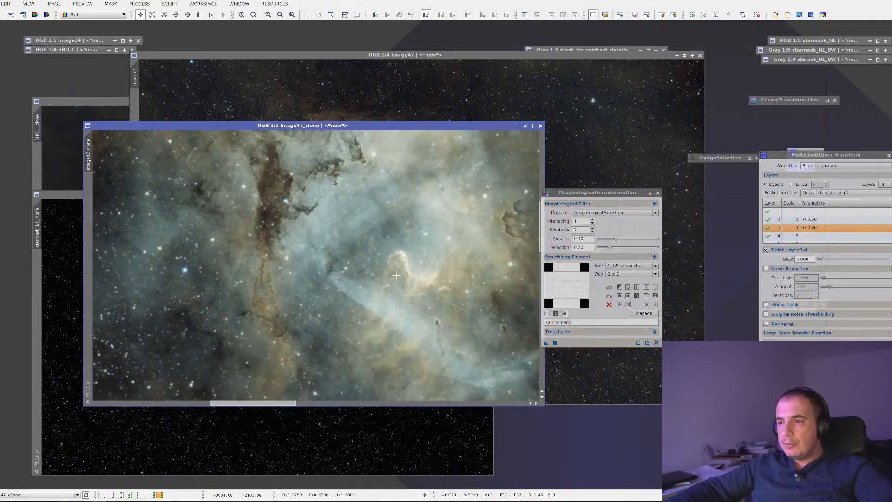
left_click(461, 72)
scroll(358, 194, "up", 3)
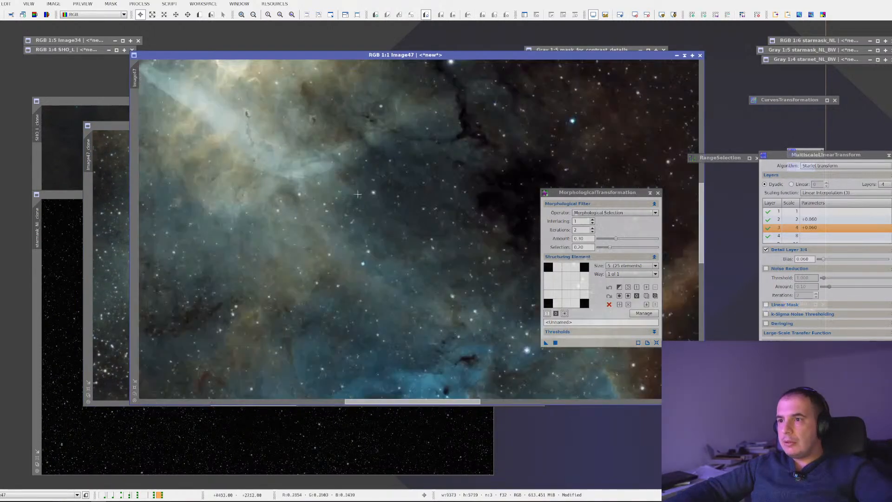
left_click_drag(302, 163, 495, 327)
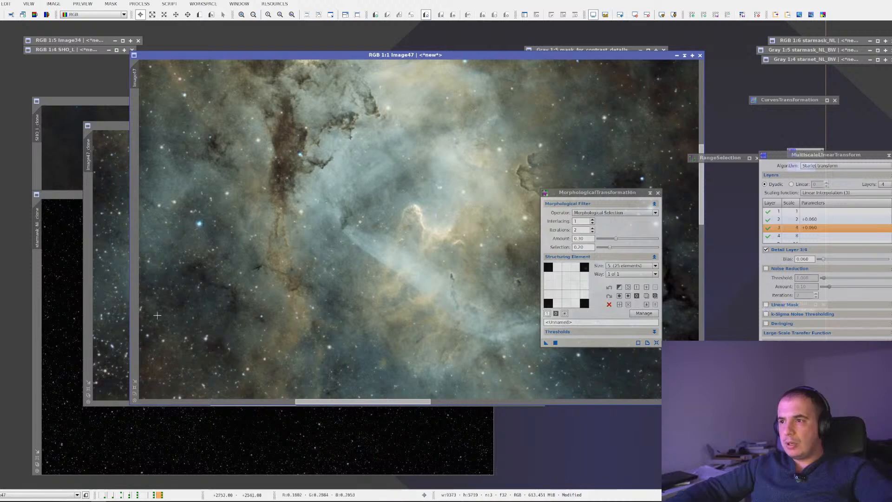
left_click(103, 260)
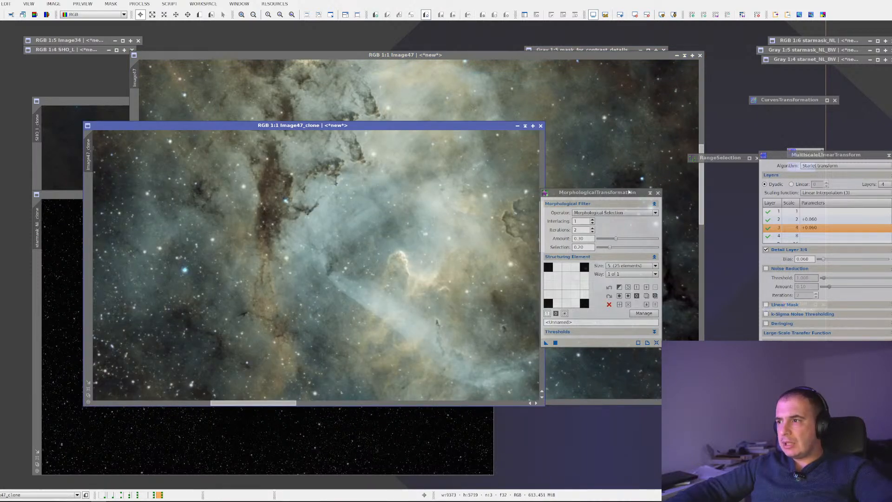
Step: Collapse MorphologicalTransformation and arrange Image47_clone and Image47 next to each other for comparing the star reduction
left_click(649, 194)
left_click_drag(428, 127, 406, 83)
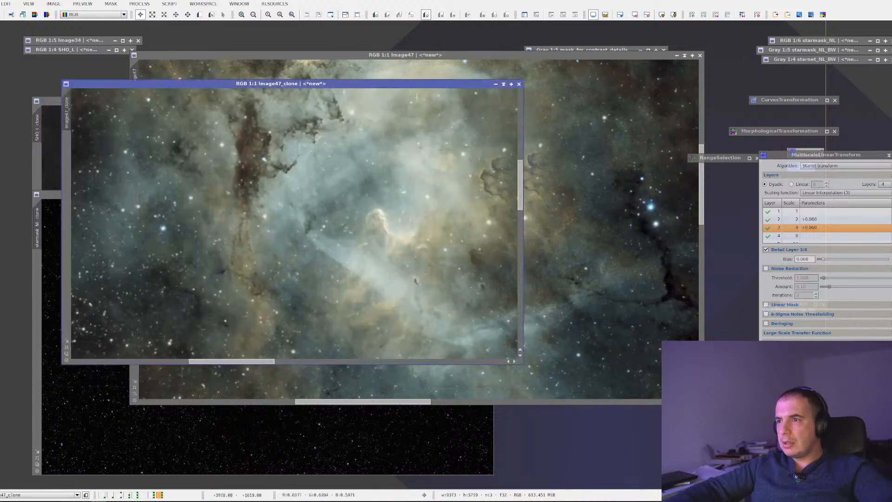
left_click_drag(595, 54, 742, 84)
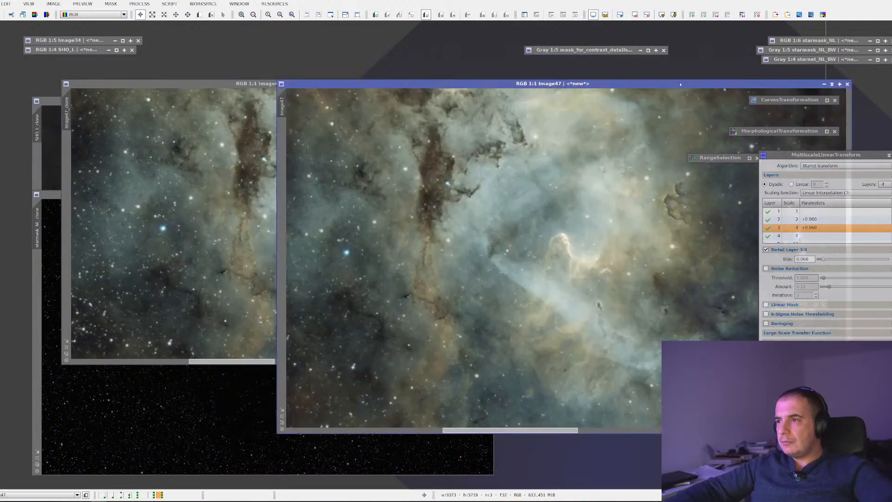
left_click(217, 240)
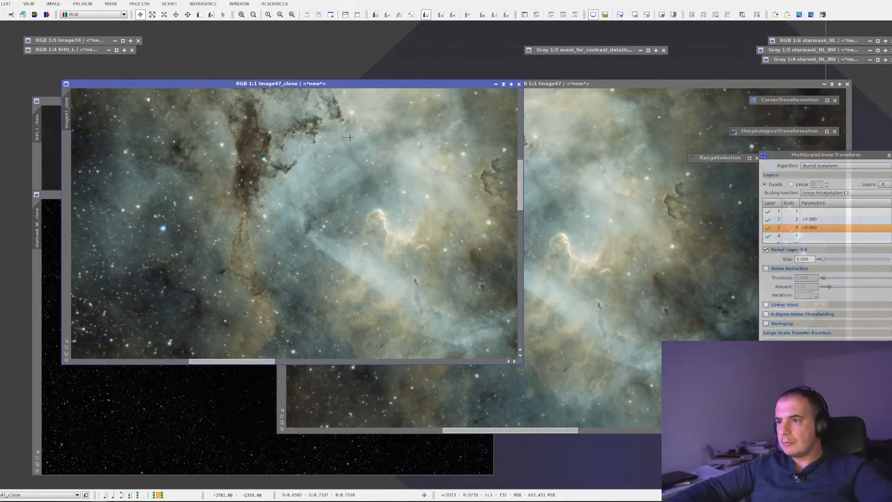
Step: Move Image47_clone further aside and compare its stars around the bright nebula core with those in Image47 at 1:1
left_click_drag(391, 84, 333, 84)
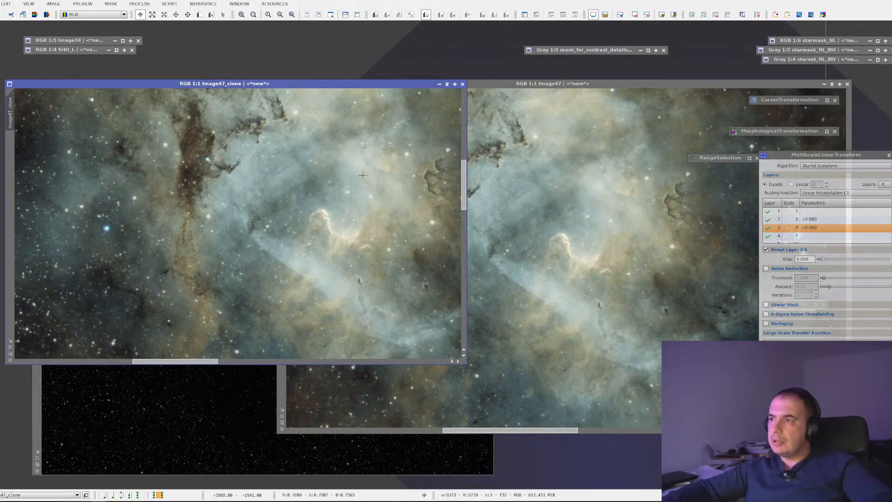
left_click(558, 209)
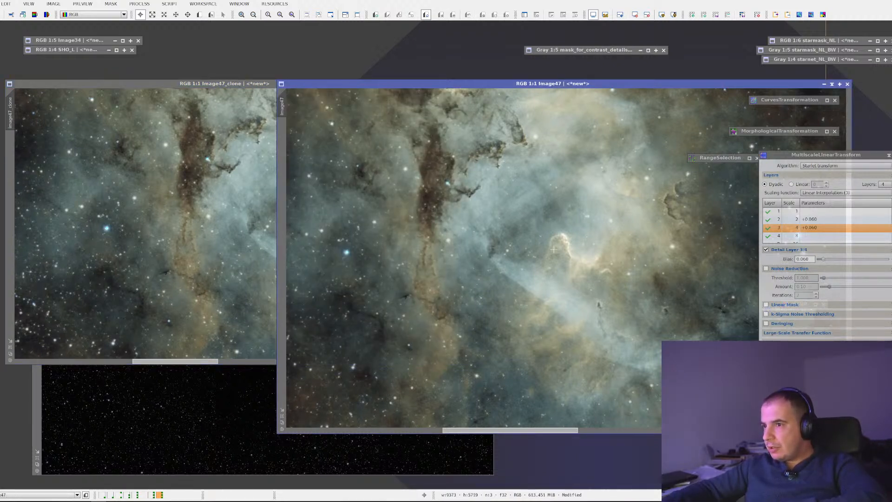
left_click(205, 192)
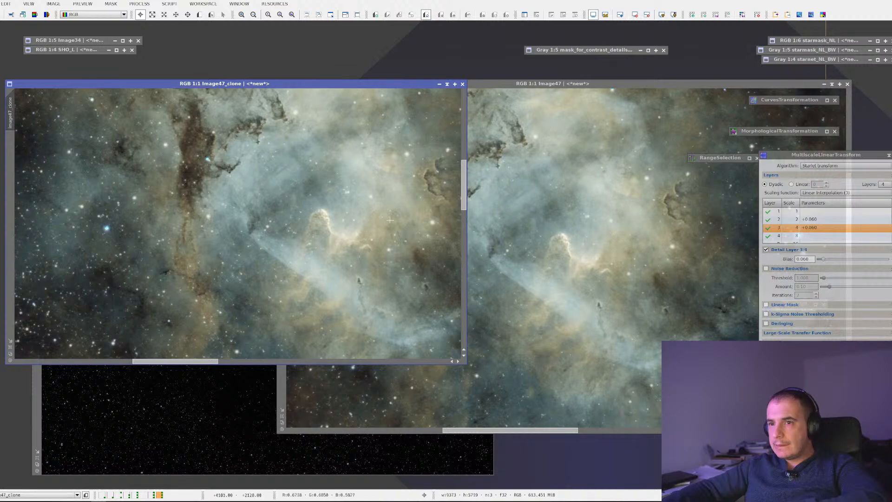
Step: Place Image47_clone and Image47 side by side at 1:5 with fitted windows, collapsing MultiscaleLinearTransform and moving RangeSelection out of the way
scroll(368, 224, "down", 4)
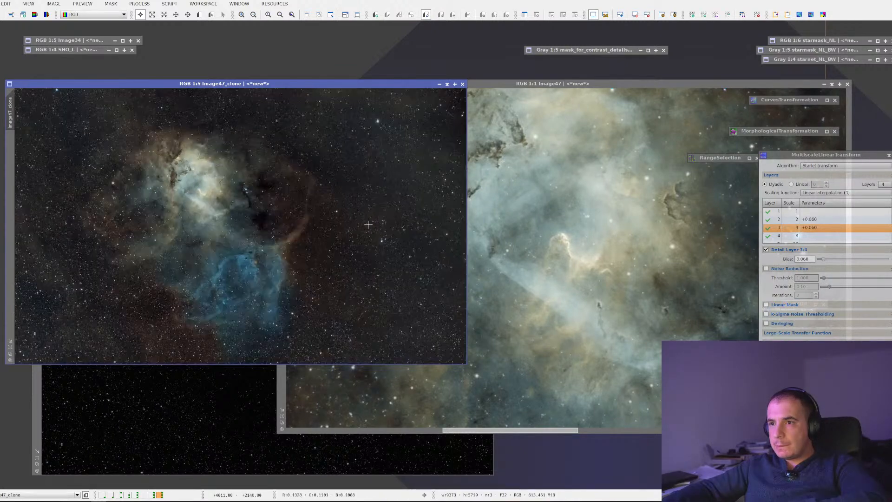
left_click(536, 248)
scroll(536, 248, "down", 5)
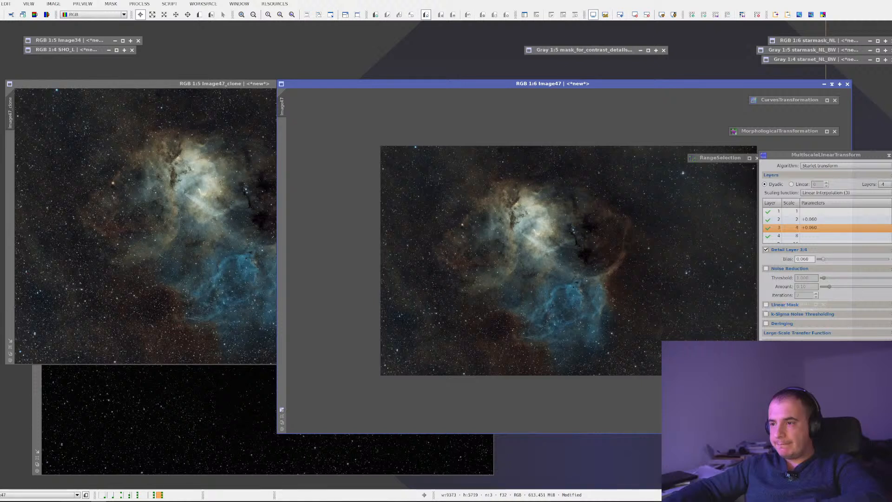
left_click(283, 410)
left_click_drag(457, 85, 554, 97)
scroll(568, 193, "up", 2)
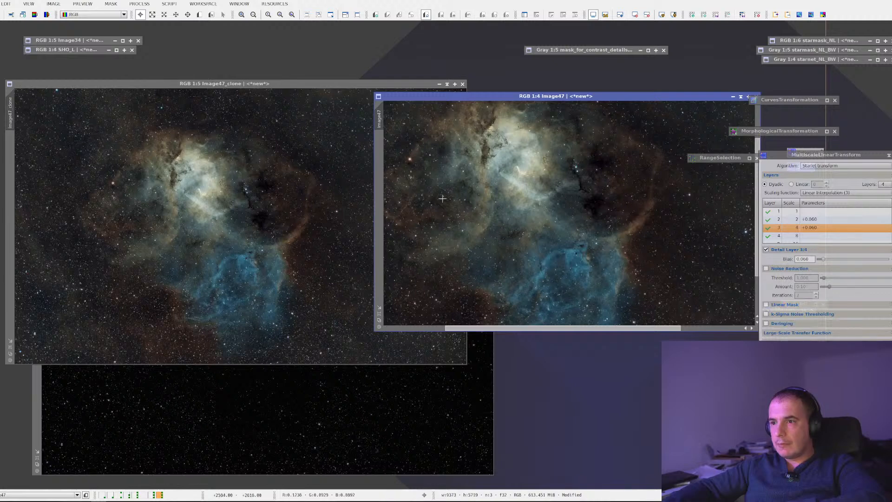
left_click(380, 308)
scroll(456, 163, "down", 1)
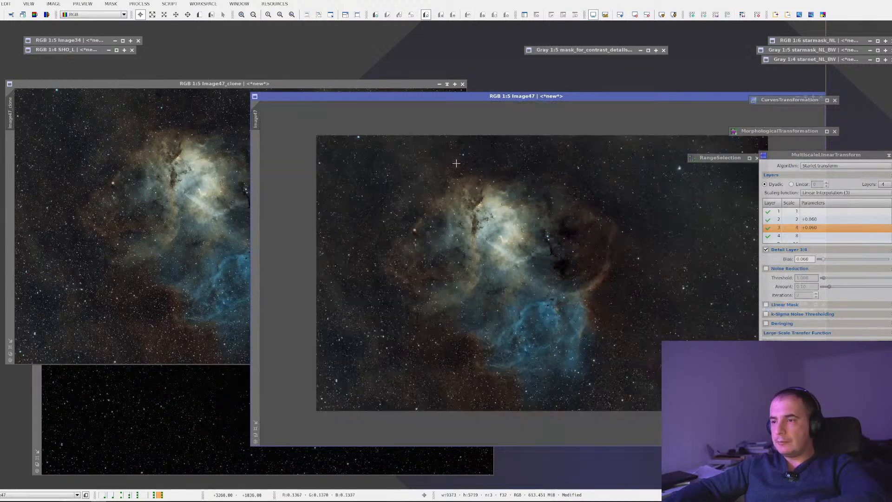
left_click(256, 423)
left_click_drag(424, 97, 556, 88)
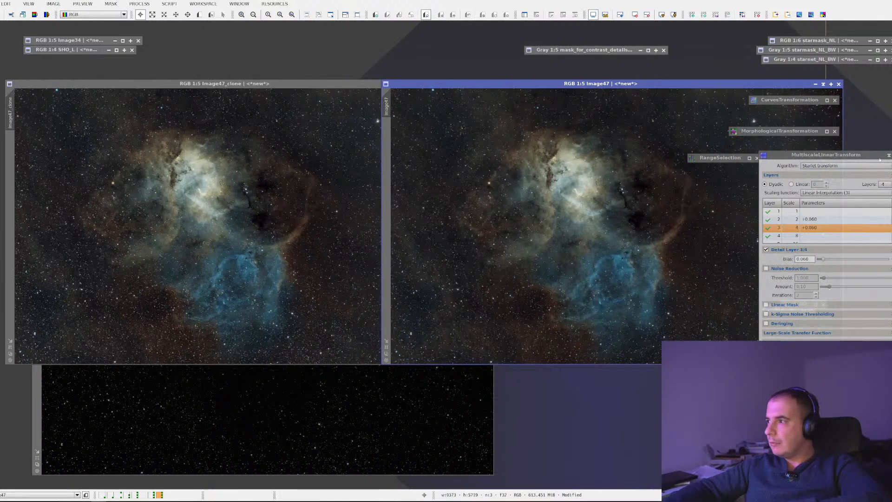
left_click_drag(880, 156, 884, 157)
left_click_drag(732, 162, 719, 59)
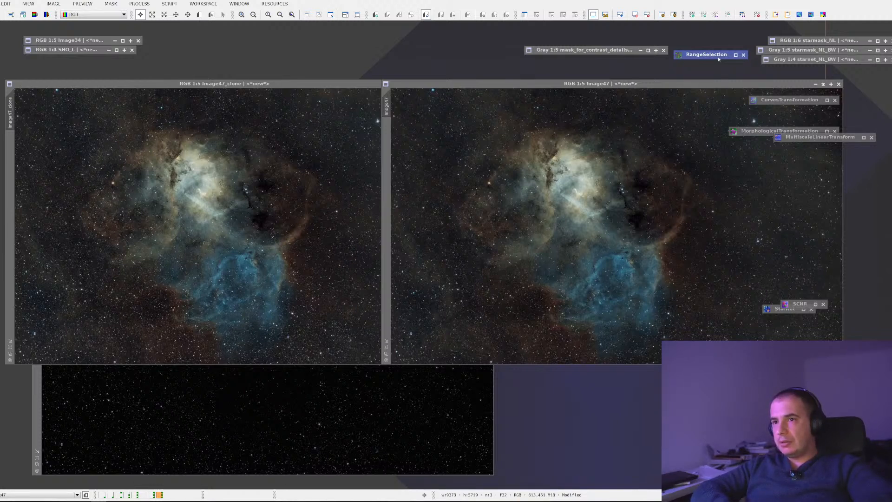
Step: Compare the star sizes around the bright core and dark dust lane in Image47 and Image47_clone, both at 1:1
scroll(543, 141, "up", 3)
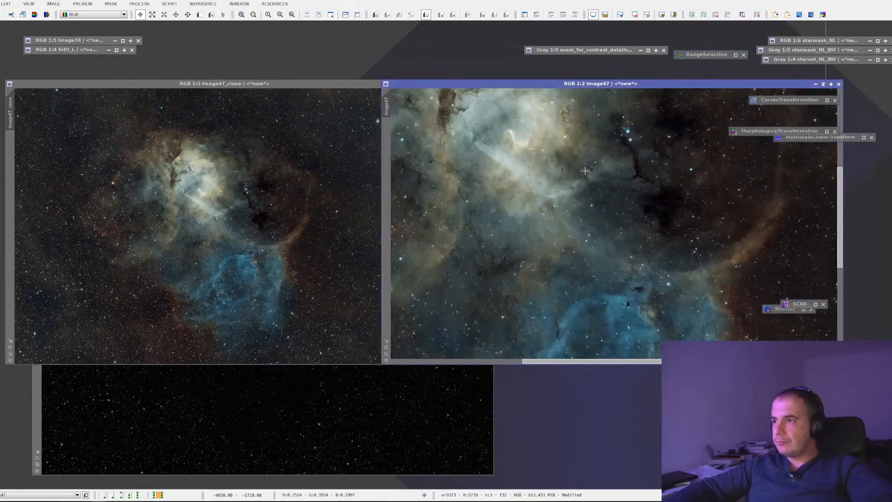
left_click_drag(543, 142, 638, 238)
scroll(637, 238, "up", 1)
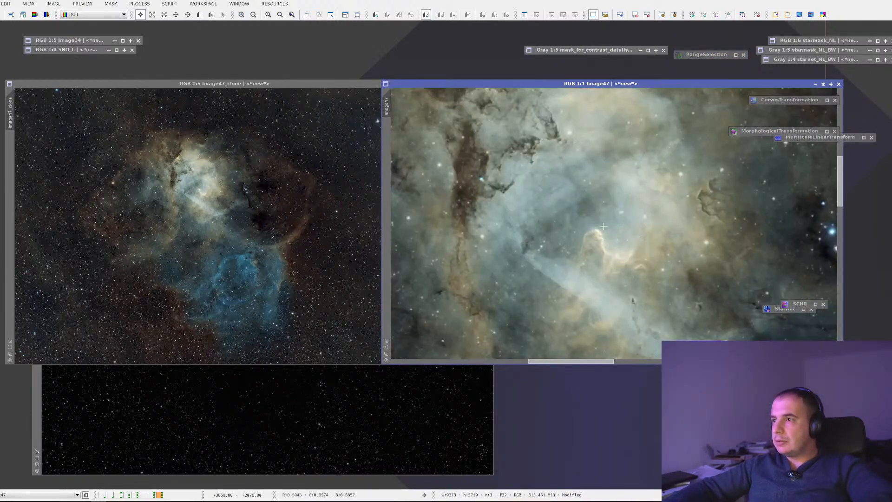
scroll(161, 191, "up", 3)
left_click_drag(147, 173, 285, 266)
scroll(285, 265, "up", 1)
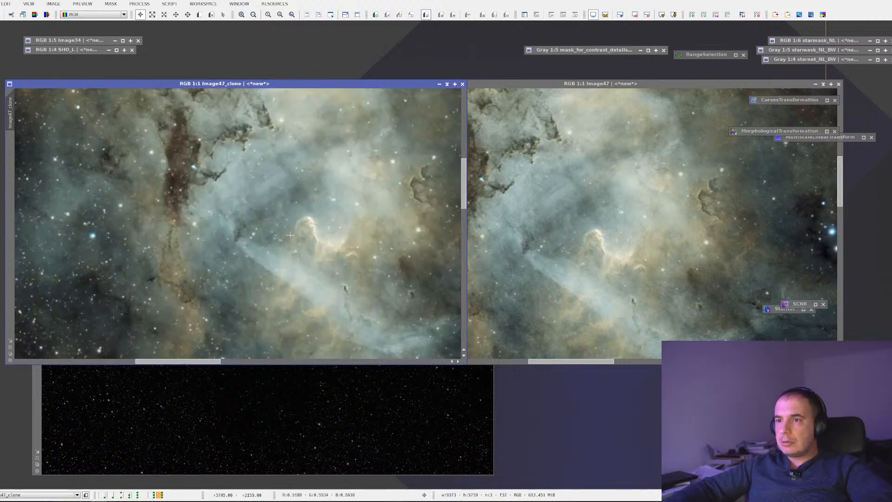
left_click_drag(308, 236, 232, 225)
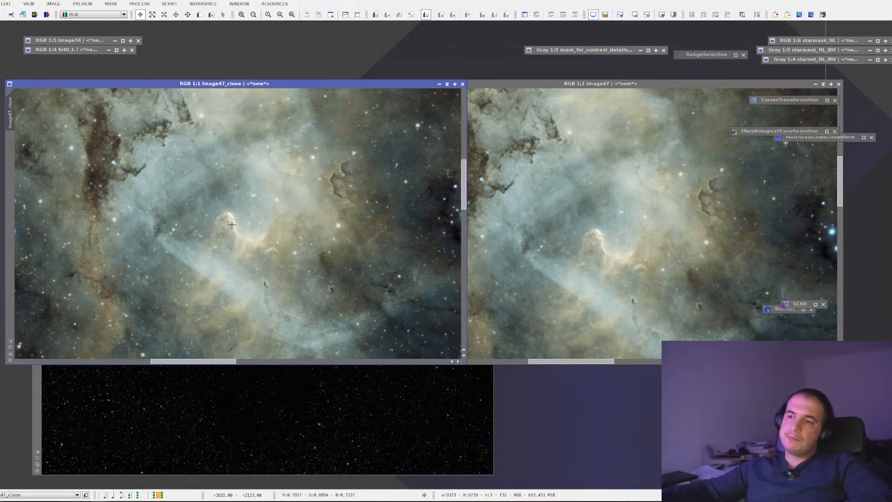
Step: Compare the full frames of Image47_clone and Image47 at 1:5, finishing with Image47 moved partly over the clone
scroll(231, 224, "down", 4)
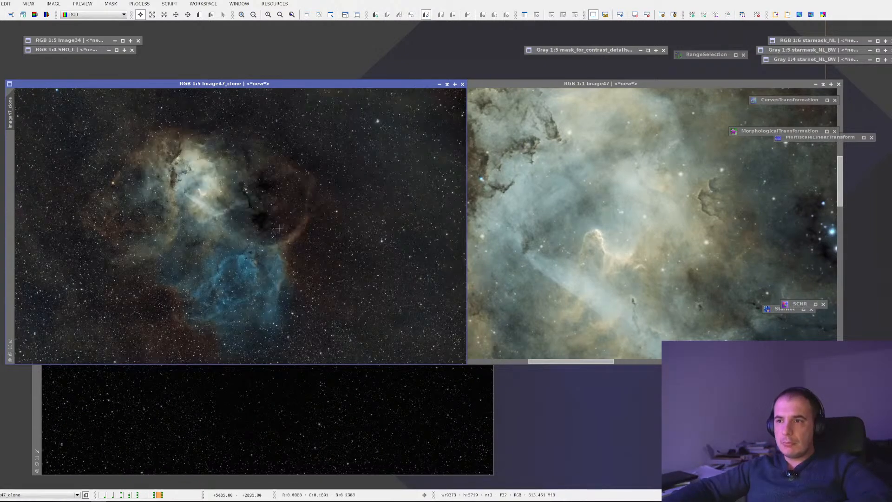
scroll(612, 234, "down", 4)
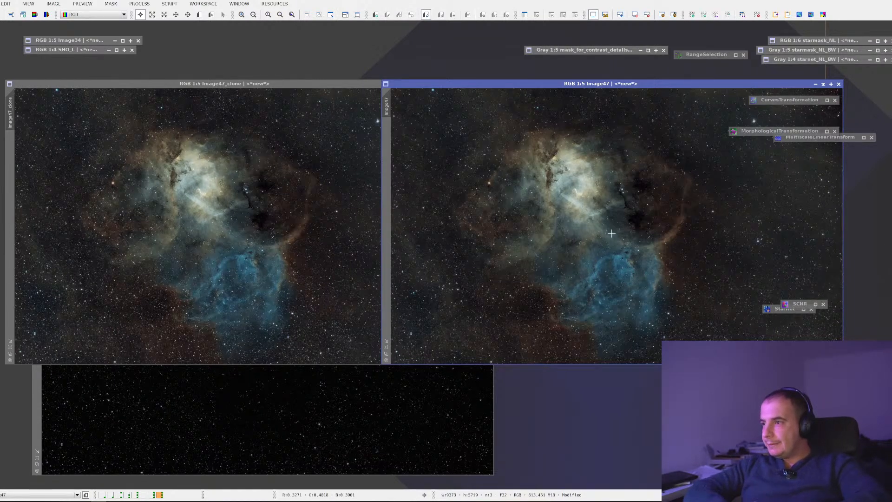
scroll(612, 233, "up", 1)
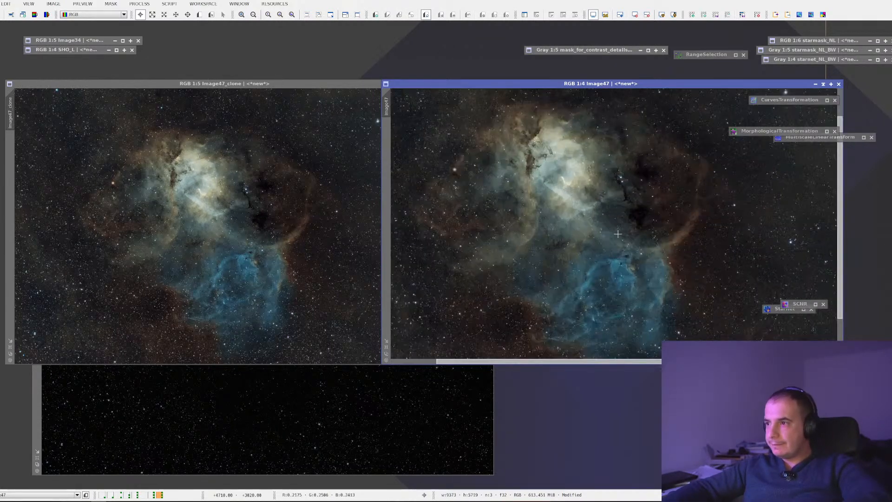
scroll(618, 234, "down", 1)
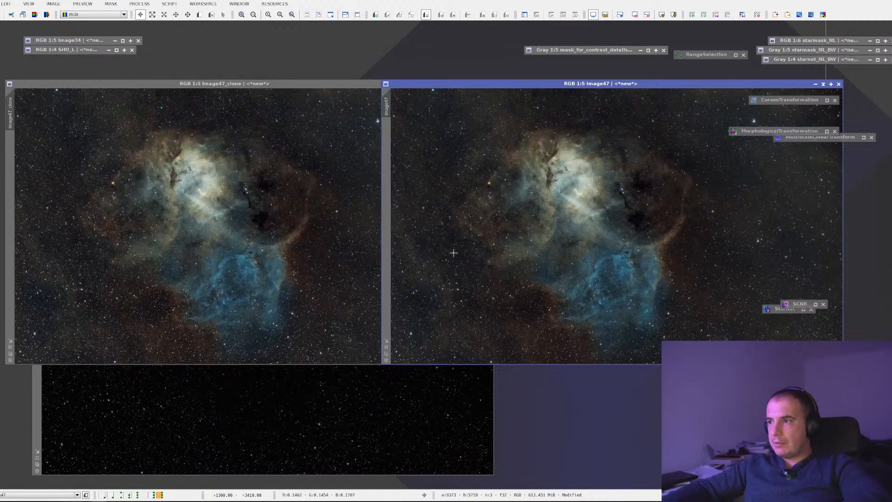
left_click_drag(587, 83, 361, 89)
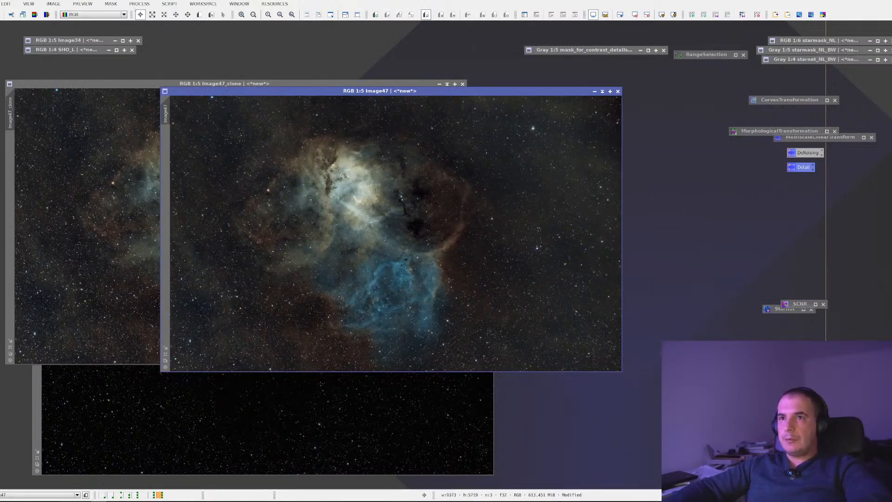
left_click(140, 4)
mouse_move(150, 16)
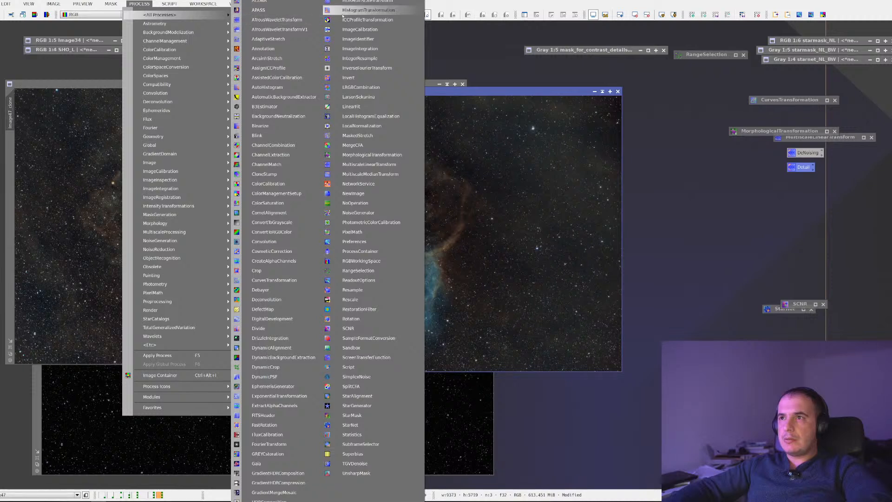
left_click(359, 12)
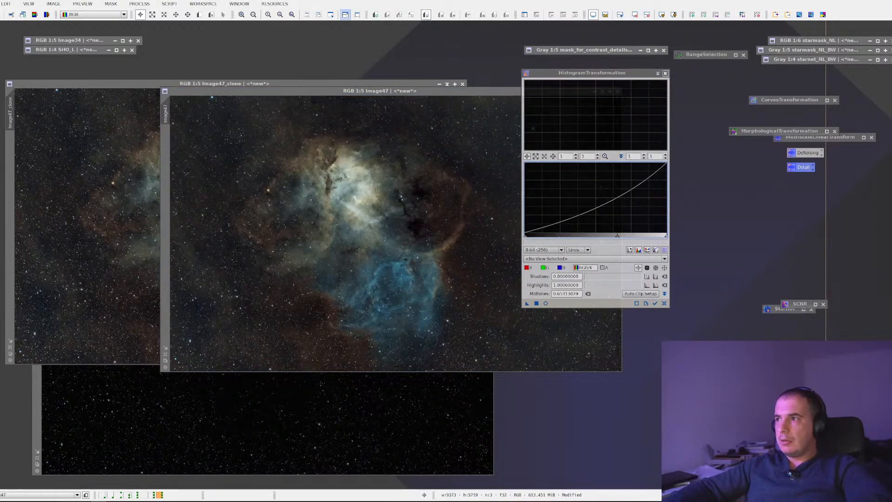
left_click(666, 73)
Step: Examine the reduced stars over the bright core, dust lane and surrounding nebula of Image47 at scales from 1:6 to 3:1
scroll(324, 211, "down", 1)
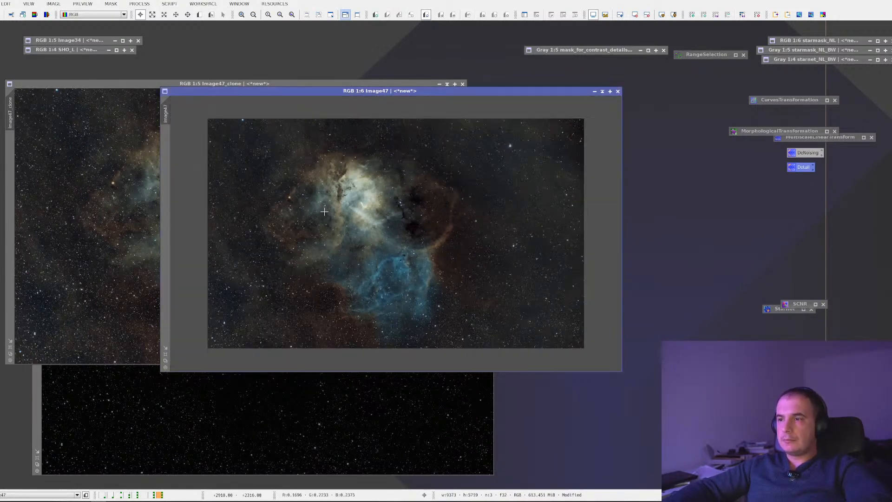
scroll(325, 212, "up", 1)
scroll(325, 211, "down", 1)
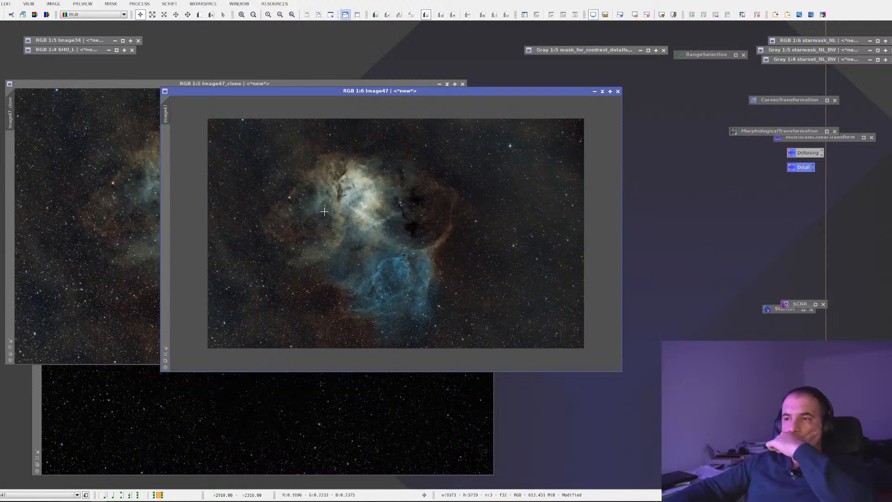
scroll(324, 211, "up", 2)
scroll(323, 227, "up", 2)
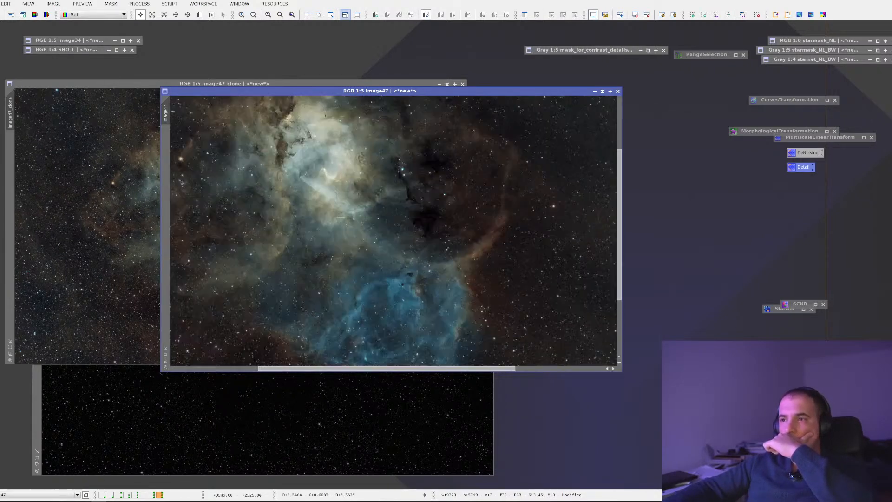
scroll(306, 186, "up", 1)
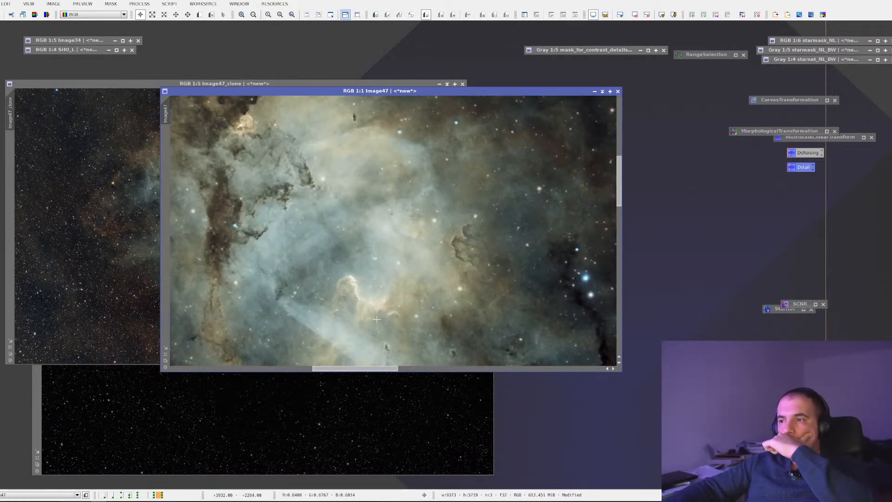
scroll(446, 243, "up", 1)
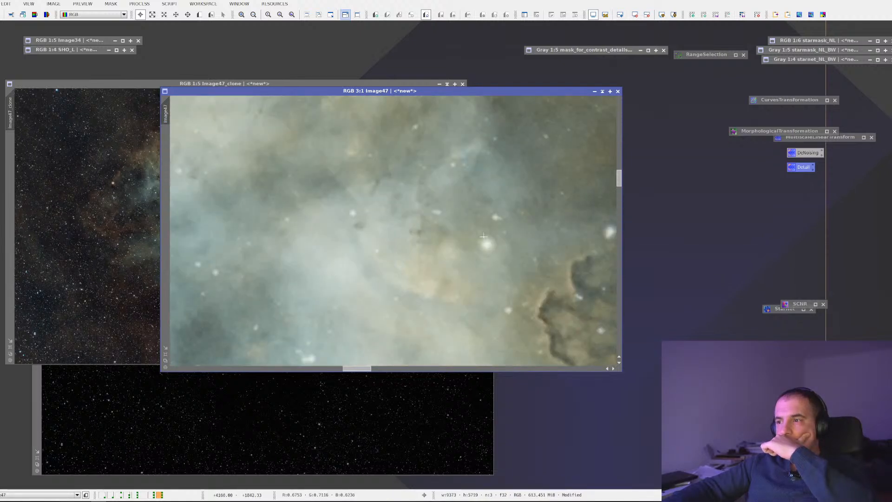
scroll(487, 231, "down", 1)
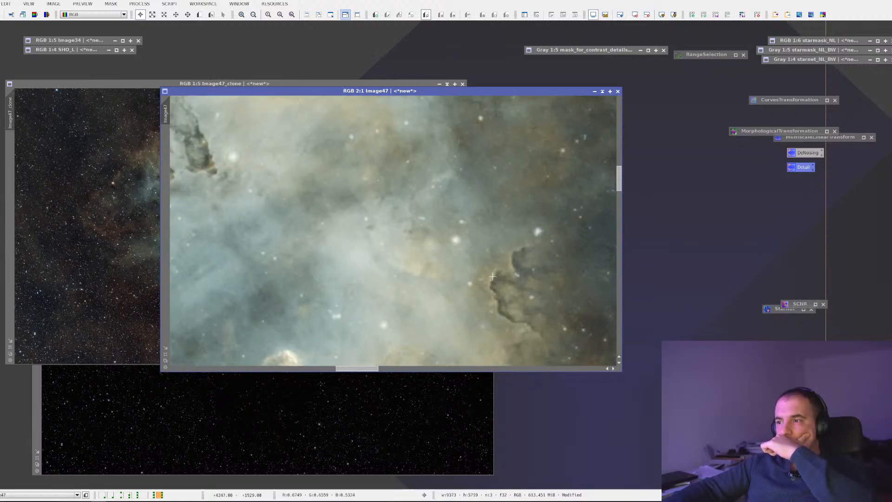
scroll(492, 276, "down", 1)
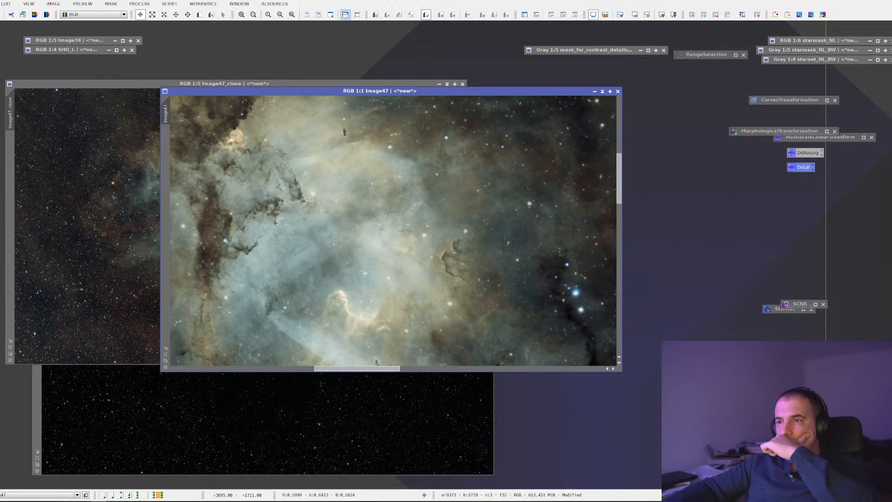
scroll(309, 201, "up", 2)
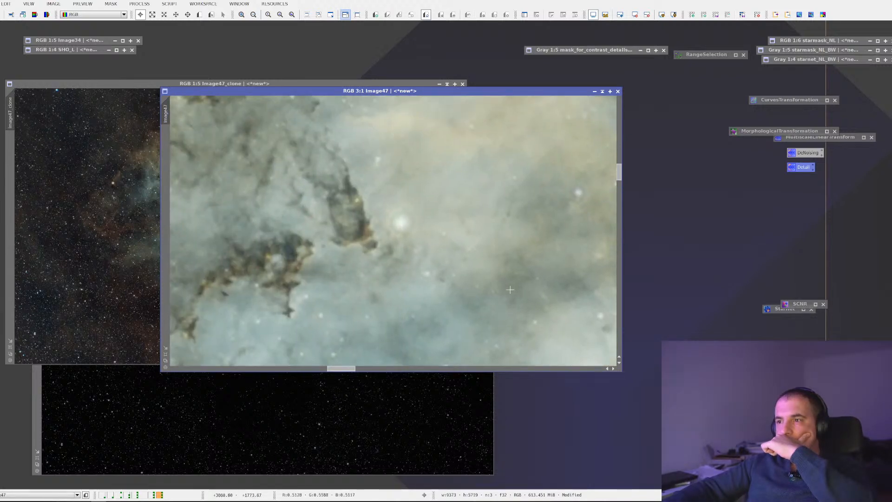
scroll(510, 289, "down", 2)
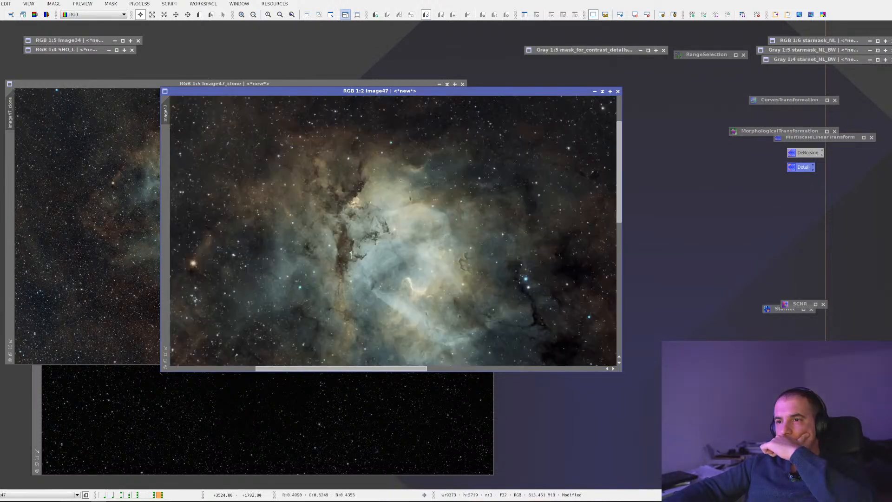
scroll(352, 254, "up", 1)
scroll(292, 214, "down", 1)
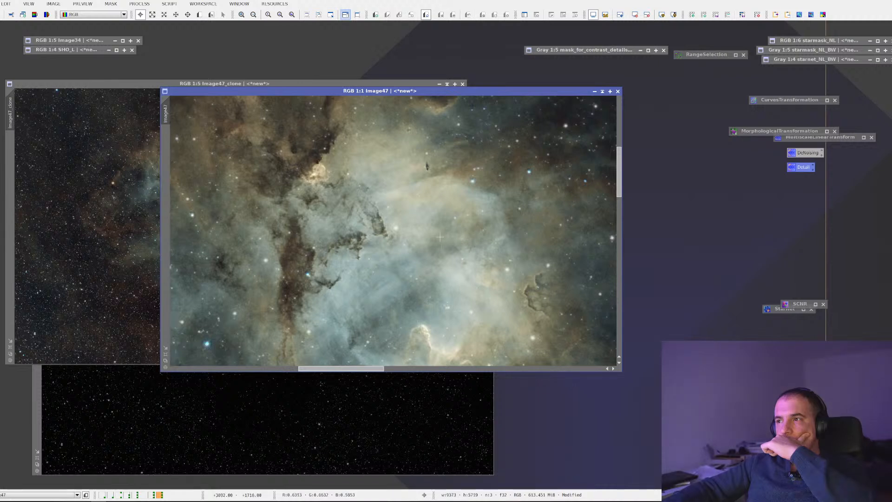
scroll(440, 238, "down", 1)
scroll(457, 245, "down", 1)
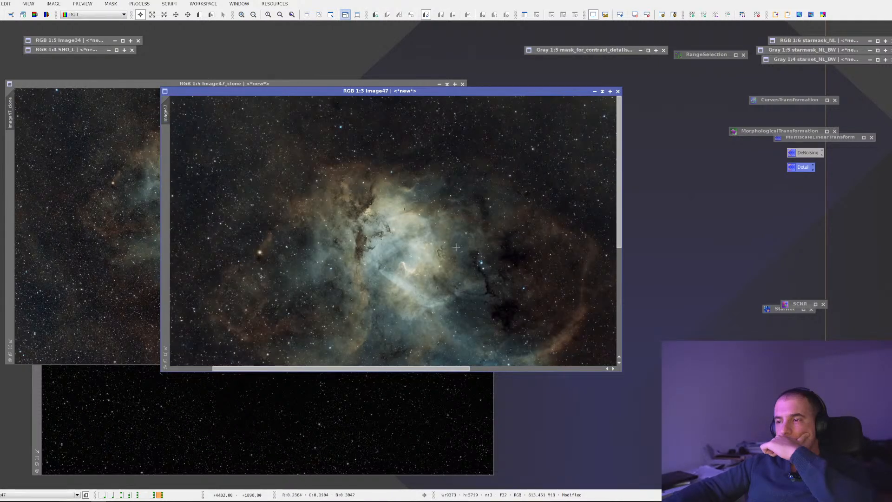
scroll(453, 249, "down", 1)
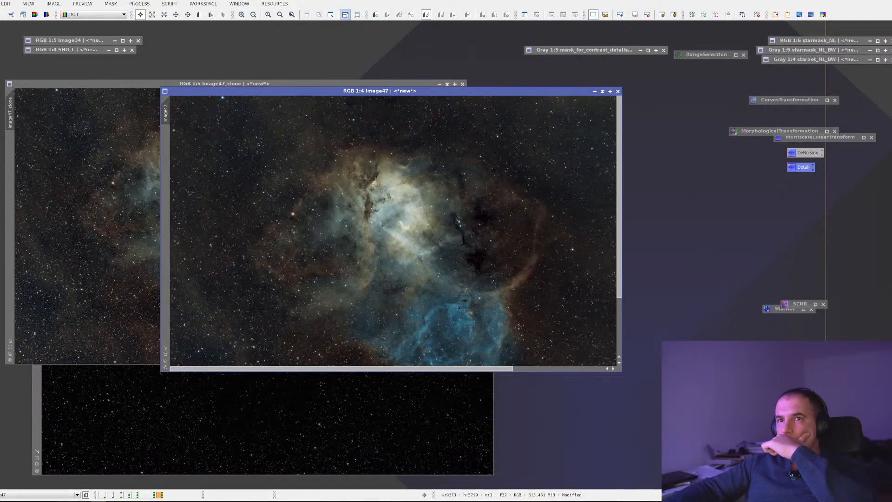
Step: Undo the last star and nebula combination in Image47 and make starmask_NL_clone the active image
key("ctrl+z")
left_click(293, 392)
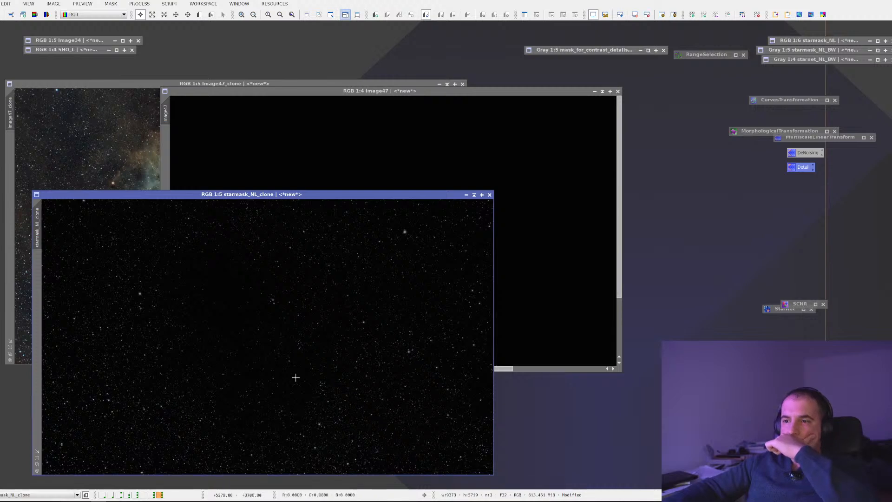
scroll(279, 354, "up", 1)
scroll(266, 331, "down", 3)
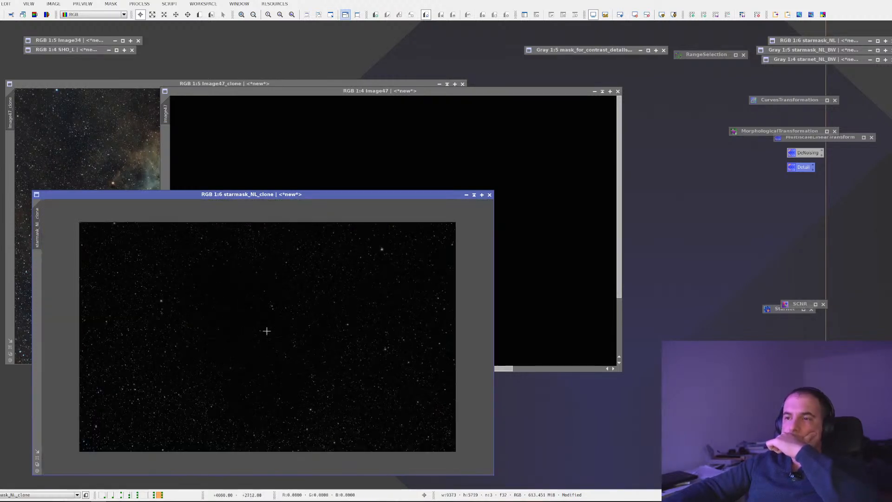
Step: Open ColorSaturation, reset its curve to flat and start a real-time preview of starmask_NL_clone
left_click(171, 4)
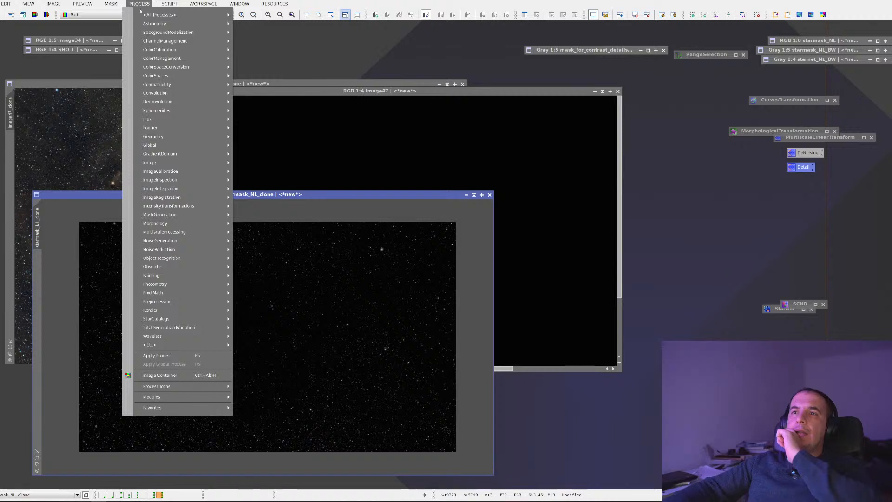
mouse_move(158, 14)
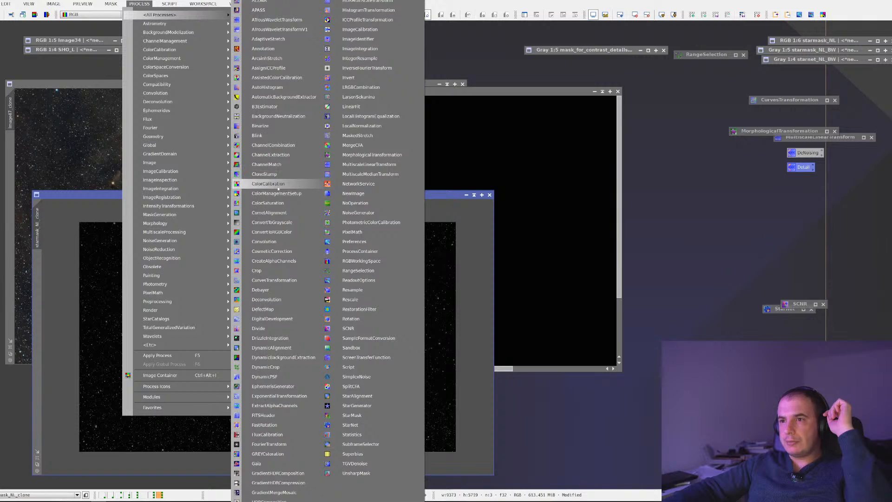
left_click(275, 204)
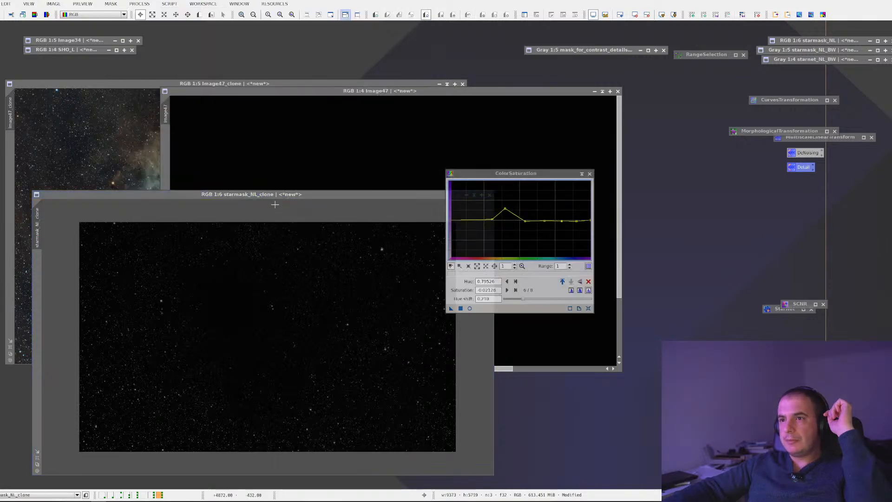
left_click(588, 308)
left_click(469, 308)
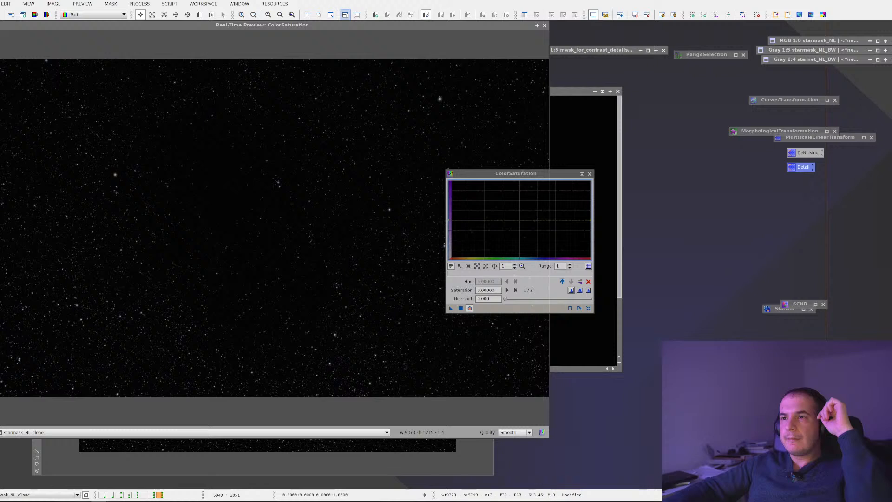
Step: Try lowering the blue saturation to about -0.93 near hue 0.57 on a close-up of blue stars, and reset the curve
left_click_drag(295, 162, 293, 210)
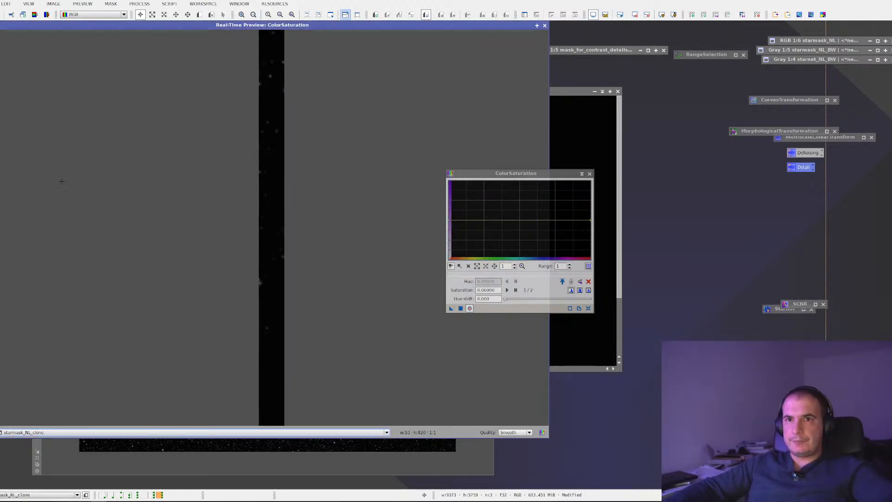
left_click(167, 432)
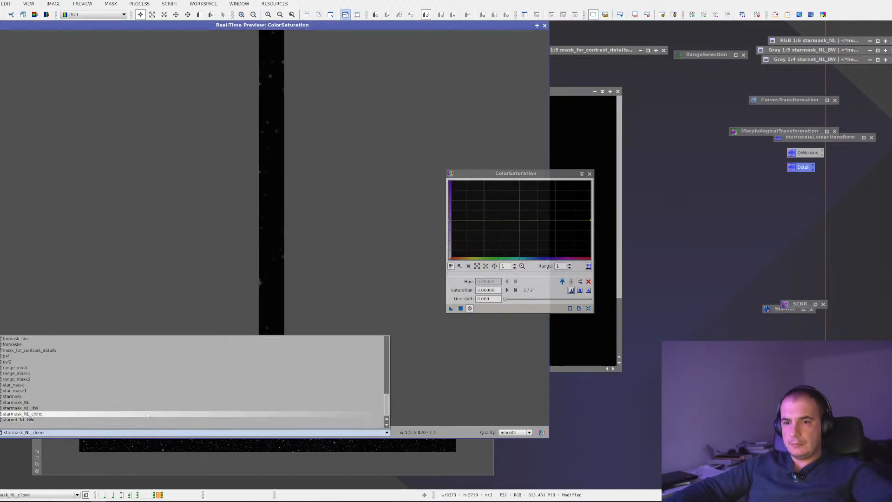
left_click(148, 414)
left_click_drag(268, 178, 291, 199)
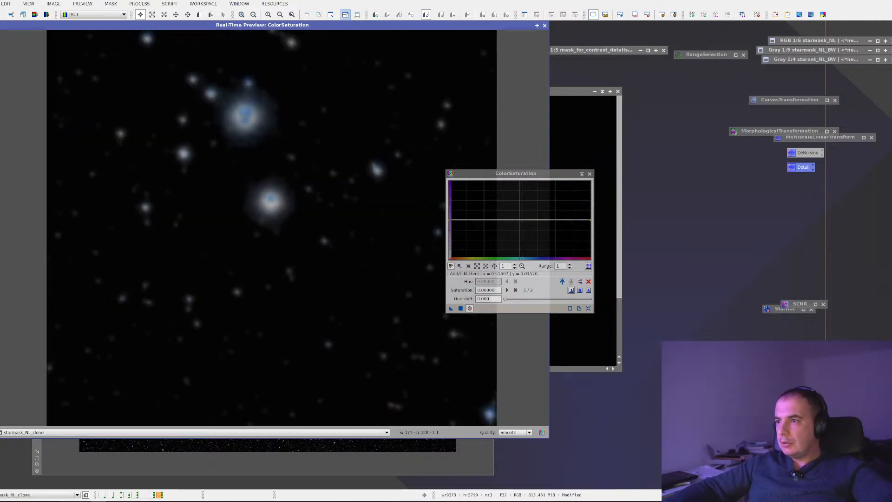
left_click_drag(521, 220, 525, 254)
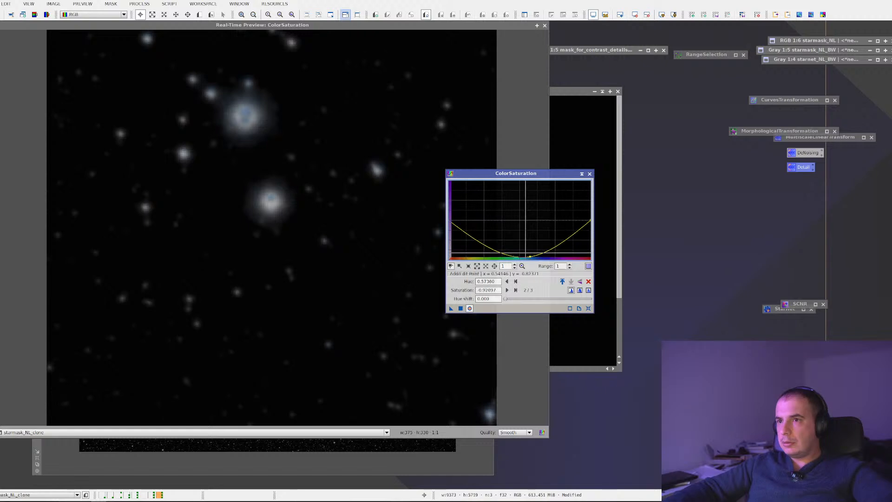
left_click(494, 227)
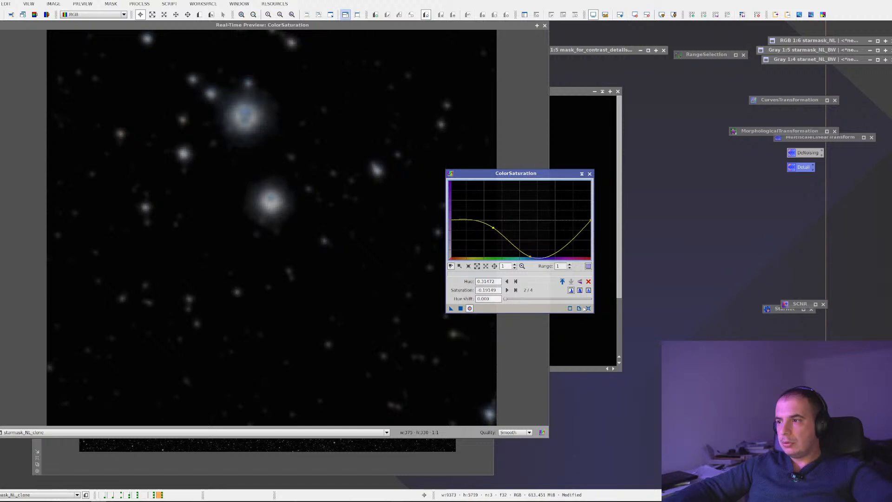
left_click(587, 308)
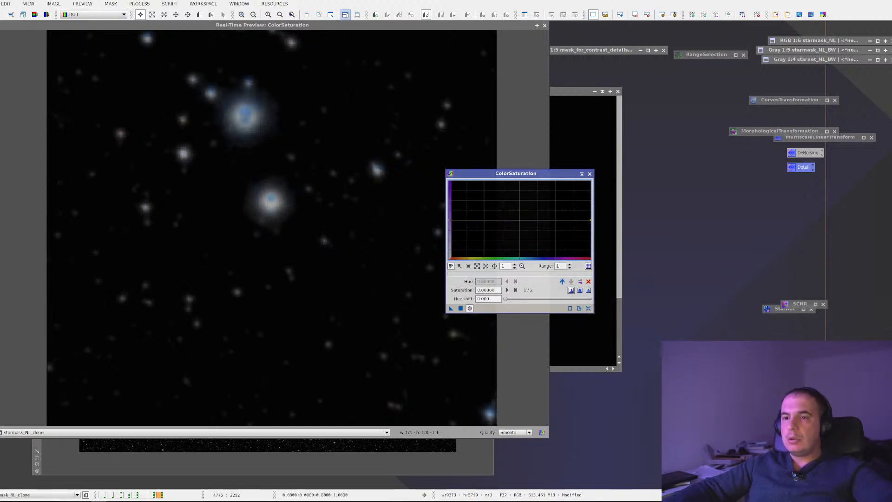
Step: With the bright blue star previewed up close, pull the saturation curve down to about -1 from cyan to magenta, keeping the warm hues near zero
left_click(74, 432)
left_click(75, 419)
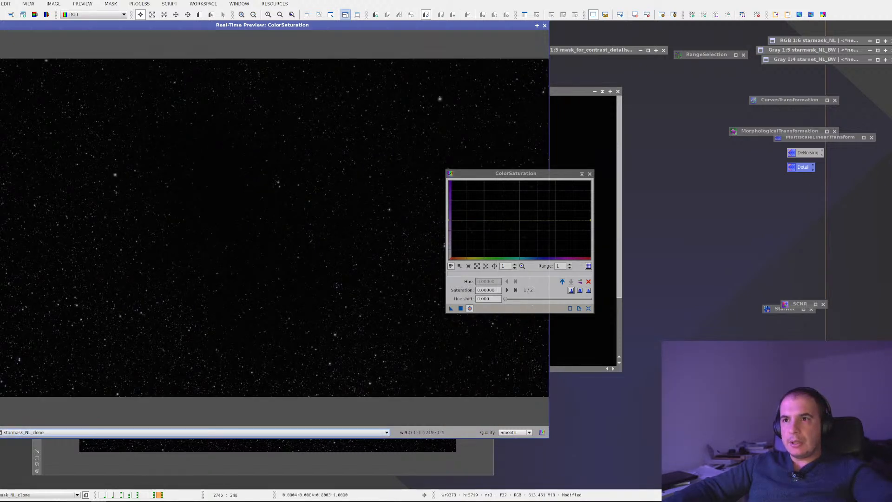
left_click_drag(147, 74, 238, 145)
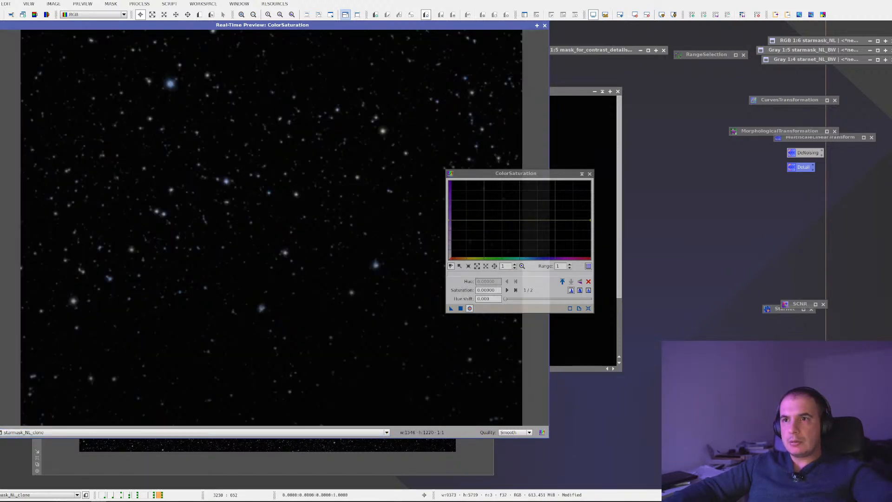
left_click_drag(172, 83, 238, 160)
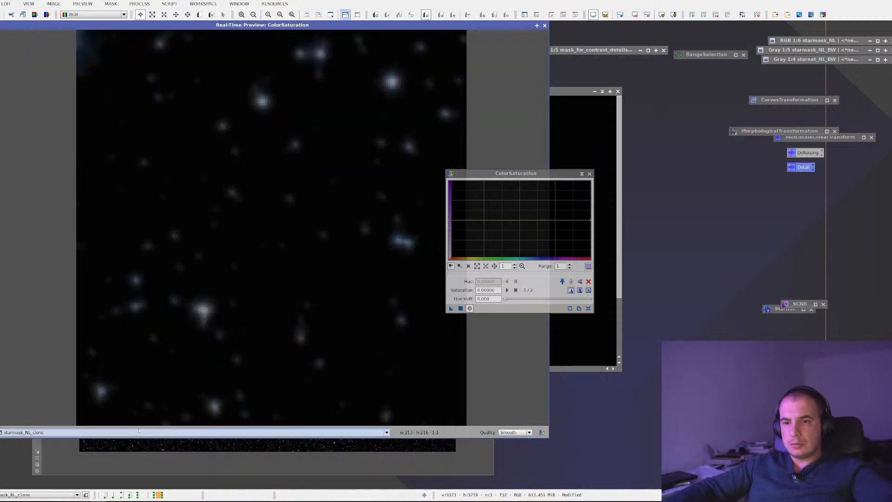
left_click(61, 432)
left_click(60, 415)
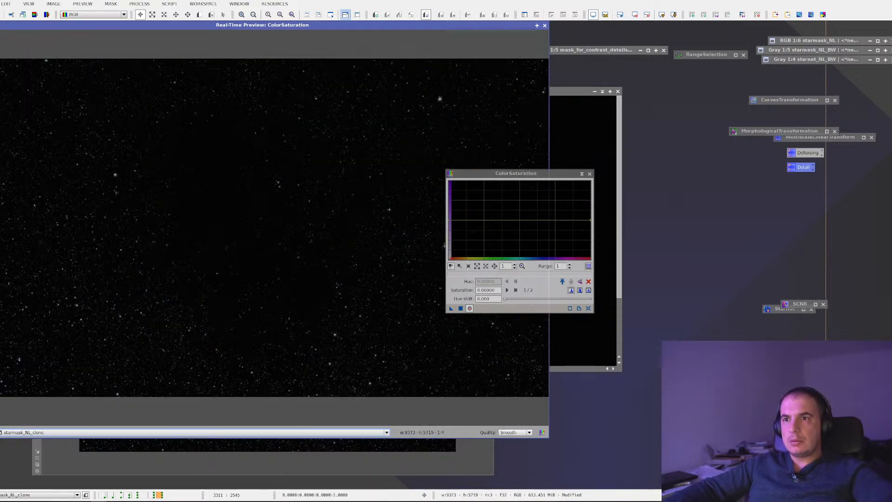
left_click_drag(167, 79, 191, 90)
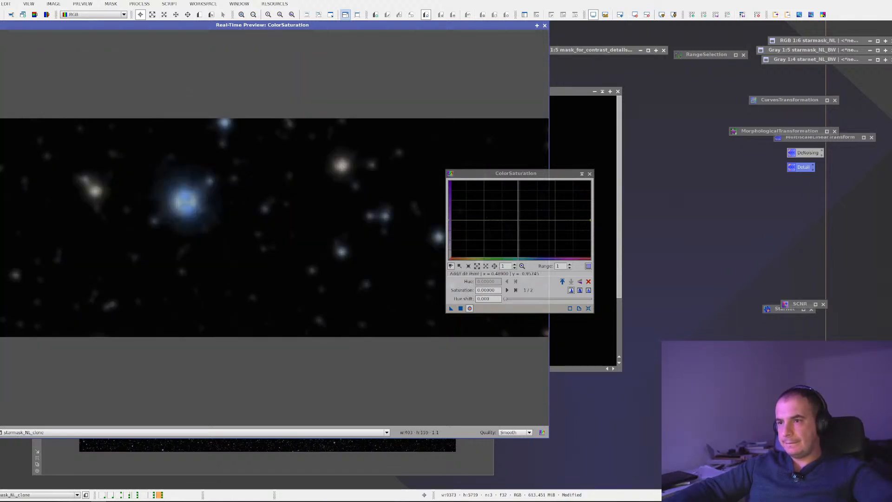
left_click_drag(521, 220, 567, 259)
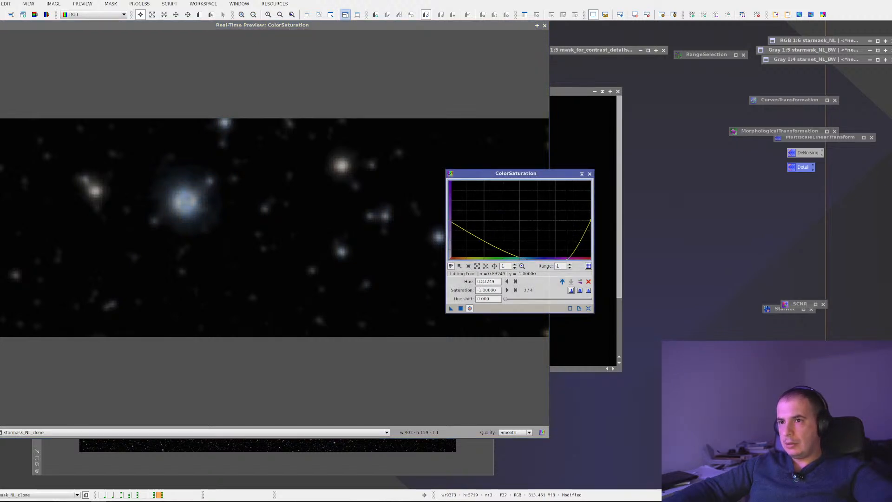
left_click_drag(477, 231, 509, 254)
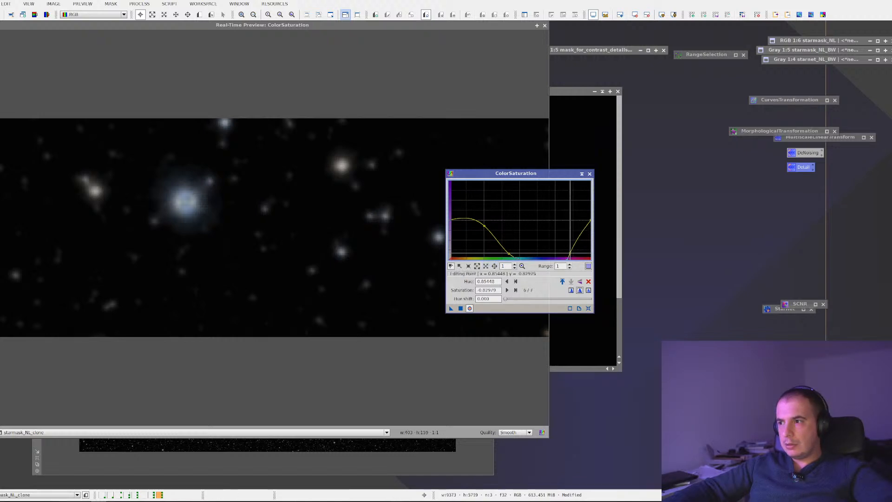
left_click(569, 250)
mouse_move(569, 250)
left_mouse_down()
mouse_move(567, 239)
mouse_move(571, 259)
left_mouse_up()
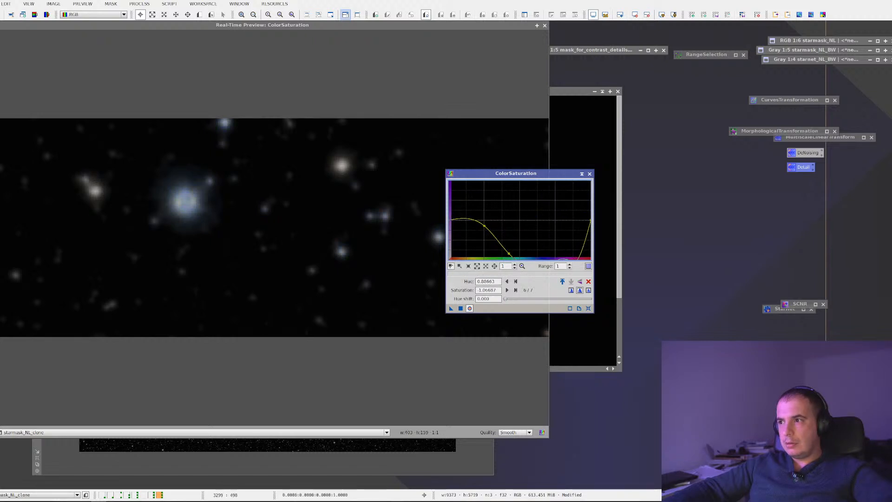
Step: Apply the ColorSaturation curve to starmask_NL_clone and bring the combined stars and nebula back in Image47
left_click(461, 309)
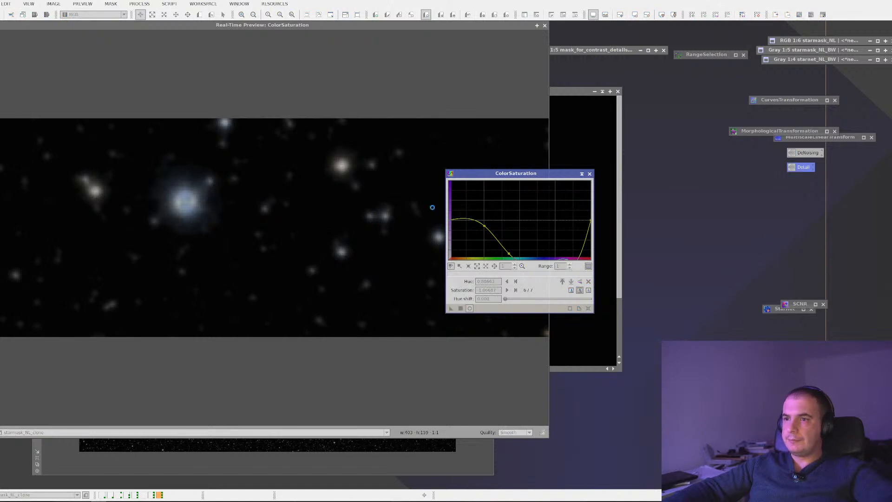
left_click(545, 26)
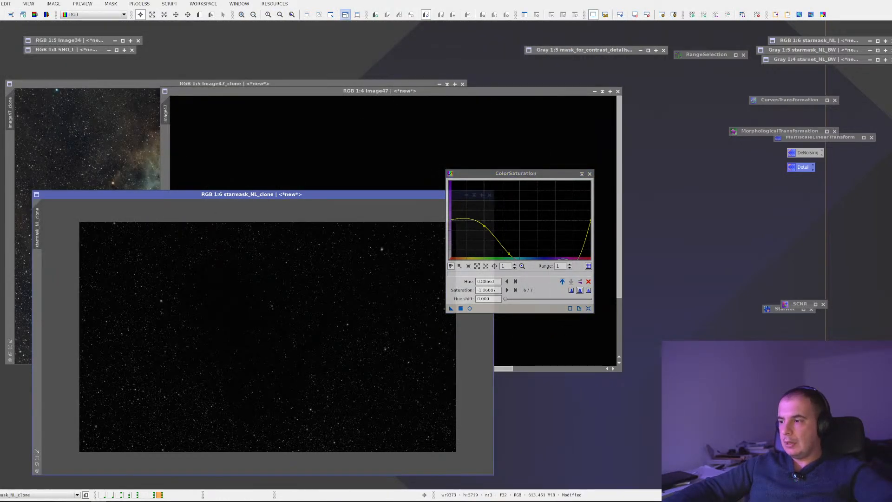
left_click(395, 179)
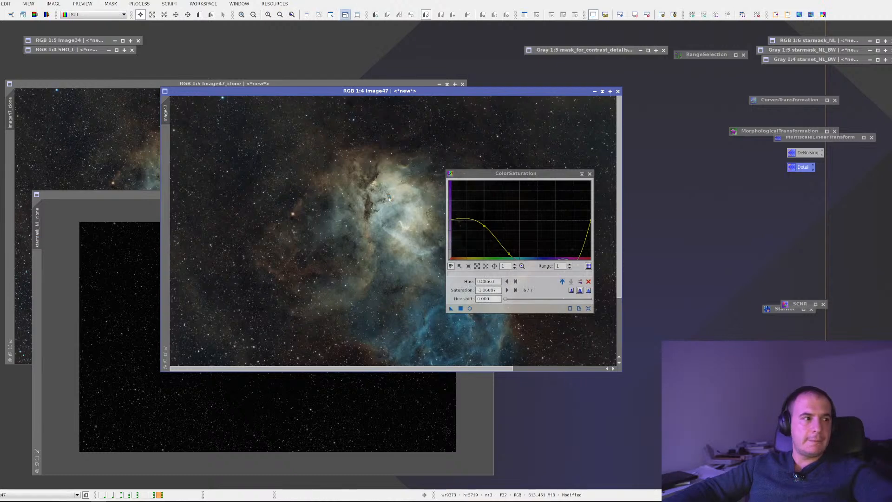
Step: Examine the colours of the desaturated stars around the bright core and the dark sky above it in Image47, up to 7:1
scroll(378, 211, "up", 3)
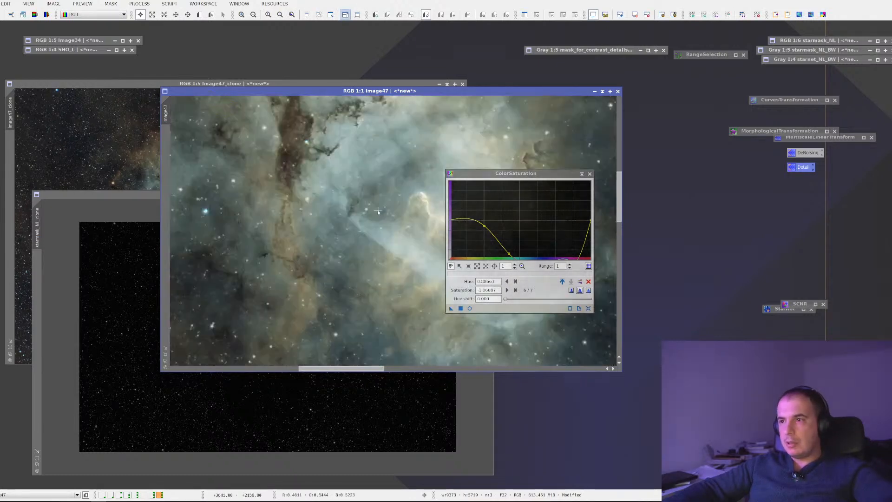
scroll(378, 210, "up", 1)
scroll(380, 217, "down", 4)
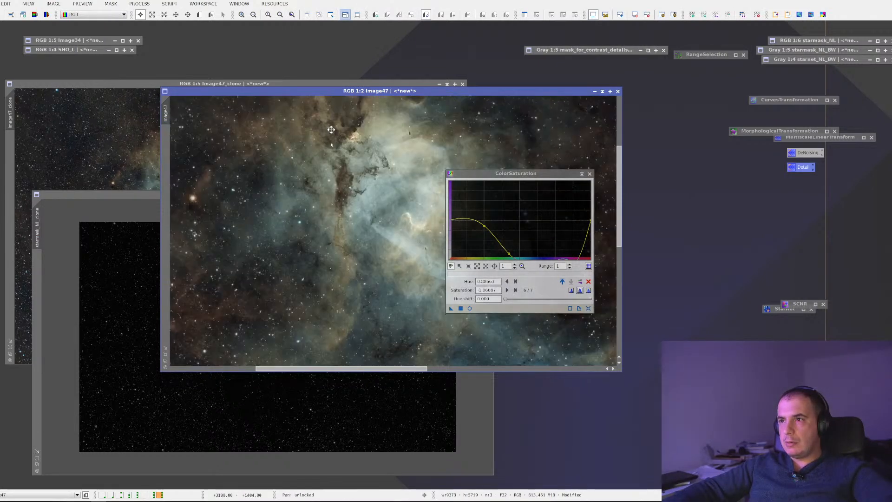
scroll(377, 263, "up", 2)
scroll(336, 151, "up", 3)
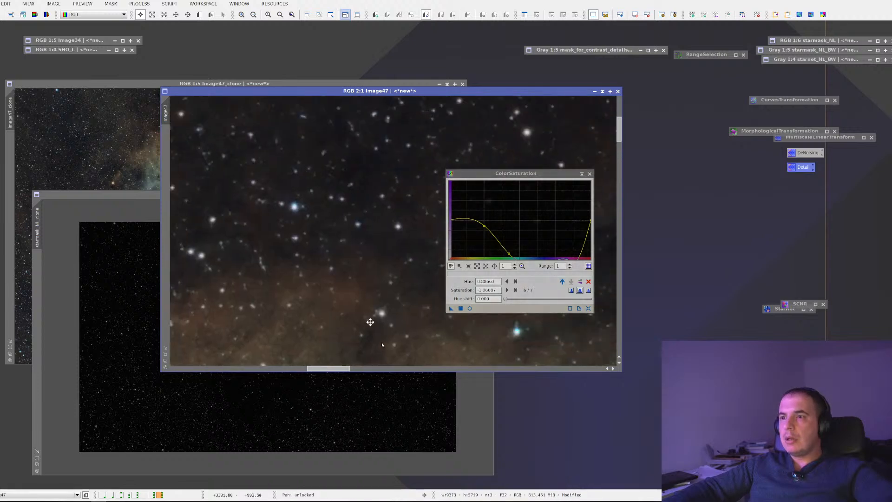
scroll(315, 239, "up", 2)
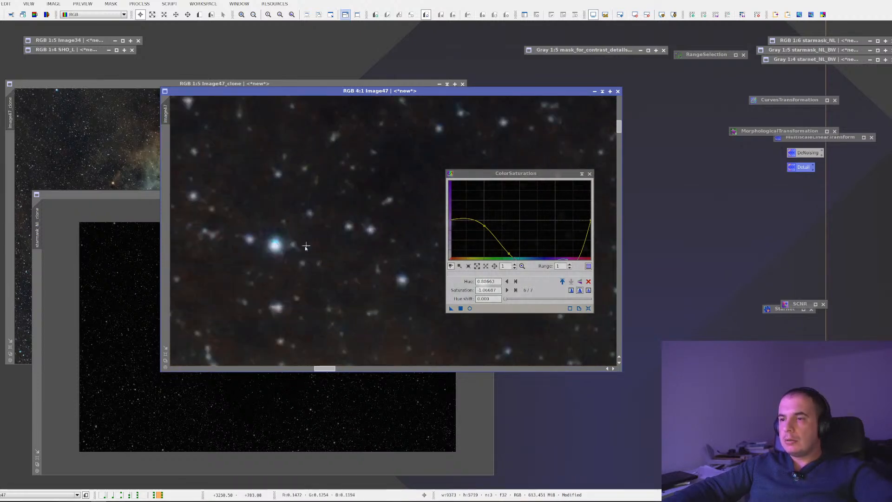
left_click_drag(342, 247, 354, 251)
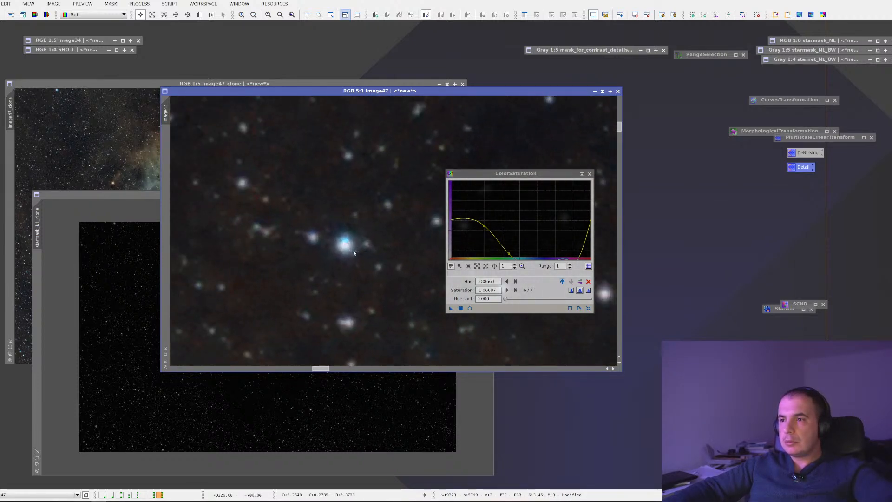
scroll(354, 251, "up", 2)
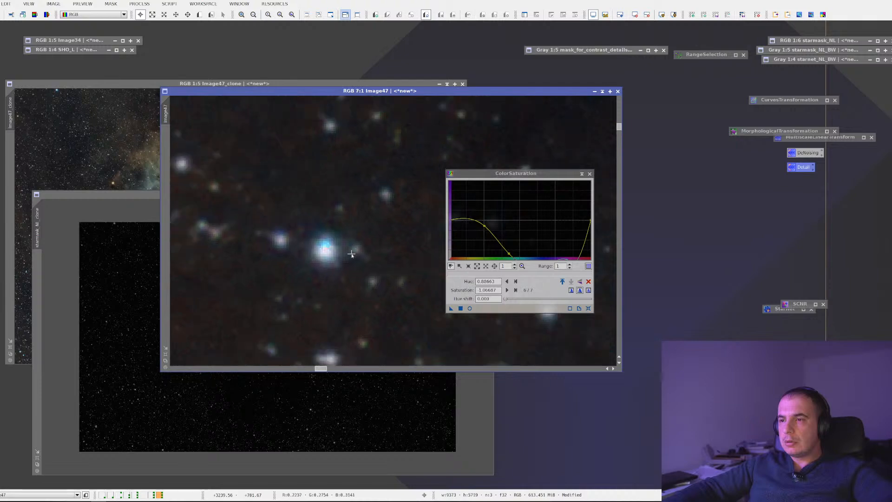
Step: Check the star colours across the nebula and on the bright blue star near the upper edge at 6:1, finishing with Image47's full frame at 1:5
scroll(352, 255, "down", 6)
scroll(353, 263, "up", 1)
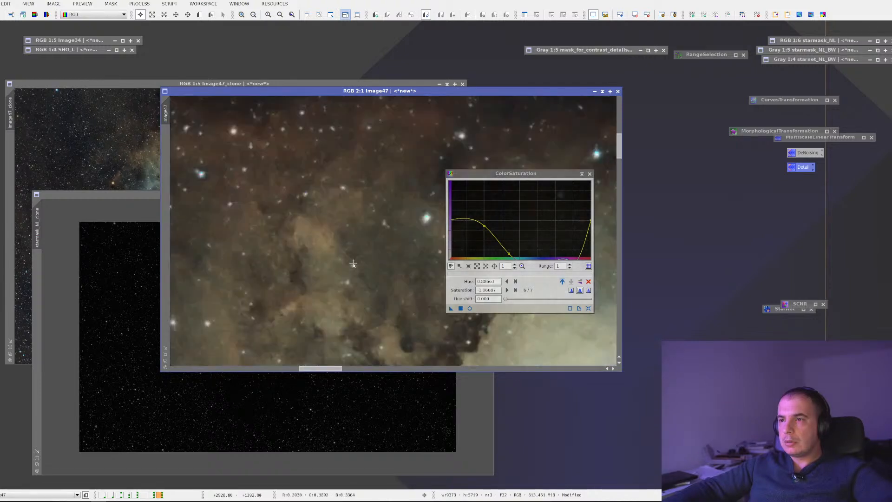
scroll(353, 263, "down", 3)
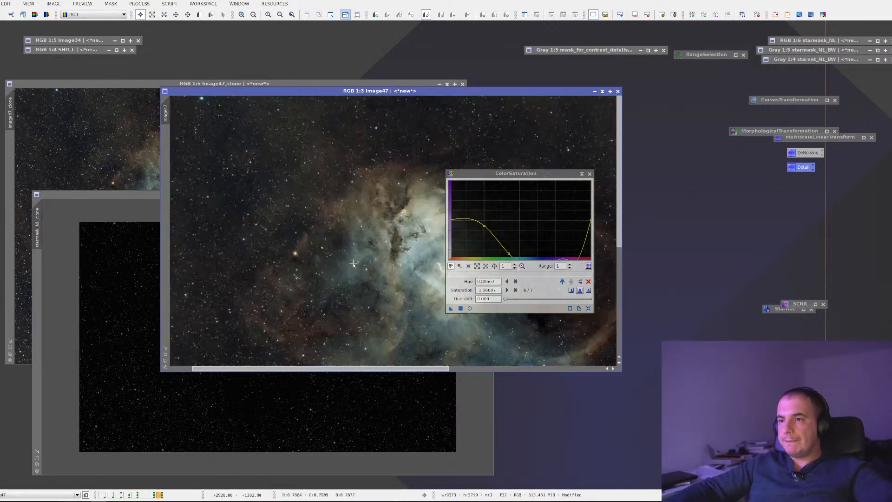
scroll(354, 264, "down", 1)
scroll(363, 273, "up", 2)
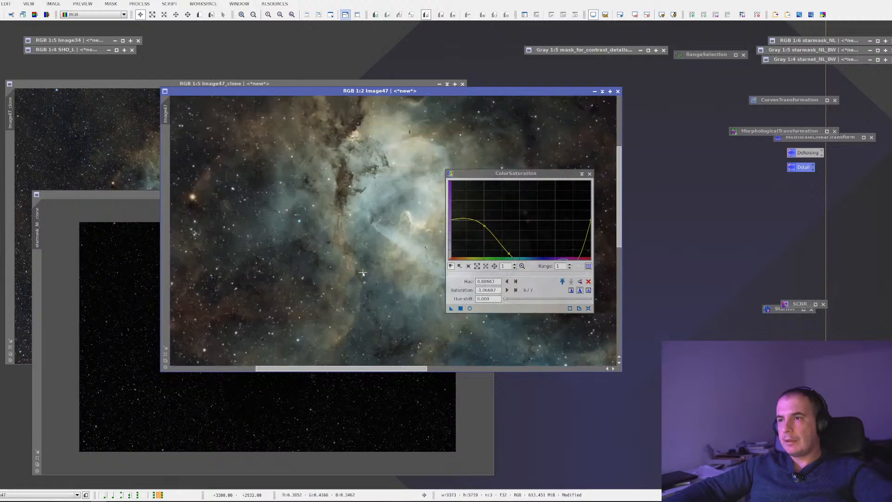
scroll(342, 128, "up", 1)
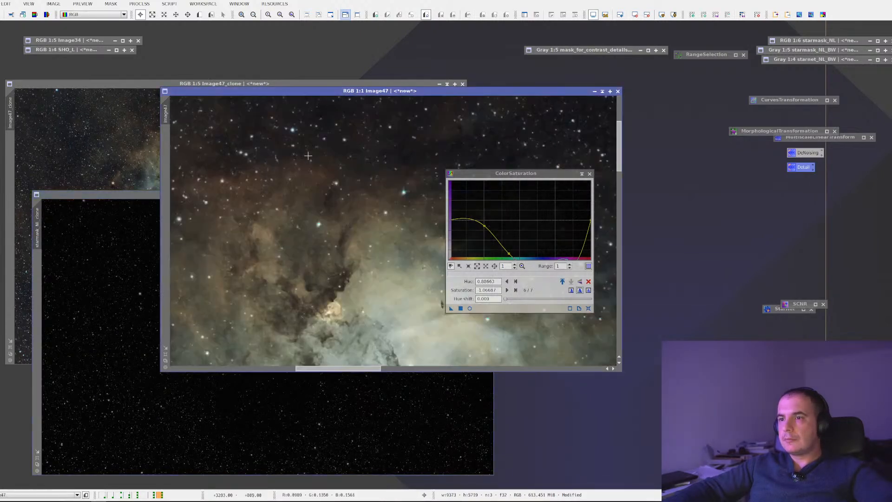
left_click_drag(312, 158, 393, 291)
scroll(335, 199, "up", 2)
left_click_drag(294, 142, 406, 234)
scroll(309, 220, "up", 4)
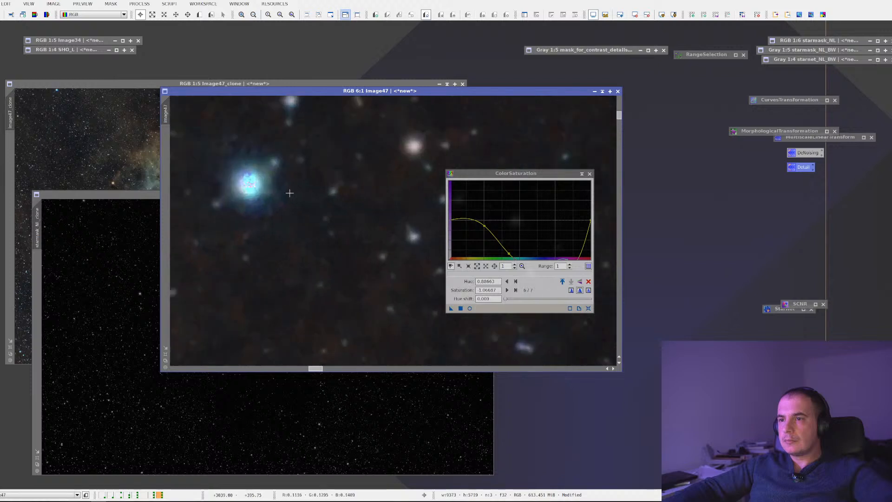
scroll(307, 219, "down", 10)
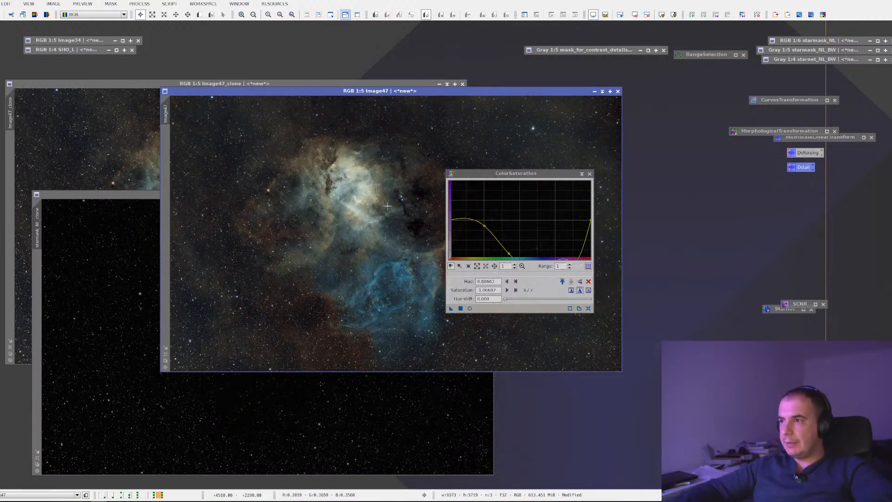
Step: Collapse ColorSaturation and inspect Image47's stars over the blue nebula, the dark sky beside it and the bright core at up to 2:1
left_click(582, 175)
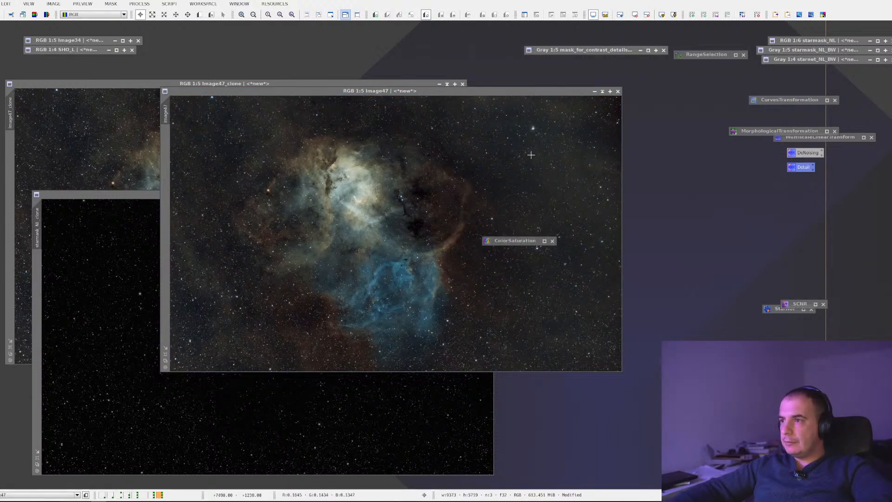
scroll(499, 193, "up", 4)
left_click_drag(426, 337, 379, 231)
left_click_drag(427, 320, 249, 124)
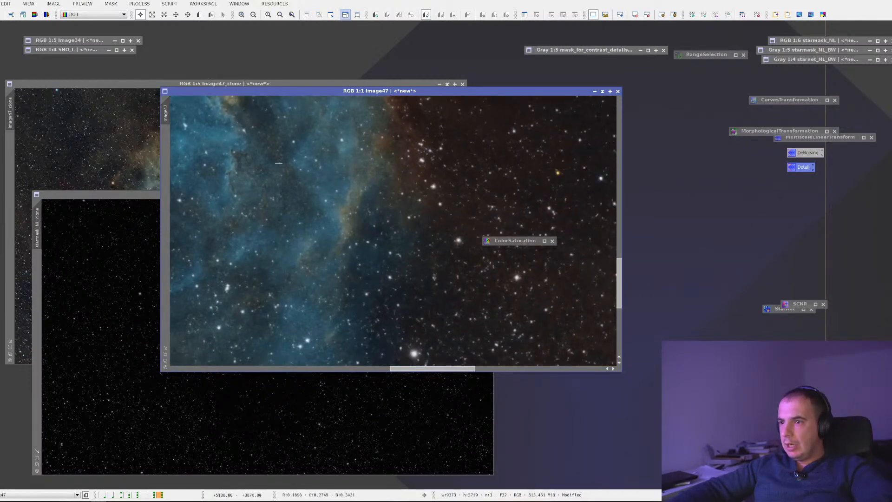
scroll(286, 173, "down", 5)
scroll(298, 195, "up", 4)
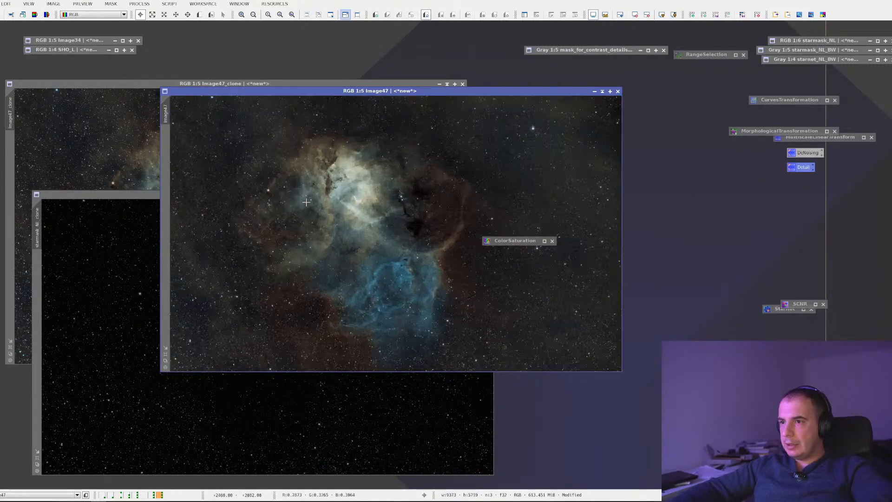
scroll(413, 268, "up", 2)
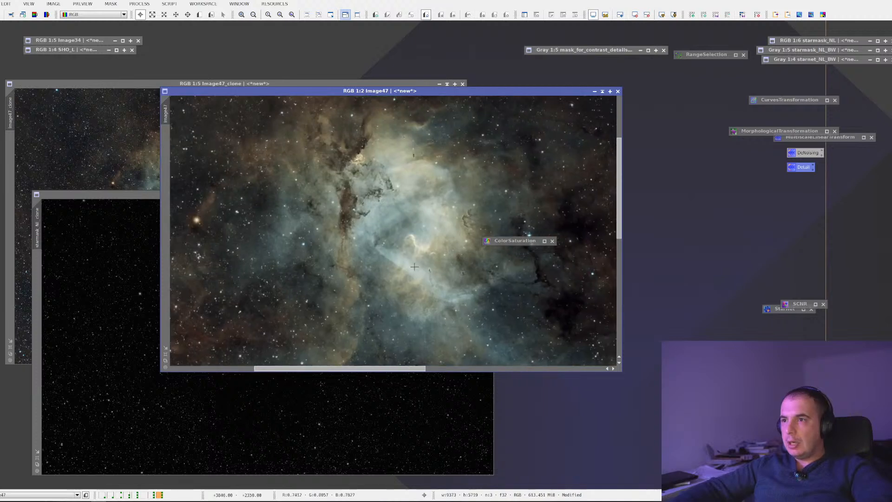
scroll(414, 268, "down", 1)
scroll(414, 268, "up", 1)
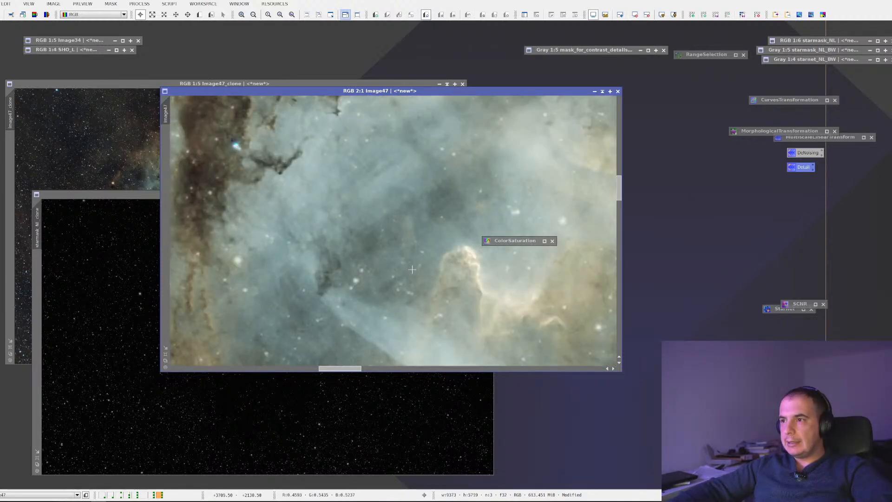
scroll(413, 269, "down", 1)
scroll(416, 202, "up", 1)
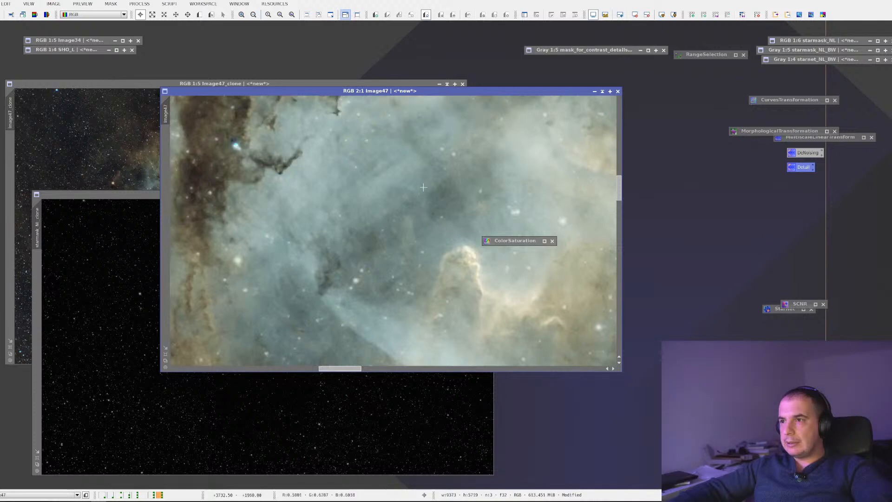
scroll(424, 187, "down", 1)
Step: Inspect the stars around the bright core in Image47_clone at up to 2:1 for comparison with Image47
left_click(90, 146)
scroll(140, 163, "up", 3)
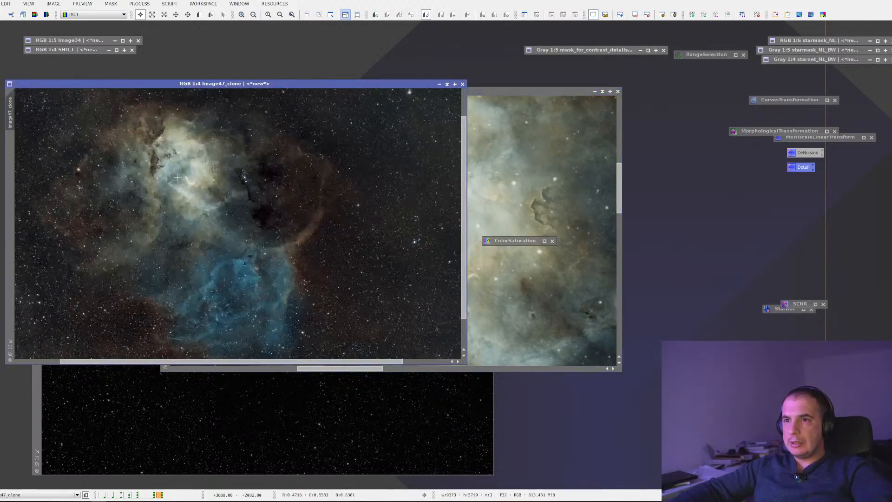
scroll(233, 242, "up", 1)
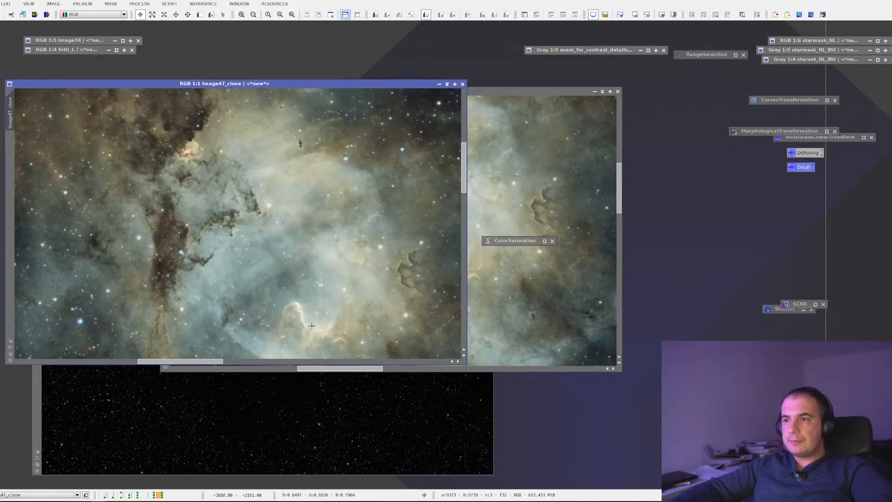
left_click_drag(312, 325, 324, 262)
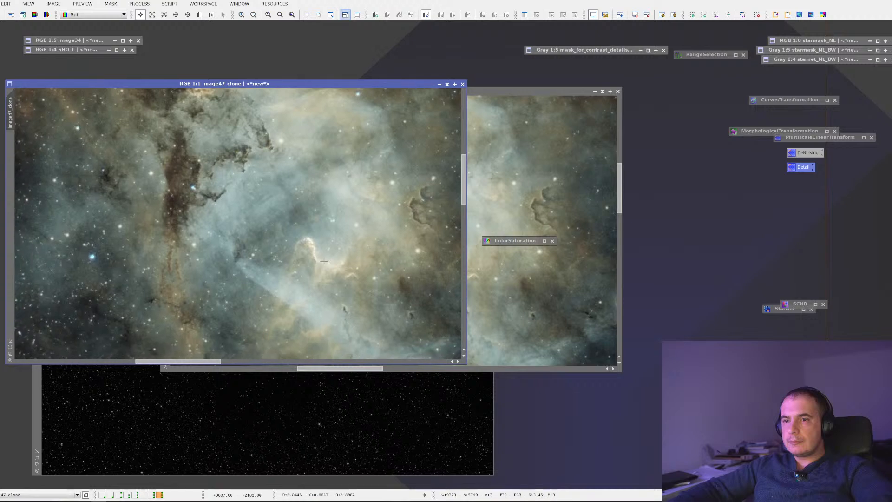
scroll(324, 262, "down", 1)
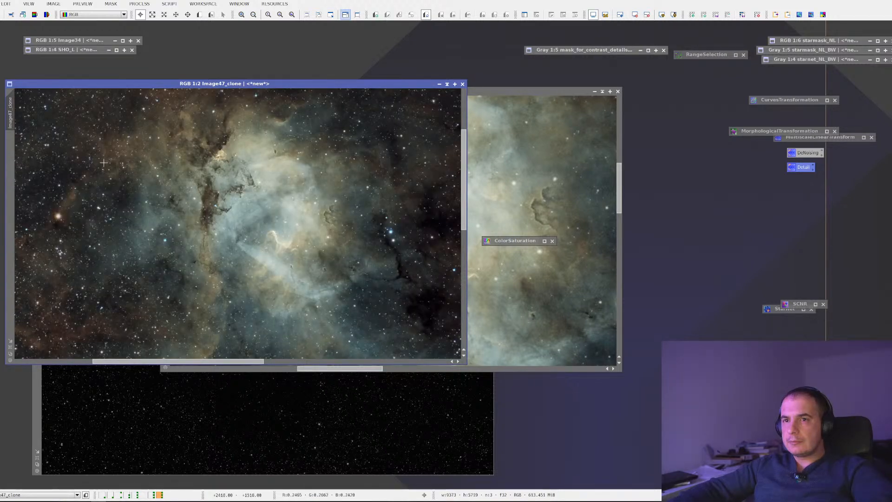
scroll(104, 163, "down", 1)
scroll(218, 226, "up", 2)
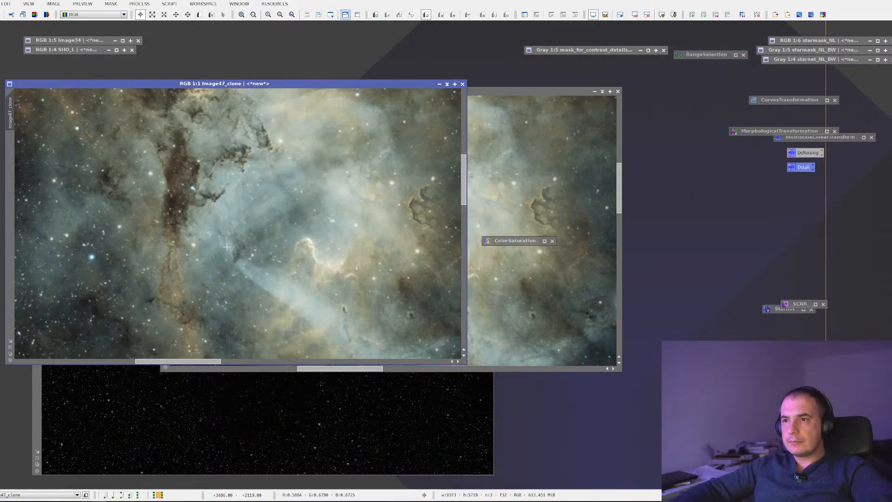
scroll(226, 247, "down", 1)
scroll(235, 259, "up", 2)
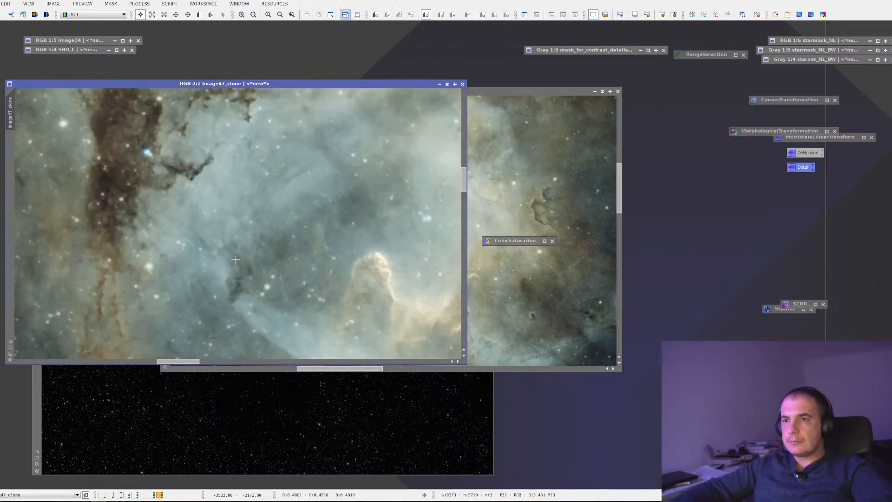
scroll(168, 198, "down", 3)
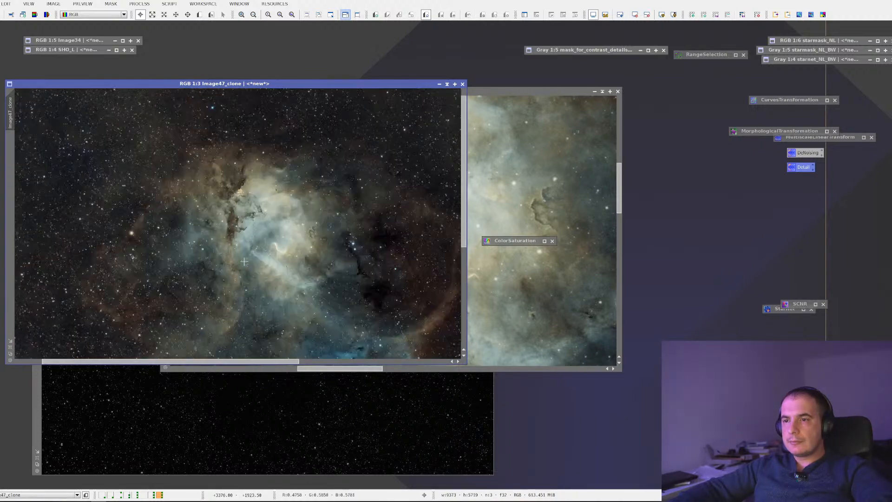
Step: Look through the other workspaces for earlier versions of the nebula, including Image50 and Image61, and return to the current workspace
left_click(127, 495)
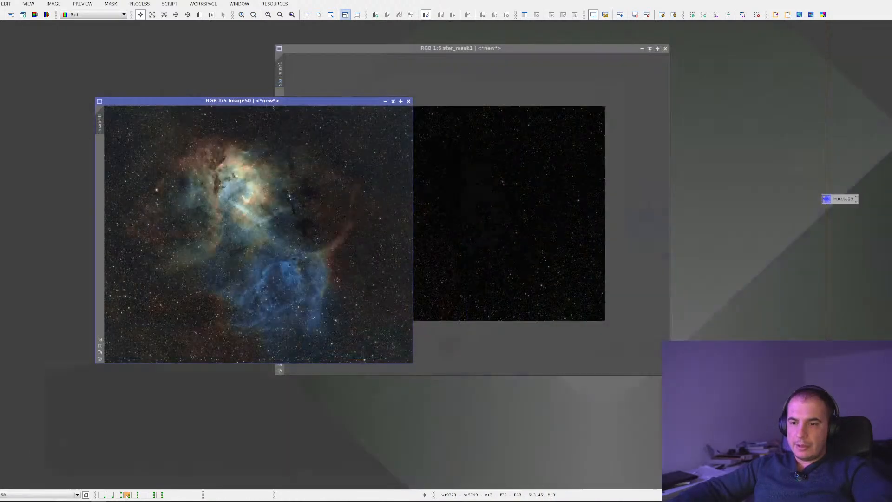
left_click(151, 496)
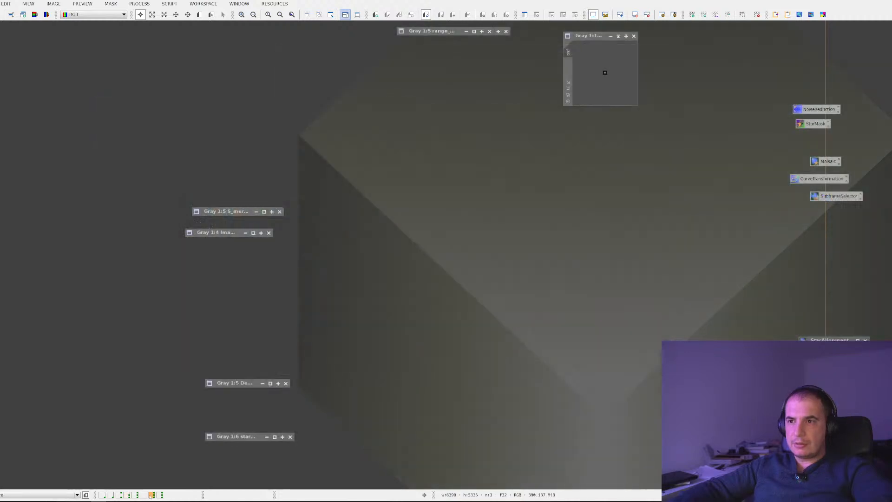
left_click(144, 496)
left_click(135, 496)
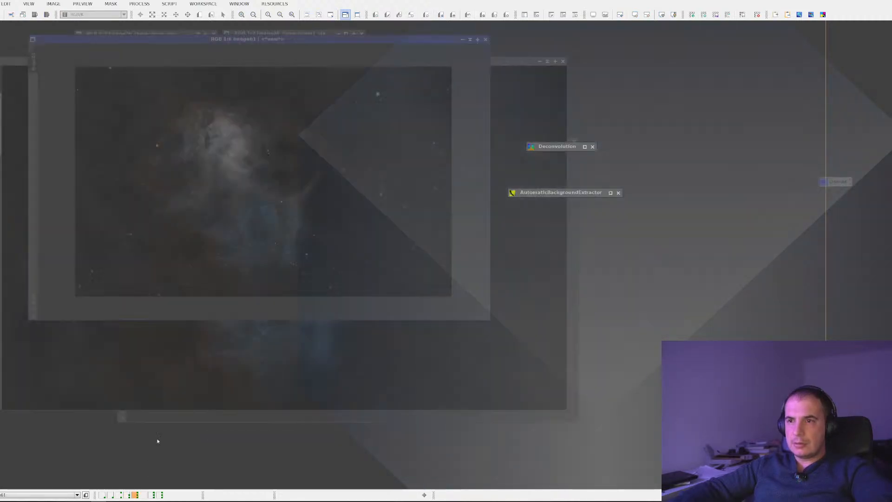
left_click_drag(169, 39, 454, 93)
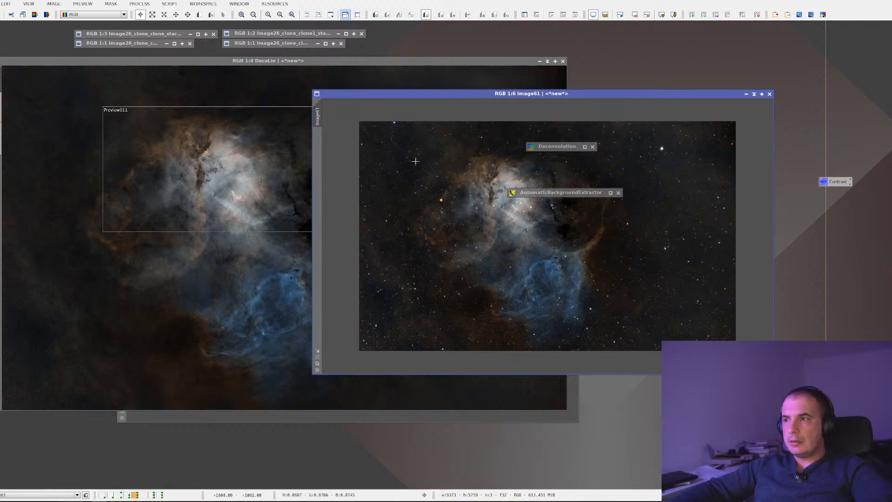
left_click(160, 496)
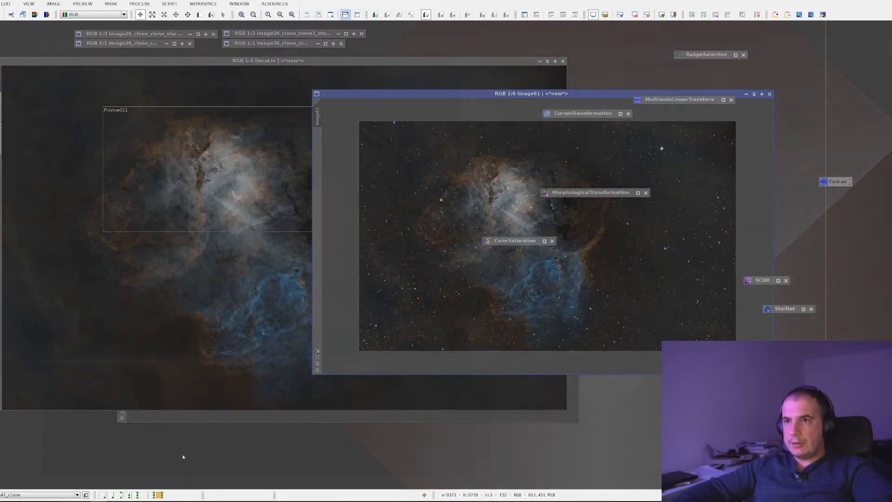
Step: Restore Image34 and examine its original stars around the bright core and dark dust lanes at up to 3:1
double_click(59, 43)
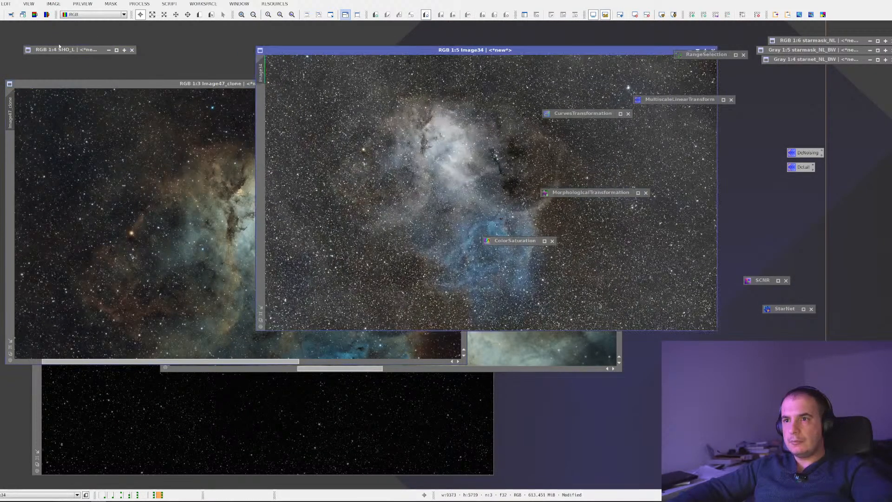
scroll(375, 168, "up", 4)
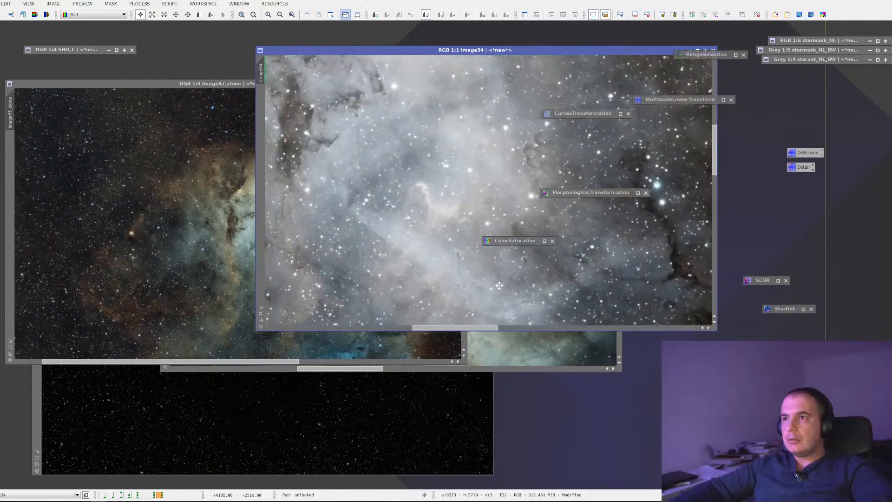
left_click_drag(395, 146, 487, 212)
scroll(441, 217, "up", 2)
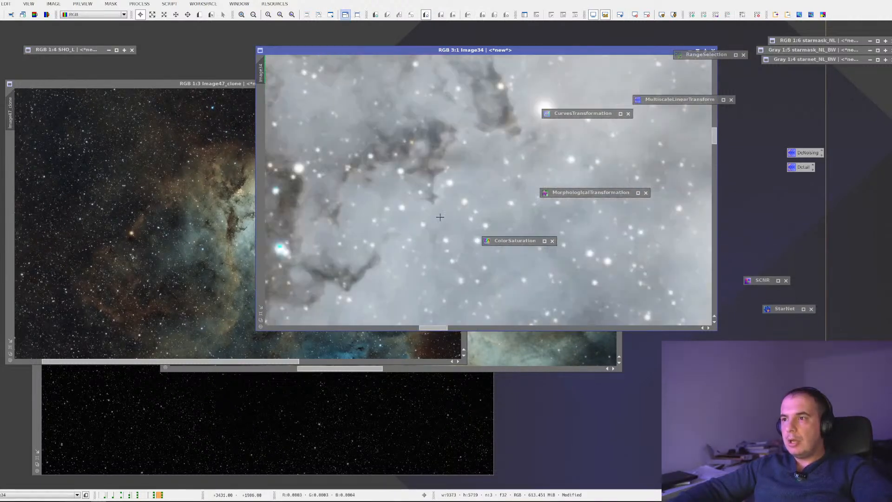
scroll(441, 221, "down", 3)
scroll(443, 225, "up", 1)
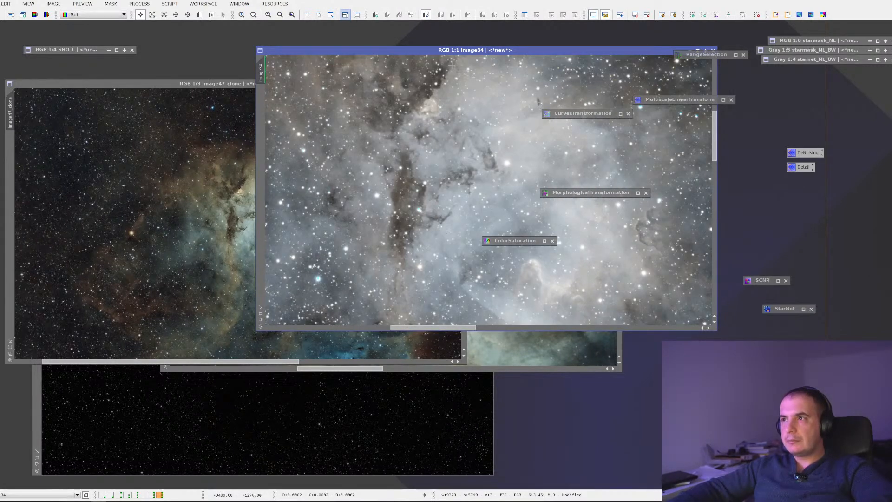
scroll(441, 204, "up", 2)
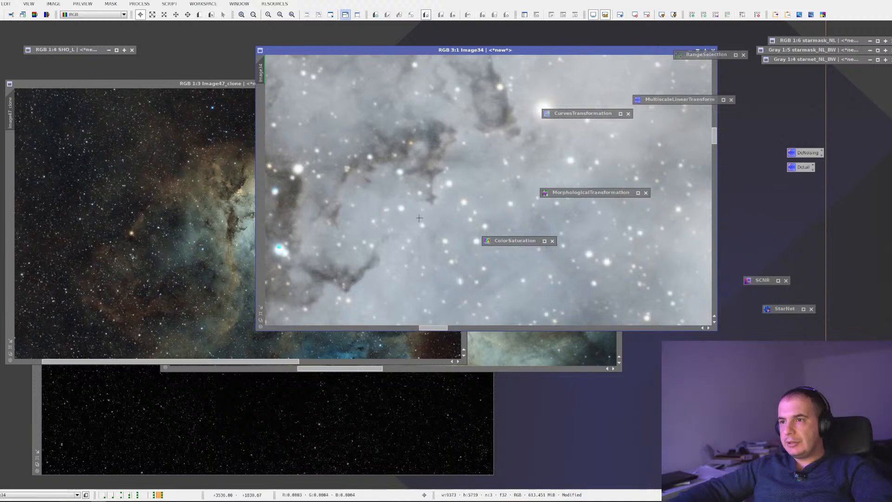
scroll(419, 217, "down", 2)
scroll(403, 218, "down", 1)
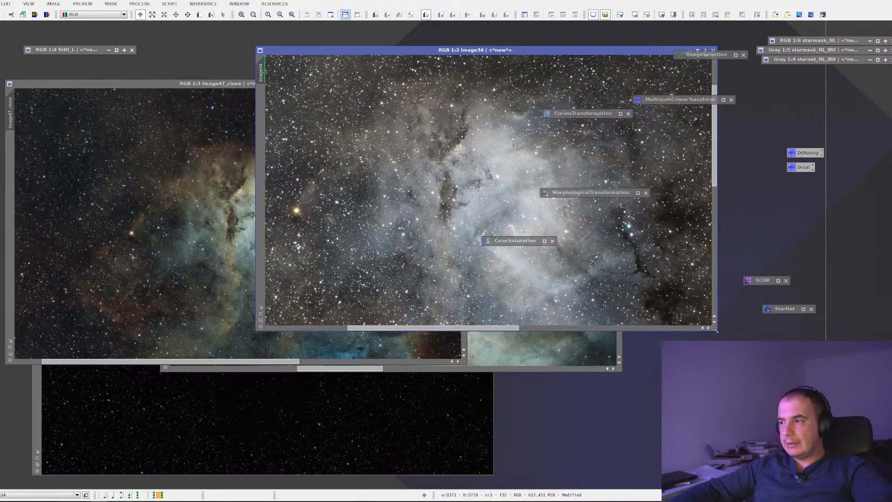
Step: Resize Image34's window to sit beside Image47_clone and compare both full frames, leaving Image47_clone at 1:5
left_click_drag(716, 330, 867, 441)
scroll(560, 303, "down", 2)
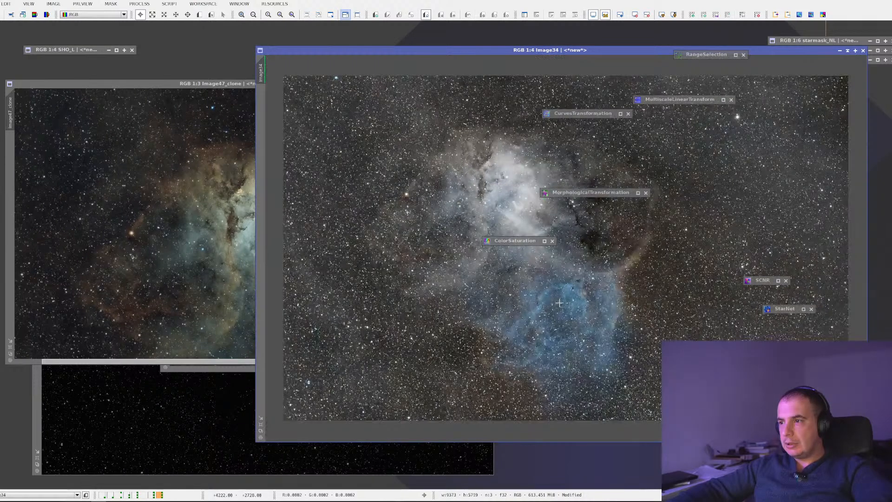
left_click(230, 219)
scroll(230, 220, "down", 2)
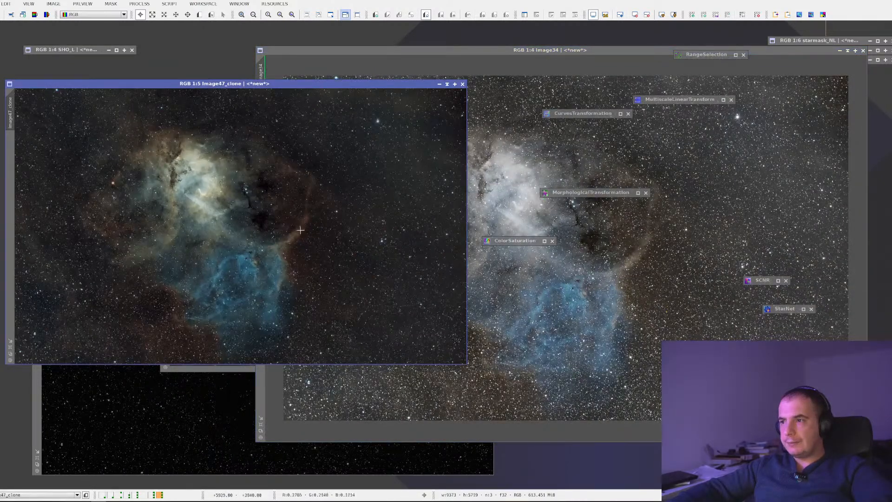
left_click(283, 422)
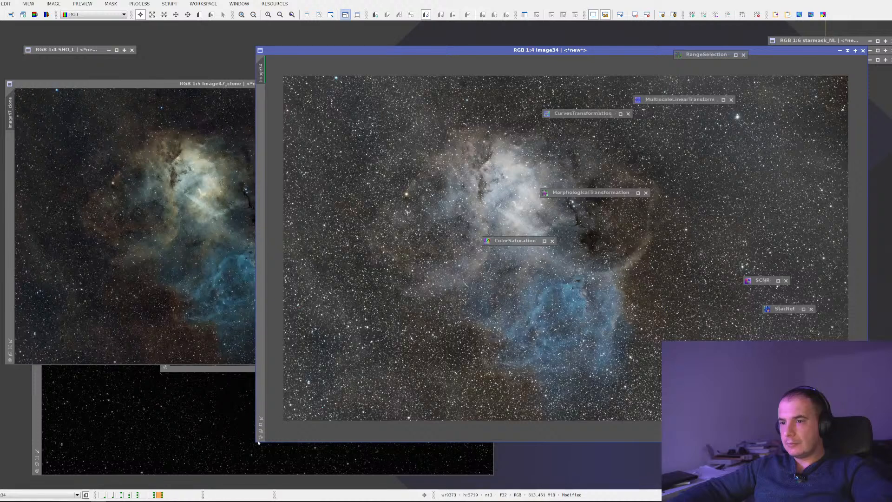
left_click_drag(258, 443, 452, 390)
left_click(324, 259)
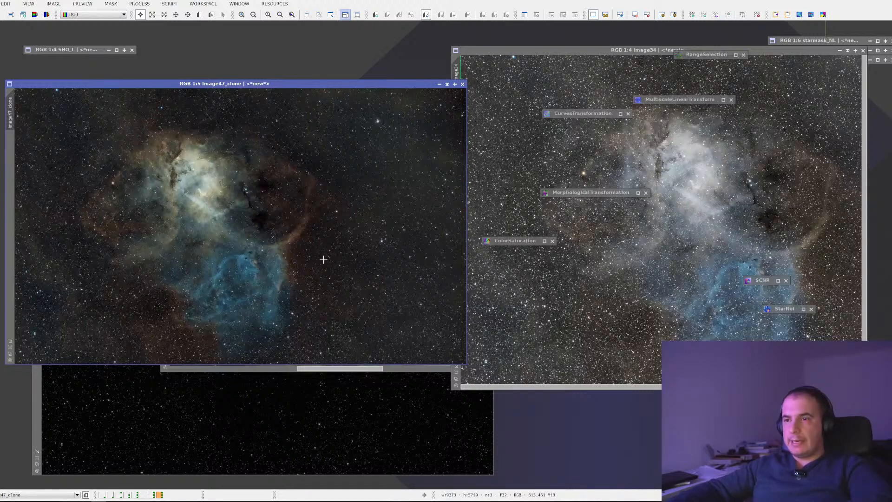
scroll(653, 272, "down", 1)
scroll(197, 240, "down", 1)
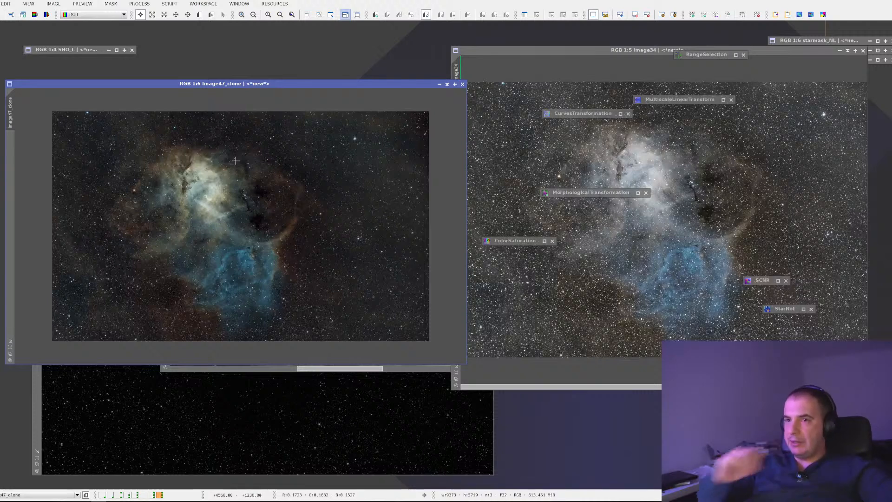
scroll(265, 200, "up", 1)
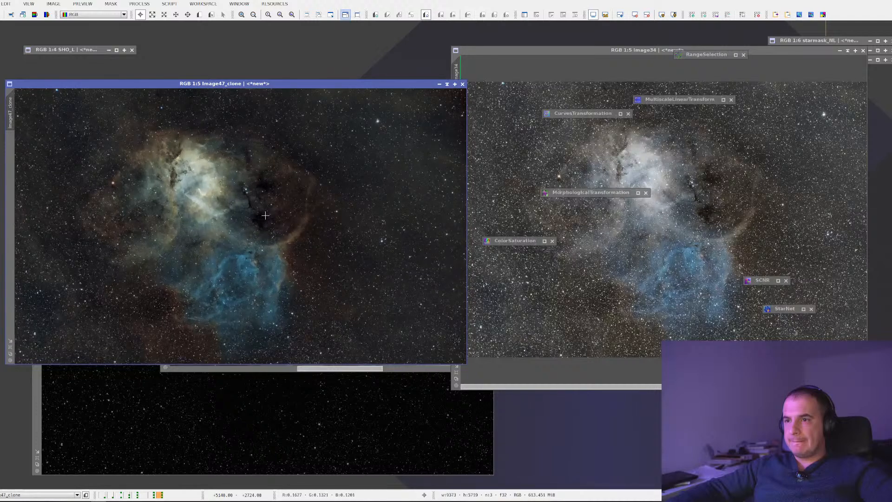
Step: Open CurvesTransformation with a real-time preview of Image47_clone, reset its curves and select the hue curve
left_click(138, 4)
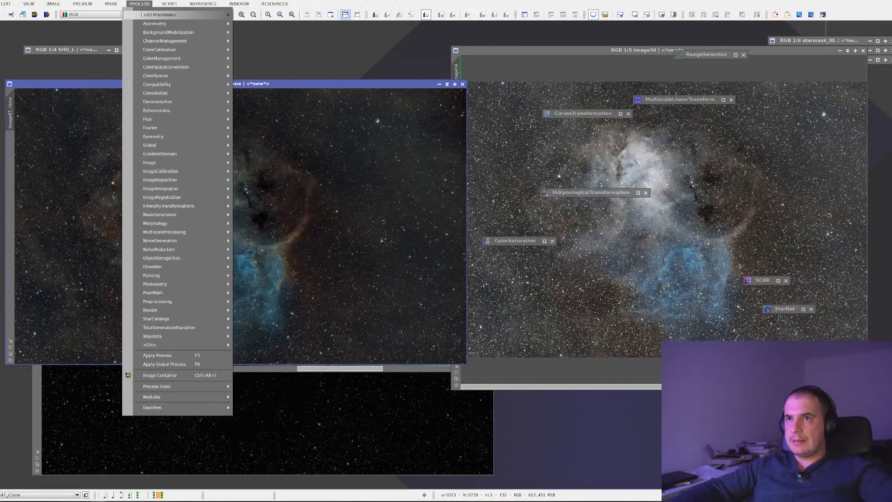
mouse_move(160, 14)
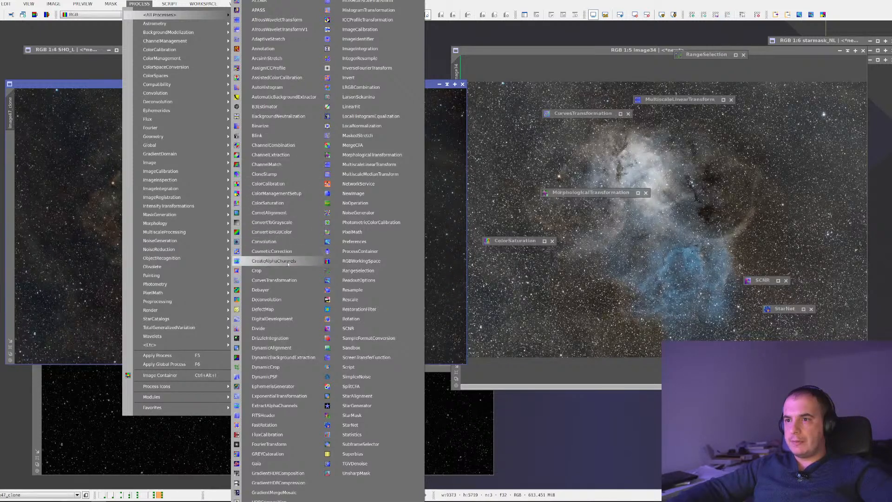
left_click(285, 280)
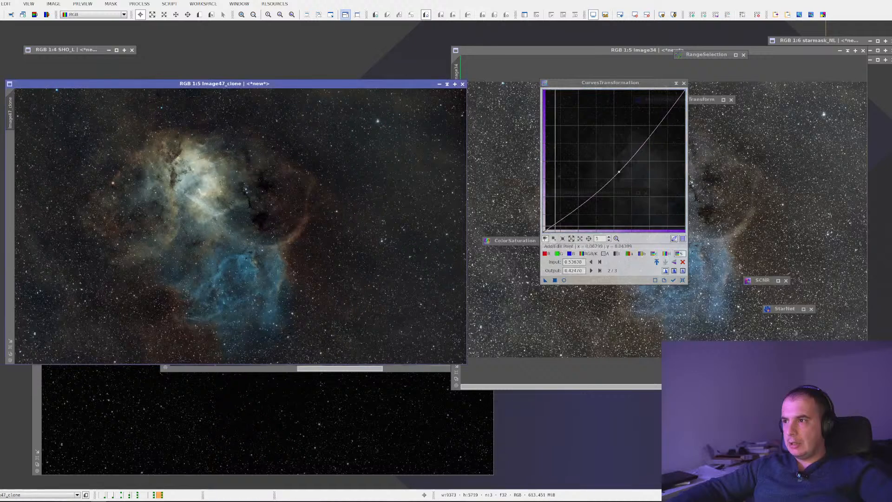
left_click(564, 279)
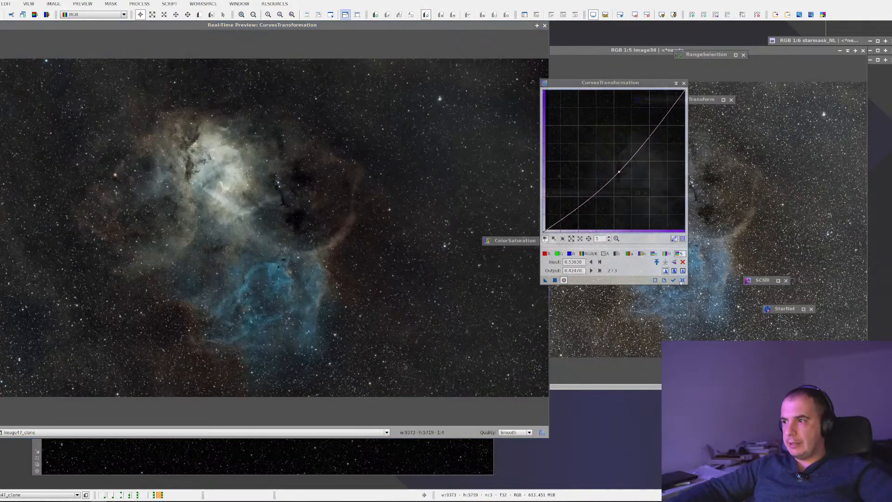
left_click(683, 281)
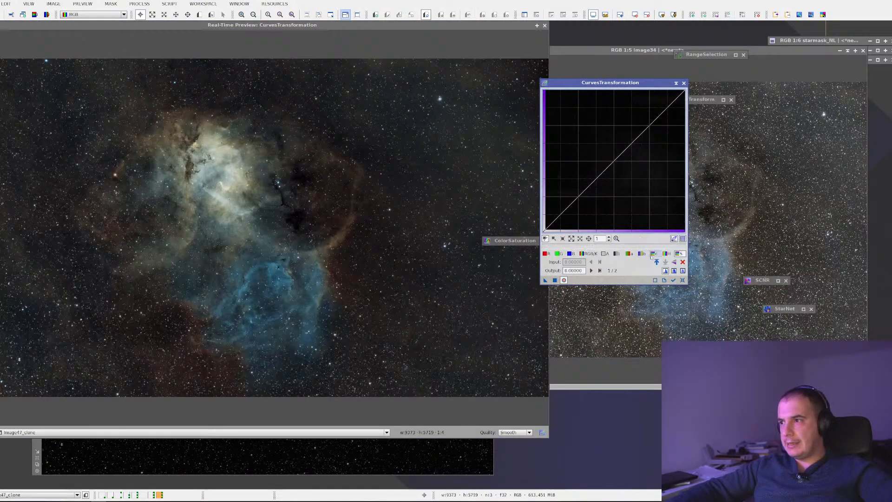
left_click(667, 253)
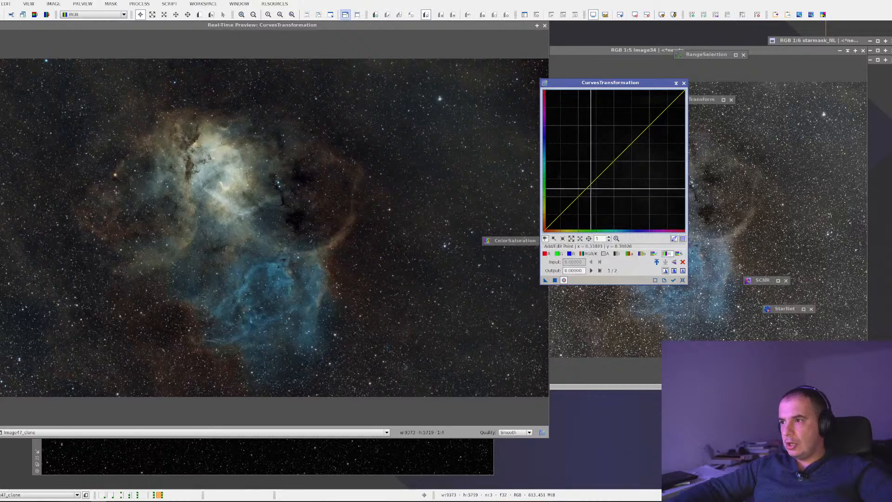
Step: Try a hue curve with points at about 0.113/0.096 and 0.245/0.254, changing the curve's interpolation
mouse_move(560, 214)
left_mouse_down()
mouse_move(569, 222)
mouse_move(556, 213)
left_mouse_up()
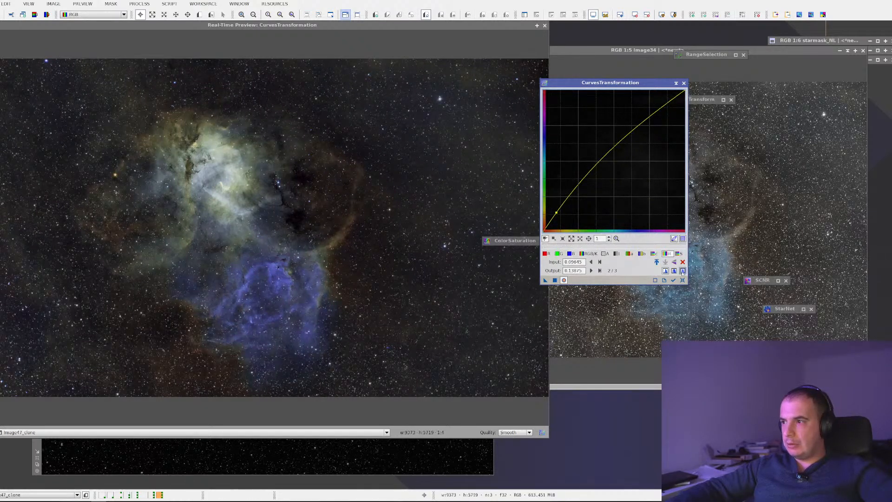
left_click(665, 271)
left_click_drag(557, 213, 558, 218)
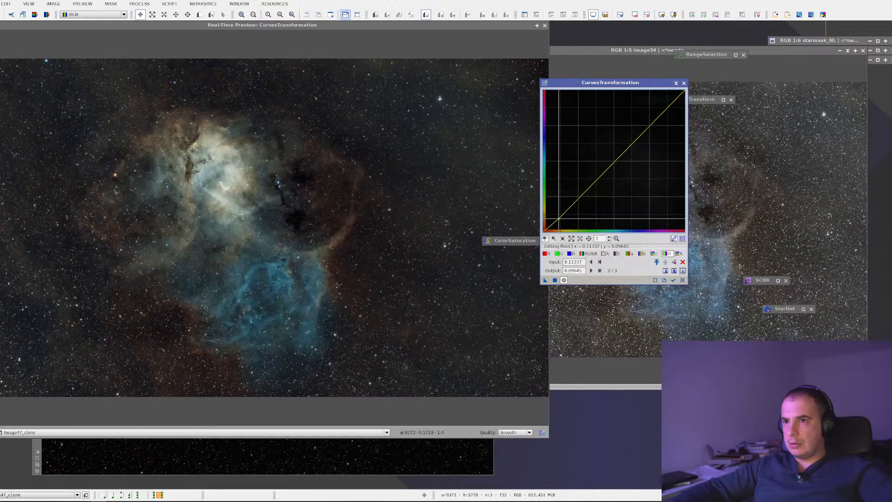
left_click(580, 195)
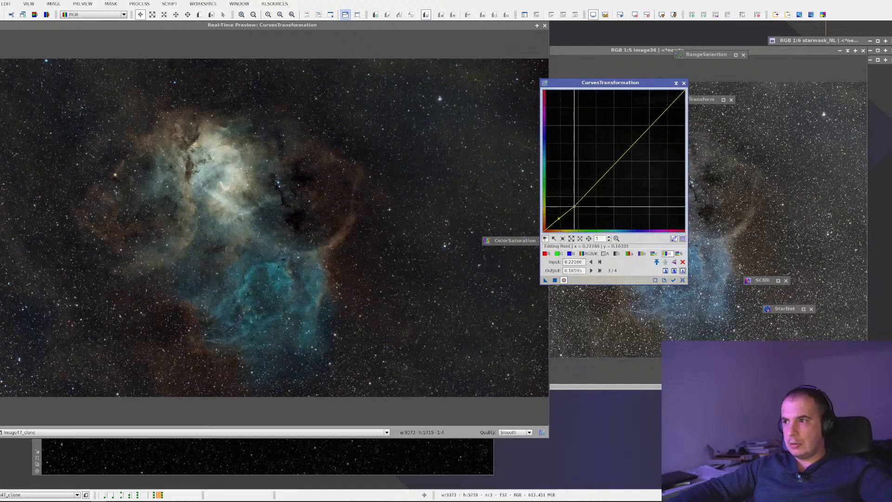
left_click_drag(580, 196, 578, 196)
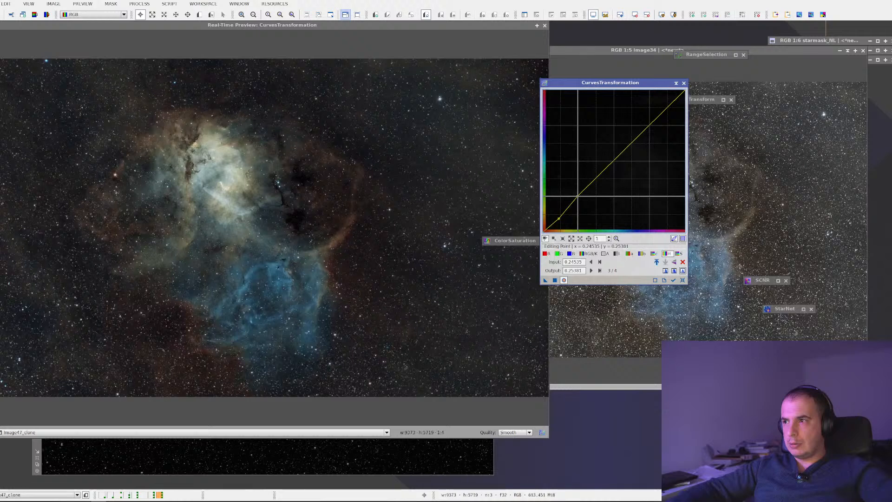
Step: Try the lower hue point at about 0.115/0.102 and 0.002/0.134, and close CurvesTransformation and its preview without applying
left_click(559, 219)
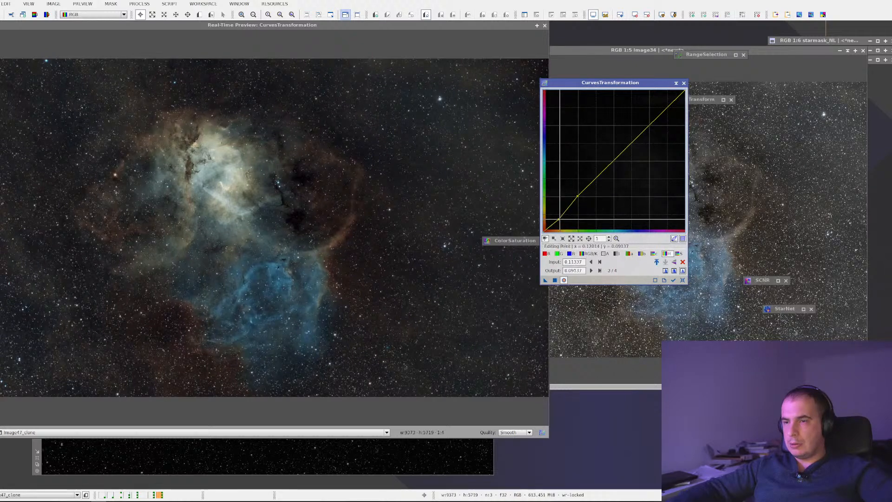
left_click_drag(560, 219, 559, 218)
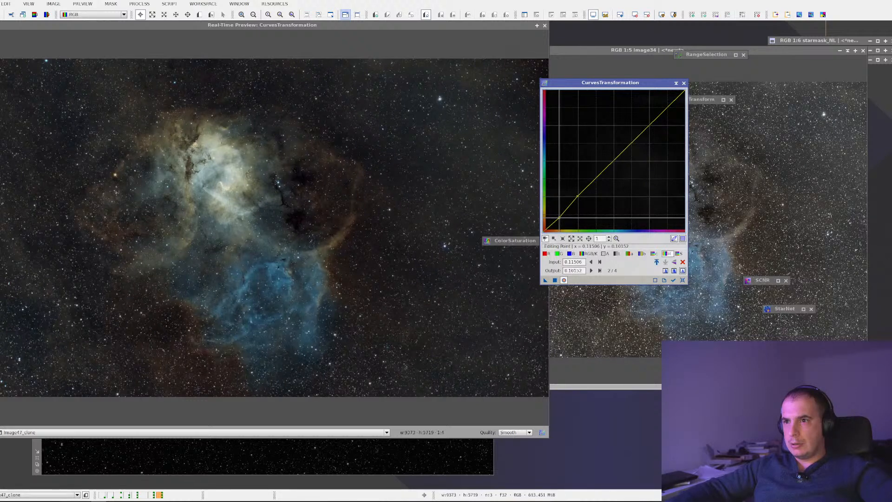
left_click(274, 228)
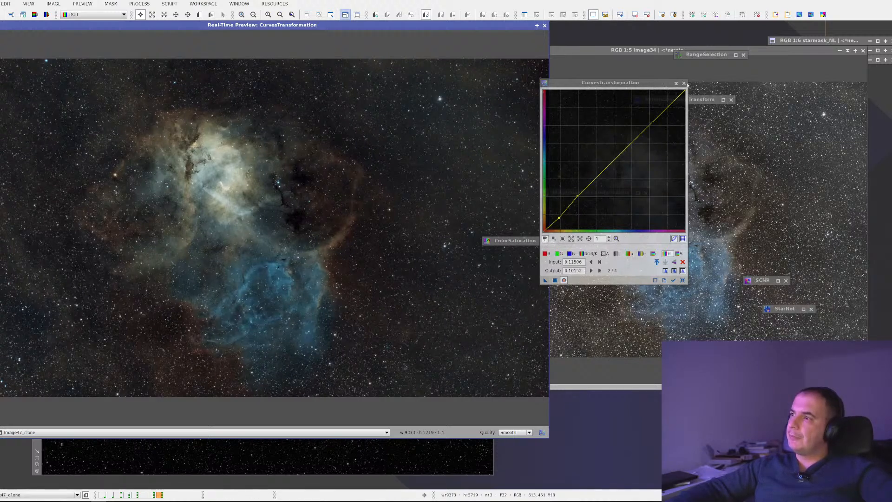
mouse_move(559, 217)
left_mouse_down()
mouse_move(595, 231)
mouse_move(544, 211)
left_mouse_up()
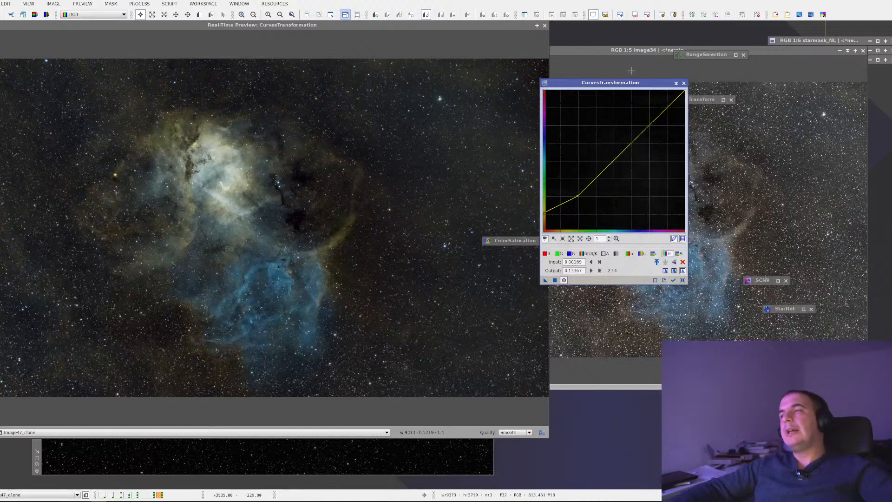
left_click(684, 83)
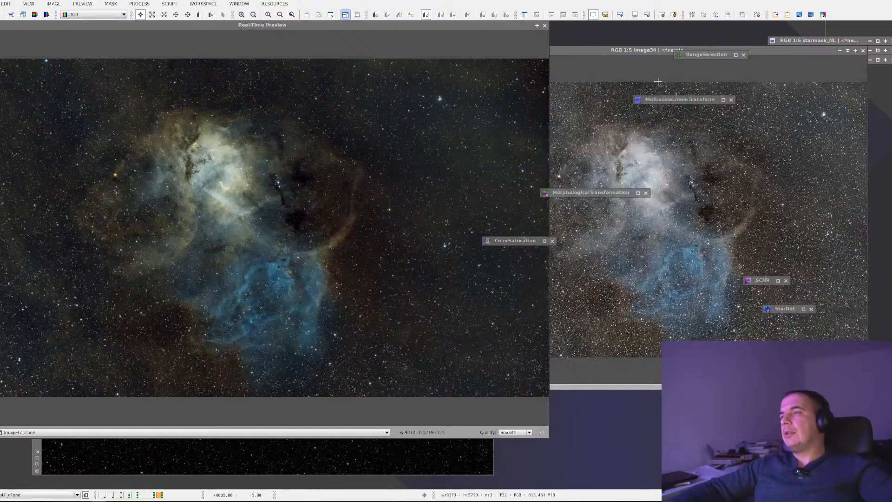
left_click(545, 26)
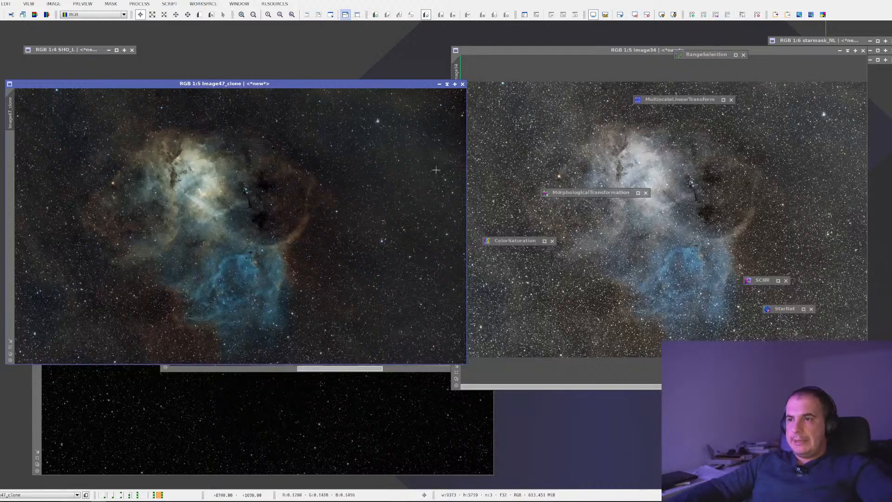
Step: Duplicate Image47_clone and maximize the duplicate's window with the whole frame in view
scroll(246, 200, "down", 1)
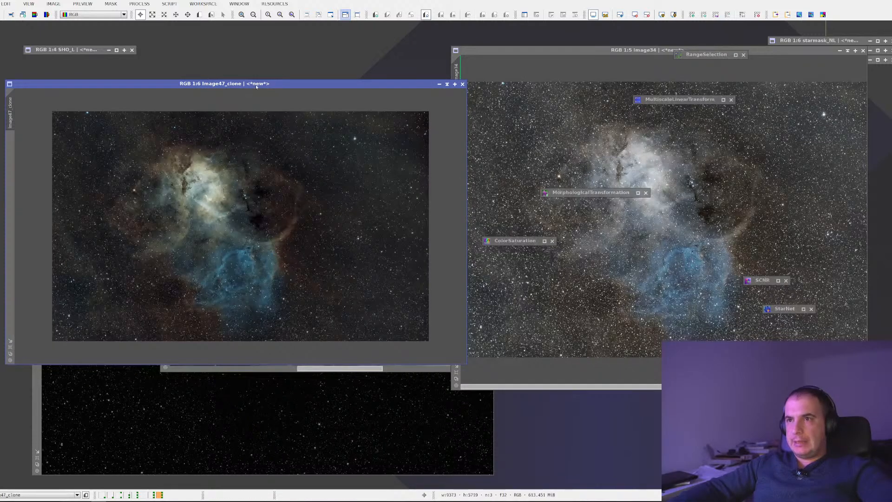
left_click_drag(226, 84, 348, 61)
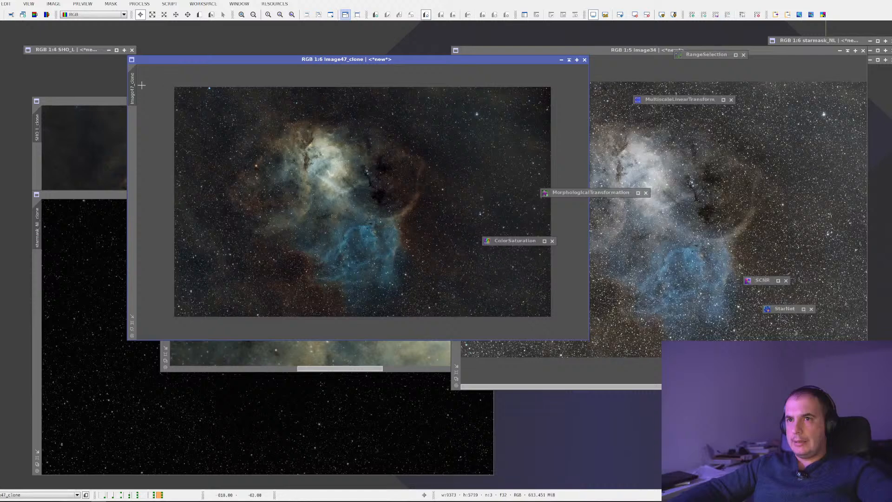
left_click_drag(139, 90, 213, 154)
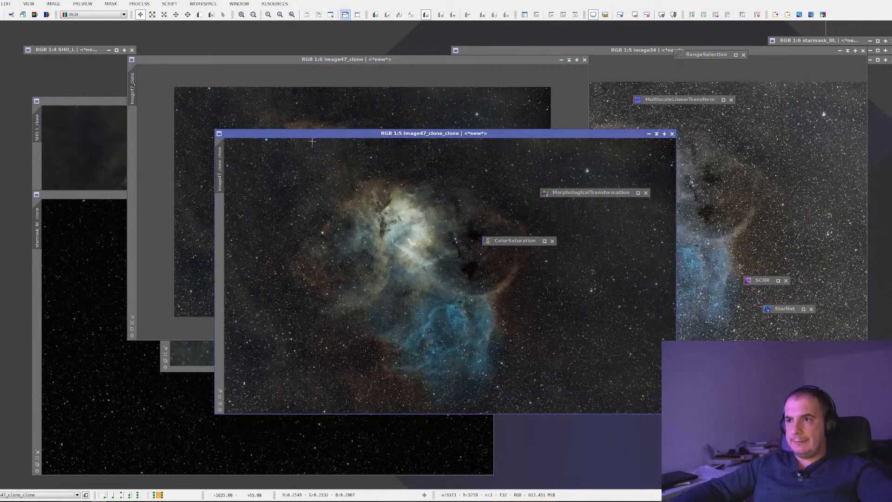
double_click(369, 136)
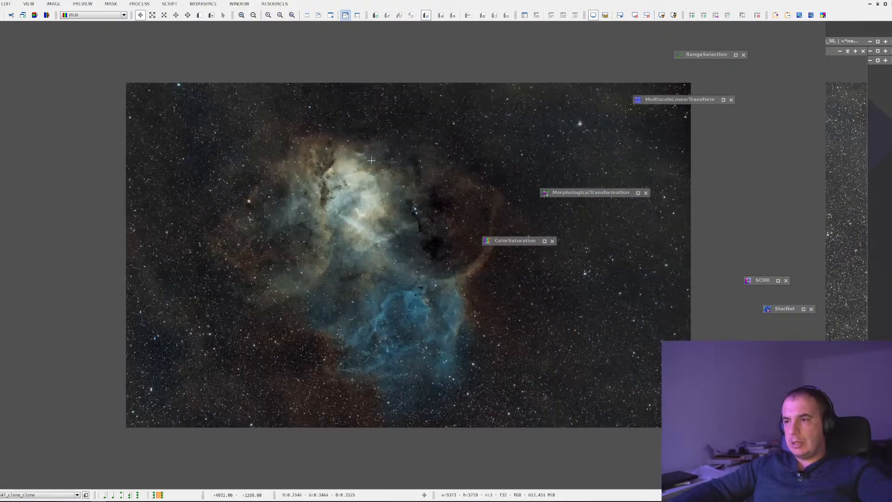
scroll(370, 165, "down", 1)
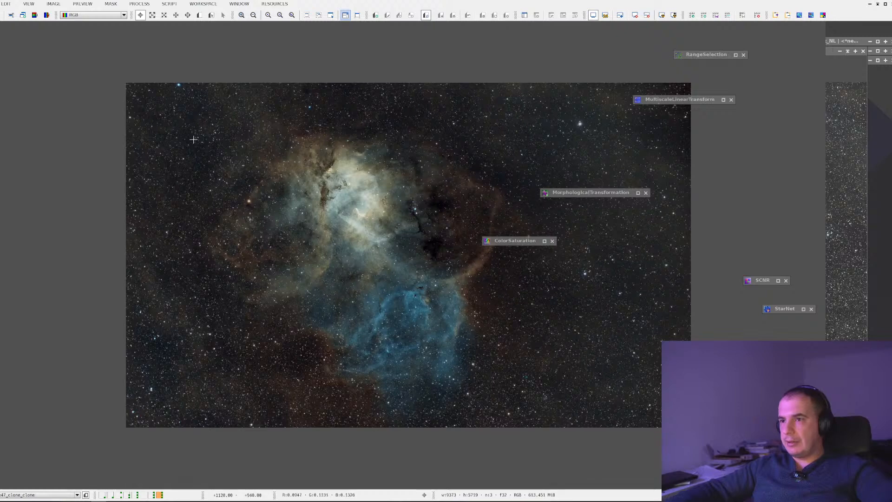
scroll(319, 173, "up", 1)
scroll(334, 185, "down", 1)
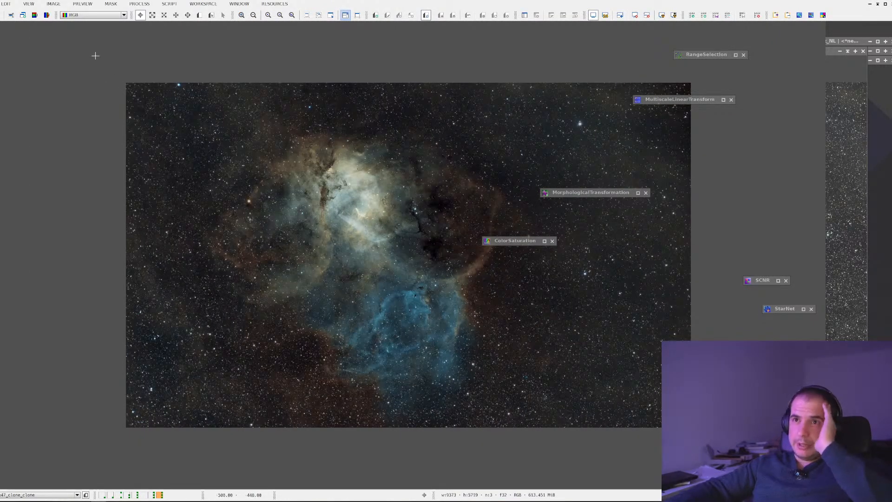
Step: Open the DynamicCrop process for Image47_clone_clone
left_click(0, 4)
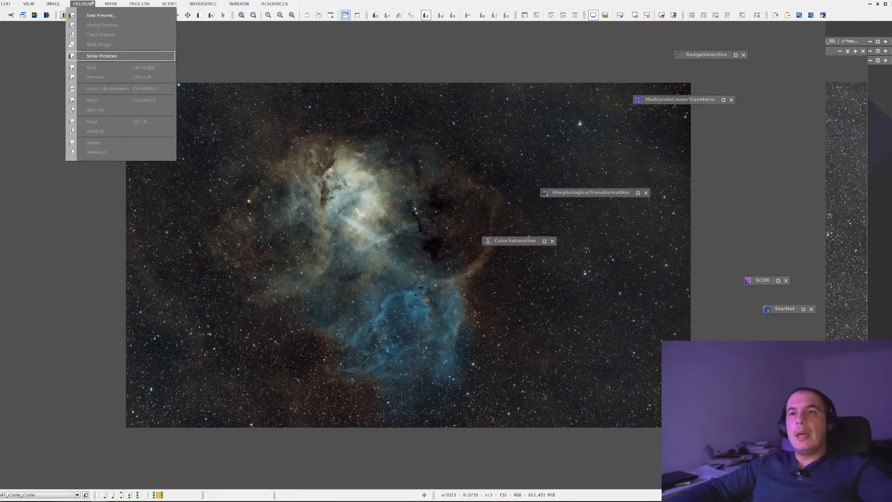
mouse_move(138, 6)
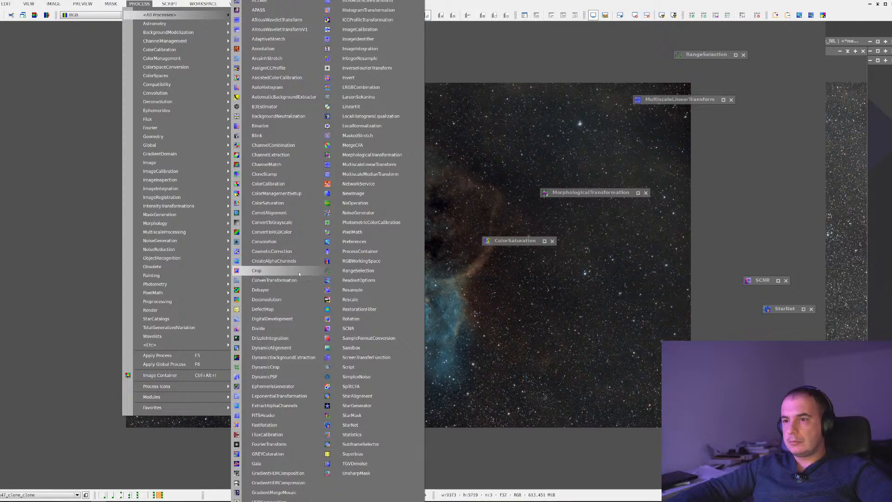
left_click(284, 366)
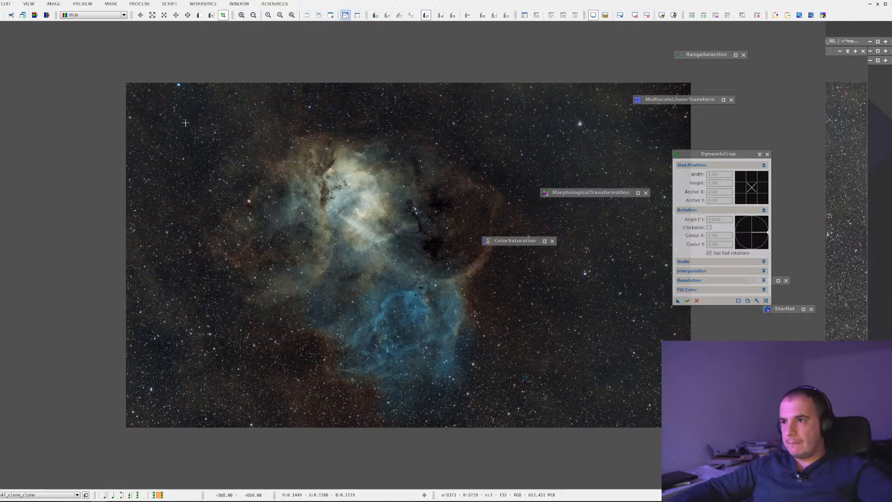
Step: Try an unrotated crop of about 5540 × 5004 px around the nebula in Image47_clone_clone and undo it
left_click_drag(183, 118, 518, 421)
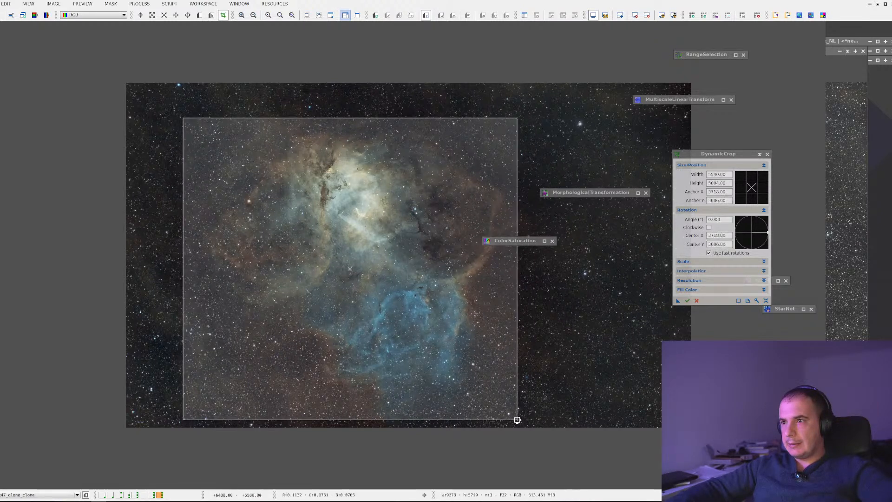
left_click(688, 300)
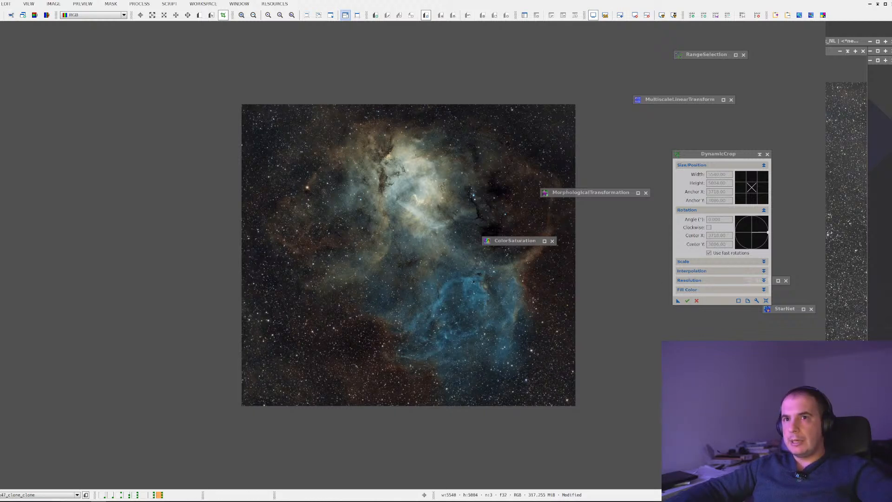
key("ctrl+z")
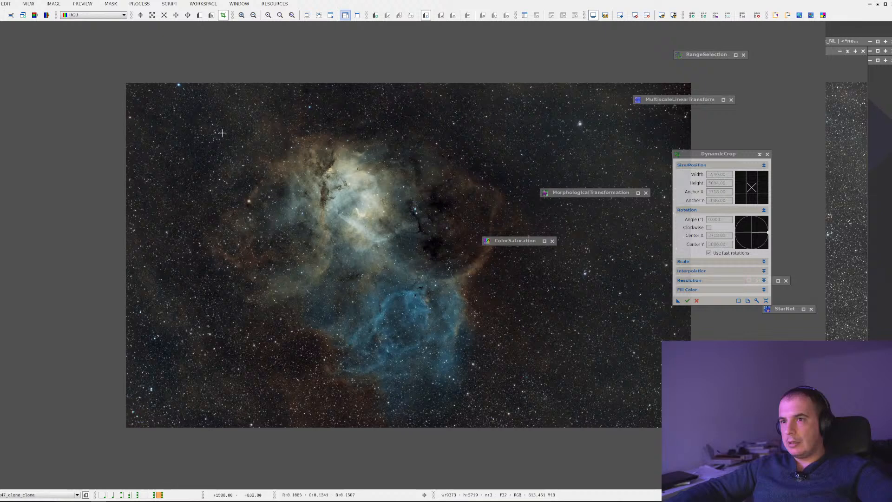
Step: Crop Image47_clone_clone around the nebula to about 5068 × 4784 px, with the crop frame rotated about 5.464° clockwise
left_click_drag(219, 124, 510, 418)
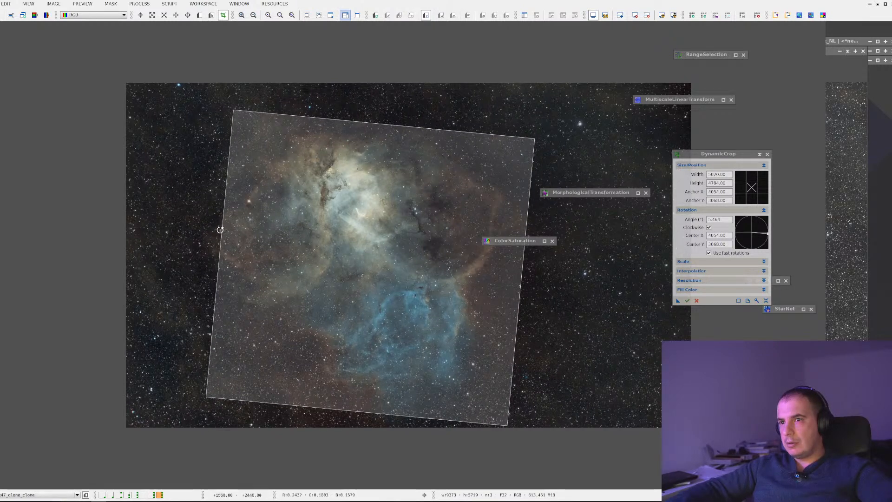
left_click_drag(221, 229, 218, 230)
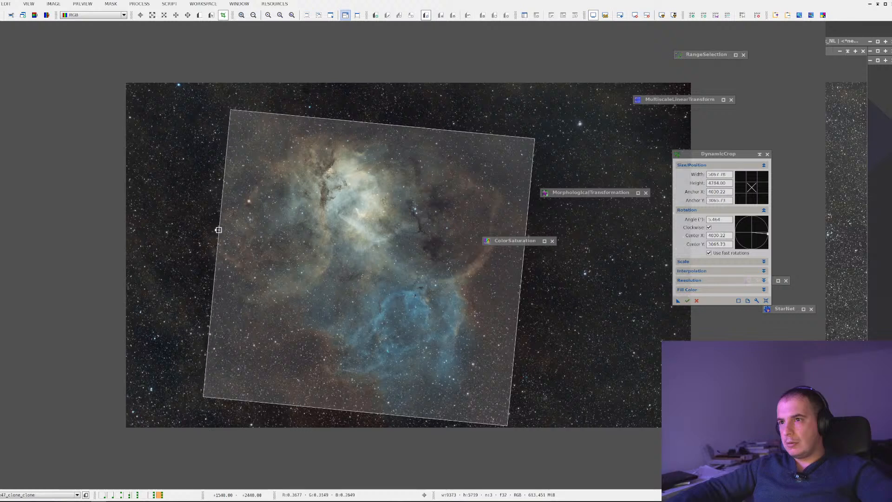
left_click(688, 300)
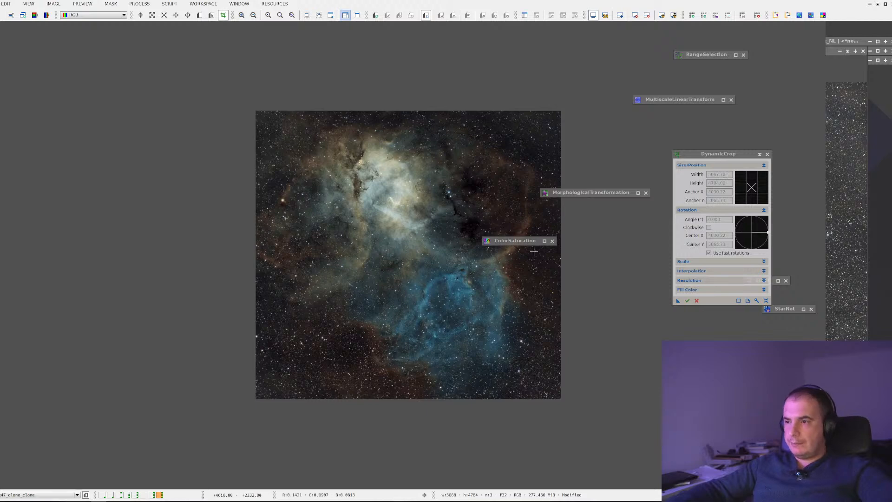
scroll(346, 352, "up", 6)
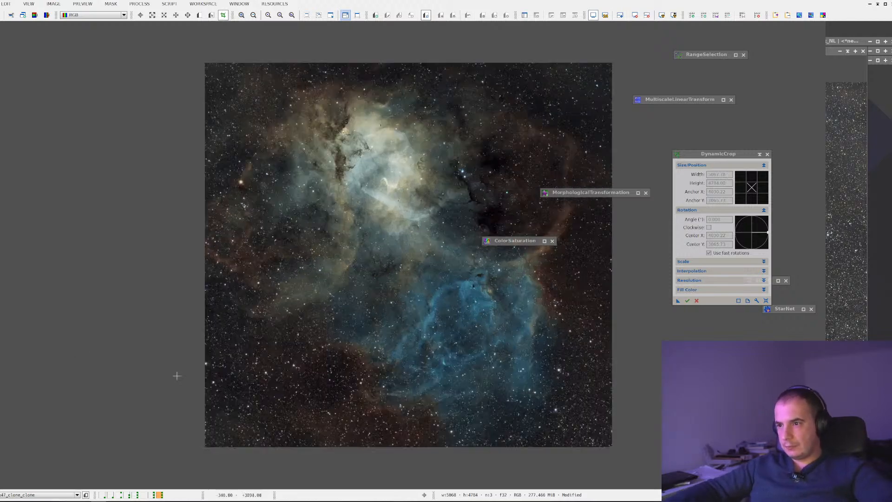
scroll(370, 270, "up", 1)
scroll(369, 270, "down", 1)
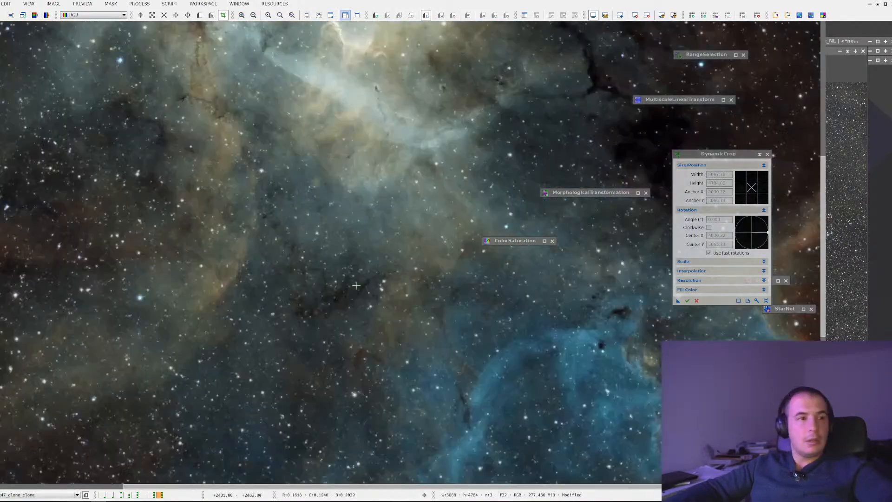
scroll(329, 192, "down", 3)
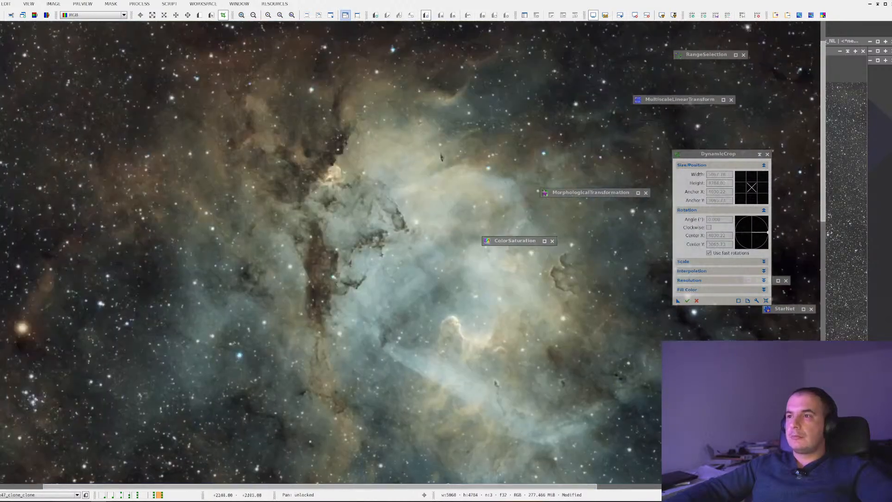
scroll(427, 391, "down", 2)
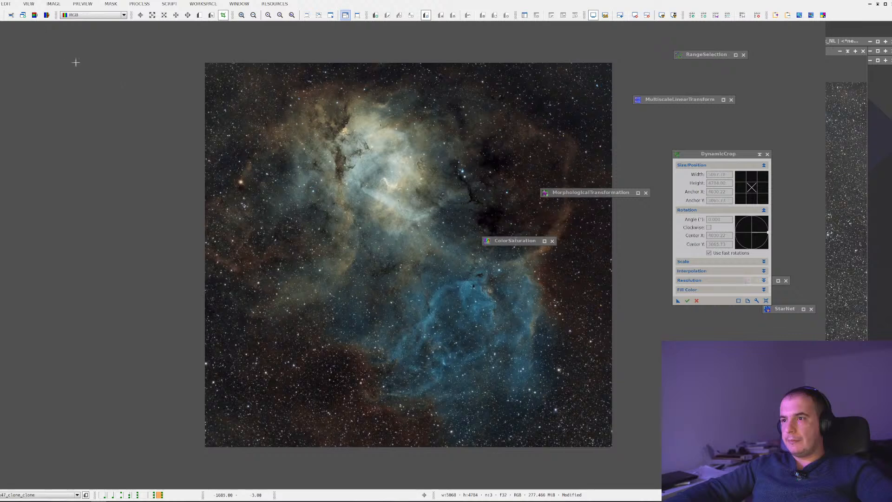
Step: Save Image47_clone_clone in the Lion folder as the JPEG file Lion_V1 with quality 80
left_click(0, 4)
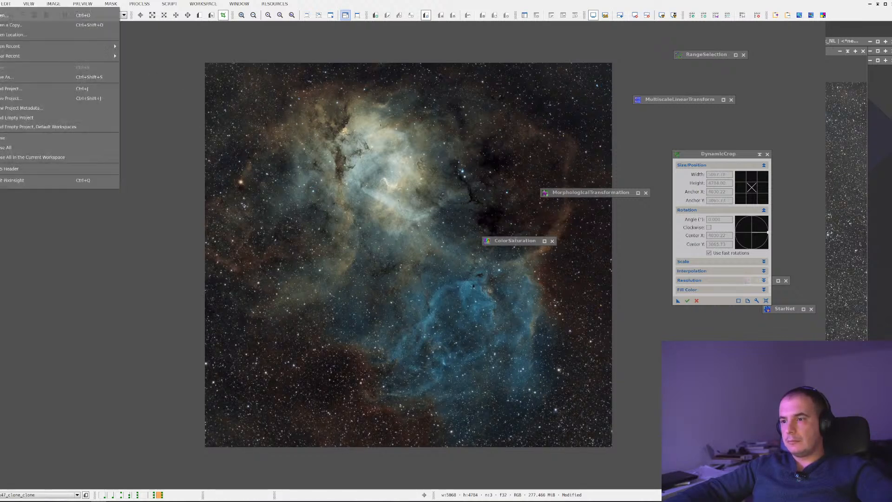
left_click(7, 76)
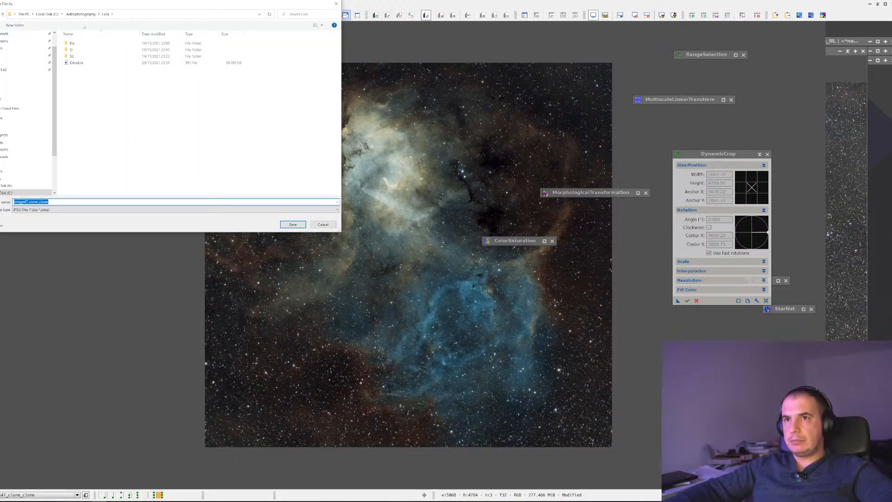
type("Lion V1")
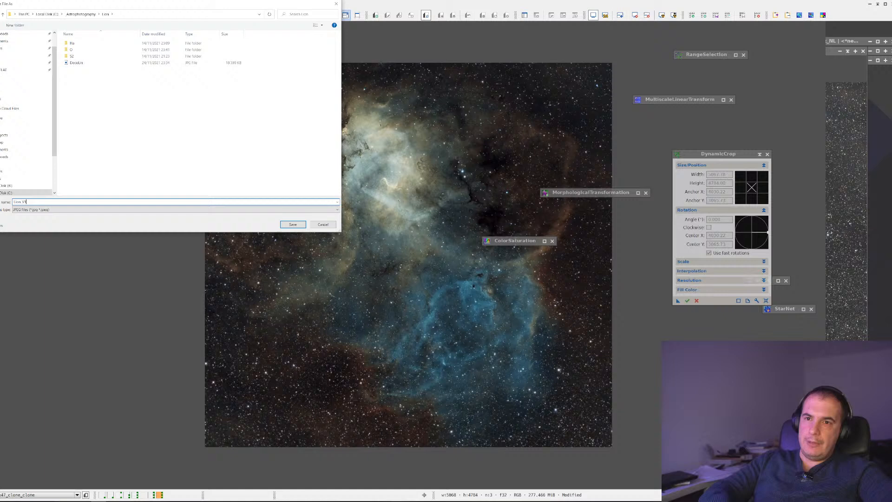
key("Return")
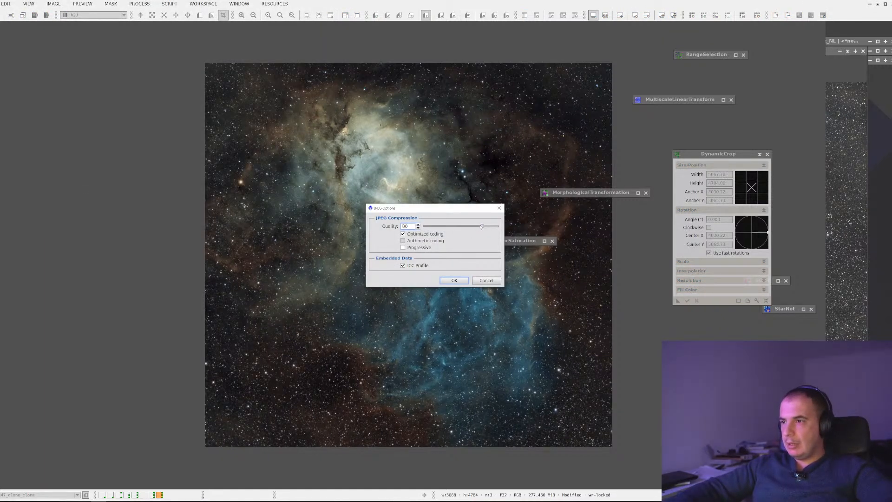
left_click(454, 281)
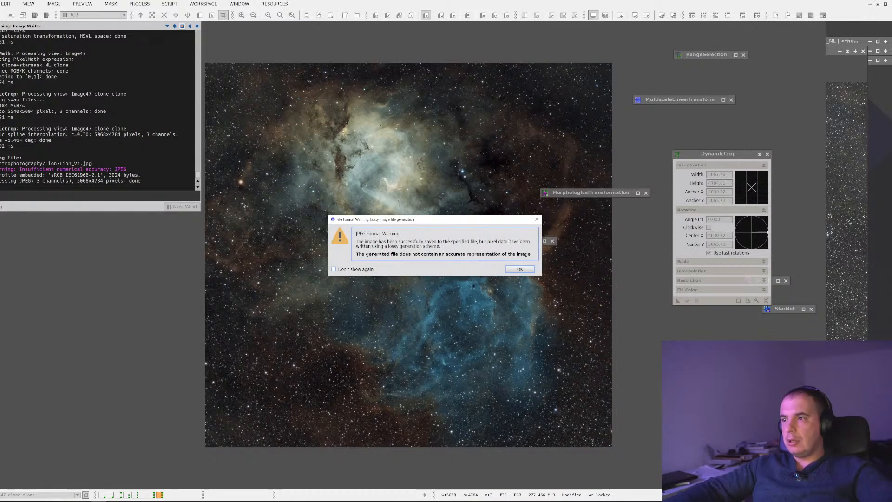
left_click(520, 269)
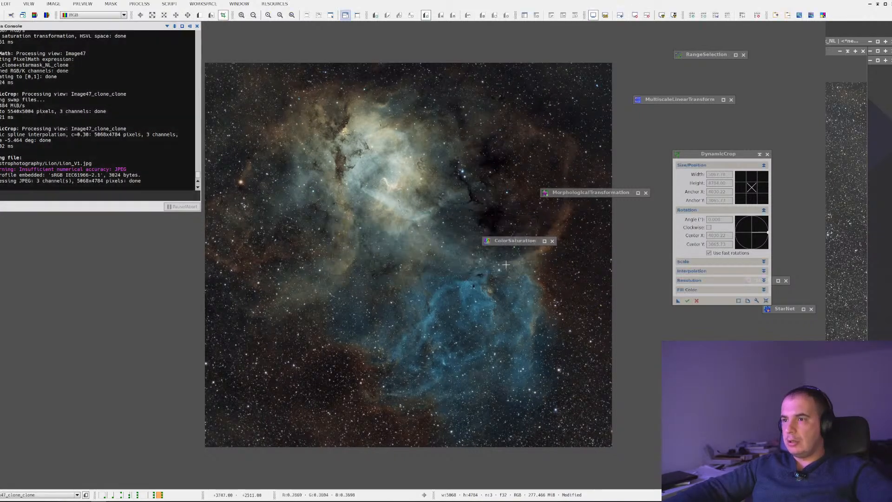
Step: Try brightening the midtones of Image47_clone_clone in a HistogramTransformation real-time preview, then reset and close the process and preview
left_click(114, 4)
mouse_move(139, 3)
mouse_move(161, 15)
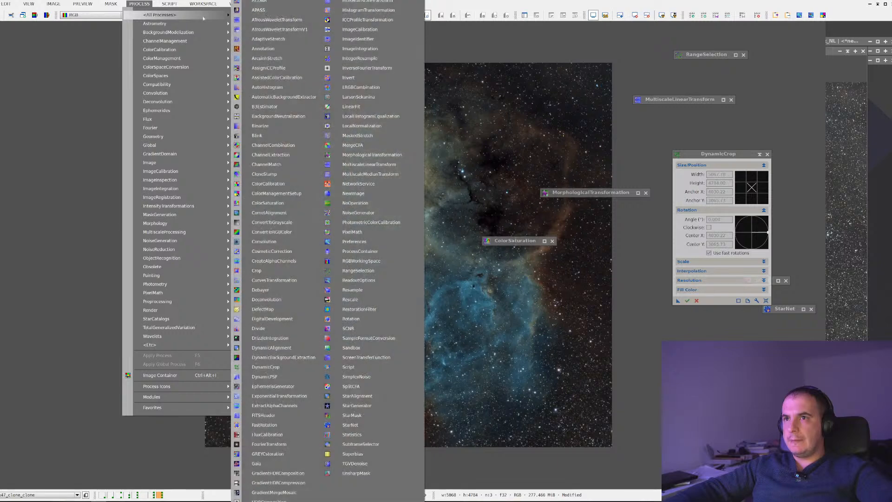
left_click(354, 10)
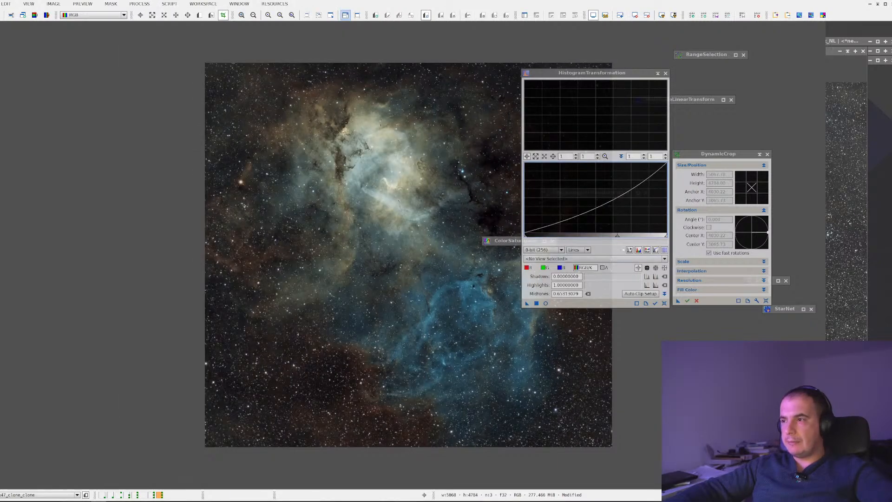
left_click(664, 303)
left_click(546, 303)
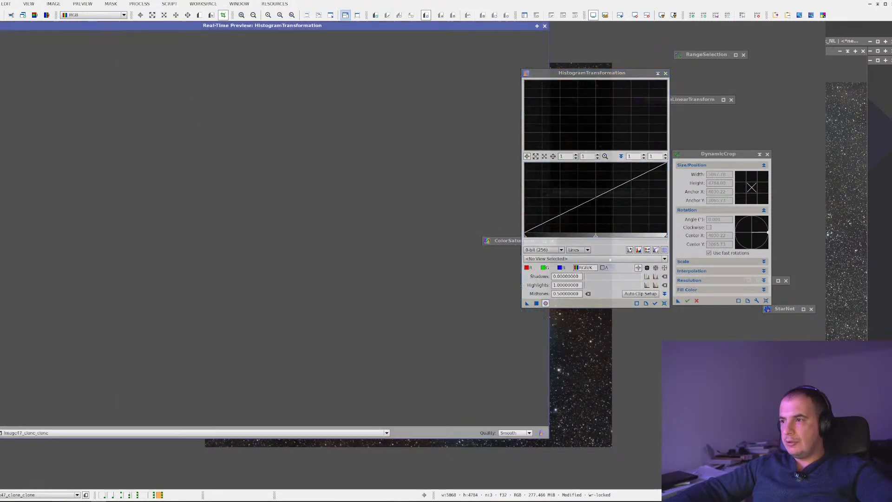
left_click_drag(596, 236, 574, 238)
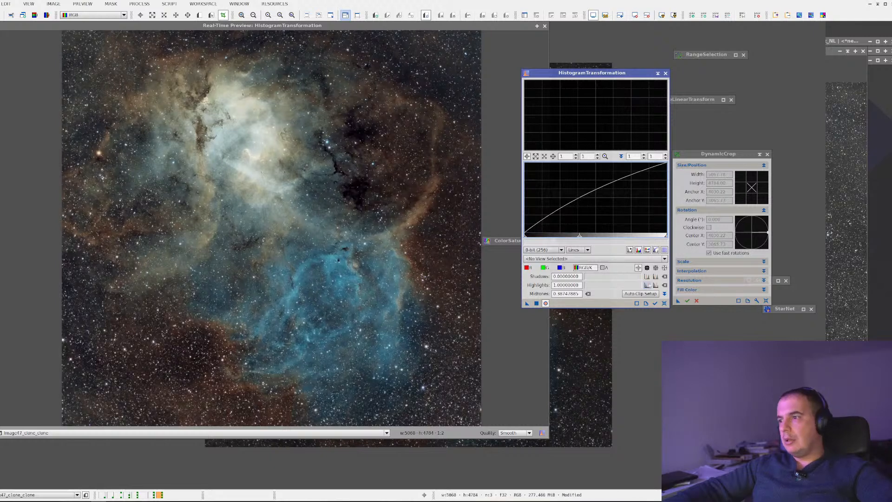
left_click(665, 304)
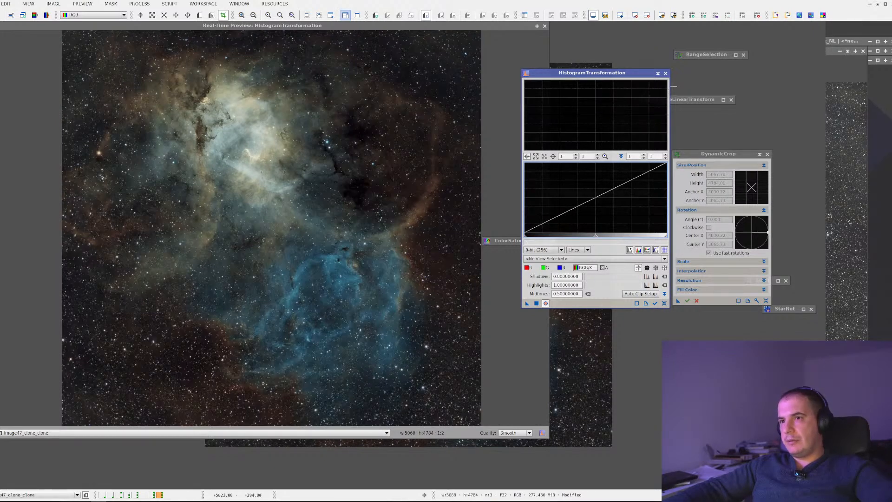
left_click(666, 73)
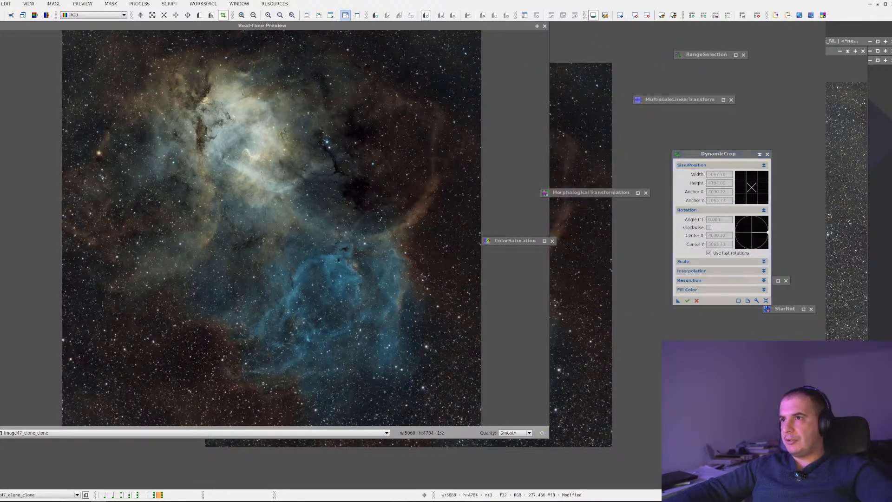
left_click(545, 25)
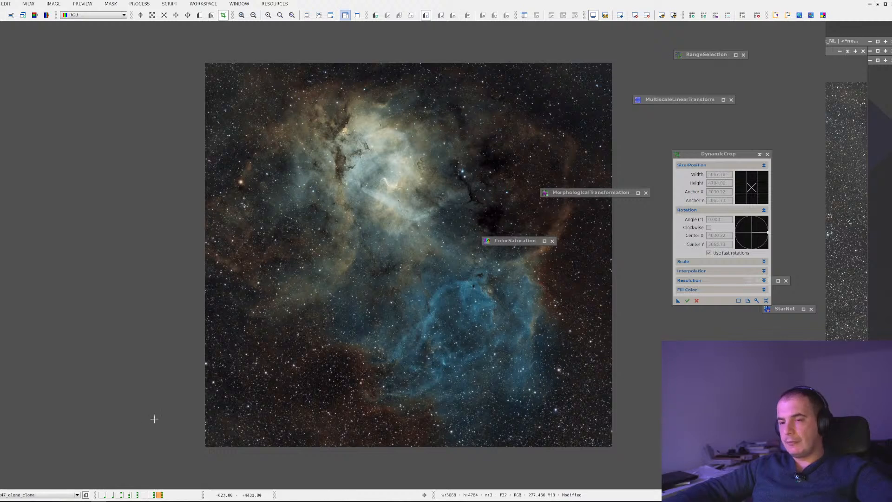
Step: Switch to File Explorer and open the Lion folder inside _Astrophotography on Local Disk (C:)
left_click(116, 501)
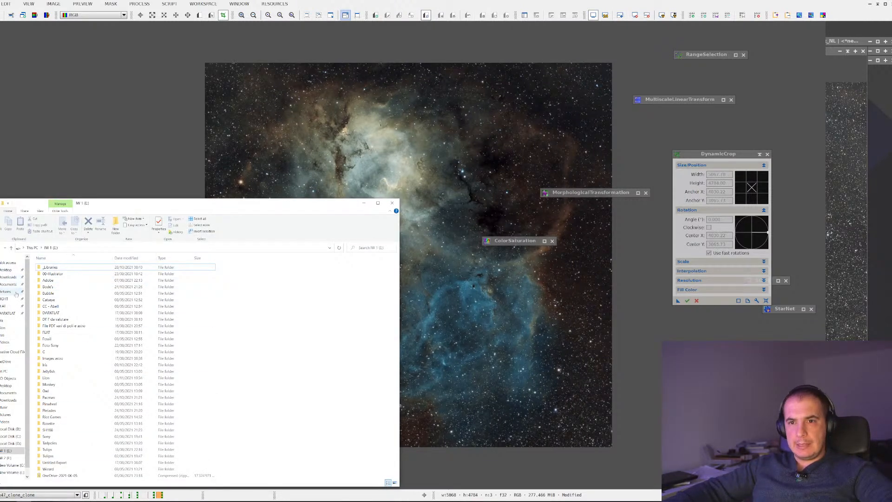
left_click(9, 436)
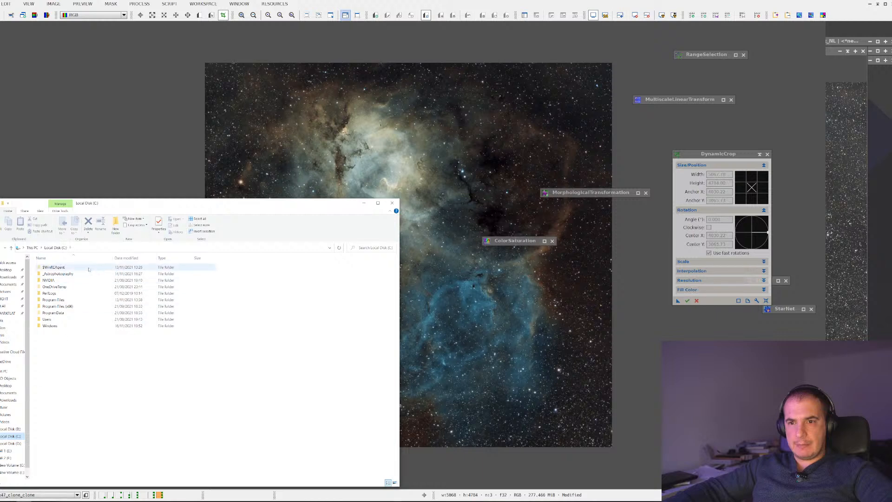
left_click(9, 444)
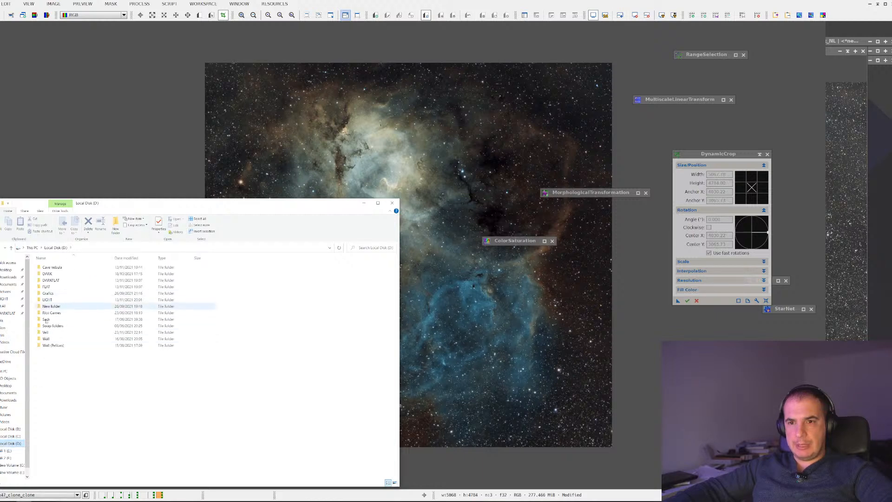
left_click(7, 430)
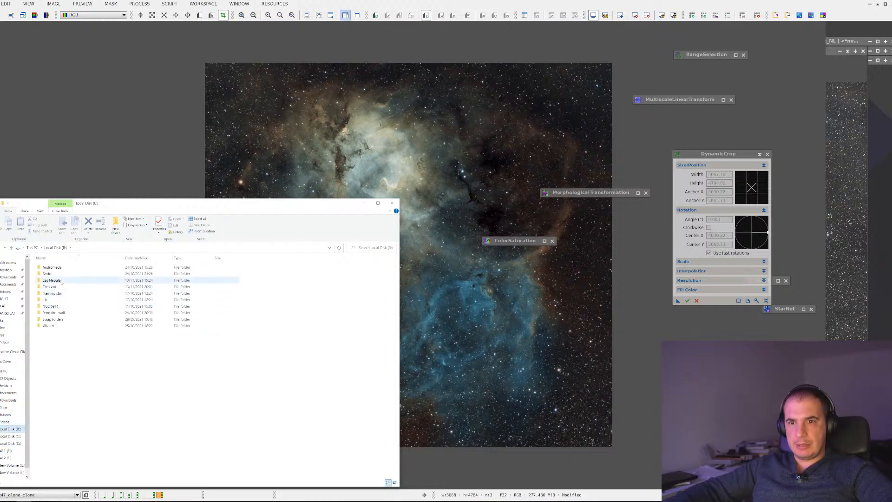
left_click(10, 436)
double_click(78, 268)
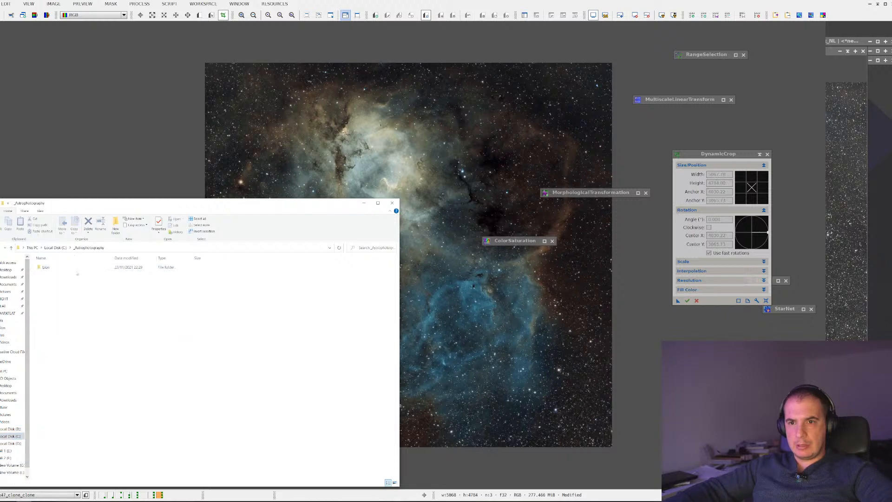
double_click(78, 268)
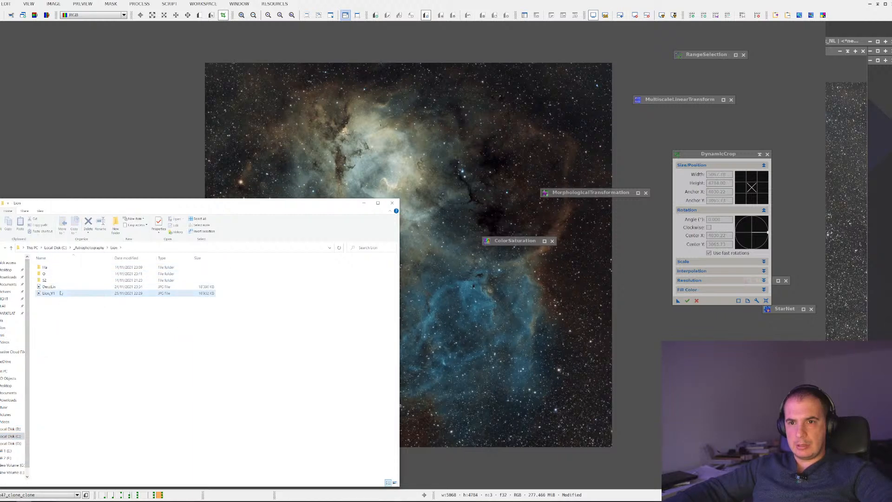
Step: View the exported Lion_V1 image full screen in Photos and put the viewer out of the way
double_click(62, 293)
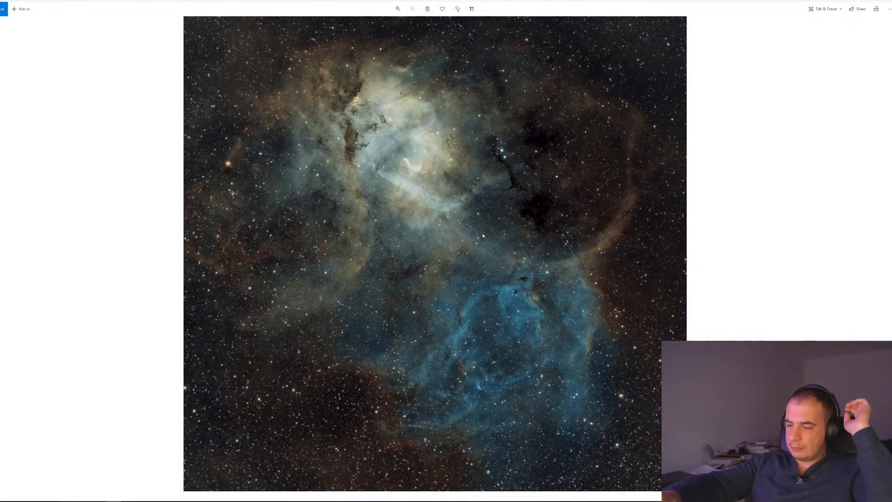
right_click(449, 187)
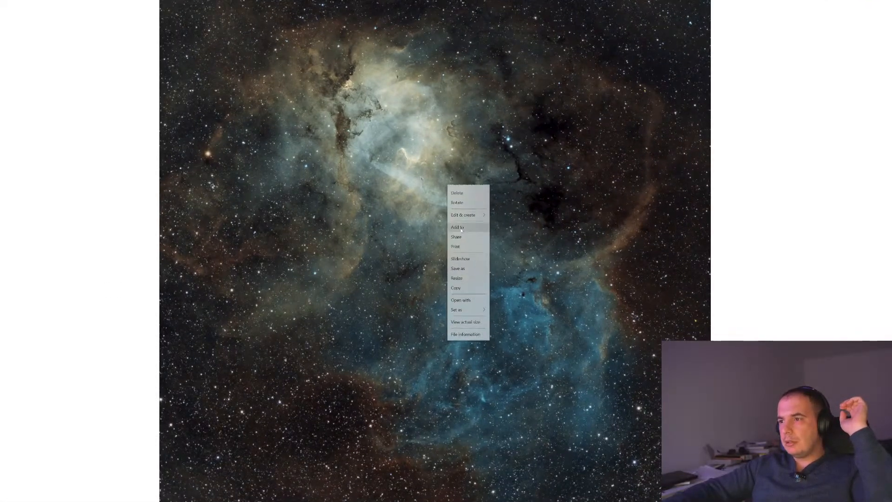
left_click(283, 258)
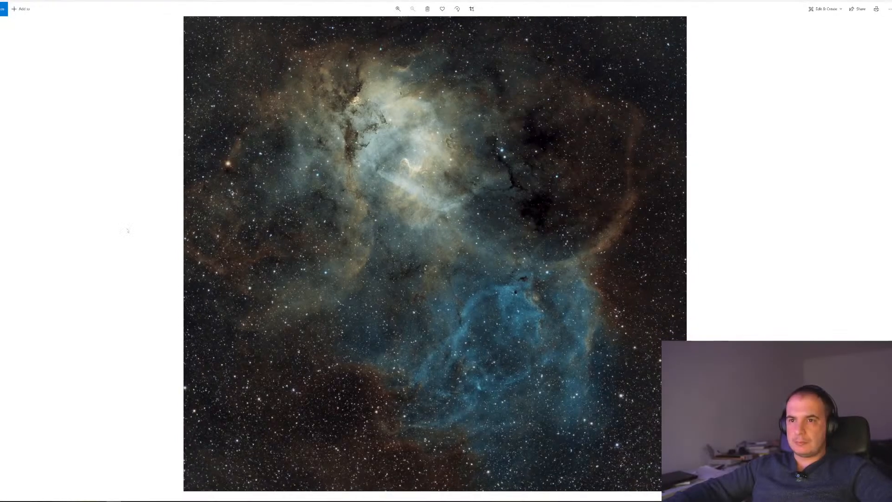
left_click(860, 2)
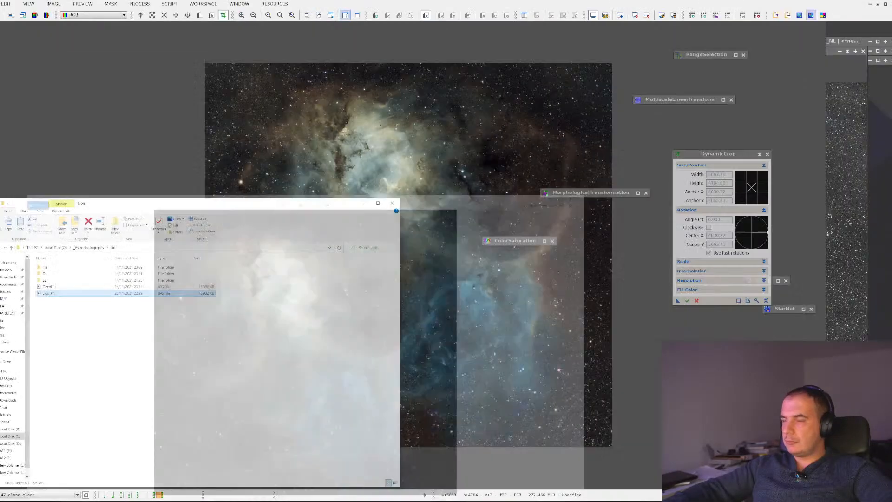
Step: Open the other JPEG in the Lion folder in Photos and reduce its window to a floating one
left_click(86, 287)
double_click(86, 287)
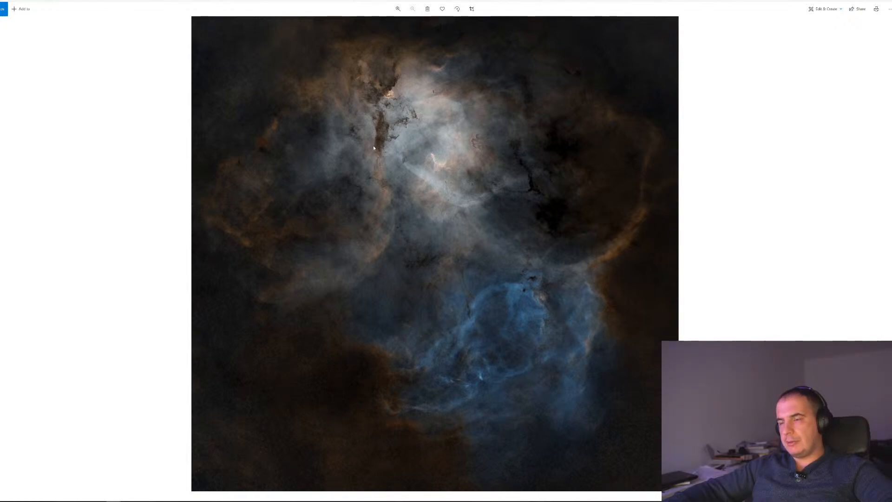
left_click_drag(615, 2, 648, 90)
Step: Compare the starless JPEG in the floating Photos window with the cropped nebula image in PixInsight
left_click(403, 139)
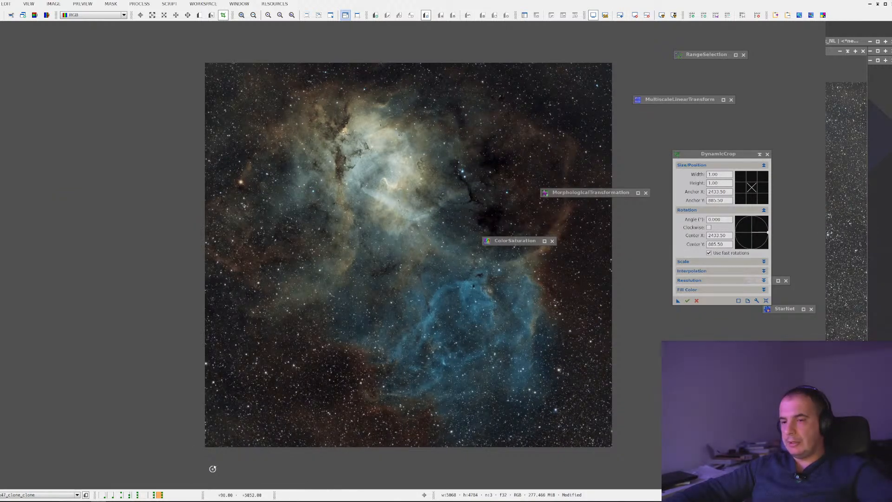
mouse_move(115, 497)
left_click(146, 467)
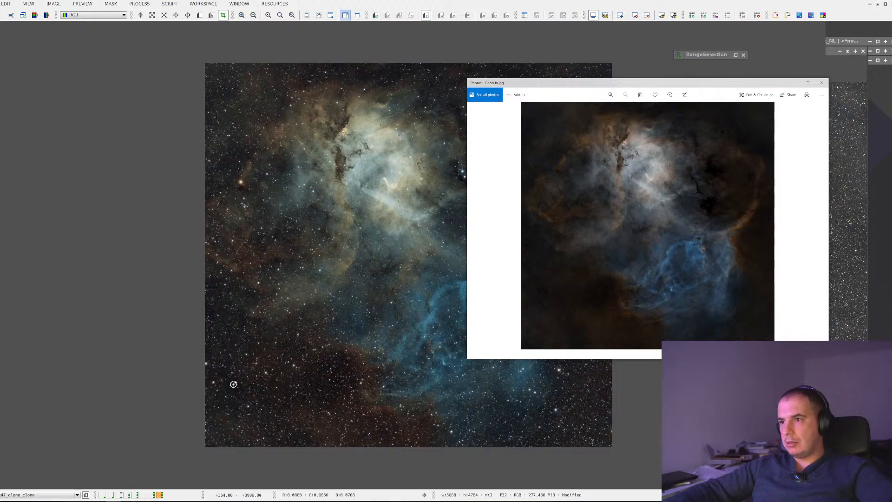
left_click(343, 317)
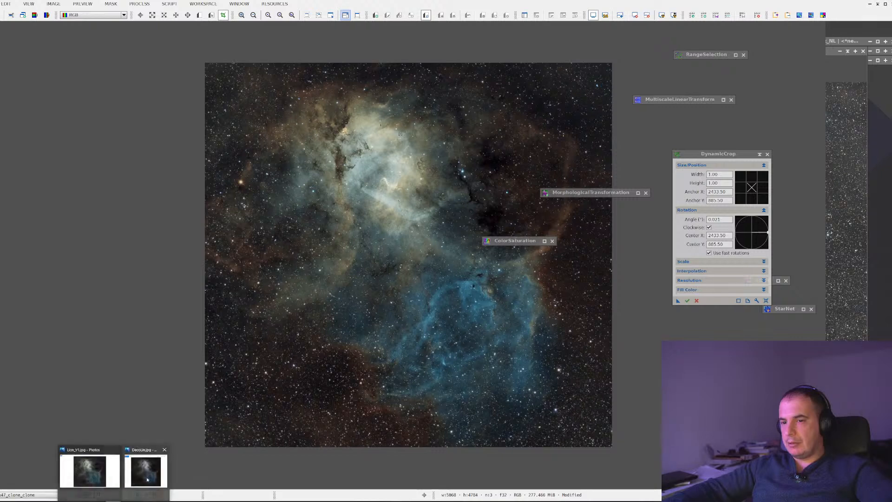
left_click(151, 464)
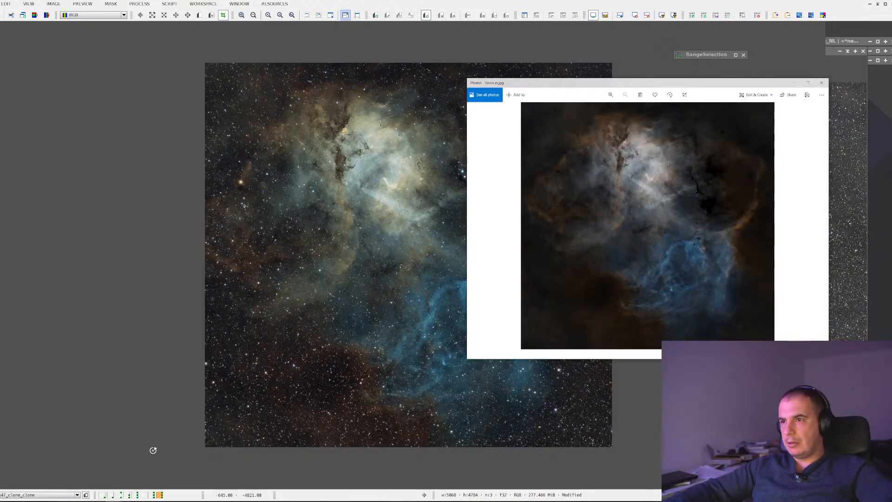
left_click(153, 451)
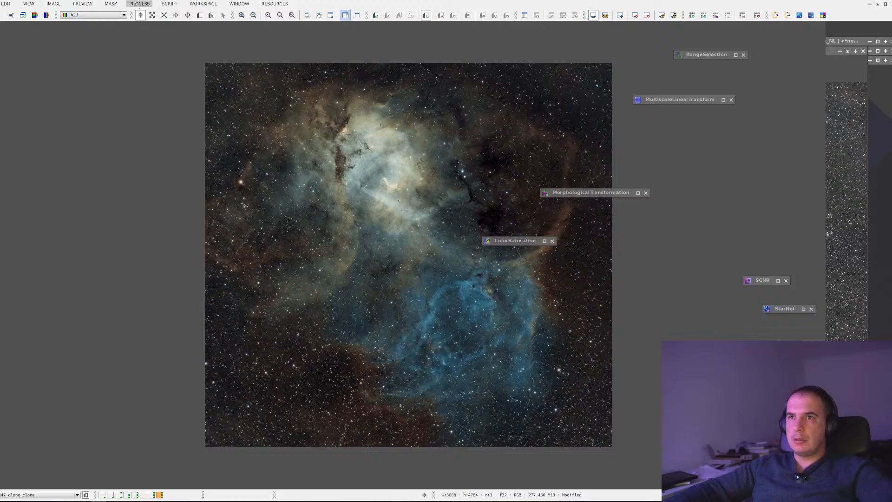
Step: Try reshaping the lower end of the hue curve in a CurvesTransformation preview of Image47_clone_clone, then reset the curve and close the preview
left_click(140, 4)
mouse_move(160, 15)
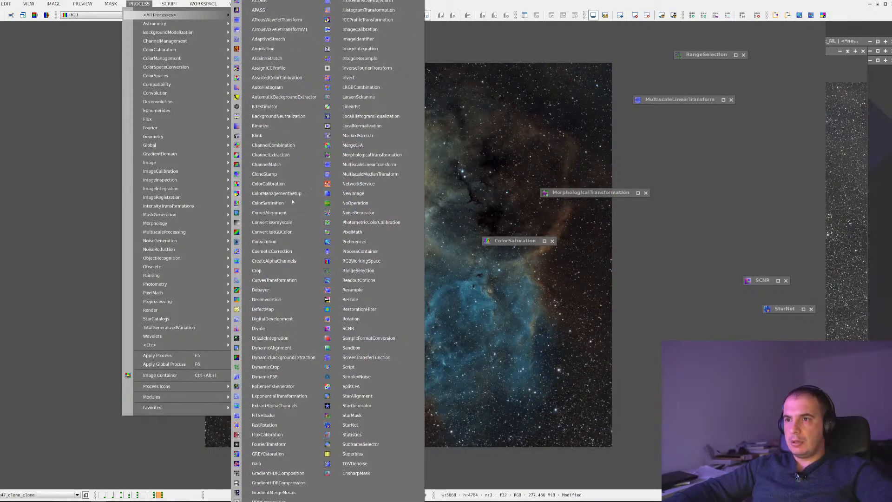
left_click(275, 280)
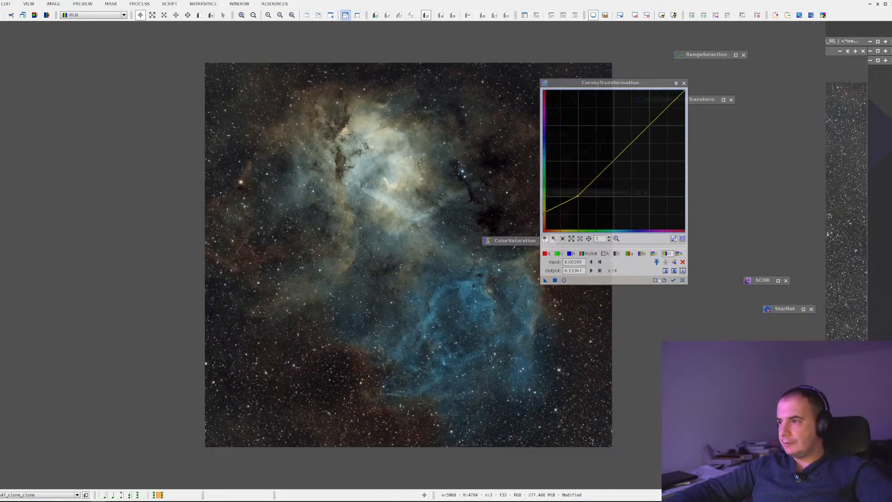
left_click(565, 280)
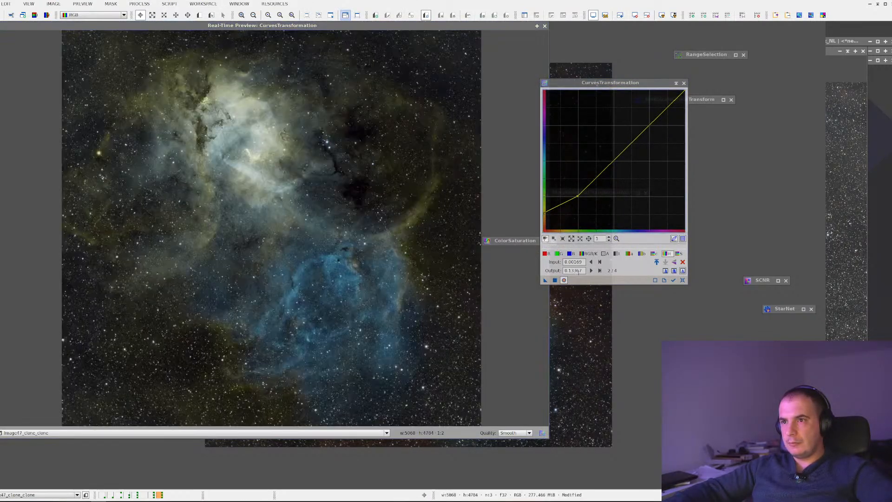
left_click_drag(545, 211, 561, 229)
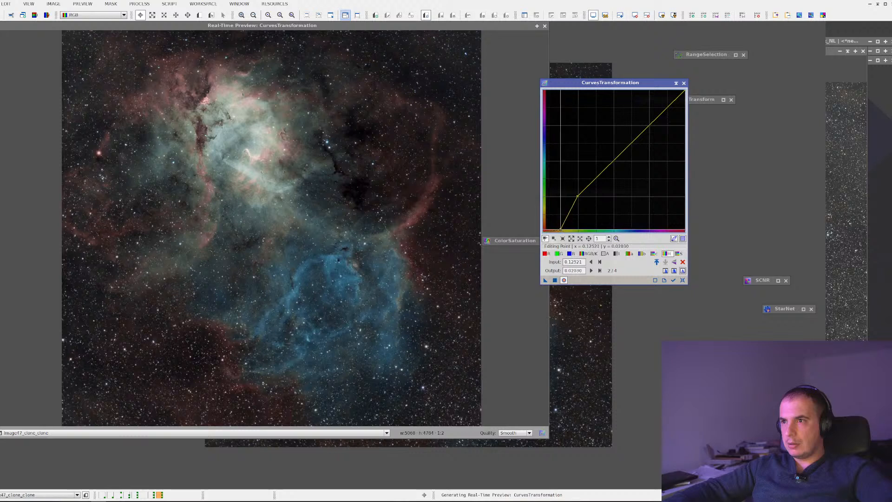
mouse_move(577, 196)
left_mouse_down()
mouse_move(574, 213)
mouse_move(569, 205)
left_mouse_up()
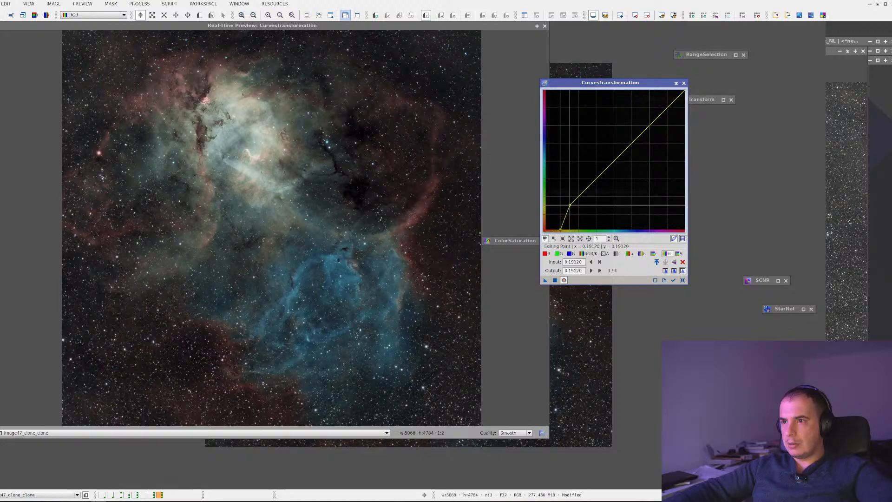
mouse_move(562, 228)
left_mouse_down()
mouse_move(550, 207)
mouse_move(556, 229)
mouse_move(557, 217)
mouse_move(570, 230)
left_mouse_up()
left_click(565, 221)
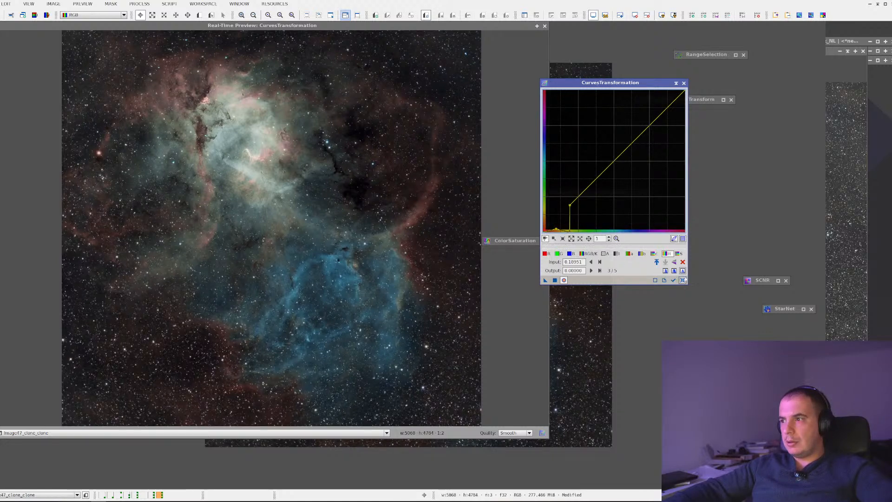
left_click(683, 280)
left_click(545, 26)
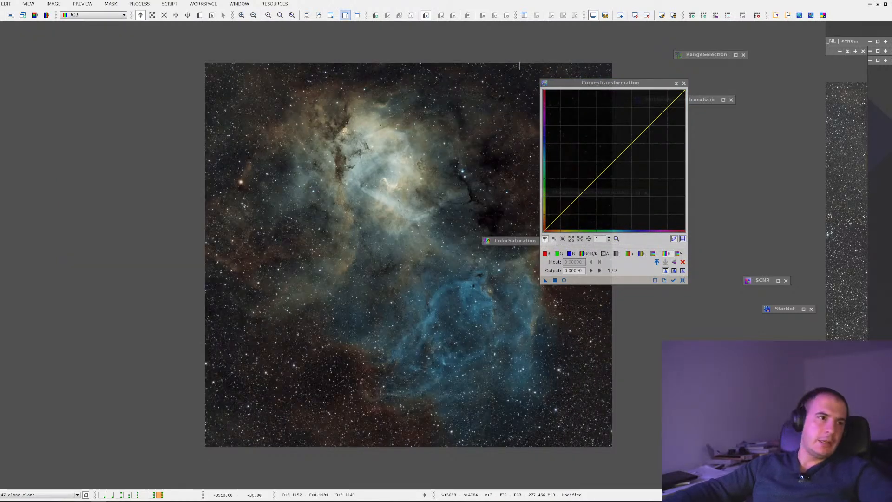